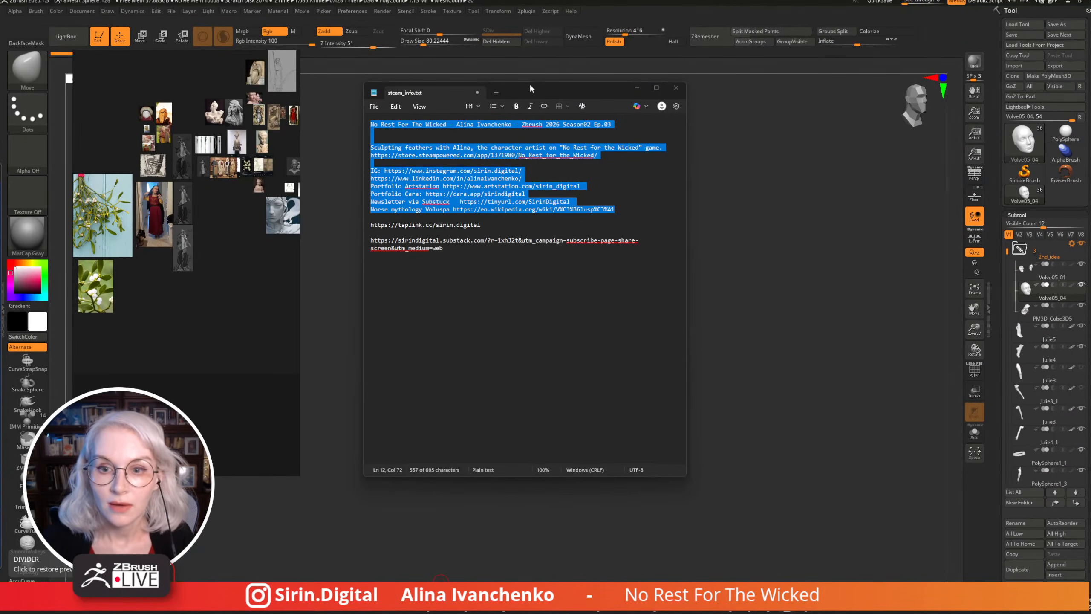
Clear the text notes and the reference board off the canvas and examine the full figure on its pedestal from several angles.
left_click_drag(632, 89, 0, 124)
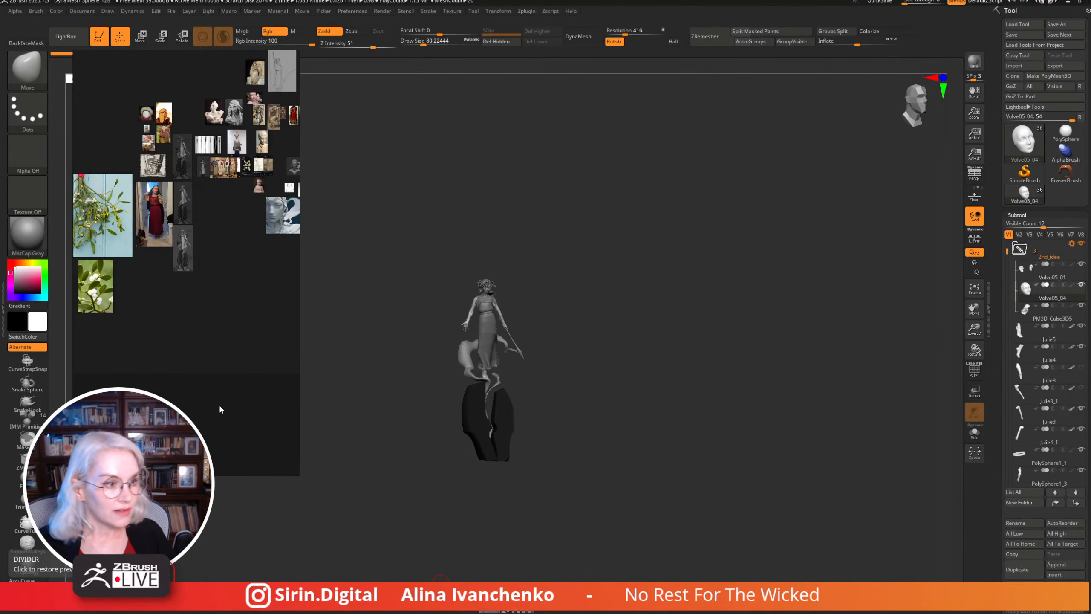
mouse_move(235, 410)
left_mouse_down()
mouse_move(208, 430)
mouse_move(136, 427)
mouse_move(209, 420)
mouse_move(0, 429)
left_mouse_up()
left_click_drag(445, 365, 742, 317)
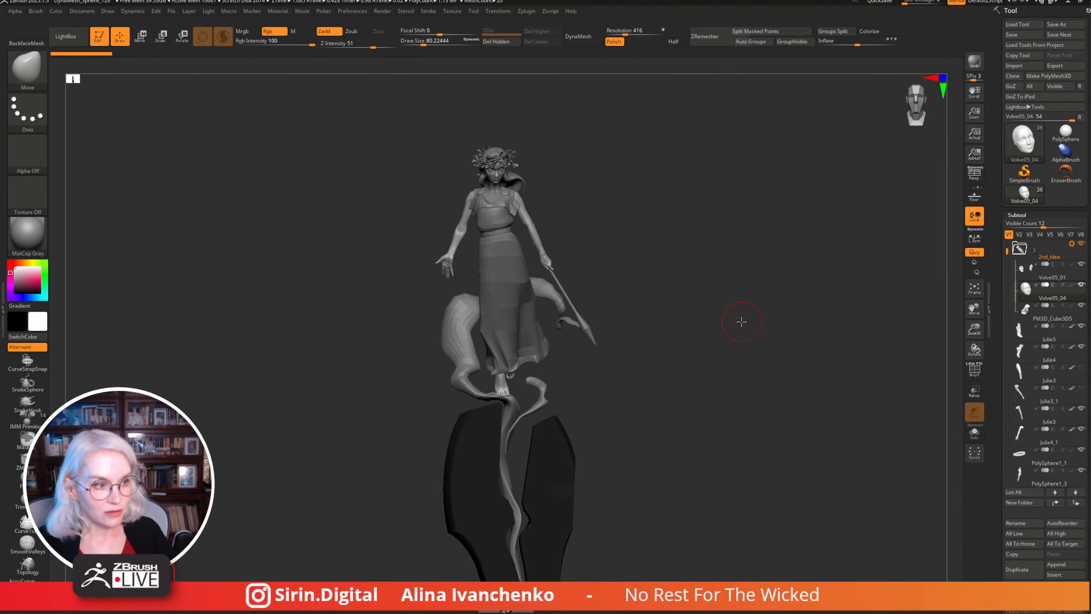
left_click_drag(681, 251, 672, 240)
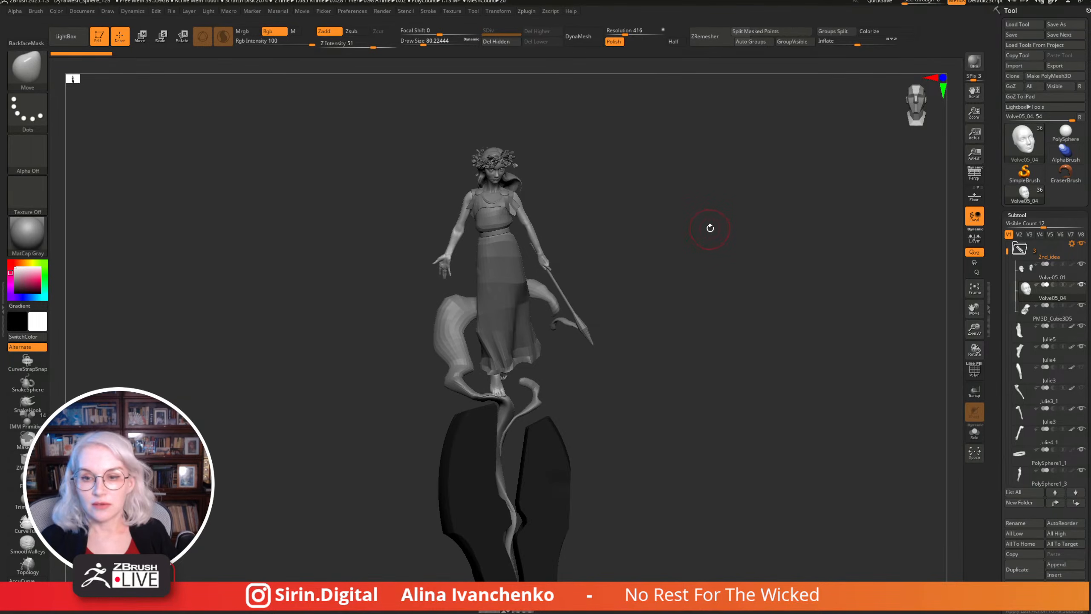
left_click_drag(709, 226, 692, 232)
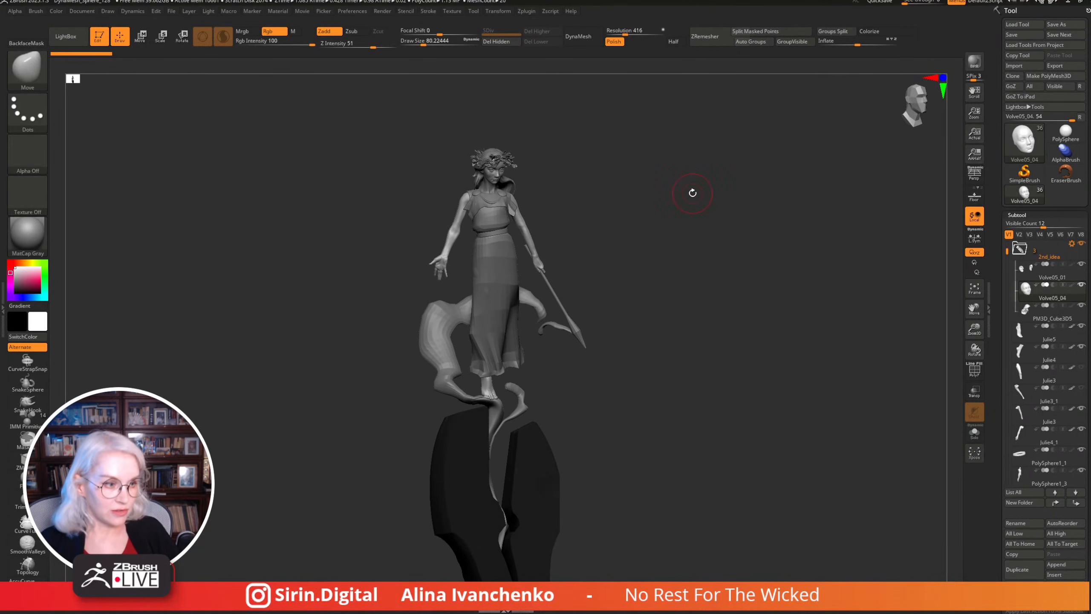
mouse_move(769, 207)
left_mouse_down()
mouse_move(765, 241)
mouse_move(729, 235)
left_mouse_up()
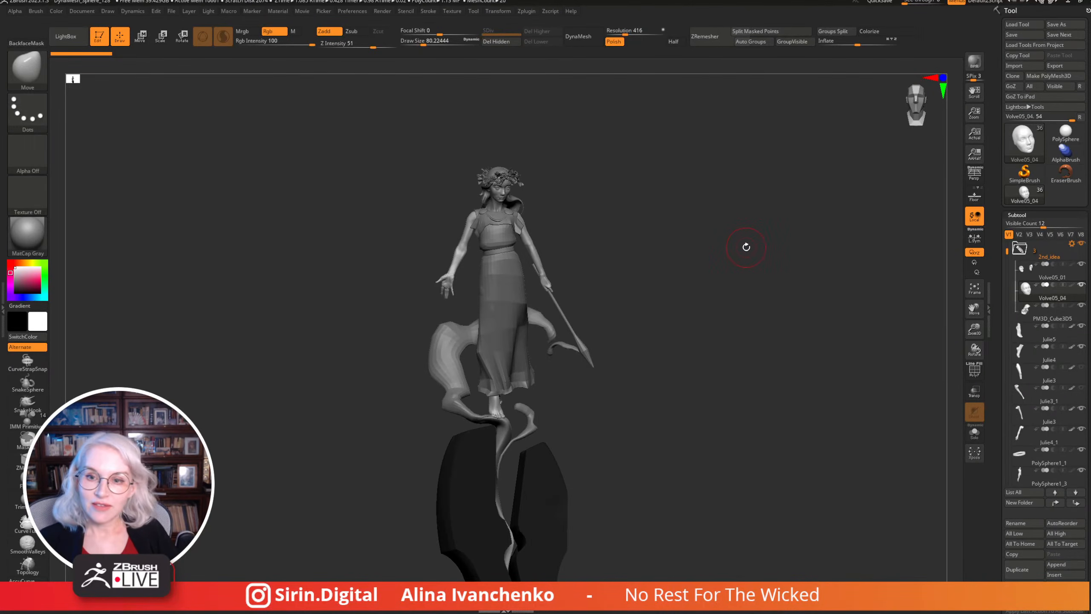
left_click_drag(745, 244, 749, 299)
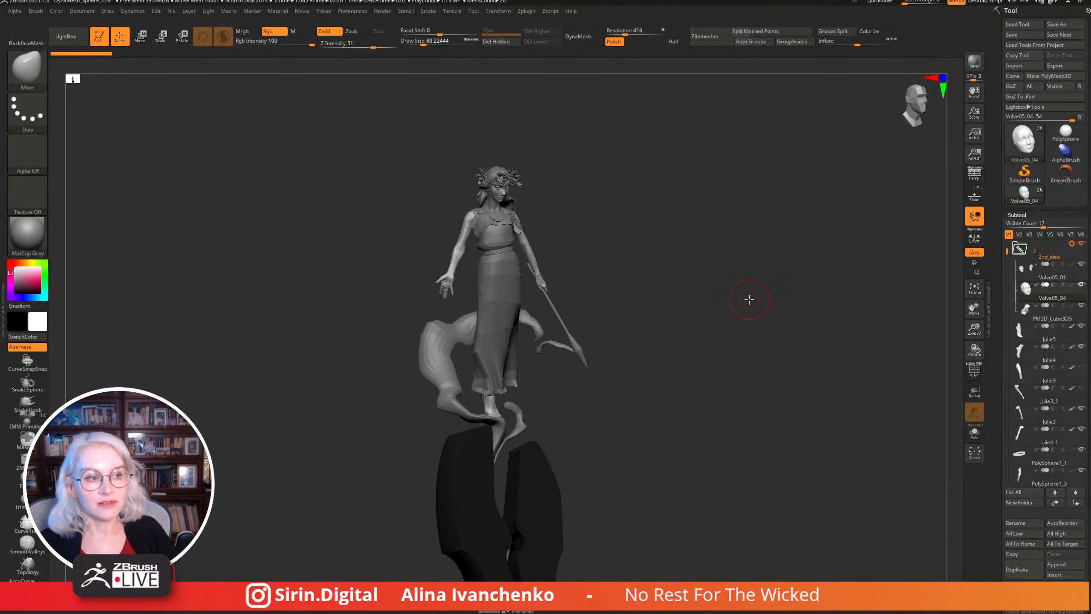
mouse_move(725, 324)
left_mouse_down()
mouse_move(701, 344)
mouse_move(702, 379)
left_mouse_up()
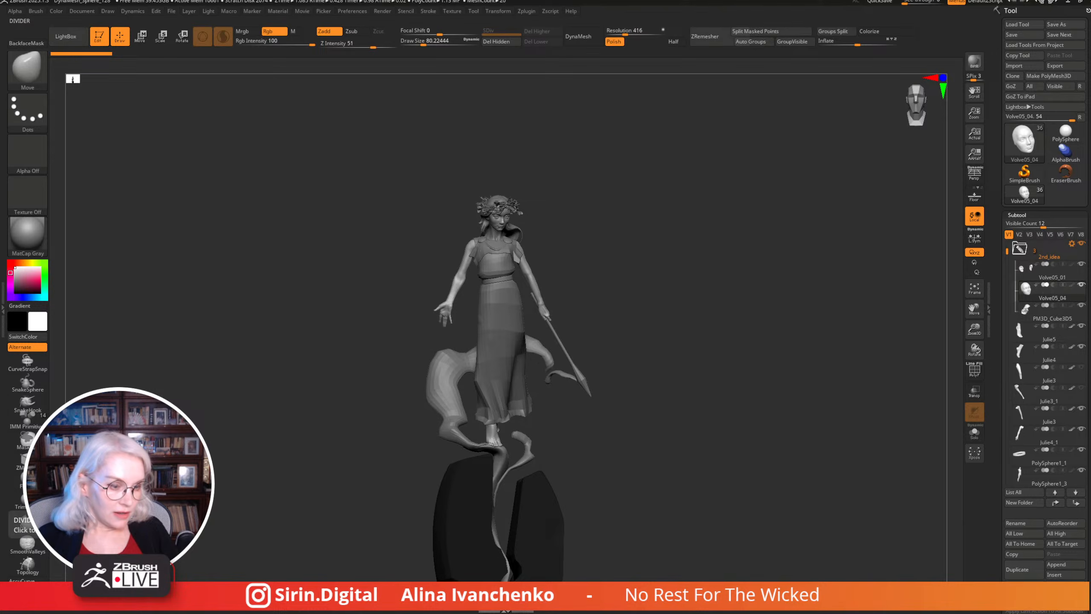
Compare the figure with the reference board, put the board away, and examine the figure's upper body and leaf wreath up close.
key("alt+Tab")
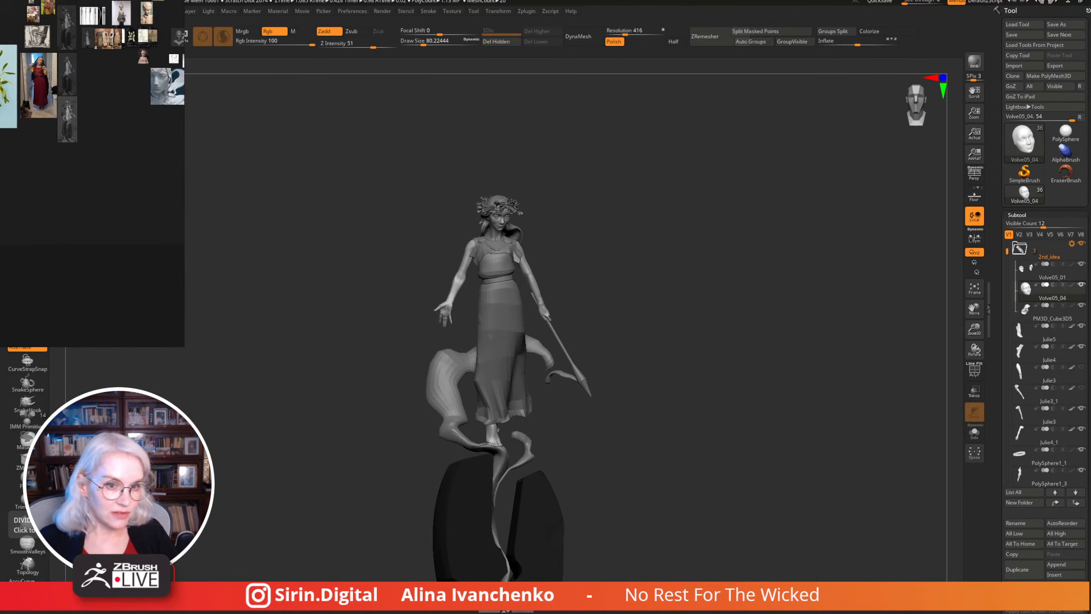
left_click_drag(267, 406, 268, 457)
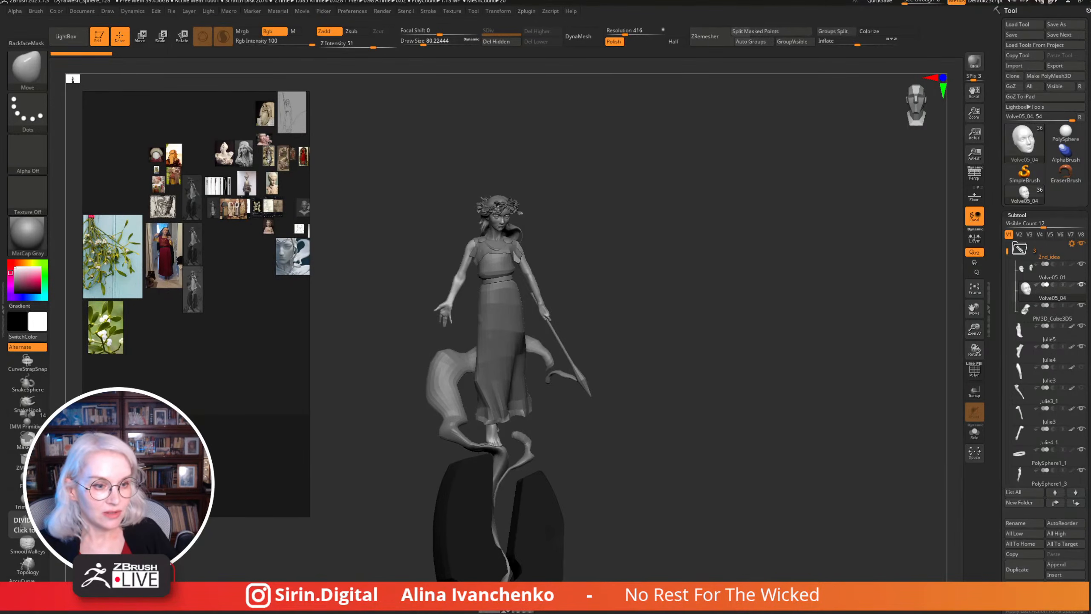
left_click_drag(867, 290, 840, 295)
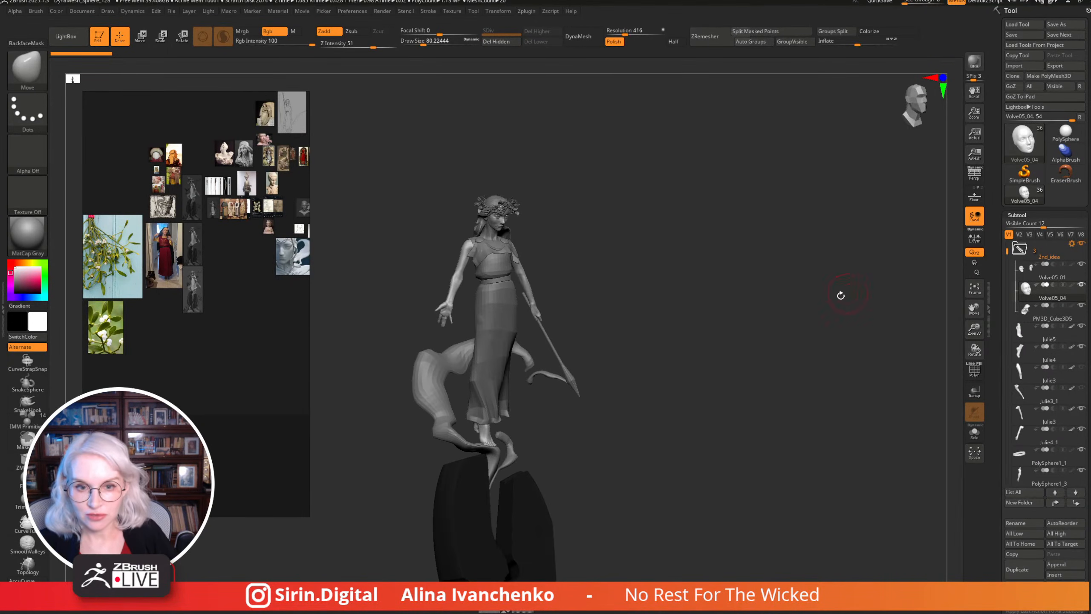
left_click_drag(738, 322, 557, 296)
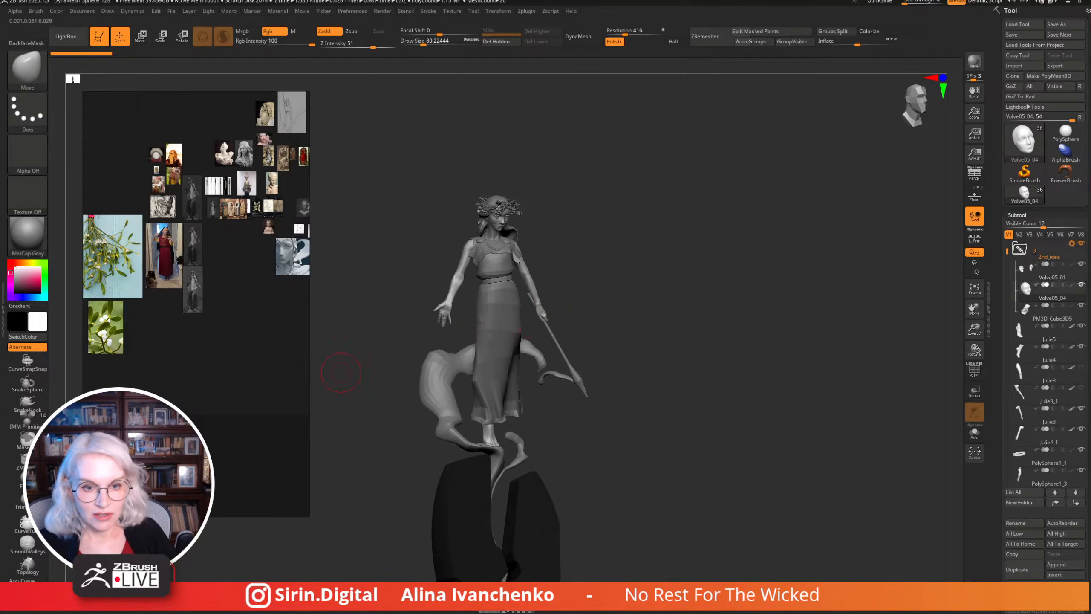
key("shift+z")
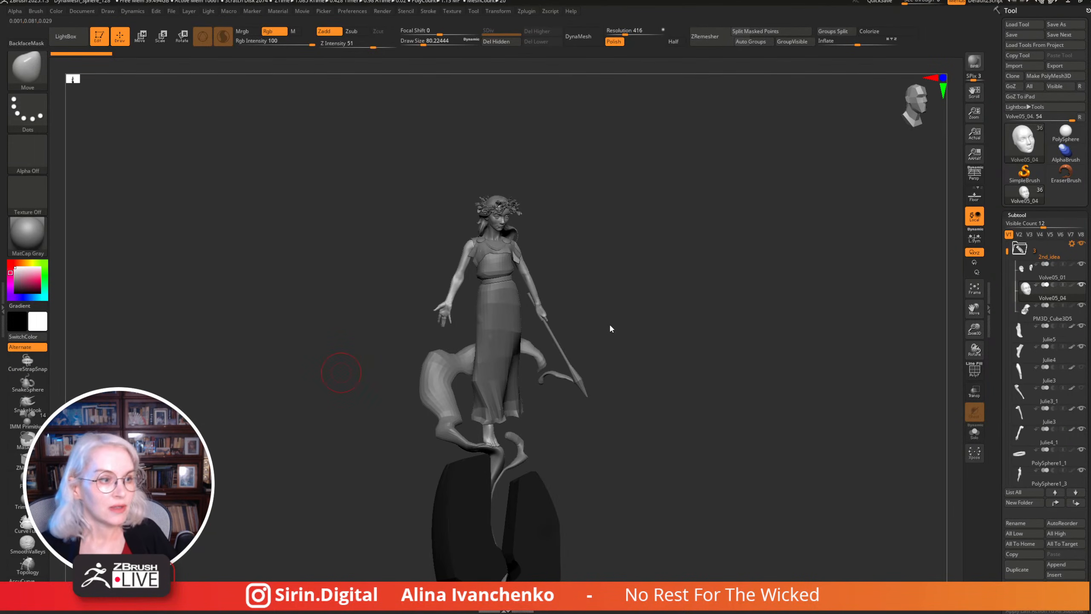
mouse_move(769, 212)
left_mouse_down()
mouse_move(709, 306)
mouse_move(830, 305)
mouse_move(948, 405)
left_mouse_up()
left_click_drag(738, 321, 689, 298)
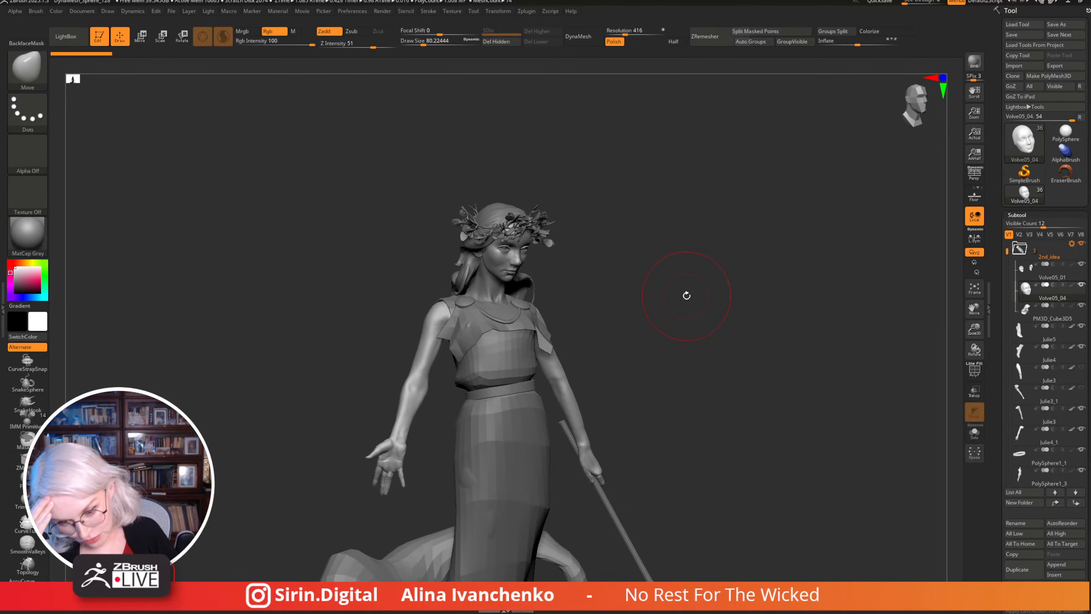
mouse_move(723, 219)
left_mouse_down()
mouse_move(629, 228)
mouse_move(644, 228)
mouse_move(613, 251)
mouse_move(640, 221)
mouse_move(622, 223)
mouse_move(623, 241)
mouse_move(669, 234)
mouse_move(616, 246)
mouse_move(713, 246)
mouse_move(618, 261)
mouse_move(640, 244)
mouse_move(667, 248)
mouse_move(687, 215)
left_mouse_up()
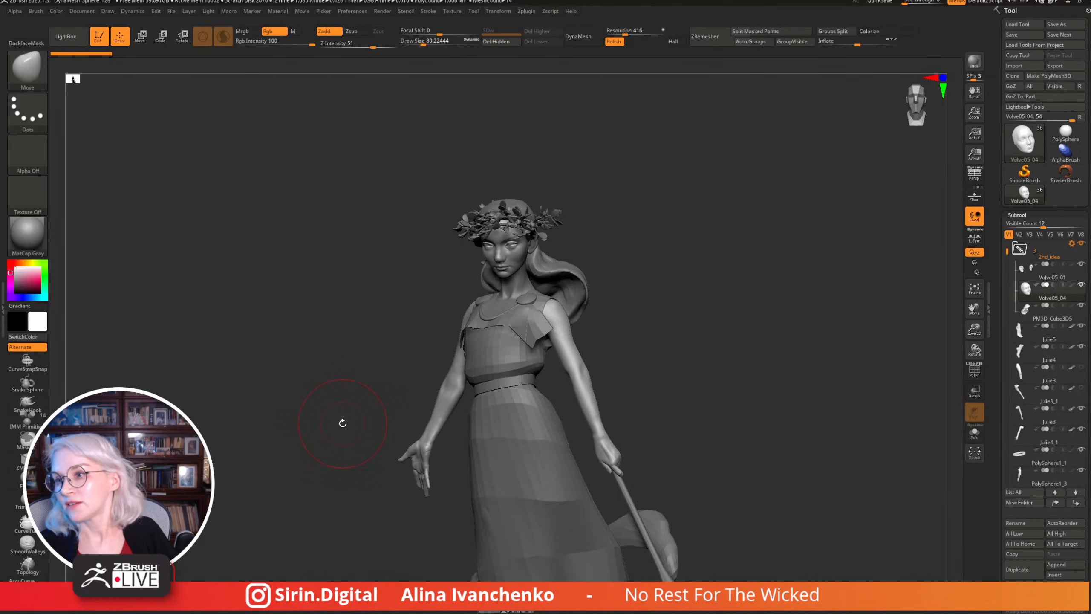
left_click_drag(755, 295, 796, 226)
Load the missletoe_decimated02 tool from the Vegetation folder inside 3DMesh_library on the D: drive.
left_click(1021, 26)
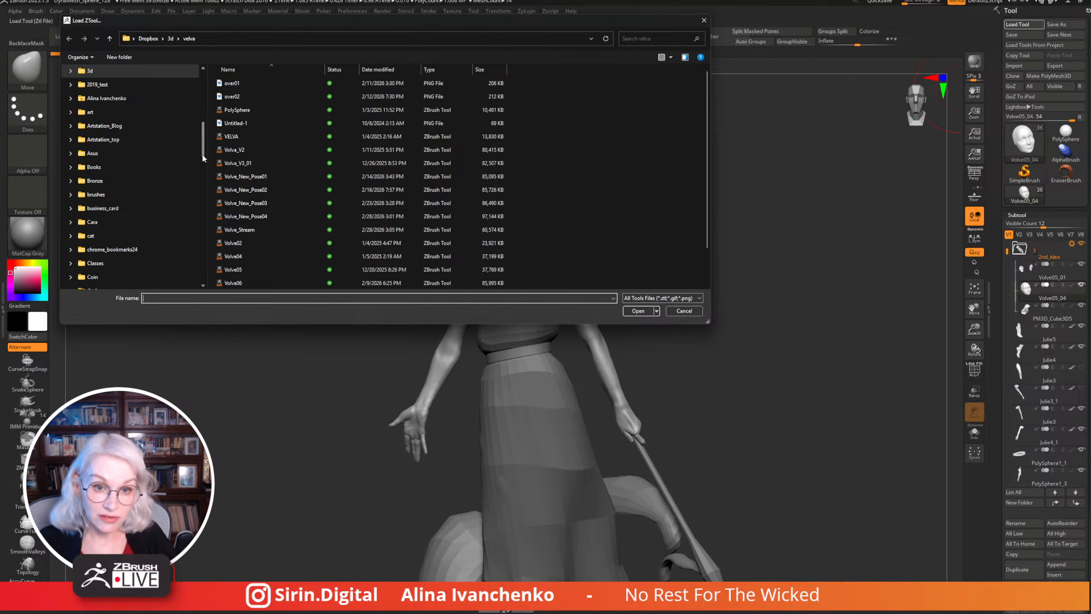
scroll(207, 101, "up", 5)
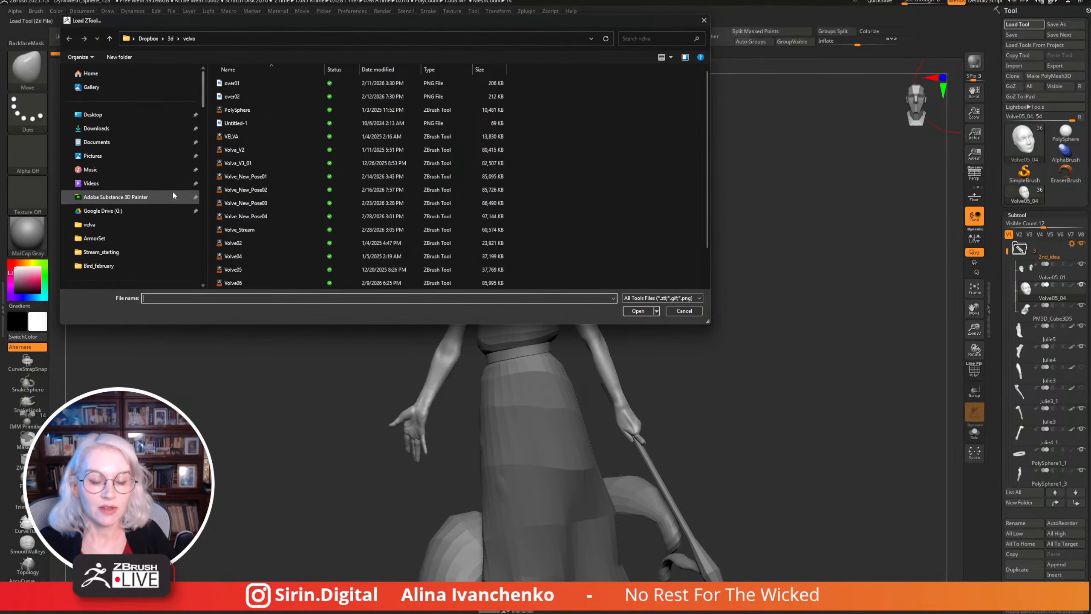
scroll(172, 191, "down", 2)
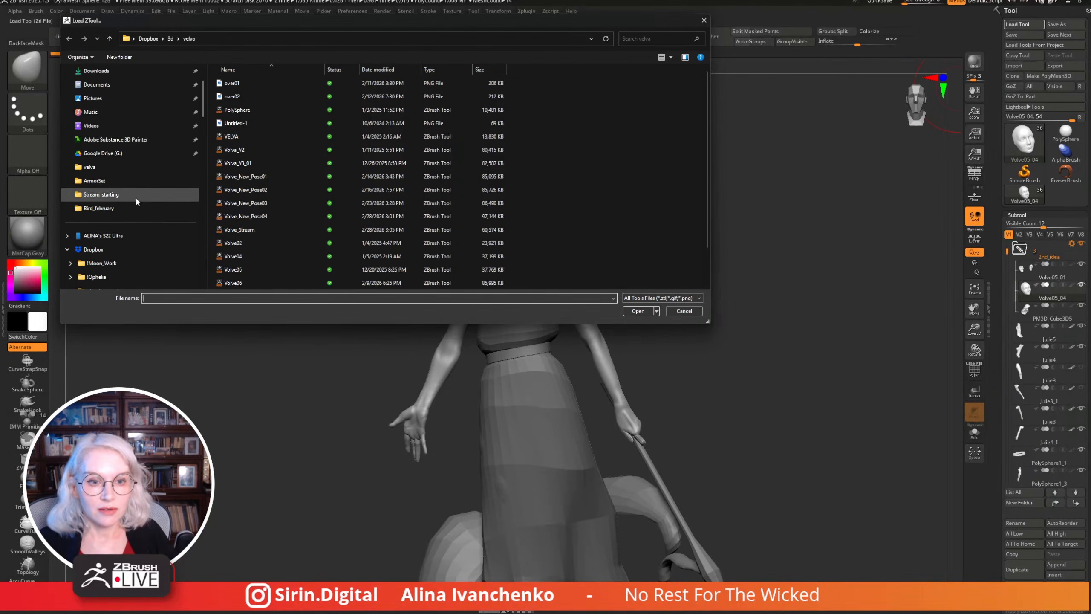
scroll(135, 209, "down", 5)
scroll(121, 177, "down", 10)
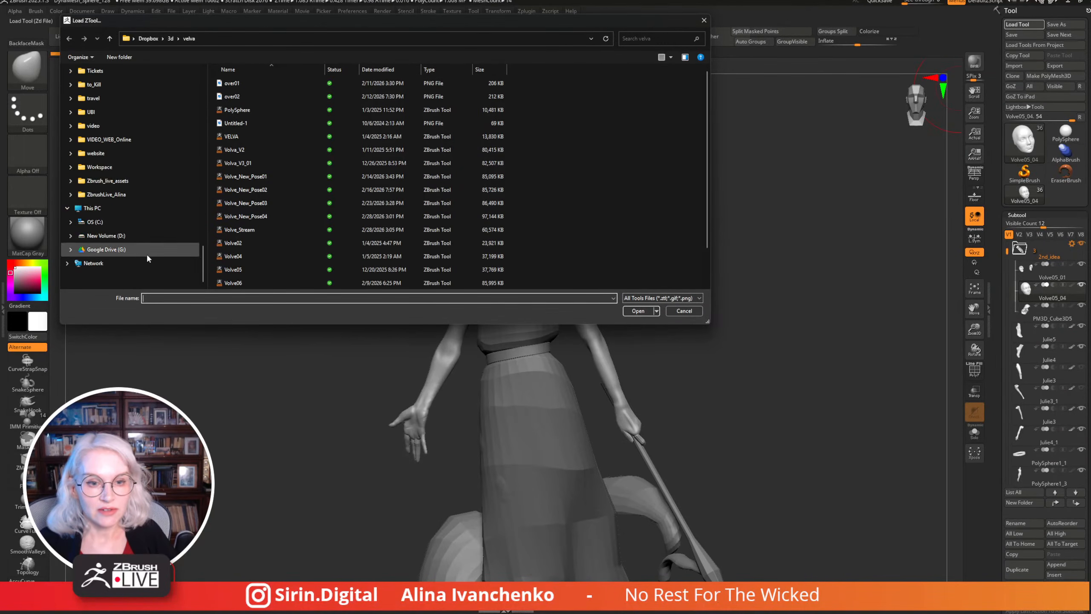
left_click(142, 237)
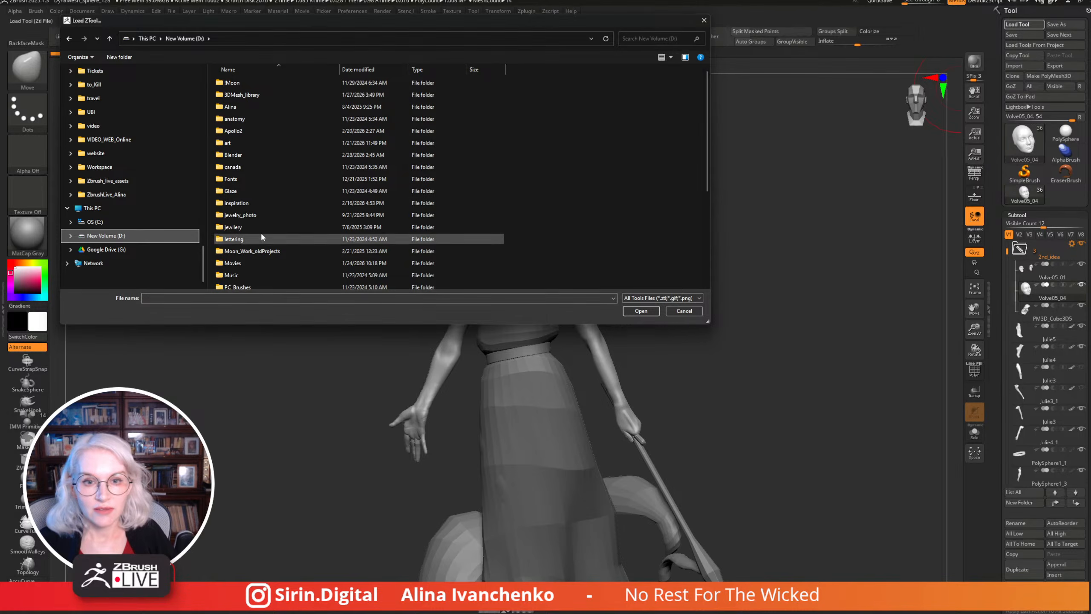
double_click(248, 94)
double_click(250, 86)
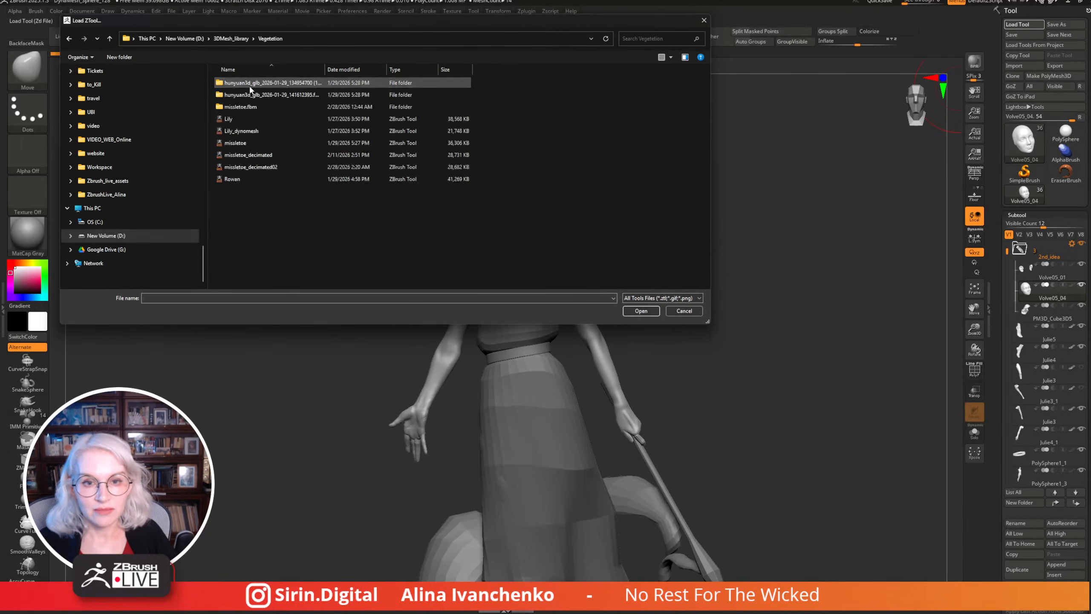
left_click(270, 168)
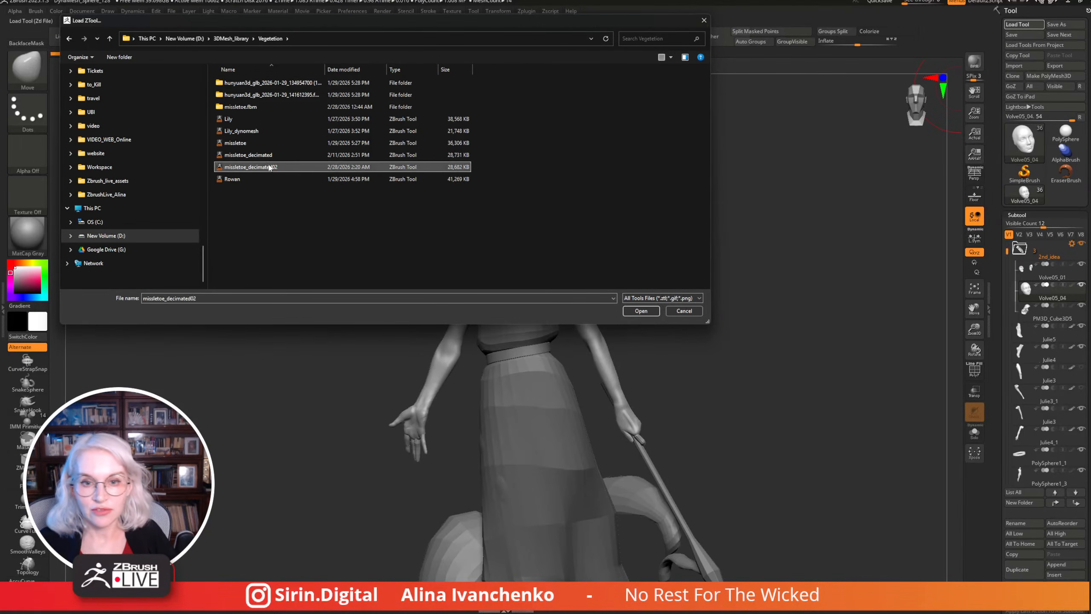
left_click(647, 313)
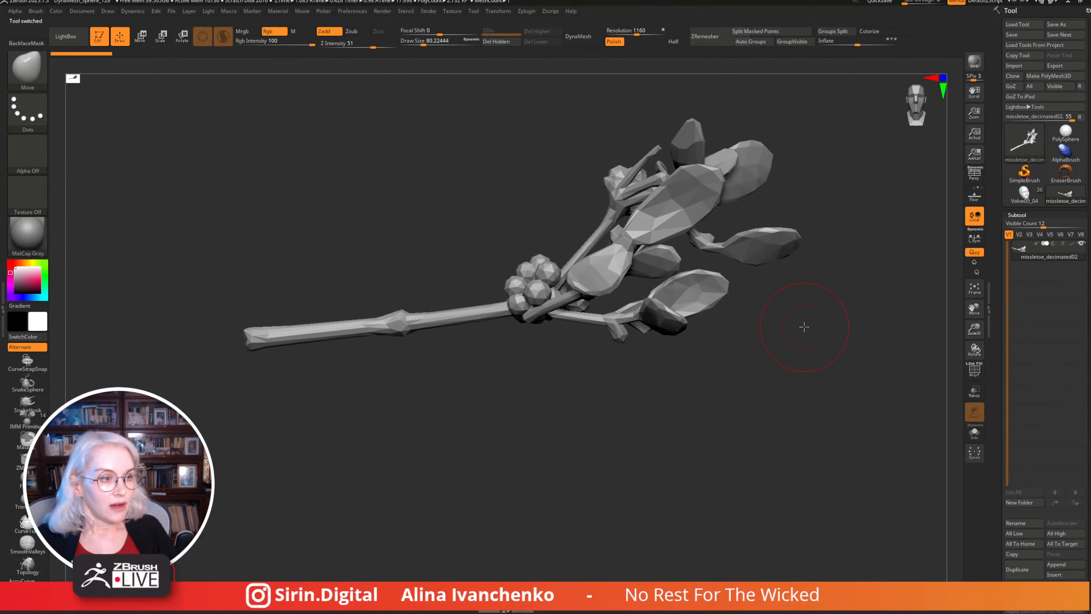
Examine the mistletoe branch from several angles with its polygon wireframe displayed.
left_click_drag(782, 360, 744, 426)
left_click_drag(974, 328, 740, 418)
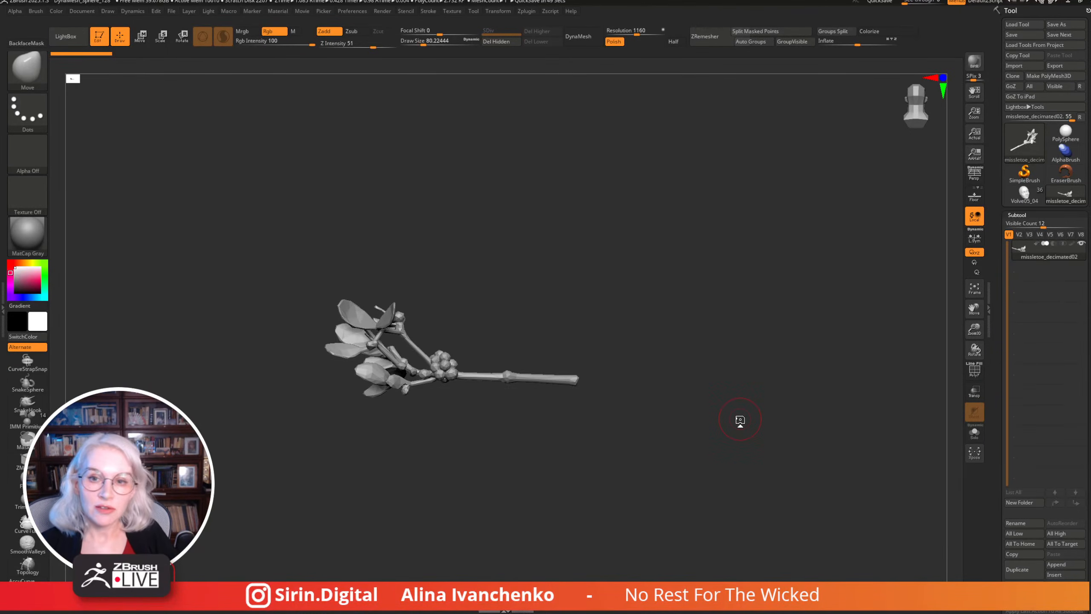
left_click_drag(711, 266, 794, 293)
left_click(974, 369)
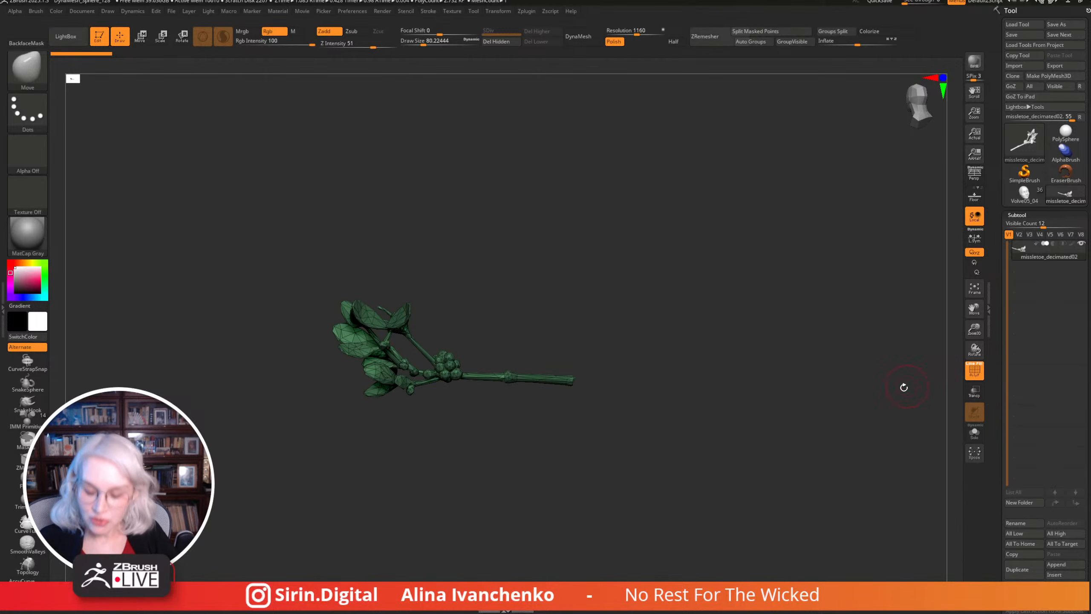
left_click_drag(928, 380, 692, 433)
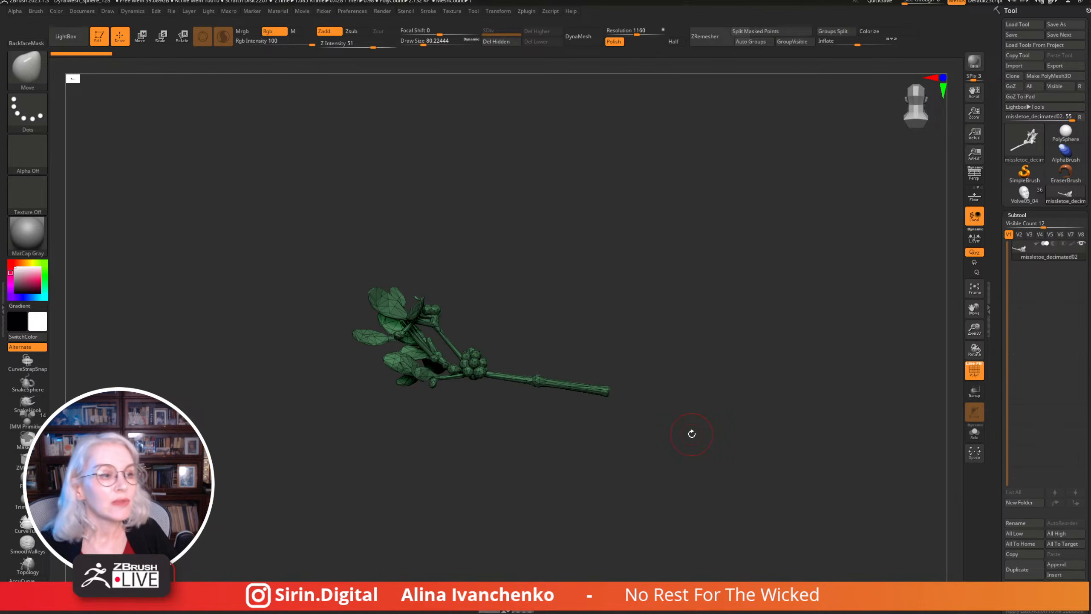
left_click_drag(665, 316, 642, 261)
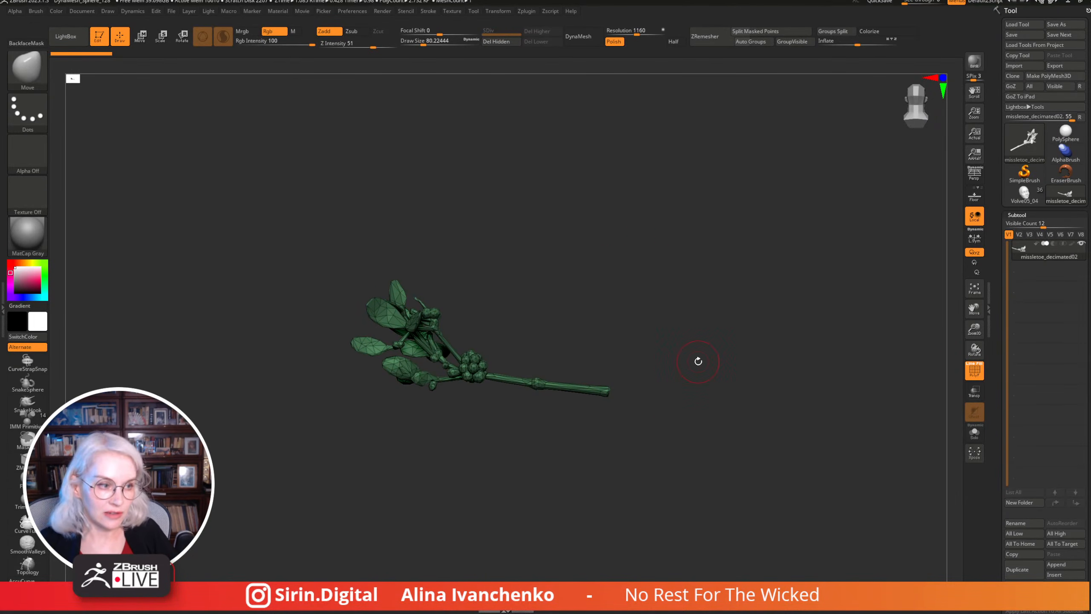
left_click_drag(698, 361, 665, 305)
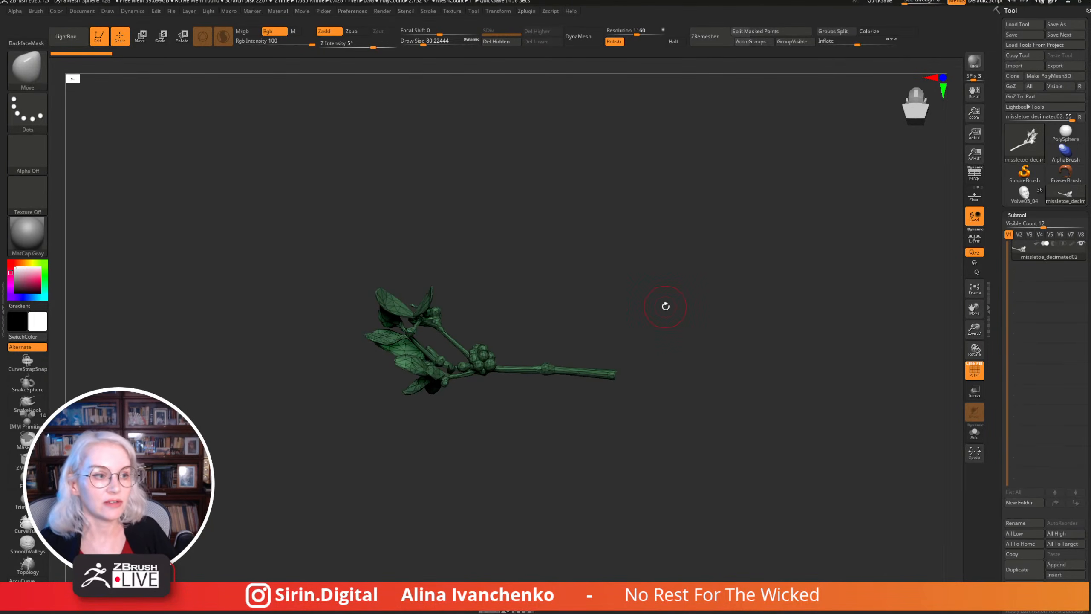
mouse_move(665, 306)
left_mouse_down()
mouse_move(625, 480)
mouse_move(665, 415)
mouse_move(647, 336)
mouse_move(660, 282)
mouse_move(618, 314)
mouse_move(665, 349)
mouse_move(663, 294)
mouse_move(687, 309)
mouse_move(661, 316)
left_mouse_up()
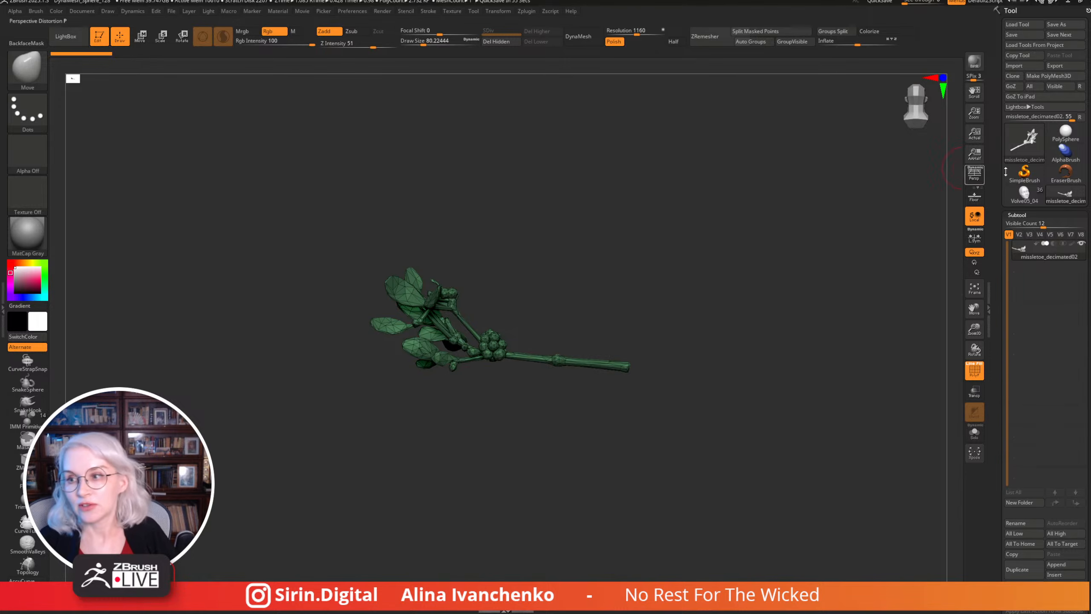
Switch back to the Volve05_04 figure, turn off the wireframe display, and inspect the wreath on its head.
left_click(1024, 192)
left_click_drag(941, 231, 625, 312)
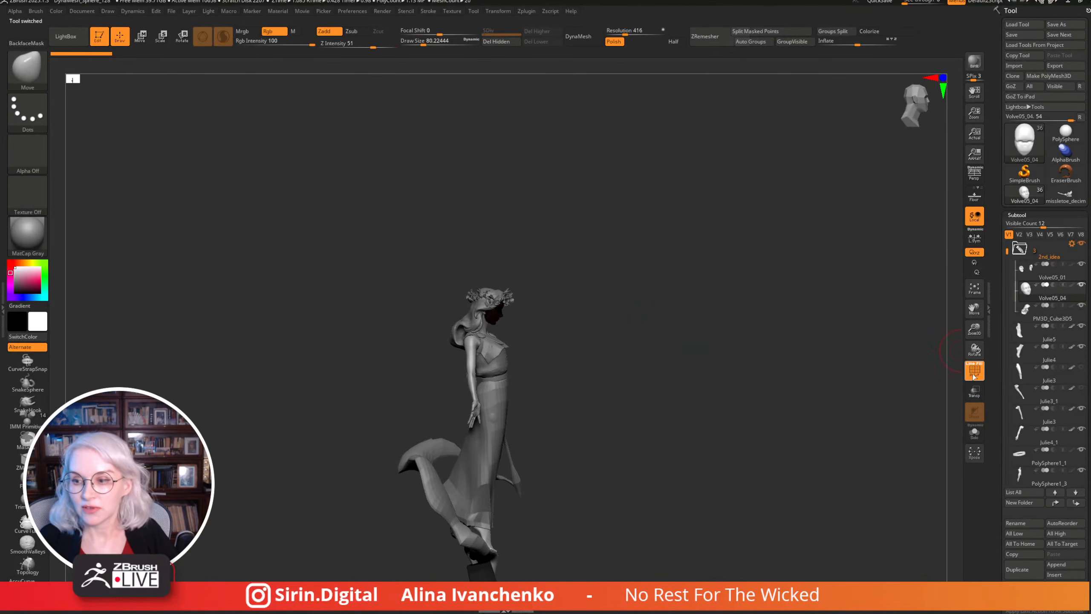
key("shift+f")
left_click_drag(770, 316, 601, 312, "alt")
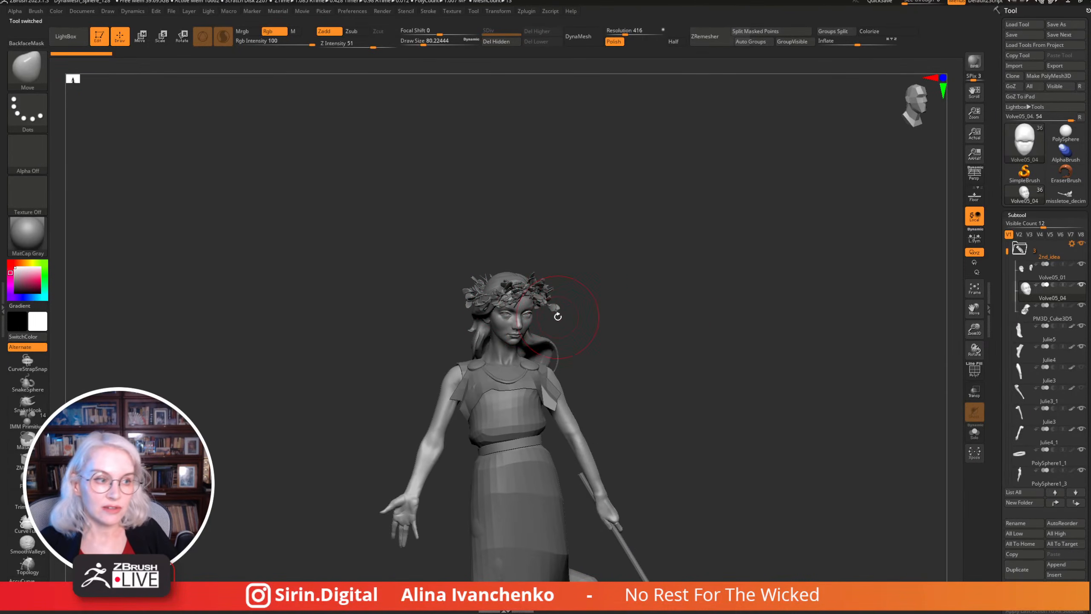
Switch to the missletoe_decimated02 tool and examine the branch's leaves, berries and stem from several angles without the wireframe.
left_click(1065, 194)
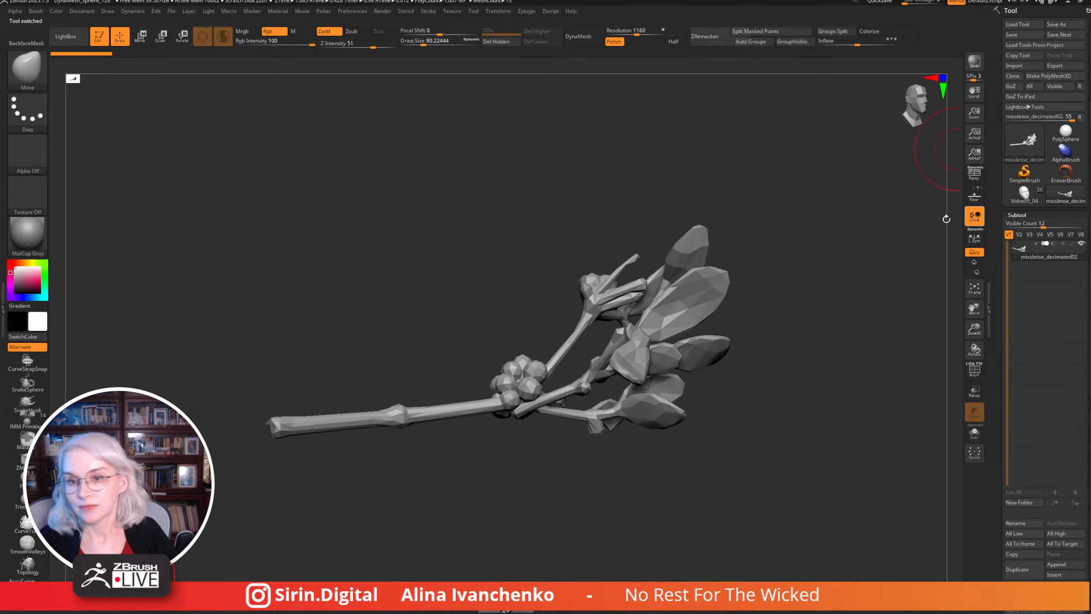
left_click_drag(806, 347, 734, 261)
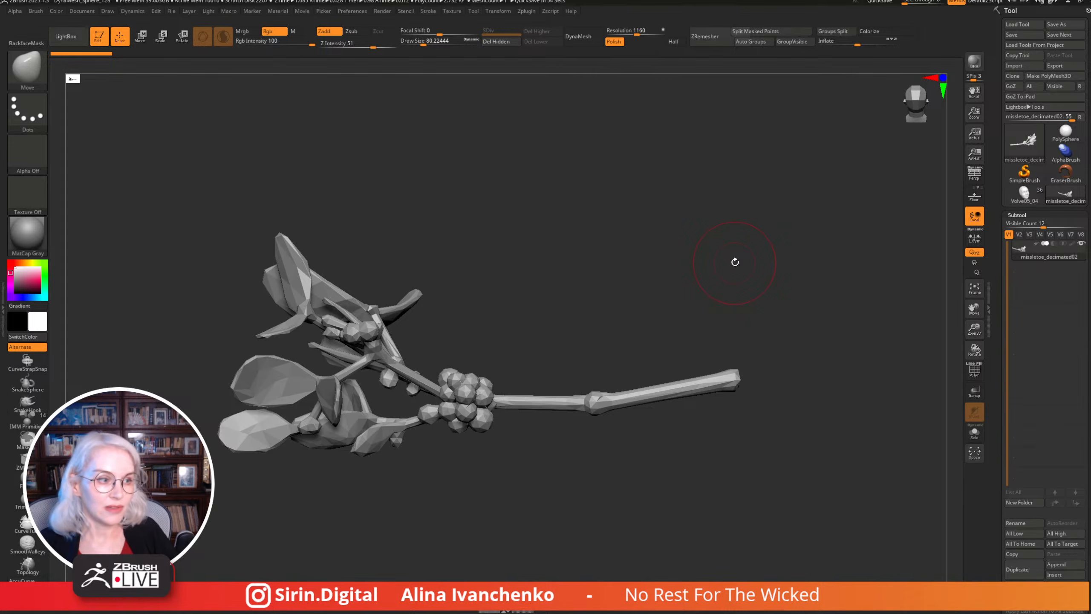
left_click_drag(734, 261, 619, 446)
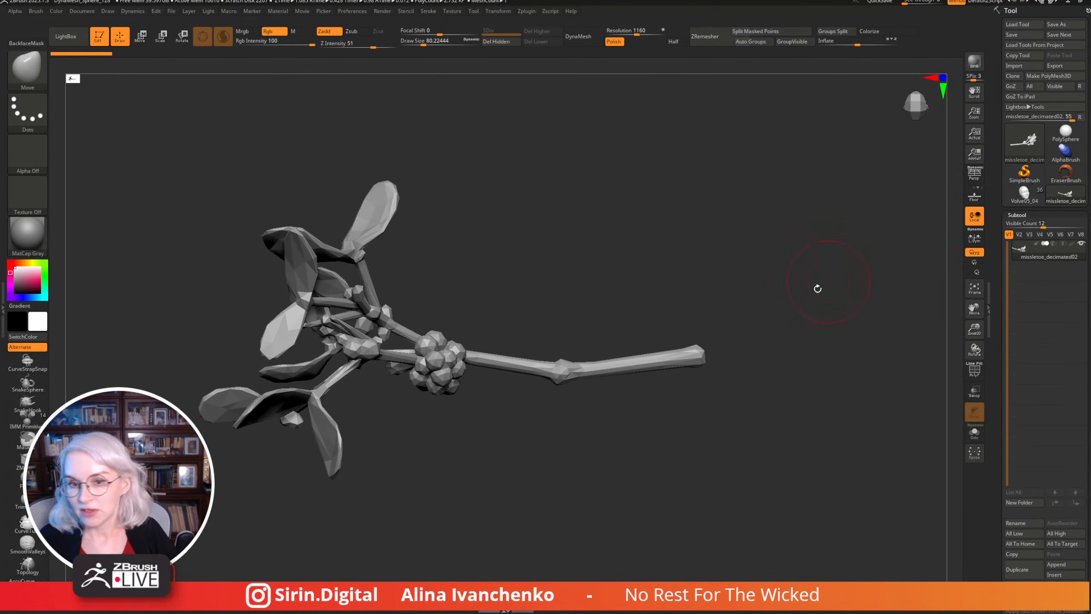
left_click_drag(818, 289, 762, 341)
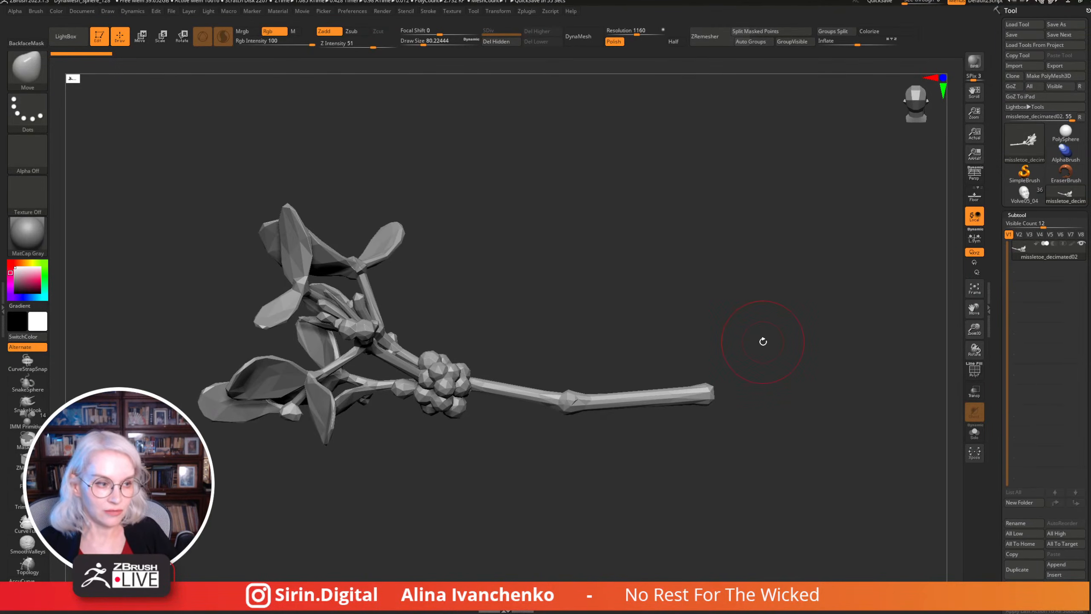
left_click_drag(599, 190, 587, 186)
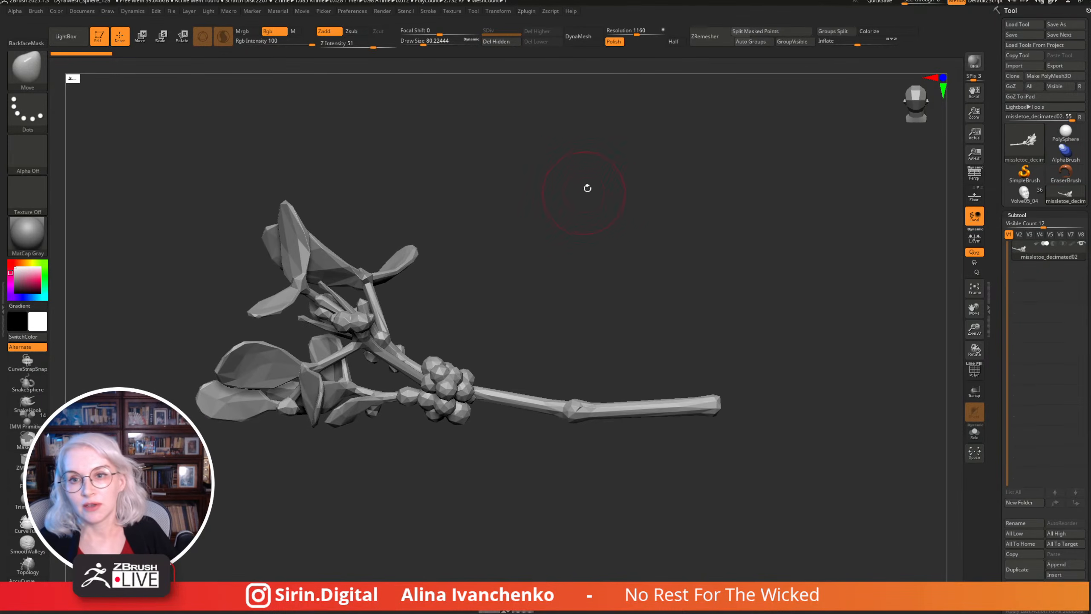
Pre-process the current mistletoe mesh in Decimation Master and display its polygon wireframe.
left_click(527, 13)
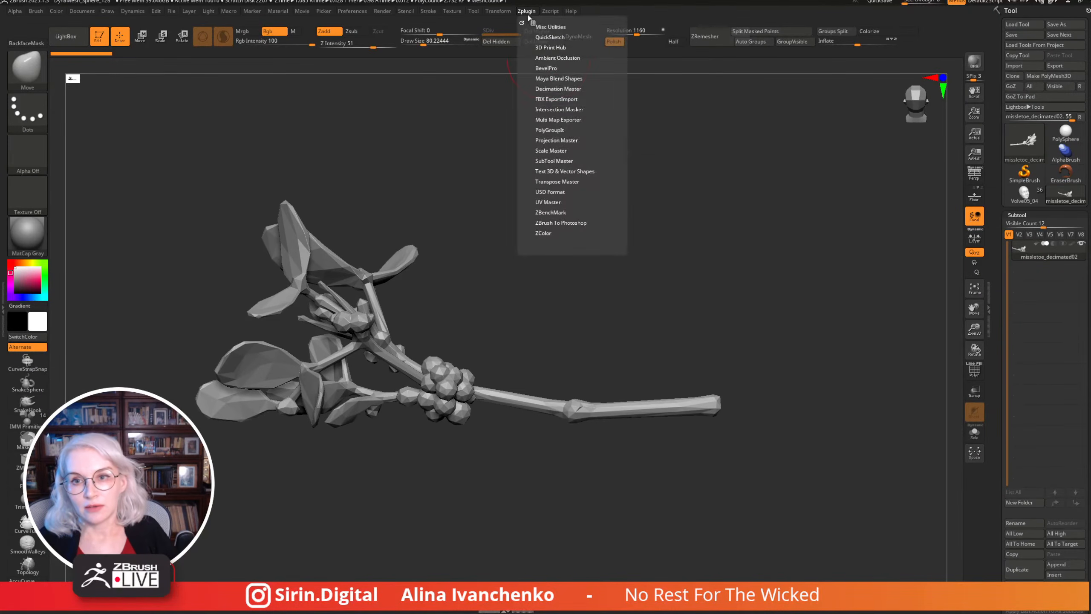
left_click(542, 88)
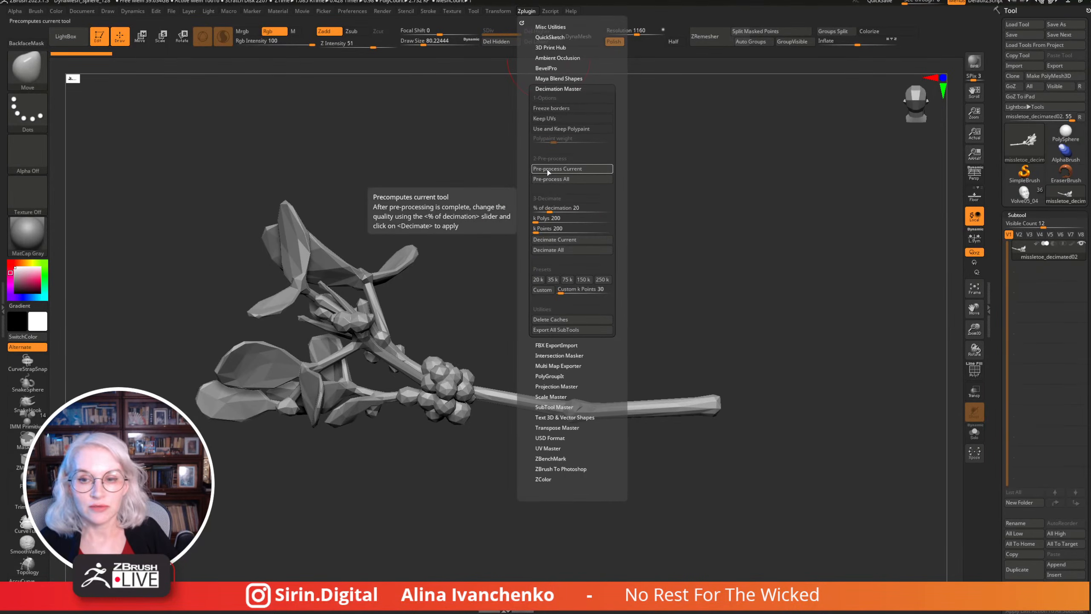
left_click(565, 169)
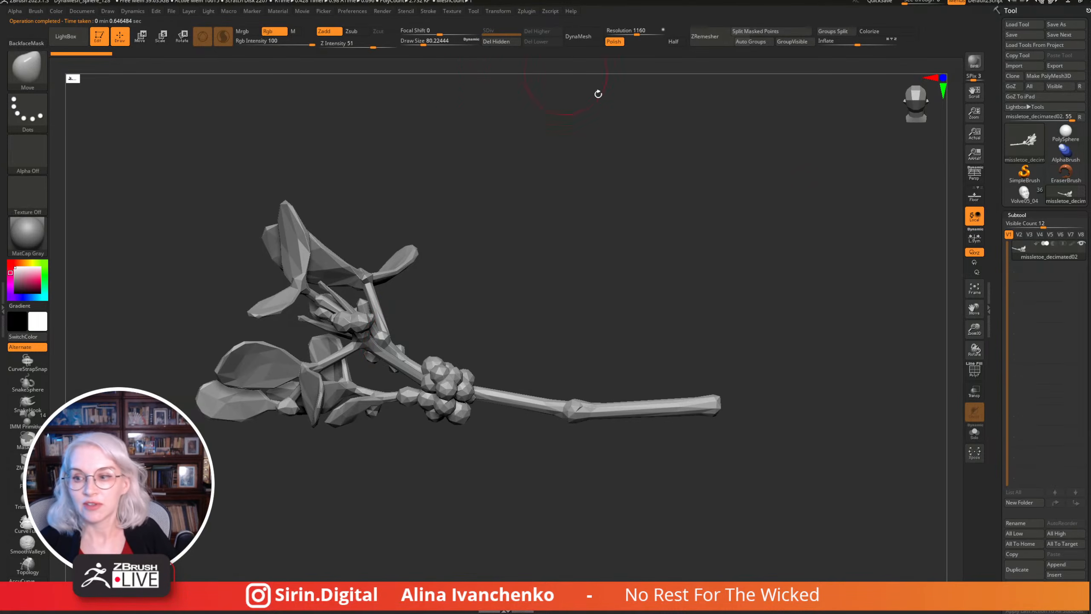
left_click(974, 370)
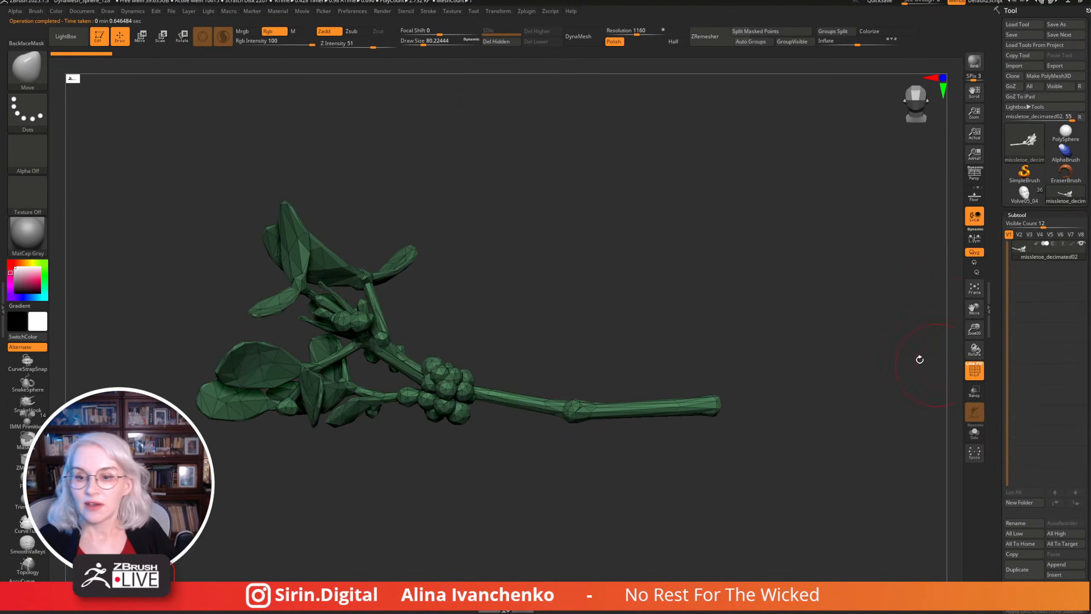
Try decimating the current mistletoe mesh to 10.91954 percent with Decimation Master, and undo the decimation.
left_click(497, 10)
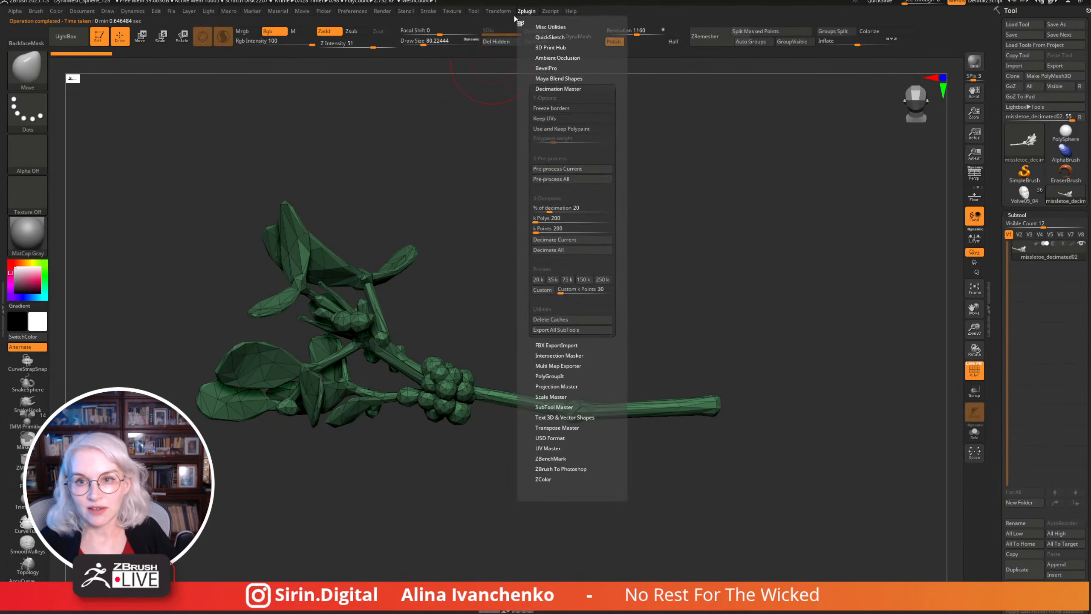
left_click(527, 11)
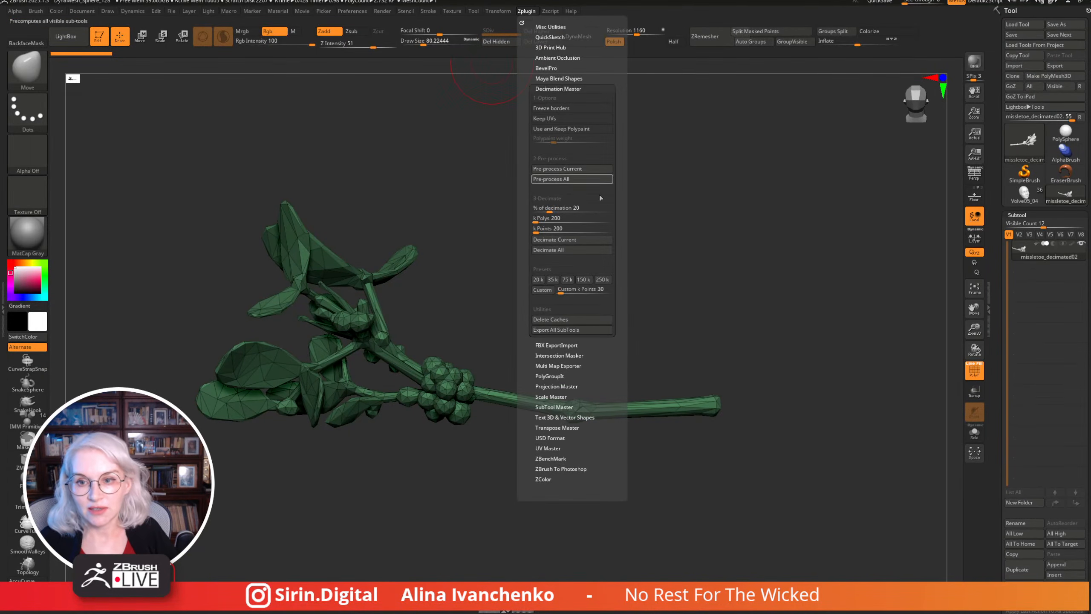
left_click_drag(564, 209, 557, 208)
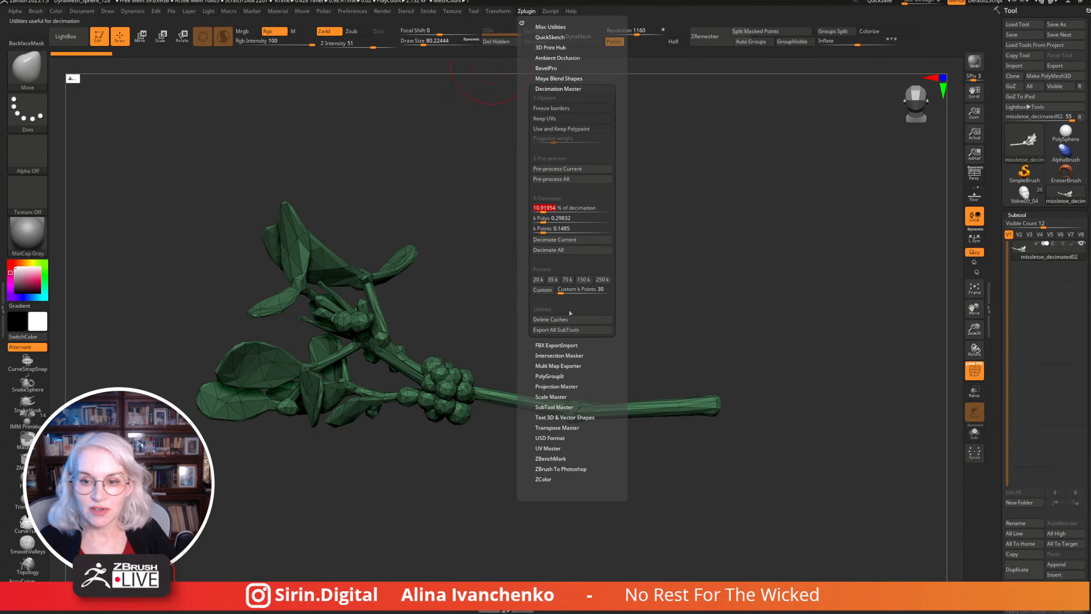
left_click(584, 241)
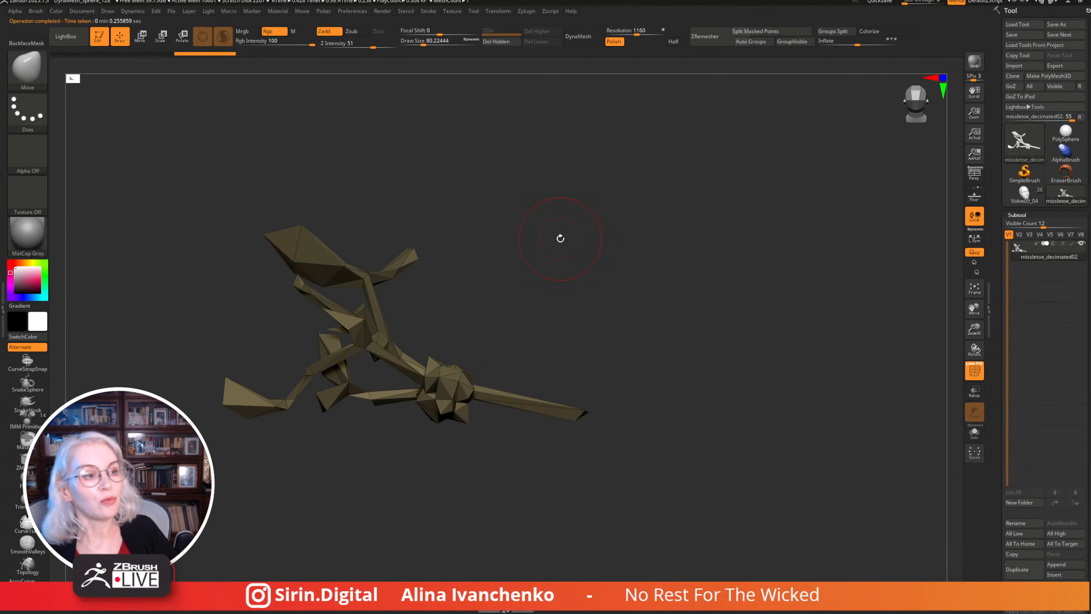
key("ctrl+z")
key("ctrl+z")
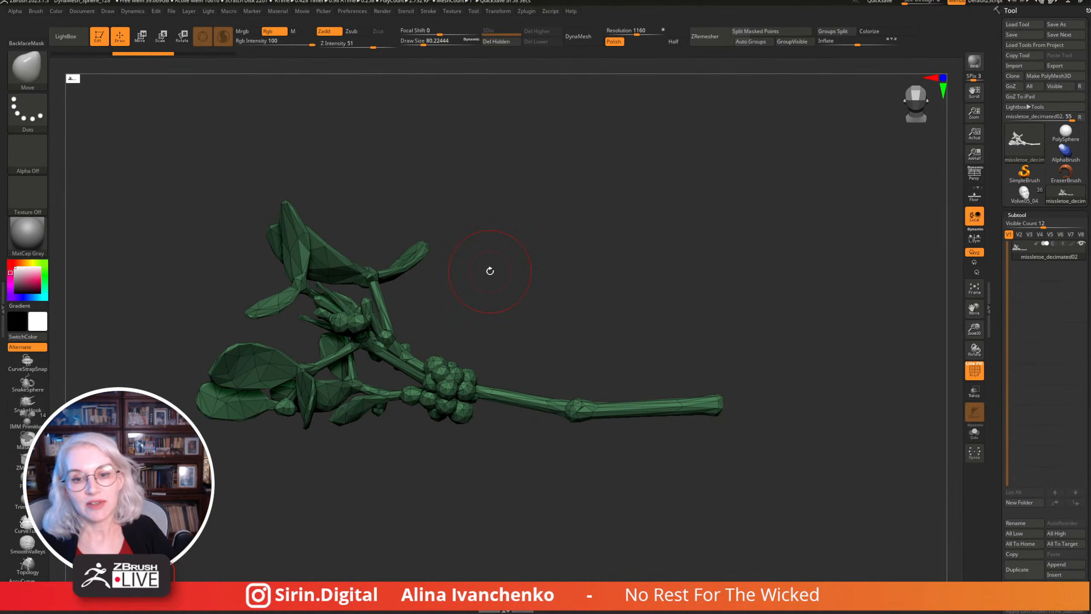
Turn the branch to lie sideways, select the Standard brush, and create a new InsertMesh brush from the branch.
left_click_drag(749, 212, 691, 221)
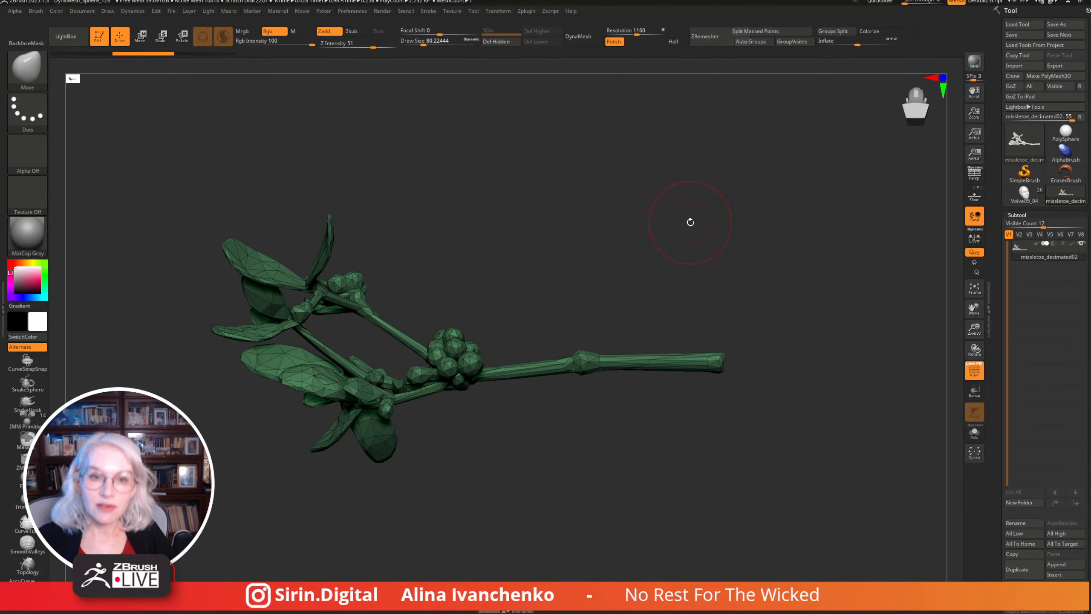
left_click_drag(151, 131, 181, 169)
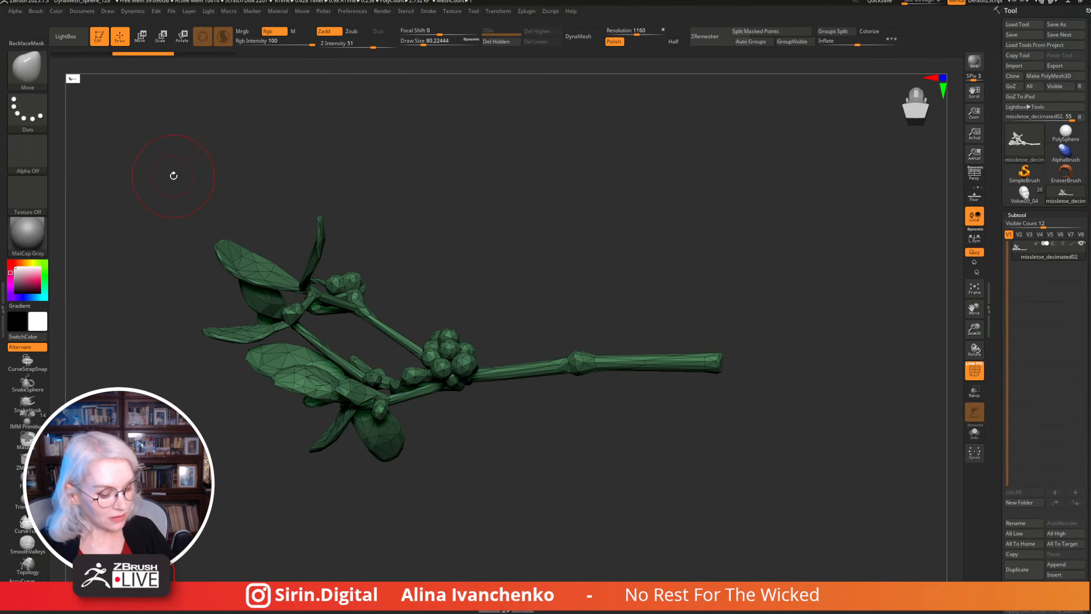
key("b")
key("s")
key("t")
left_click(27, 68)
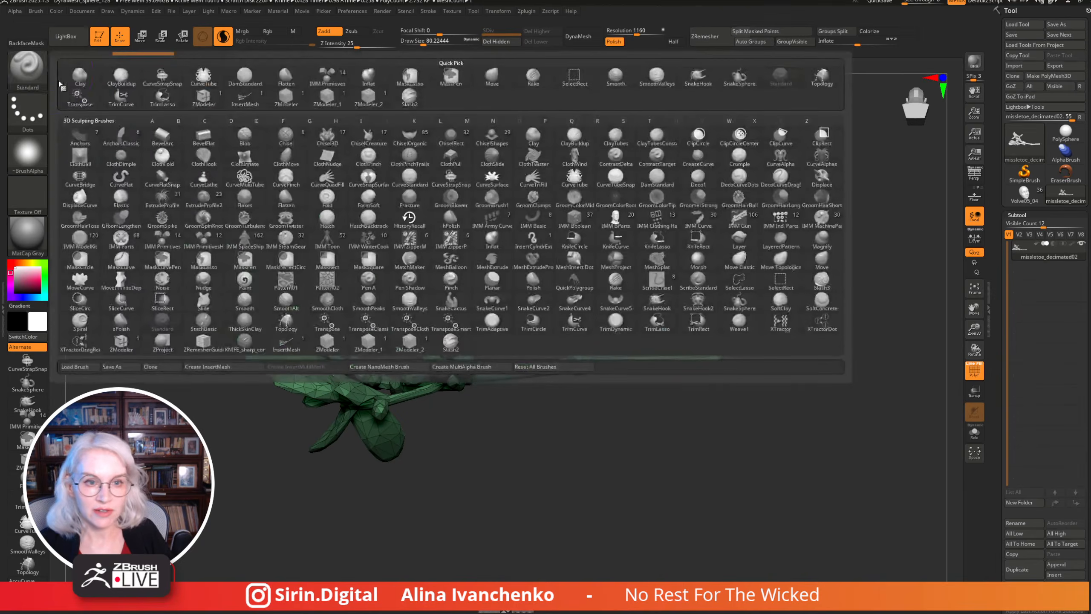
left_click(238, 366)
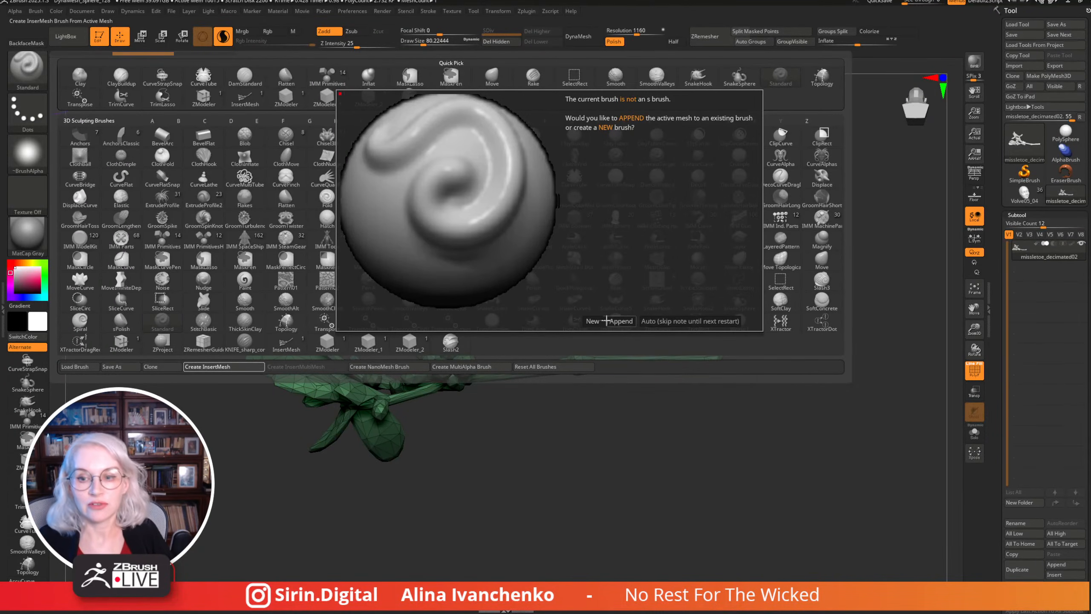
left_click(592, 321)
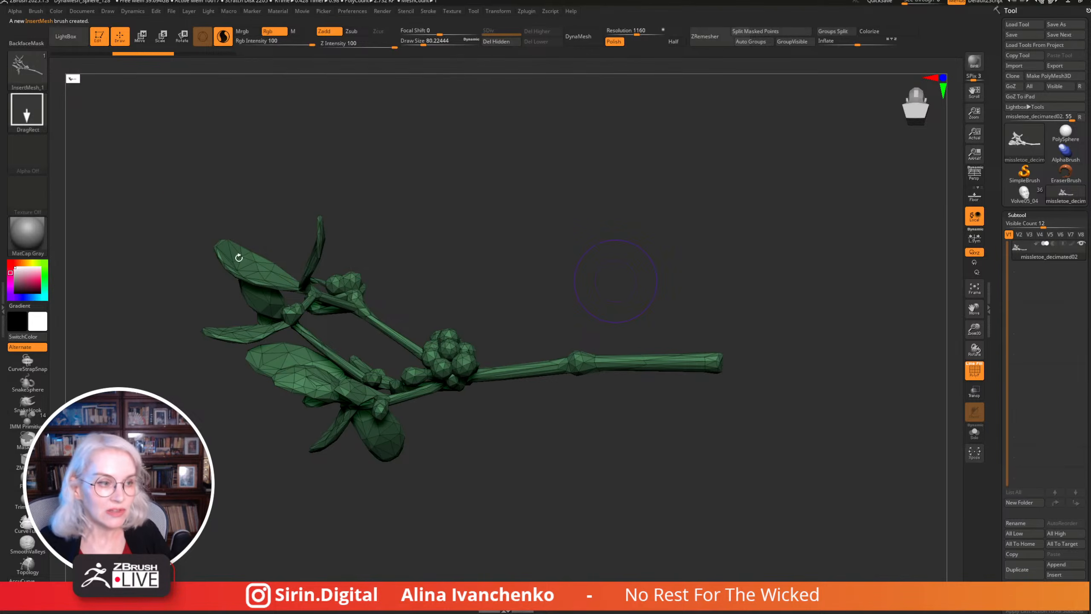
Switch to the PolySphere tool, hide the wireframe, and insert several mistletoe branches on the sphere's surface with the new brush.
left_click_drag(362, 171, 488, 222)
key("ctrl+z")
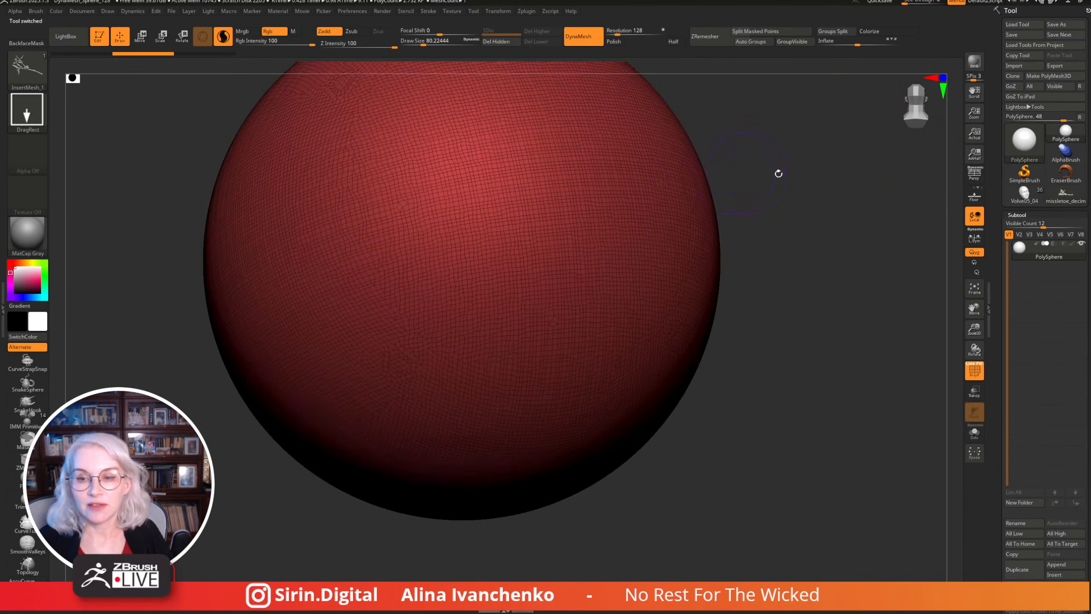
left_click_drag(521, 308, 609, 311)
left_click_drag(747, 155, 806, 319)
left_click(974, 369)
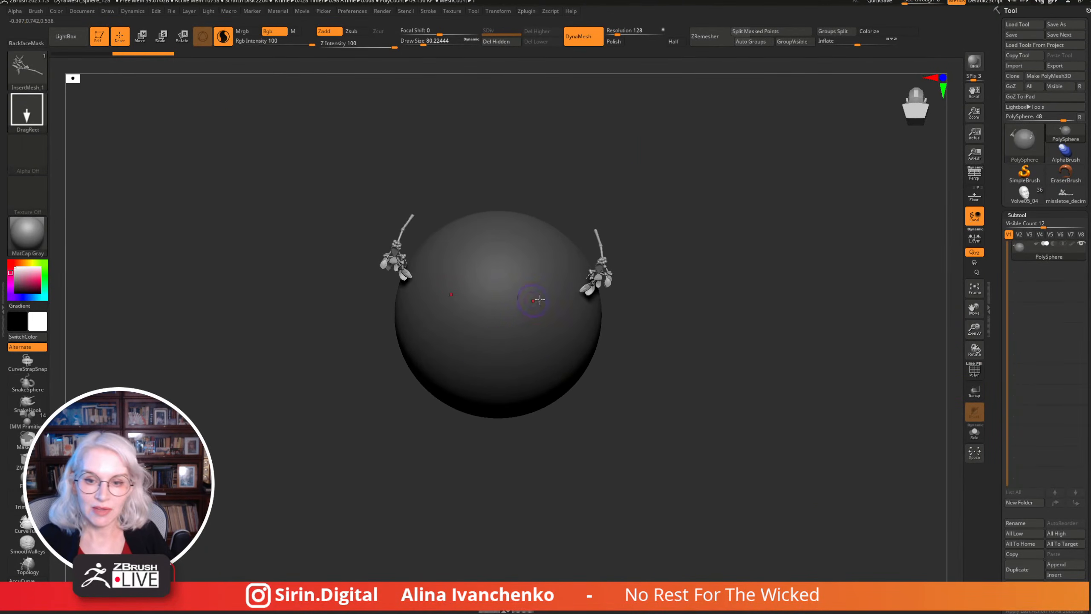
left_click_drag(580, 342, 569, 361)
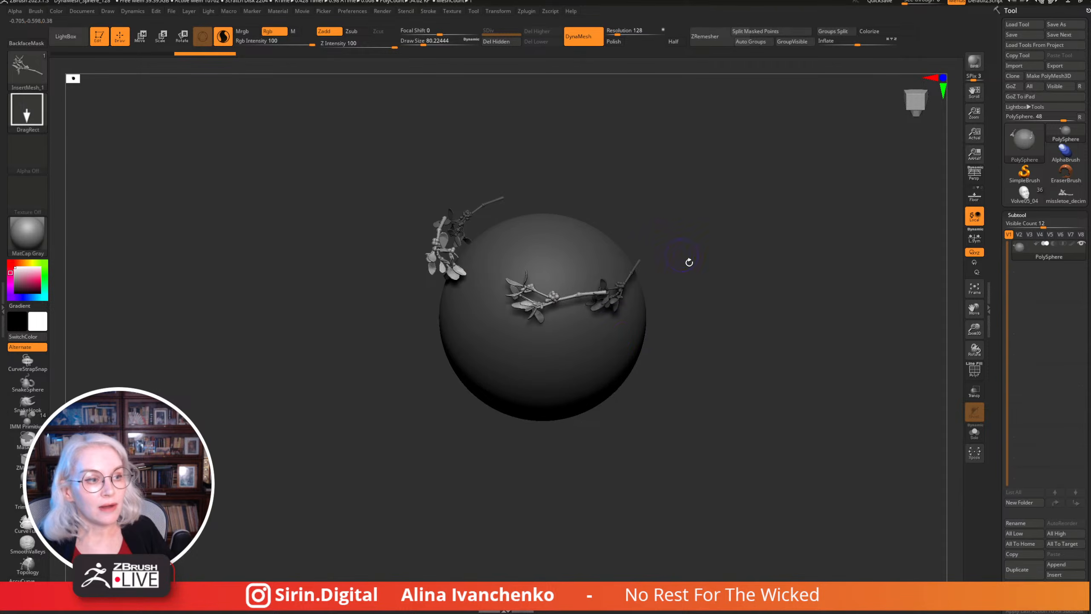
left_click_drag(689, 261, 657, 344)
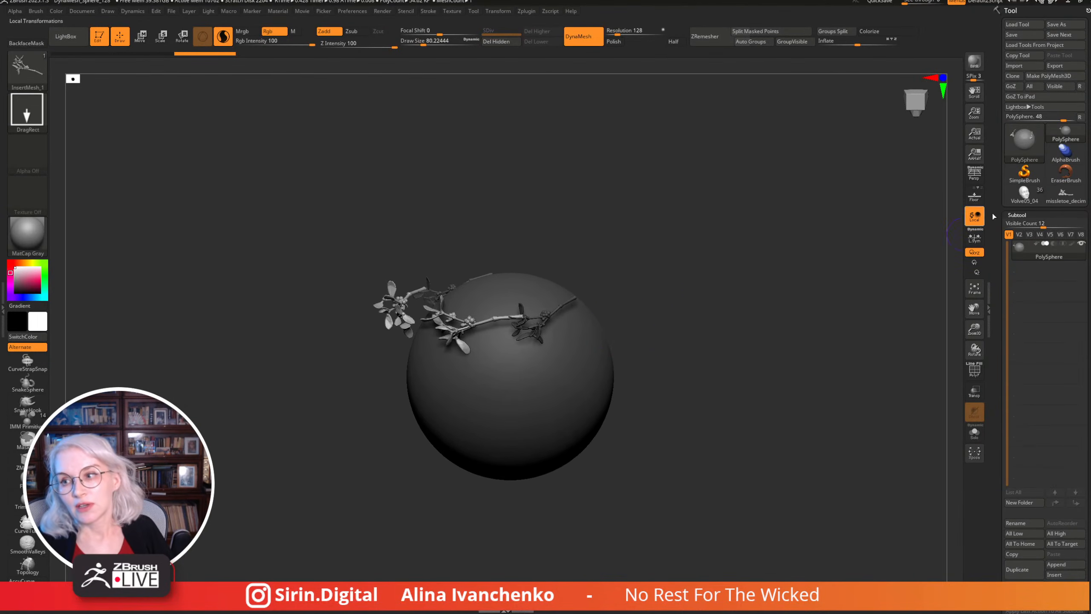
Return to the missletoe_decimated02 tool and create a NanoMesh brush from the branch.
left_click(1064, 198)
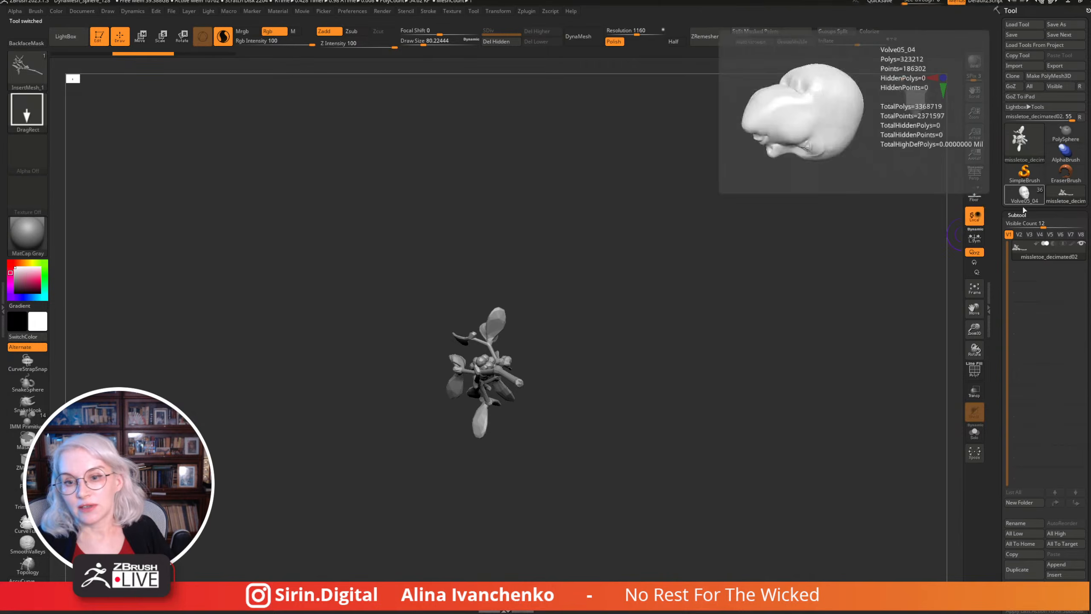
left_click(32, 74)
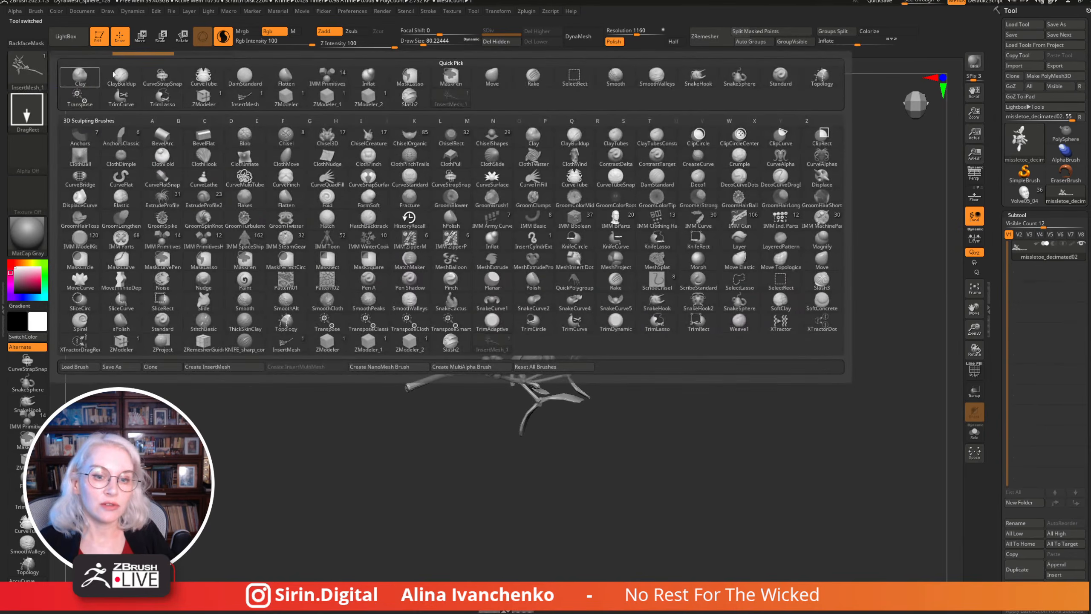
left_click(45, 79)
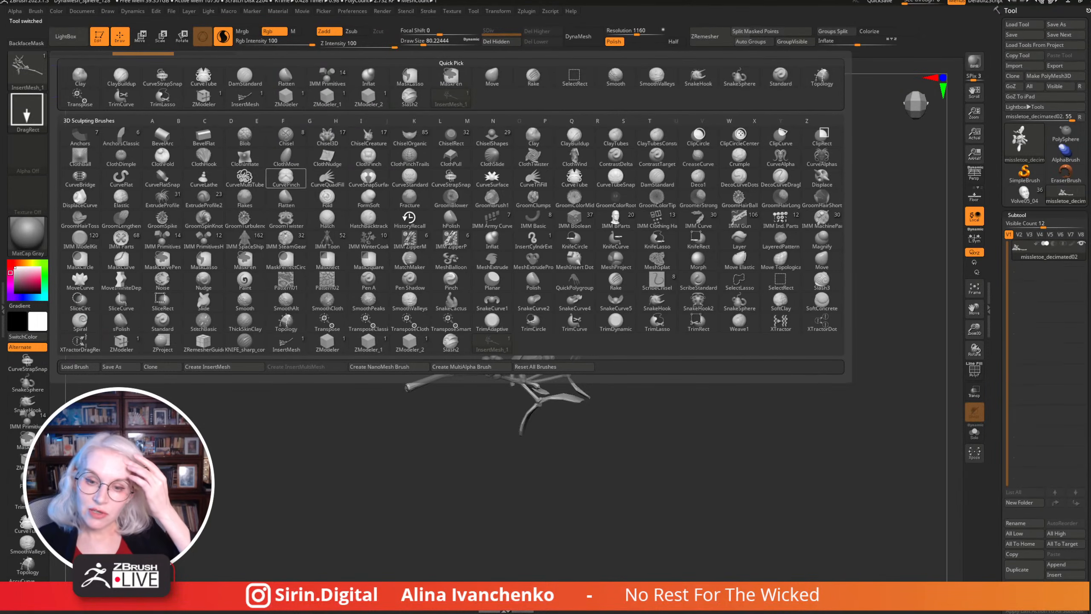
mouse_move(418, 236)
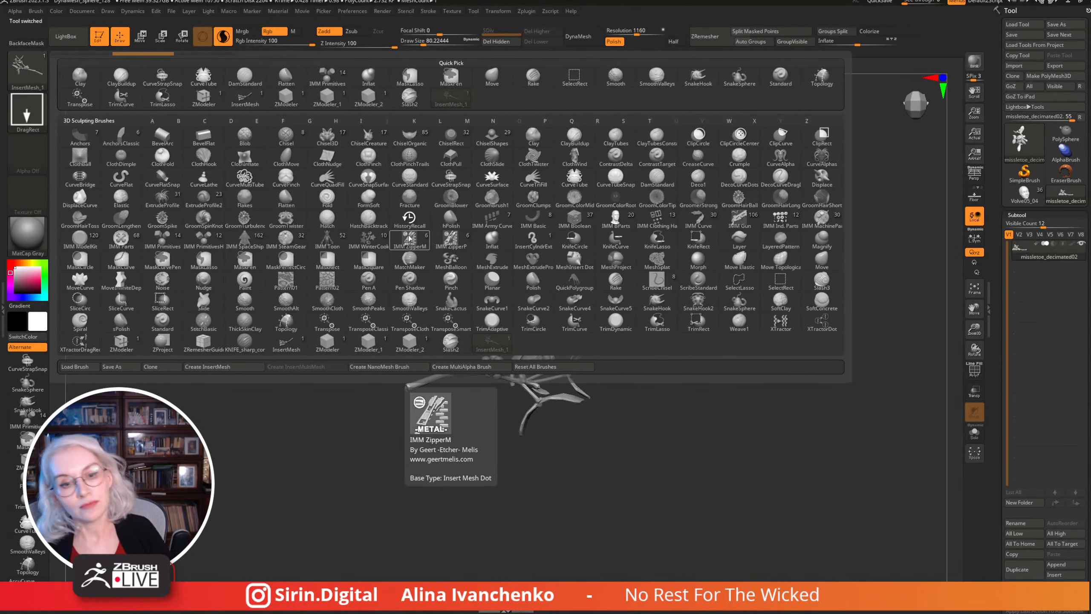
left_click(26, 69)
left_click(378, 366)
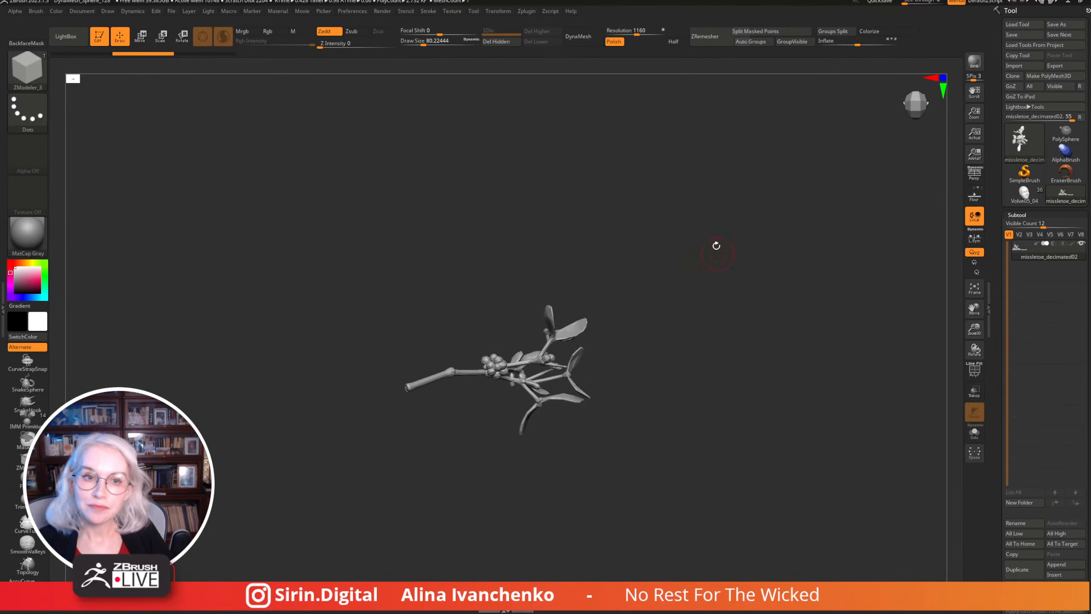
left_click_drag(715, 246, 665, 253)
left_click_drag(696, 297, 690, 274)
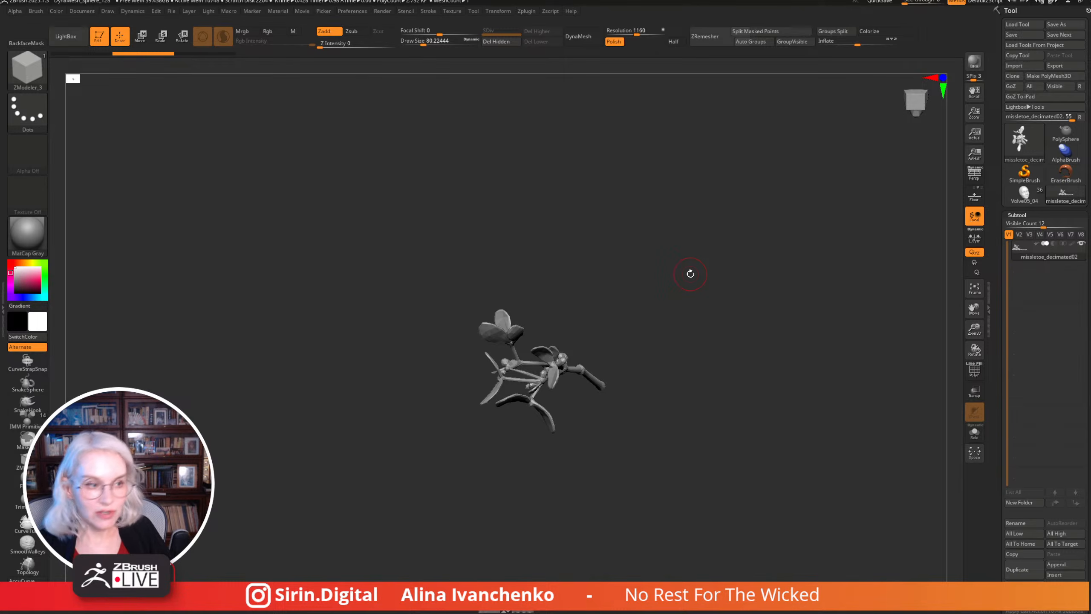
Switch to the Volve05_04 figure, hide its wreath subtool PM3D_Cylinder3D_2, and view the bare head from the side.
left_click(1024, 192)
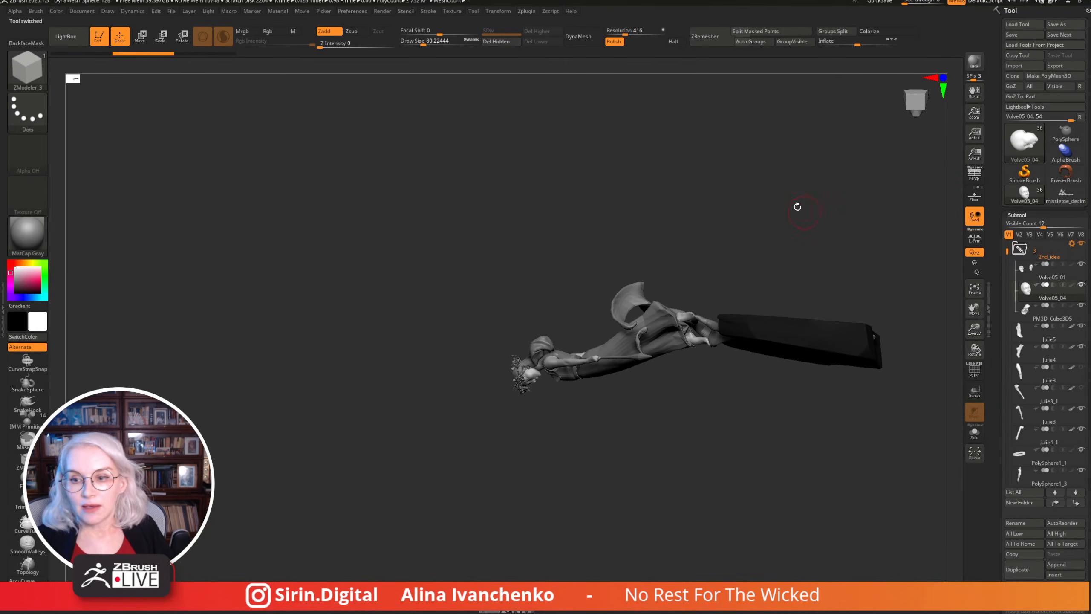
left_click_drag(797, 205, 730, 275)
left_click_drag(1006, 250, 1006, 377)
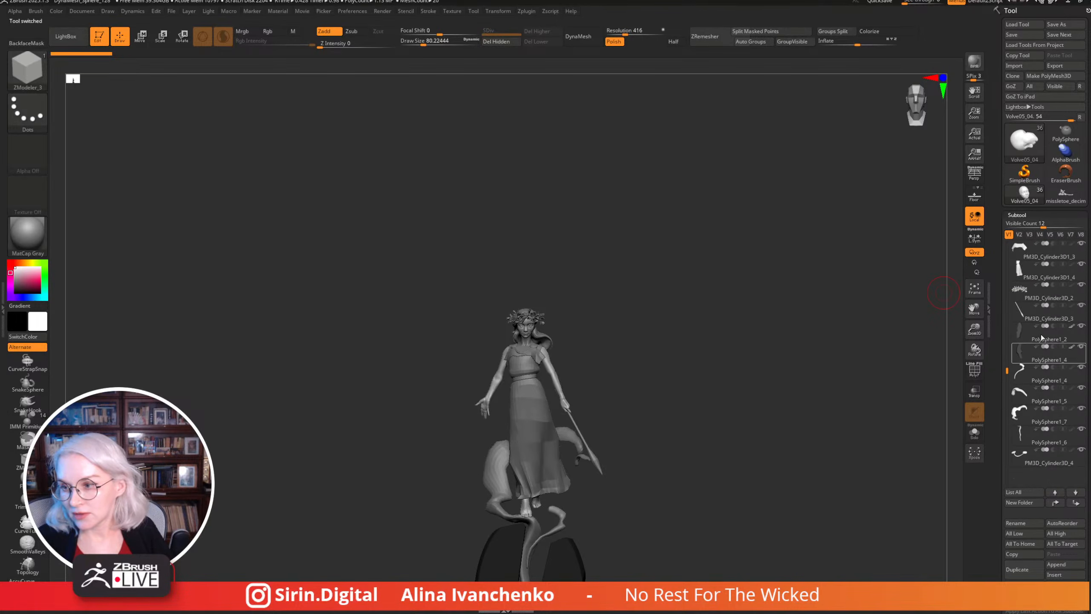
left_click(1081, 285)
left_click_drag(941, 301, 914, 329)
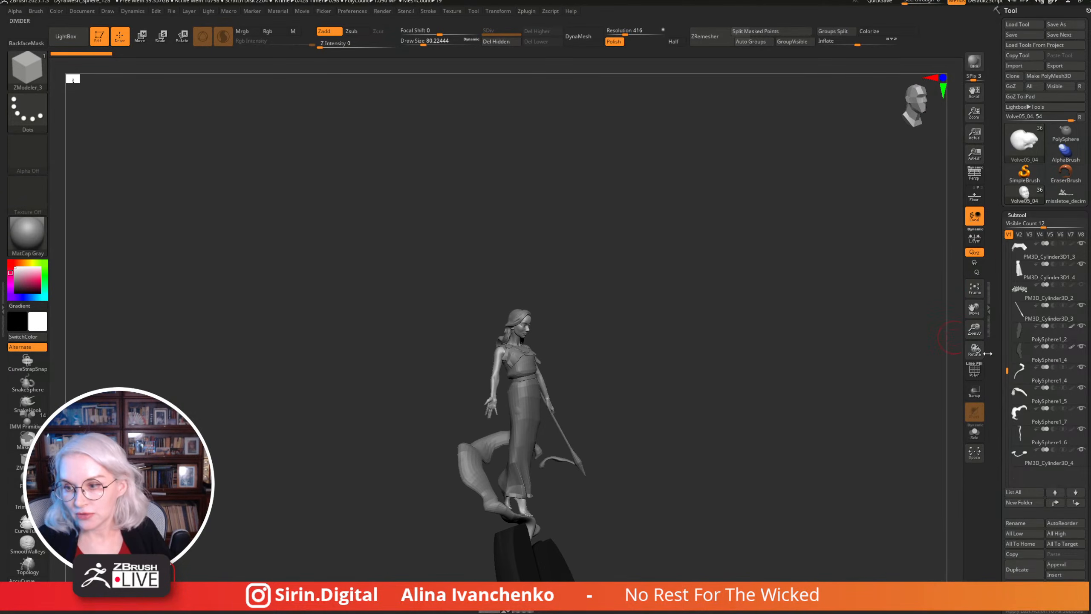
scroll(743, 292, "up", 6)
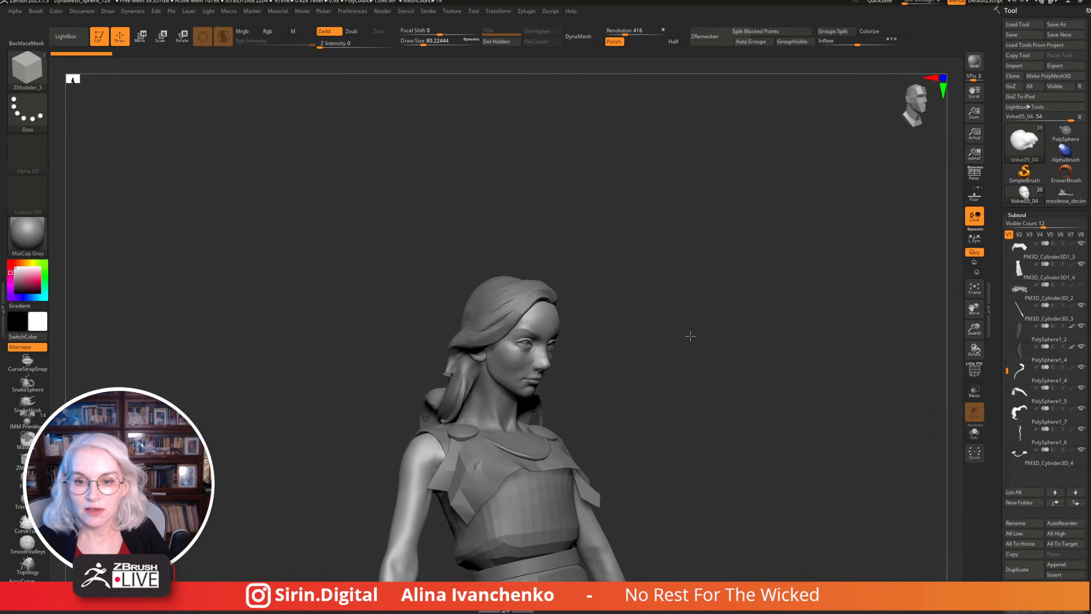
left_click_drag(690, 336, 596, 303)
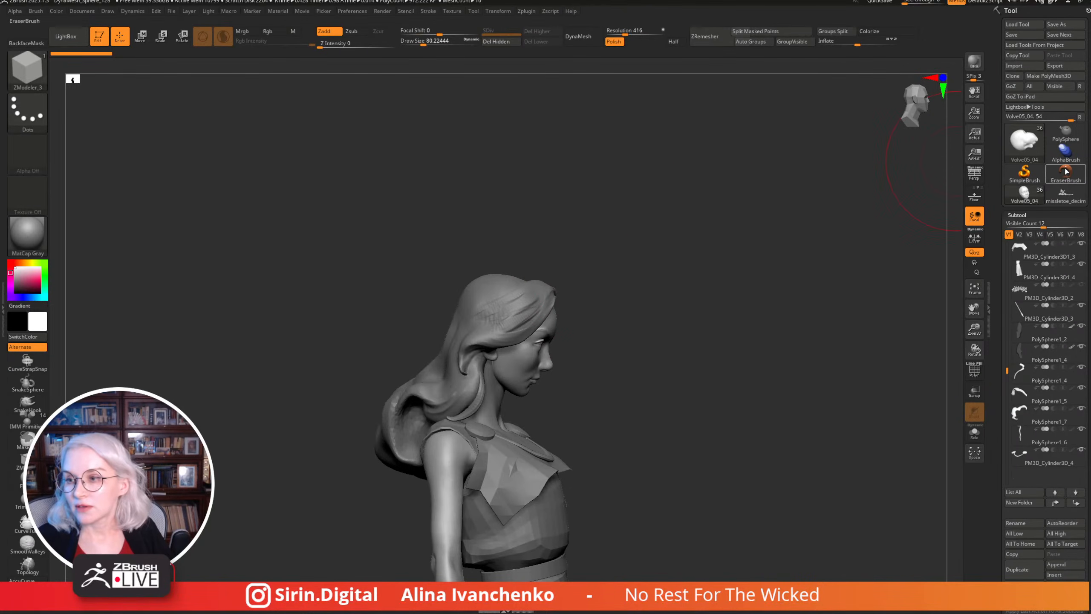
Switch to the Cylinder3D primitive, frame it whole at an angle, and open its Initialize settings.
left_click(1025, 149)
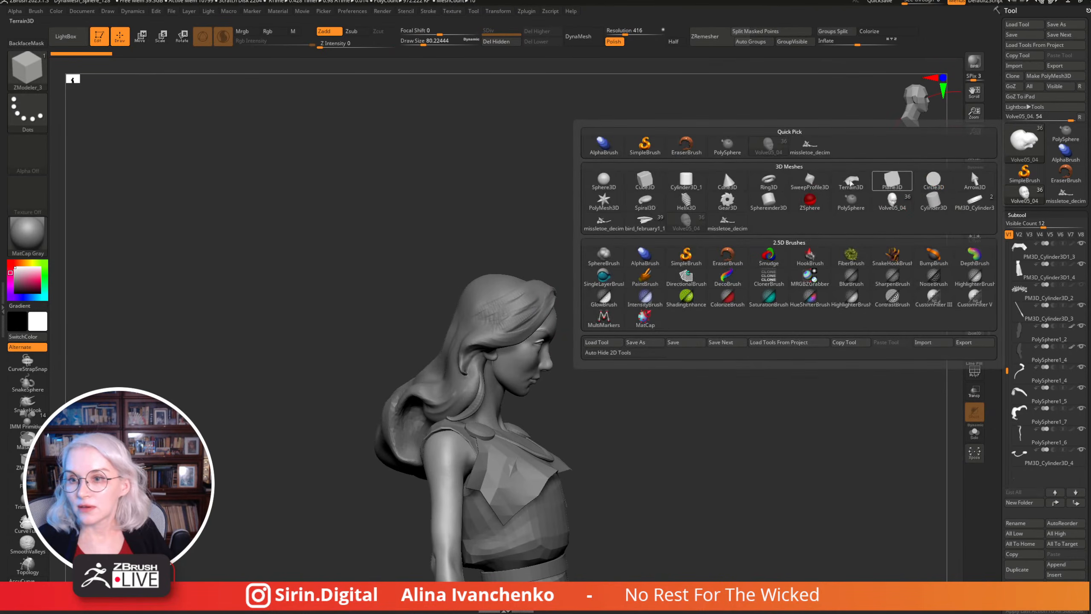
mouse_move(684, 187)
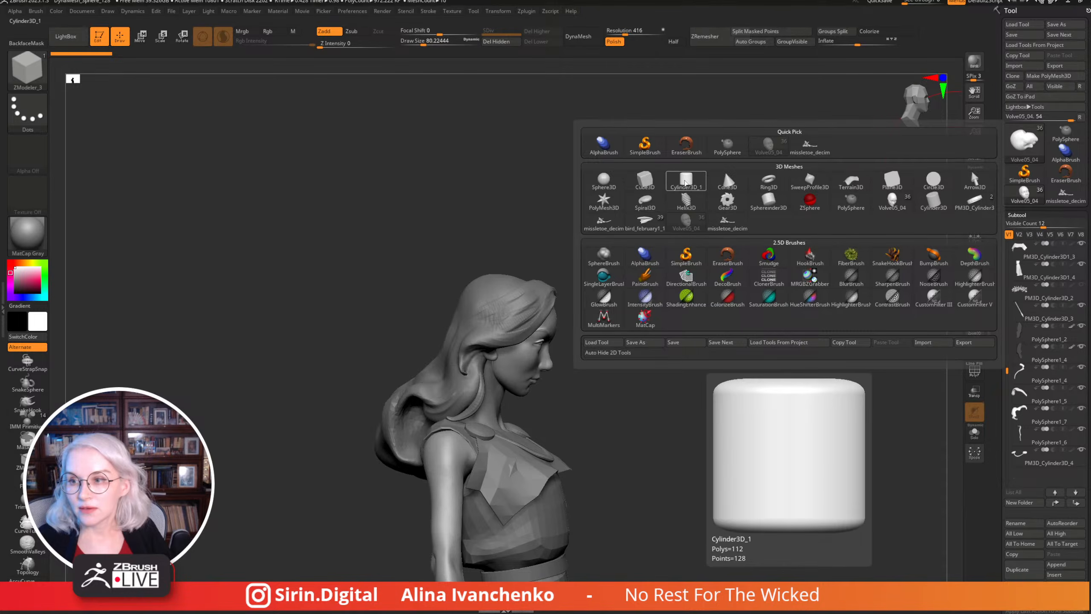
left_click(929, 207)
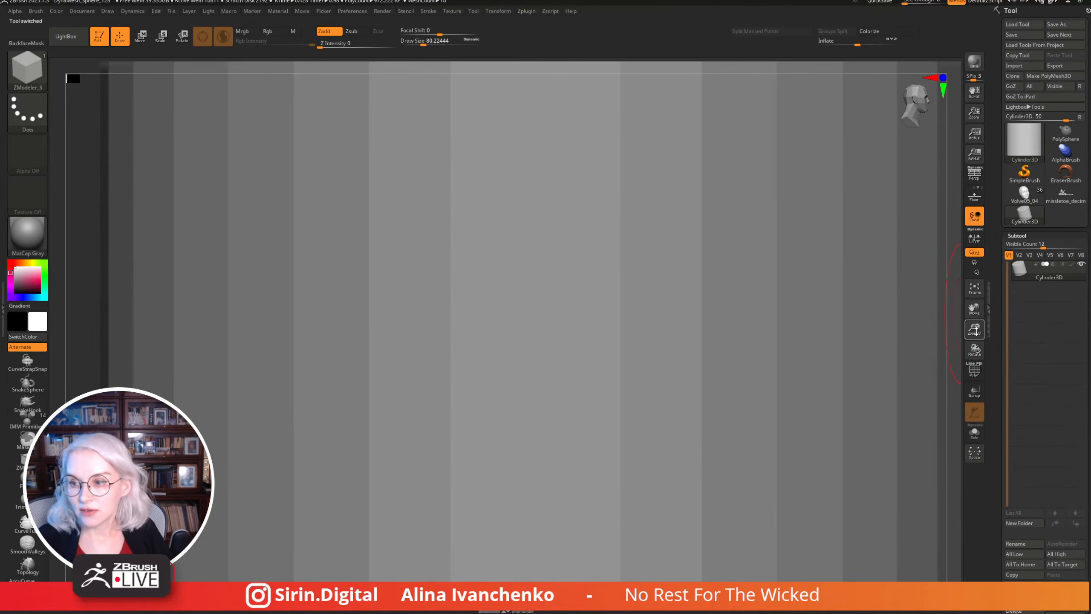
left_click_drag(974, 328, 925, 309)
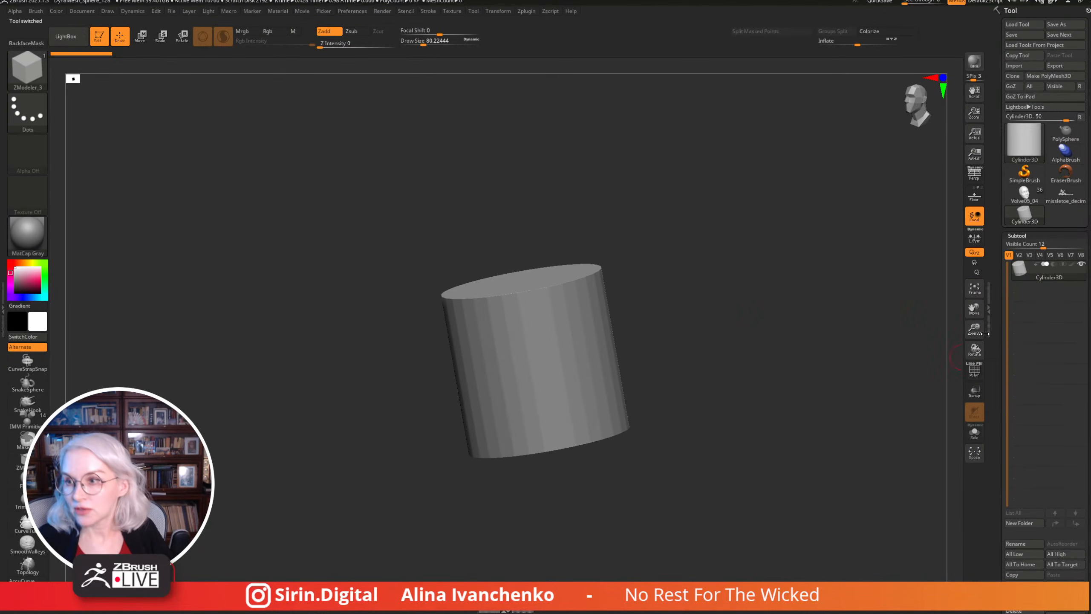
scroll(1089, 226, "down", 10)
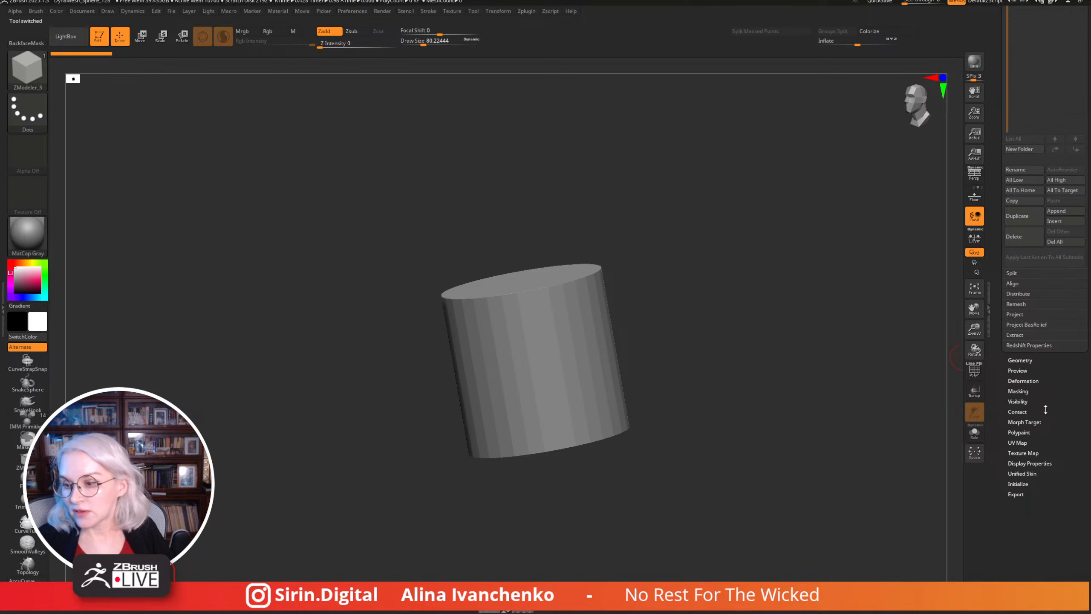
left_click(1017, 484)
left_click_drag(872, 378, 892, 350)
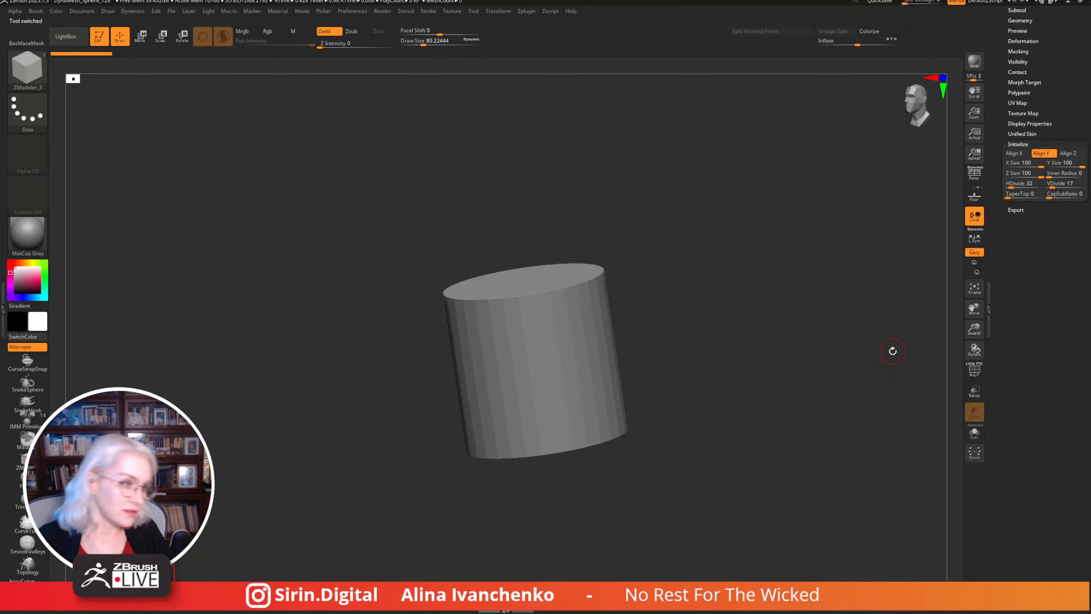
left_click(61, 362)
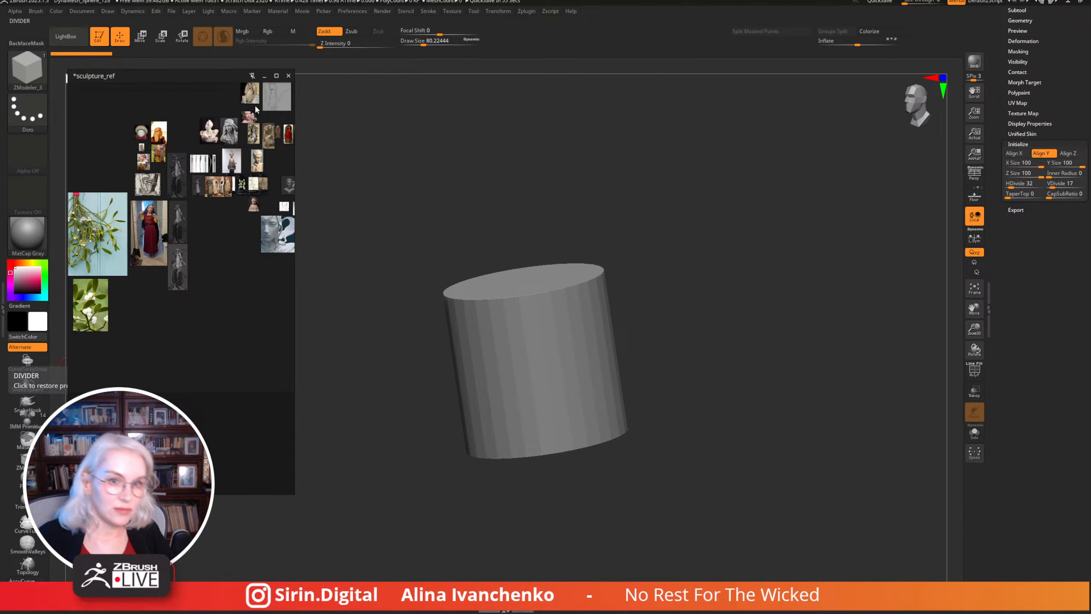
left_click(70, 367)
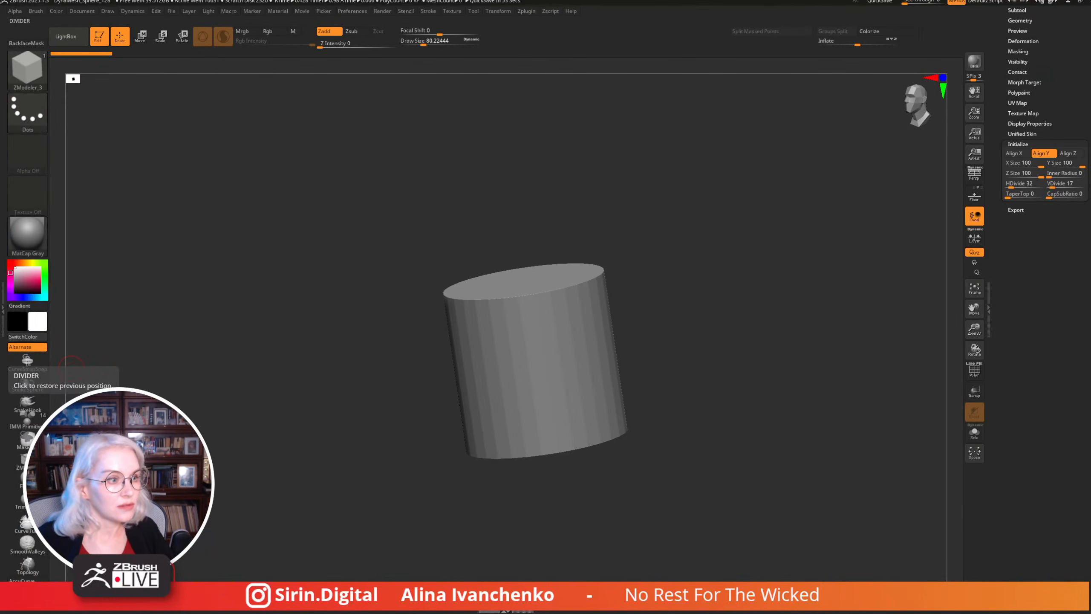
left_click_drag(691, 319, 692, 342)
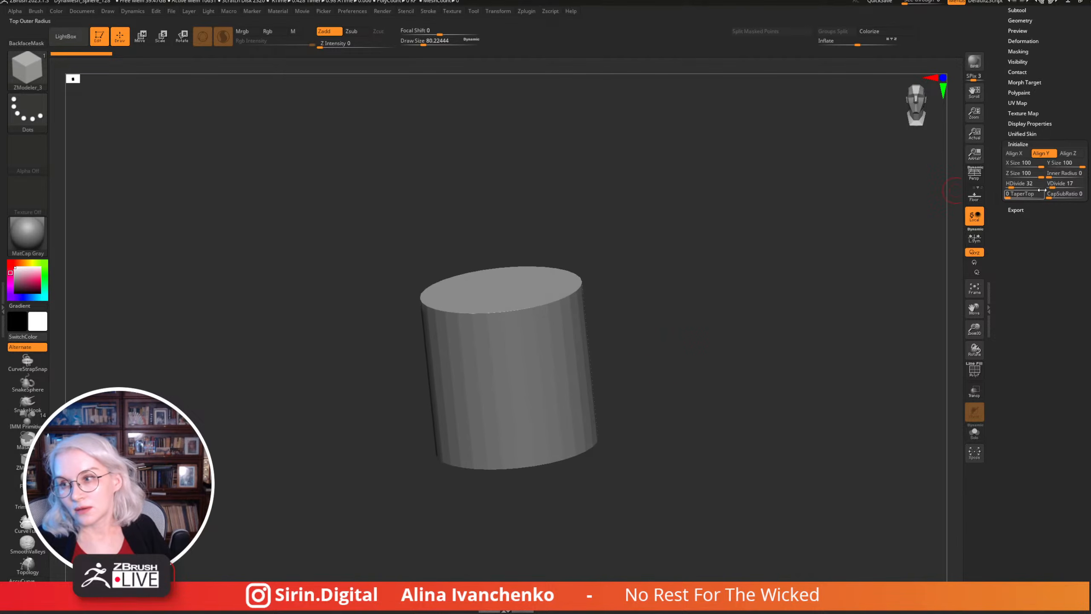
Show the wireframe and set the cylinder's HDivide to 12 and VDivide to 9.
left_click(1014, 184)
left_click(974, 369)
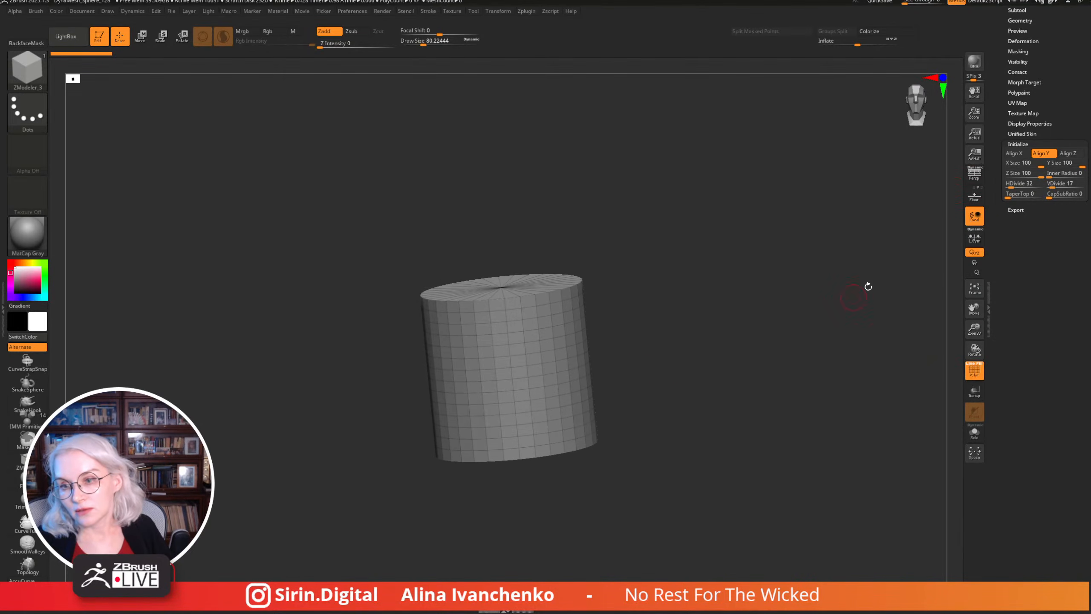
left_click_drag(1025, 185, 1009, 185)
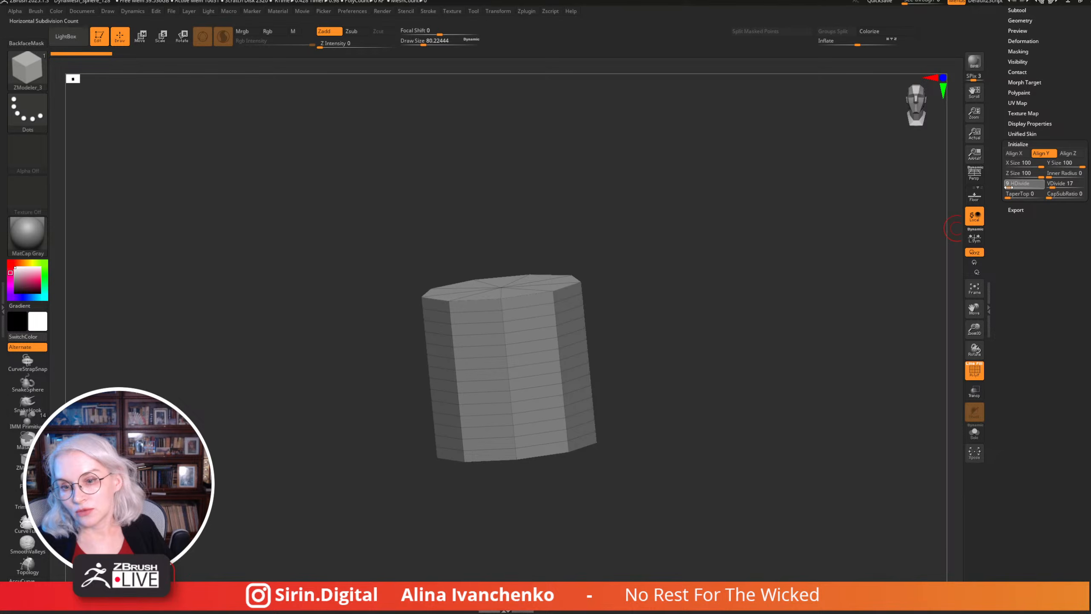
type("26")
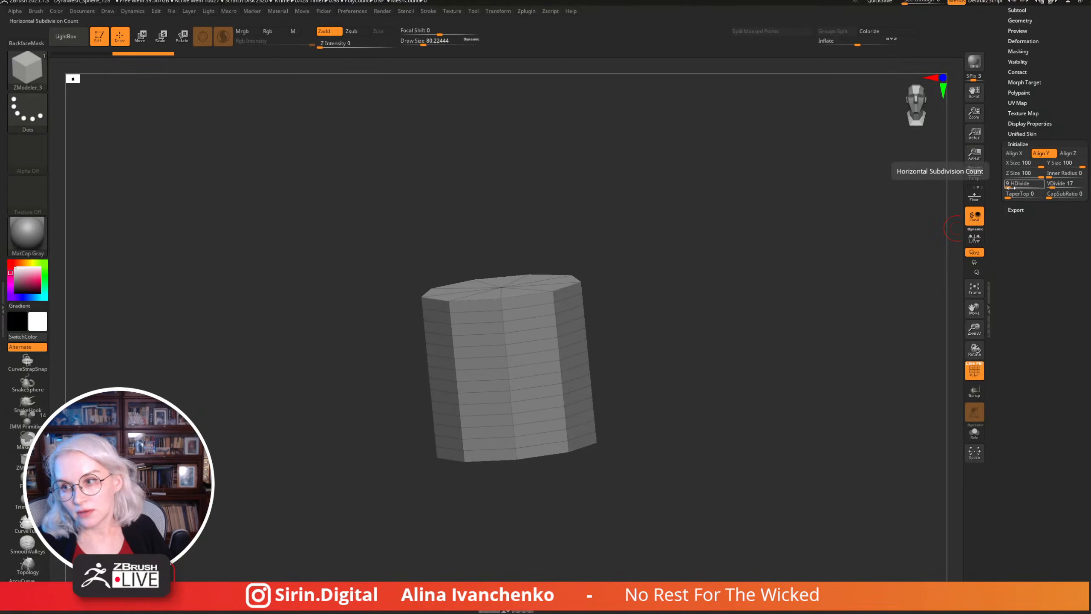
key("Return")
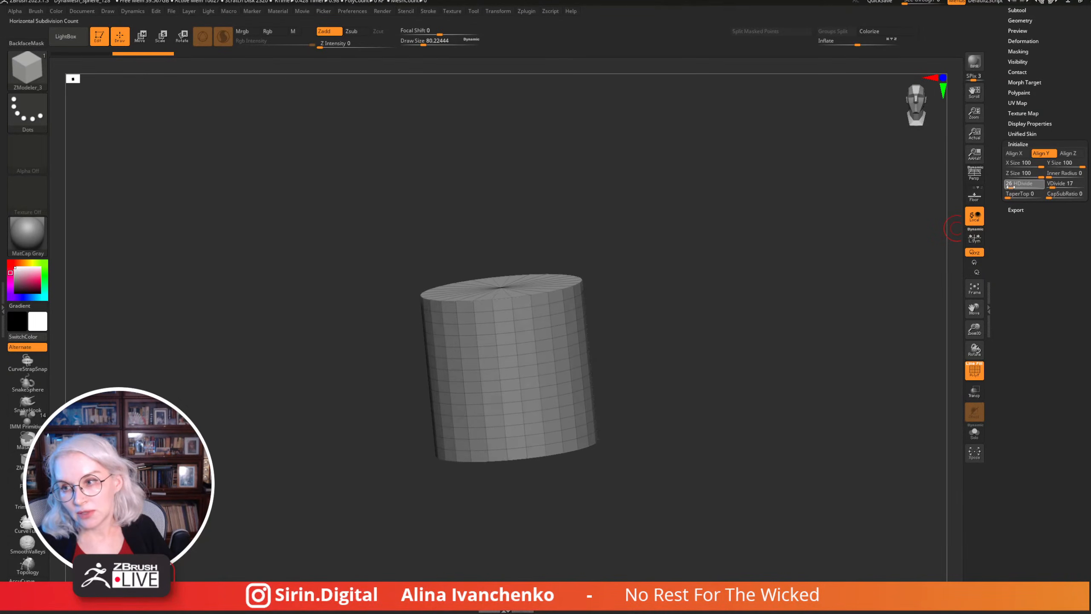
left_click_drag(1010, 186, 1008, 187)
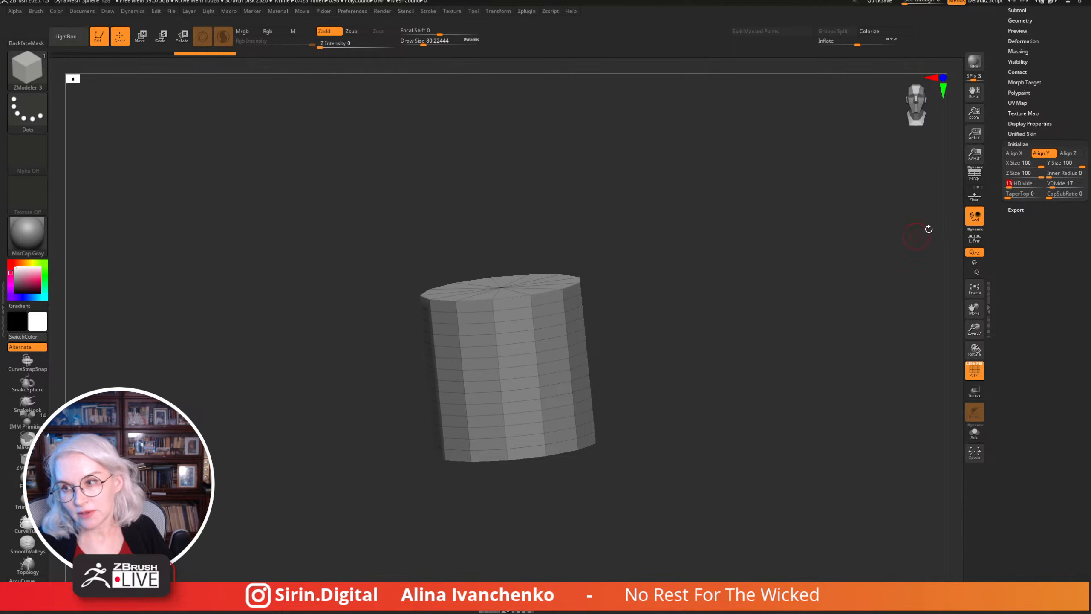
left_click_drag(1008, 187, 1048, 187)
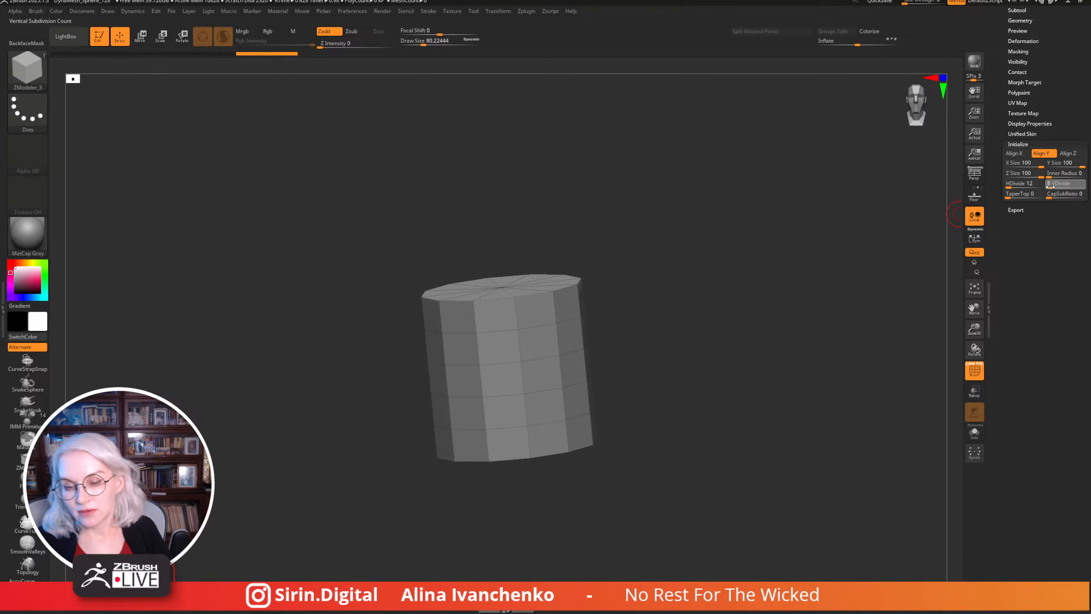
type("9")
key("Return")
View the cylinder straight from the front and convert it to a PolyMesh3D.
left_click_drag(705, 279, 732, 291, "shift")
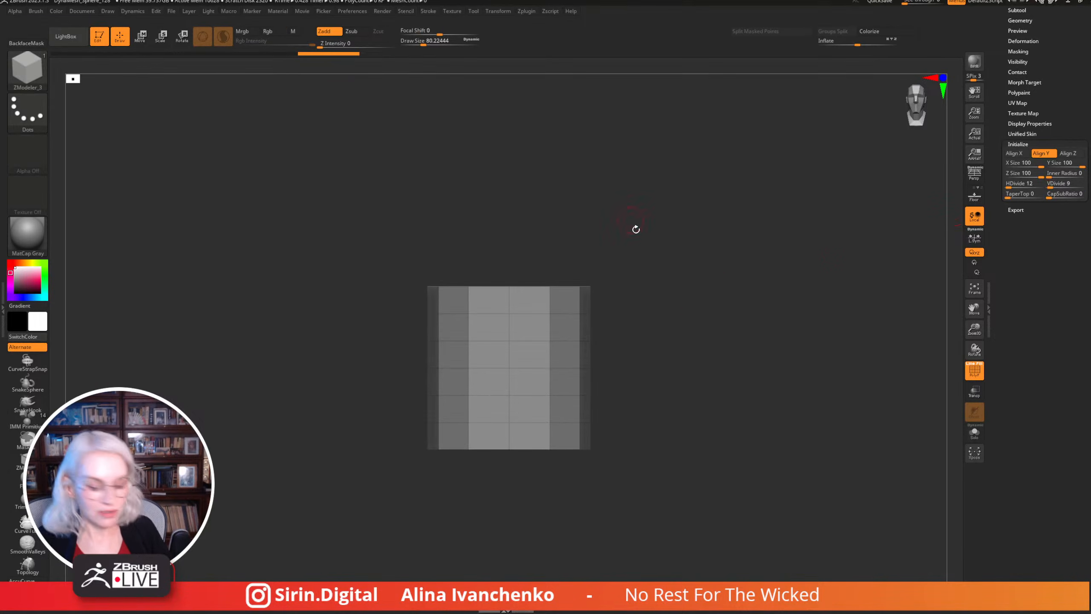
scroll(1043, 150, "up", 5)
left_click(1048, 76)
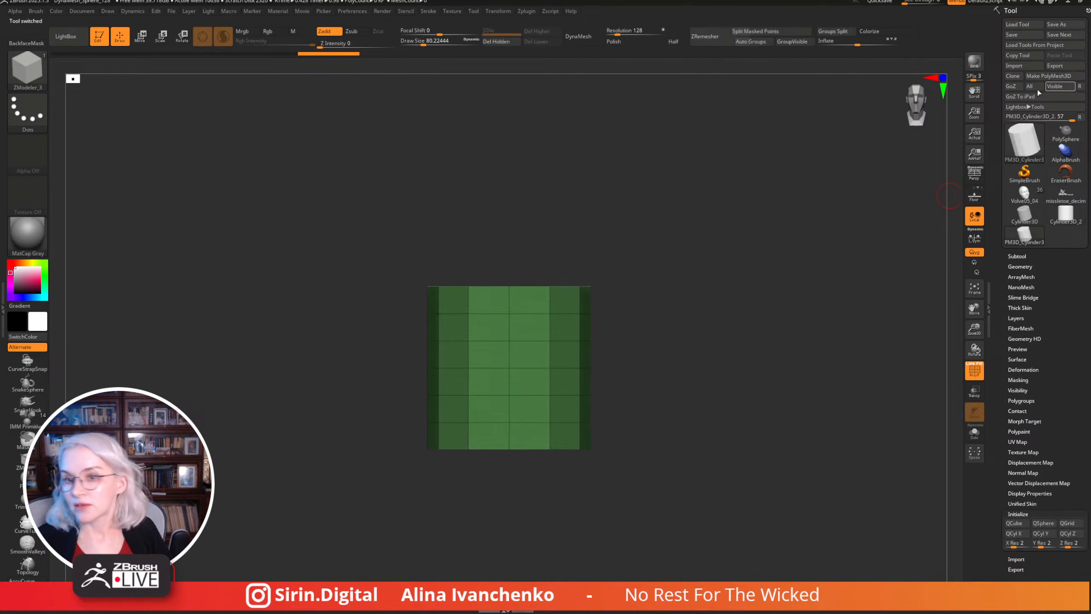
Isolate a single horizontal row of side faces on the cylinder from the side view and delete the hidden geometry.
left_click_drag(411, 263, 780, 260)
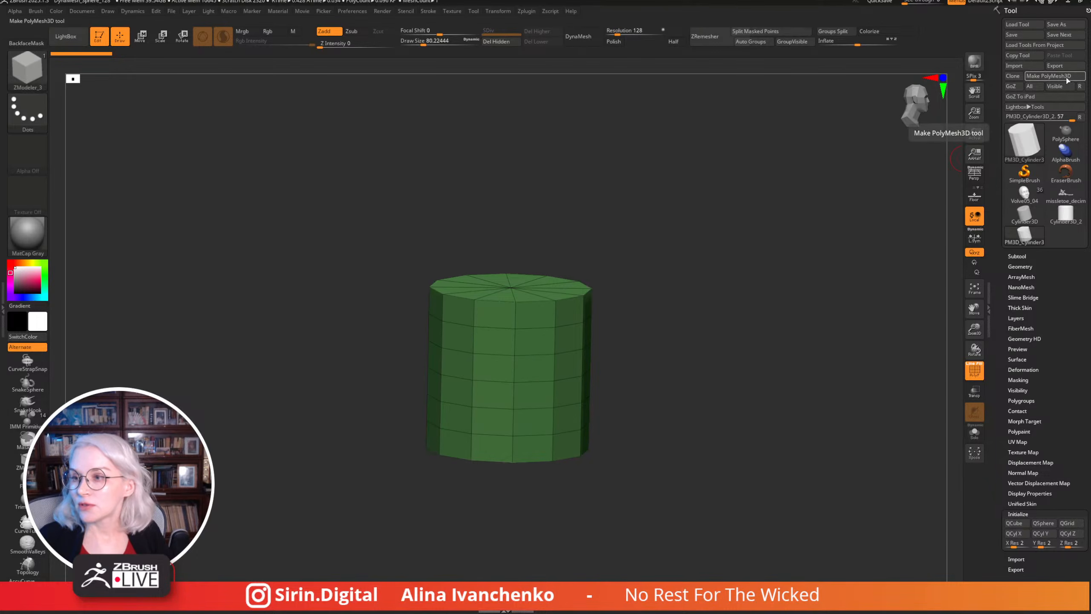
left_click_drag(729, 224, 497, 243, "shift")
mouse_move(305, 232)
left_mouse_down("ctrl+shift")
mouse_move(778, 317)
mouse_move(348, 249)
mouse_move(678, 264)
mouse_move(732, 346)
left_mouse_up("ctrl+shift")
left_click(34, 74)
left_click(503, 110)
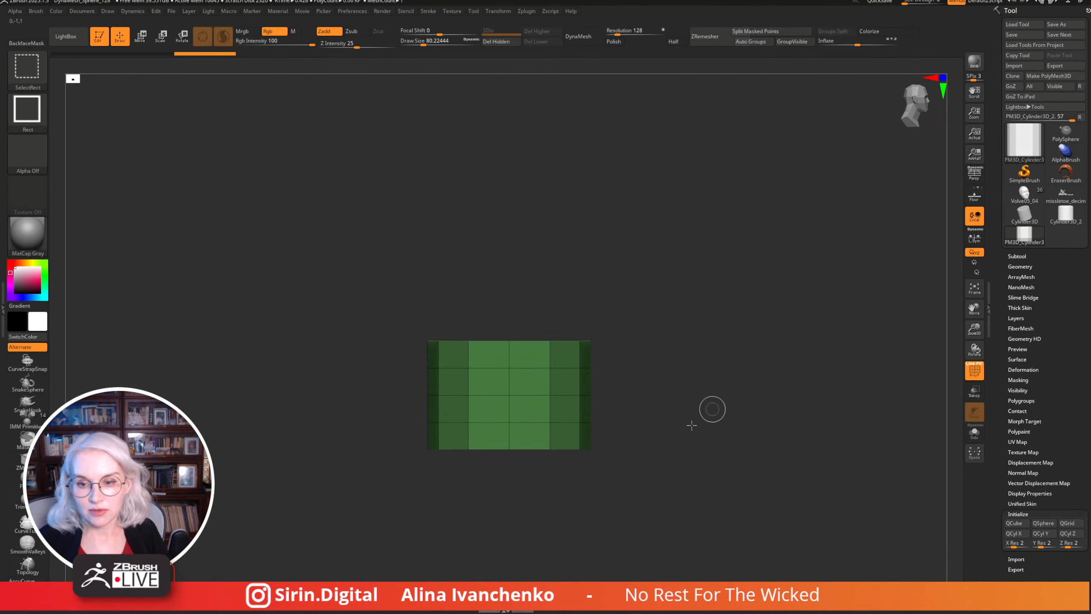
left_click_drag(704, 398, 387, 490, "ctrl+alt+shift")
mouse_move(612, 391)
left_mouse_down("ctrl+alt+shift")
mouse_move(650, 365)
mouse_move(429, 393)
left_mouse_up("ctrl+alt+shift")
left_click(635, 344, "ctrl+shift")
left_click_drag(656, 386, 313, 479, "ctrl+alt+shift")
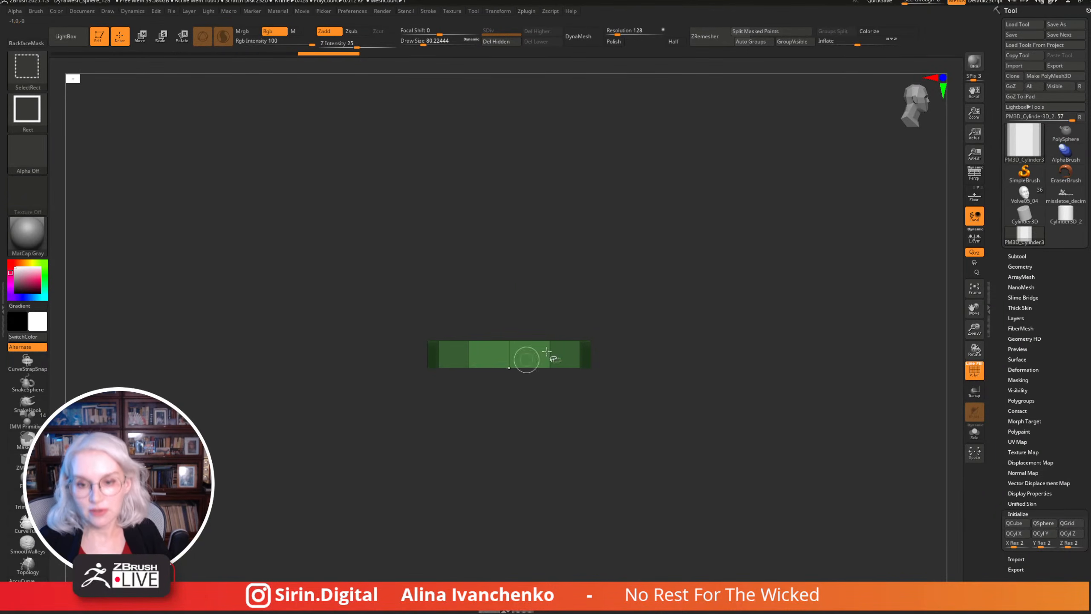
mouse_move(636, 350)
left_mouse_down()
mouse_move(748, 348)
mouse_move(704, 239)
mouse_move(917, 305)
left_mouse_up()
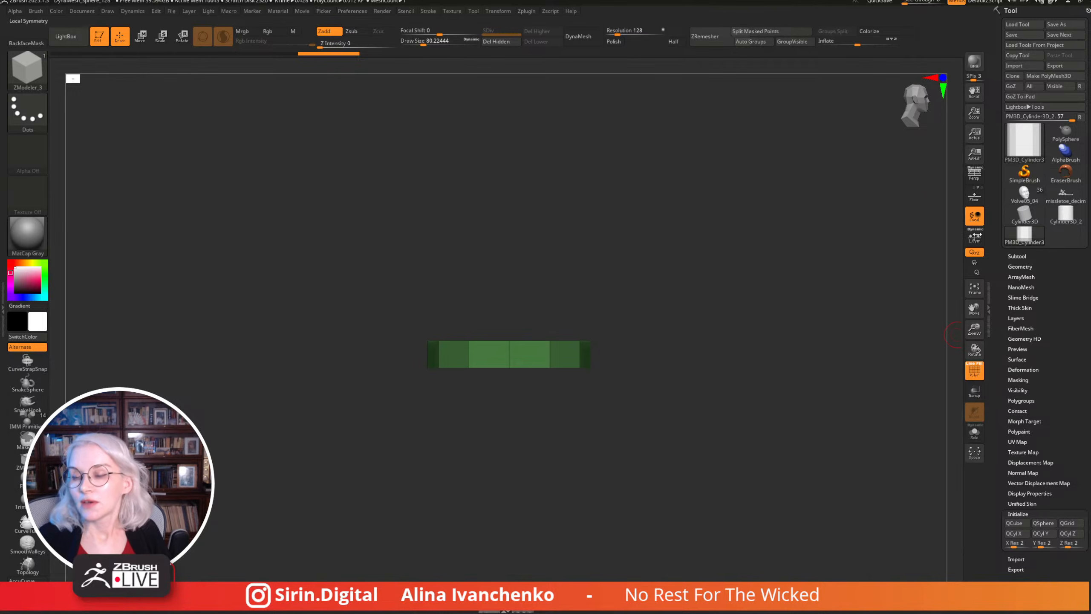
left_click(496, 42)
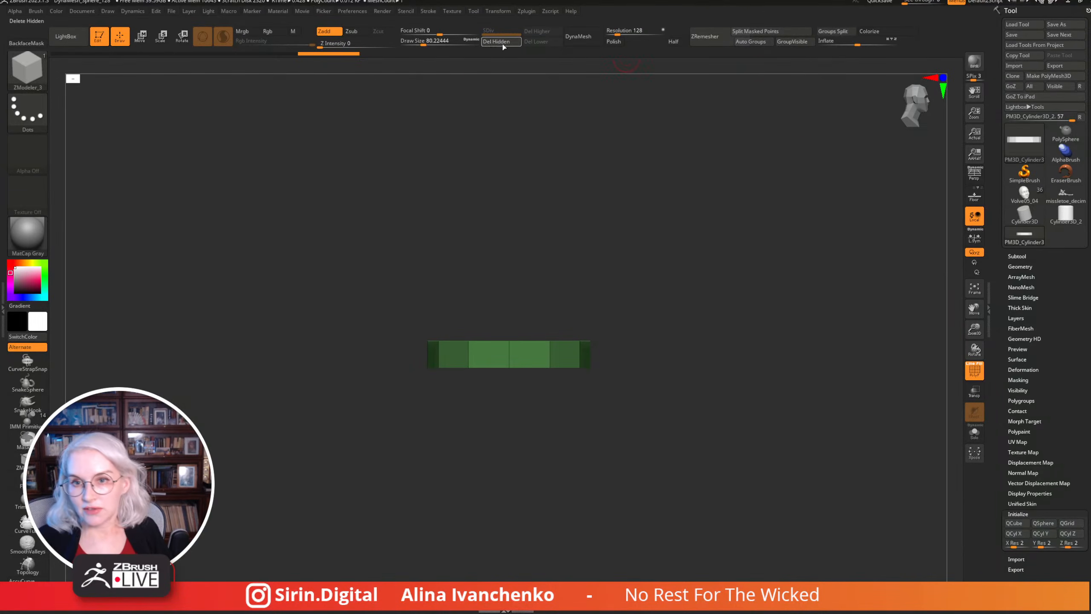
Return to the Volve05_04 figure and append the trimmed cylinder ring as a new subtool.
left_click(1024, 193)
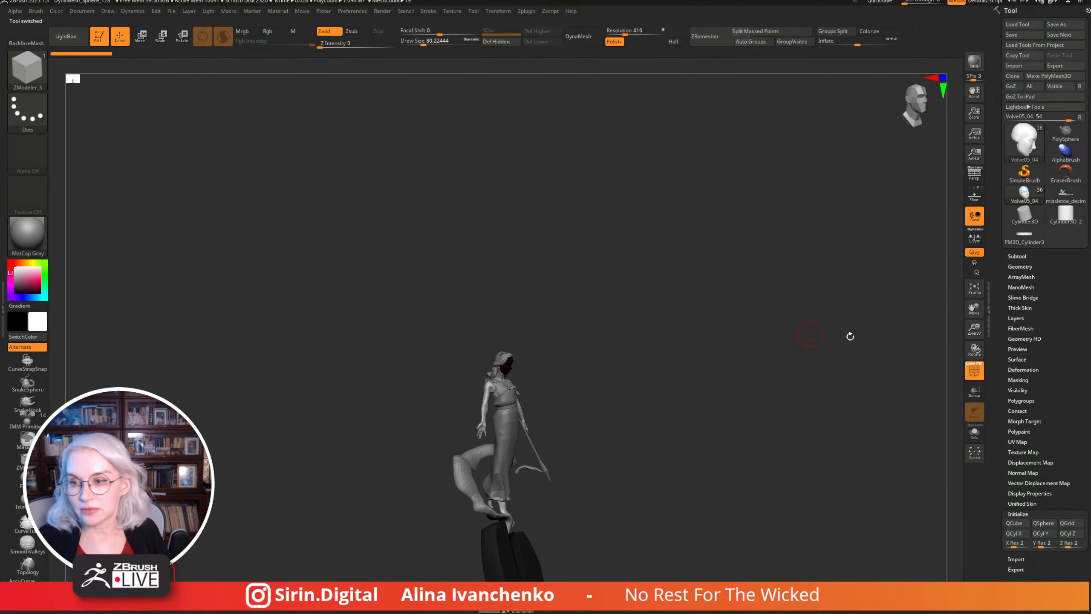
left_click(1018, 256)
scroll(1035, 309, "down", 3)
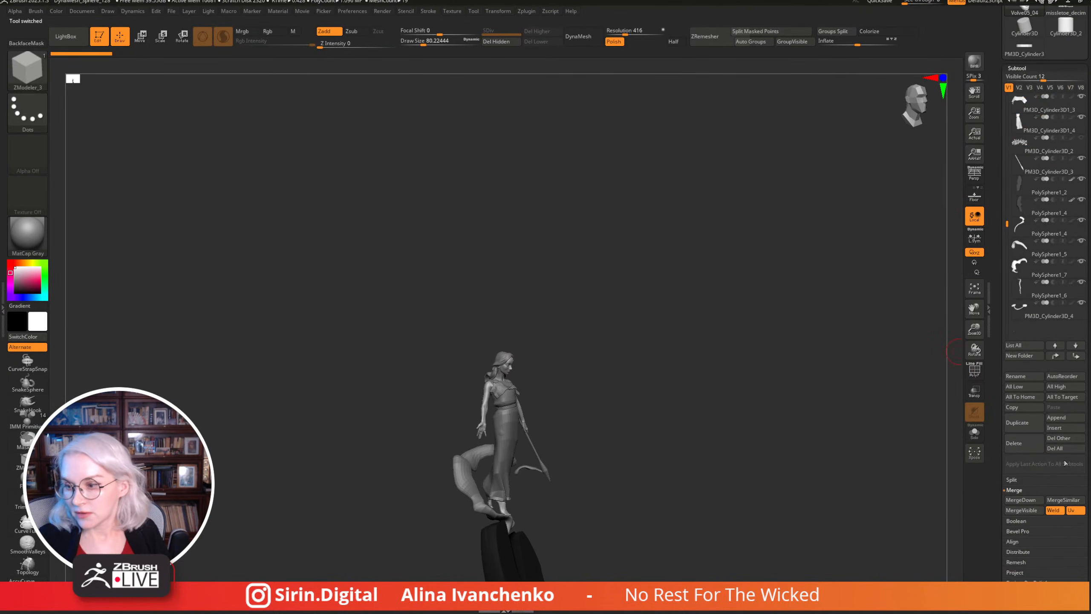
left_click(1048, 418)
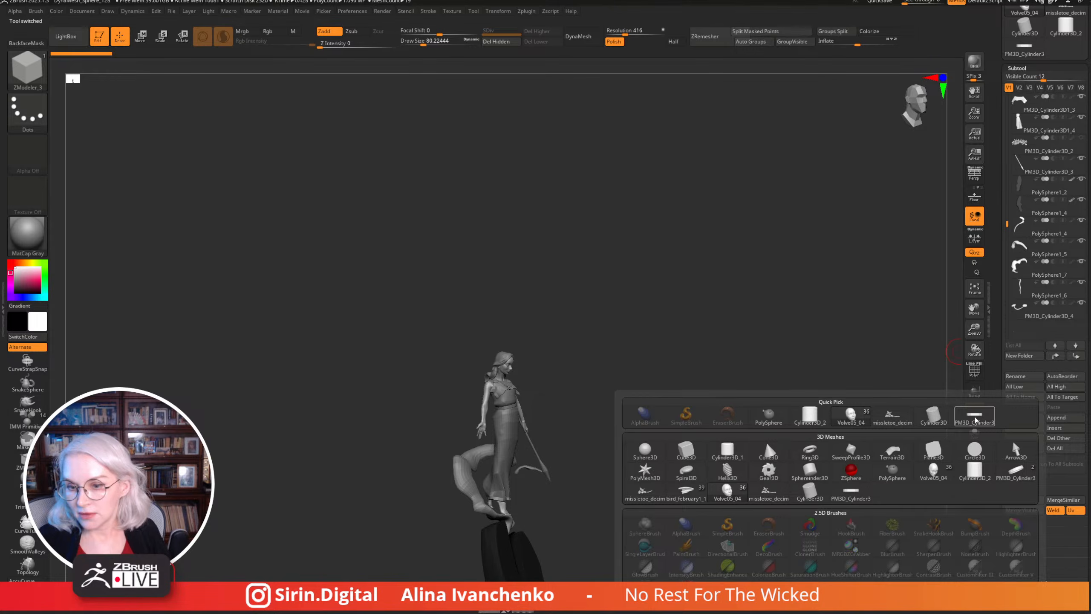
left_click(974, 415)
Select the new ring subtool and scale it down uniformly to about the size of the figure's head.
left_click_drag(673, 369, 773, 369, "shift")
left_click_drag(973, 331, 785, 394)
left_click_drag(972, 333, 791, 282)
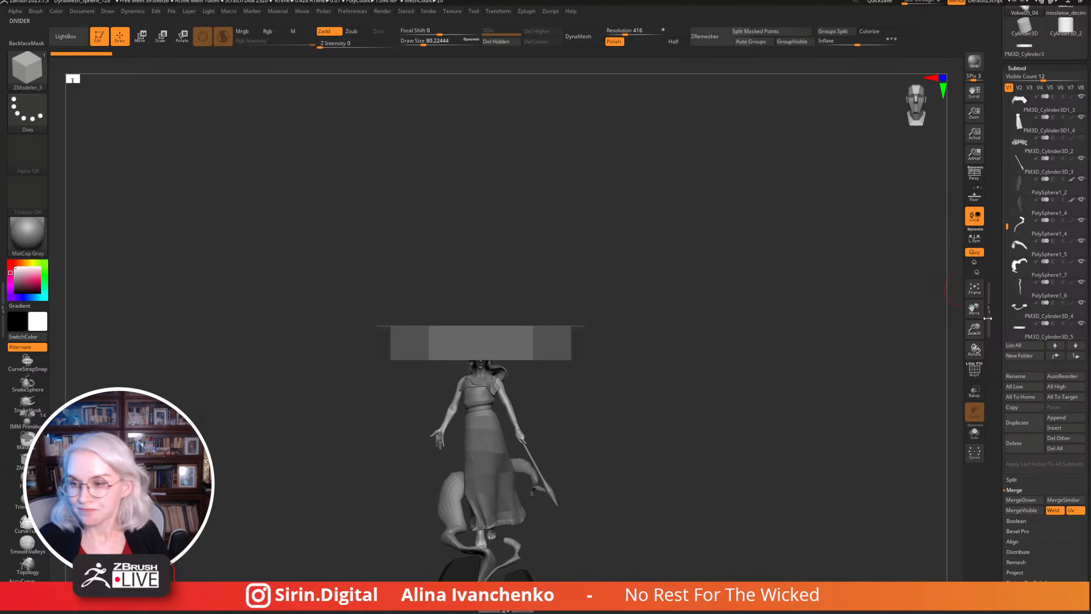
left_click_drag(973, 330, 427, 242)
left_click(163, 35)
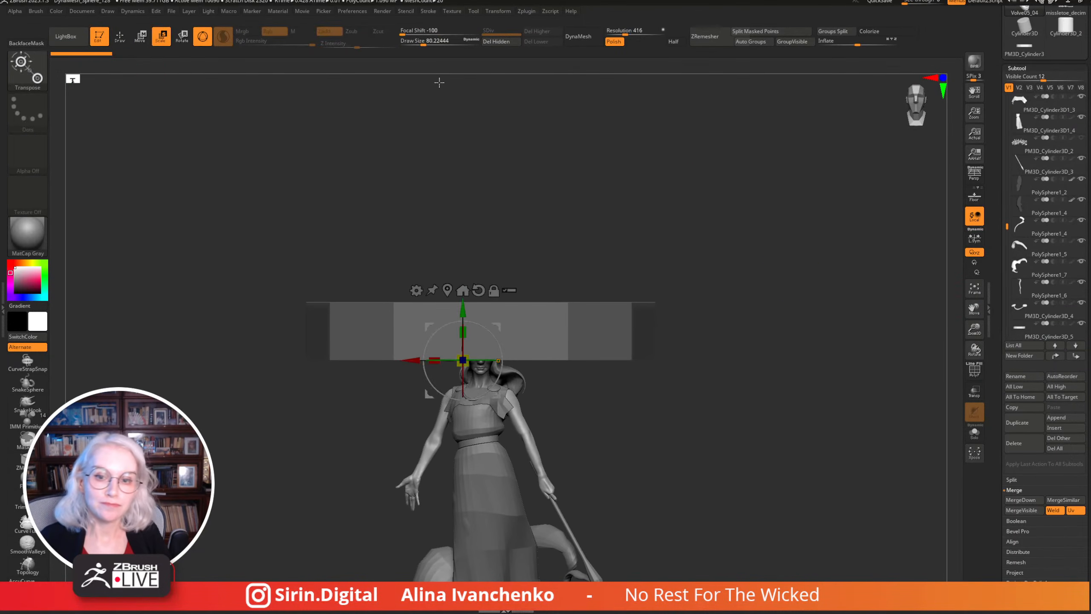
mouse_move(691, 204)
left_mouse_down()
mouse_move(711, 195)
mouse_move(537, 361)
left_mouse_up()
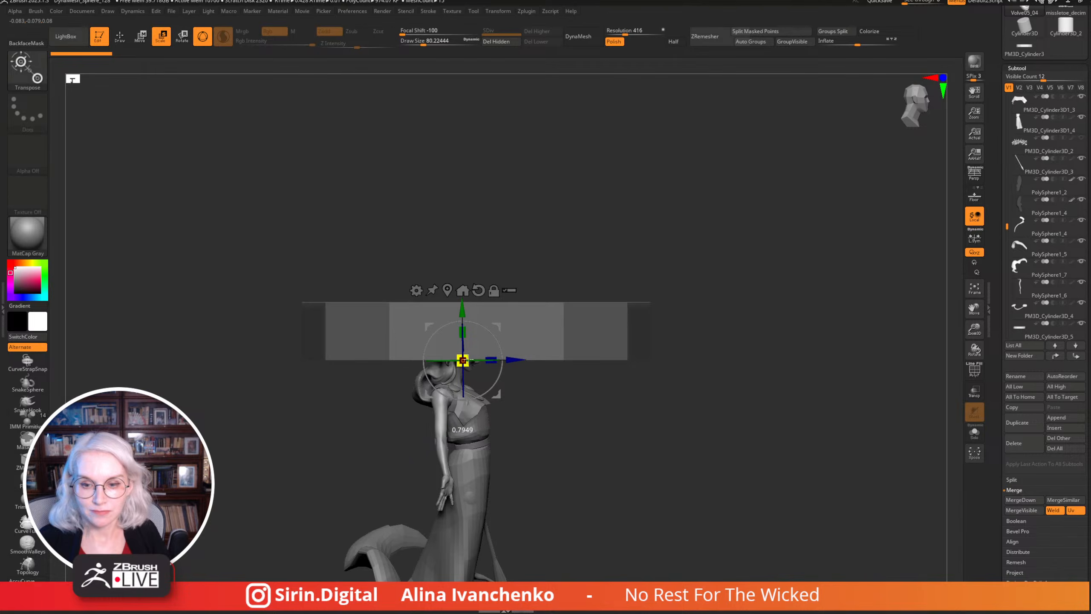
left_click(634, 320, "alt")
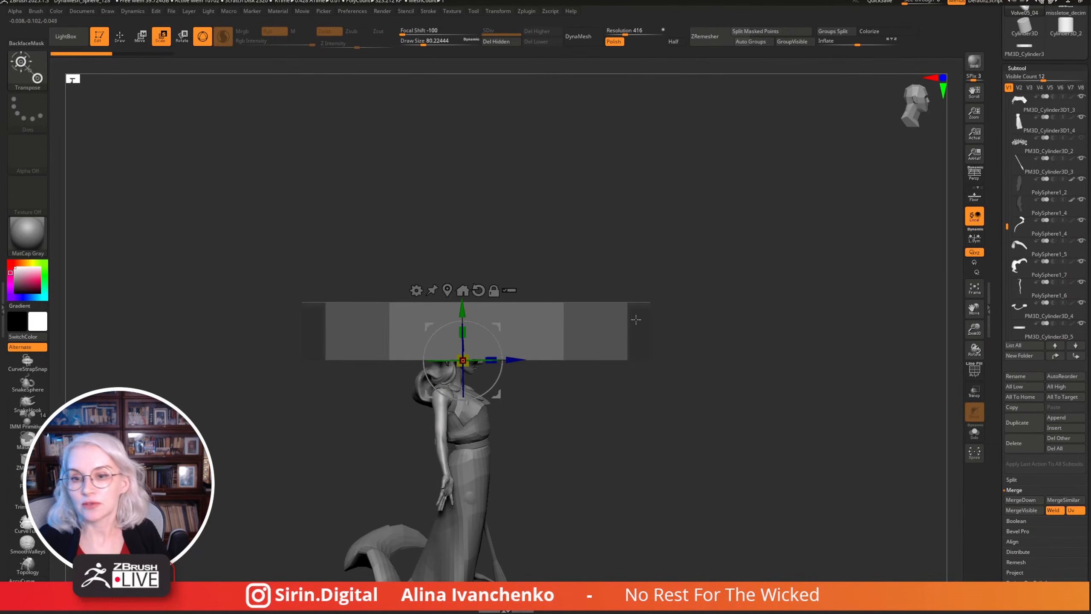
left_click_drag(676, 320, 717, 293)
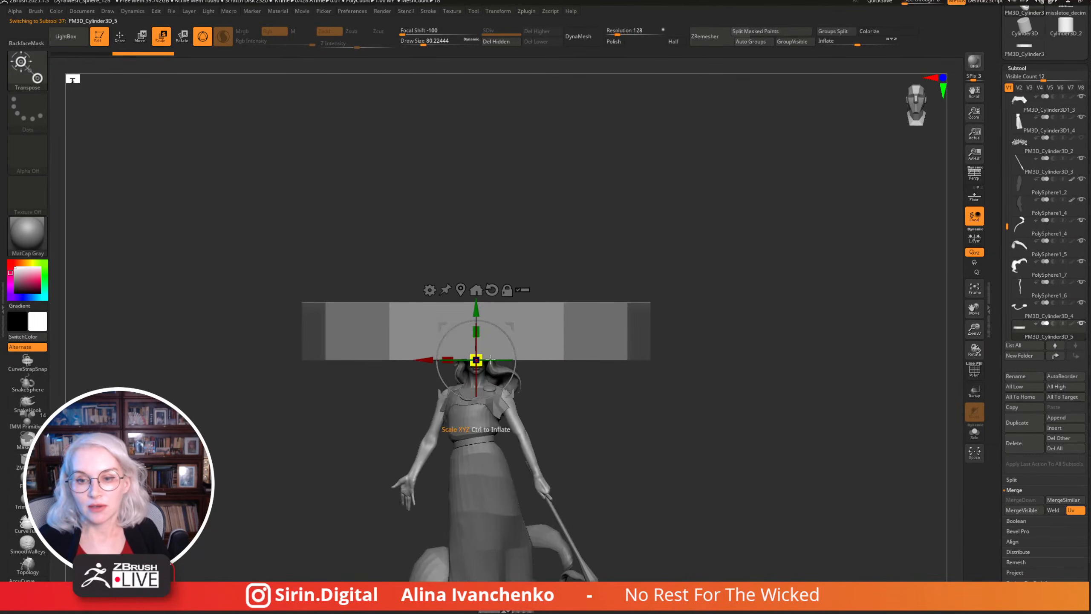
left_click_drag(481, 352, 487, 501)
Fit the ring around the figure's head at forehead height, checking it from the side and front.
left_click_drag(608, 370, 503, 303)
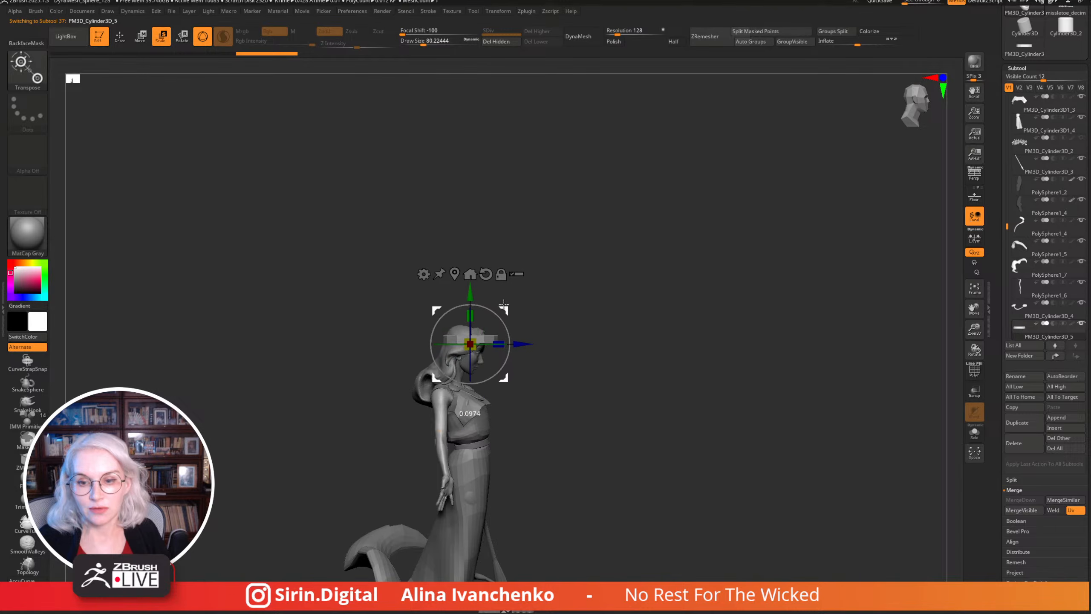
left_click_drag(365, 344, 464, 345)
left_click_drag(618, 293, 544, 308)
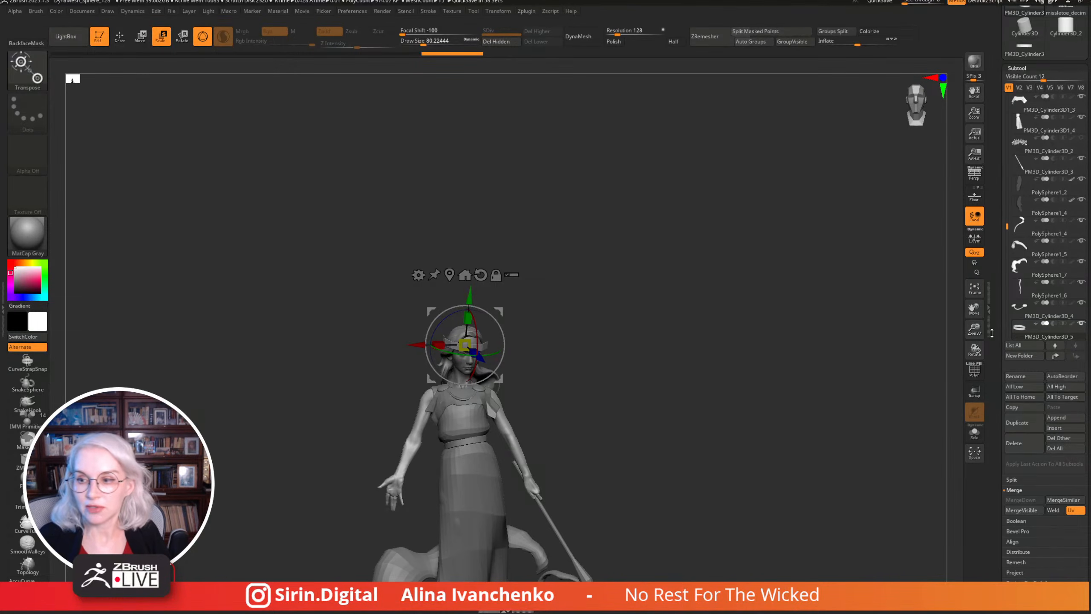
scroll(578, 304, "up", 4)
mouse_move(577, 305)
left_mouse_down()
mouse_move(549, 327)
mouse_move(545, 280)
mouse_move(571, 295)
mouse_move(520, 303)
mouse_move(541, 341)
left_mouse_up()
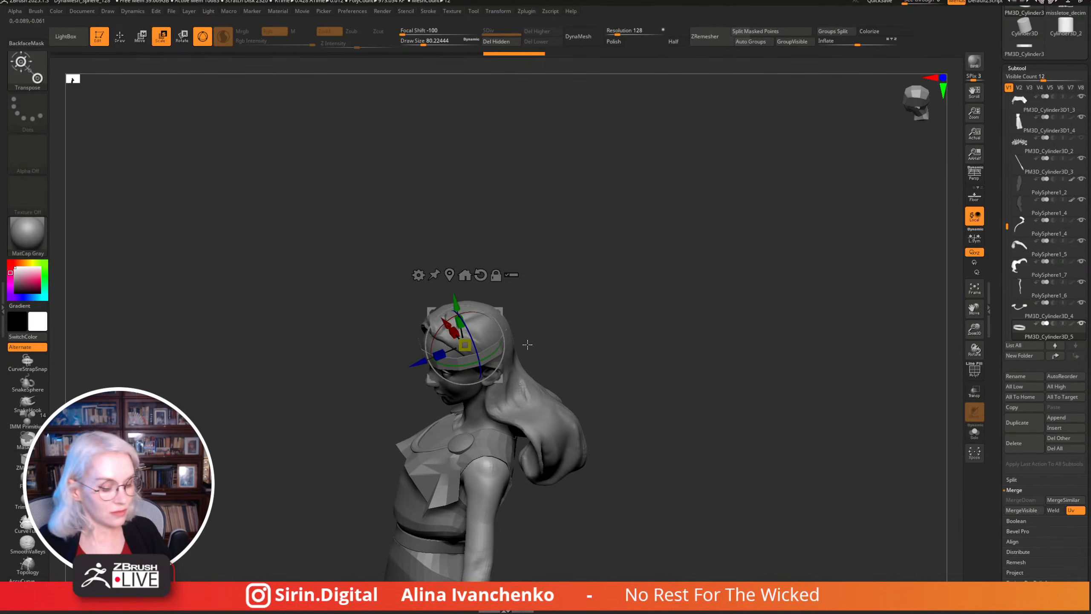
Set the brush draw size to about 51, adjust the ring's fit on the head with the Move brush and turn on PolyFrame.
key("q")
left_click_drag(414, 45, 411, 45)
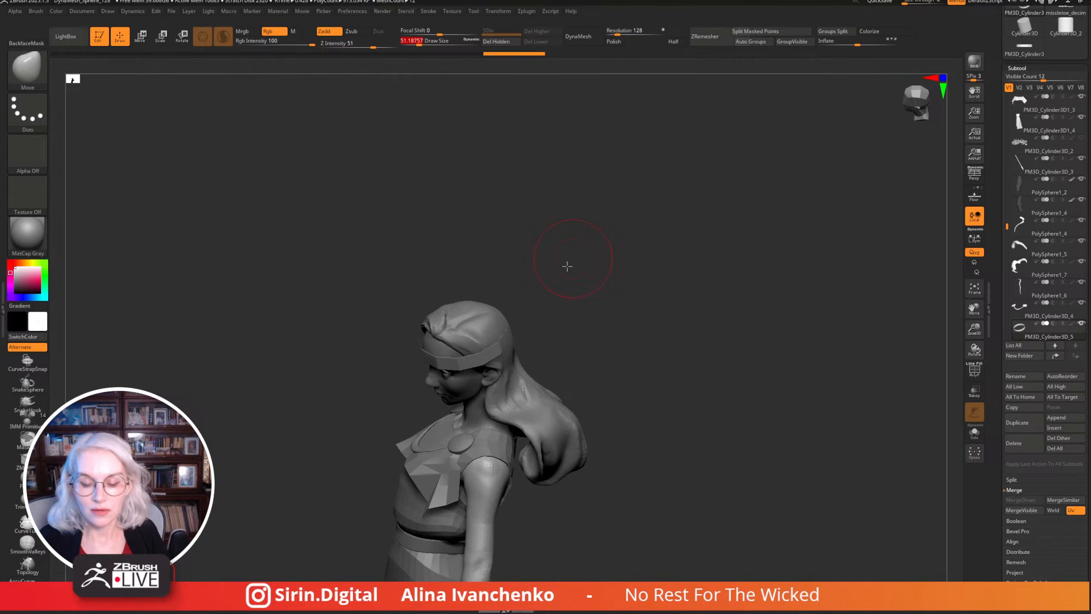
left_click_drag(567, 263, 479, 381)
mouse_move(566, 273)
left_mouse_down()
mouse_move(575, 305)
mouse_move(567, 244)
mouse_move(552, 234)
mouse_move(528, 236)
mouse_move(533, 309)
mouse_move(480, 267)
mouse_move(499, 178)
left_mouse_up()
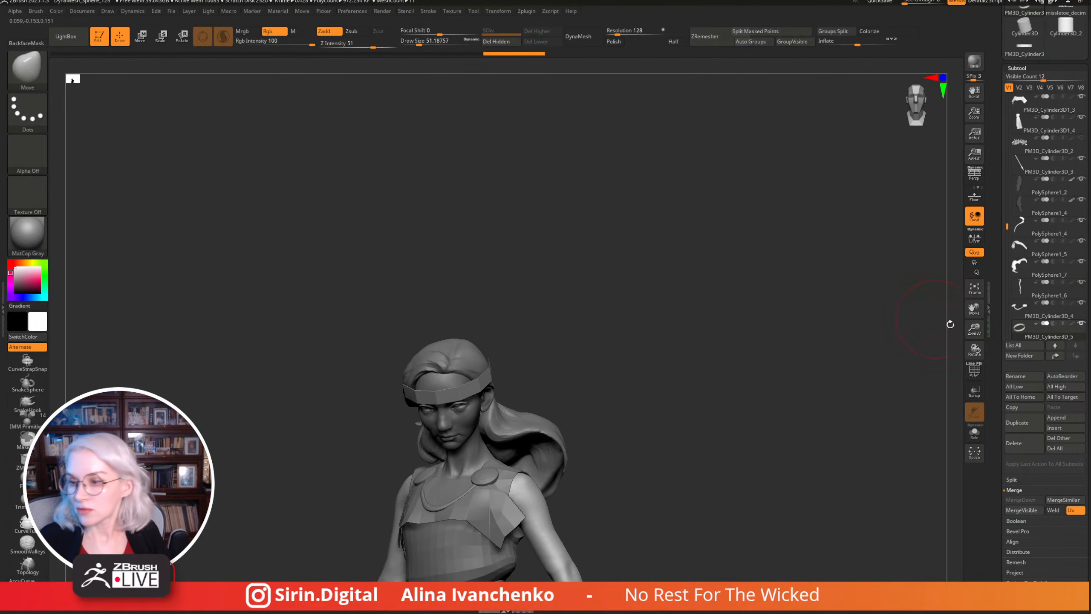
left_click(973, 371)
mouse_move(775, 377)
left_mouse_down()
mouse_move(487, 203)
mouse_move(473, 207)
mouse_move(491, 198)
left_mouse_up()
Narrow the ring sideways to about 0.92 of its width with the gizmo and refine its position around the head.
key("e")
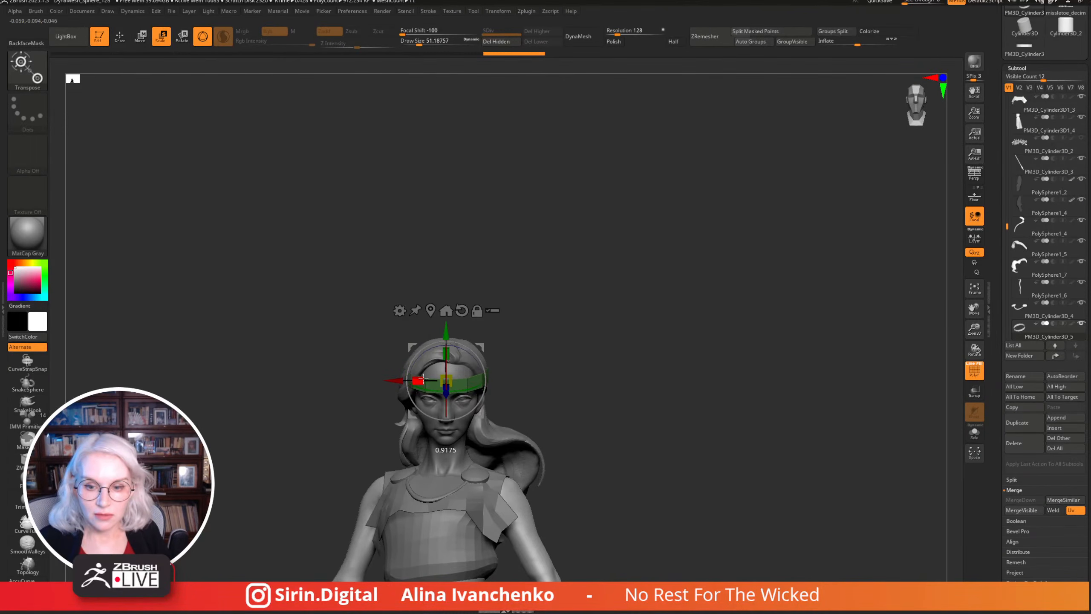
left_click_drag(567, 275, 524, 356)
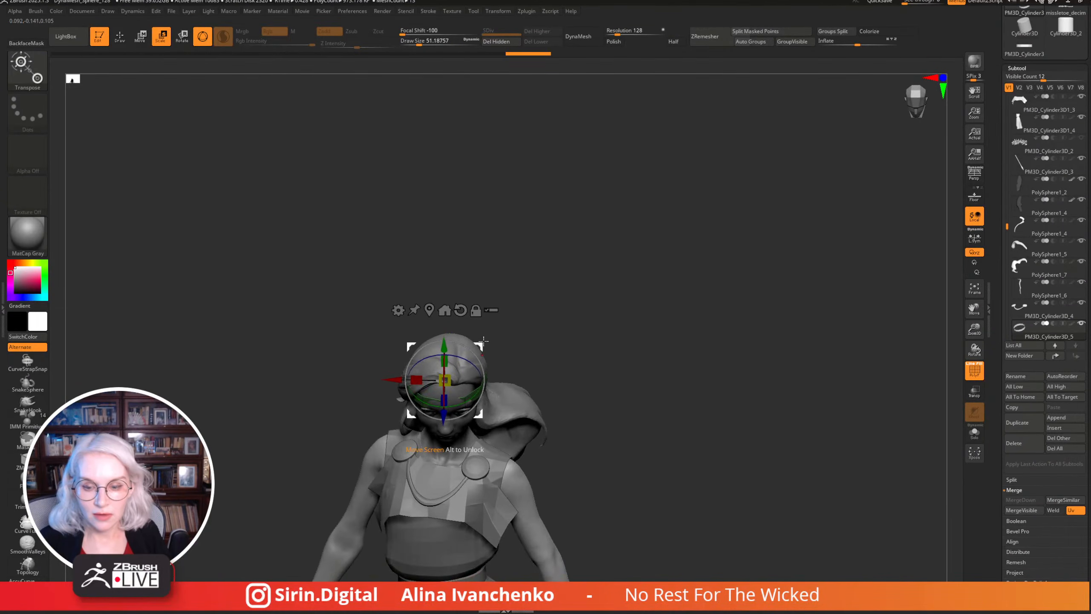
left_click_drag(511, 301, 569, 280)
left_click_drag(484, 372, 501, 390)
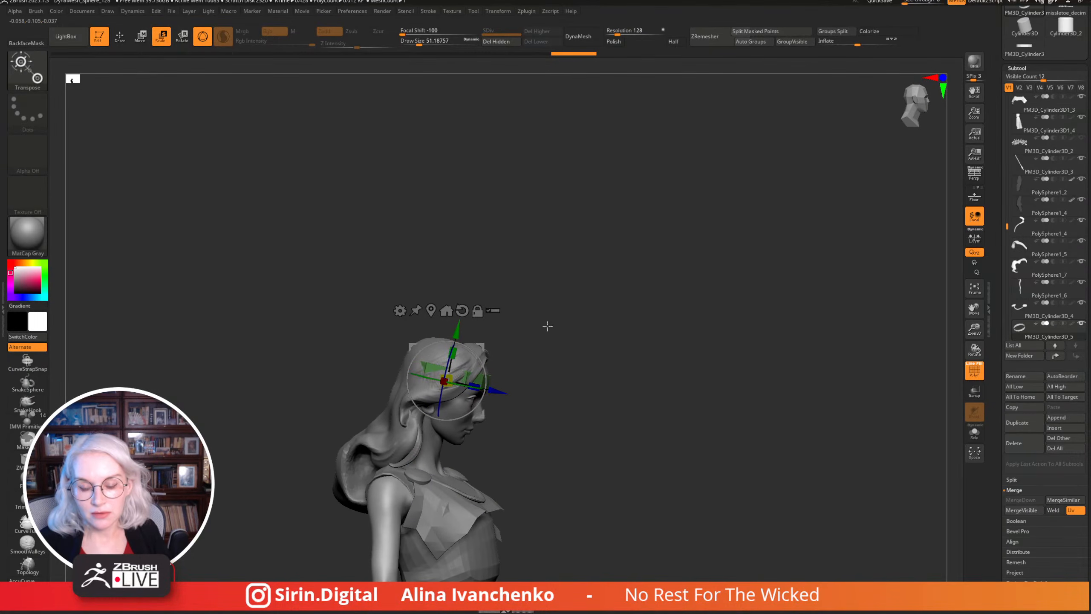
mouse_move(547, 325)
left_mouse_down()
mouse_move(564, 434)
mouse_move(548, 336)
mouse_move(482, 338)
mouse_move(533, 301)
mouse_move(534, 285)
mouse_move(540, 357)
mouse_move(540, 268)
mouse_move(449, 141)
left_mouse_up()
Shape the ring closer to the head from the front and back using the Move brush at a draw size of about 62.
key("q")
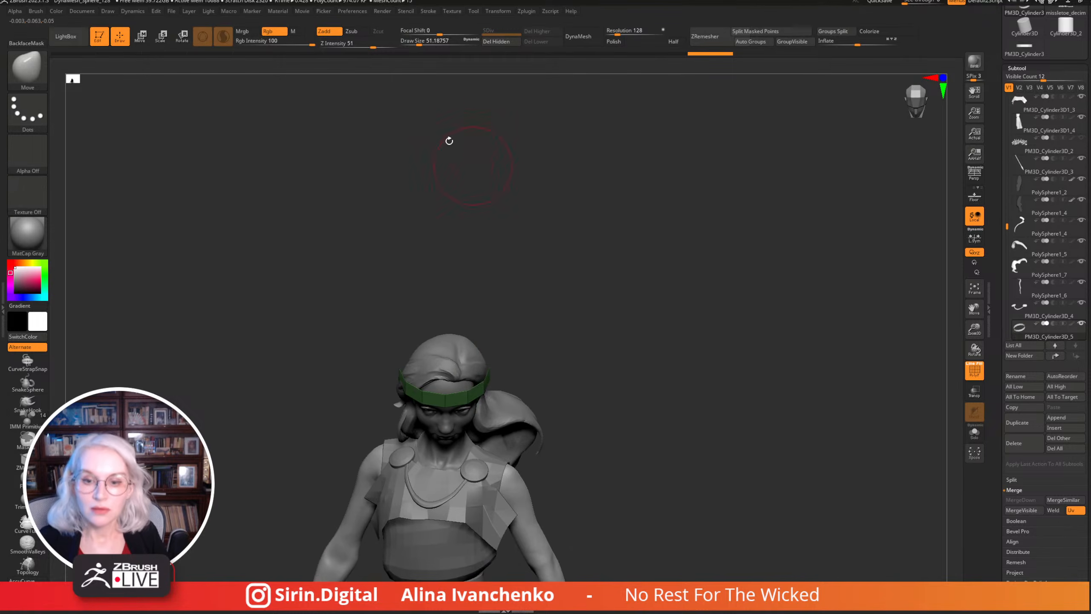
key("bracketright")
left_click_drag(512, 269, 424, 366)
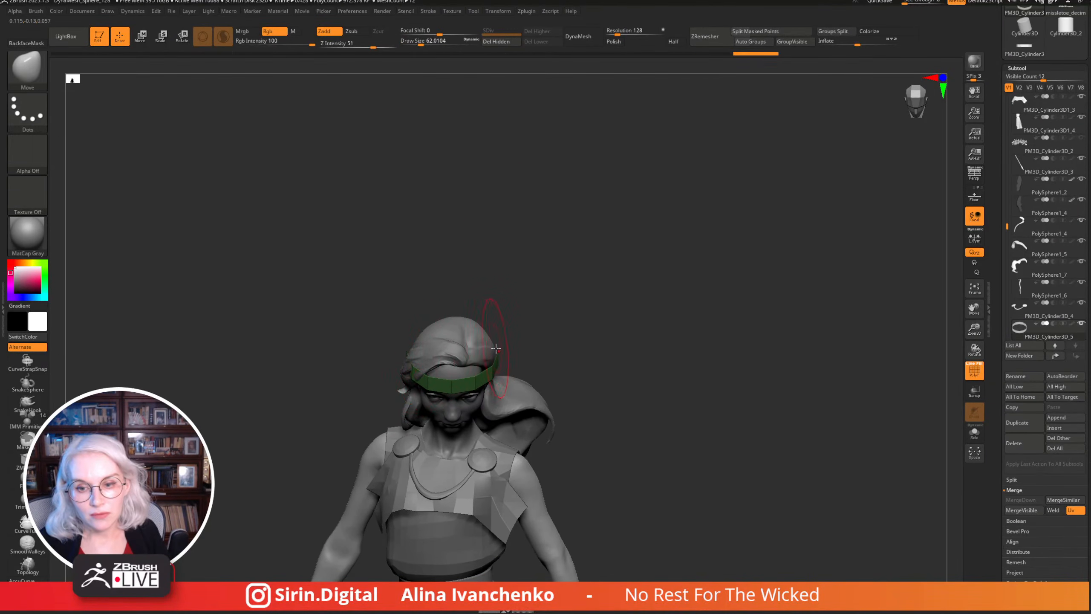
mouse_move(536, 301)
left_mouse_down()
mouse_move(569, 254)
mouse_move(596, 358)
mouse_move(624, 375)
mouse_move(629, 365)
mouse_move(608, 358)
mouse_move(506, 354)
left_mouse_up()
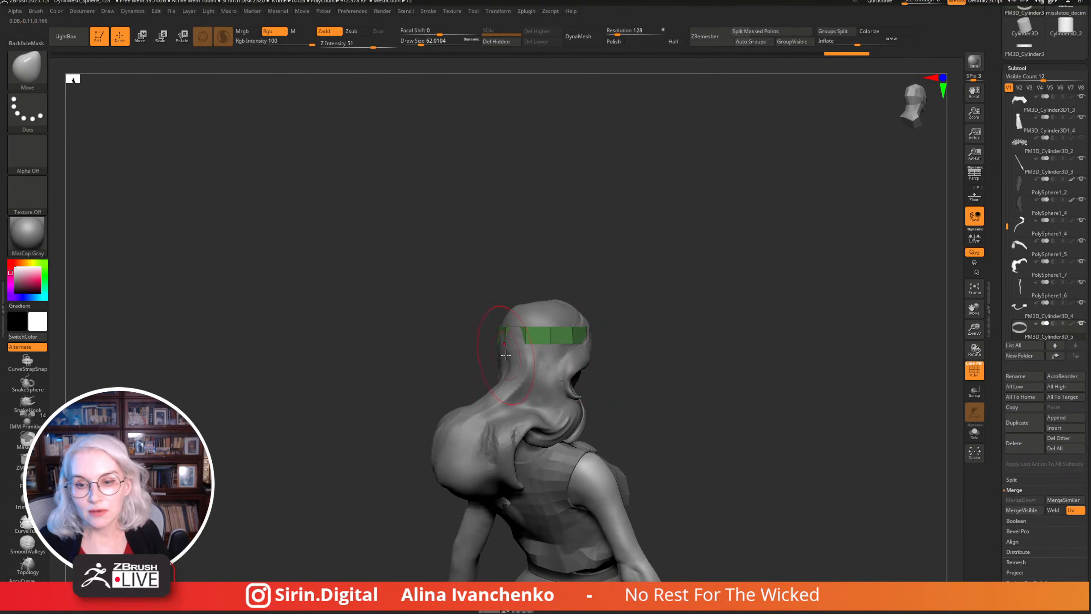
left_click_drag(645, 302, 608, 334)
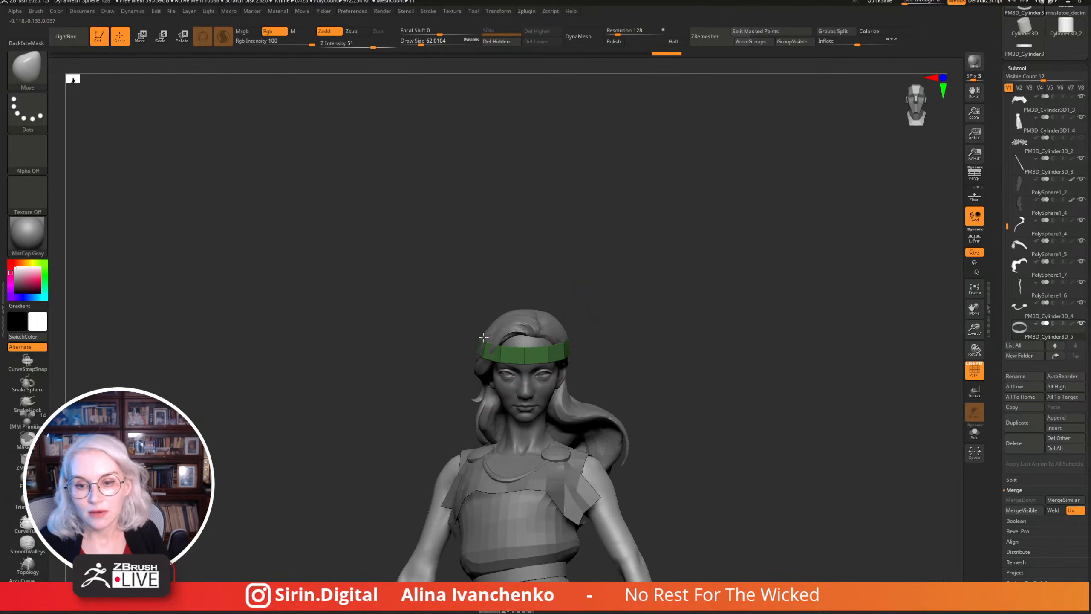
mouse_move(594, 287)
left_mouse_down()
mouse_move(621, 292)
mouse_move(585, 325)
mouse_move(645, 300)
mouse_move(523, 341)
mouse_move(745, 227)
mouse_move(586, 313)
left_mouse_up()
Choose the ZModeler_3 NanoMesh brush and set its polygon action to Insert NanoMesh with the target All Polygons.
left_click(19, 466)
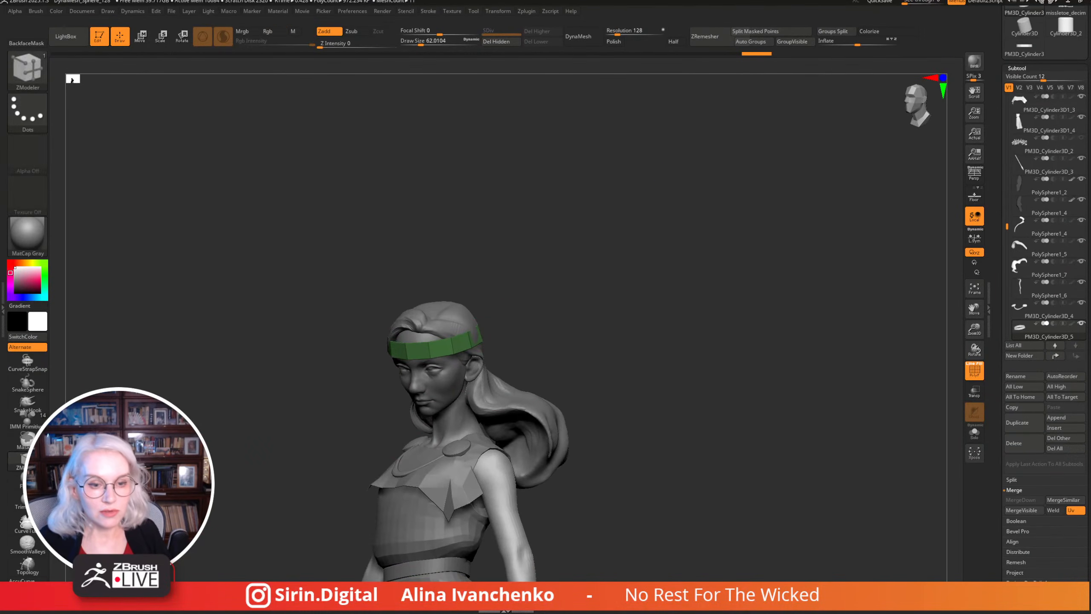
key("b")
left_click(450, 102)
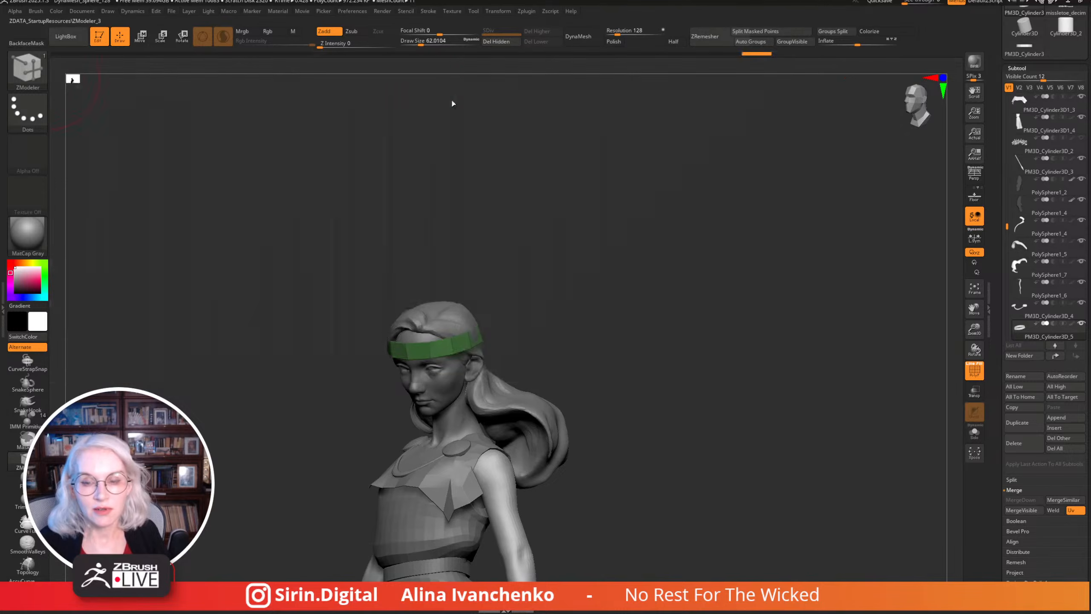
left_click_drag(974, 329, 974, 310)
key("space")
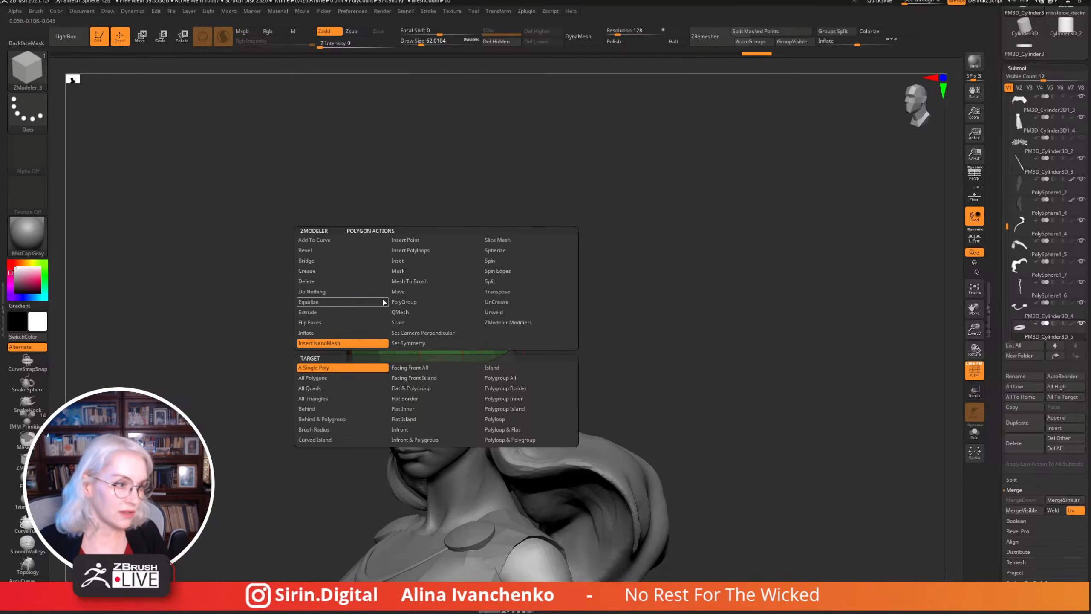
left_click(317, 378)
Insert the mistletoe NanoMesh on all polygons of the head ring and scale the branches to a size of about 1.35.
left_click_drag(626, 227, 594, 238)
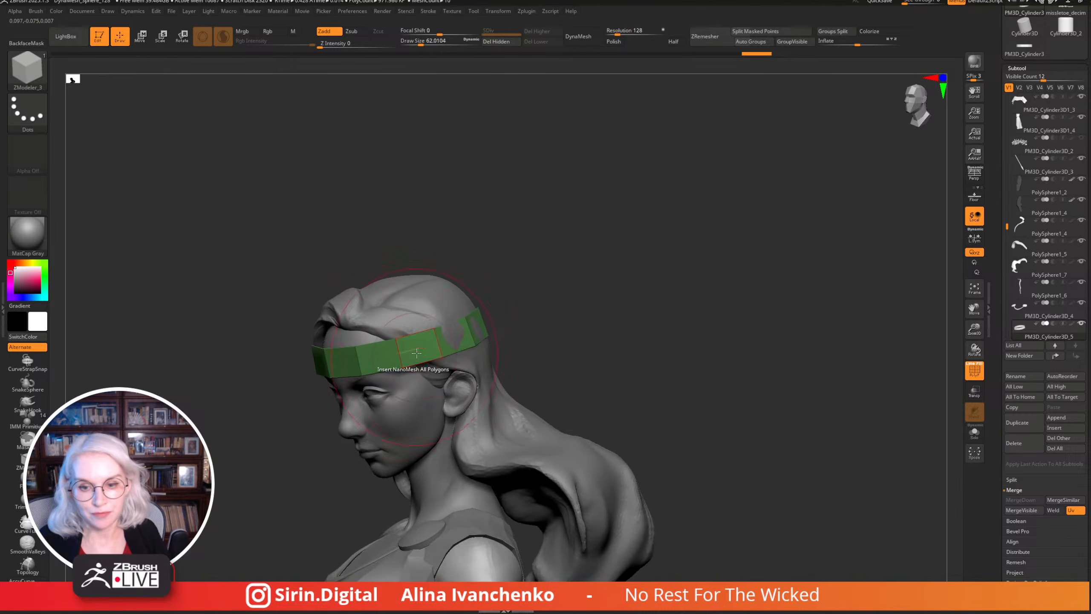
left_click(427, 353)
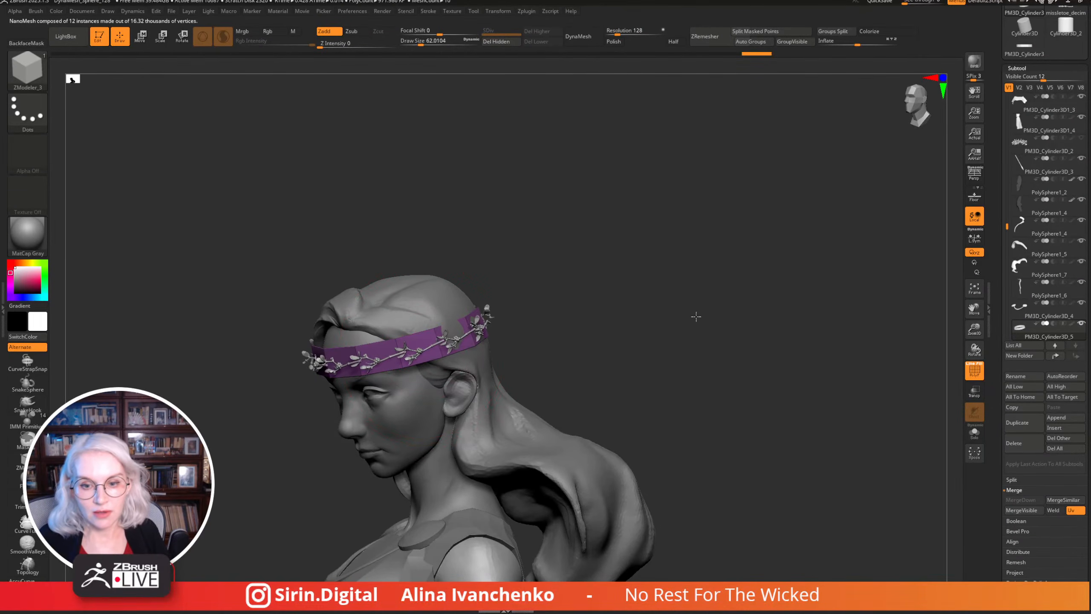
left_click_drag(878, 356, 657, 310)
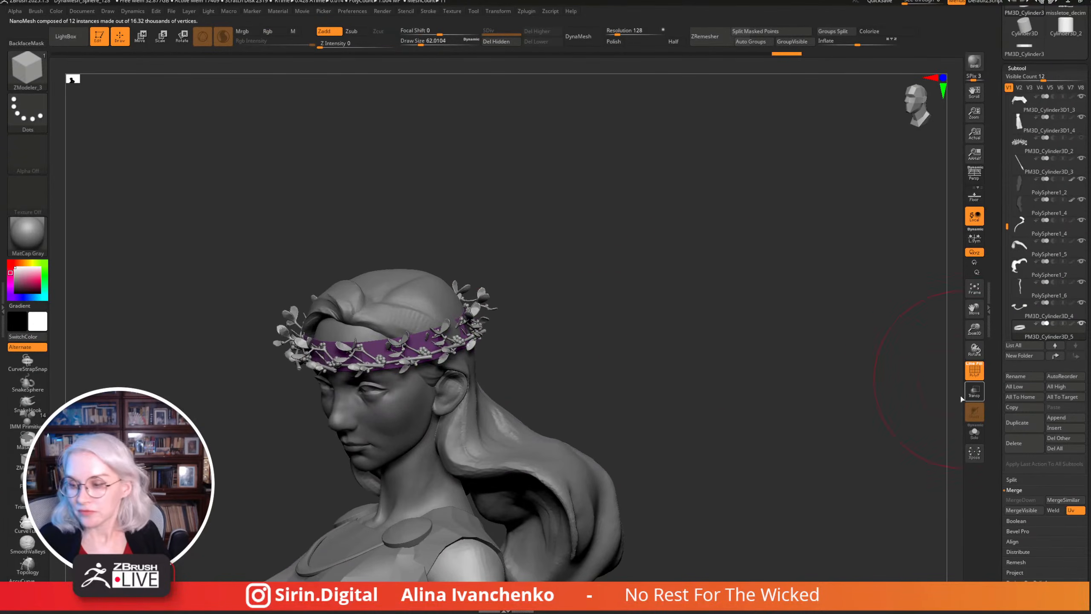
Inspect the mistletoe wreath up close around the forehead and open the ring's NanoMesh settings.
scroll(1088, 363, "down", 1)
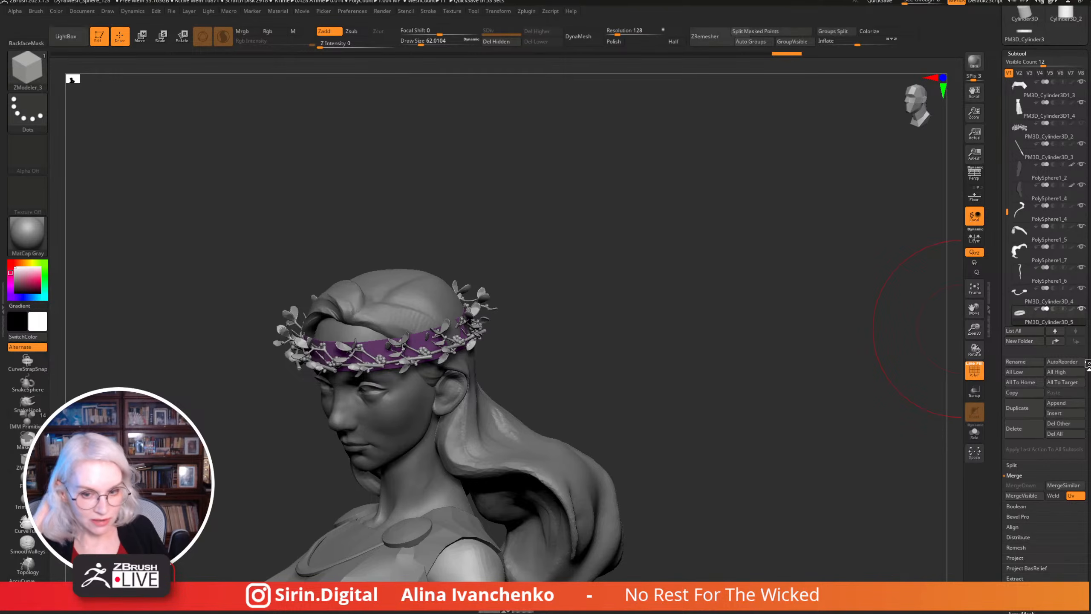
left_click_drag(715, 251, 767, 302)
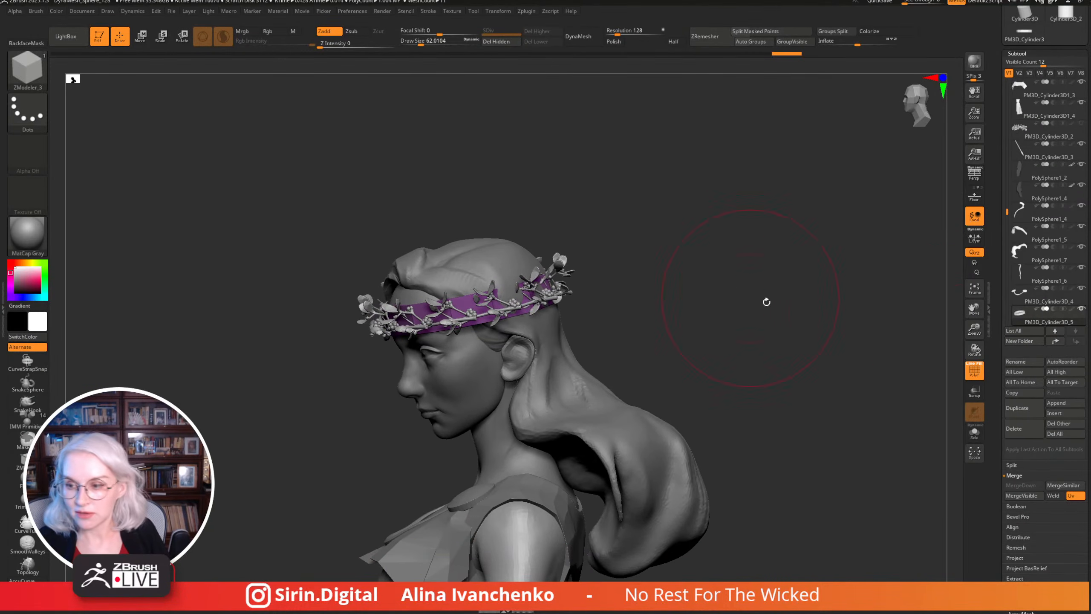
left_click_drag(974, 328, 974, 318)
left_click_drag(835, 258, 881, 334)
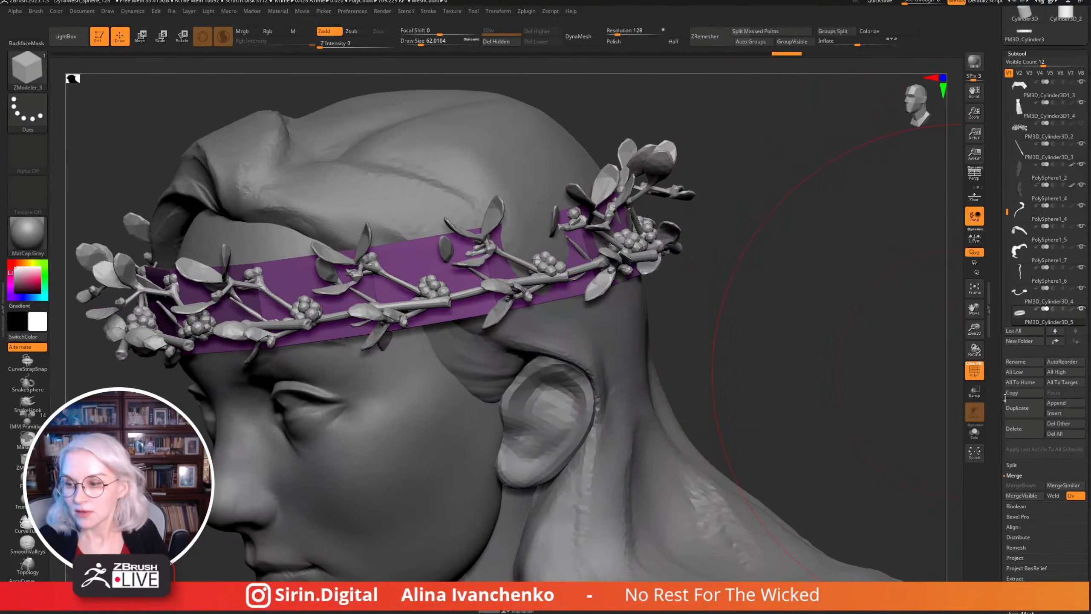
scroll(1043, 300, "down", 8)
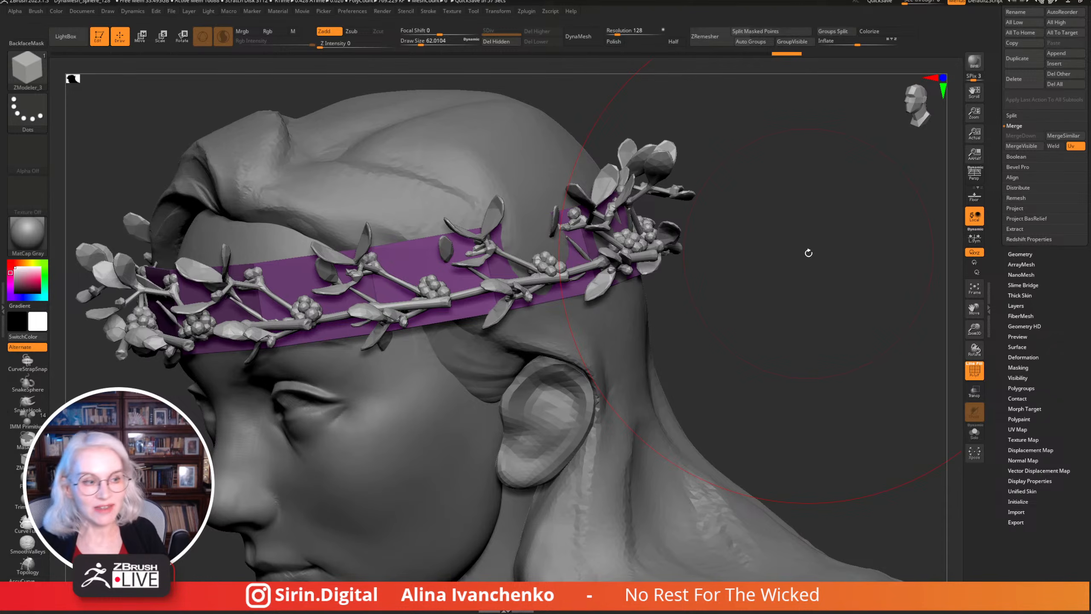
left_click_drag(783, 318, 794, 321)
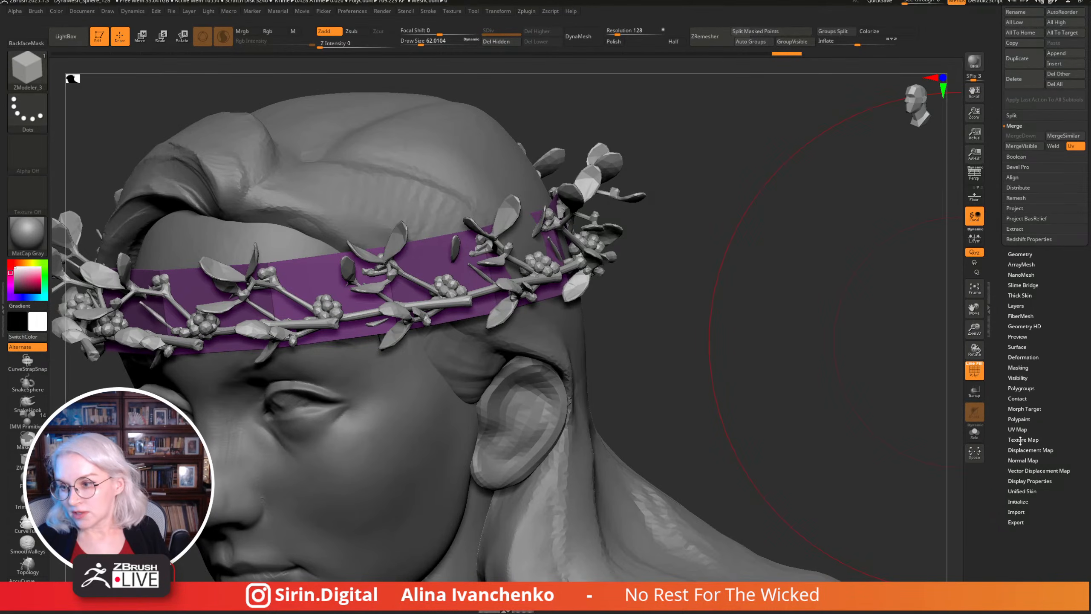
left_click(1021, 274)
Enlarge the mistletoe branches on the ring to a NanoMesh size of about 2.07.
left_click_drag(809, 352, 824, 324)
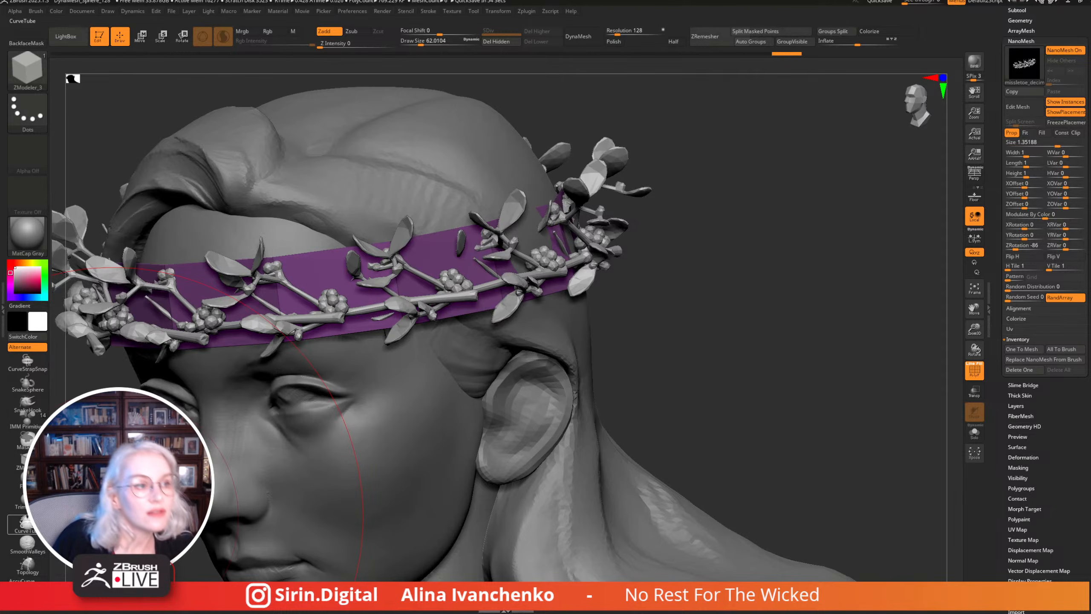
left_click_drag(775, 302, 737, 343)
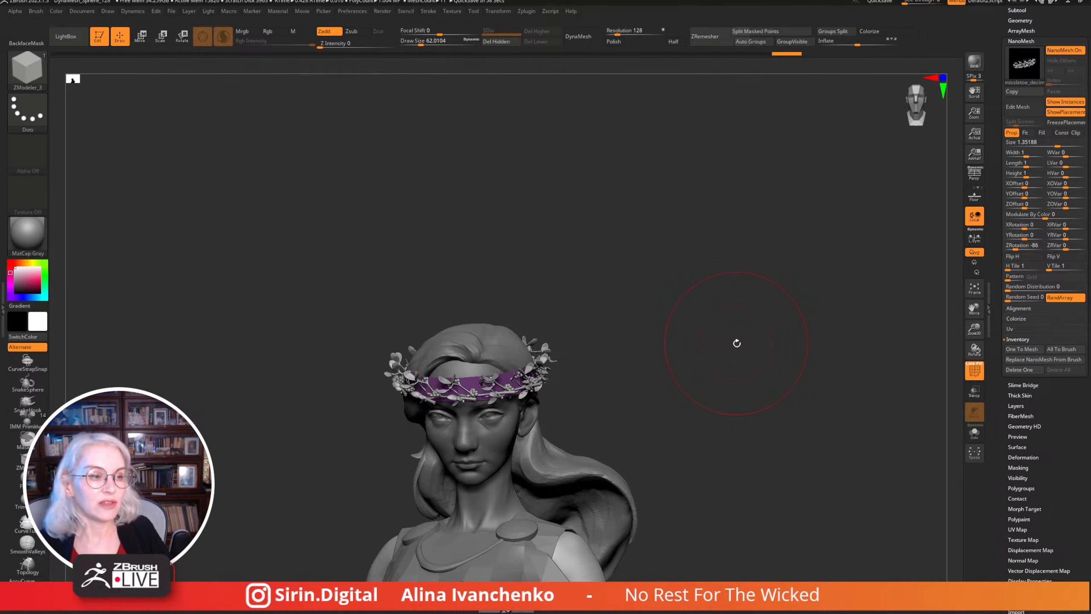
left_click_drag(705, 285, 671, 297)
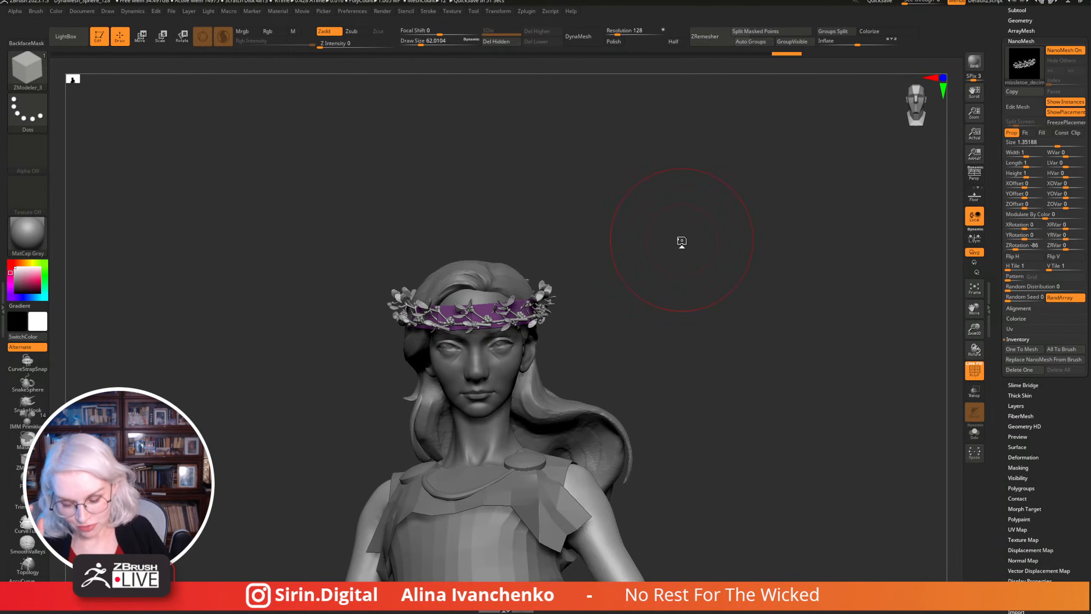
left_click_drag(855, 242, 797, 271)
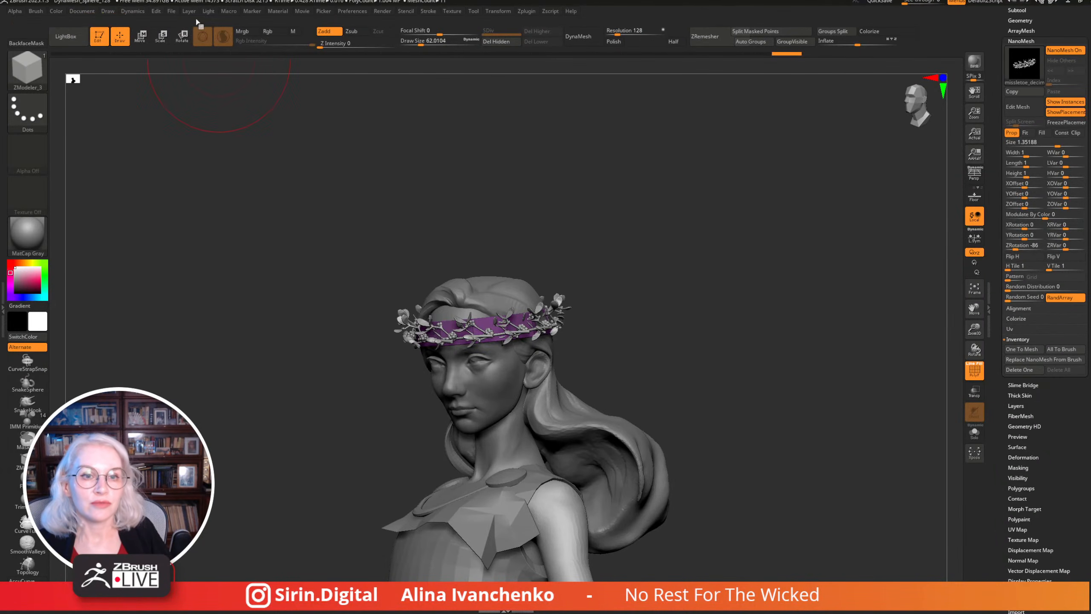
left_click_drag(780, 275, 739, 348)
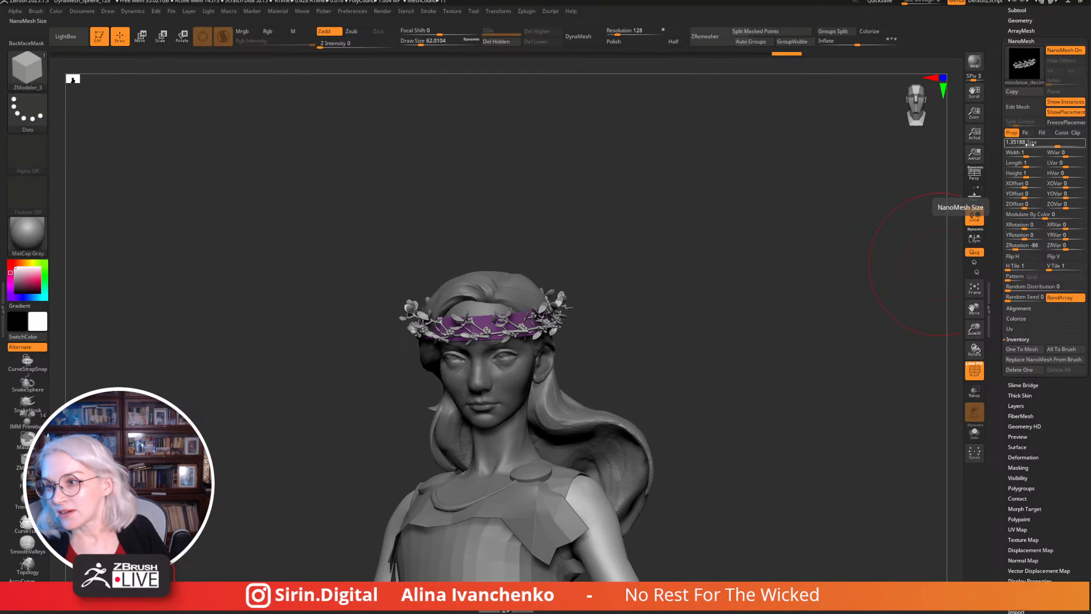
left_click_drag(919, 206, 836, 214)
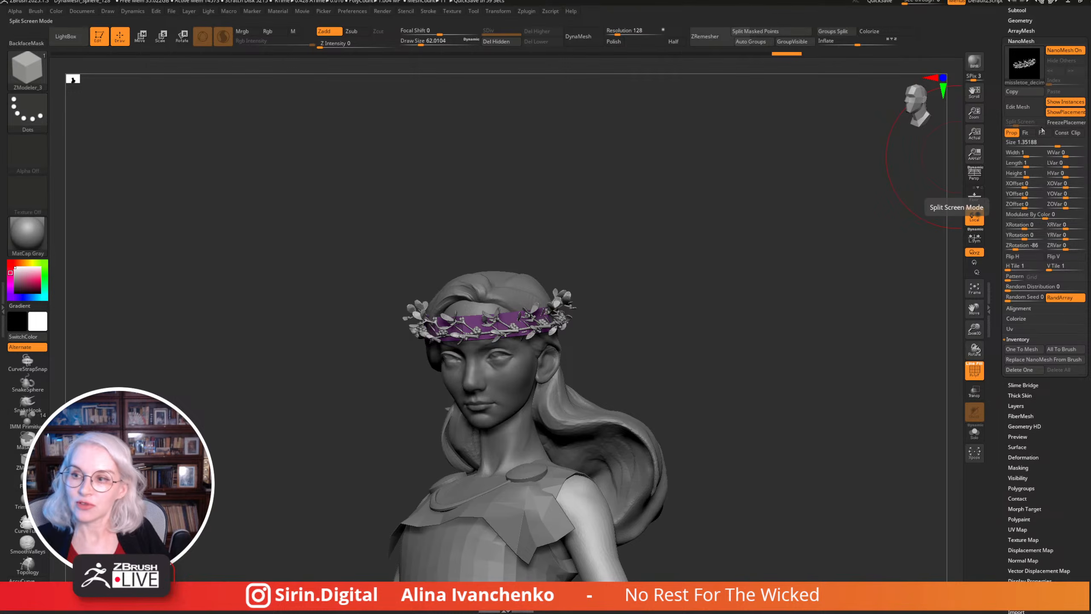
left_click_drag(1050, 143, 1062, 143)
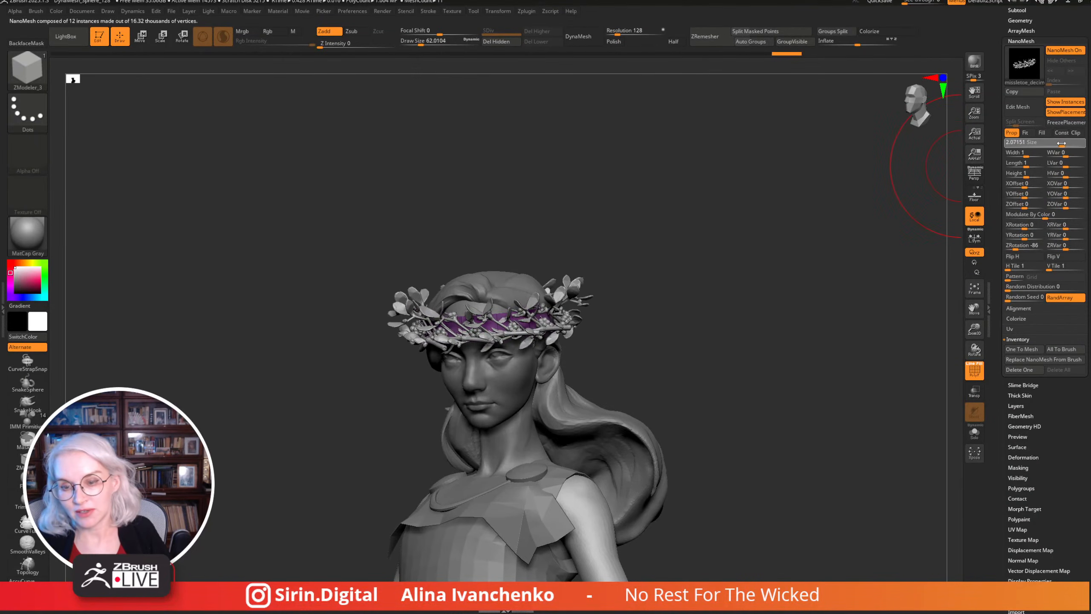
Examine the enlarged wreath on the head from the front, three-quarter and upper views.
left_click_drag(756, 240, 778, 239)
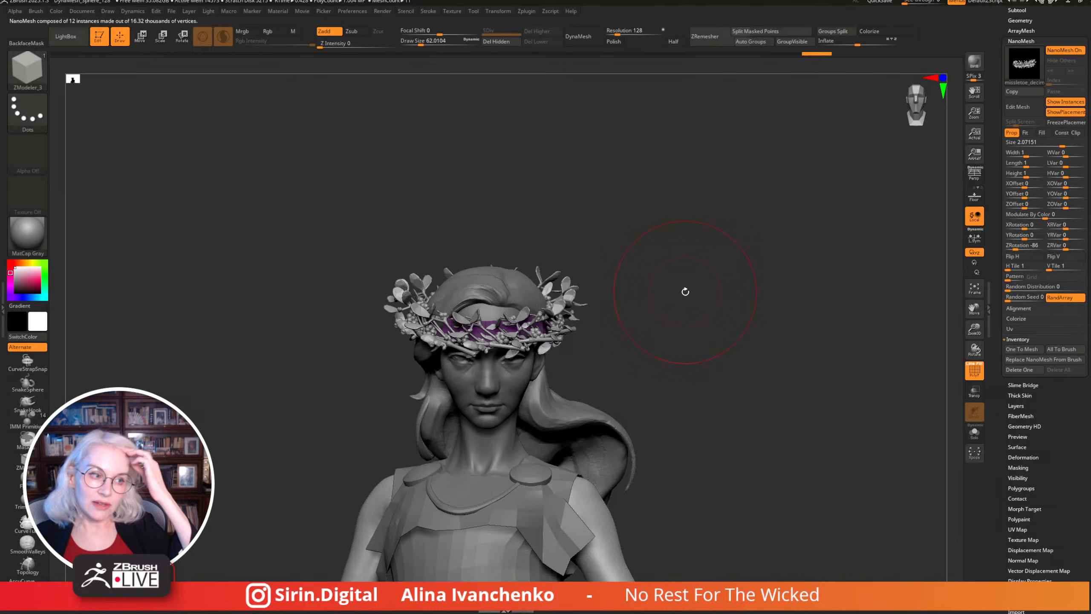
left_click_drag(687, 288, 752, 239)
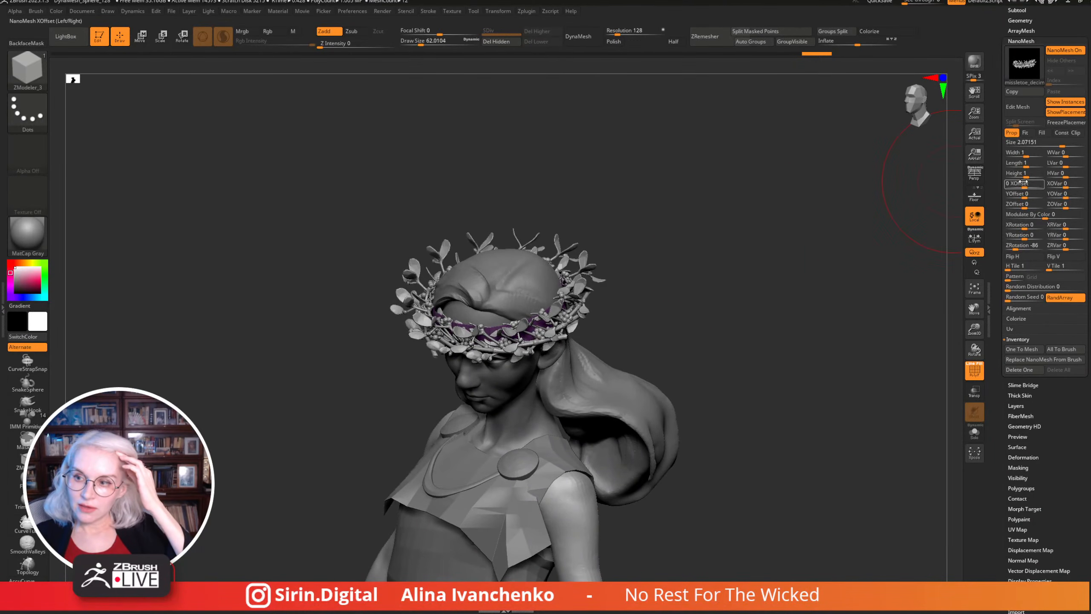
left_click_drag(857, 224, 888, 227)
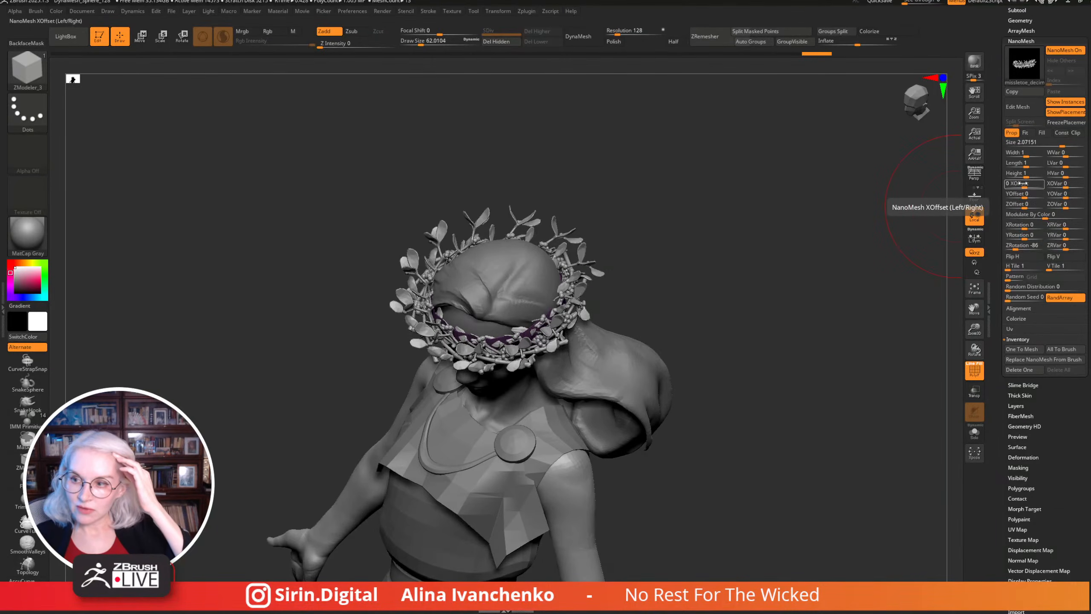
left_click_drag(893, 232, 804, 273)
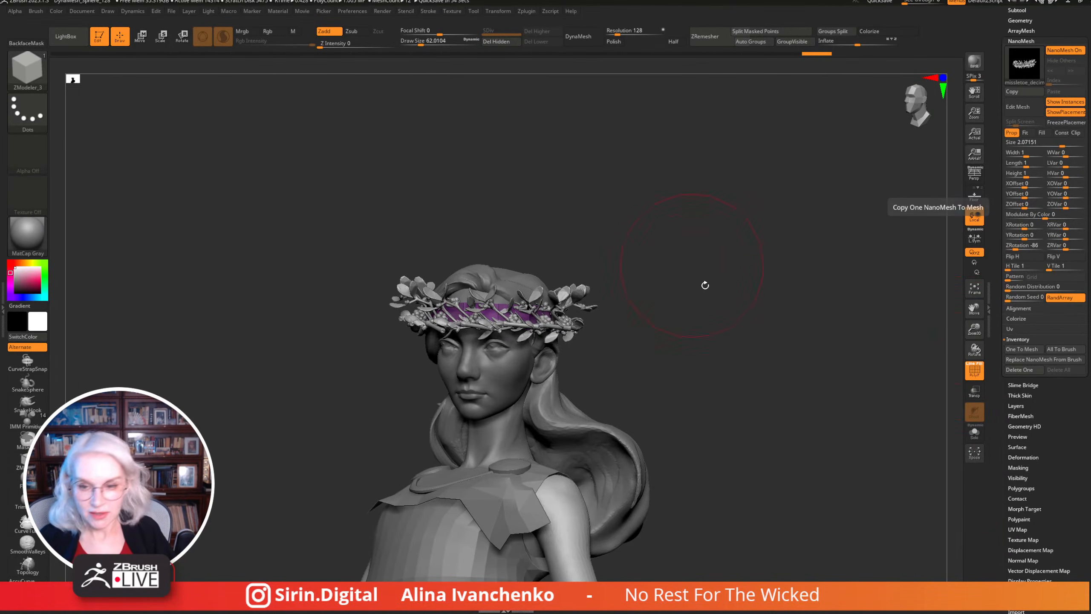
mouse_move(704, 285)
left_mouse_down()
mouse_move(694, 306)
mouse_move(701, 296)
left_mouse_up()
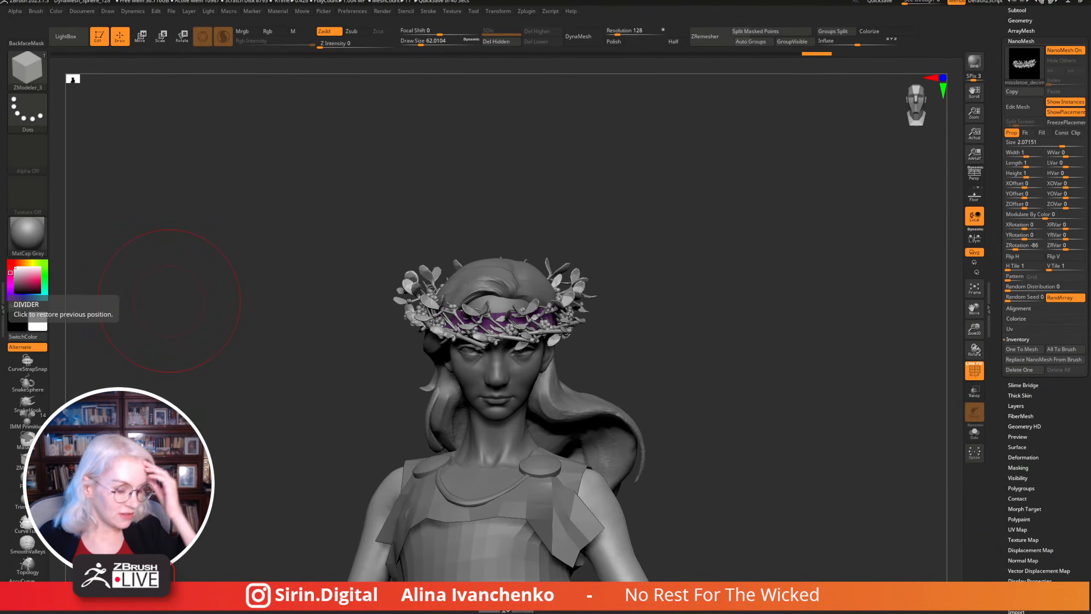
Switch to the reference board and compare the wreath with the mistletoe photos, then return to the figure.
key("alt+Tab")
left_click_drag(30, 223, 257, 301)
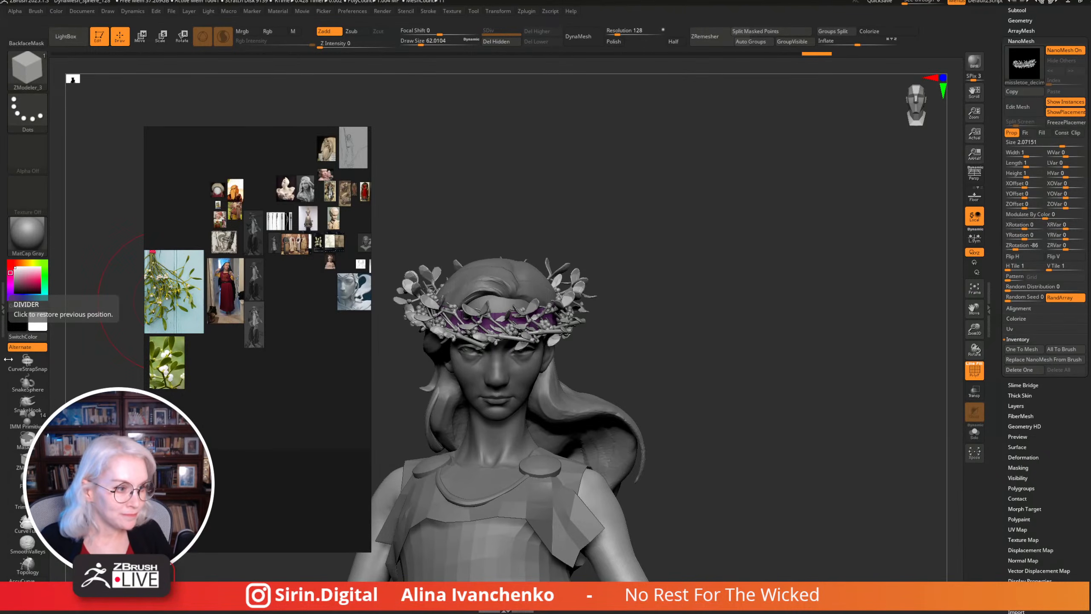
mouse_move(745, 371)
left_mouse_down()
mouse_move(762, 365)
mouse_move(718, 382)
left_mouse_up()
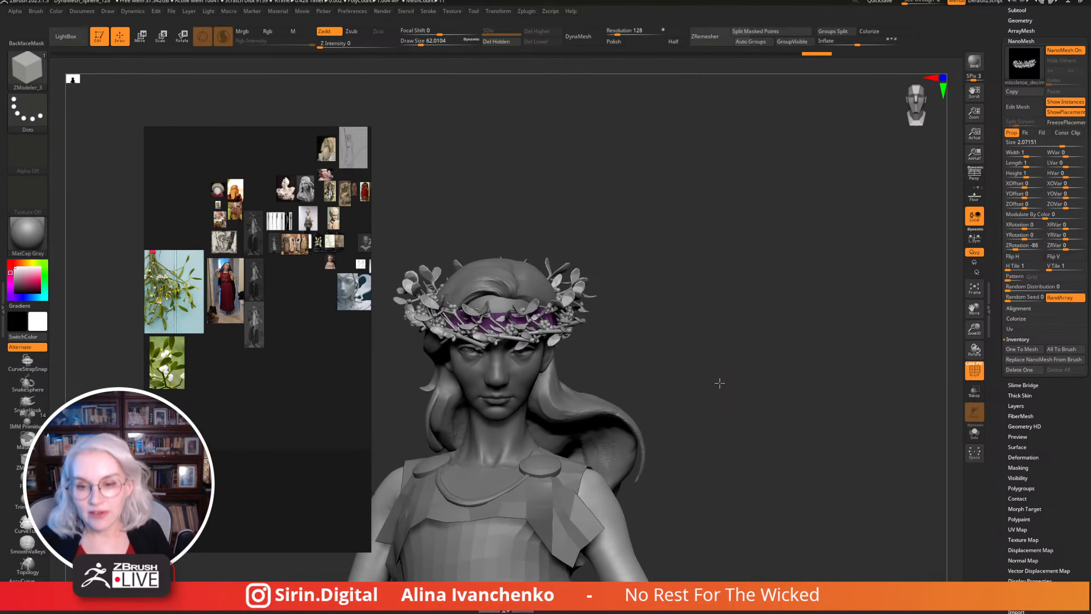
left_click_drag(243, 445, 221, 416)
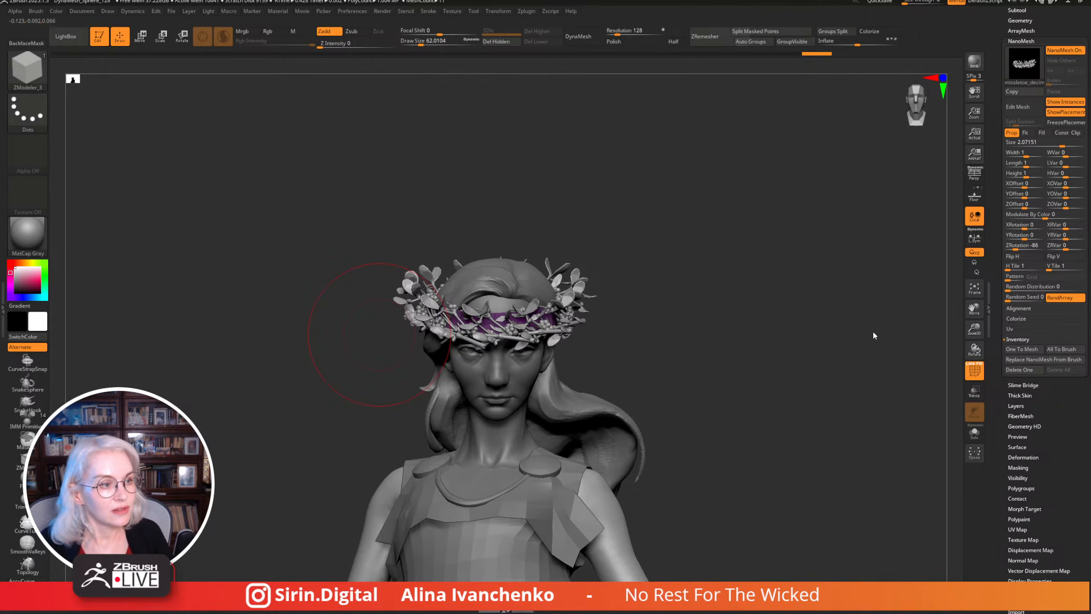
Try narrowing the wreath's mistletoe branches to a NanoMesh width of about 0.70 and undo the change.
left_click_drag(825, 343, 842, 319)
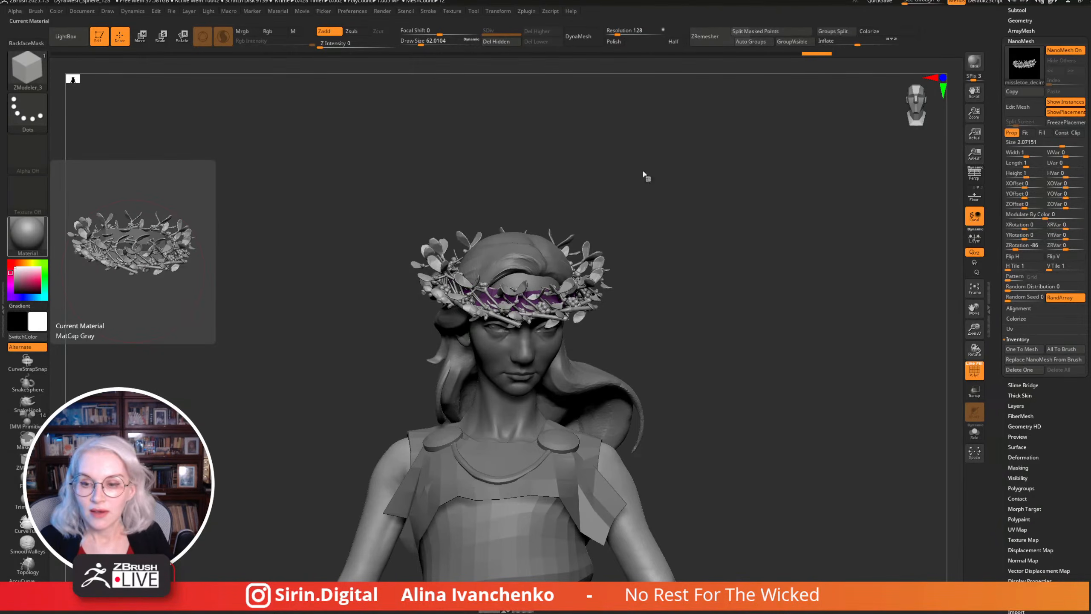
left_click_drag(758, 263, 754, 245, "alt")
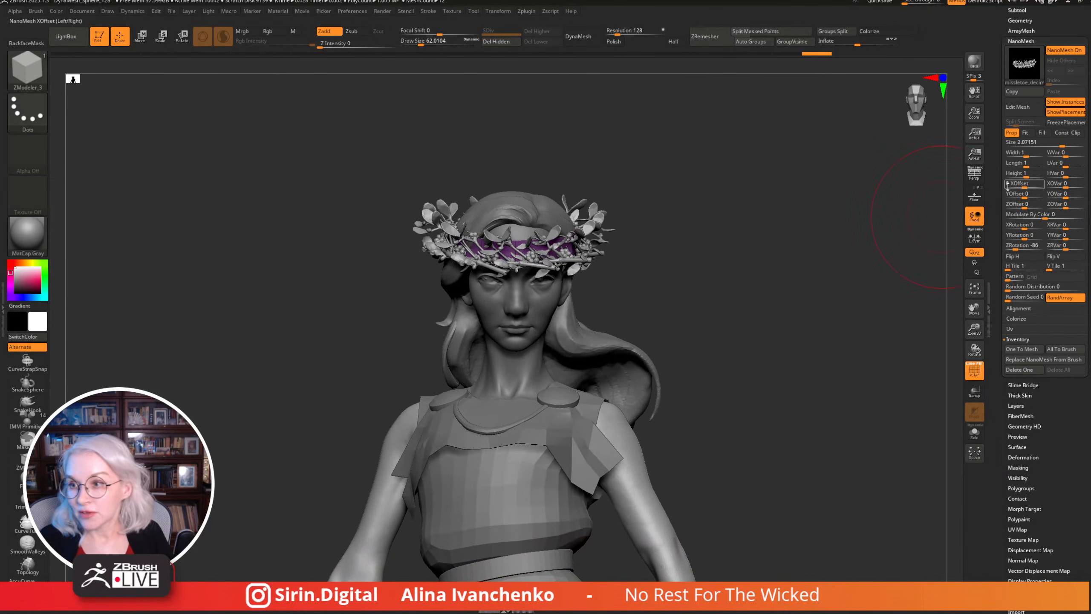
mouse_move(951, 202)
left_mouse_down()
mouse_move(800, 189)
mouse_move(799, 163)
mouse_move(799, 224)
left_mouse_up()
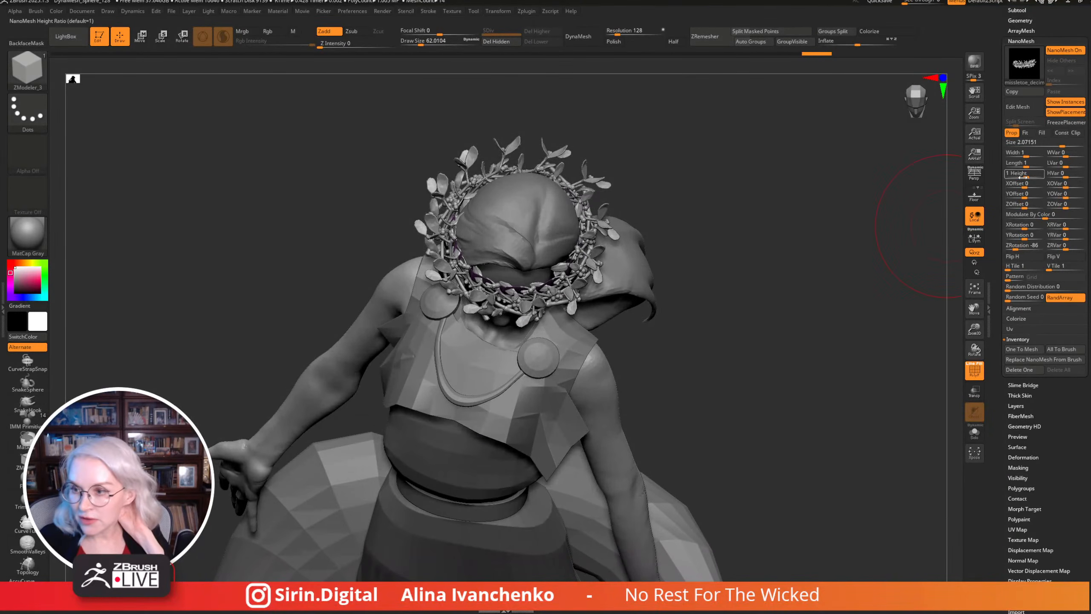
mouse_move(738, 202)
left_mouse_down()
mouse_move(751, 184)
mouse_move(742, 177)
left_mouse_up()
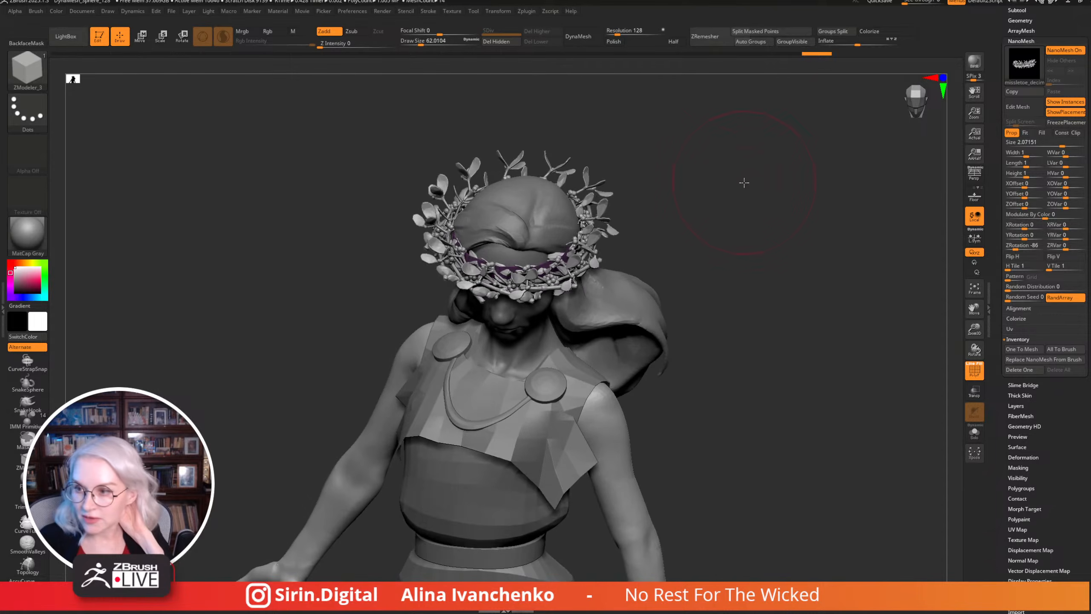
left_click_drag(898, 175, 923, 165)
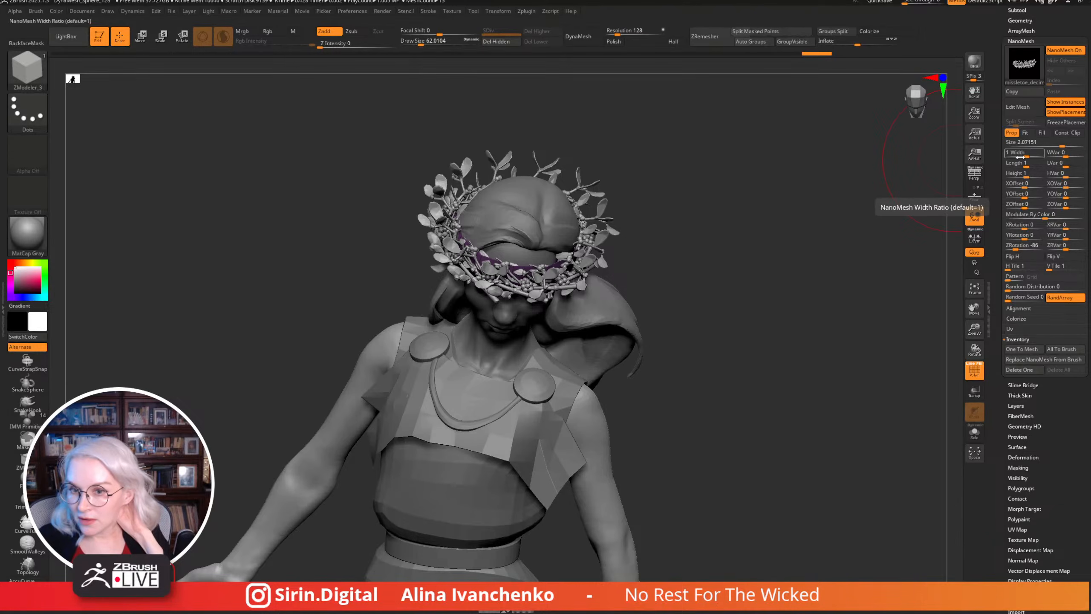
left_click_drag(1029, 156, 1026, 161)
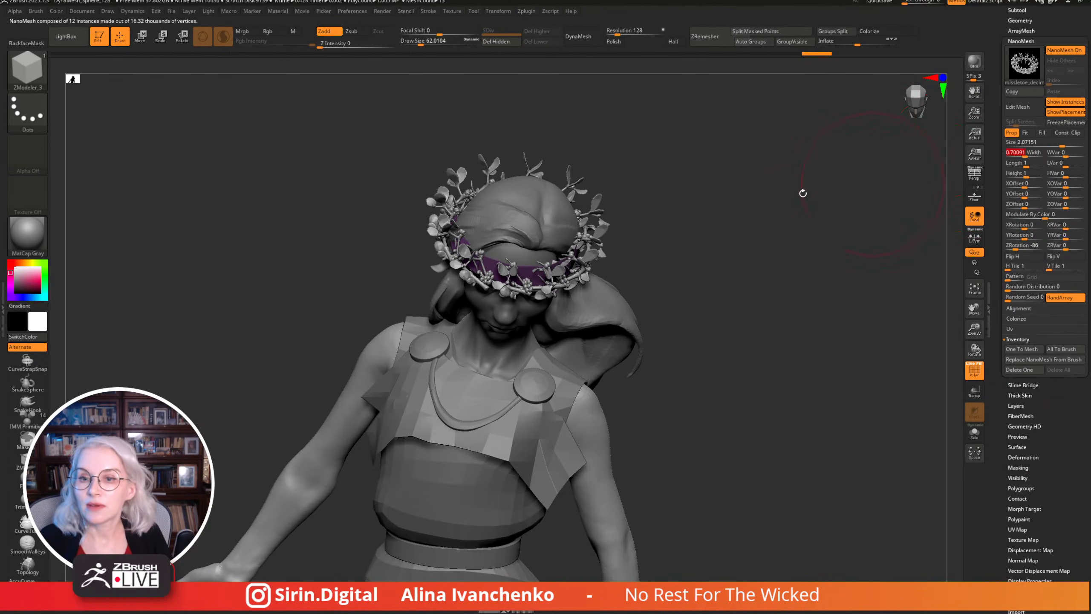
left_click_drag(801, 192, 874, 209)
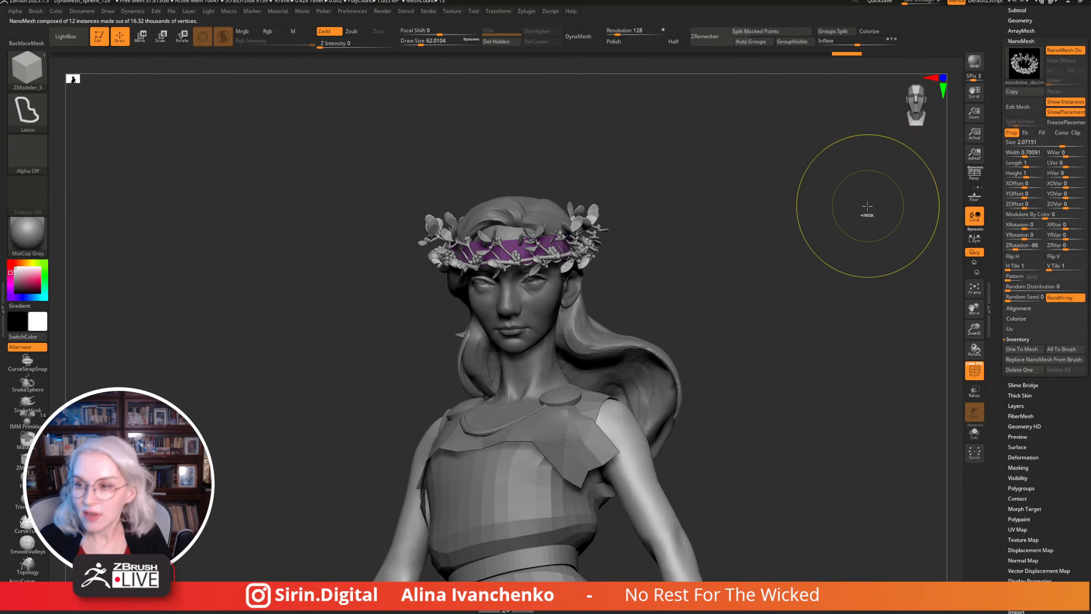
key("ctrl+z")
Shift the mistletoe branches around the ring to a NanoMesh X offset of about 0.19.
left_click_drag(1024, 185, 1036, 186)
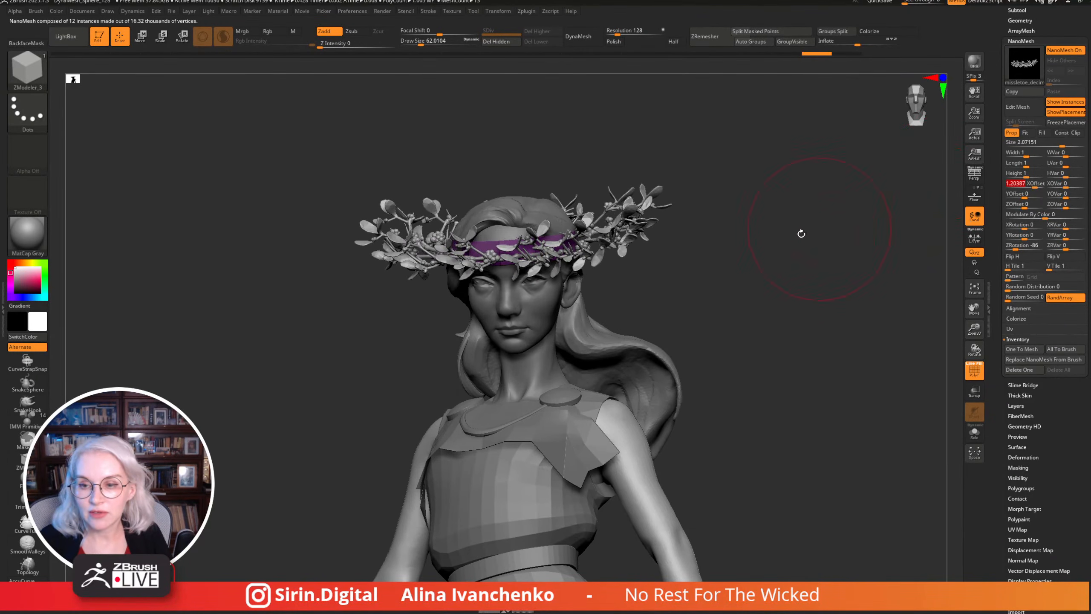
left_click_drag(799, 234, 809, 306)
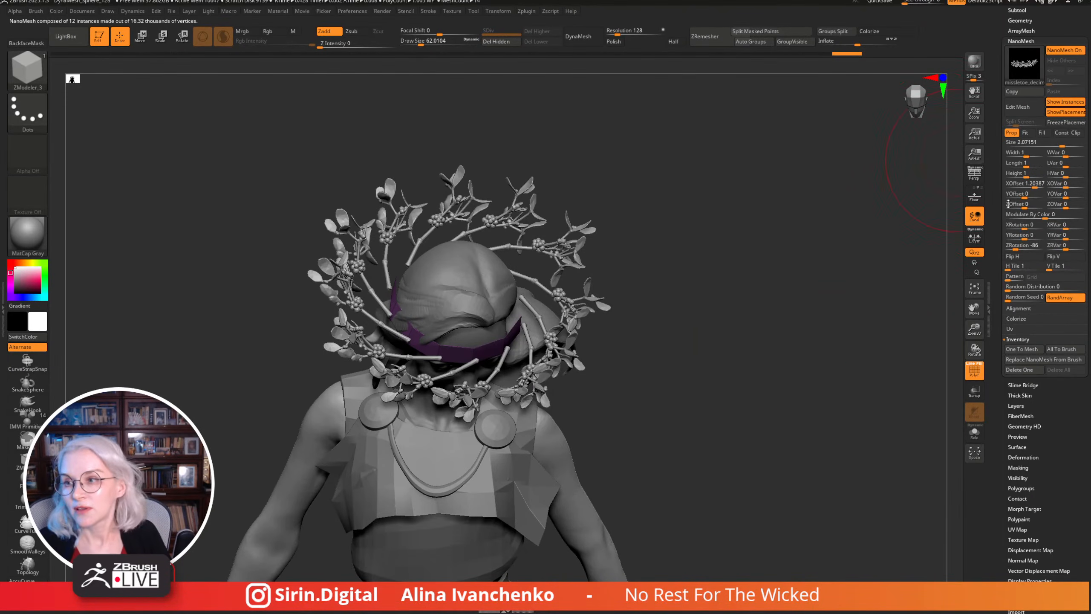
left_click_drag(1034, 188, 1033, 188)
left_click_drag(807, 232, 777, 244)
left_click_drag(863, 232, 894, 267)
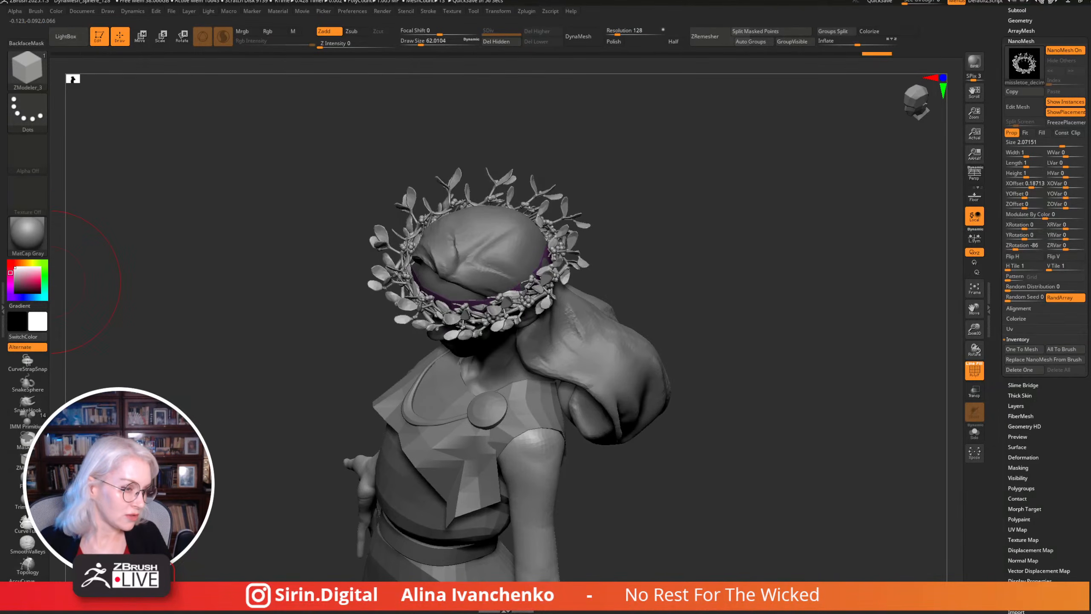
Pitch the mistletoe branches around the head to a NanoMesh X rotation of 72.
left_click_drag(765, 335, 758, 291)
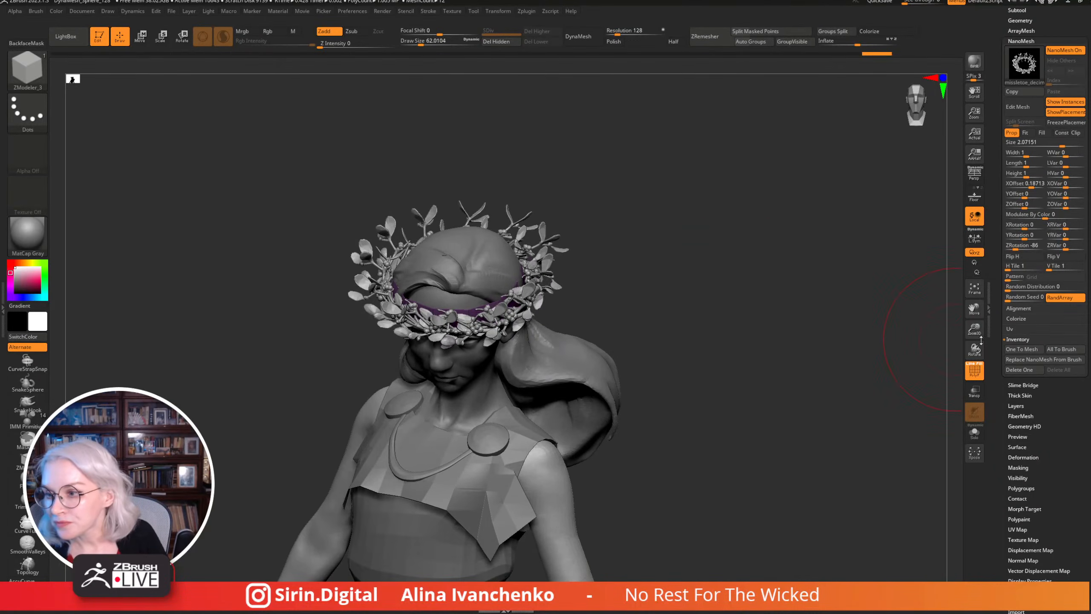
left_click_drag(974, 330, 798, 220)
left_click_drag(783, 274, 863, 257)
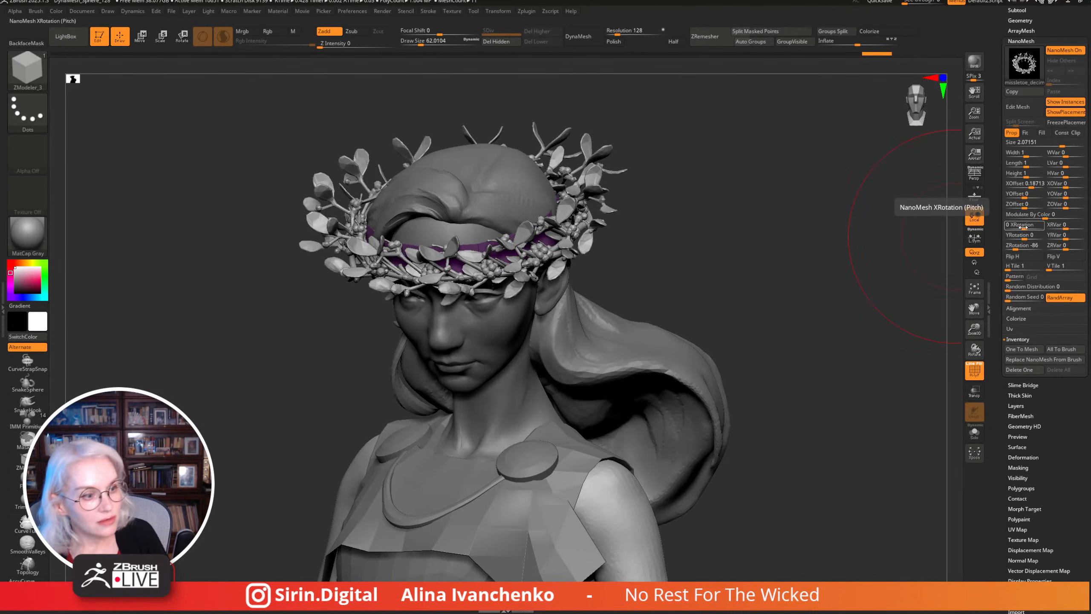
left_click_drag(1021, 227, 1031, 230)
left_click_drag(797, 221, 816, 258)
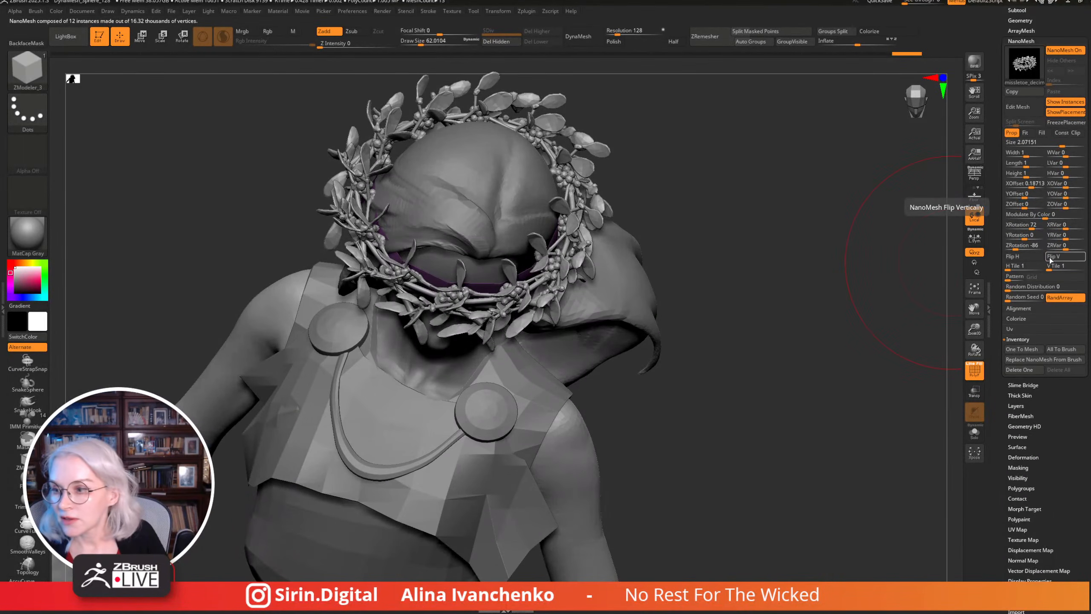
Turn the branches to a NanoMesh Y rotation of 7 and set their Y rotation variation to 10.
left_click_drag(1062, 235, 1073, 238)
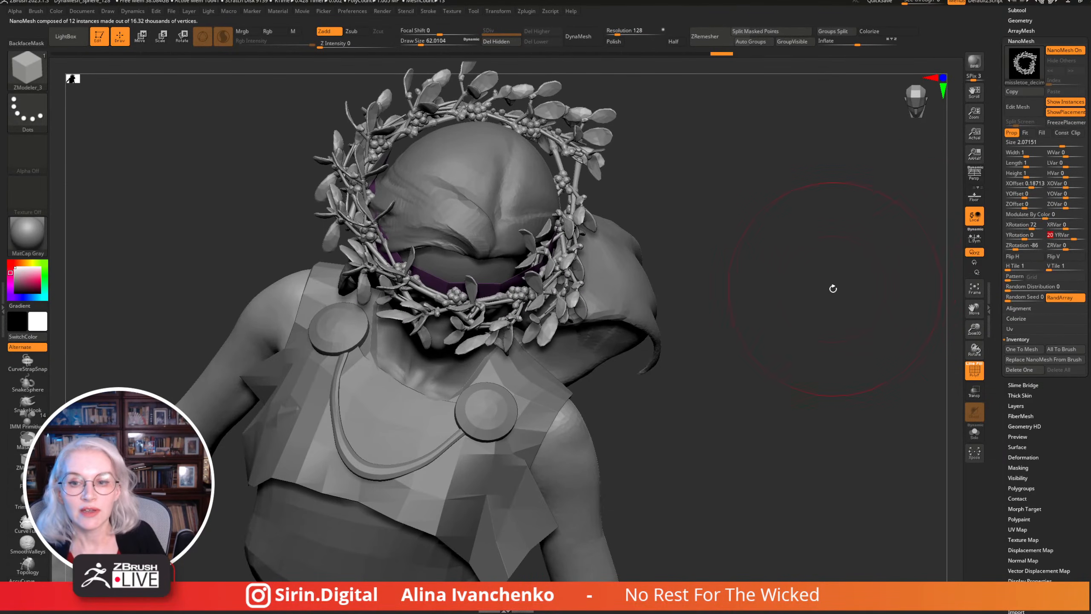
left_click_drag(830, 287, 829, 257)
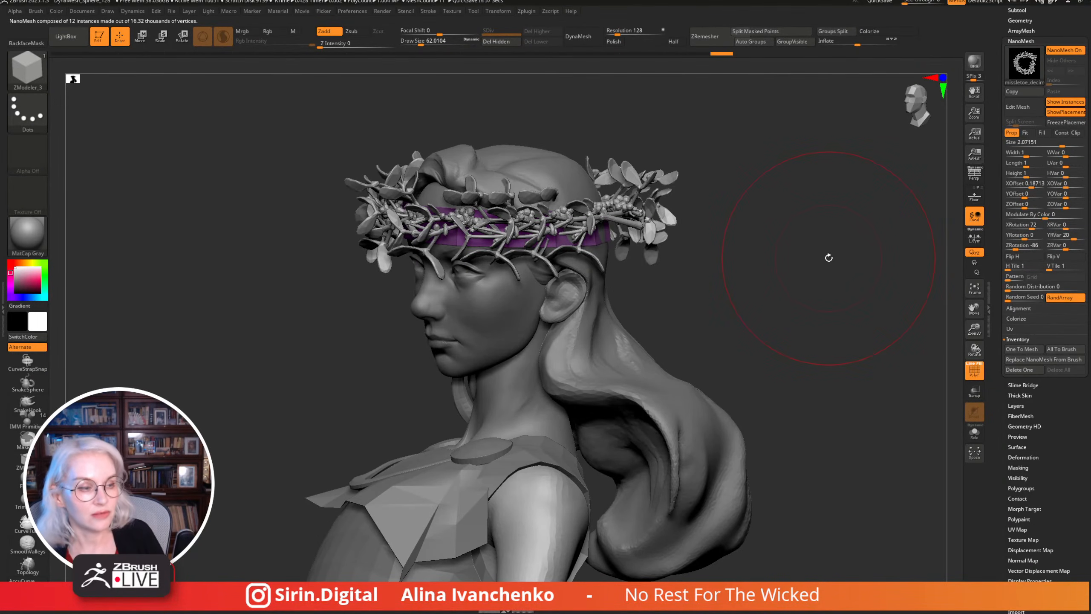
mouse_move(826, 278)
left_mouse_down()
mouse_move(784, 270)
mouse_move(816, 272)
mouse_move(813, 290)
mouse_move(805, 283)
left_mouse_up()
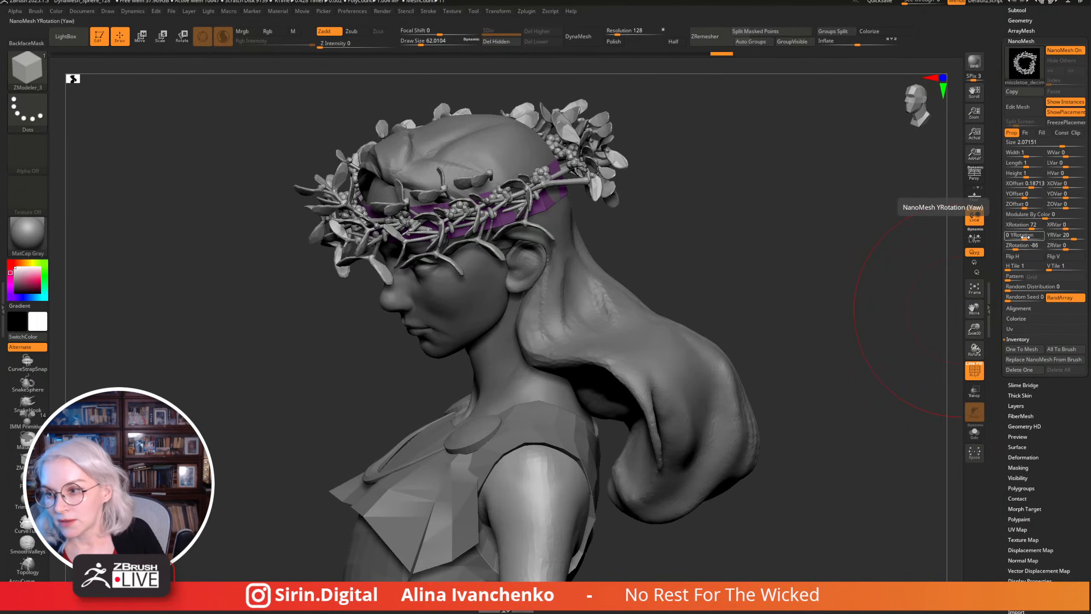
left_click_drag(1023, 236, 1027, 237)
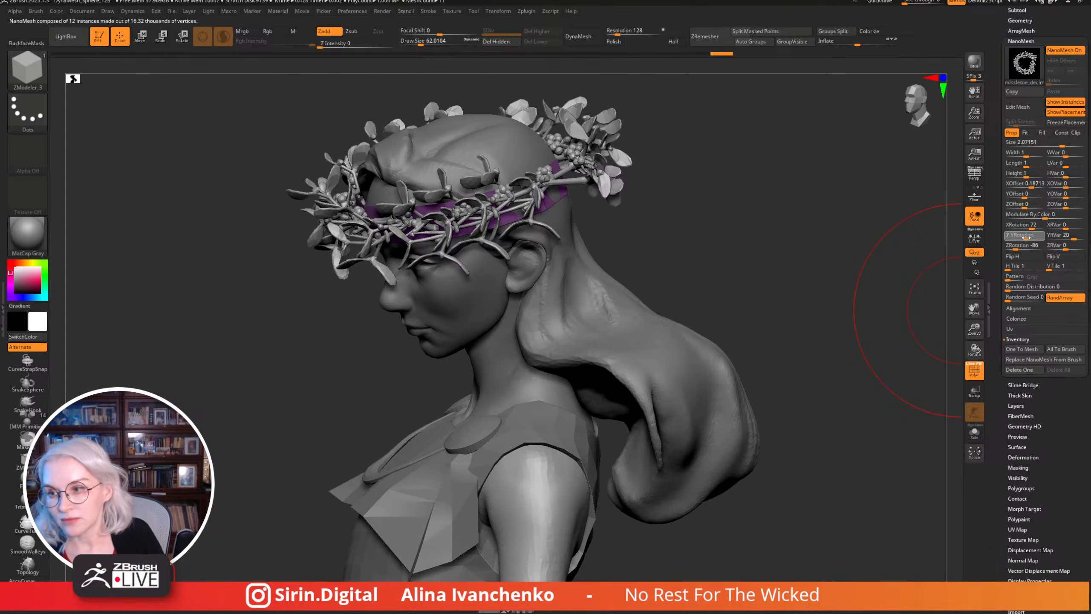
left_click_drag(876, 234, 903, 236)
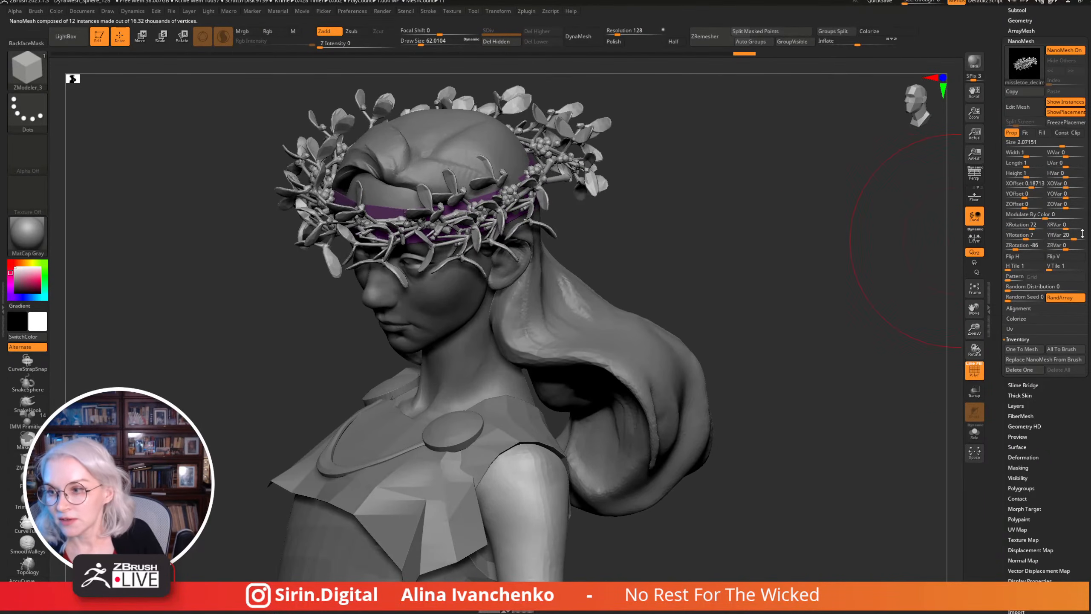
left_click_drag(1080, 236, 1067, 236)
left_click_drag(838, 226, 842, 208)
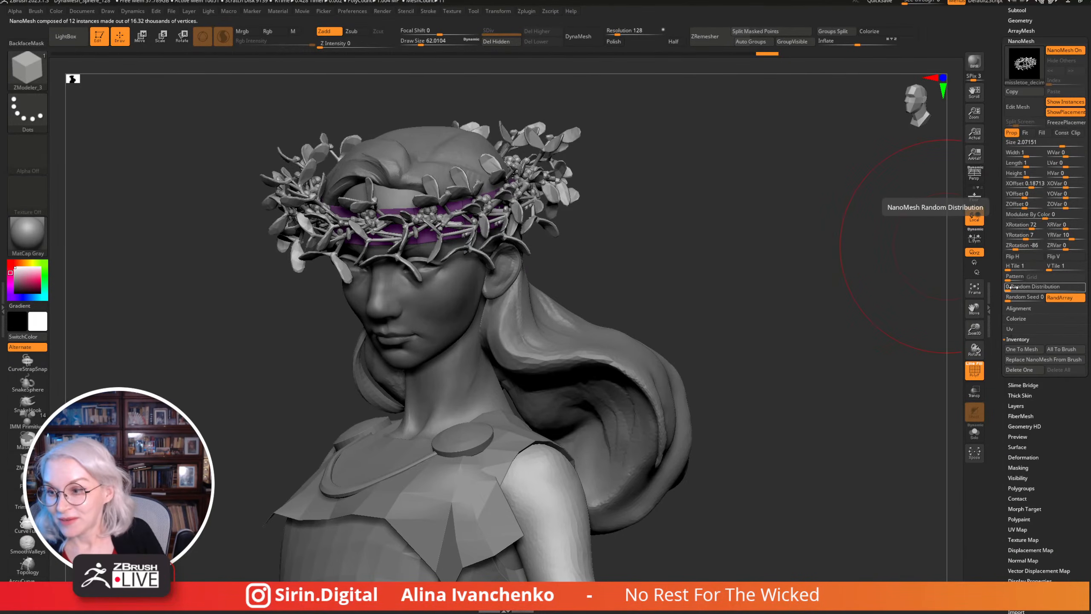
Make the branch spacing around the ring irregular with a NanoMesh random distribution of about 0.92.
left_click_drag(1017, 287, 1025, 289)
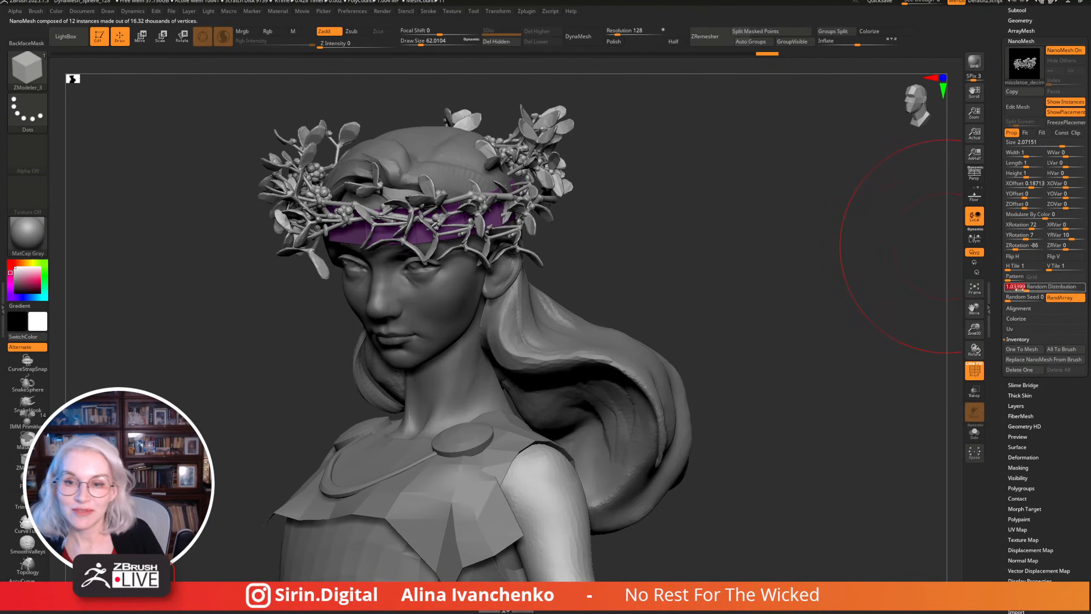
left_click_drag(769, 228, 820, 267)
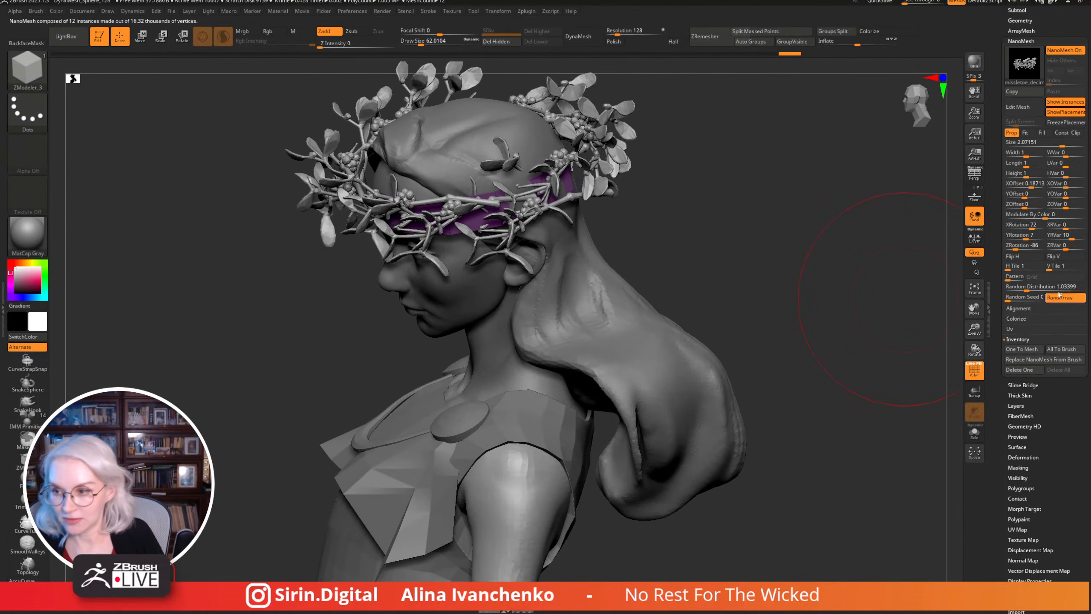
left_click_drag(1058, 288, 1023, 288)
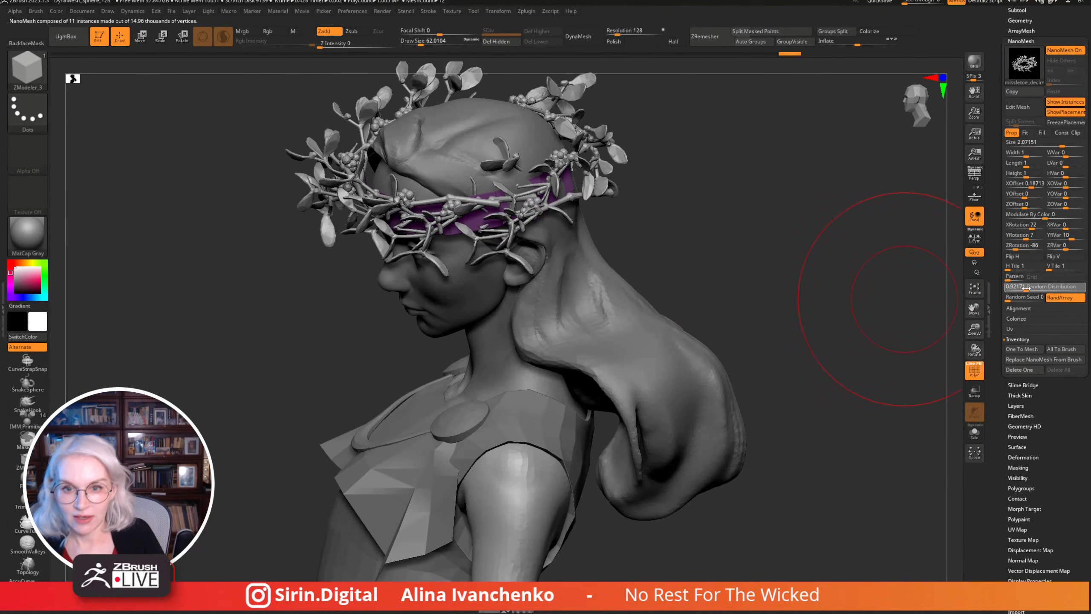
mouse_move(784, 263)
left_mouse_down()
mouse_move(799, 326)
mouse_move(844, 267)
mouse_move(873, 319)
mouse_move(828, 316)
mouse_move(844, 355)
left_mouse_up()
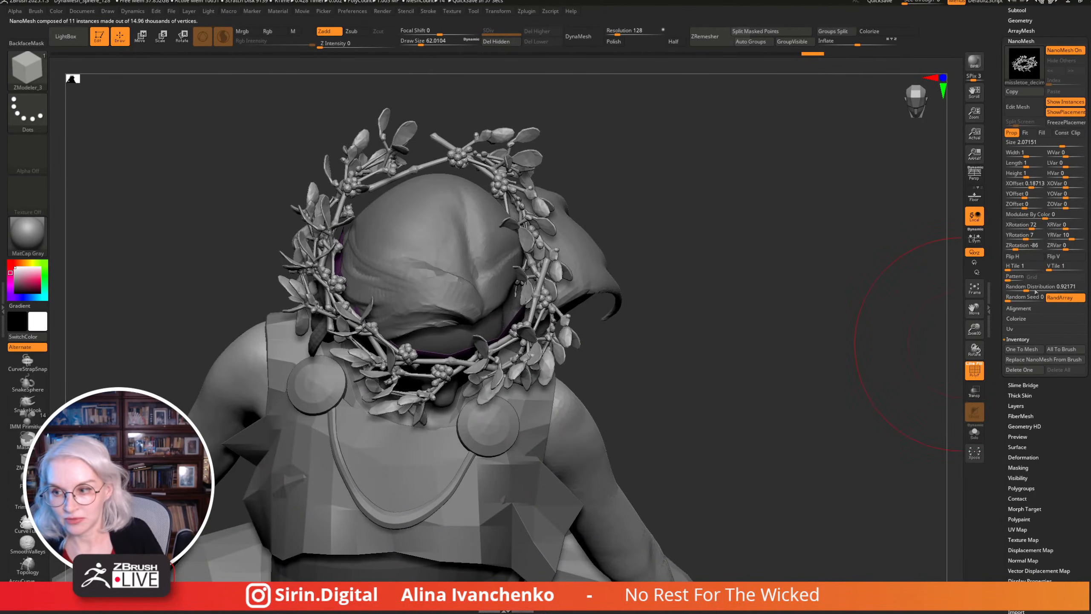
Reshuffle the branch arrangement around the head by adjusting the NanoMesh random seed.
left_click(1021, 287)
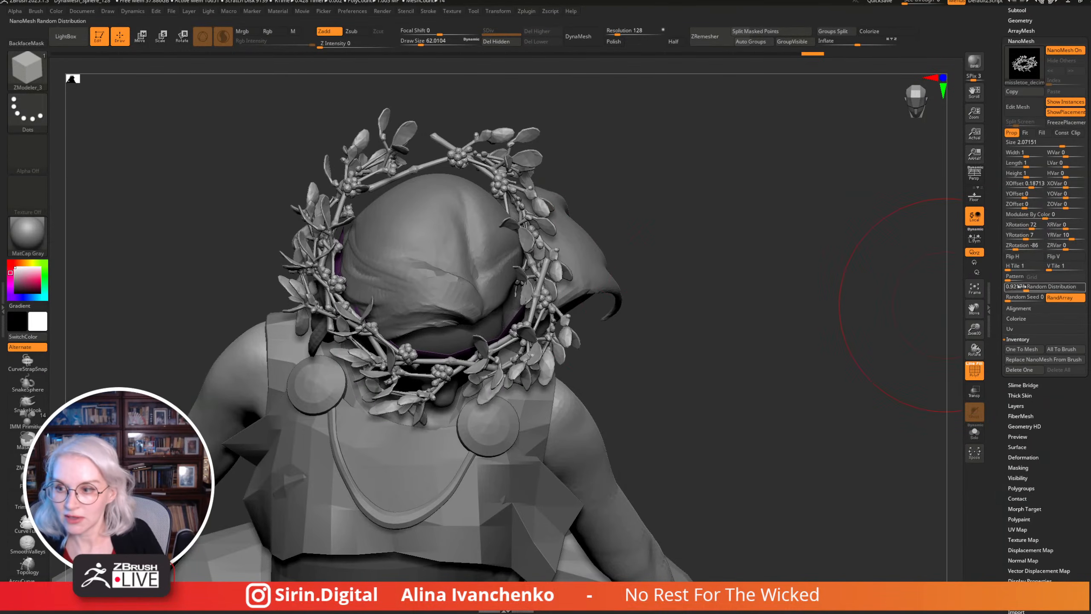
left_click_drag(1015, 297, 1015, 299)
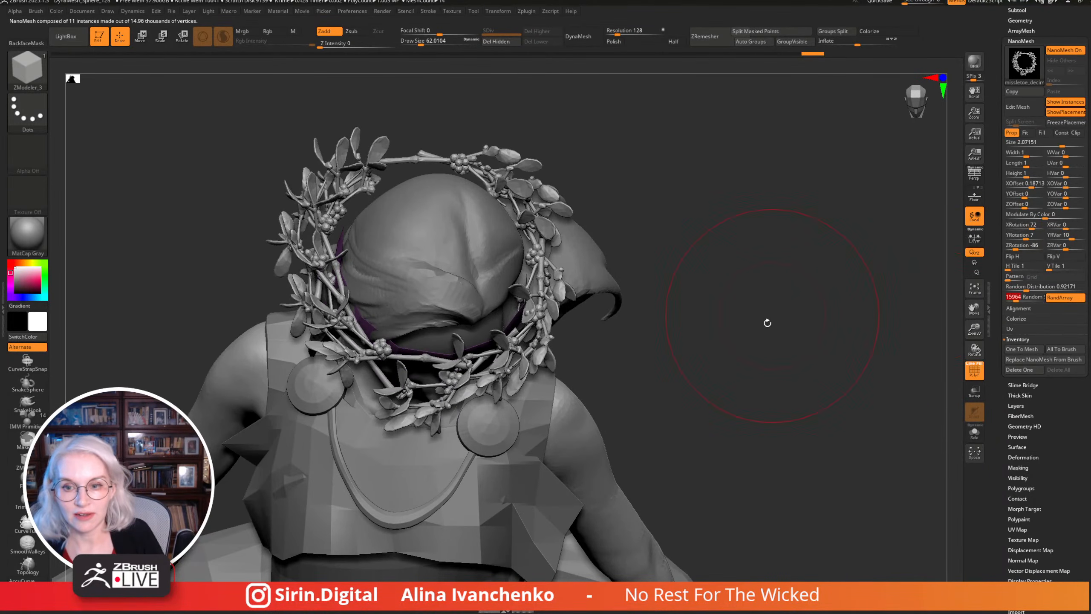
left_click_drag(767, 319, 756, 310)
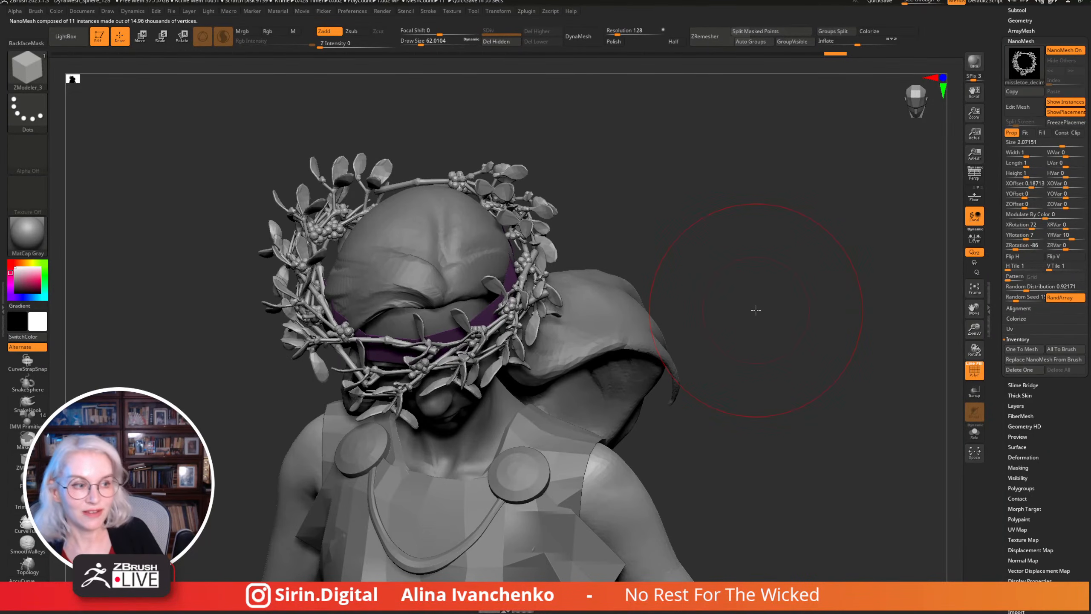
left_click_drag(1019, 297, 1021, 301)
left_click_drag(839, 305, 859, 336)
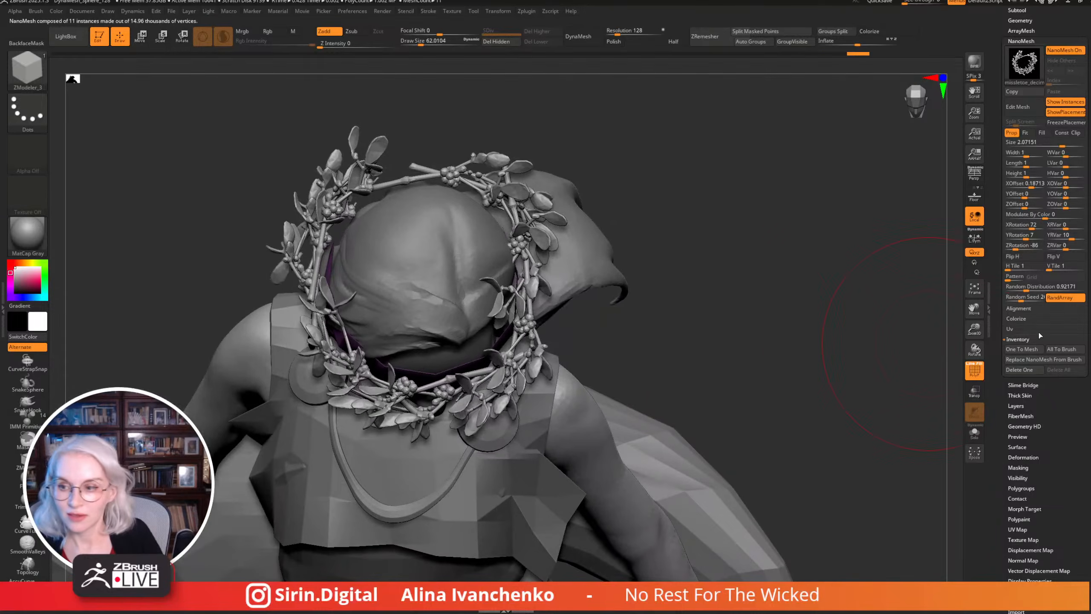
left_click_drag(1021, 297, 867, 314)
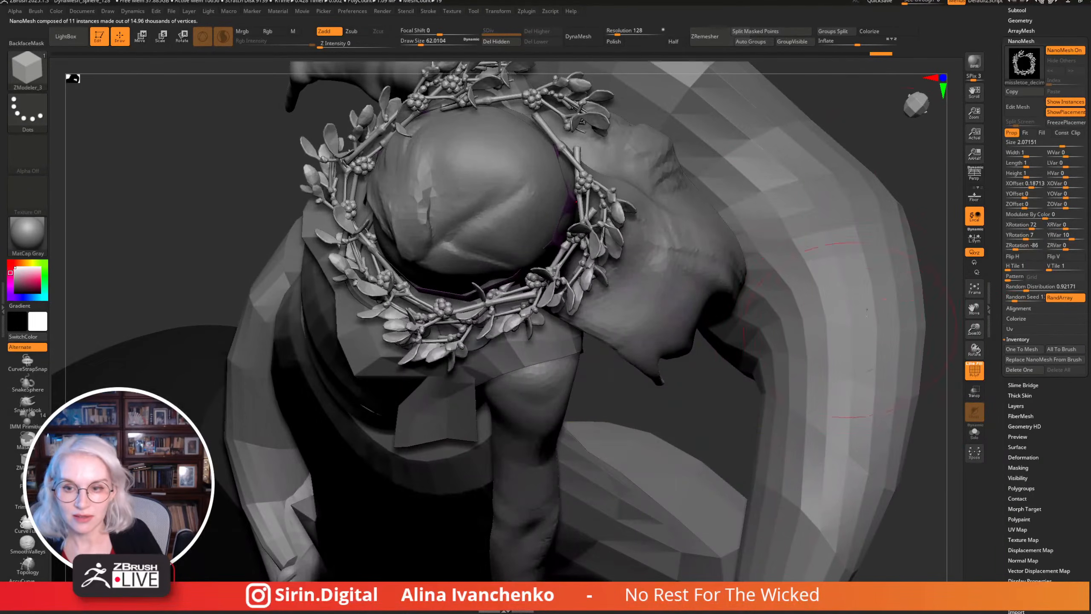
Set the branches' NanoMesh Y offset variation to -1 and X offset variation to -4.
left_click_drag(923, 172, 921, 331)
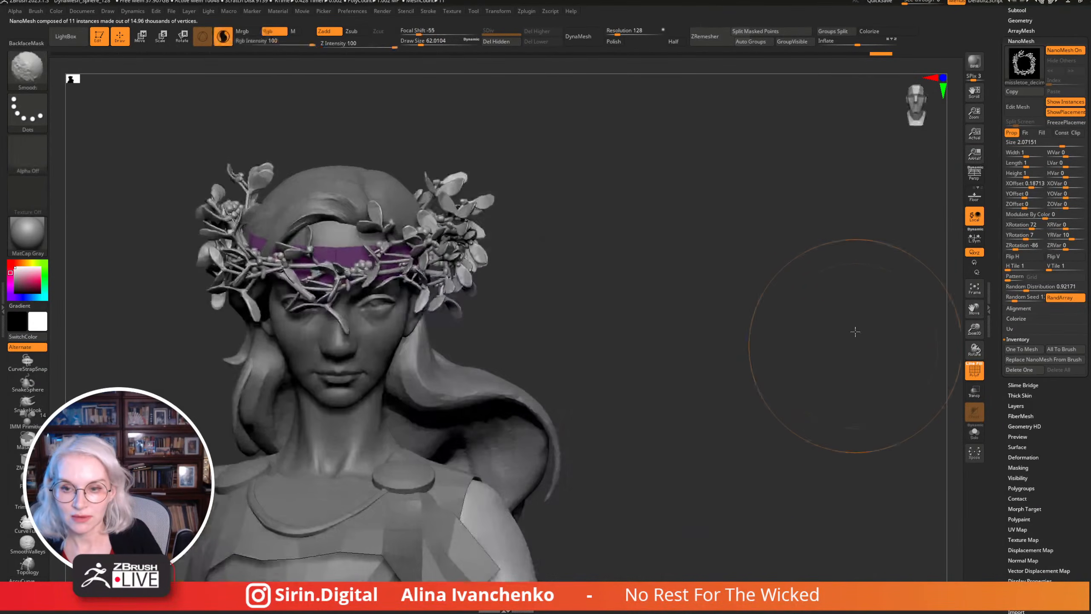
left_click_drag(763, 348, 848, 342)
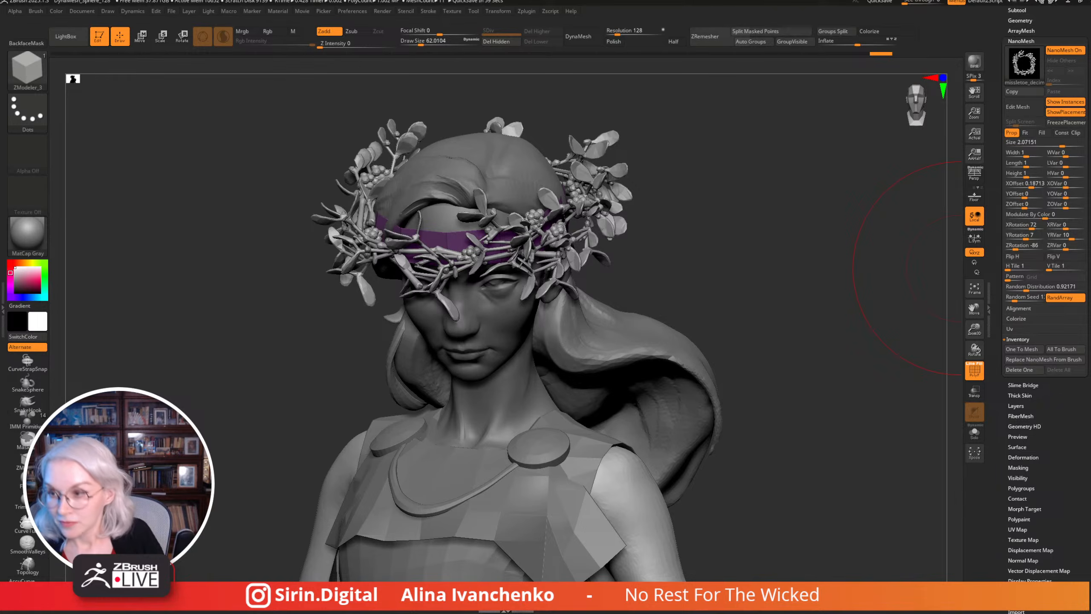
left_click_drag(859, 214, 809, 244)
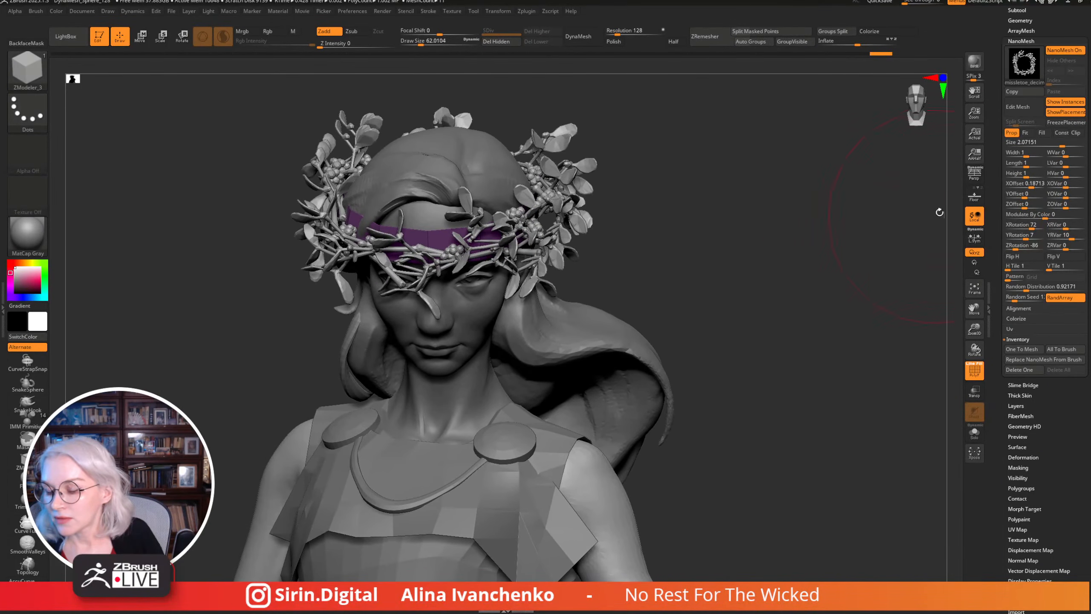
left_click(1067, 194)
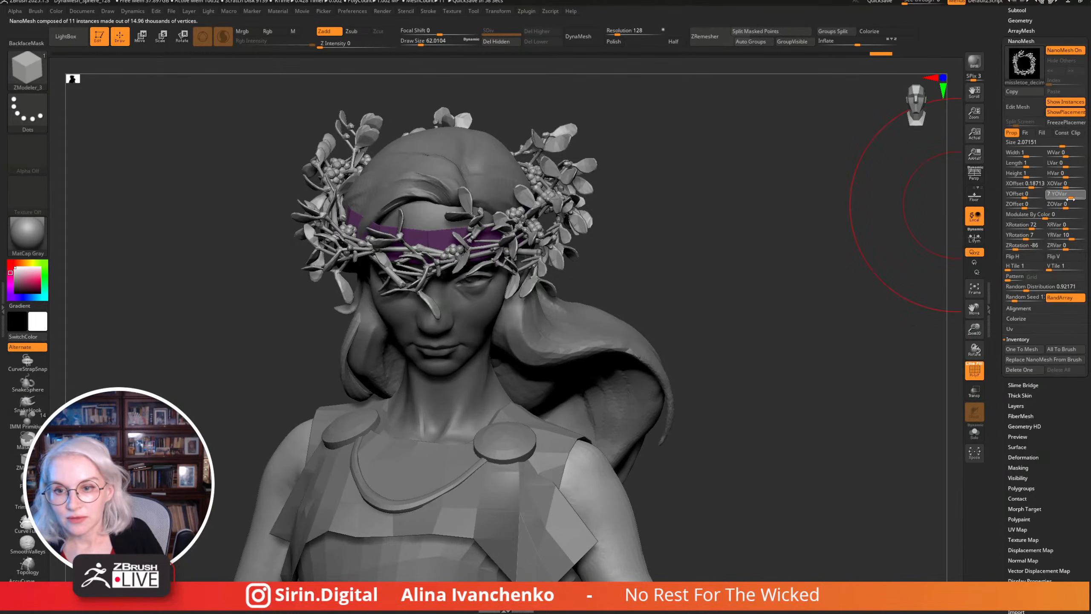
left_click_drag(1071, 199, 1065, 194)
left_click_drag(822, 256, 794, 240)
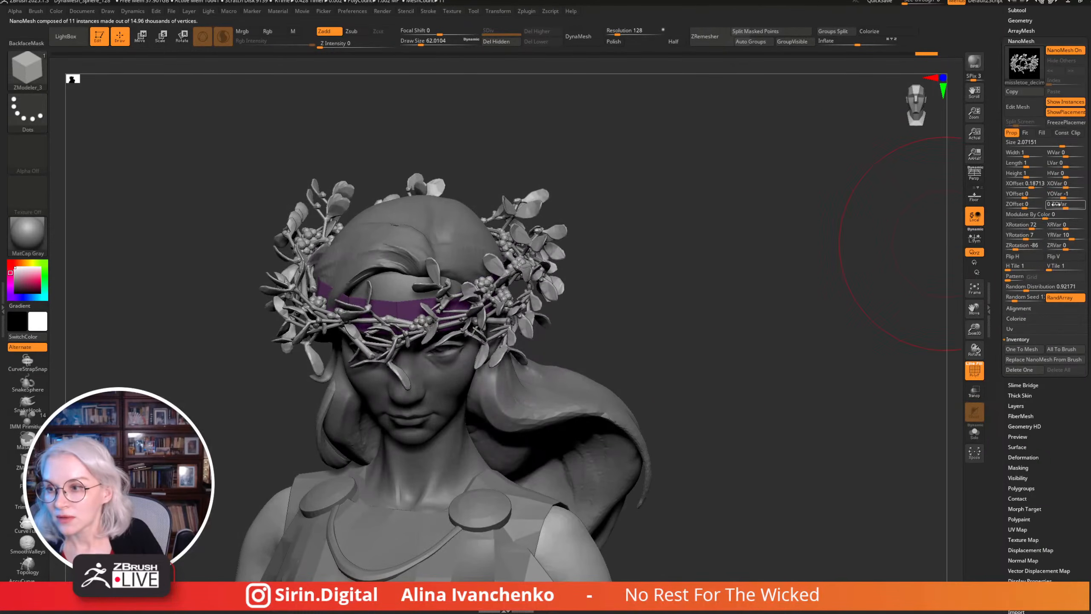
mouse_move(1056, 184)
left_mouse_down()
mouse_move(1085, 187)
mouse_move(1057, 185)
left_mouse_up()
Turn the mistletoe branches on the ring to a NanoMesh Y rotation of -3.
left_click_drag(705, 198, 725, 265)
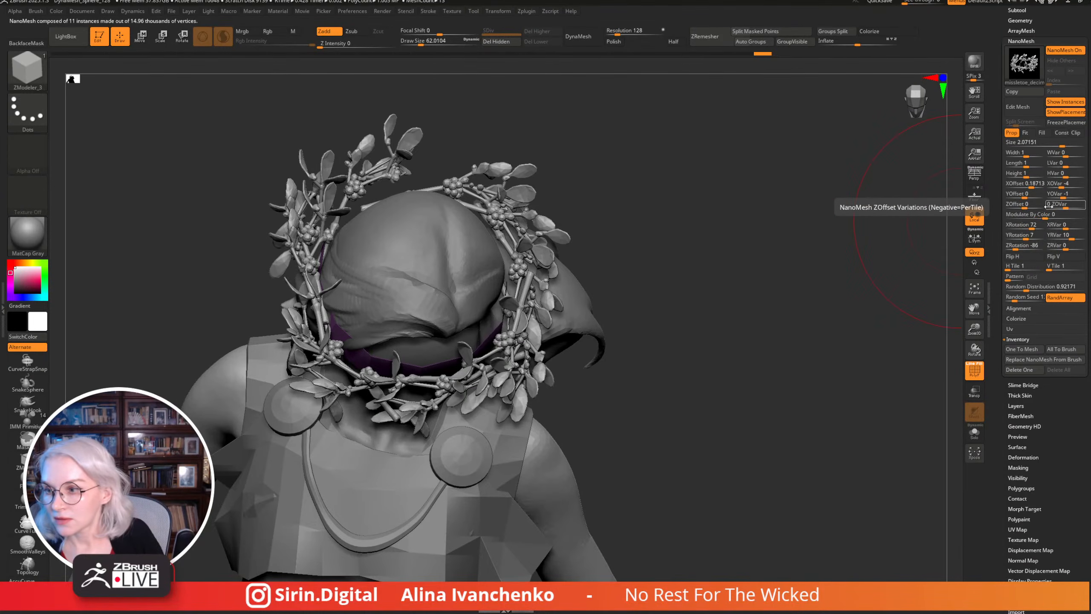
left_click_drag(1024, 236, 1020, 238)
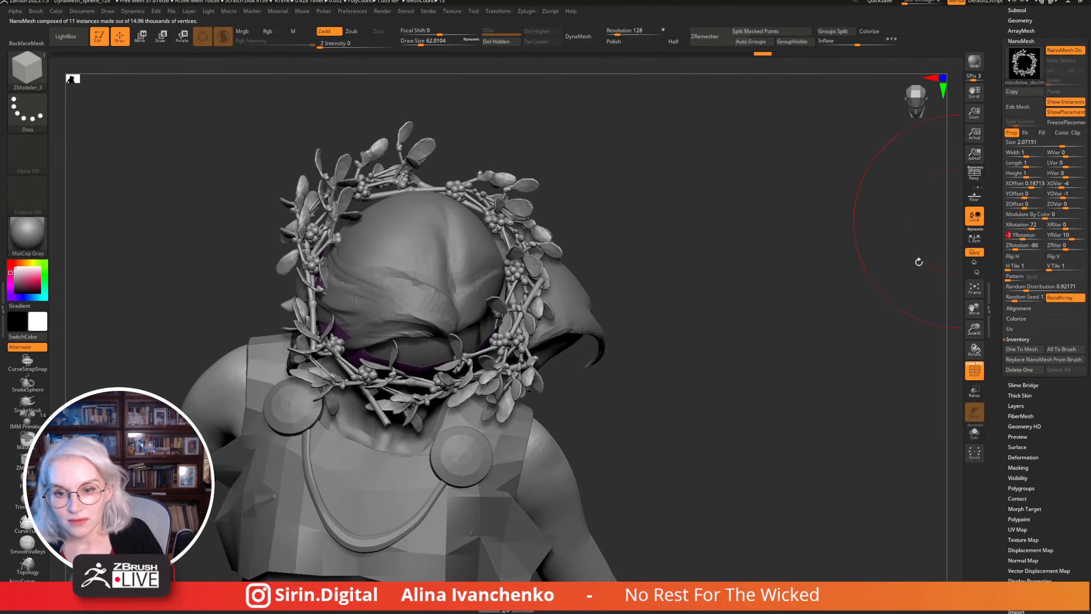
Set the branches' NanoMesh Z rotation variation to -2 and Y rotation variation to 20.
left_click_drag(918, 261, 826, 247)
left_click_drag(769, 290, 824, 303)
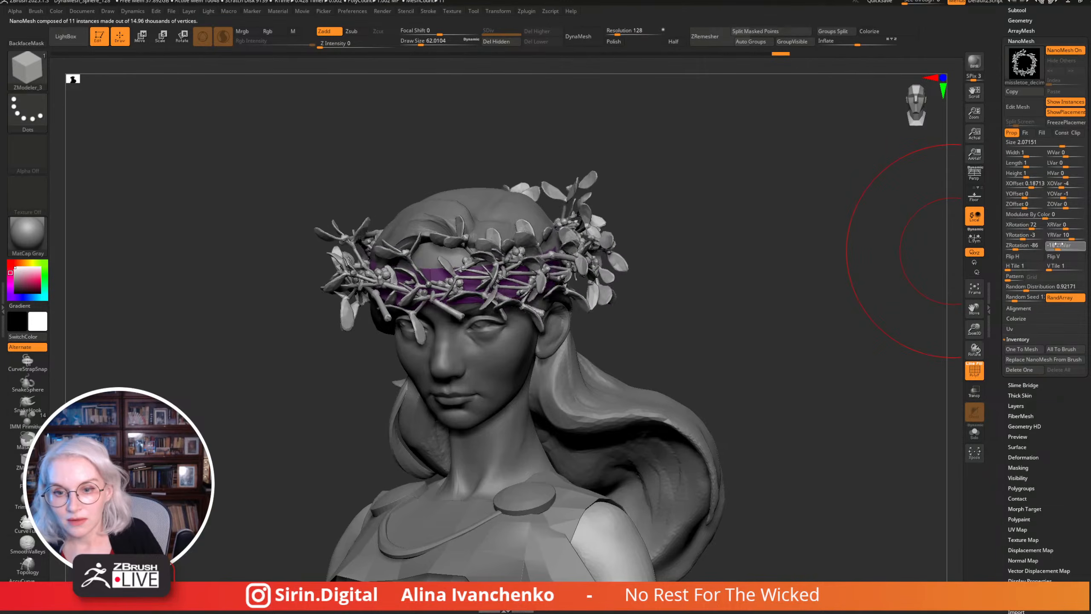
left_click_drag(1059, 245, 1061, 244)
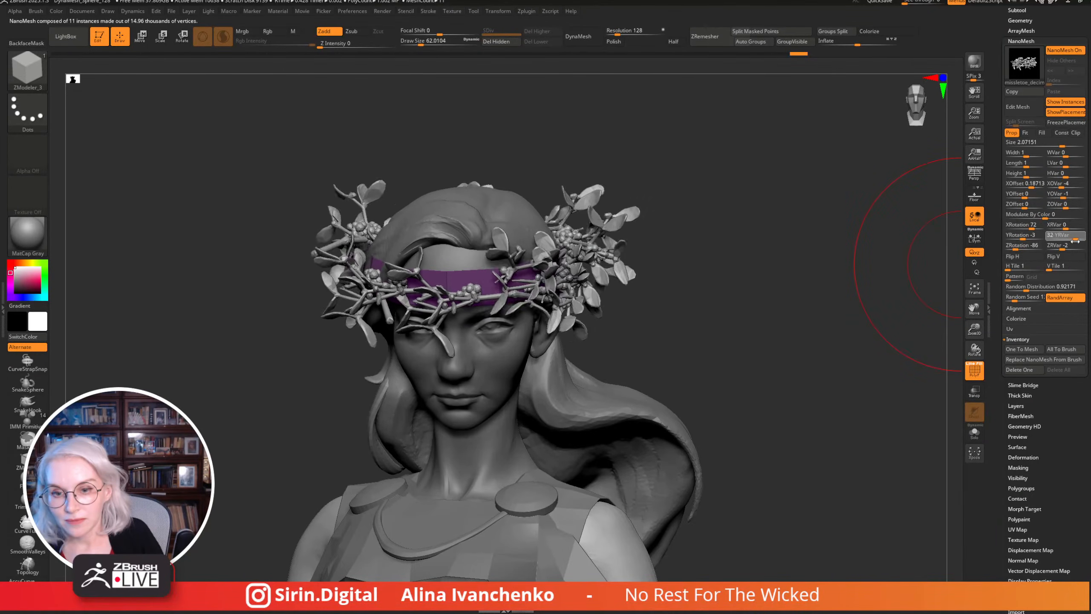
left_click_drag(1072, 242, 1071, 241)
Try a NanoMesh Y rotation of -28 on the wreath branches and reset it to 0.
left_click_drag(795, 320, 743, 280)
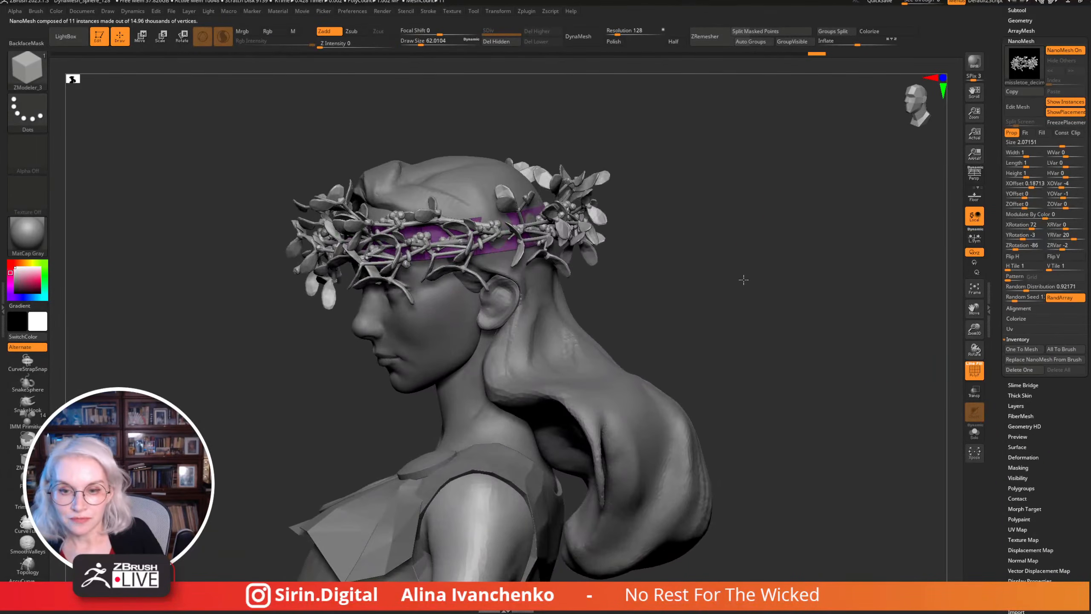
scroll(775, 337, "up", 3)
left_click_drag(815, 219, 939, 286)
scroll(799, 330, "down", 4)
left_click_drag(799, 331, 766, 288)
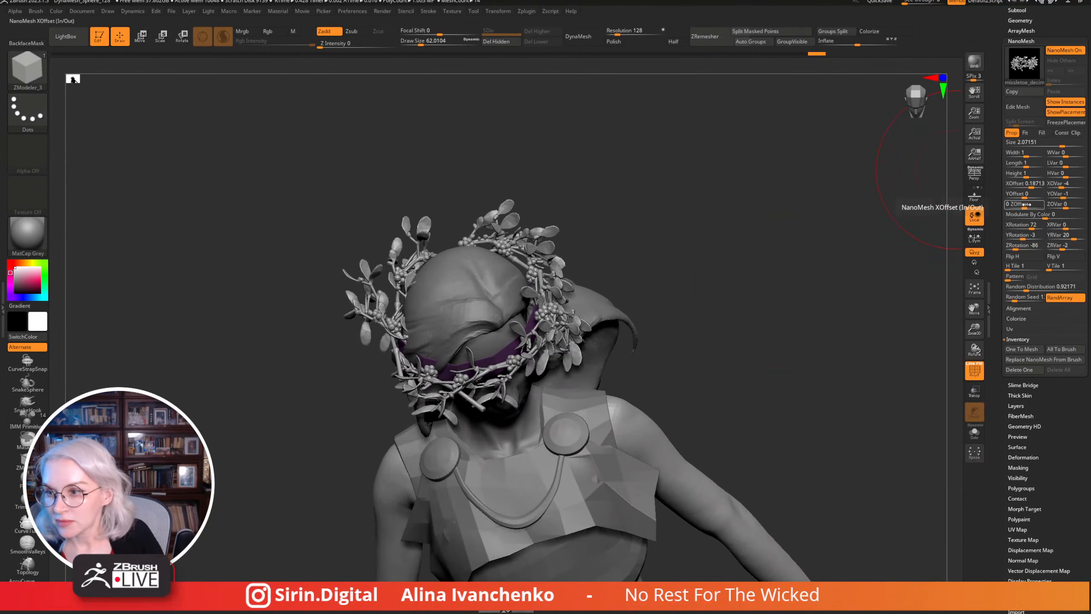
left_click_drag(1027, 235, 1019, 235)
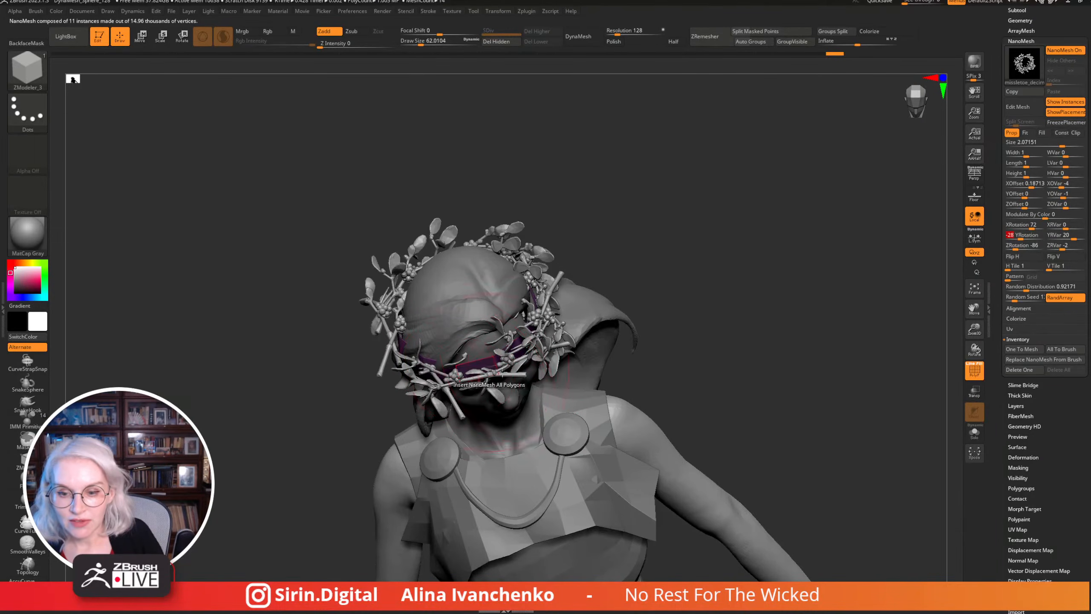
mouse_move(735, 256)
left_mouse_down()
mouse_move(770, 237)
mouse_move(736, 258)
left_mouse_up()
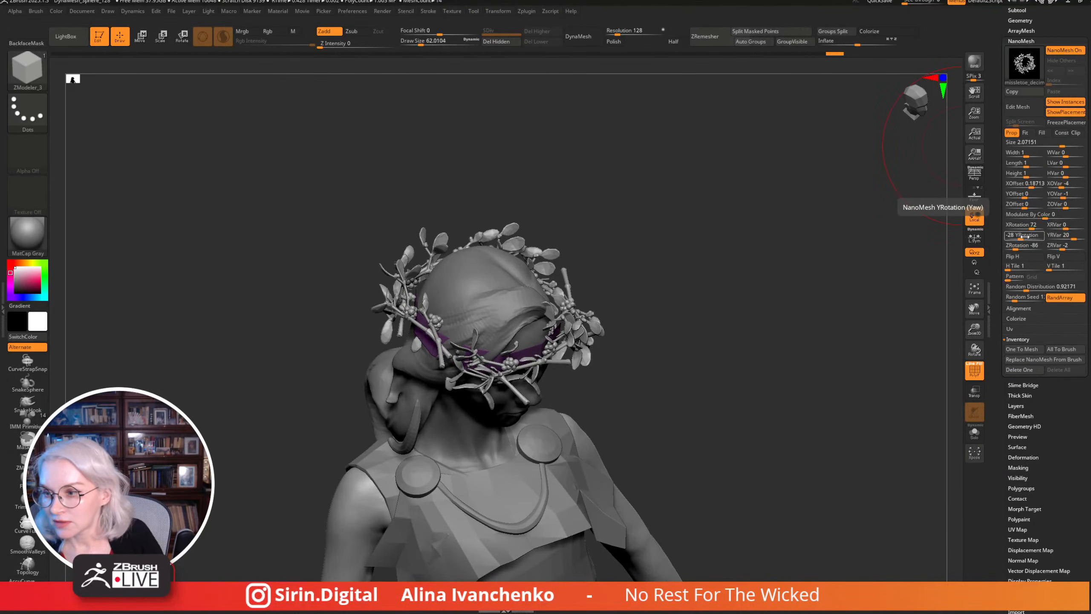
left_click_drag(1023, 236, 1023, 237)
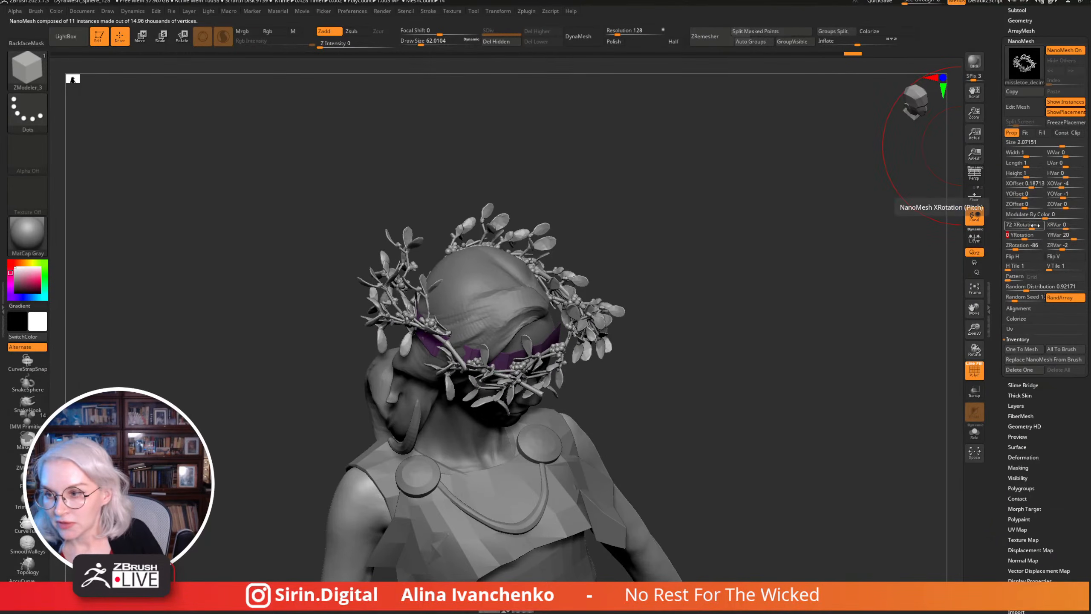
Adjust the tilt of the wreath branches, ending with a NanoMesh X rotation of 42.
left_click_drag(1041, 225, 1026, 225)
left_click_drag(901, 232, 781, 293)
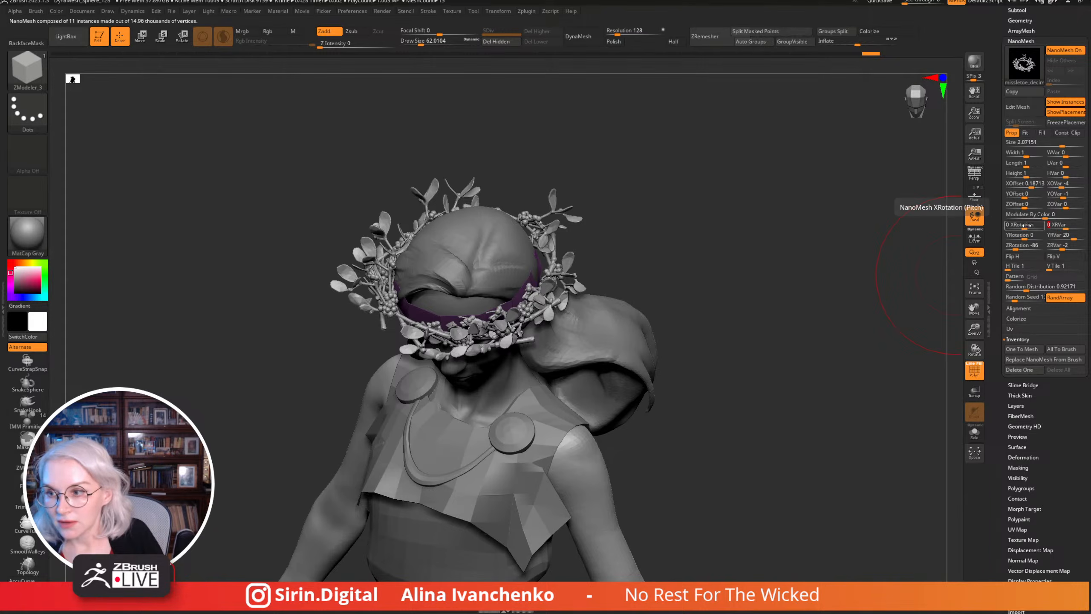
left_click_drag(1026, 225, 1033, 226)
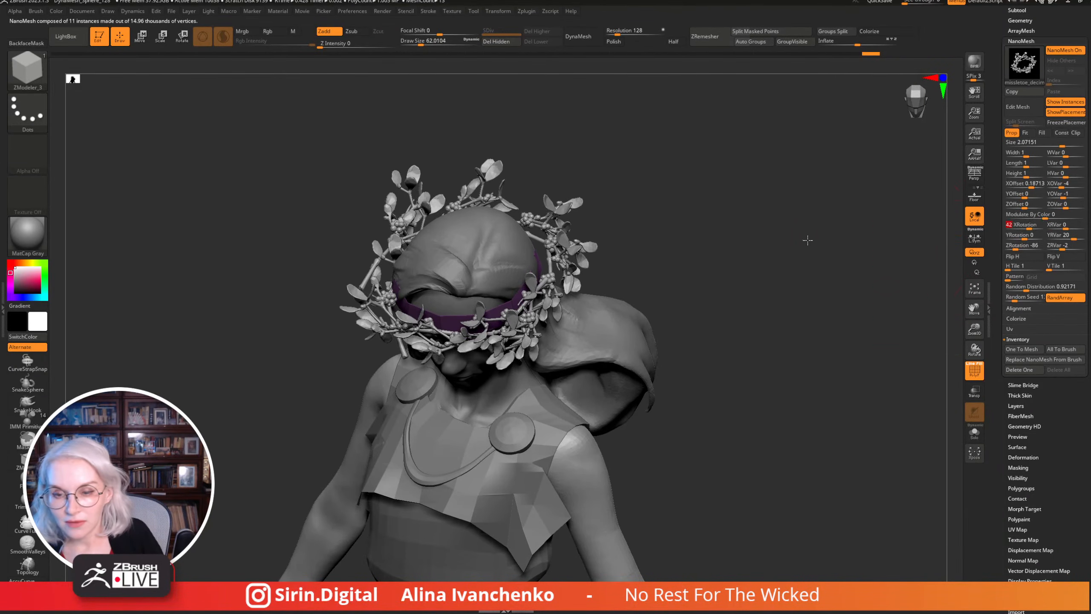
mouse_move(807, 240)
left_mouse_down()
mouse_move(787, 249)
mouse_move(778, 223)
mouse_move(814, 229)
mouse_move(798, 257)
mouse_move(781, 254)
mouse_move(771, 312)
mouse_move(763, 298)
mouse_move(774, 324)
mouse_move(757, 246)
mouse_move(872, 219)
mouse_move(800, 245)
left_mouse_up()
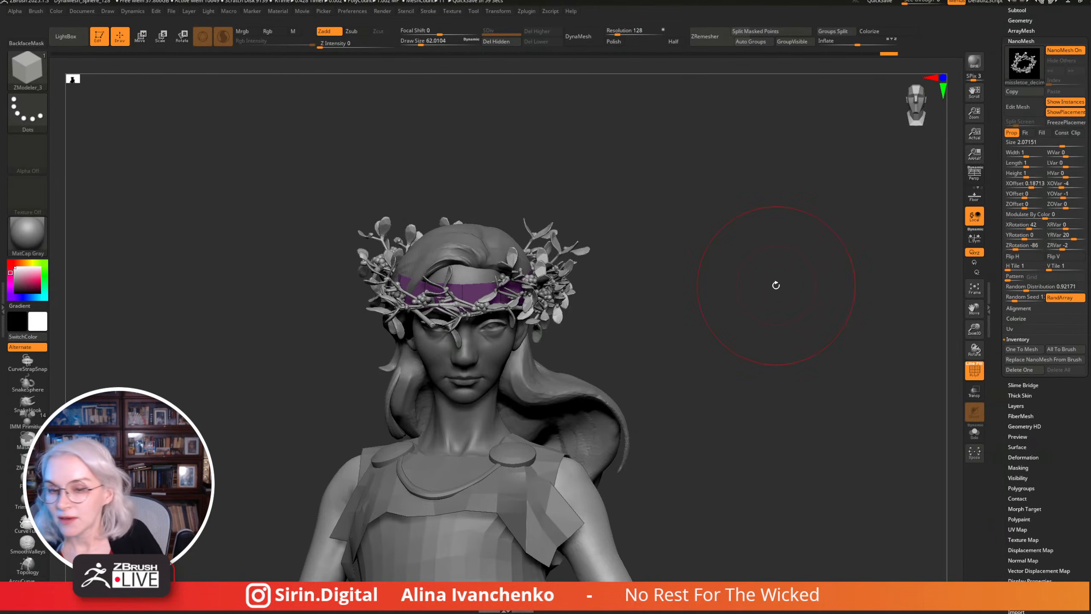
left_click_drag(776, 285, 604, 259)
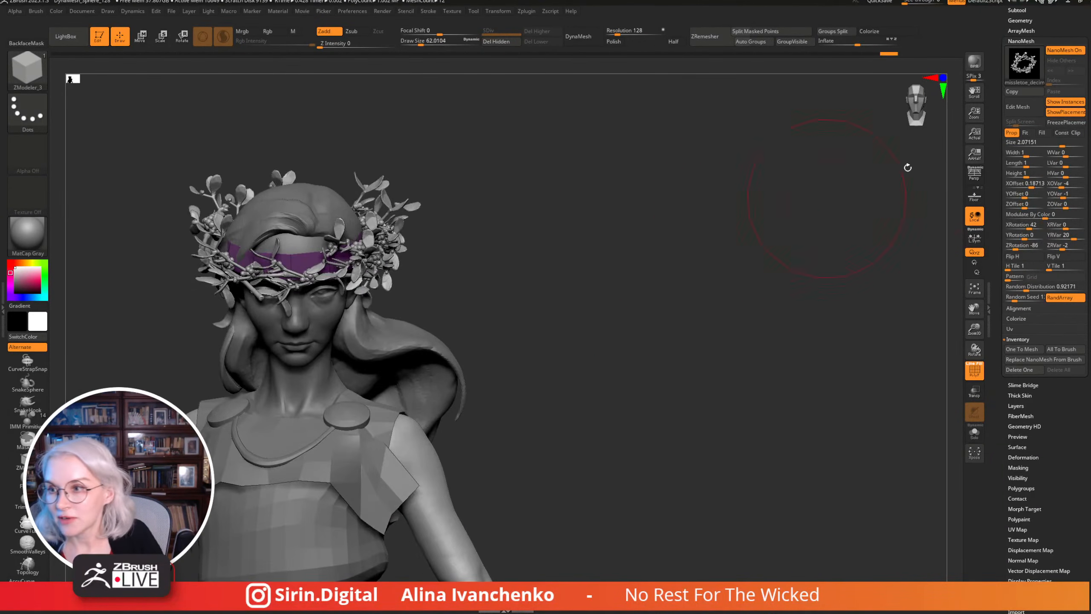
Open the NanoMesh branch for editing in split view and mask everything except the outer end of its stem.
left_click(1028, 108)
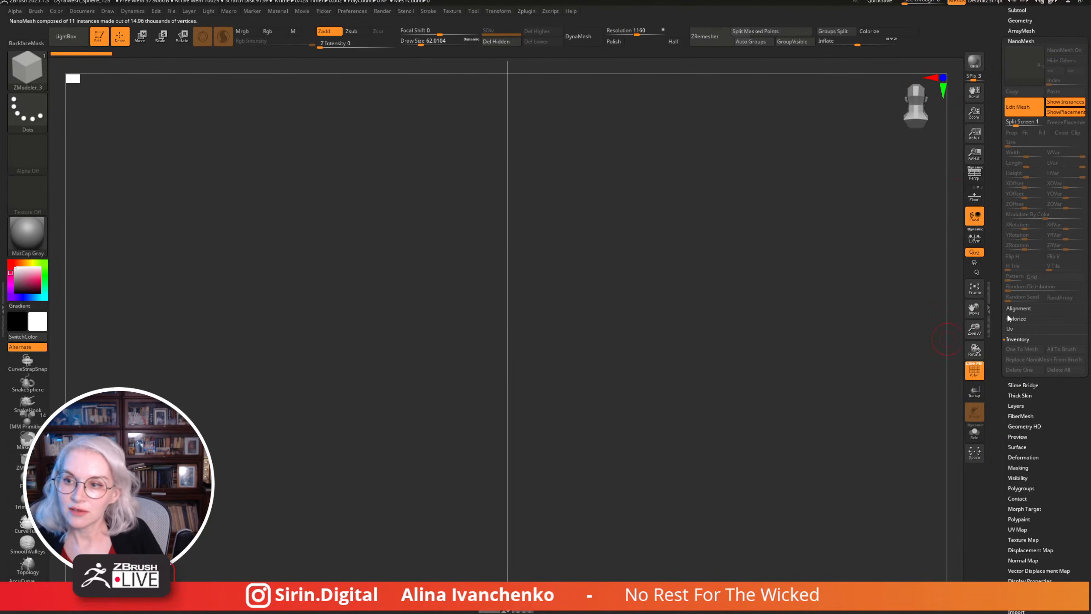
left_click(974, 287)
left_click_drag(836, 285, 821, 452)
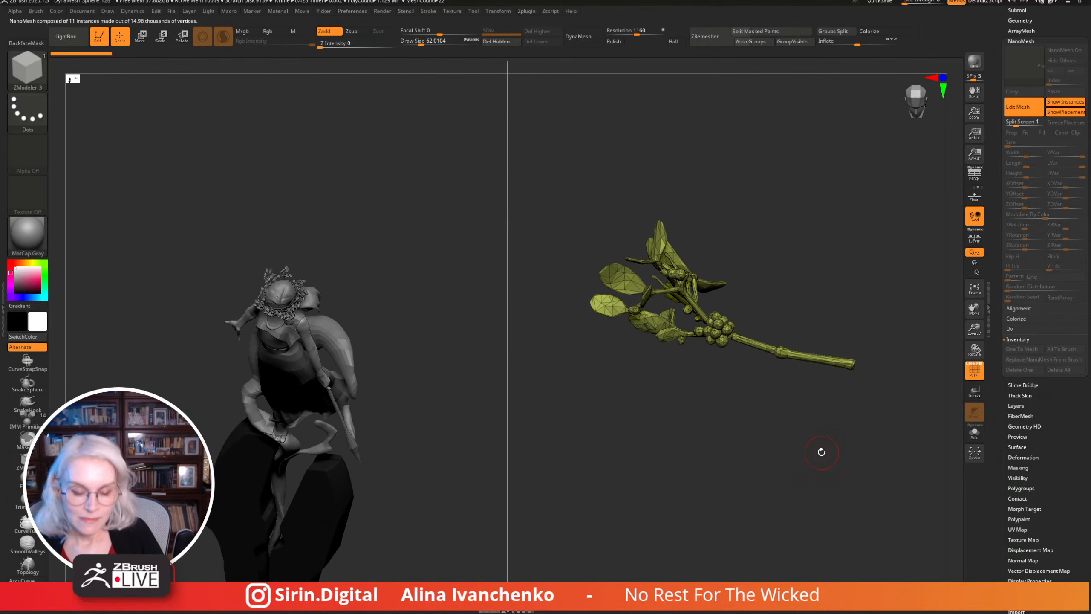
mouse_move(802, 313)
left_mouse_down()
mouse_move(832, 275)
mouse_move(764, 336)
left_mouse_up()
mouse_move(761, 294)
left_mouse_down("ctrl")
mouse_move(732, 373)
mouse_move(879, 318)
left_mouse_up("ctrl")
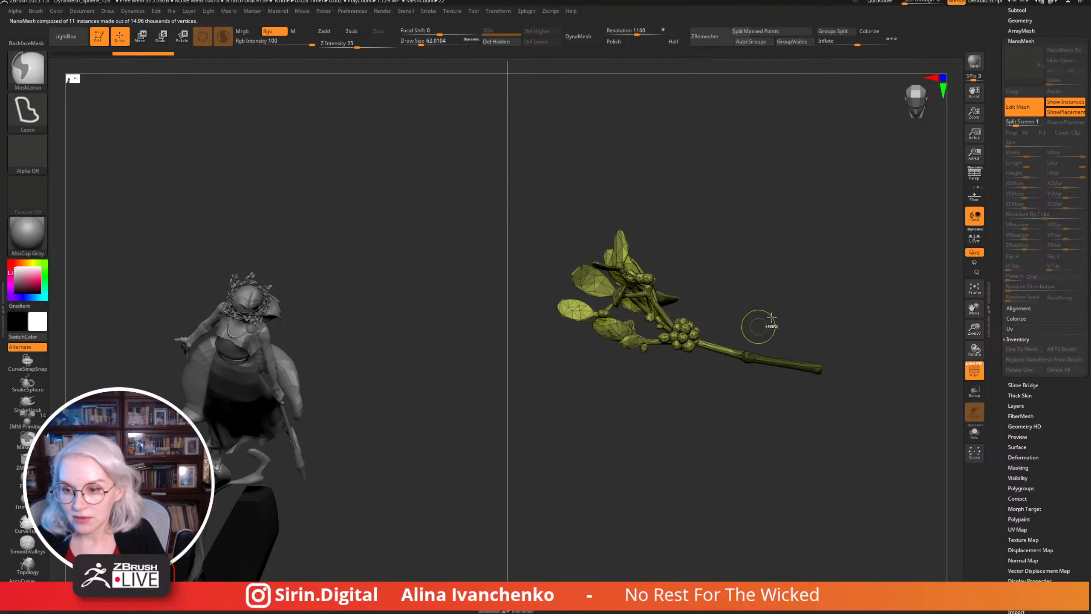
left_click(760, 324, "ctrl")
left_click_drag(974, 329, 748, 338)
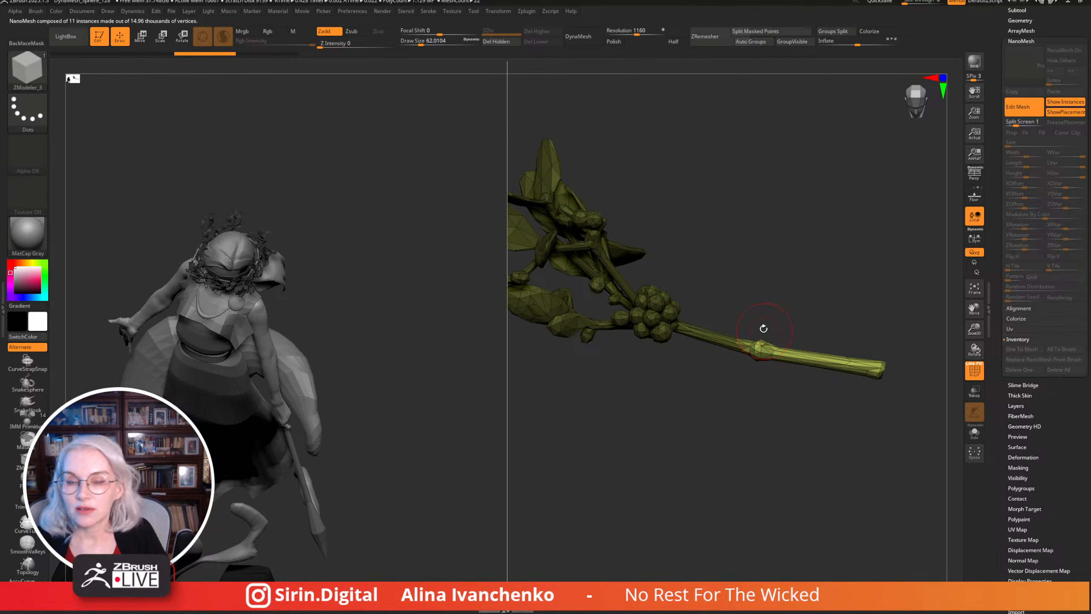
Bend the unmasked stem end at the node by rotating it with a transpose line along the stem.
key("r")
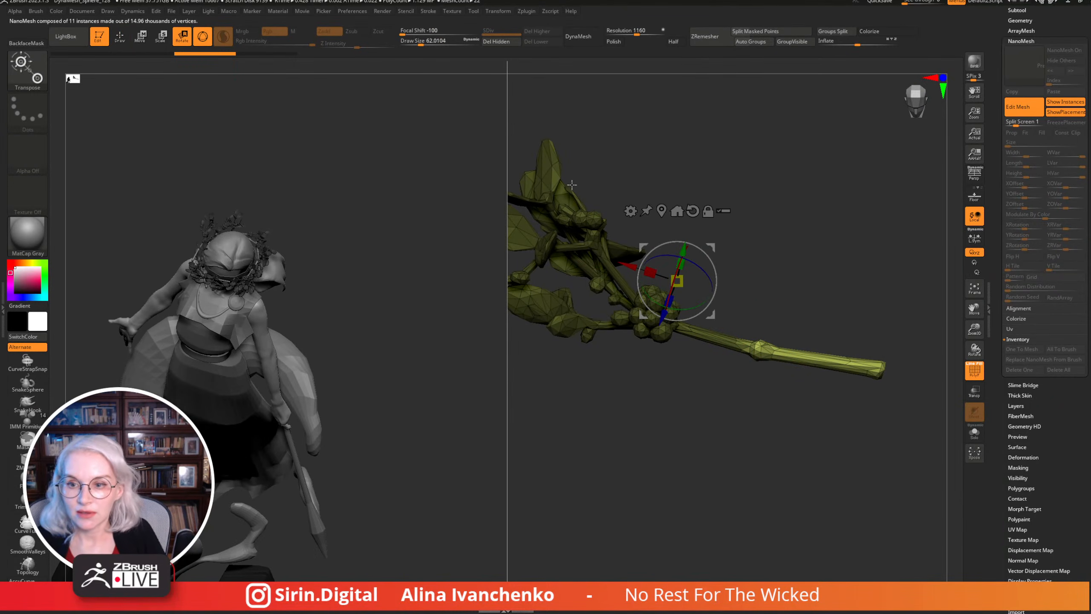
key("y")
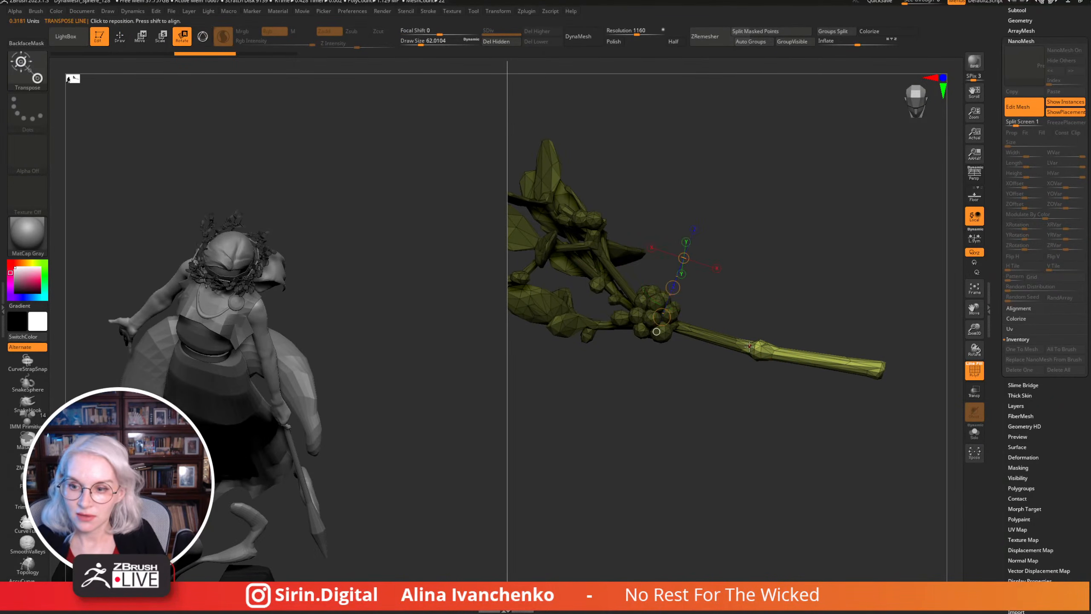
mouse_move(749, 346)
left_mouse_down()
mouse_move(876, 367)
mouse_move(886, 335)
left_mouse_up()
mouse_move(802, 426)
left_mouse_down()
mouse_move(812, 345)
mouse_move(777, 246)
mouse_move(714, 288)
mouse_move(377, 356)
mouse_move(377, 441)
mouse_move(439, 477)
mouse_move(417, 333)
left_mouse_up()
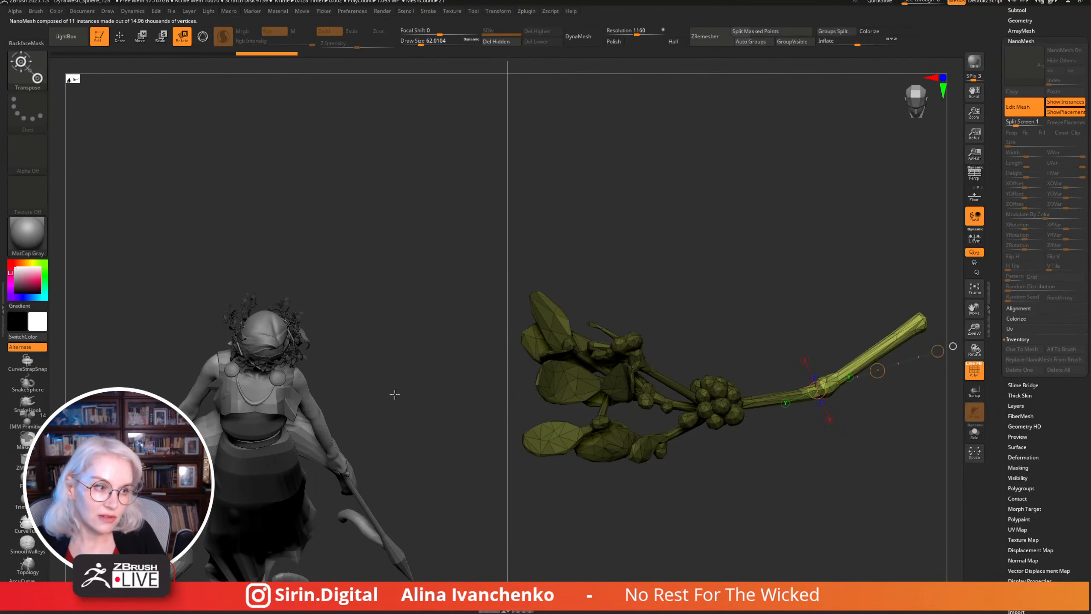
mouse_move(423, 394)
left_mouse_down()
mouse_move(429, 344)
mouse_move(443, 336)
mouse_move(468, 360)
mouse_move(465, 379)
mouse_move(431, 381)
left_mouse_up()
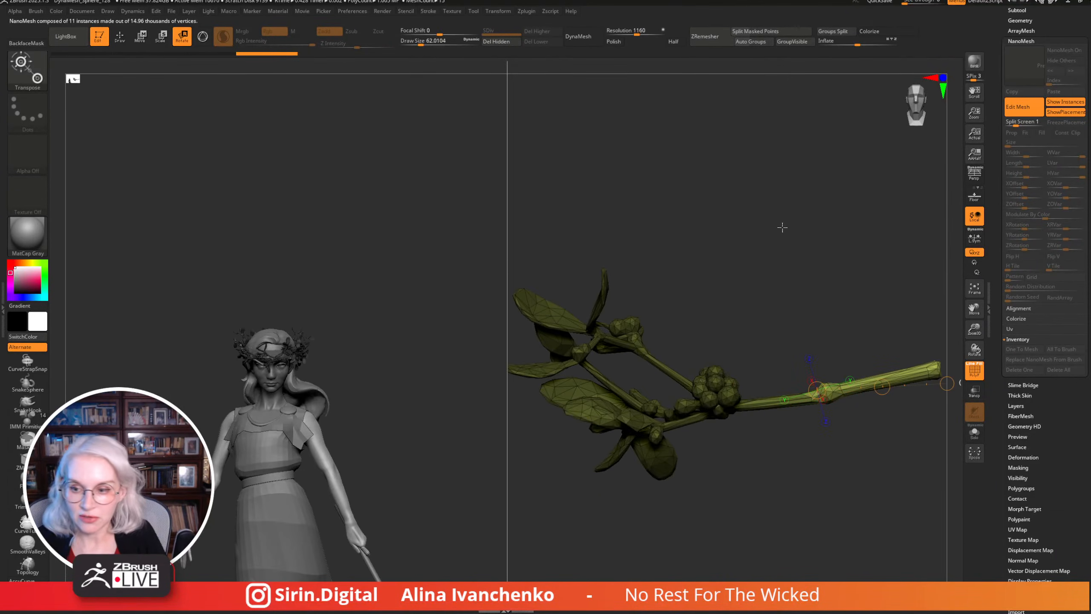
left_click_drag(782, 226, 786, 273)
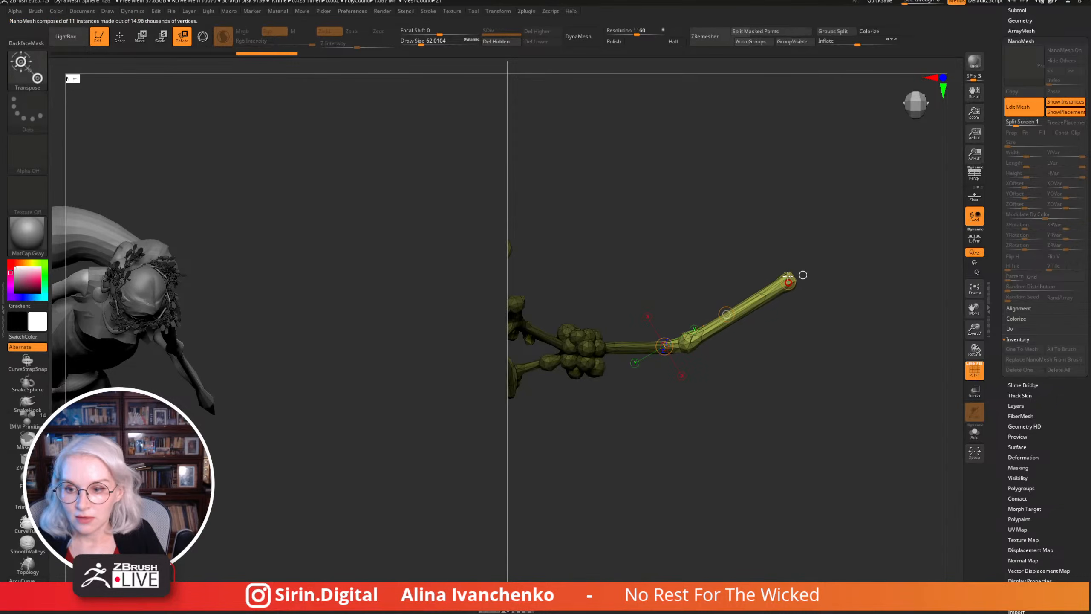
mouse_move(804, 275)
left_mouse_down()
mouse_move(804, 378)
mouse_move(792, 365)
mouse_move(781, 414)
mouse_move(716, 247)
left_mouse_up()
Clear the mask and refine the bent stem's shape using the Move brush at a draw size of about 97.
key("q")
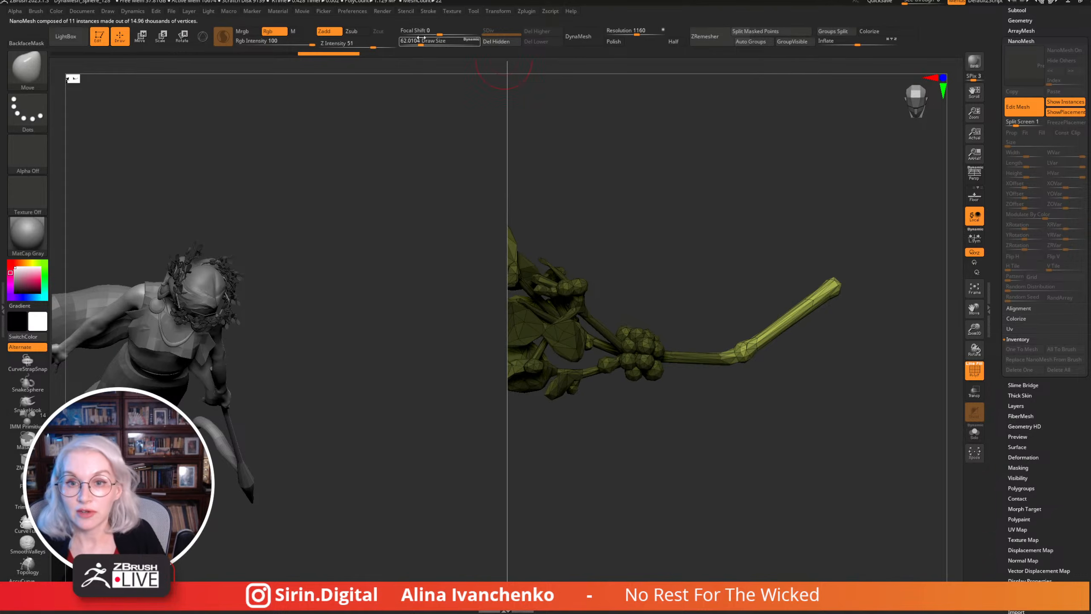
left_click_drag(425, 42, 425, 41)
mouse_move(750, 175)
left_mouse_down()
mouse_move(769, 387)
mouse_move(769, 349)
mouse_move(747, 428)
mouse_move(721, 351)
left_mouse_up()
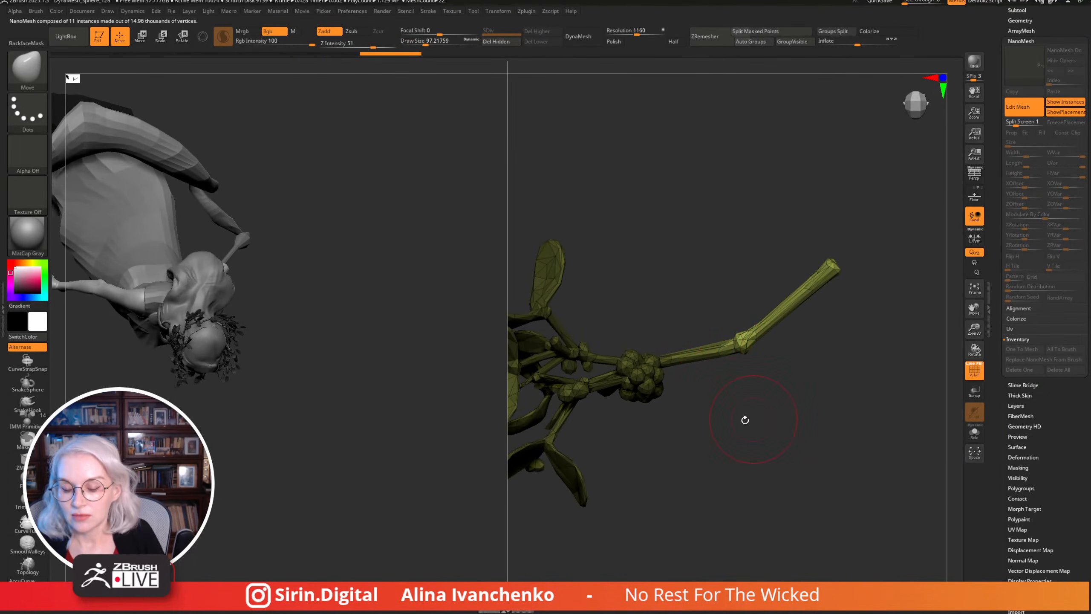
mouse_move(743, 418)
left_mouse_down()
mouse_move(752, 291)
mouse_move(784, 258)
mouse_move(768, 270)
left_mouse_up()
mouse_move(420, 360)
left_mouse_down()
mouse_move(755, 560)
mouse_move(408, 338)
mouse_move(390, 348)
mouse_move(430, 453)
mouse_move(407, 382)
mouse_move(415, 356)
mouse_move(450, 345)
mouse_move(426, 344)
mouse_move(524, 379)
left_mouse_up()
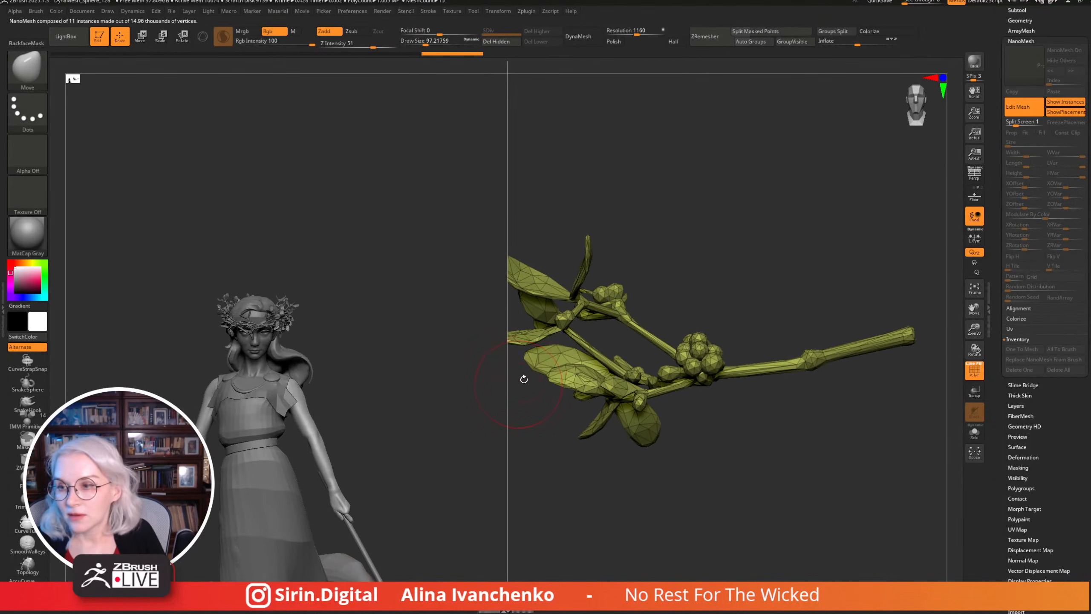
left_click_drag(798, 259, 736, 226)
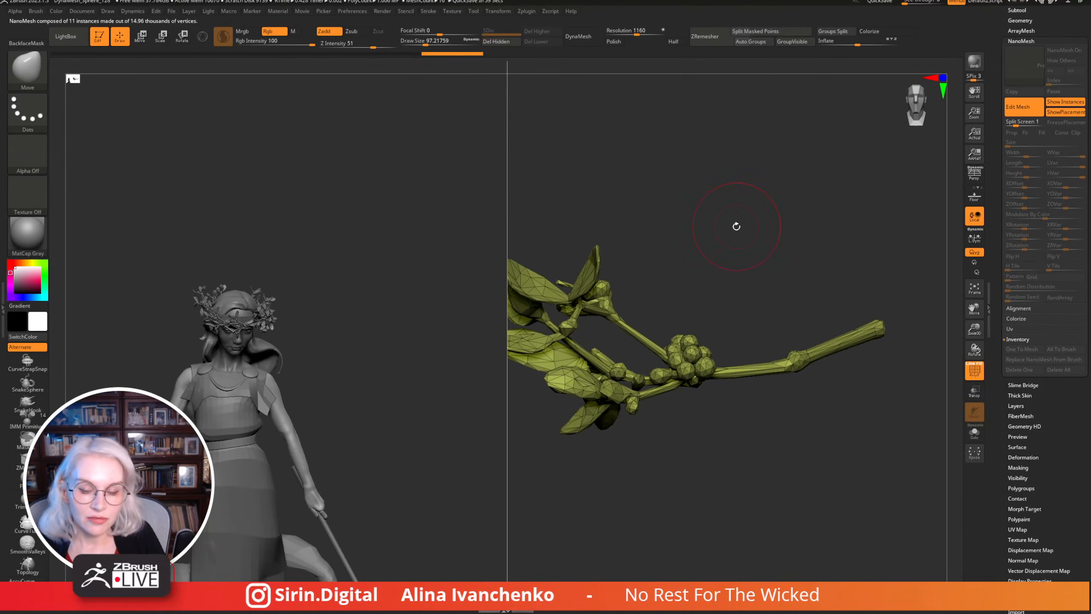
left_click_drag(697, 211, 679, 270)
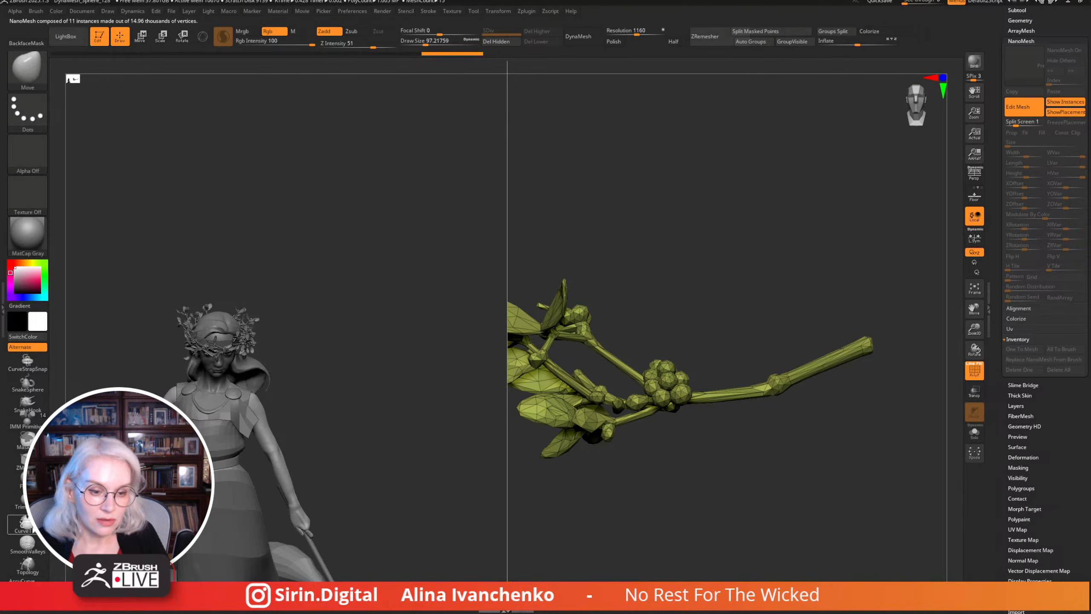
Draw a side twig with the CurveTube brush, running from the stem's node diagonally up toward the leaves.
left_click(26, 526)
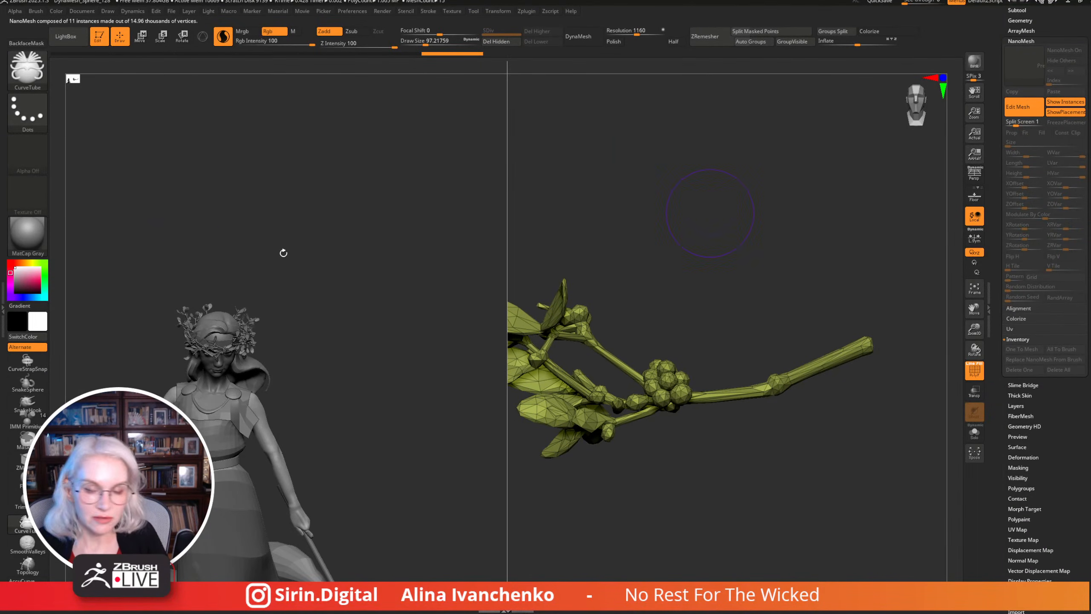
left_click_drag(701, 197, 758, 194)
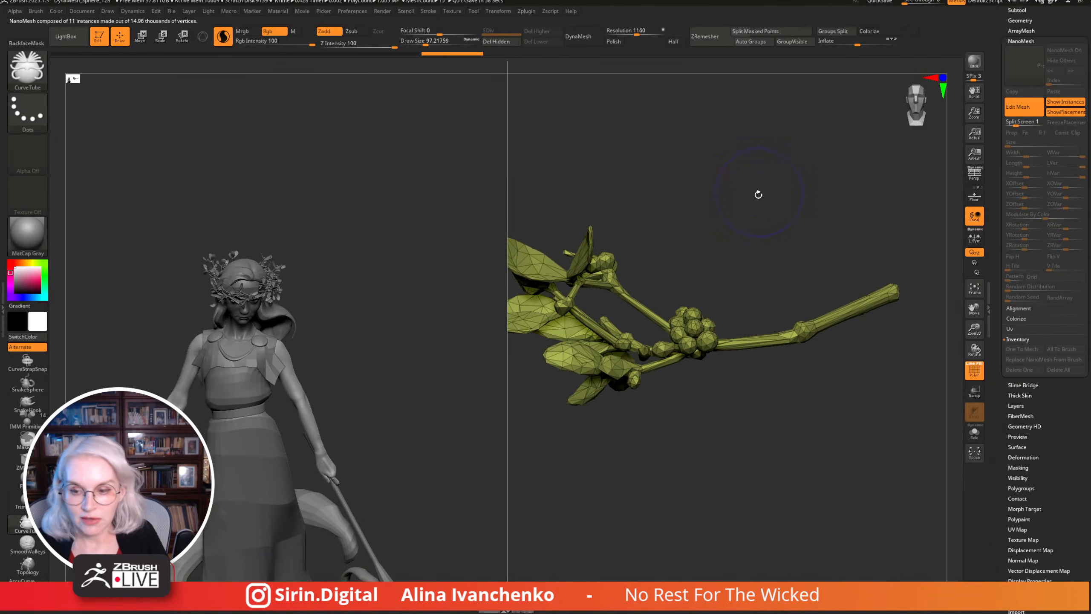
left_click_drag(779, 427, 762, 326)
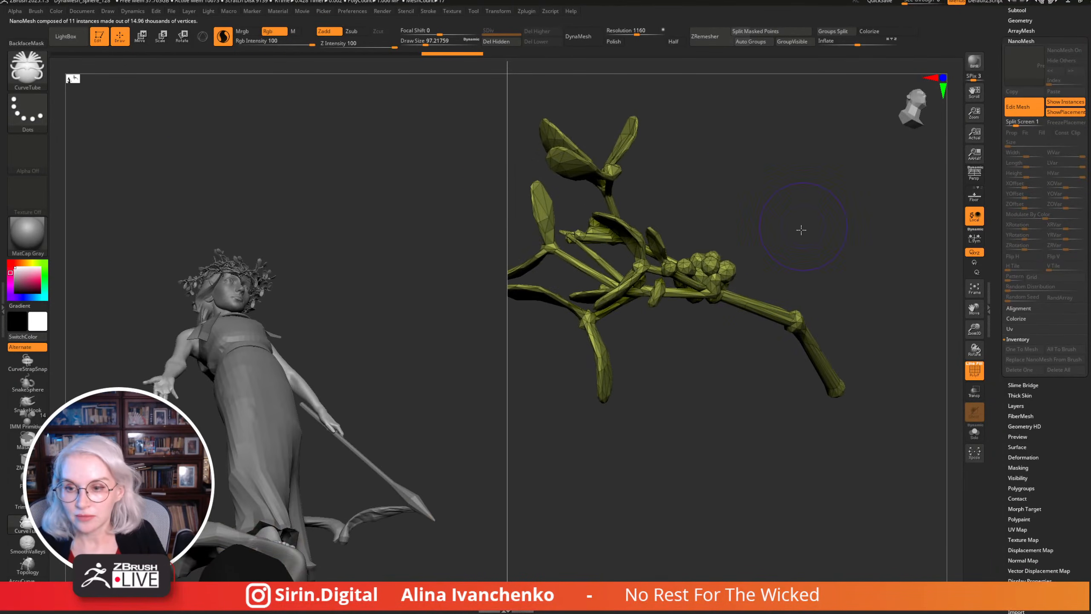
left_click_drag(801, 230, 775, 292)
left_click_drag(766, 344, 786, 320)
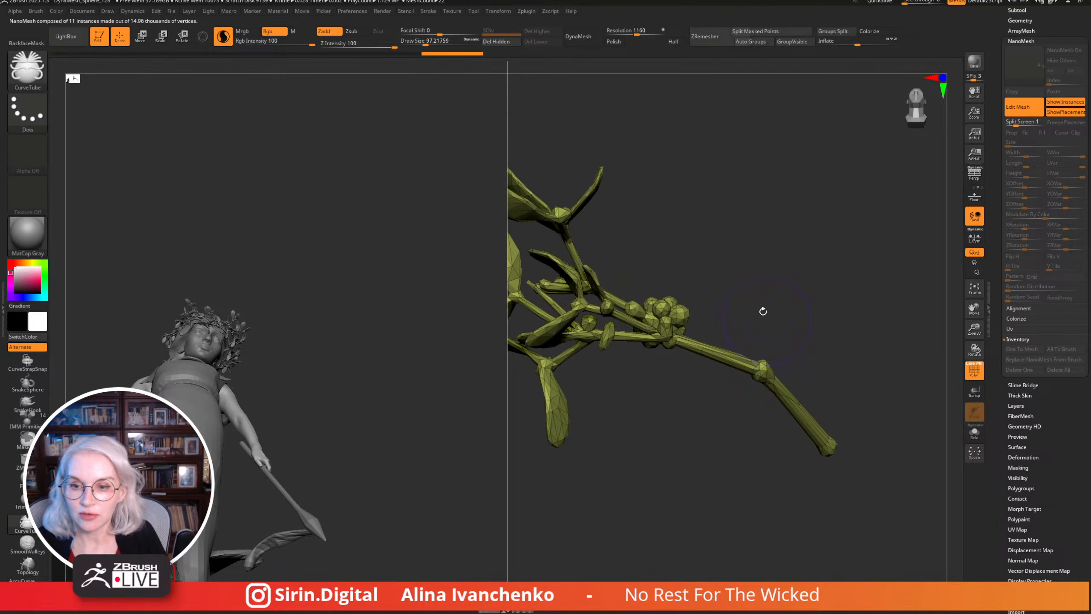
left_click_drag(749, 248, 536, 263)
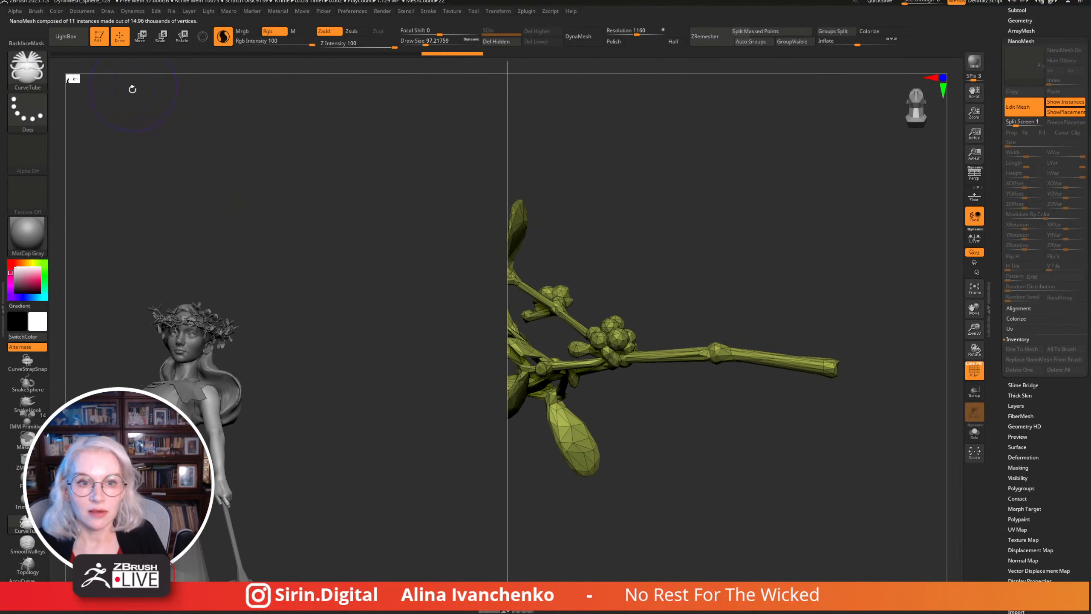
left_click(37, 12)
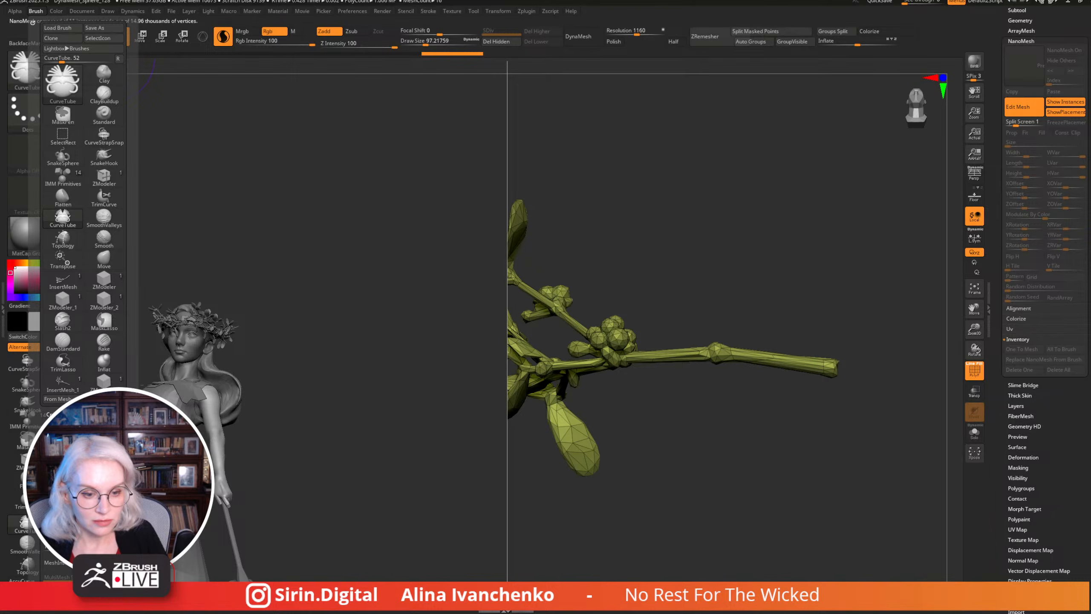
left_click_drag(811, 231, 740, 325)
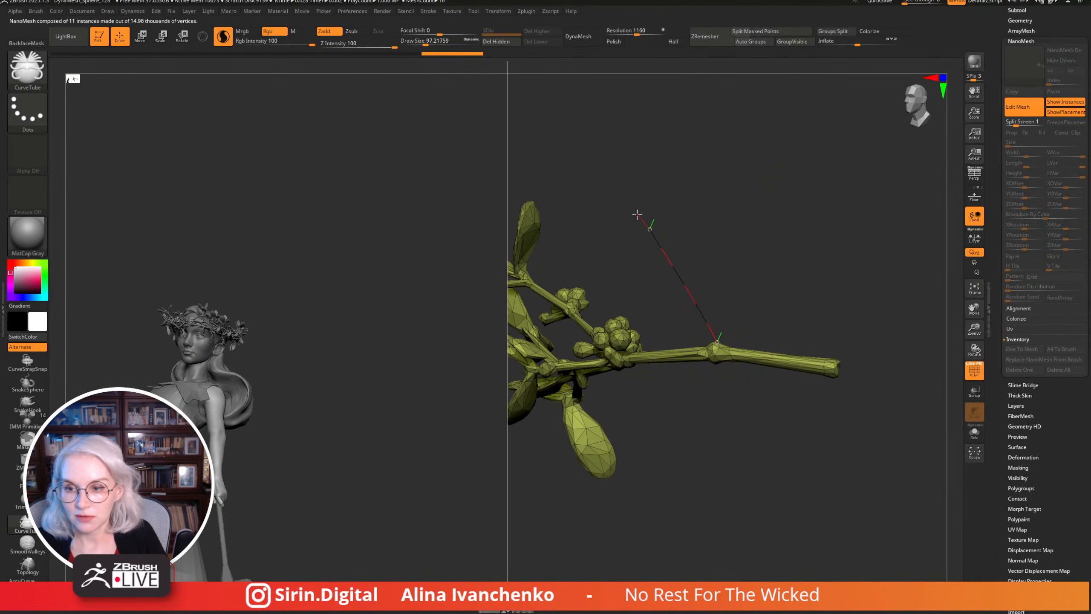
left_click_drag(637, 214, 638, 214)
Thin the new side twig by applying a draw size of about 18 to its curve.
left_click_drag(714, 202, 561, 117)
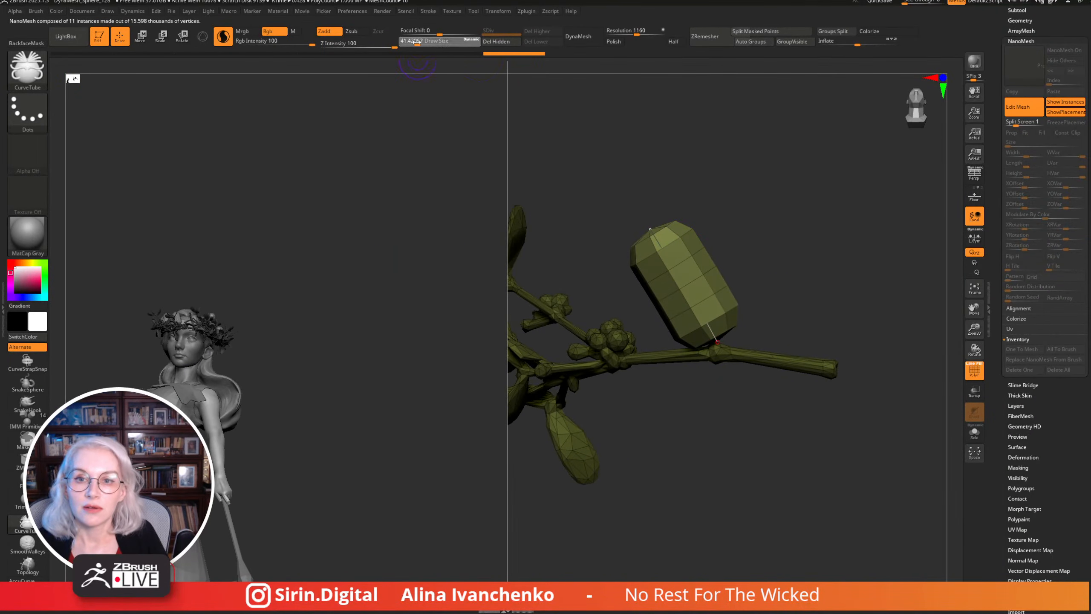
left_click(694, 312)
mouse_move(747, 266)
left_mouse_down()
mouse_move(762, 241)
mouse_move(318, 299)
mouse_move(291, 292)
mouse_move(353, 316)
mouse_move(348, 282)
mouse_move(159, 317)
left_mouse_up()
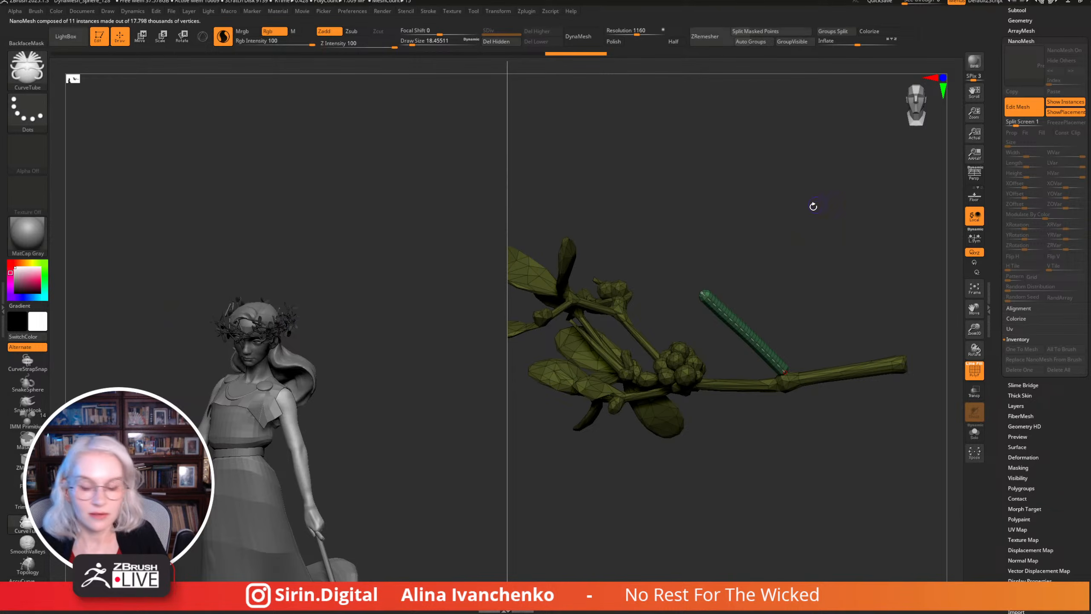
left_click_drag(813, 206, 774, 382)
left_click(769, 371, "alt")
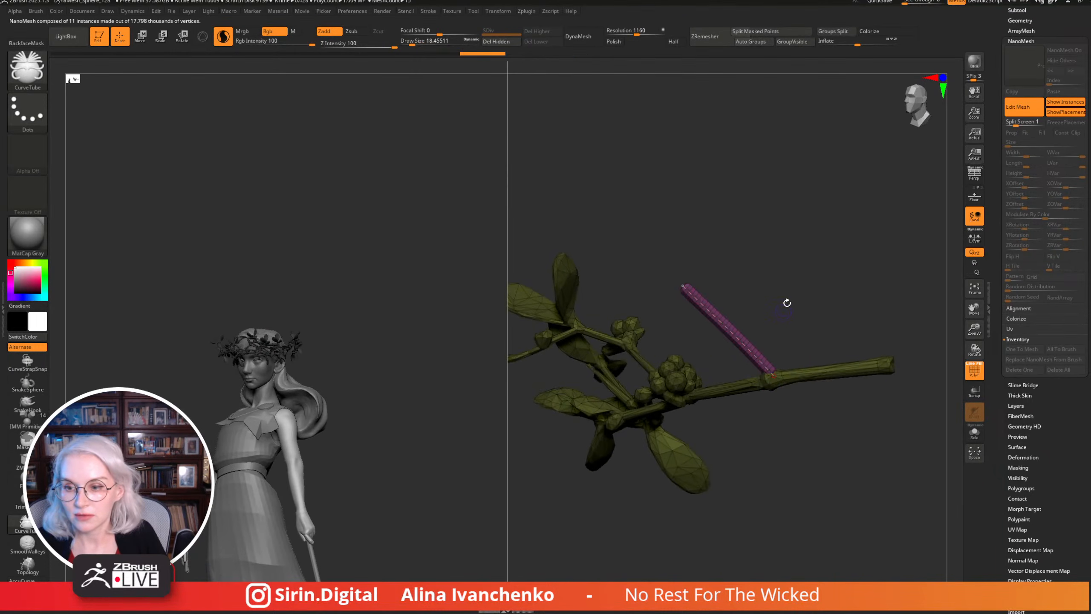
Thin the side twig further by applying a draw size of about 14 to its curve, and drop the curve.
left_click_drag(787, 302, 756, 272)
mouse_move(766, 265)
left_mouse_down()
mouse_move(753, 270)
mouse_move(610, 203)
left_mouse_up()
left_click_drag(412, 45, 409, 45)
left_click(676, 317)
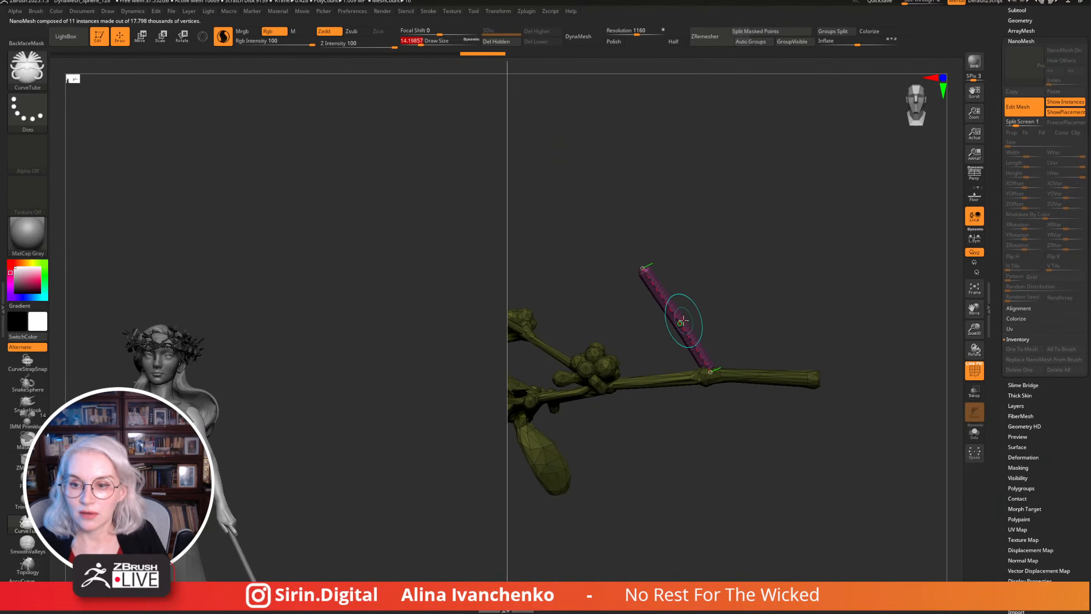
left_click_drag(725, 281, 769, 372)
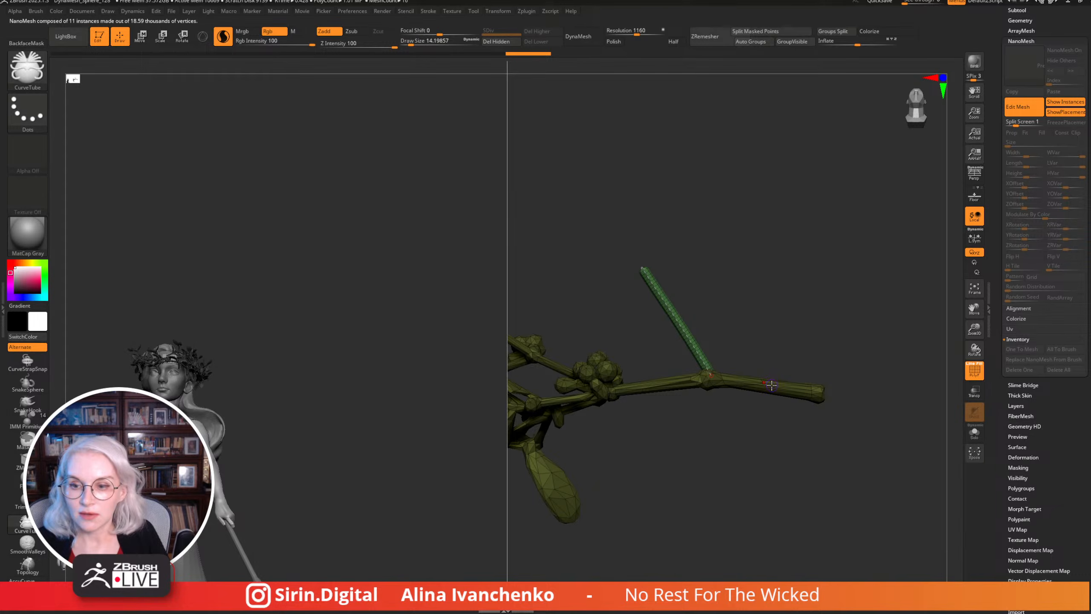
left_click_drag(769, 274, 743, 373)
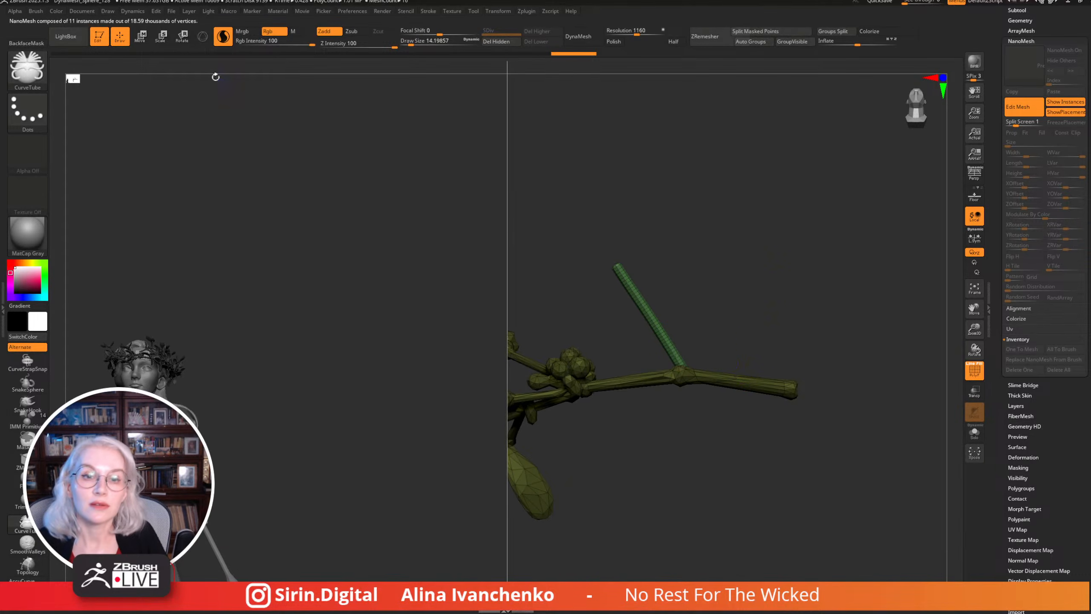
Shorten the side twig toward its base at the stem's node using a transpose line along its length.
left_click(165, 36)
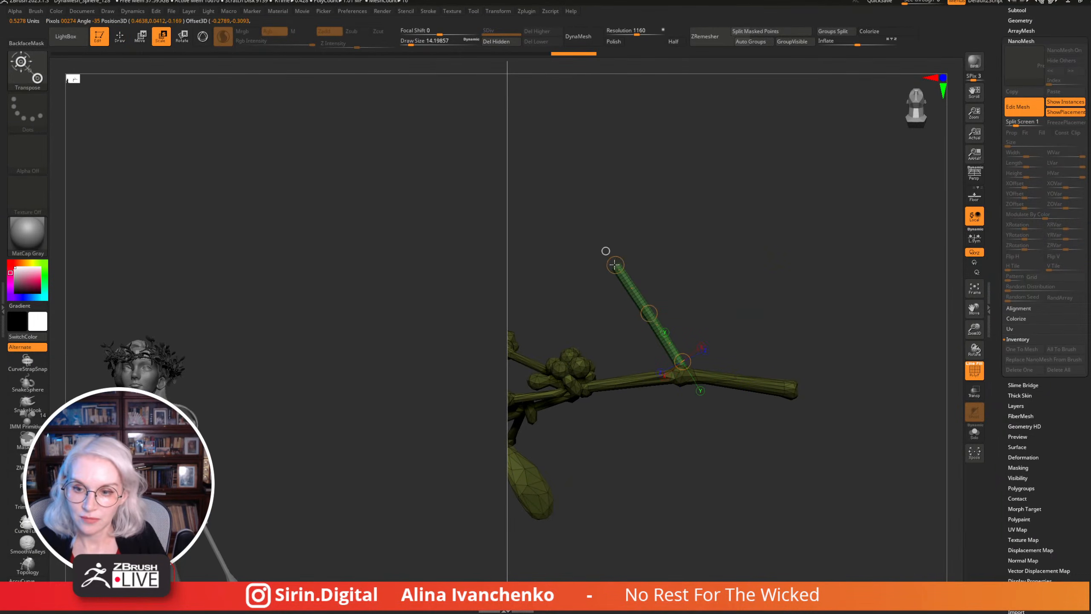
key("w")
left_click_drag(672, 261, 644, 284)
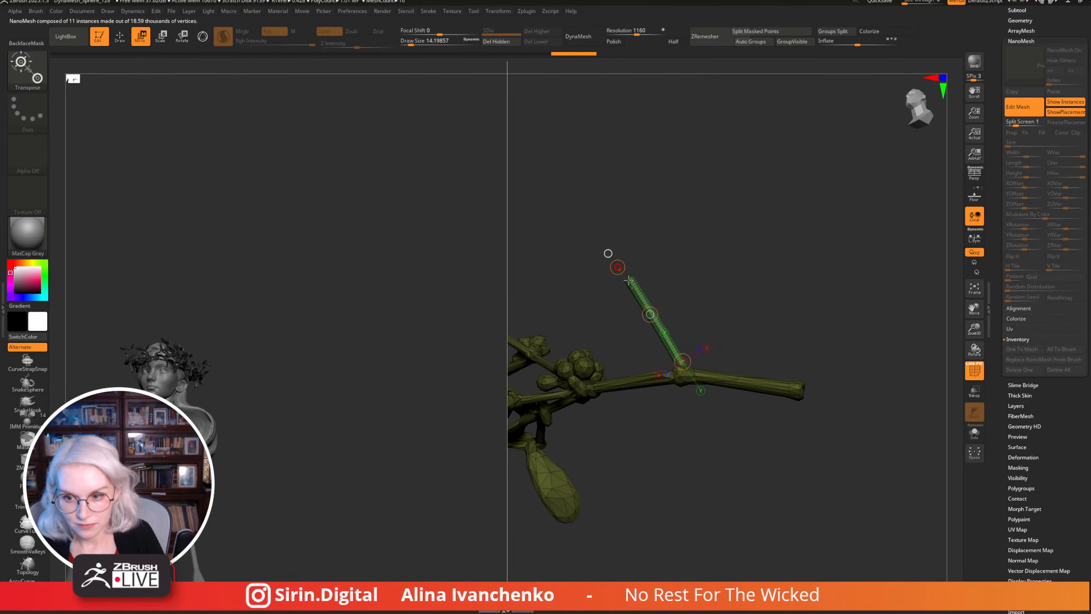
left_click_drag(669, 234, 681, 251)
key("q")
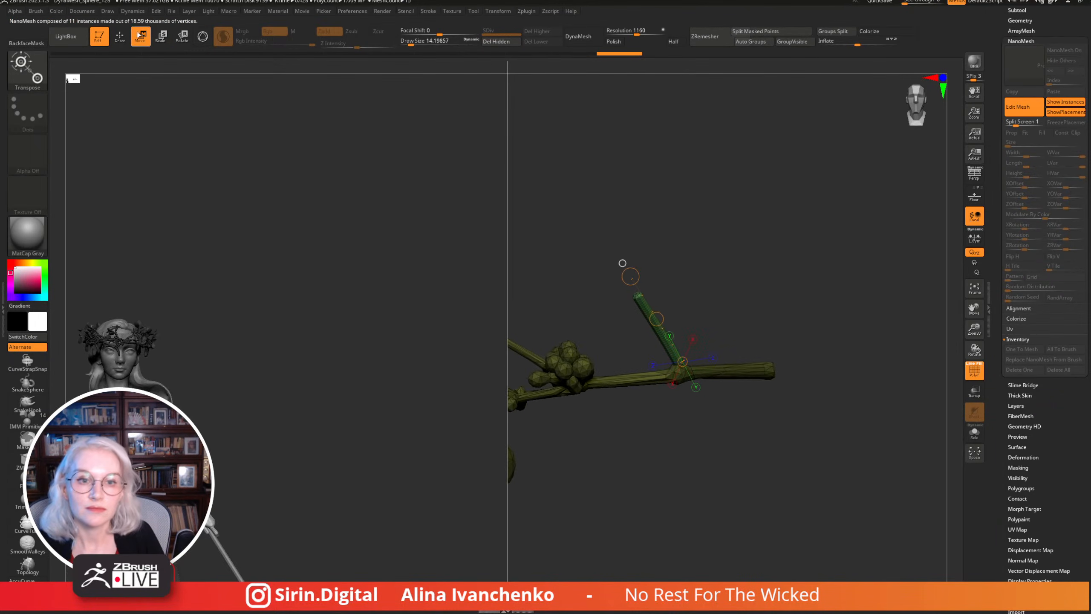
Set the draw size to about 68 and try smoothing the shortened side twig.
mouse_move(729, 278)
left_mouse_down()
mouse_move(722, 284)
mouse_move(730, 288)
mouse_move(633, 150)
left_mouse_up()
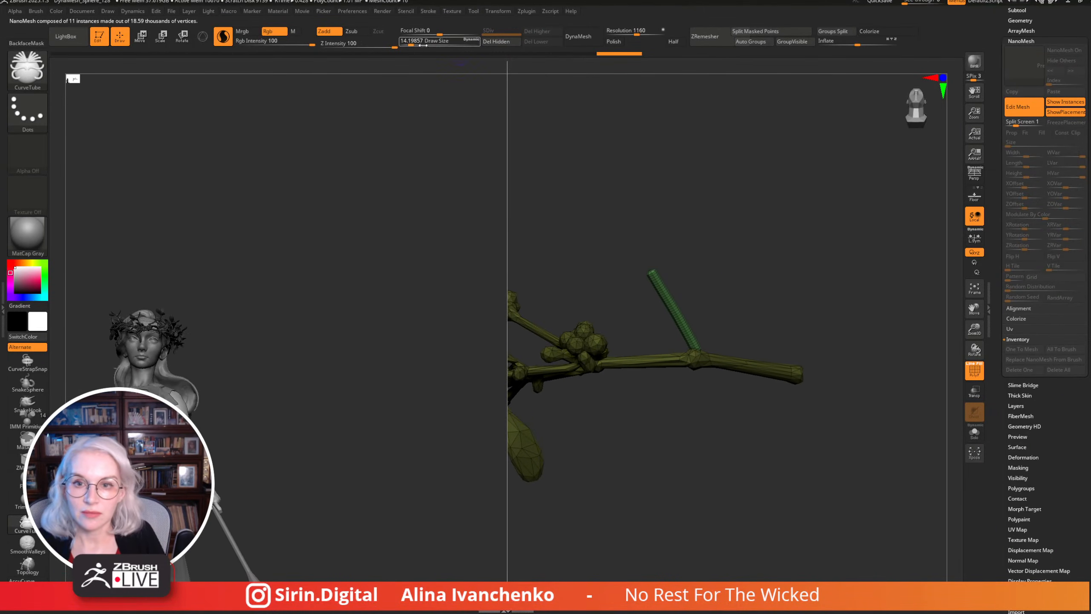
left_click_drag(410, 42, 422, 42)
left_click_drag(771, 297, 662, 310)
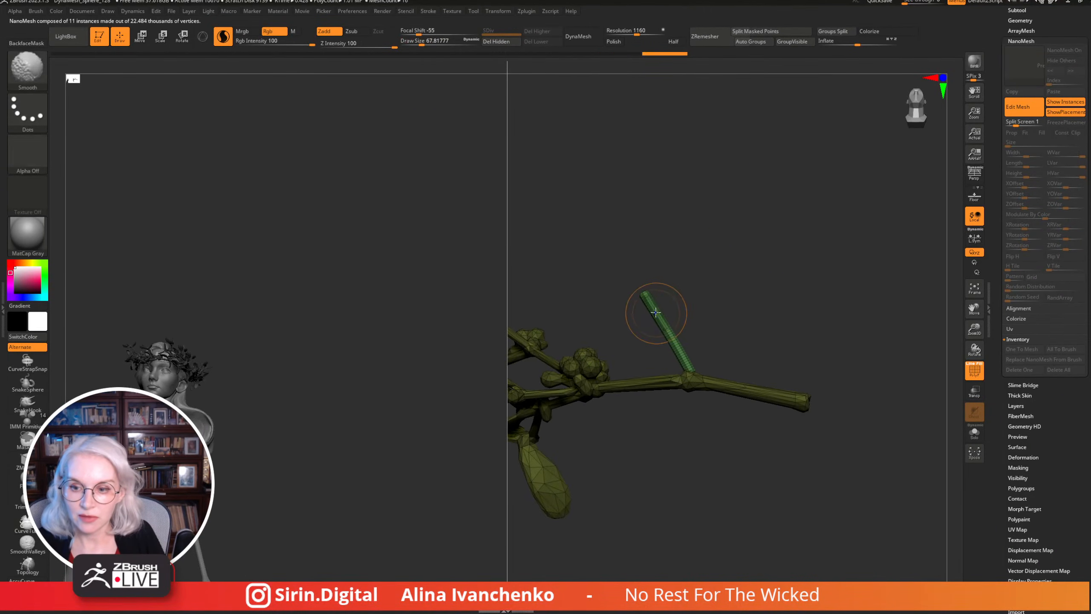
left_click_drag(762, 244, 674, 261, "shift")
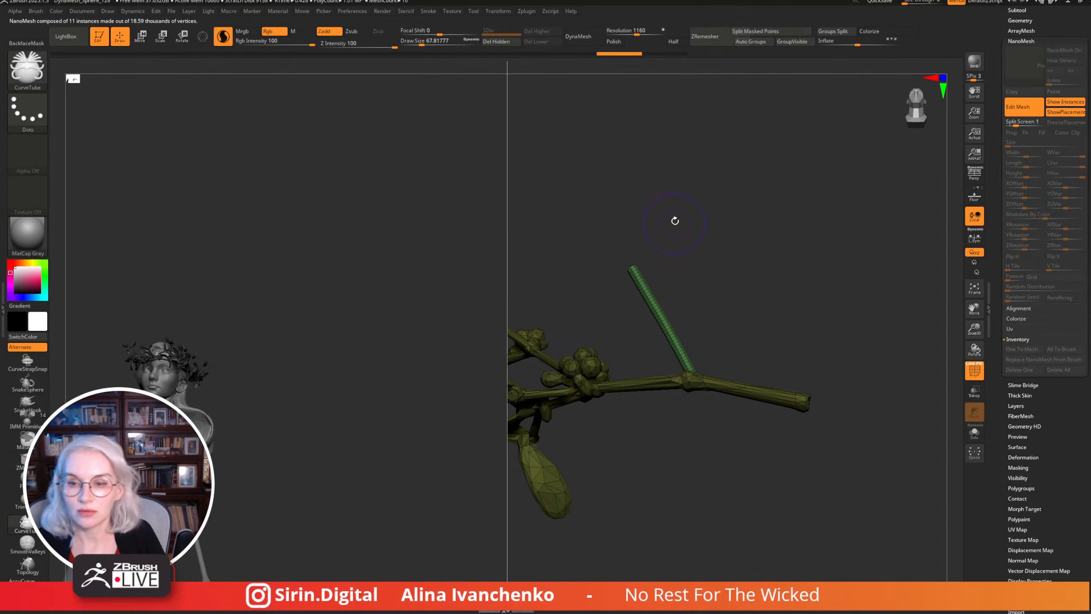
key("ctrl+z")
Smooth the side twig along its length to slim its middle section.
left_click_drag(686, 223, 650, 241)
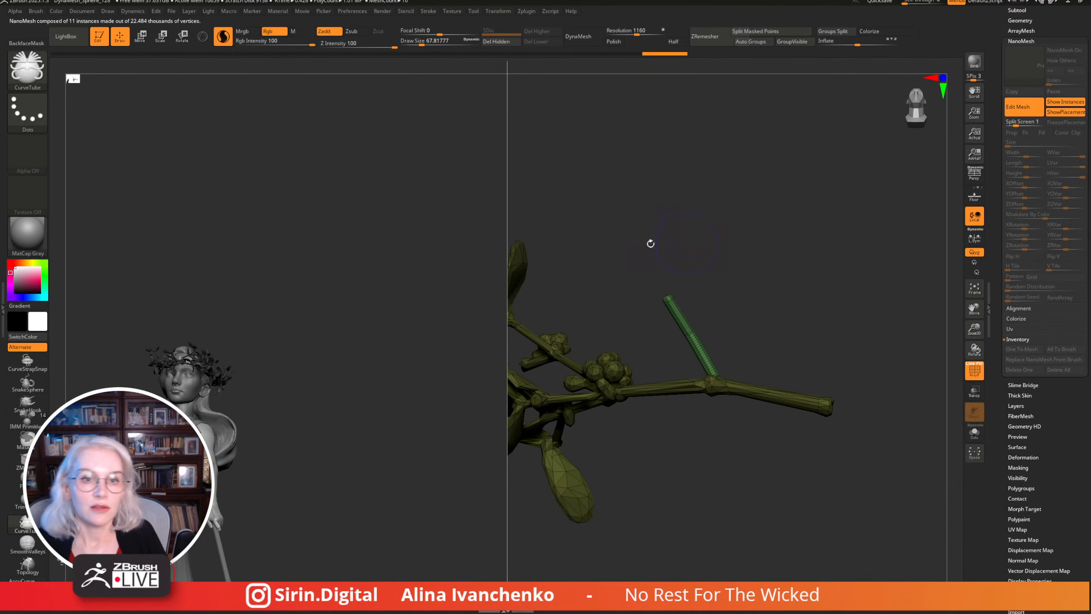
left_click_drag(782, 220, 796, 265)
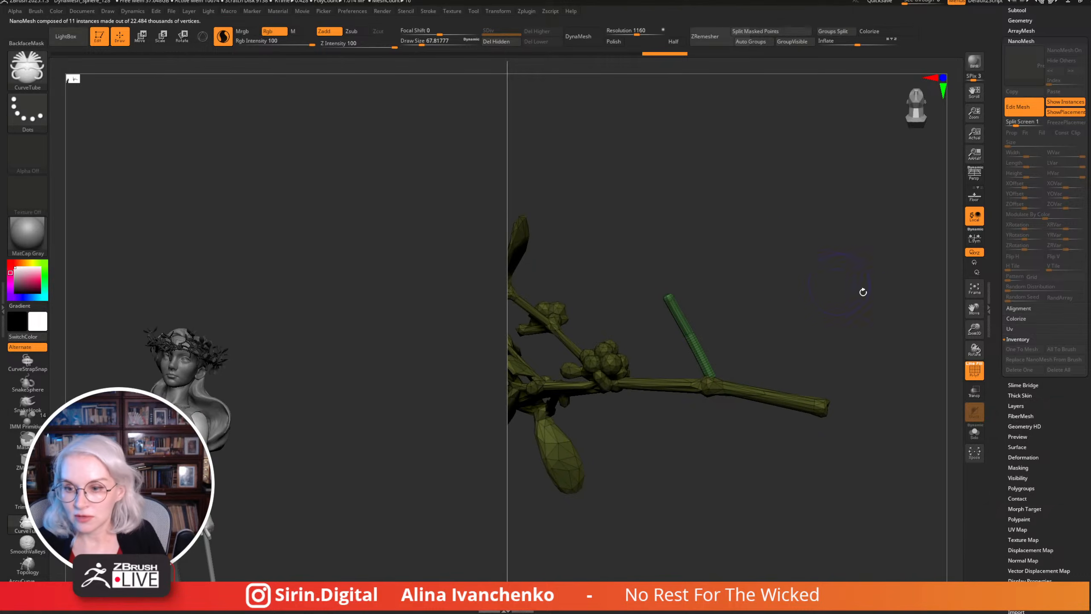
left_click_drag(968, 335, 967, 310)
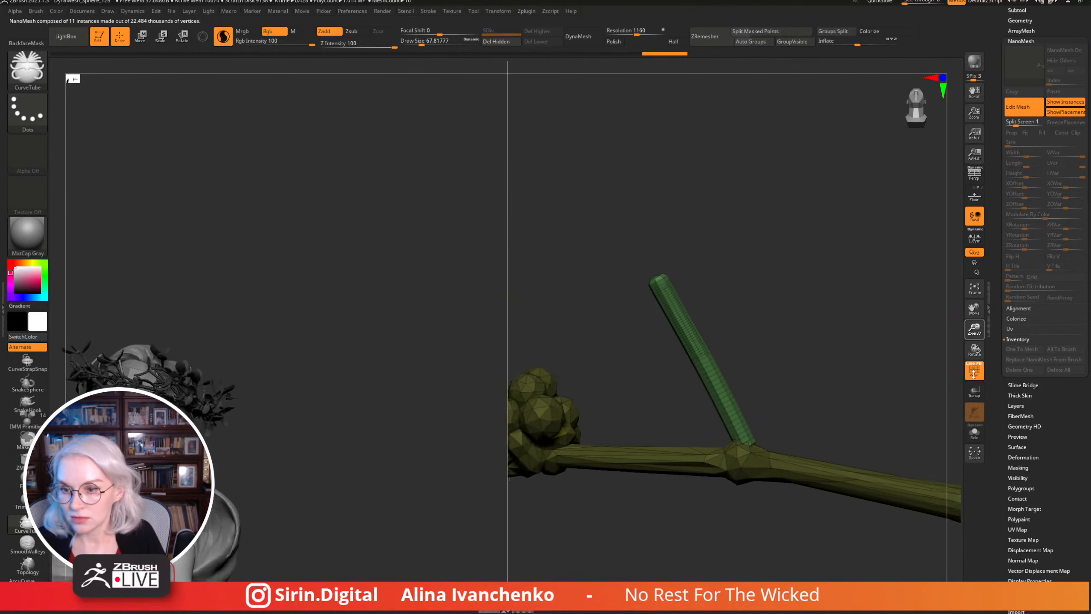
left_click(767, 274, "shift")
mouse_move(766, 273)
left_mouse_down()
mouse_move(755, 317)
mouse_move(735, 221)
mouse_move(726, 255)
mouse_move(719, 234)
mouse_move(718, 265)
left_mouse_up()
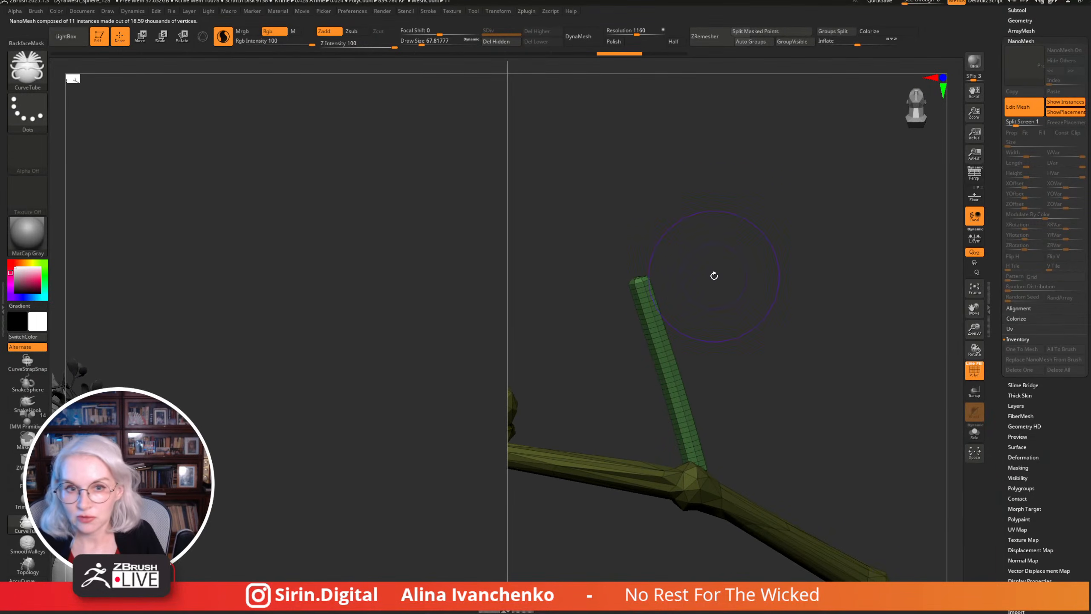
key("shift")
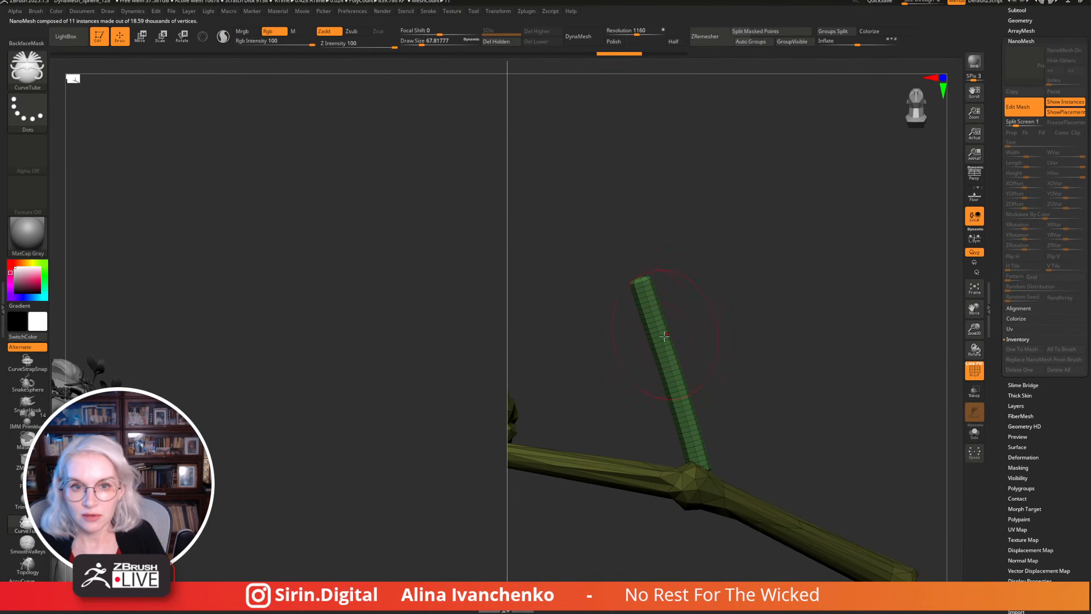
key("shift")
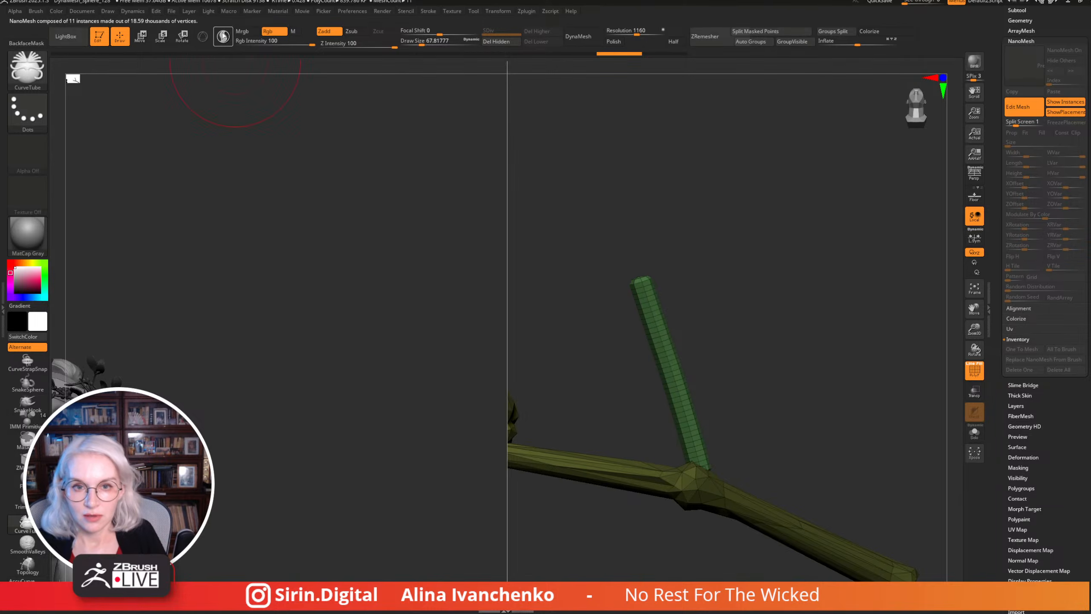
key("shift")
left_click_drag(643, 286, 667, 375, "shift")
Switch to the Move brush at a draw size of about 22 for shaping the side twig.
key("b")
key("m")
key("v")
left_click_drag(702, 280, 650, 305)
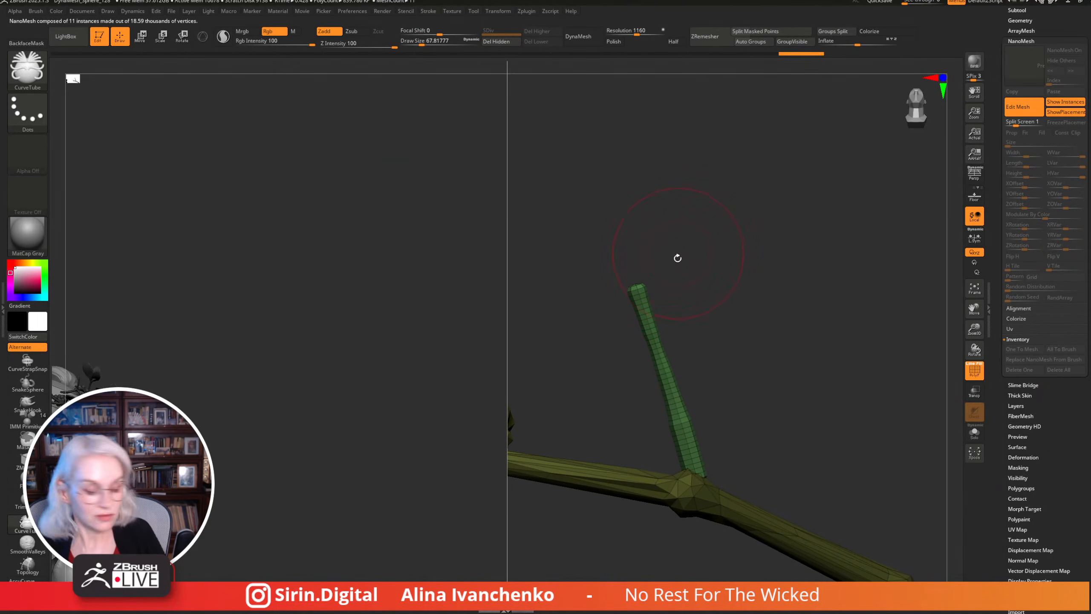
left_click_drag(421, 42, 413, 43)
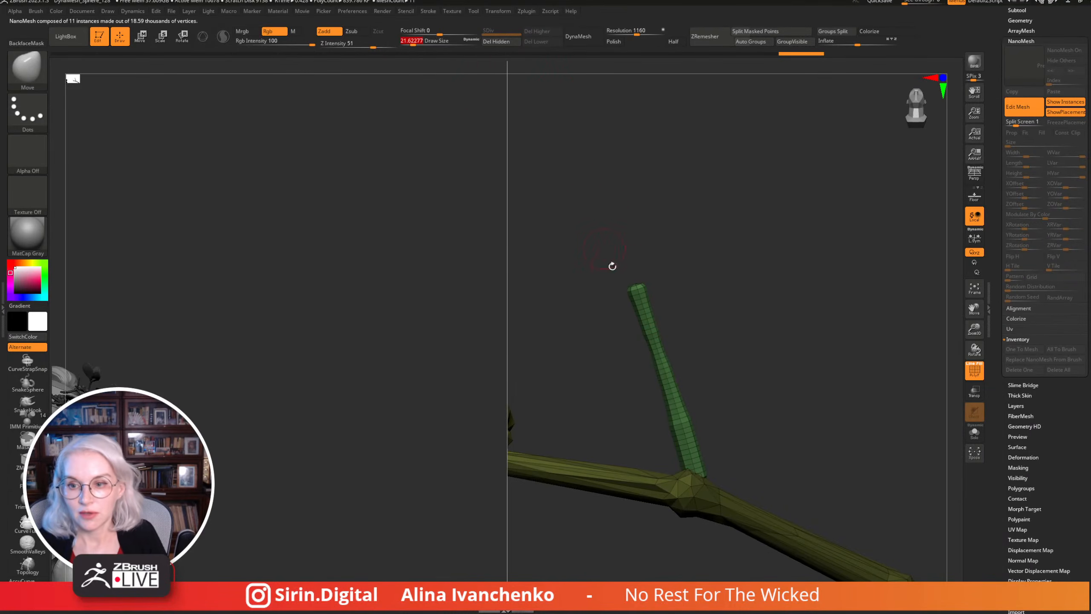
mouse_move(662, 254)
left_mouse_down()
mouse_move(637, 280)
mouse_move(763, 196)
left_mouse_up()
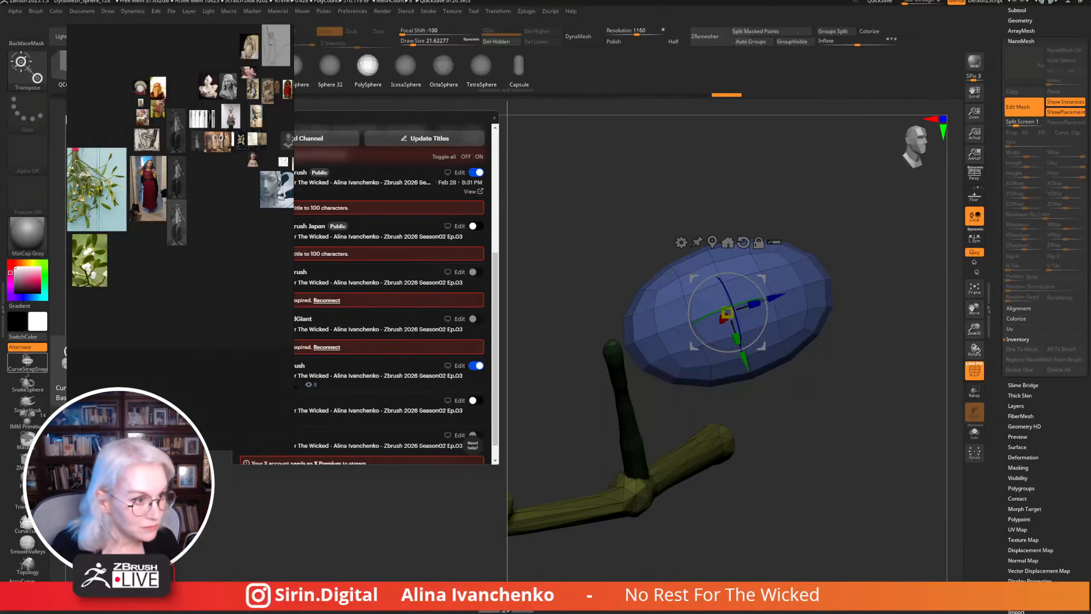
Return to ZBrush from the stream and reference windows and examine the mistletoe wreath around the head from several angles.
left_click(395, 110)
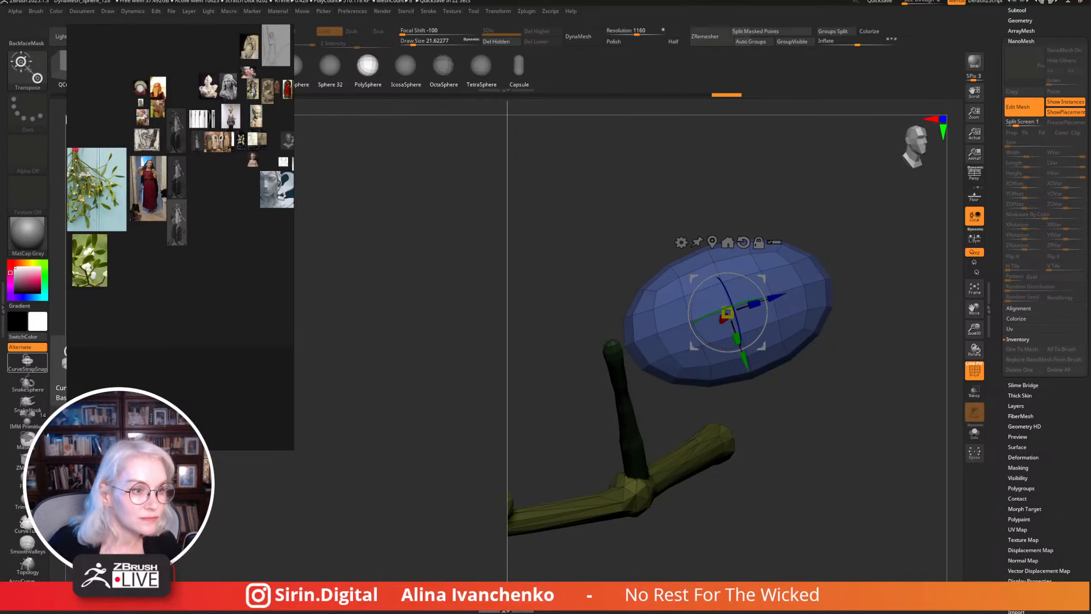
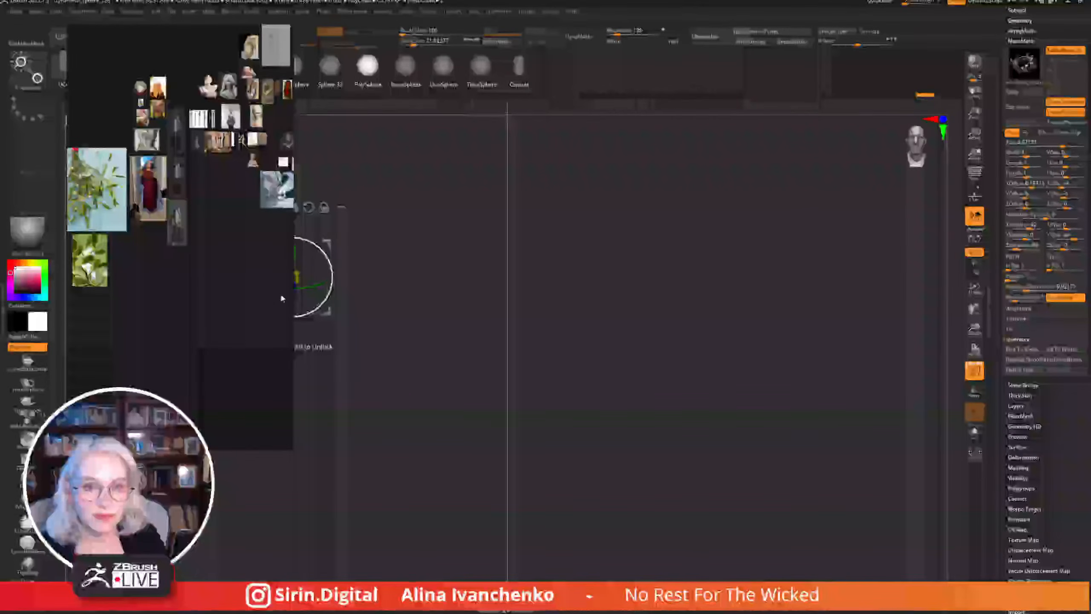
key("alt+Tab")
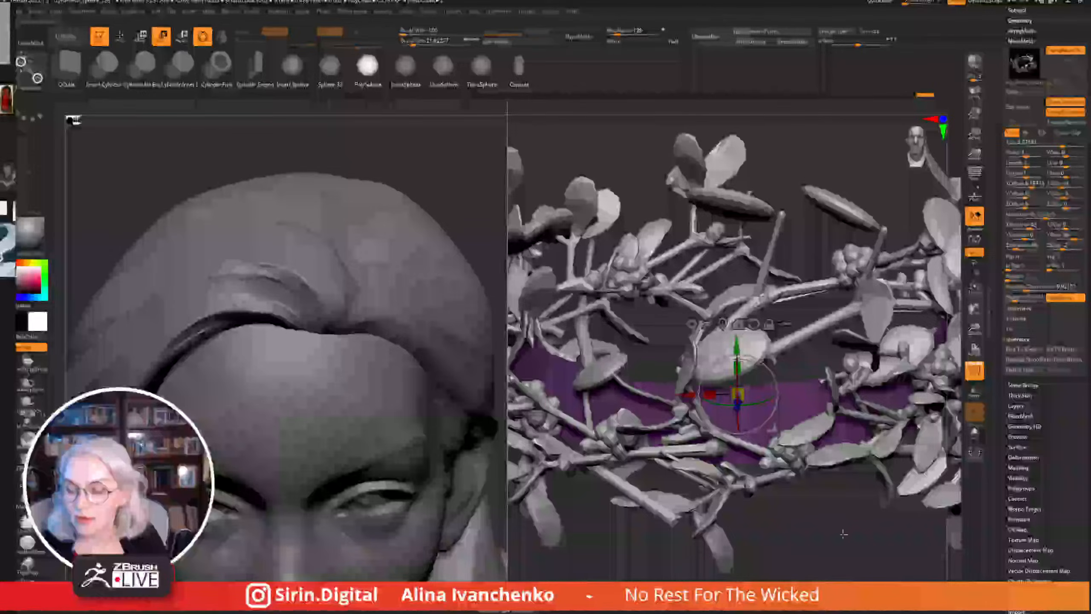
mouse_move(840, 535)
left_mouse_down()
mouse_move(804, 540)
mouse_move(874, 554)
mouse_move(863, 537)
mouse_move(887, 516)
left_mouse_up()
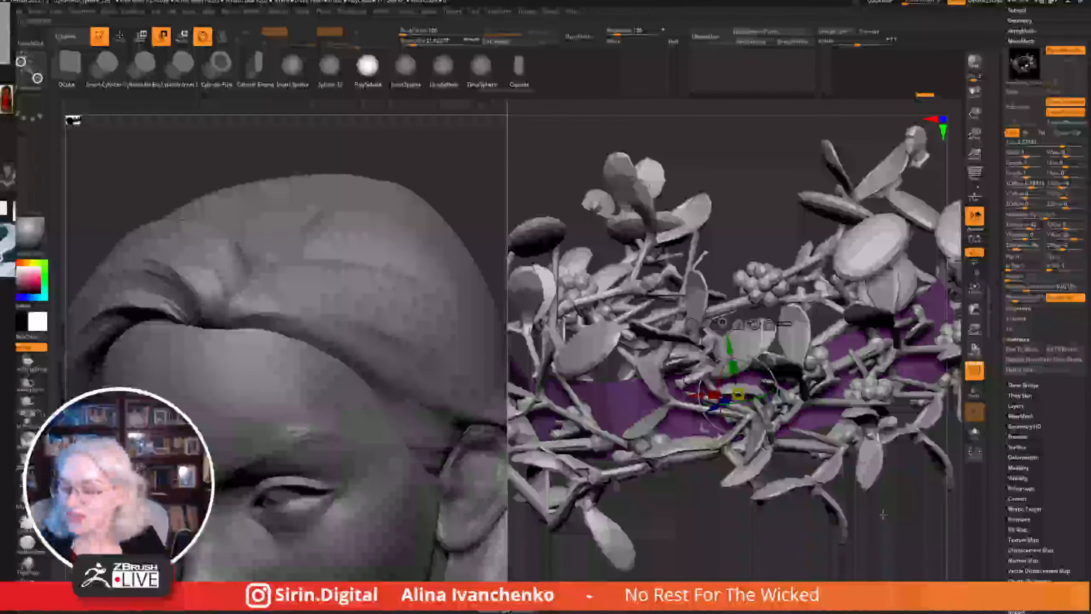
left_click_drag(901, 532, 943, 529)
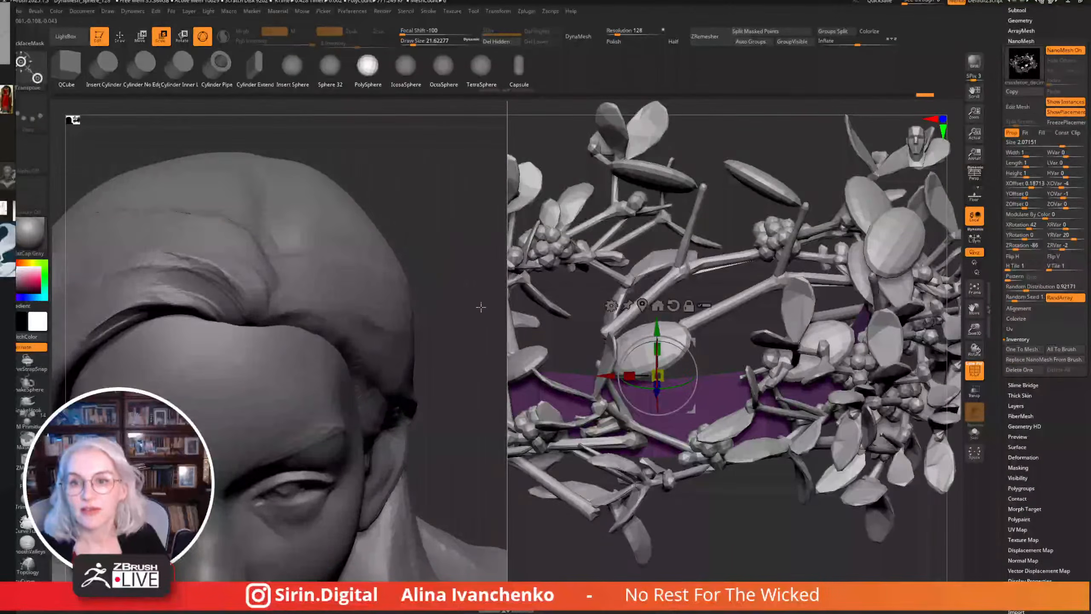
left_click_drag(480, 306, 480, 318)
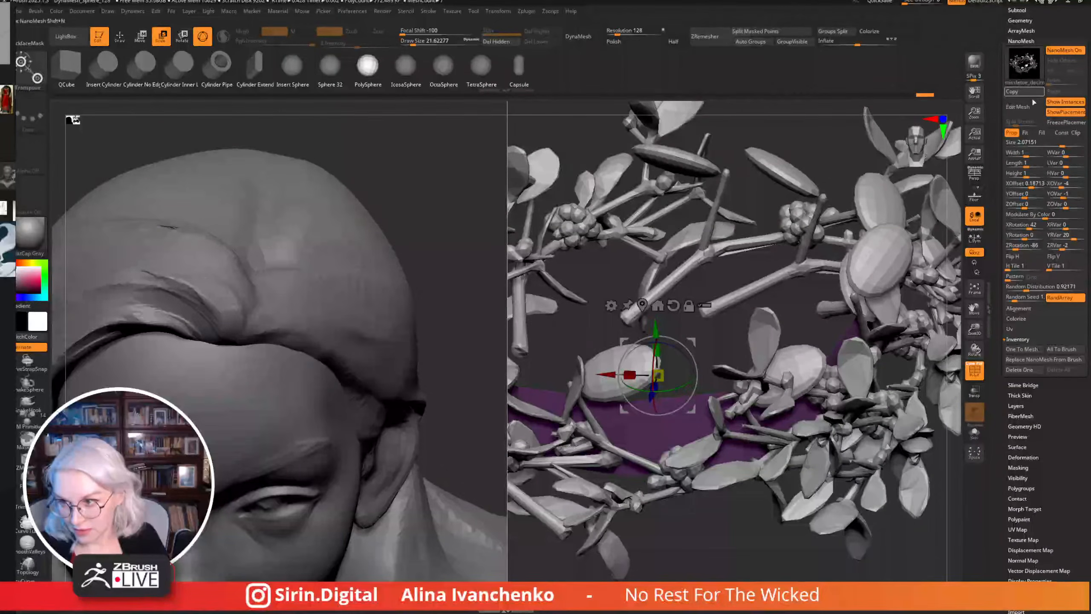
Reopen the NanoMesh source branch for editing and return to the Move brush beside the flattened sphere leaf.
left_click(1017, 106)
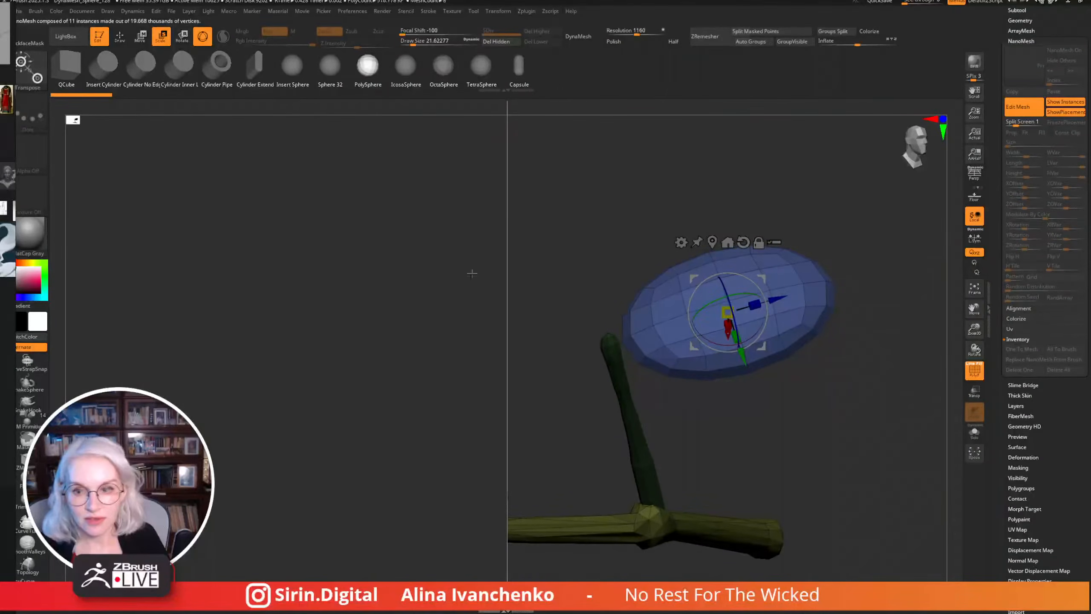
left_click_drag(835, 334, 816, 341)
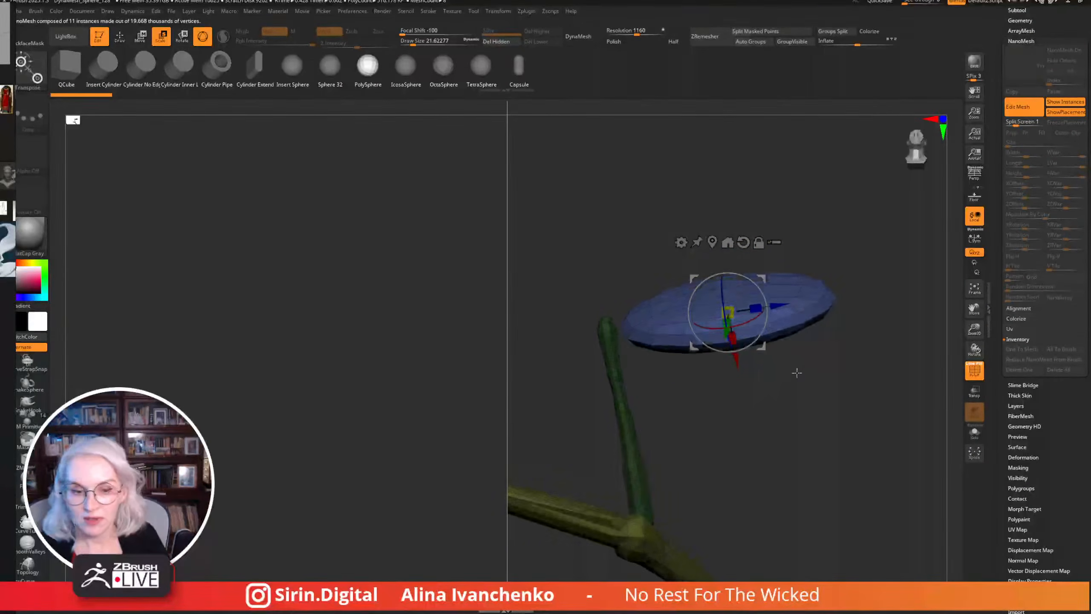
left_click_drag(275, 372, 382, 280)
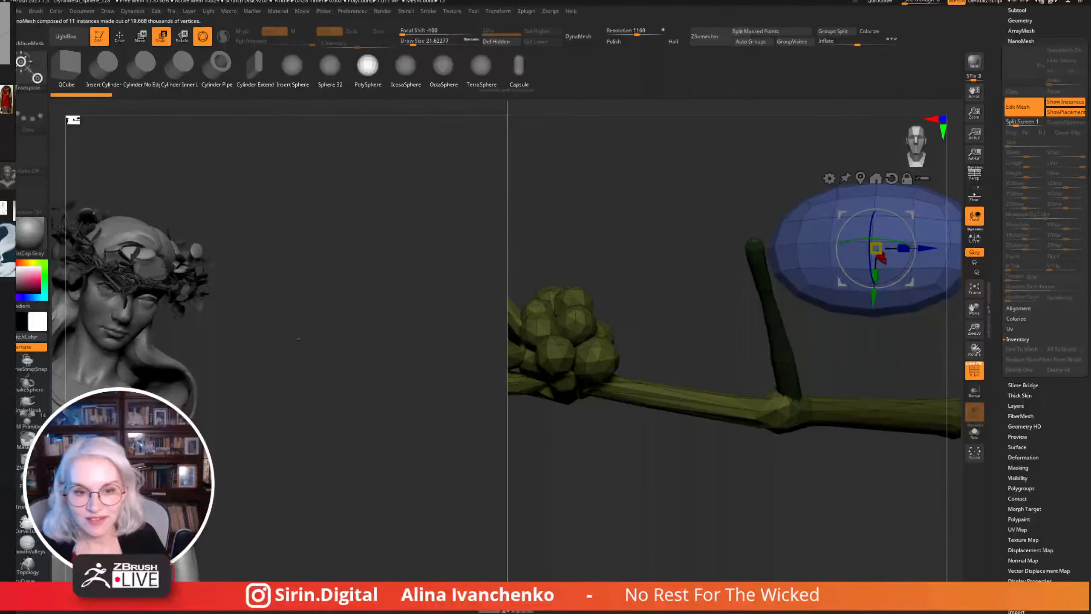
left_click_drag(891, 361, 861, 340)
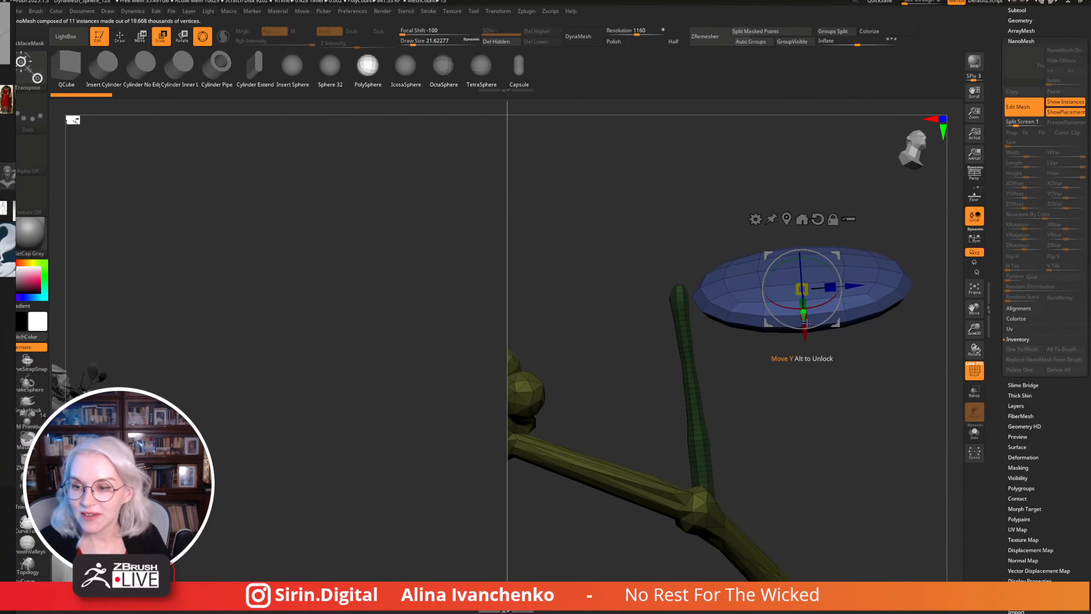
key("q")
left_click_drag(806, 372, 788, 312)
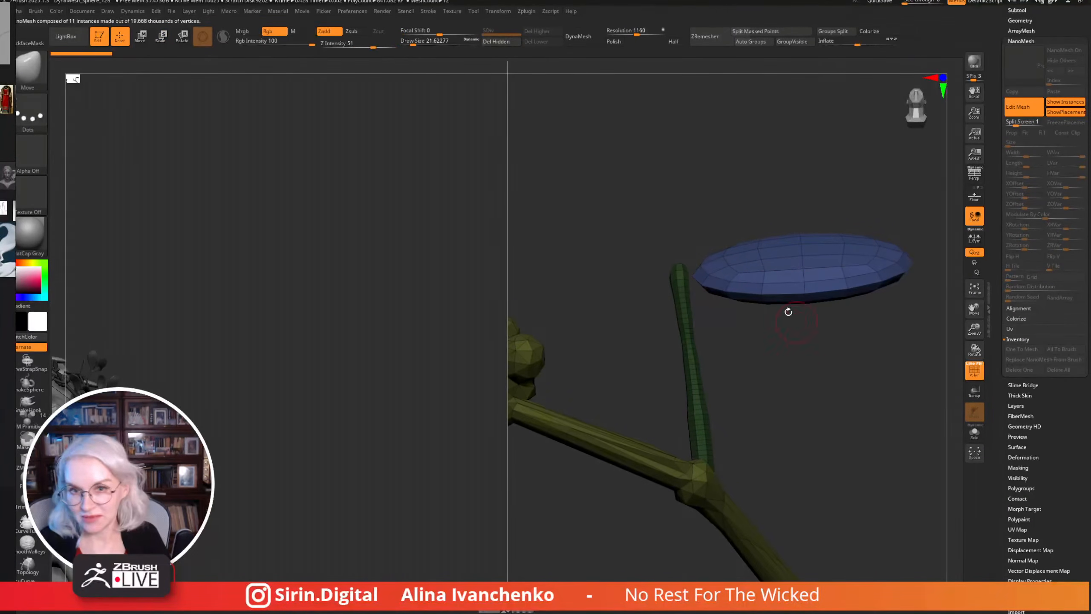
Position the new leaf against the side twig's tip and bend it with the Move brush at a draw size of about 116.
key("w")
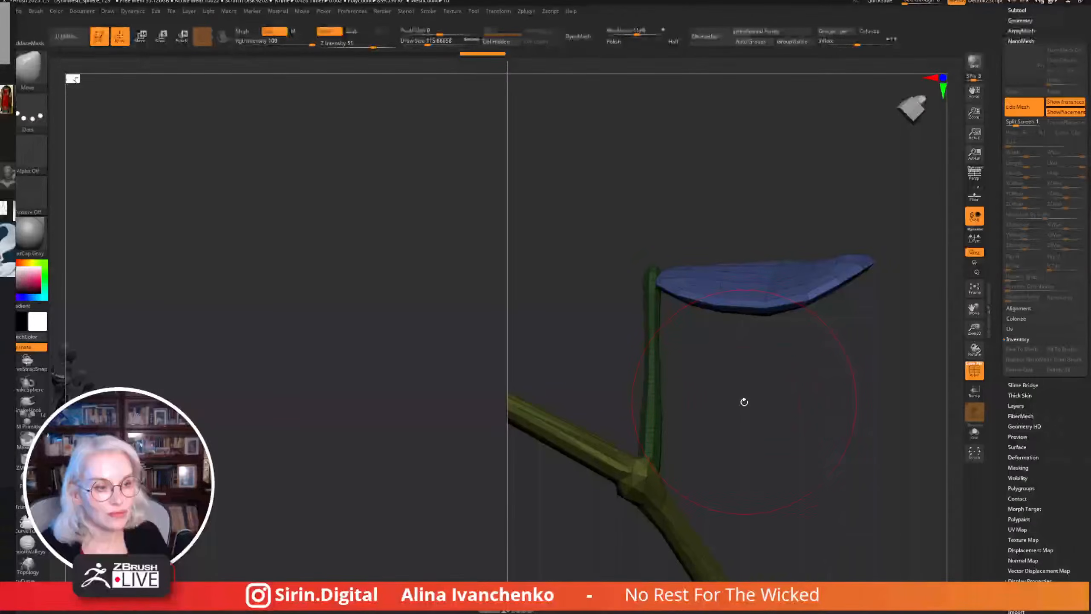
left_click_drag(742, 405, 721, 392)
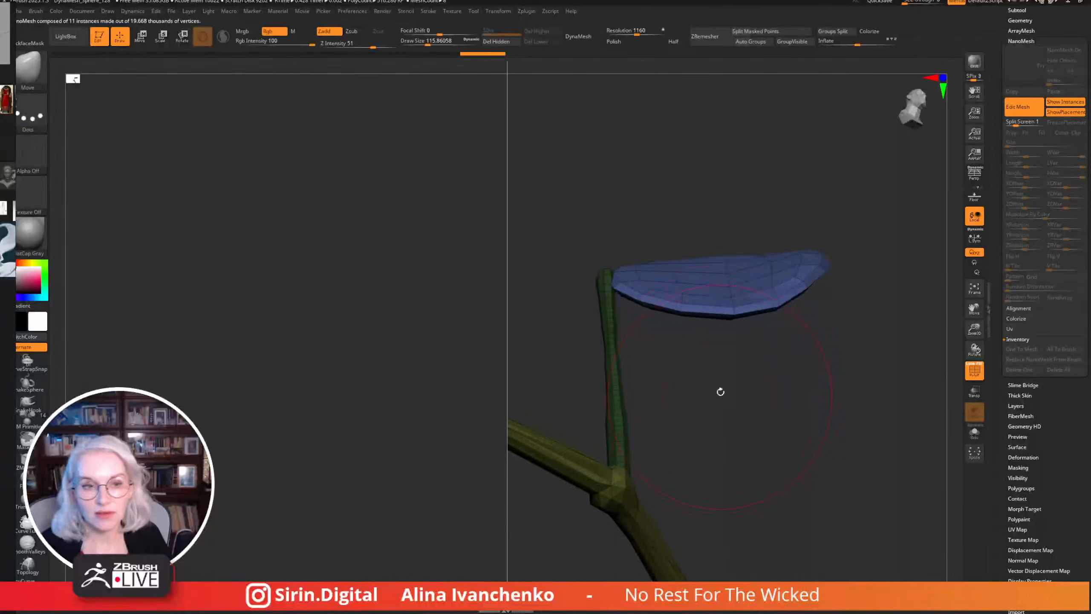
left_click(140, 36)
mouse_move(837, 303)
left_mouse_down()
mouse_move(855, 296)
mouse_move(799, 357)
mouse_move(809, 275)
mouse_move(799, 348)
mouse_move(715, 329)
mouse_move(770, 363)
mouse_move(774, 382)
mouse_move(717, 335)
mouse_move(762, 365)
mouse_move(756, 344)
mouse_move(786, 305)
left_mouse_up()
key("q")
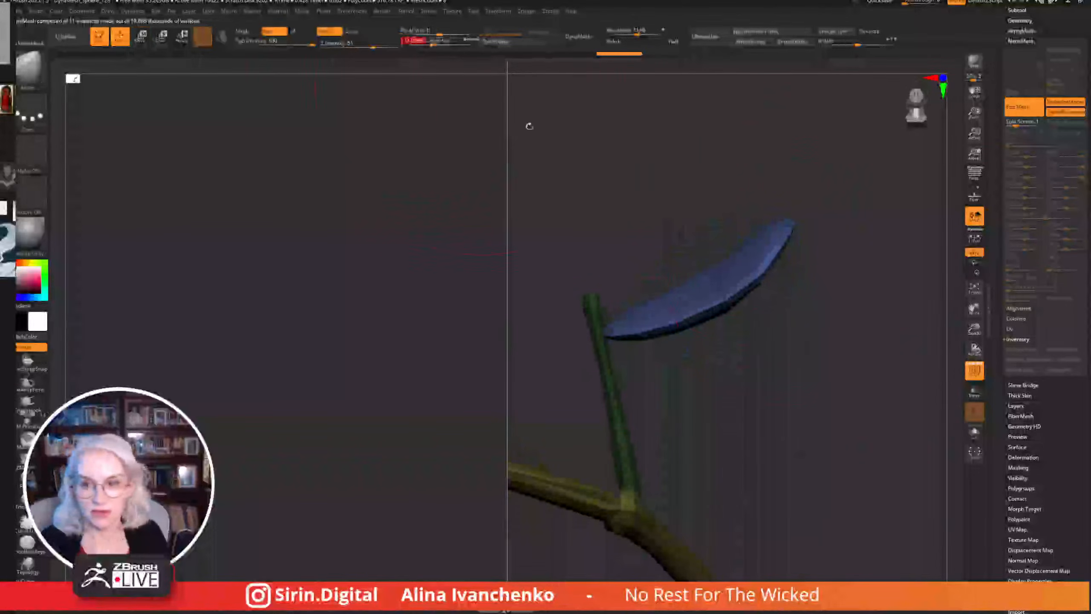
Refine the new leaf's curve and narrow base with the Move brush at a draw size of about 101, smoothing its surface.
left_click_drag(695, 344, 709, 334)
left_click_drag(655, 308, 696, 358)
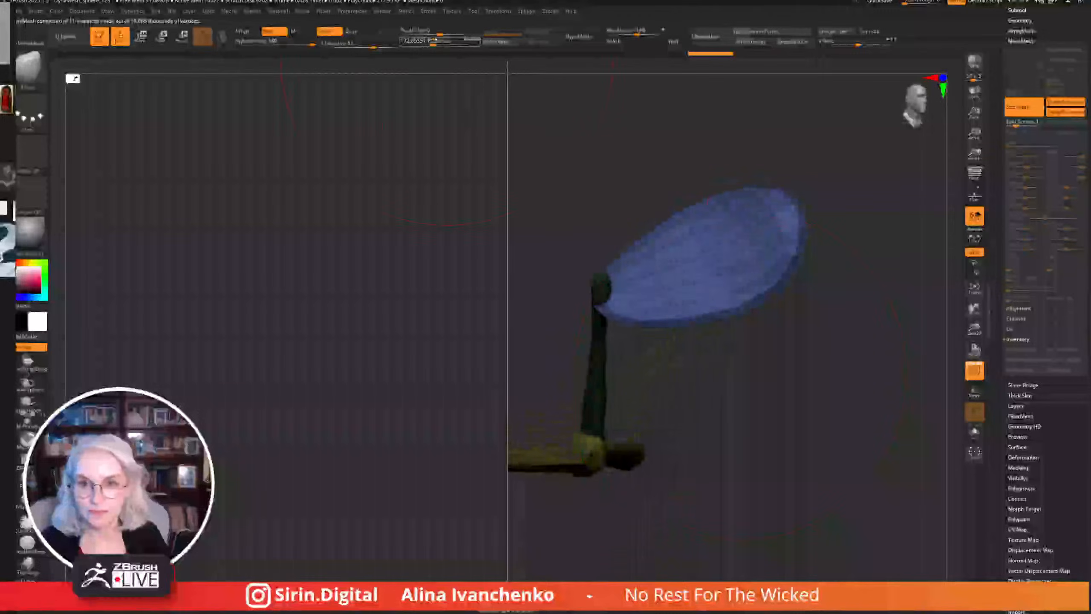
mouse_move(794, 378)
left_mouse_down()
mouse_move(804, 389)
mouse_move(785, 320)
mouse_move(815, 338)
mouse_move(809, 429)
mouse_move(787, 422)
mouse_move(738, 366)
mouse_move(752, 337)
left_mouse_up()
left_click_drag(674, 309, 699, 328)
mouse_move(570, 353)
left_mouse_down()
mouse_move(584, 341)
mouse_move(577, 390)
mouse_move(674, 424)
mouse_move(636, 387)
left_mouse_up()
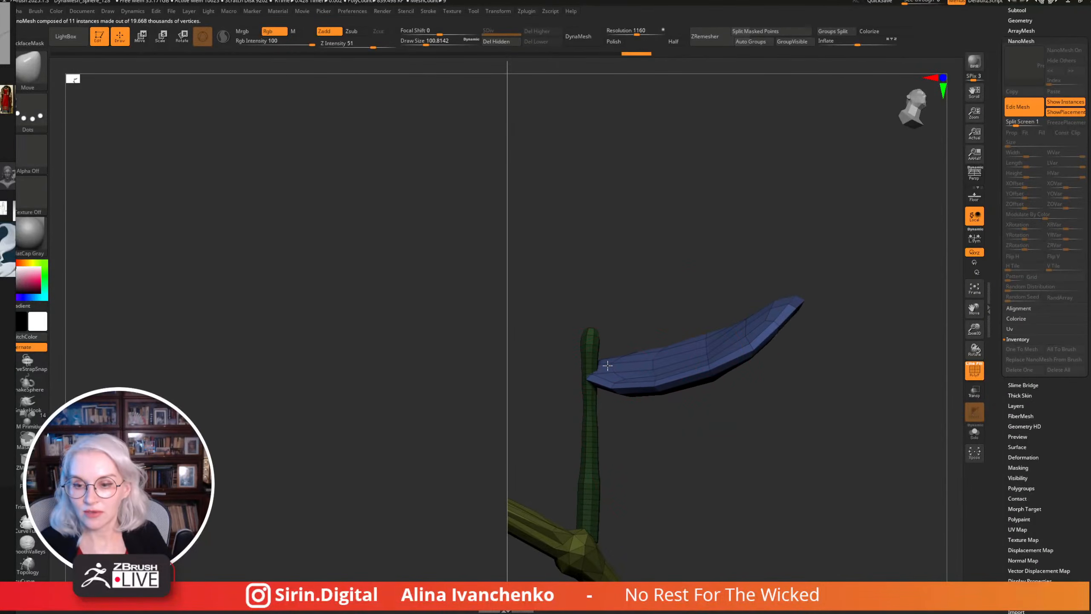
mouse_move(660, 261)
left_mouse_down()
mouse_move(727, 418)
mouse_move(711, 463)
mouse_move(689, 431)
left_mouse_up()
key("shift")
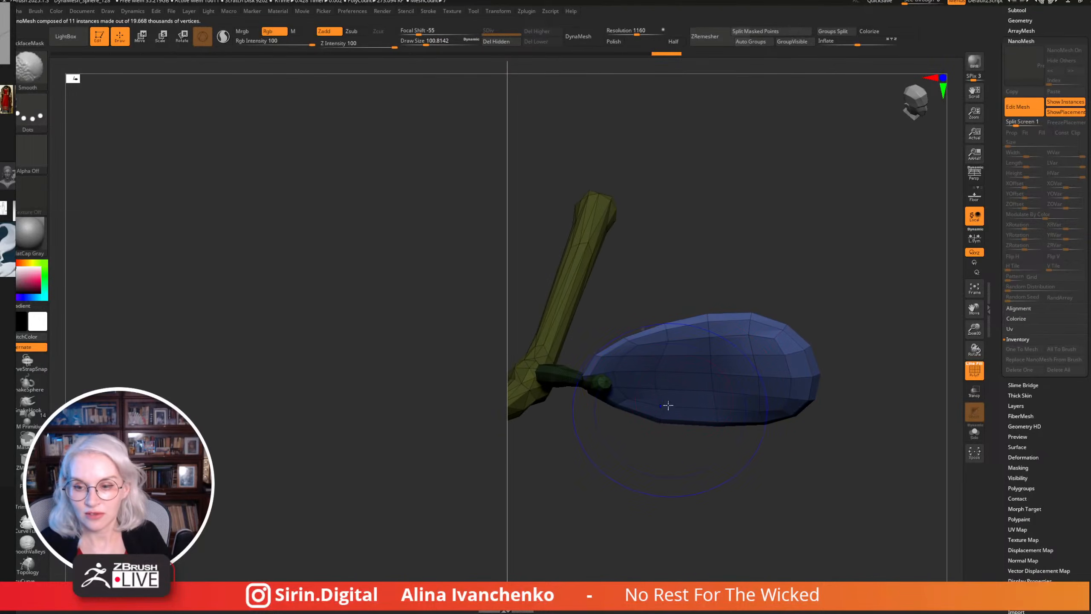
mouse_move(614, 354)
left_mouse_down()
mouse_move(760, 356)
mouse_move(851, 328)
mouse_move(858, 212)
mouse_move(817, 430)
mouse_move(752, 339)
mouse_move(859, 370)
mouse_move(861, 389)
mouse_move(811, 458)
mouse_move(778, 444)
left_mouse_up()
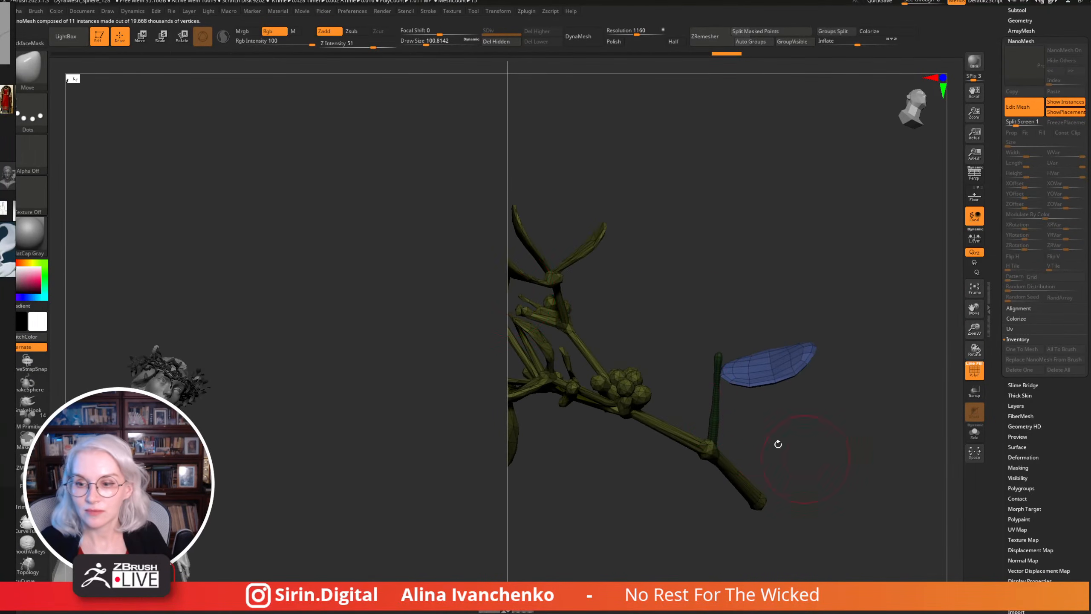
Scale the new leaf down slightly with the transform gizmo and return to the Move brush.
left_click(157, 37)
key("q")
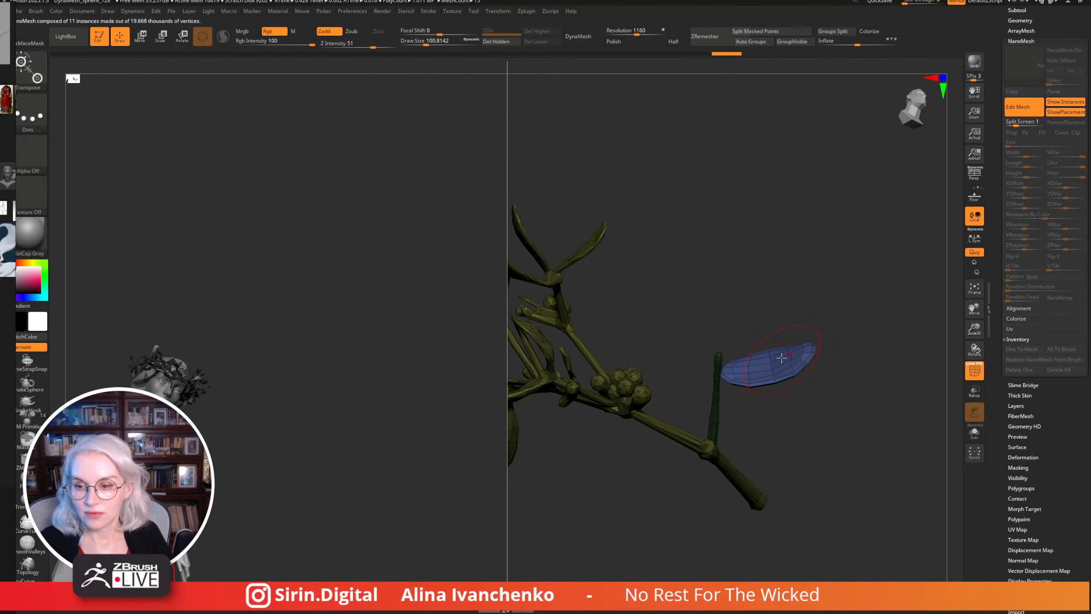
key("e")
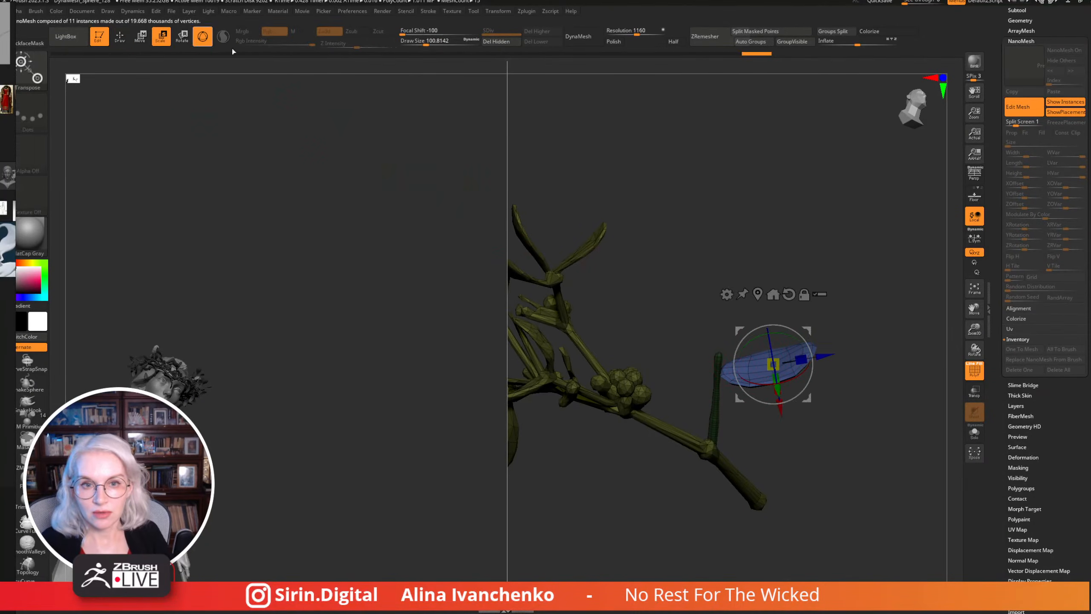
mouse_move(790, 362)
left_mouse_down()
mouse_move(797, 317)
mouse_move(833, 305)
mouse_move(830, 363)
mouse_move(830, 344)
left_mouse_up()
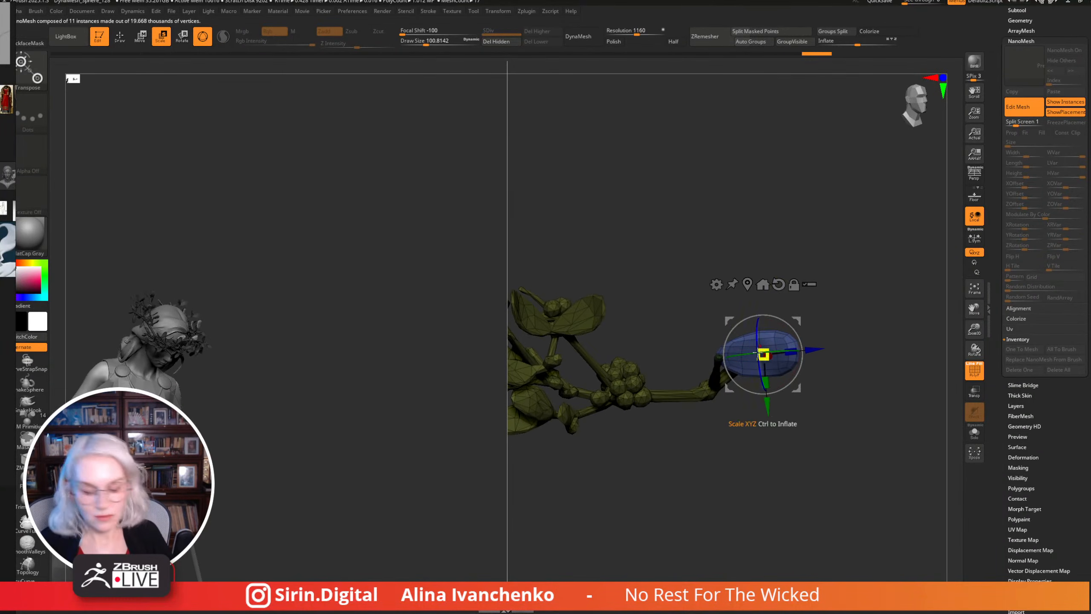
key("q")
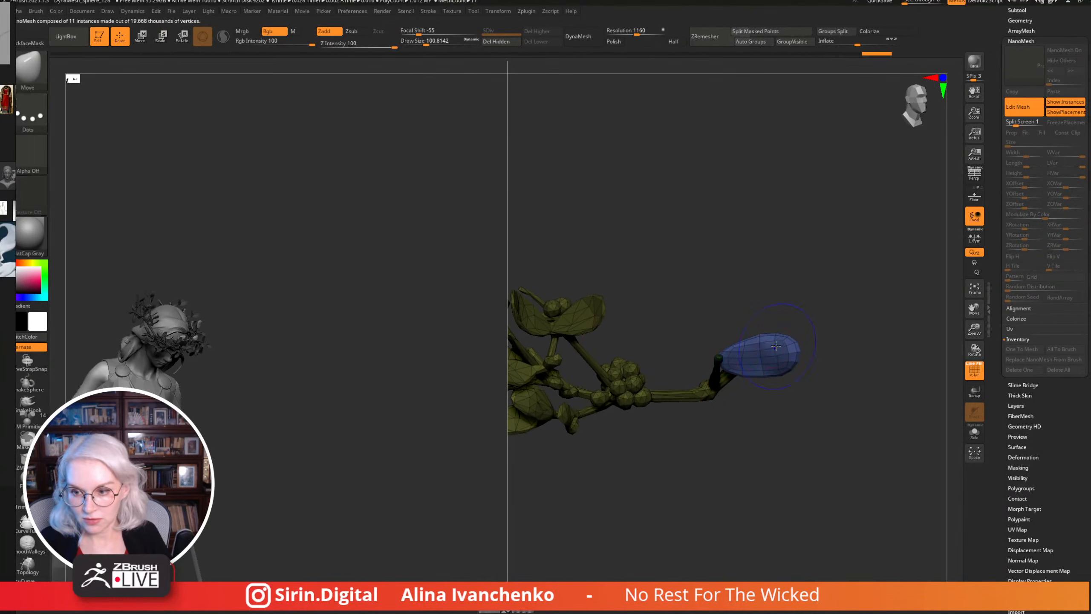
Bend the leaf's outer end upward and pull its base toward the side twig with the Move brush.
left_click_drag(833, 389, 791, 339)
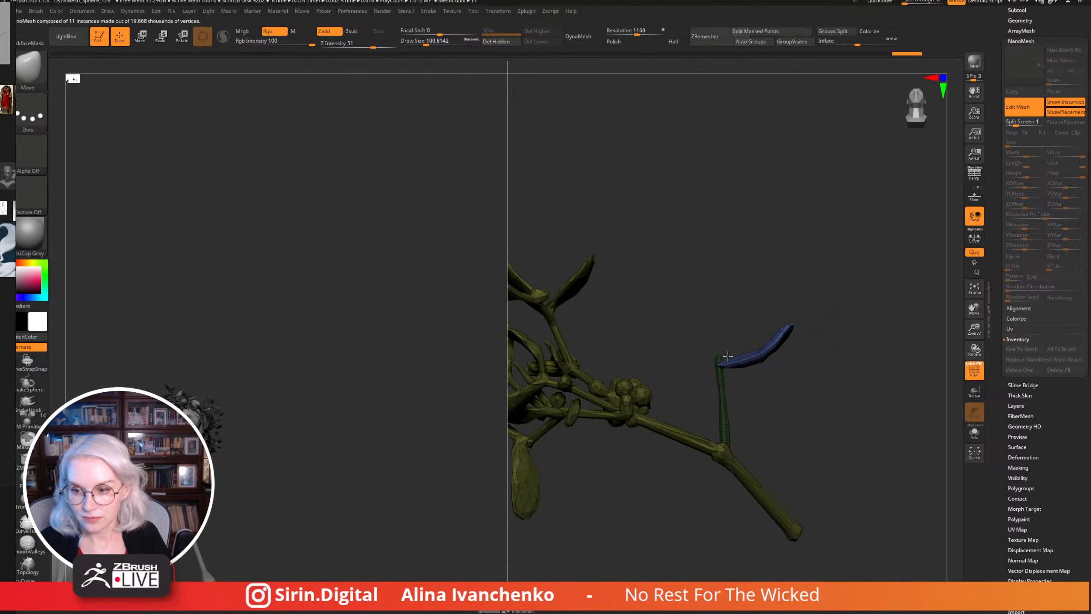
left_click_drag(727, 356, 815, 355)
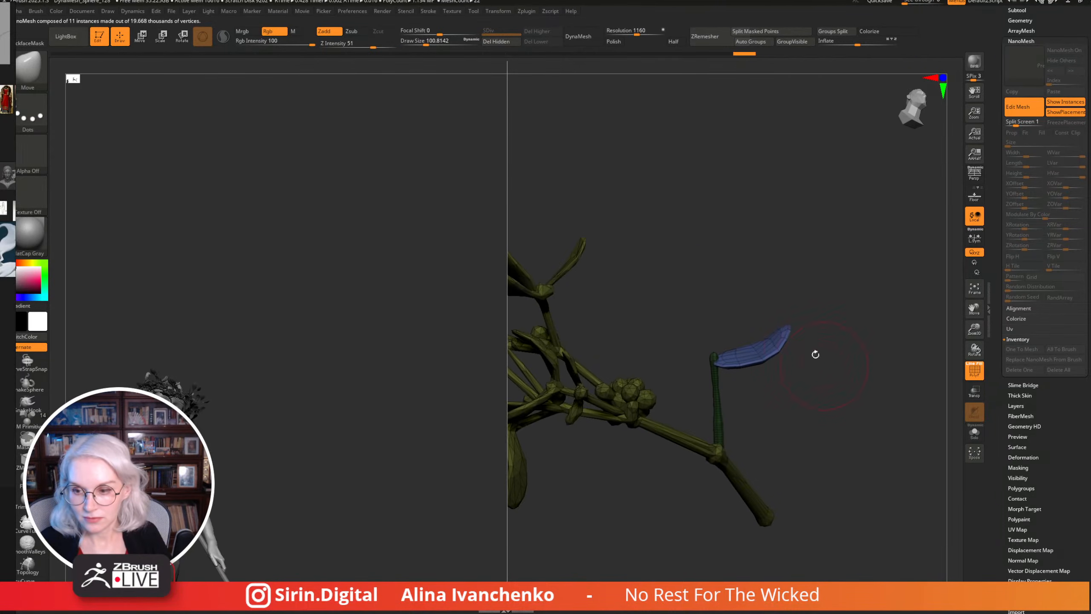
left_click_drag(772, 392, 755, 301)
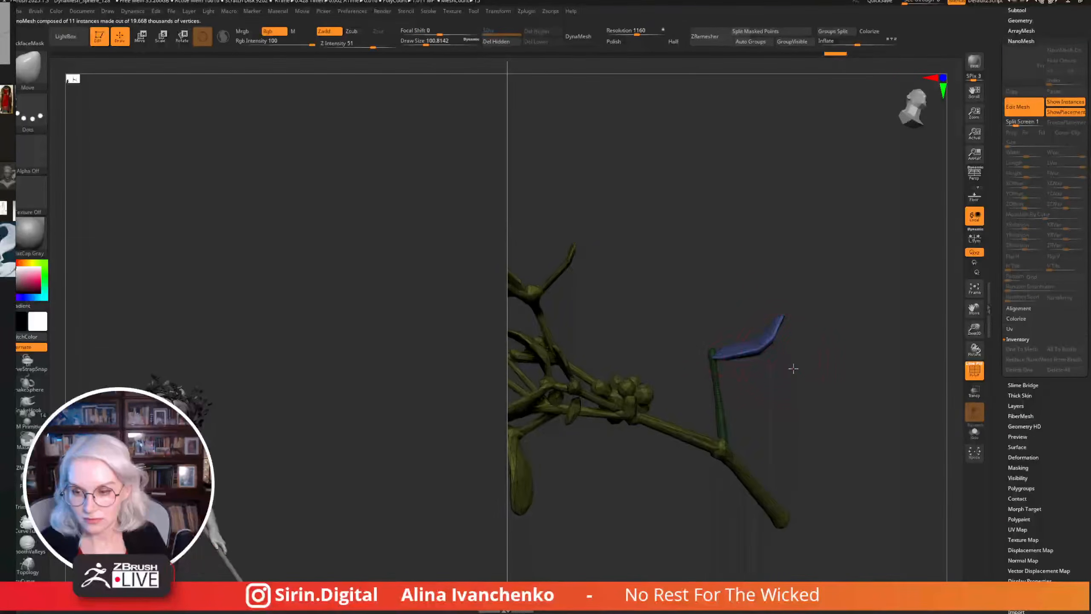
mouse_move(793, 368)
left_mouse_down()
mouse_move(796, 272)
mouse_move(688, 194)
left_mouse_up()
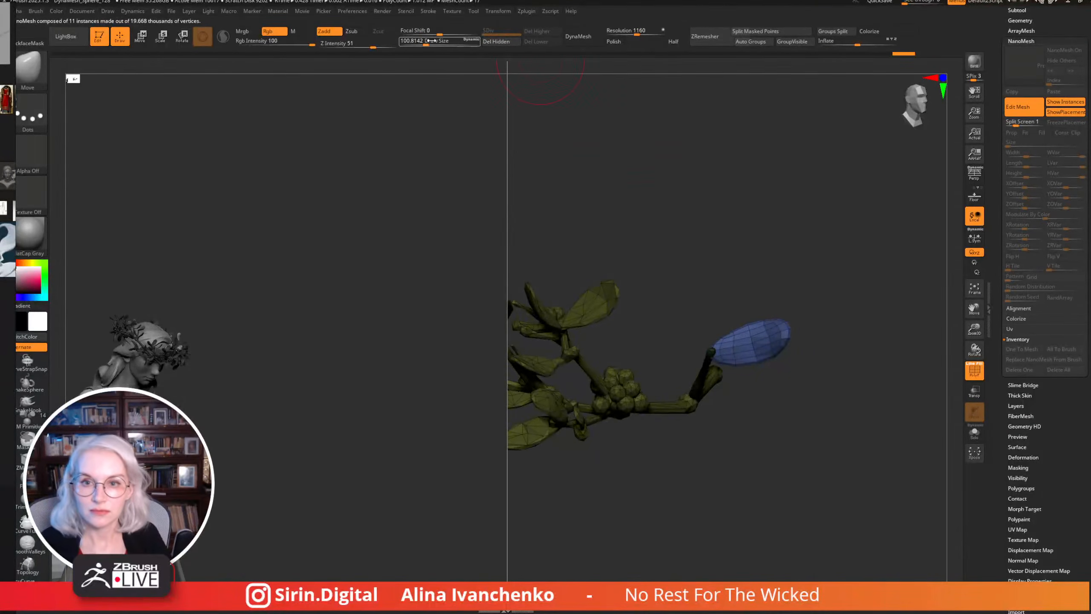
Reduce the draw size to about 59 and fit the leaf's base to the side twig's tip, angling the leaf upward.
left_click_drag(430, 41, 420, 40)
mouse_move(729, 301)
left_mouse_down()
mouse_move(740, 244)
mouse_move(718, 218)
left_mouse_up()
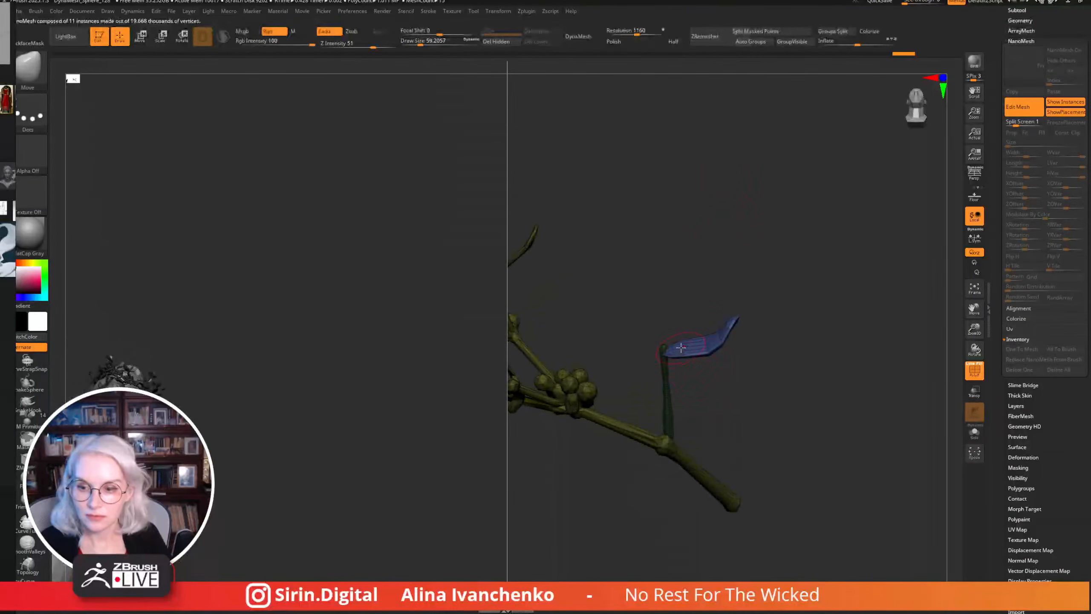
key("ctrl+z")
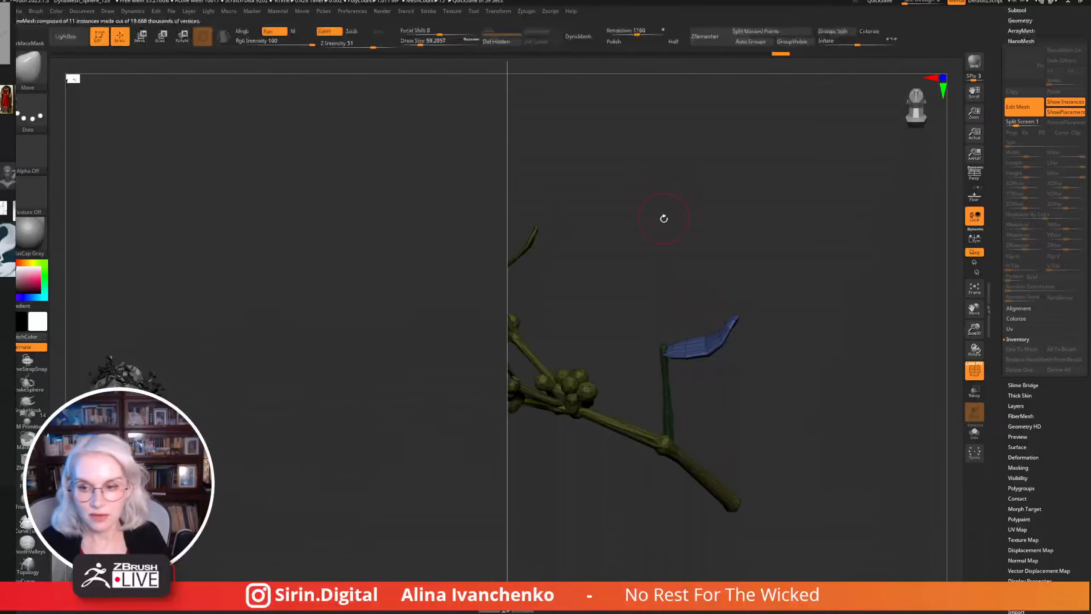
mouse_move(664, 218)
left_mouse_down()
mouse_move(688, 318)
mouse_move(728, 207)
mouse_move(678, 322)
mouse_move(701, 320)
mouse_move(687, 342)
left_mouse_up()
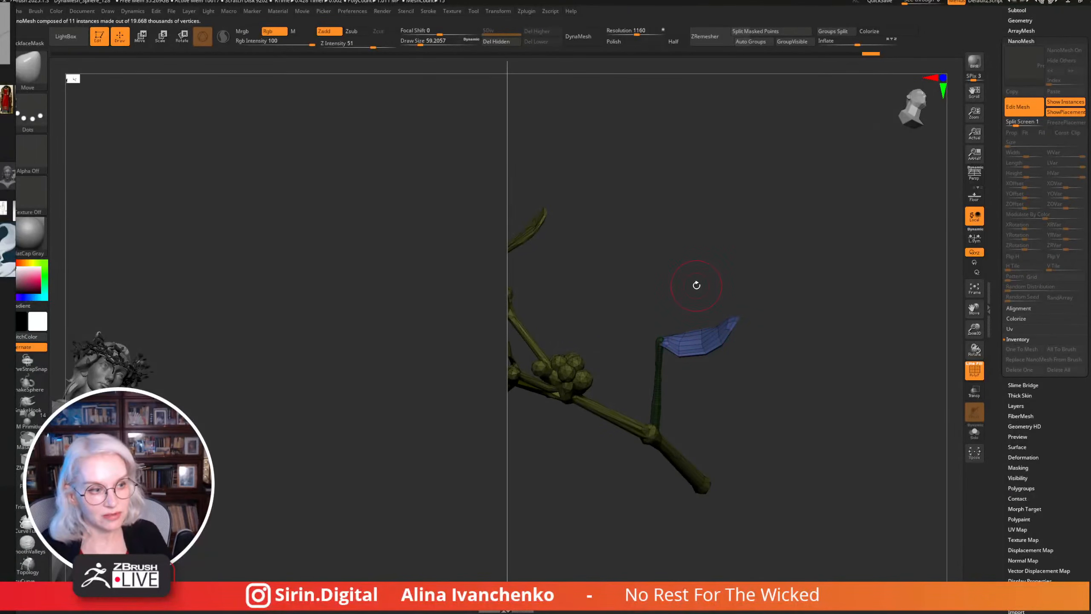
mouse_move(685, 298)
left_mouse_down()
mouse_move(667, 285)
mouse_move(667, 299)
left_mouse_up()
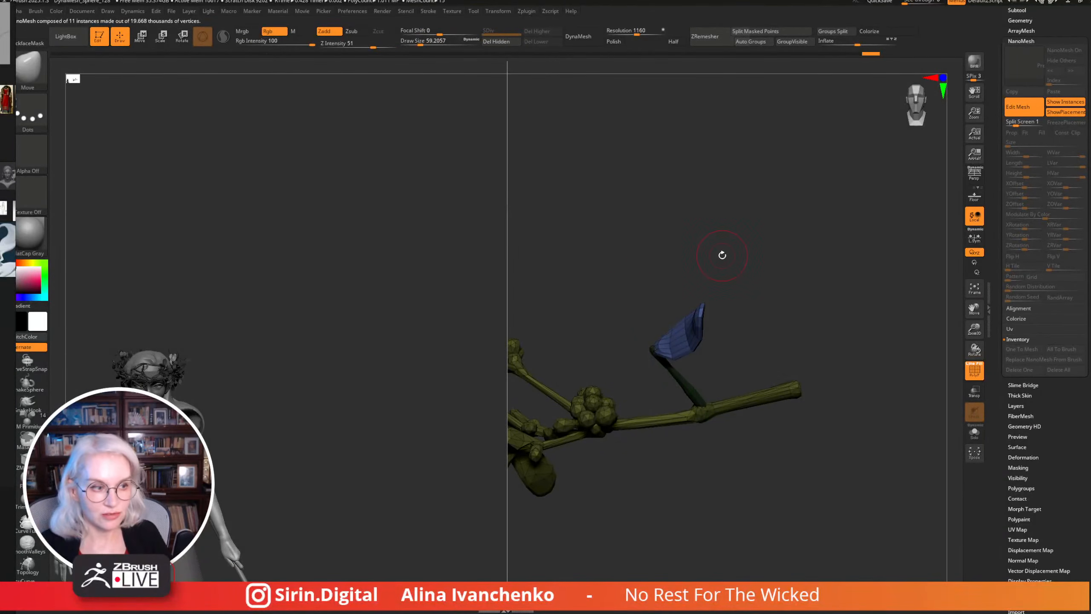
left_click_drag(704, 222, 660, 336)
left_click_drag(726, 336, 641, 358)
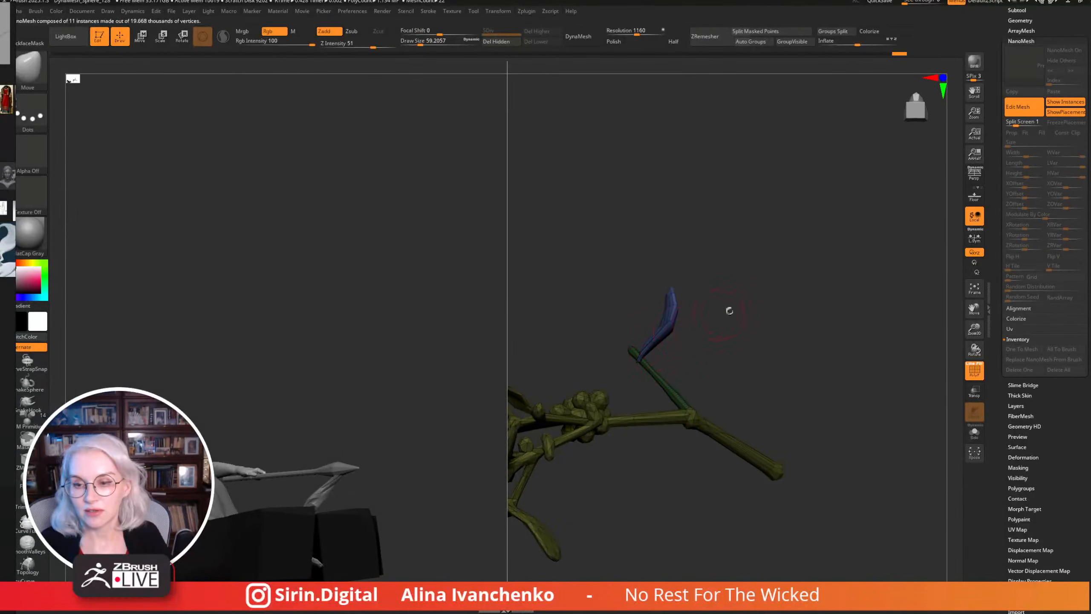
left_click_drag(729, 310, 713, 334)
left_click_drag(762, 246, 744, 231)
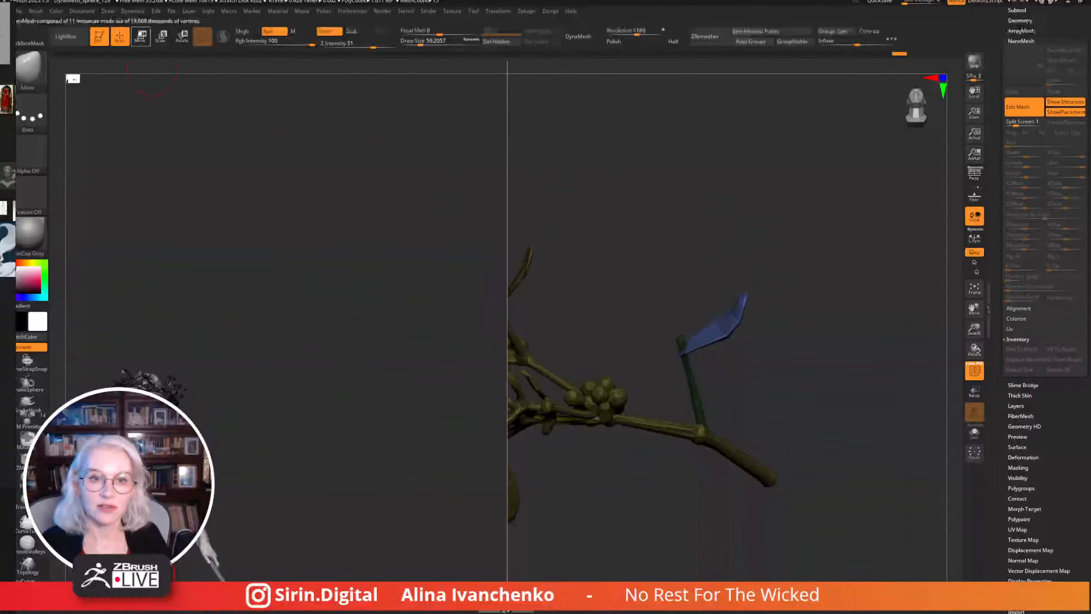
Duplicate the leaf with the transform gizmo, rotate the copy to the opposite side of the twig's tip and return to the Move brush.
left_click(140, 37)
mouse_move(744, 195)
left_mouse_down()
mouse_move(777, 202)
mouse_move(761, 286)
mouse_move(712, 283)
mouse_move(705, 310)
mouse_move(838, 253)
mouse_move(697, 274)
mouse_move(643, 322)
left_mouse_up()
left_click_drag(739, 318, 676, 318)
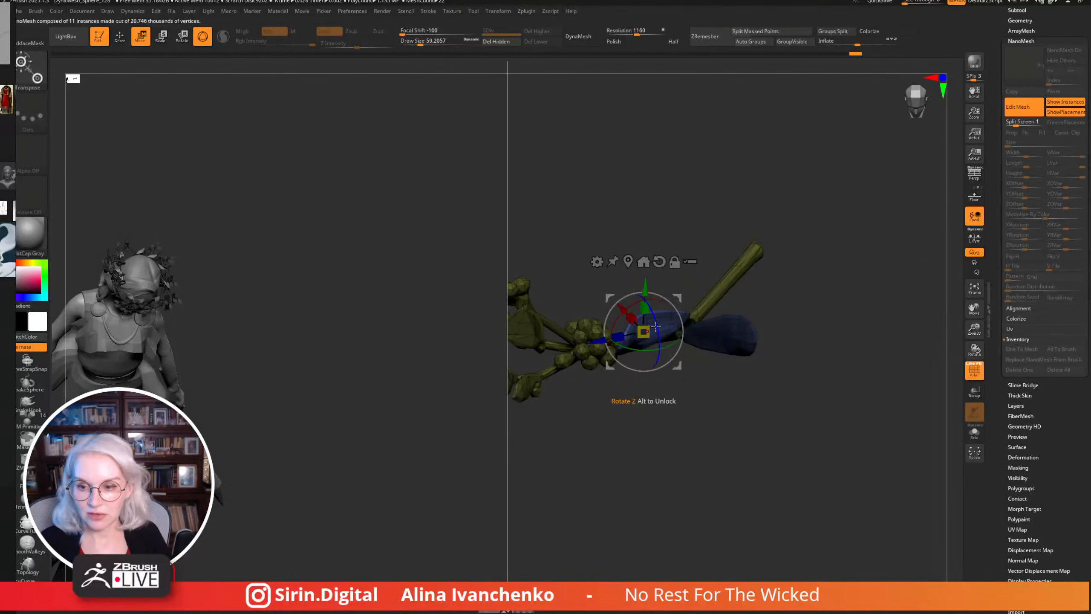
left_click_drag(739, 413, 717, 432)
mouse_move(674, 300)
left_mouse_down()
mouse_move(668, 313)
mouse_move(738, 232)
mouse_move(706, 224)
mouse_move(685, 305)
left_mouse_up()
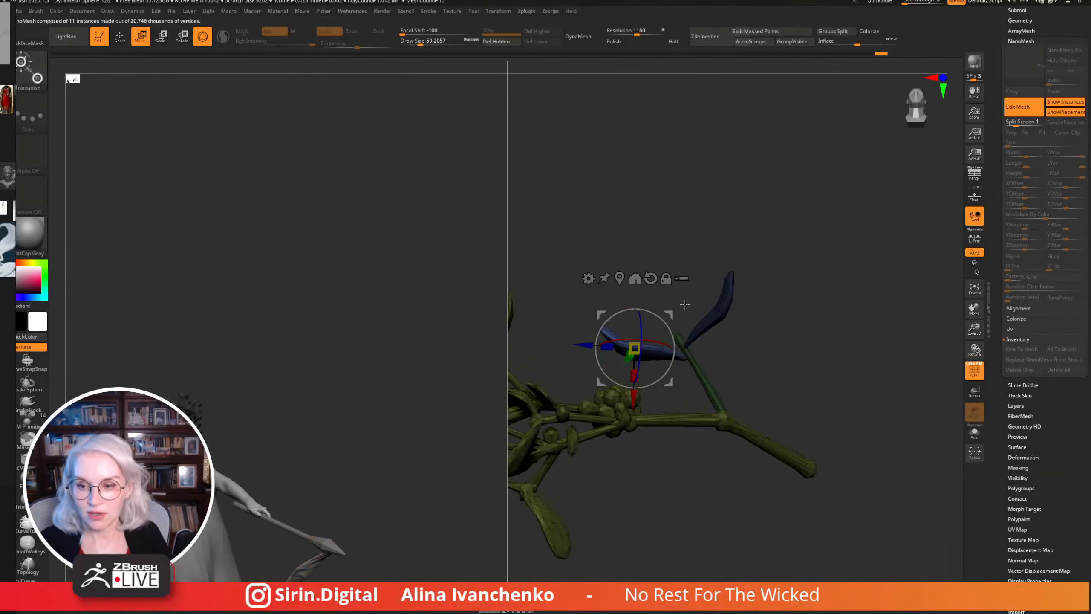
key("q")
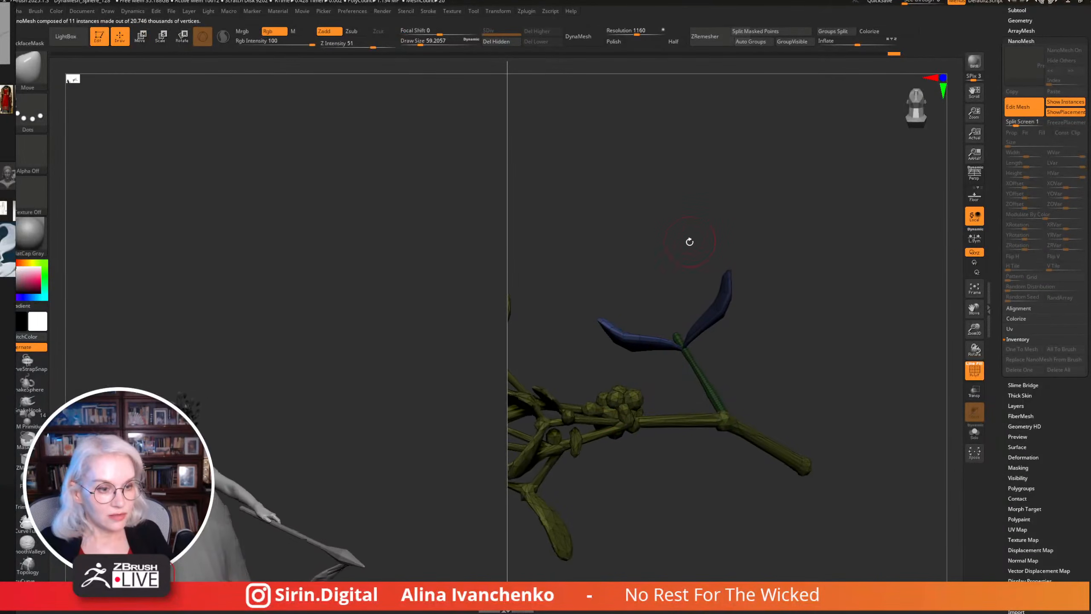
Bring up the mistletoe reference photos and reshape the leaf pair with the Move brush at a draw size of about 80.
mouse_move(689, 242)
left_mouse_down()
mouse_move(686, 298)
mouse_move(669, 241)
left_mouse_up()
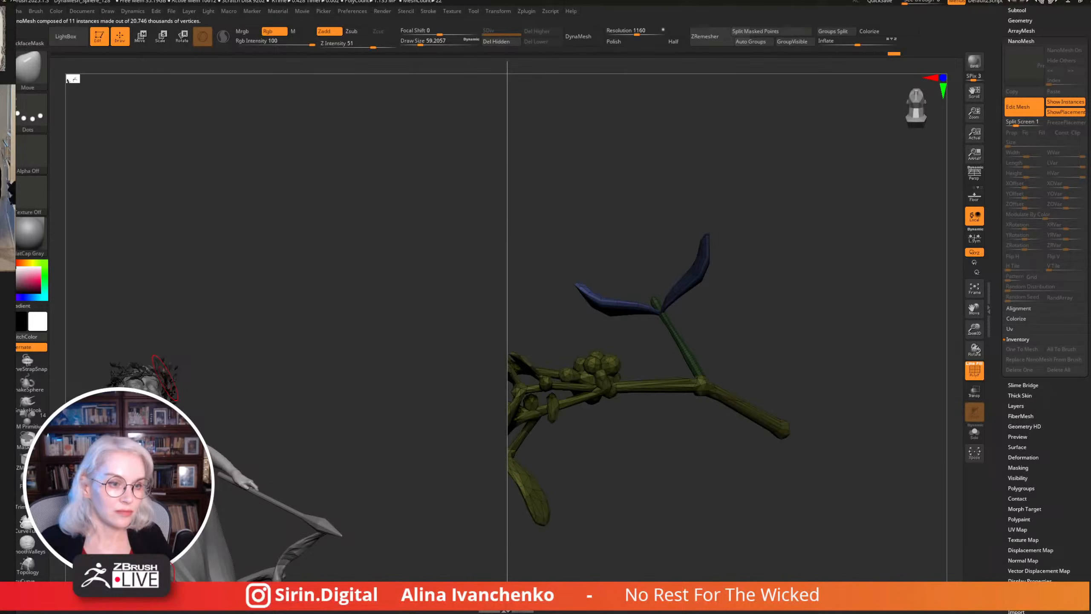
left_click(11, 535)
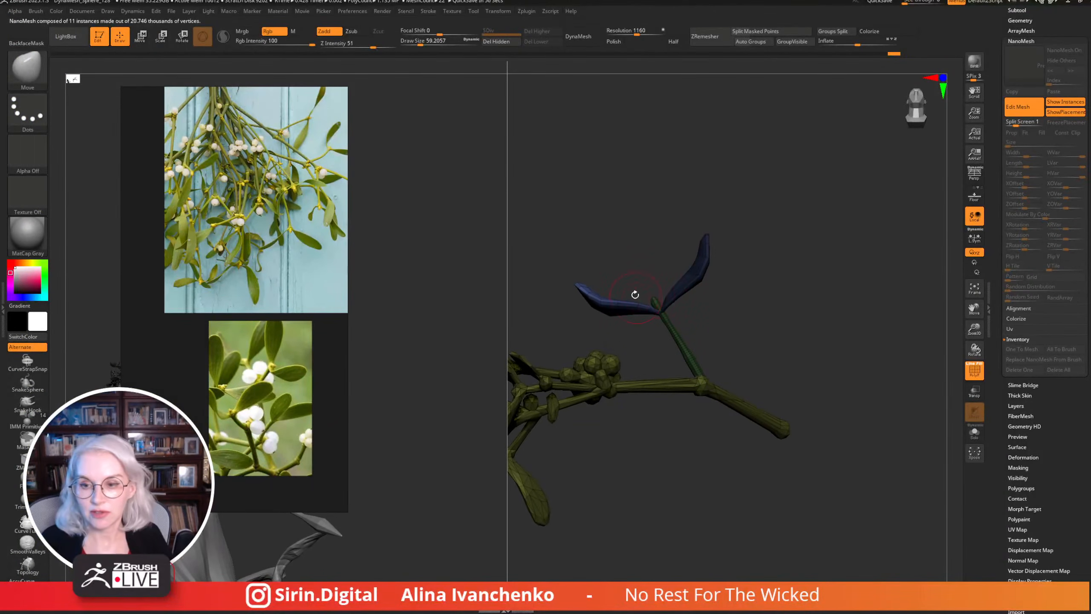
right_click_drag(719, 315, 660, 263)
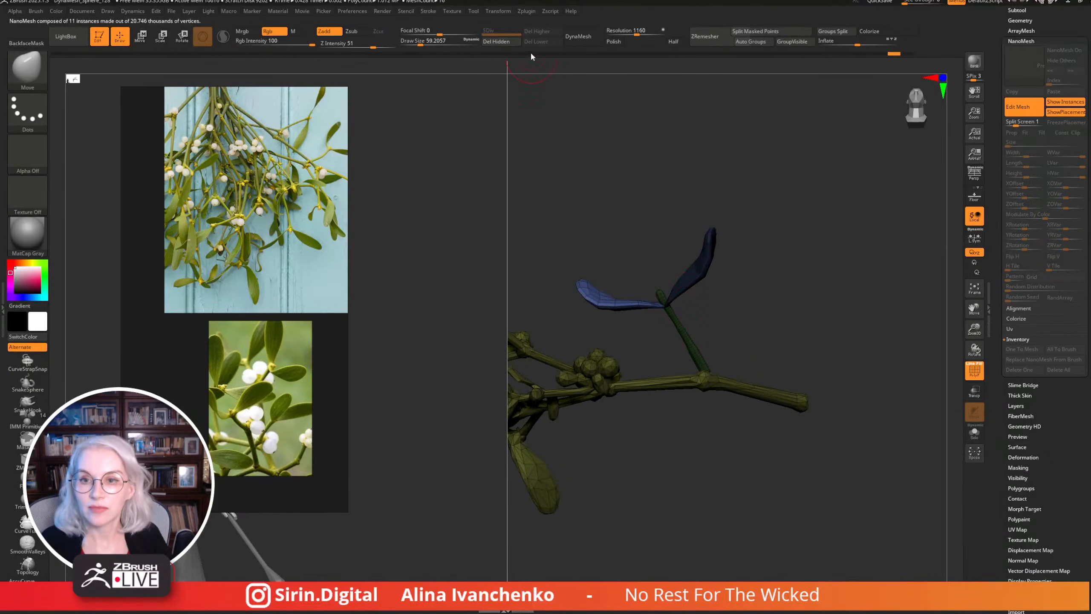
left_click_drag(424, 42, 427, 41)
mouse_move(653, 215)
right_mouse_down()
mouse_move(634, 303)
mouse_move(638, 223)
right_mouse_up()
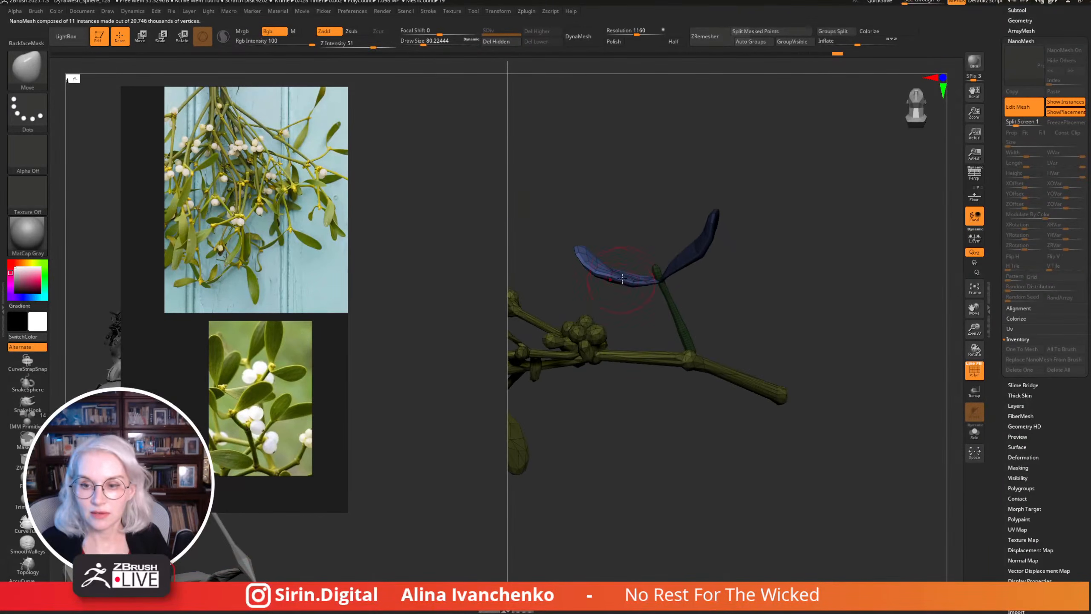
right_click_drag(586, 254, 614, 231)
mouse_move(674, 253)
right_mouse_down()
mouse_move(630, 263)
mouse_move(638, 292)
right_mouse_up()
Thicken the side twig with the Inflat brush at a Z intensity of 10.
key("b")
key("i")
key("n")
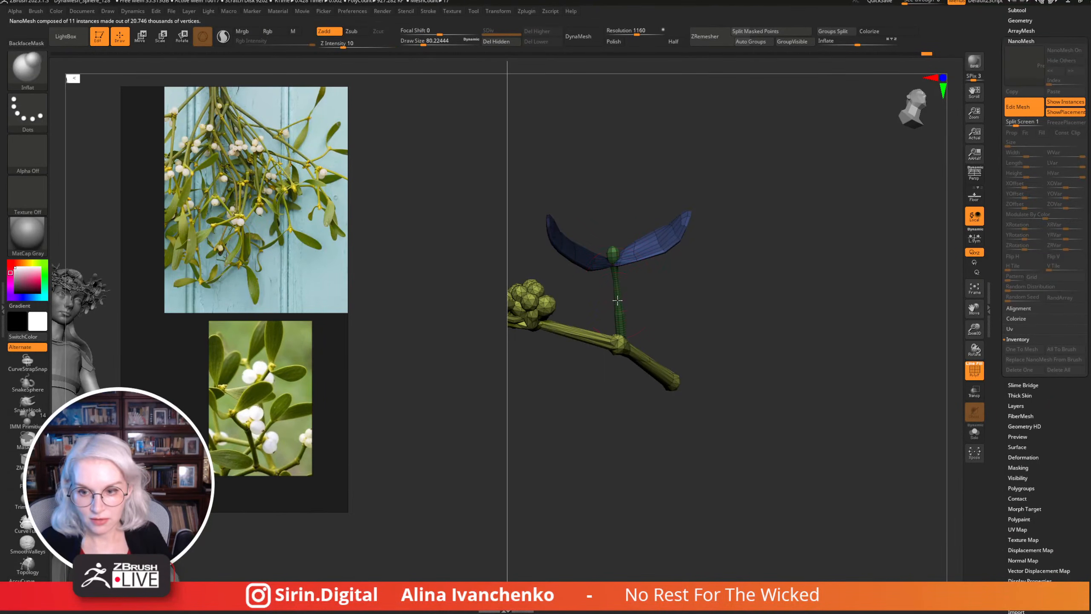
right_click_drag(626, 335, 821, 367)
mouse_move(949, 323)
right_mouse_down()
mouse_move(947, 288)
mouse_move(945, 329)
right_mouse_up()
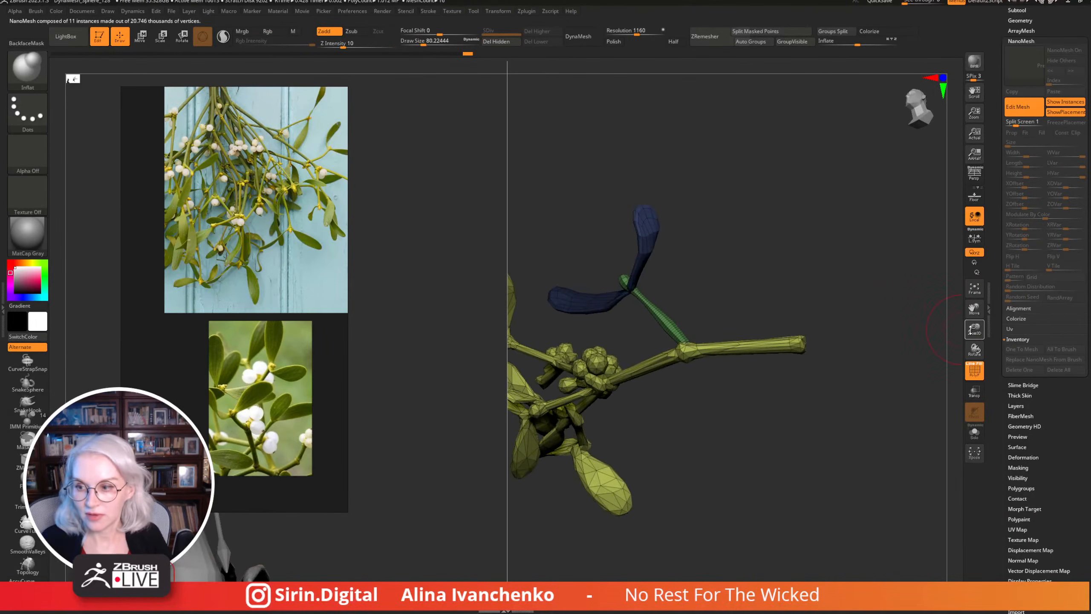
Hide the mistletoe reference photos and leave NanoMesh source editing to update the wreath.
left_click_drag(974, 329, 871, 280)
right_click_drag(872, 280, 832, 286)
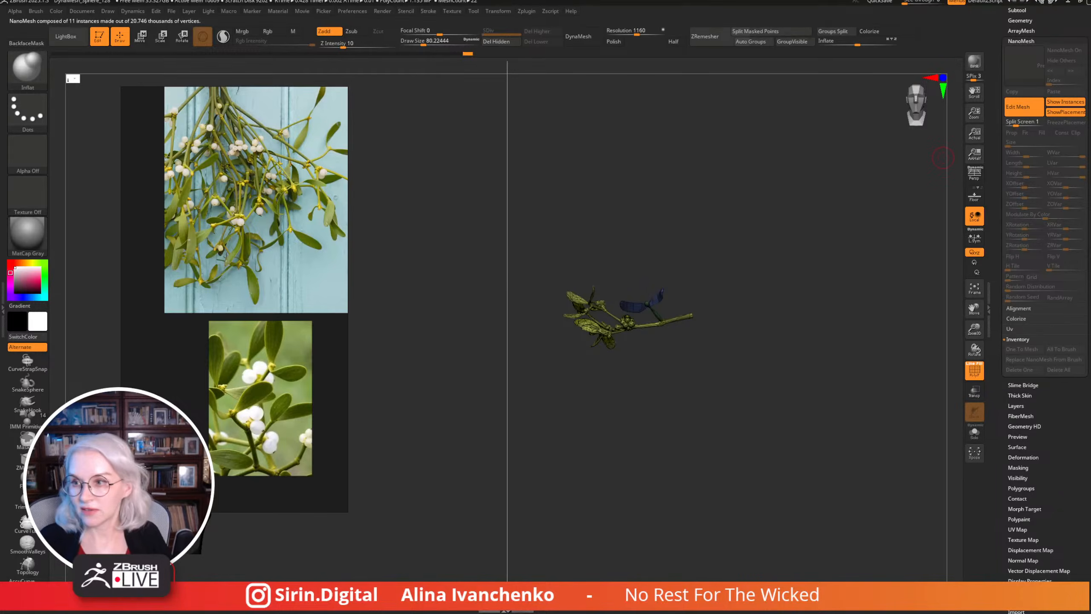
left_click(262, 76)
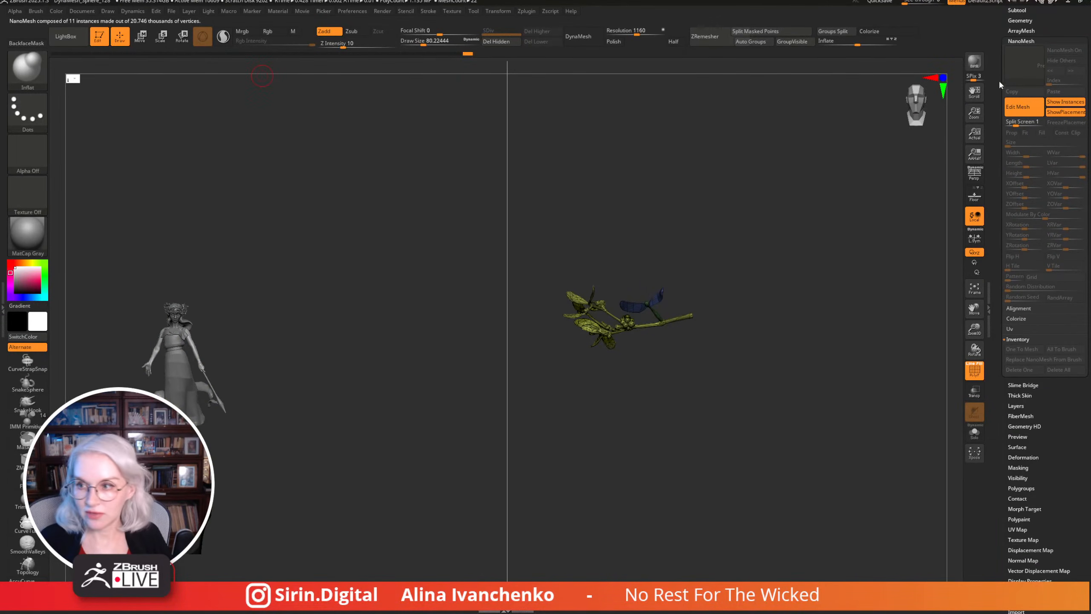
left_click(1022, 108)
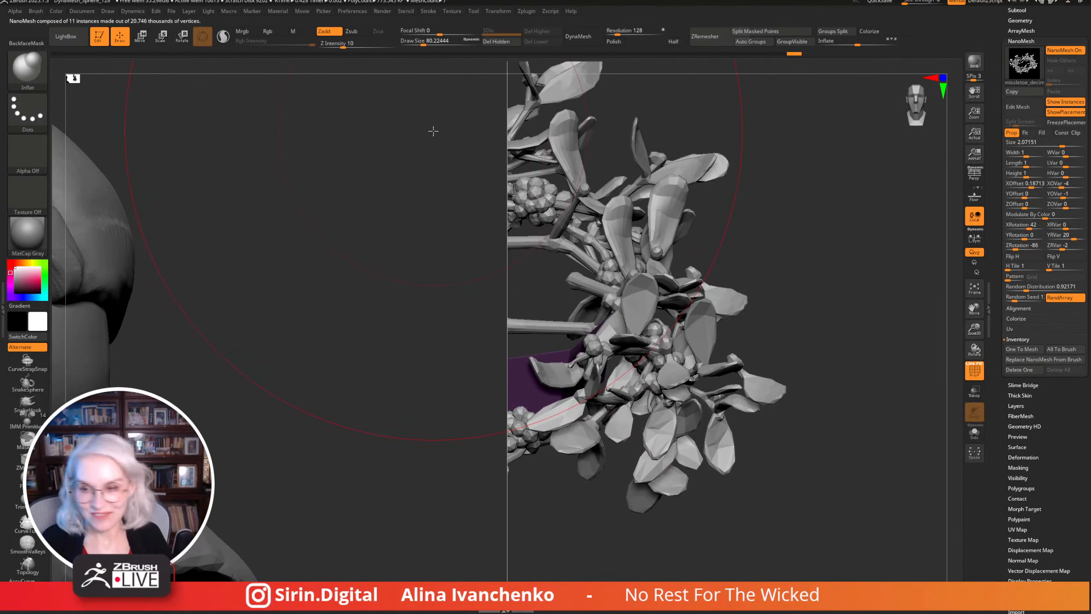
Examine the updated mistletoe wreath from the front and from above, checking how the enriched branches are distributed.
left_click_drag(434, 132, 951, 166)
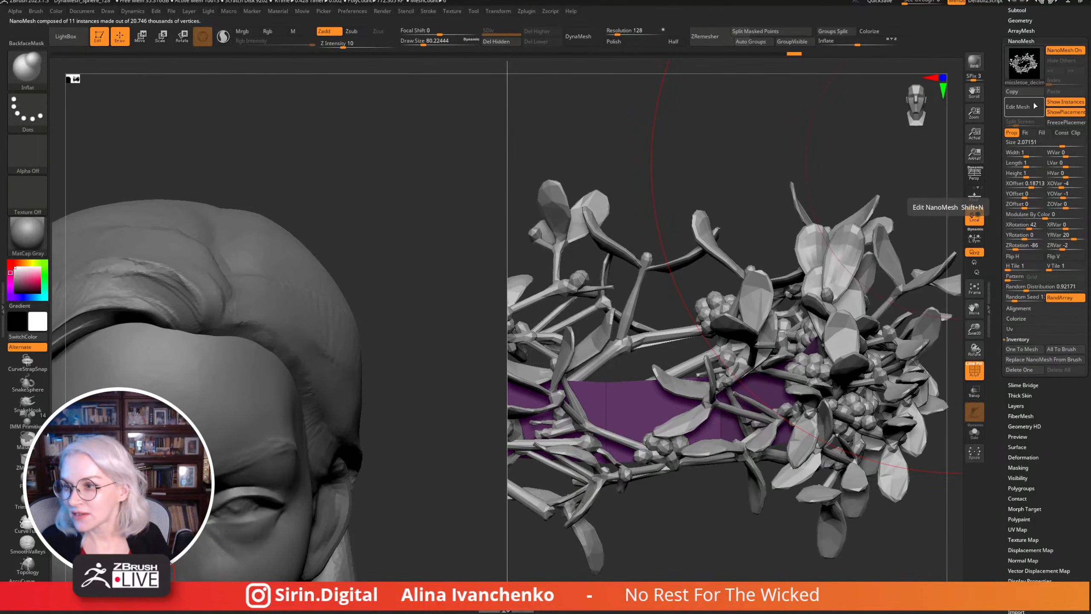
left_click_drag(845, 171, 742, 452)
key("f")
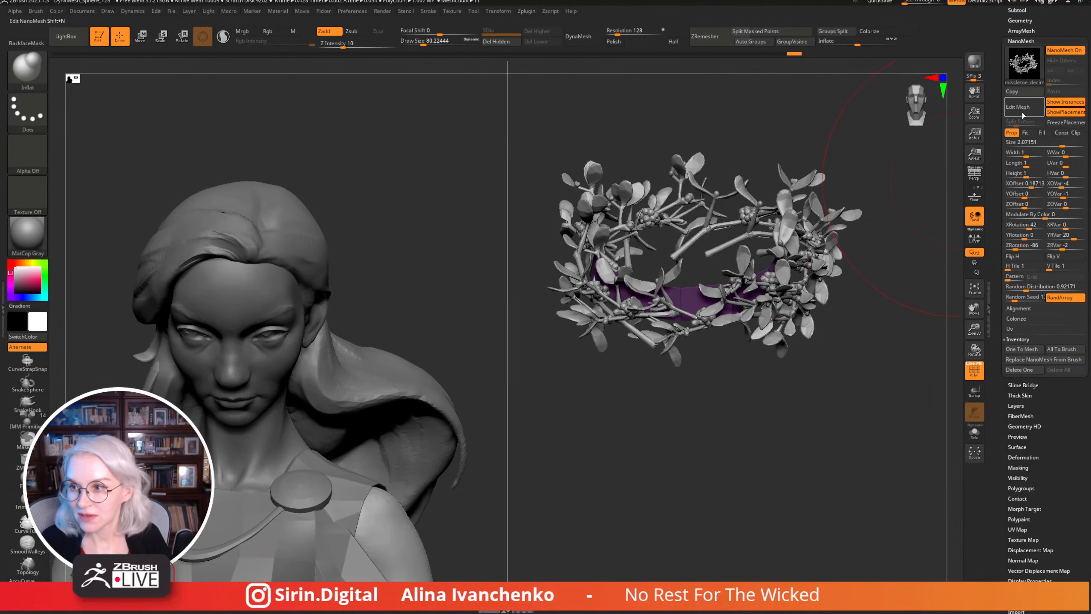
left_click(1023, 111)
left_click(1024, 110)
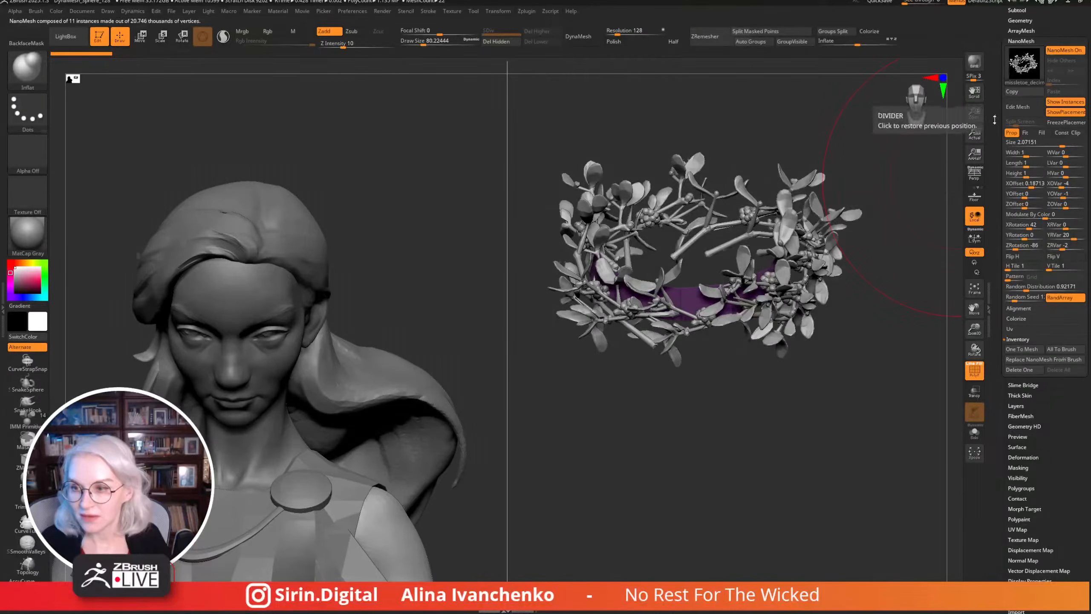
left_click(1021, 112)
left_click(1021, 111)
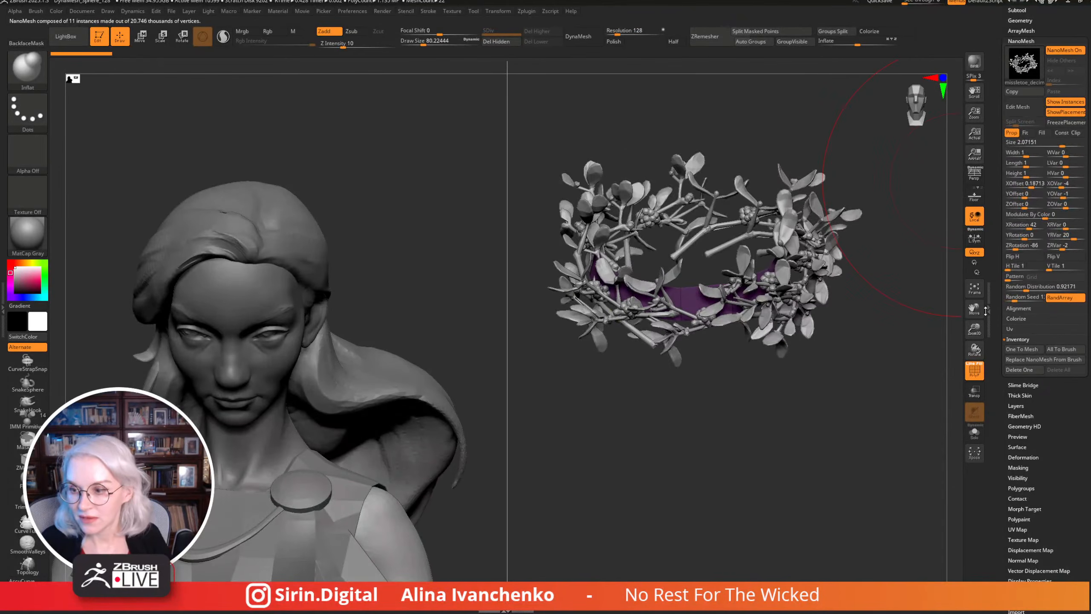
left_click_drag(884, 456, 846, 481)
mouse_move(842, 332)
left_mouse_down()
mouse_move(808, 348)
mouse_move(942, 244)
left_mouse_up()
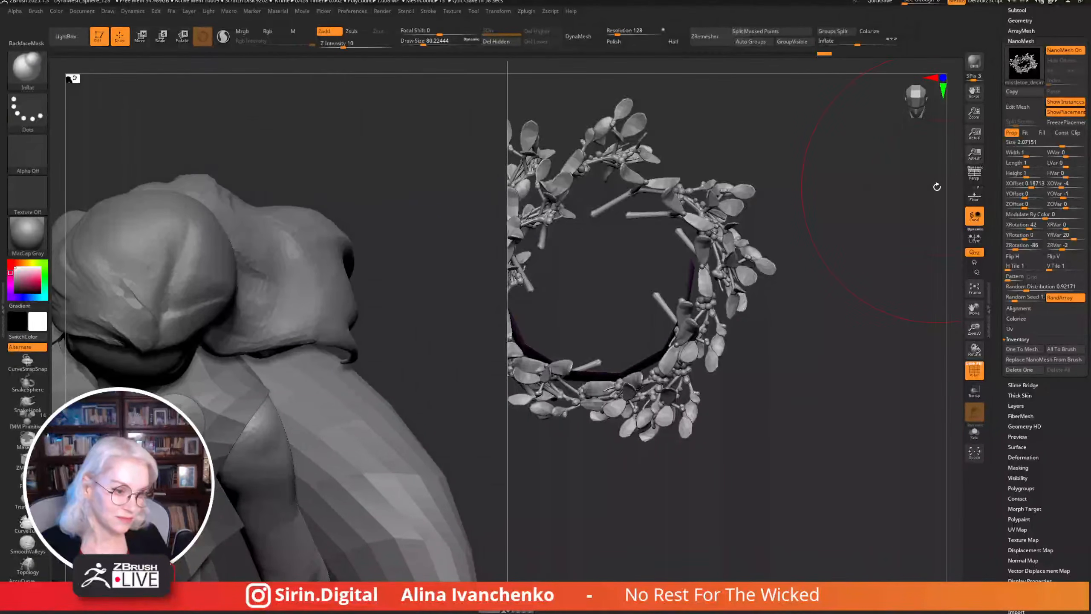
Set the wreath NanoMesh's Y rotation to -13.
left_click_drag(937, 186, 1026, 195)
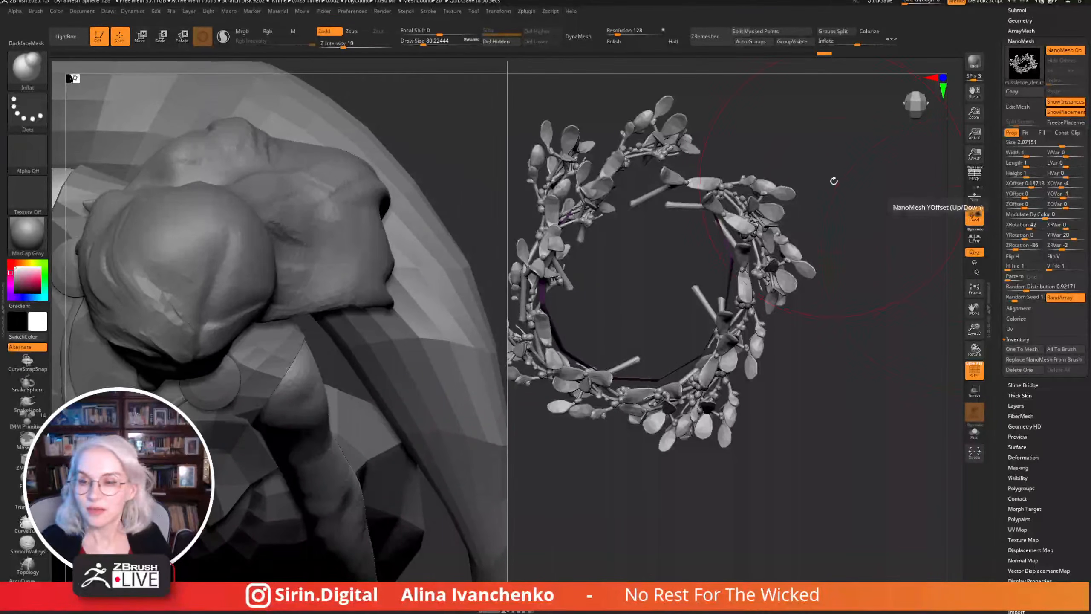
left_click_drag(834, 180, 856, 218)
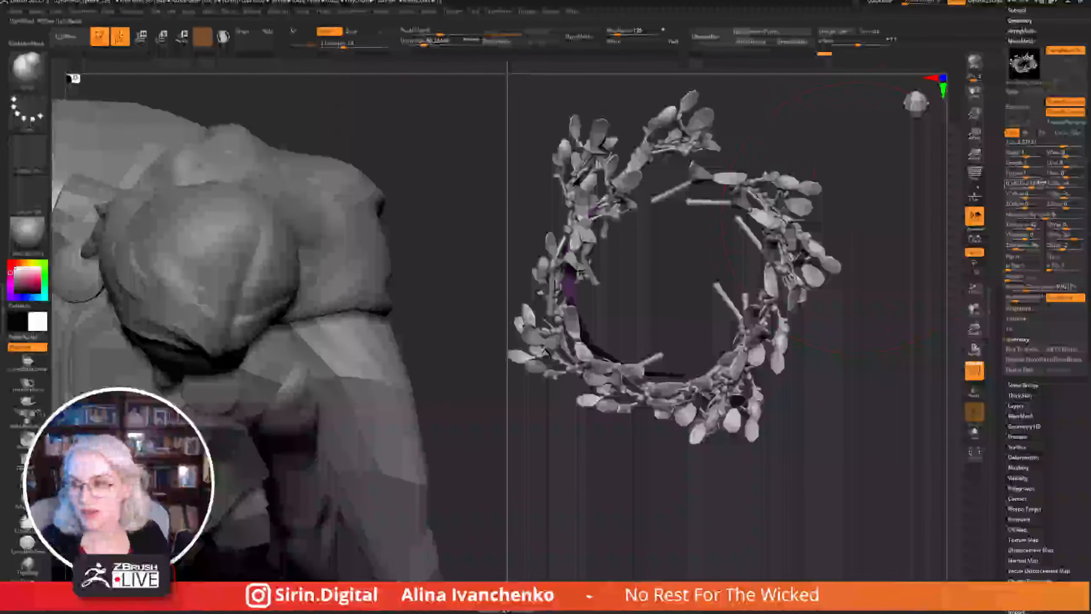
left_click_drag(923, 248, 880, 282)
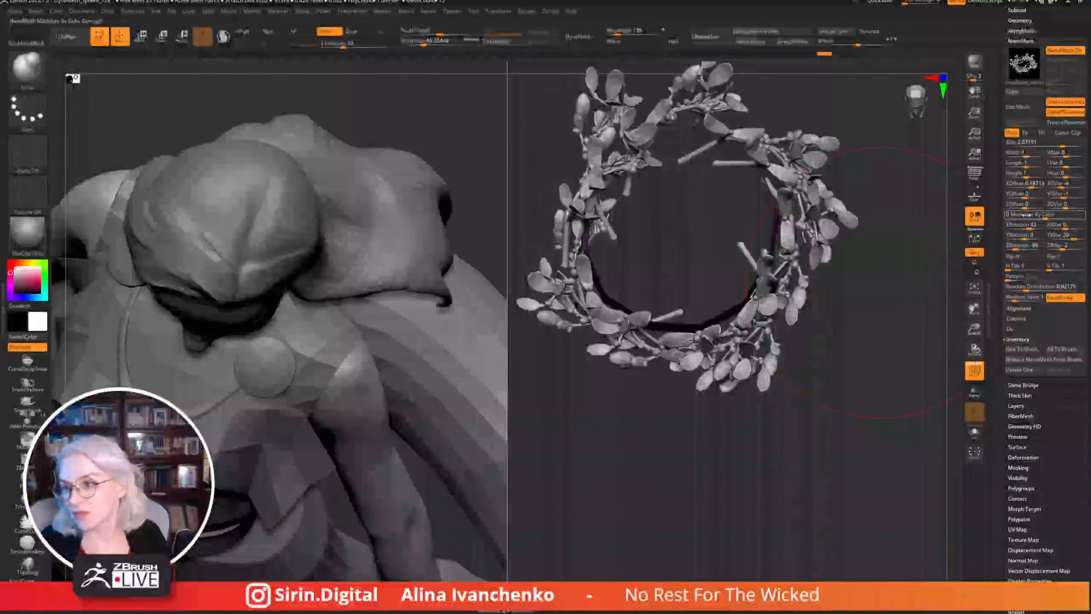
left_click(1051, 202)
left_click(1033, 235)
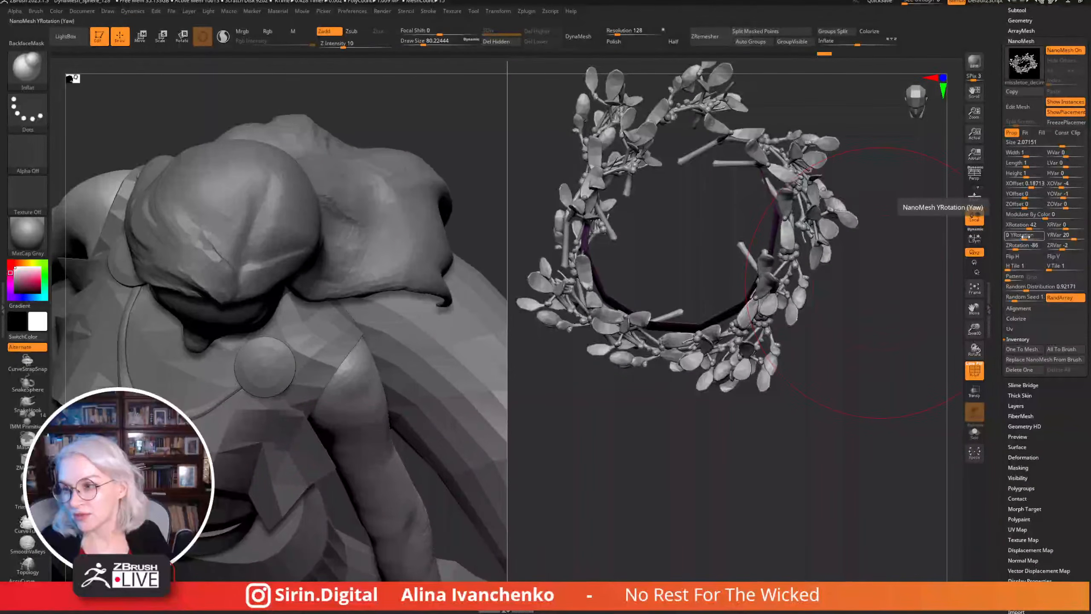
left_click_drag(1025, 237, 1022, 238)
left_click_drag(884, 317, 855, 316)
Increase the NanoMesh random distribution to 1.29134.
left_click(1041, 286)
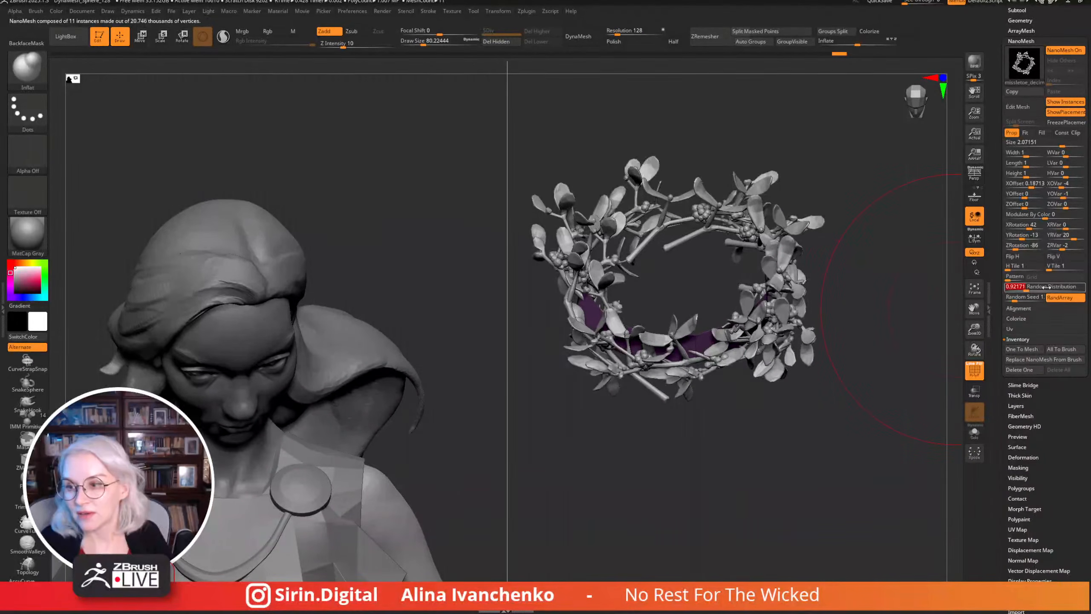
left_click_drag(1044, 286, 1028, 288)
mouse_move(884, 358)
left_mouse_down()
mouse_move(836, 363)
mouse_move(844, 336)
mouse_move(872, 359)
left_mouse_up()
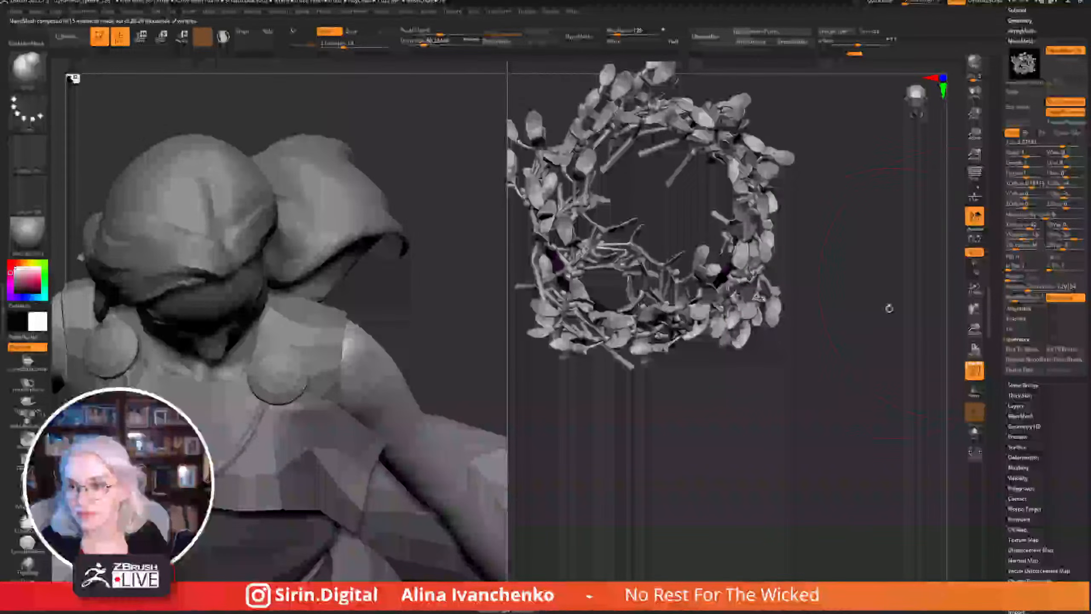
Set the NanoMesh Z offset to 0.4176 with variation -18, Y rotation to 0 with variation 61, and Z rotation to -73.
left_click_drag(887, 309, 859, 268)
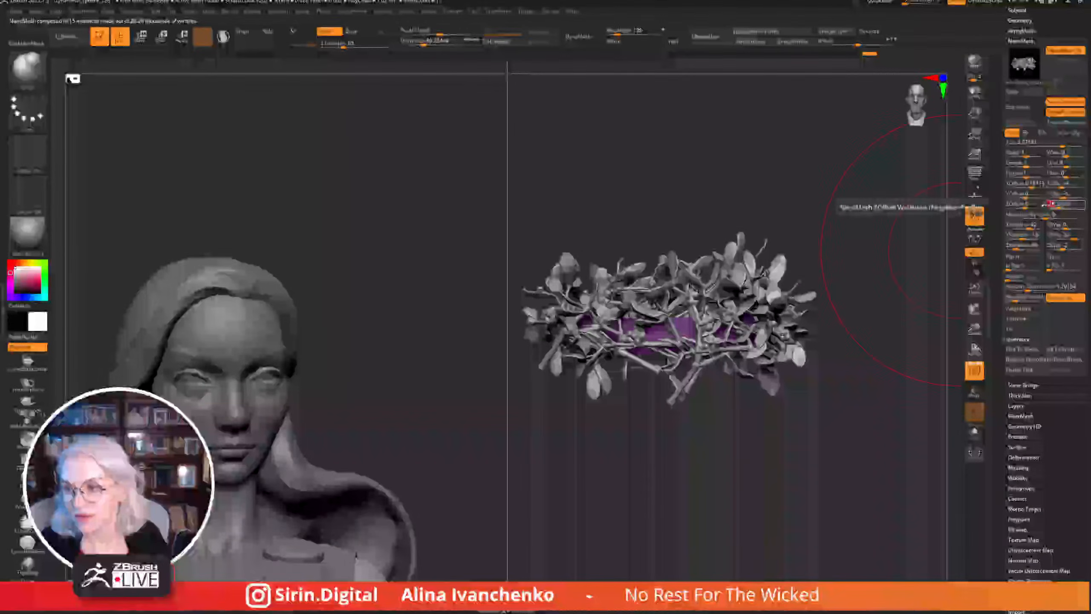
left_click_drag(1027, 205, 1025, 237)
left_click_drag(816, 318, 855, 275)
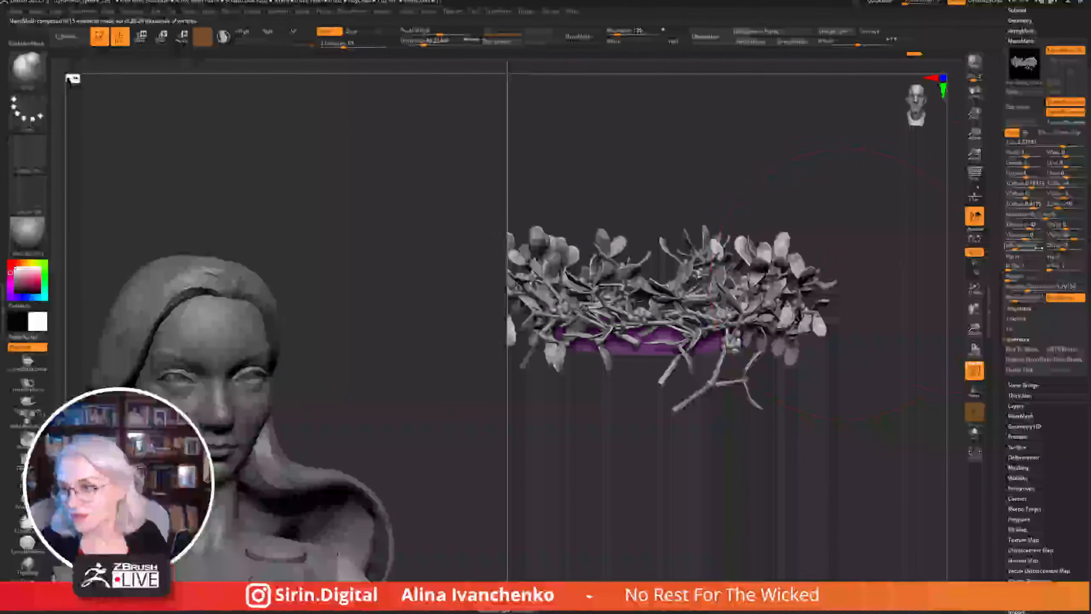
left_click_drag(1014, 248, 1073, 236)
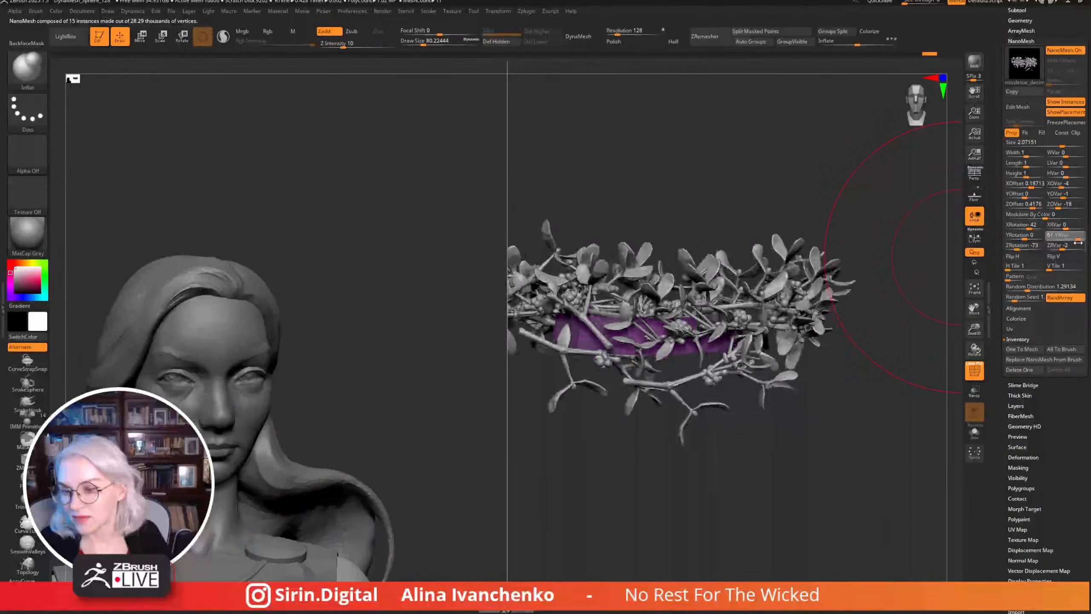
left_click_drag(912, 278, 877, 395)
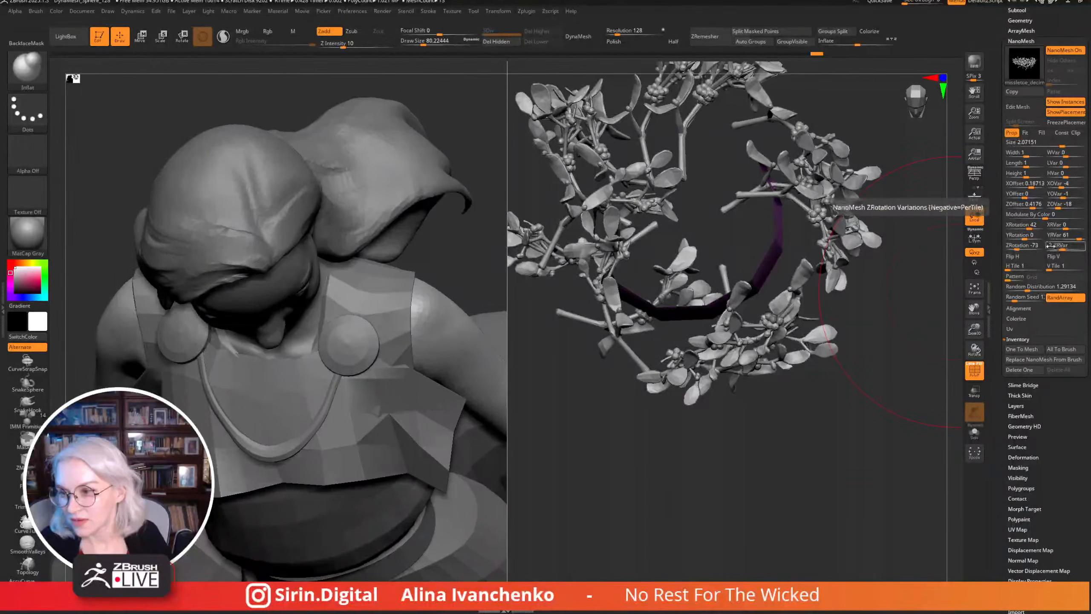
Set the NanoMesh Y rotation variation to 16, Z rotation to 7 and random distribution to 1.59757, keeping RandArray on.
left_click_drag(1076, 235, 1026, 247)
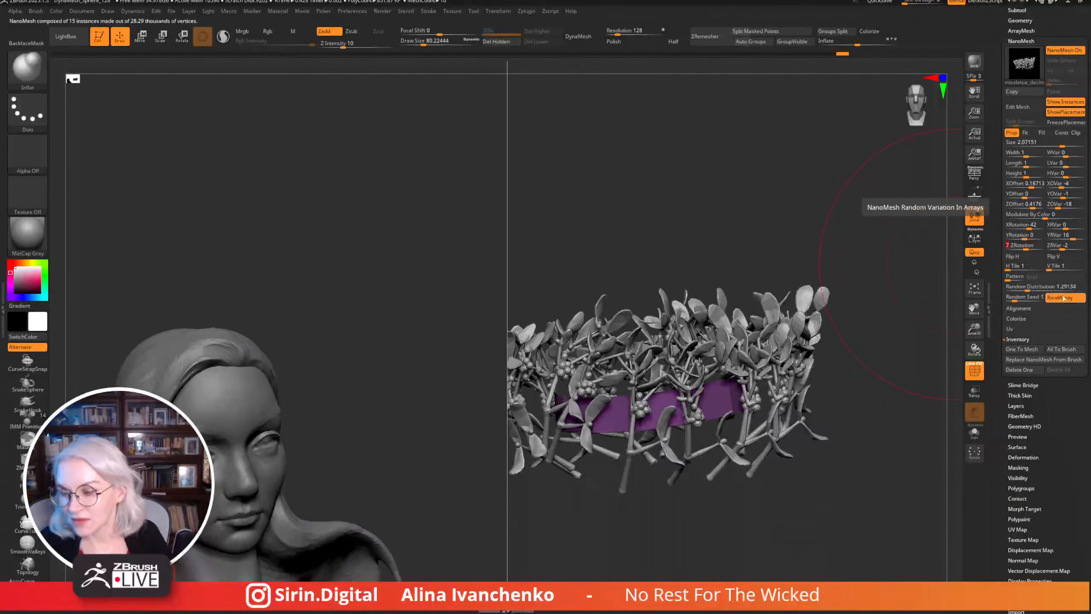
left_click(1066, 302)
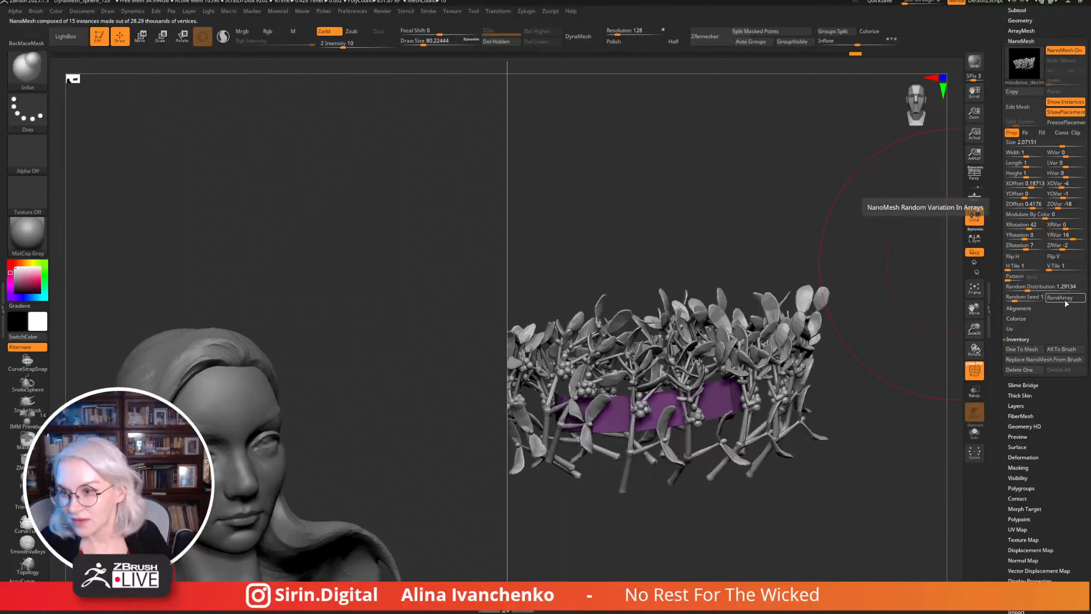
left_click(1065, 302)
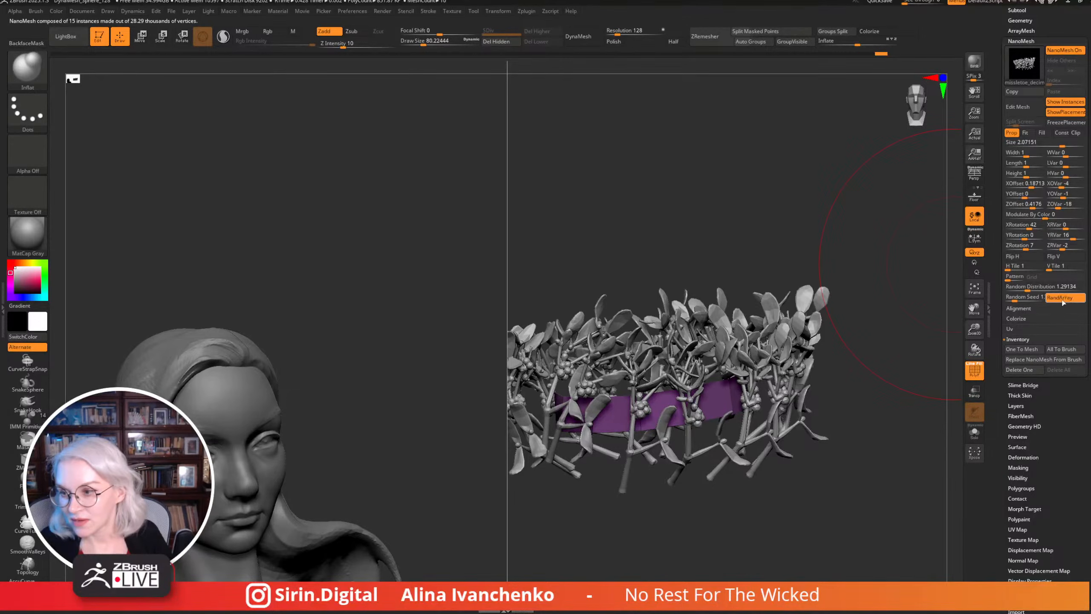
left_click_drag(1025, 287, 1029, 287)
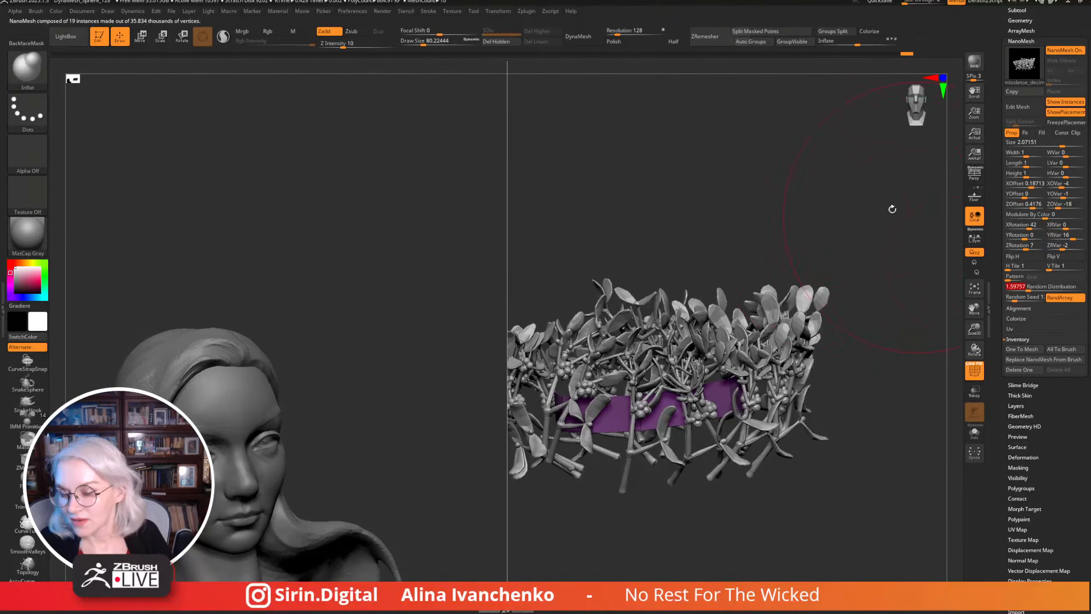
Set the NanoMesh X rotation to 37, Y rotation variation to 53 and Y rotation to -13.
left_click_drag(891, 209, 1062, 236)
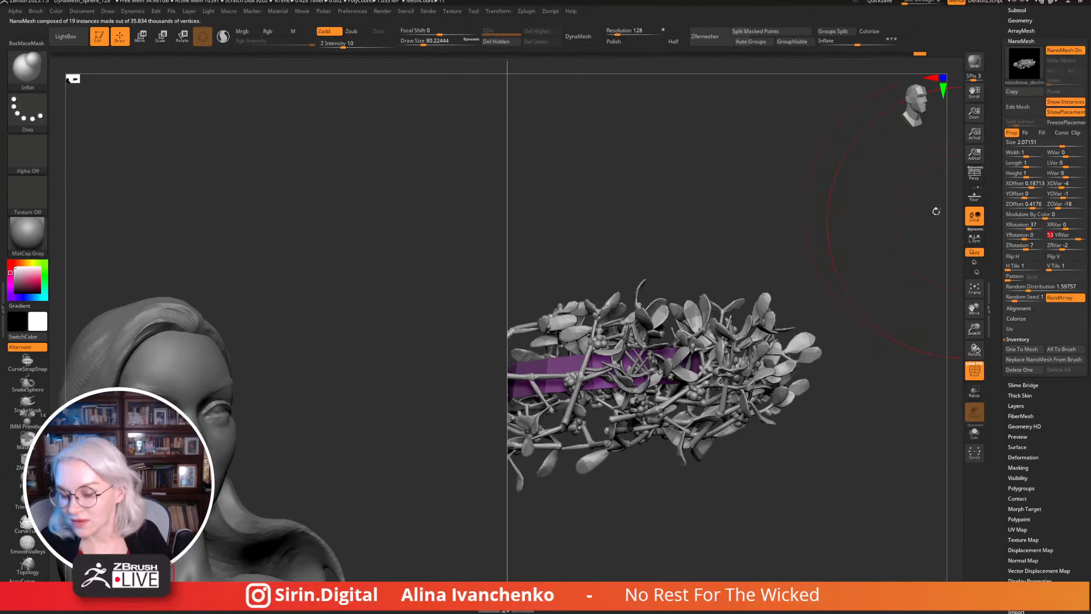
left_click_drag(935, 211, 857, 335)
mouse_move(953, 320)
left_mouse_down()
mouse_move(936, 340)
mouse_move(944, 312)
left_mouse_up()
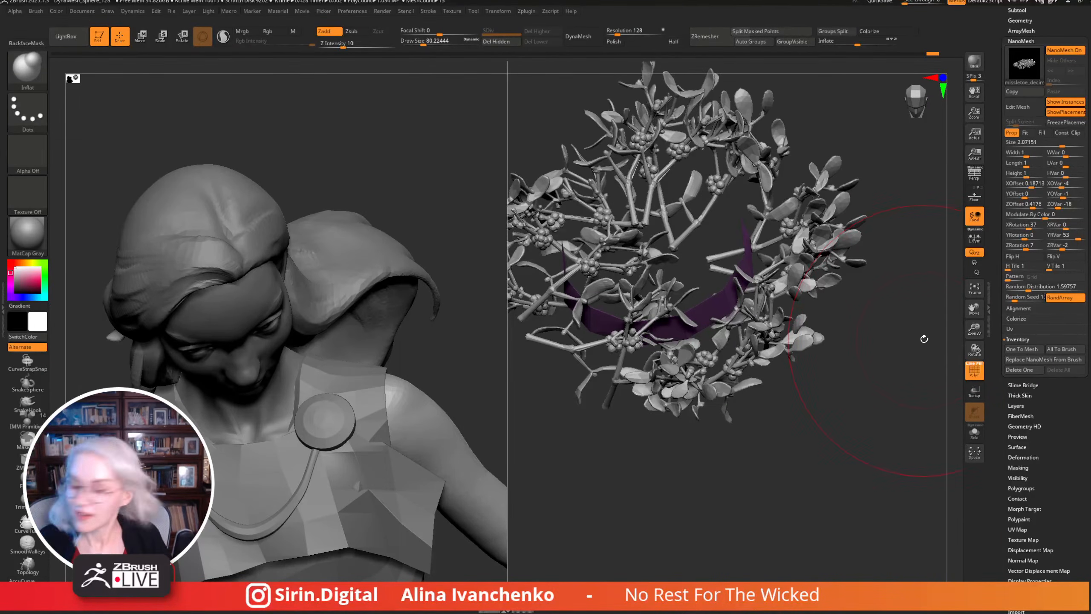
left_click_drag(893, 323, 908, 322)
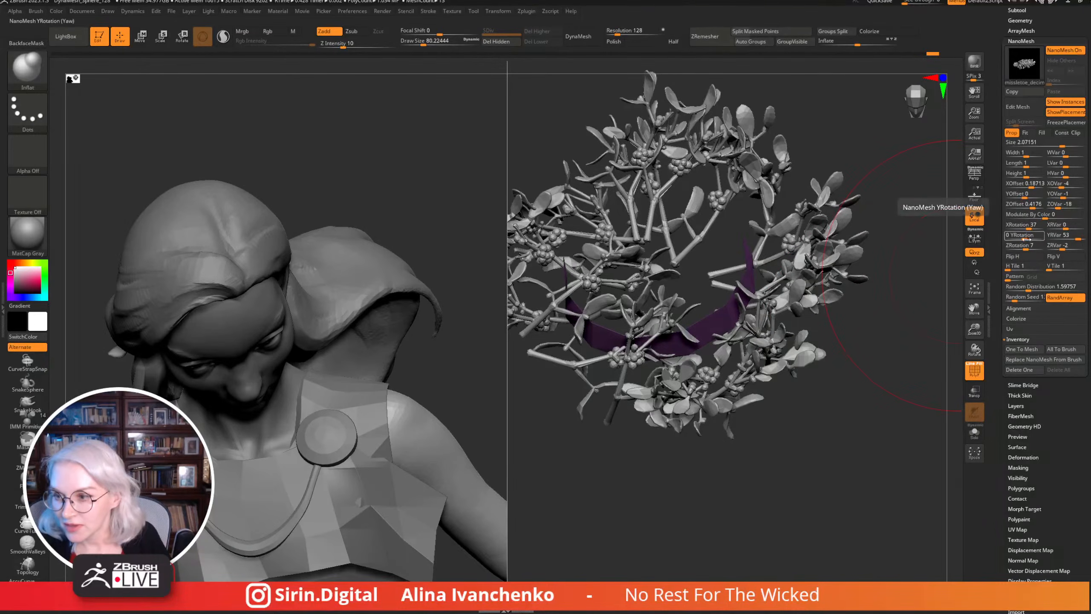
left_click(1024, 240)
left_click_drag(1024, 239, 1017, 239)
left_click_drag(923, 266, 851, 374)
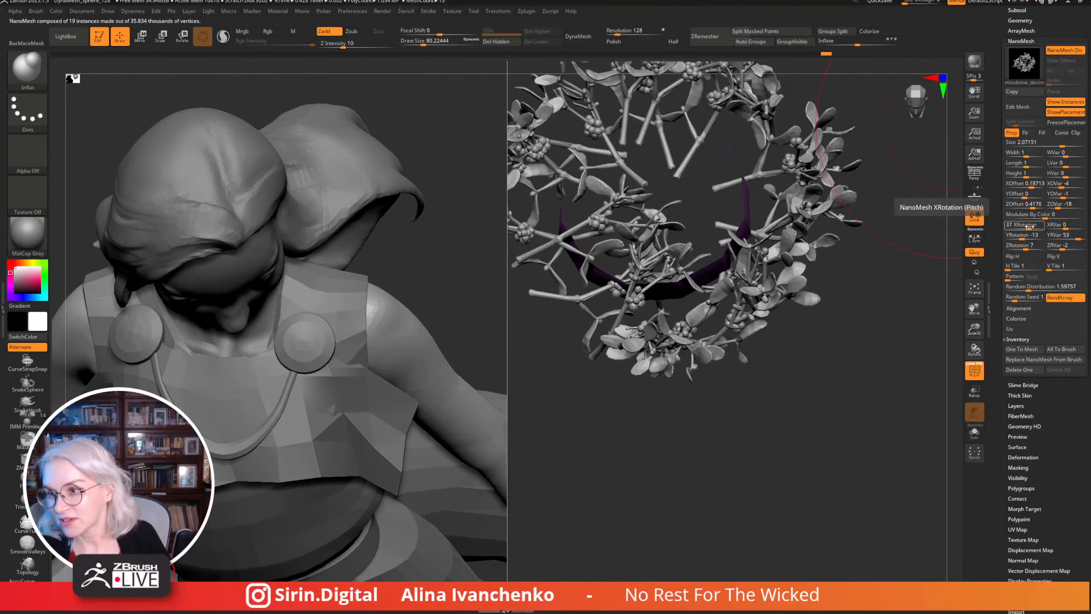
Set the NanoMesh X rotation, Z rotation and Y rotation variation to 0, Y rotation to 2 and X offset to 0.00084.
left_click_drag(1029, 226, 1052, 237)
left_click_drag(869, 355, 995, 282)
left_click_drag(920, 322, 1024, 183)
left_click_drag(902, 301, 816, 391)
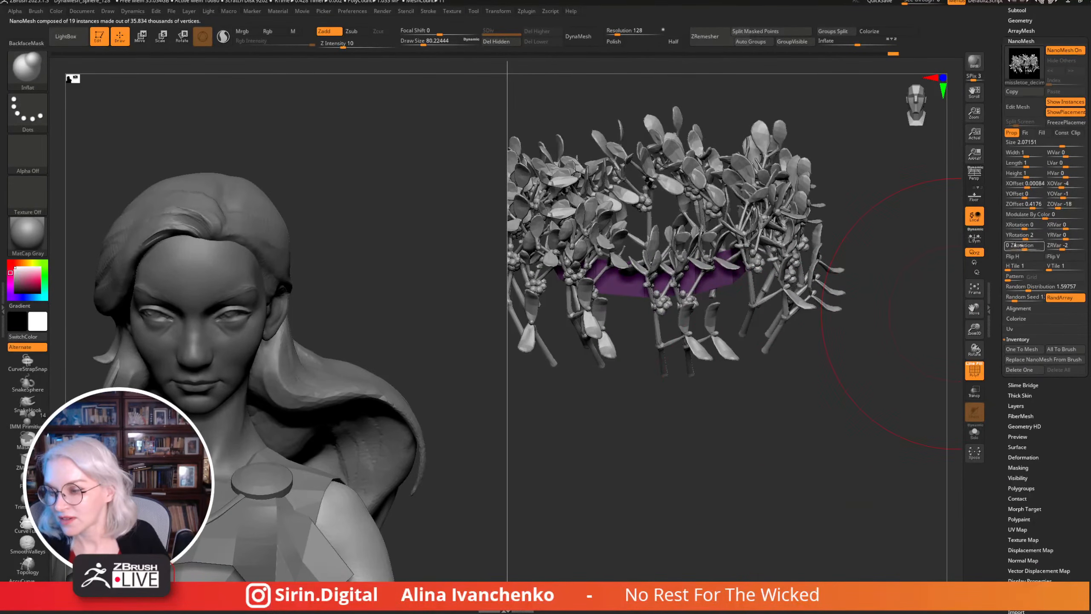
Turn the wreath branches along the ring with a Y rotation of 72 and a Z rotation of 86.
left_click_drag(1023, 225, 1030, 246)
left_click_drag(816, 430, 842, 392)
left_click_drag(845, 448, 862, 390)
left_click(974, 288)
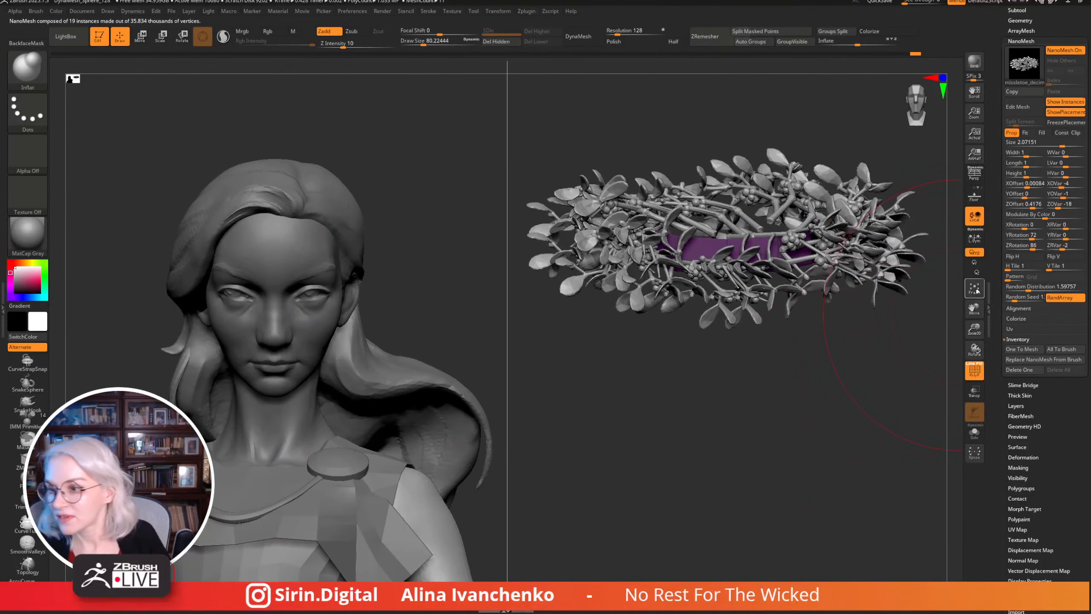
Delete the mistletoe NanoMesh from the head ring, leaving only the bare cylinder band.
left_click(1017, 370)
left_click_drag(830, 372, 685, 305)
scroll(1040, 193, "up", 5)
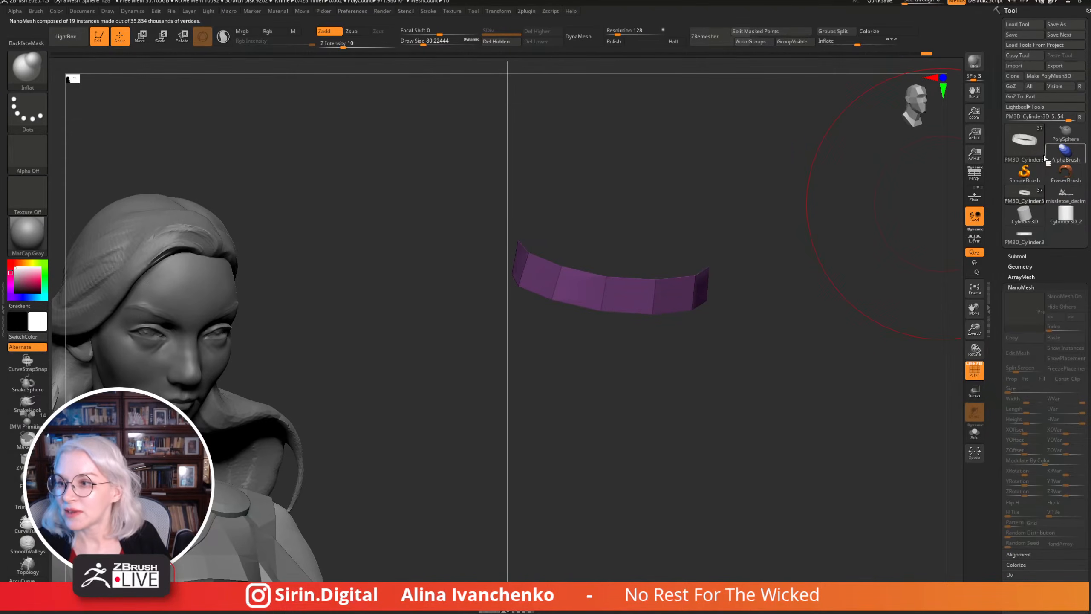
left_click(1029, 214)
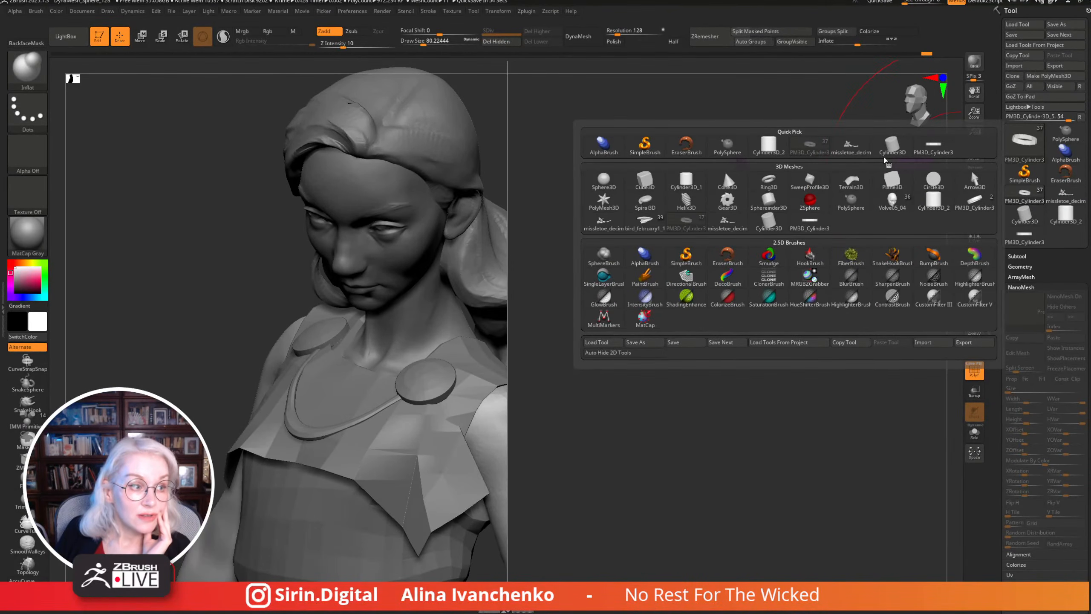
left_click(885, 152)
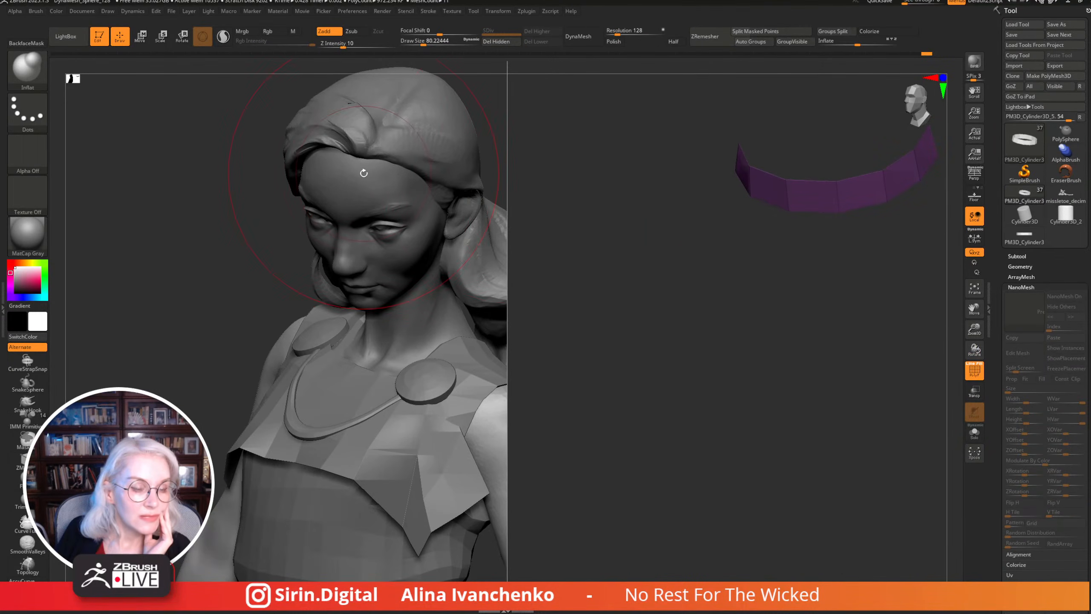
left_click_drag(855, 279, 902, 258)
left_click(1022, 157)
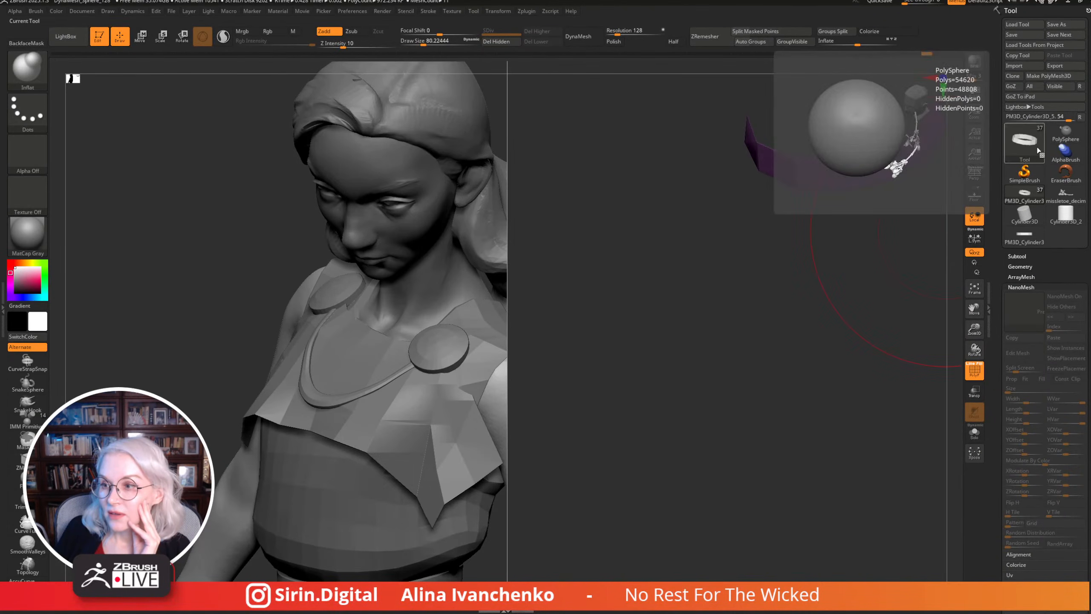
left_click_drag(764, 193, 546, 208)
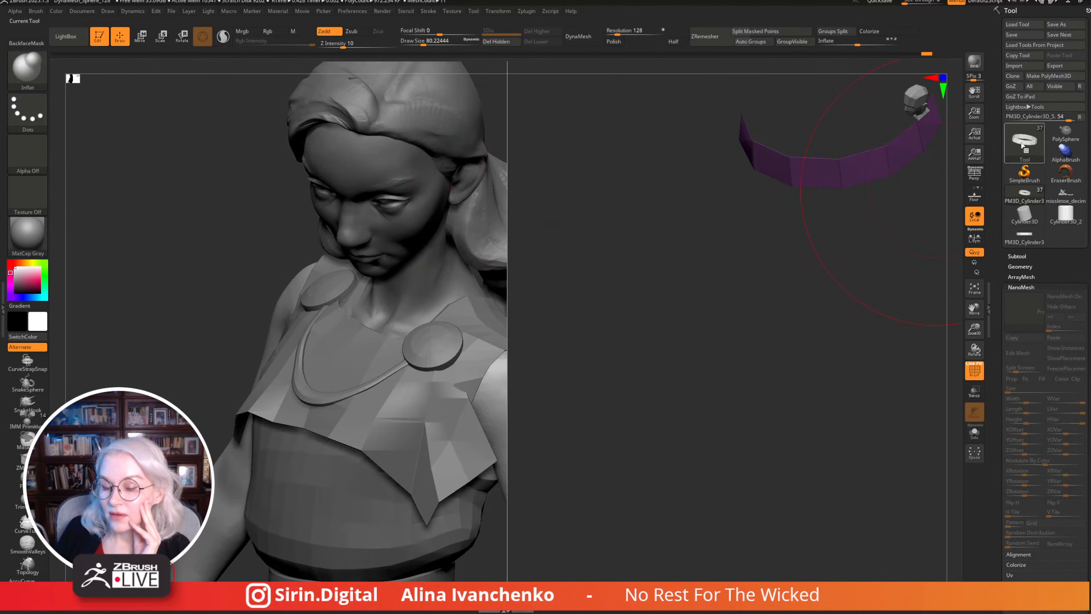
left_click_drag(859, 241, 803, 207)
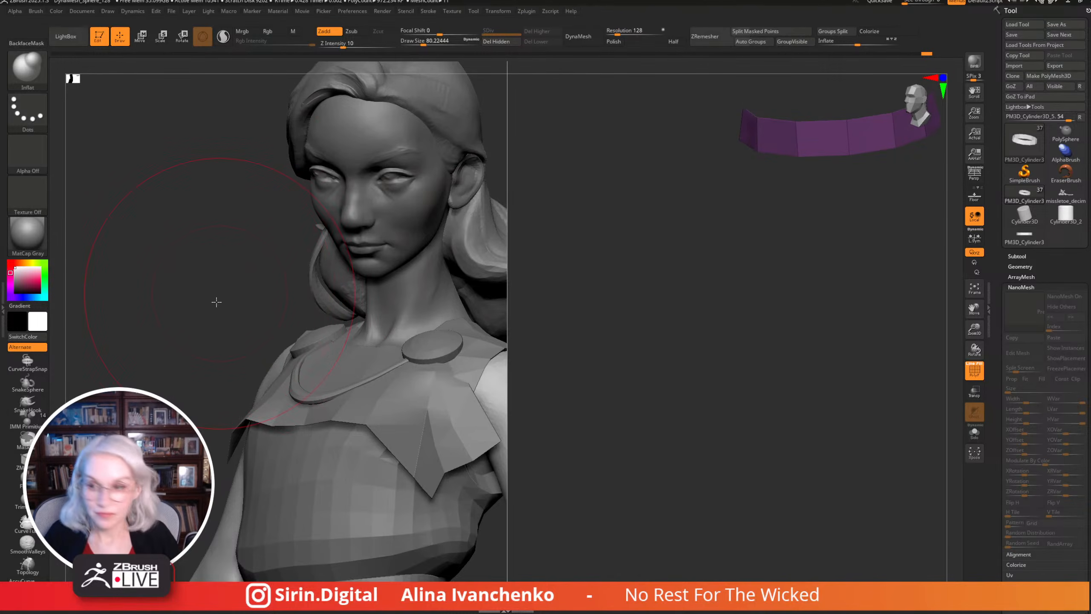
left_click_drag(216, 302, 266, 279)
left_click(1025, 239)
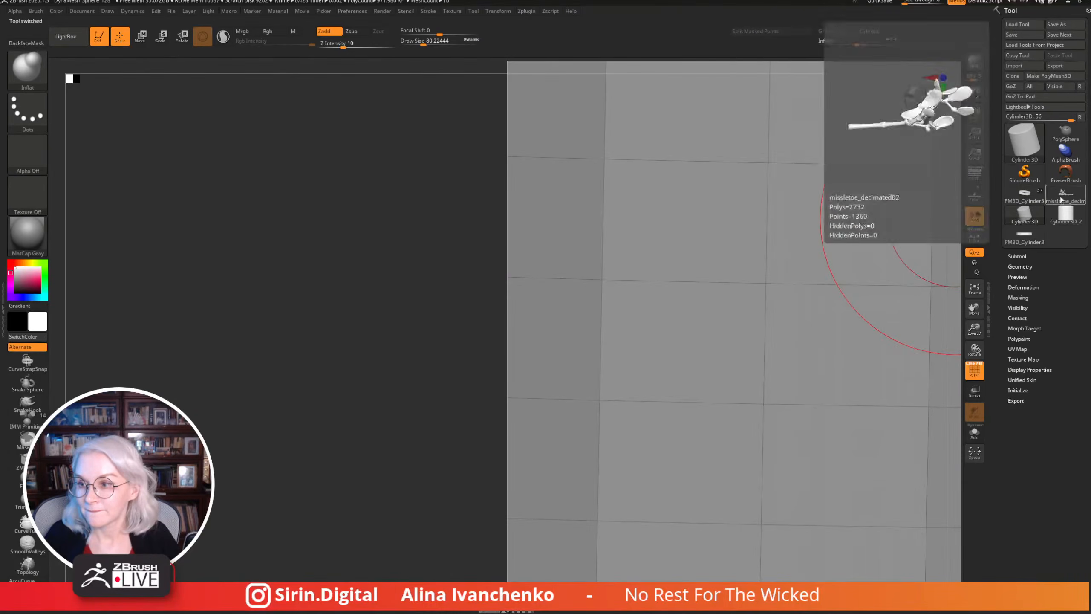
left_click(1025, 194)
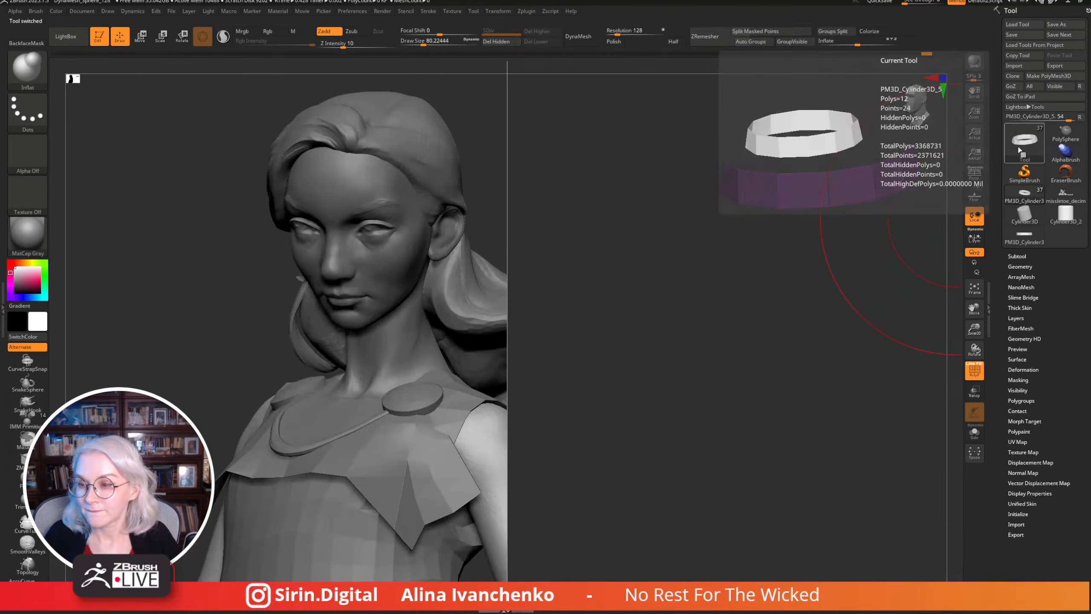
left_click(1019, 161)
Switch to the missletoe_decimated02 branch tool and create a new NanoMesh brush from it.
left_click(1017, 256)
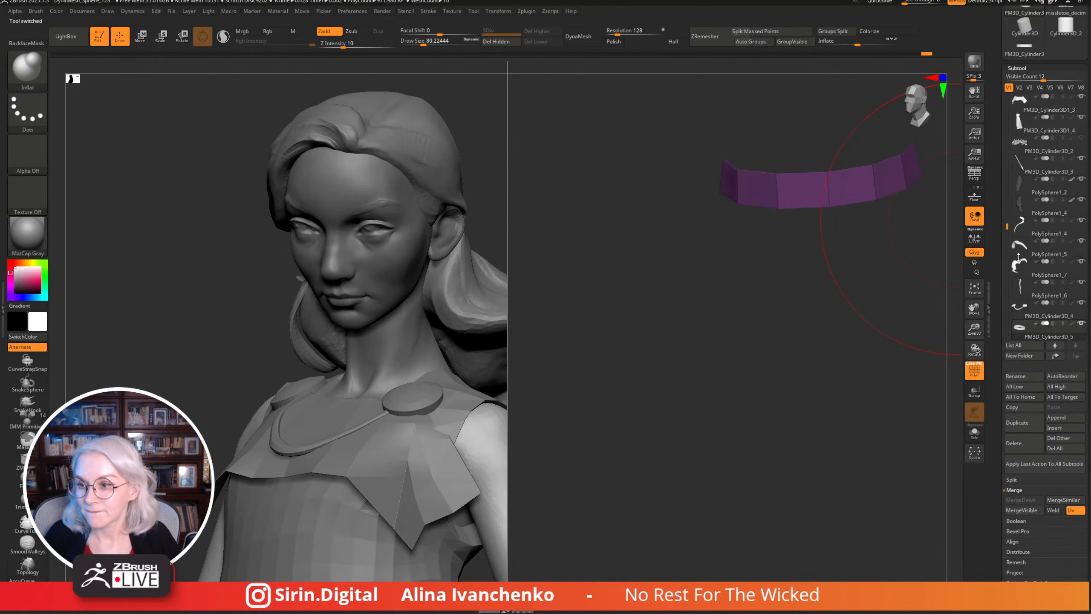
left_click_drag(271, 283, 609, 251)
mouse_move(806, 372)
left_mouse_down()
mouse_move(755, 319)
mouse_move(797, 363)
left_mouse_up()
scroll(1045, 257, "up", 4)
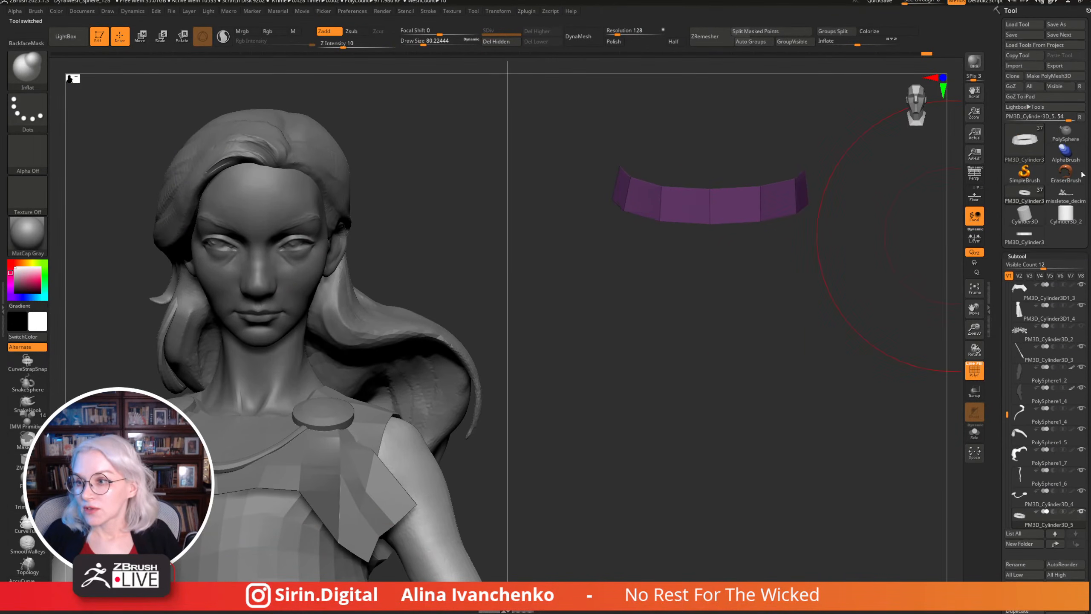
left_click(1059, 197)
left_click_drag(820, 202, 341, 78)
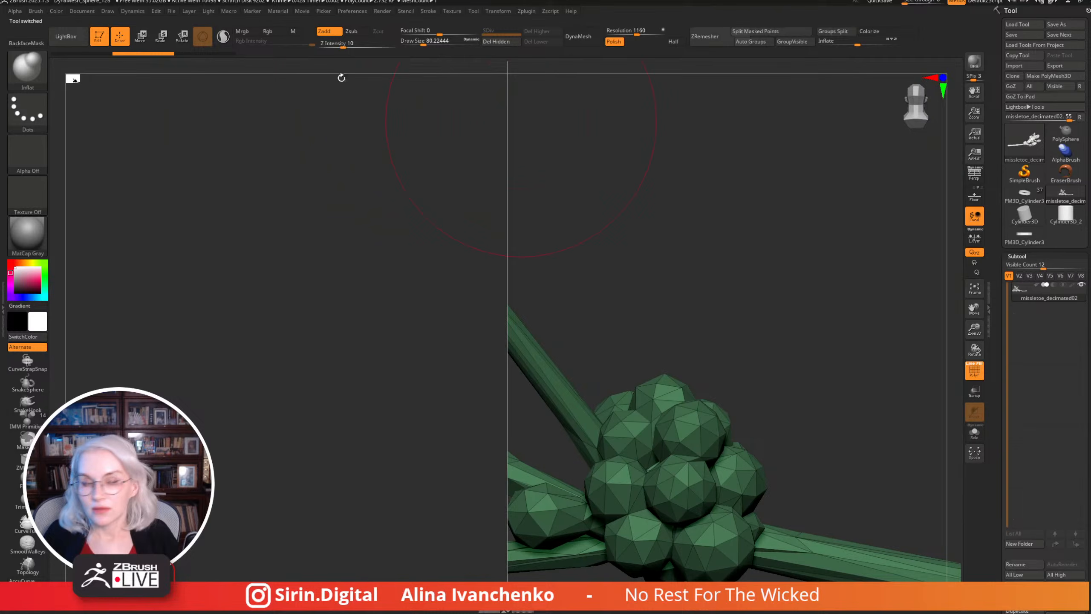
left_click(27, 68)
left_click(126, 352)
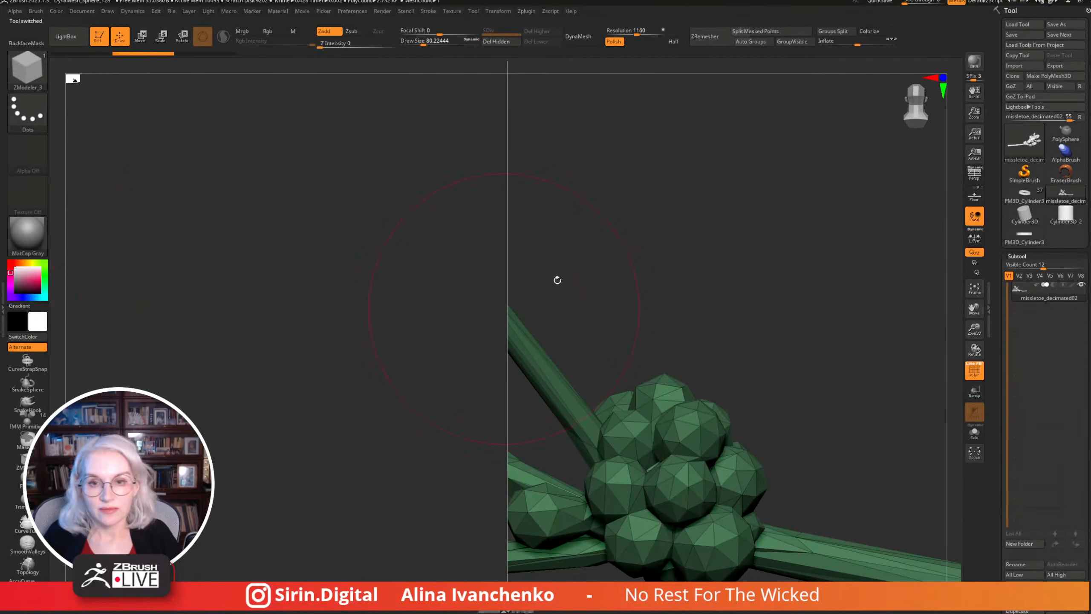
left_click(40, 81)
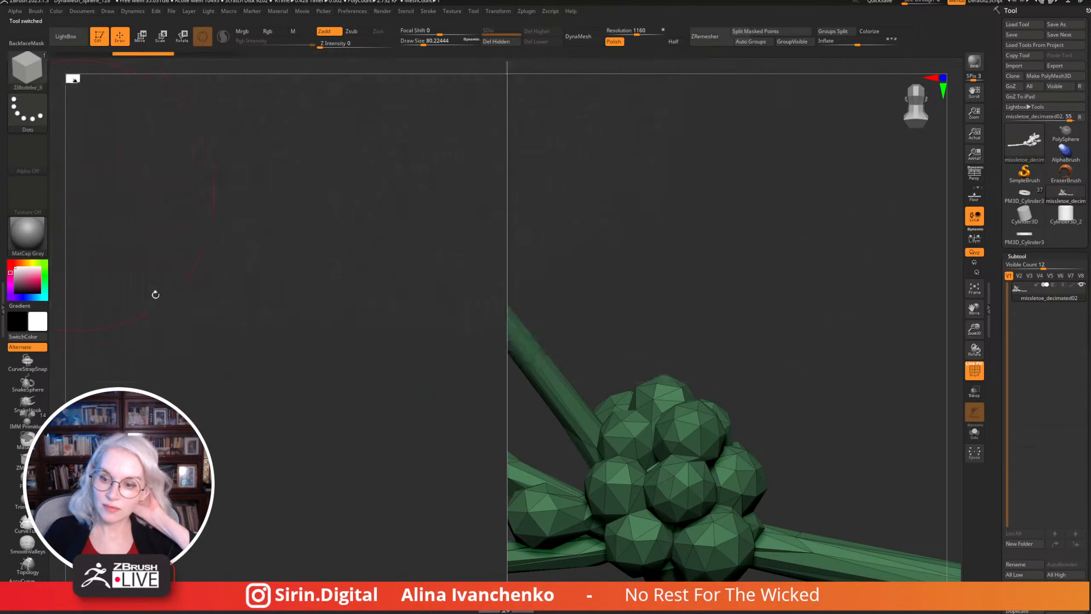
Return to the figure's head ring and insert the mistletoe NanoMesh on its faces.
left_click(1025, 193)
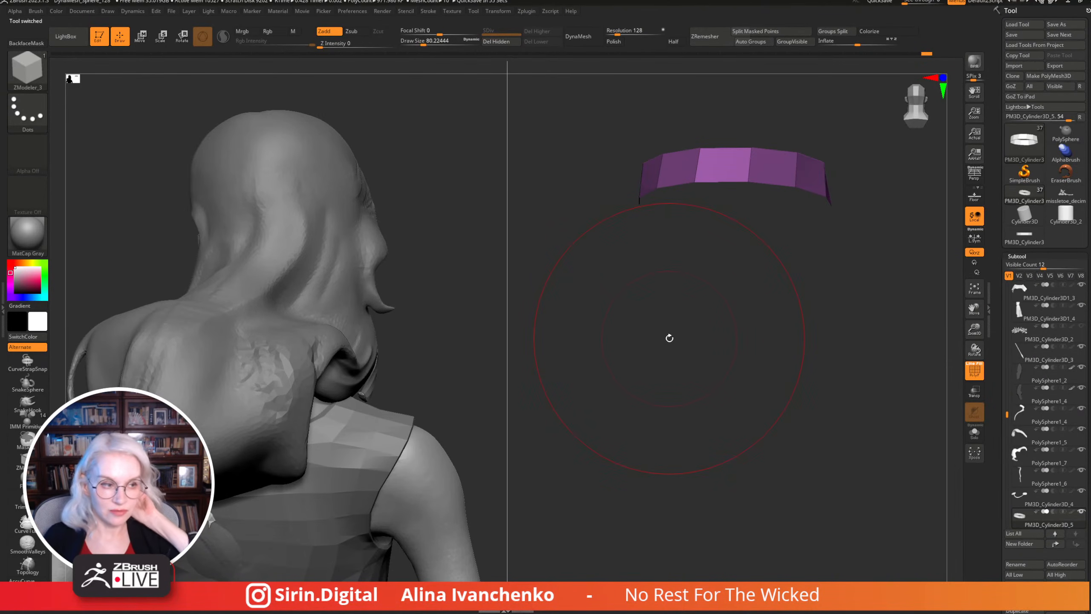
left_click_drag(792, 376, 757, 433, "alt")
left_click(765, 213)
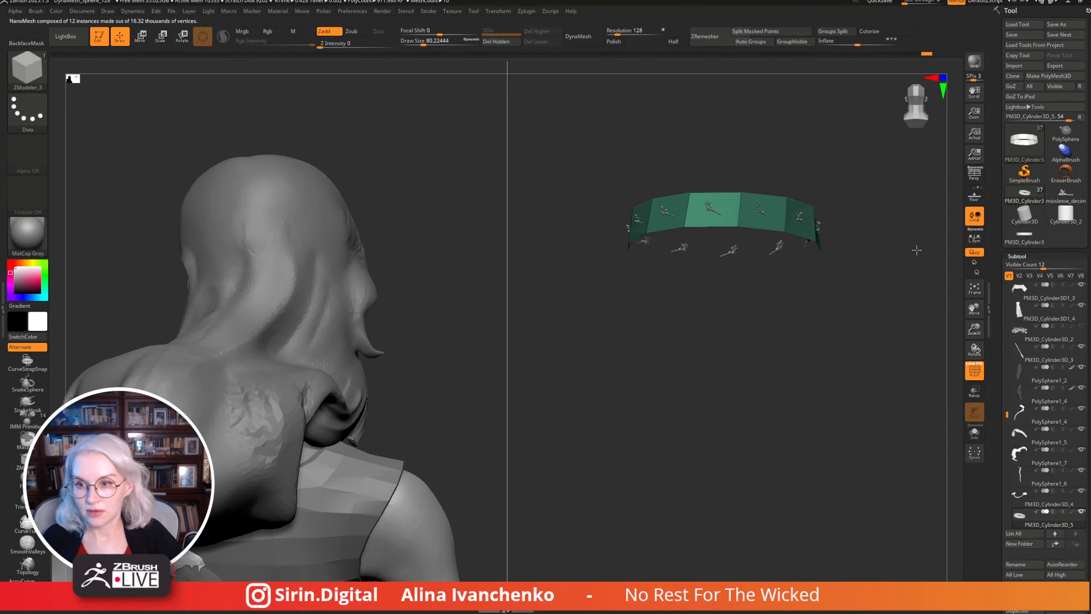
Enlarge the inserted mistletoe branches so that they span the faces of the head ring.
left_click_drag(669, 408, 712, 434)
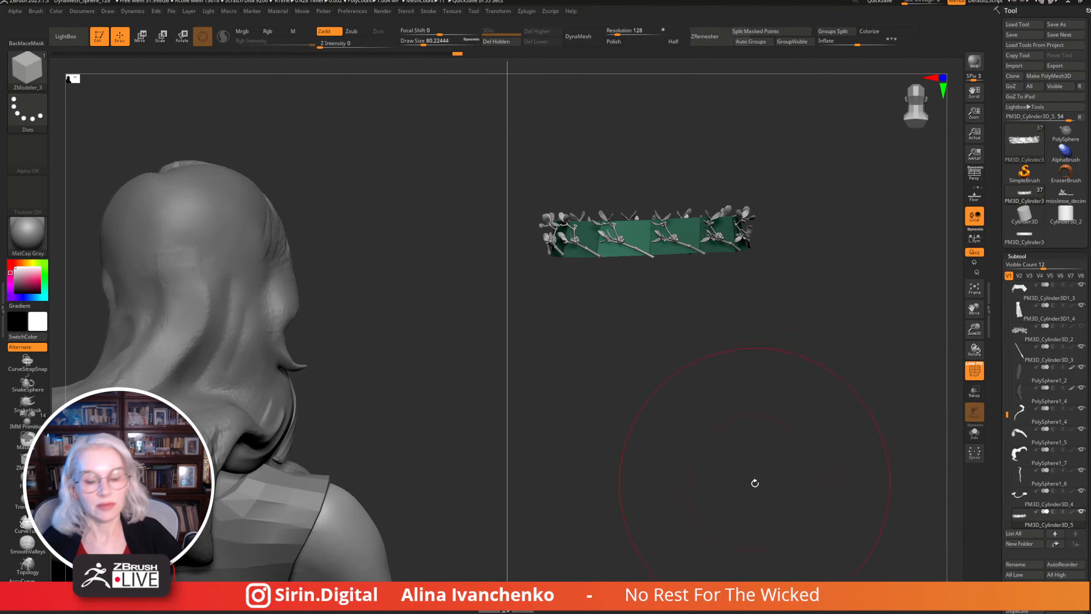
left_click_drag(737, 429, 738, 487)
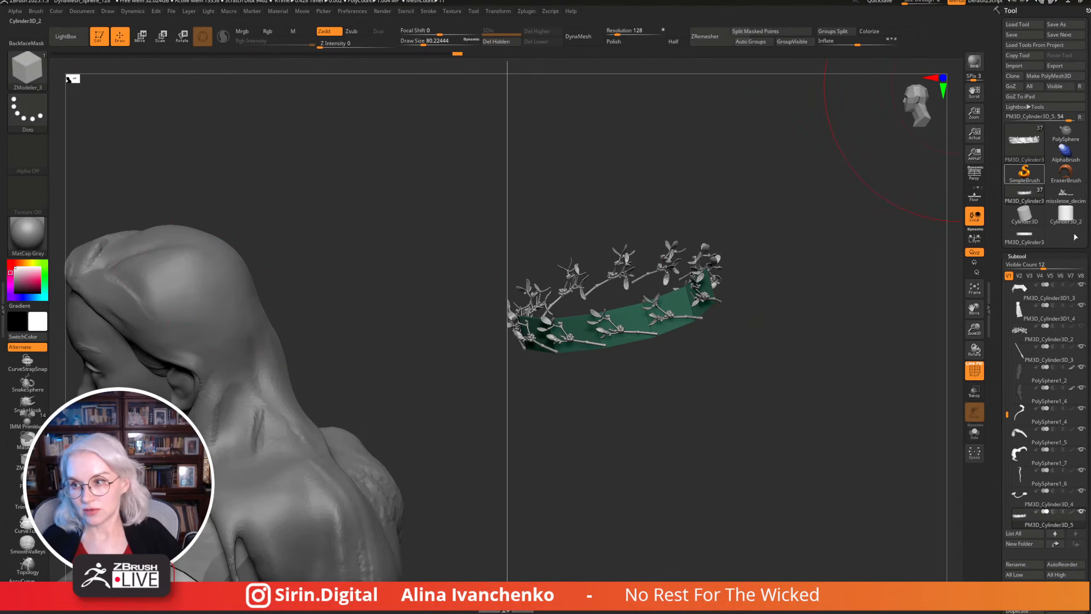
Switch to the missletoe_decimated02 branch and save it under that name as a ZBrush tool in the velva folder.
left_click(1066, 193)
left_click_drag(863, 291, 795, 241)
left_click(1064, 25)
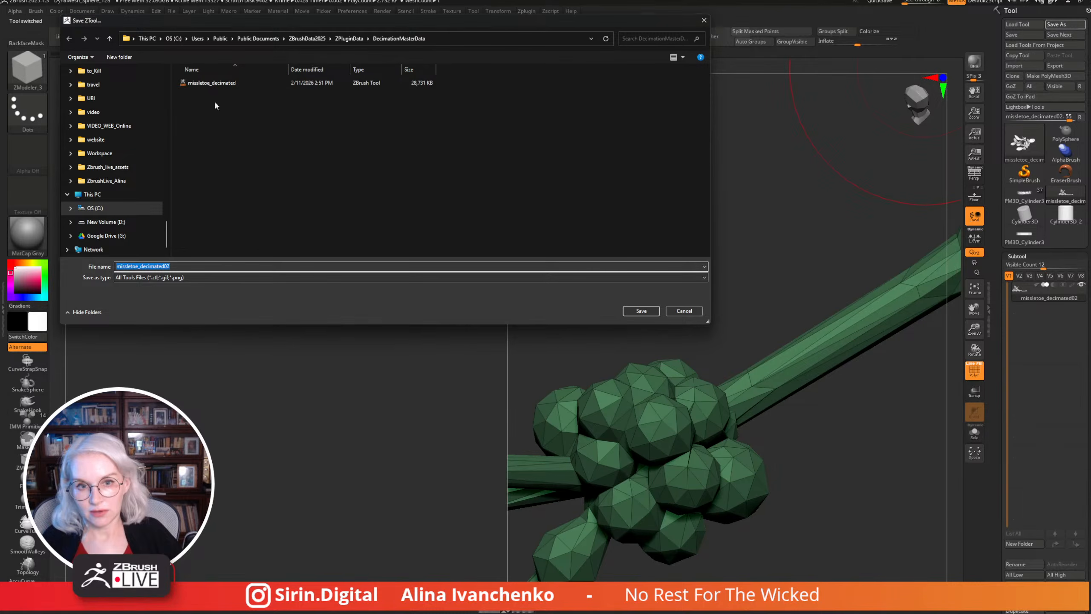
scroll(137, 131, "up", 5)
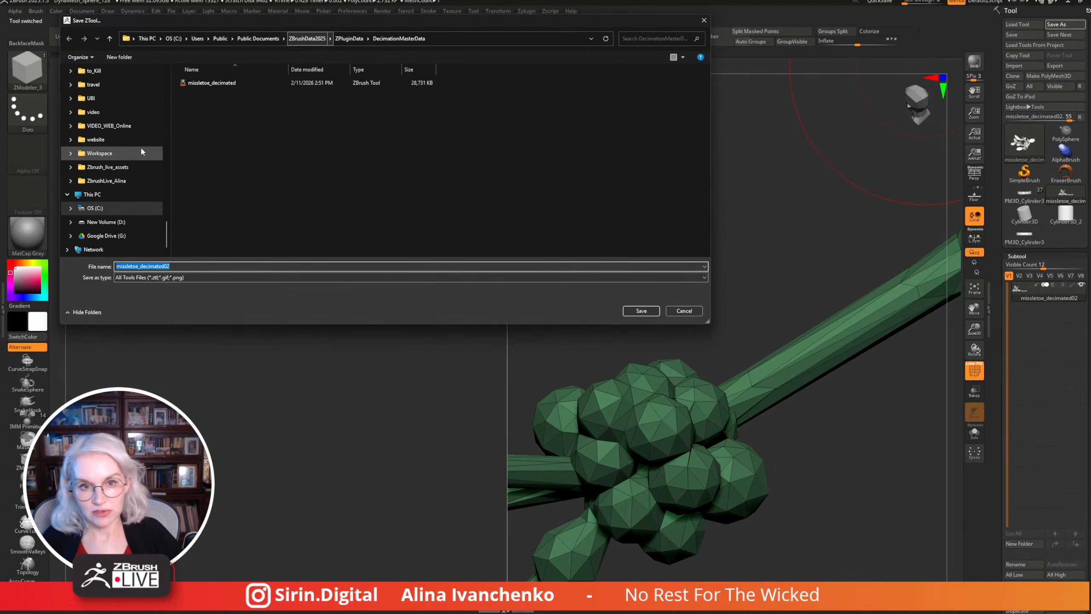
scroll(137, 132, "up", 8)
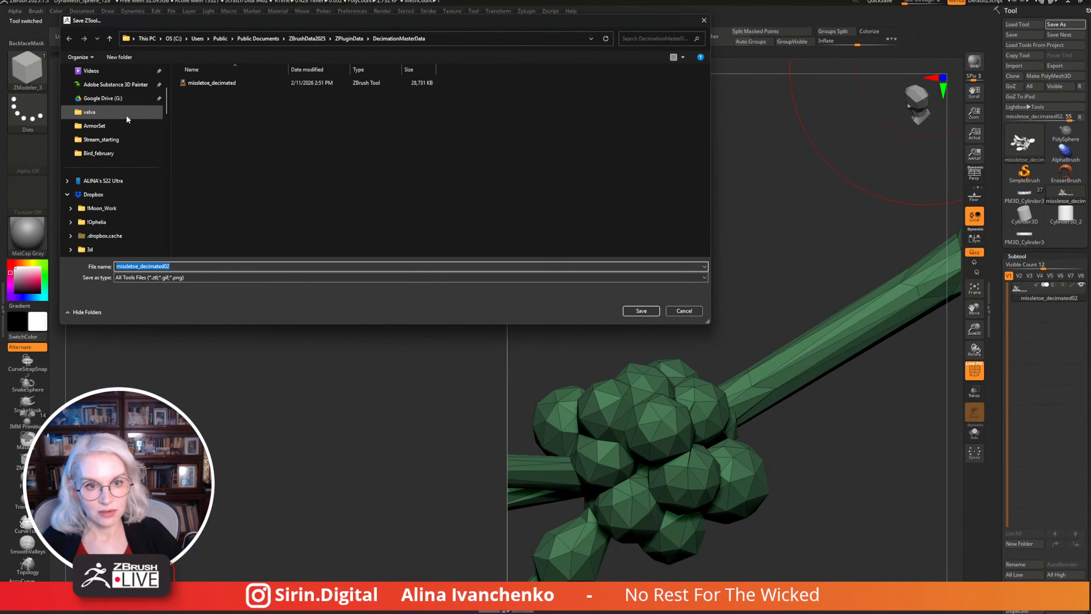
left_click(136, 111)
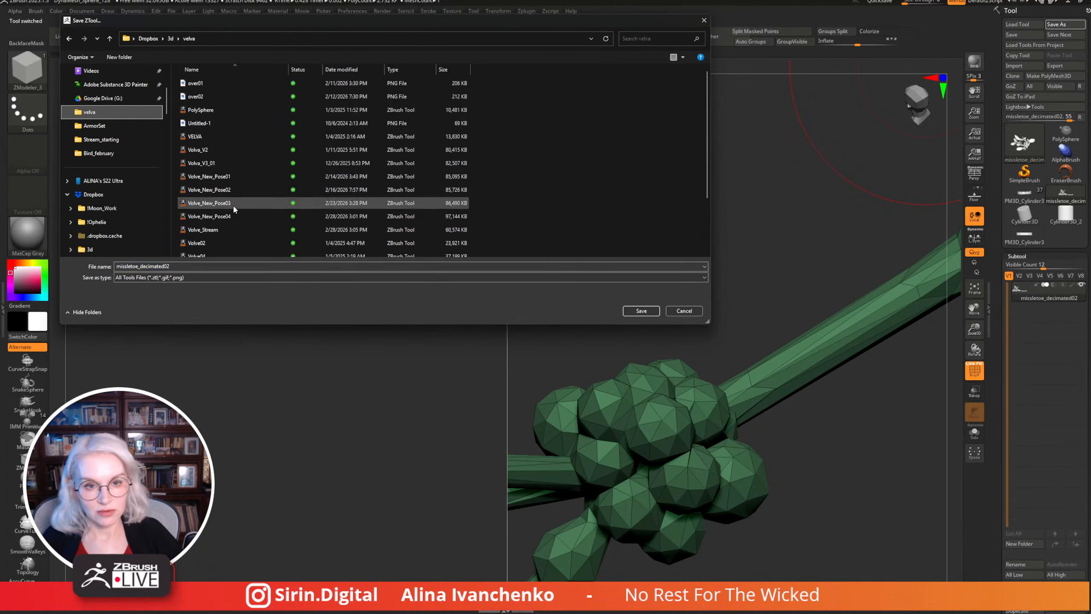
left_click(630, 310)
Return to the figure's head ring, reset the recently used tools, and open the full selection of loaded tools.
left_click(1025, 202)
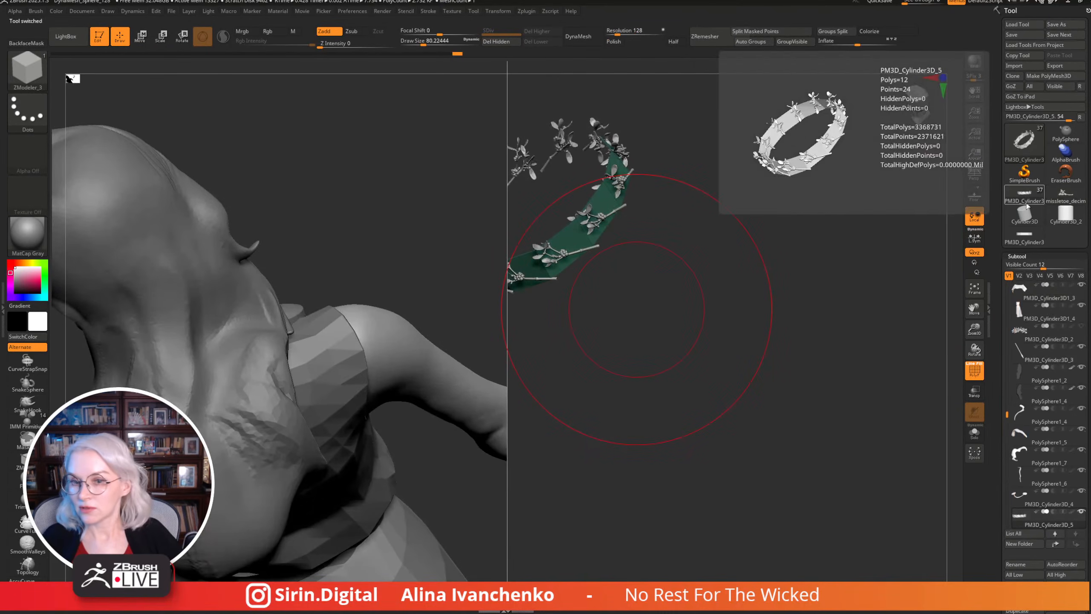
left_click_drag(877, 251, 924, 196)
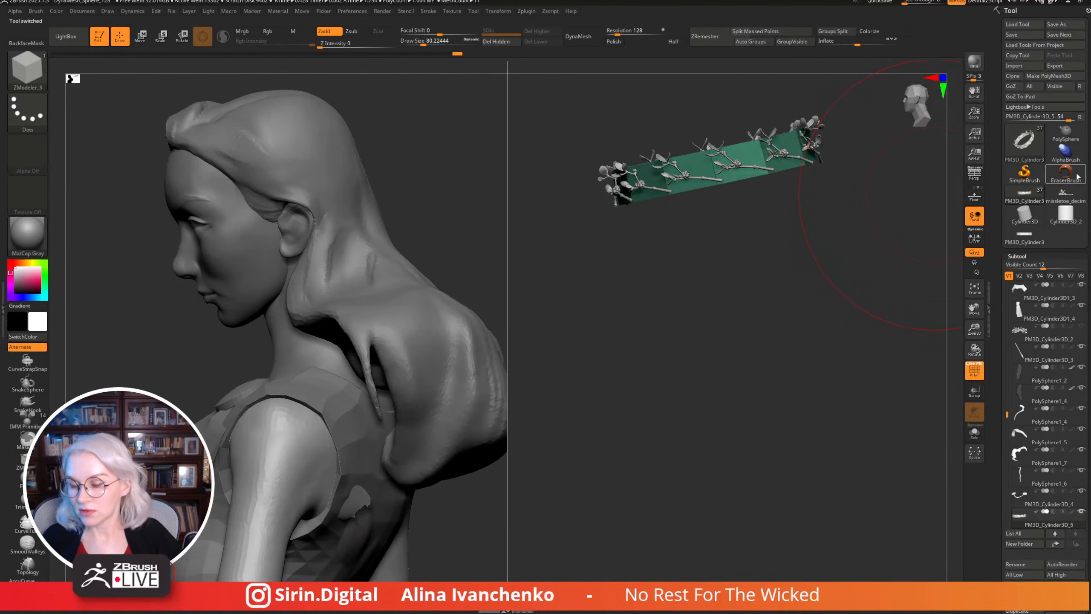
left_click(1080, 118)
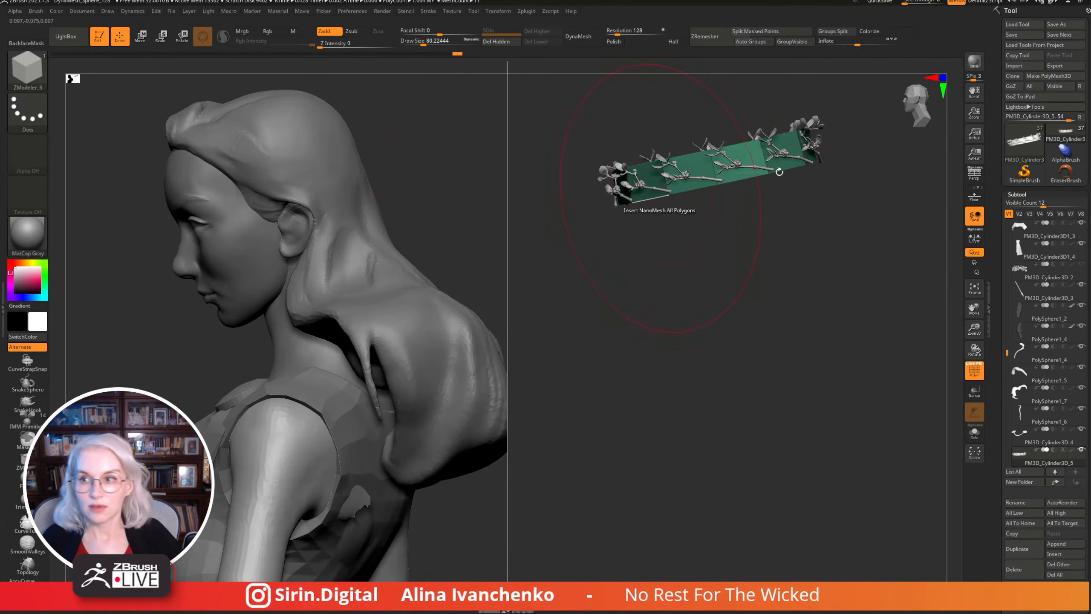
left_click(1029, 147)
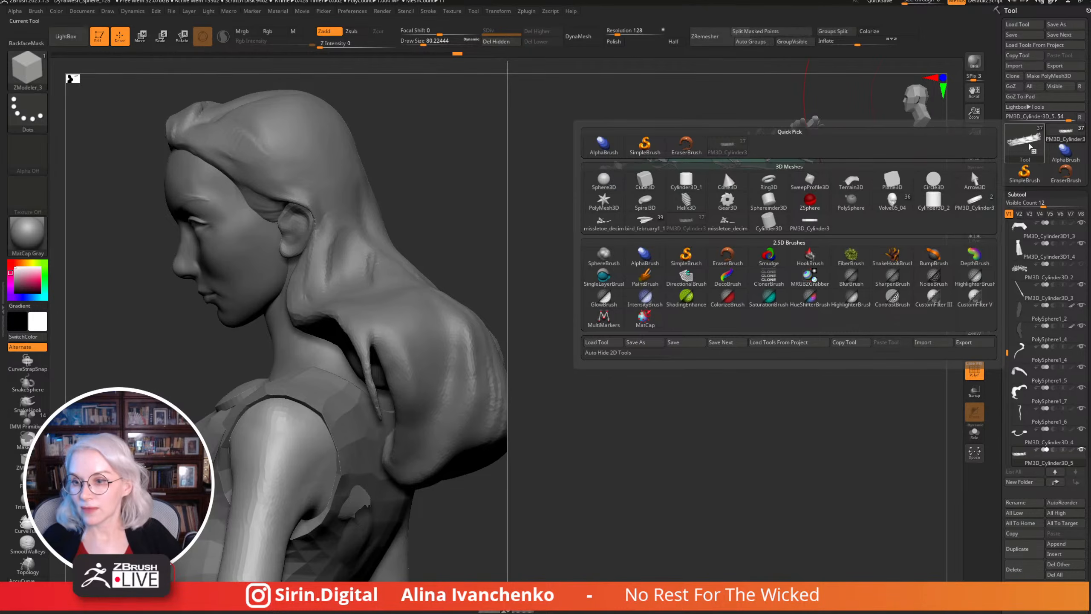
Copy the current mistletoe band tool.
left_click(851, 343)
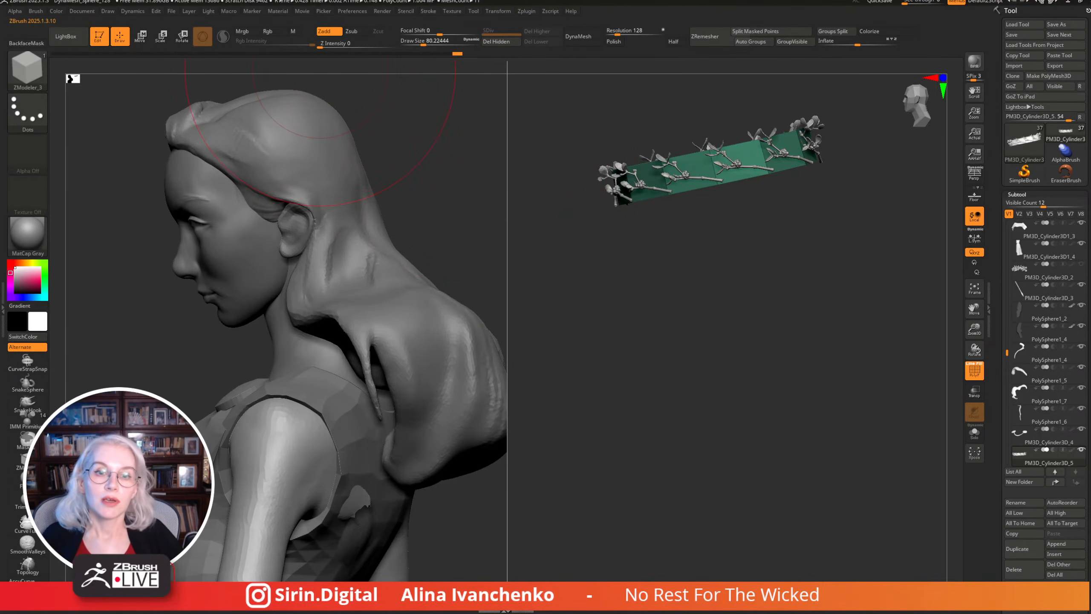
left_click(26, 43)
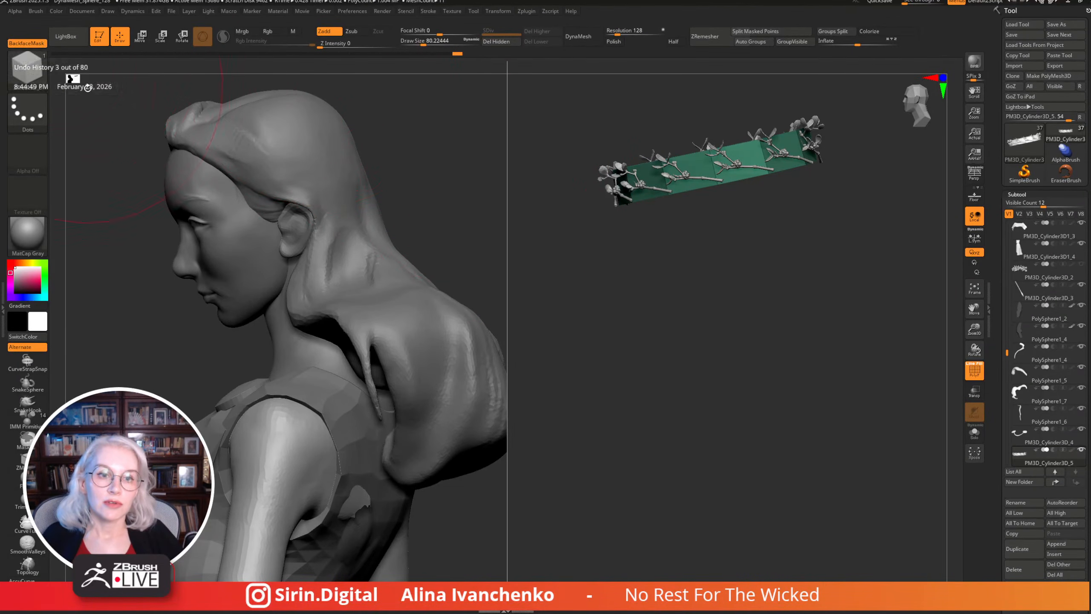
left_click(26, 43)
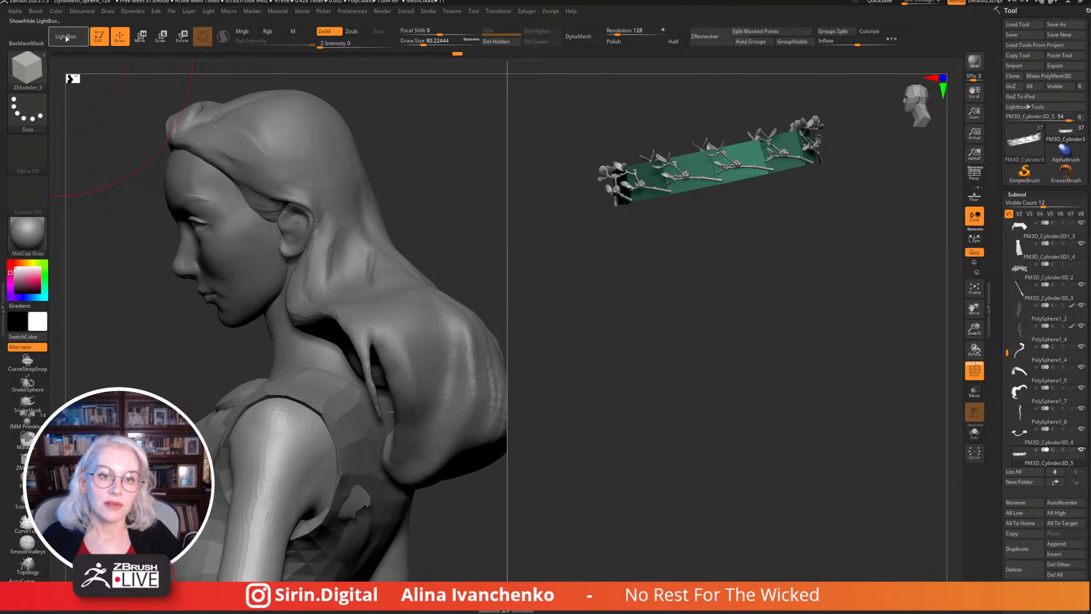
Open the DynaMesh_Sphere_128 project from LightBox without saving the changes to the current project.
left_click(66, 37)
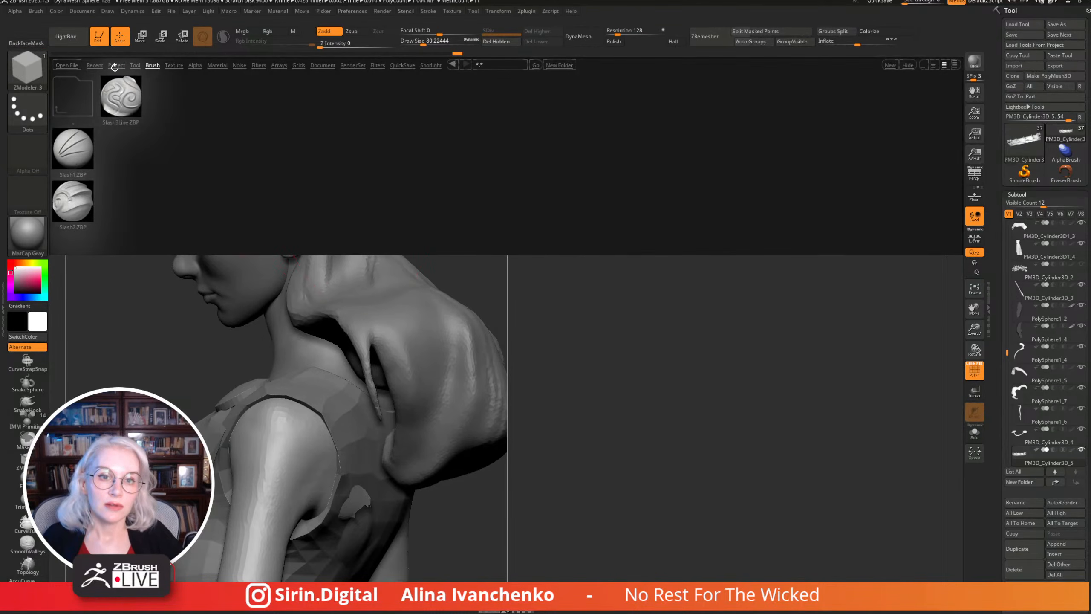
left_click(116, 65)
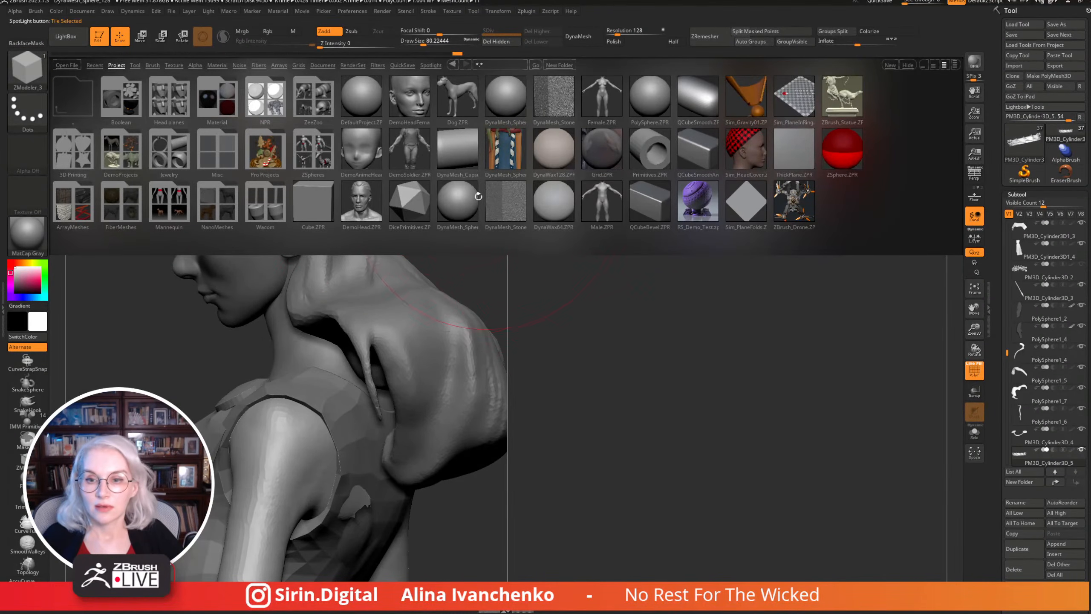
double_click(477, 198)
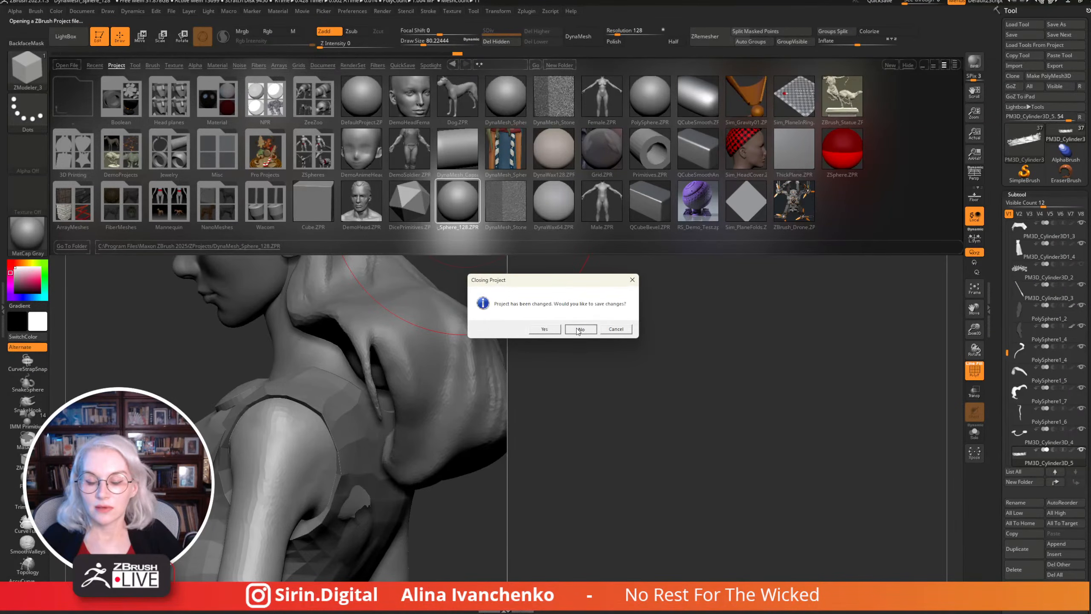
left_click(579, 329)
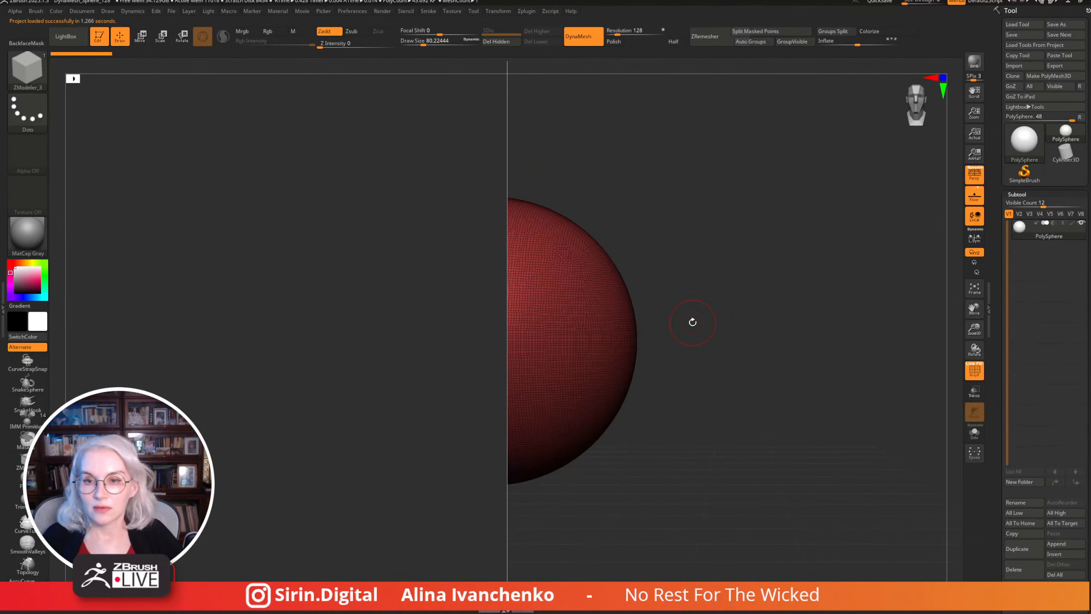
left_click_drag(693, 322, 765, 311)
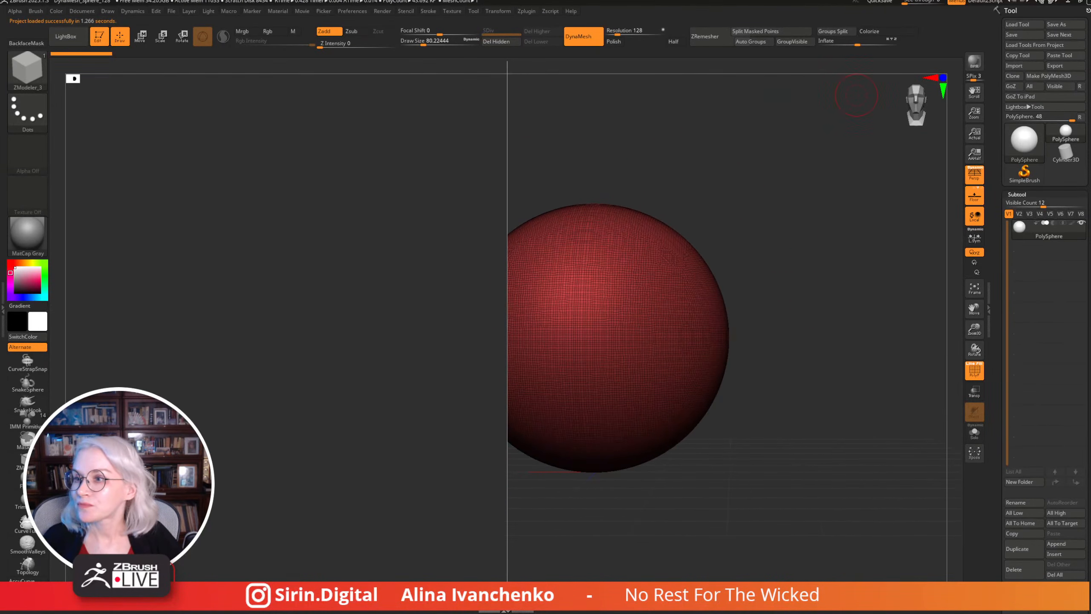
Close the sculpting program without saving, and minimize the Discord and Stream_starting folder windows.
key("alt+F4")
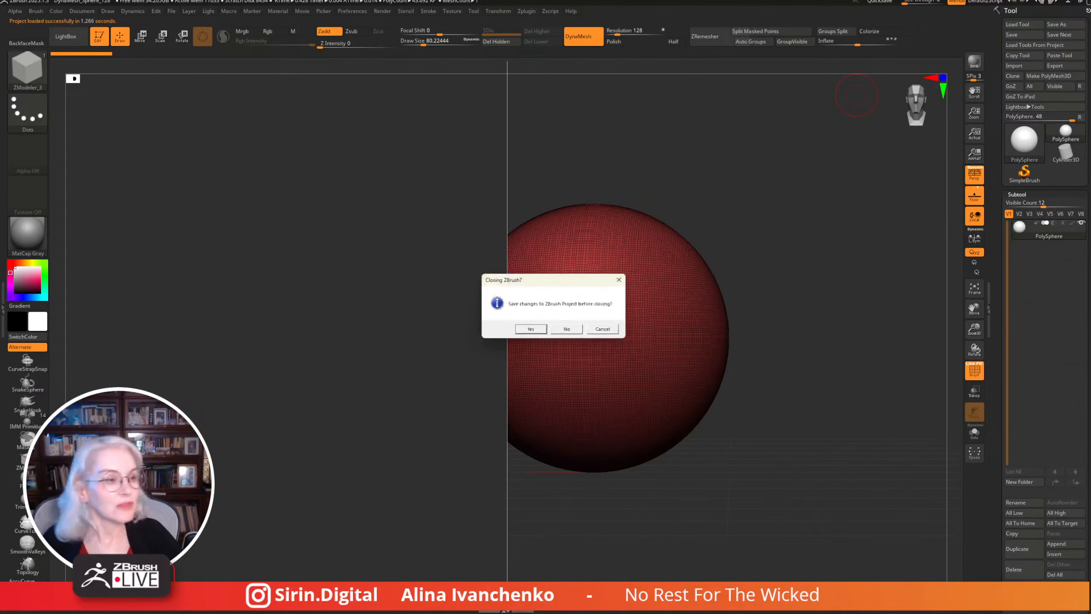
left_click(573, 329)
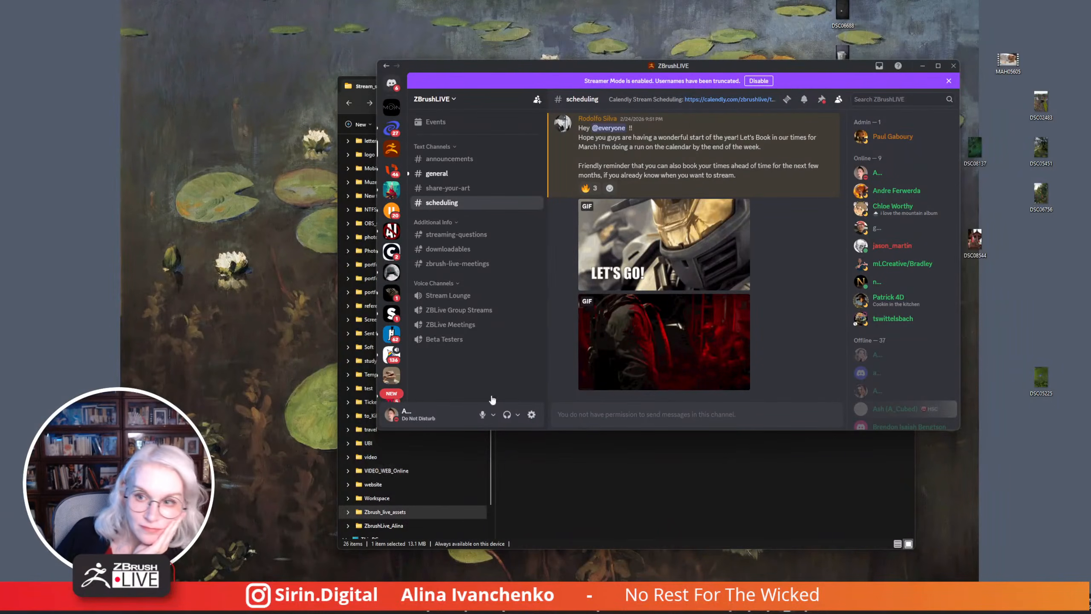
left_click(922, 65)
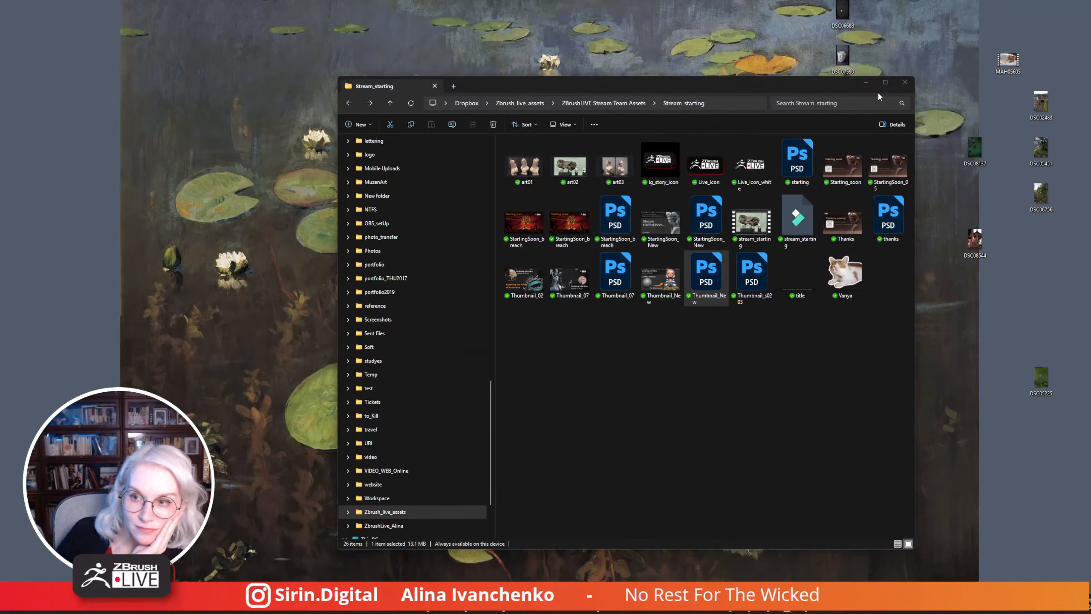
left_click(866, 83)
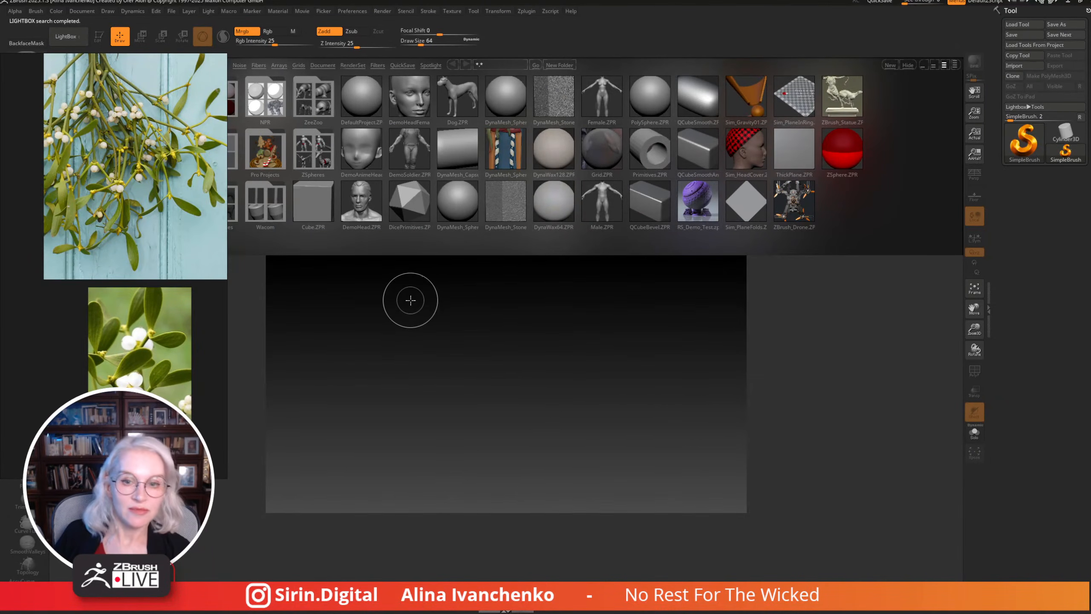
Open the DynaMesh_Sphere_128 project and load the Volve_New_Pose03 tool from the velva folder.
double_click(455, 207)
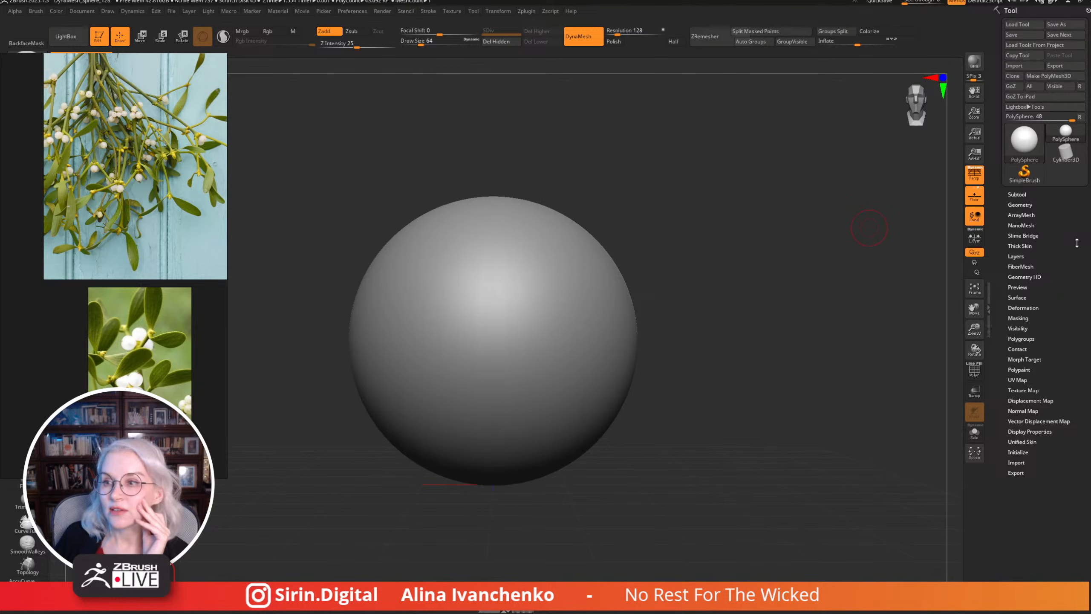
left_click(1020, 25)
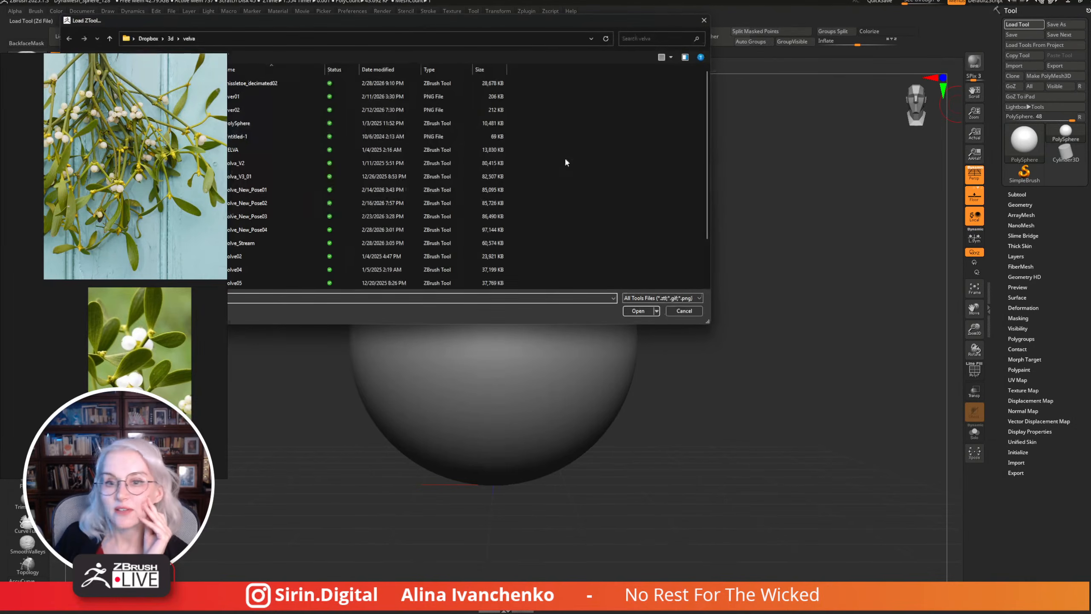
left_click_drag(450, 27, 657, 81)
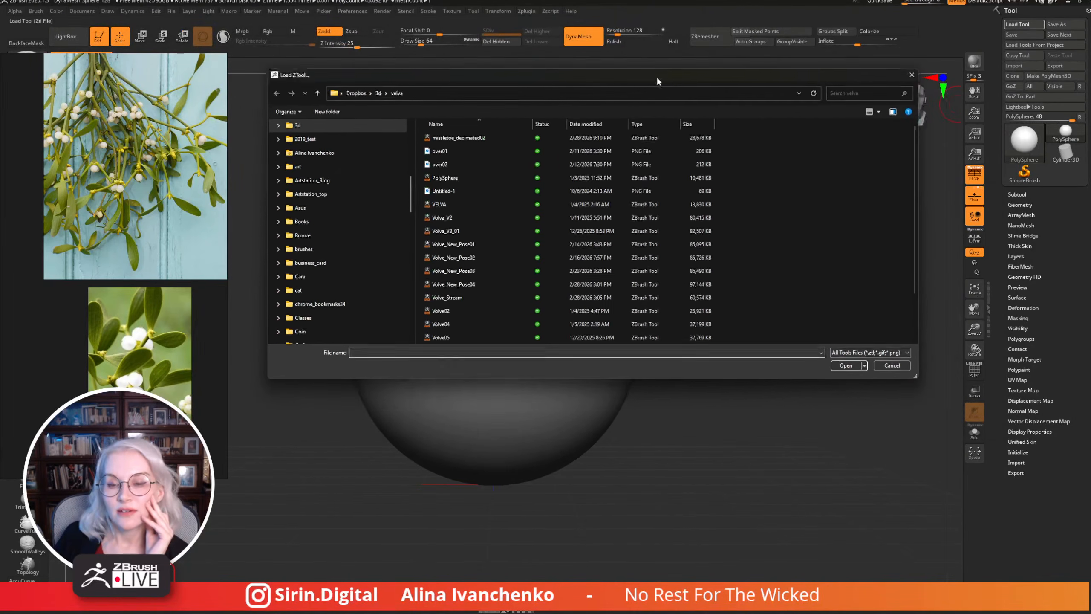
double_click(455, 270)
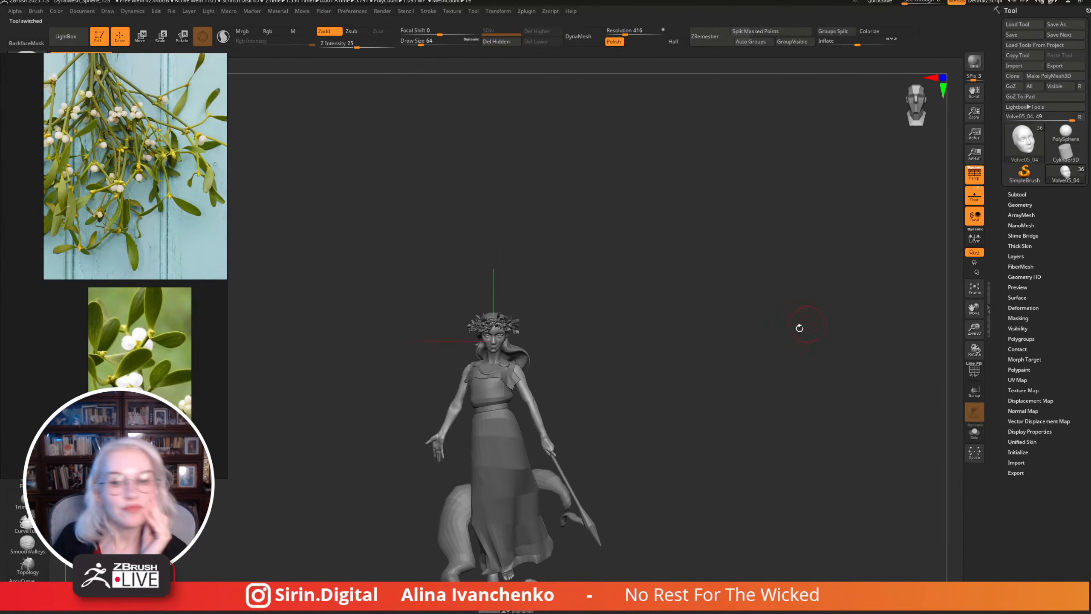
left_click_drag(792, 358, 769, 365)
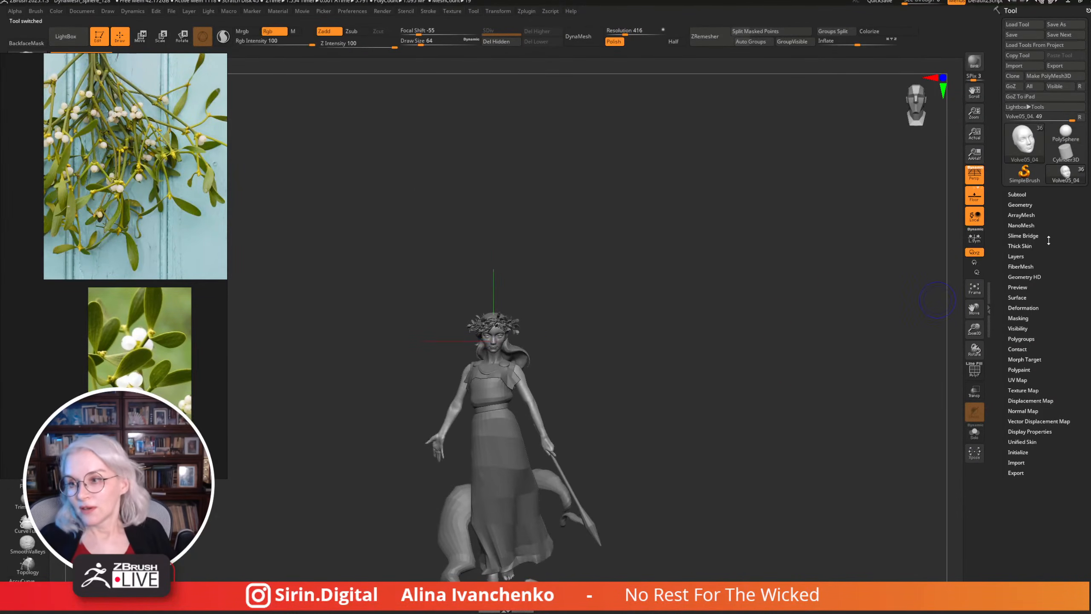
Hide the mistletoe wreath subtool PM3D_Cylinder3D_2 on the figure's head.
left_click(1017, 195)
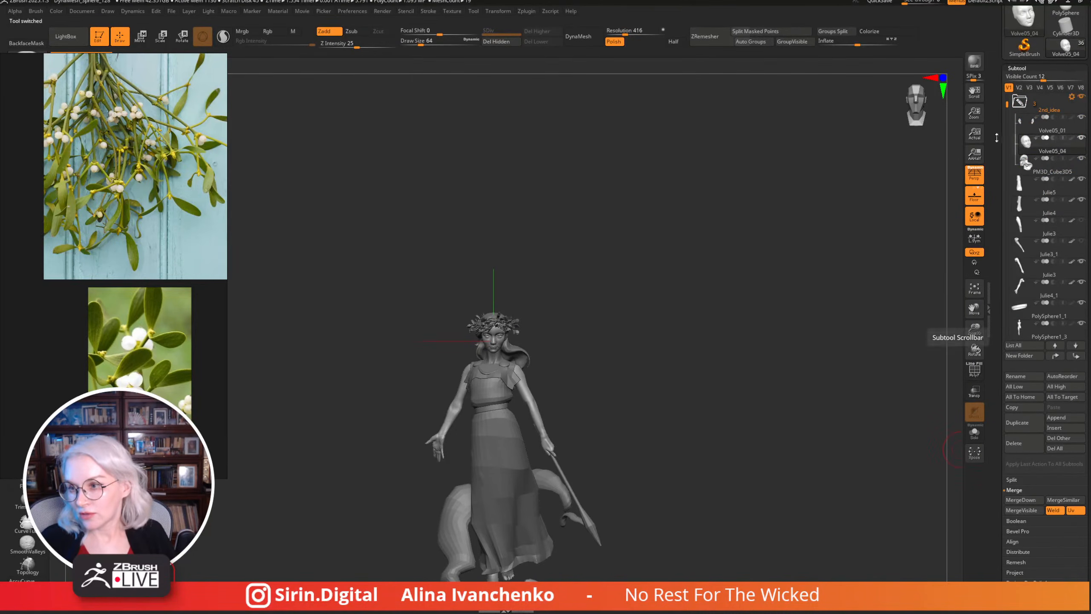
scroll(1048, 193, "down", 5)
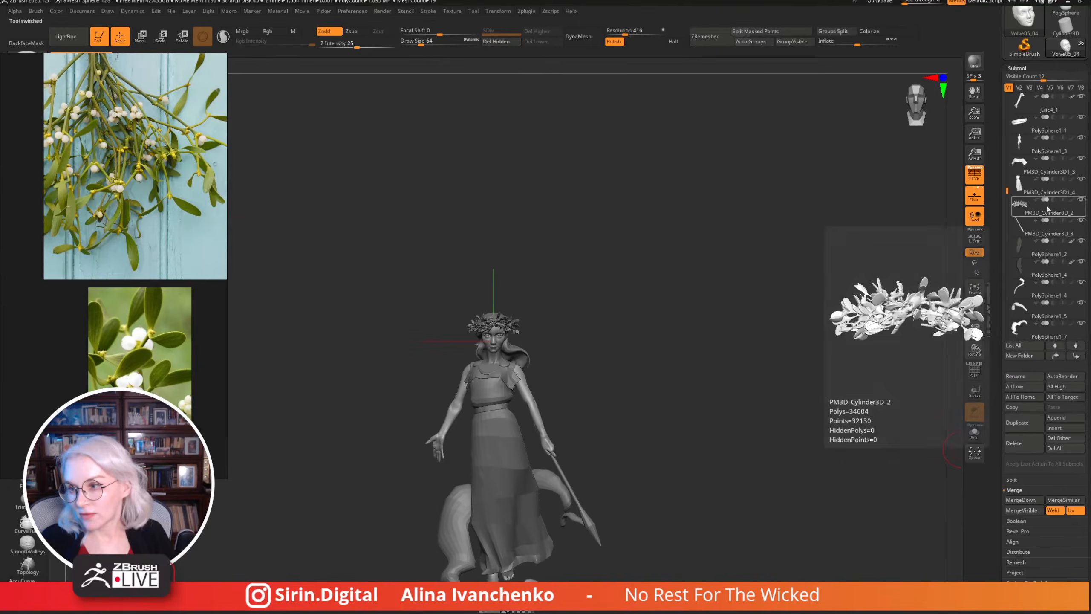
left_click(1081, 200)
left_click_drag(932, 215, 744, 312)
Switch to the Cylinder3D primitive and display its polygon wireframe.
left_click(1059, 38)
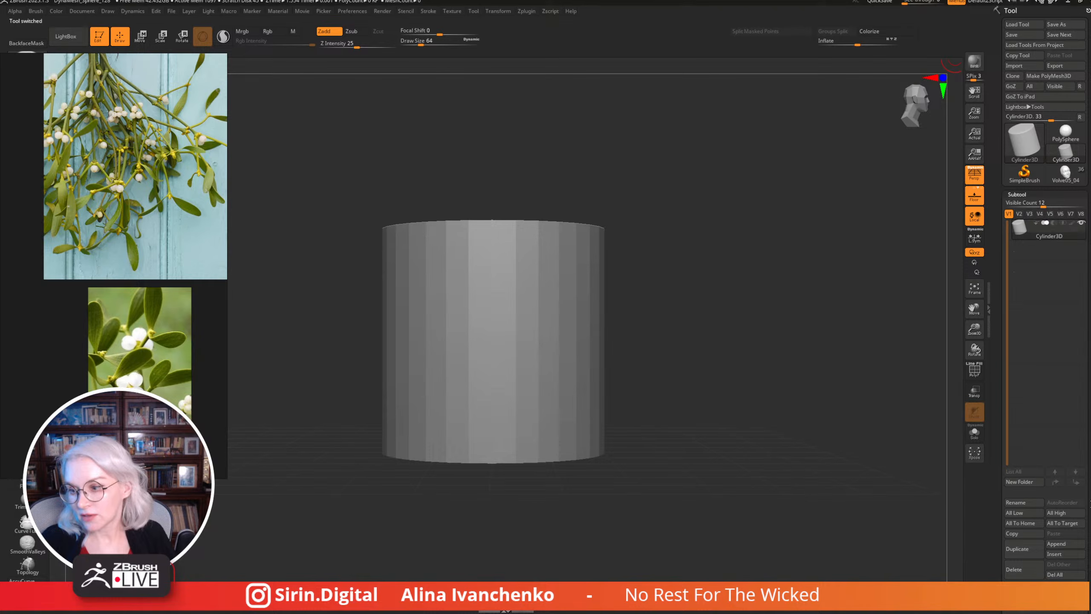
scroll(1043, 313, "down", 8)
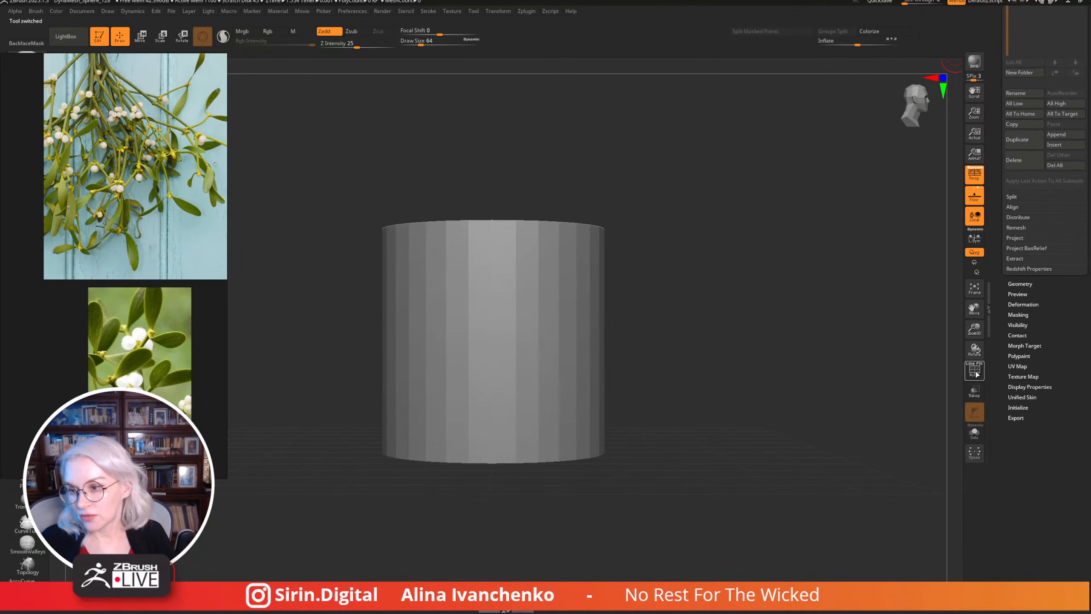
key("shift+f")
Initialize the cylinder with 14 horizontal and 8 vertical subdivisions.
left_click(1024, 406)
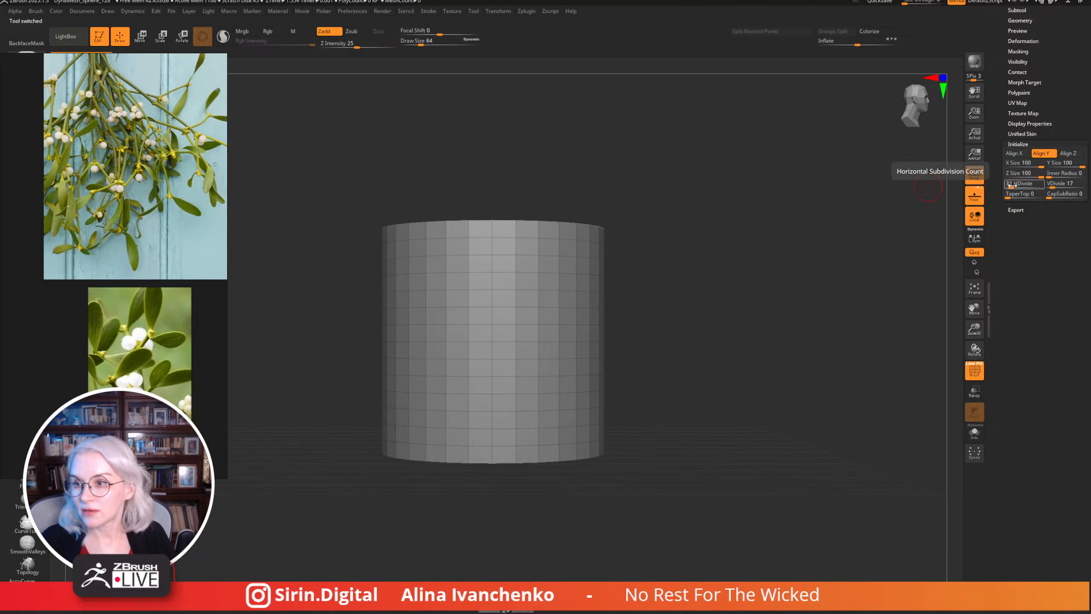
scroll(1029, 183, "up", 1)
left_click_drag(1009, 204, 1013, 203)
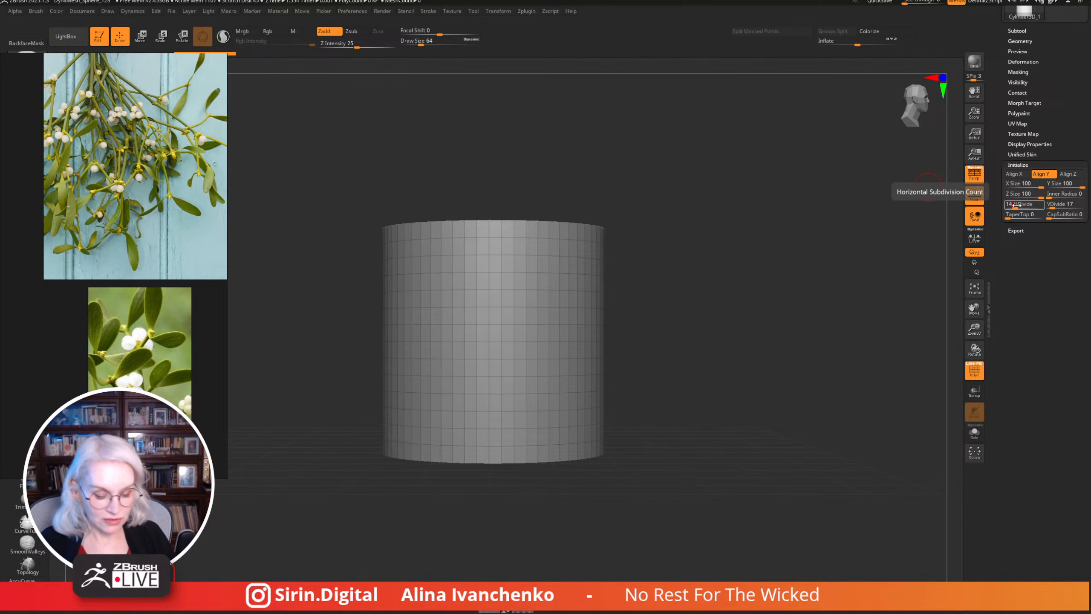
left_click_drag(1016, 205, 1016, 205)
left_click_drag(681, 236, 725, 255)
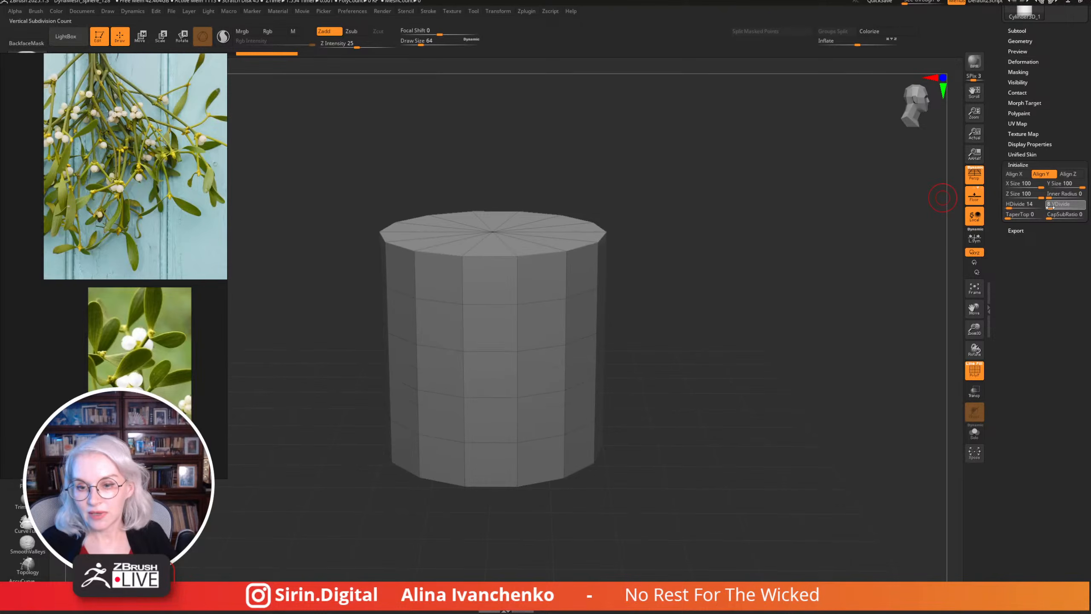
left_click(1050, 205)
type("8")
key("Return")
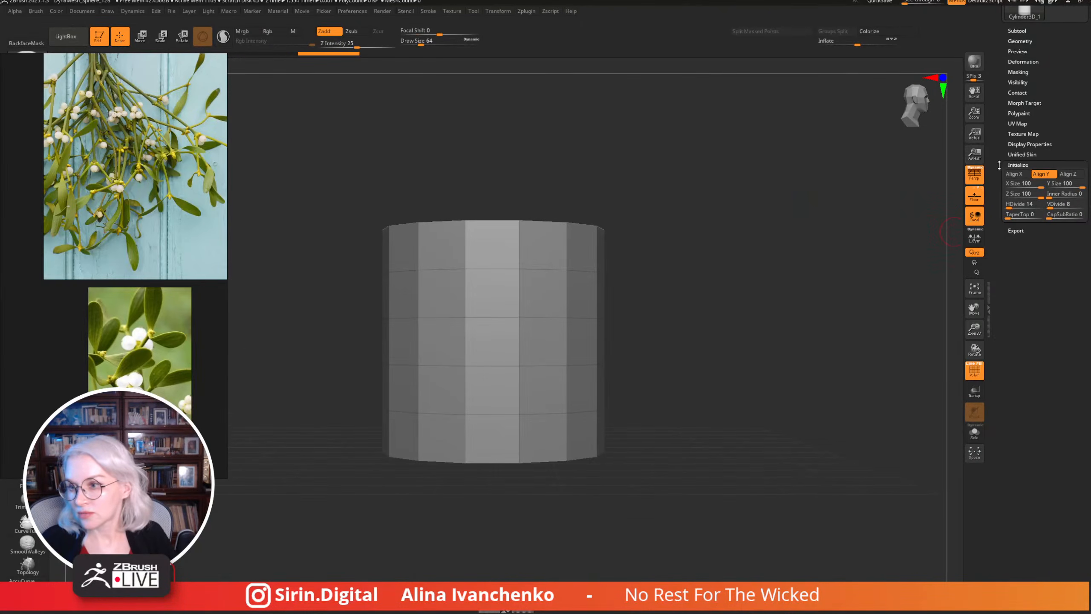
Turn off perspective and convert the cylinder into an editable PolyMesh3D.
left_click(974, 173)
scroll(1068, 119, "up", 5)
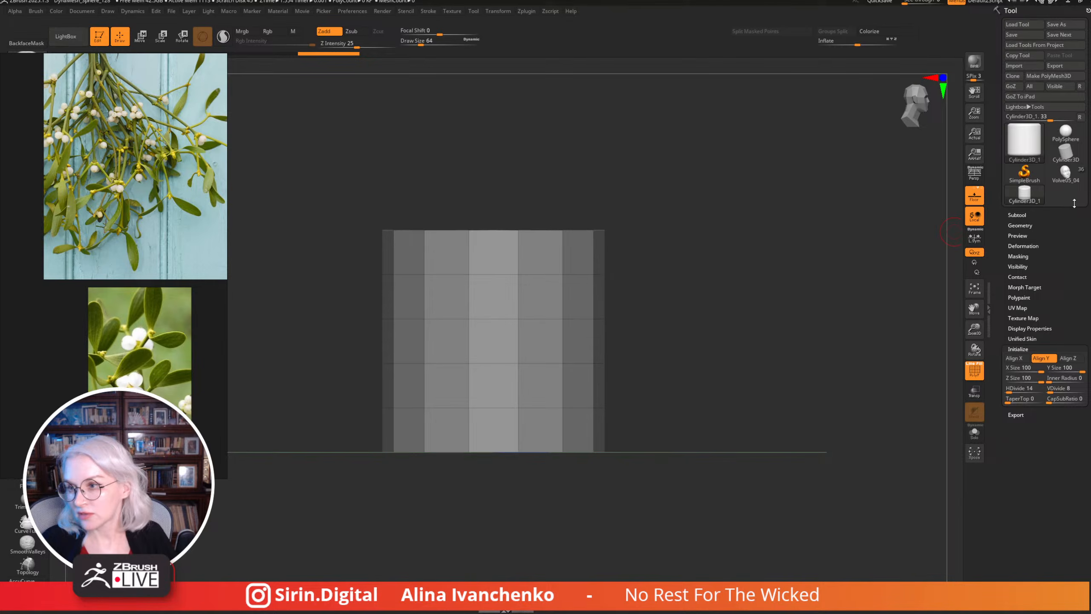
left_click(1049, 76)
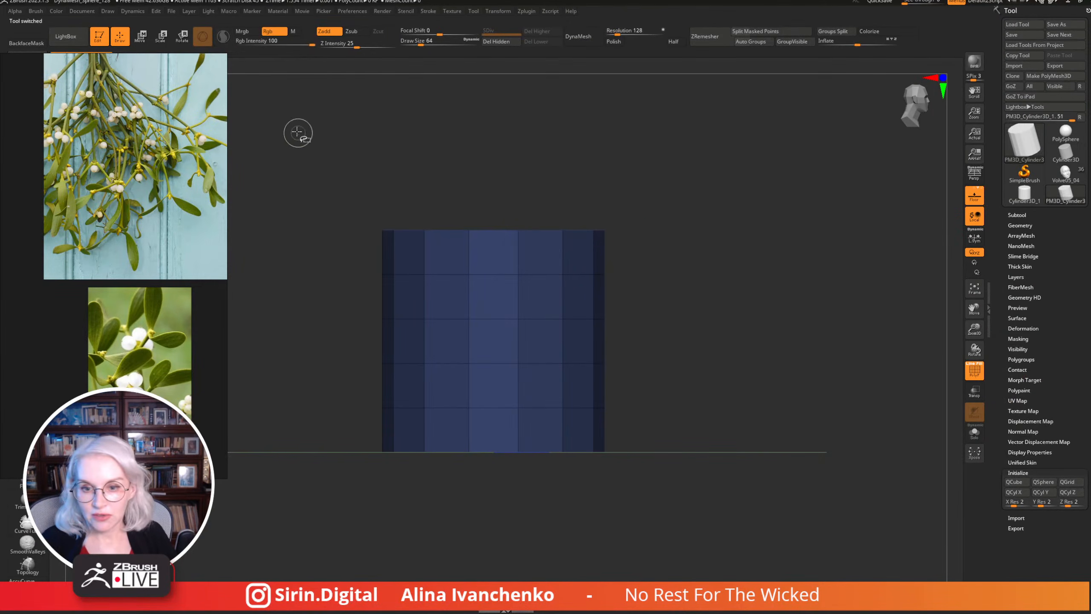
Hide and delete the cylinder's upper and lower parts so that only one ring of side faces is kept.
left_click_drag(297, 132, 779, 290, "ctrl+shift")
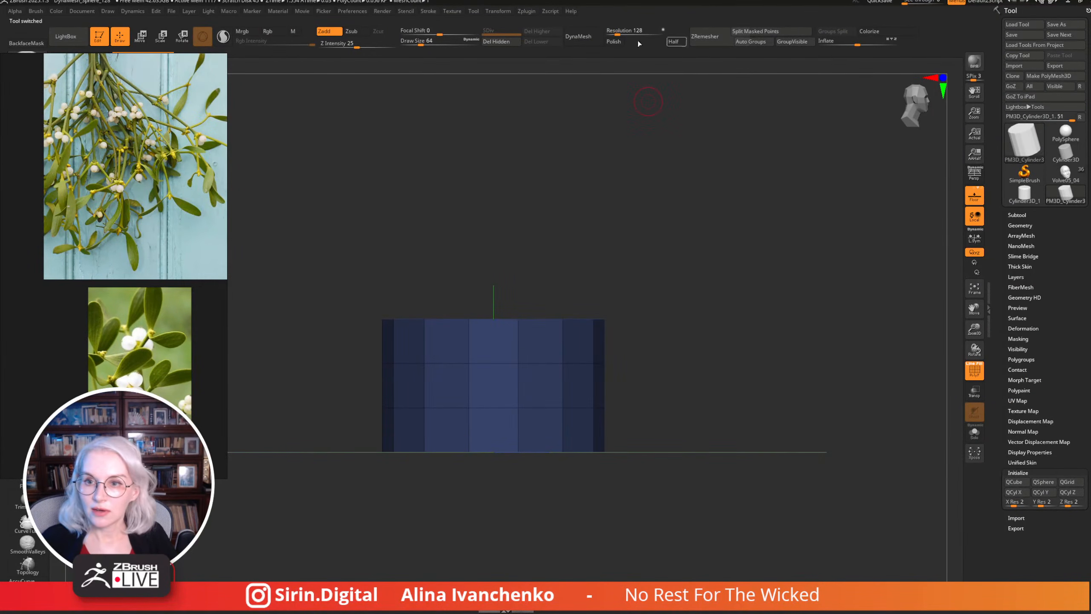
left_click(496, 41)
left_click_drag(798, 285, 403, 472, "ctrl+shift")
left_click(507, 44)
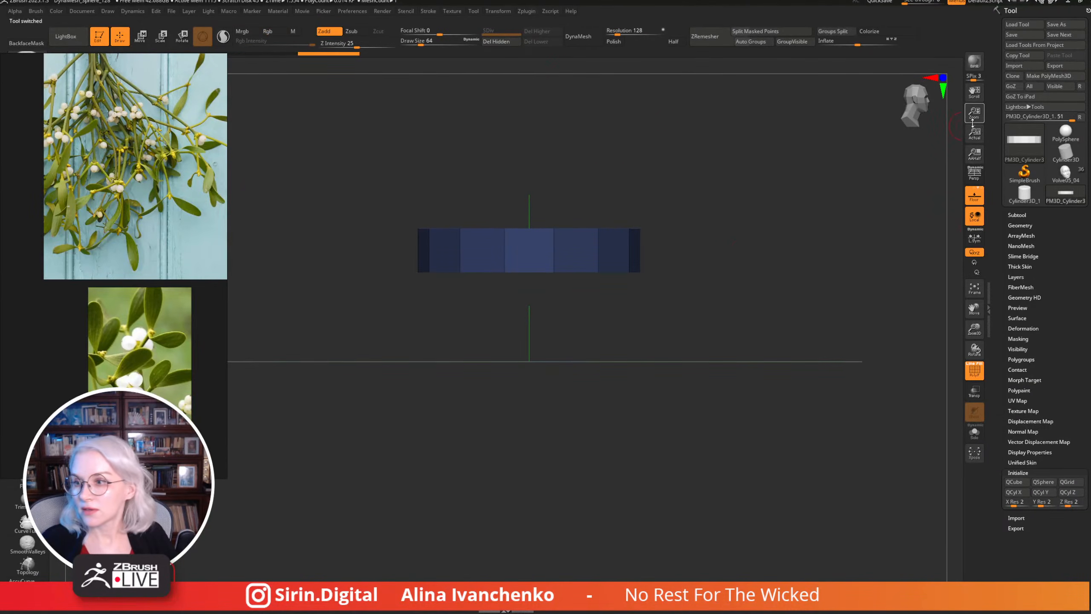
Switch to the Volve05_04 figure tool, with the wireframe off, and append the cylinder band as a subtool.
left_click(1065, 173)
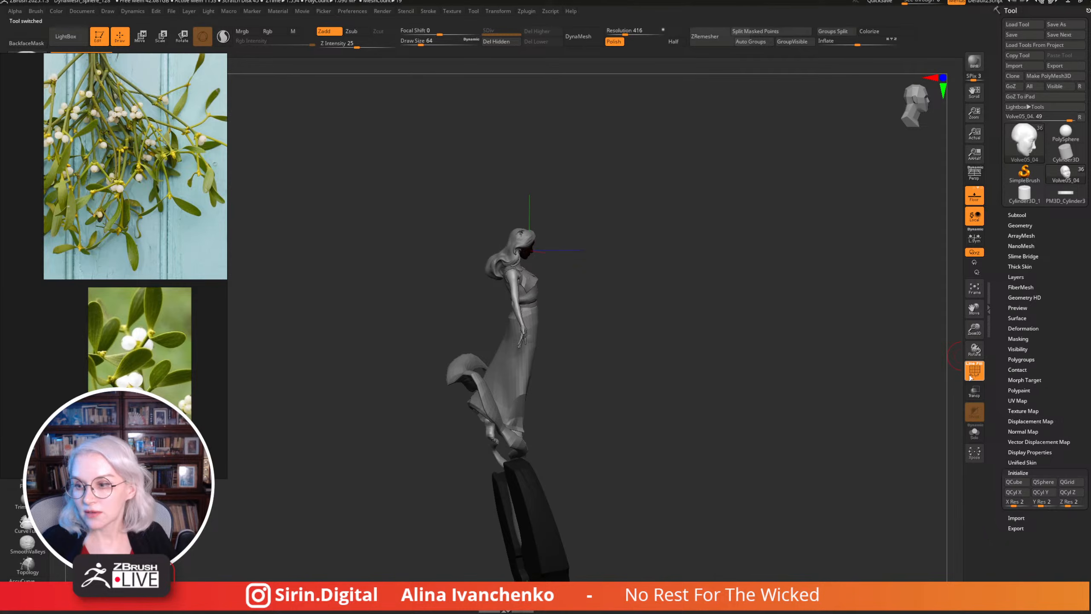
left_click(1017, 215)
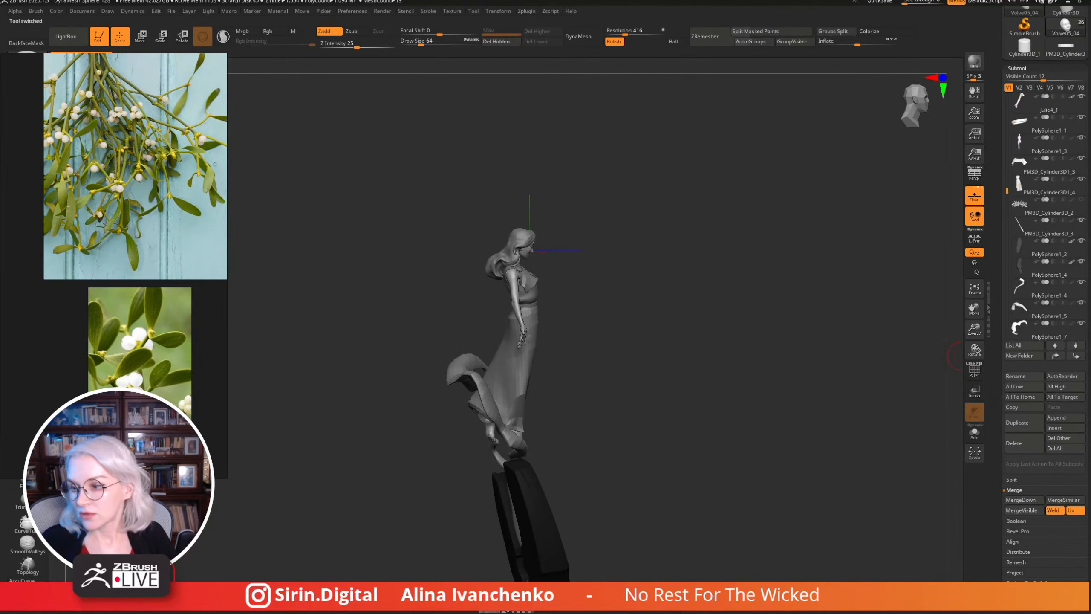
left_click(1065, 417)
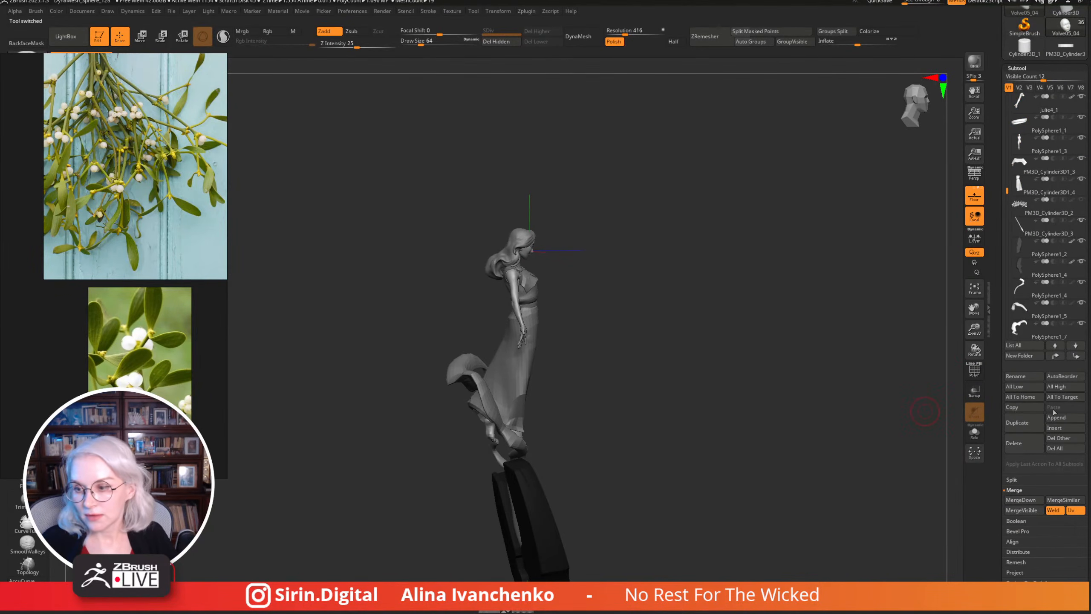
left_click(1055, 415)
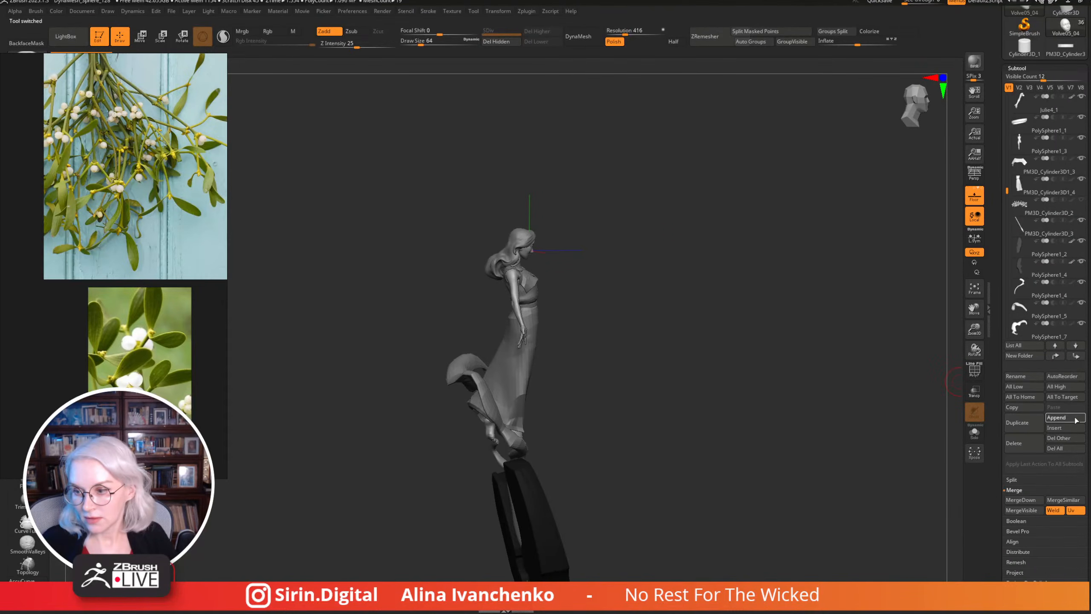
left_click(1075, 419)
left_click(892, 415)
left_click_drag(755, 305, 774, 414)
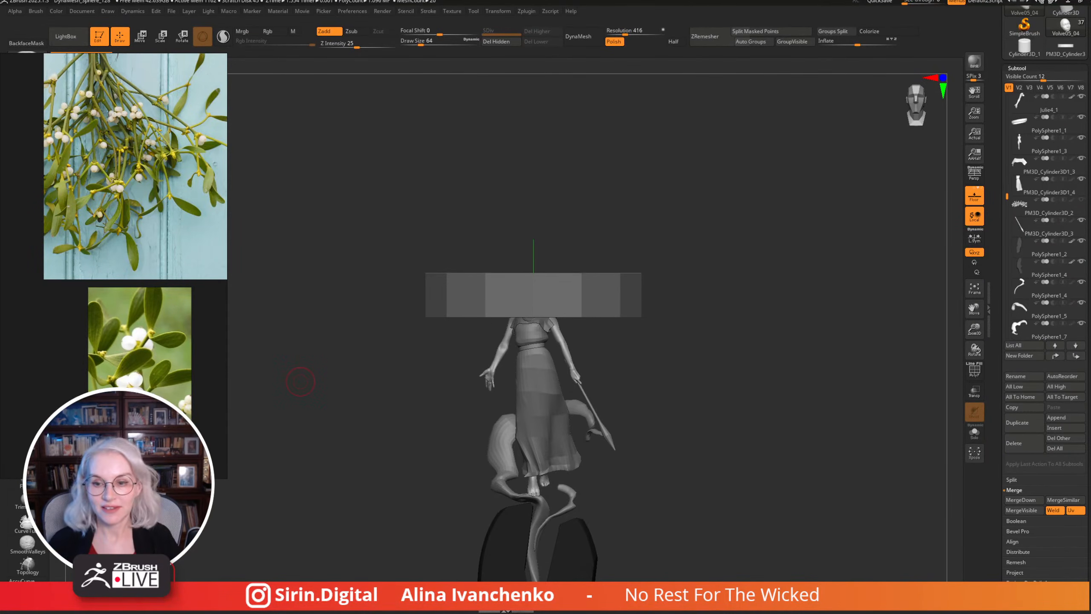
left_click_drag(735, 429, 776, 421)
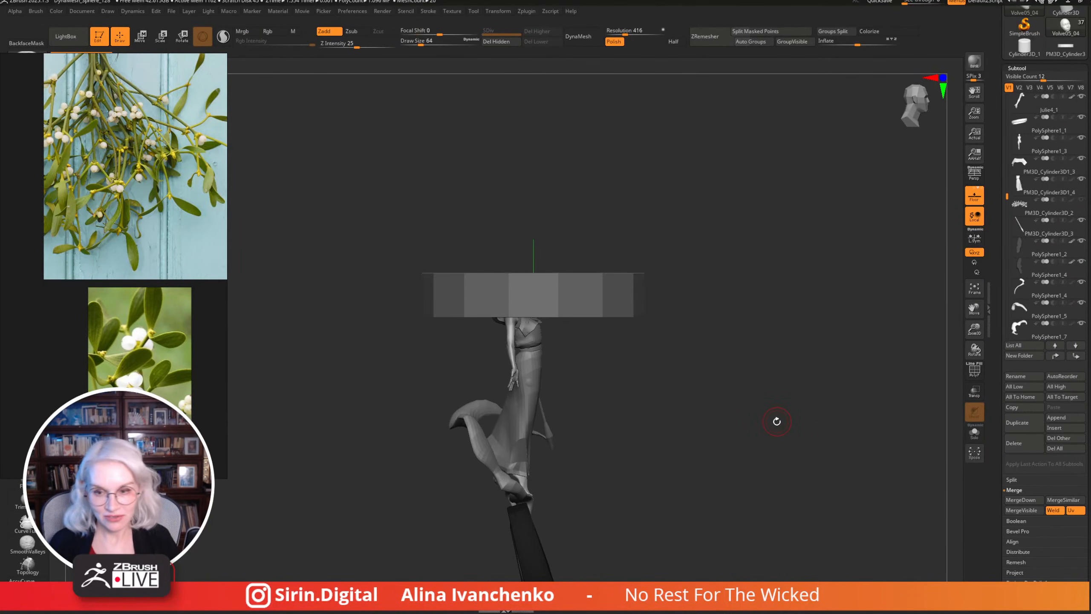
Select the appended cylinder band subtool and scale it down uniformly toward the size of the figure's head.
left_click_drag(722, 235, 701, 292)
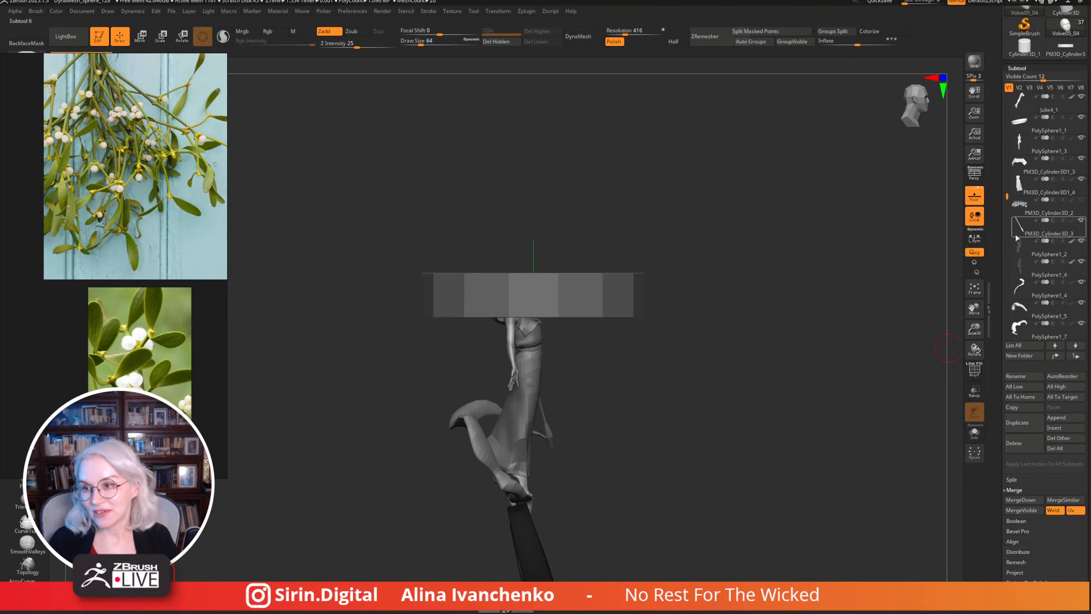
left_click_drag(1008, 190, 1007, 246)
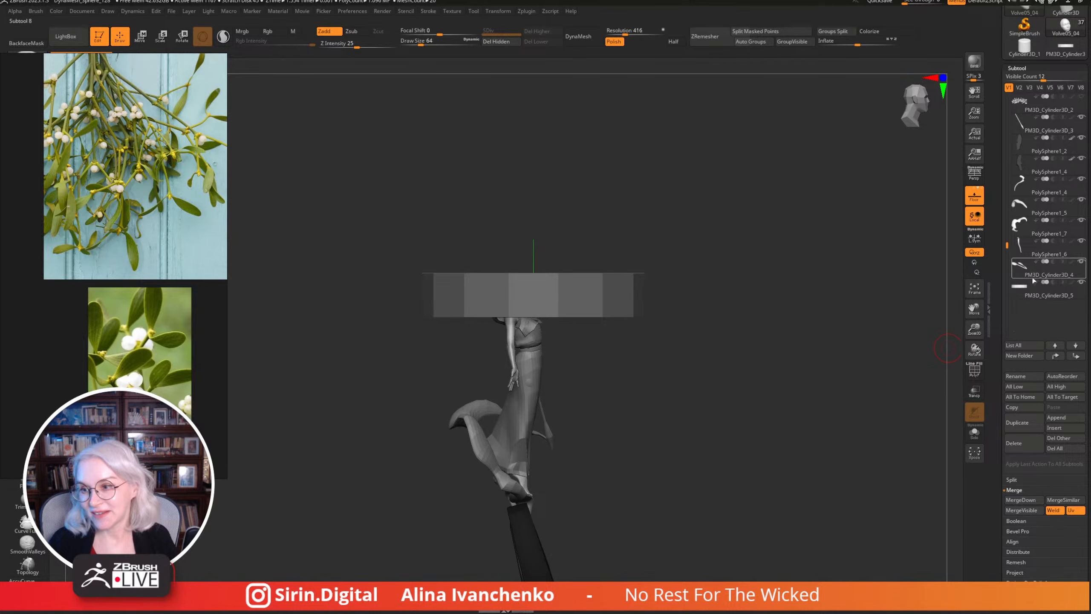
left_click(1044, 289)
left_click_drag(710, 244, 723, 296)
key("e")
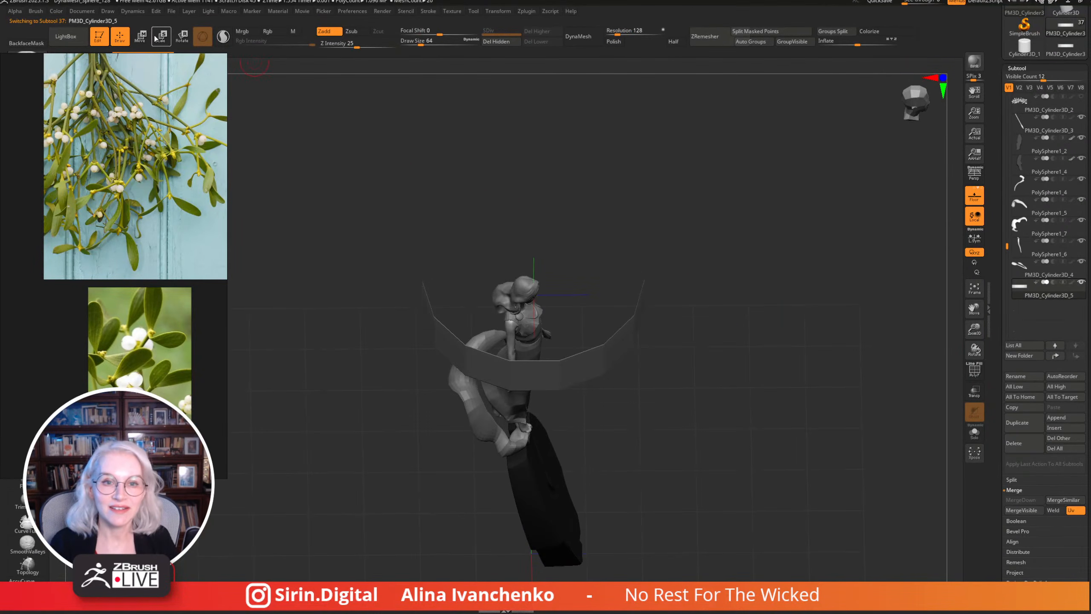
left_click_drag(617, 154, 716, 142)
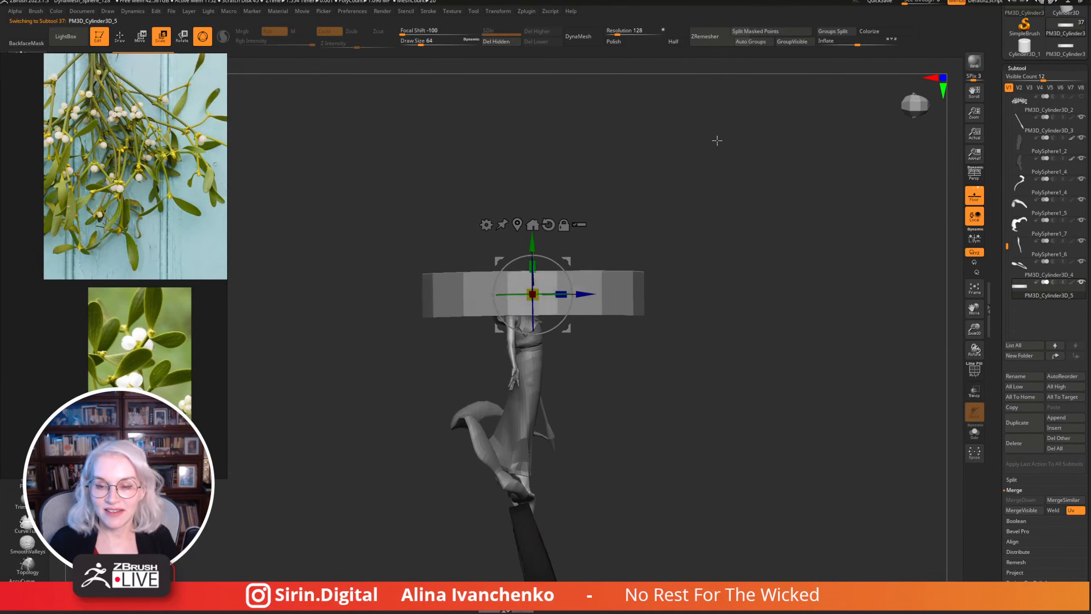
left_click_drag(532, 294, 532, 386)
Move the band up around the figure's head at forehead height and narrow it from side to side.
left_click_drag(636, 275, 683, 237)
left_click_drag(534, 294, 526, 294)
left_click_drag(529, 241, 579, 227)
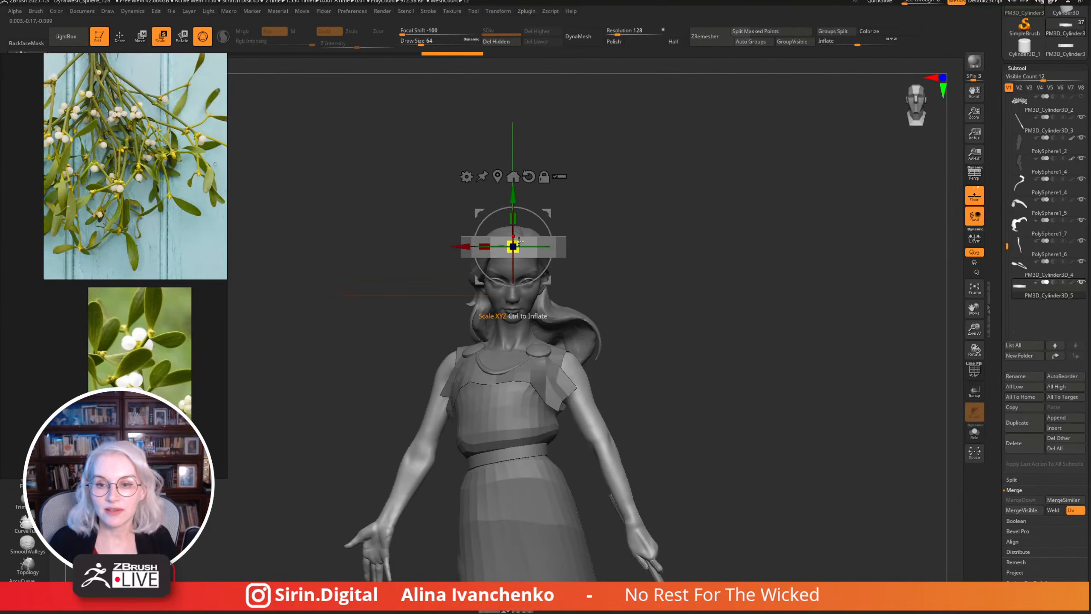
left_click_drag(517, 241, 494, 245)
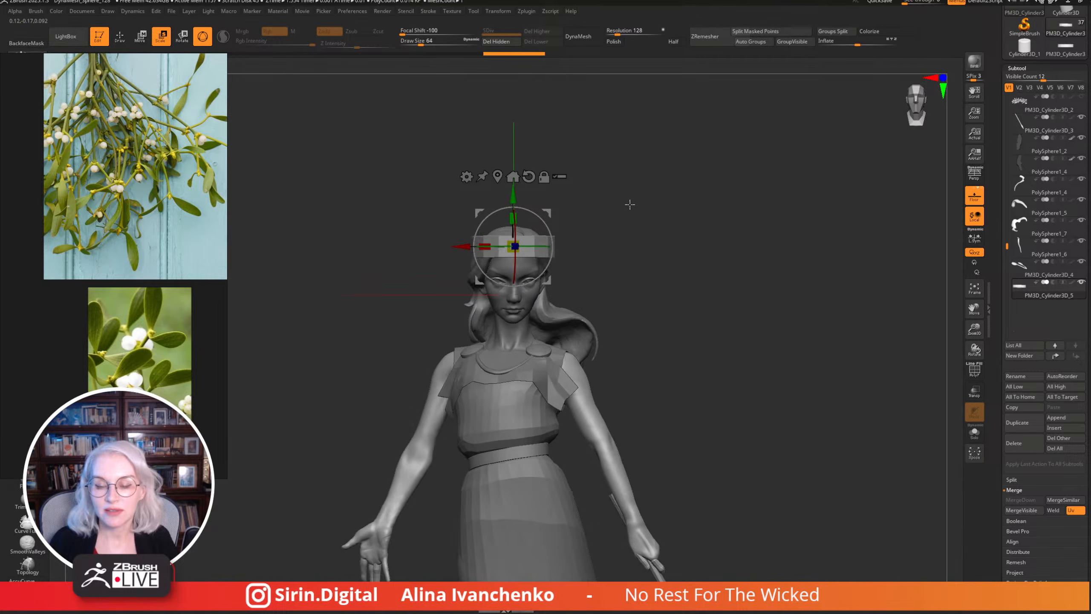
Turn on the wireframe display and narrow the band from front to back to fit the head in profile.
left_click_drag(630, 204, 514, 226)
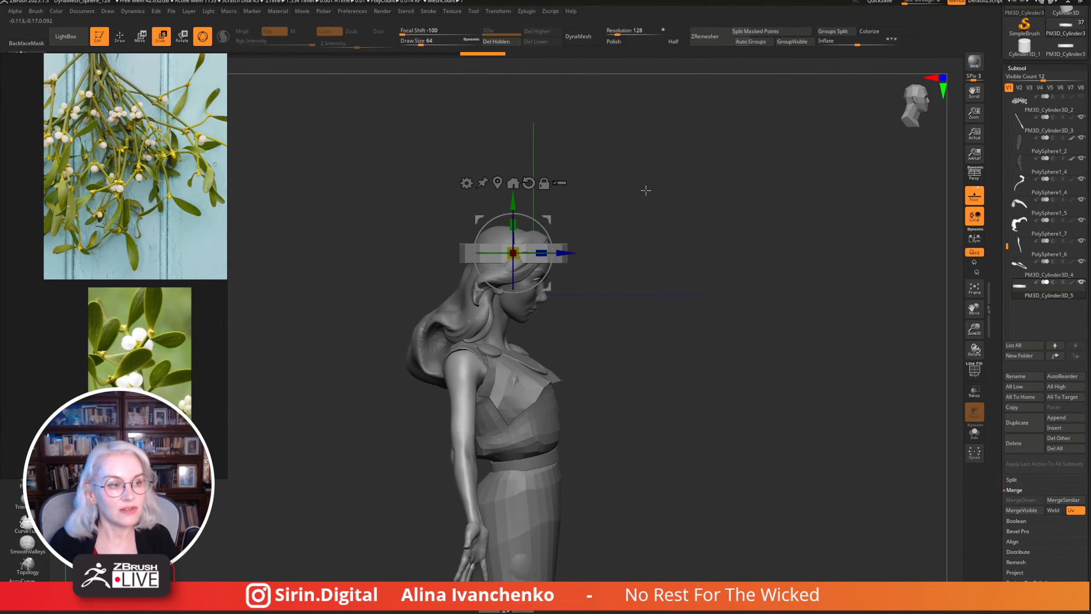
left_click_drag(664, 203, 692, 234, "alt")
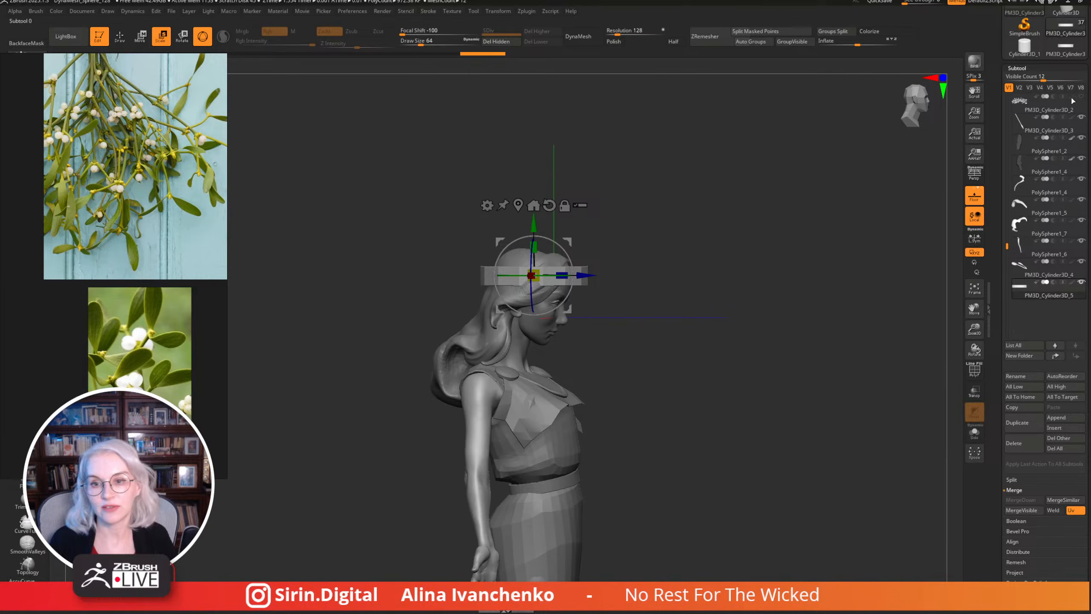
left_click_drag(770, 262, 771, 283, "alt")
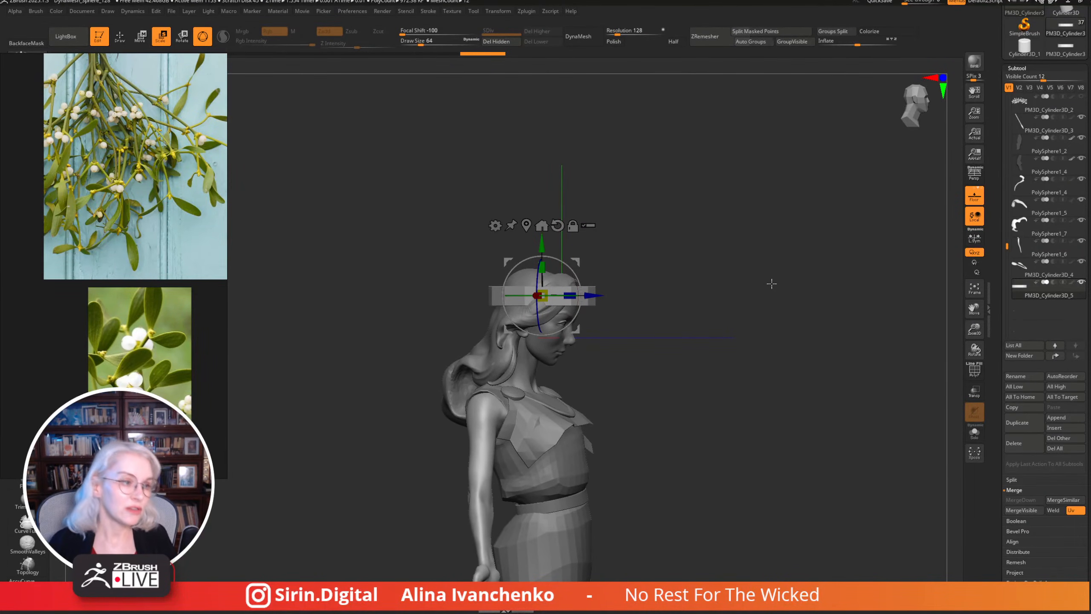
left_click_drag(770, 282, 646, 302)
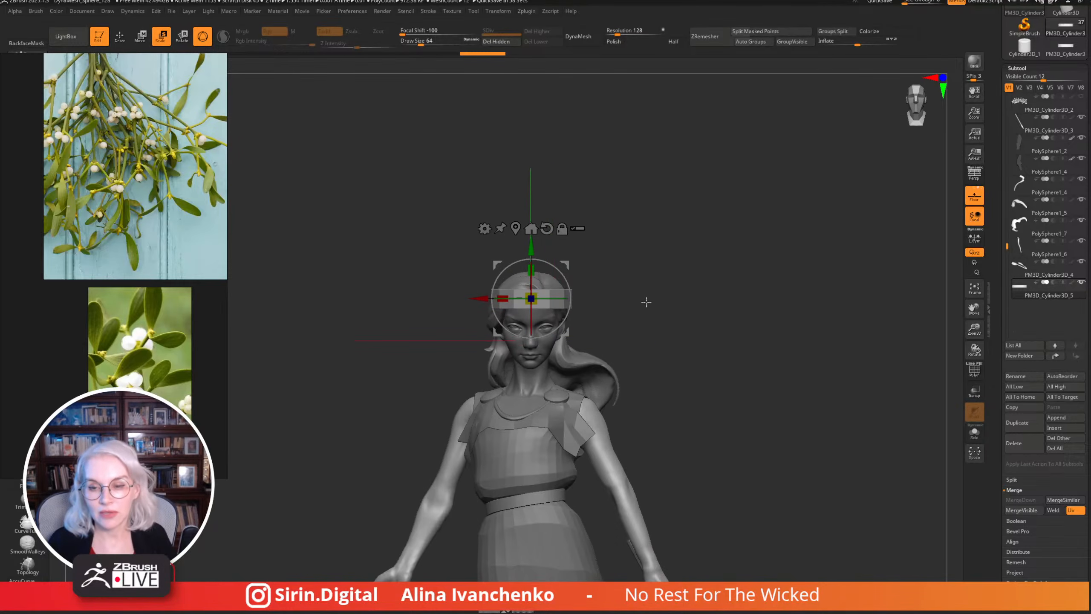
key("q")
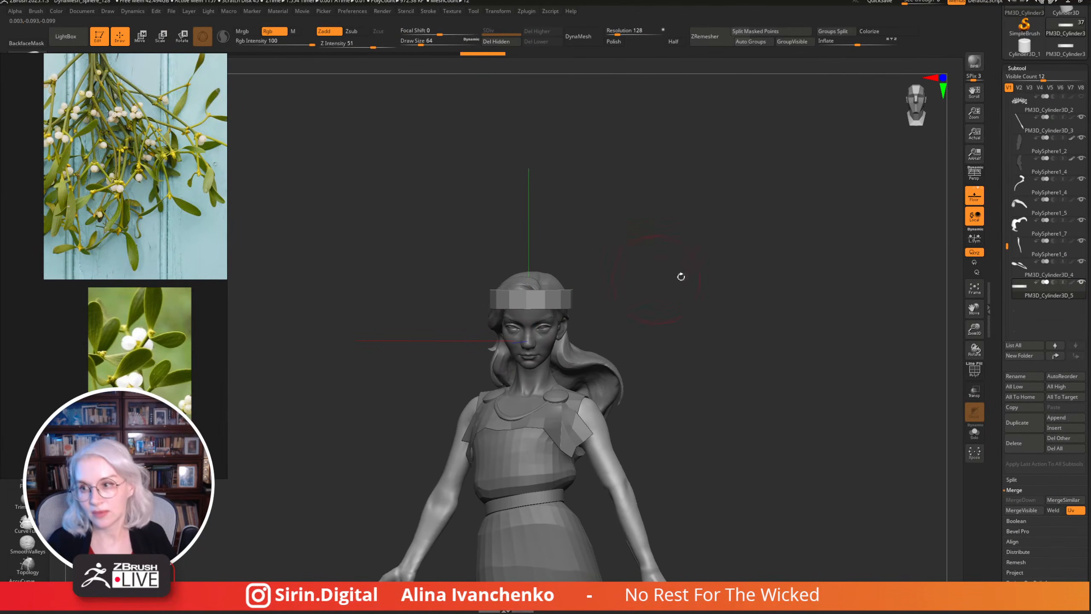
left_click(974, 370)
left_click_drag(974, 328, 725, 290)
left_click(170, 35)
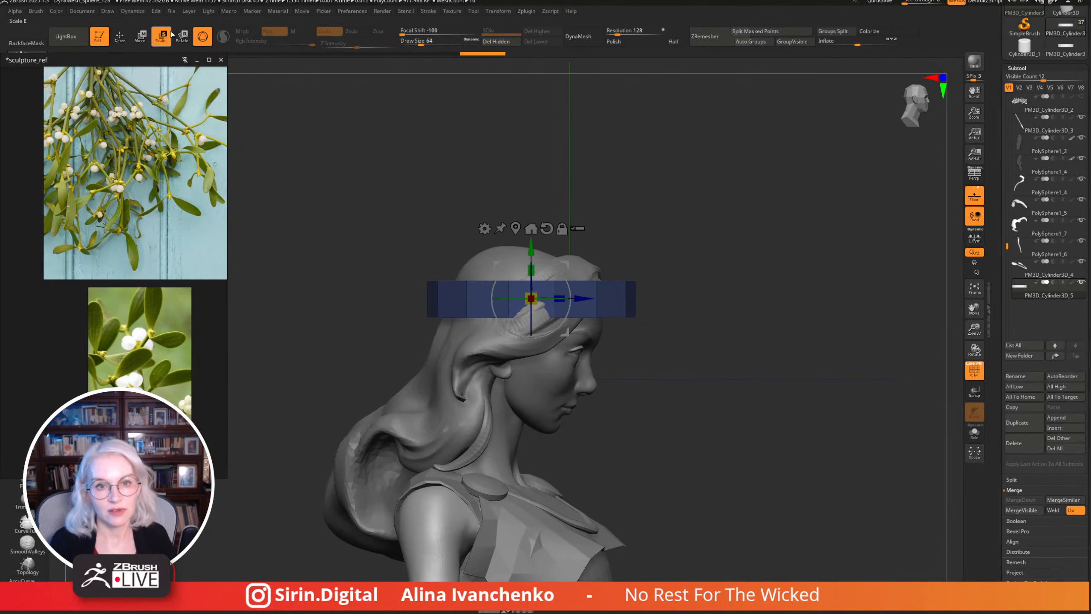
left_click_drag(559, 298, 540, 297)
Shape the band with the Move brush so it follows the head and hair, and reduce the draw size to 28.75.
mouse_move(655, 253)
left_mouse_down()
mouse_move(629, 262)
mouse_move(611, 294)
mouse_move(646, 293)
mouse_move(462, 247)
left_mouse_up()
key("q")
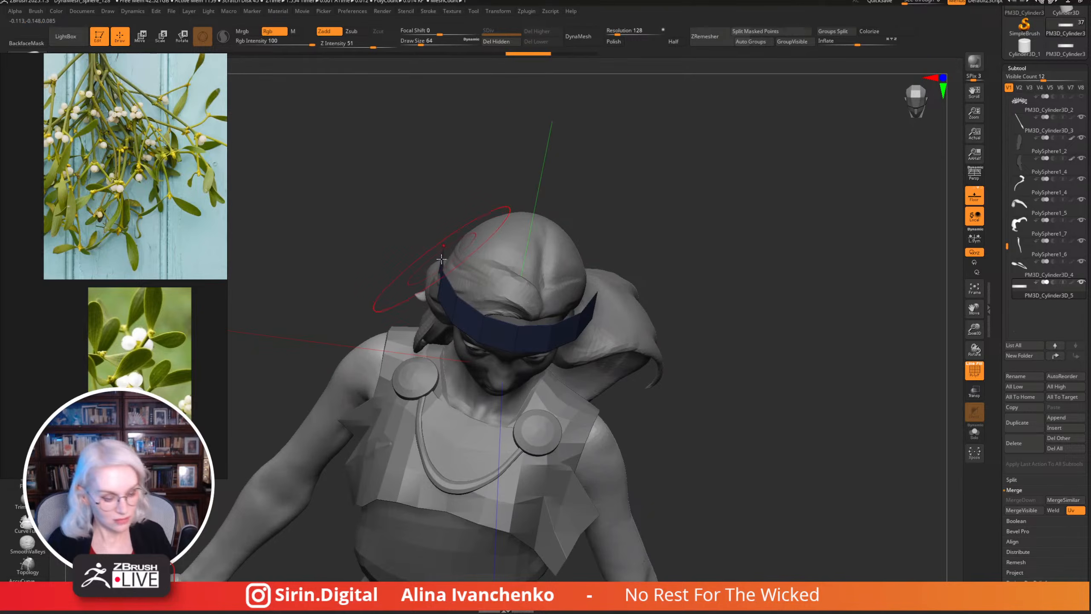
left_click_drag(594, 168, 480, 214)
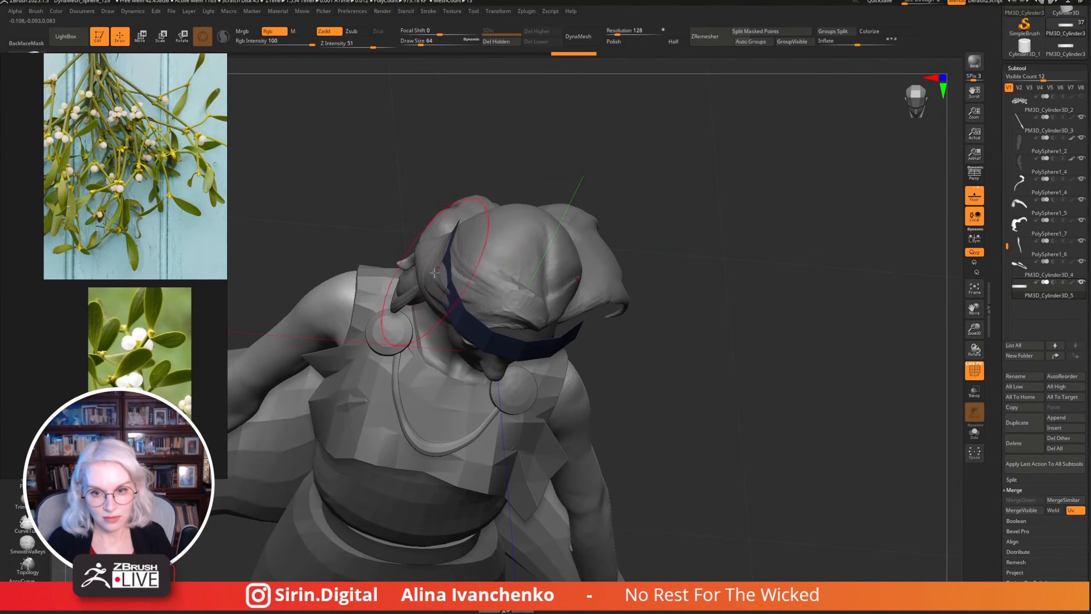
left_click_drag(434, 273, 571, 223, "shift")
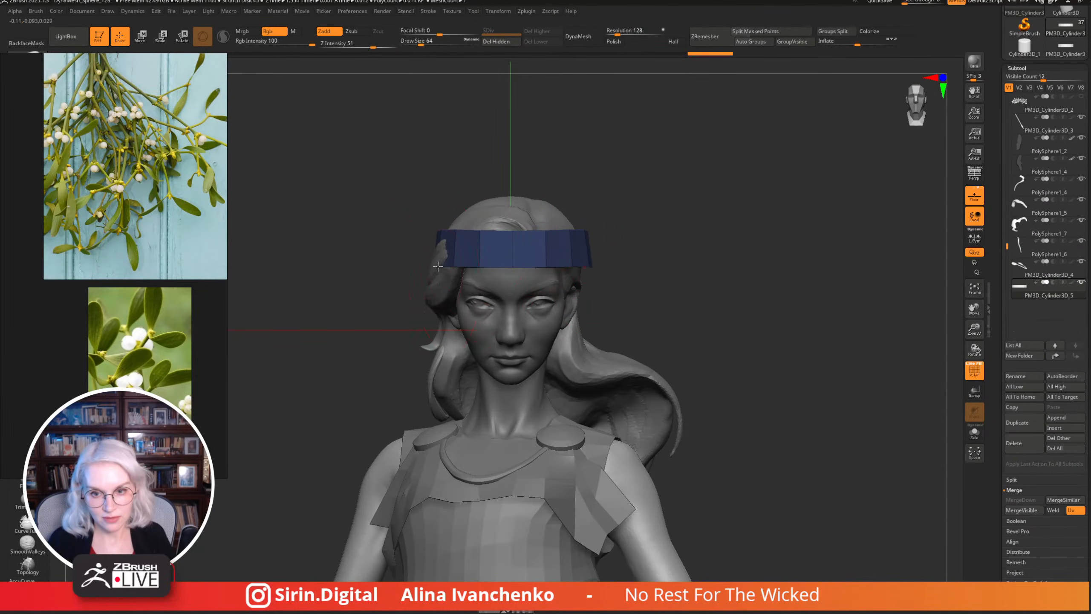
left_click_drag(575, 185, 645, 296)
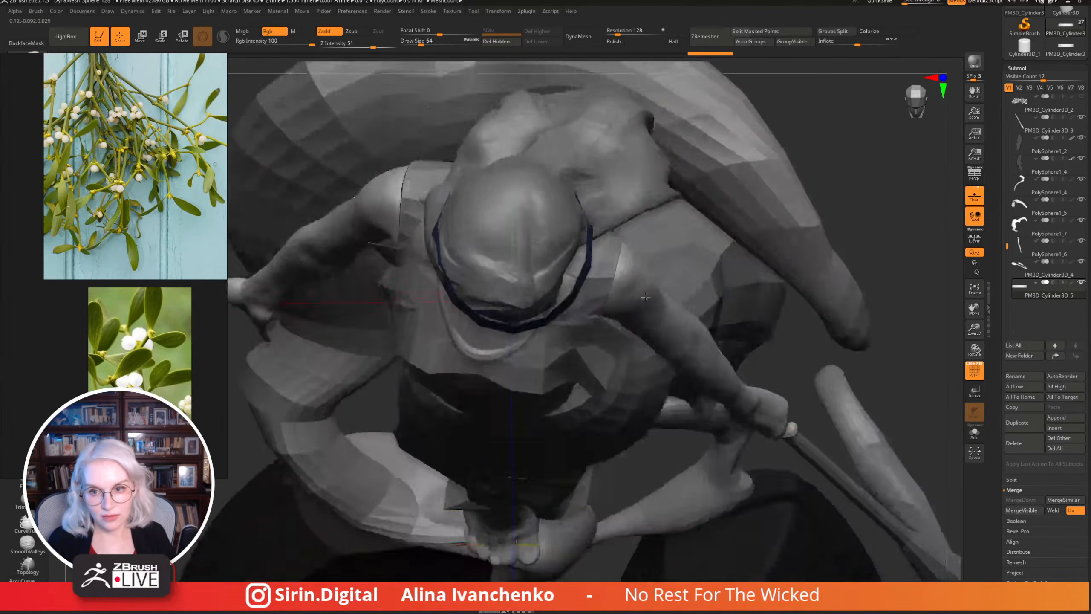
left_click_drag(818, 151, 623, 258, "shift")
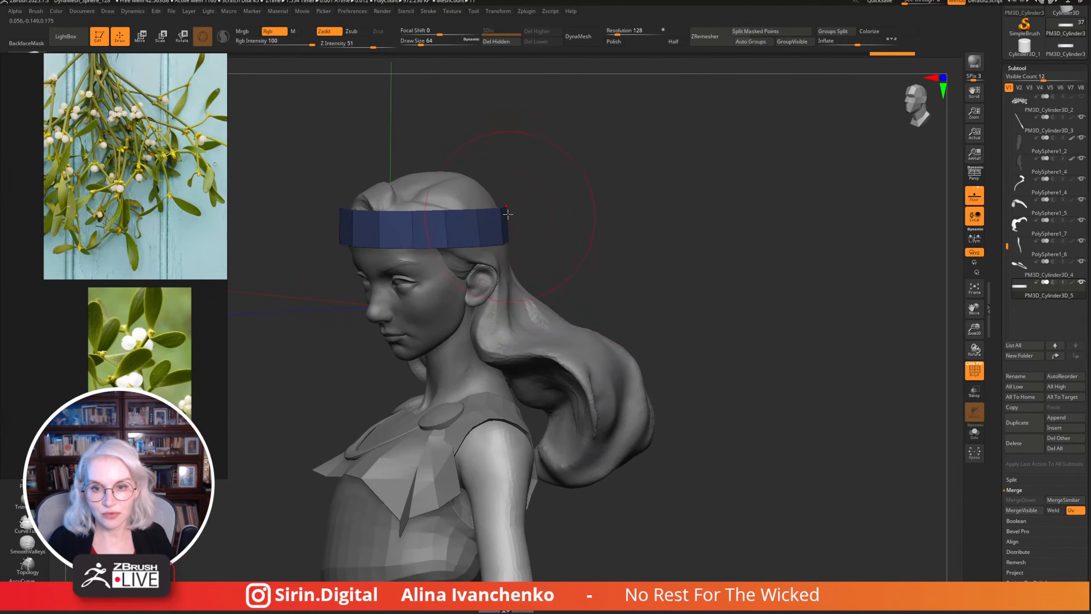
left_click_drag(528, 202, 618, 232)
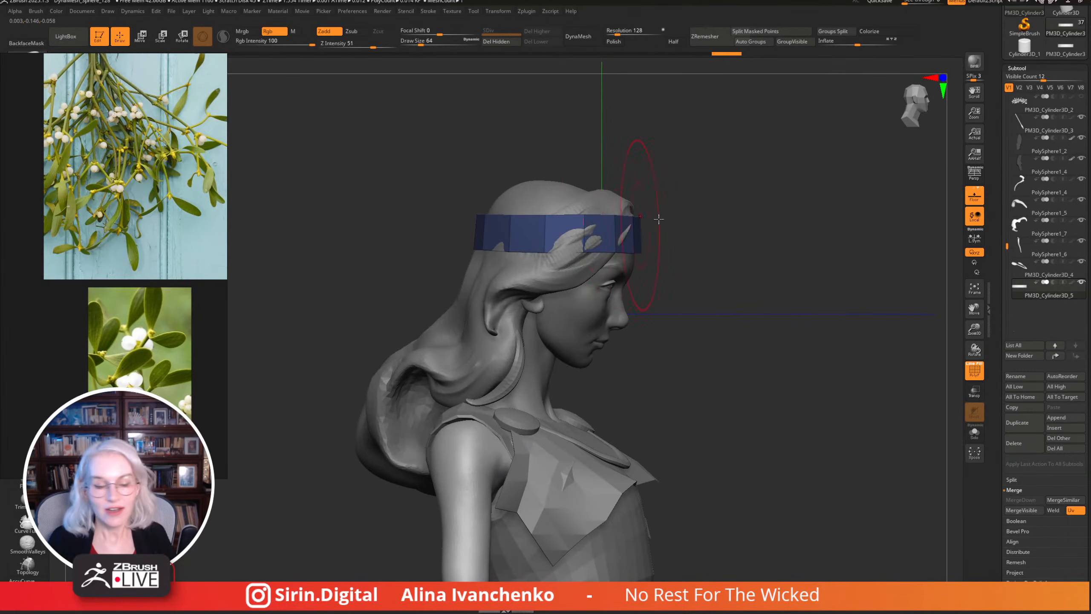
left_click_drag(694, 207, 605, 224)
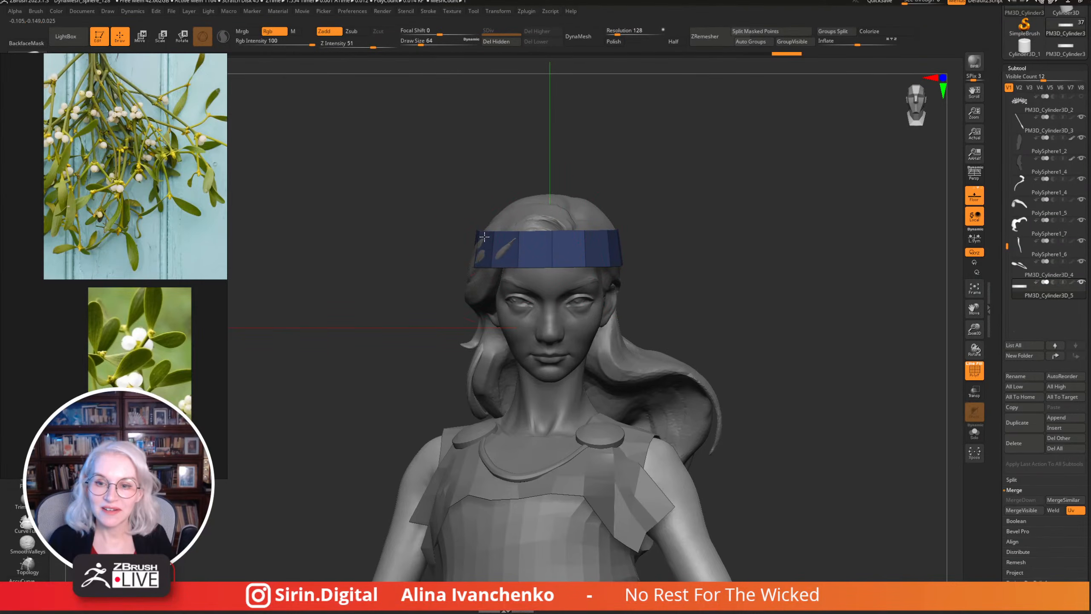
mouse_move(485, 237)
left_mouse_down()
mouse_move(539, 221)
mouse_move(647, 232)
mouse_move(811, 188)
mouse_move(680, 188)
mouse_move(734, 228)
mouse_move(553, 252)
left_mouse_up()
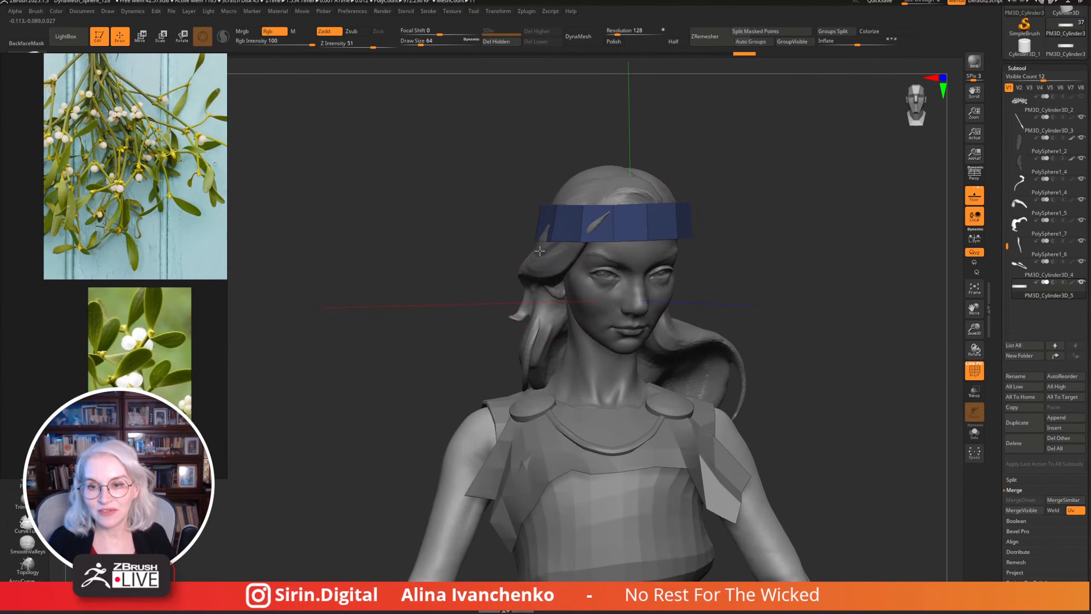
left_click_drag(543, 211, 699, 185)
left_click_drag(421, 44, 415, 45)
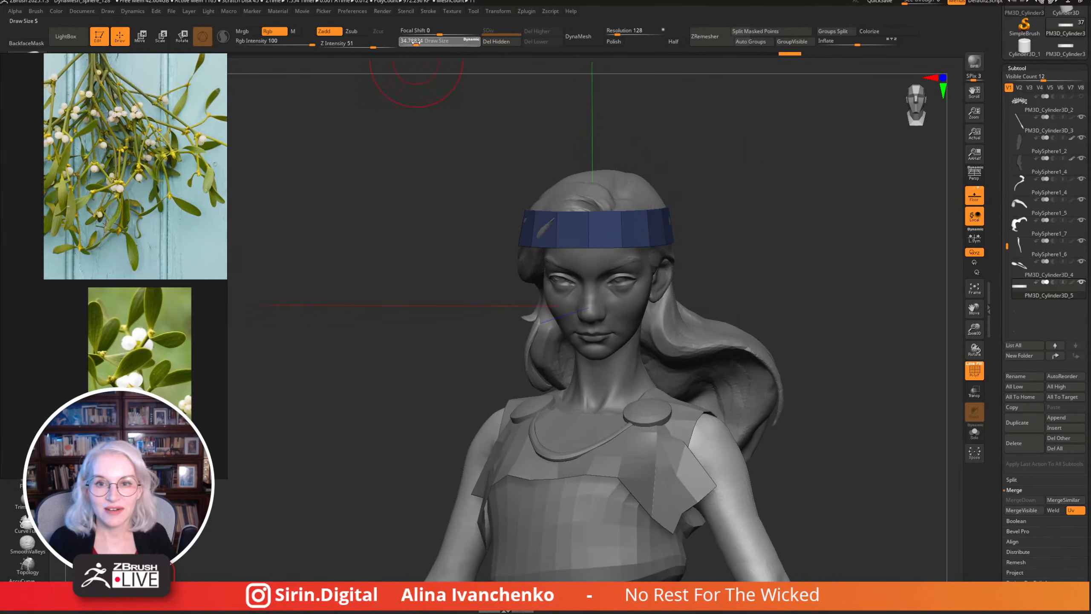
mouse_move(726, 176)
left_mouse_down()
mouse_move(742, 196)
mouse_move(730, 236)
mouse_move(786, 109)
left_mouse_up()
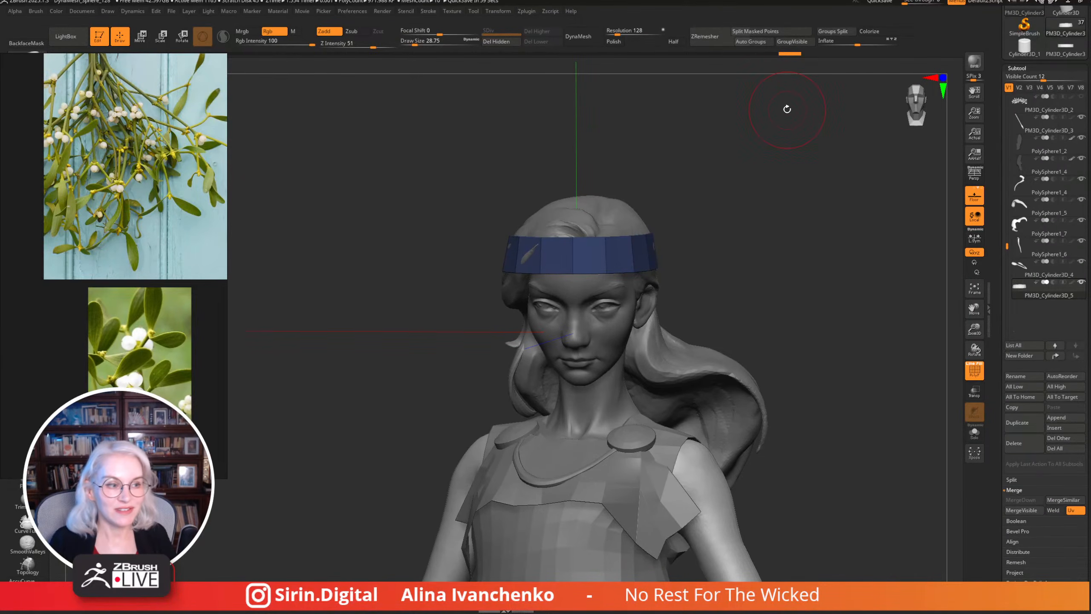
left_click_drag(786, 109, 614, 177)
Scale the band down in height and move the mistletoe reference board clear of the brush palette.
key("e")
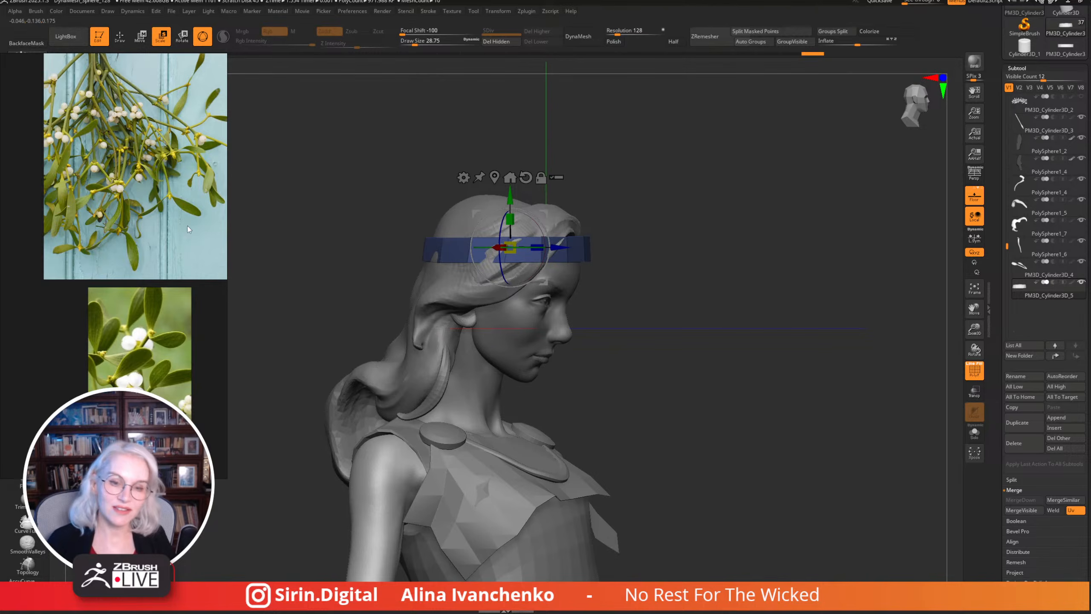
left_click_drag(187, 228, 222, 327)
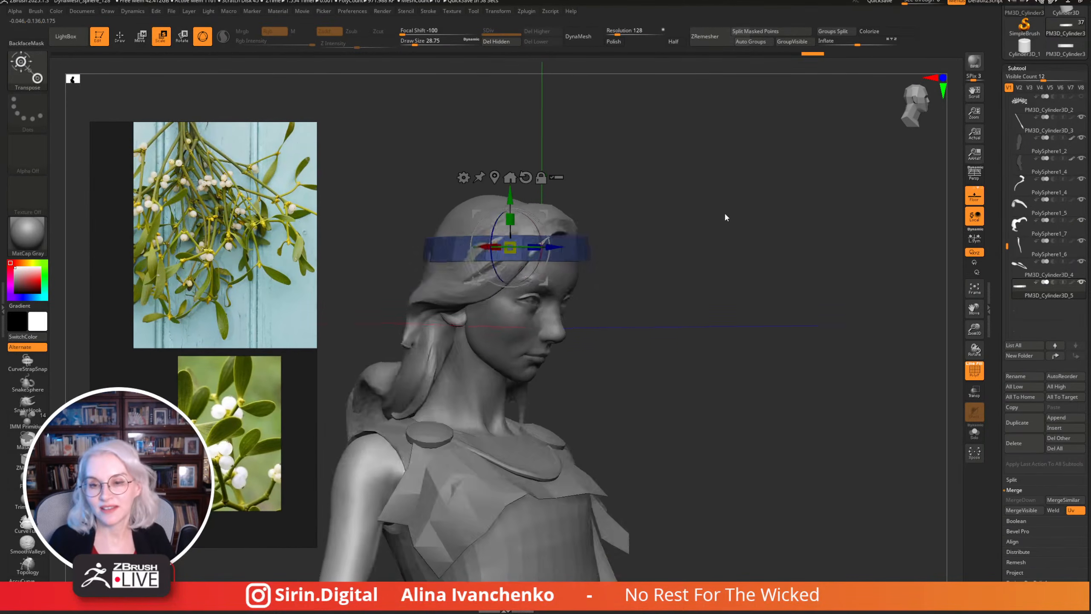
left_click_drag(723, 217, 757, 308)
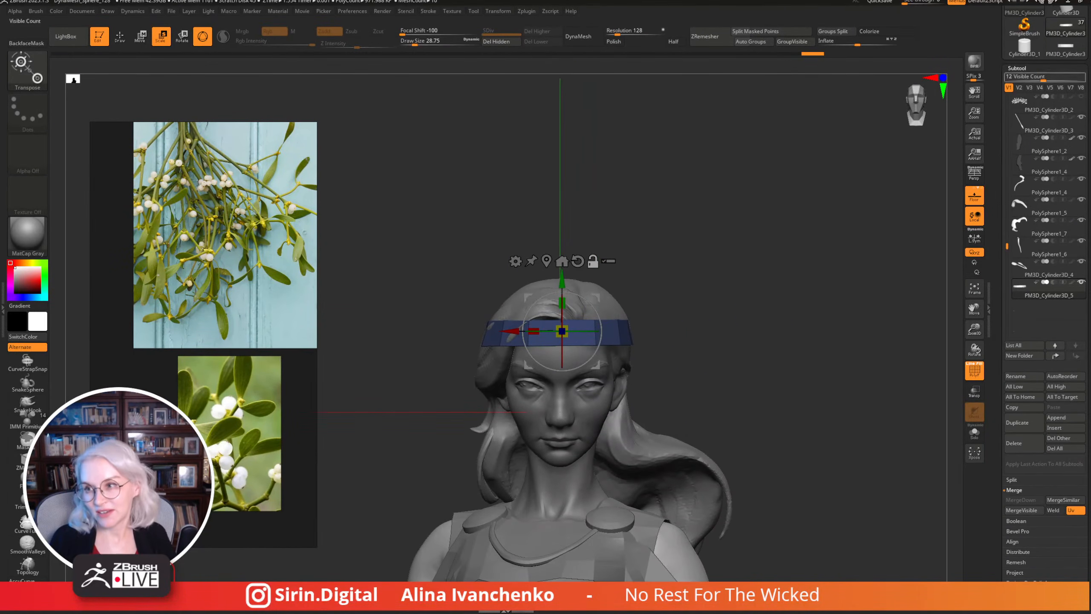
Switch to the PolySphere tool and load the missletoe_decimated02 tool file from the velva folder.
scroll(1047, 129, "up", 3)
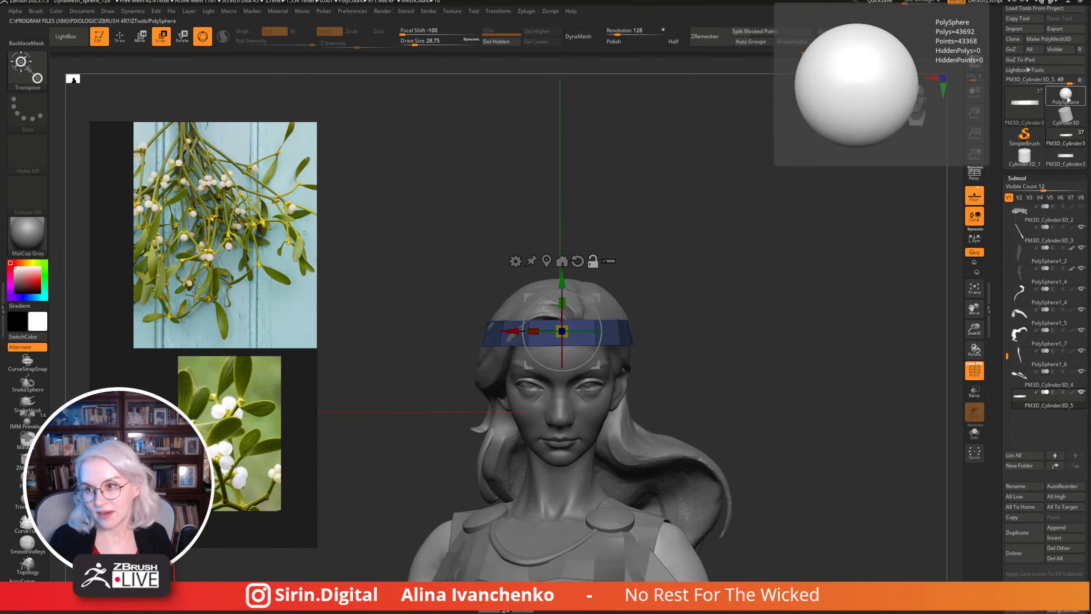
left_click(1067, 99)
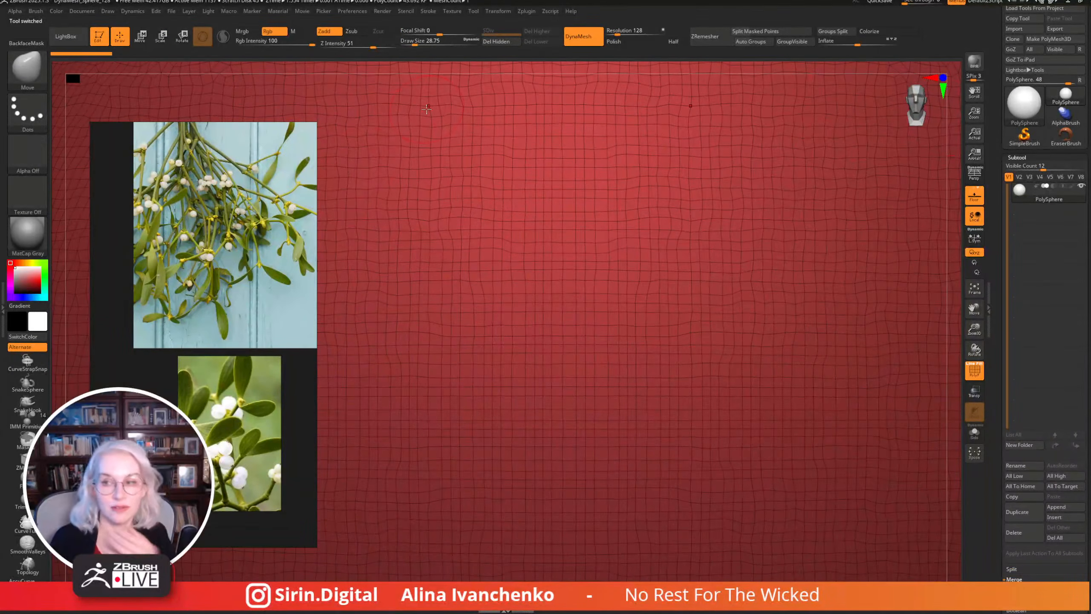
scroll(1044, 86, "up", 2)
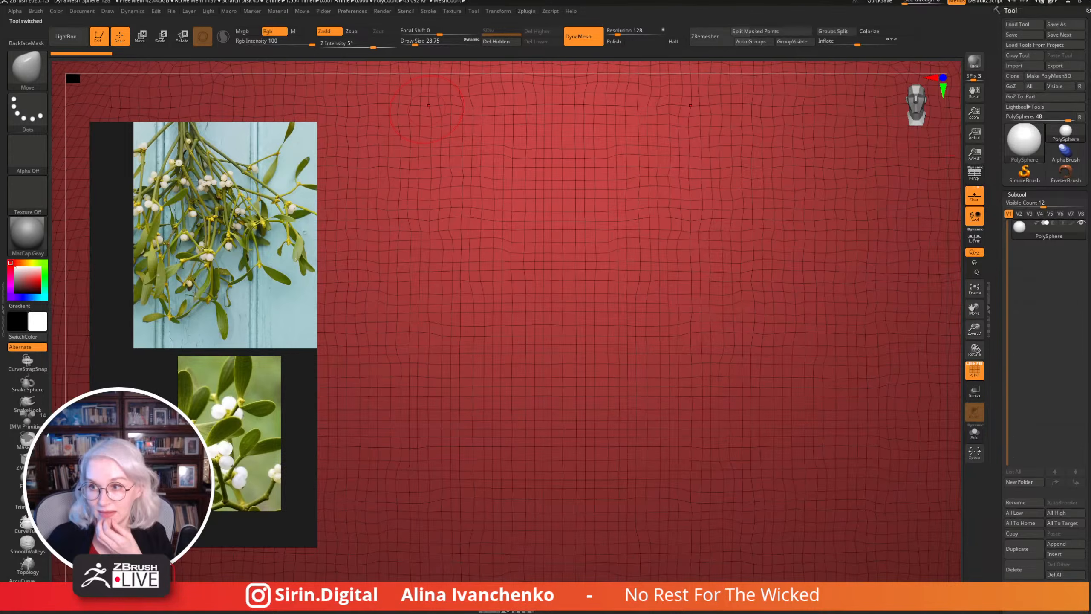
left_click(1026, 25)
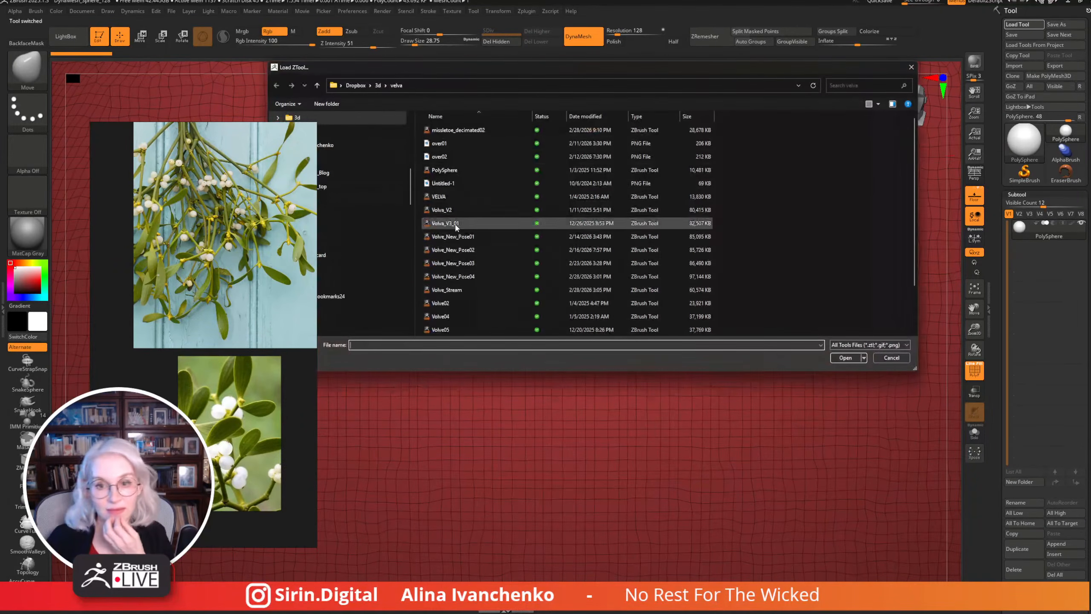
left_click(476, 131)
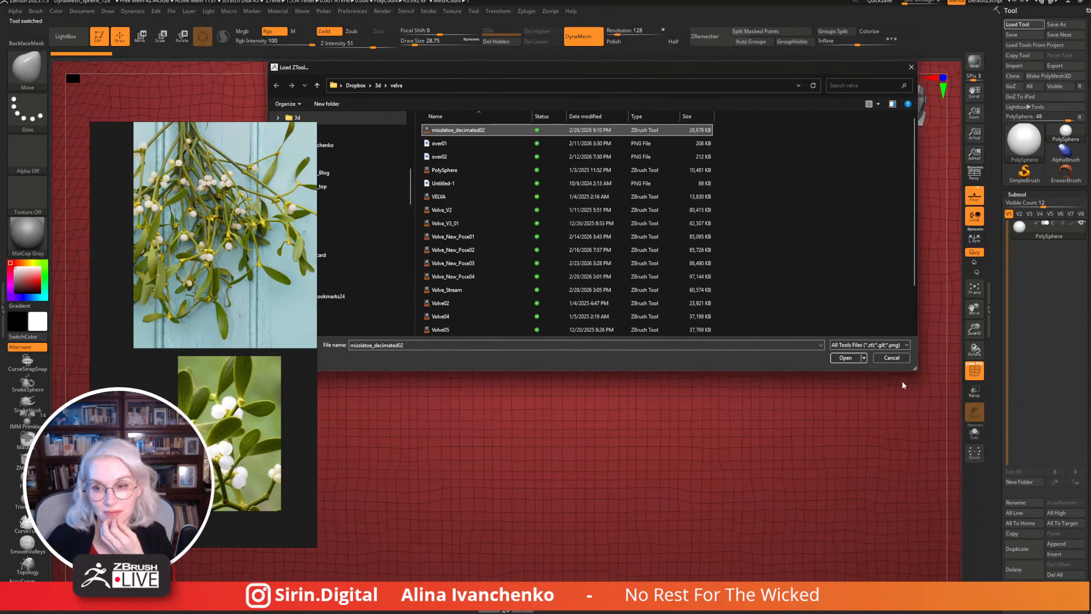
left_click(840, 358)
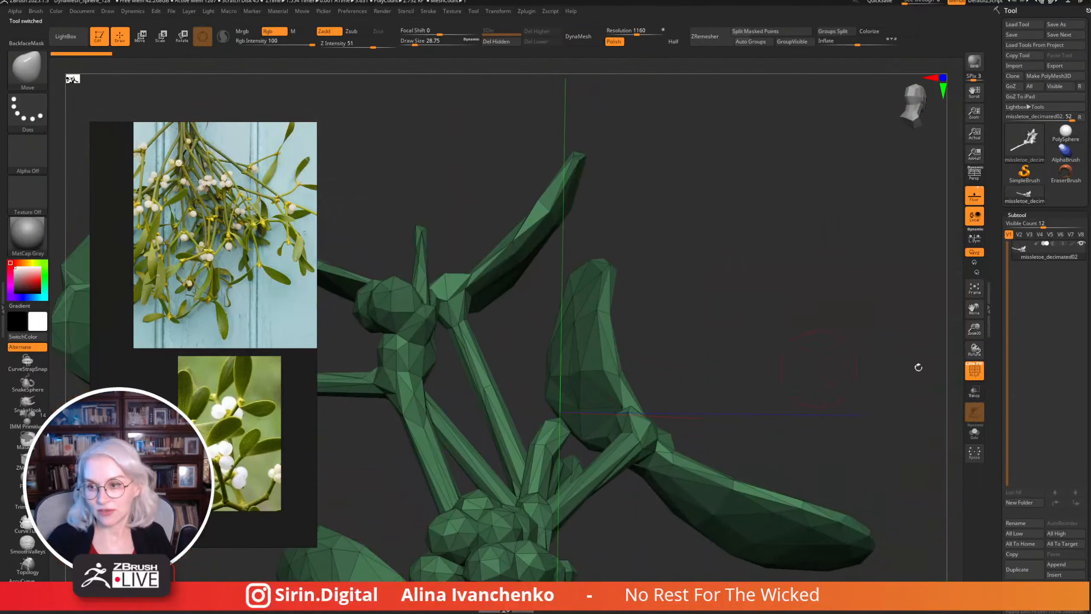
Mask the end of the mistletoe stem and invert the mask so only that stem end remains editable.
mouse_move(975, 331)
left_mouse_down()
mouse_move(804, 371)
mouse_move(757, 339)
mouse_move(762, 367)
mouse_move(735, 431)
mouse_move(697, 360)
left_mouse_up()
left_click_drag(612, 226, 567, 290)
left_click_drag(587, 329, 632, 471, "ctrl")
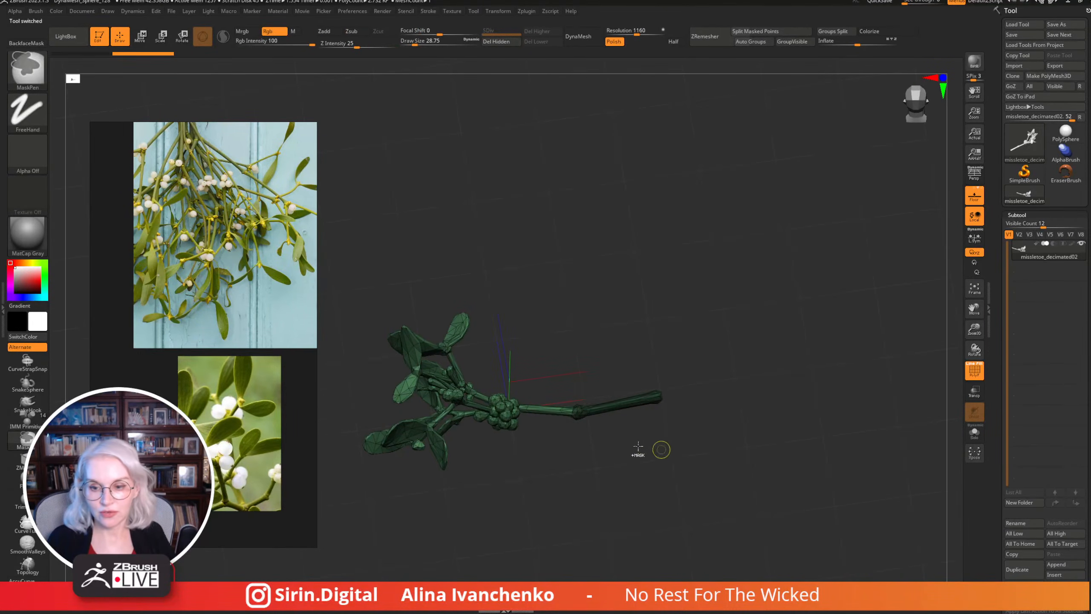
left_click(728, 338, "ctrl")
Bend the unmasked stem end in Rotate mode, using a transpose line laid along it instead of the gizmo.
left_click(189, 37)
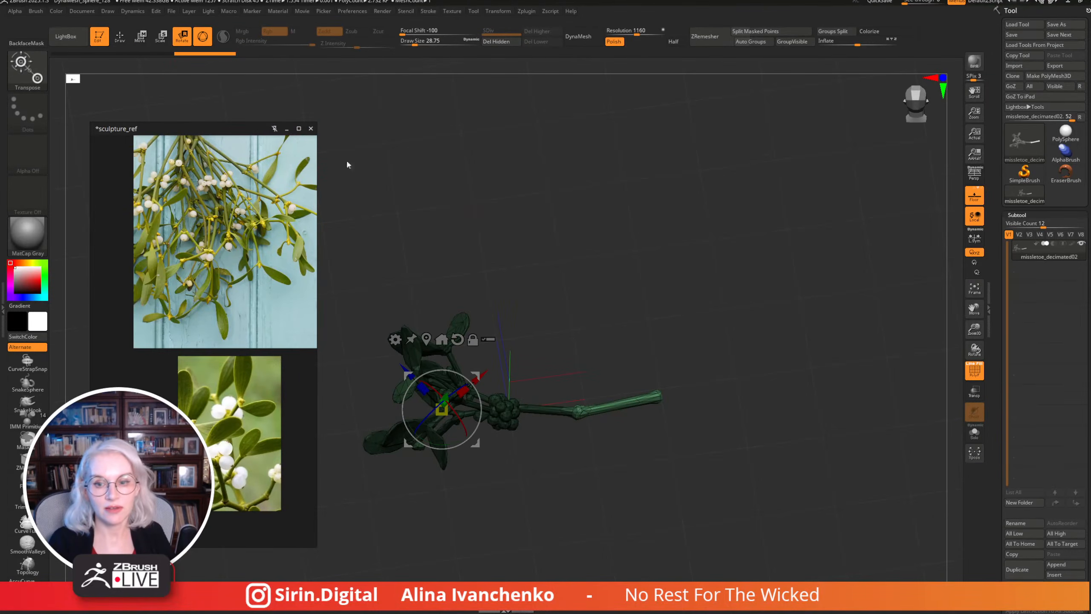
key("y")
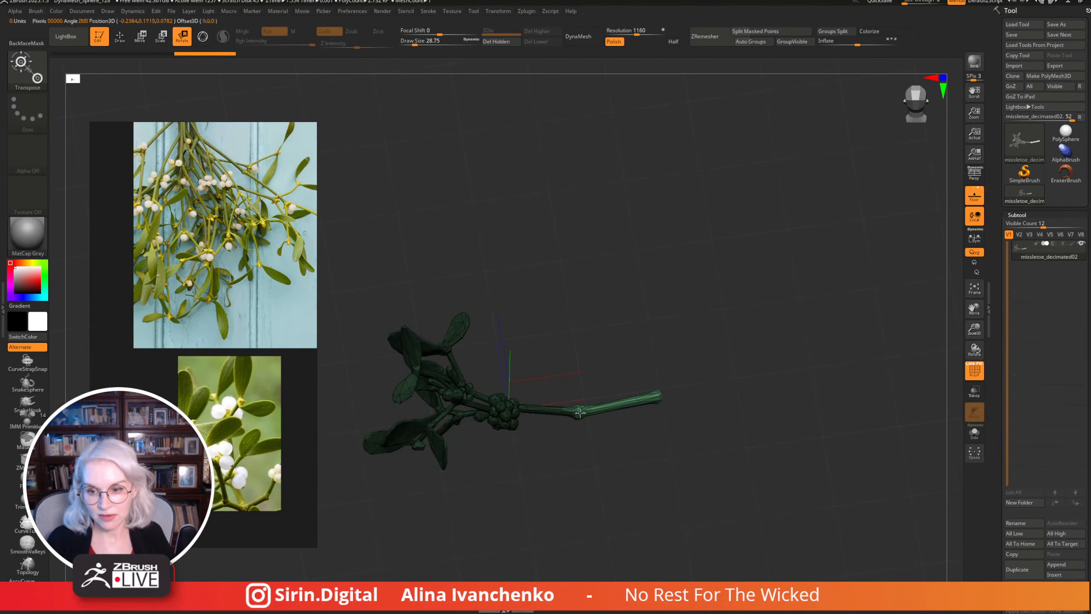
mouse_move(577, 411)
left_mouse_down()
mouse_move(656, 399)
mouse_move(670, 249)
mouse_move(662, 361)
mouse_move(662, 295)
mouse_move(654, 349)
left_mouse_up()
mouse_move(577, 402)
left_mouse_down()
mouse_move(664, 378)
mouse_move(670, 261)
left_mouse_up()
left_click_drag(549, 233, 685, 343, "shift")
left_click_drag(662, 412, 661, 390)
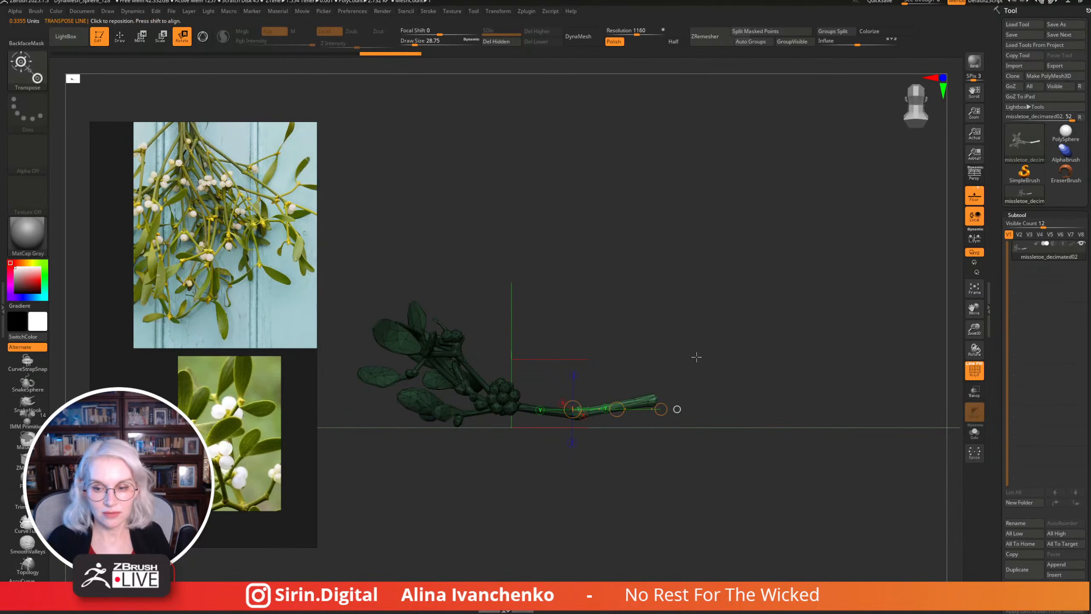
Return to Draw mode, clear the mask from the mistletoe sprig and turn off the floor grid.
key("q")
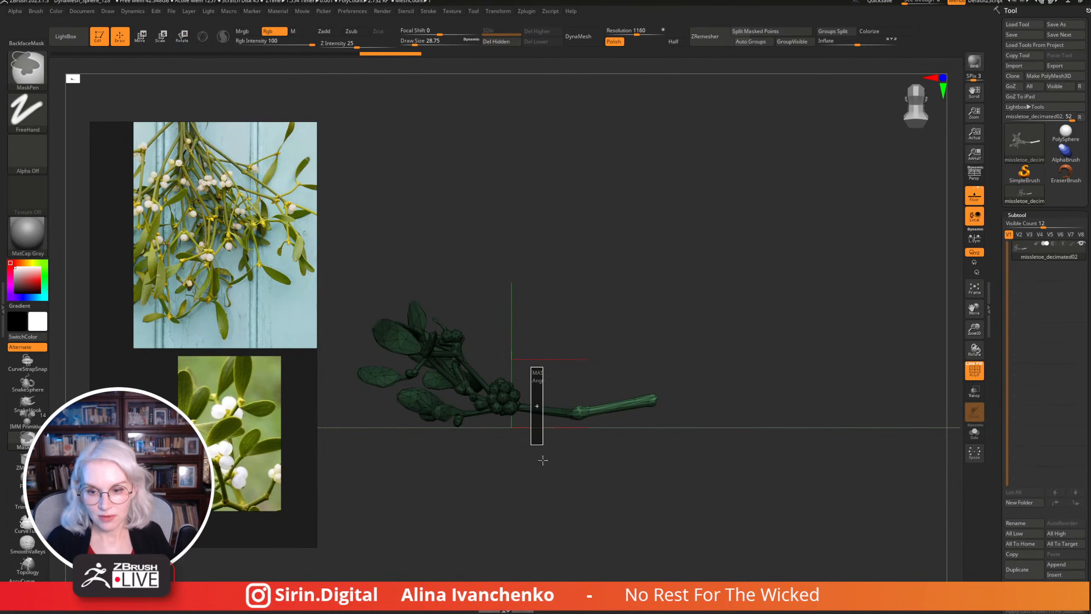
mouse_move(728, 341)
left_mouse_down()
mouse_move(720, 426)
mouse_move(706, 379)
left_mouse_up()
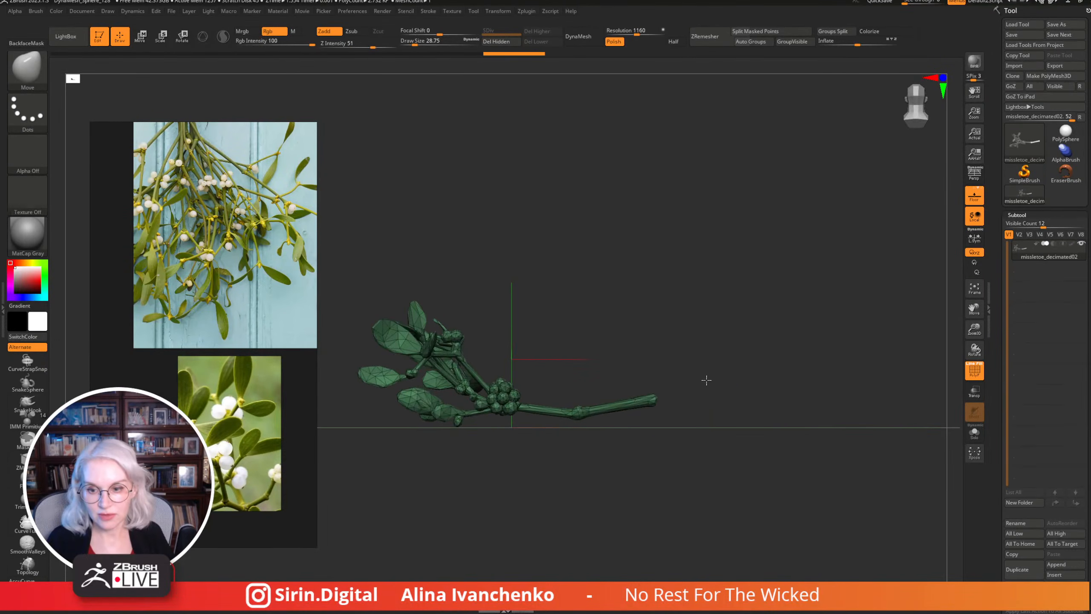
left_click(974, 196)
left_click_drag(828, 382, 786, 379)
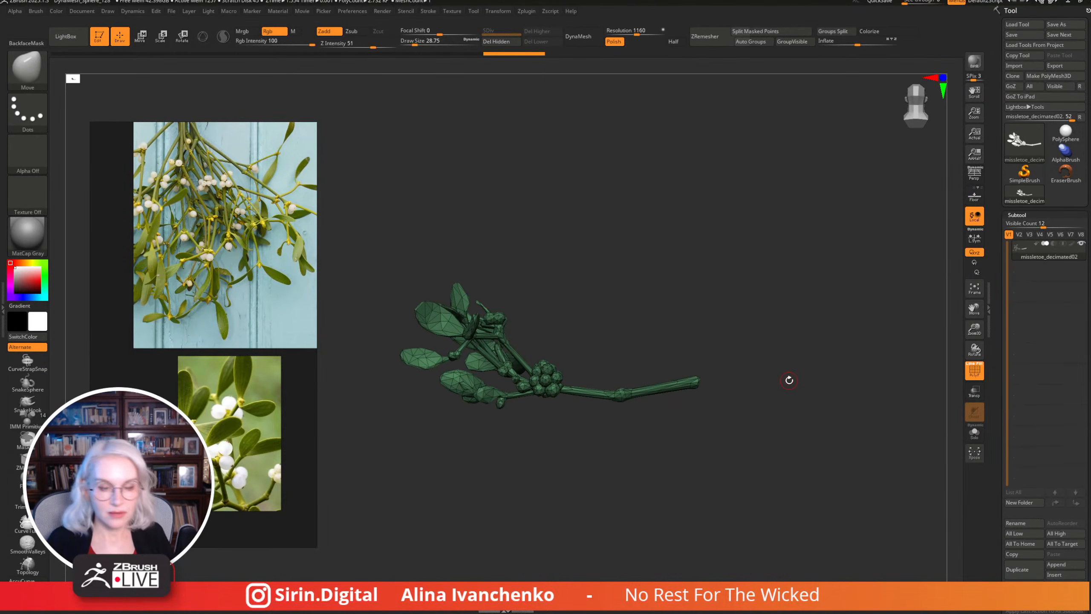
left_click_drag(206, 293, 187, 282)
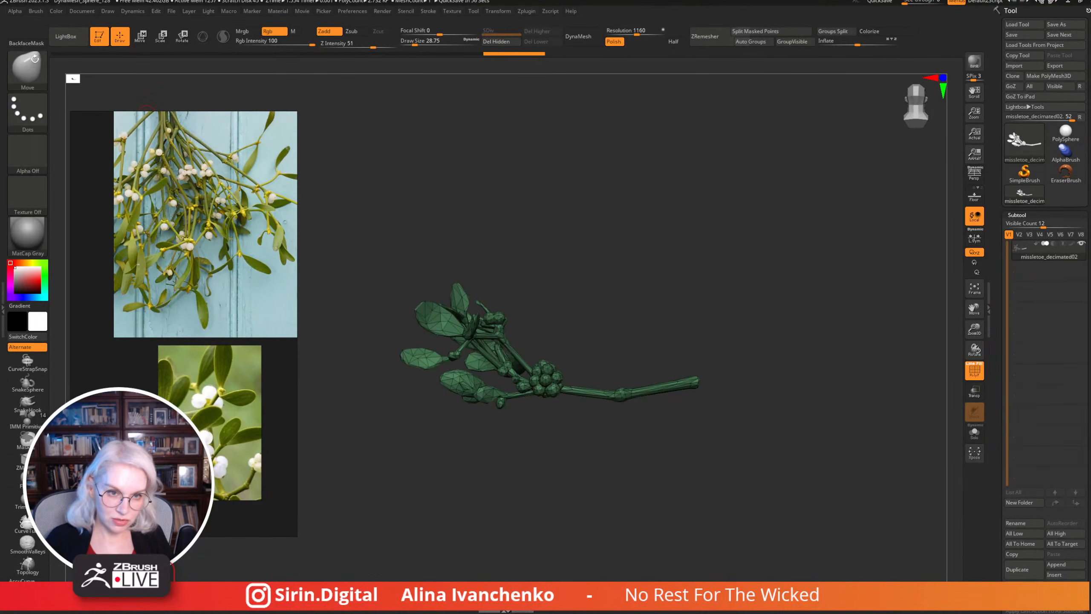
Create a new InsertMesh brush from the mistletoe sprig in its current view, choosing New rather than Append.
left_click(36, 67)
key("m")
key("v")
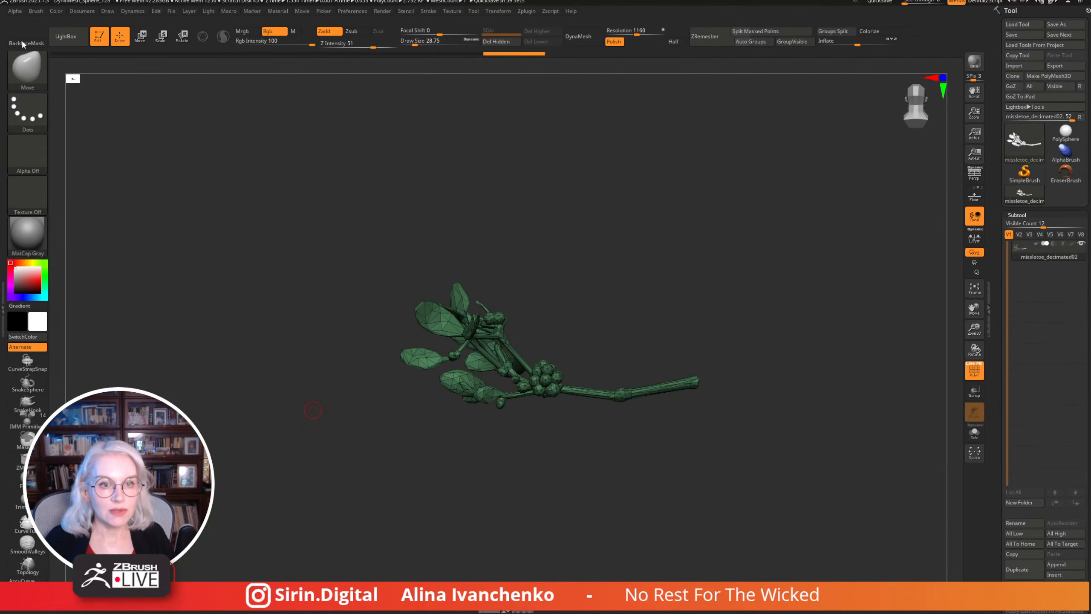
left_click(36, 73)
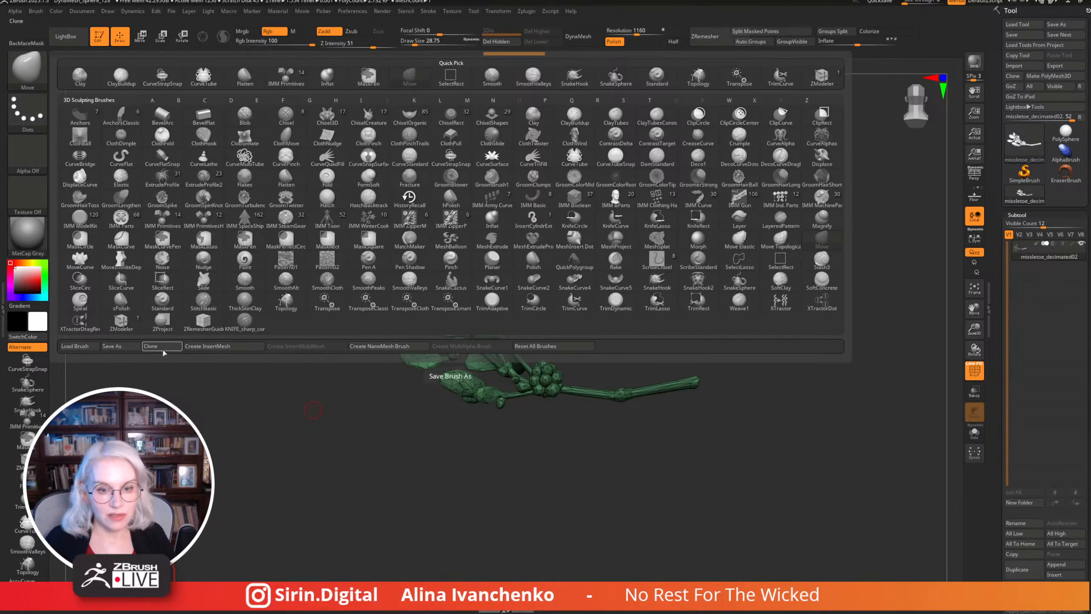
left_click(223, 347)
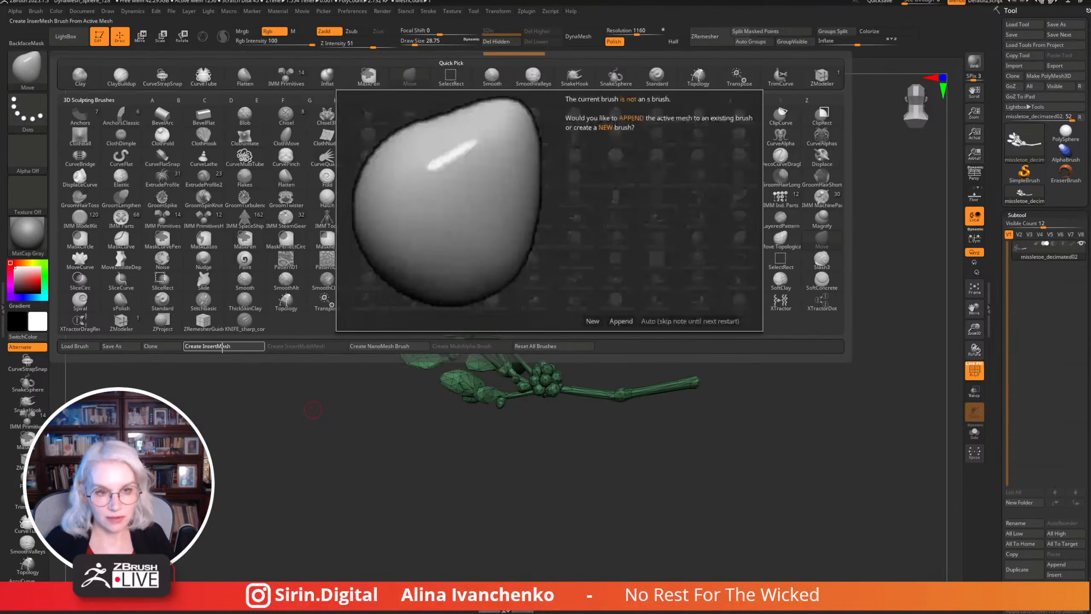
left_click(592, 321)
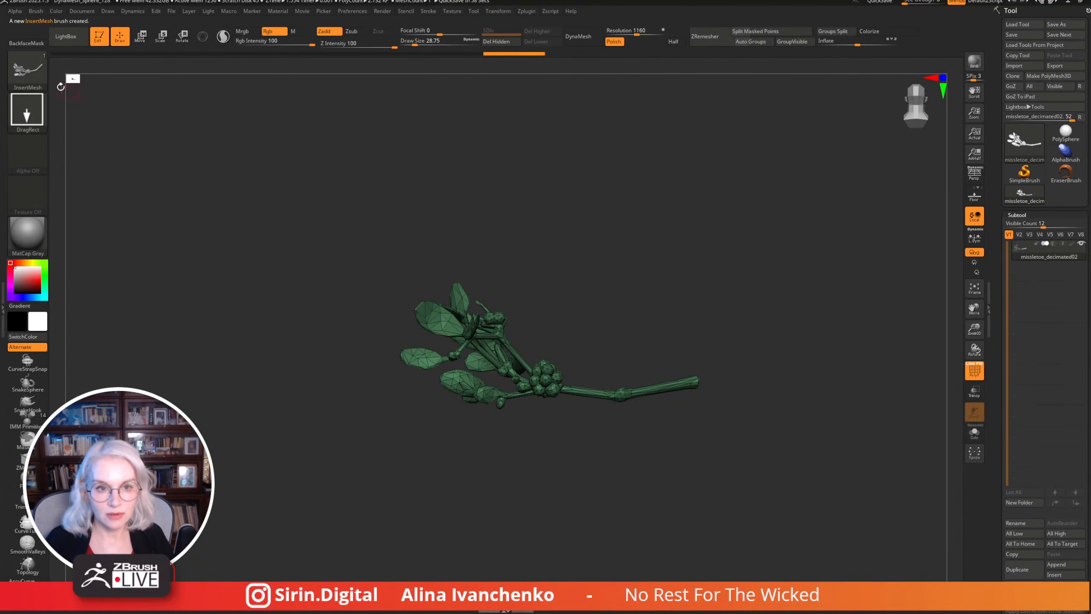
Switch from the new InsertMesh brush to the ZModeler brush.
left_click(26, 69)
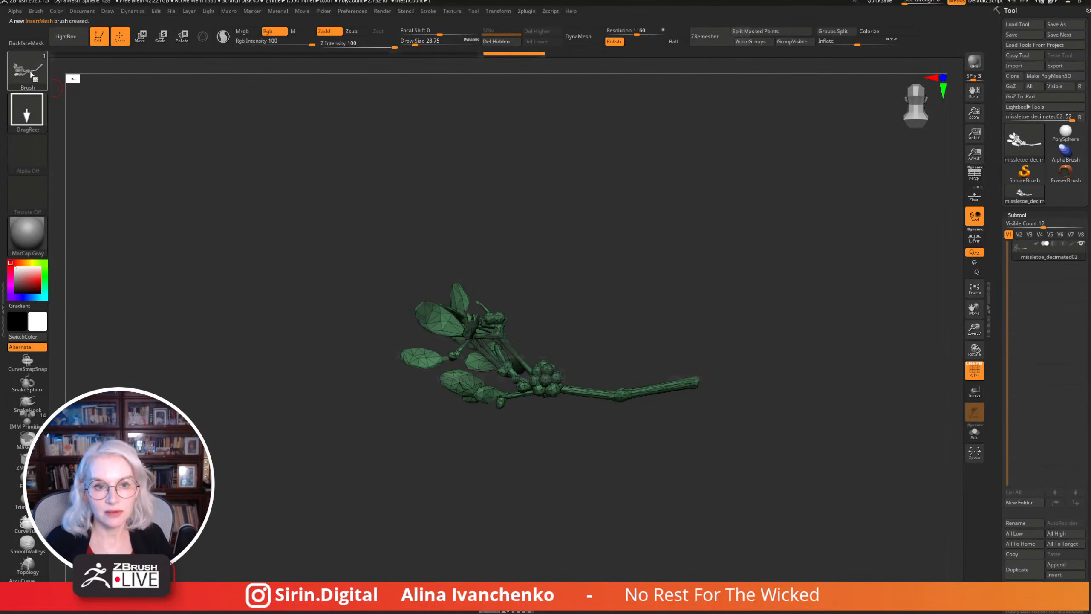
left_click(27, 69)
left_click(392, 366)
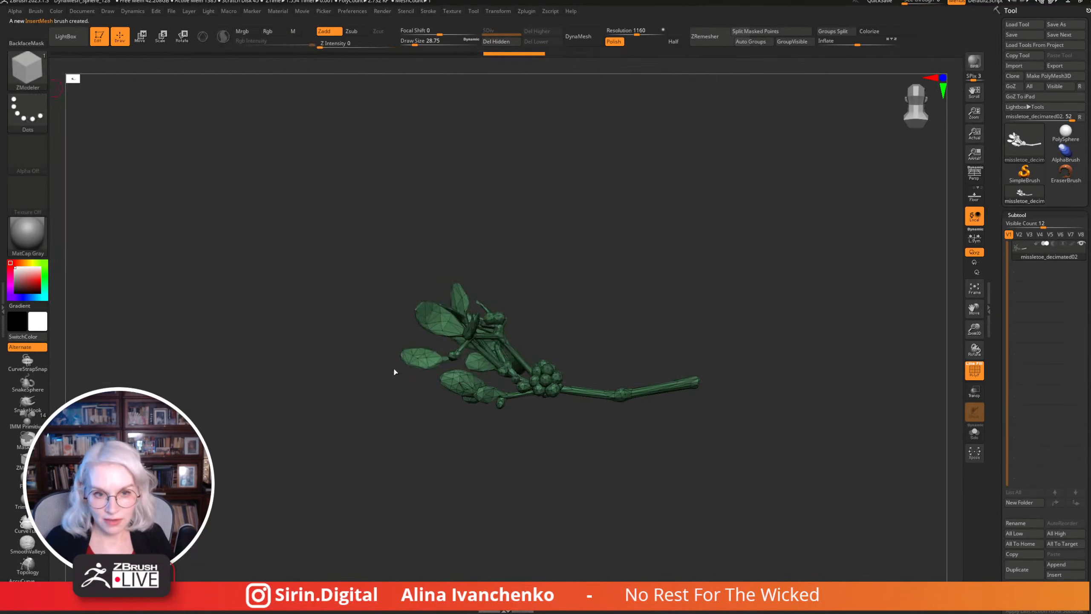
left_click_drag(320, 313, 990, 173)
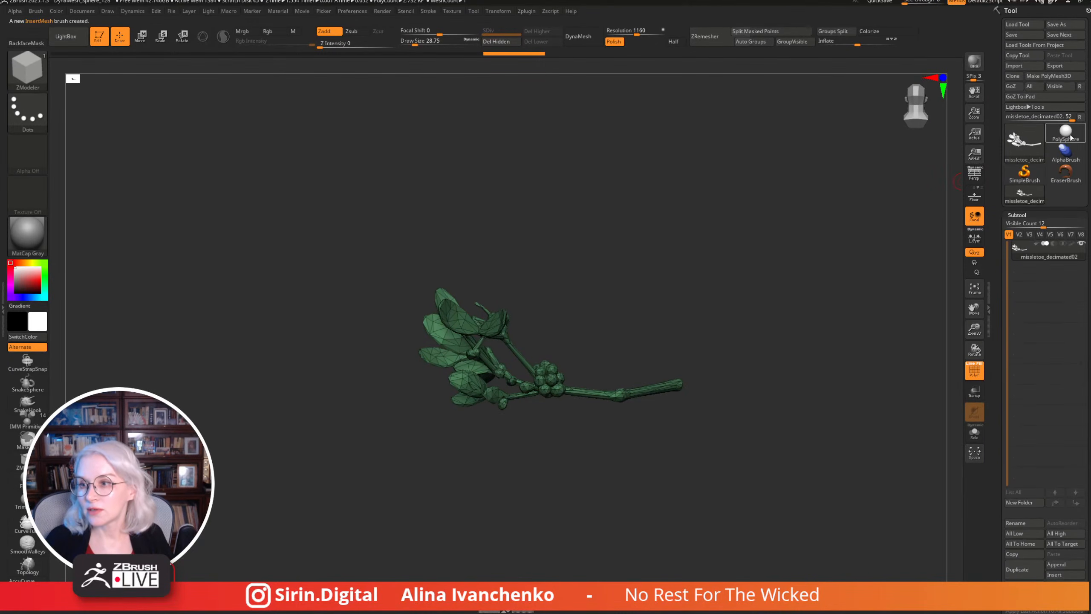
left_click(1066, 172)
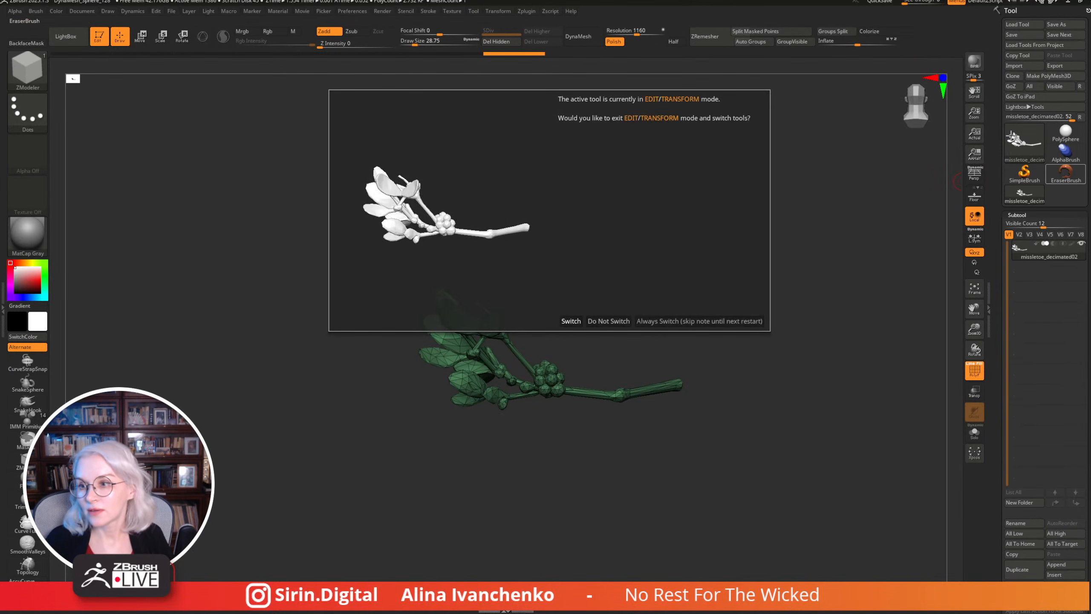
left_click(608, 321)
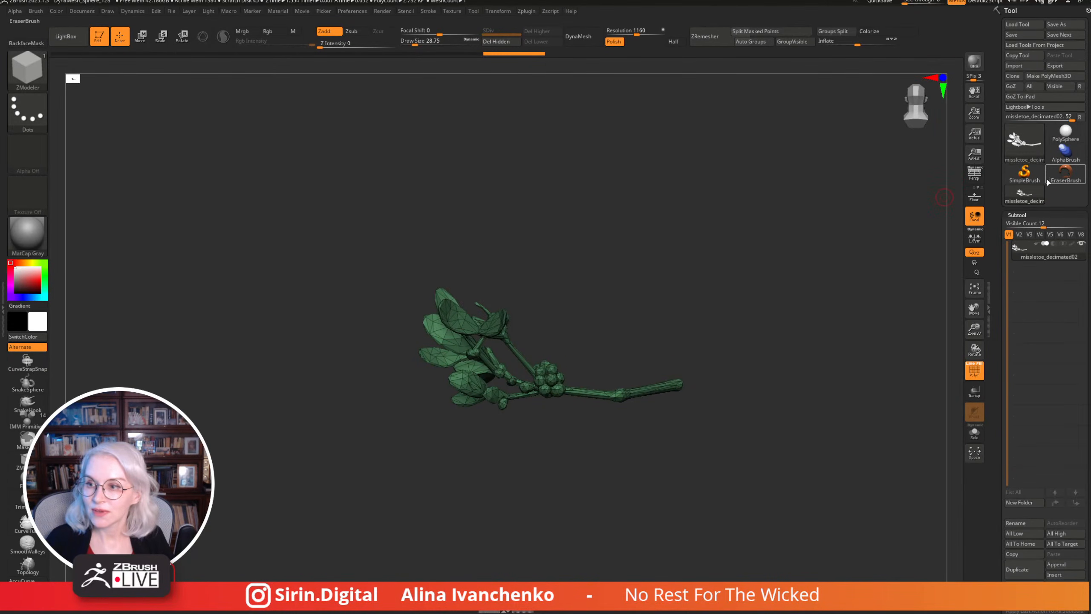
left_click(1031, 143)
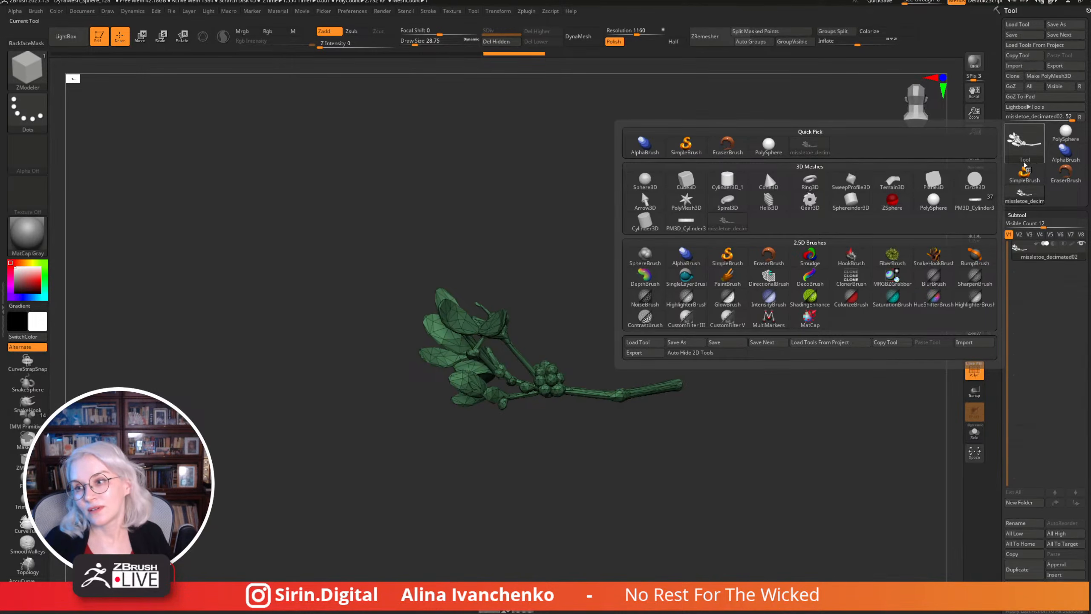
left_click(764, 147)
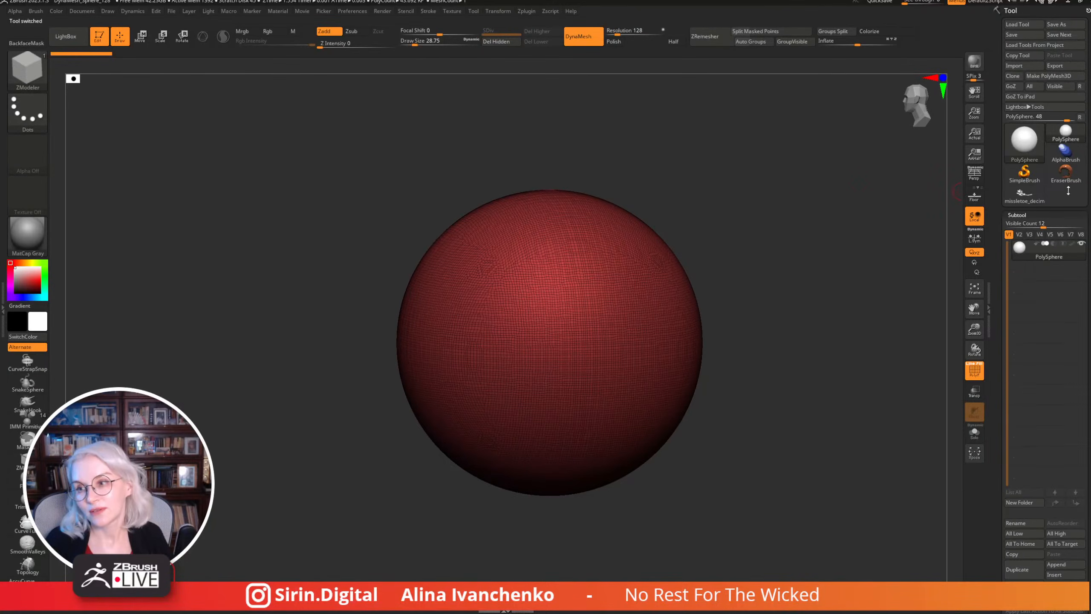
left_click(1024, 194)
mouse_move(1022, 146)
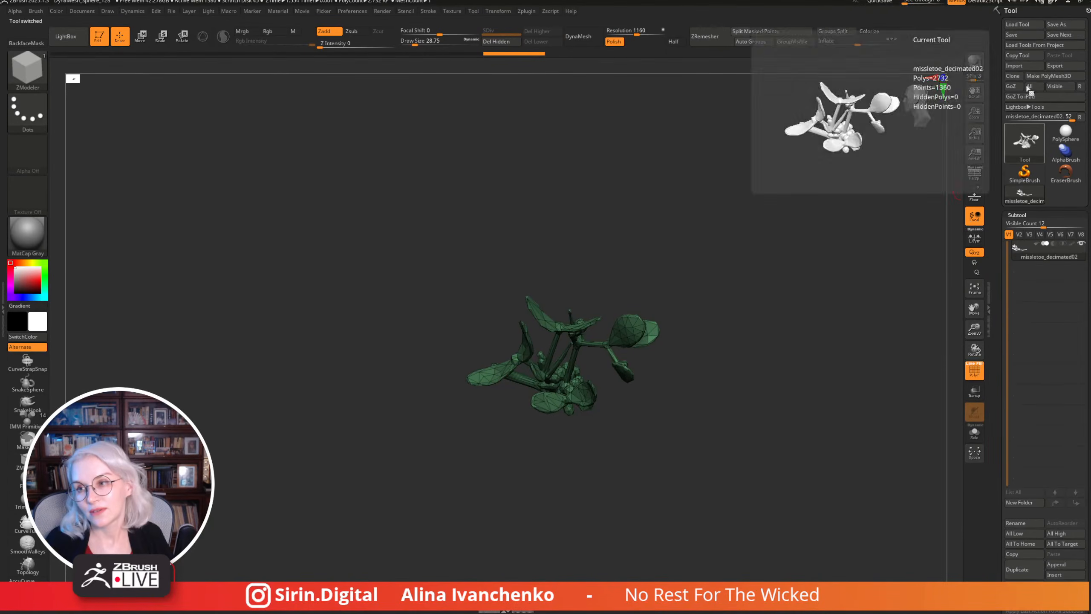
left_click_drag(792, 187, 730, 215)
left_click(1025, 142)
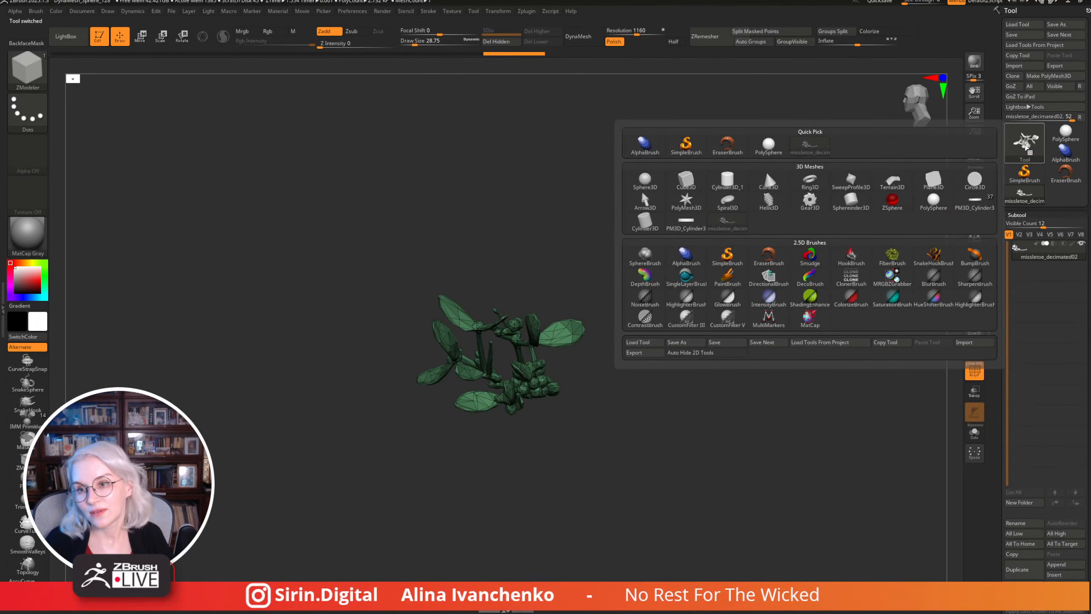
left_click(686, 220)
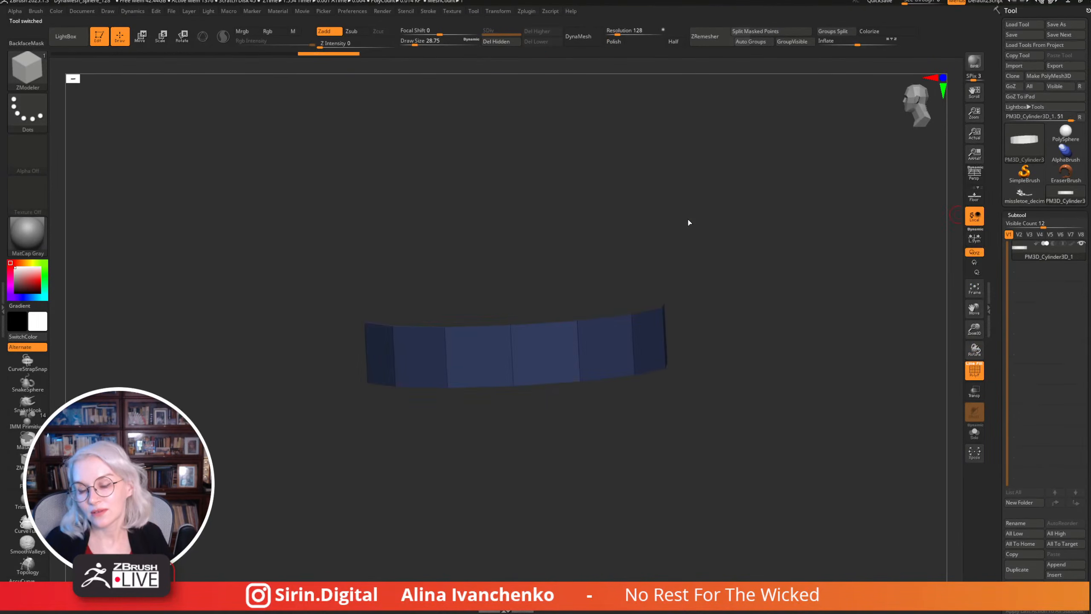
left_click_drag(669, 225, 651, 237)
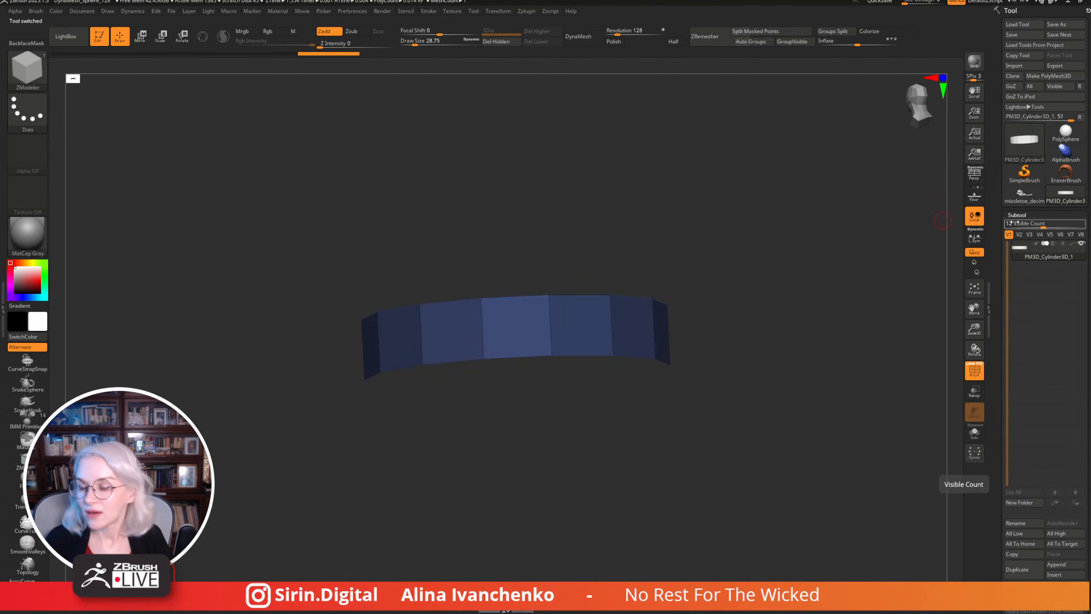
Switch to the full female figure, the PM3D_Cylinder3D tool holding 37 subtools, and bring her head band into close view.
left_click(1029, 154)
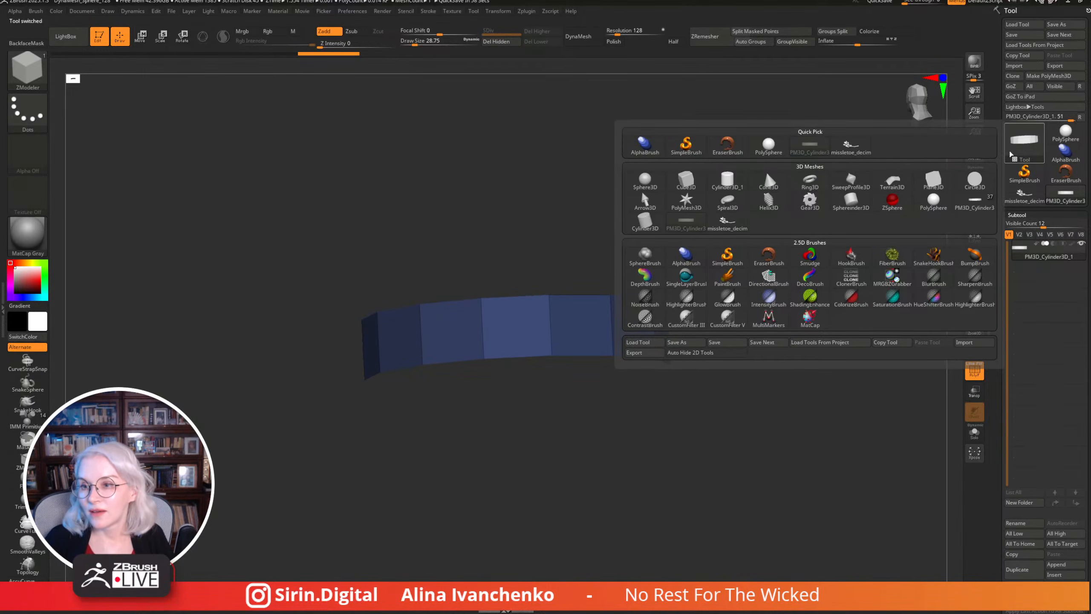
left_click(974, 203)
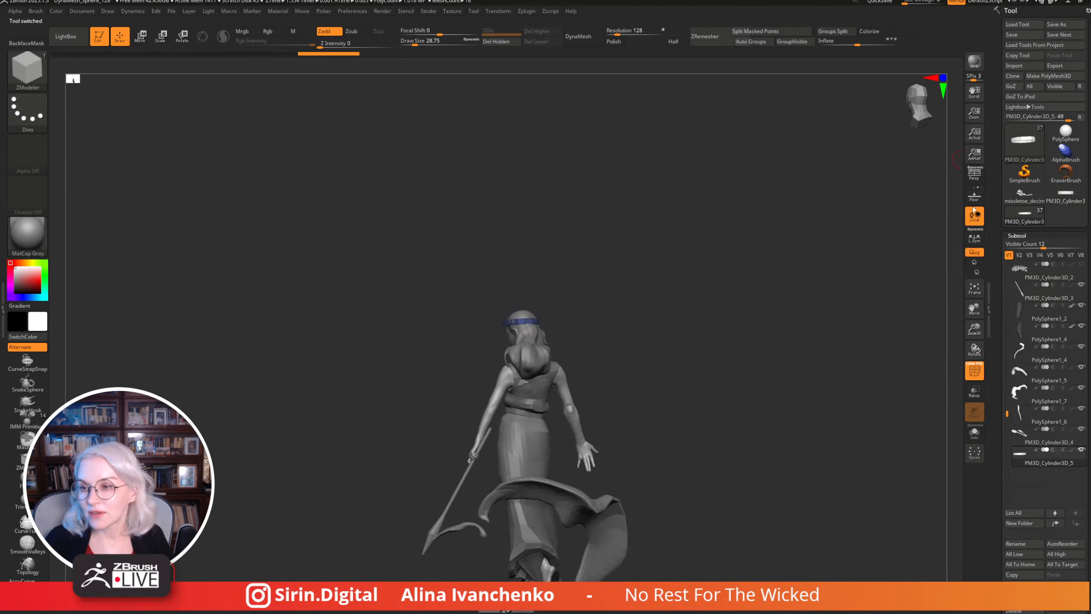
mouse_move(776, 239)
left_mouse_down()
mouse_move(771, 249)
mouse_move(890, 238)
left_mouse_up()
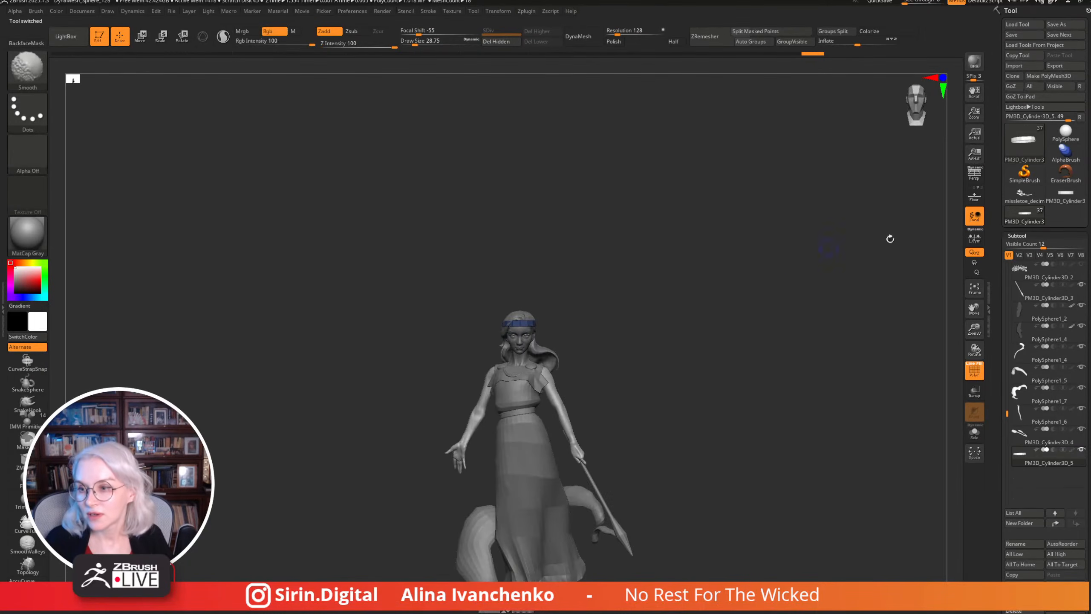
mouse_move(974, 329)
left_mouse_down()
mouse_move(767, 324)
mouse_move(803, 230)
mouse_move(765, 232)
mouse_move(790, 227)
left_mouse_up()
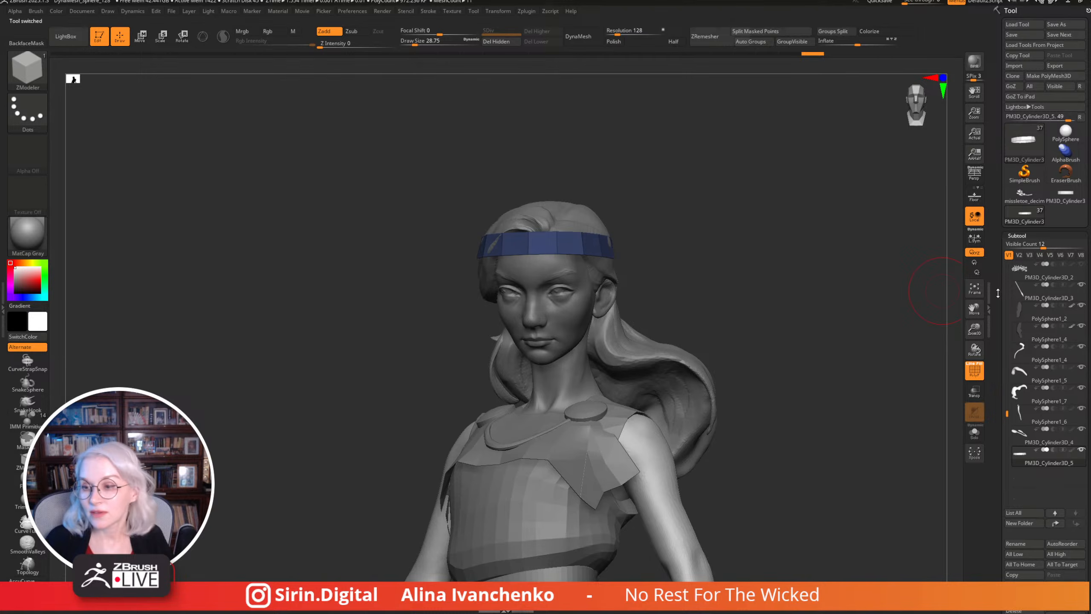
left_click_drag(974, 340, 797, 221)
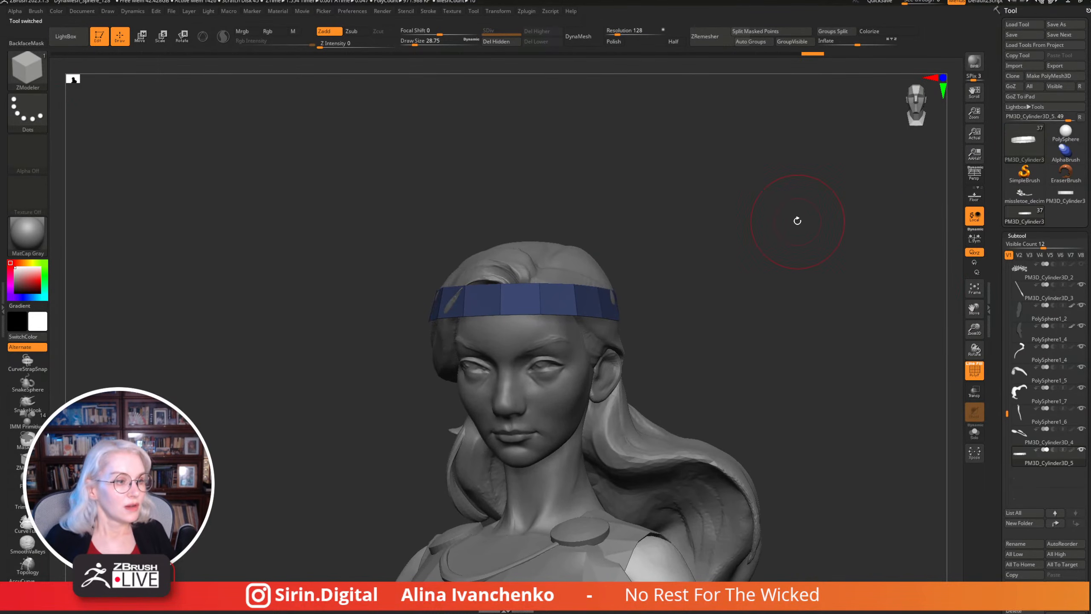
left_click_drag(654, 250, 623, 205, "alt")
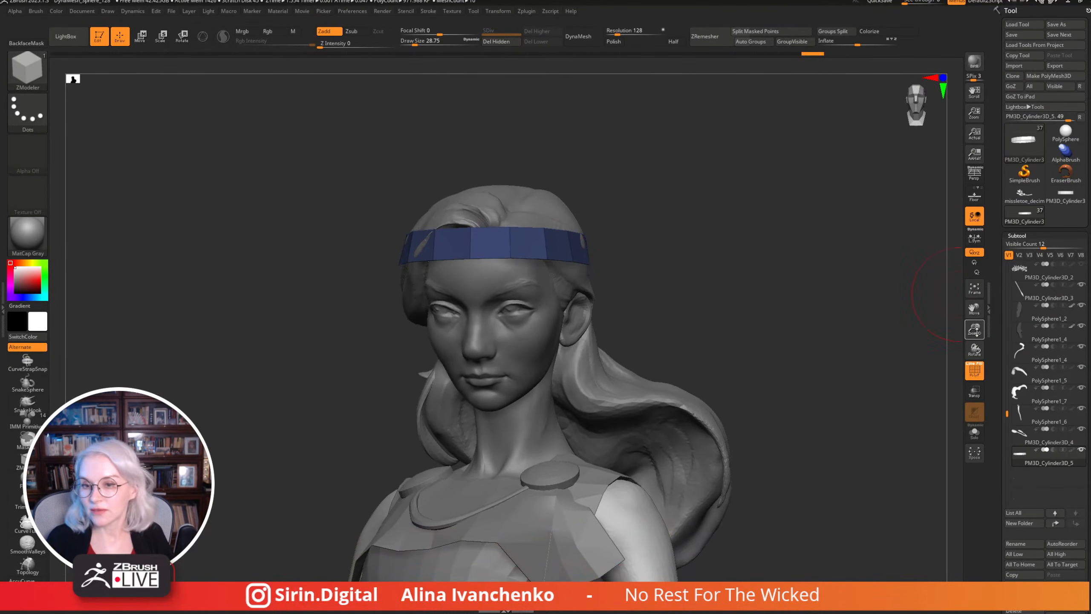
left_click_drag(974, 330, 741, 232)
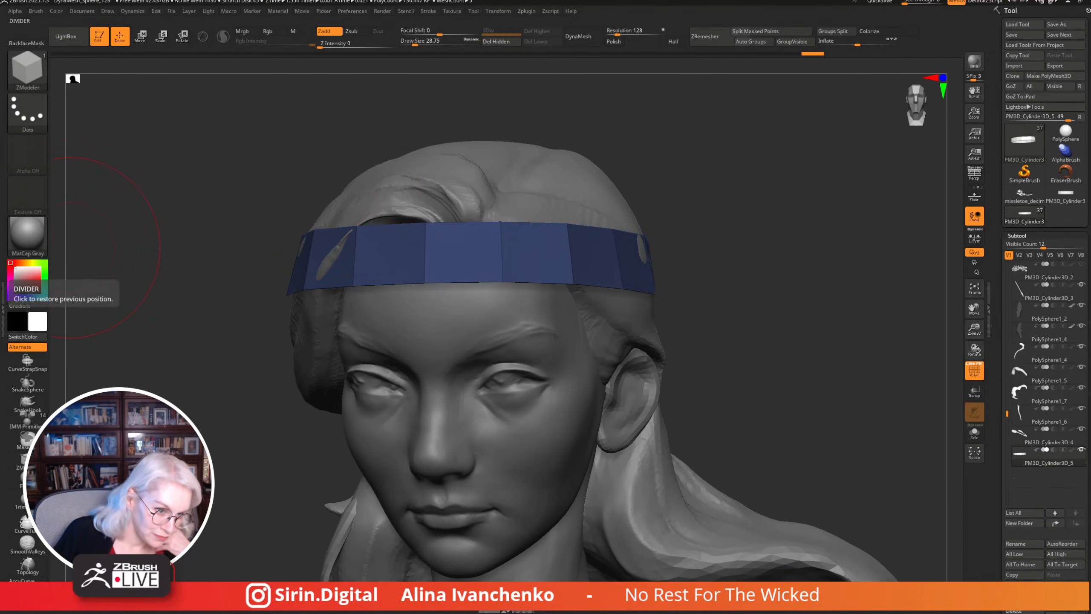
Examine the head band from the front and side against the mistletoe reference photos.
left_click(4, 296)
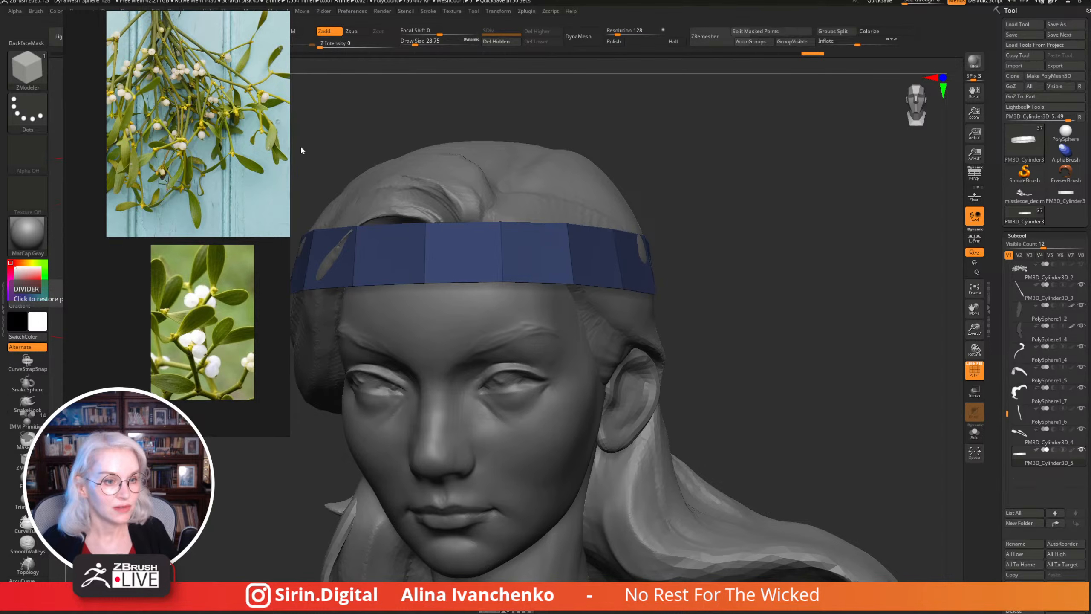
mouse_move(301, 150)
left_mouse_down()
mouse_move(301, 179)
mouse_move(309, 155)
left_mouse_up()
mouse_move(725, 277)
left_mouse_down()
mouse_move(708, 272)
mouse_move(730, 237)
left_mouse_up()
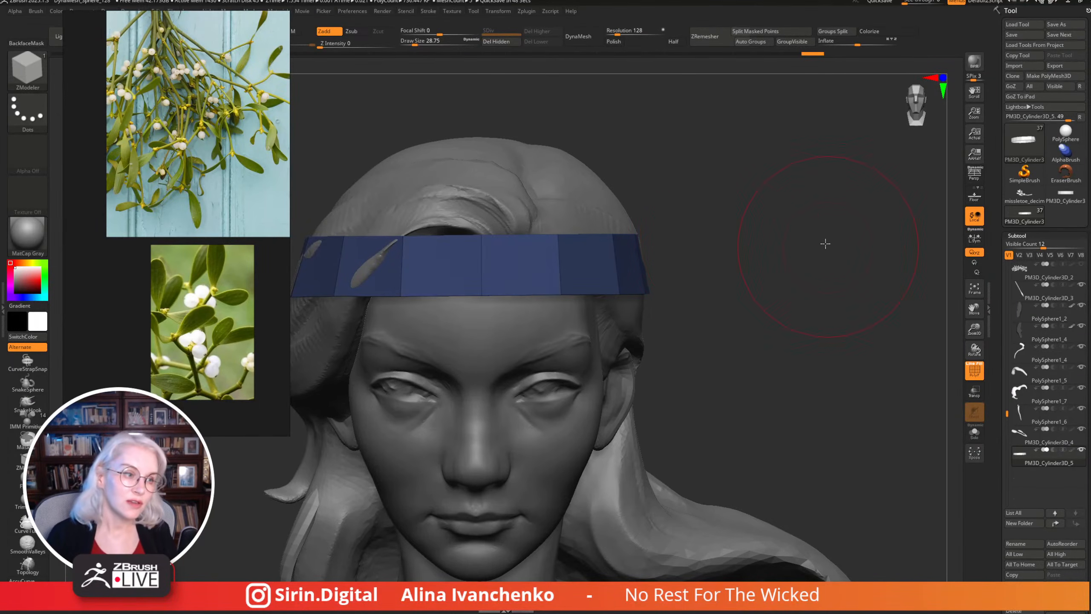
left_click_drag(825, 244, 804, 208)
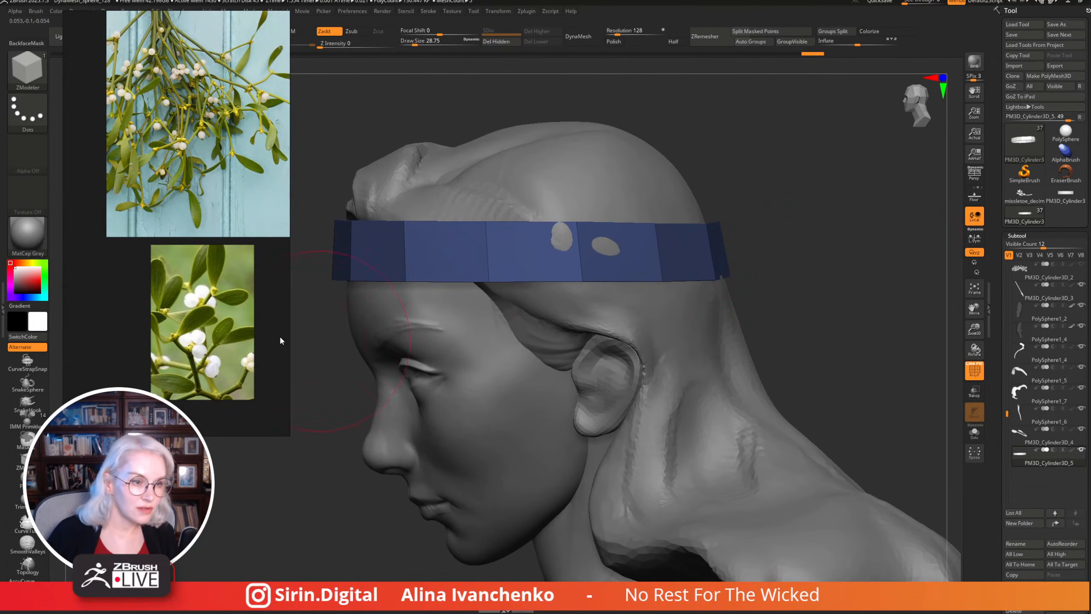
left_click_drag(208, 240, 0, 301)
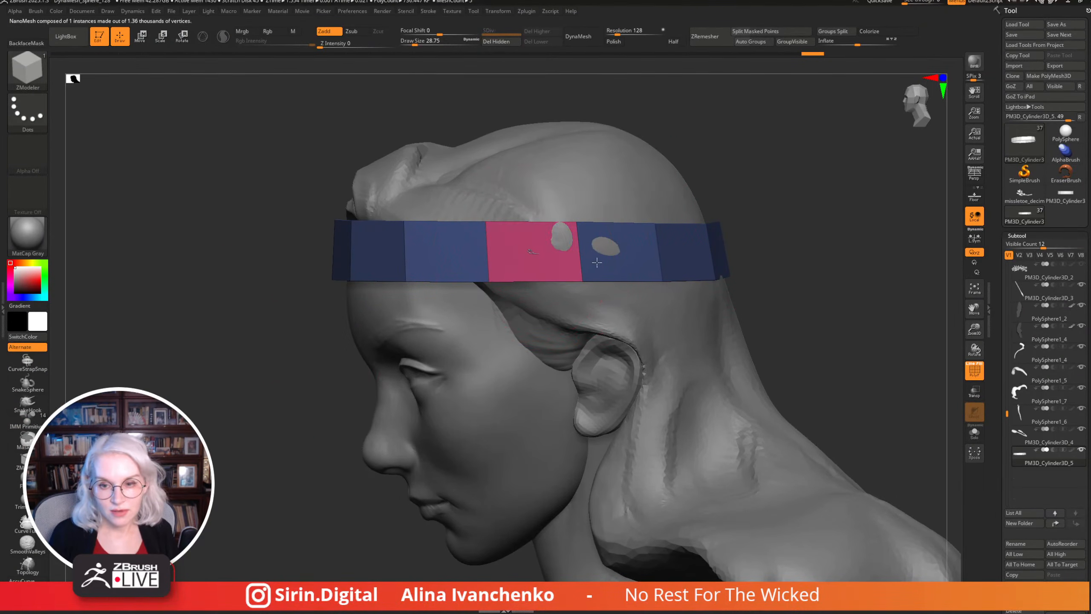
Insert the mistletoe sprig as a NanoMesh on all polygons of the head band at a size of about 0.57, and open the NanoMesh settings.
key("space")
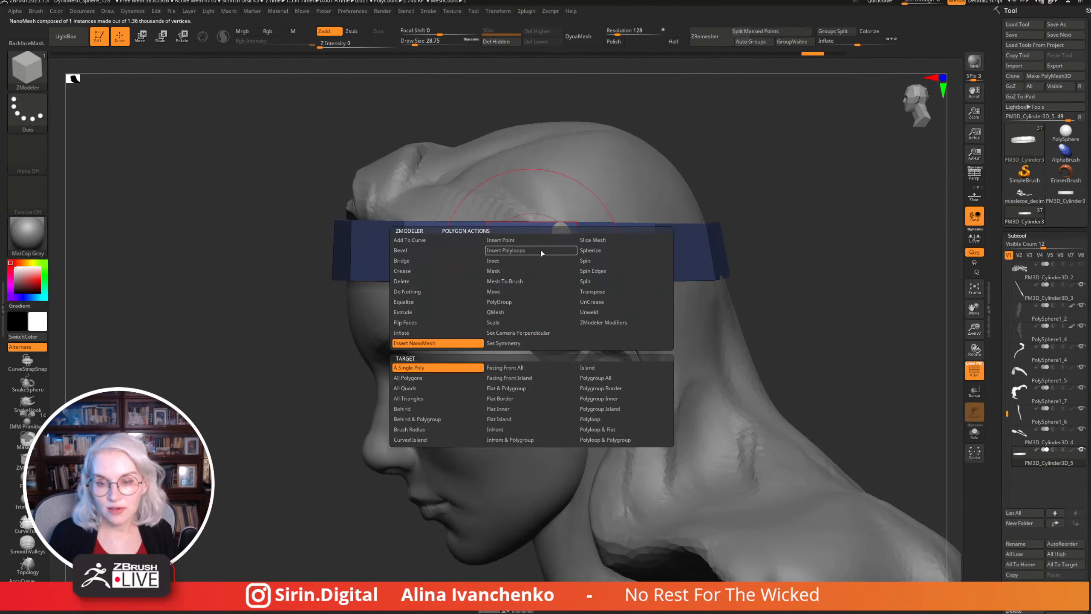
left_click(406, 378)
left_click_drag(516, 257, 517, 256)
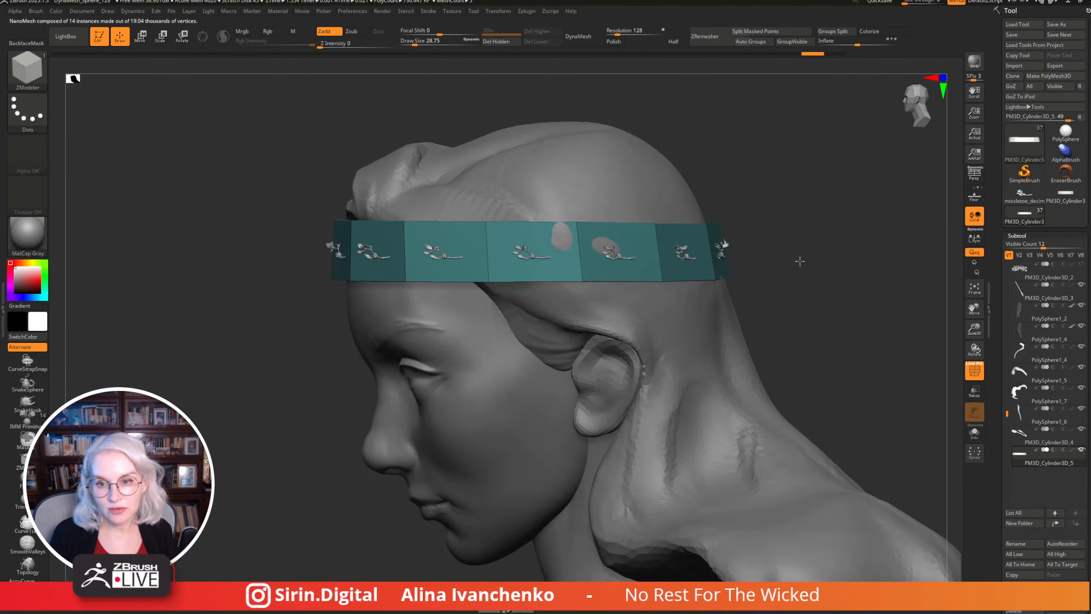
left_click_drag(973, 348, 1022, 346)
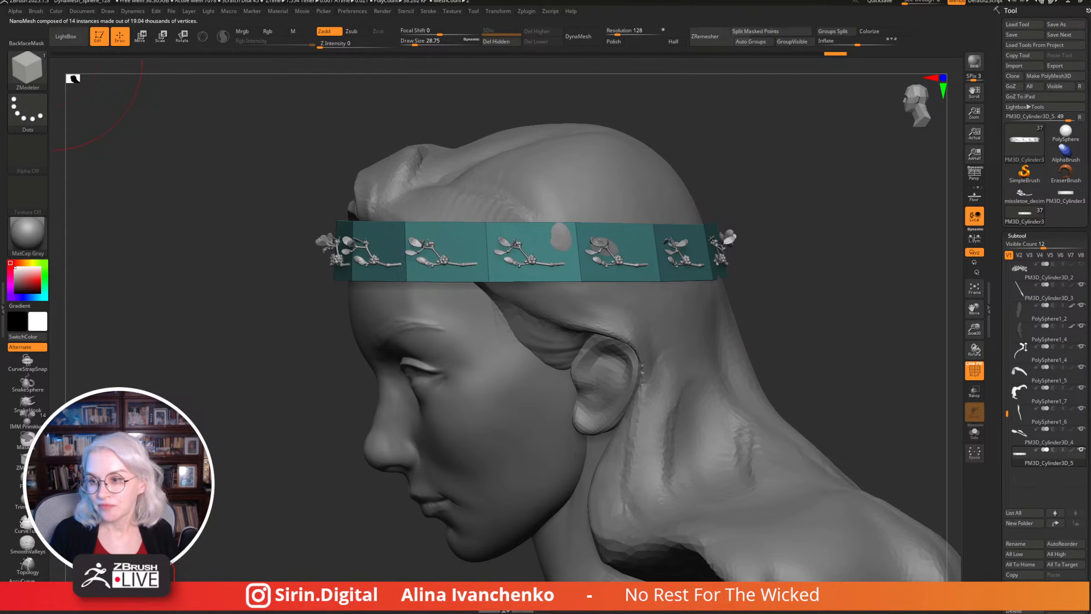
scroll(1043, 383, "down", 10)
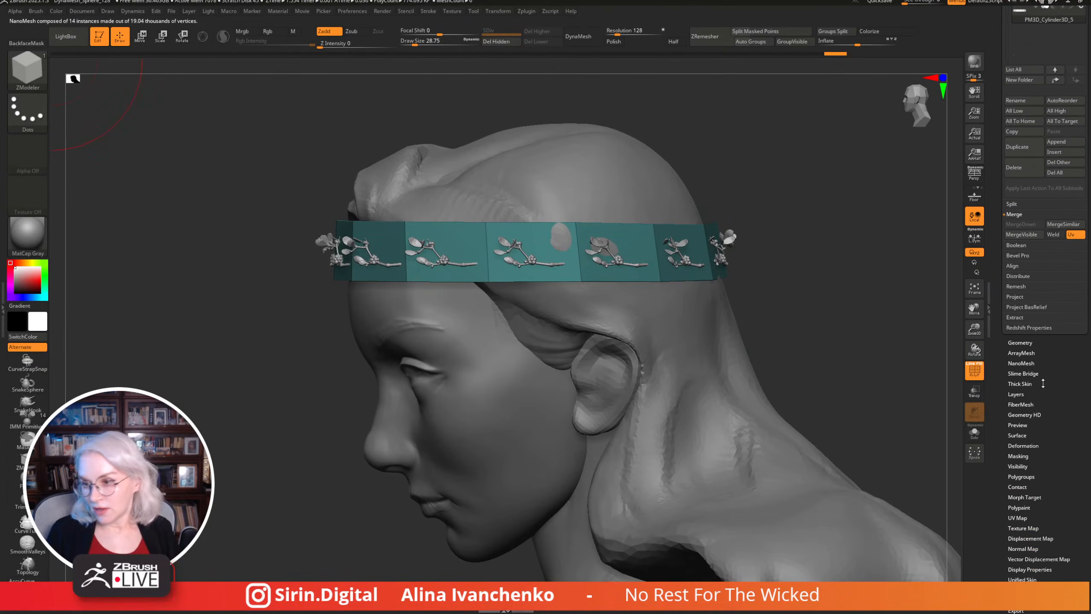
left_click(1027, 362)
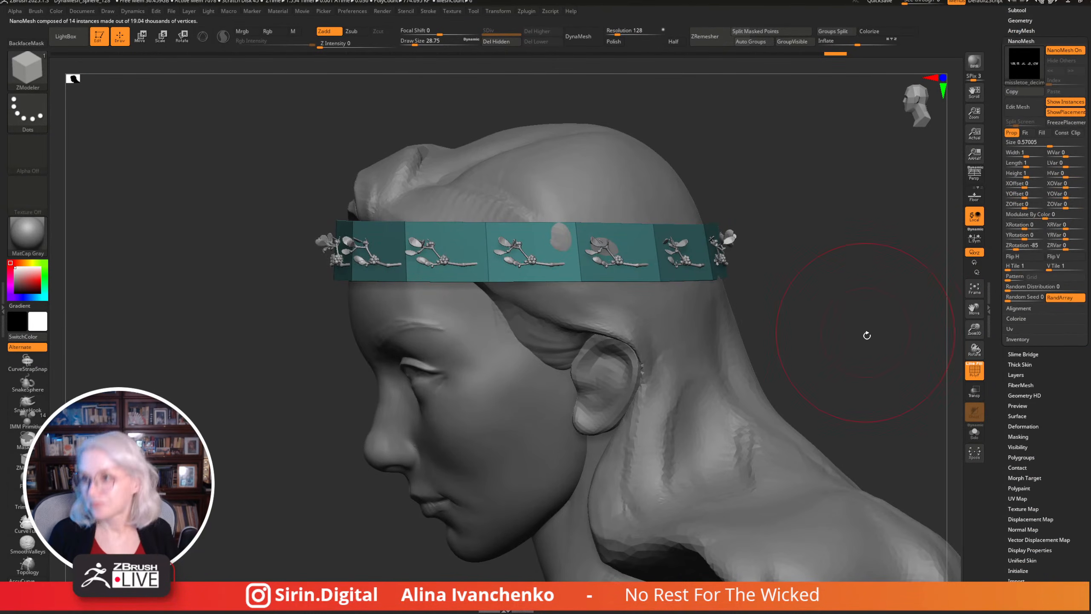
Enlarge the mistletoe NanoMesh instances on the head band to a size of about 1.69.
left_click_drag(867, 336, 893, 329)
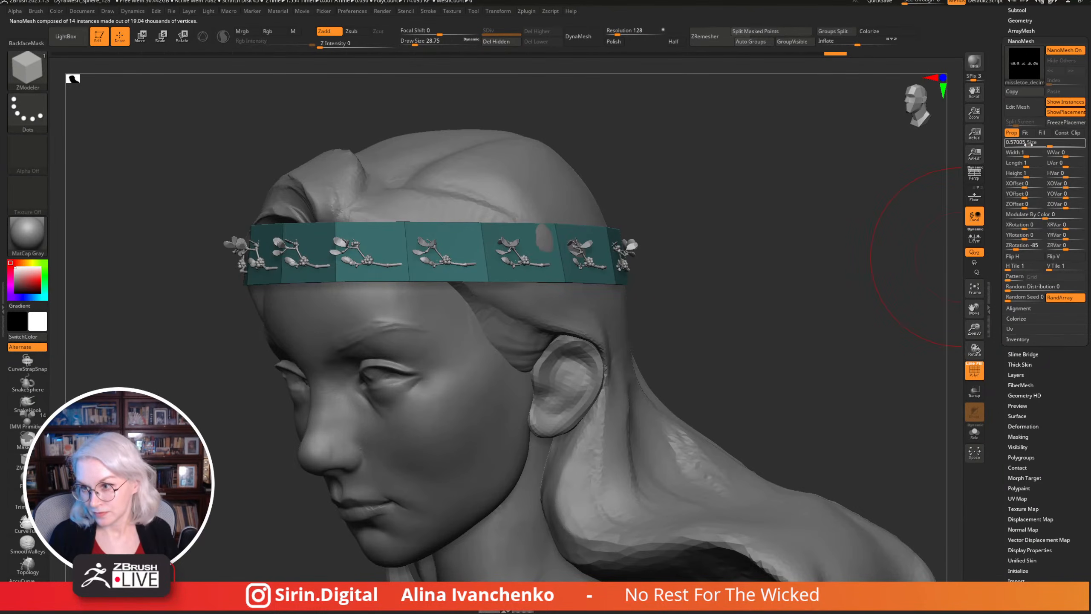
left_click_drag(1053, 145, 1068, 145)
left_click_drag(841, 241, 859, 257)
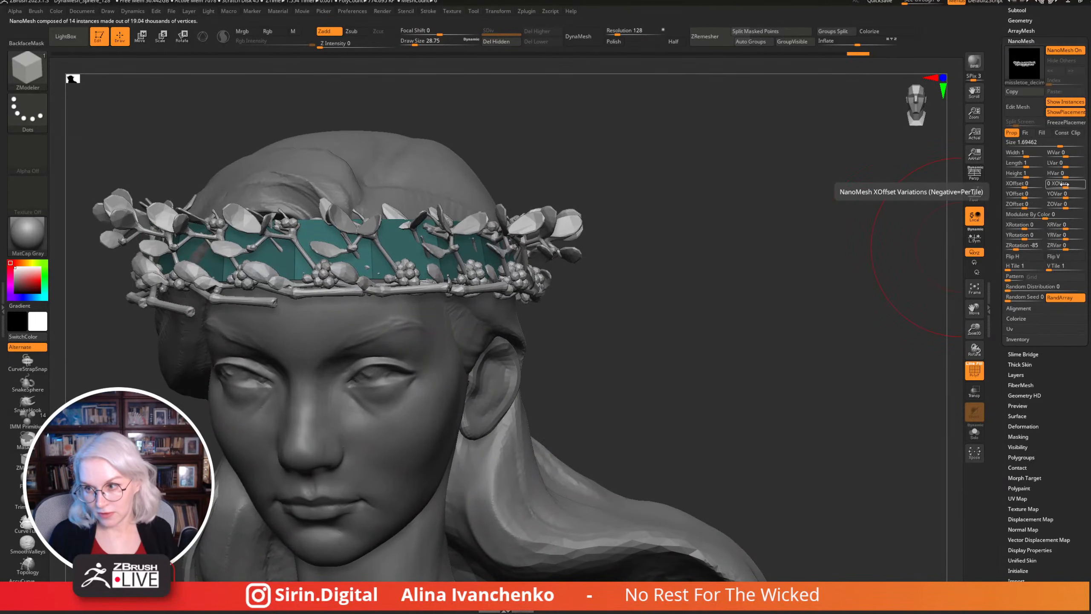
Set the mistletoe NanoMesh's Y offset to about 0.25, Y offset variation to -26 and Z offset to about 0.14.
left_click_drag(1027, 184, 1033, 195)
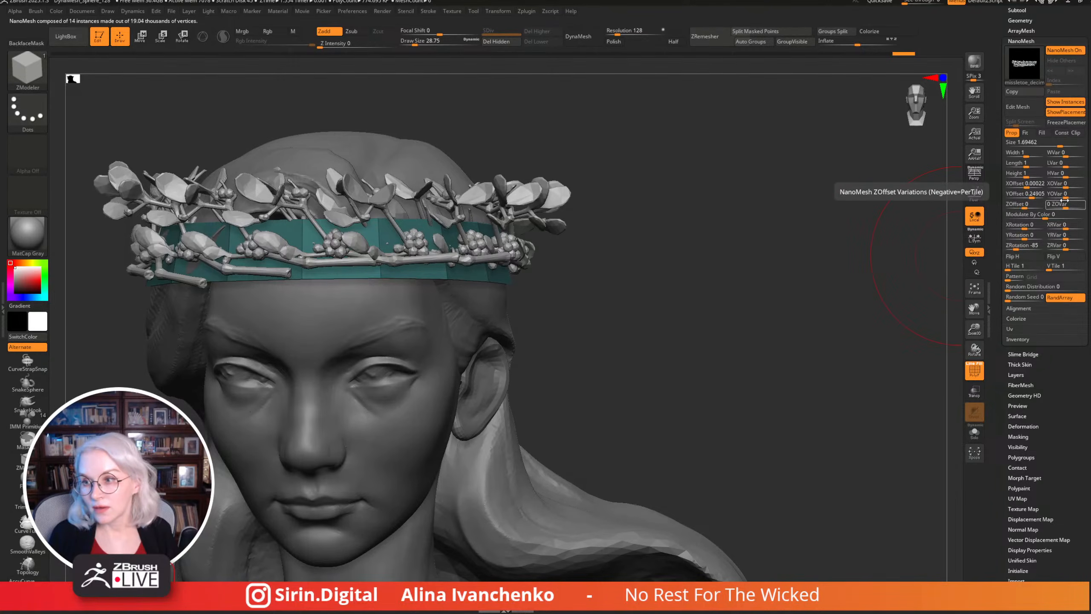
left_click_drag(1059, 198, 1033, 206)
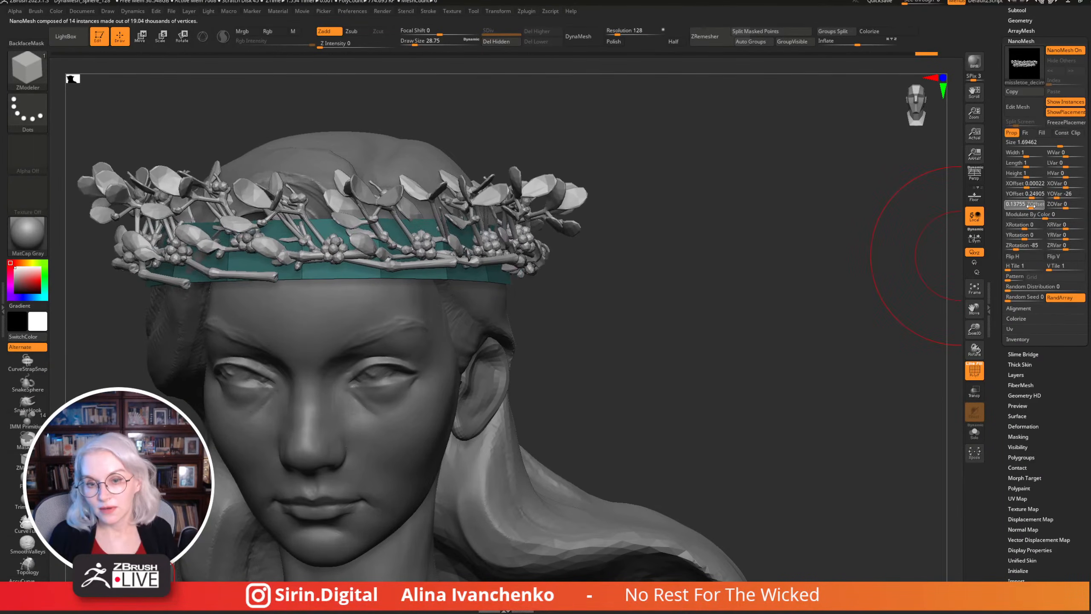
left_click_drag(829, 207, 906, 245)
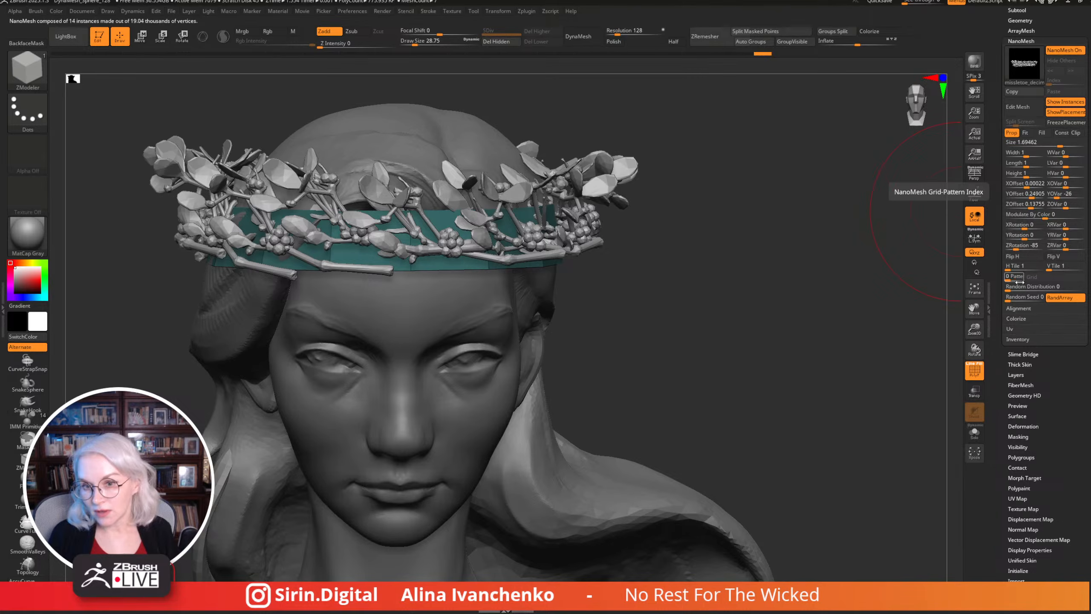
Set the mistletoe NanoMesh's random distribution to about 1.96 and its random seed to 12803.
left_click_drag(1021, 285, 1031, 287)
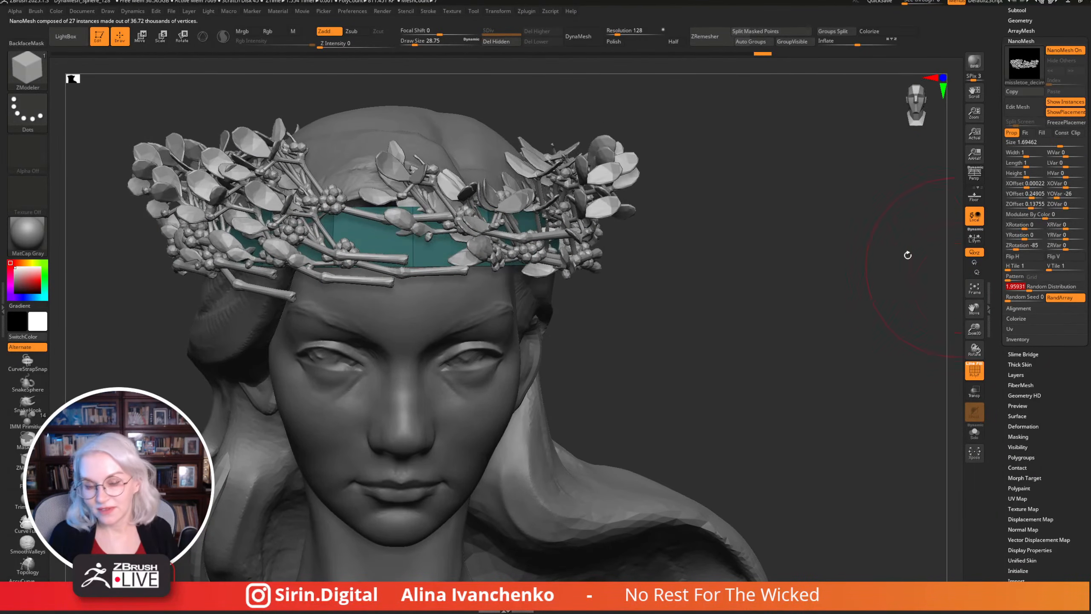
left_click_drag(907, 255, 867, 274)
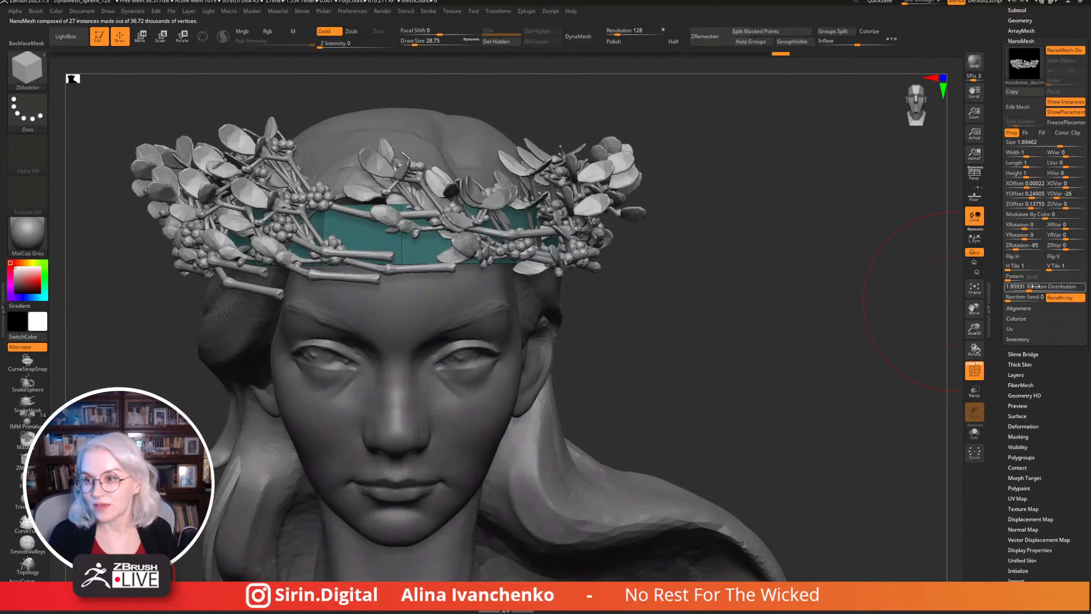
left_click_drag(1032, 286, 1028, 289)
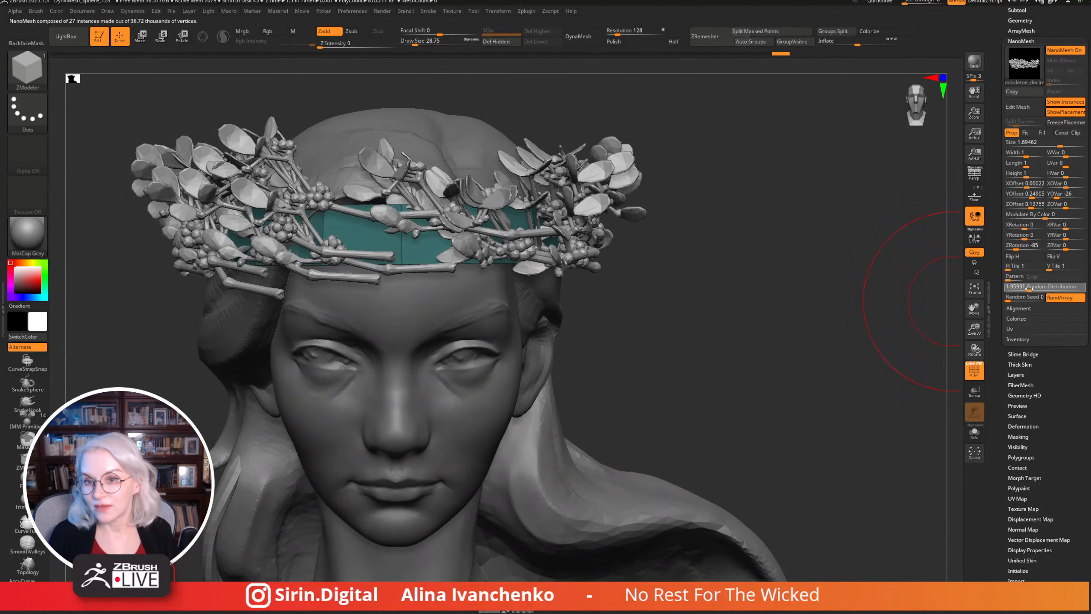
mouse_move(936, 284)
left_mouse_down()
mouse_move(851, 275)
mouse_move(923, 286)
left_mouse_up()
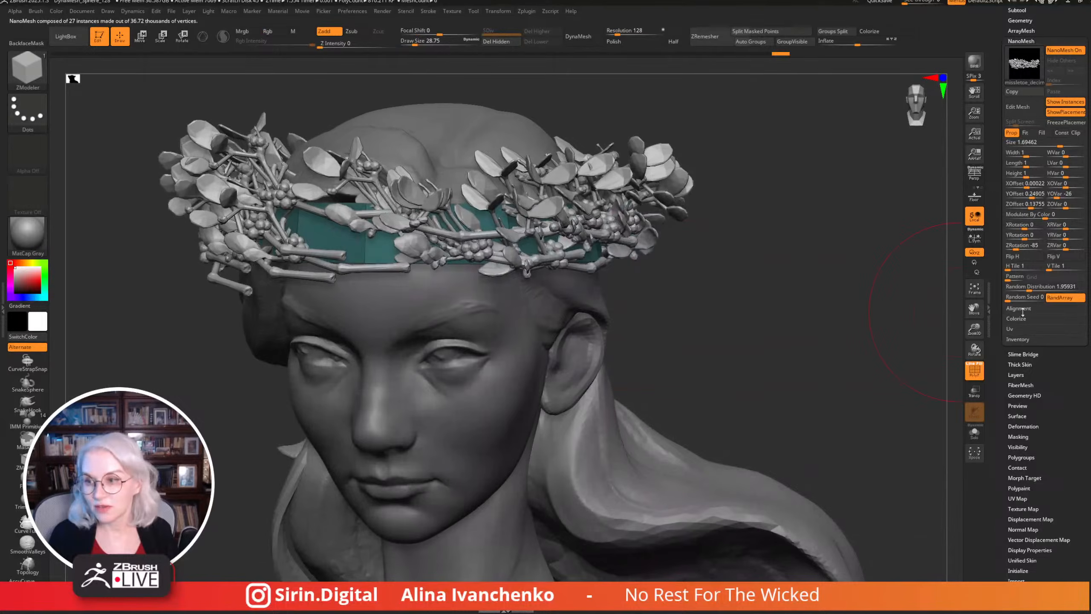
left_click_drag(1009, 300, 1011, 300)
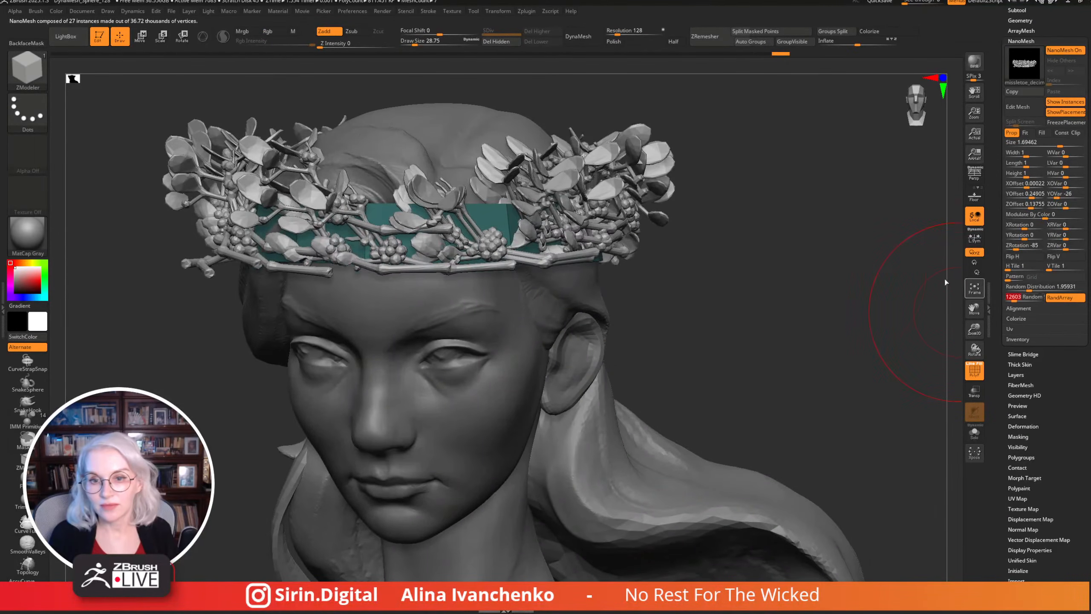
left_click_drag(944, 282, 842, 326)
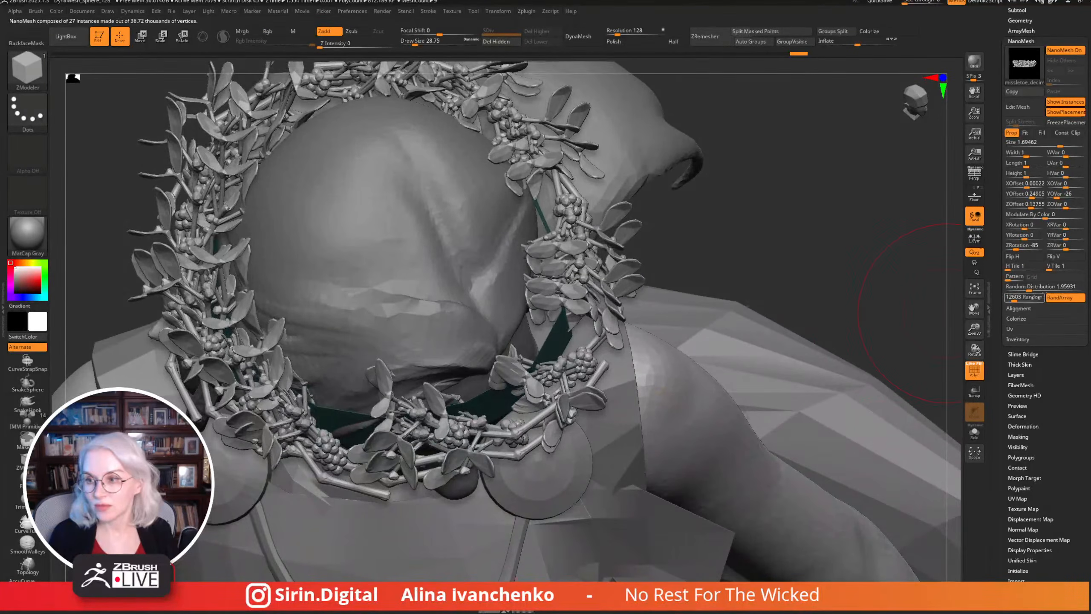
Set the mistletoe NanoMesh's random distribution to about 1.03 and its size to about 2.24.
left_click_drag(1024, 287, 1029, 288)
left_click_drag(1056, 142, 1050, 144)
left_click_drag(831, 301, 911, 191)
Set the sprigs' Z offset to about 0.25, Y offset to about 0.19, Y offset variation to -61 and Z offset variation to -20.
left_click(1025, 204)
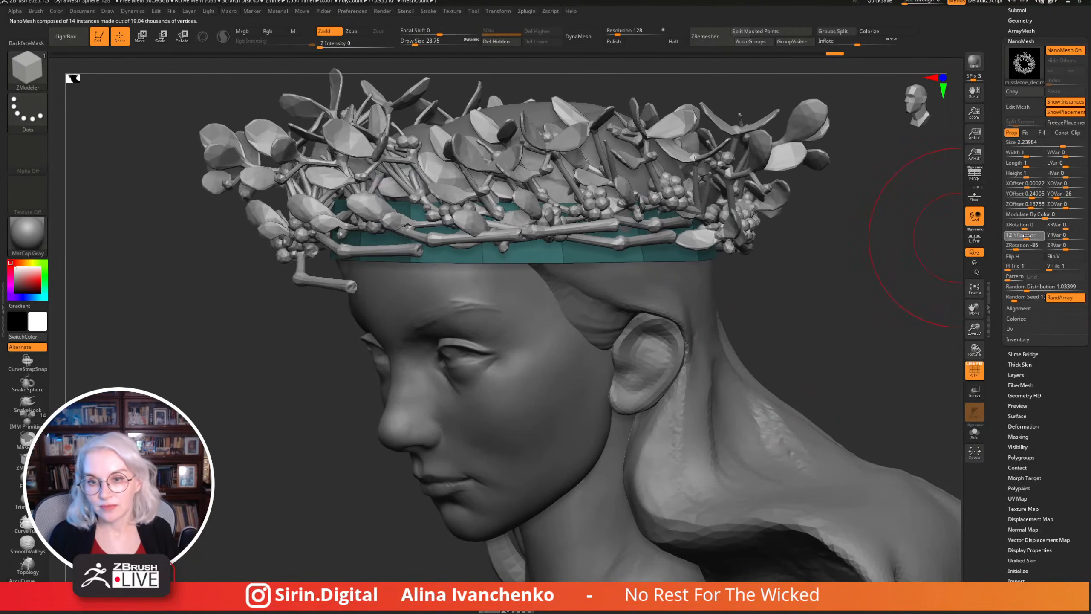
left_click_drag(902, 287, 832, 252)
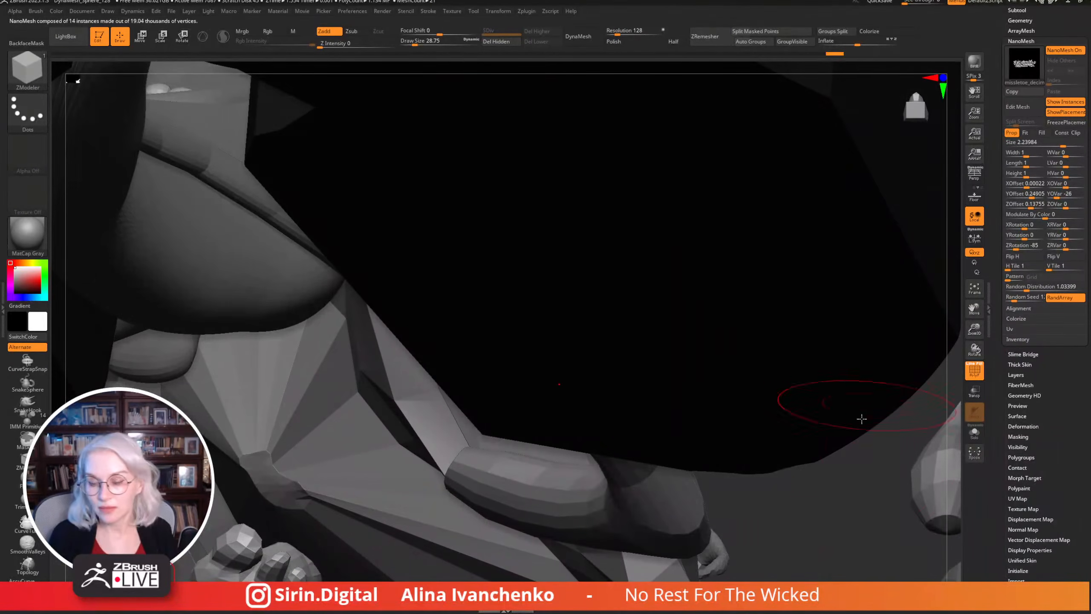
left_click_drag(957, 369, 822, 333, "alt")
left_click_drag(971, 329, 961, 230)
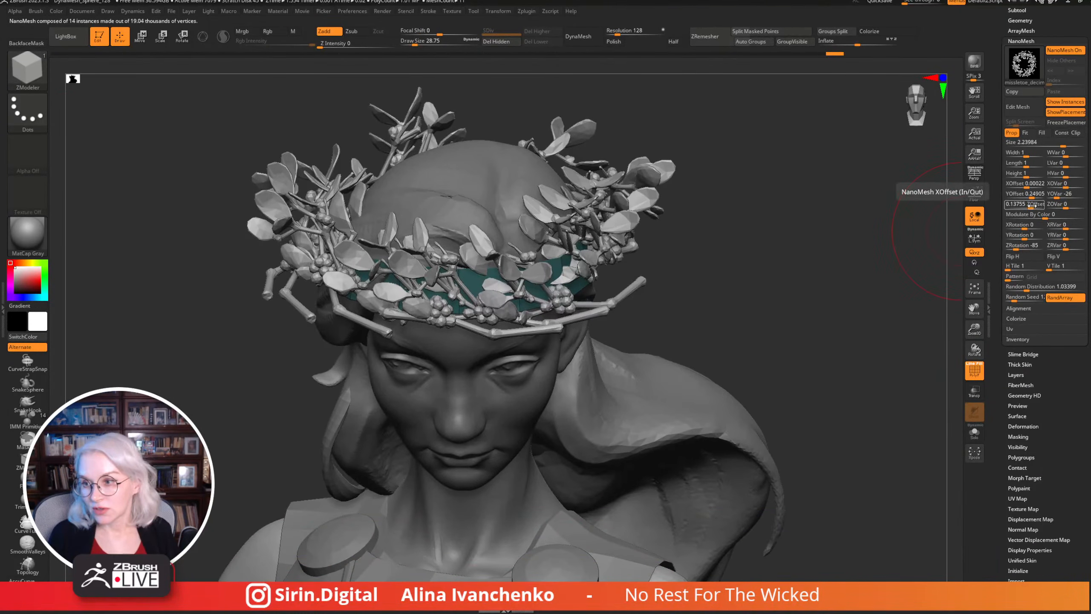
left_click_drag(1033, 206, 1030, 206)
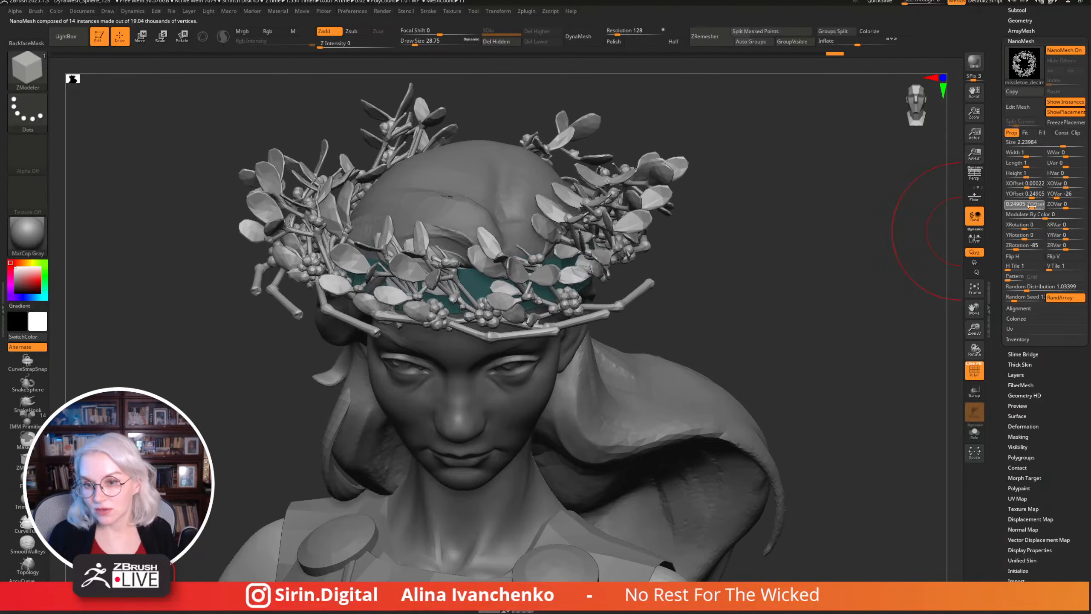
left_click_drag(1025, 194, 1061, 197)
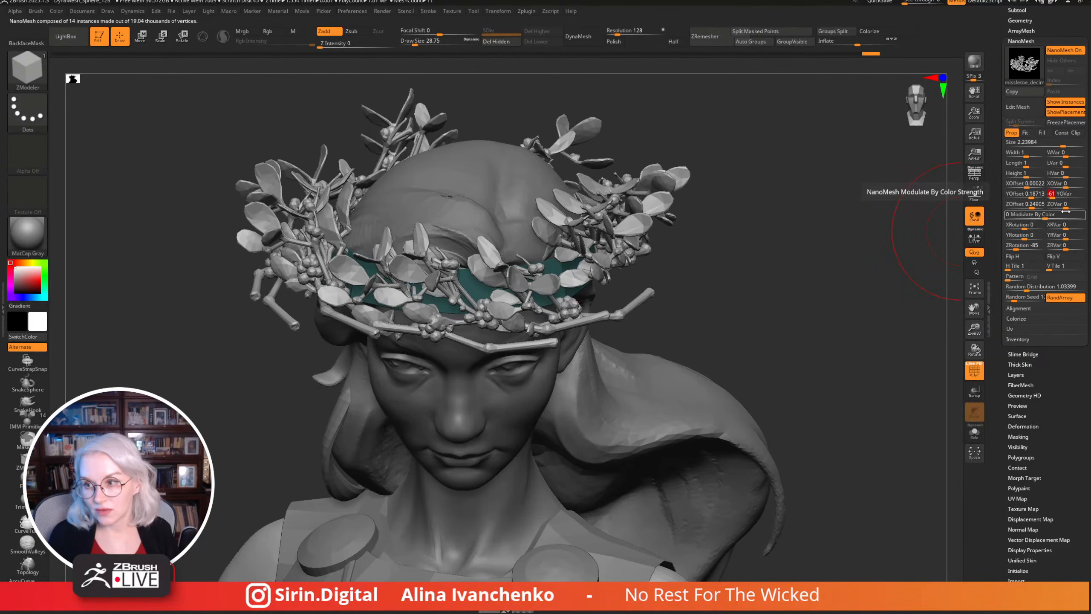
left_click_drag(1066, 204, 1057, 205)
Rotate the mistletoe sprigs to an X rotation of -73 and set the random seed to 19324.
left_click_drag(841, 245, 884, 253)
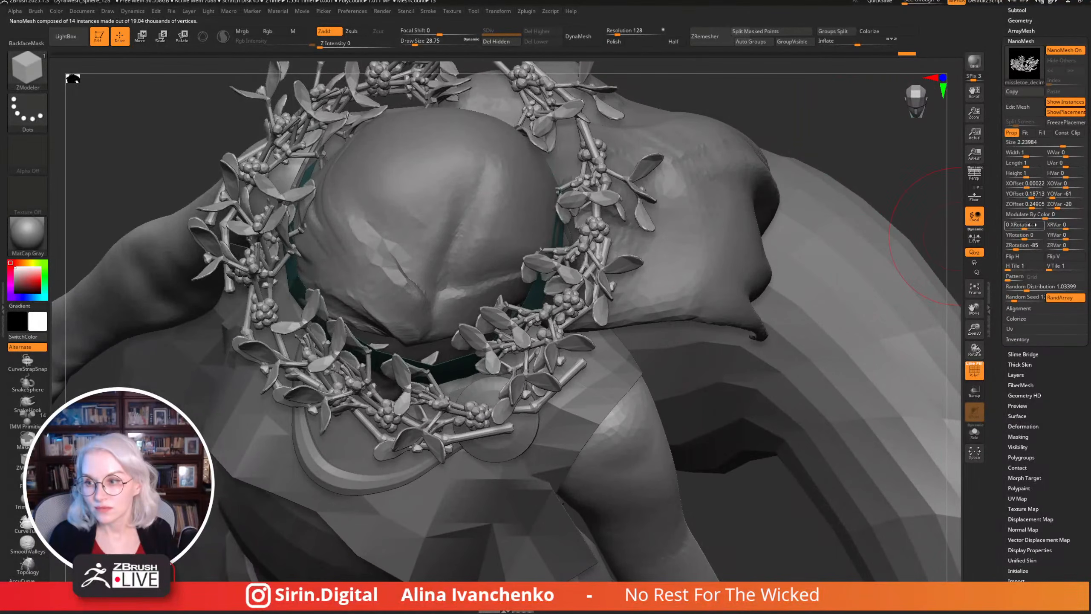
left_click_drag(1023, 226, 1018, 229)
left_click_drag(886, 169, 893, 266)
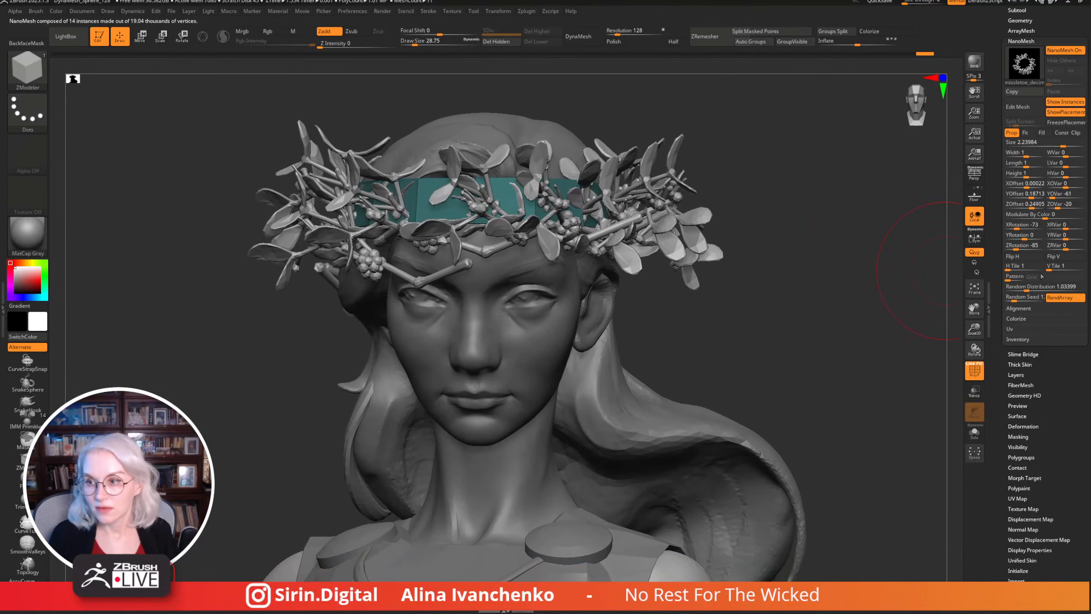
left_click_drag(1014, 298, 1018, 300)
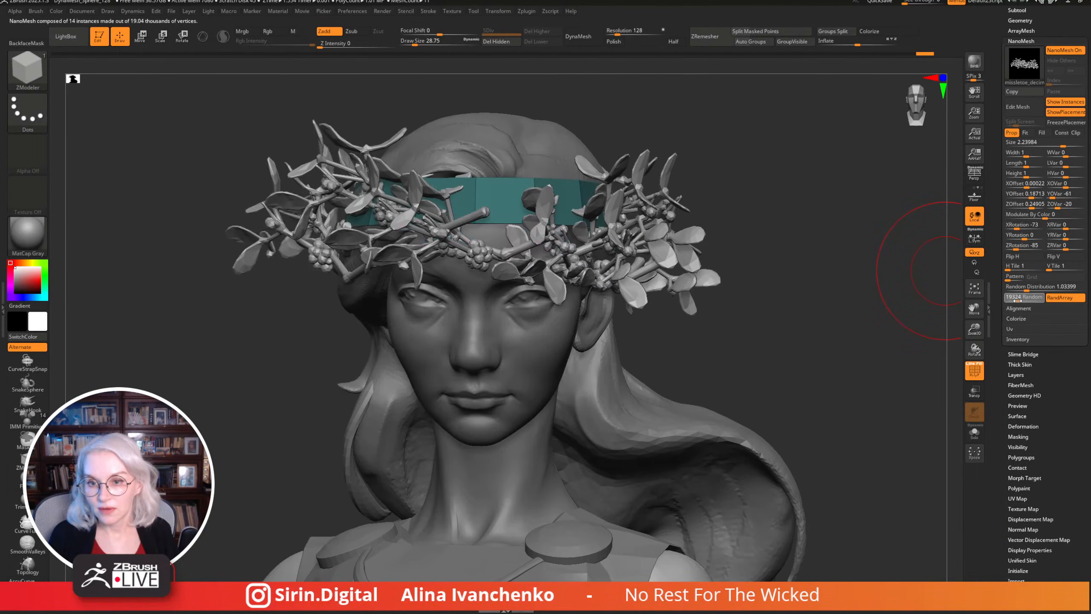
Vary the mistletoe sprigs' proportions with a length variation of -12, height variation of 8 and width variation of -7.
mouse_move(898, 303)
left_mouse_down()
mouse_move(857, 316)
mouse_move(918, 317)
mouse_move(857, 285)
mouse_move(842, 323)
mouse_move(806, 330)
mouse_move(806, 344)
mouse_move(857, 346)
mouse_move(821, 342)
mouse_move(852, 325)
left_mouse_up()
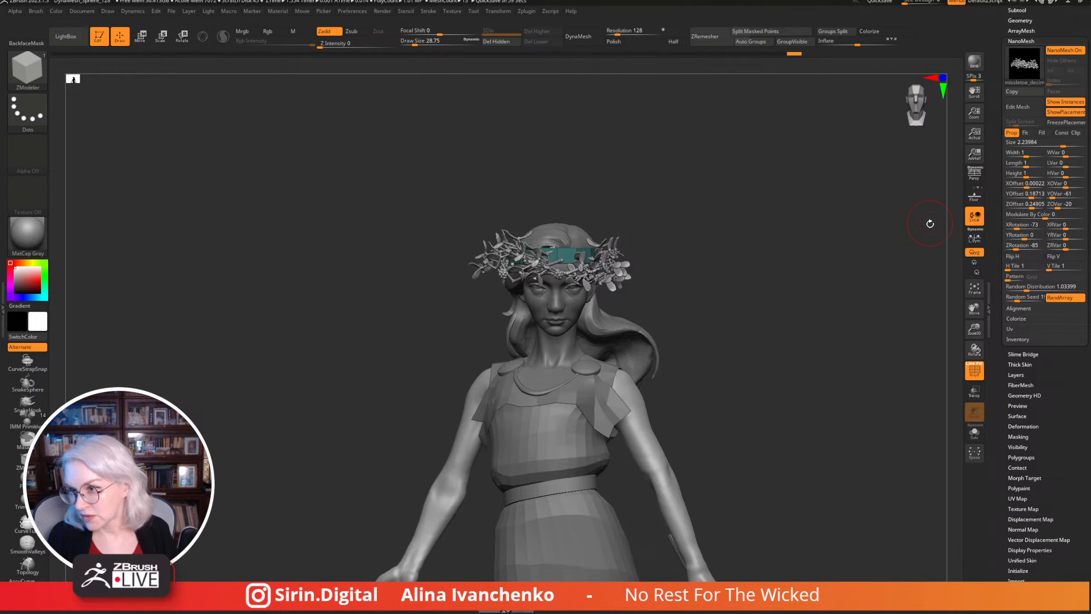
left_click_drag(927, 224, 945, 238)
left_click_drag(974, 329, 833, 298)
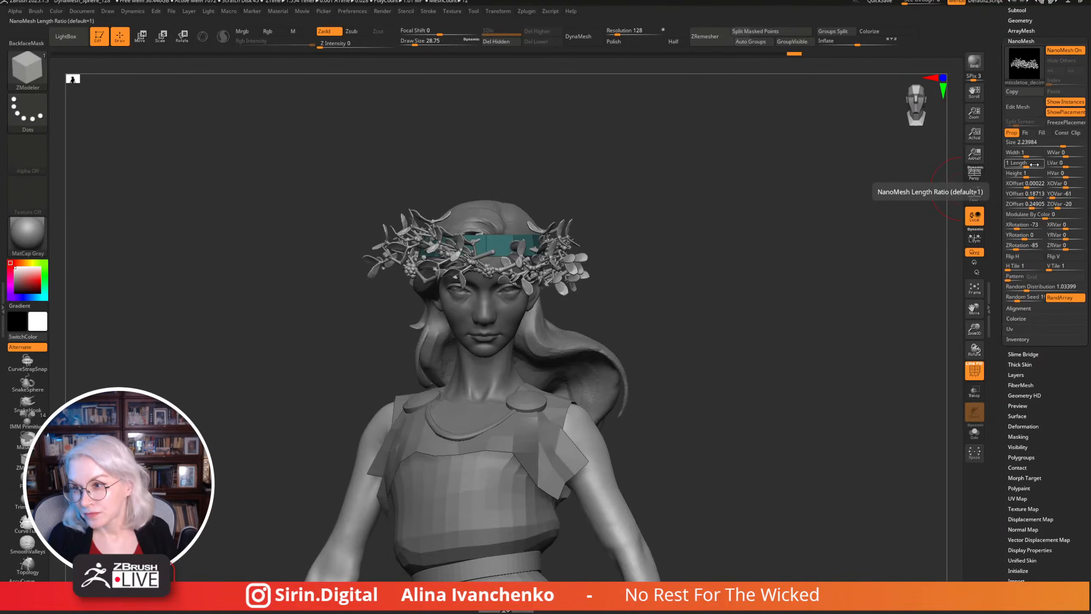
left_click_drag(1034, 164, 1034, 166)
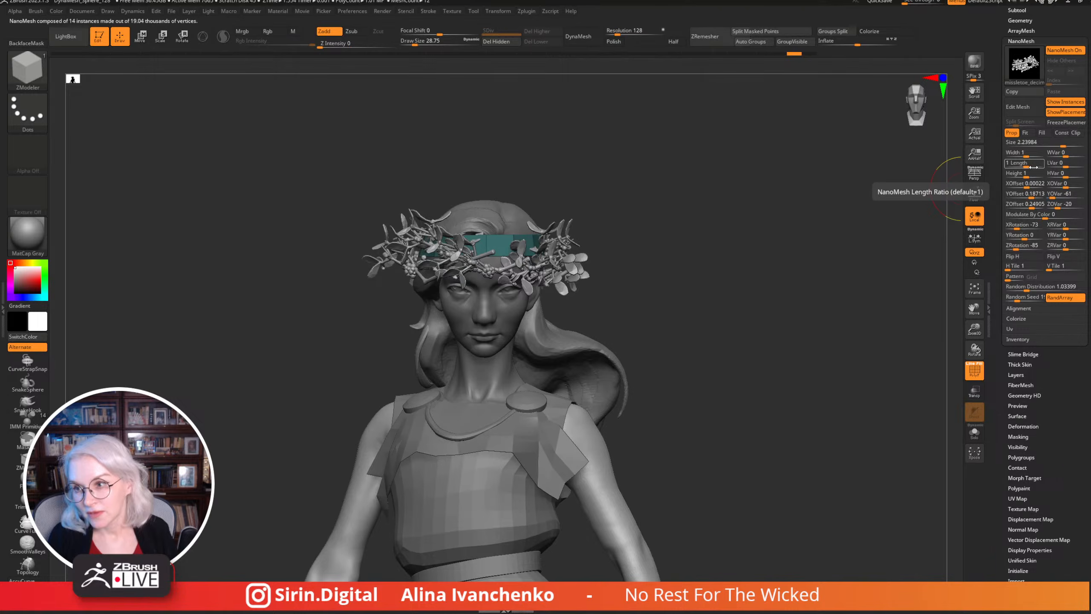
left_click(1063, 165)
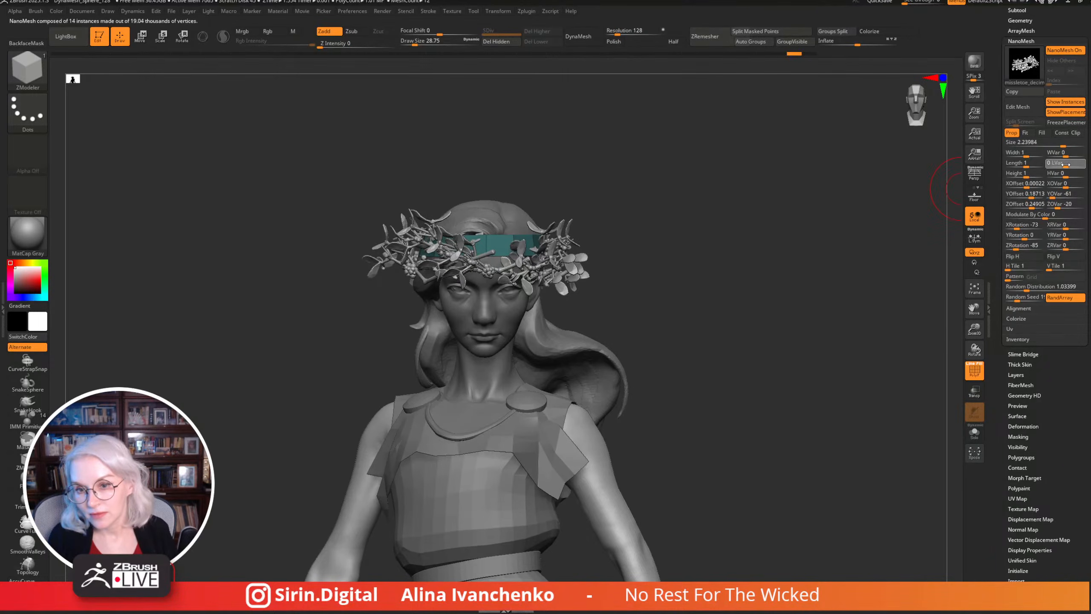
mouse_move(1069, 164)
left_mouse_down()
mouse_move(1058, 166)
mouse_move(1072, 175)
left_mouse_up()
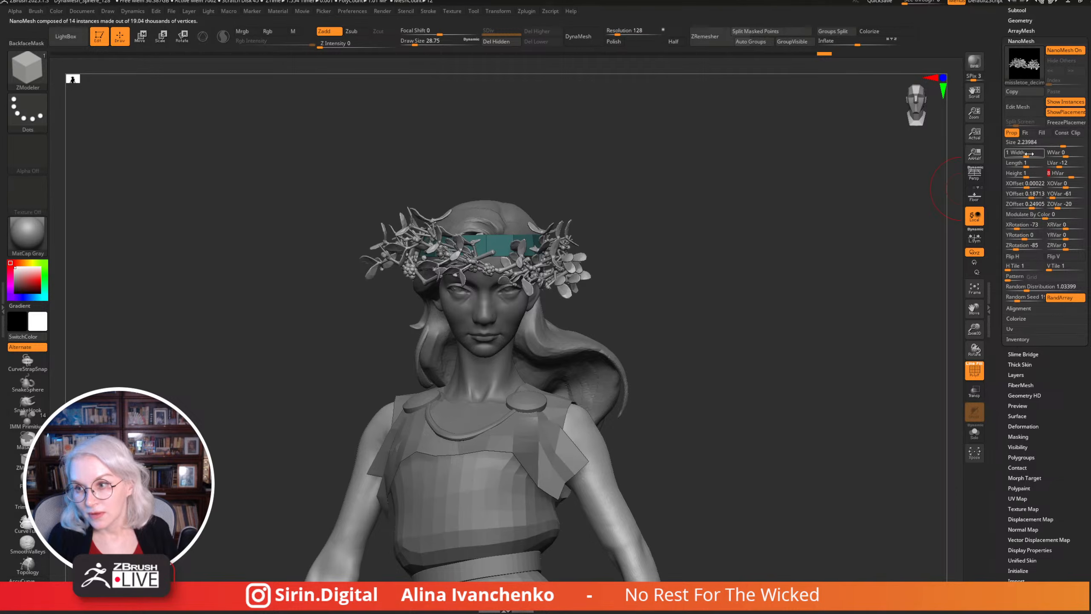
left_click_drag(1062, 154, 1060, 155)
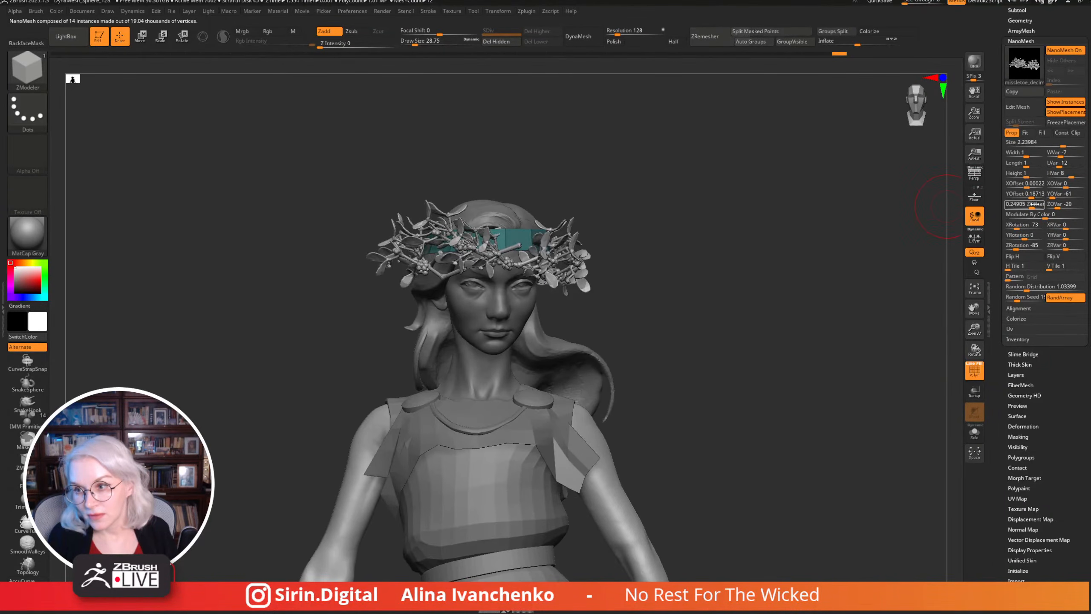
Set the mistletoe sprigs' Z rotation to -82, Y rotation to 27 and X rotation variation to 20.
mouse_move(855, 254)
left_mouse_down()
mouse_move(869, 254)
mouse_move(755, 256)
mouse_move(784, 246)
mouse_move(767, 190)
mouse_move(776, 280)
mouse_move(786, 245)
left_mouse_up()
left_click_drag(1018, 246, 1014, 247)
mouse_move(915, 262)
left_mouse_down()
mouse_move(920, 280)
mouse_move(934, 267)
left_mouse_up()
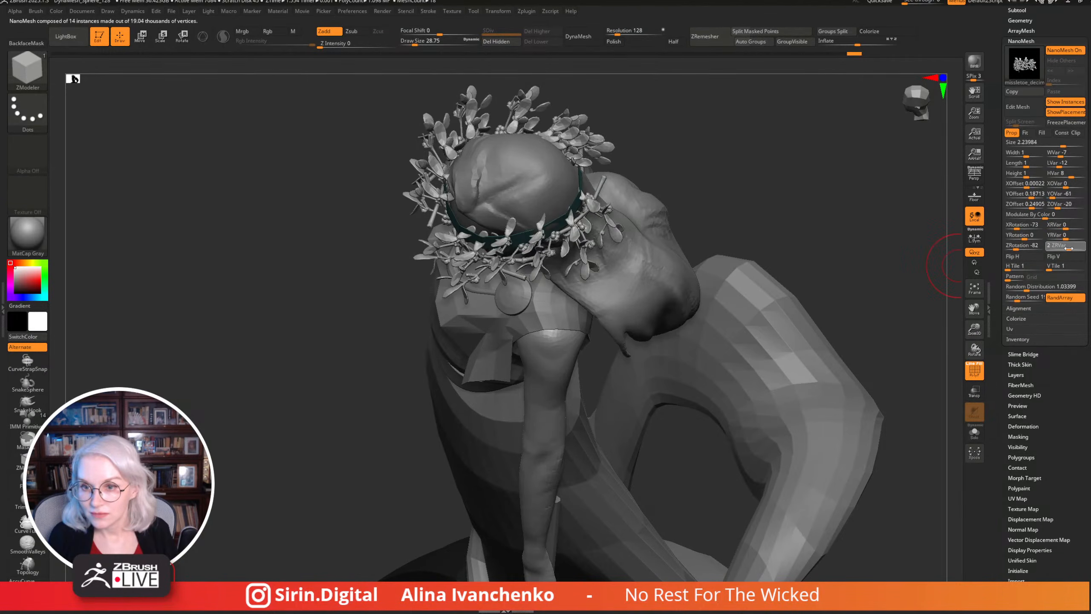
left_click_drag(1068, 248, 1026, 235)
left_click_drag(911, 181, 803, 229)
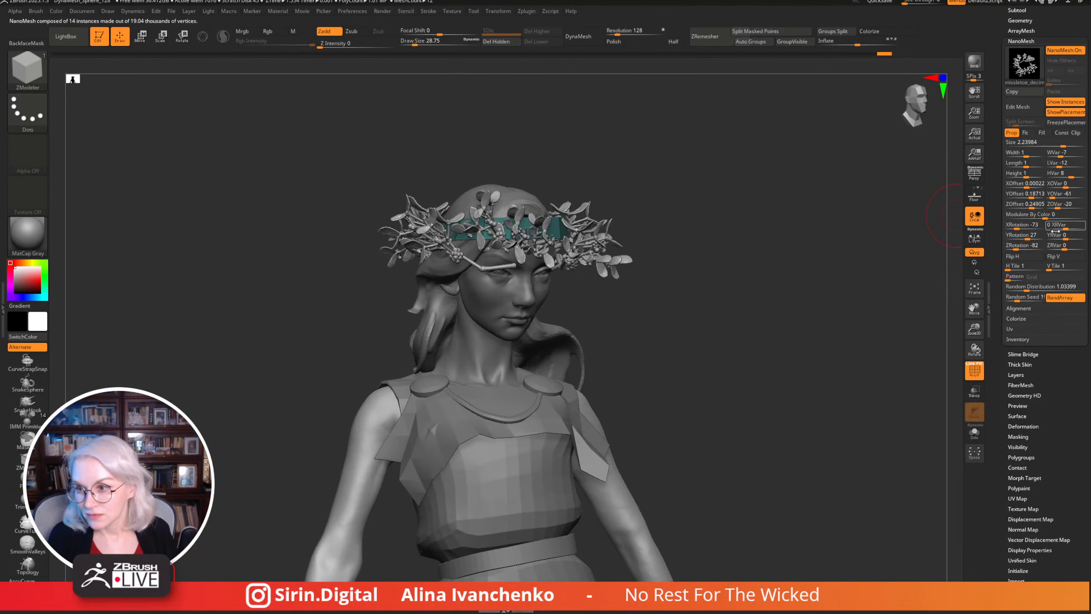
left_click_drag(1067, 226, 1071, 226)
Set the sprigs' Z offset to about 0.018 with variation 0, and their Y offset to about 0.099 with variation 2.
mouse_move(853, 202)
left_mouse_down()
mouse_move(840, 408)
mouse_move(848, 224)
mouse_move(802, 222)
mouse_move(818, 227)
left_mouse_up()
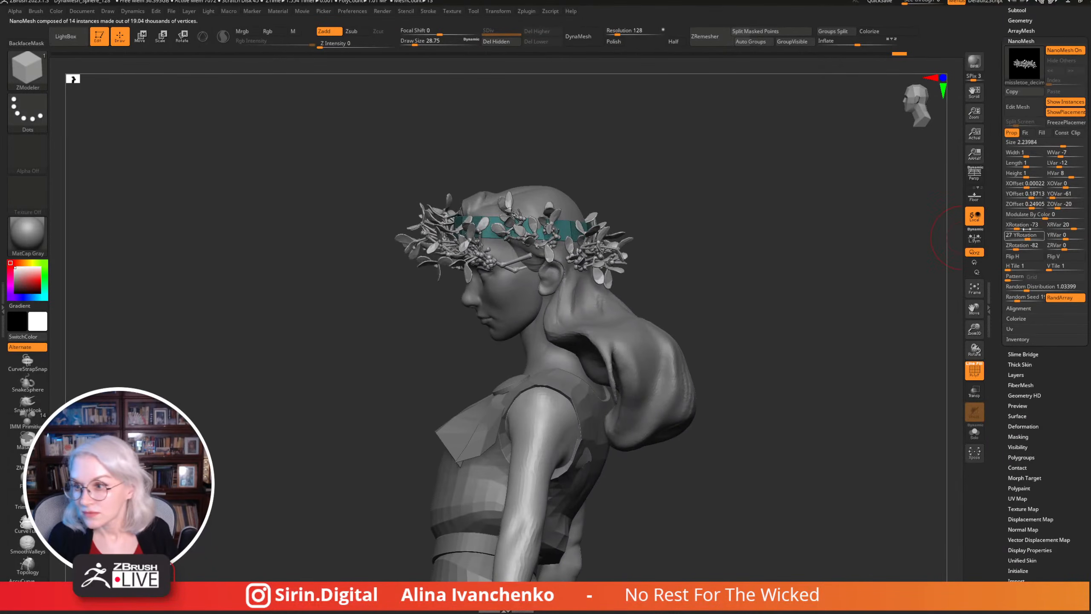
left_click(1040, 203)
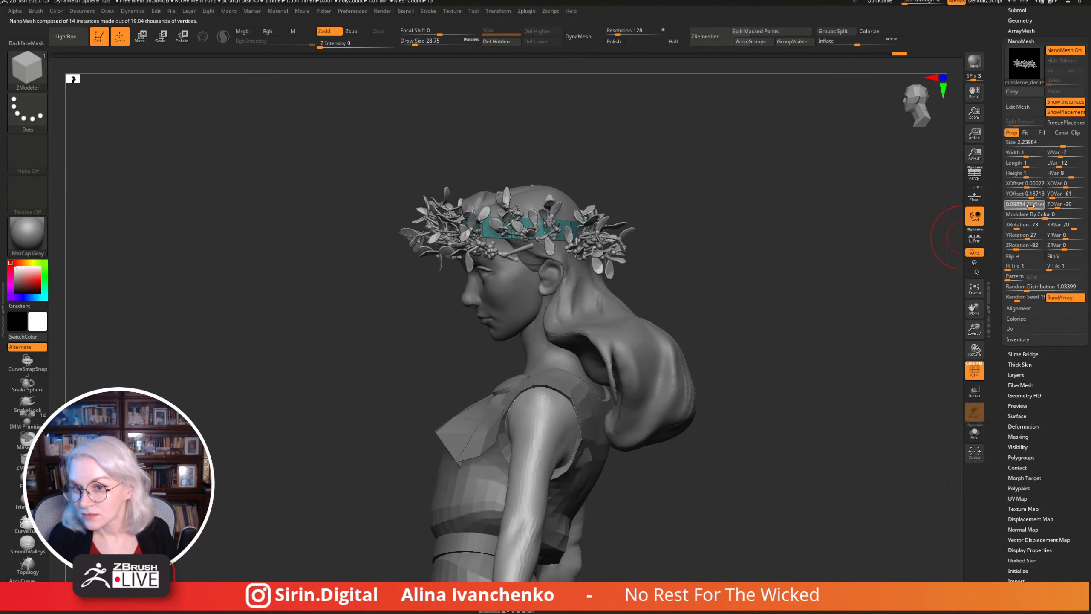
left_click_drag(1030, 206, 1029, 207)
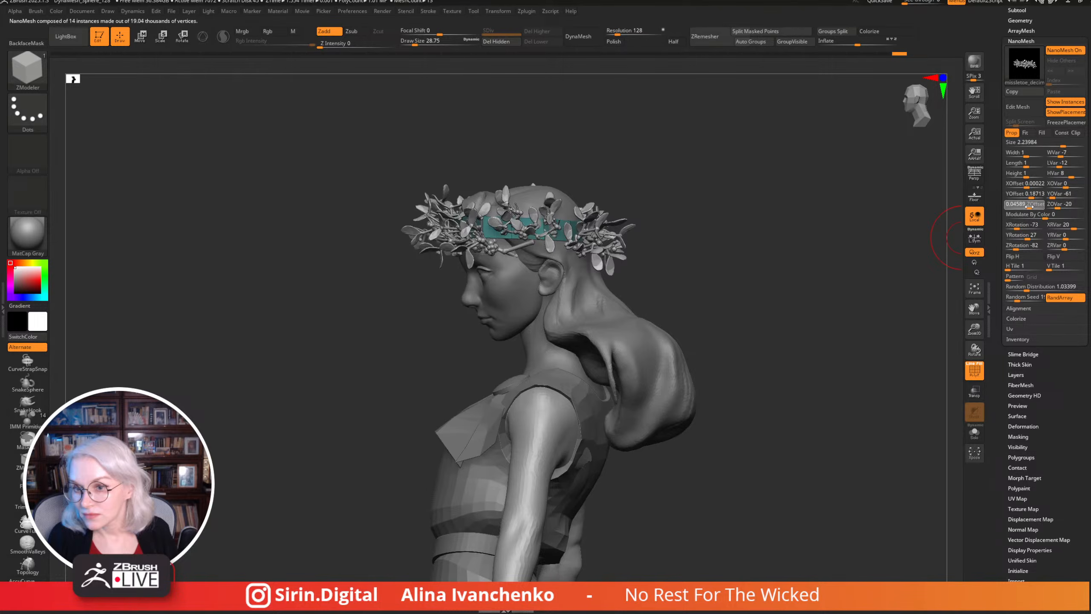
key("BackSpace")
left_click(1062, 209)
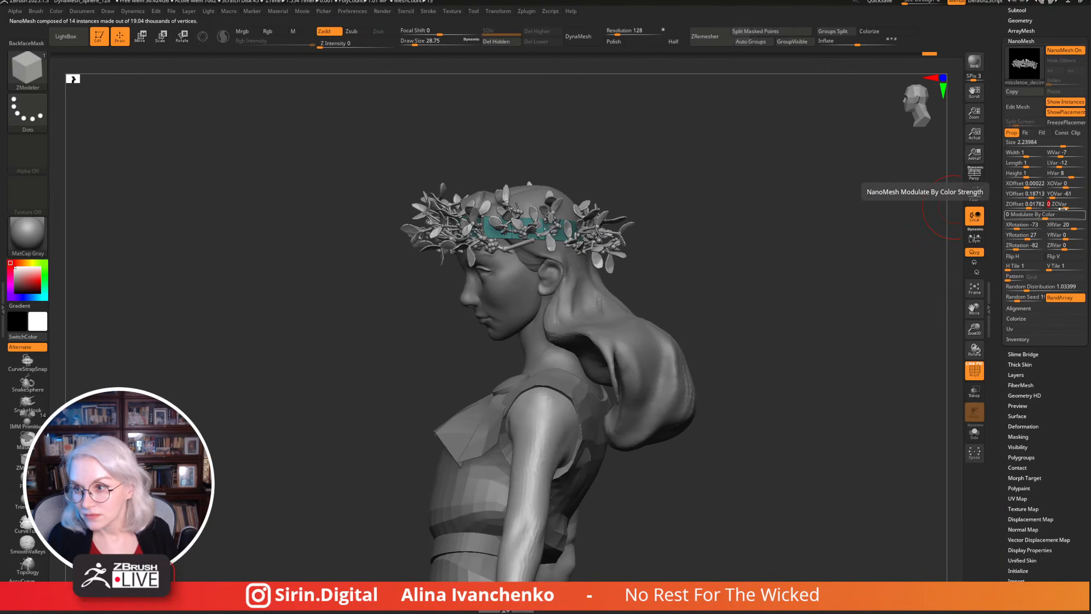
key("BackSpace")
key("BackSpace")
type("2")
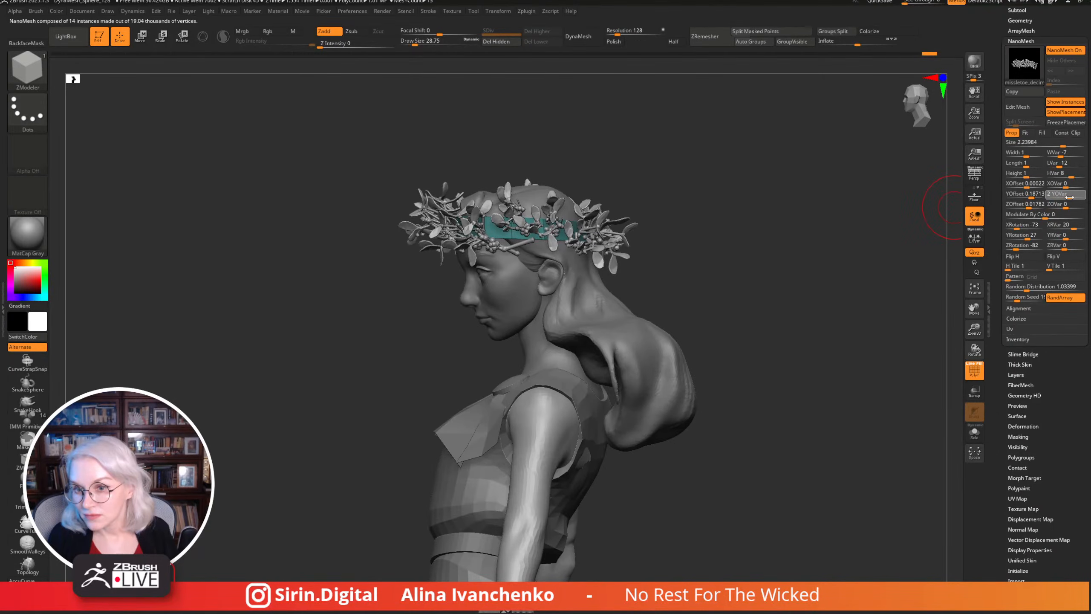
left_click_drag(1030, 193, 1027, 194)
Set the mistletoe NanoMesh's X offset to about 0.002 and its random seed to 29407.
left_click_drag(816, 224, 849, 236)
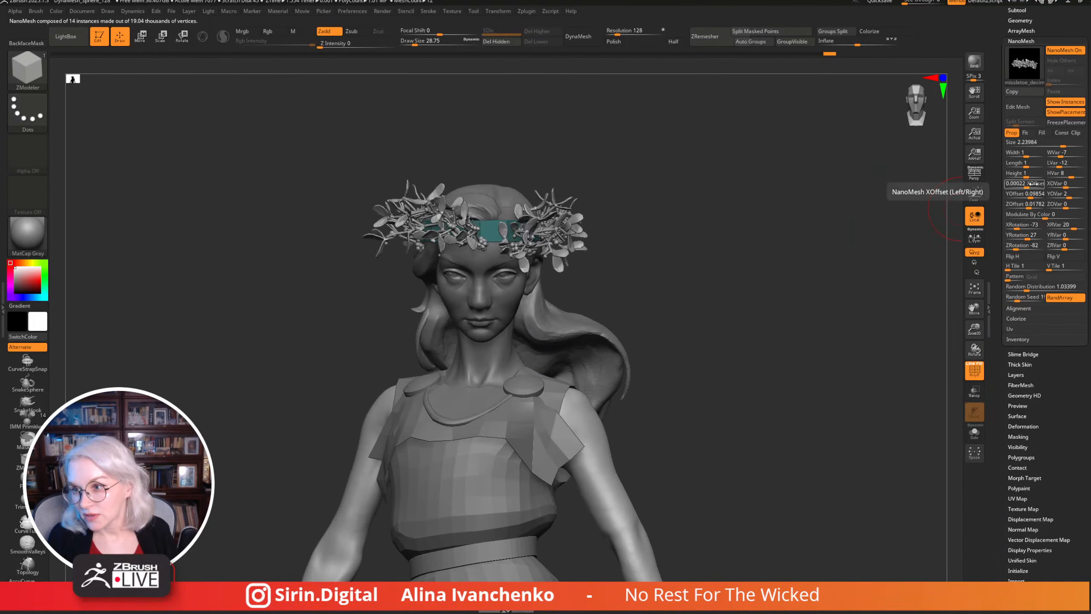
left_click_drag(1030, 185, 1026, 187)
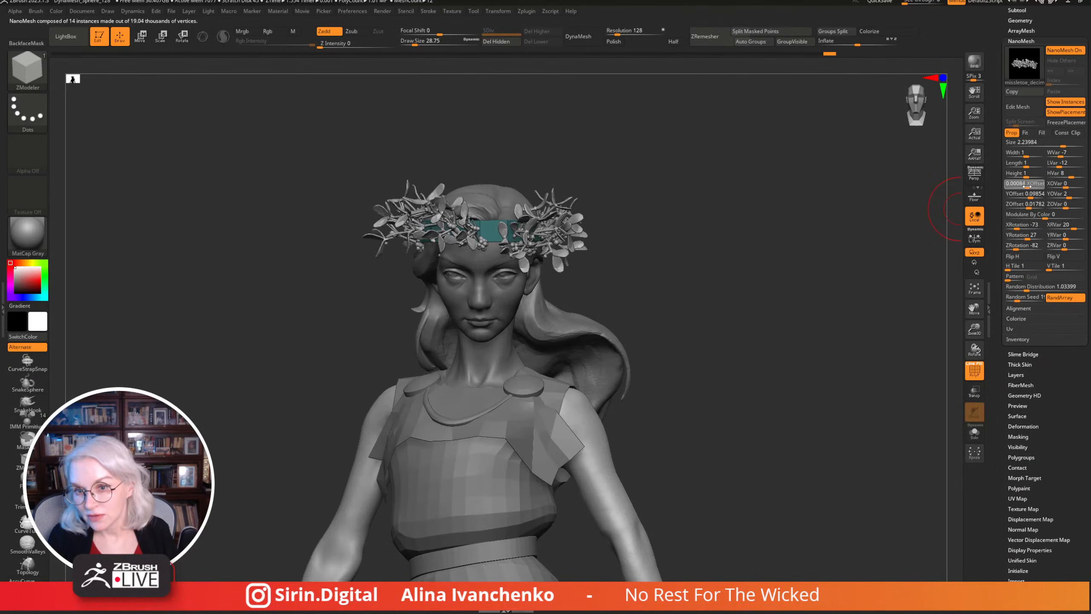
left_click_drag(1021, 298, 1022, 300)
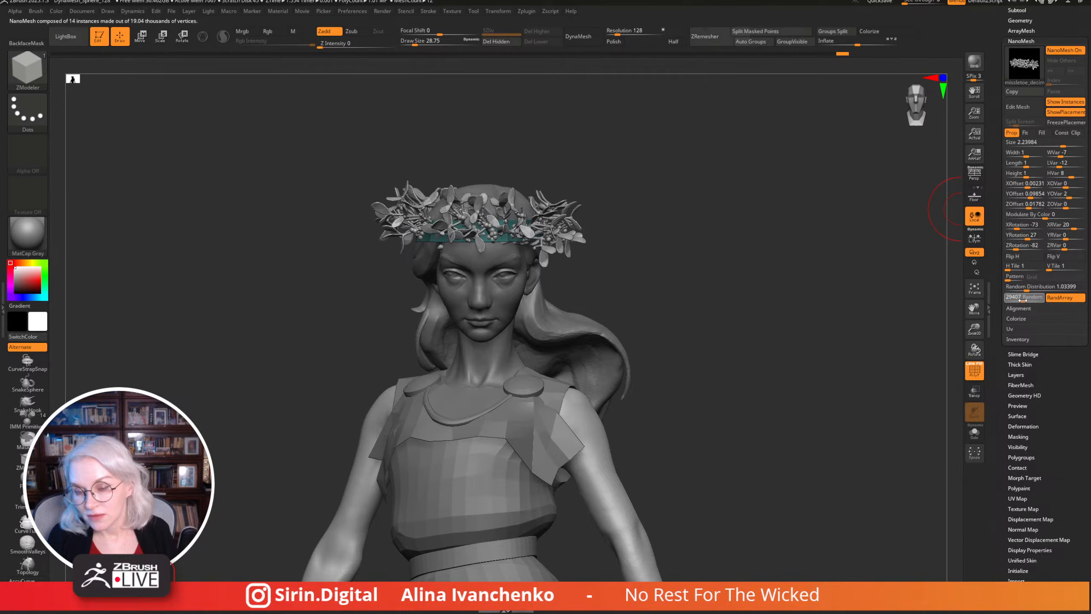
Convert the mistletoe NanoMesh instances on the head band to real mesh geometry and turn off the polyframe display.
mouse_move(832, 282)
left_mouse_down()
mouse_move(789, 305)
mouse_move(836, 298)
left_mouse_up()
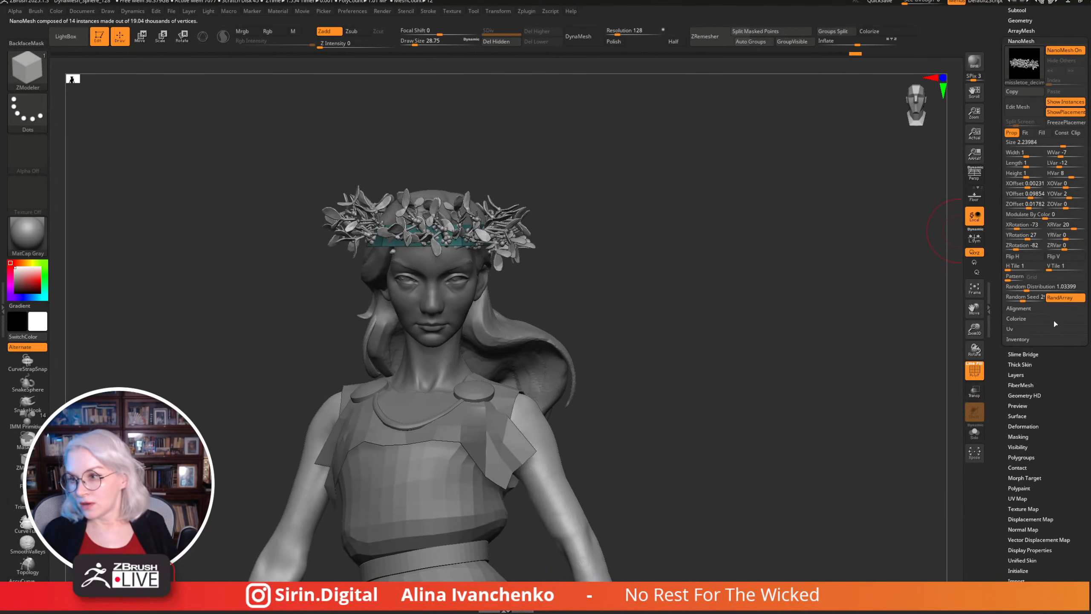
left_click(1016, 340)
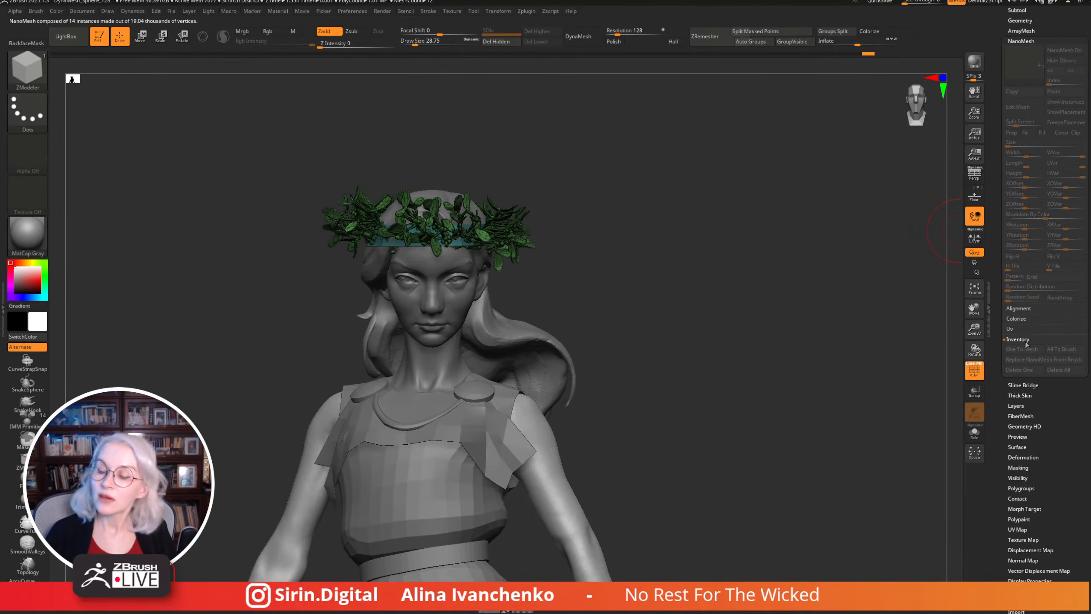
scroll(1052, 88, "up", 5)
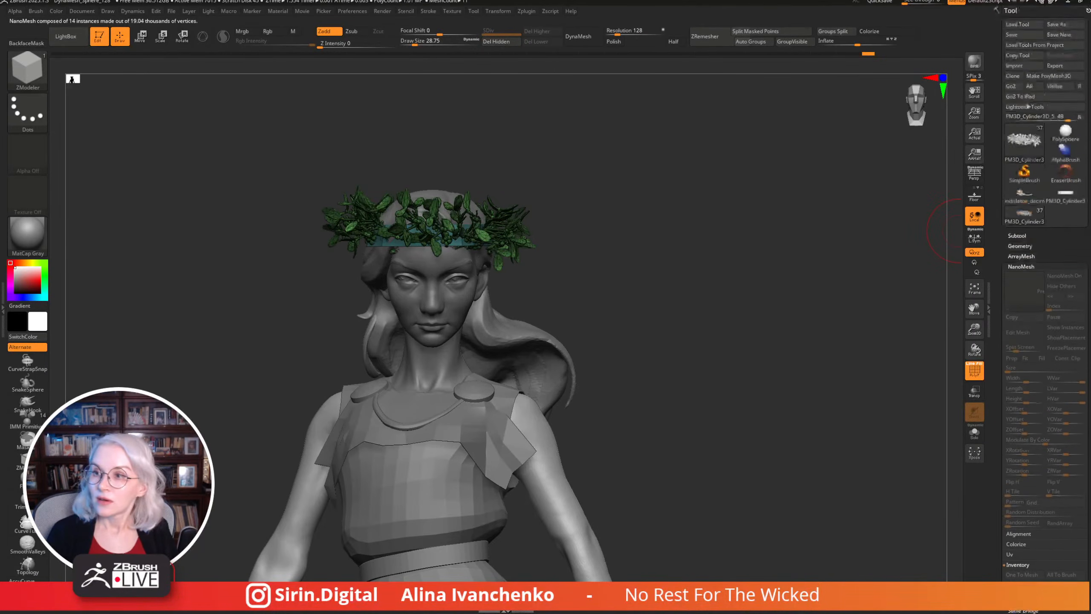
left_click(1017, 235)
left_click_drag(835, 346, 833, 354)
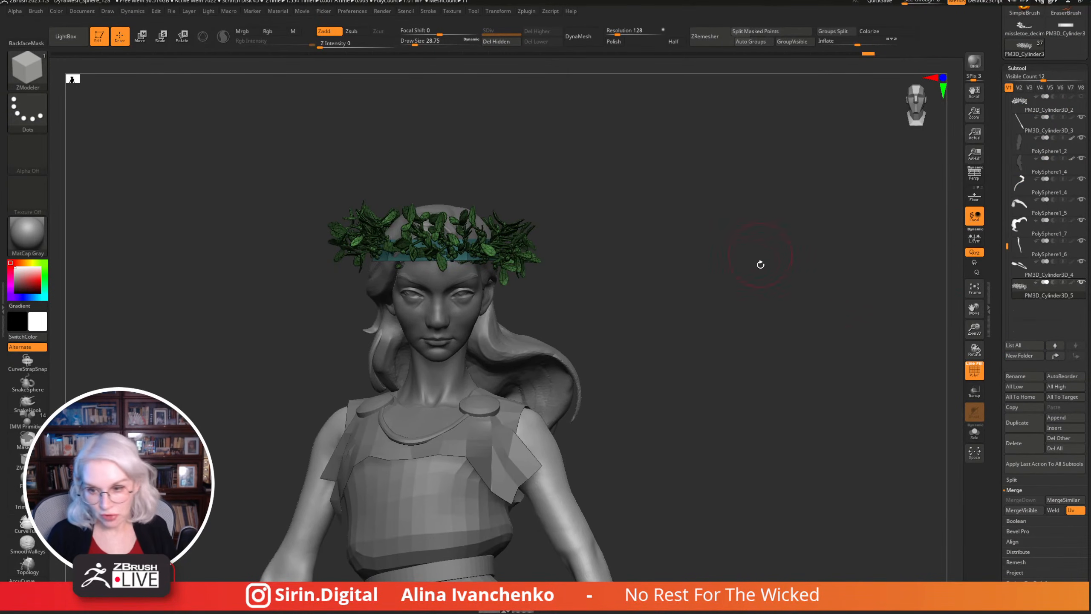
mouse_move(760, 264)
left_mouse_down()
mouse_move(750, 309)
mouse_move(794, 305)
left_mouse_up()
left_click(974, 369)
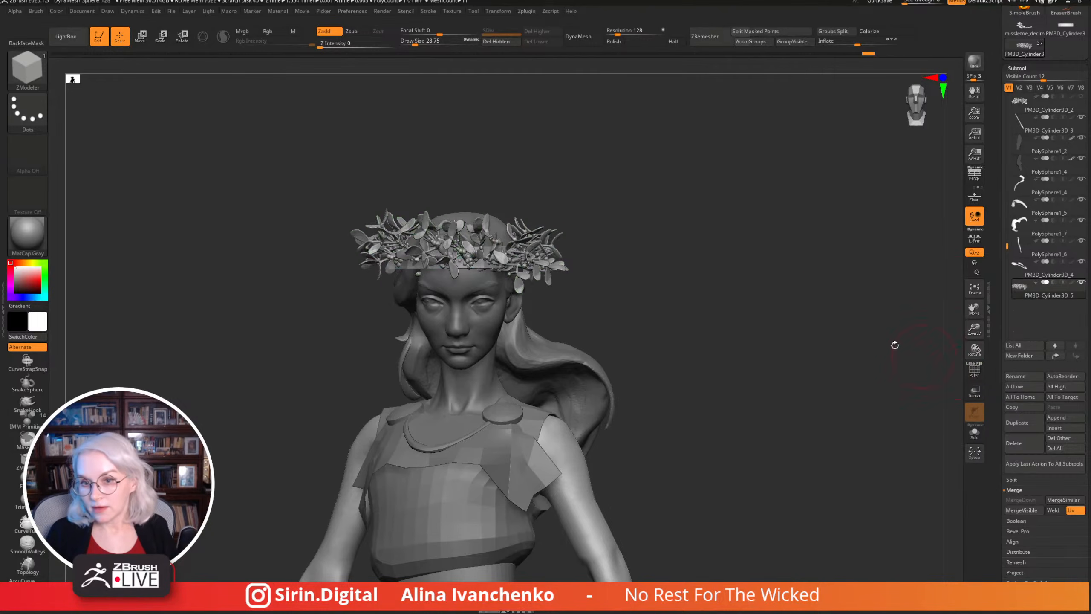
mouse_move(894, 344)
left_mouse_down()
mouse_move(818, 307)
mouse_move(936, 326)
mouse_move(847, 319)
left_mouse_up()
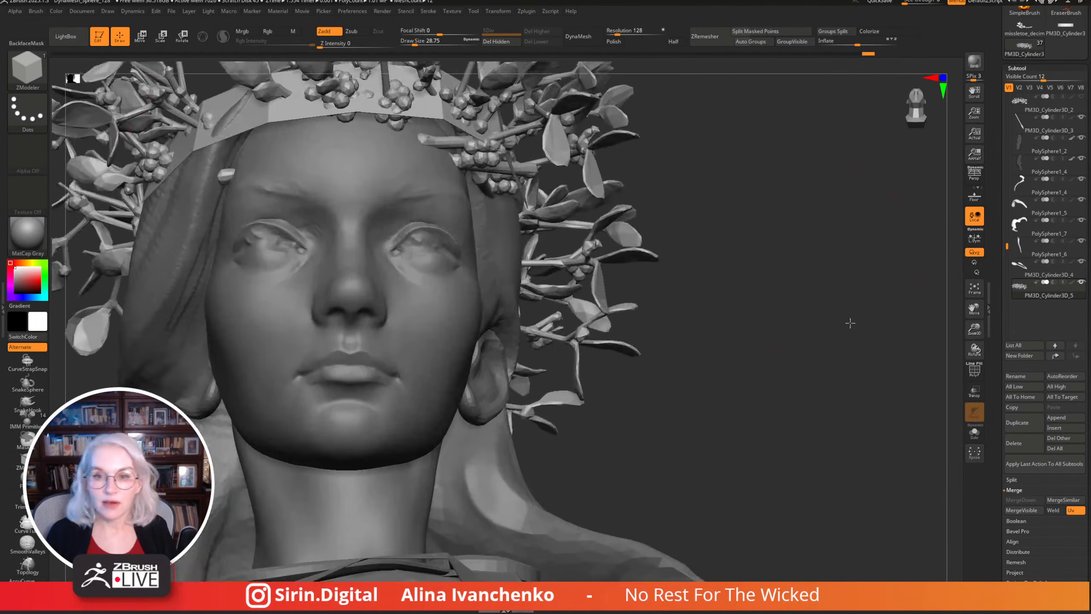
Separate the head band from the mistletoe with Split Masked Points, hide the band and make the mistletoe the active subtool.
left_click(334, 224, "ctrl+shift")
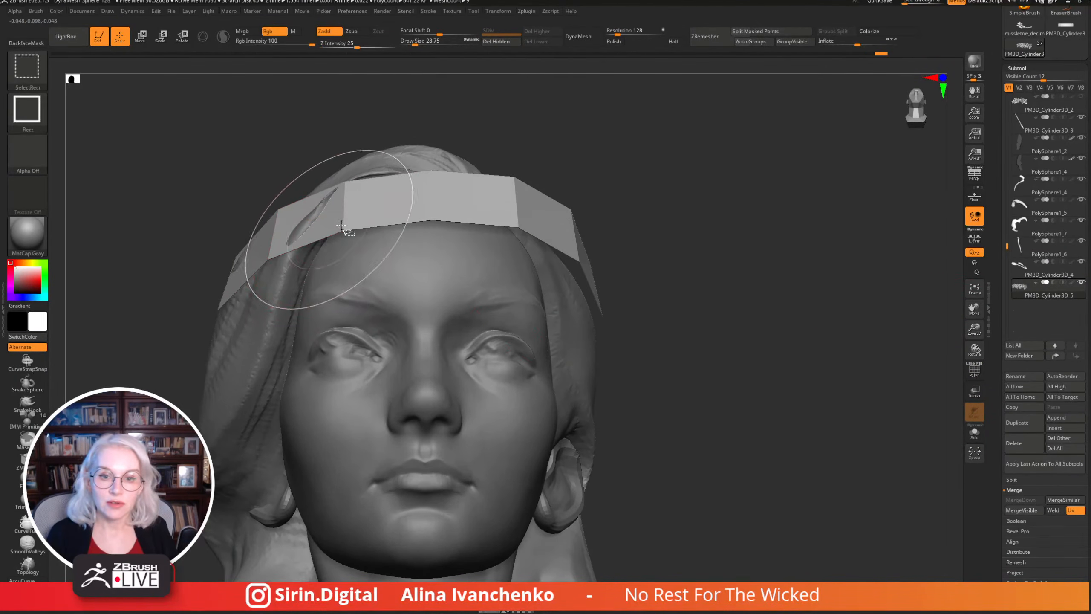
left_click(820, 189, "ctrl+shift")
left_click(823, 194, "ctrl")
left_click_drag(824, 195, 716, 144)
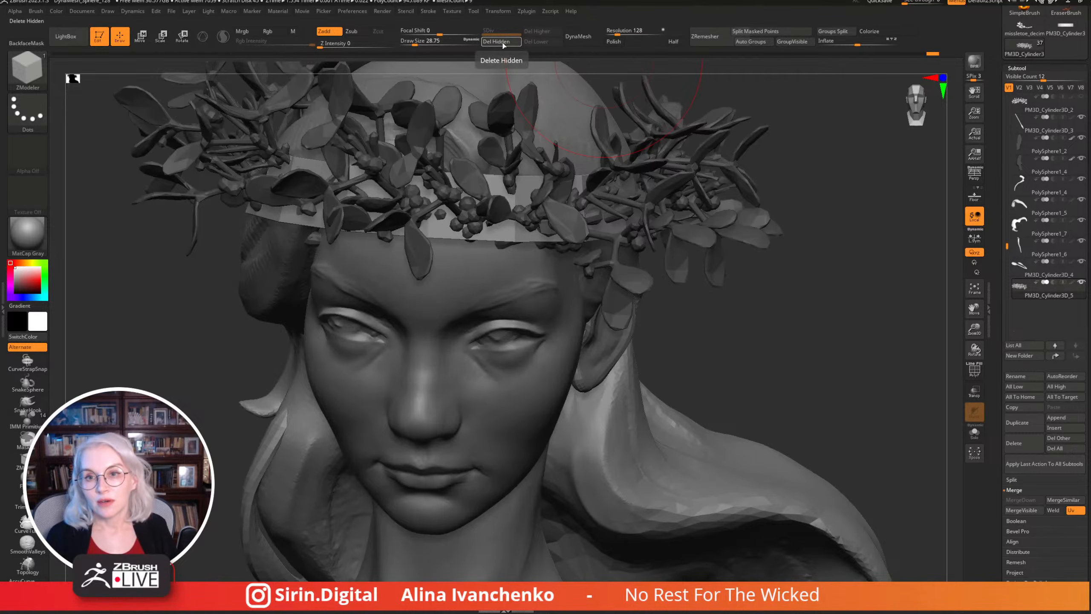
left_click(764, 32)
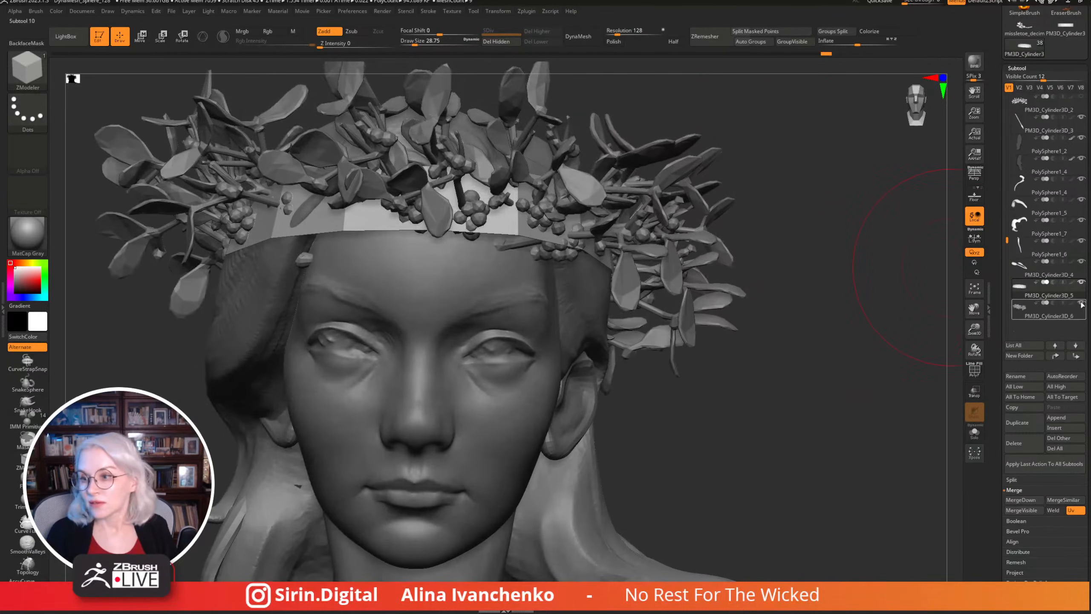
left_click(1064, 319)
left_click_drag(816, 293, 874, 244)
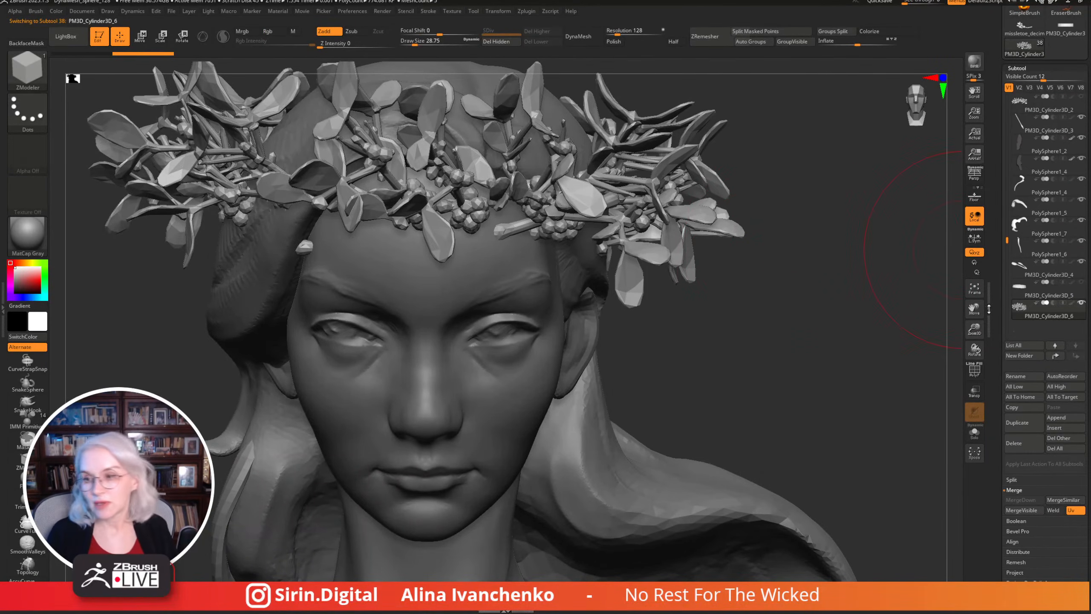
Adjust the mistletoe wreath's scale around the figure's head with the gizmo and switch back to the Move brush.
left_click_drag(977, 325, 691, 320)
key("e")
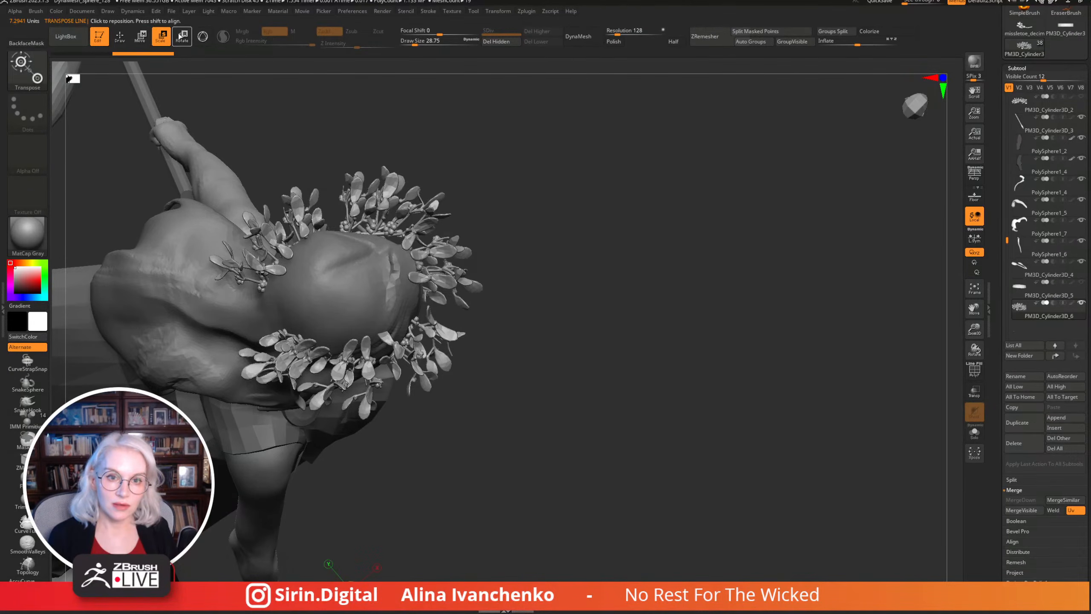
left_click(208, 37)
left_click_drag(480, 165, 480, 264)
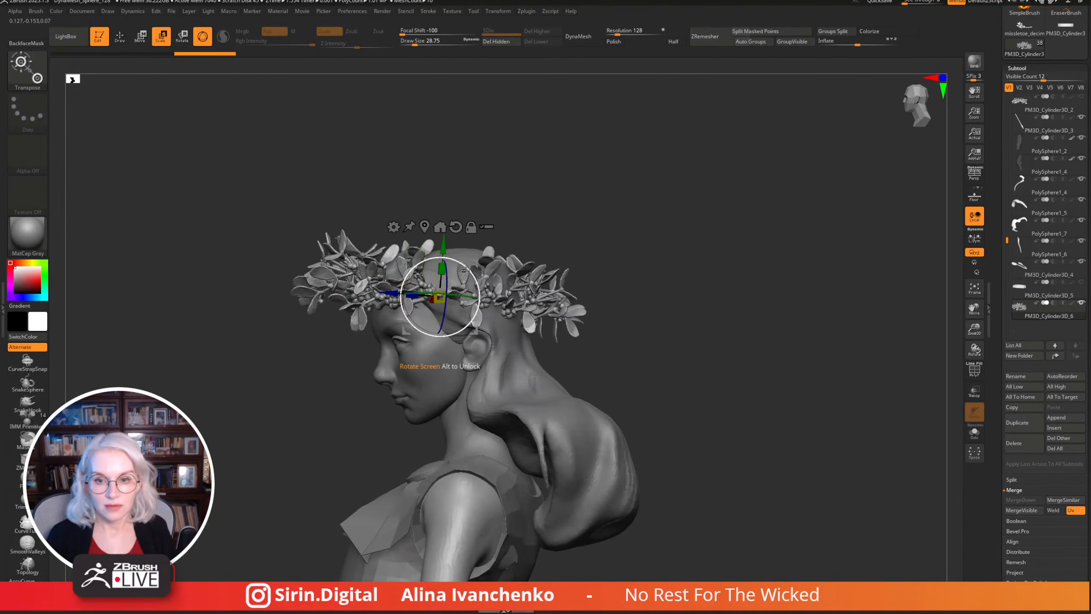
mouse_move(611, 194)
left_mouse_down()
mouse_move(661, 251)
mouse_move(694, 248)
mouse_move(658, 385)
mouse_move(870, 353)
left_mouse_up()
key("q")
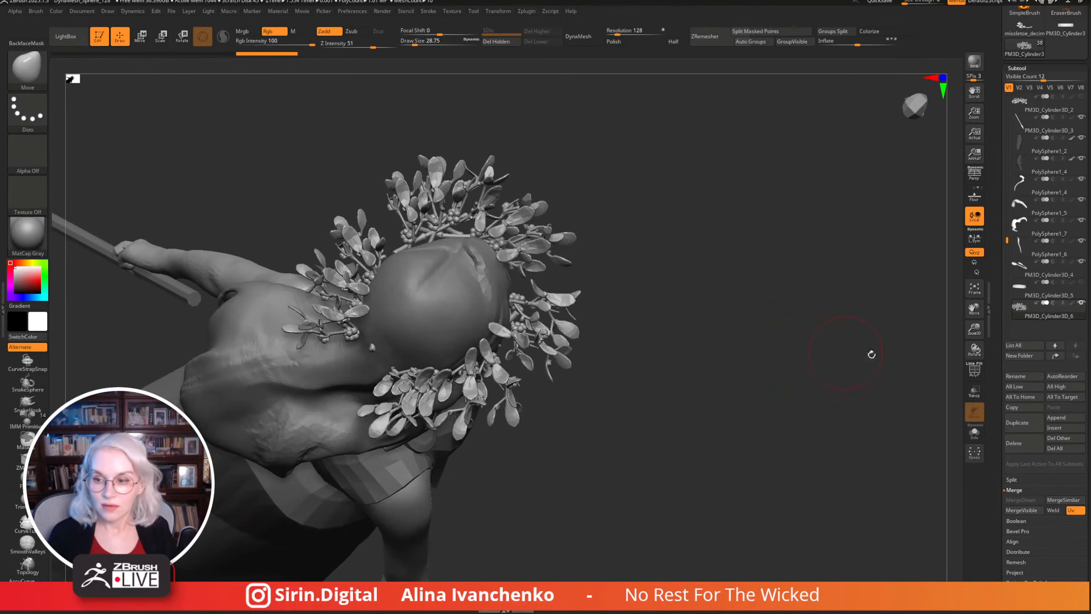
Isolate the mistletoe wreath in Solo mode and enlarge the Move brush's draw size to about 46.
left_click(973, 433)
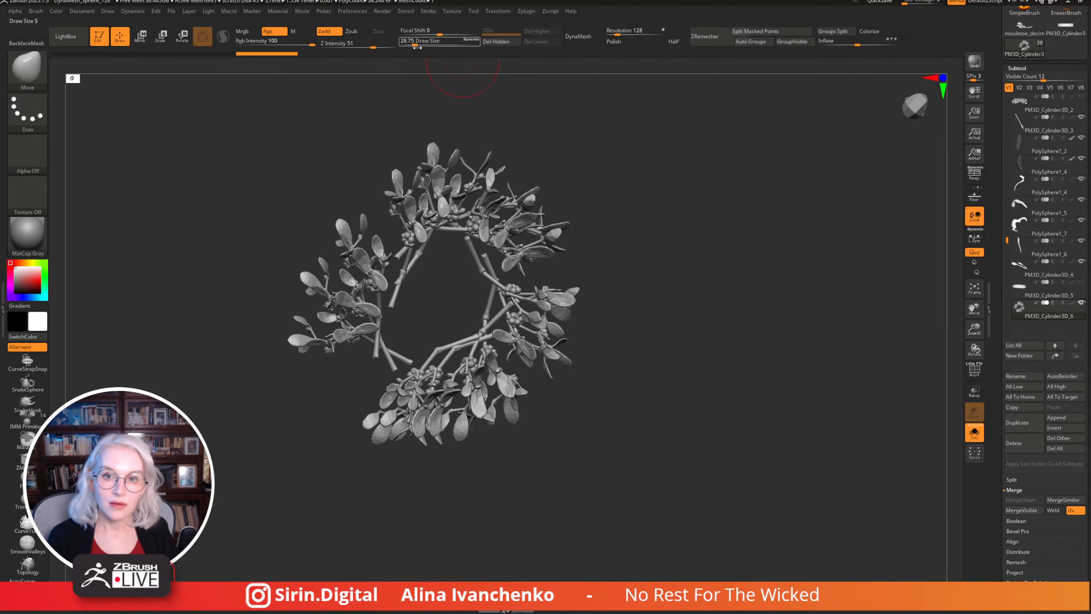
left_click_drag(726, 239, 748, 256, "alt")
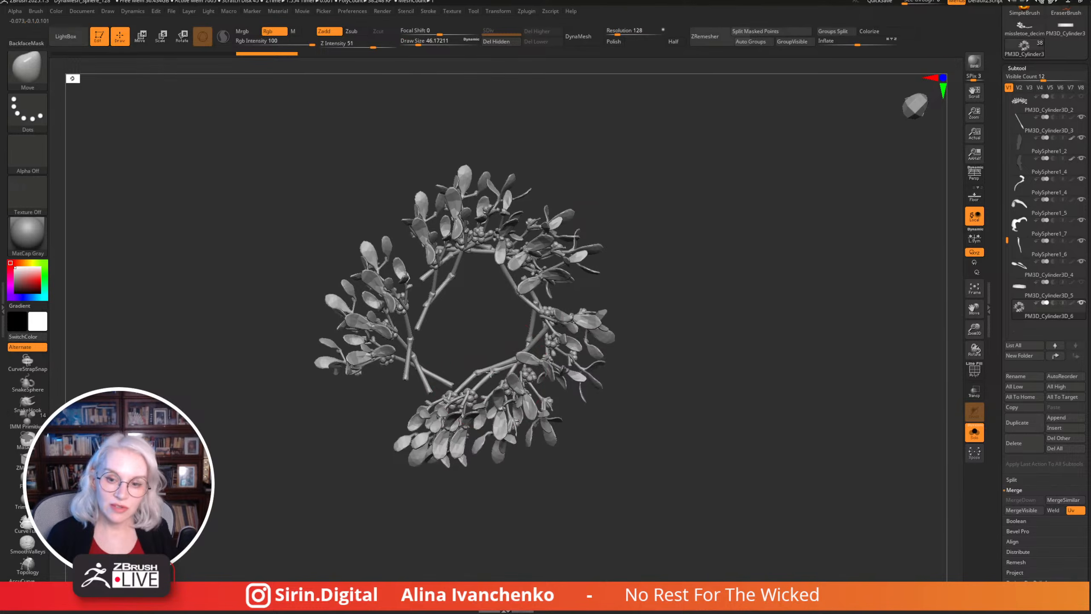
left_click_drag(674, 239, 459, 398)
key("ctrl+z")
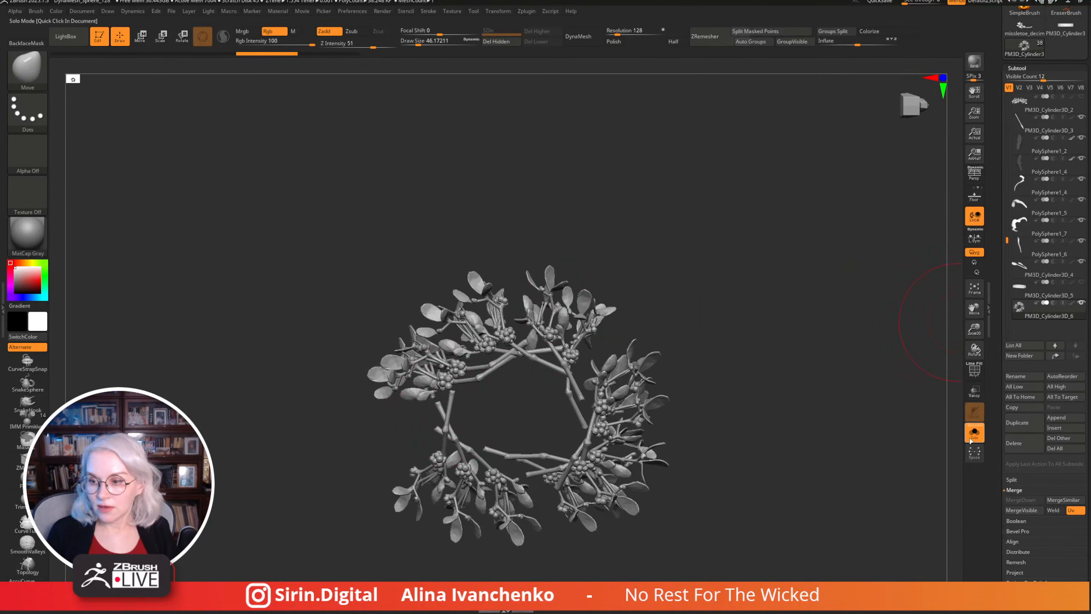
left_click_drag(835, 404, 1000, 409, "alt")
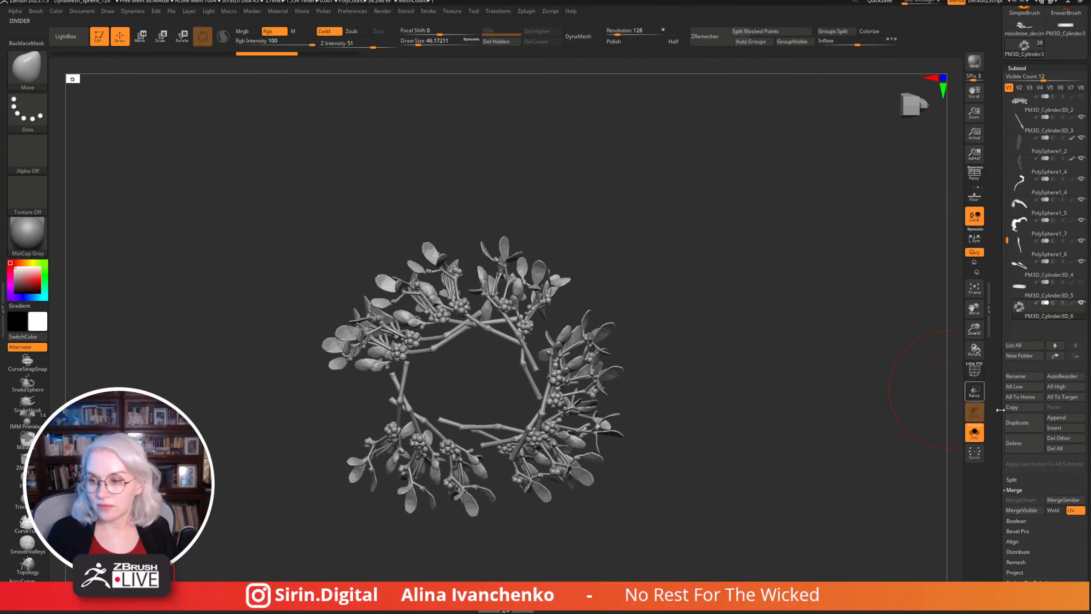
Display the polyframe and assign each mistletoe sprig its own polygroup with Auto Groups.
left_click(974, 369)
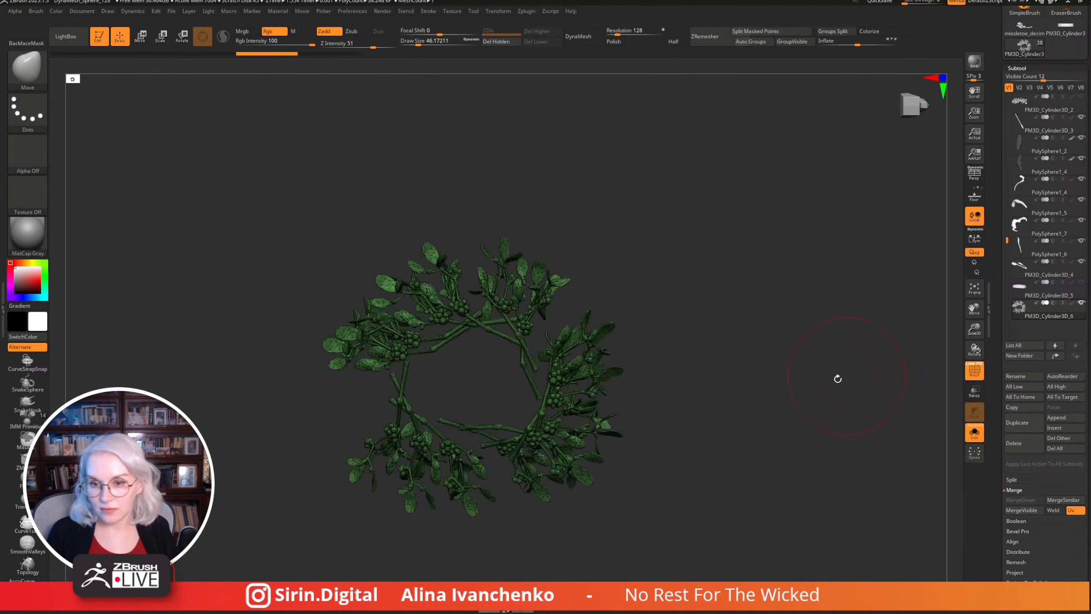
left_click(760, 42)
left_click_drag(723, 295, 645, 350)
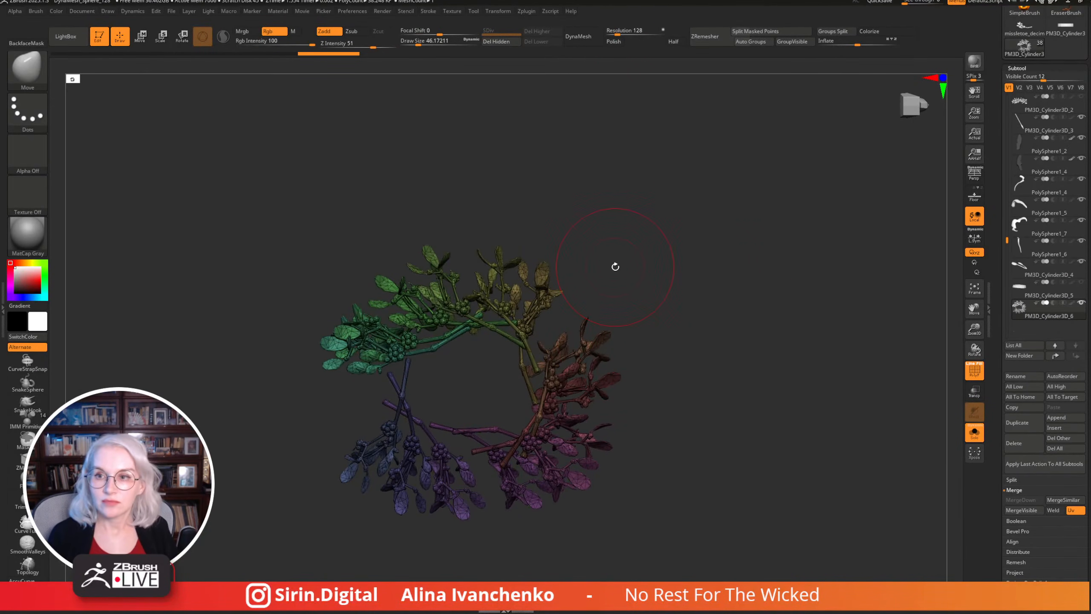
left_click_drag(830, 316, 688, 340)
left_click_drag(594, 235, 780, 258)
left_click_drag(974, 328, 455, 366)
Mask everything except the blue sprig and pull its stem toward the neighbouring green sprigs with the Move brush.
left_click(427, 348, "ctrl+shift")
left_click(483, 339, "ctrl+shift")
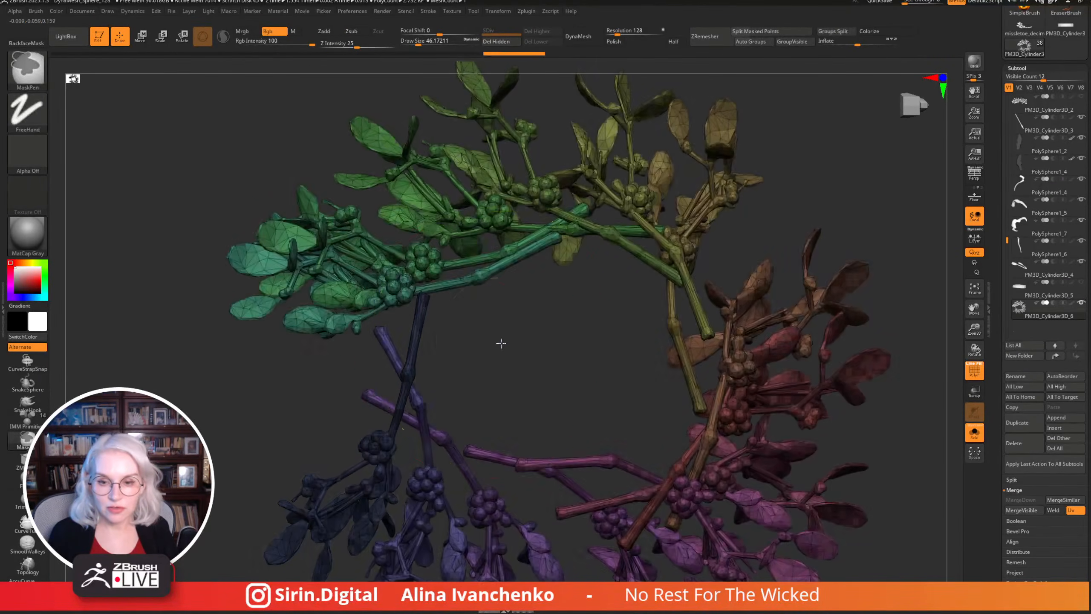
left_click_drag(464, 334, 420, 322)
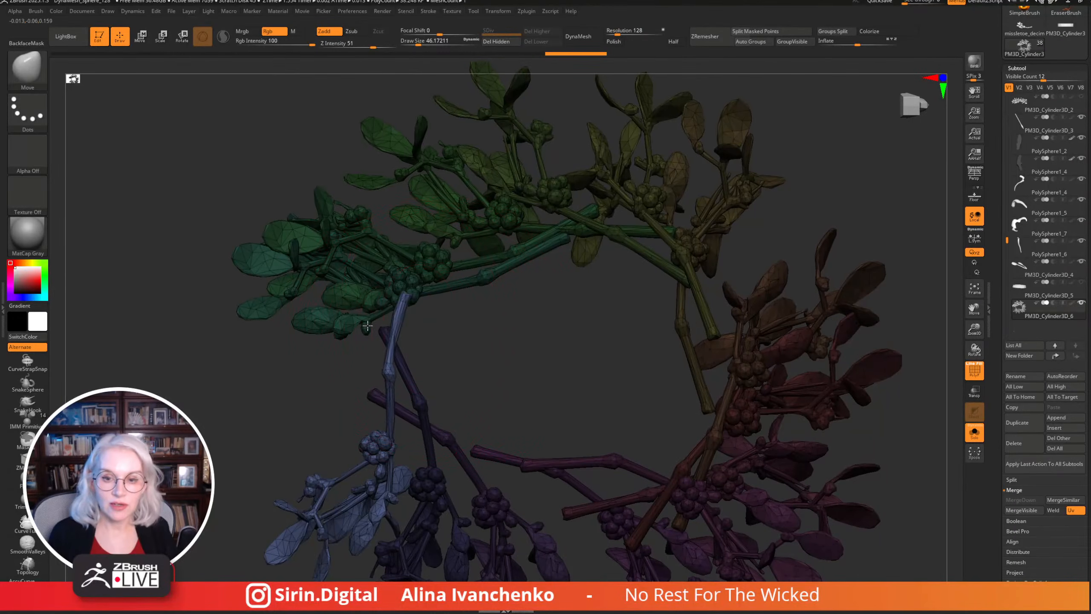
left_click_drag(376, 391, 396, 395)
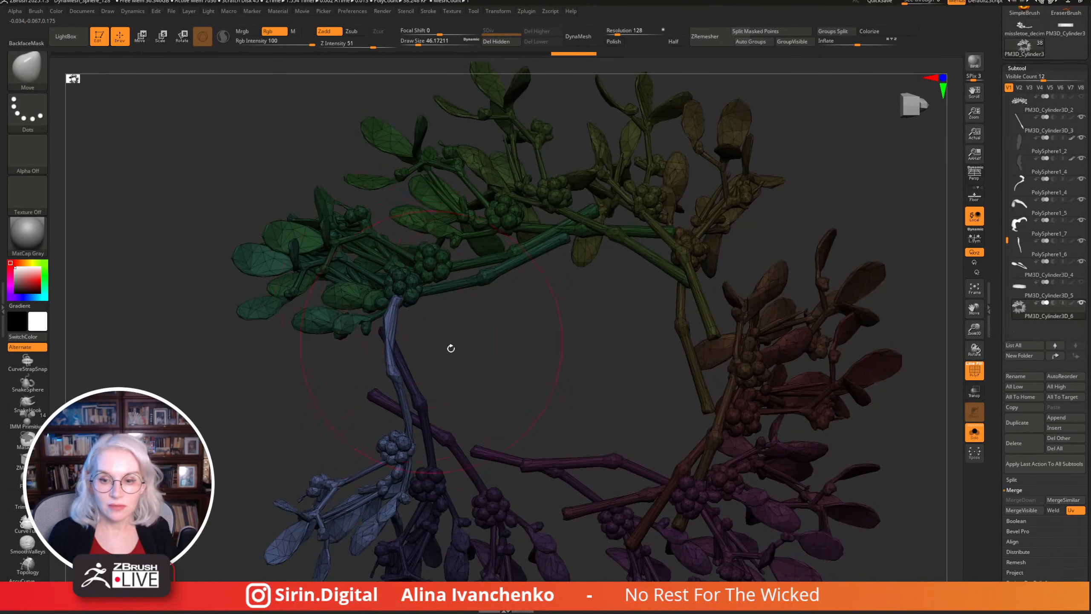
left_click_drag(450, 349, 467, 298)
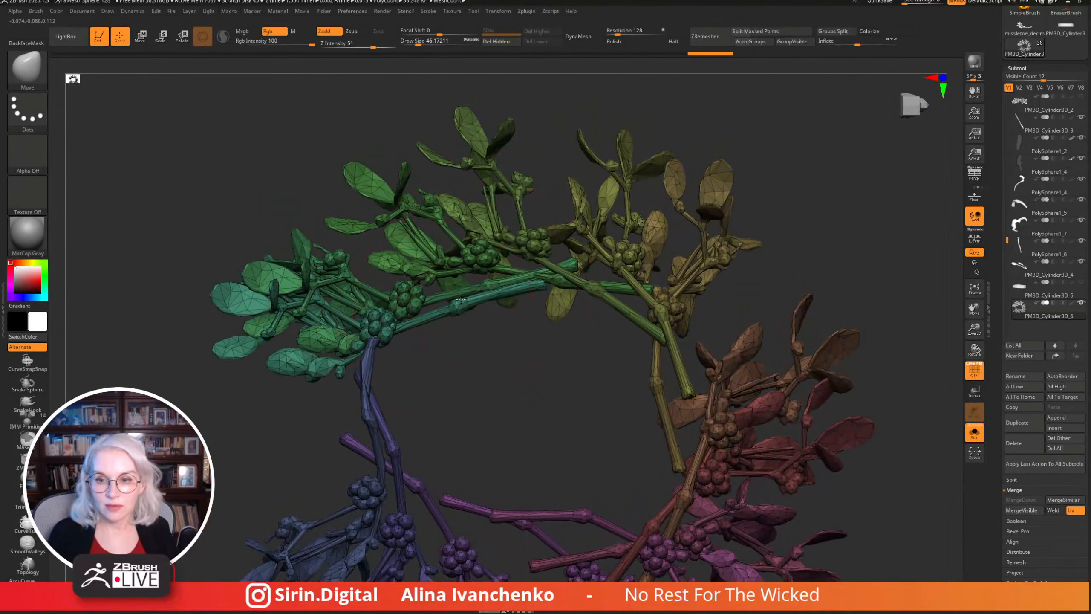
Mask the whole wreath except the magenta sprigs beside the gap in the ring.
left_click_drag(544, 486, 557, 285, "alt")
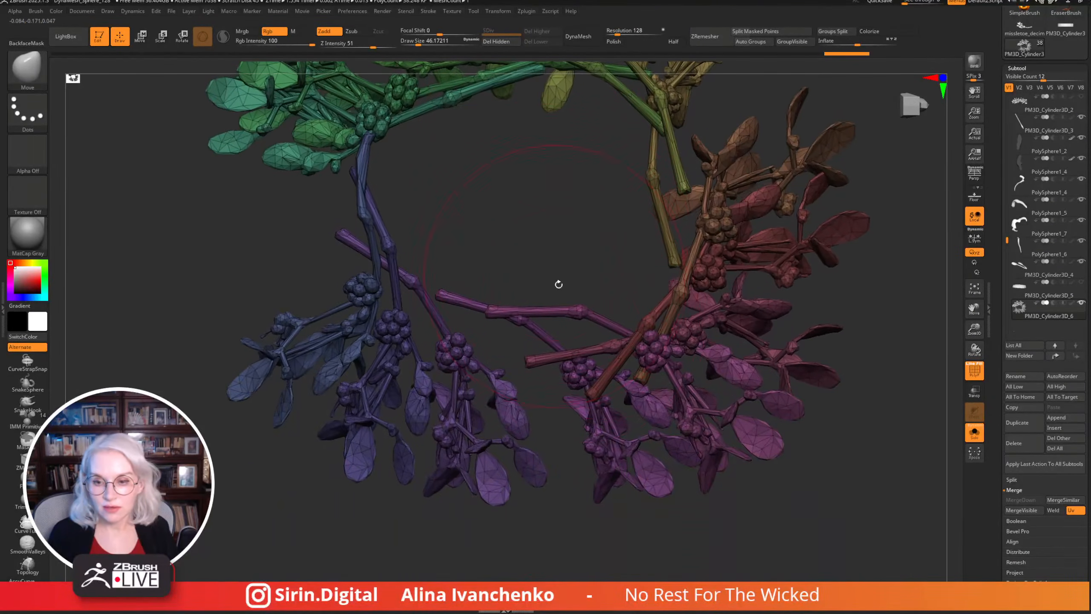
left_click(576, 311, "ctrl+shift")
left_click(531, 323, "ctrl+shift")
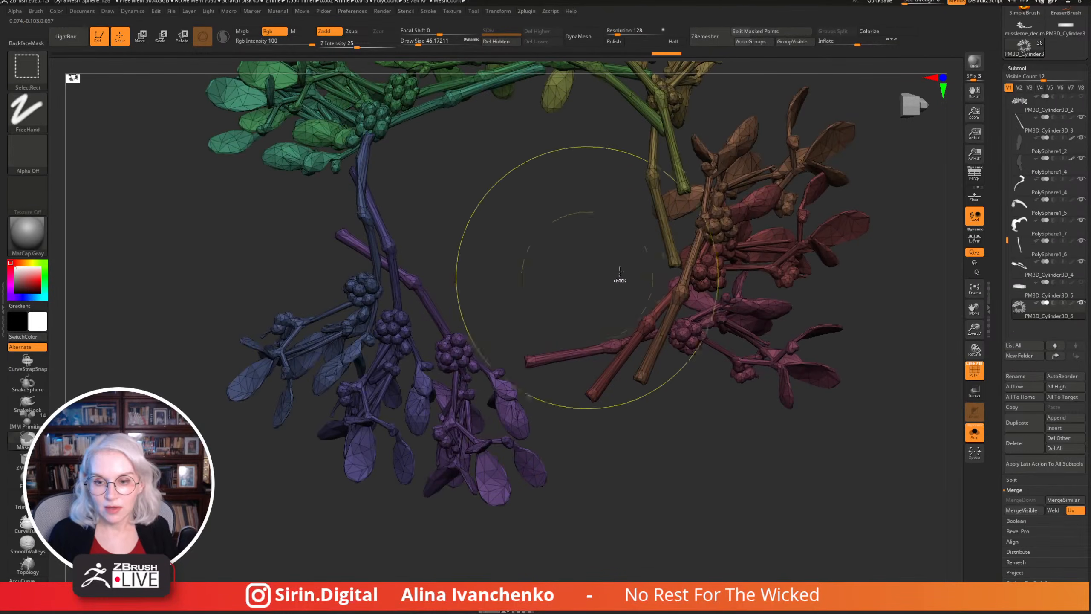
left_click(888, 354, "ctrl")
left_click(876, 385, "ctrl")
mouse_move(842, 488)
left_mouse_down()
mouse_move(856, 230)
mouse_move(811, 141)
mouse_move(644, 207)
left_mouse_up()
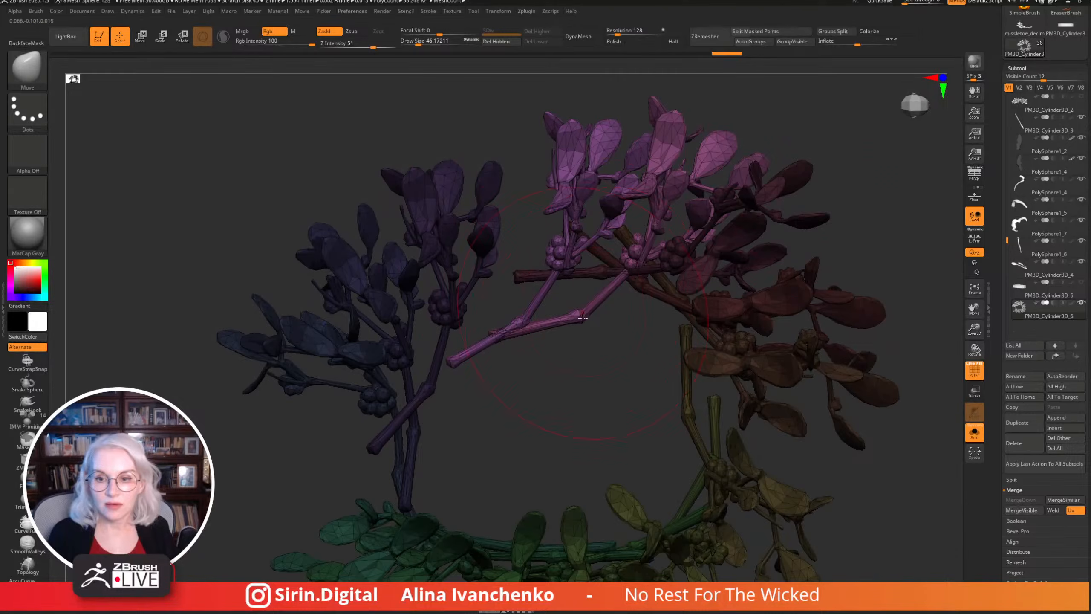
Rotate and shift the magenta sprigs about their unmasked centre toward the purple sprigs, and refine their placement with the Move brush.
key("r")
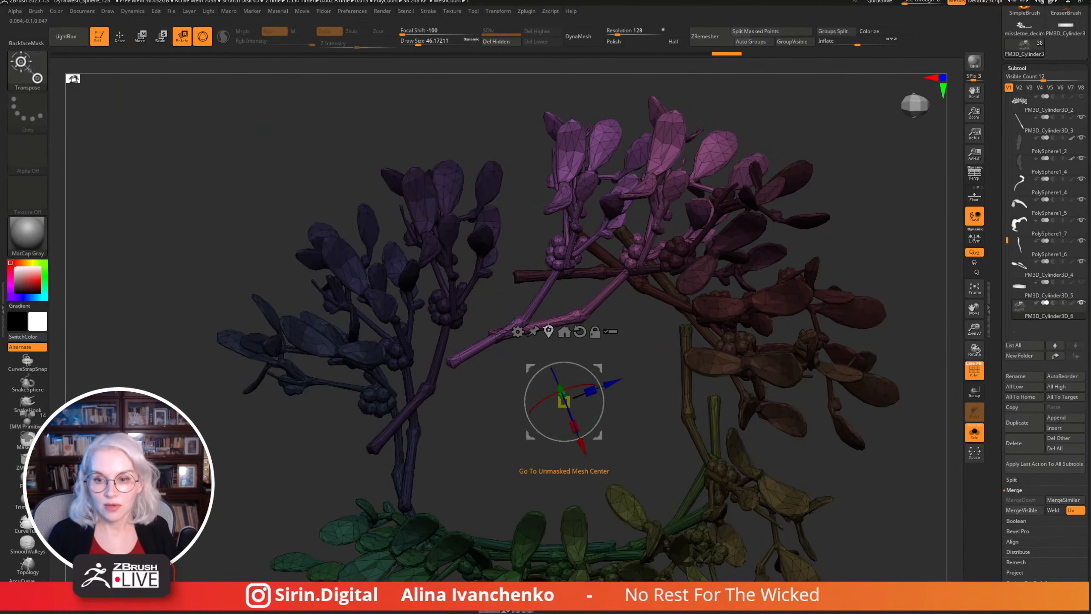
left_click(549, 330)
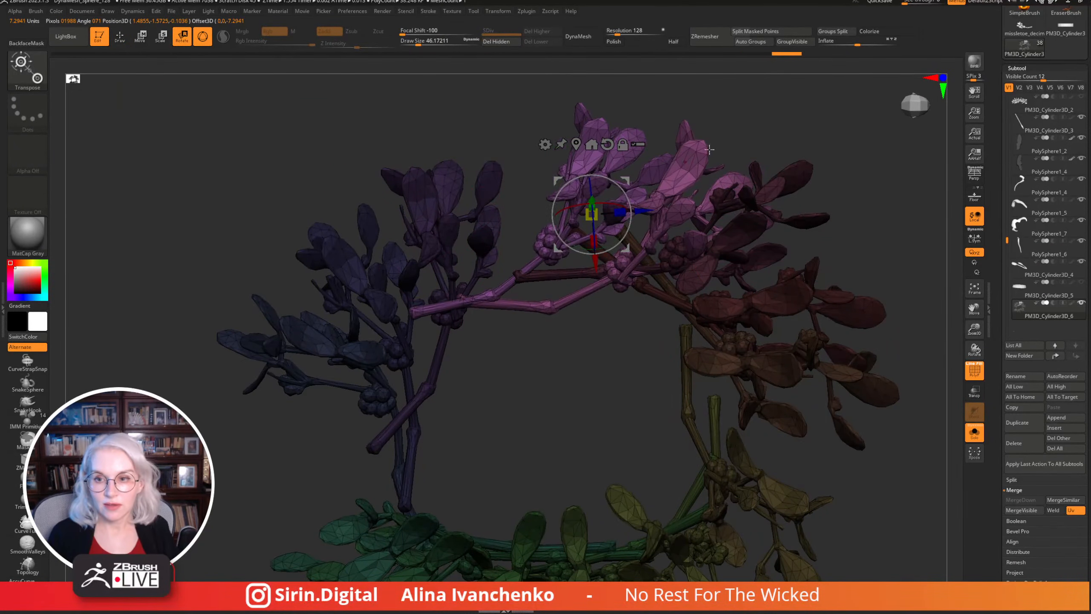
mouse_move(709, 149)
left_mouse_down()
mouse_move(840, 243)
mouse_move(799, 344)
mouse_move(738, 437)
mouse_move(647, 433)
mouse_move(602, 391)
left_mouse_up()
key("q")
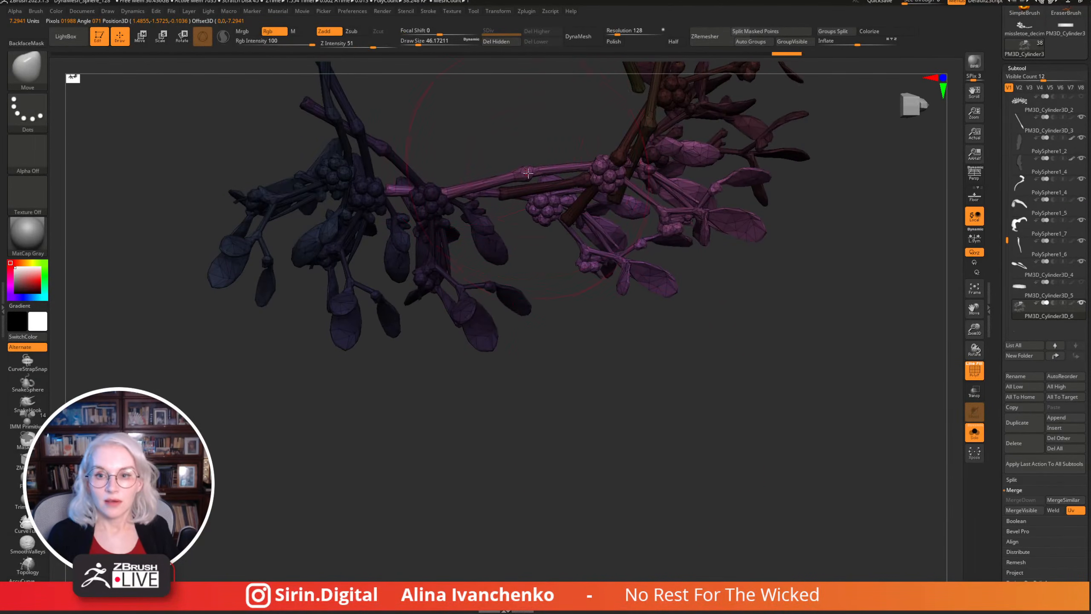
mouse_move(528, 173)
left_mouse_down()
mouse_move(495, 212)
mouse_move(955, 402)
left_mouse_up()
left_click_drag(863, 462, 738, 498)
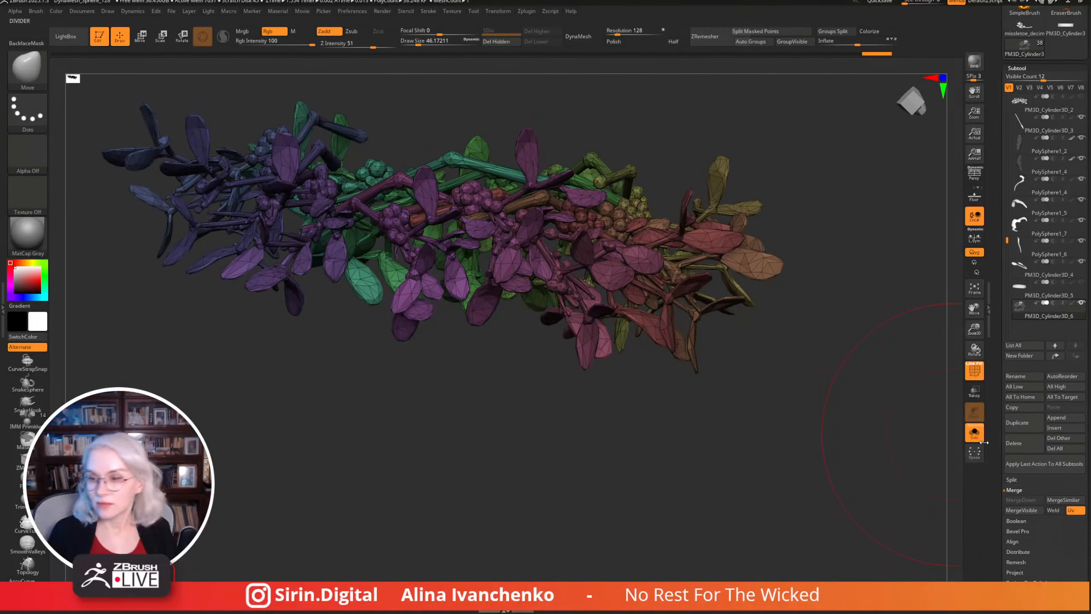
Show the whole figure again and examine how the mistletoe wreath sits on her head from several angles.
left_click(974, 431)
left_click_drag(974, 329, 731, 311)
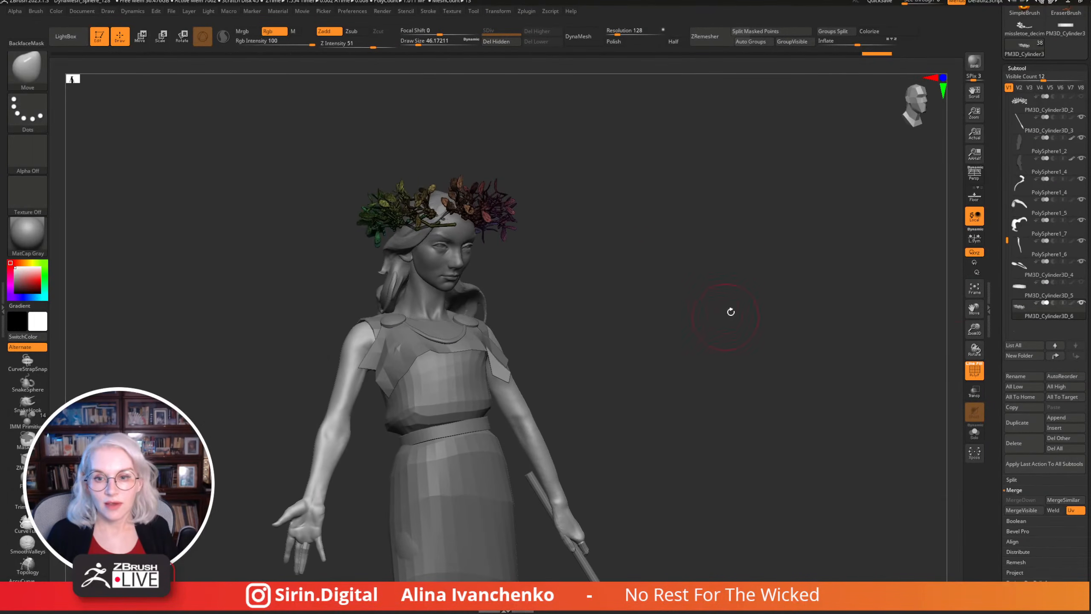
scroll(756, 258, "up", 5)
left_click_drag(756, 258, 498, 244)
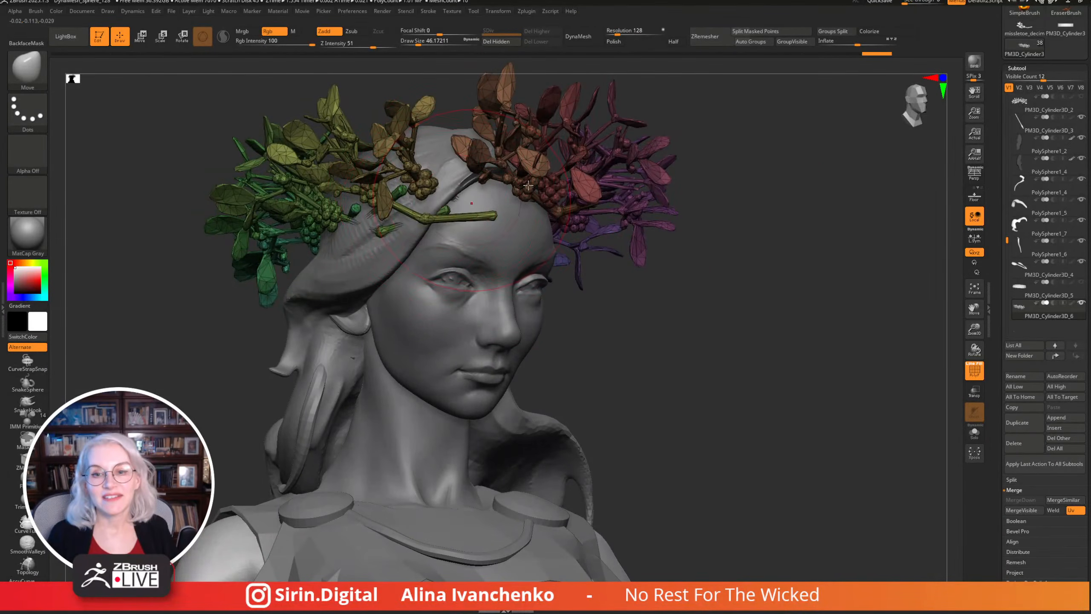
left_click_drag(528, 185, 489, 201)
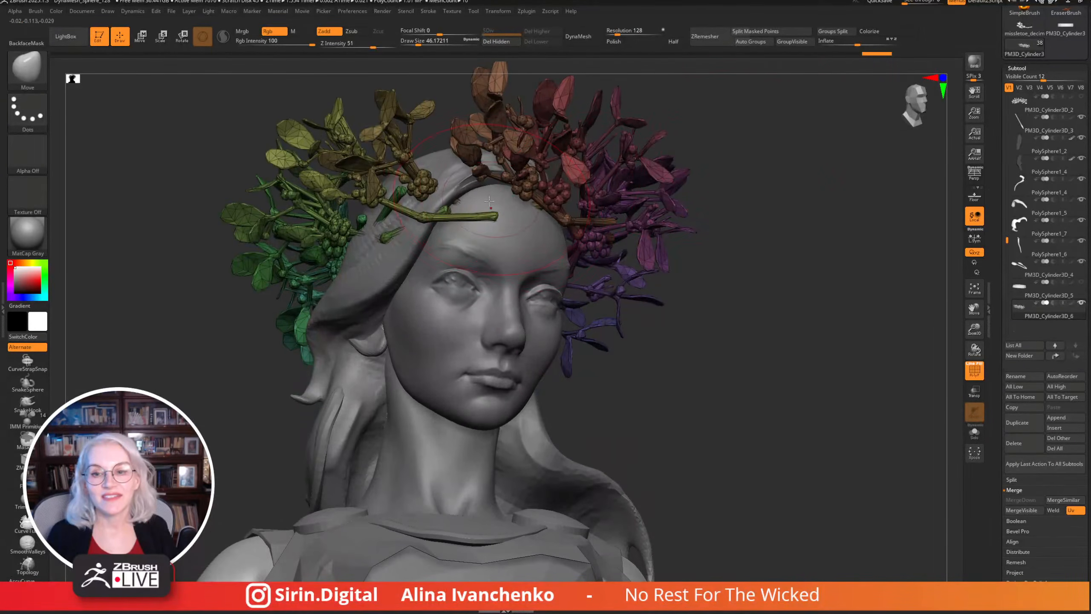
mouse_move(730, 137)
left_mouse_down("shift")
mouse_move(762, 129)
mouse_move(807, 150)
mouse_move(792, 175)
mouse_move(842, 194)
left_mouse_up("shift")
key("f")
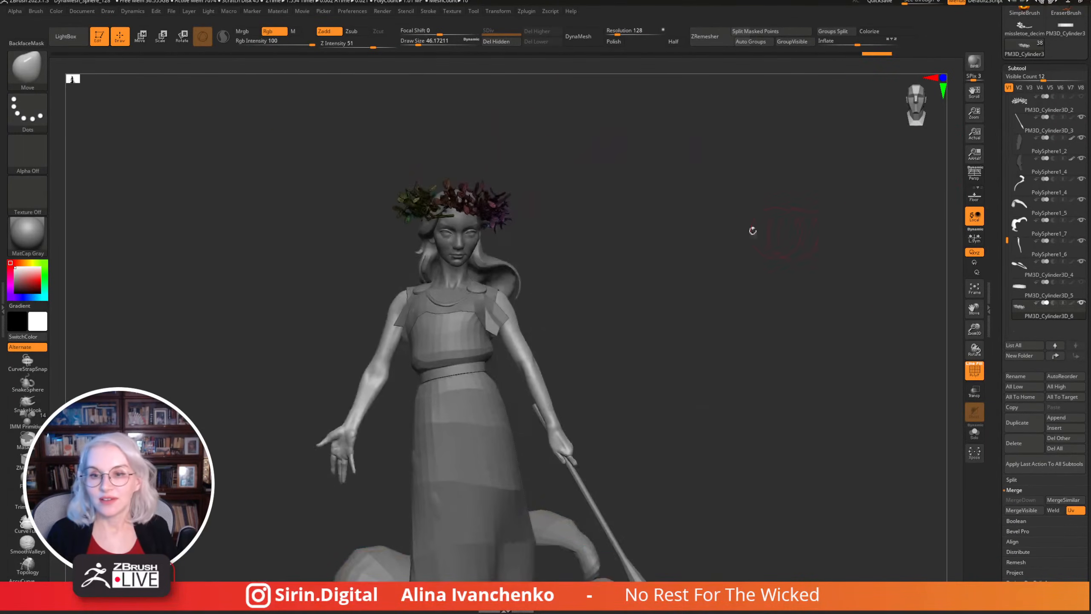
mouse_move(750, 231)
left_mouse_down()
mouse_move(702, 324)
mouse_move(698, 257)
mouse_move(730, 266)
left_mouse_up()
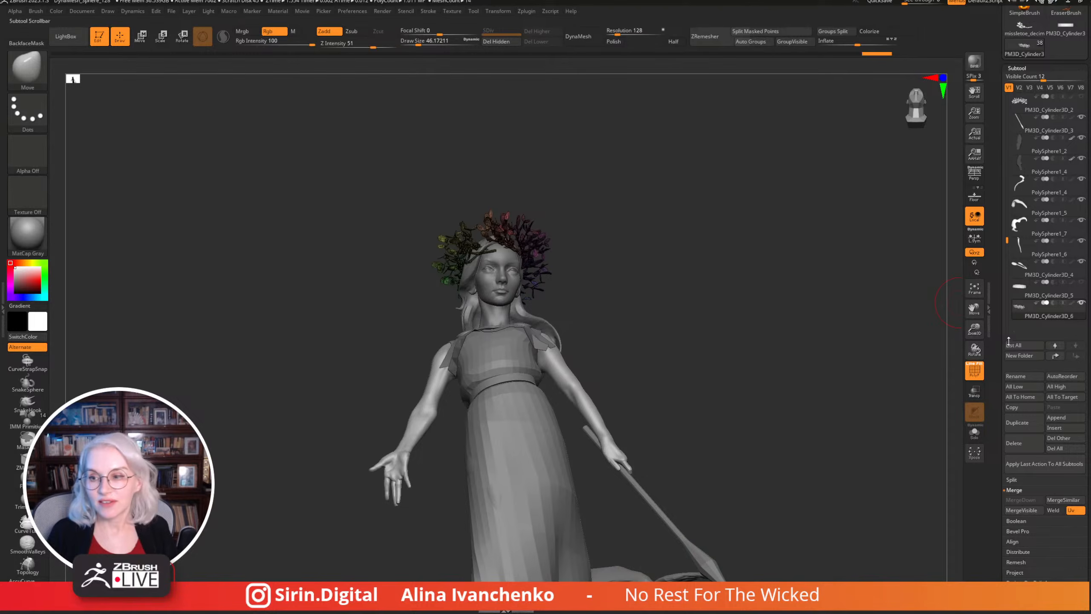
Turn off the PolyFrame display and mask the whole wreath except the sprig whose stem sticks out across the forehead.
left_click_drag(972, 335, 973, 318)
key("shift+f")
left_click_drag(770, 268, 476, 253)
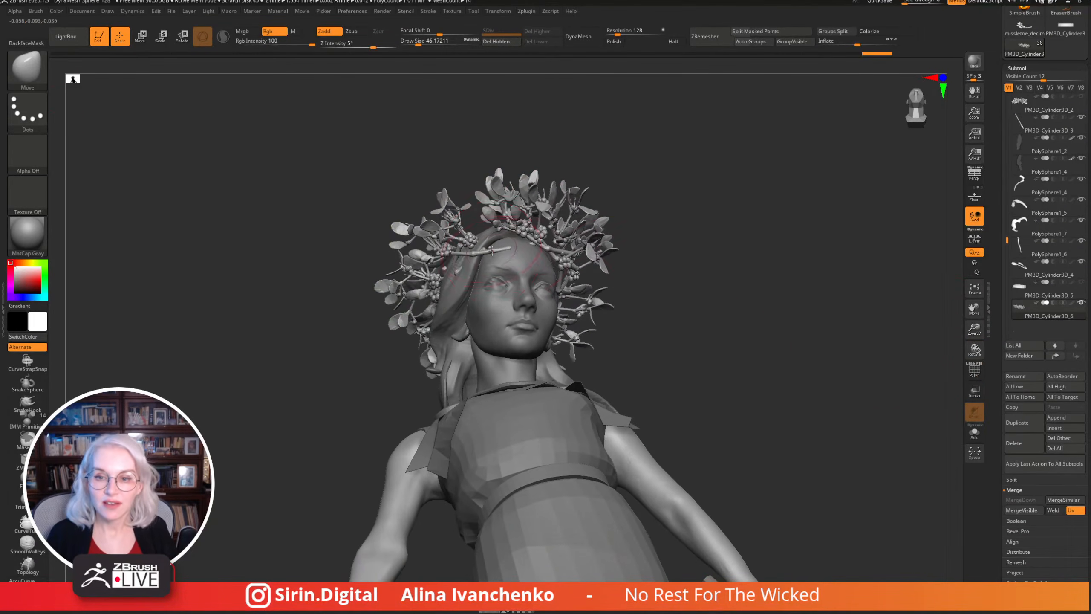
left_click(476, 253, "ctrl+shift")
left_click(713, 165, "ctrl+shift")
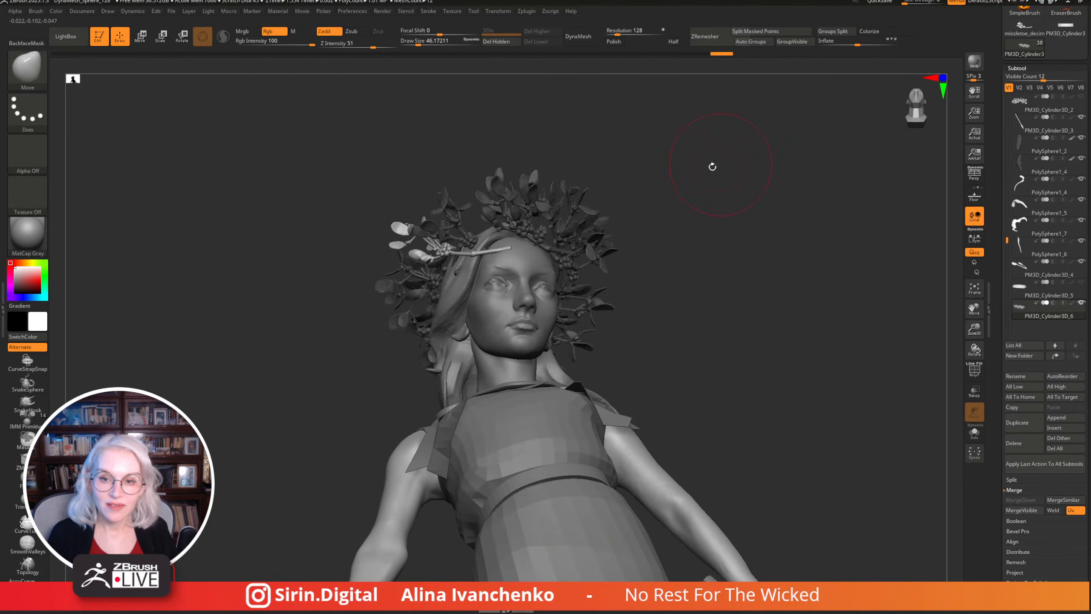
Pull the unmasked sprig's stem back against the wreath ring with the Move brush and clear the mask.
mouse_move(710, 165)
left_mouse_down()
mouse_move(660, 229)
mouse_move(500, 254)
left_mouse_up()
left_click_drag(605, 179, 653, 149)
key("ctrl")
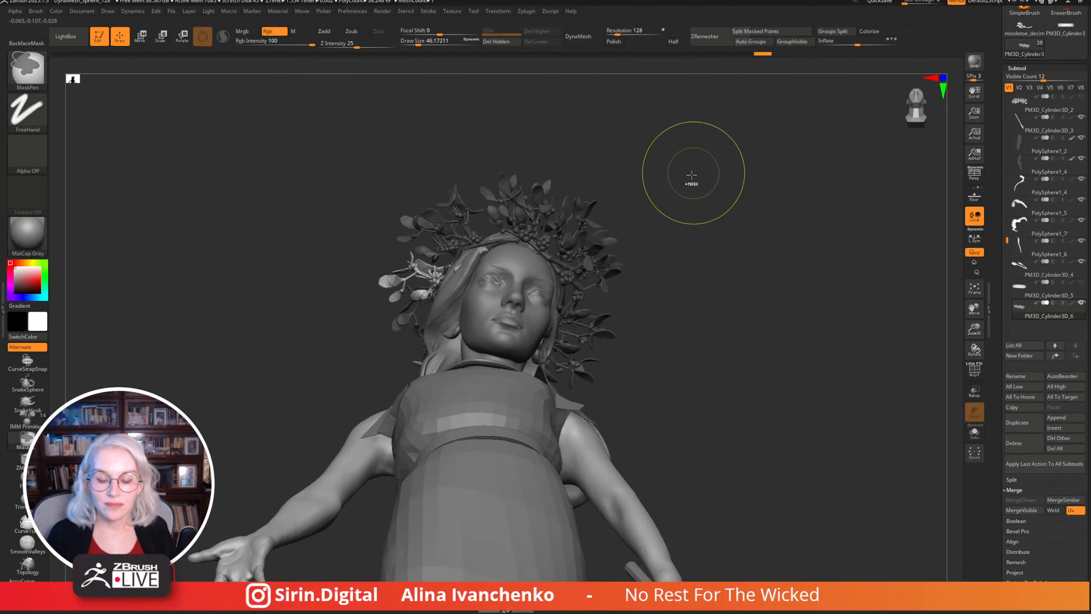
left_click_drag(682, 224, 489, 248)
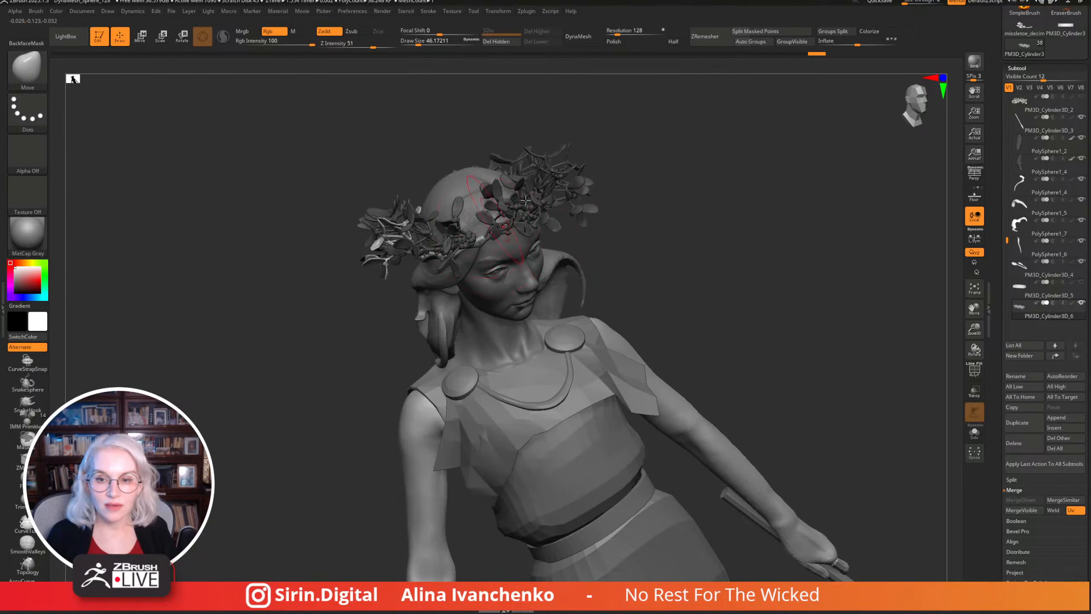
left_click_drag(525, 200, 549, 218)
mouse_move(475, 225)
left_mouse_down()
mouse_move(628, 151)
mouse_move(772, 208)
left_mouse_up()
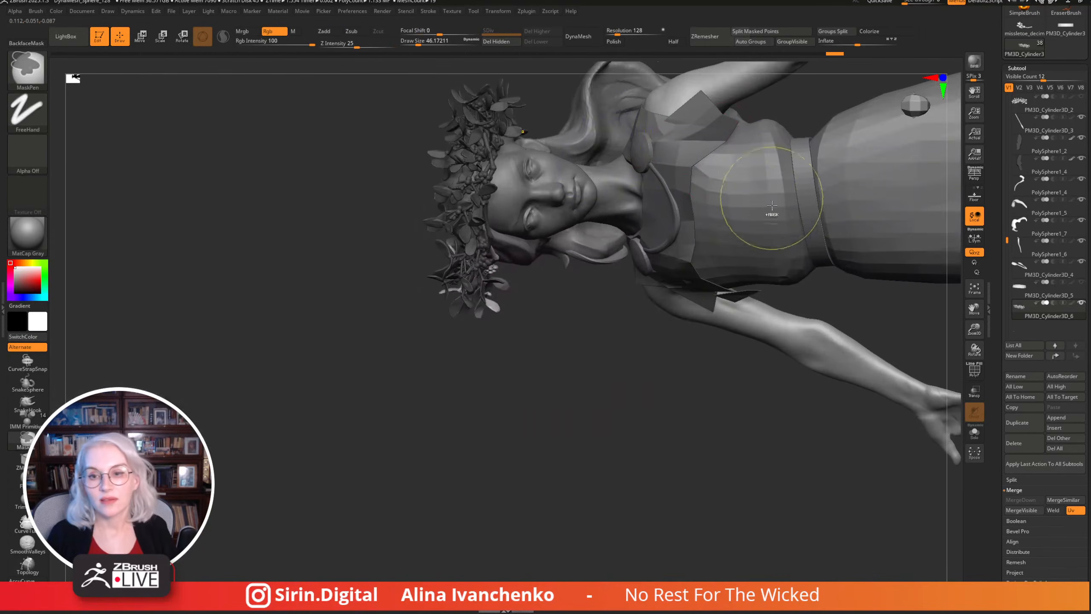
mouse_move(645, 523)
left_mouse_down("shift")
mouse_move(763, 363)
mouse_move(640, 435)
mouse_move(723, 349)
mouse_move(730, 298)
mouse_move(734, 312)
mouse_move(722, 338)
mouse_move(611, 290)
mouse_move(594, 207)
mouse_move(373, 352)
left_mouse_up("shift")
left_click_drag(671, 302, 537, 340)
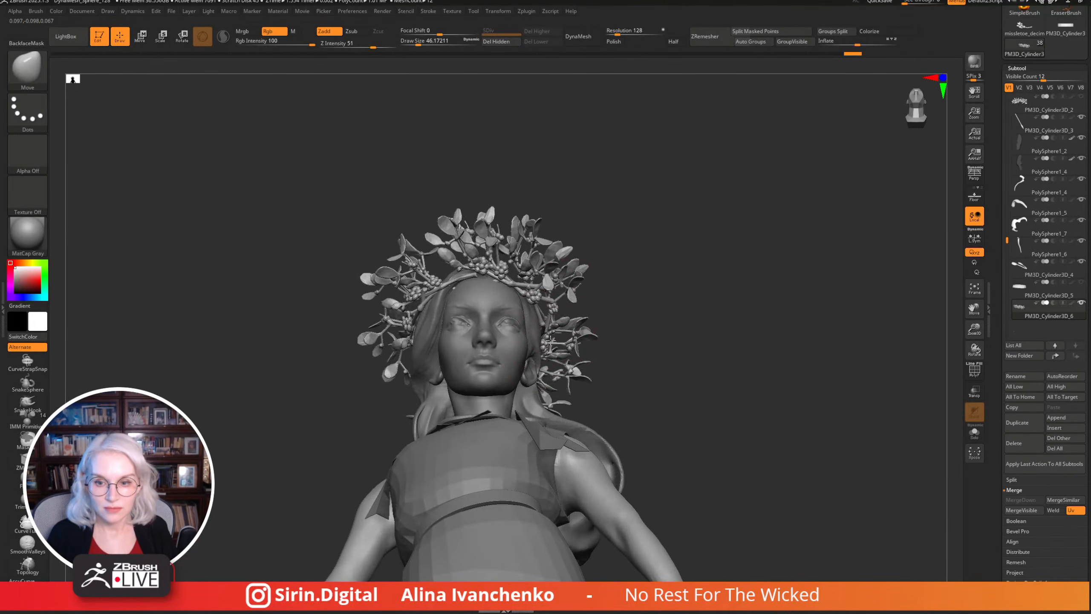
Isolate the wreath and bend the crossing stems beside its gap into the ring's curve, using the Move brush at Draw Size 28.75.
left_click_drag(671, 253, 665, 321)
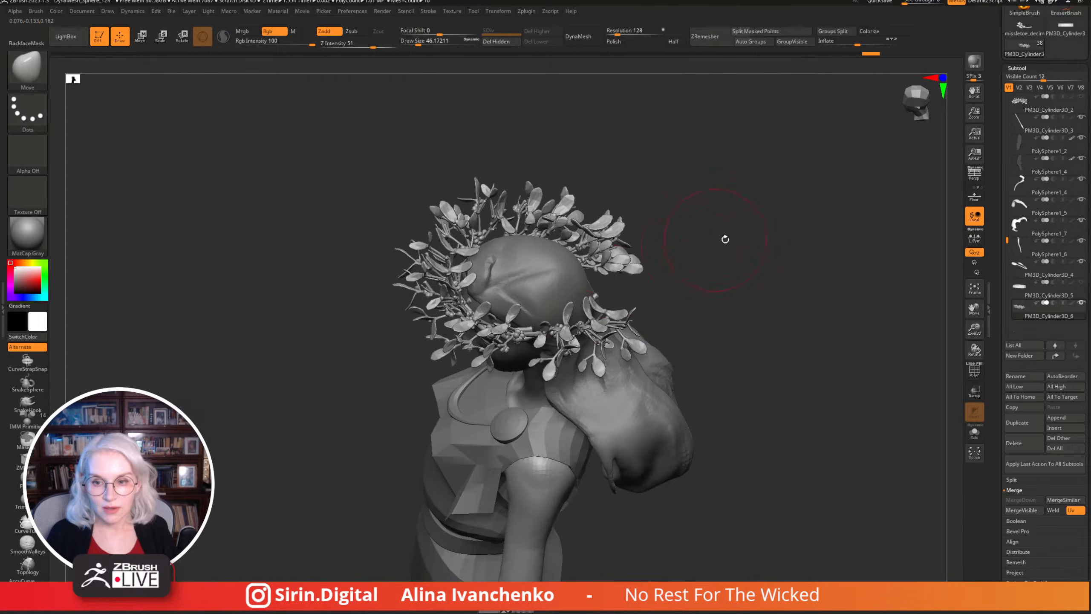
left_click_drag(725, 239, 577, 313)
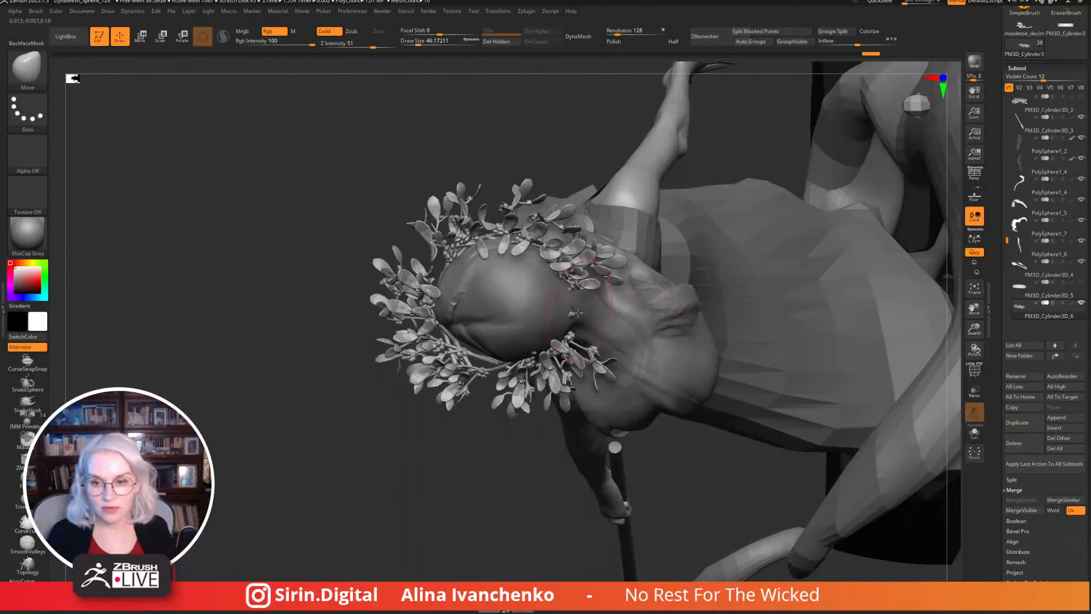
left_click(974, 431)
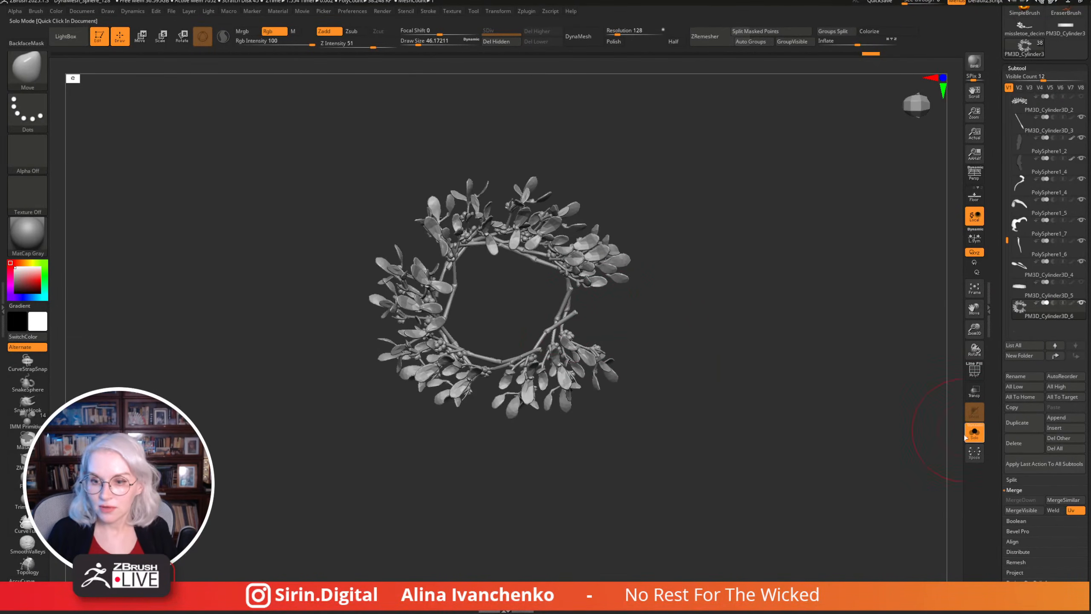
left_click(966, 436)
left_click(976, 438)
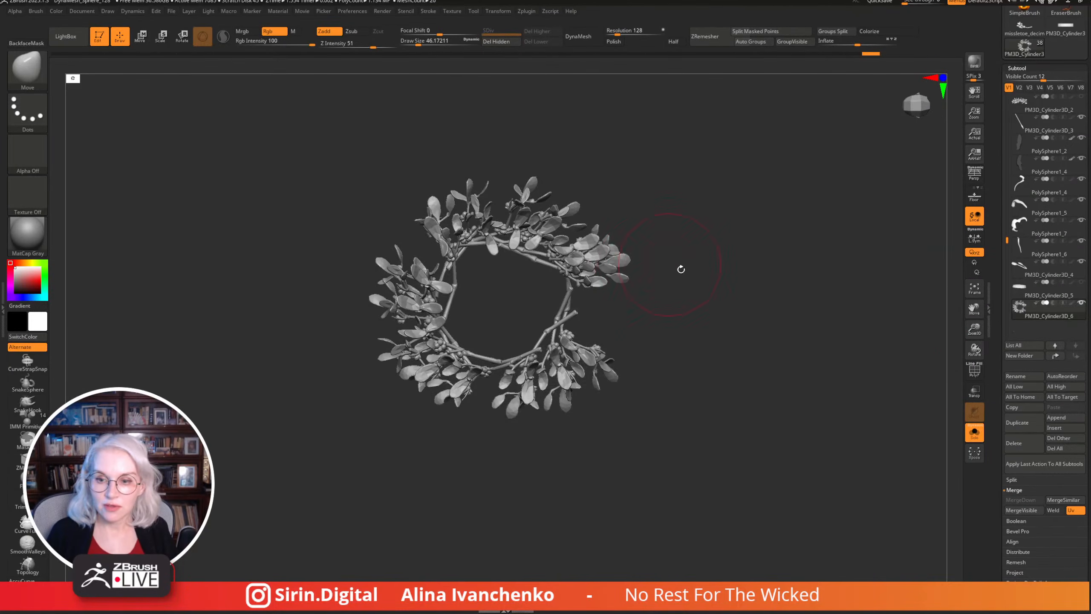
left_click_drag(439, 34, 426, 35)
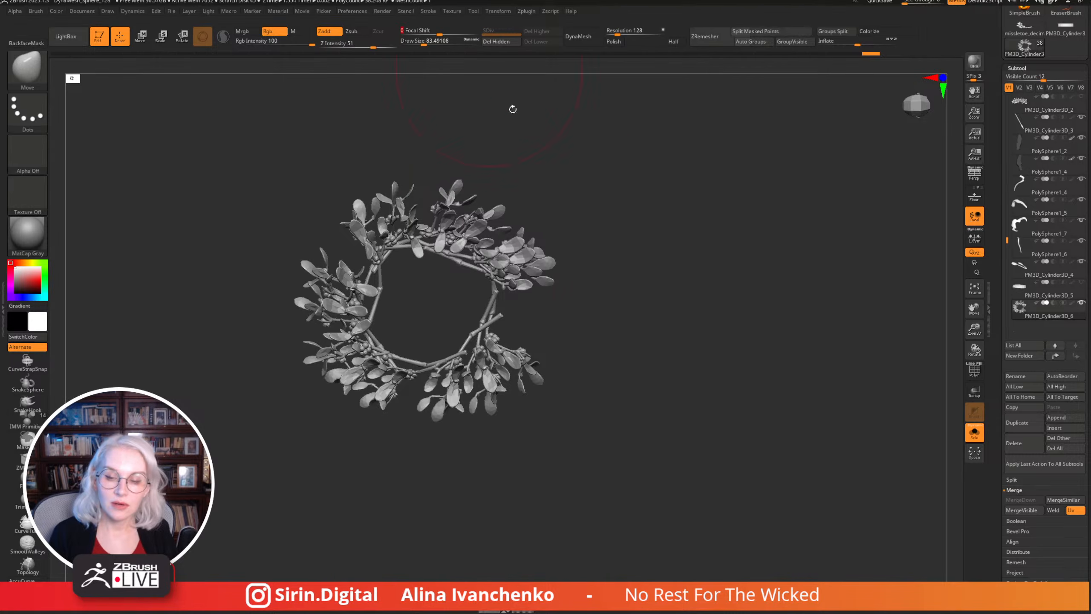
left_click_drag(511, 106, 548, 339)
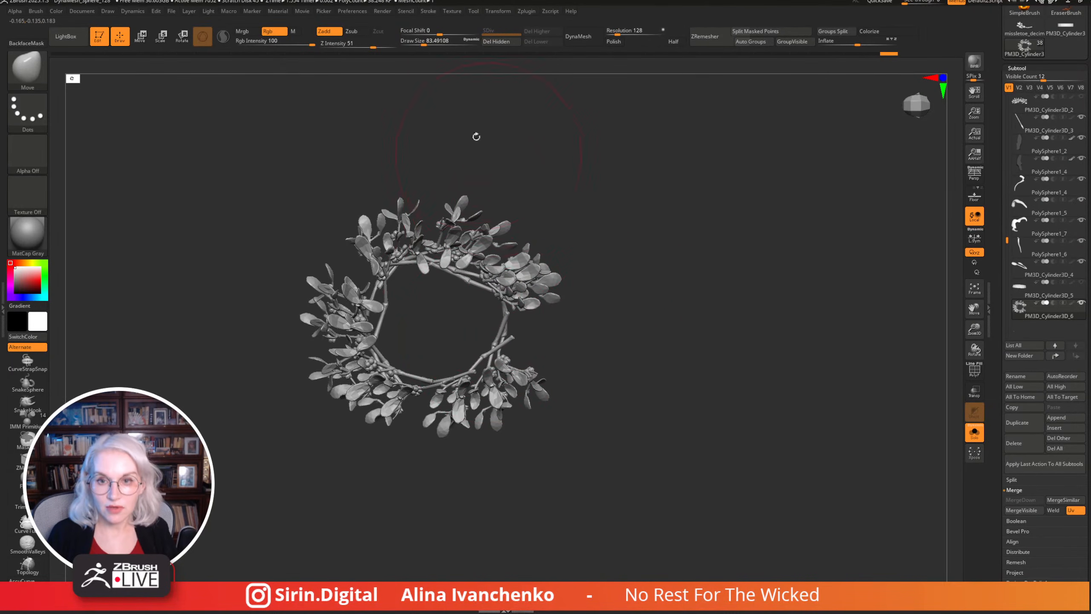
left_click_drag(425, 40, 414, 41)
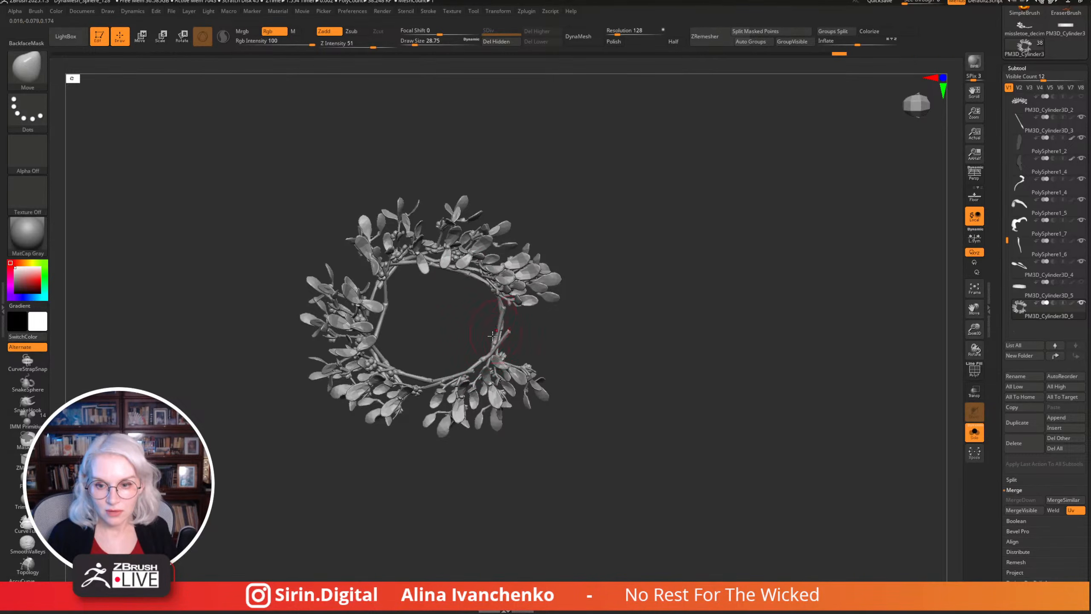
left_click_drag(493, 335, 494, 352)
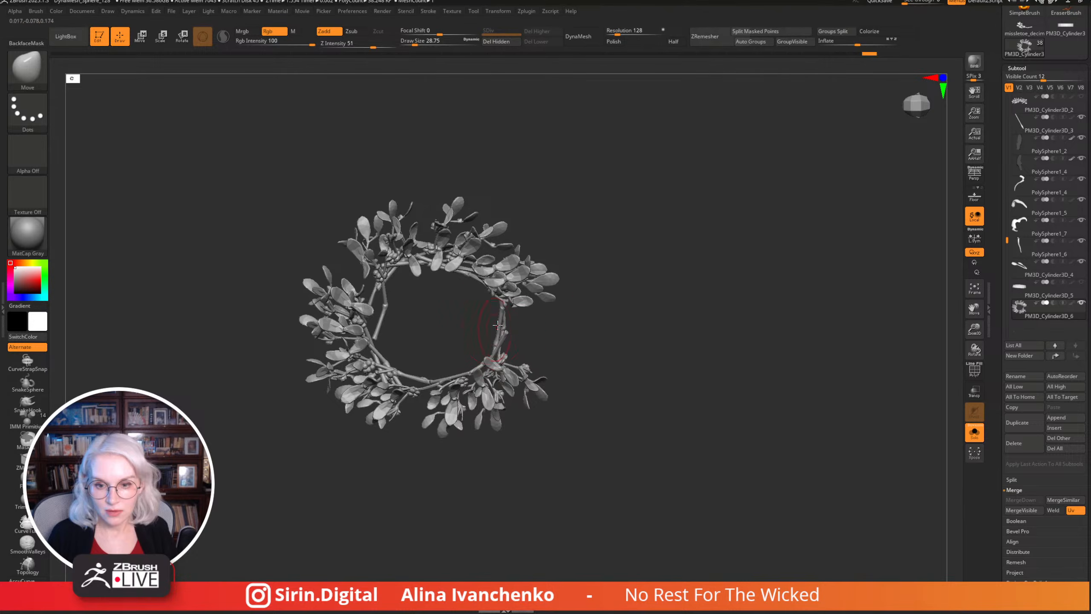
Mask everything except the sprig with the loose stem inside the ring, pull that stem outward to the neighbouring sprigs and clear the mask.
left_click(378, 298, "ctrl+shift")
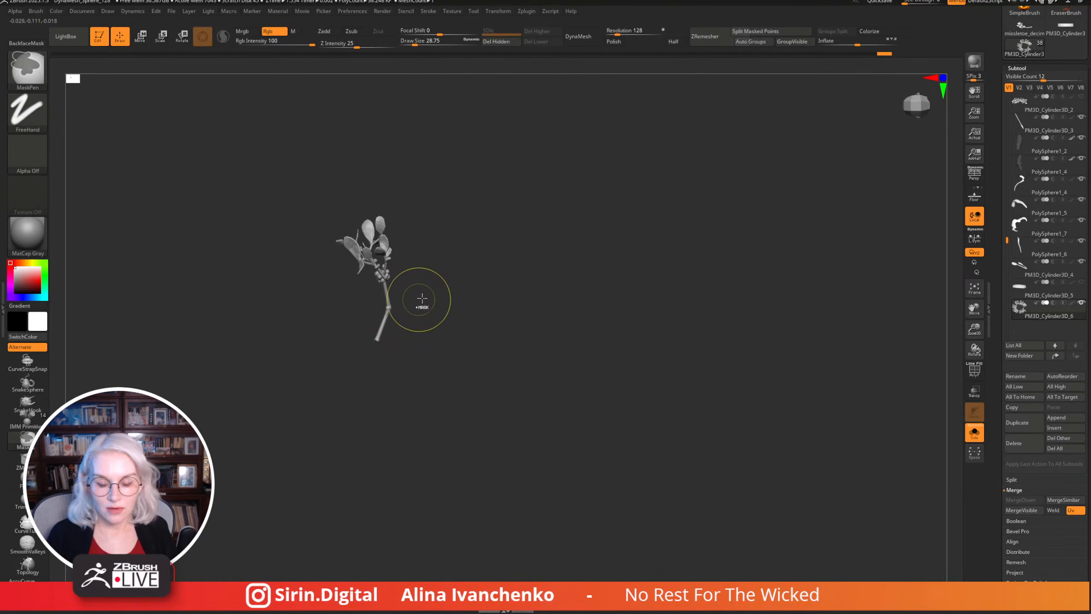
left_click(450, 306, "ctrl+shift")
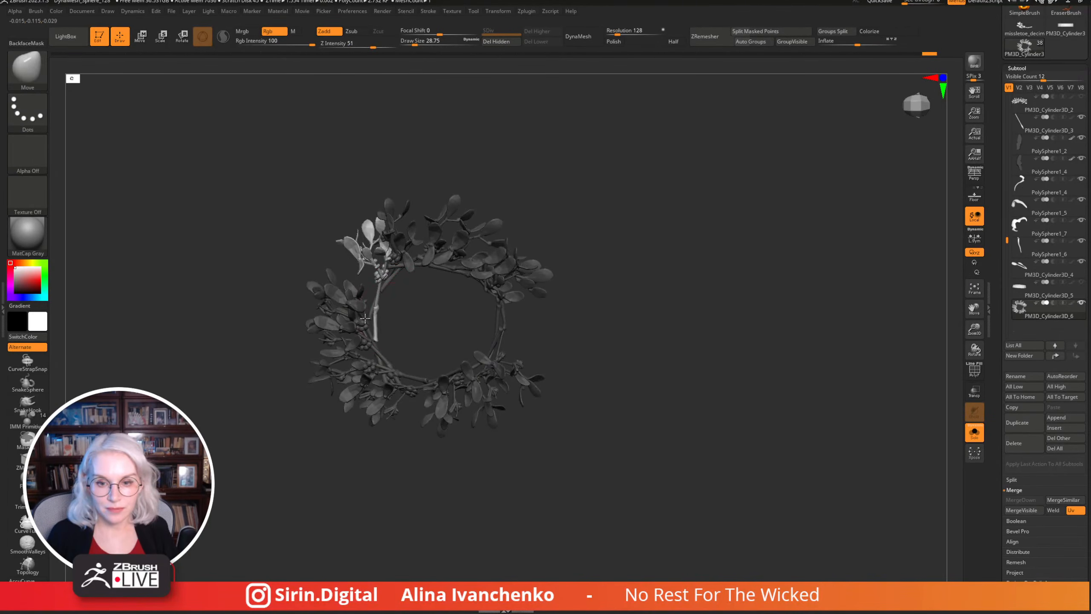
left_click_drag(429, 309, 737, 254)
Show the whole figure again, centre the gizmo on the unmasked wreath and lower it along the Y axis on her head.
left_click(974, 432)
left_click_drag(974, 330, 974, 340)
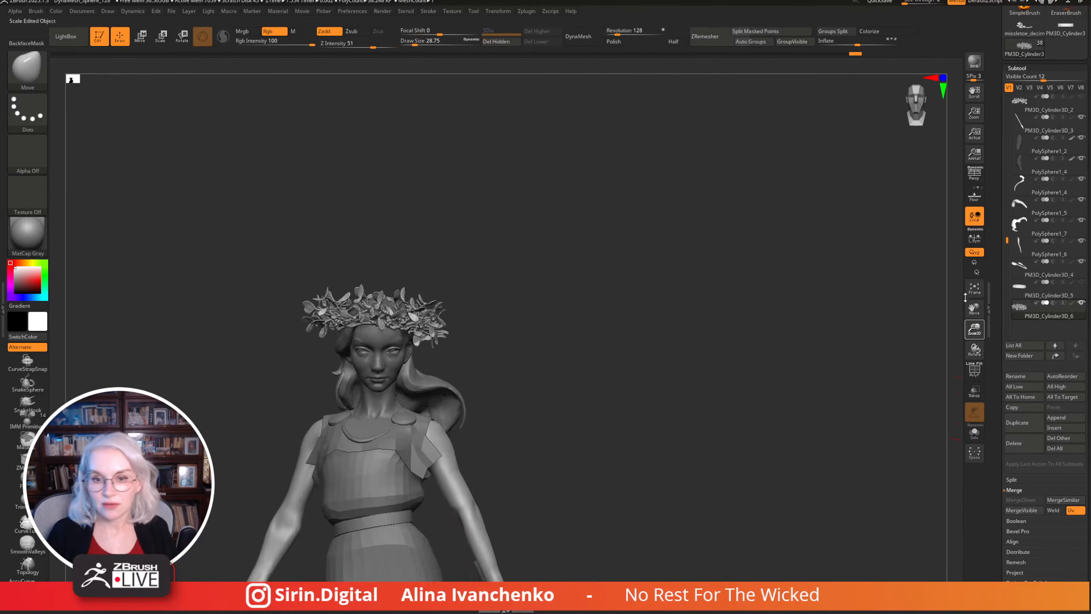
left_click_drag(558, 258, 535, 246)
left_click_drag(541, 302, 498, 213)
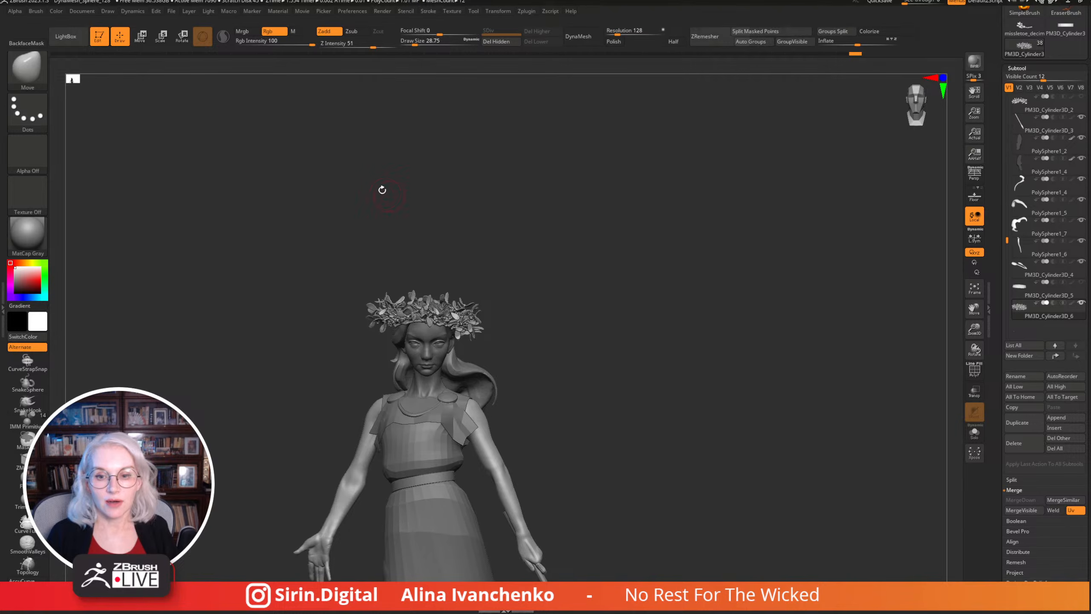
left_click(167, 38)
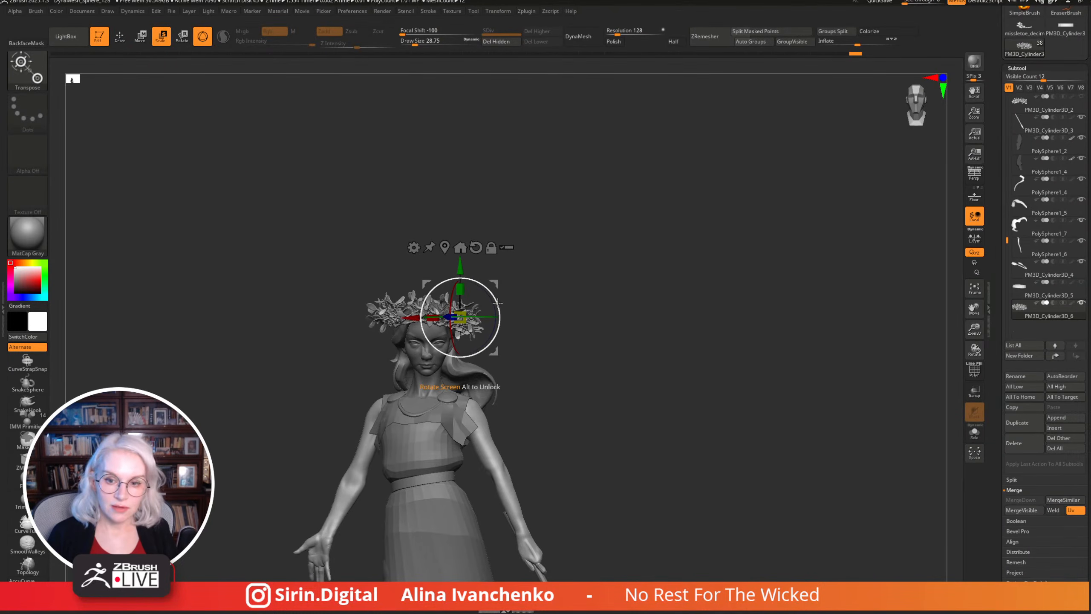
left_click_drag(498, 302, 497, 299)
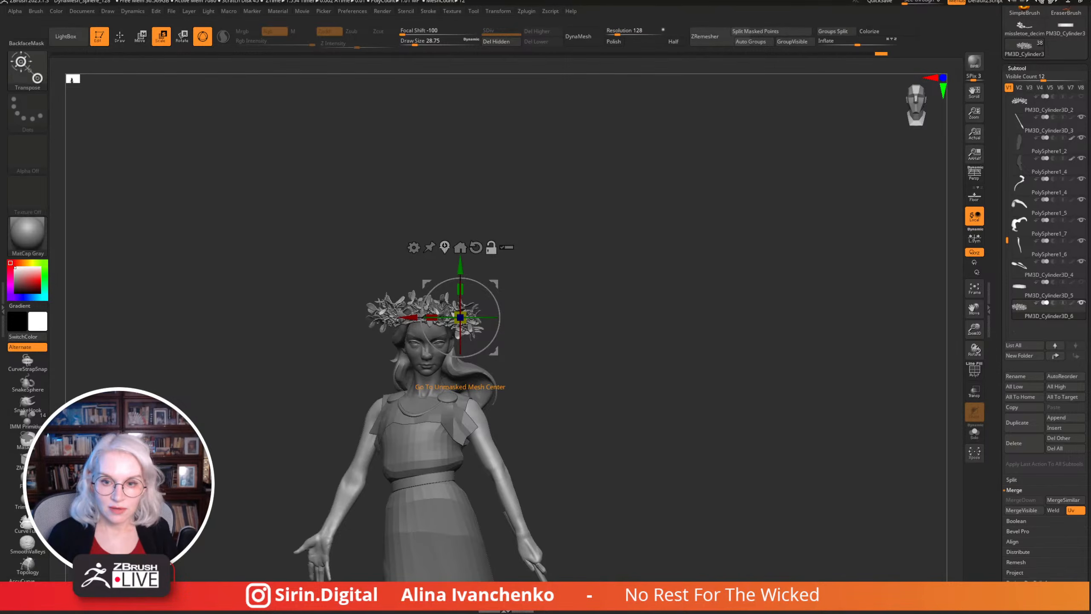
left_click(444, 247)
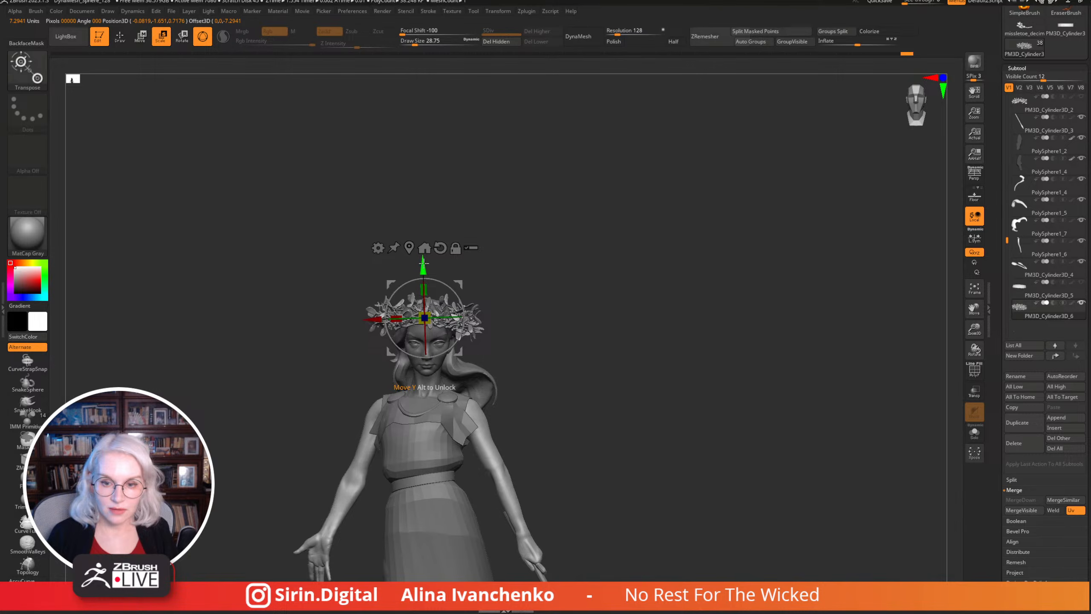
mouse_move(424, 262)
left_mouse_down()
mouse_move(562, 263)
mouse_move(550, 356)
mouse_move(560, 324)
mouse_move(548, 200)
mouse_move(530, 243)
mouse_move(550, 239)
mouse_move(521, 264)
mouse_move(480, 243)
mouse_move(490, 210)
mouse_move(510, 256)
mouse_move(511, 231)
mouse_move(526, 251)
mouse_move(502, 214)
mouse_move(492, 226)
mouse_move(513, 268)
mouse_move(530, 267)
mouse_move(499, 302)
mouse_move(511, 284)
mouse_move(531, 287)
mouse_move(533, 255)
left_mouse_up()
key("q")
mouse_move(558, 304)
left_mouse_down("shift")
mouse_move(508, 257)
mouse_move(599, 261)
mouse_move(497, 275)
mouse_move(538, 219)
mouse_move(533, 208)
mouse_move(438, 229)
left_mouse_up("shift")
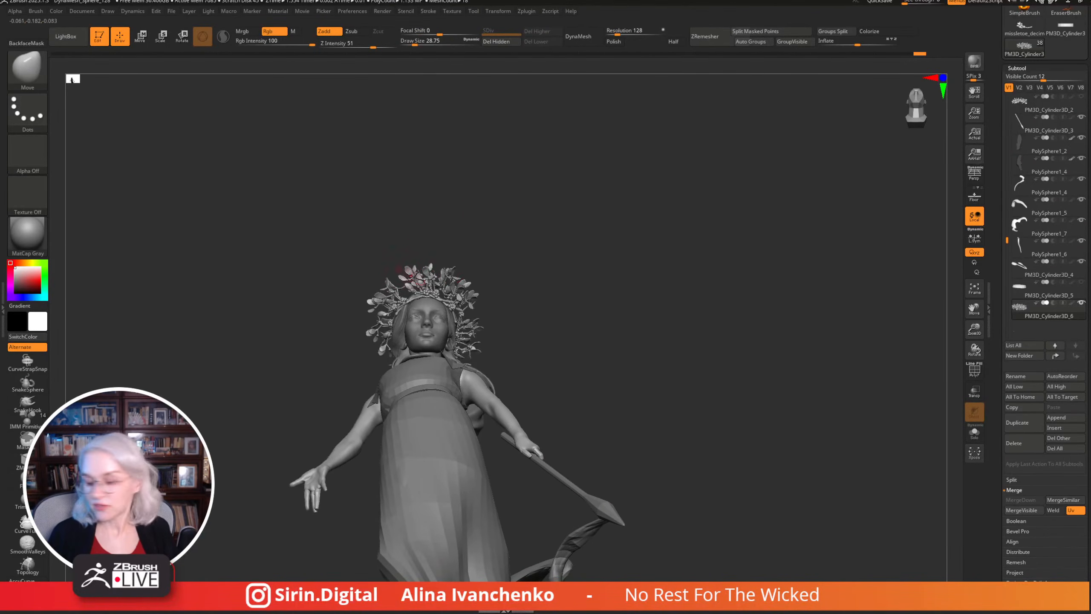
Raise the Draw Size to about 65 and adjust the wreath's sprigs around the head with the Move brush.
left_click_drag(924, 369, 799, 440)
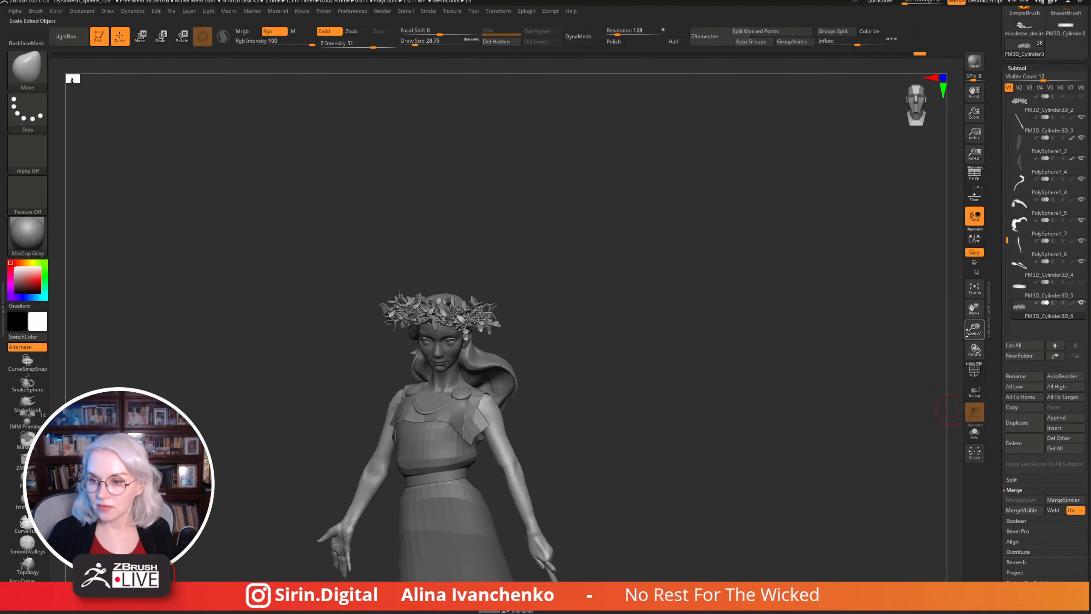
left_click_drag(967, 332, 755, 356)
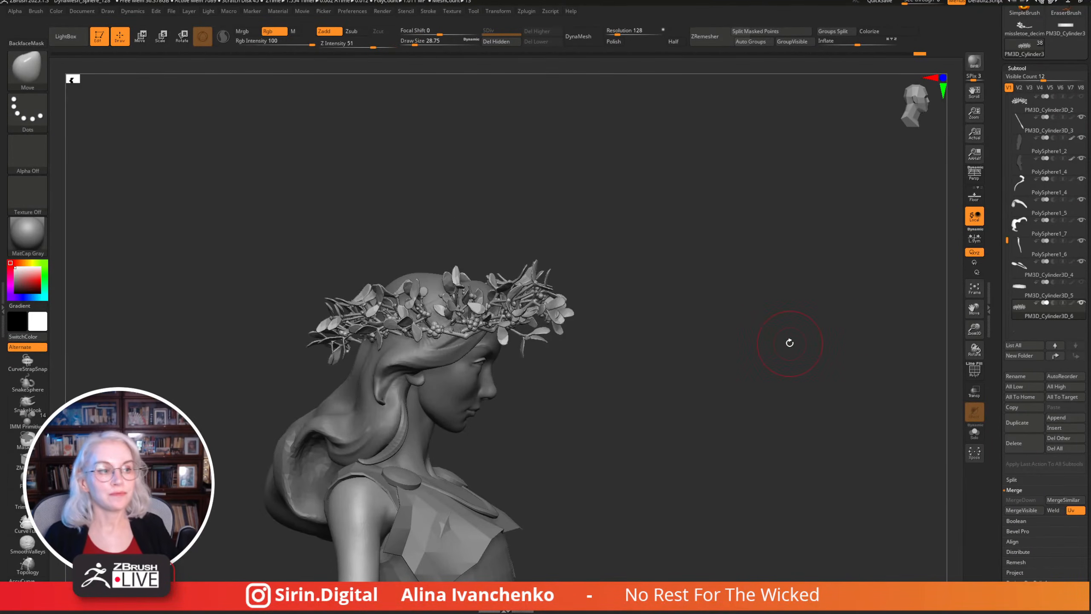
left_click_drag(686, 371, 747, 293)
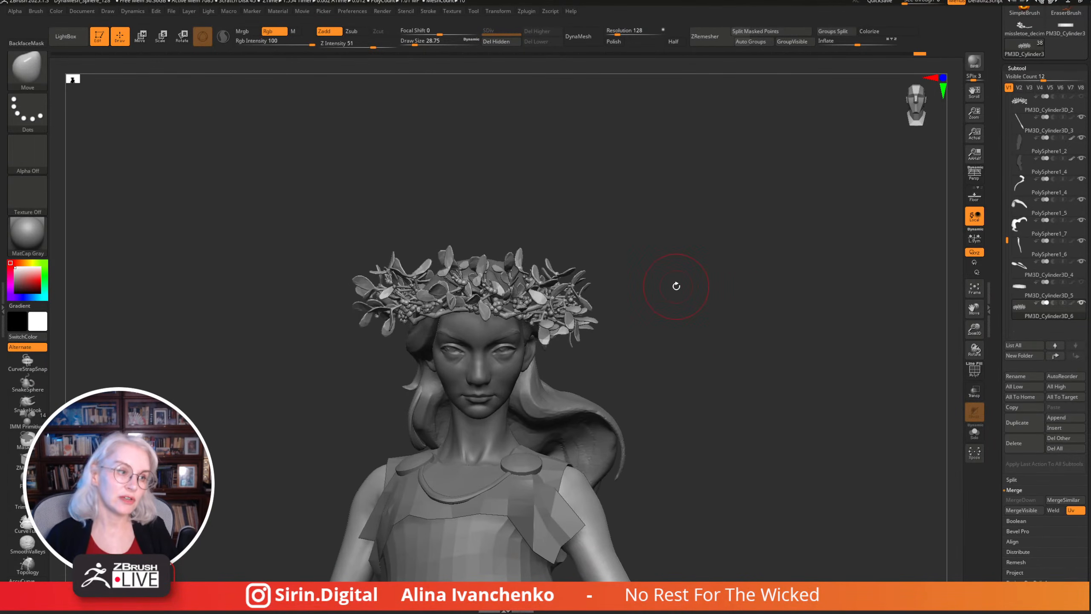
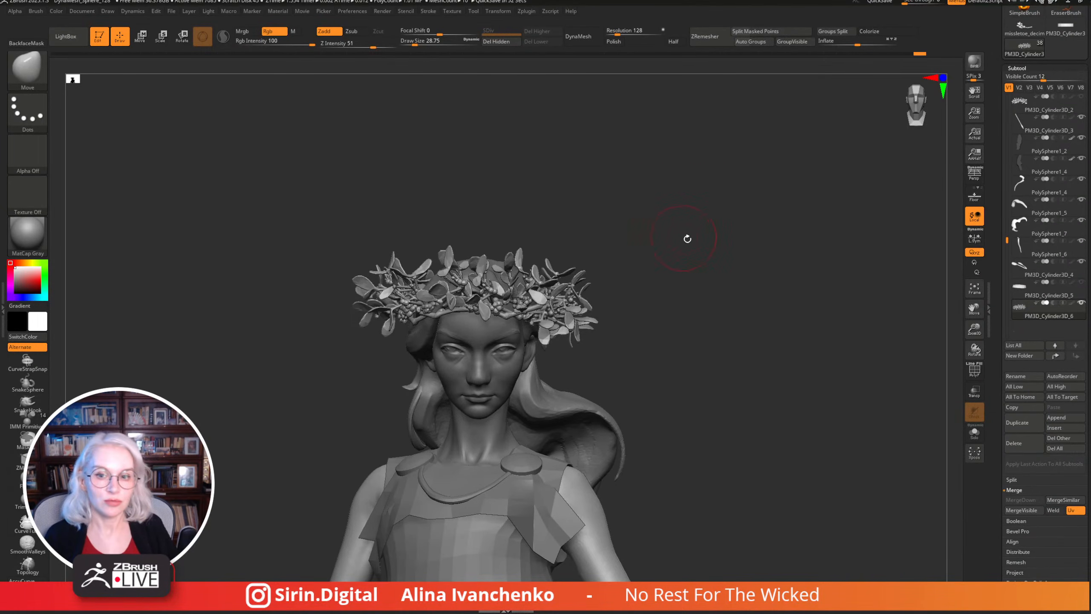
mouse_move(687, 239)
left_mouse_down()
mouse_move(672, 277)
mouse_move(684, 280)
mouse_move(692, 312)
mouse_move(701, 236)
mouse_move(688, 251)
mouse_move(679, 343)
mouse_move(709, 295)
mouse_move(546, 371)
left_mouse_up()
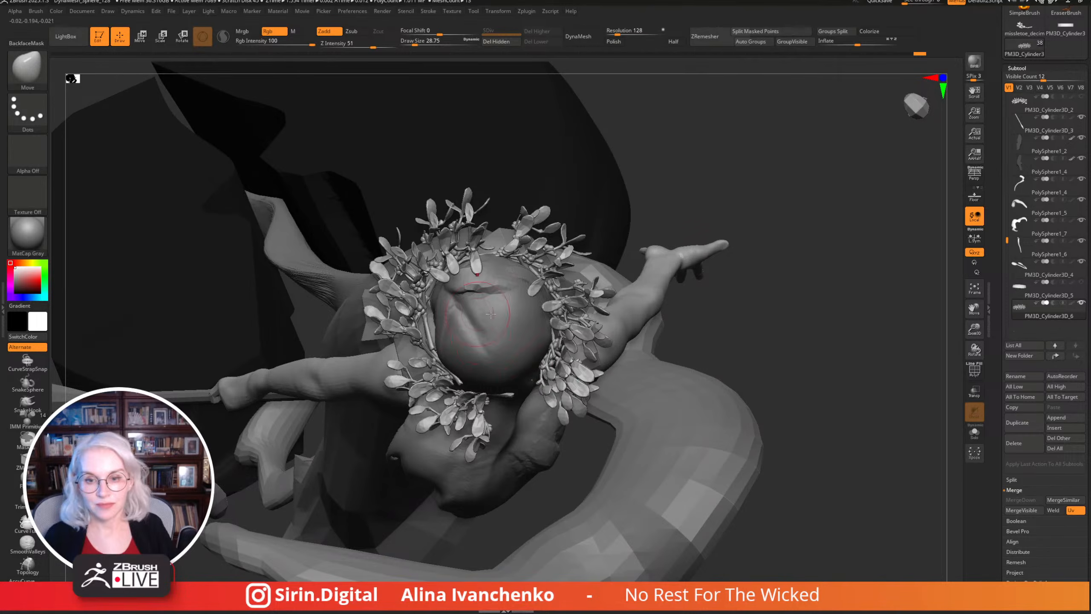
left_click_drag(744, 240, 729, 213)
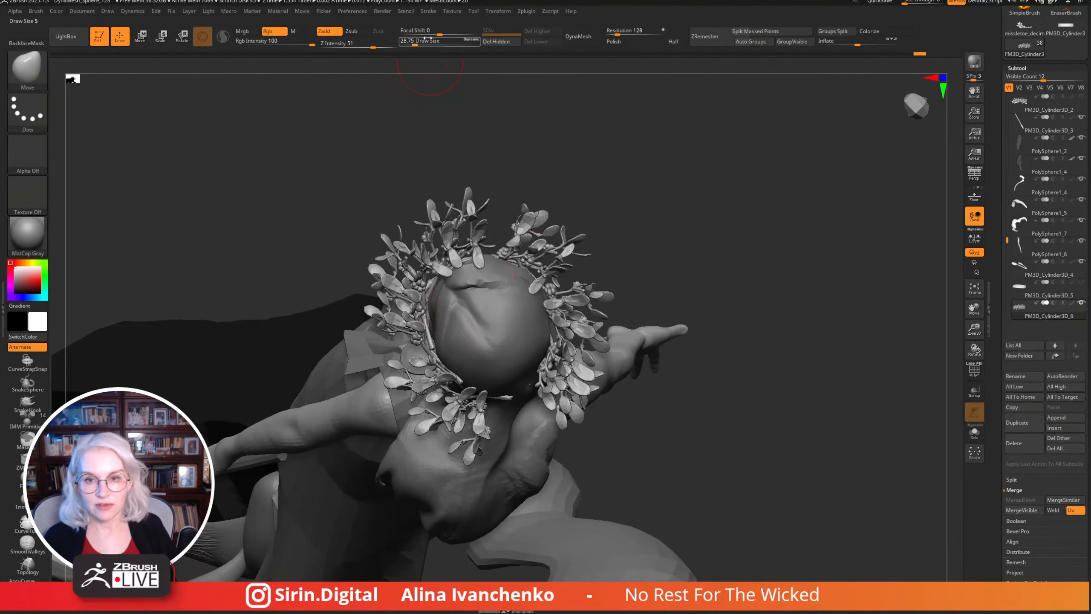
left_click_drag(416, 40, 421, 41)
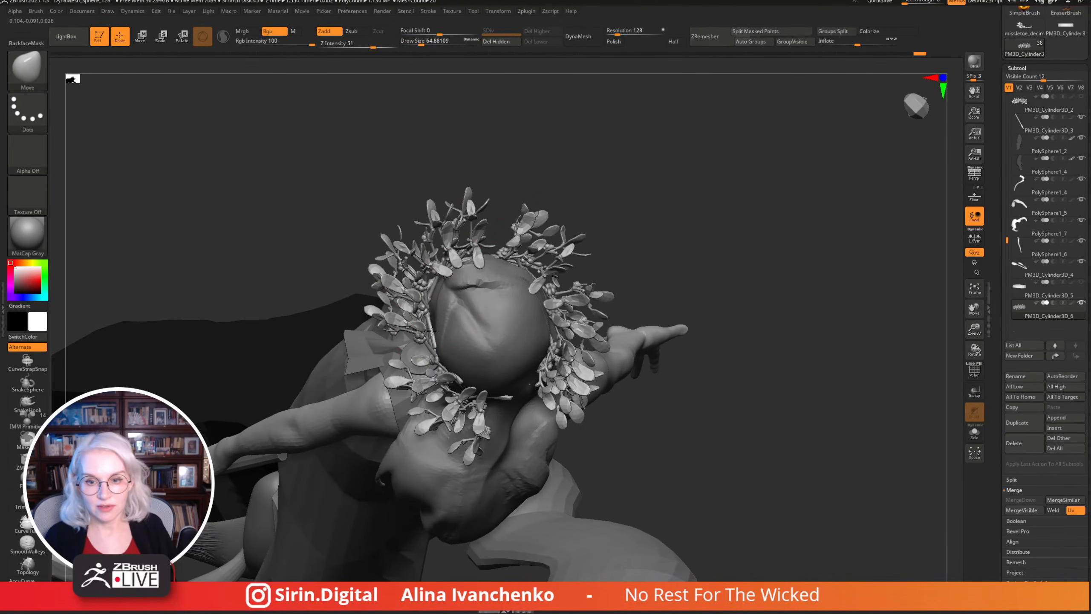
left_click_drag(423, 319, 646, 171)
left_click_drag(742, 188, 428, 237)
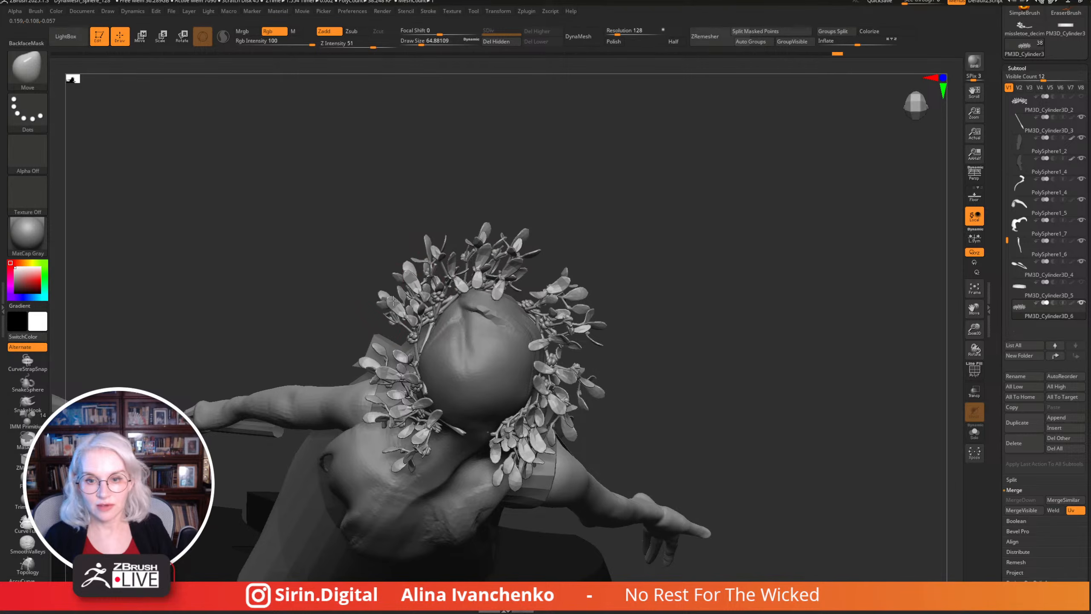
left_click_drag(421, 255, 503, 227)
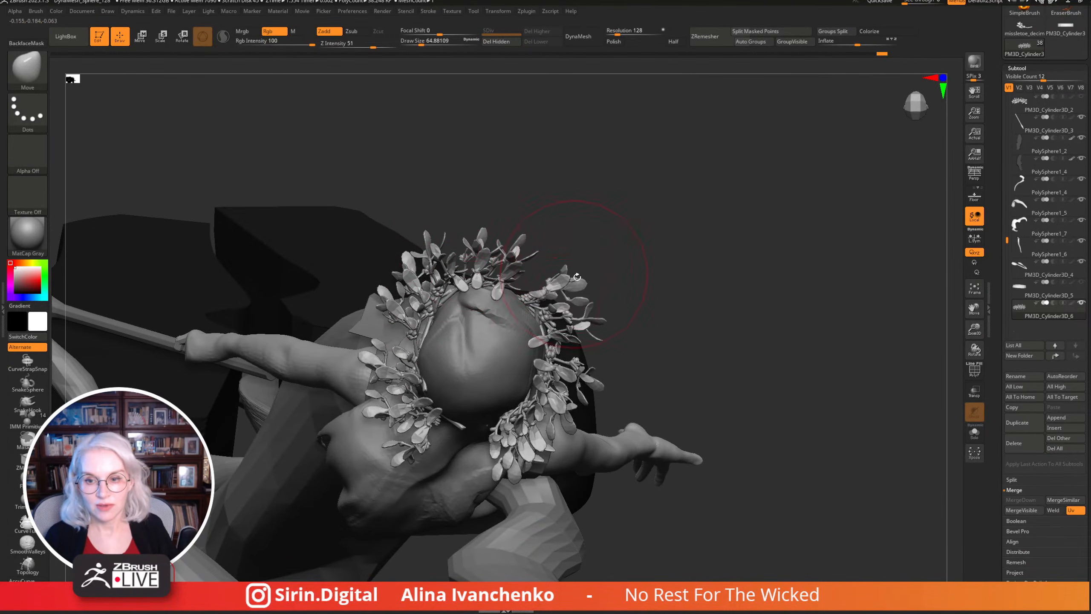
left_click_drag(668, 241, 625, 339)
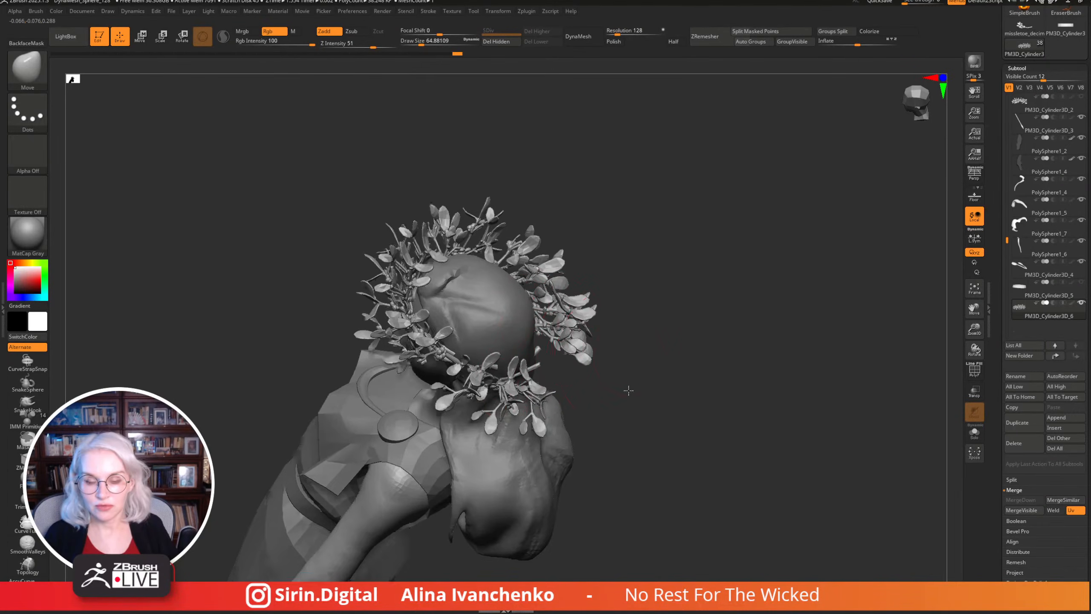
left_click_drag(628, 385, 702, 307)
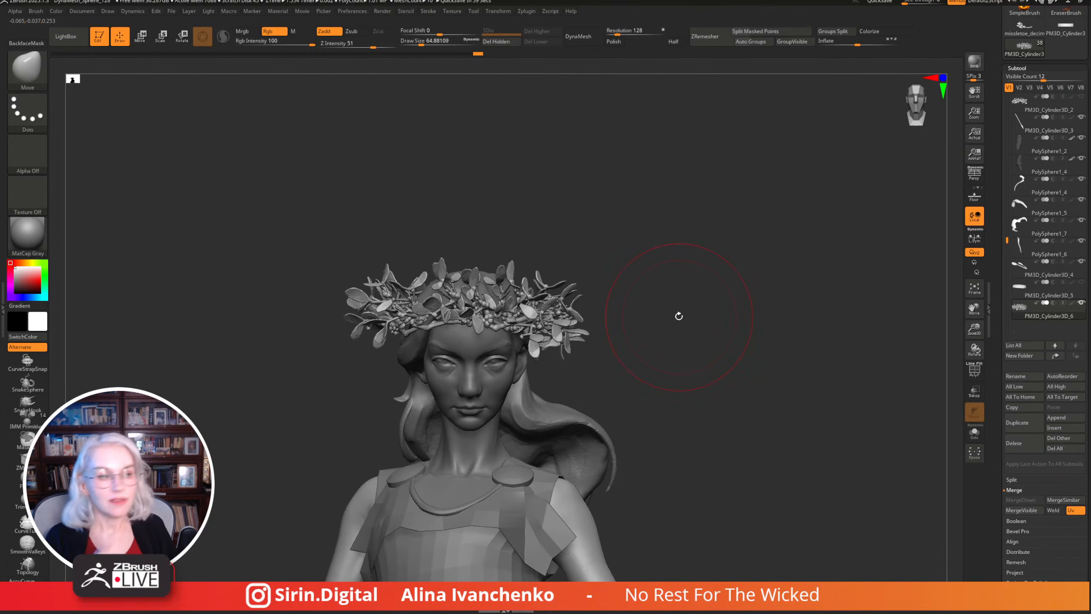
left_click_drag(732, 273, 715, 296)
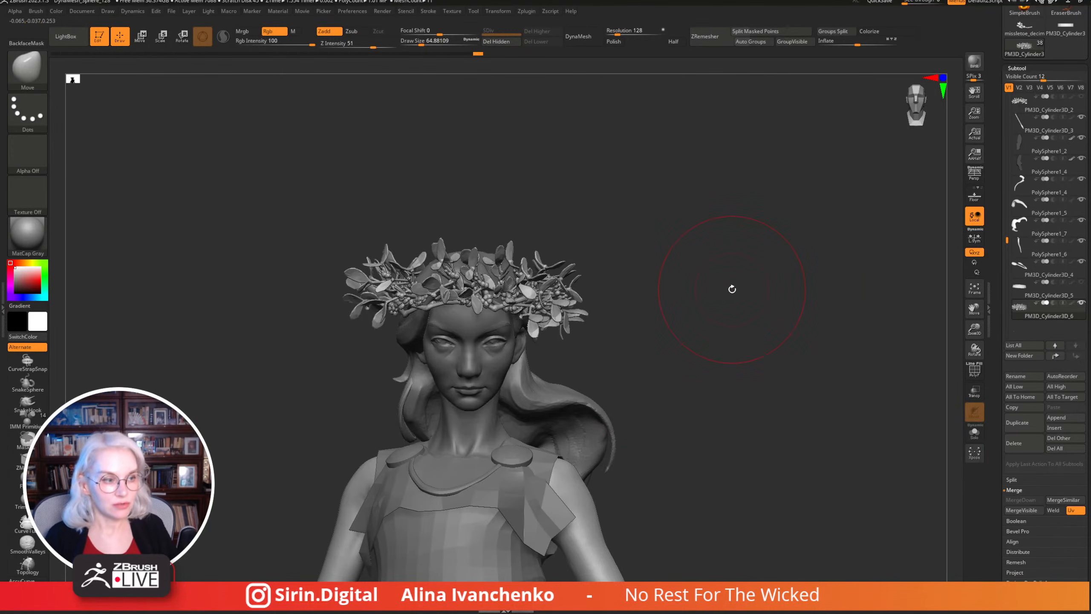
left_click_drag(785, 272, 781, 275)
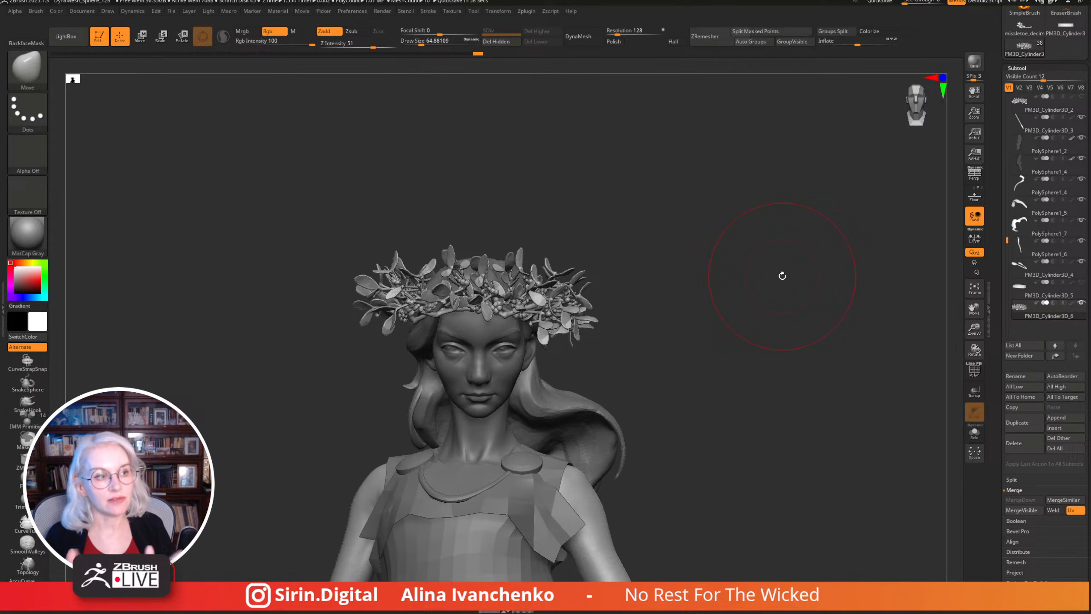
Isolate the wreath and frame it from above with the transform gizmo active.
left_click_drag(767, 323, 548, 311, "alt")
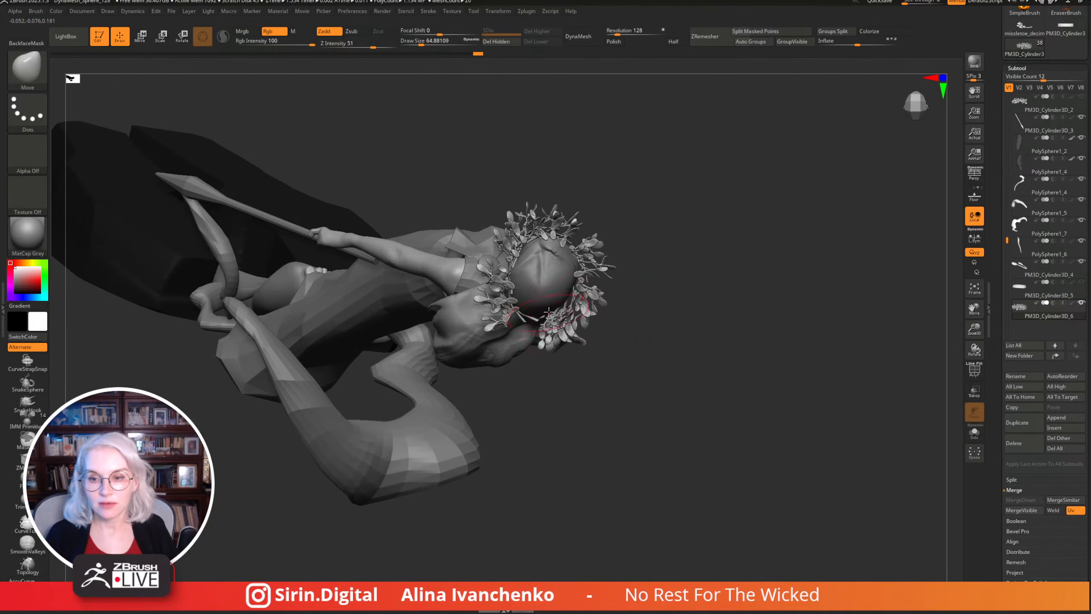
left_click_drag(636, 298, 655, 282)
left_click_drag(676, 224, 672, 233)
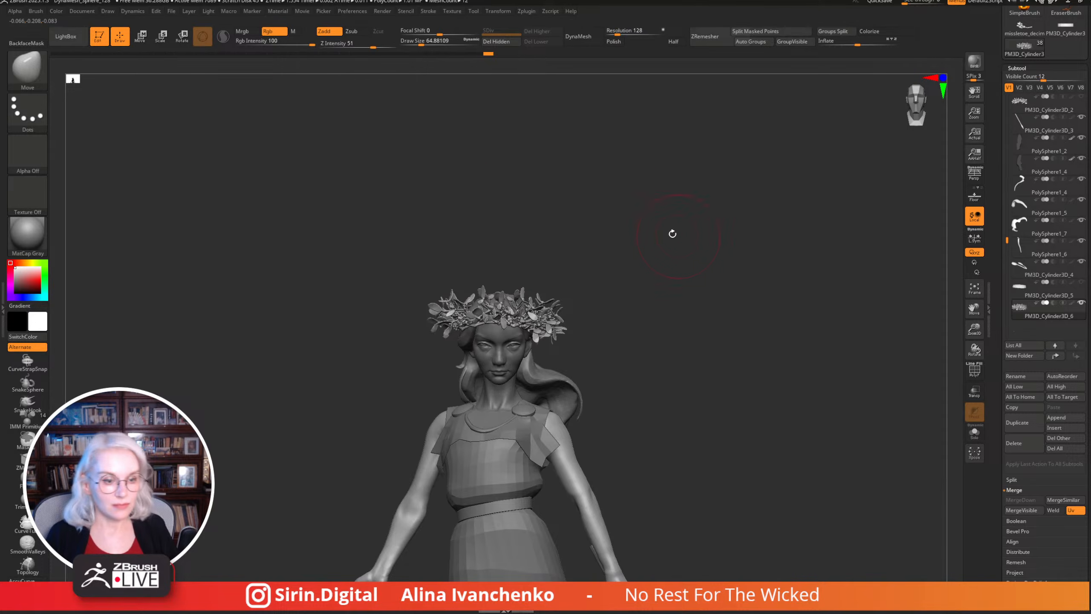
left_click(182, 36)
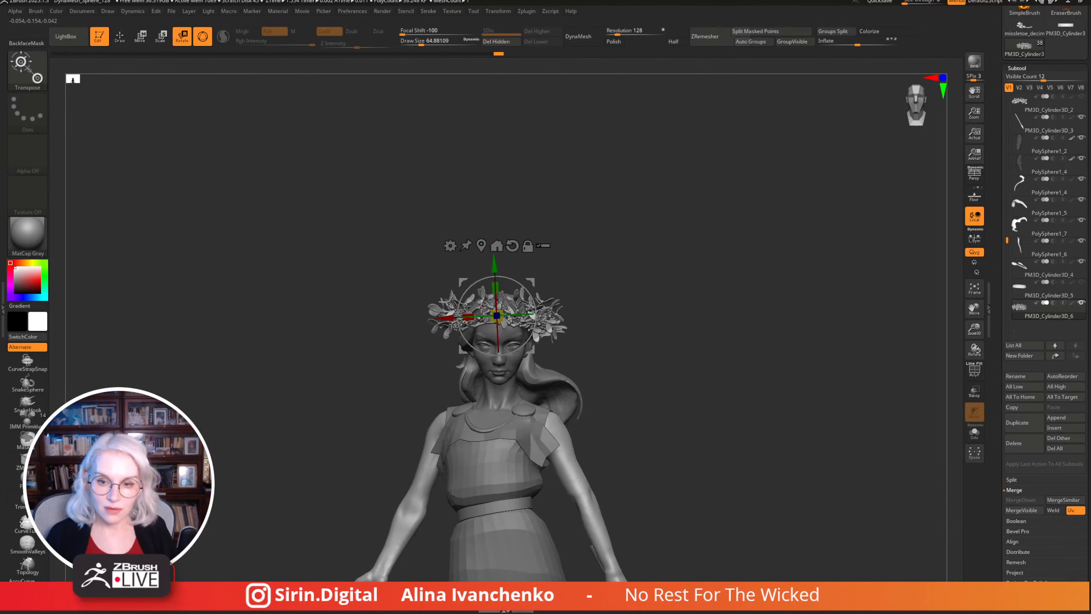
left_click_drag(615, 215, 715, 313)
left_click(980, 439)
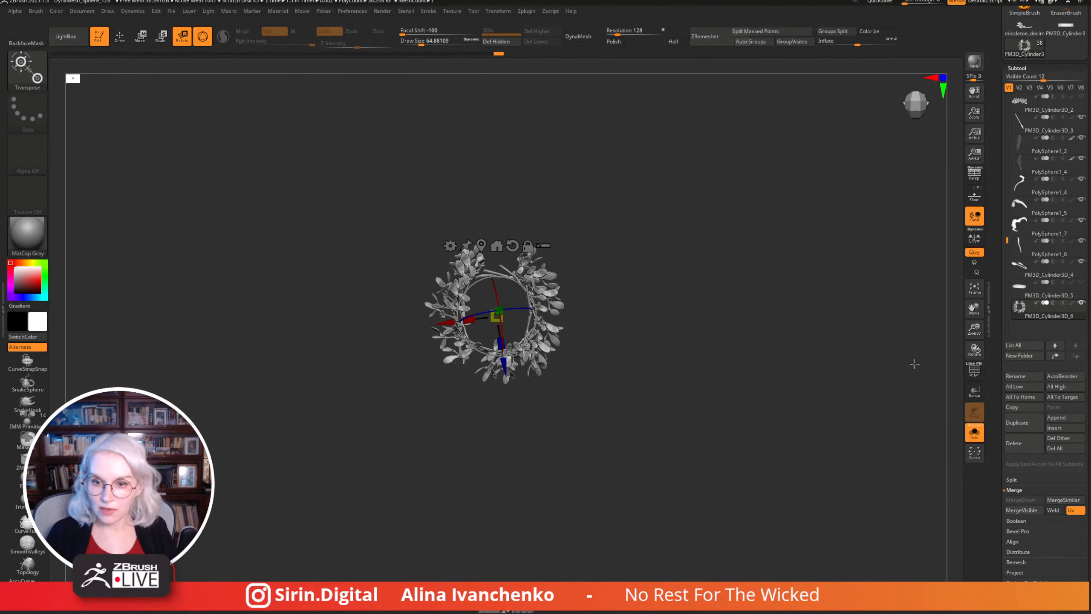
key("f")
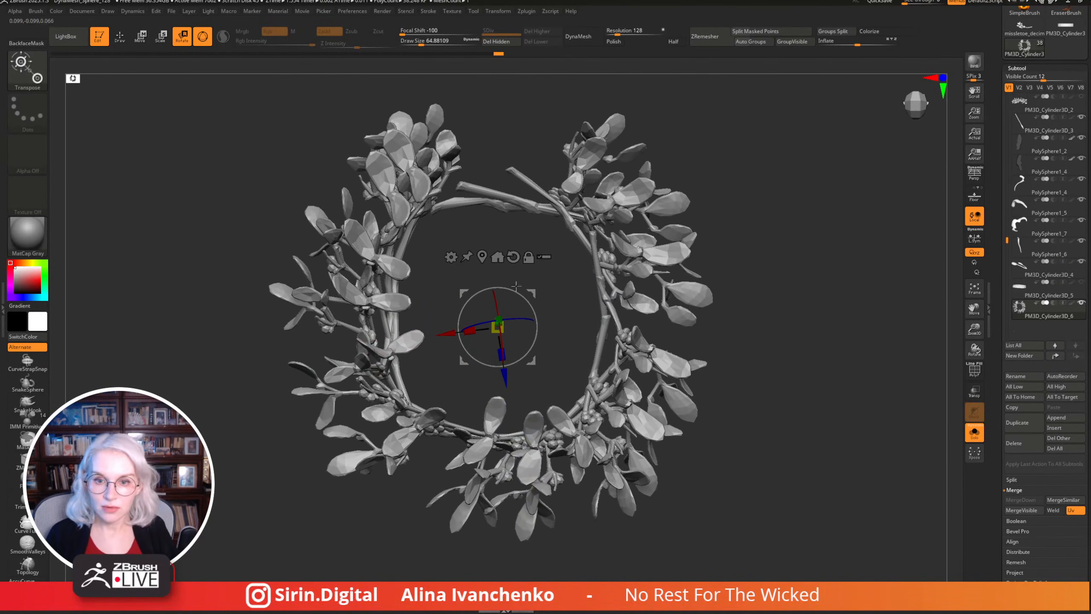
left_click(441, 255)
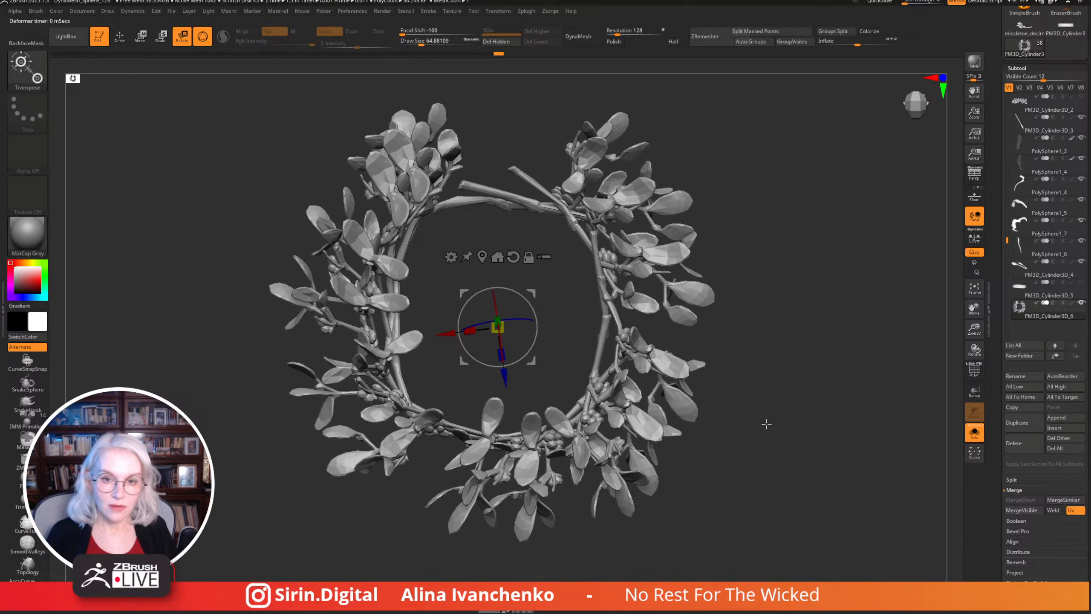
Mask the stems along the wreath's inner ring with MaskLasso and invert the mask so the outer leaves are protected.
left_click_drag(508, 168, 414, 190, "ctrl")
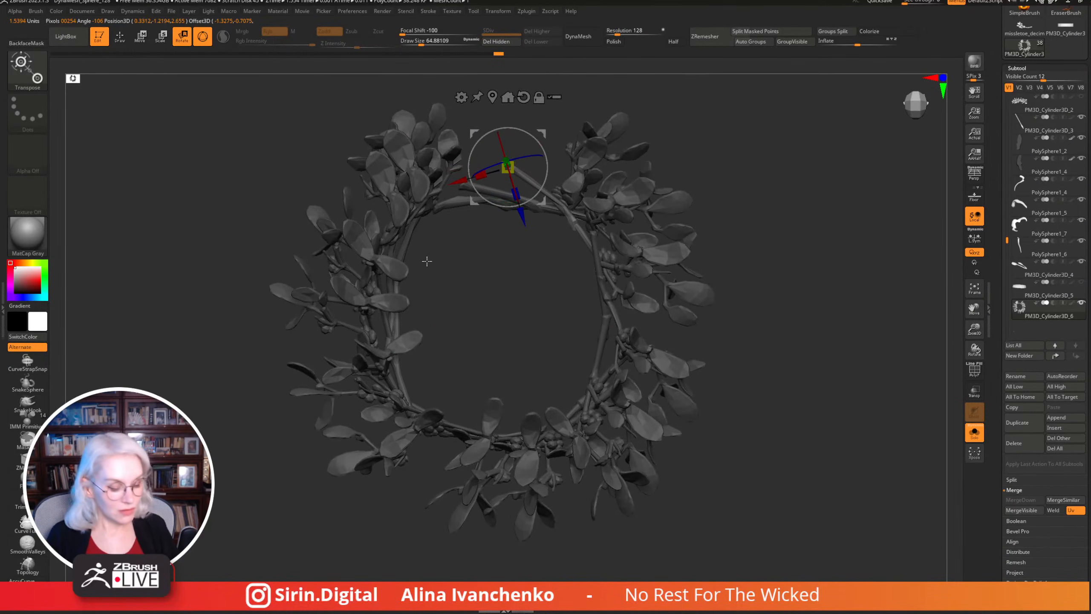
key("q")
left_click(504, 232, "ctrl")
mouse_move(502, 162)
left_mouse_down("ctrl")
mouse_move(357, 256)
mouse_move(360, 390)
left_mouse_up("ctrl")
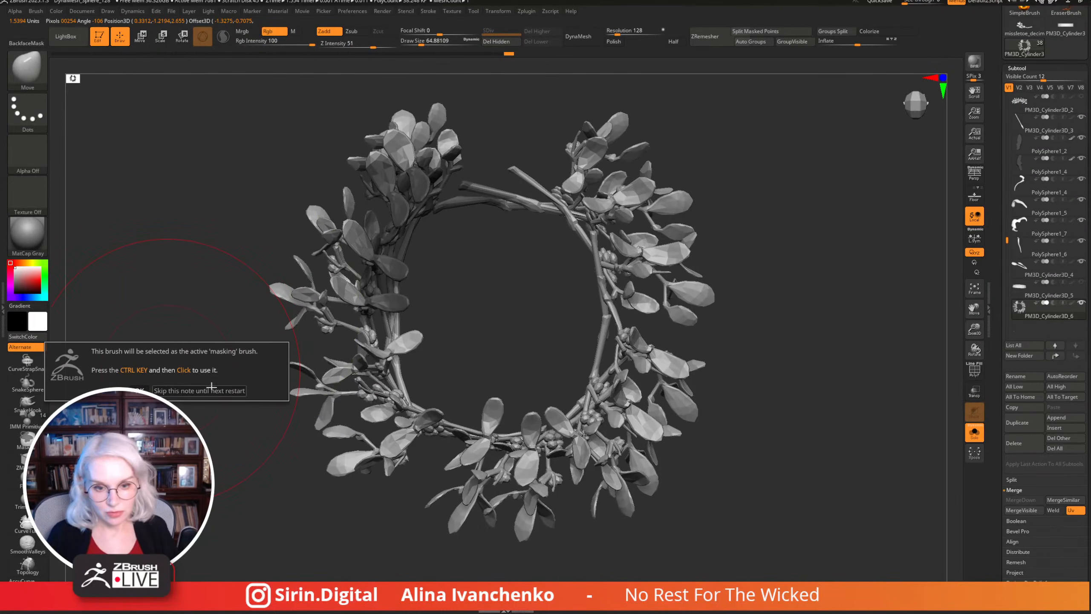
mouse_move(835, 370)
left_mouse_down()
mouse_move(833, 236)
mouse_move(840, 270)
left_mouse_up()
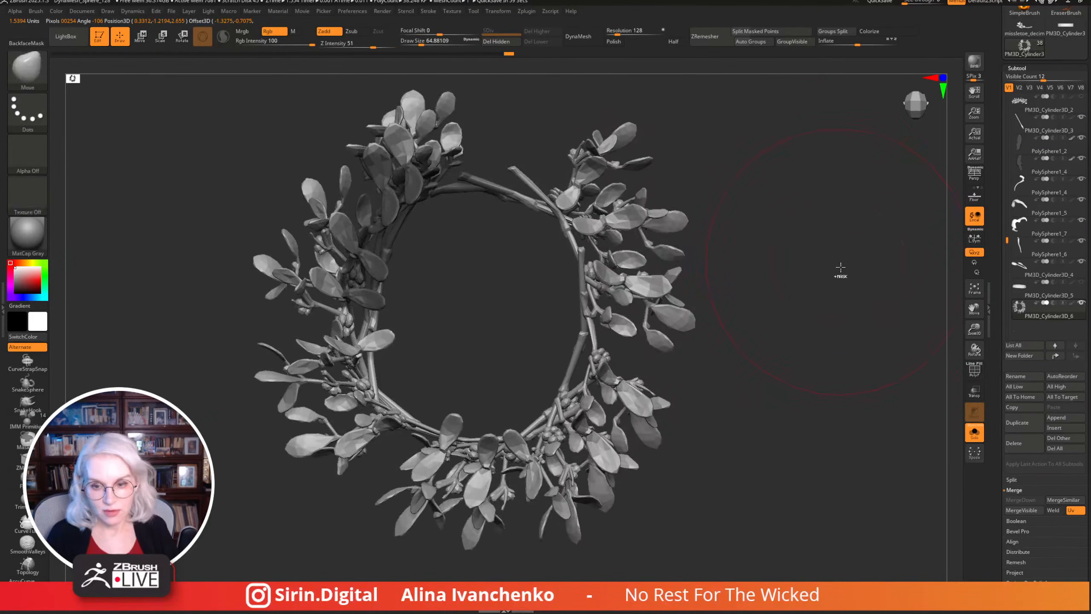
mouse_move(430, 266)
left_mouse_down("ctrl")
mouse_move(372, 213)
mouse_move(449, 470)
mouse_move(587, 196)
mouse_move(387, 202)
left_mouse_up("ctrl")
left_click_drag(654, 315, 509, 232)
mouse_move(502, 168)
left_mouse_down("ctrl")
mouse_move(414, 206)
mouse_move(339, 301)
left_mouse_up("ctrl")
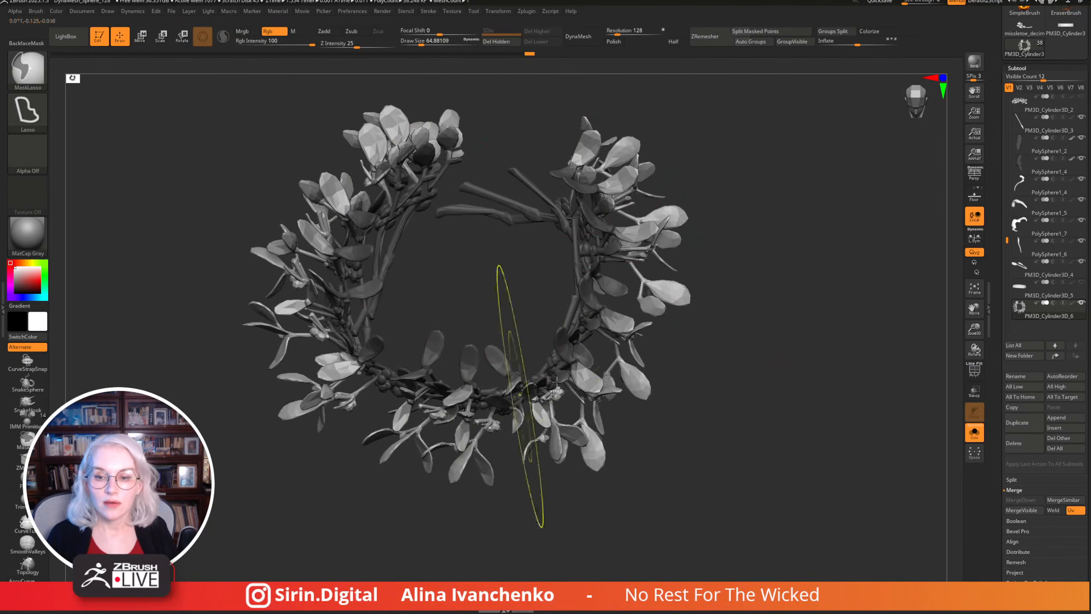
mouse_move(780, 308)
left_mouse_down()
mouse_move(775, 354)
mouse_move(572, 328)
left_mouse_up()
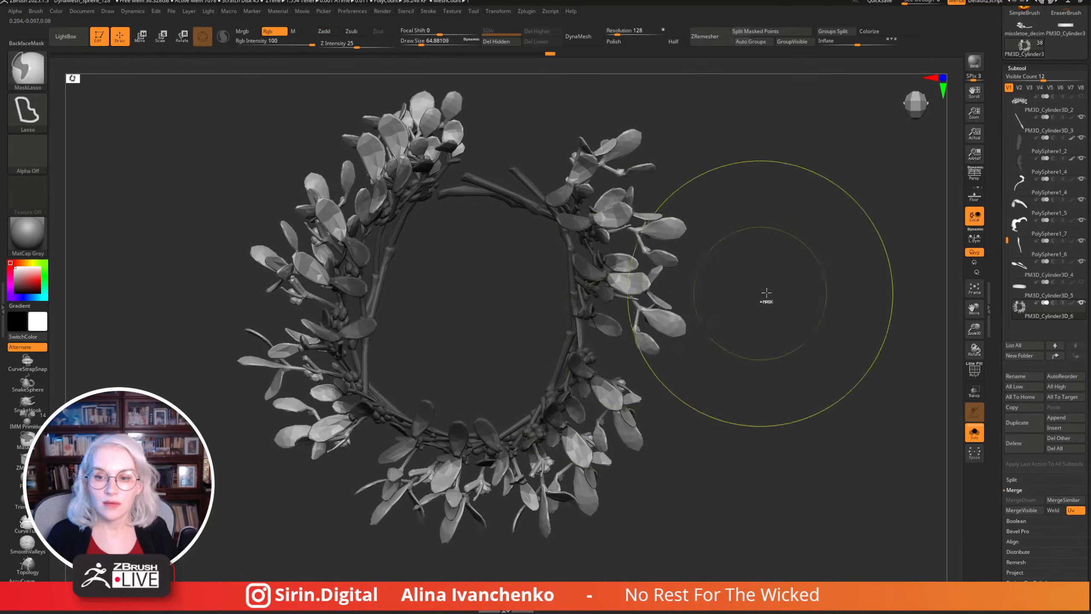
mouse_move(774, 256)
left_mouse_down("shift")
mouse_move(770, 236)
mouse_move(759, 290)
left_mouse_up("shift")
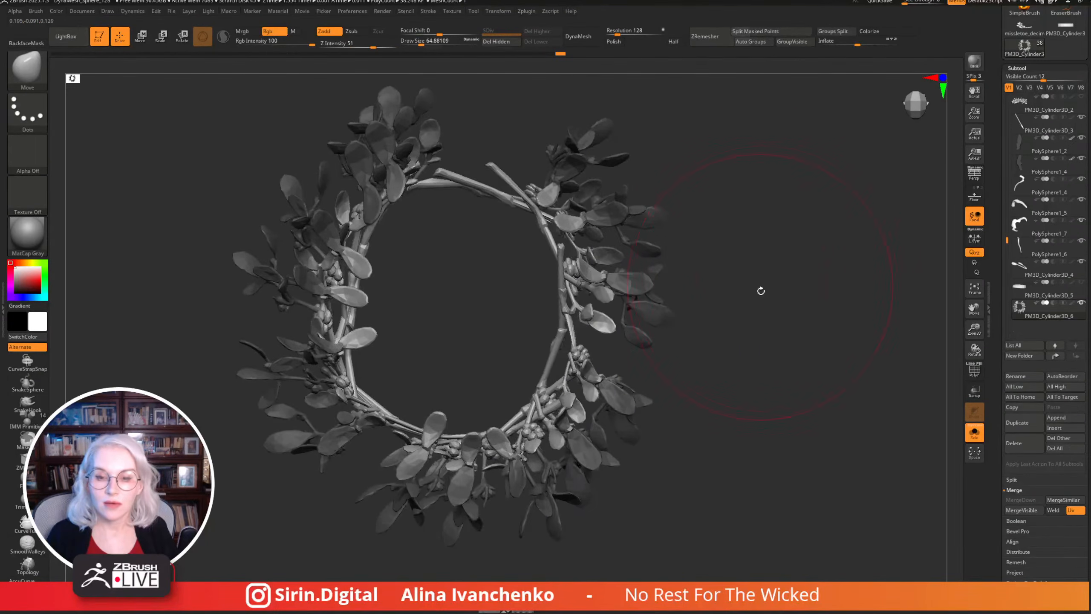
left_click(540, 411, "ctrl")
Centre the gizmo on the unmasked inner ring, scale the ring slightly and show the whole figure again.
left_click(162, 42)
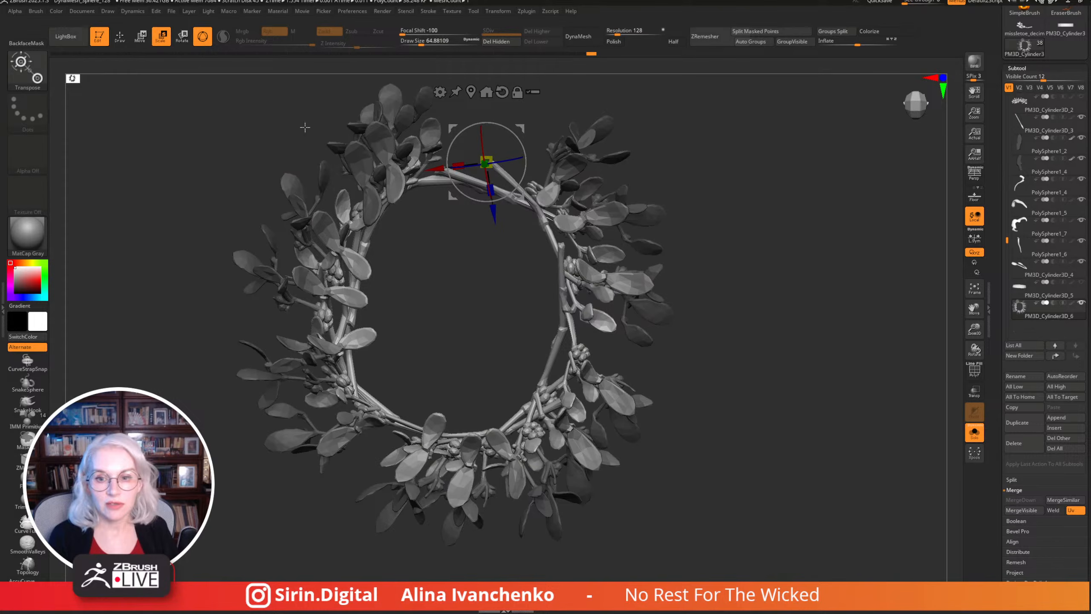
left_click(487, 91)
left_click_drag(516, 98, 630, 302)
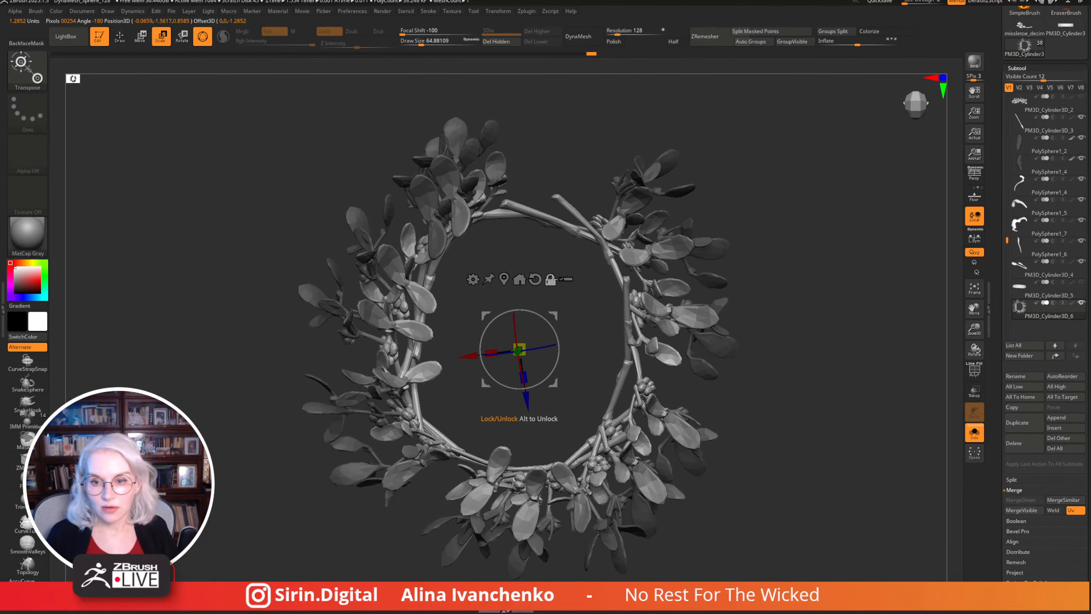
left_click(546, 285)
left_click_drag(531, 345, 529, 340)
left_click_drag(780, 236, 824, 310)
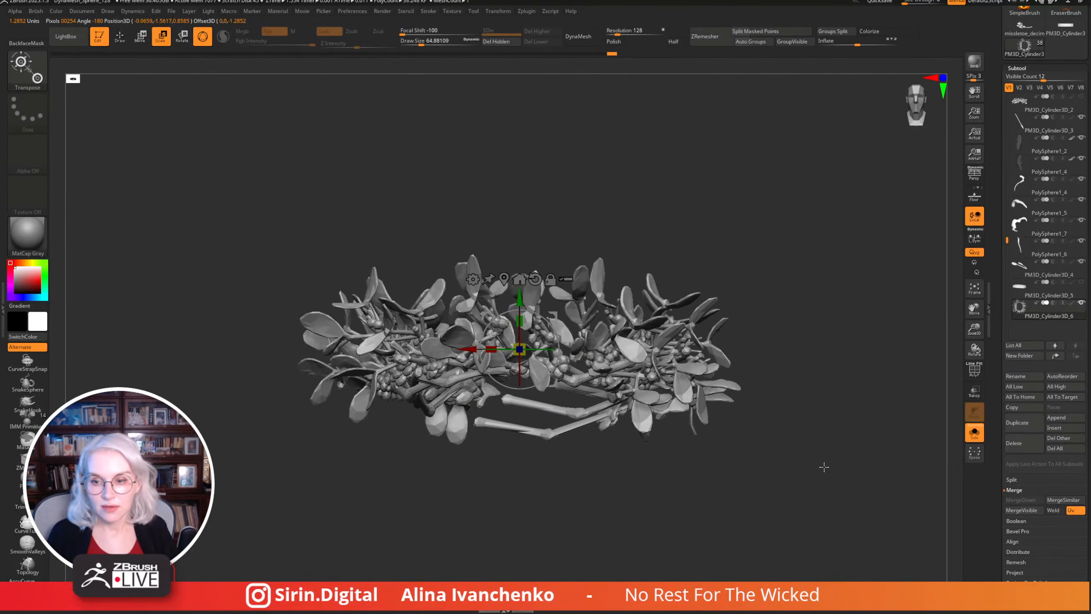
left_click(974, 431)
Rotate the wreath about 2.5° in the side view and nudge its position on the head from the front.
left_click_drag(956, 297, 707, 330)
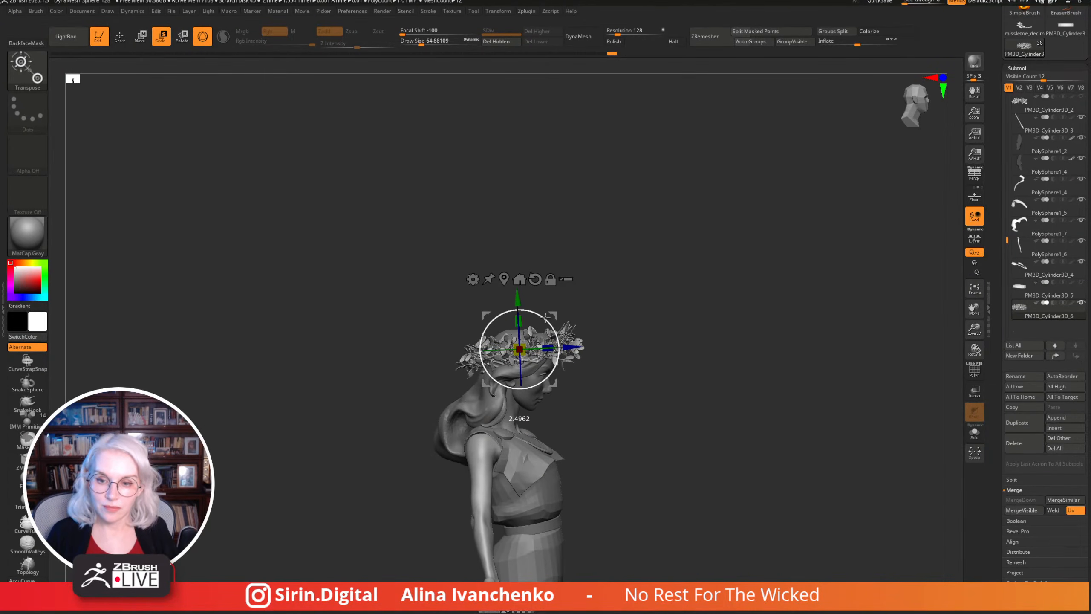
left_click_drag(651, 268, 619, 277, "shift")
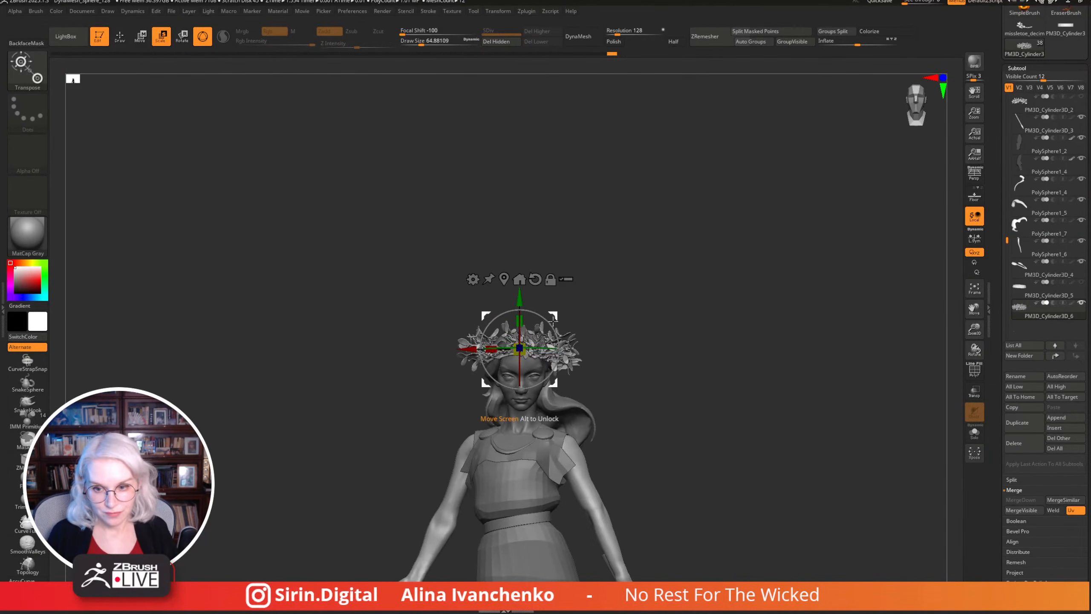
left_click_drag(553, 318, 551, 318)
key("q")
Isolate the sprig beside the wreath's gap by its polygroup, mask it and show the full wreath again.
mouse_move(621, 300)
left_mouse_down()
mouse_move(620, 377)
mouse_move(577, 343)
left_mouse_up()
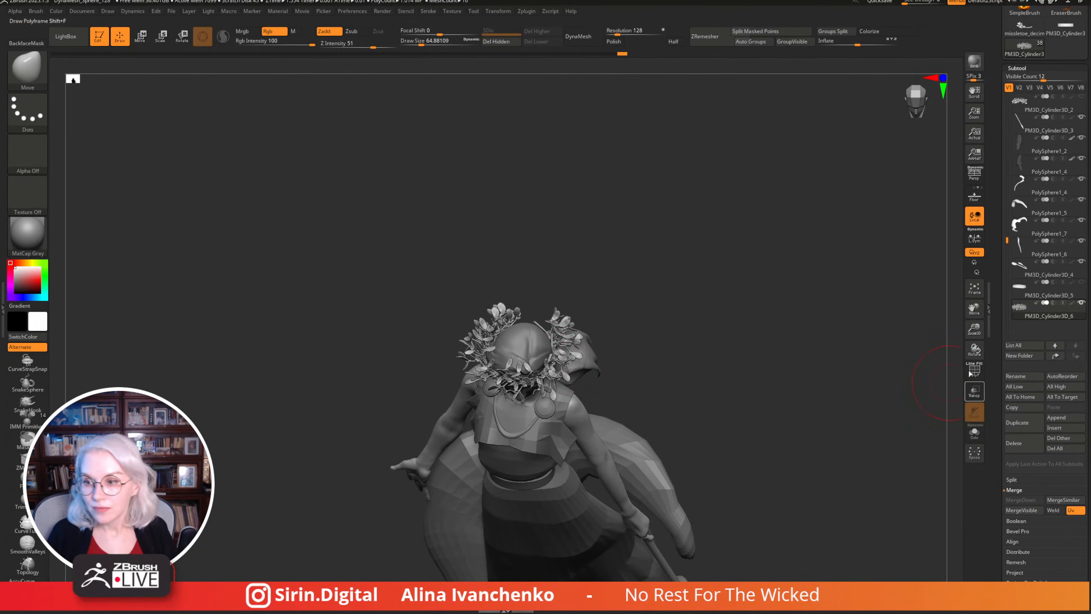
mouse_move(706, 293)
left_mouse_down("alt")
mouse_move(718, 223)
mouse_move(638, 273)
left_mouse_up("alt")
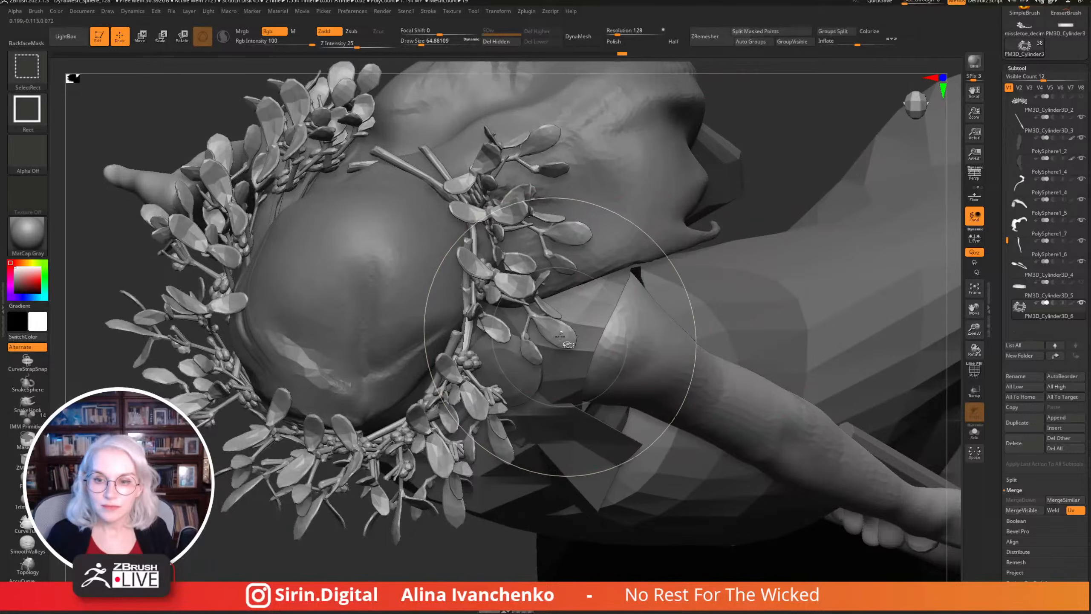
left_click(519, 317, "ctrl+shift")
left_click(755, 164, "ctrl+shift")
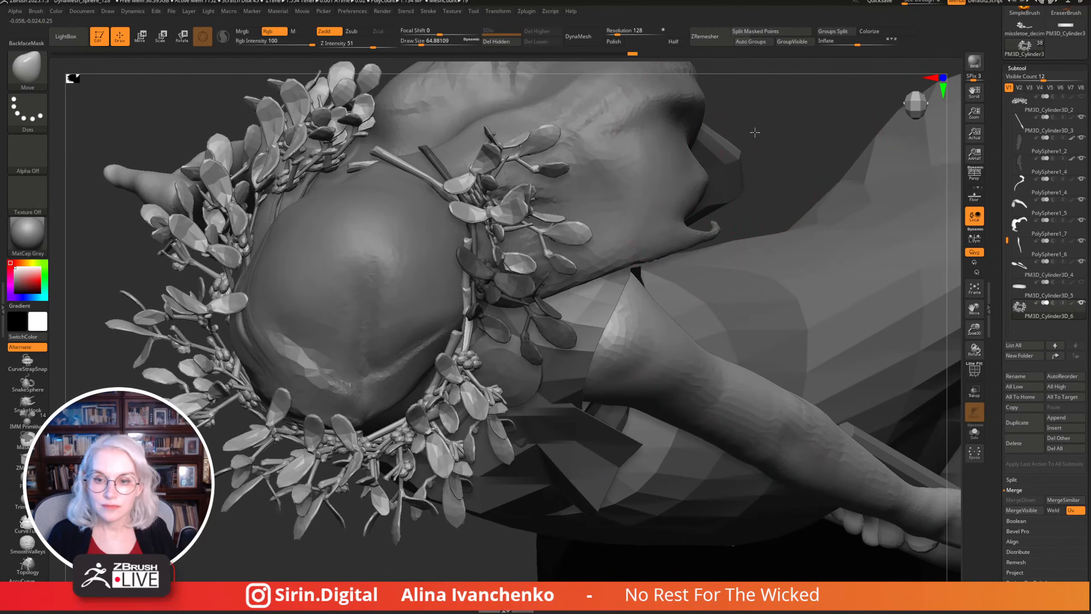
left_click_drag(763, 161, 583, 170)
key("f")
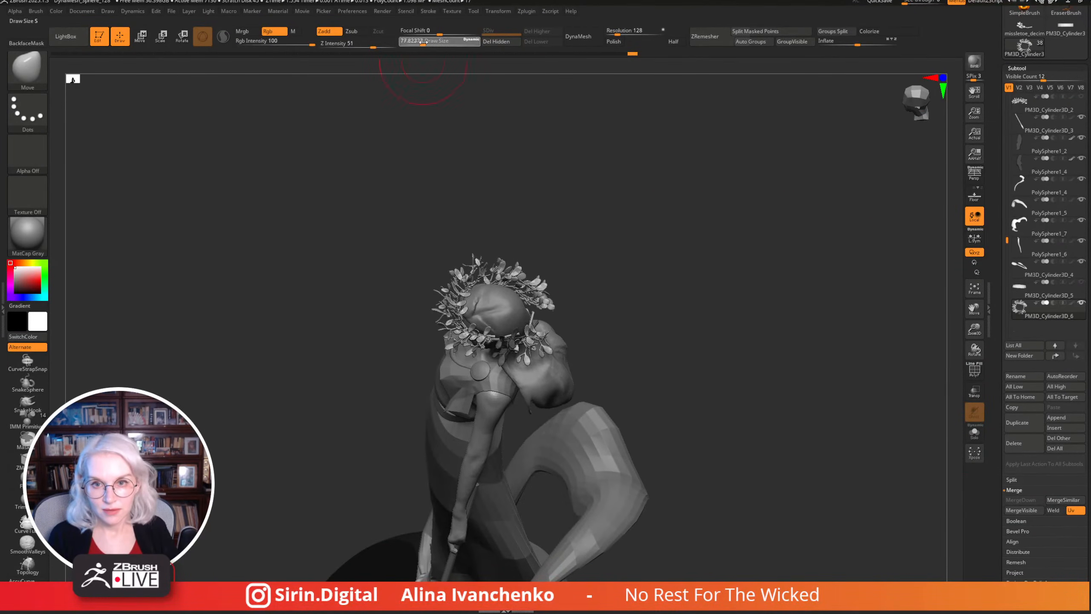
Raise the Draw Size to about 116 and reshape the unmasked sprigs at the side of the head with the Move brush.
left_click_drag(423, 43, 428, 43)
left_click_drag(653, 268, 654, 286)
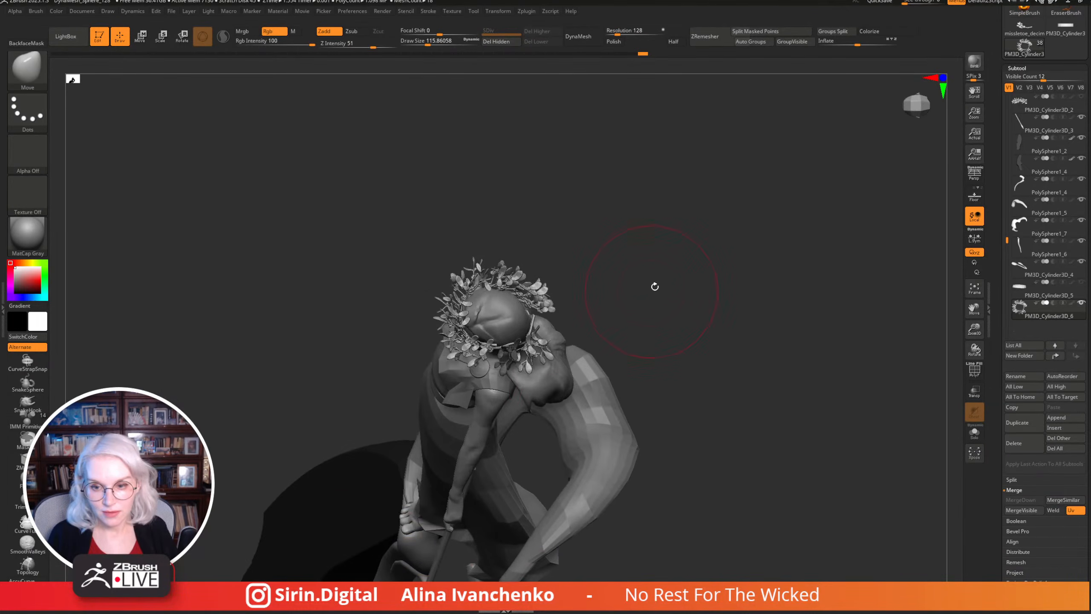
left_click_drag(499, 360, 626, 282)
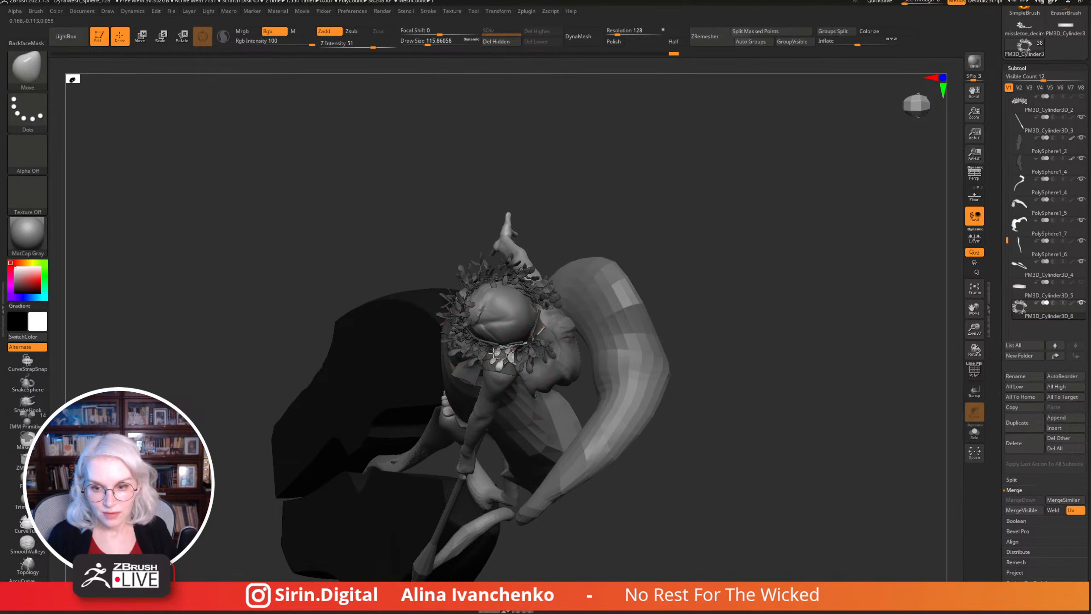
left_click_drag(498, 353, 570, 291)
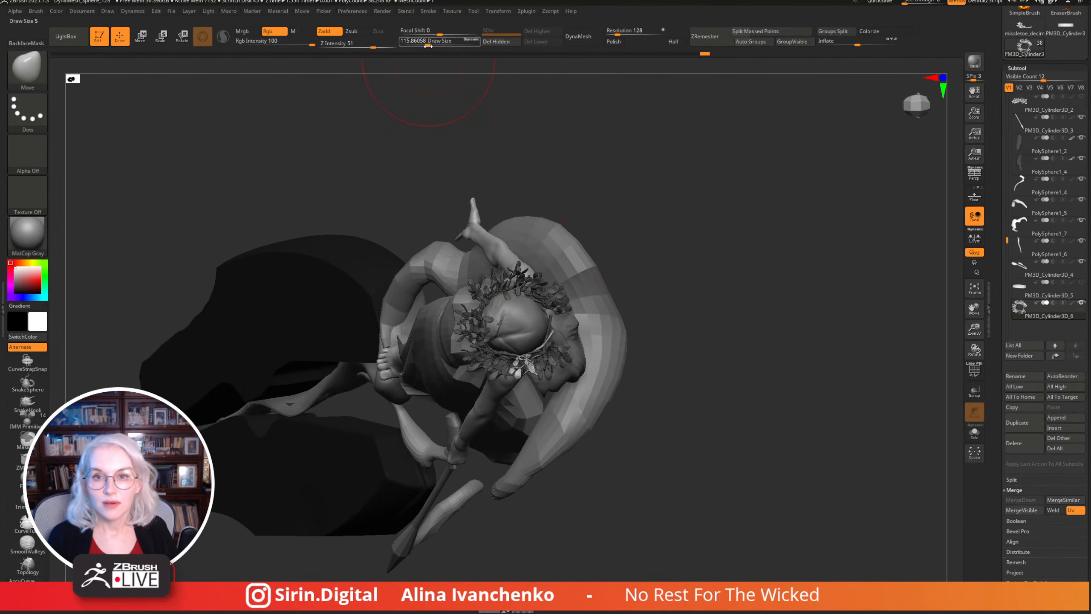
Lower the Draw Size to about 54 and adjust the wreath's sprigs from the back, front and side of the head.
left_click_drag(421, 43, 419, 43)
mouse_move(558, 258)
left_mouse_down()
mouse_move(637, 187)
mouse_move(545, 315)
left_mouse_up()
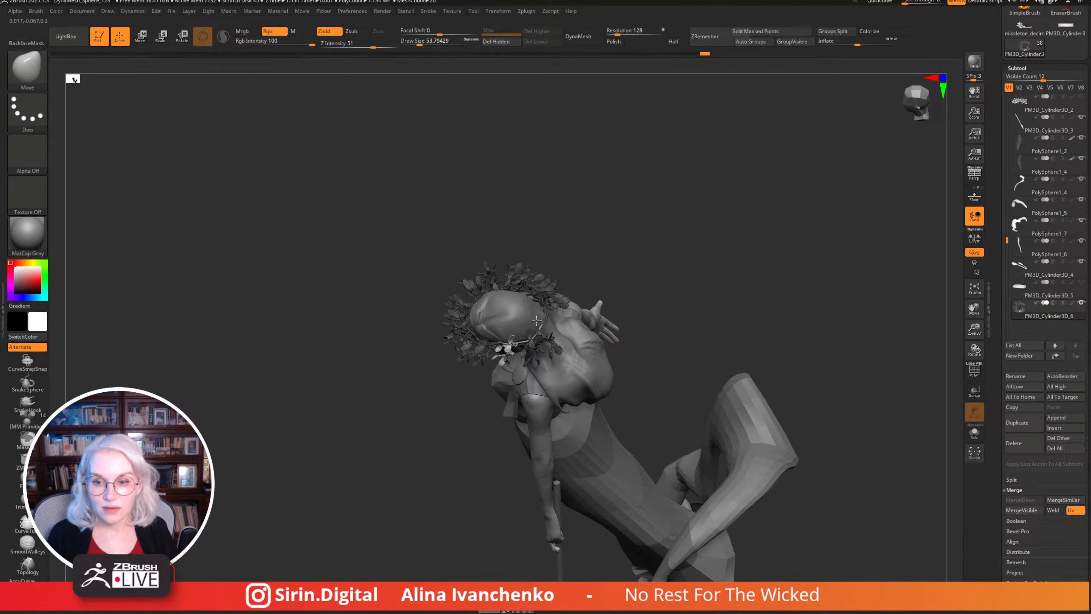
left_click_drag(634, 232, 598, 221)
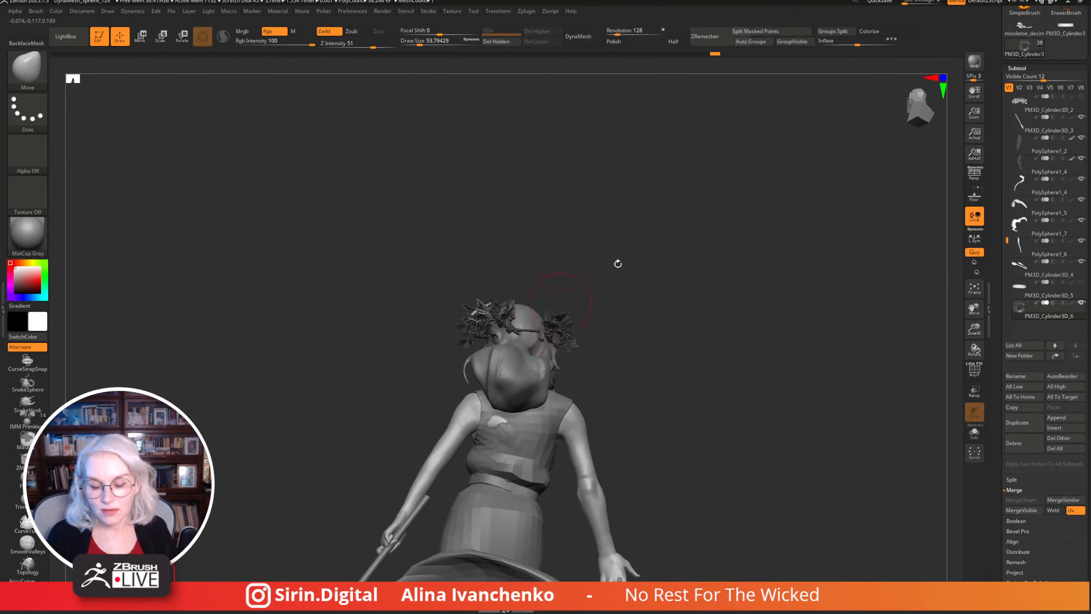
left_click_drag(618, 263, 581, 307)
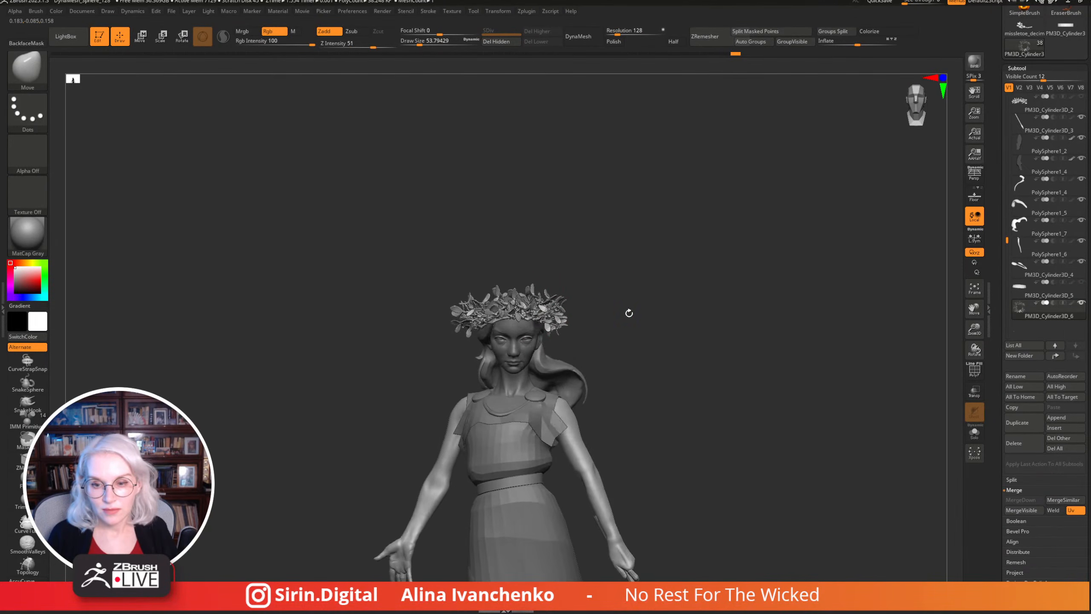
left_click_drag(628, 312, 540, 287)
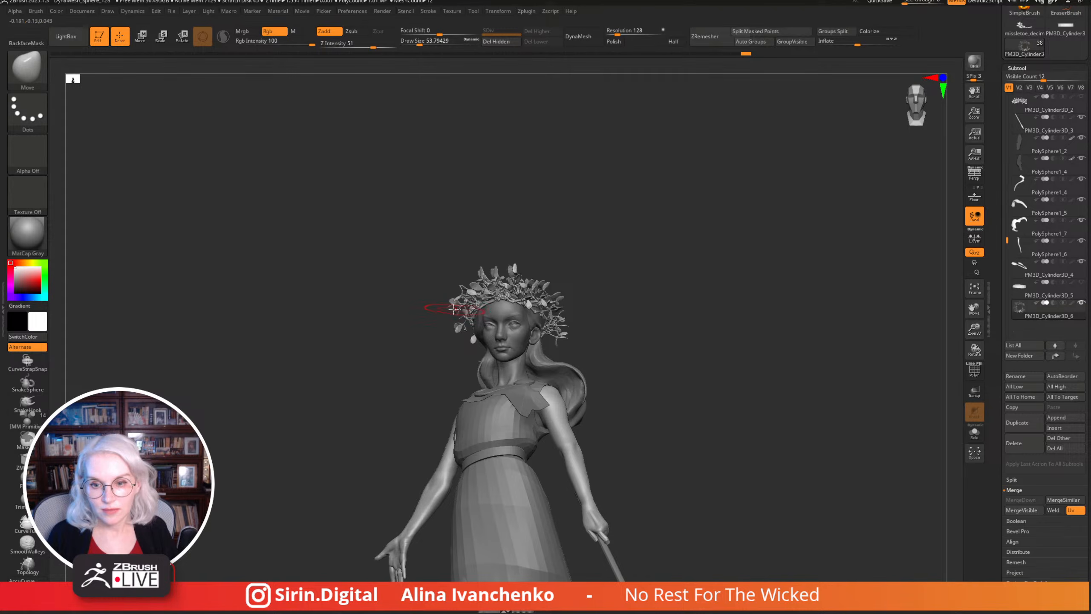
left_click_drag(580, 258, 640, 298)
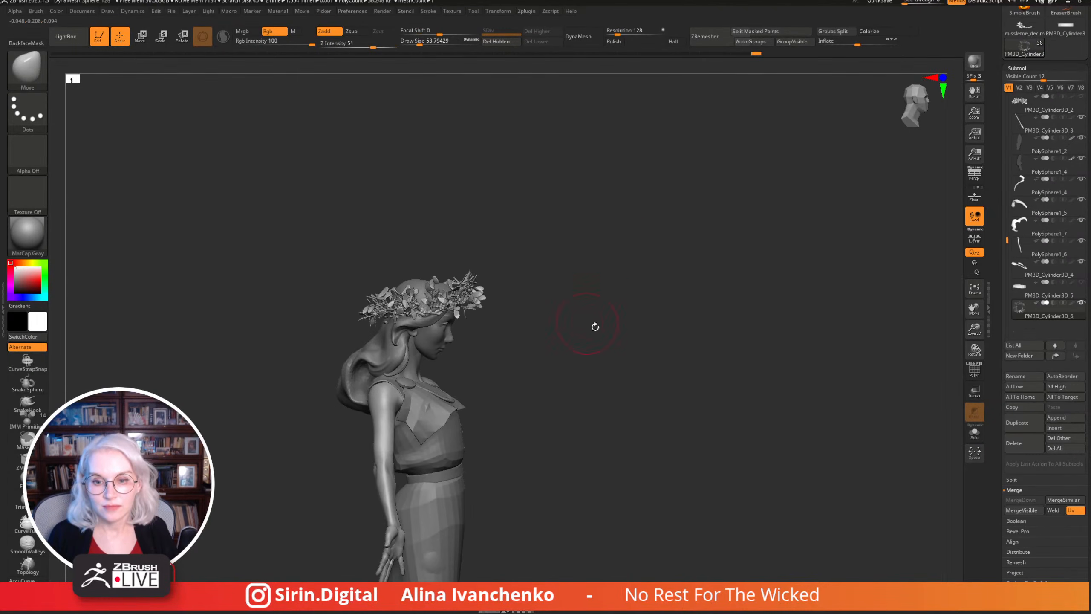
mouse_move(595, 326)
left_mouse_down()
mouse_move(627, 284)
mouse_move(643, 295)
mouse_move(587, 309)
left_mouse_up()
Rotate the wreath on her head with the gizmo and compare it with the mistletoe reference photos.
left_click(183, 39)
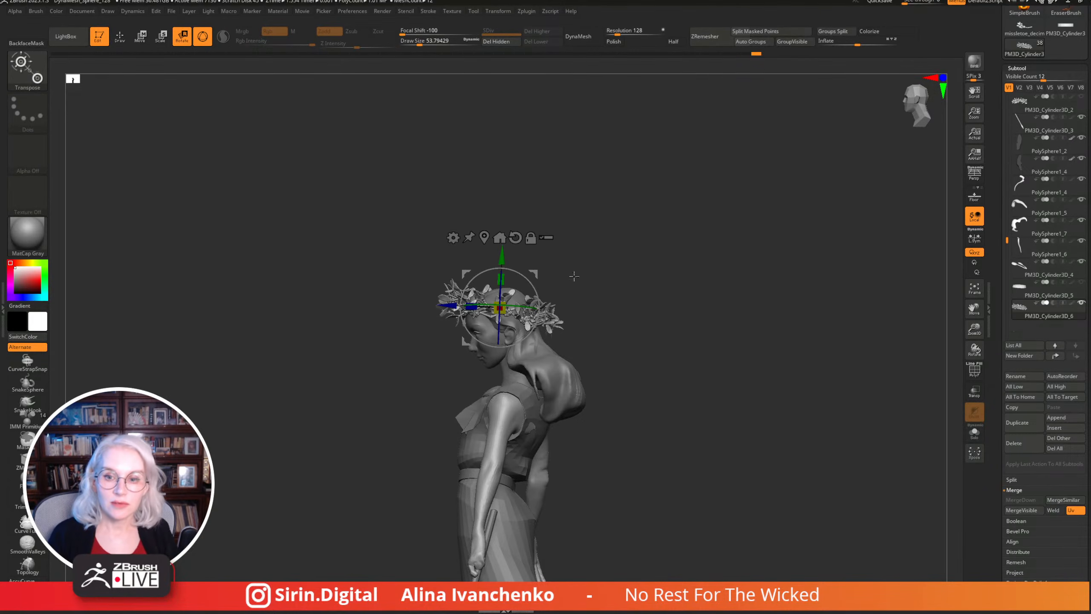
left_click_drag(533, 288, 675, 281)
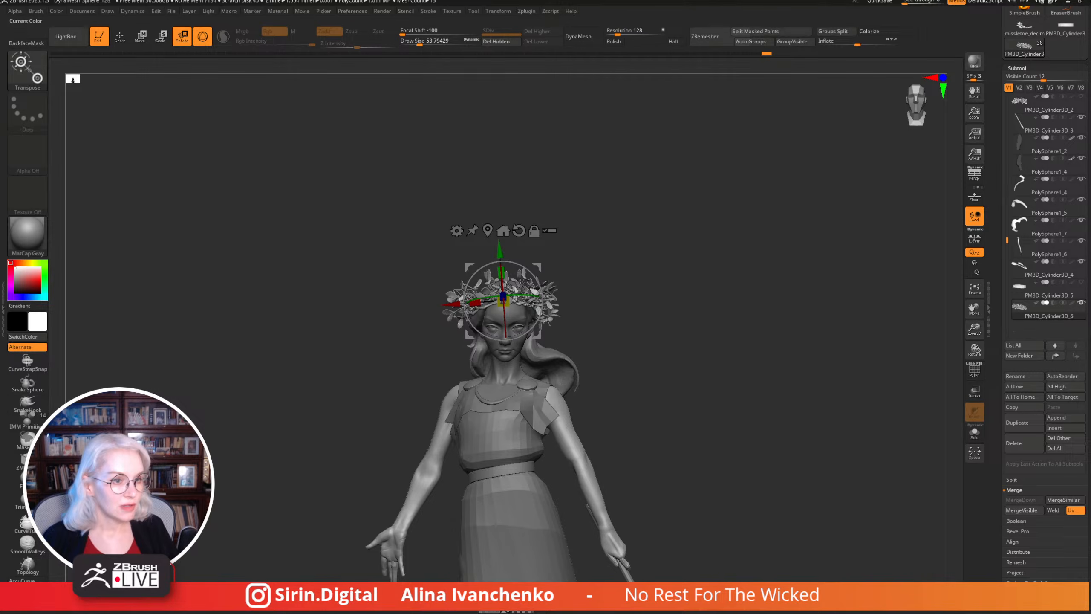
key("alt+Tab")
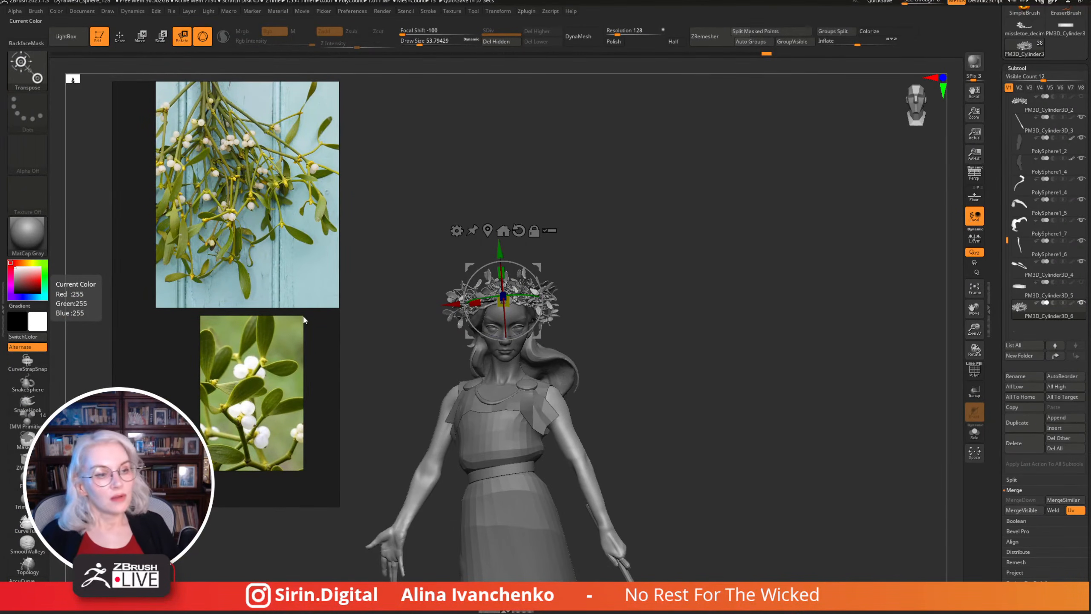
left_click_drag(304, 319, 2, 378)
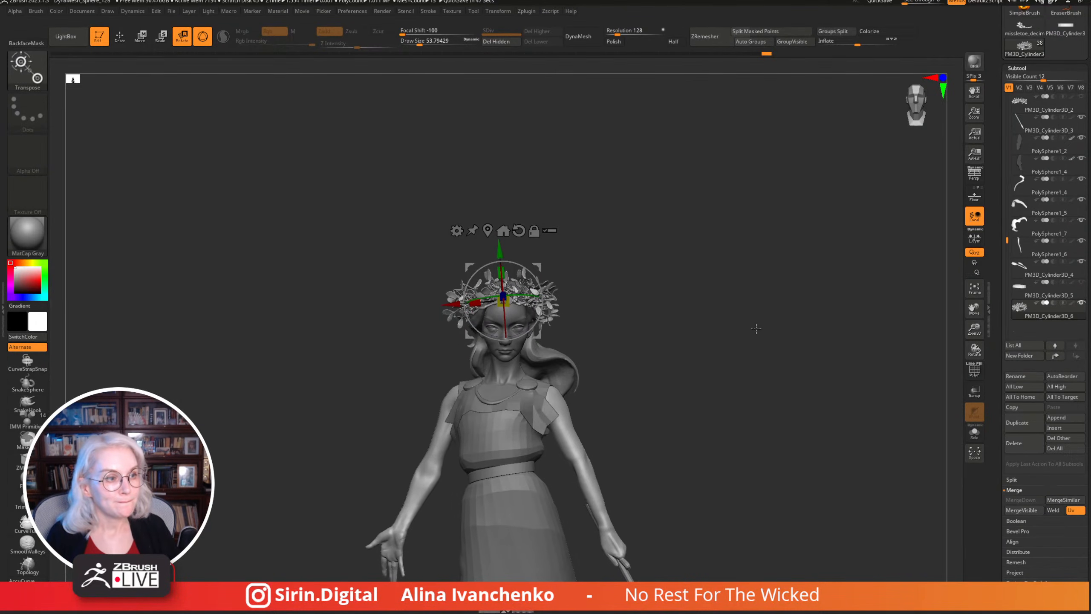
Adjust the wreath's tilt in the side view, check it from the front and return to the Move brush.
left_click_drag(755, 324, 790, 345)
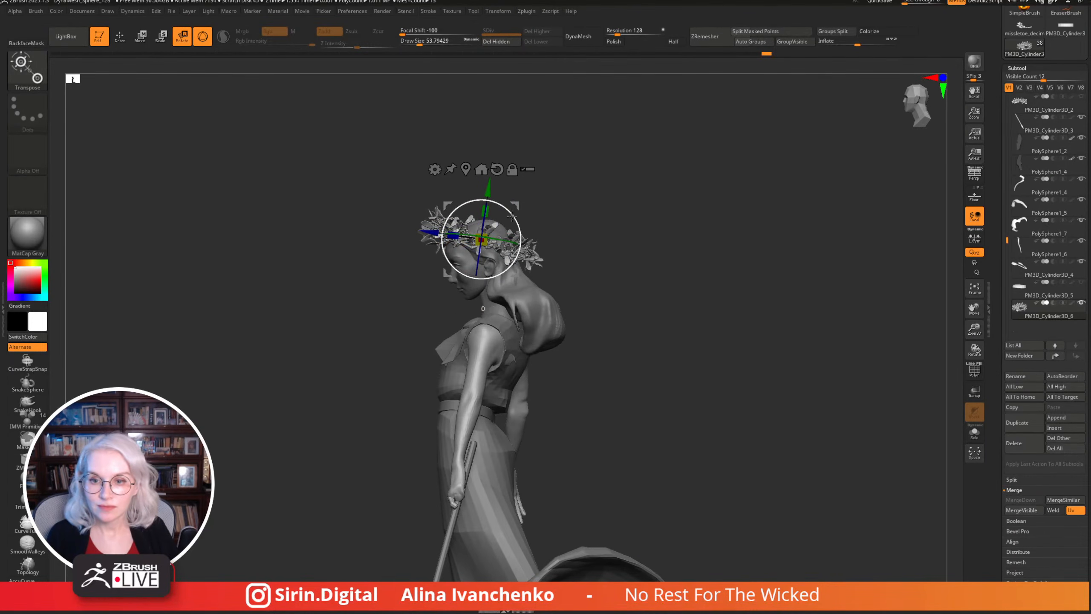
mouse_move(528, 254)
left_mouse_down("shift")
mouse_move(603, 215)
mouse_move(587, 243)
mouse_move(628, 232)
mouse_move(599, 249)
mouse_move(580, 236)
mouse_move(569, 261)
mouse_move(513, 252)
mouse_move(609, 175)
mouse_move(767, 365)
mouse_move(730, 279)
left_mouse_up("shift")
key("q")
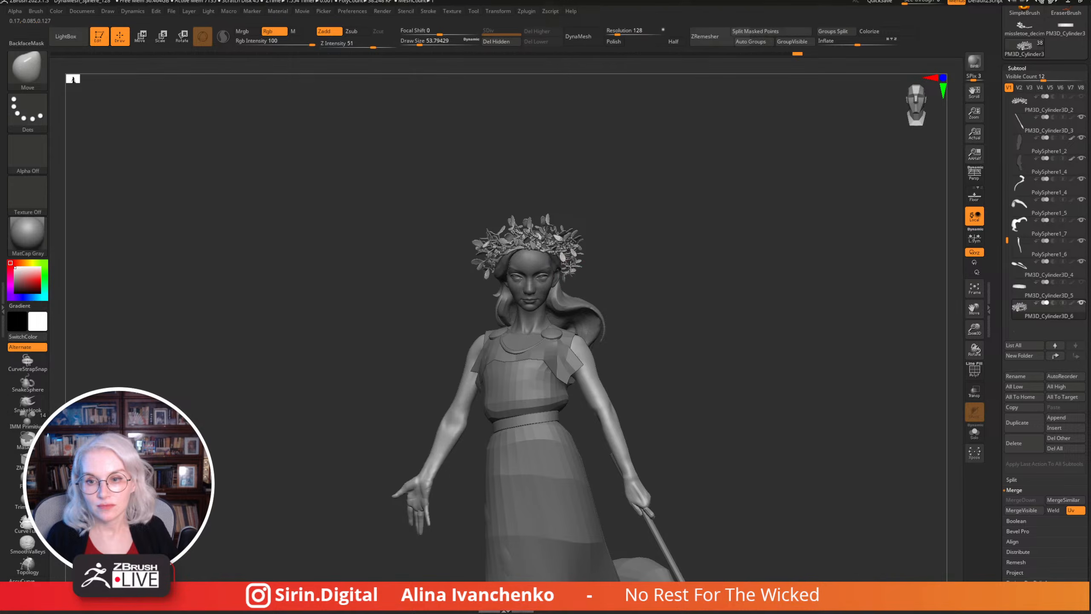
Rotate the wreath in the side view with the gizmo to sit flatter on her head, check it from the front and resume Draw mode.
left_click_drag(628, 221, 511, 180)
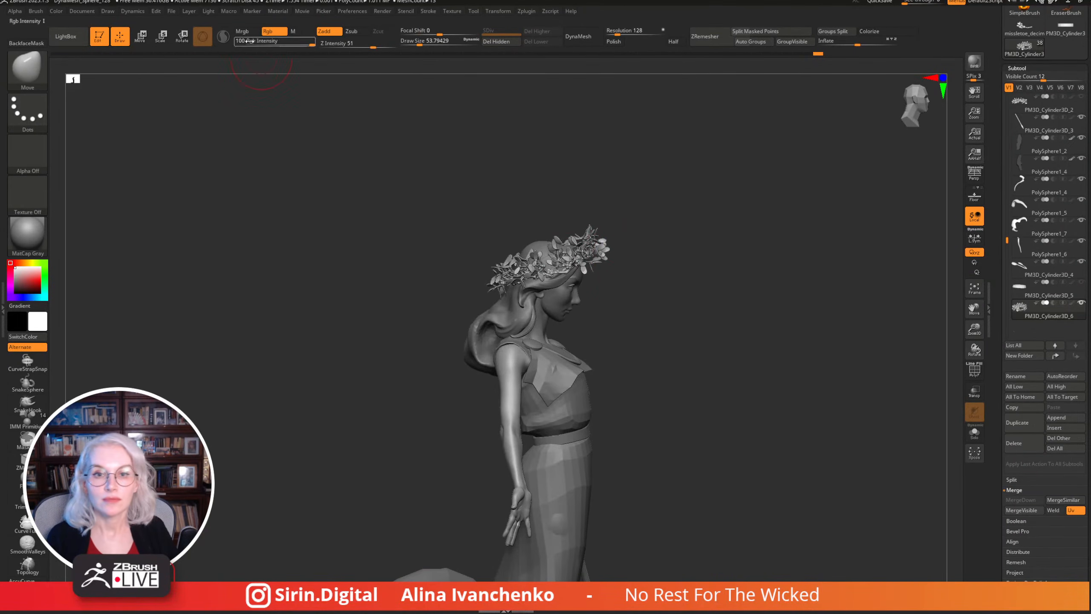
left_click(162, 36)
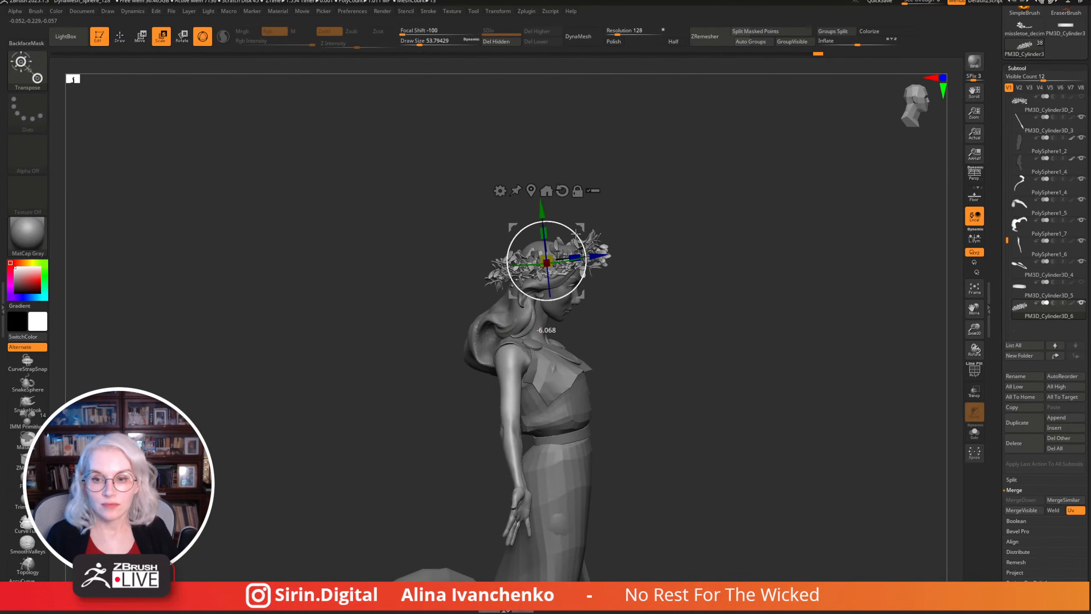
left_click_drag(576, 233, 655, 204)
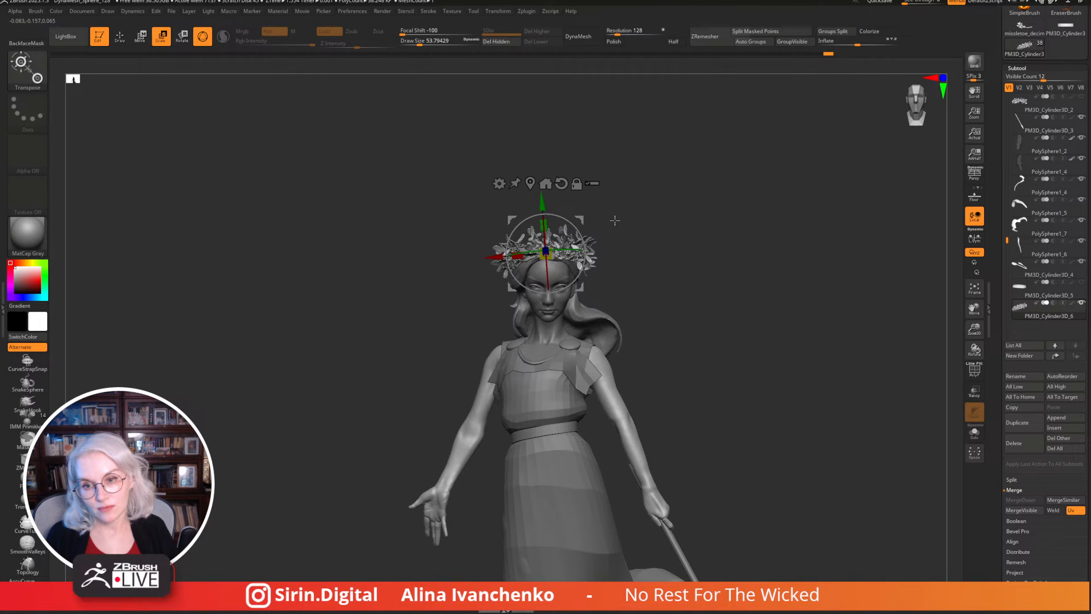
left_click(119, 36)
Raise the Draw Size to about 104 and reshape the wreath around the head with the Move brush from the back and front.
mouse_move(749, 207)
left_mouse_down()
mouse_move(654, 261)
mouse_move(641, 256)
mouse_move(641, 295)
mouse_move(531, 183)
left_mouse_up()
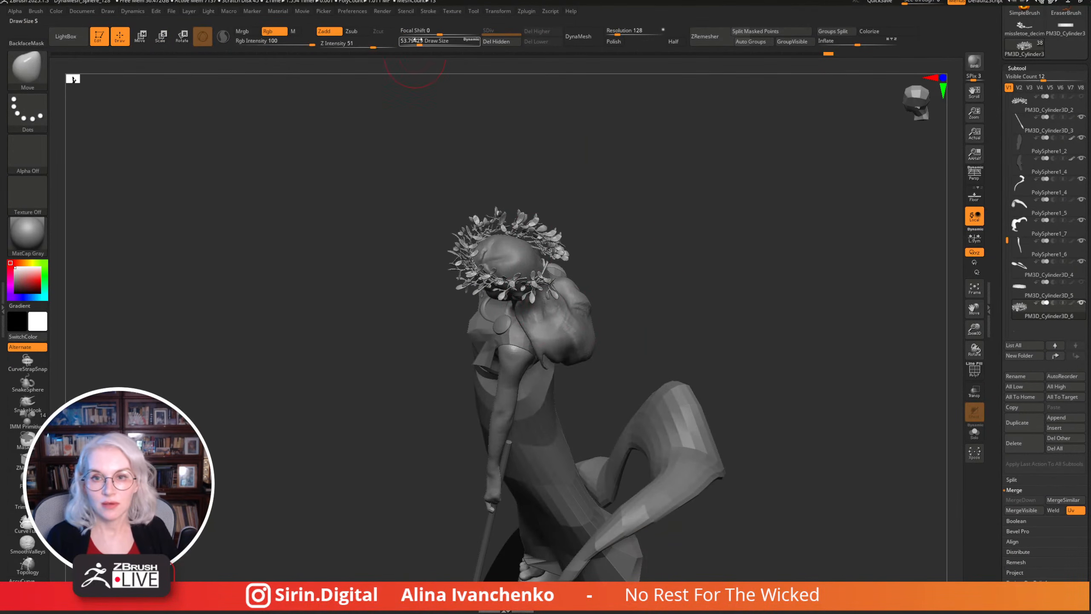
left_click_drag(416, 41, 427, 40)
left_click_drag(548, 81, 623, 275)
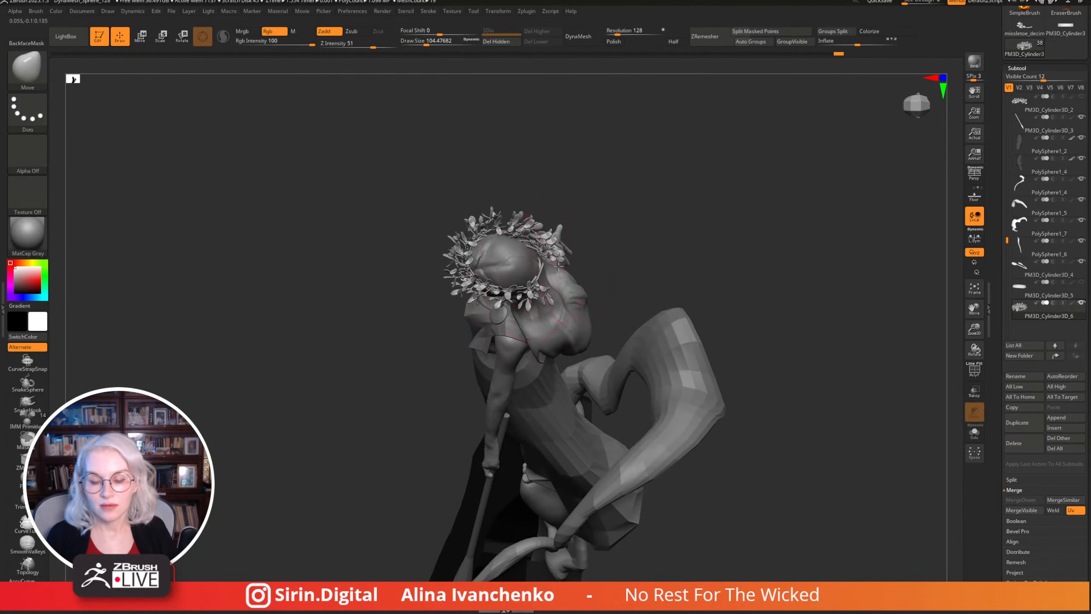
left_click_drag(558, 267, 658, 210)
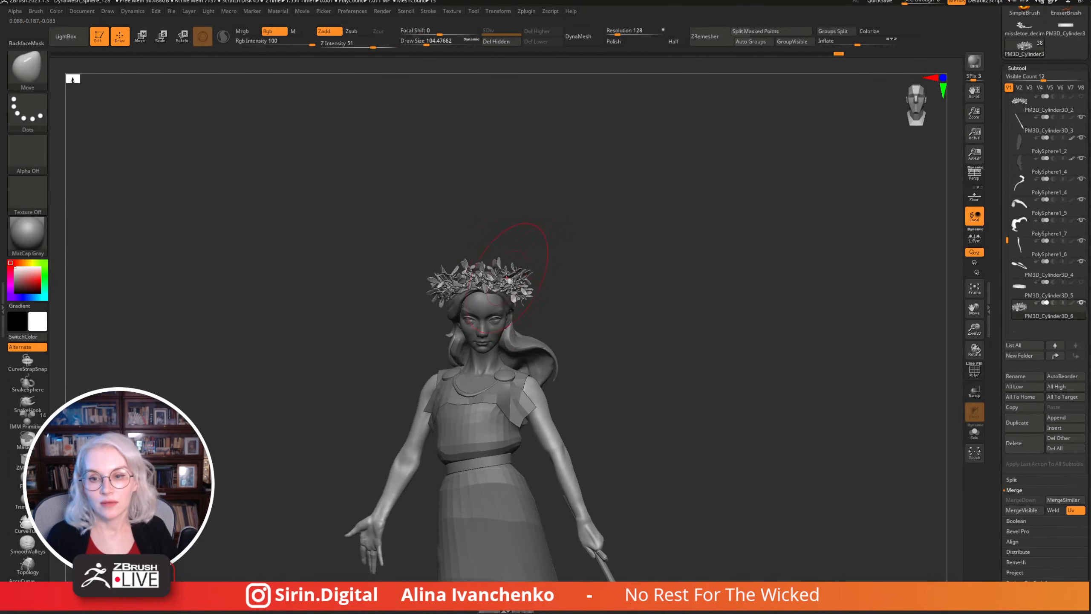
mouse_move(511, 274)
left_mouse_down()
mouse_move(533, 258)
mouse_move(452, 287)
mouse_move(511, 244)
mouse_move(611, 221)
mouse_move(601, 248)
mouse_move(537, 279)
mouse_move(610, 237)
mouse_move(682, 255)
mouse_move(682, 283)
mouse_move(620, 281)
left_mouse_up()
left_click_drag(713, 234, 653, 316)
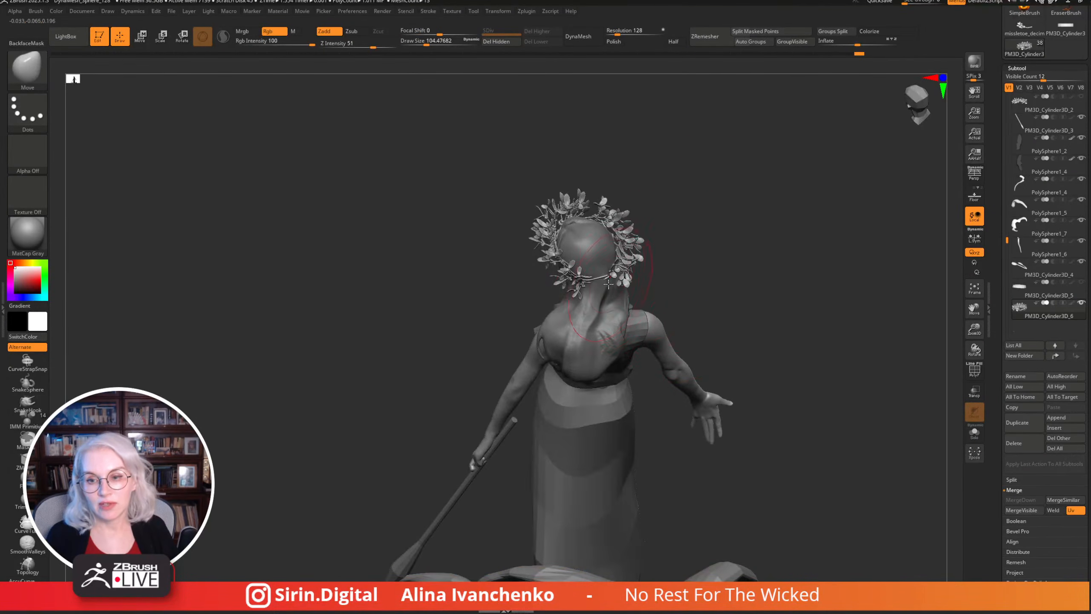
left_click(599, 279, "alt")
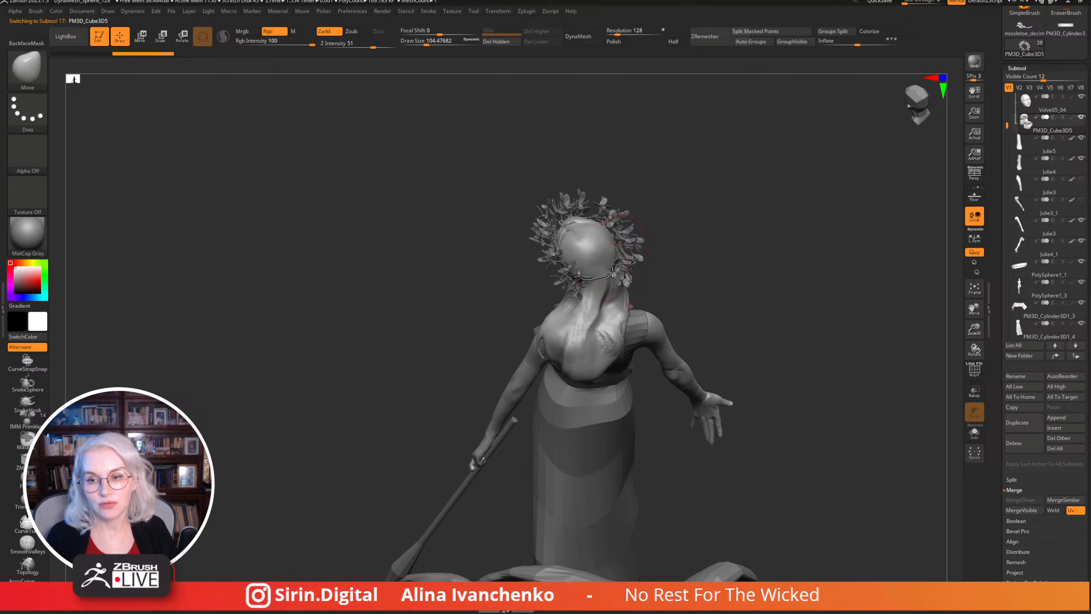
left_click(606, 275, "alt")
mouse_move(669, 244)
left_mouse_down()
mouse_move(689, 214)
mouse_move(752, 224)
mouse_move(587, 221)
mouse_move(702, 252)
mouse_move(652, 227)
left_mouse_up()
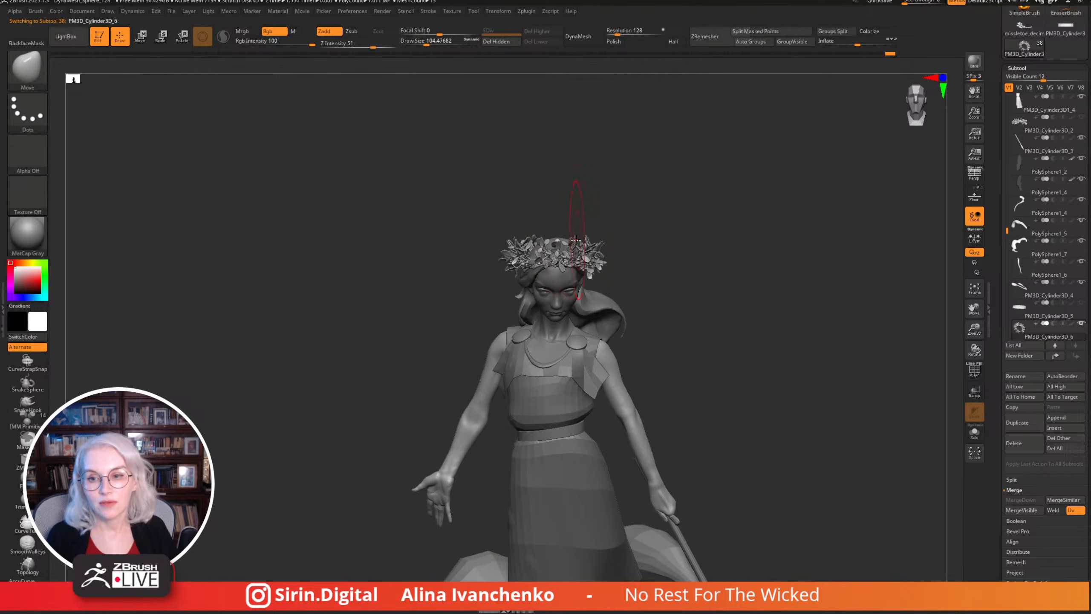
Lower the Draw Size to about 44 and nudge the sprigs along the wreath's top and sides into a fuller silhouette.
left_click_drag(438, 45, 427, 47)
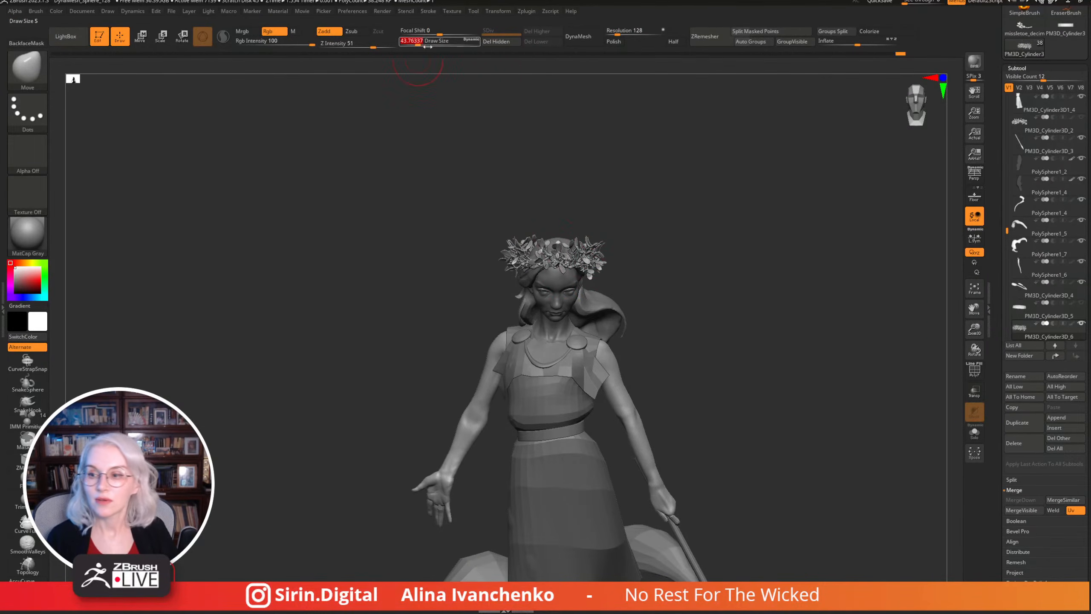
left_click_drag(923, 327, 545, 231)
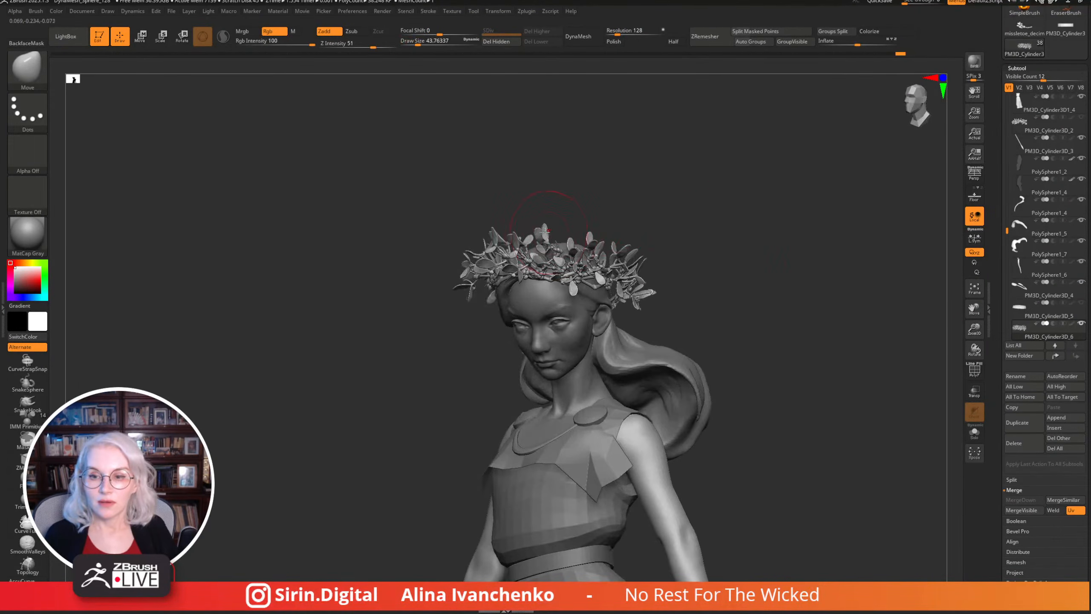
left_click_drag(608, 190, 629, 178)
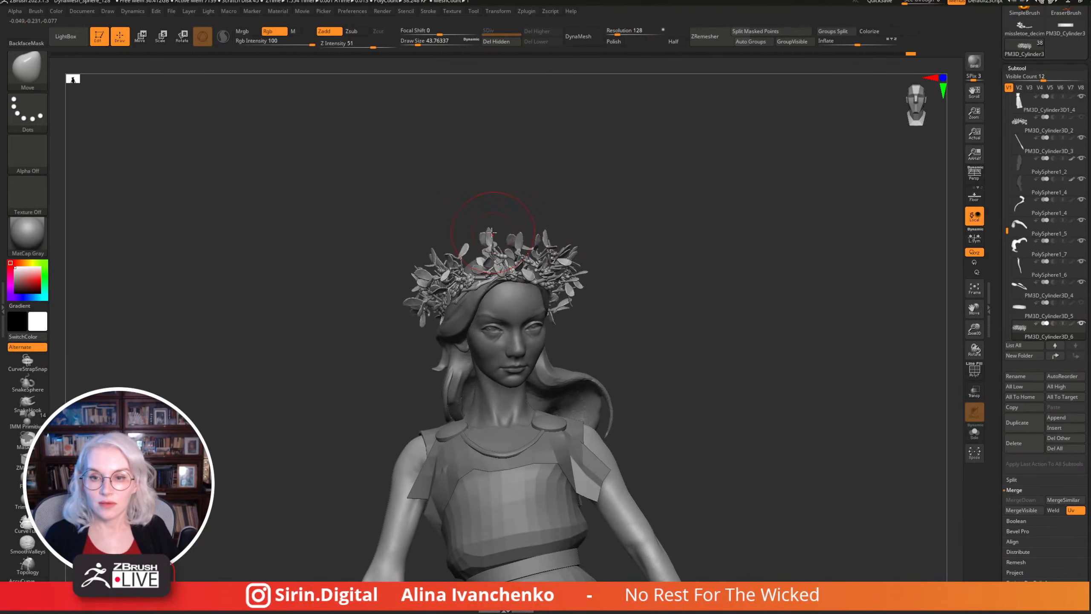
left_click_drag(545, 193, 568, 296)
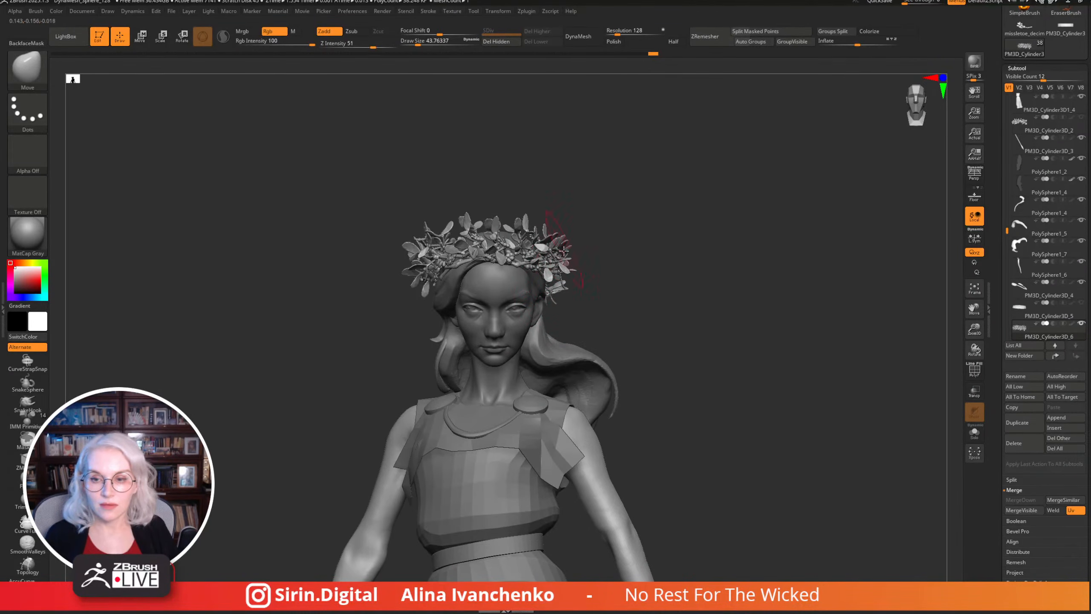
right_click_drag(560, 264, 386, 251)
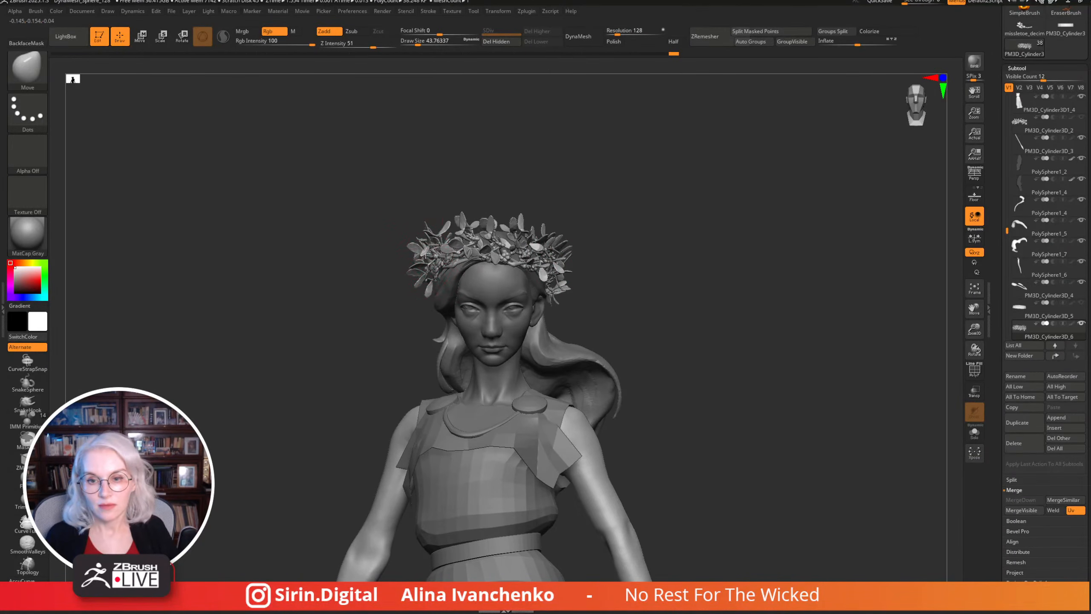
left_click_drag(480, 193, 643, 232)
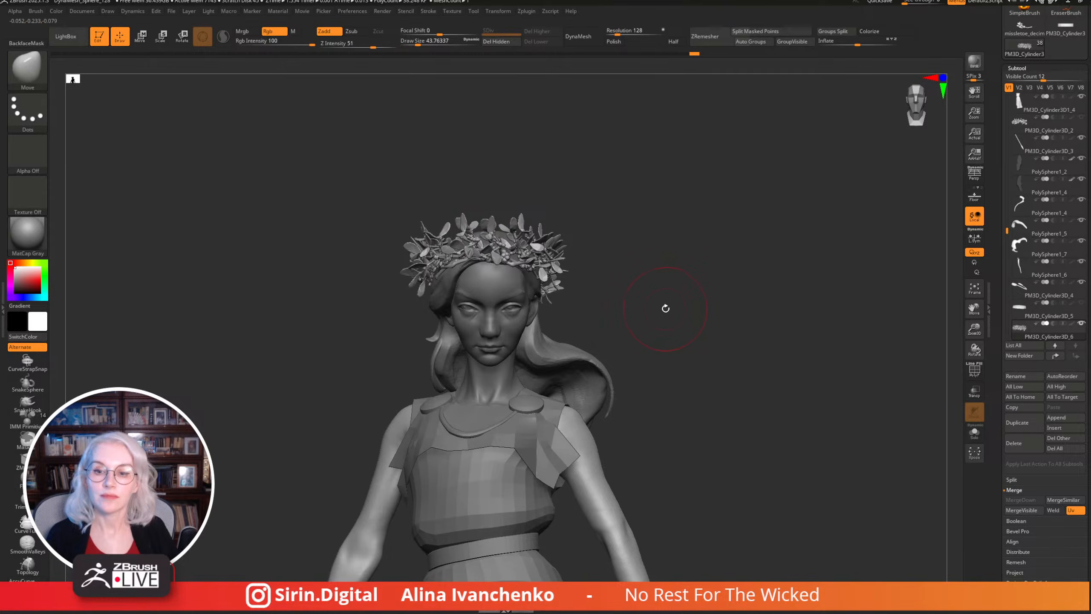
left_click_drag(665, 307, 676, 306)
Examine the wreath against the whole figure, dress, staff and swirling base from the front, both close up and at a distance.
left_click_drag(987, 330, 991, 484)
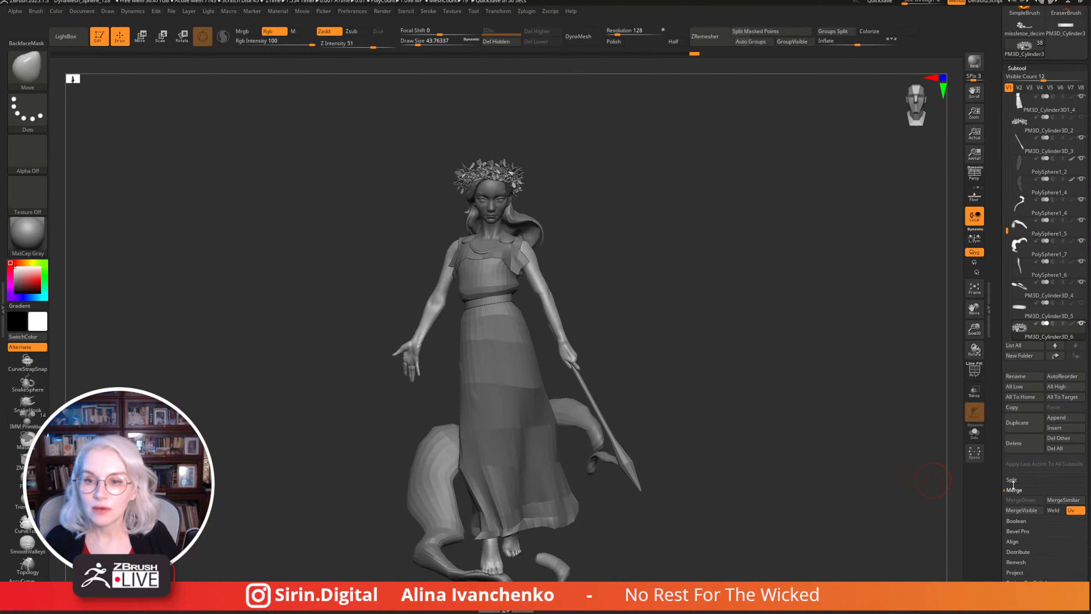
mouse_move(704, 226)
left_mouse_down()
mouse_move(640, 283)
mouse_move(651, 313)
mouse_move(692, 317)
mouse_move(628, 239)
mouse_move(667, 299)
mouse_move(623, 309)
mouse_move(767, 251)
mouse_move(723, 232)
left_mouse_up()
left_click(974, 288)
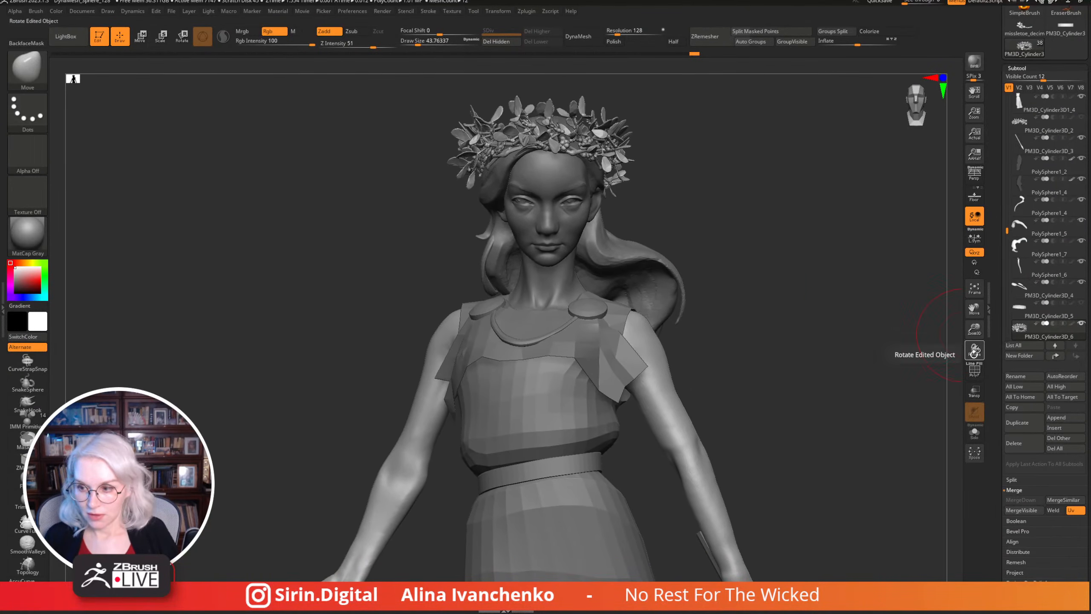
left_click_drag(974, 329, 862, 292)
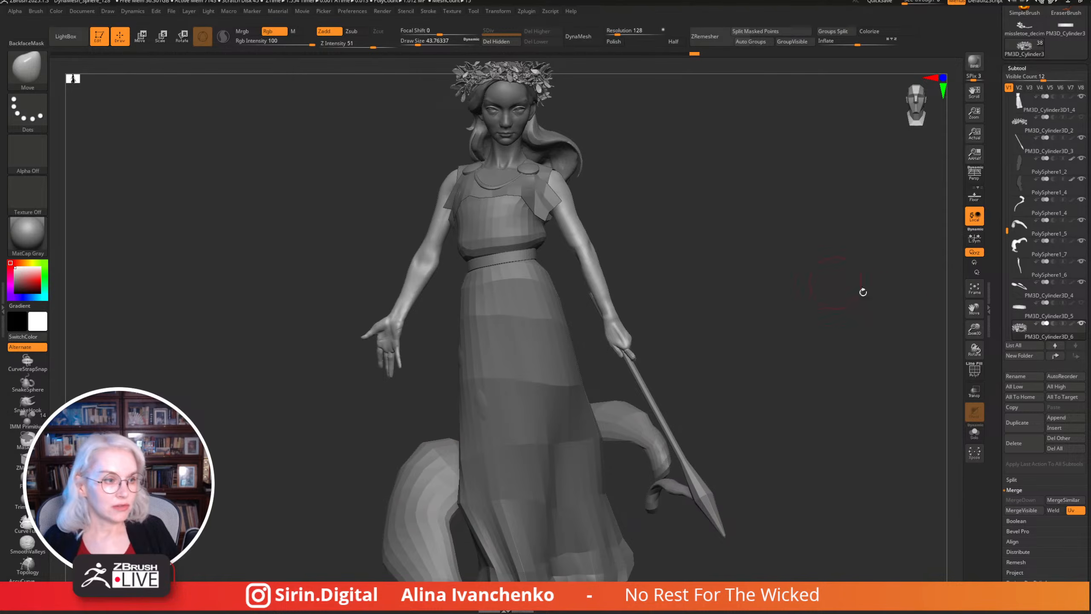
left_click_drag(974, 329, 838, 320)
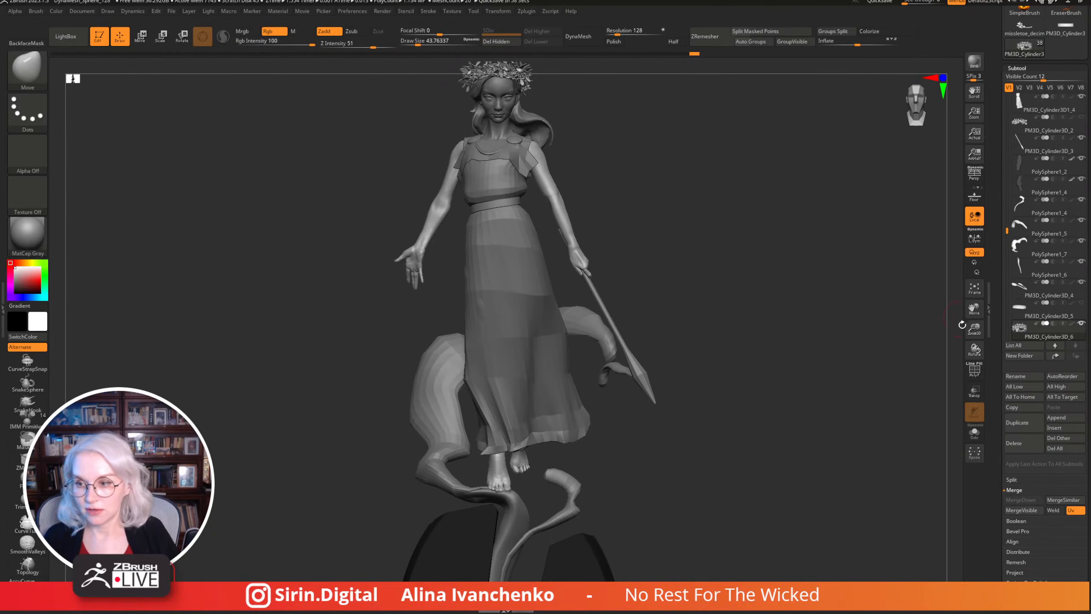
mouse_move(962, 325)
left_mouse_down()
mouse_move(750, 312)
mouse_move(751, 381)
mouse_move(728, 407)
mouse_move(726, 419)
mouse_move(738, 405)
mouse_move(730, 424)
mouse_move(695, 423)
mouse_move(715, 420)
left_mouse_up()
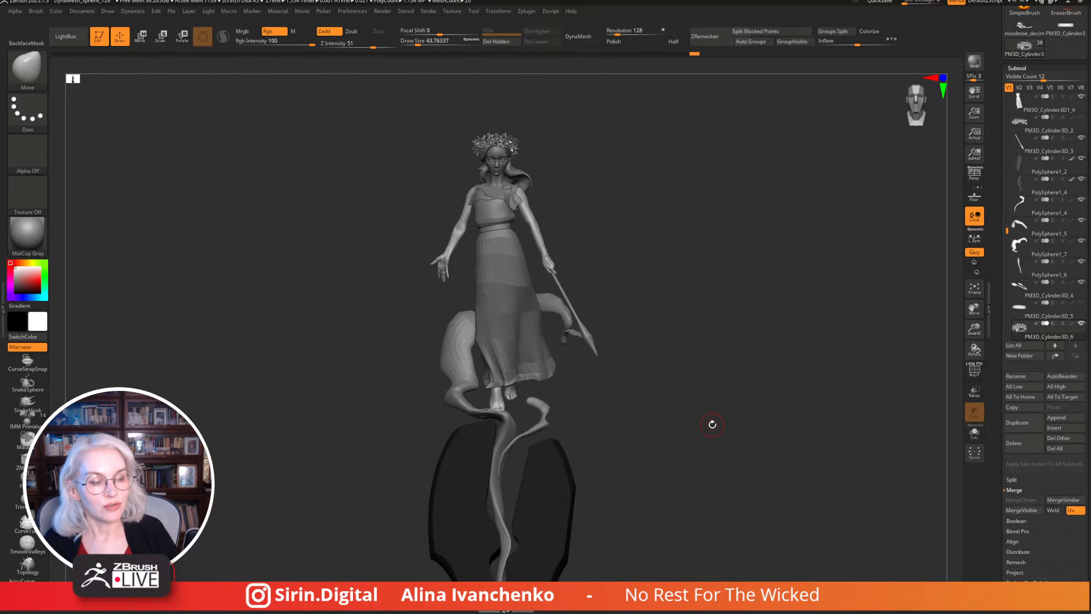
left_click_drag(712, 421, 735, 352)
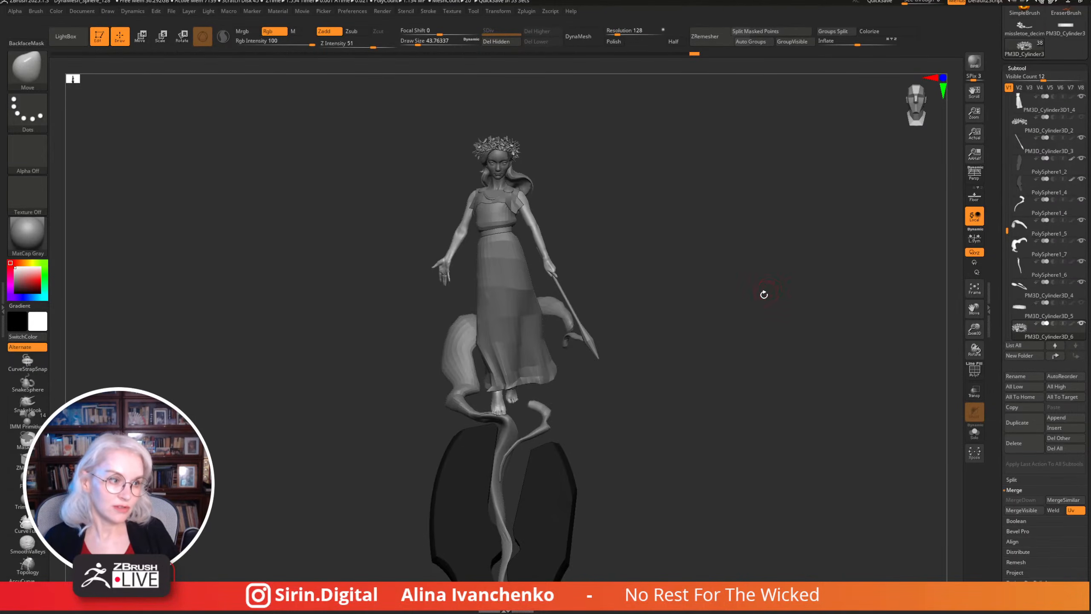
left_click_drag(763, 294, 728, 364)
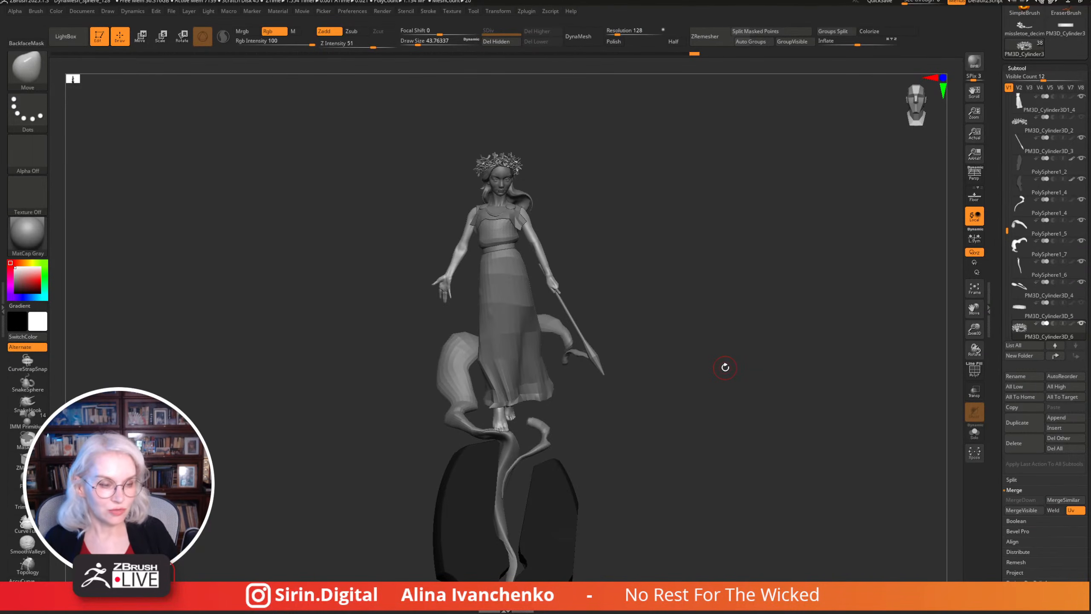
mouse_move(723, 367)
left_mouse_down()
mouse_move(719, 348)
mouse_move(708, 370)
left_mouse_up()
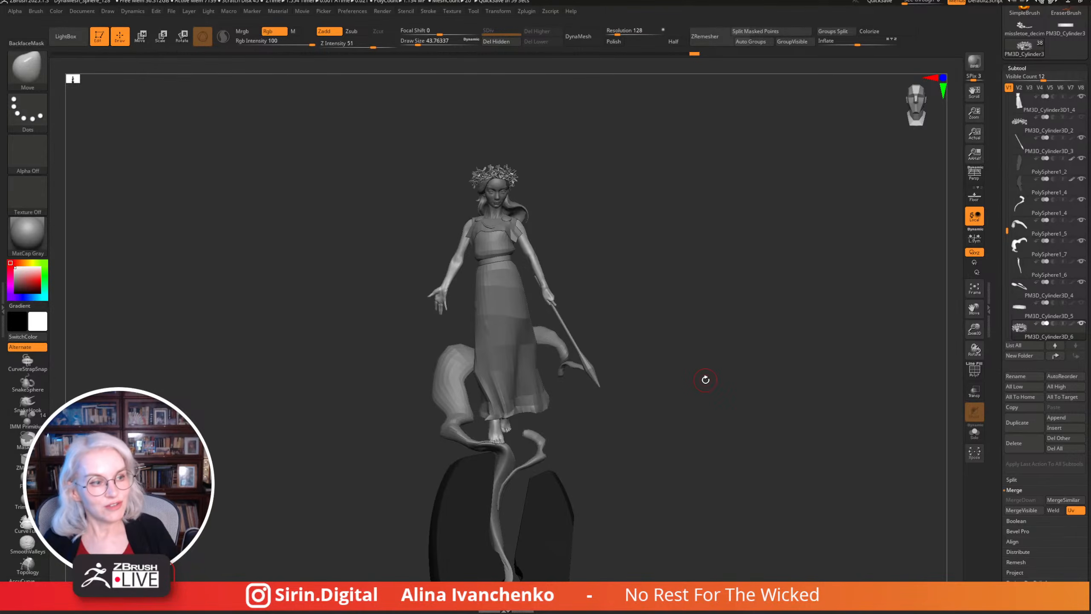
left_click_drag(710, 377, 708, 377)
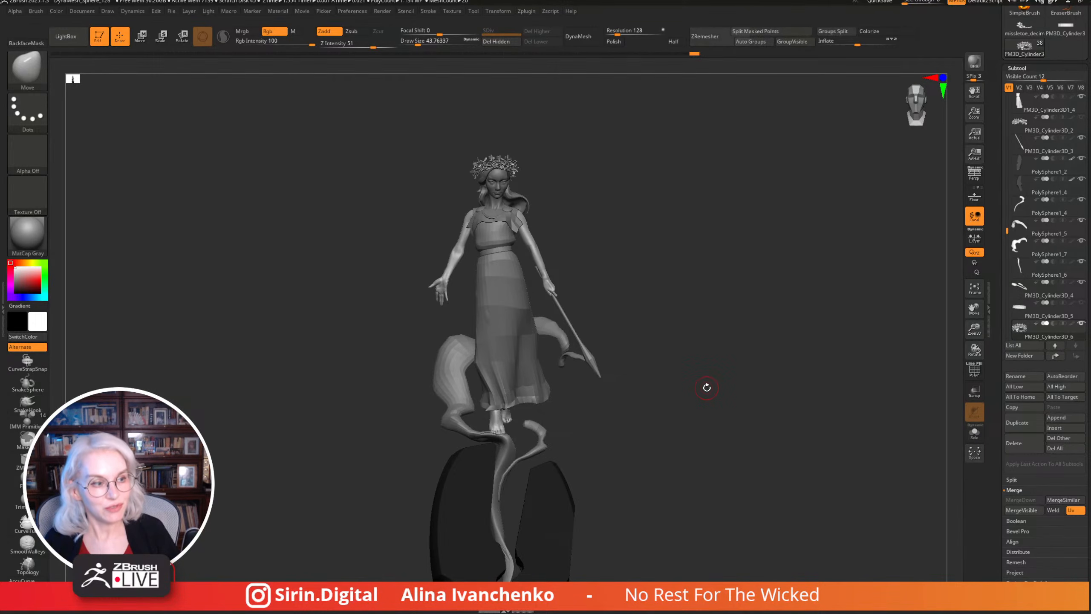
mouse_move(706, 387)
left_mouse_down()
mouse_move(703, 402)
mouse_move(702, 285)
left_mouse_up()
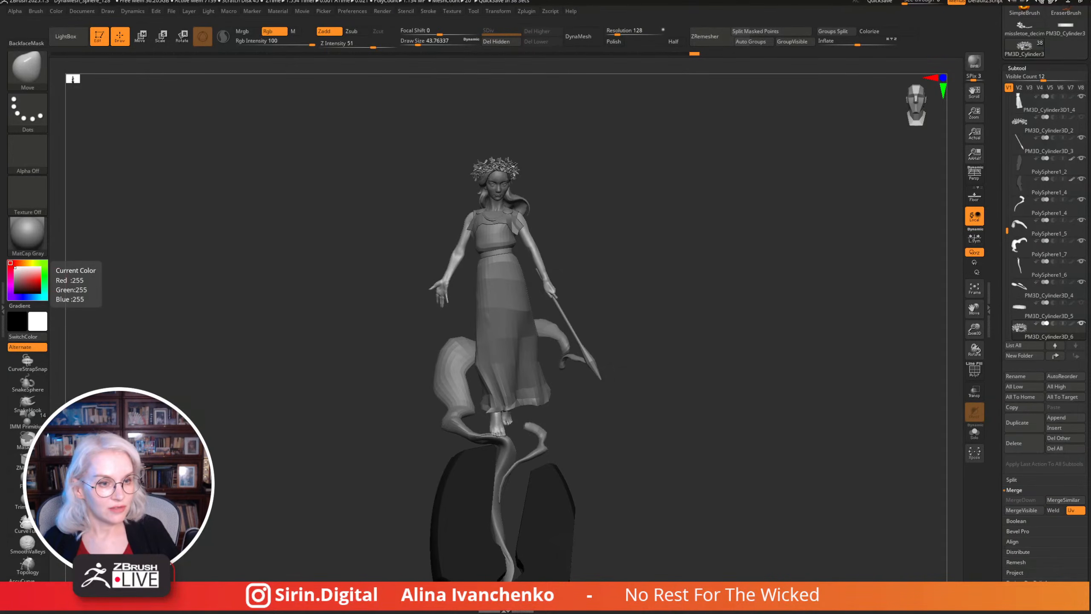
Bring up the reference board beside the figure, enlarge it and frame its concept sketches.
mouse_move(234, 440)
left_mouse_down()
mouse_move(299, 484)
mouse_move(273, 407)
left_mouse_up()
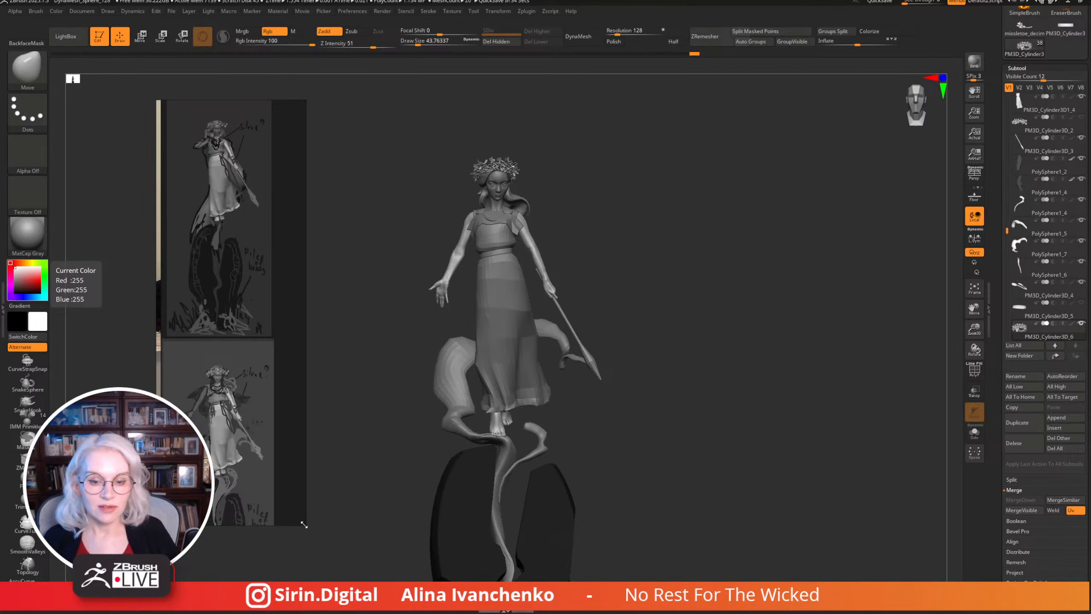
left_click_drag(306, 523, 398, 562)
scroll(260, 356, "up", 5)
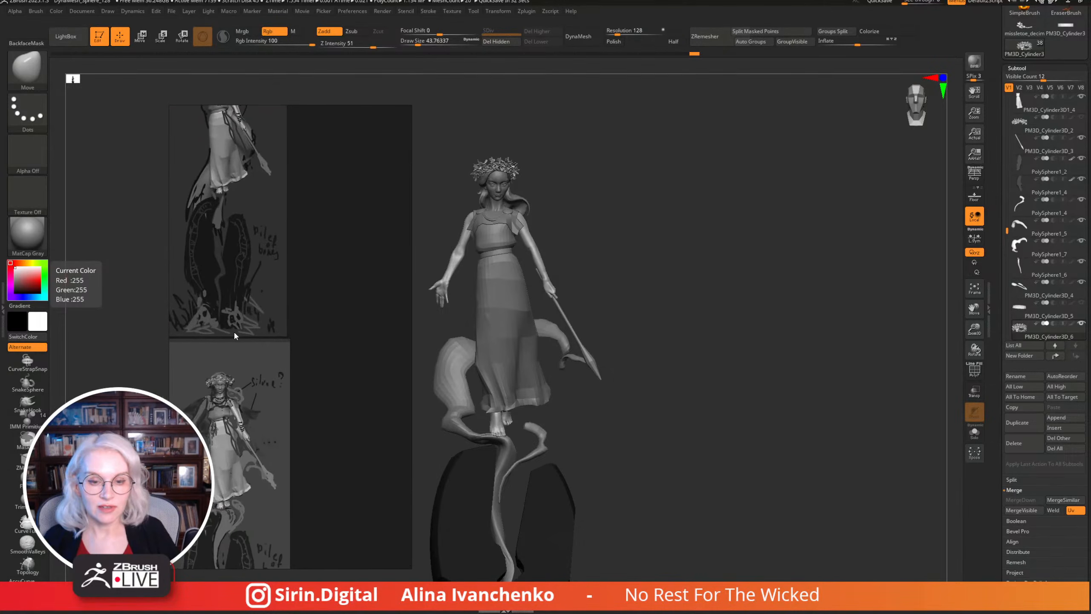
scroll(257, 305, "down", 2)
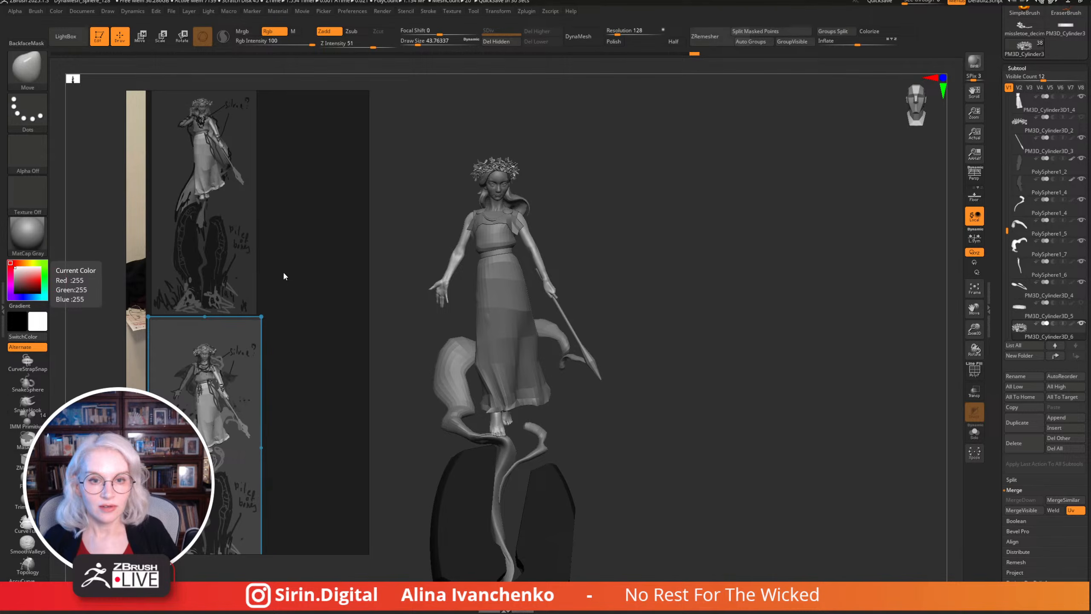
scroll(292, 297, "down", 2)
scroll(305, 305, "up", 1)
middle_click_drag(260, 235, 261, 352)
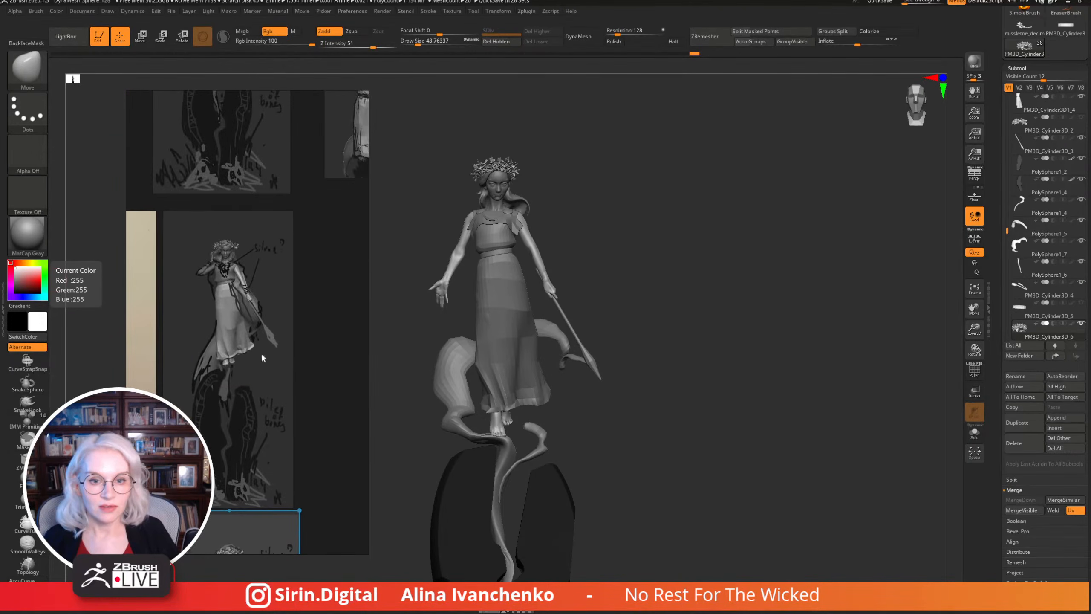
Compare the concept sketches' arm poses, swirling shapes and base with the sculpted figure.
scroll(216, 294, "up", 2)
mouse_move(216, 295)
middle_mouse_down()
mouse_move(252, 389)
mouse_move(275, 315)
middle_mouse_up()
scroll(261, 437, "up", 2)
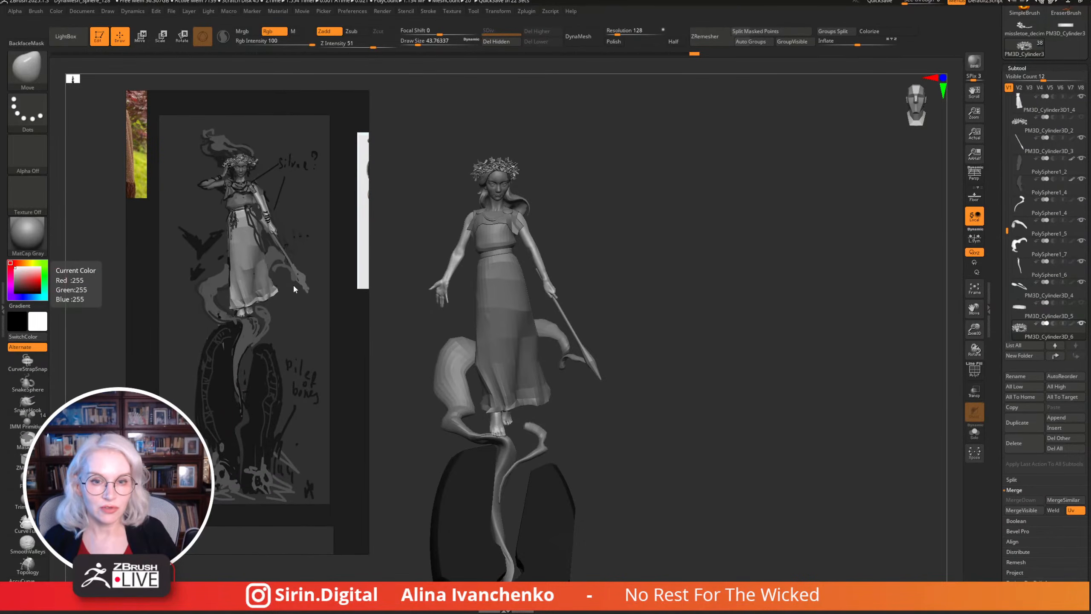
scroll(294, 287, "down", 1)
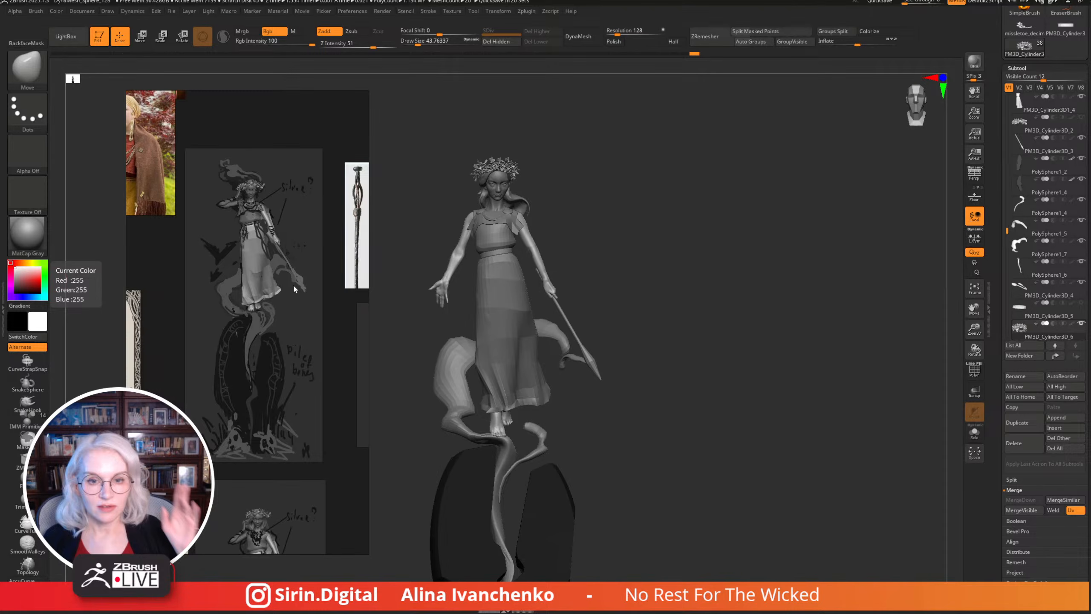
scroll(281, 361, "down", 2)
scroll(264, 374, "up", 2)
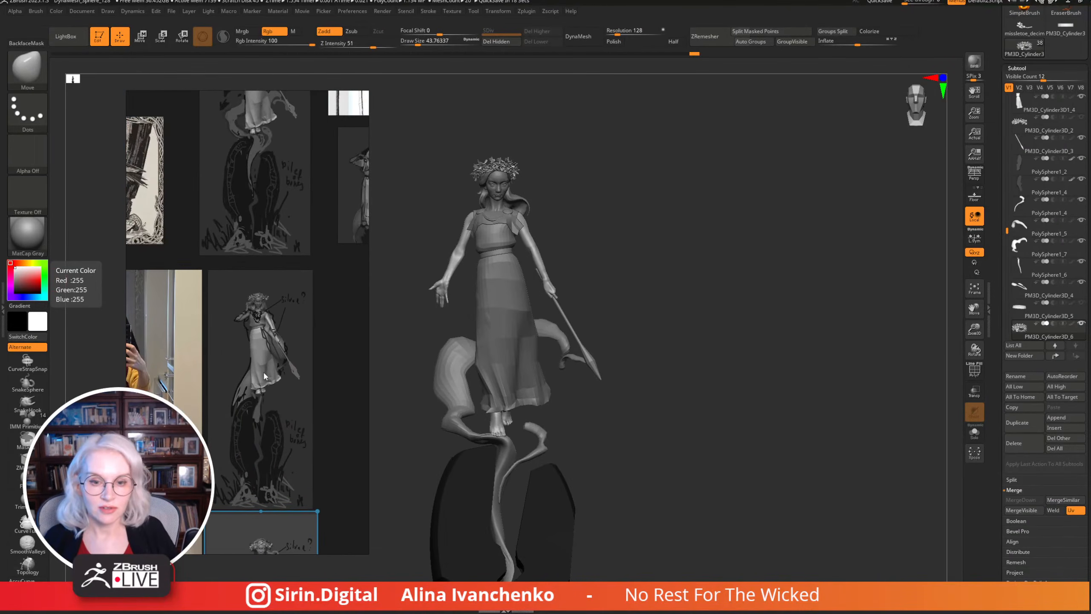
scroll(277, 299, "up", 2)
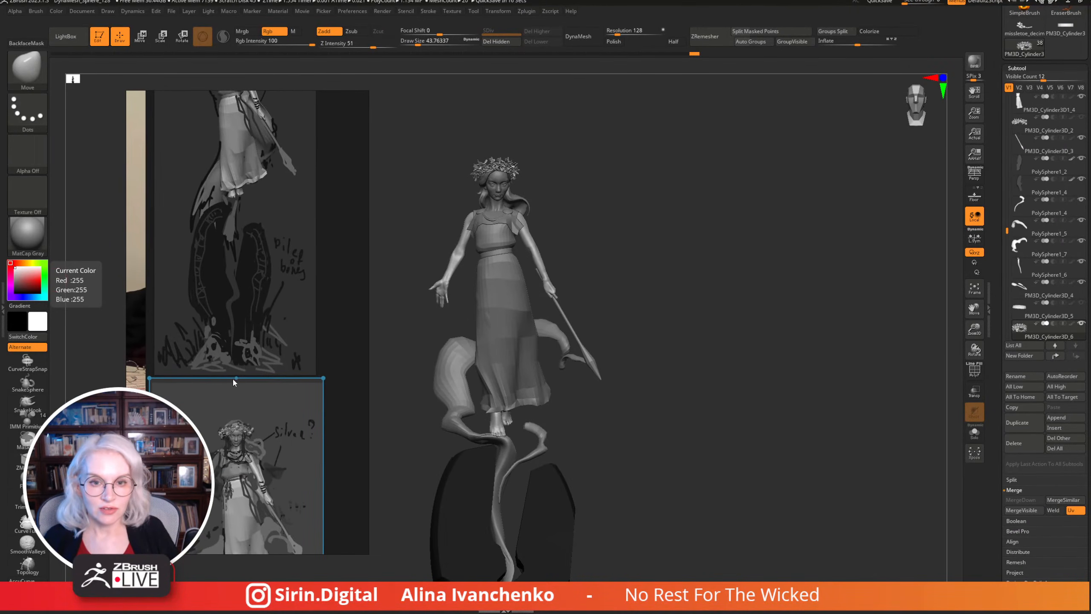
scroll(229, 407, "down", 1)
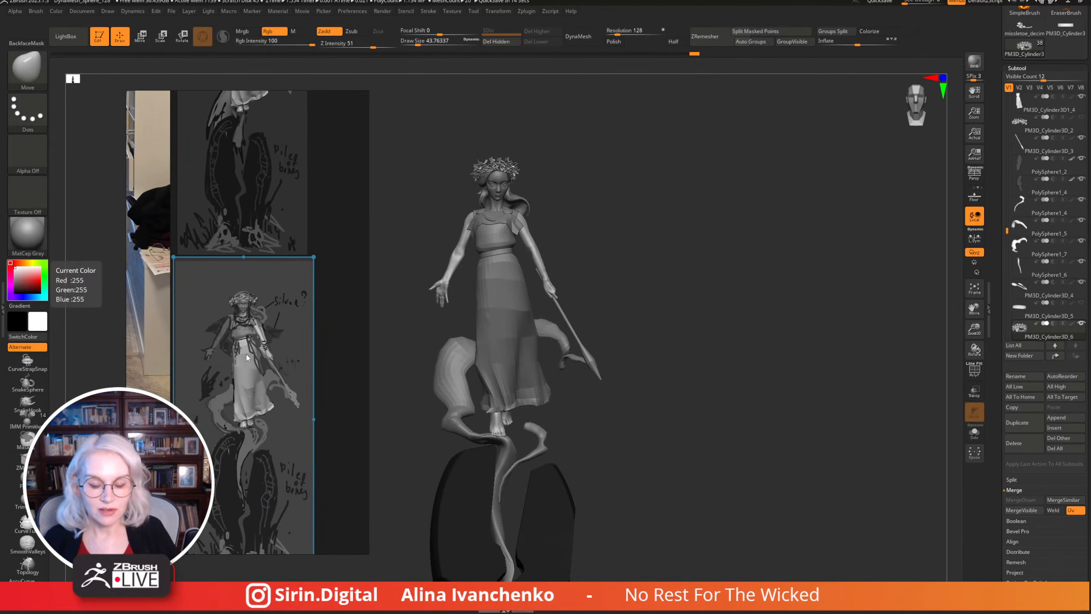
scroll(246, 354, "down", 2)
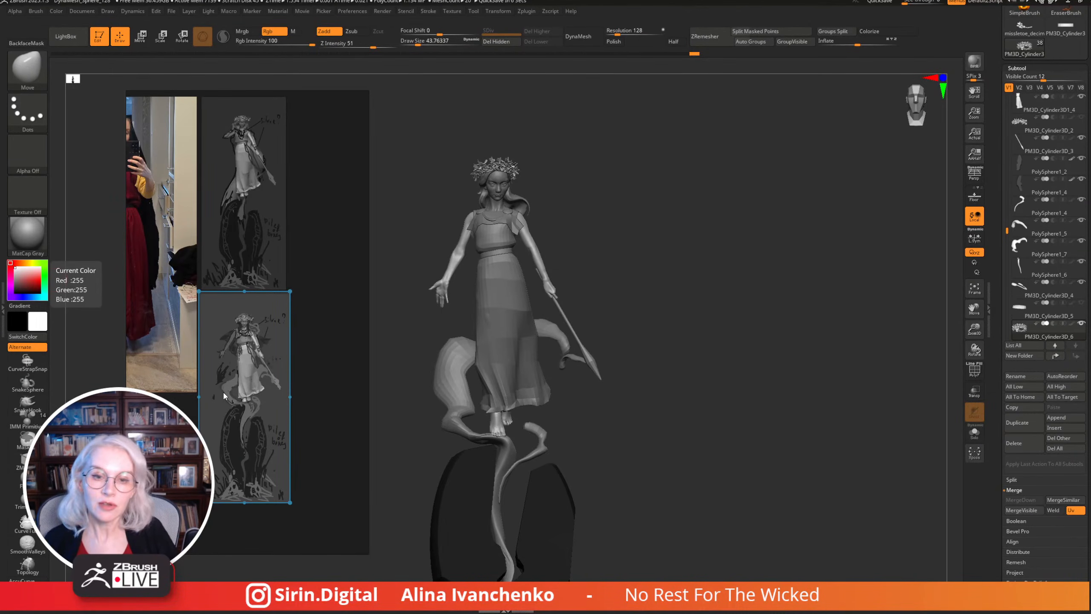
Examine the annotated concept sketch with the raised arm, lowered staff, swirling shapes and bone-pile base against the sculpted figure.
scroll(305, 250, "down", 2)
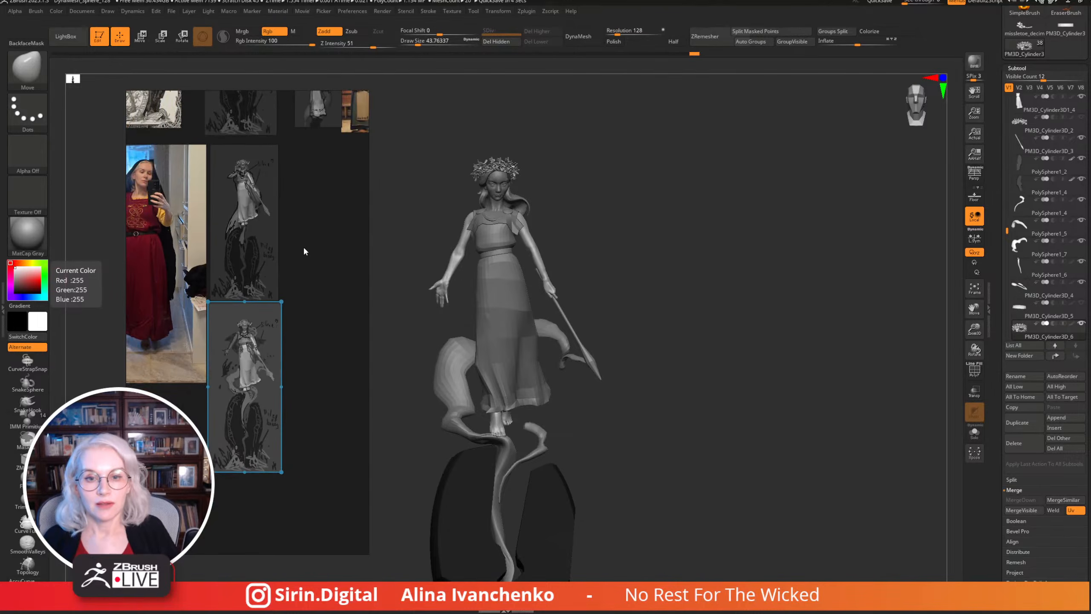
middle_click_drag(305, 251, 311, 418)
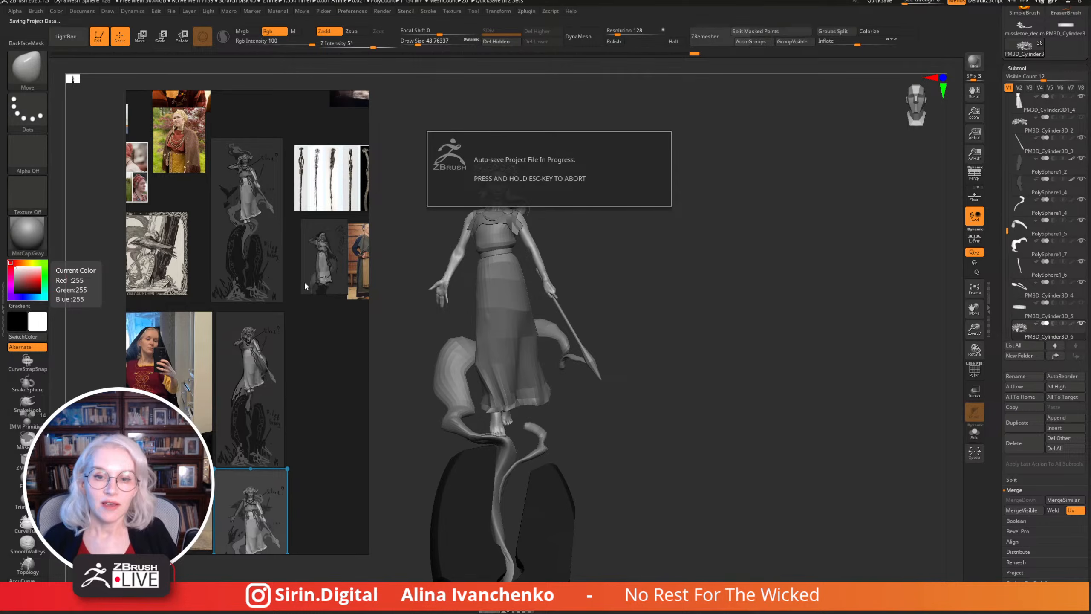
middle_click_drag(303, 281, 254, 368)
scroll(251, 367, "up", 1)
scroll(248, 367, "up", 1)
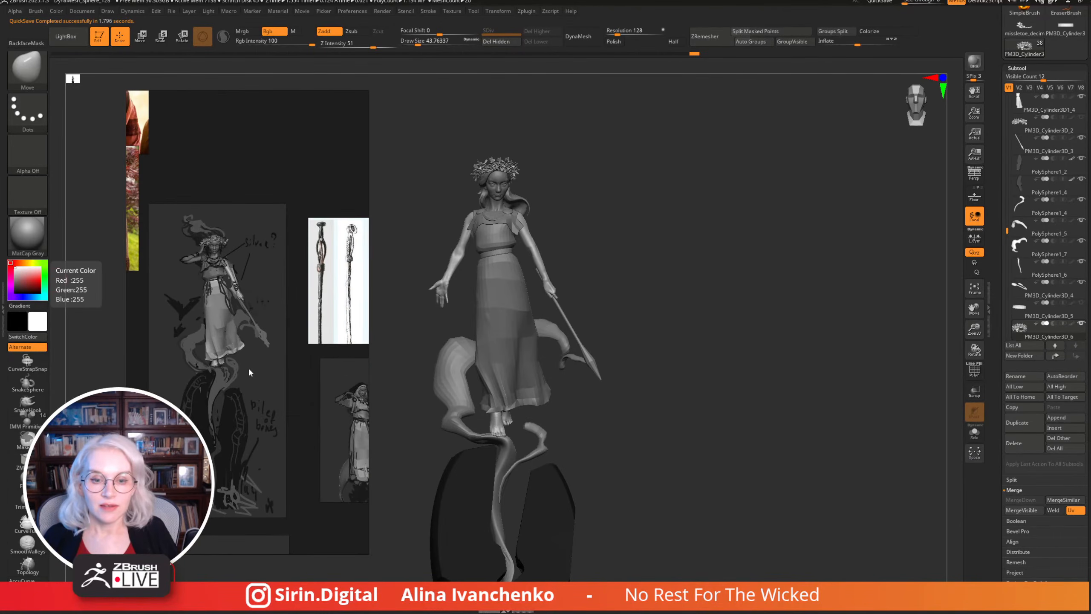
scroll(261, 377, "up", 1)
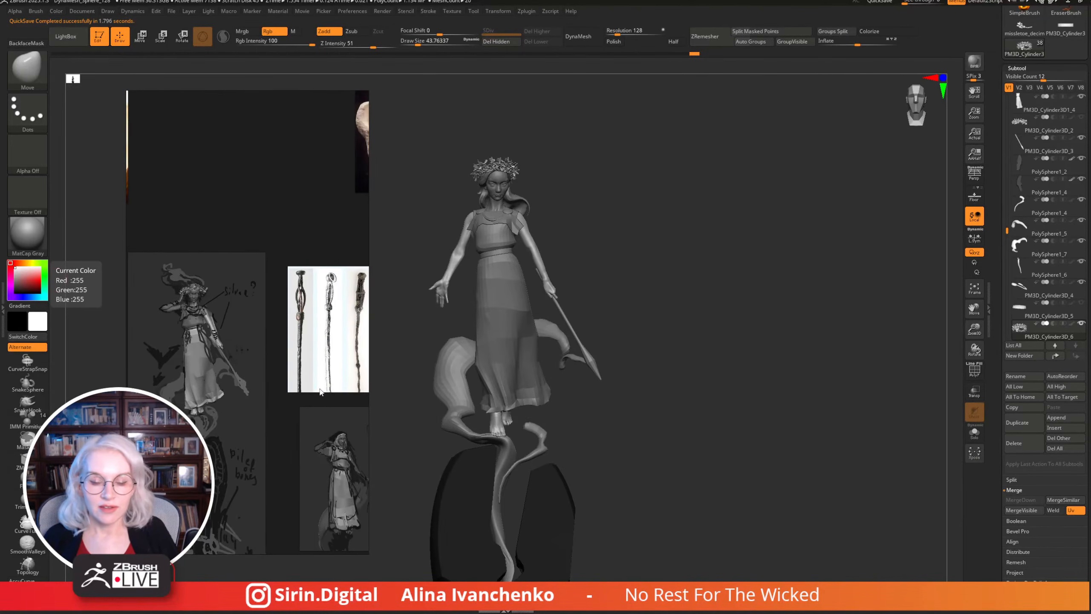
mouse_move(261, 393)
middle_mouse_down()
mouse_move(222, 407)
mouse_move(202, 350)
middle_mouse_up()
scroll(184, 382, "up", 1)
scroll(216, 304, "up", 1)
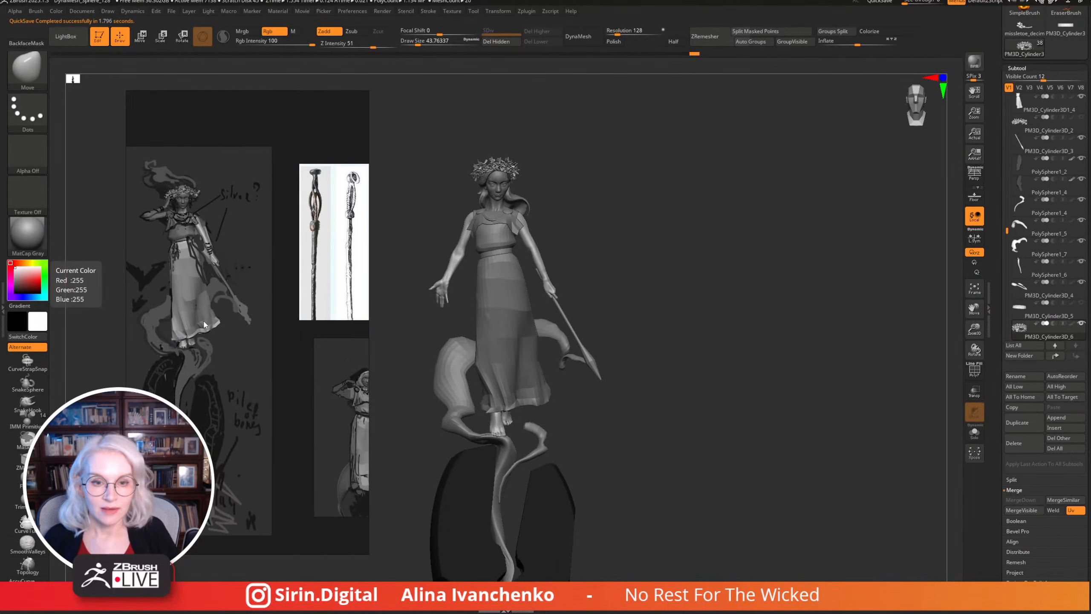
scroll(204, 324, "up", 1)
scroll(206, 326, "down", 2)
middle_click_drag(211, 331, 239, 340)
scroll(208, 338, "up", 1)
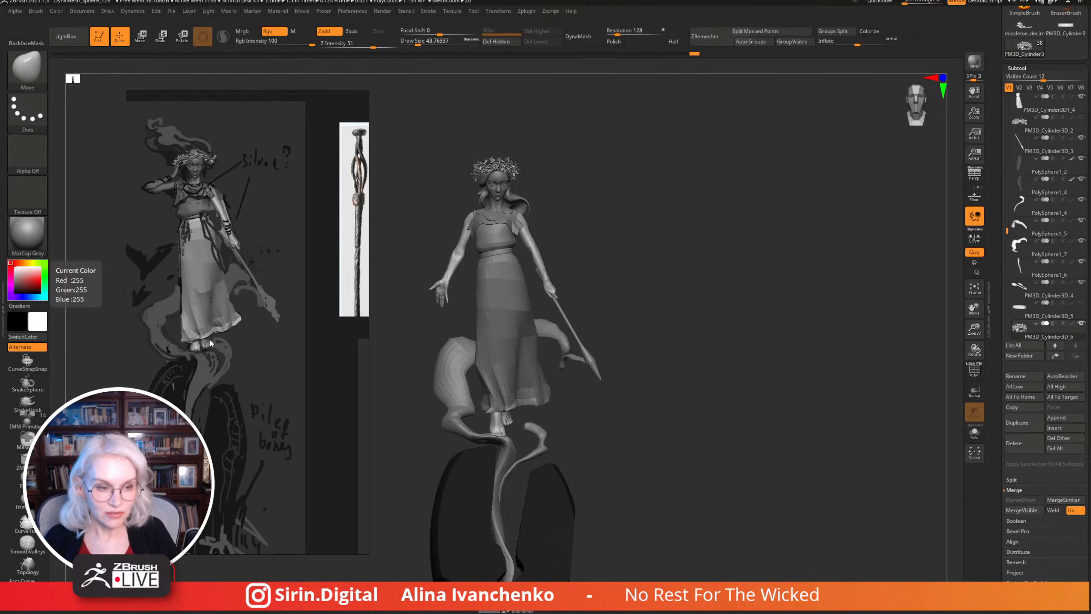
scroll(209, 338, "down", 1)
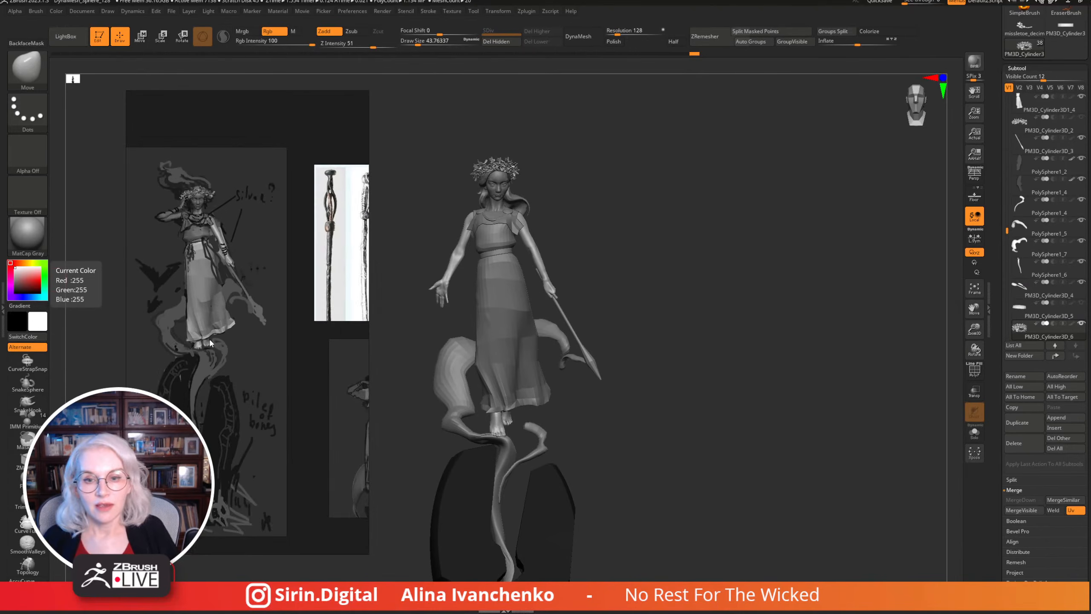
scroll(121, 370, "down", 1)
Examine the staff reference photos, comparing their openwork heads, knobs and shafts across the whole row.
scroll(240, 348, "up", 3)
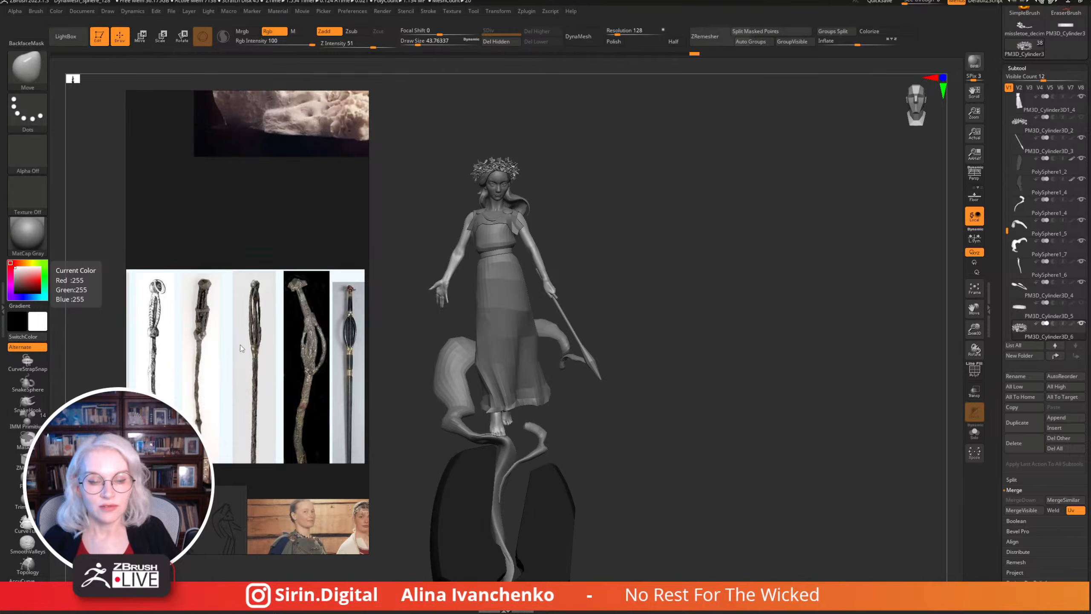
scroll(240, 348, "down", 1)
scroll(310, 364, "up", 2)
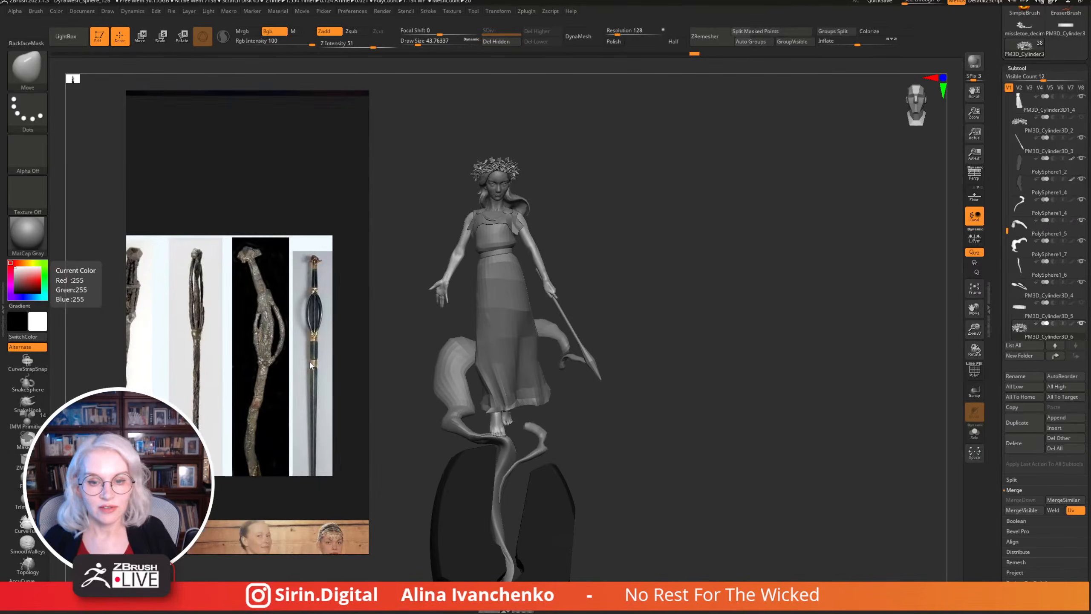
scroll(311, 364, "up", 1)
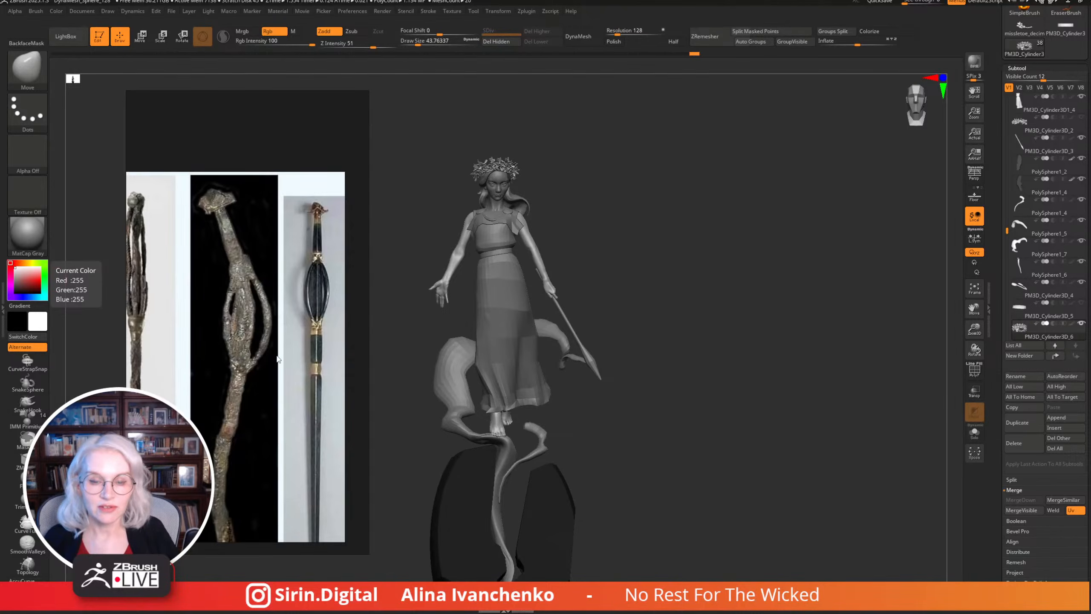
scroll(277, 358, "down", 1)
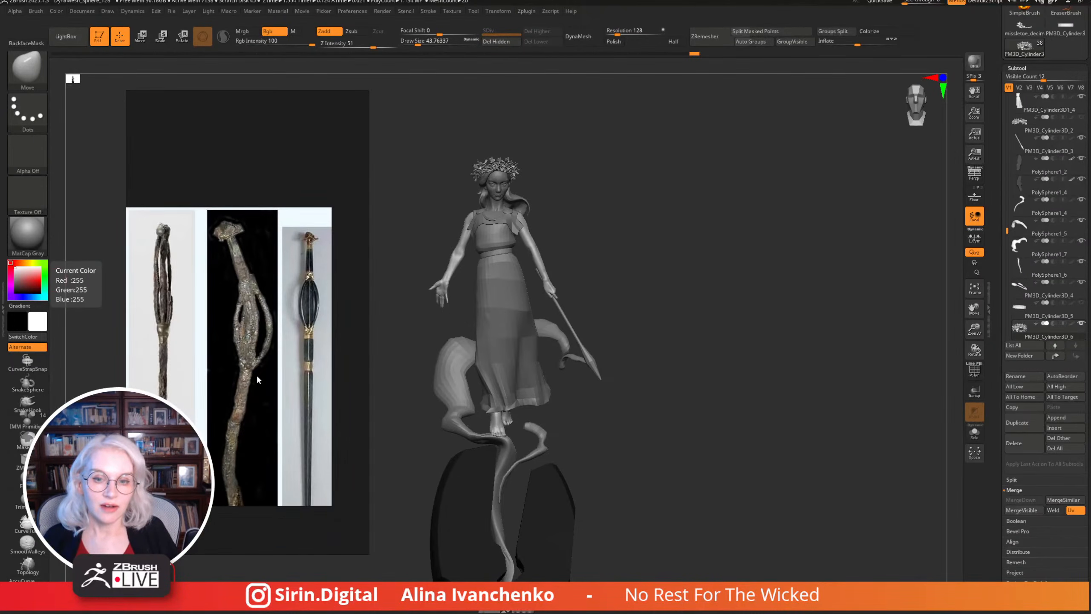
scroll(255, 373, "down", 1)
scroll(250, 386, "down", 2)
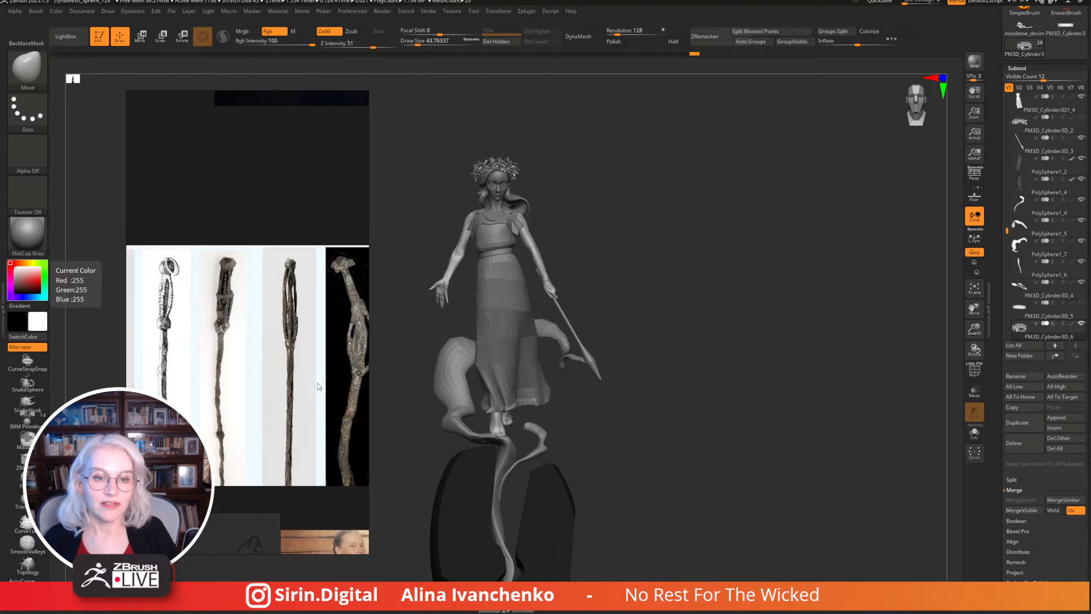
scroll(258, 361, "up", 1)
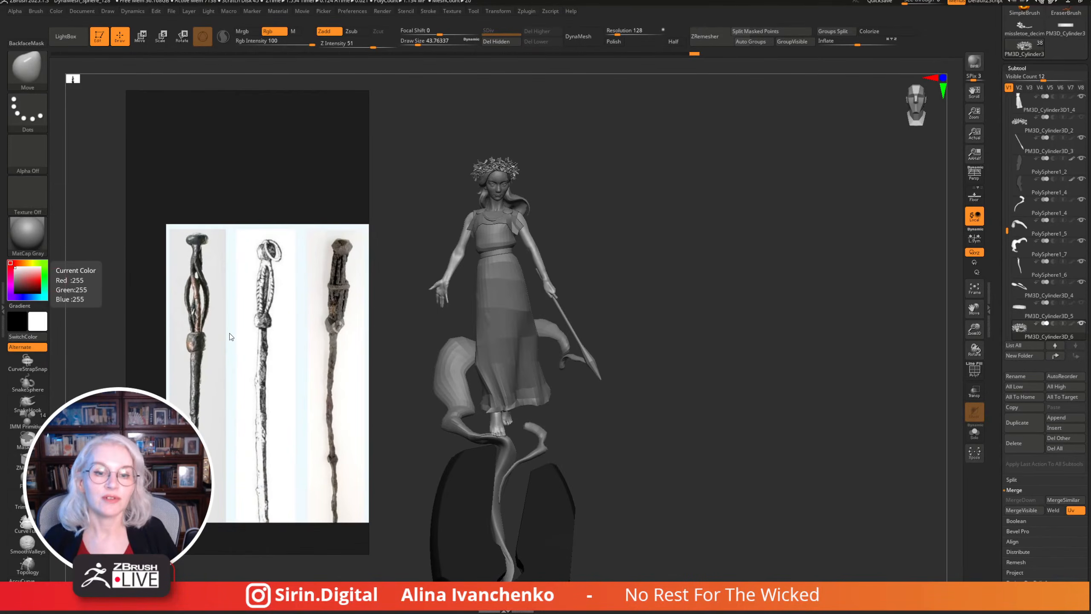
scroll(230, 336, "up", 2)
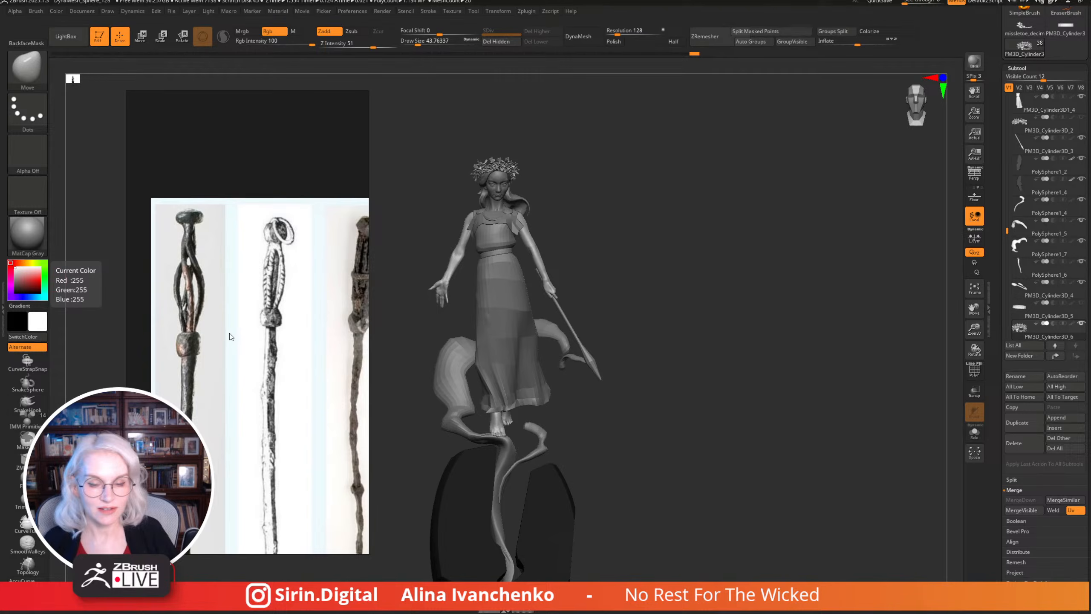
scroll(230, 333, "down", 2)
scroll(222, 326, "up", 1)
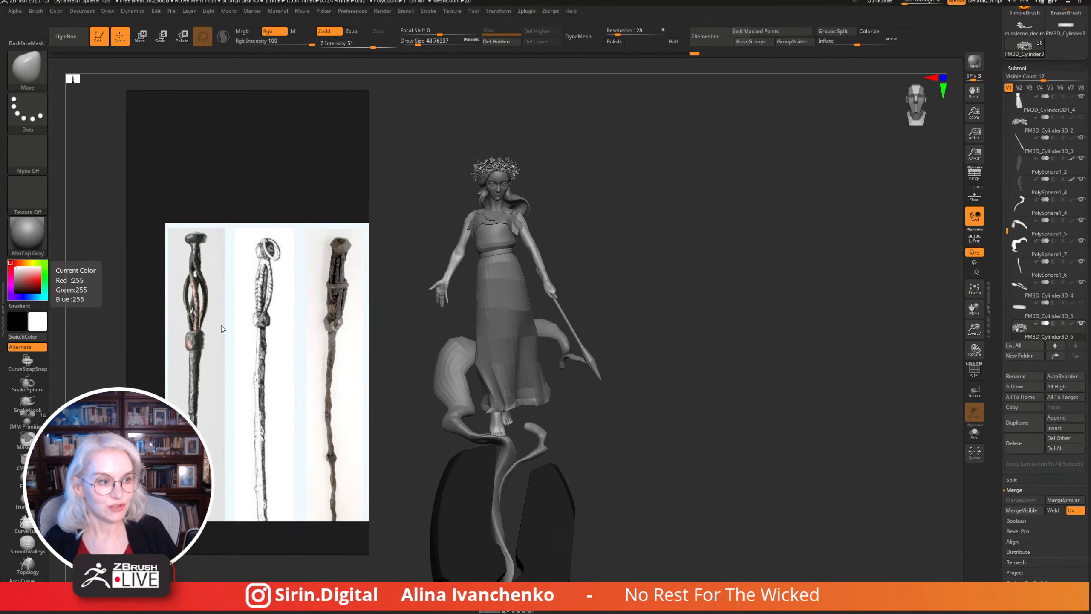
scroll(251, 360, "down", 3)
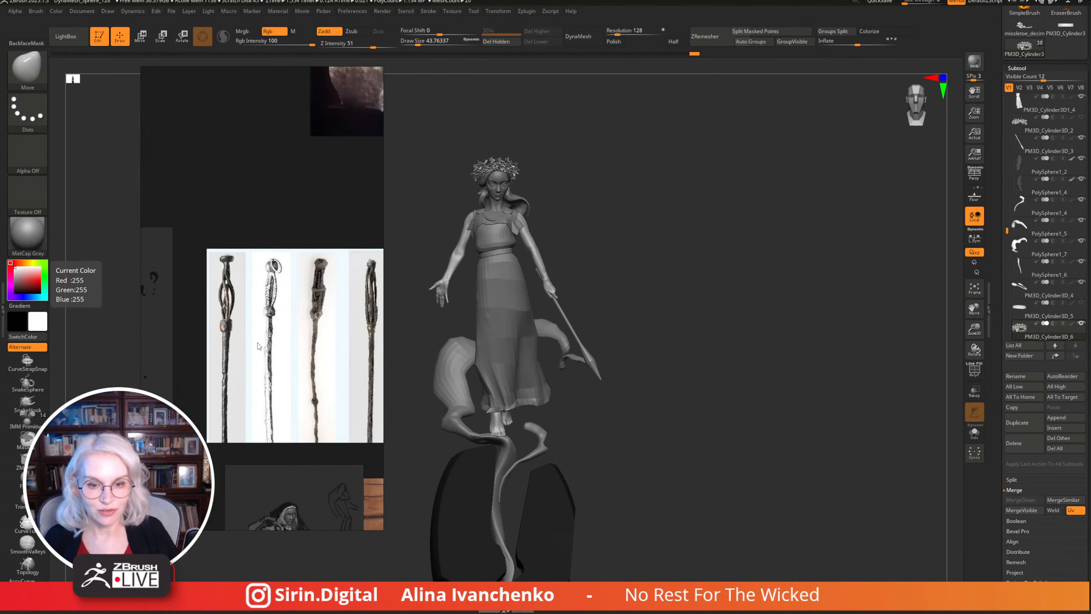
Examine the historical costume photo's brooches, chains, apron, belt and bracelets up close on the reference board.
middle_click_drag(261, 357, 209, 300)
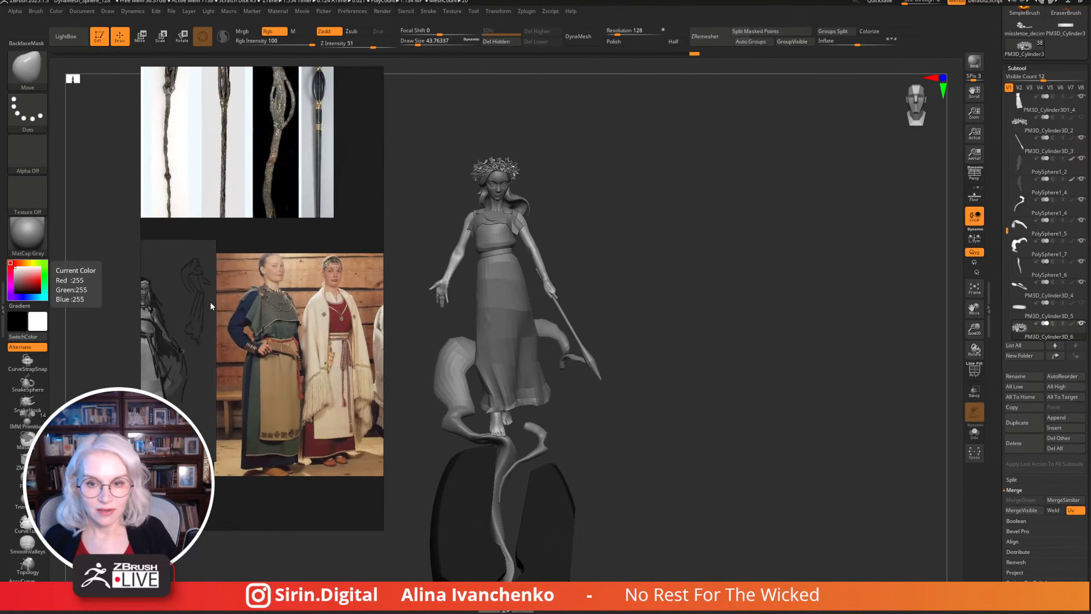
scroll(218, 300, "up", 2)
scroll(218, 300, "up", 4)
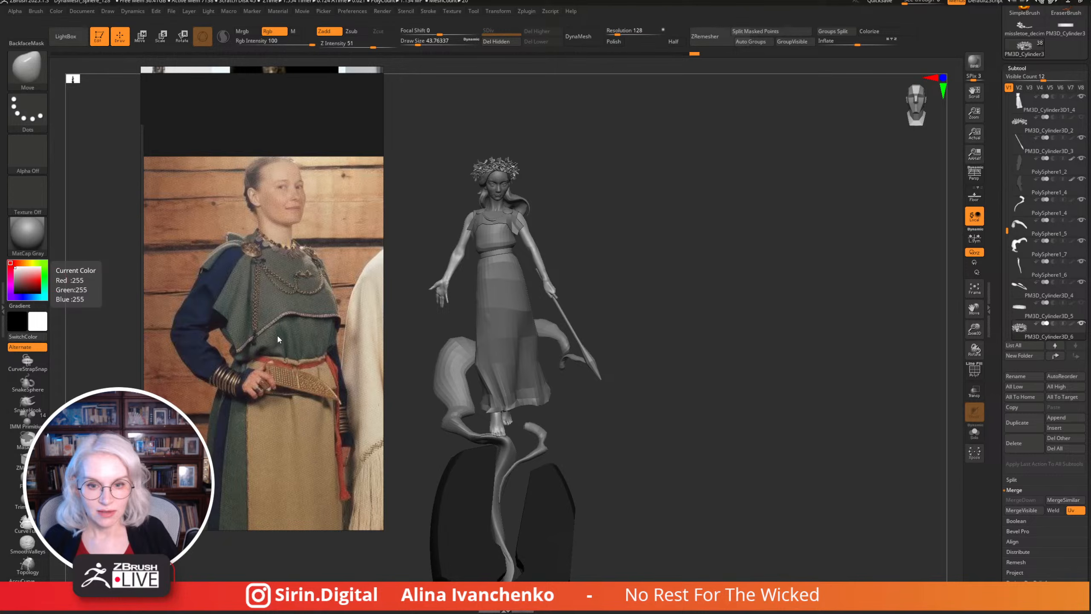
scroll(248, 294, "up", 1)
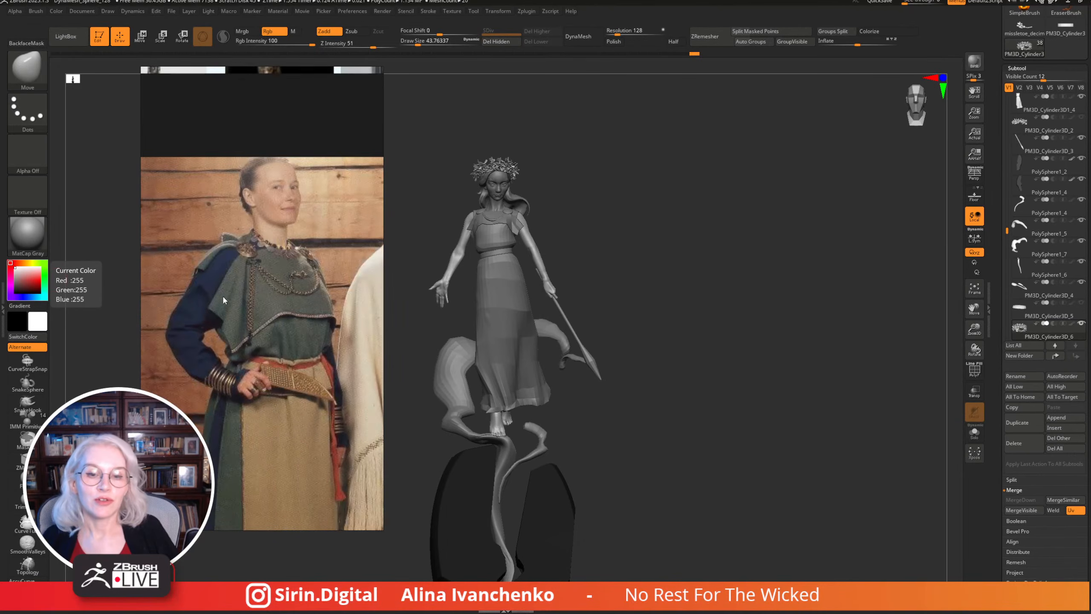
Move the reference board off the canvas to leave the sculpture unobstructed.
left_click_drag(222, 295, 1, 339)
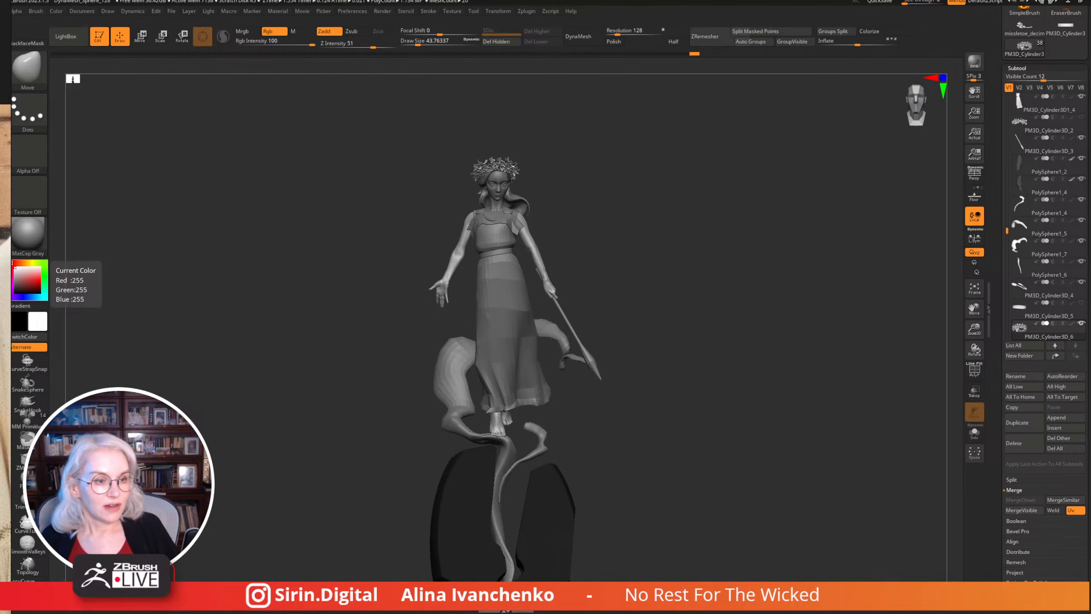
left_click_drag(260, 339, 297, 385)
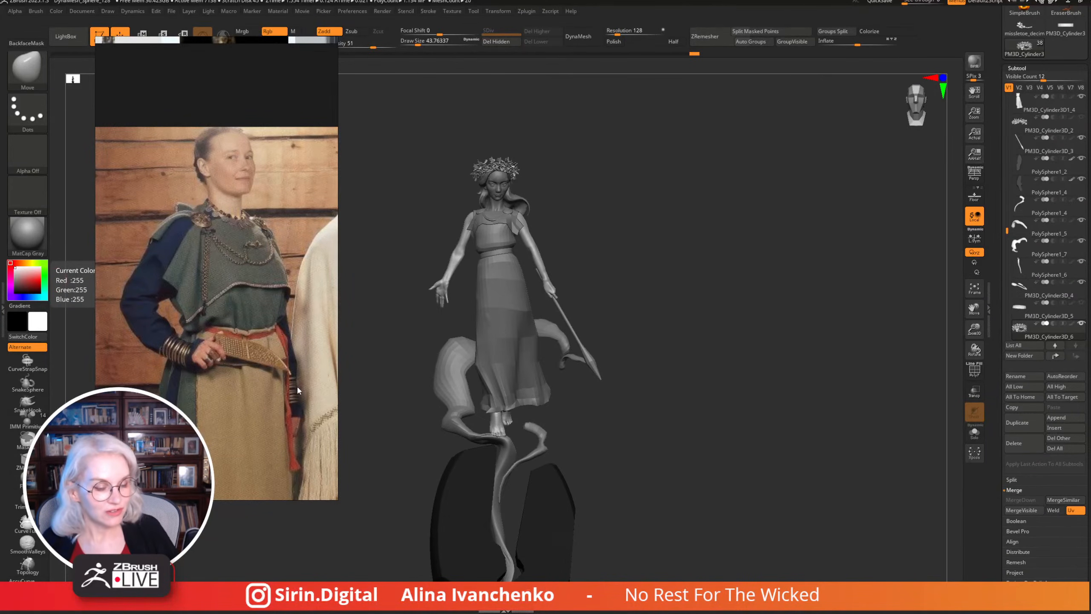
left_click_drag(297, 385, 26, 280)
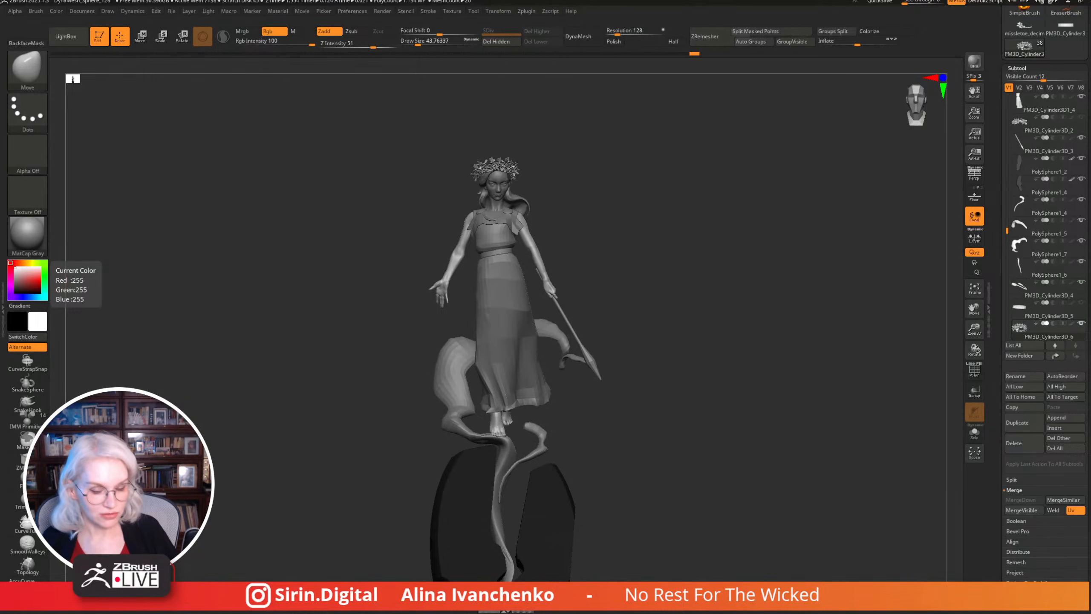
Inspect the figure's pose, dress, staff and swirling base from several front angles, both close up and at a distance.
left_click_drag(705, 501, 709, 502)
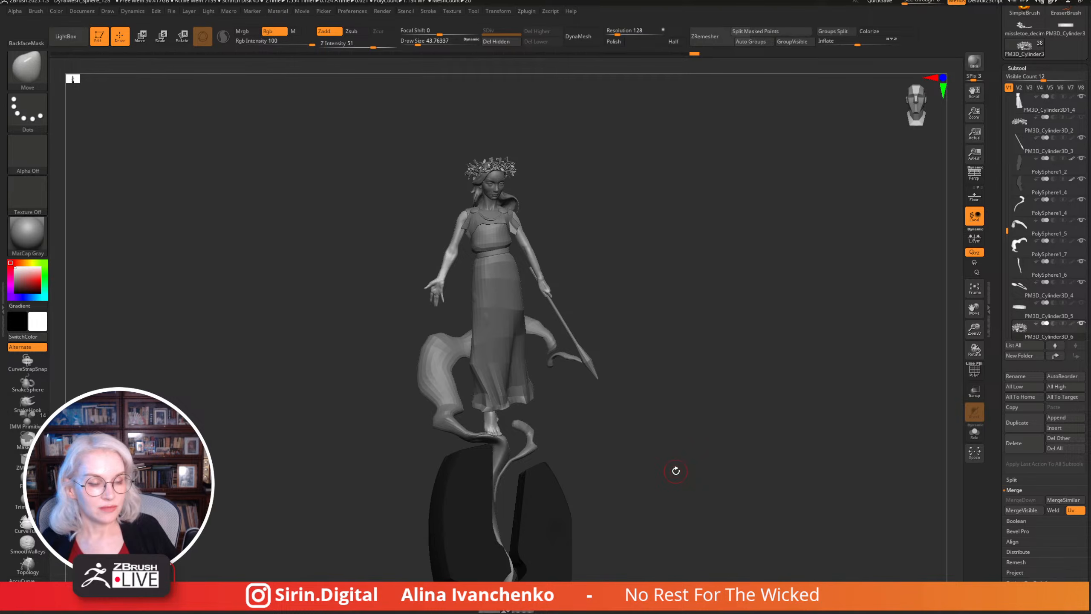
left_click_drag(674, 470, 680, 433)
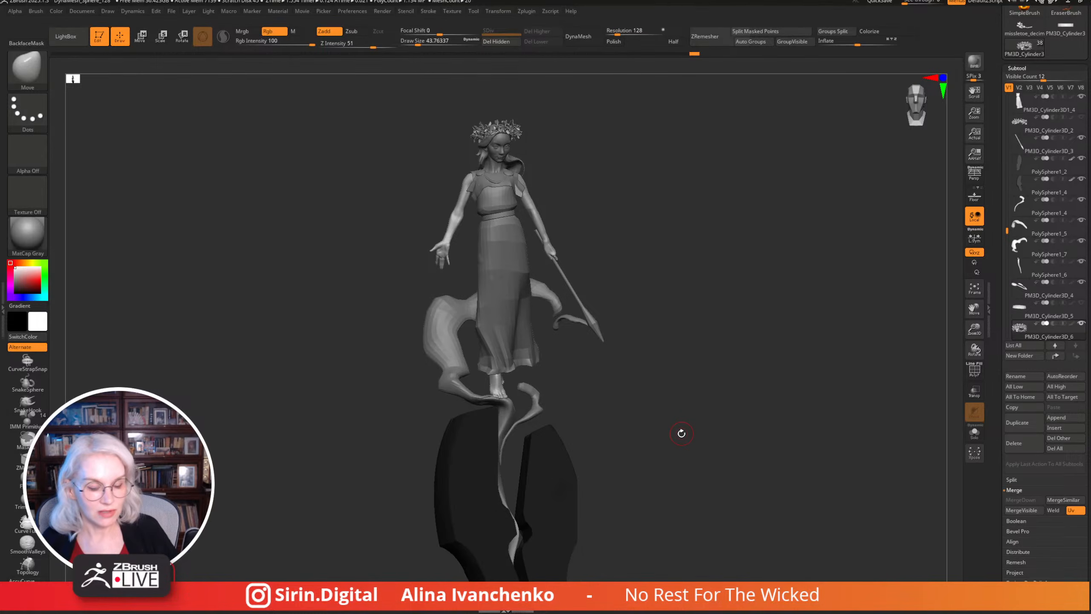
mouse_move(681, 433)
left_mouse_down()
mouse_move(666, 439)
mouse_move(721, 431)
mouse_move(724, 450)
left_mouse_up()
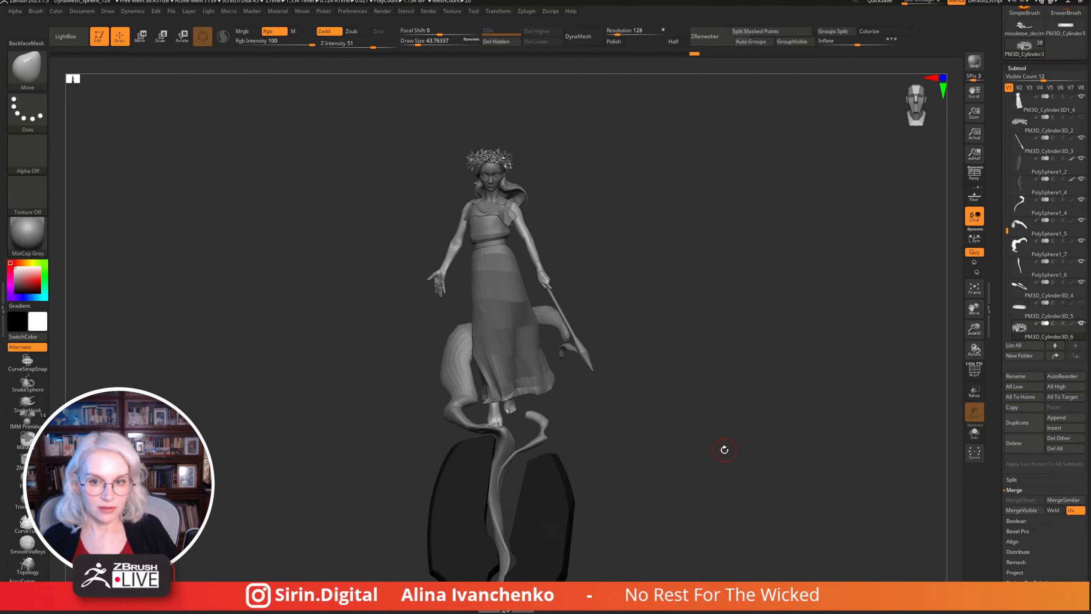
left_click_drag(704, 245, 706, 239)
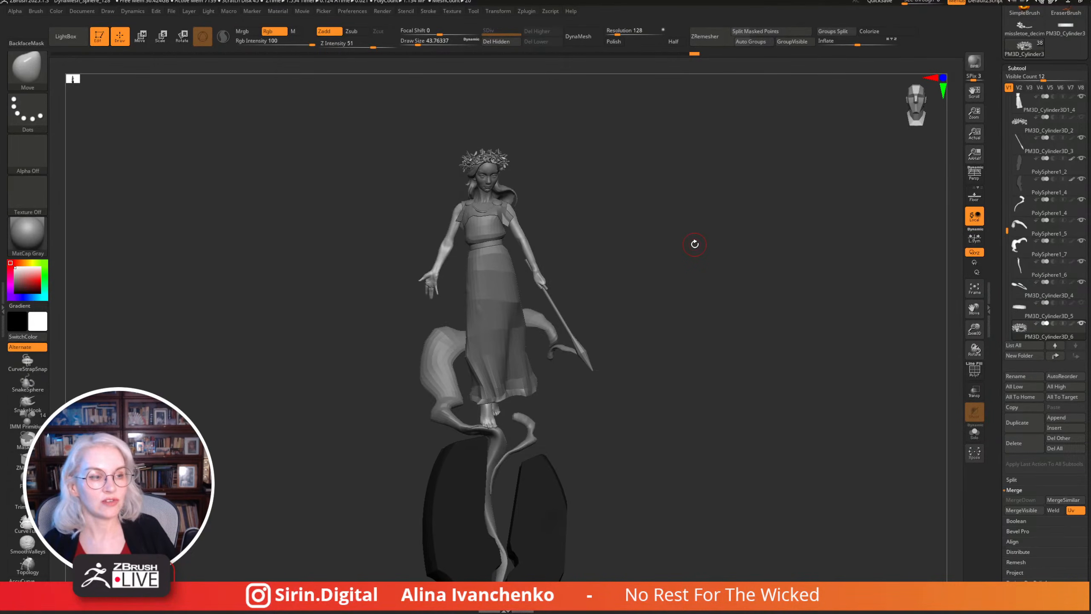
mouse_move(713, 278)
left_mouse_down("alt")
mouse_move(722, 320)
mouse_move(699, 285)
mouse_move(705, 303)
mouse_move(738, 270)
left_mouse_up("alt")
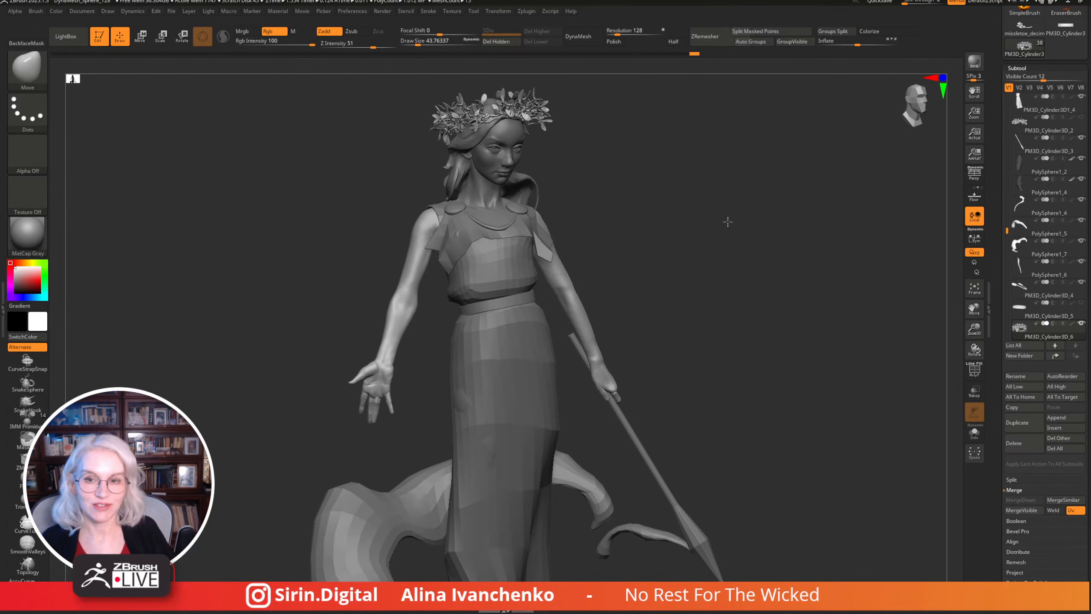
mouse_move(723, 219)
left_mouse_down()
mouse_move(702, 239)
mouse_move(735, 268)
mouse_move(723, 341)
mouse_move(721, 279)
left_mouse_up()
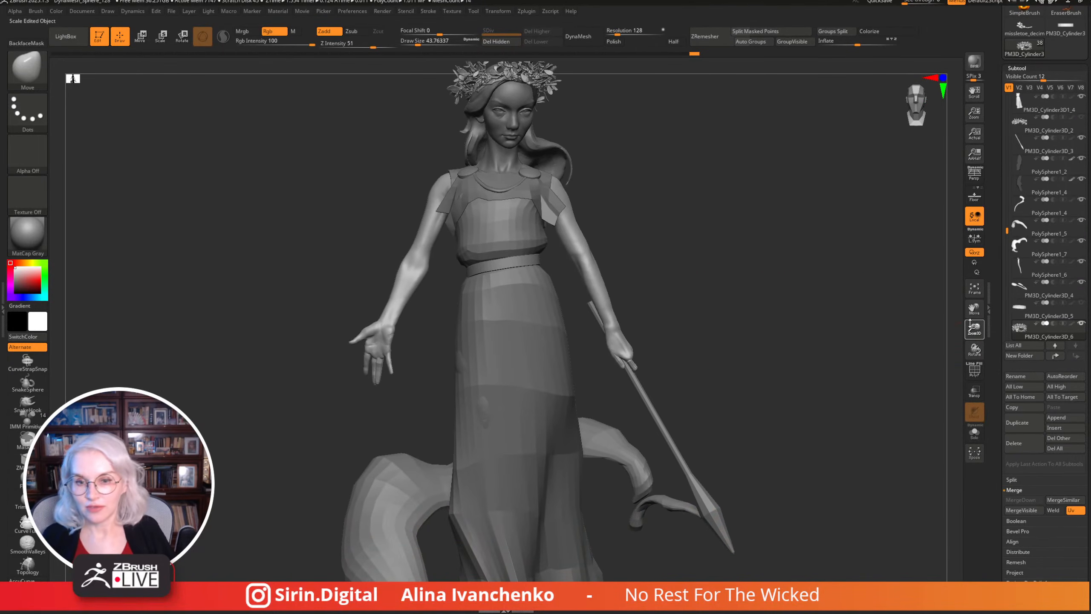
left_click_drag(957, 334, 617, 354)
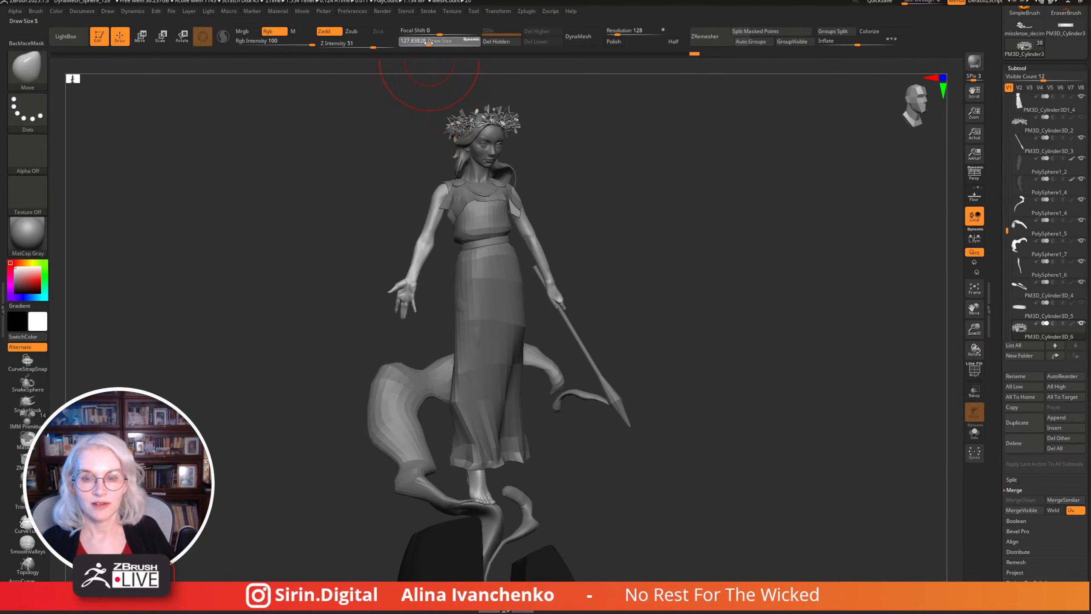
Set the Draw Size to 112 and select the large swirl behind the dress.
mouse_move(389, 110)
left_mouse_down()
mouse_move(536, 240)
mouse_move(590, 337)
left_mouse_up()
left_click(403, 415, "alt")
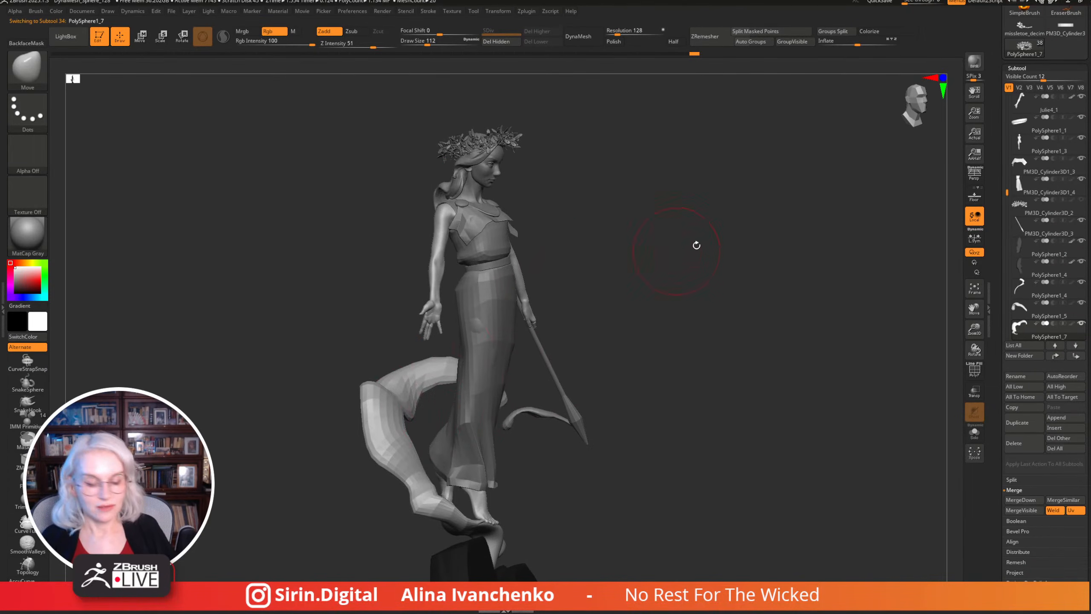
left_click_drag(694, 244, 689, 244)
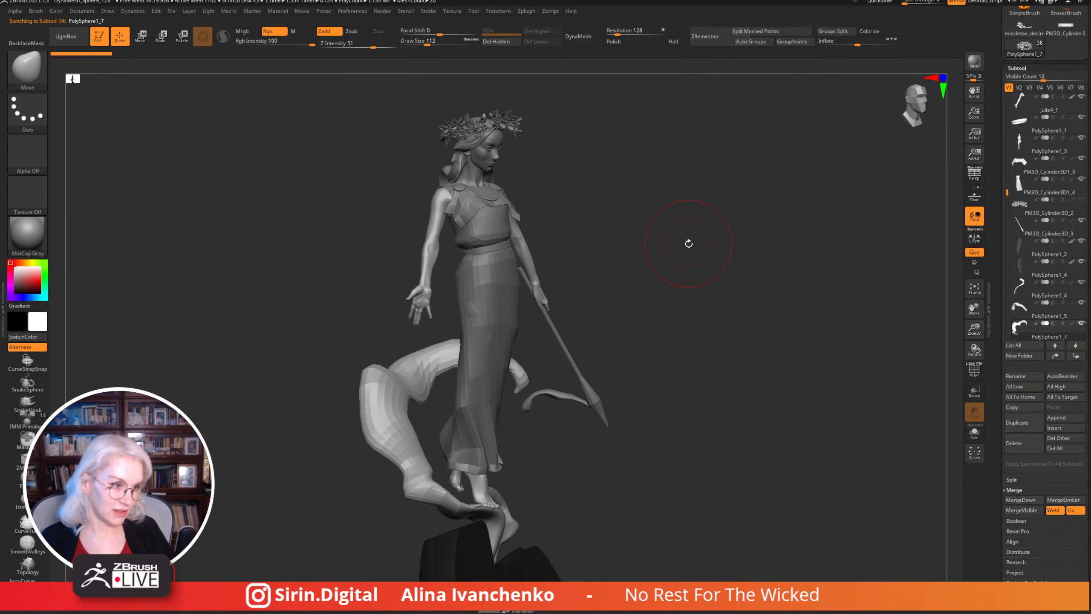
mouse_move(94, 160)
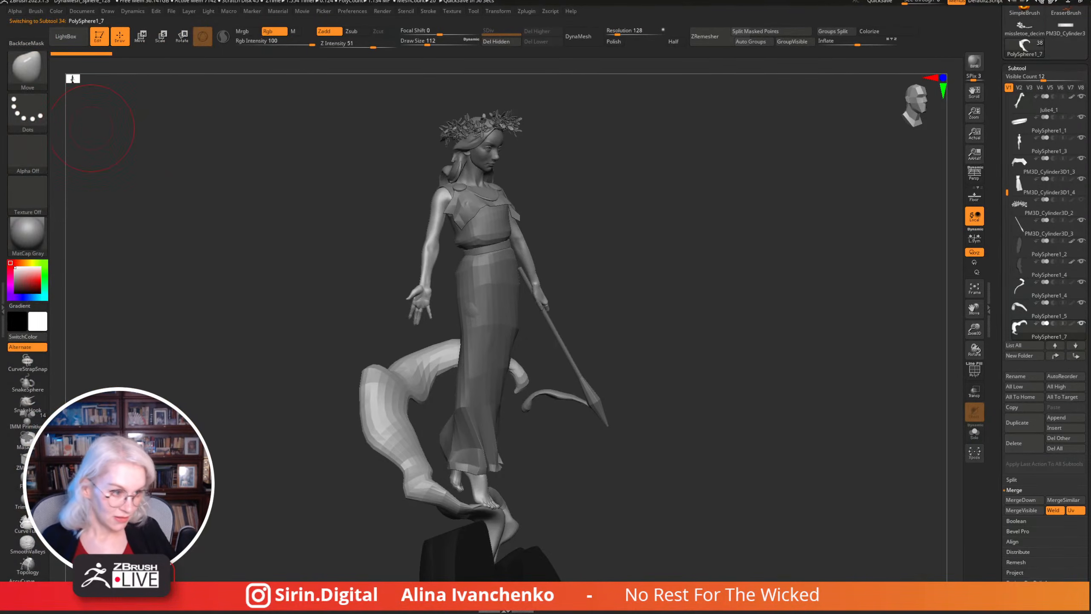
Lower the Draw Size to about 68 and switch from the hair to the mistletoe wreath around the head.
mouse_move(723, 276)
left_mouse_down()
mouse_move(704, 292)
mouse_move(784, 313)
mouse_move(847, 376)
mouse_move(775, 341)
mouse_move(808, 360)
mouse_move(775, 351)
mouse_move(756, 367)
mouse_move(764, 433)
mouse_move(773, 429)
left_mouse_up()
mouse_move(974, 329)
left_mouse_down()
mouse_move(743, 234)
mouse_move(743, 263)
mouse_move(706, 251)
mouse_move(762, 253)
mouse_move(743, 302)
mouse_move(732, 302)
mouse_move(735, 249)
mouse_move(723, 300)
mouse_move(753, 306)
mouse_move(711, 307)
mouse_move(488, 210)
mouse_move(592, 151)
mouse_move(629, 196)
left_mouse_up()
left_click(494, 196, "alt")
left_click_drag(431, 42, 423, 42)
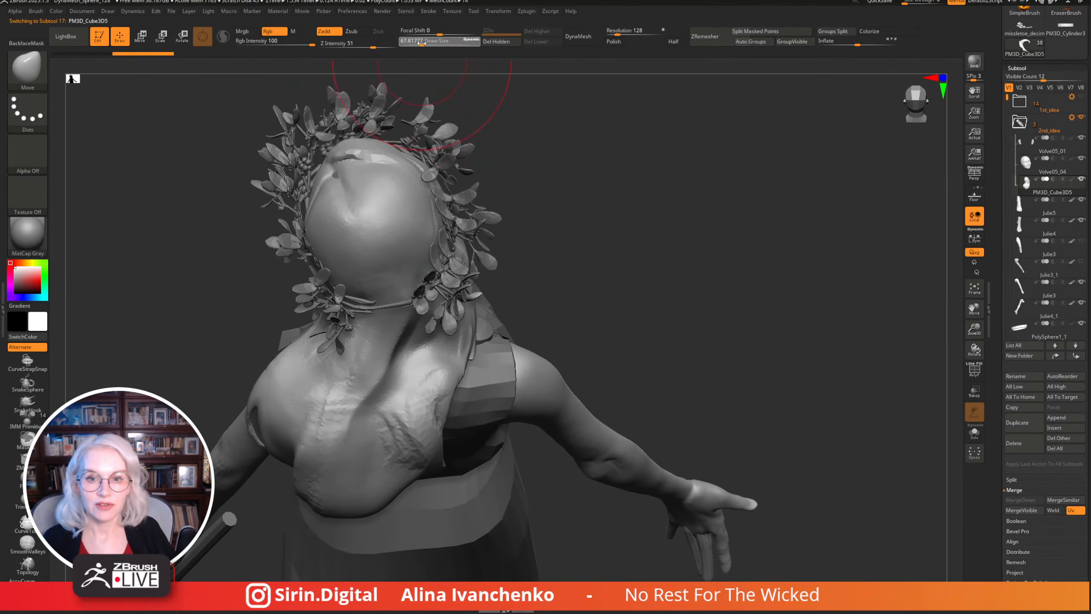
mouse_move(636, 181)
left_mouse_down()
mouse_move(623, 219)
mouse_move(492, 264)
left_mouse_up()
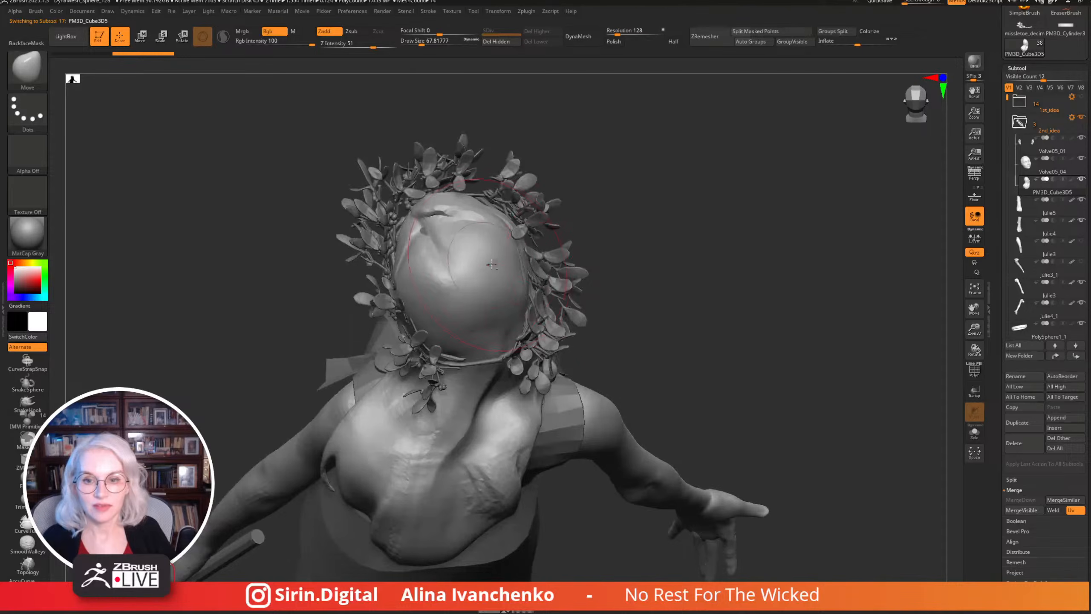
left_click(536, 302, "alt")
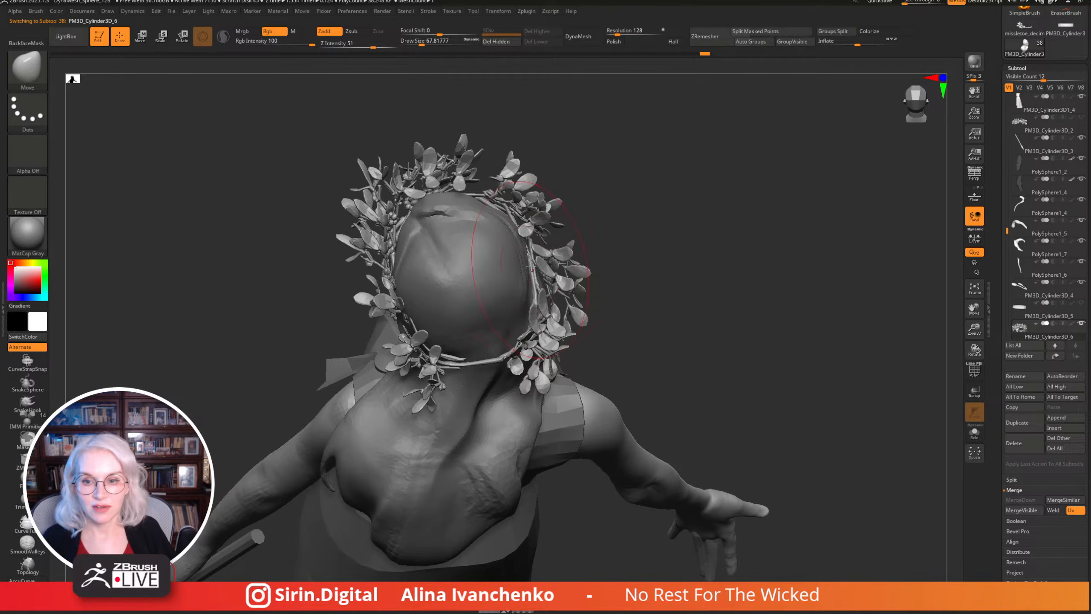
Adjust the mistletoe wreath around the head, then isolate one sprig and mask every other part of the wreath.
left_click_drag(524, 264, 445, 261)
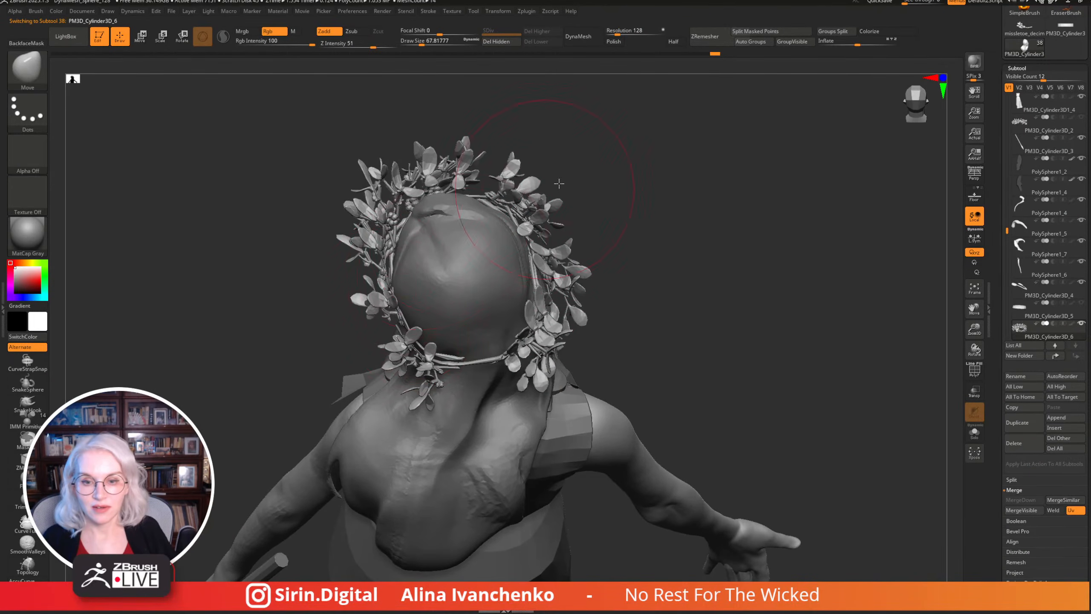
mouse_move(559, 185)
left_mouse_down("shift")
mouse_move(592, 158)
mouse_move(597, 209)
mouse_move(659, 182)
left_mouse_up("shift")
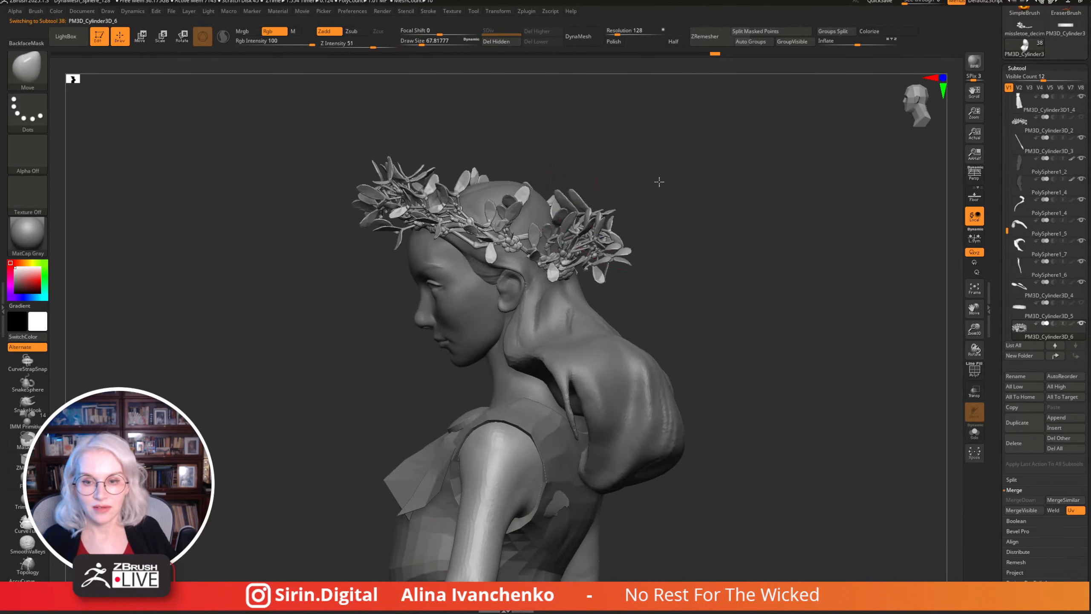
left_click(665, 154, "ctrl")
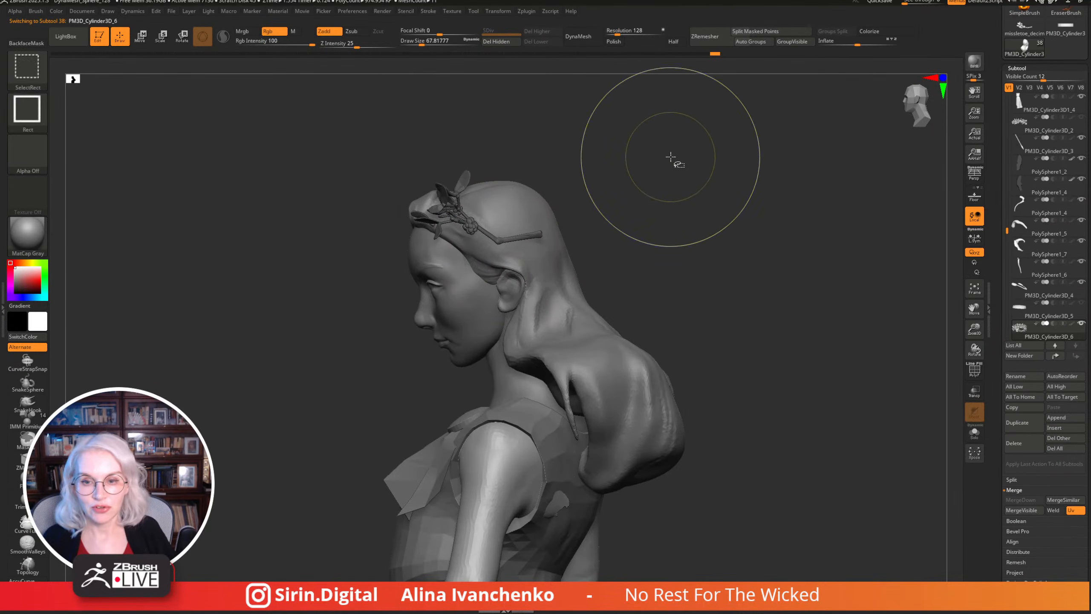
left_click(671, 161, "ctrl")
left_click(661, 167, "ctrl")
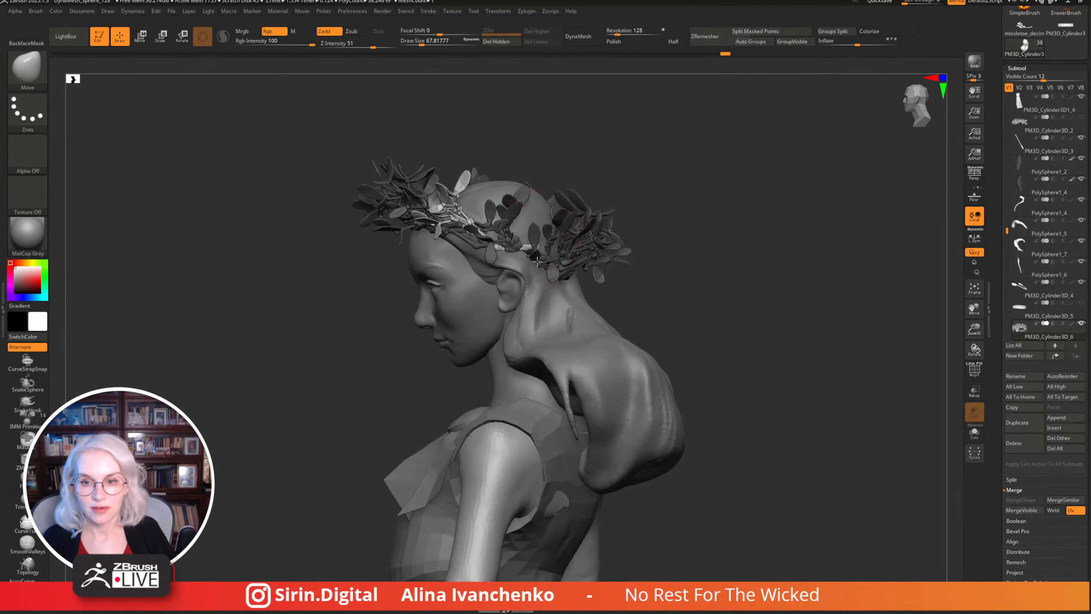
With the Move brush at a draw size of about 27, bend the unmasked sprig's stem closer to the head above the ear.
mouse_move(649, 199)
left_mouse_down()
mouse_move(645, 213)
mouse_move(655, 185)
mouse_move(663, 197)
left_mouse_up()
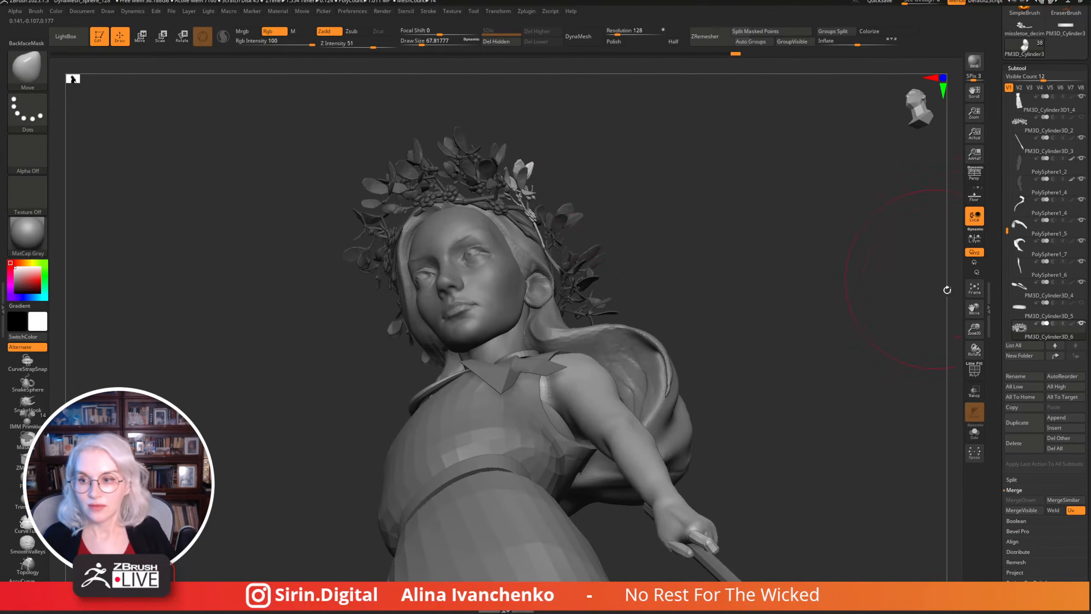
left_click_drag(974, 327, 550, 100)
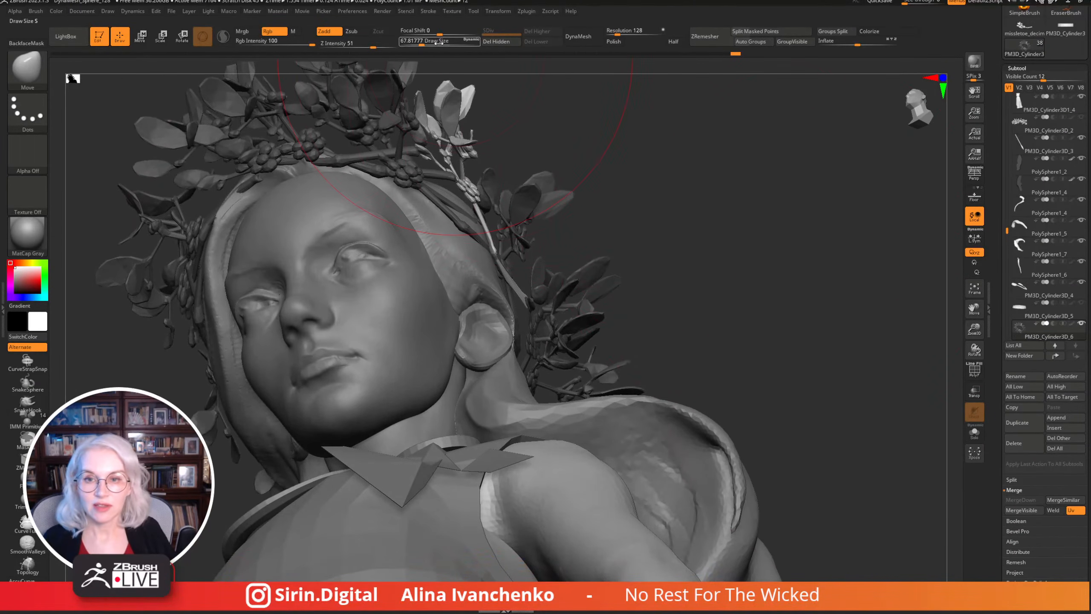
left_click_drag(438, 43, 423, 43)
left_click_drag(676, 188, 662, 200)
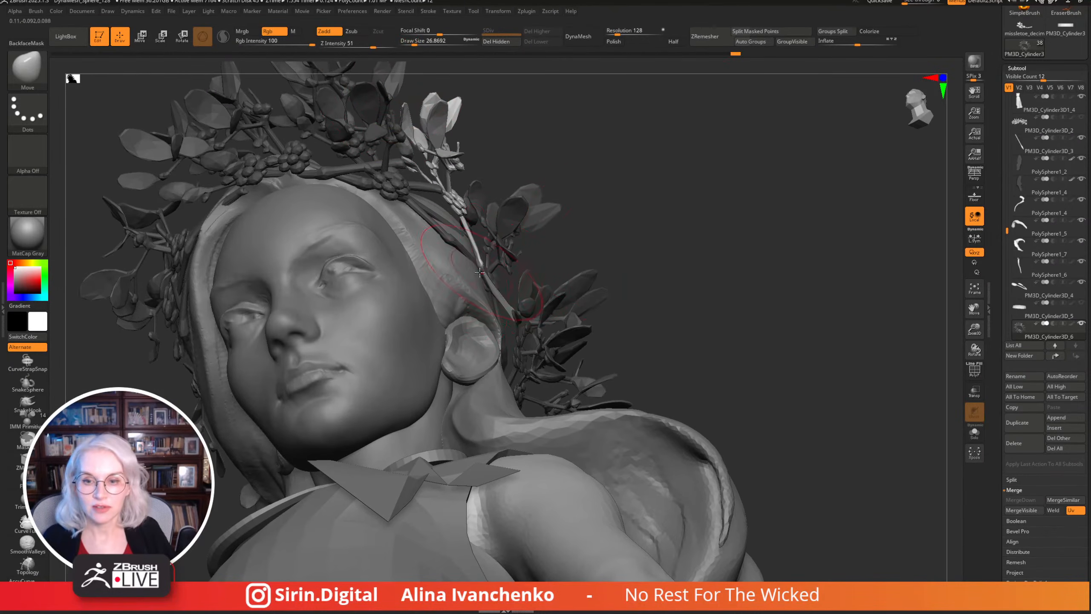
mouse_move(479, 272)
left_mouse_down()
mouse_move(500, 305)
mouse_move(520, 296)
left_mouse_up()
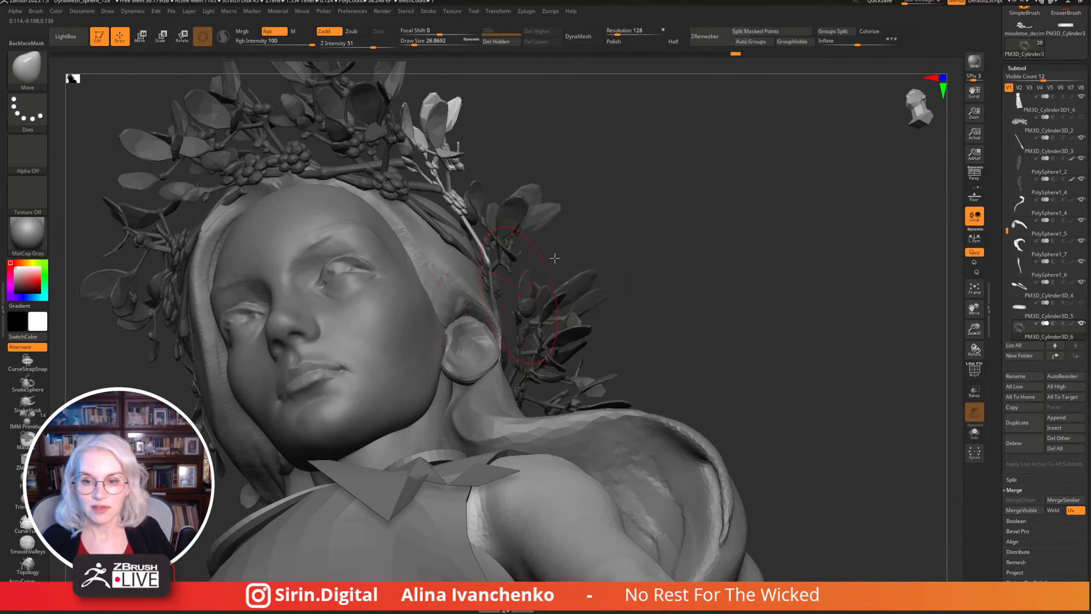
mouse_move(554, 257)
left_mouse_down()
mouse_move(641, 208)
mouse_move(677, 166)
mouse_move(486, 260)
left_mouse_up()
Thicken the unmasked sprig's stem using the Inflat brush at a draw size of about 13.
key("b")
key("i")
key("n")
mouse_move(637, 175)
left_mouse_down()
mouse_move(645, 165)
mouse_move(488, 205)
mouse_move(459, 201)
left_mouse_up()
mouse_move(615, 139)
left_mouse_down()
mouse_move(558, 156)
mouse_move(572, 102)
mouse_move(603, 238)
mouse_move(494, 129)
left_mouse_up()
left_click_drag(416, 43, 410, 43)
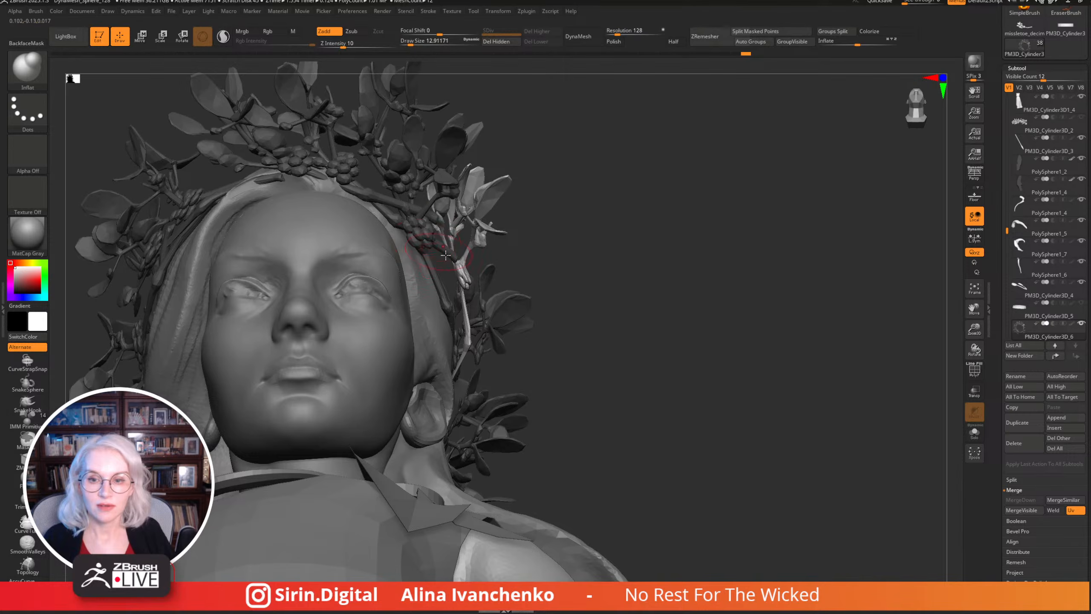
left_click_drag(537, 232, 451, 275)
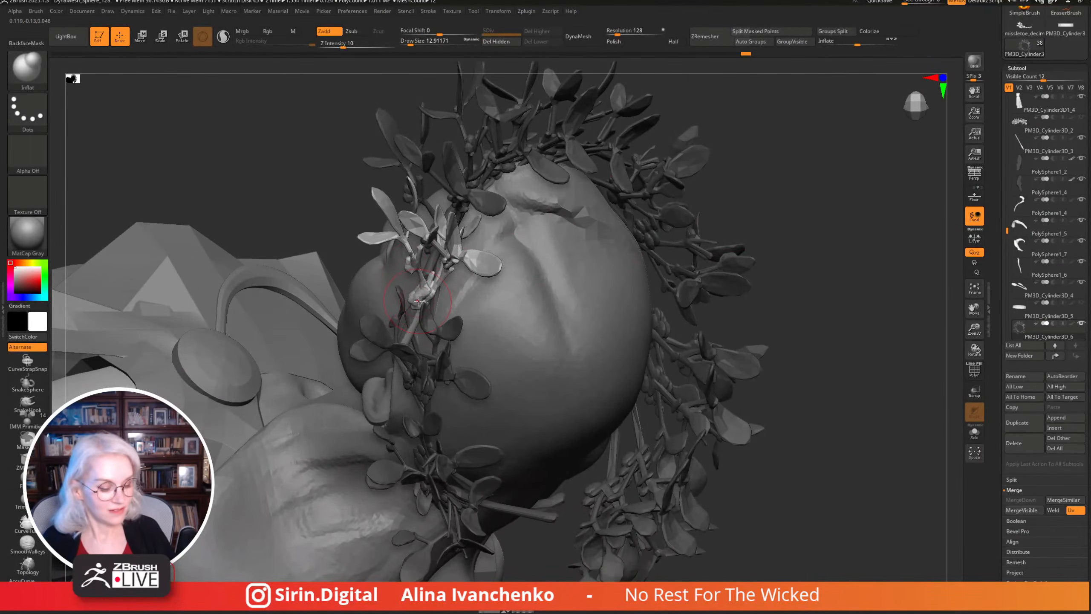
Reposition the unmasked sprig along the side of the wreath using the Move brush at a draw size of about 17.
key("b")
key("m")
key("v")
mouse_move(644, 171)
left_mouse_down()
mouse_move(772, 134)
mouse_move(558, 86)
left_mouse_up()
left_click_drag(411, 41, 412, 43)
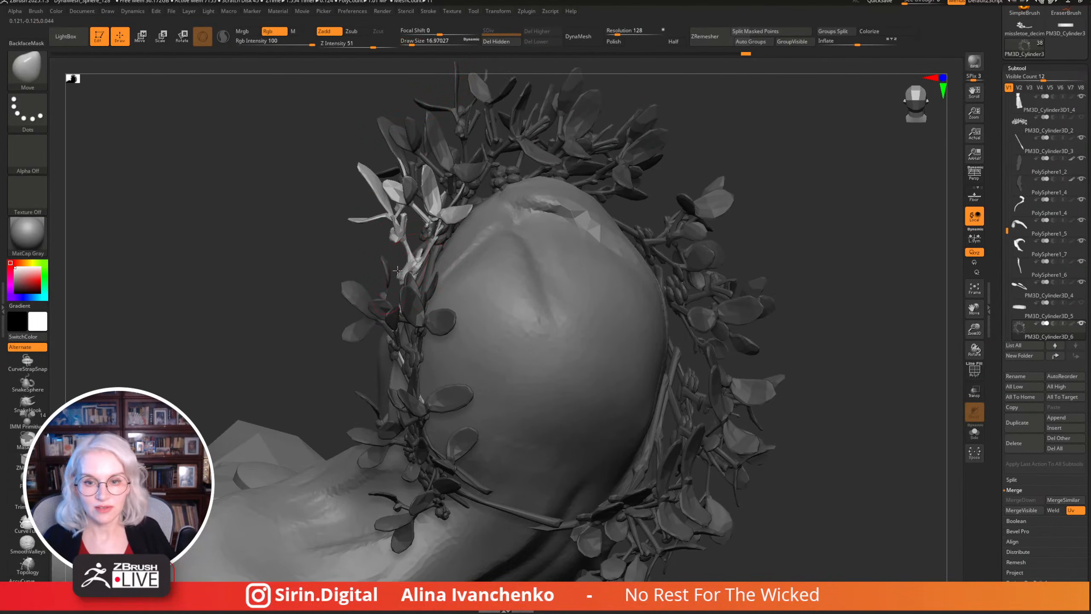
mouse_move(402, 262)
left_mouse_down()
mouse_move(365, 243)
mouse_move(849, 216)
left_mouse_up()
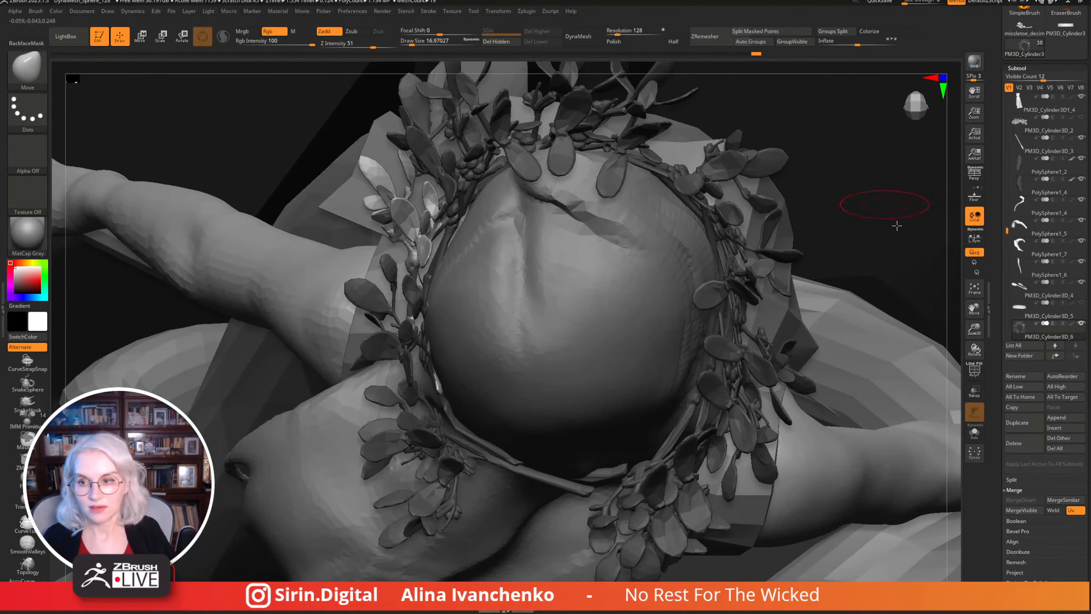
Clear the mask from the wreath and check its silhouette from the front.
left_click_drag(974, 329, 798, 278)
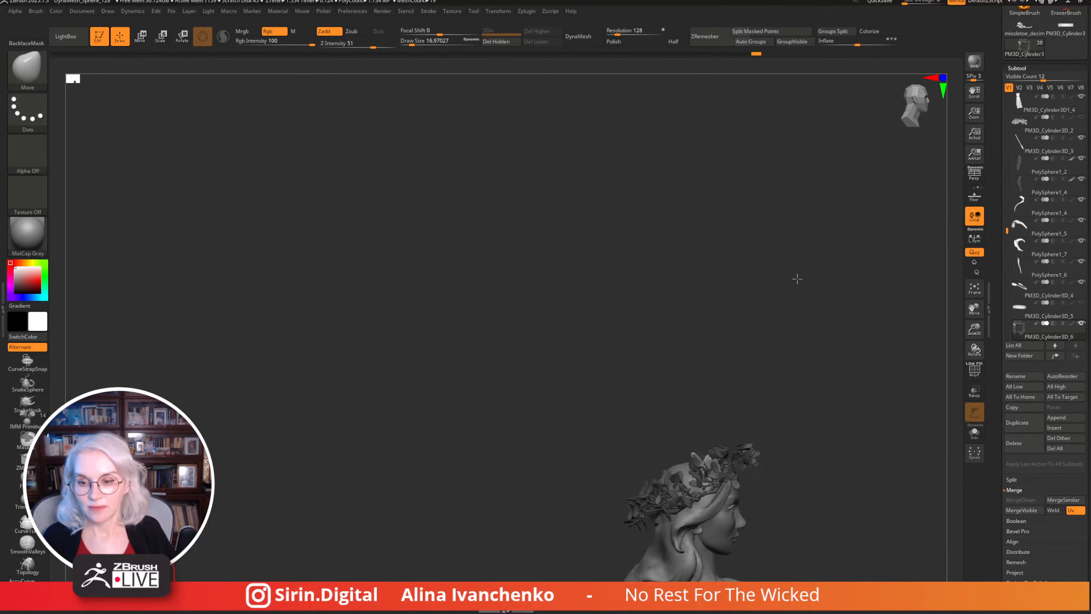
left_click_drag(809, 329, 687, 187)
left_click_drag(713, 353, 662, 290)
left_click_drag(974, 328, 707, 262)
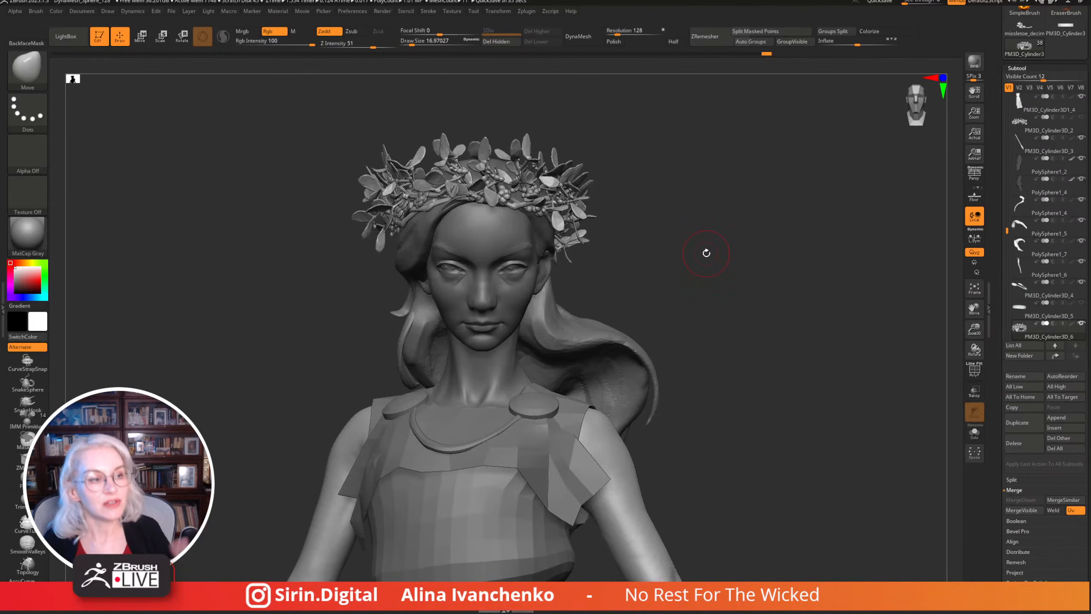
mouse_move(738, 272)
left_mouse_down()
mouse_move(745, 288)
mouse_move(721, 305)
mouse_move(707, 291)
left_mouse_up()
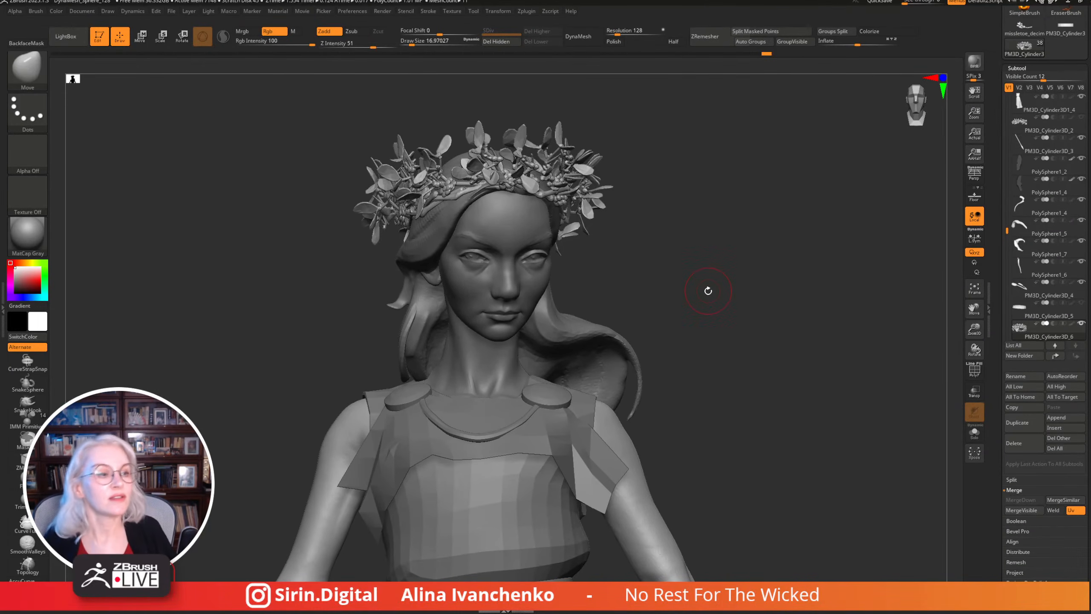
Enlarge the Move brush to a draw size of about 49 and adjust the wreath's outline around the back of the head.
mouse_move(768, 333)
left_mouse_down()
mouse_move(752, 370)
mouse_move(792, 371)
mouse_move(730, 373)
mouse_move(745, 365)
mouse_move(728, 405)
mouse_move(727, 373)
mouse_move(606, 183)
left_mouse_up()
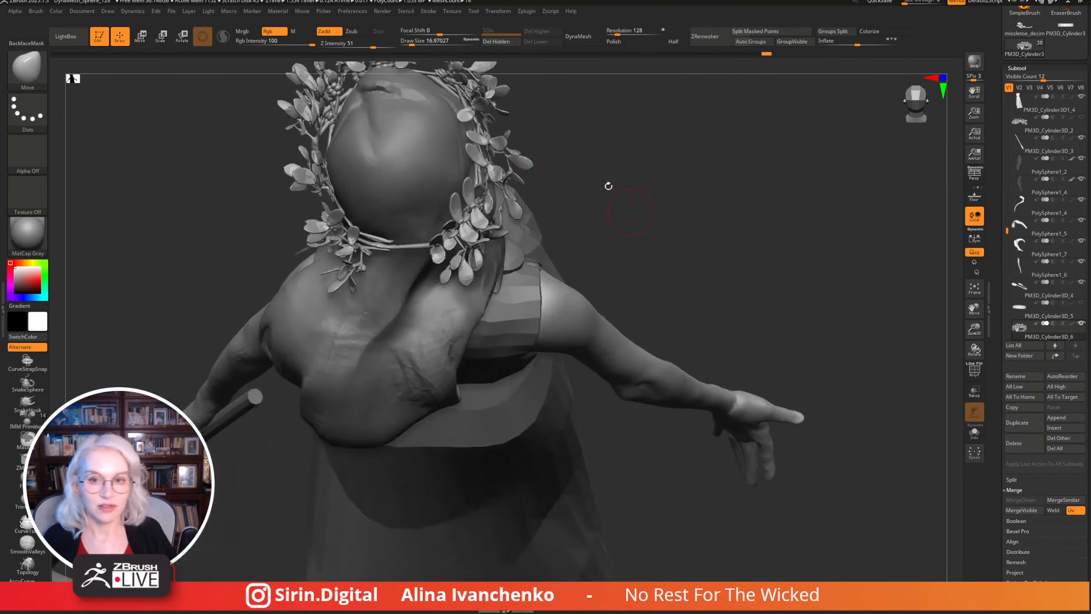
key("]")
key("]")
key("]")
mouse_move(683, 188)
left_mouse_down()
mouse_move(652, 94)
mouse_move(607, 177)
mouse_move(700, 230)
left_mouse_up()
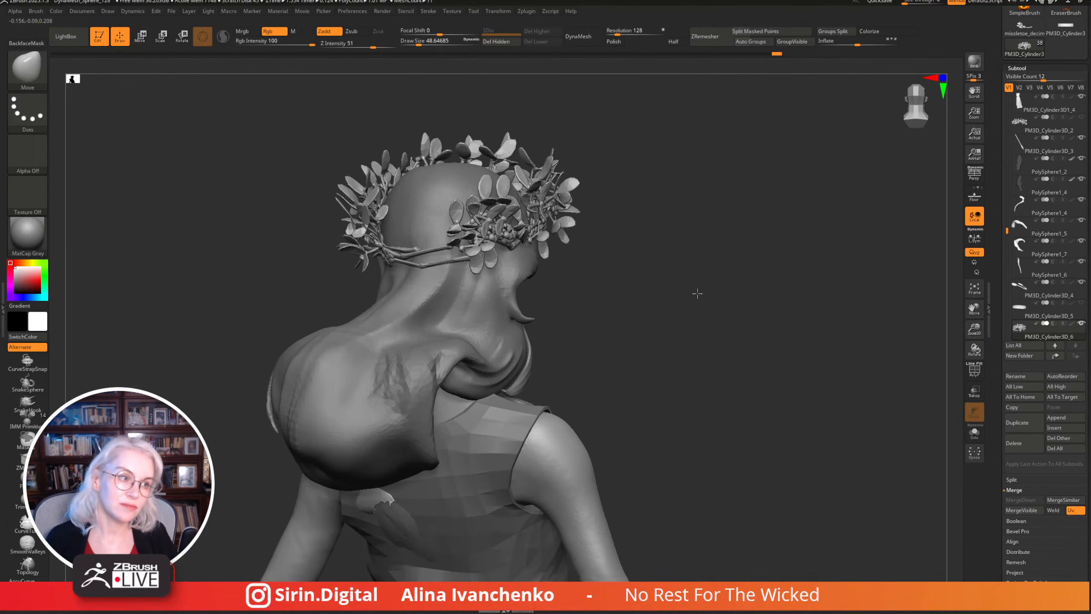
left_click_drag(697, 293, 642, 349)
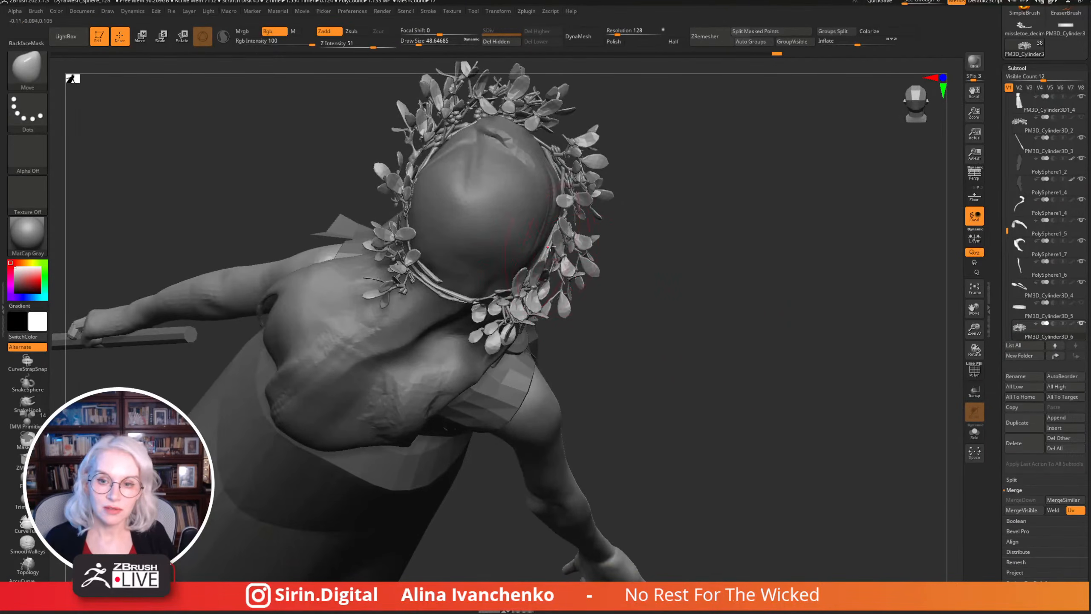
left_click_drag(549, 249, 633, 280)
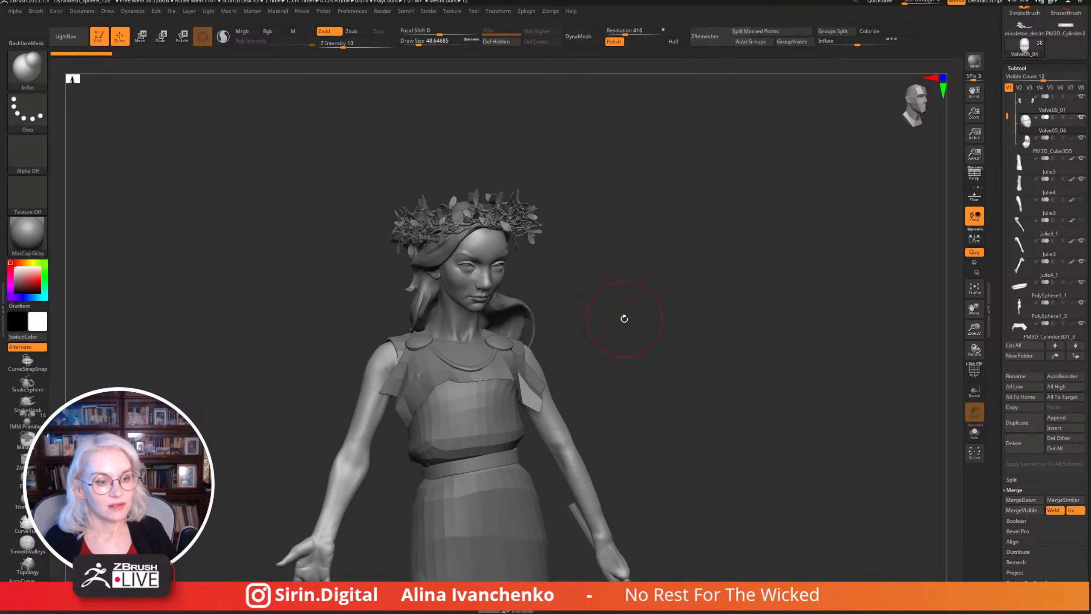
Make the hair the active subtool and reshape its billowing end using the Move brush at a draw size of 112.
mouse_move(626, 316)
left_mouse_down()
mouse_move(615, 309)
mouse_move(623, 316)
mouse_move(604, 339)
mouse_move(554, 334)
mouse_move(607, 341)
mouse_move(579, 343)
mouse_move(640, 312)
left_mouse_up()
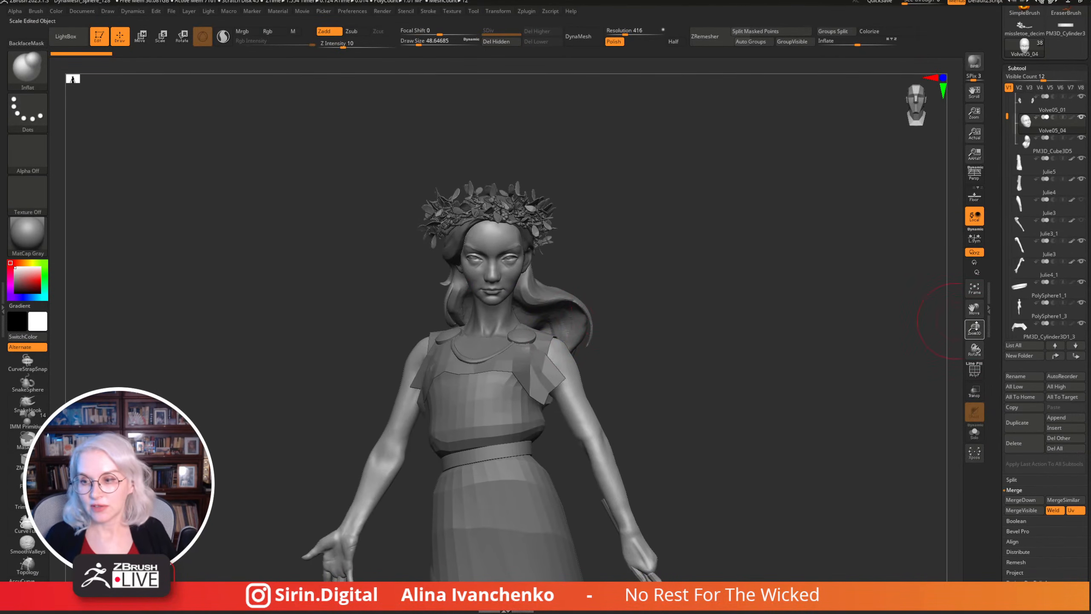
left_click_drag(974, 328, 965, 307)
left_click_drag(640, 346, 608, 345)
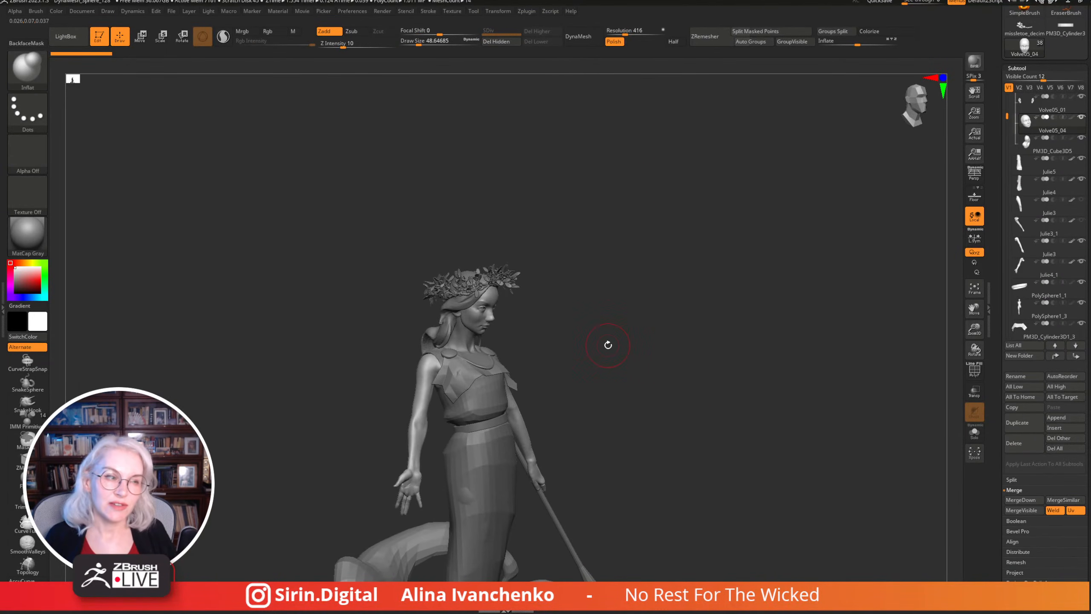
mouse_move(669, 294)
left_mouse_down()
mouse_move(682, 278)
mouse_move(663, 311)
left_mouse_up()
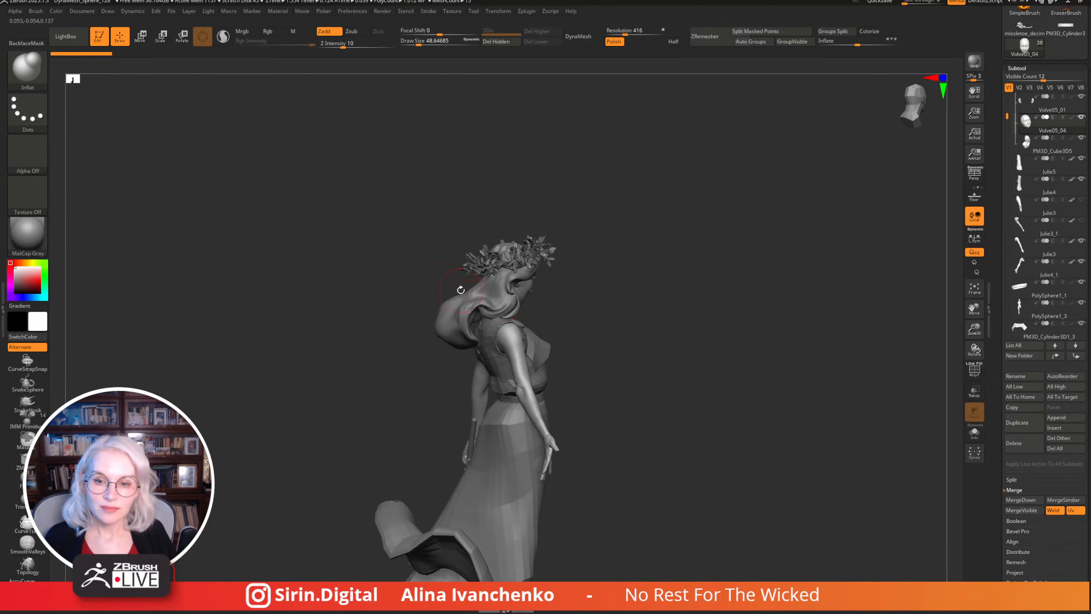
key("b")
key("m")
key("v")
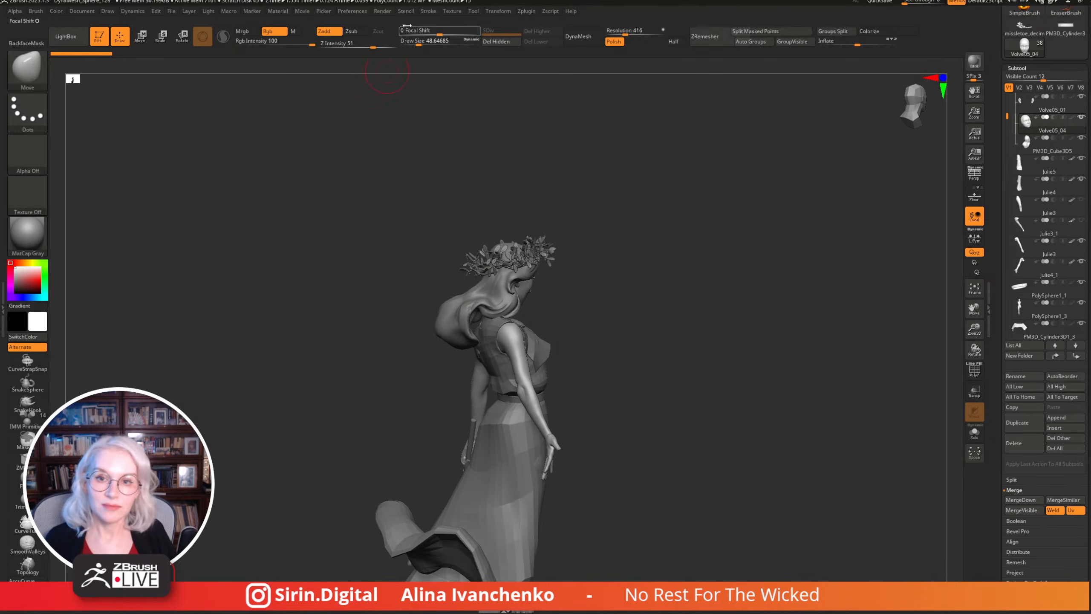
left_click_drag(419, 41, 427, 41)
left_click(444, 326, "alt")
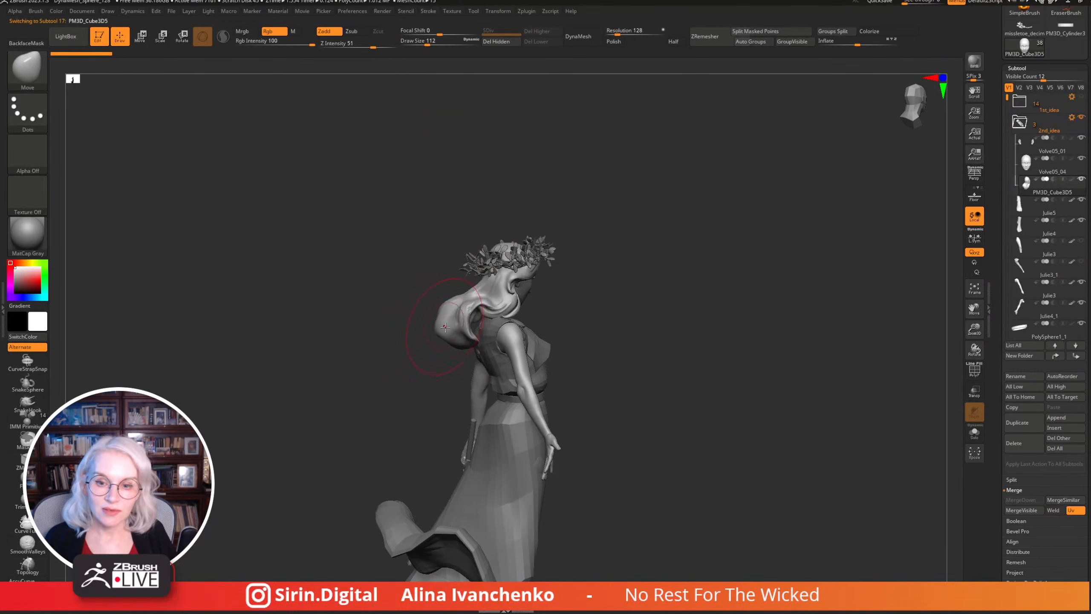
left_click_drag(435, 341, 552, 312)
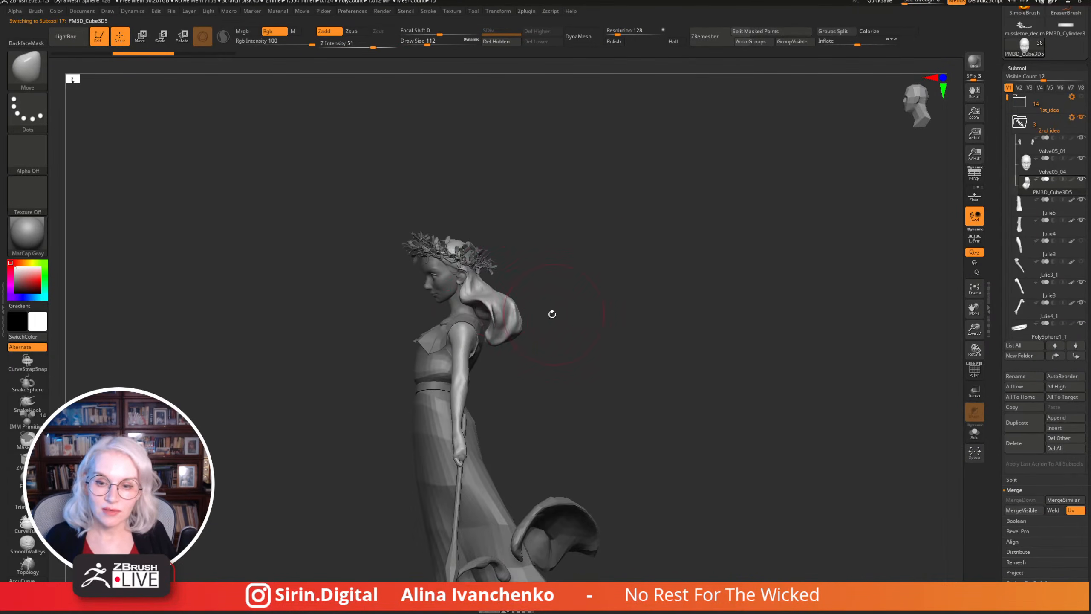
Refine the hair's lower tip from the side and back using the Move brush at a draw size of about 54.
left_click_drag(427, 41, 420, 41)
left_click_drag(636, 266, 613, 277)
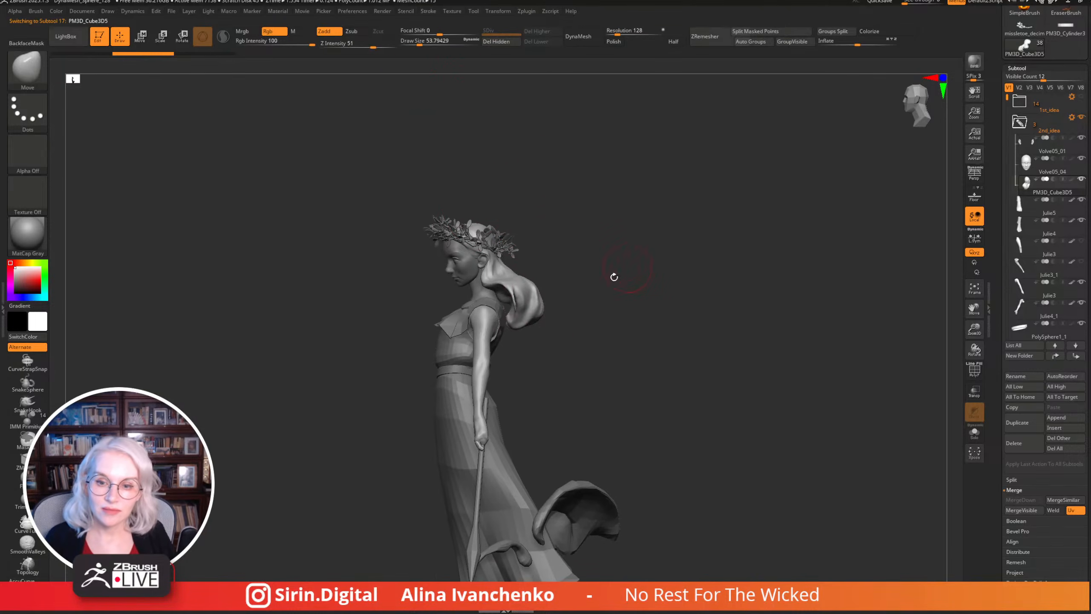
left_click_drag(516, 328, 545, 317)
right_click_drag(546, 317, 536, 326)
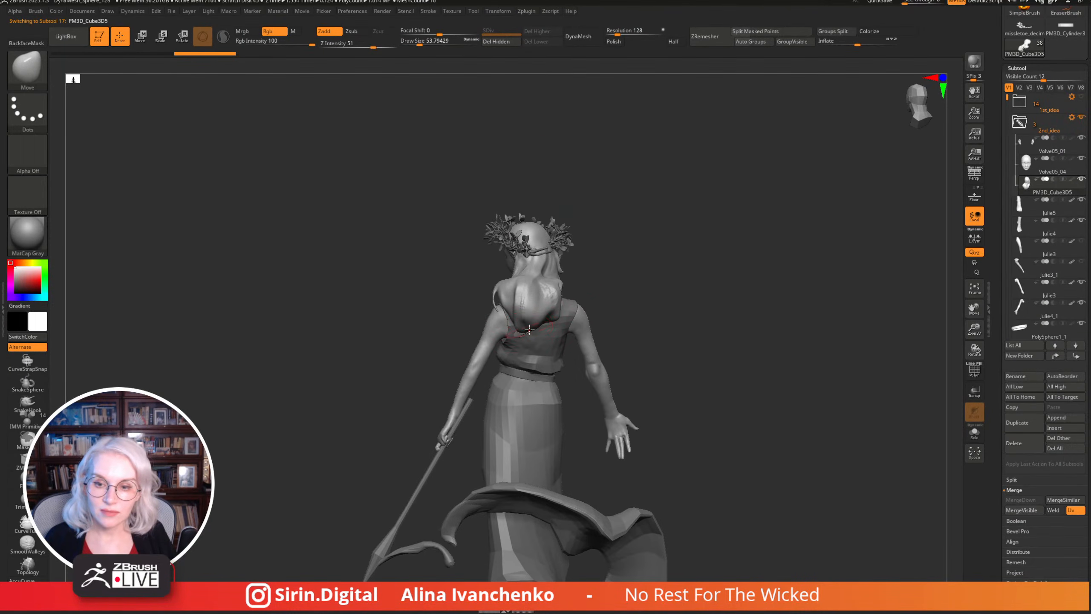
left_click(529, 329)
left_click_drag(629, 262, 533, 334)
left_click(541, 330)
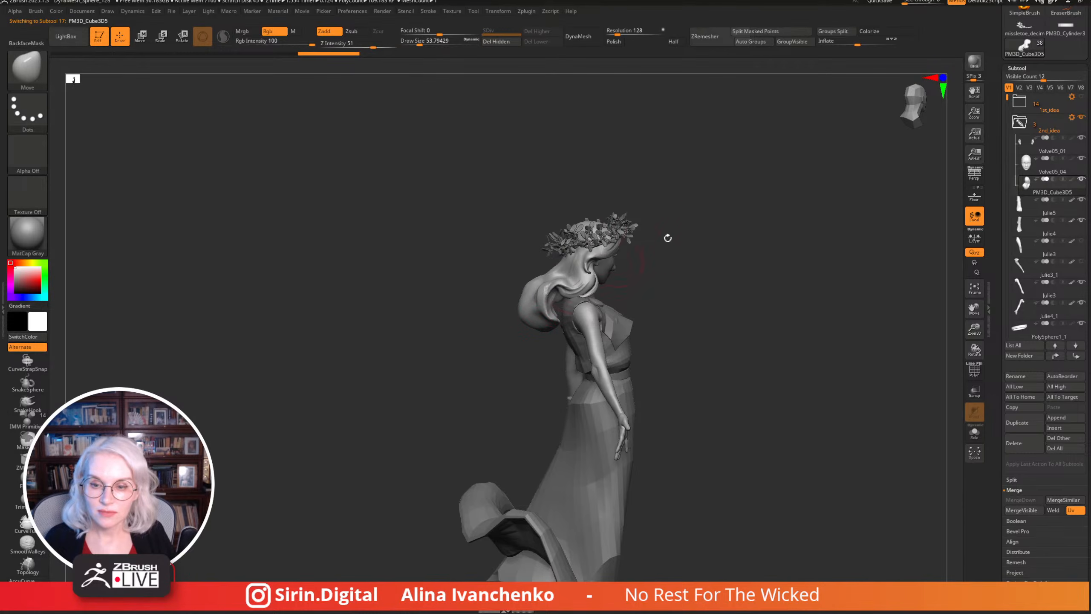
Push in the back of the hair mass using the Move brush at a draw size of about 120.
left_click_drag(711, 229, 678, 231, "alt")
left_click_drag(420, 45, 428, 47)
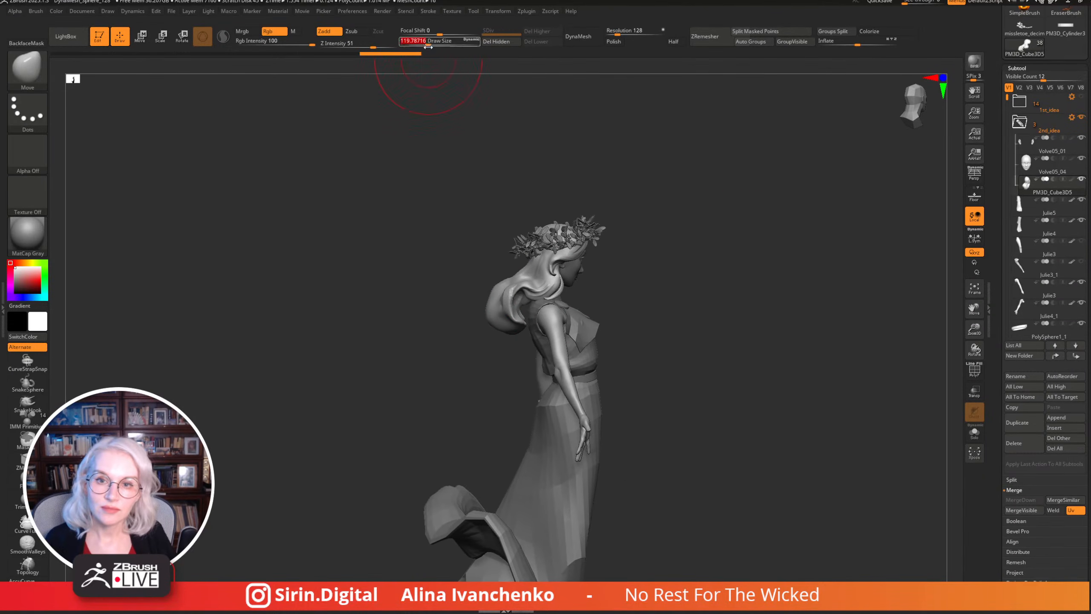
left_click_drag(500, 326, 500, 294)
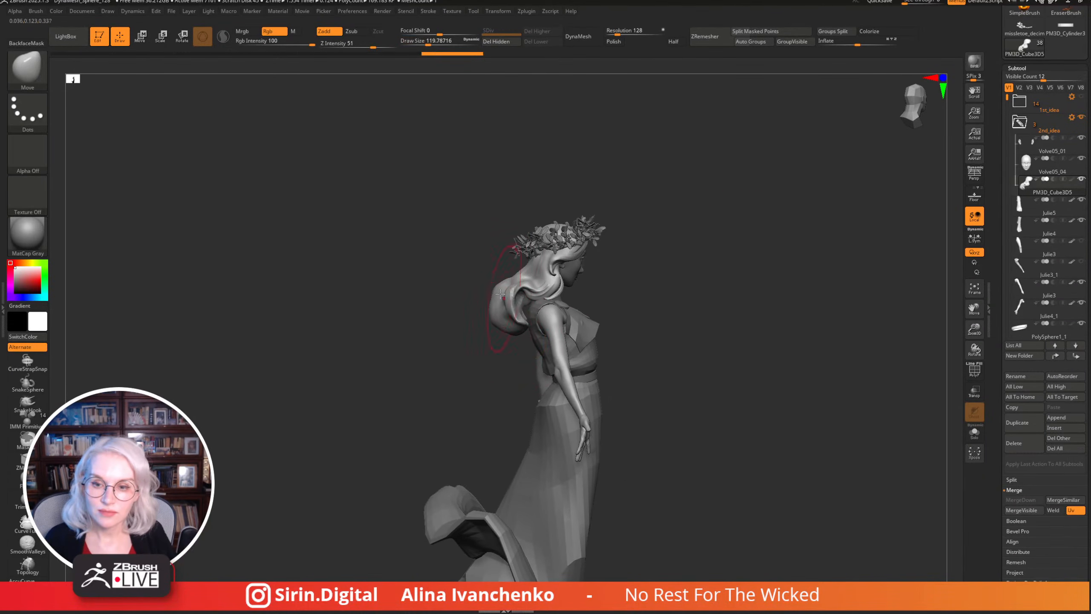
left_click_drag(622, 249, 792, 234, "shift")
left_click_drag(653, 278, 876, 295)
left_click_drag(795, 360, 625, 342)
Carve flowing strand grooves into the back of the hair using the DamStandard brush at a draw size of about 33.
left_click_drag(974, 328, 974, 309)
key("b")
key("d")
key("s")
left_click_drag(678, 161, 669, 158)
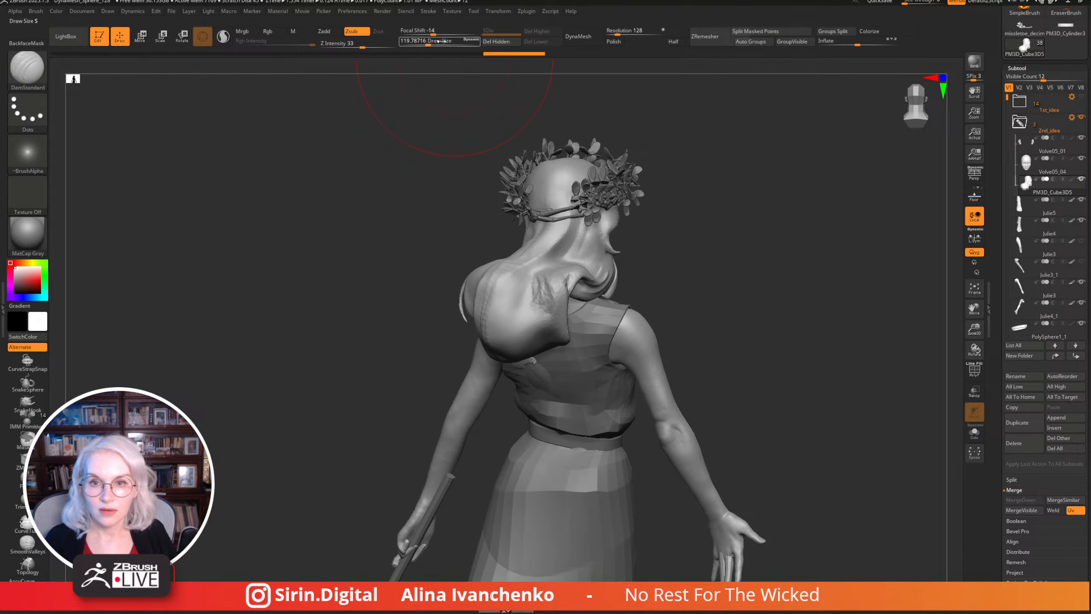
left_click_drag(428, 44, 415, 44)
mouse_move(769, 235)
left_mouse_down()
mouse_move(750, 229)
mouse_move(498, 305)
left_mouse_up()
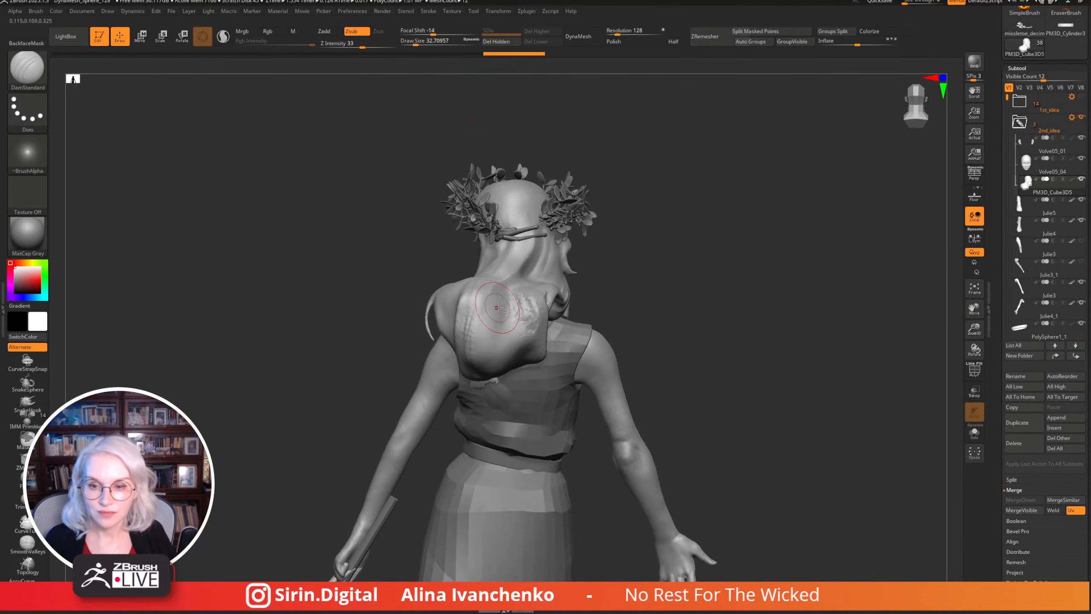
left_click_drag(655, 280, 525, 314)
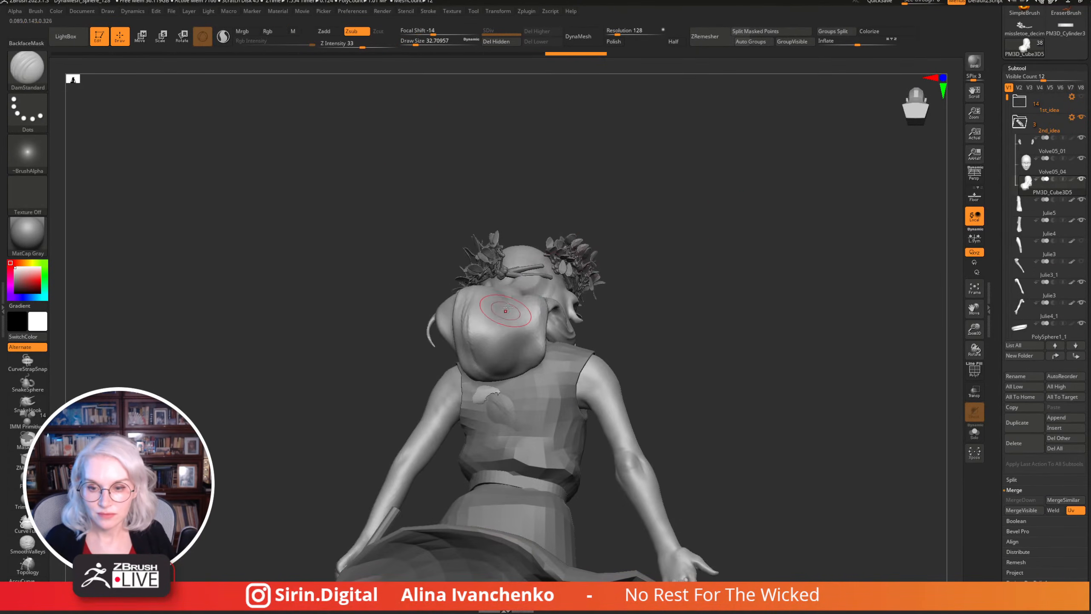
left_click_drag(677, 260, 548, 356)
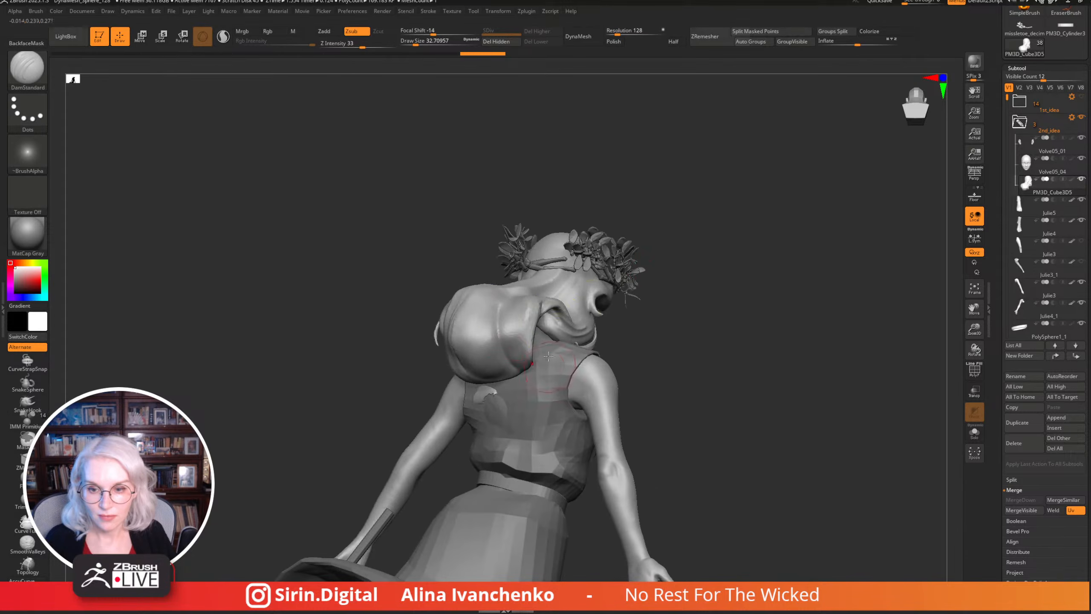
left_click_drag(471, 331, 712, 288)
left_click_drag(678, 276, 486, 295)
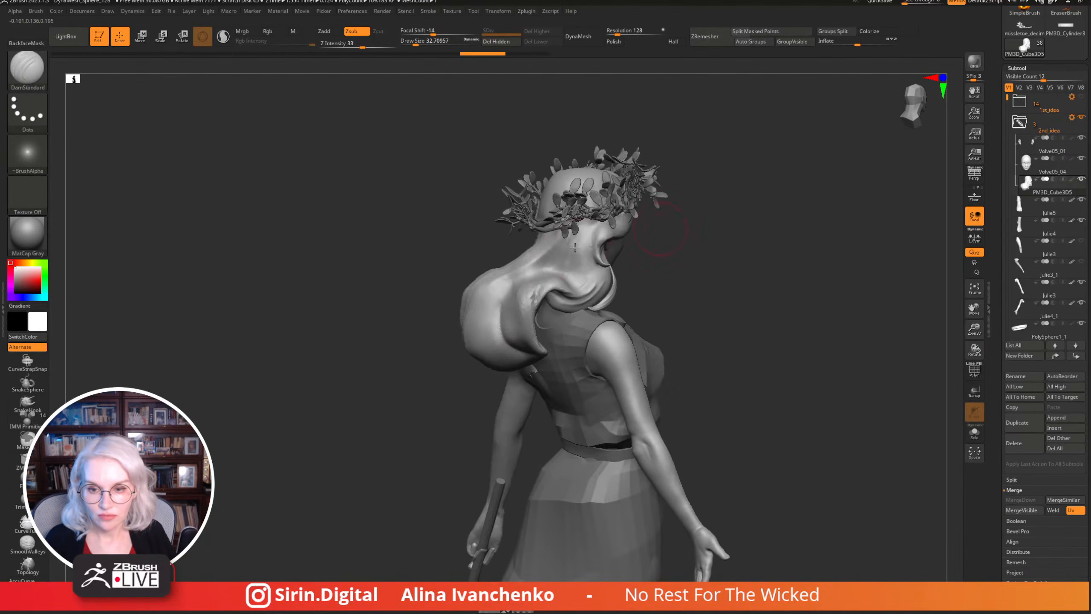
Build up strand forms on the back of the hair using the ClayBuildup brush at a draw size of about 33.
key("b")
key("c")
key("b")
left_click_drag(636, 258, 667, 224)
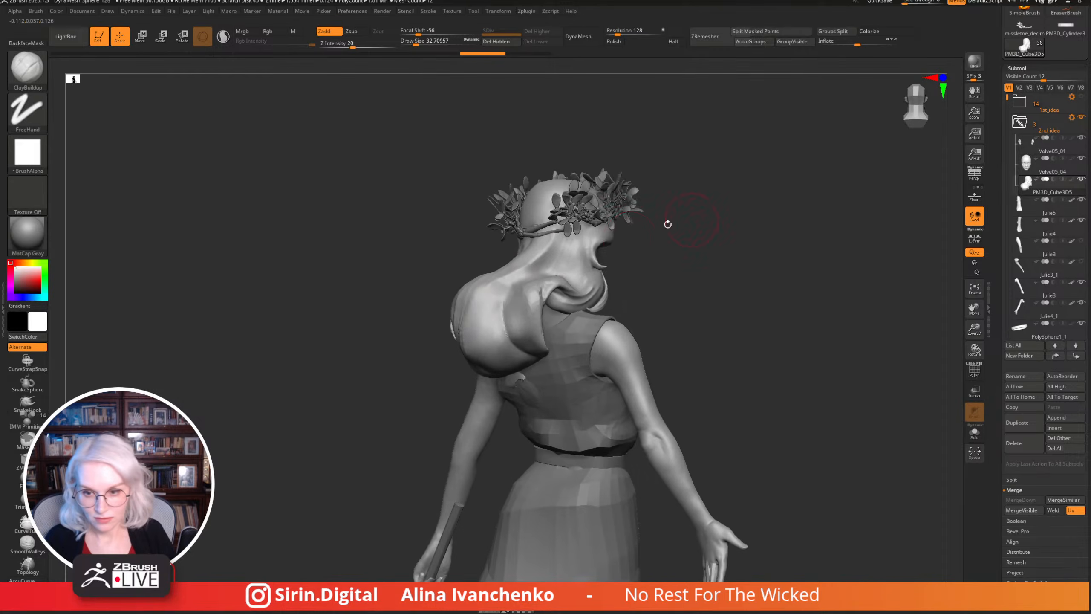
mouse_move(488, 296)
left_mouse_down()
mouse_move(494, 339)
mouse_move(536, 349)
left_mouse_up()
left_click_drag(661, 275, 640, 254)
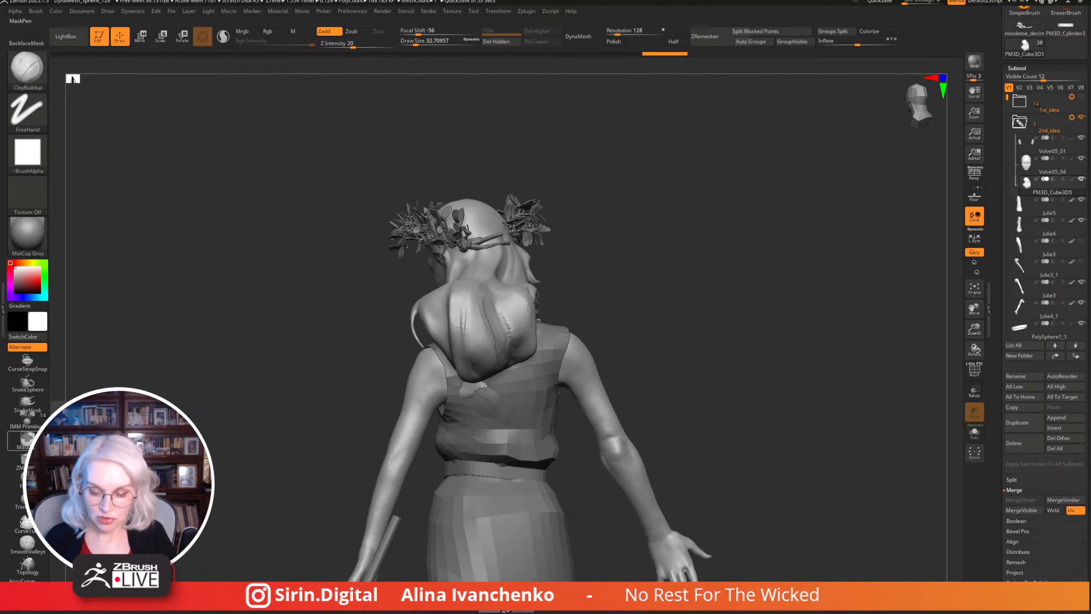
Reshape the lower back of the hair mass using the Move brush at a draw size of about 62.
mouse_move(664, 325)
left_mouse_down()
mouse_move(657, 314)
mouse_move(652, 363)
mouse_move(696, 350)
mouse_move(607, 353)
mouse_move(616, 316)
mouse_move(608, 342)
mouse_move(514, 141)
left_mouse_up()
key("b")
key("m")
key("v")
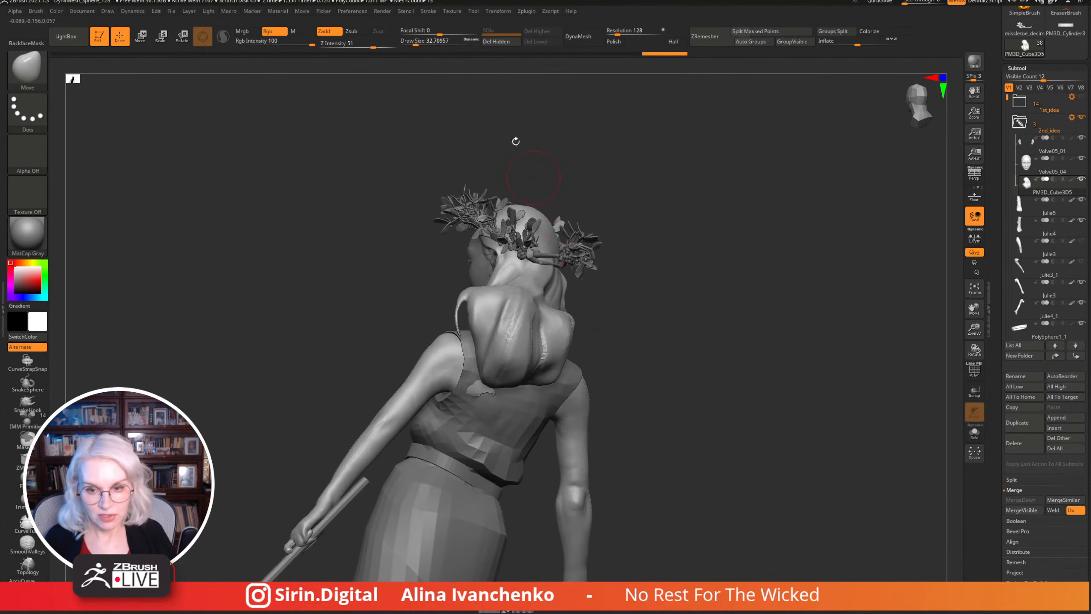
left_click_drag(416, 44, 421, 44)
left_click_drag(679, 266, 573, 358)
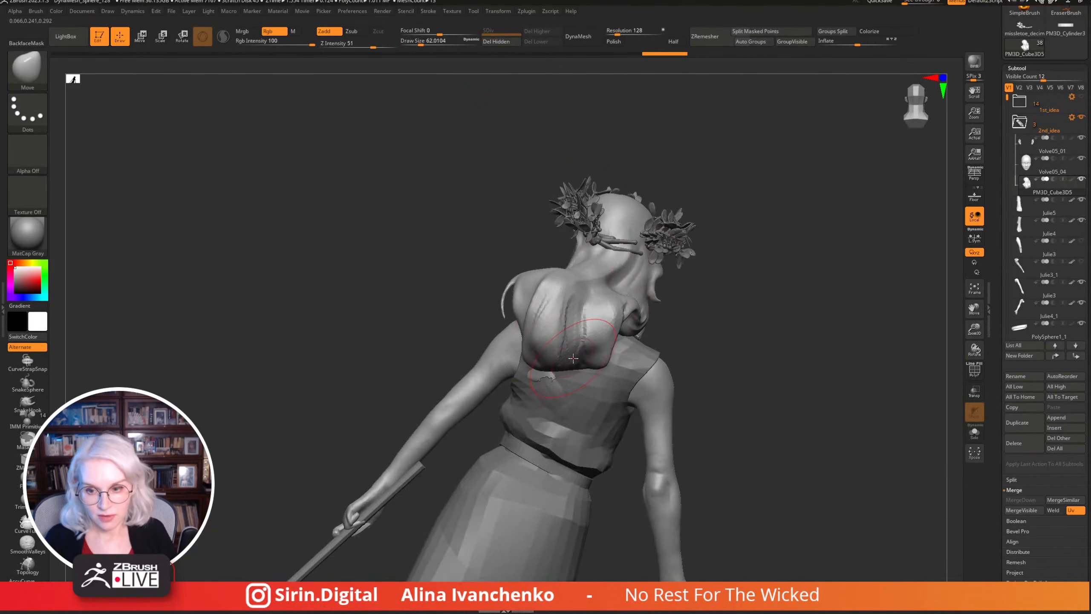
mouse_move(704, 344)
left_mouse_down()
mouse_move(720, 311)
mouse_move(648, 351)
mouse_move(692, 329)
mouse_move(657, 356)
mouse_move(633, 336)
mouse_move(657, 358)
mouse_move(696, 363)
left_mouse_up()
Isolate the hair and build a long strand down its inner side using the ClayBuildup brush at a draw size of about 22.
left_click(975, 436)
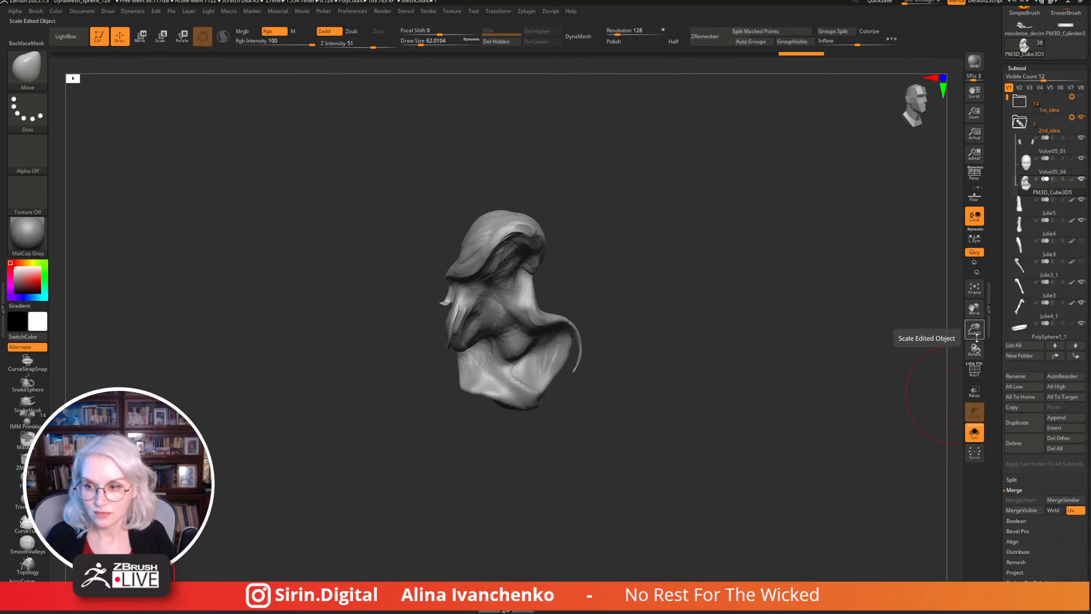
mouse_move(974, 329)
left_mouse_down()
mouse_move(879, 324)
mouse_move(833, 533)
mouse_move(818, 463)
mouse_move(438, 66)
mouse_move(704, 192)
mouse_move(687, 215)
left_mouse_up()
key("bracketleft")
key("bracketleft")
key("bracketleft")
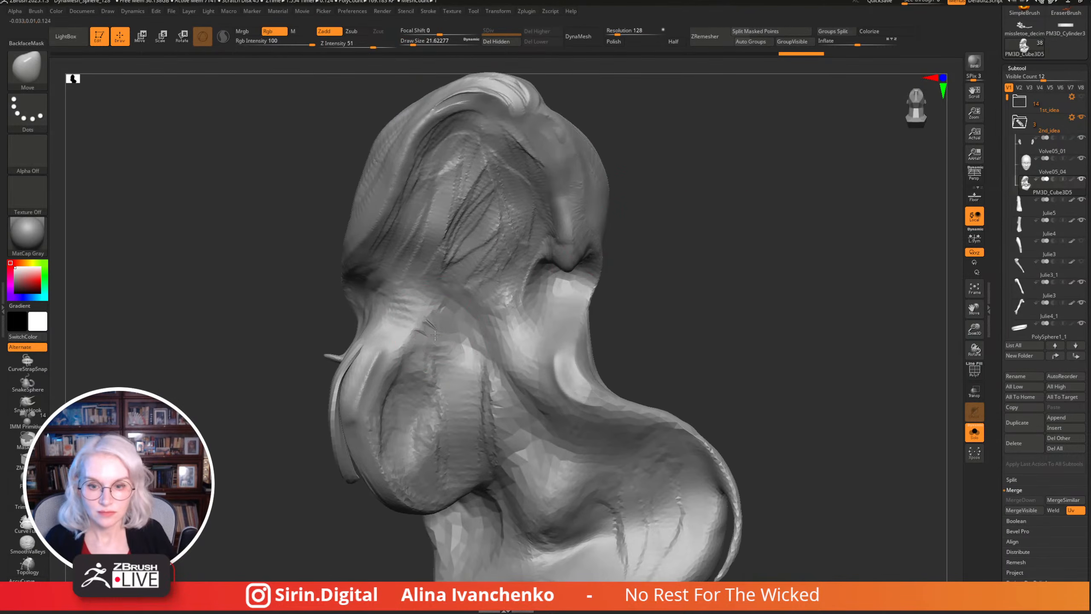
key("b")
key("c")
key("b")
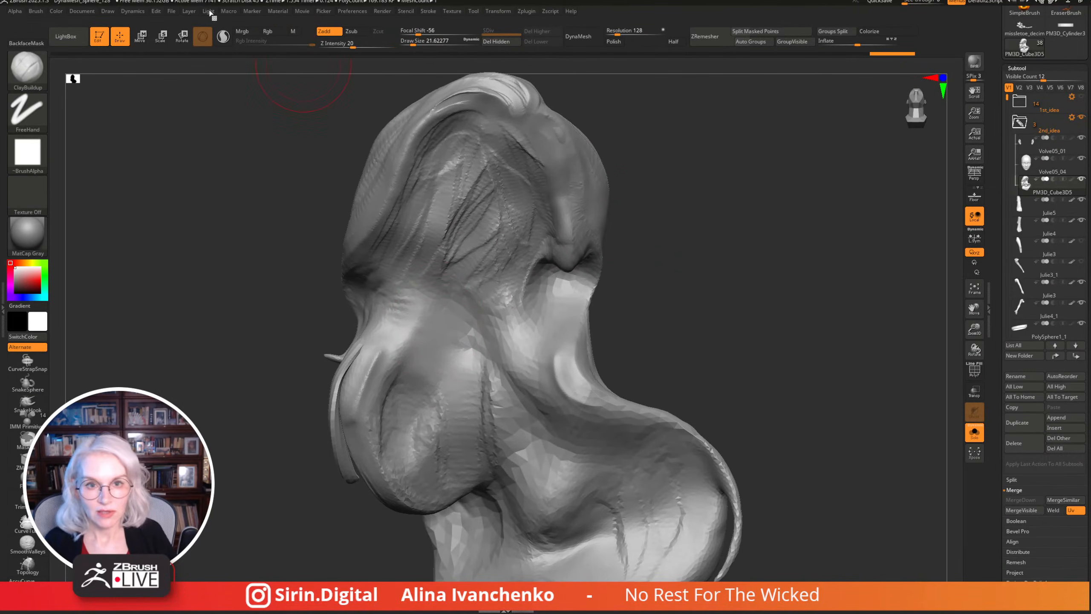
mouse_move(447, 176)
left_mouse_down()
mouse_move(426, 292)
mouse_move(423, 266)
mouse_move(427, 370)
left_mouse_up()
left_click_drag(750, 287, 783, 304)
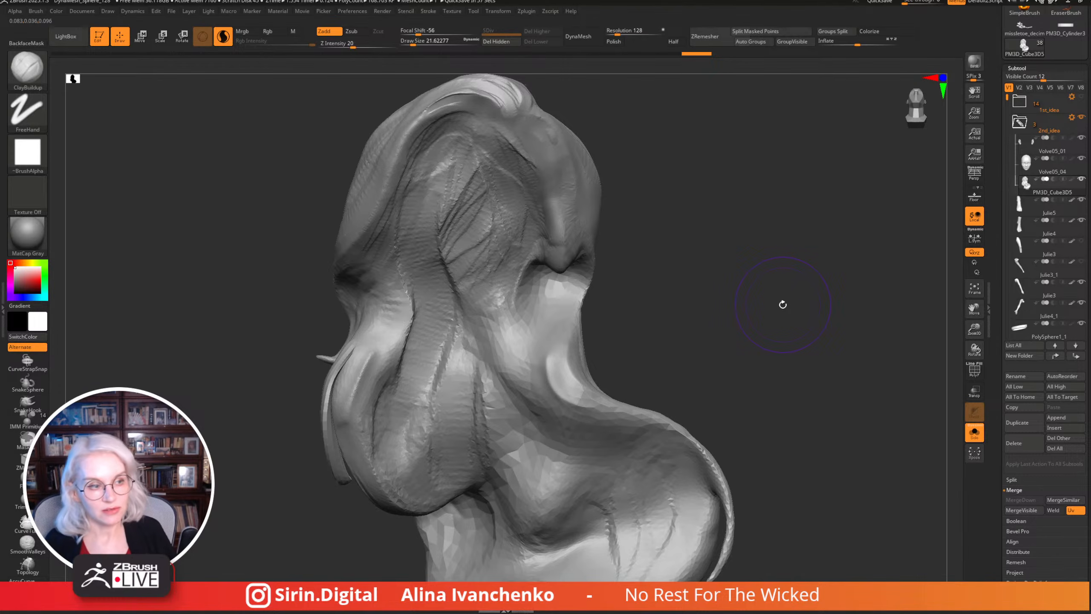
left_click_drag(694, 228, 636, 211)
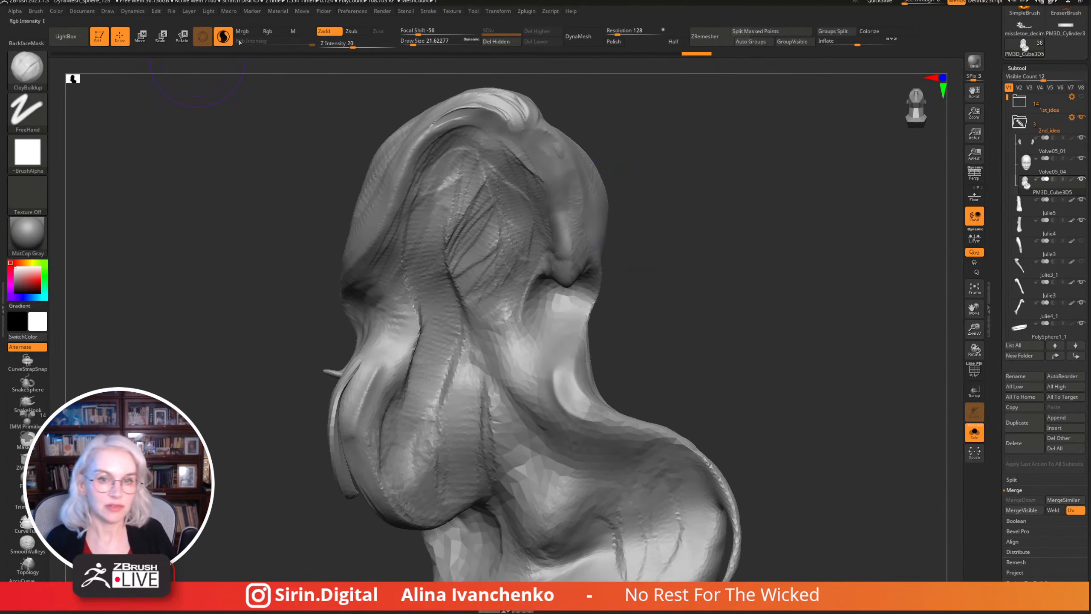
mouse_move(727, 280)
left_mouse_down()
mouse_move(706, 285)
mouse_move(684, 259)
left_mouse_up()
Adjust and smooth the hair's inner strands and hollow using the Move brush at a draw size of about 22.
key("b")
key("m")
key("v")
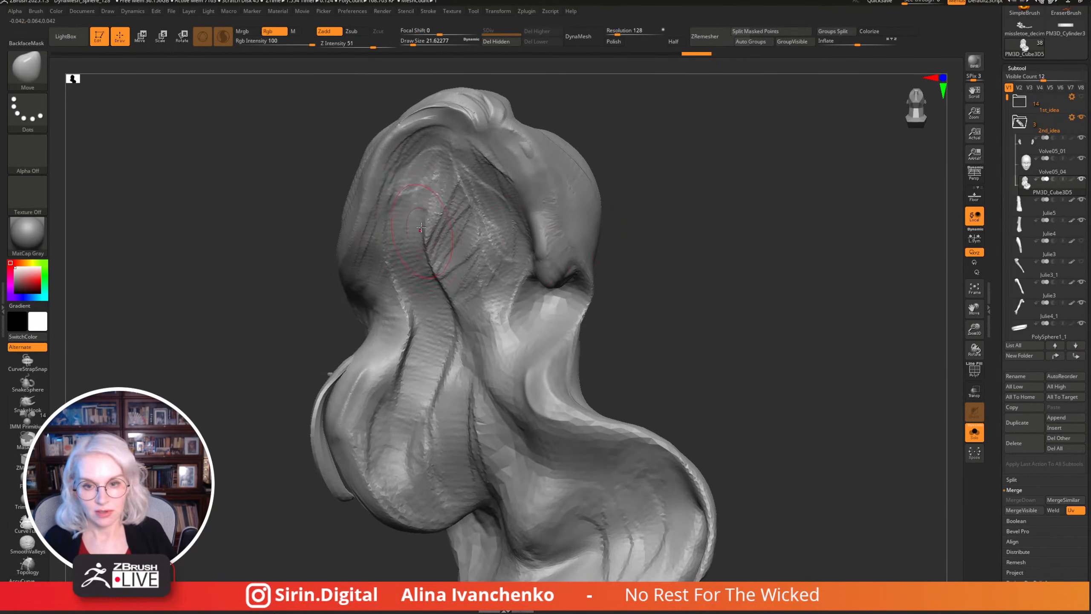
mouse_move(620, 207)
left_mouse_down()
mouse_move(669, 208)
mouse_move(692, 234)
left_mouse_up()
left_click_drag(603, 271, 425, 336)
key("shift")
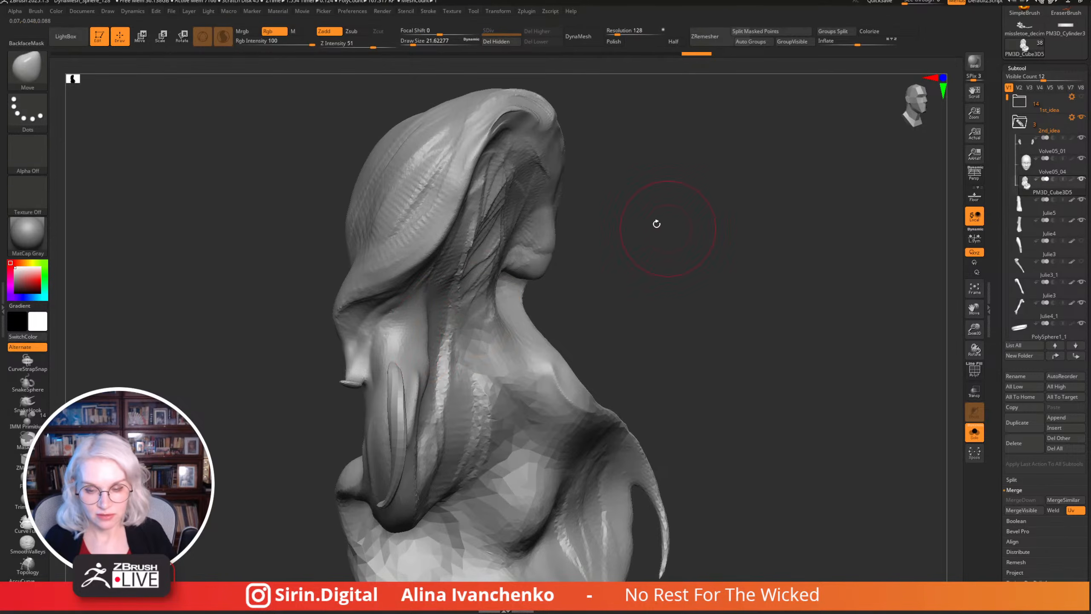
Add vertical strands inside the hollow of the hair with the ClayBuildup brush, and show the other subtools again.
mouse_move(655, 222)
left_mouse_down()
mouse_move(662, 240)
mouse_move(636, 240)
left_mouse_up()
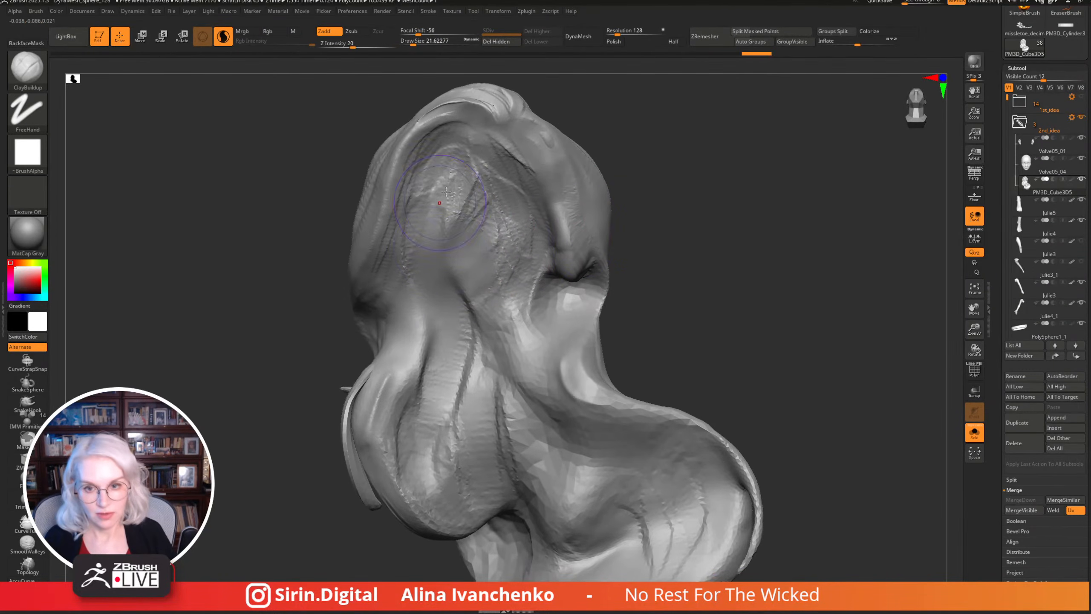
mouse_move(455, 159)
left_mouse_down()
mouse_move(430, 270)
mouse_move(434, 288)
mouse_move(478, 275)
left_mouse_up()
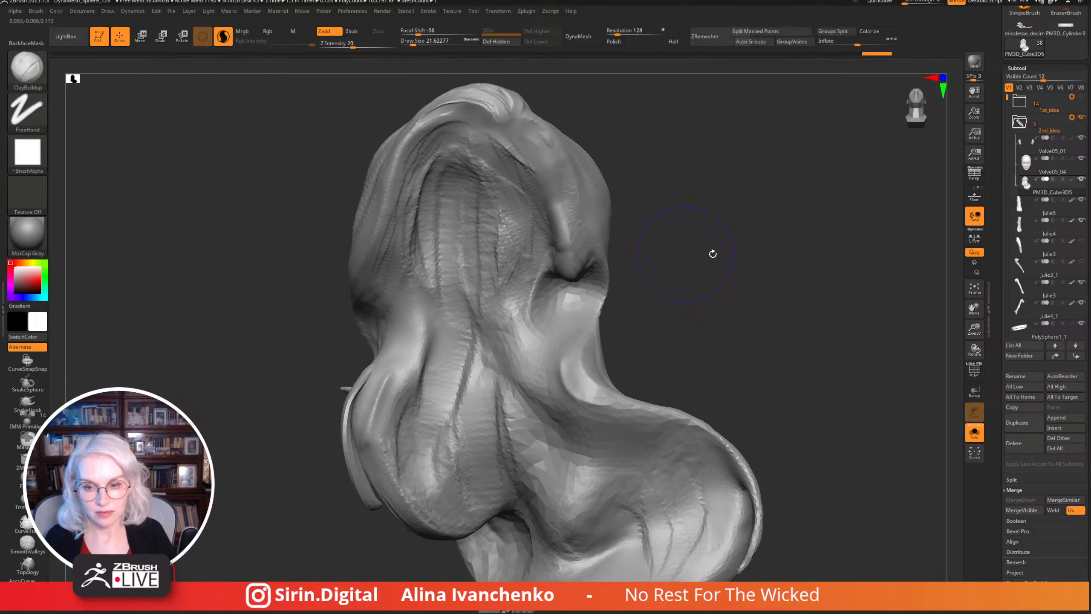
left_click_drag(711, 251, 670, 258)
left_click_drag(687, 301, 661, 301)
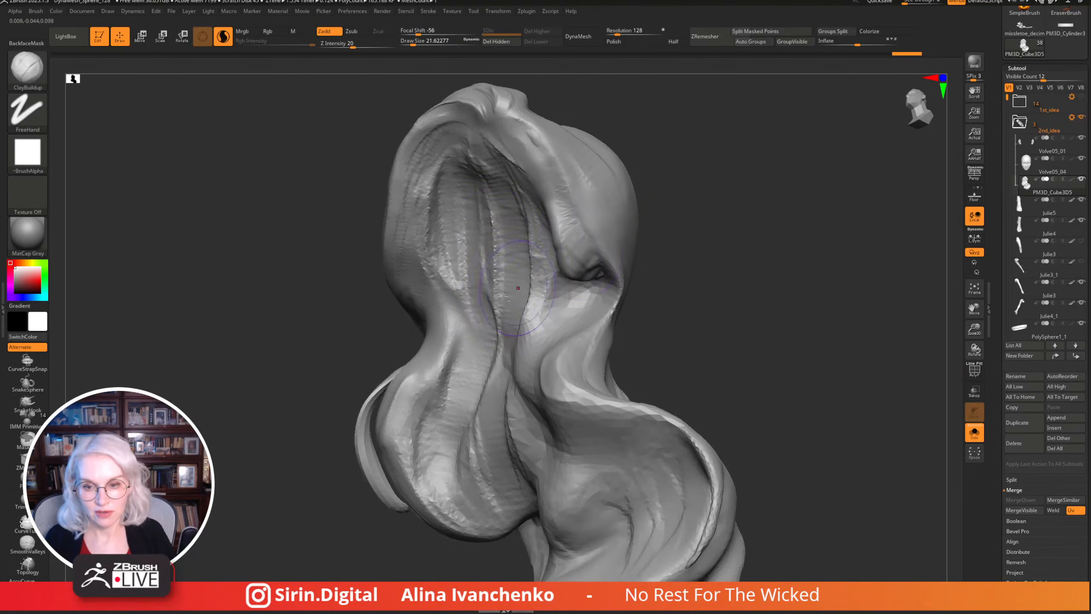
mouse_move(507, 215)
left_mouse_down()
mouse_move(503, 344)
mouse_move(524, 357)
mouse_move(498, 354)
left_mouse_up()
left_click_drag(729, 241, 687, 241)
left_click_drag(494, 202, 506, 288)
left_click_drag(726, 274, 700, 274)
left_click(974, 432)
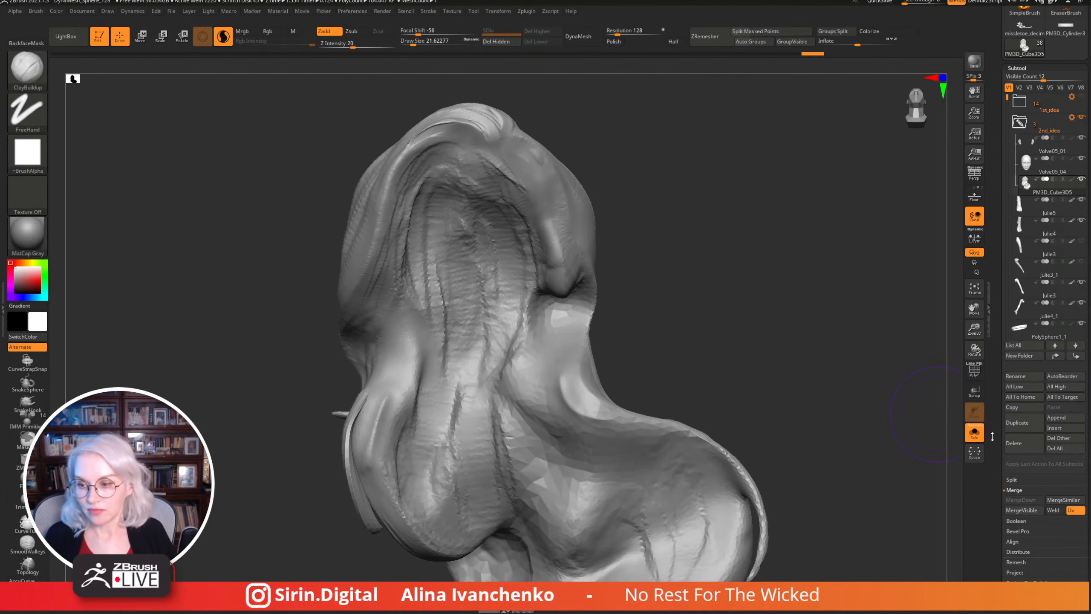
Switch to the Move brush and smooth the carved grooves on the back of the hair.
mouse_move(974, 329)
left_mouse_down()
mouse_move(908, 263)
mouse_move(690, 237)
mouse_move(725, 309)
mouse_move(706, 323)
mouse_move(699, 361)
mouse_move(906, 350)
left_mouse_up()
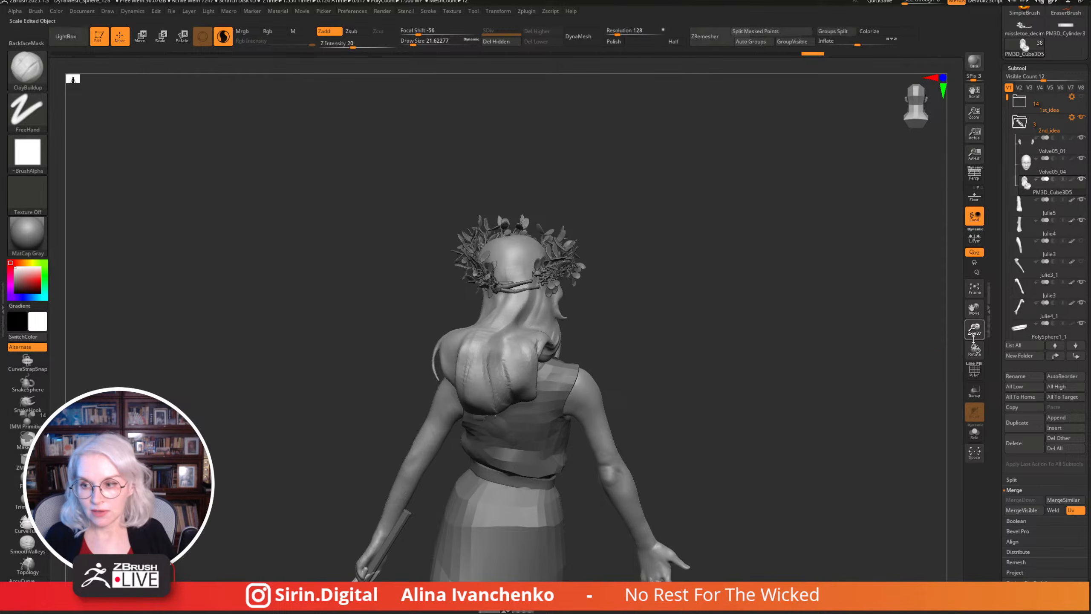
left_click_drag(974, 328, 700, 238)
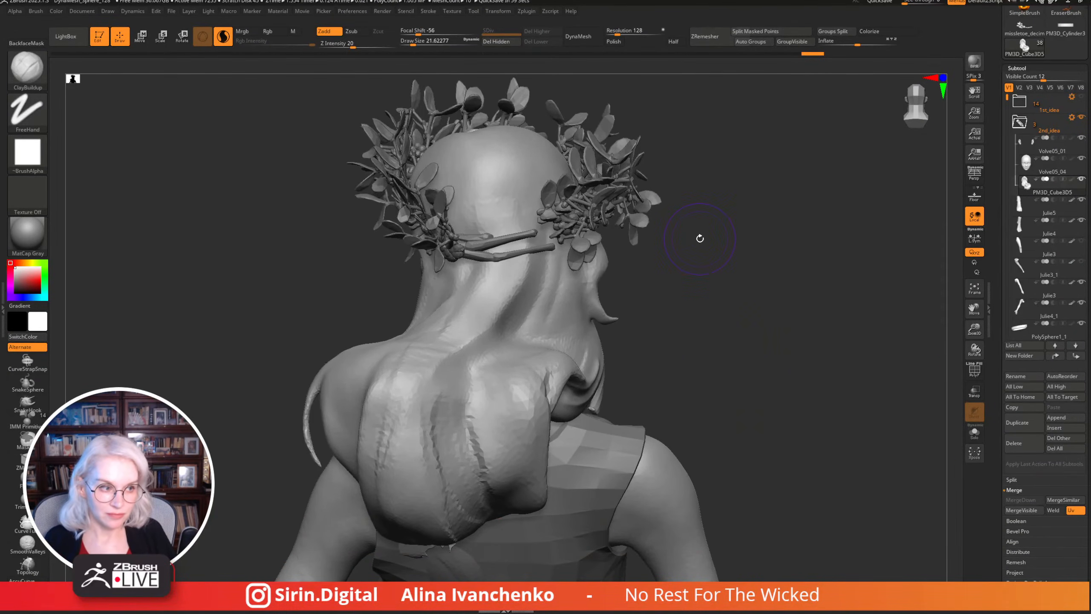
left_click_drag(758, 246, 714, 296)
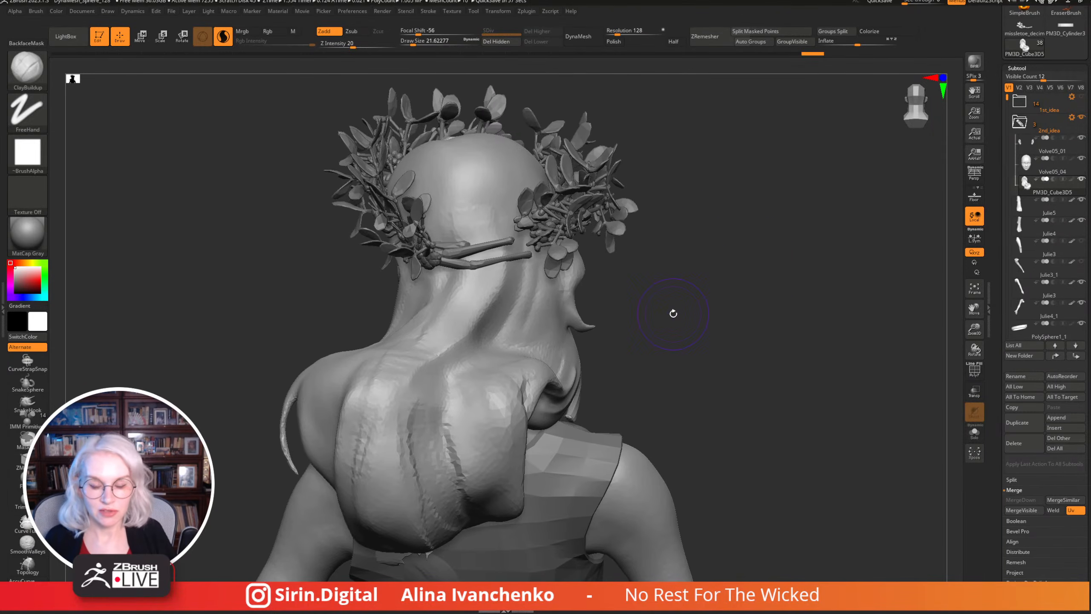
left_click_drag(749, 259, 735, 292)
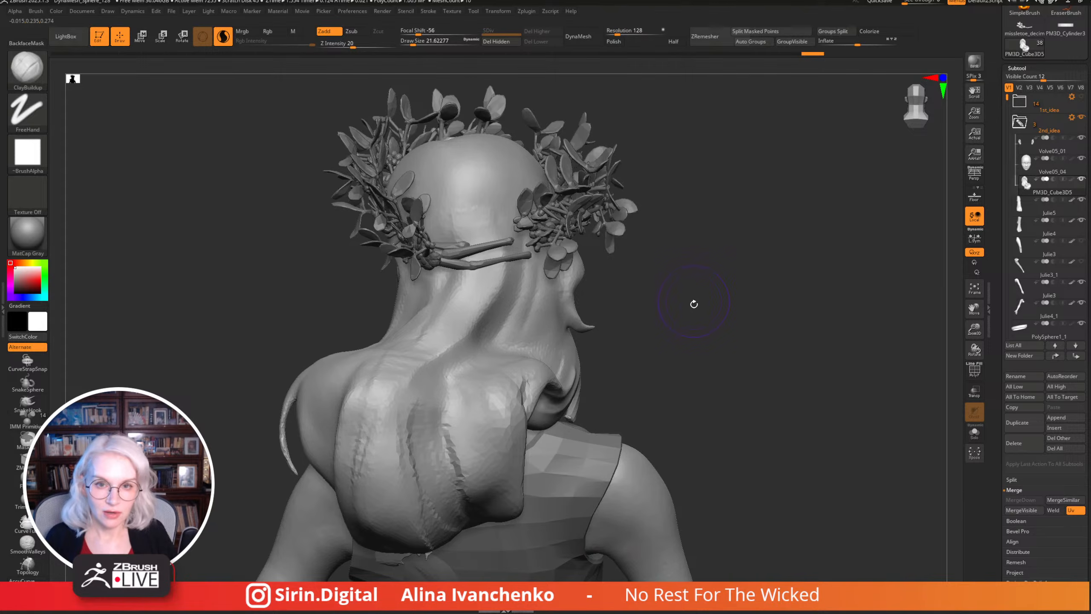
mouse_move(693, 304)
left_mouse_down()
mouse_move(689, 349)
mouse_move(656, 380)
mouse_move(674, 377)
mouse_move(674, 349)
mouse_move(658, 363)
mouse_move(730, 340)
left_mouse_up()
key("b")
key("m")
key("v")
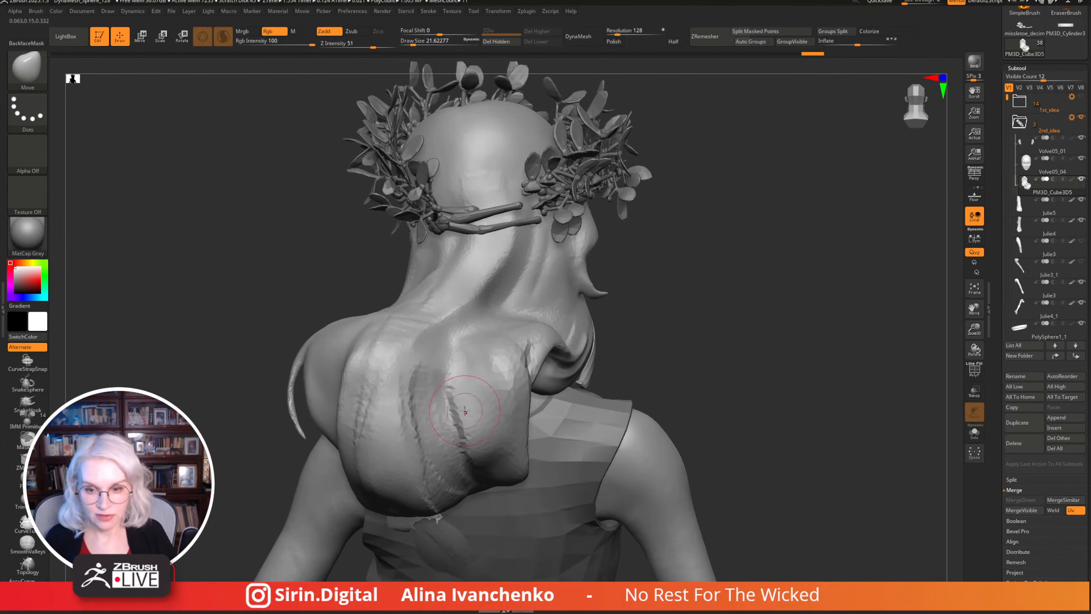
left_click_drag(461, 400, 470, 451, "shift")
left_click_drag(407, 395, 455, 494, "shift")
Examine the full figure from the front and make the long skirt the active subtool to inspect its form.
mouse_move(696, 353)
left_mouse_down("shift")
mouse_move(722, 327)
mouse_move(865, 316)
mouse_move(748, 349)
mouse_move(703, 423)
mouse_move(792, 236)
left_mouse_up("shift")
left_click_drag(866, 349, 771, 525, "alt")
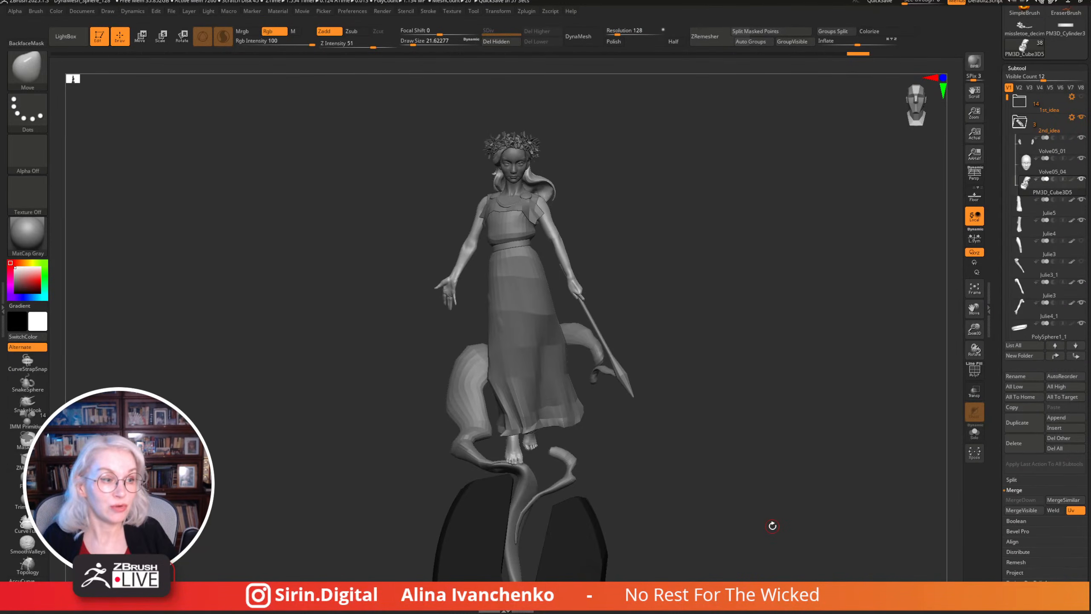
mouse_move(692, 263)
left_mouse_down()
mouse_move(698, 273)
mouse_move(673, 310)
mouse_move(677, 300)
left_mouse_up()
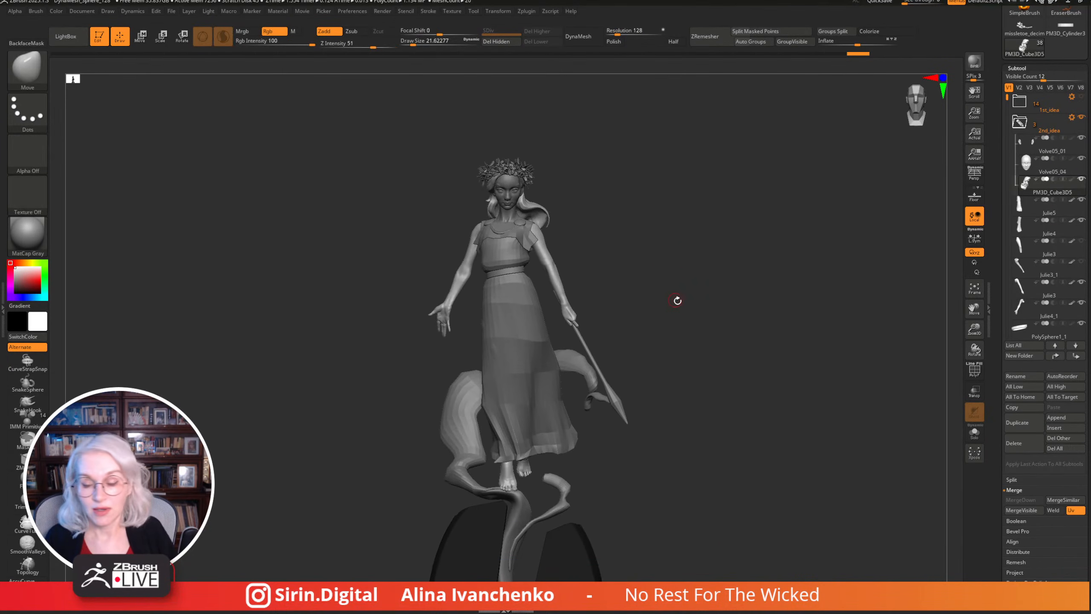
left_click_drag(974, 329, 654, 333)
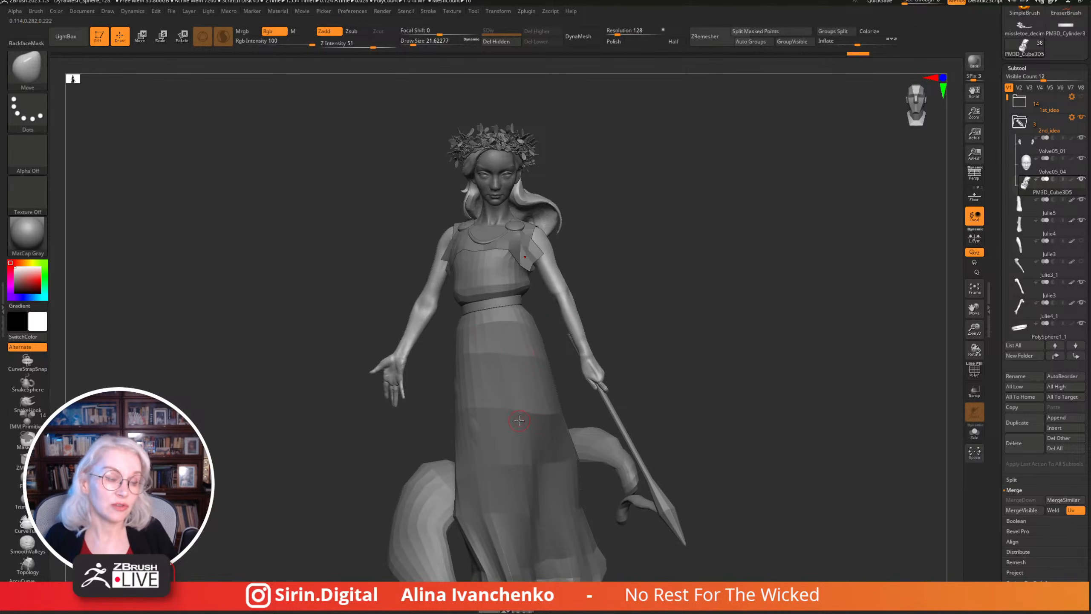
mouse_move(716, 293)
left_mouse_down()
mouse_move(689, 244)
mouse_move(667, 299)
mouse_move(660, 290)
mouse_move(706, 326)
mouse_move(687, 279)
left_mouse_up()
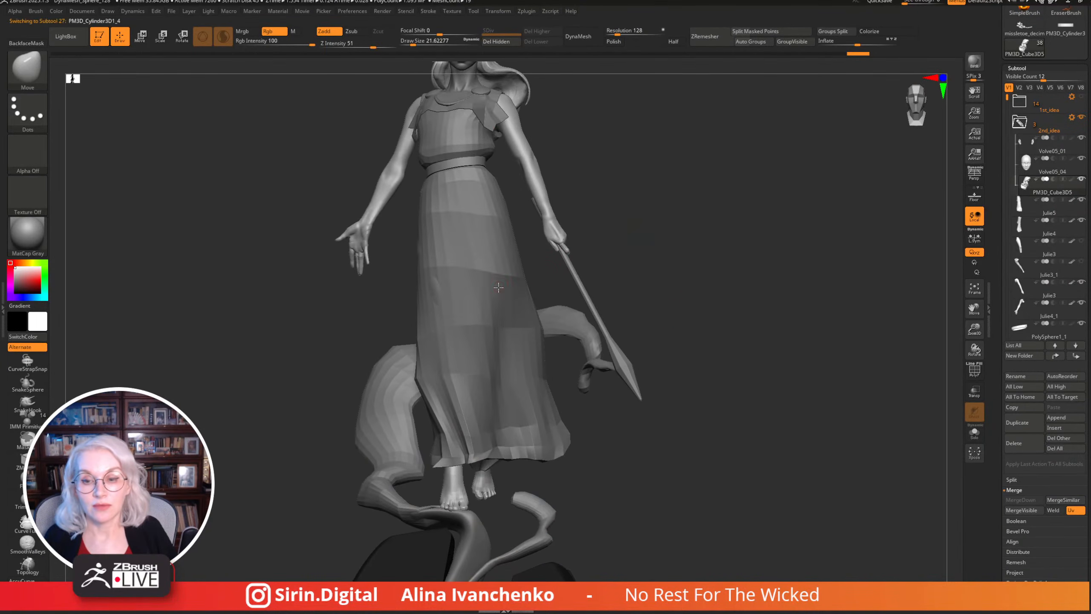
mouse_move(498, 287)
left_mouse_down()
mouse_move(701, 200)
mouse_move(687, 239)
mouse_move(522, 262)
left_mouse_up()
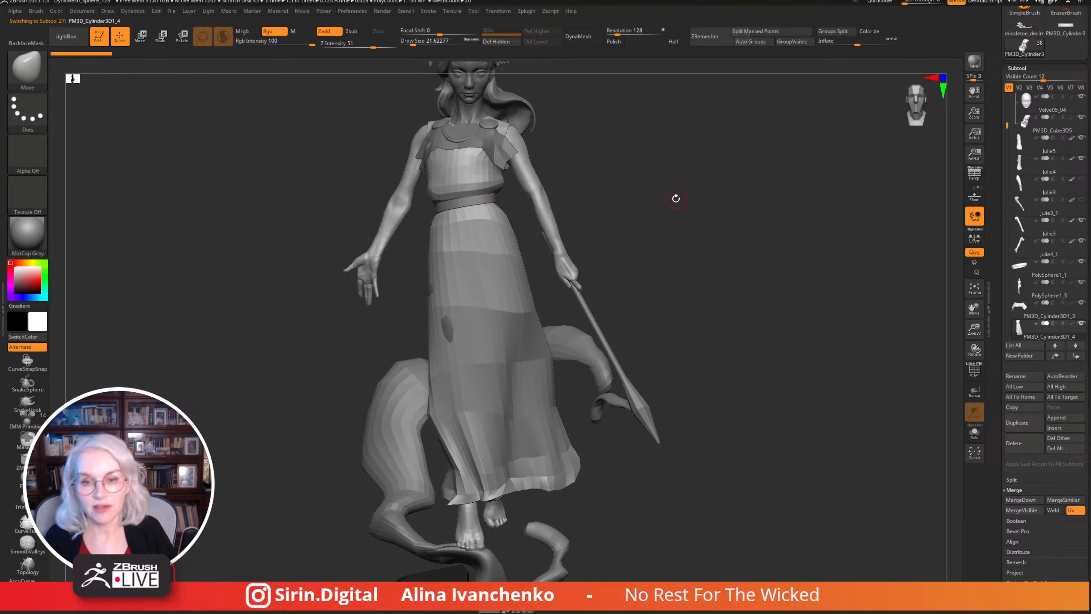
mouse_move(675, 198)
left_mouse_down("alt")
mouse_move(684, 309)
mouse_move(673, 343)
mouse_move(761, 240)
mouse_move(760, 225)
mouse_move(747, 228)
left_mouse_up("alt")
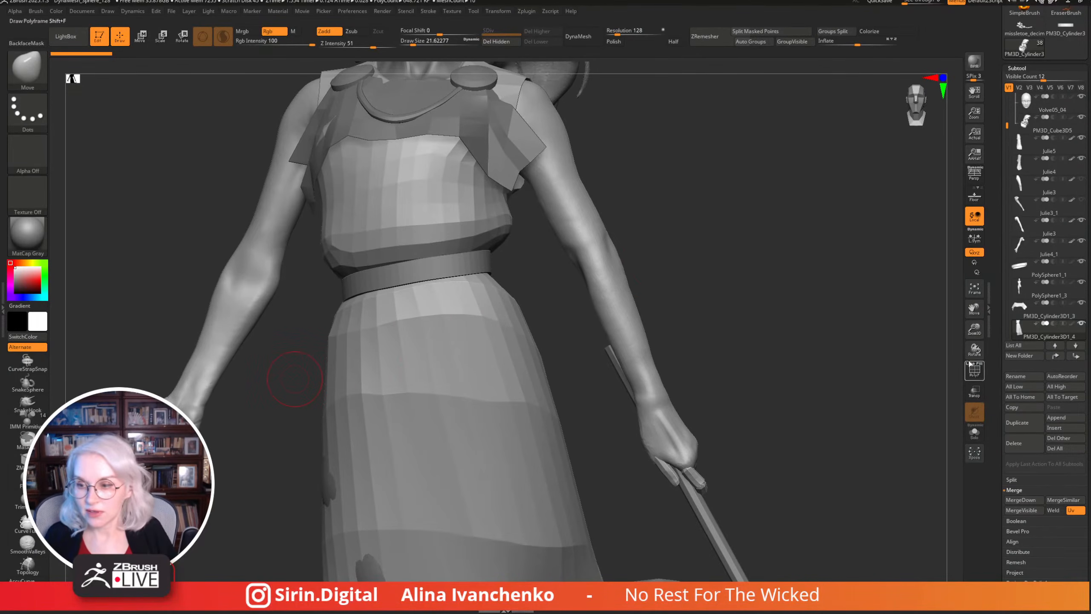
left_click(974, 287)
left_click_drag(681, 193, 654, 315)
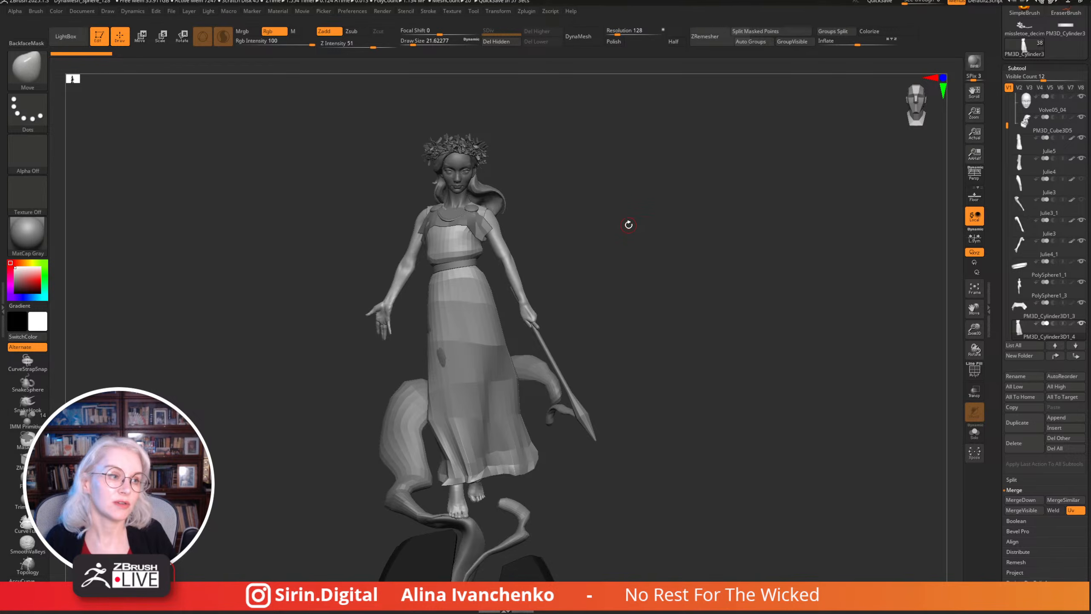
left_click_drag(647, 240, 580, 318)
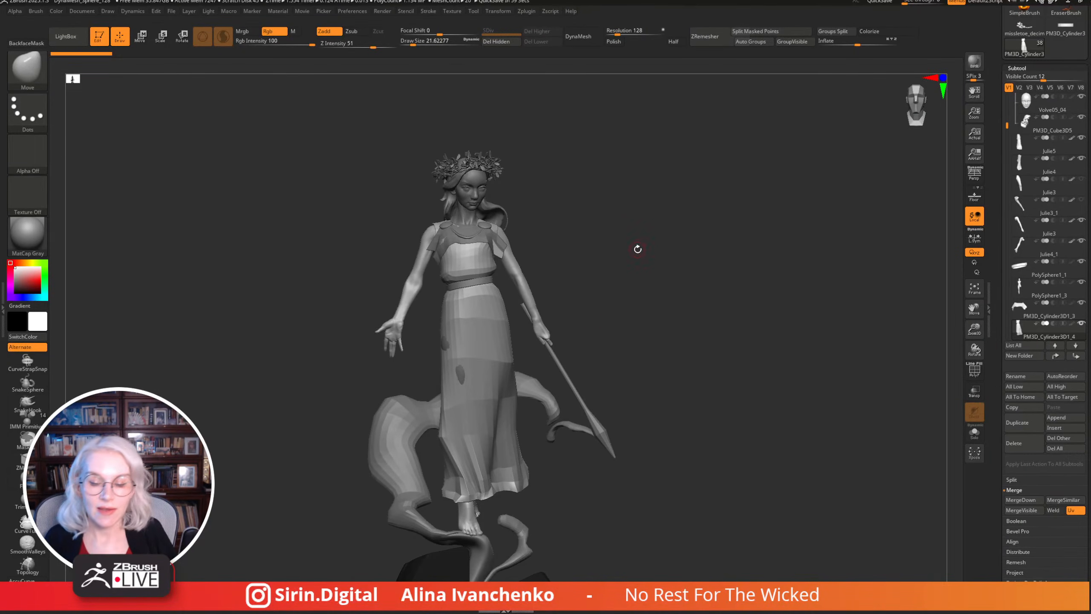
mouse_move(637, 248)
left_mouse_down()
mouse_move(631, 310)
mouse_move(679, 315)
mouse_move(621, 317)
left_mouse_up()
left_click_drag(974, 329, 977, 386)
Make the hair the active subtool, isolate it, and build strands inside its billowing end using the ClayBuildup brush at about 22.
mouse_move(676, 205)
left_mouse_down("alt")
mouse_move(628, 283)
mouse_move(628, 263)
mouse_move(653, 252)
mouse_move(596, 308)
left_mouse_up("alt")
key("b")
key("c")
key("b")
left_click(974, 431)
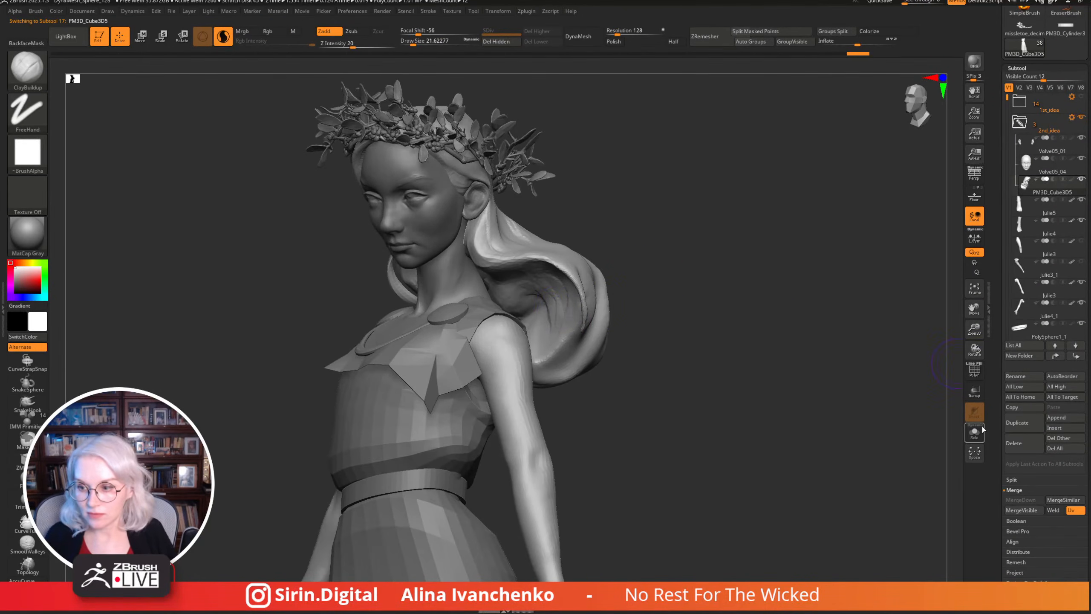
left_click_drag(708, 292, 628, 225)
key("shift")
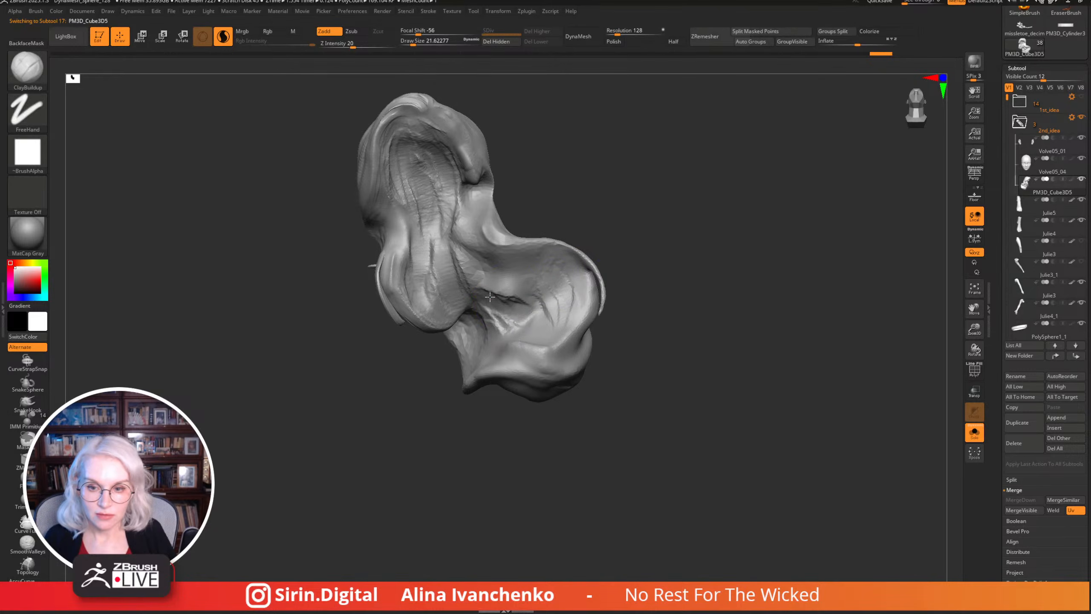
left_click_drag(549, 303, 554, 296)
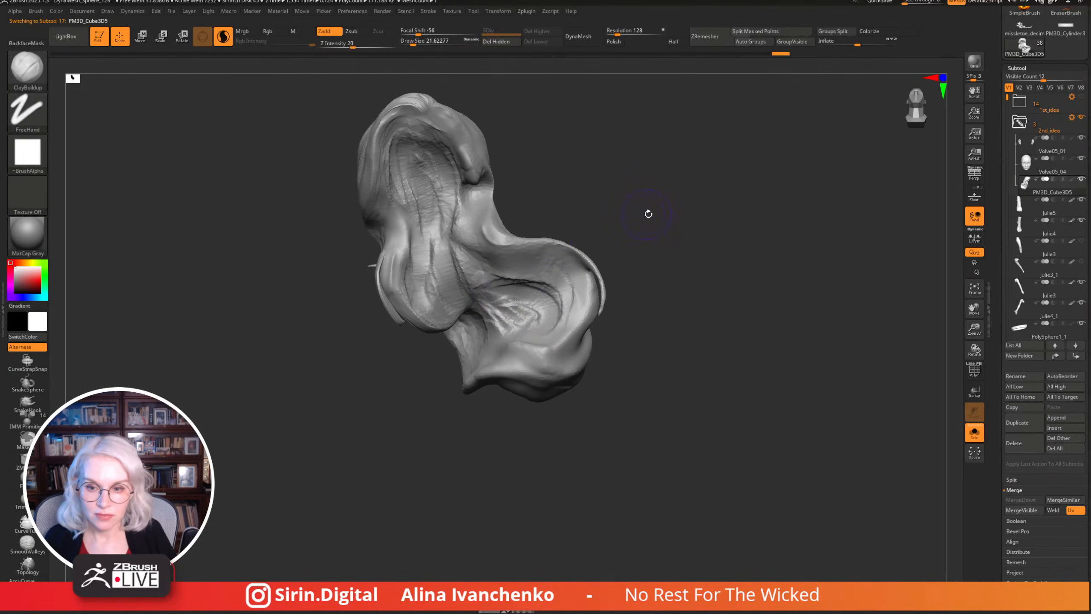
left_click_drag(648, 211, 508, 303)
left_click_drag(636, 266, 601, 194)
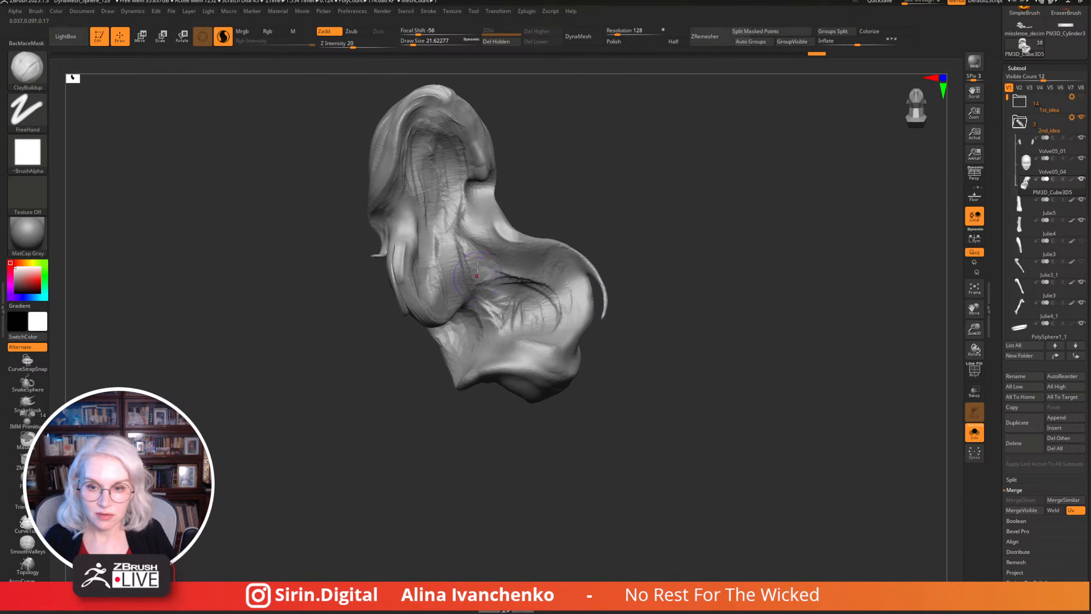
Smooth the strands where the hair turns into its billowing end, and show the rest of the figure again.
mouse_move(469, 245)
left_mouse_down("shift")
mouse_move(503, 309)
mouse_move(554, 286)
left_mouse_up("shift")
mouse_move(704, 204)
left_mouse_down()
mouse_move(706, 175)
mouse_move(688, 185)
left_mouse_up()
mouse_move(482, 273)
left_mouse_down("shift")
mouse_move(490, 241)
mouse_move(498, 258)
left_mouse_up("shift")
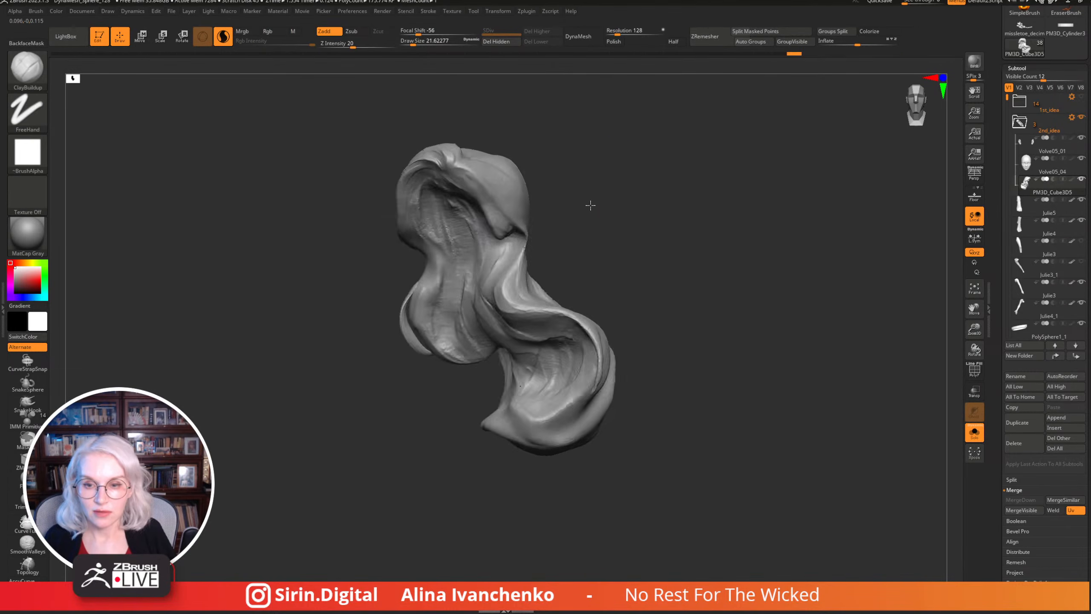
left_click(981, 439)
Draw a tube strand curving from below the ear towards the flowing hair with the CurveTube brush, using Z Intensity 41 without Rgb.
mouse_move(830, 294)
left_mouse_down()
mouse_move(694, 193)
mouse_move(714, 229)
mouse_move(708, 202)
left_mouse_up()
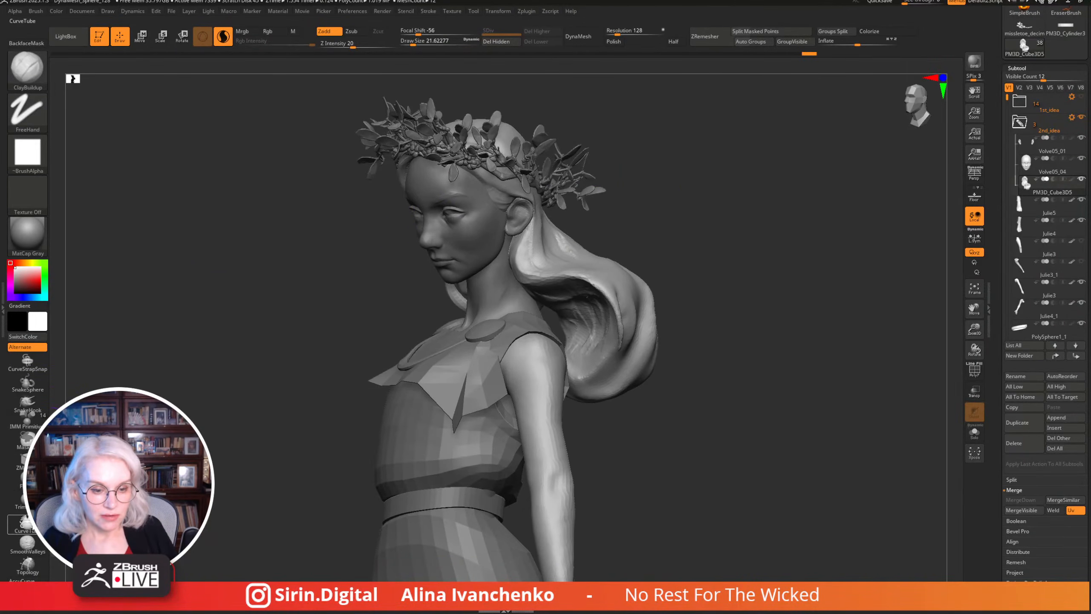
left_click(25, 524)
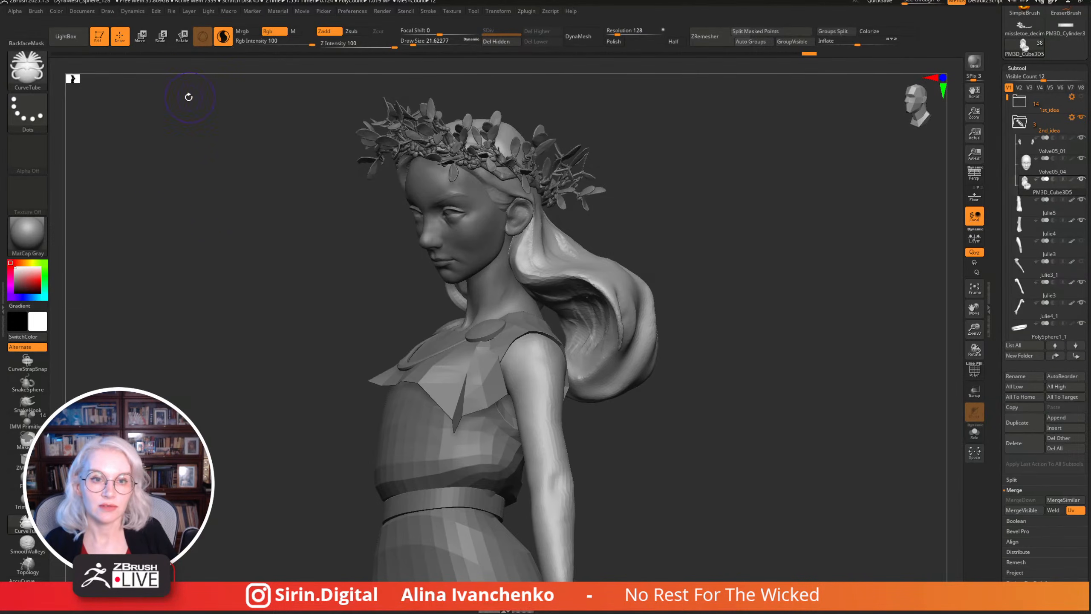
left_click(36, 11)
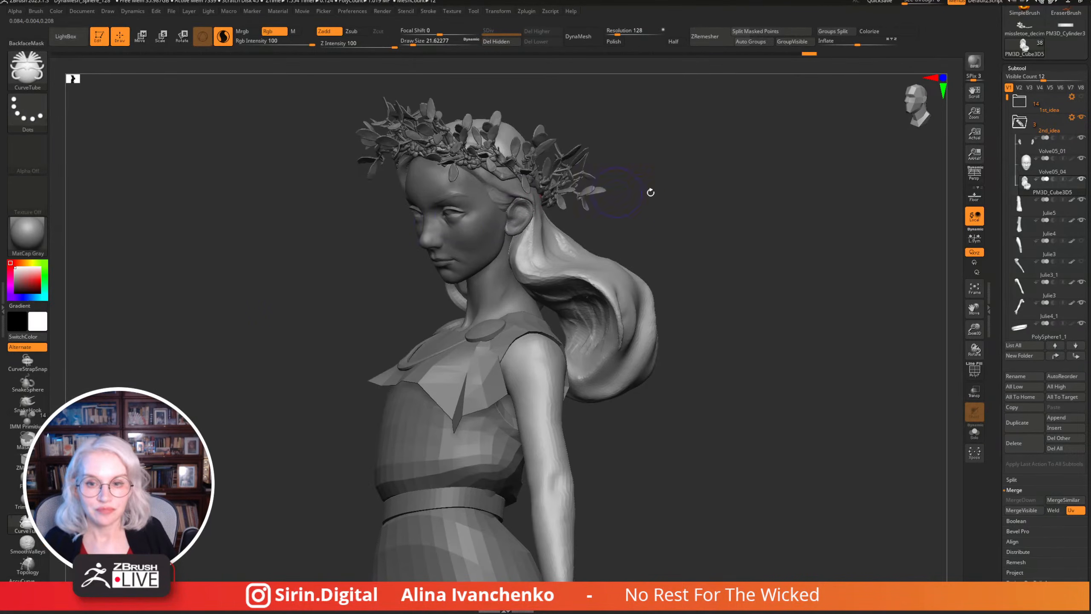
left_click_drag(648, 190, 615, 202)
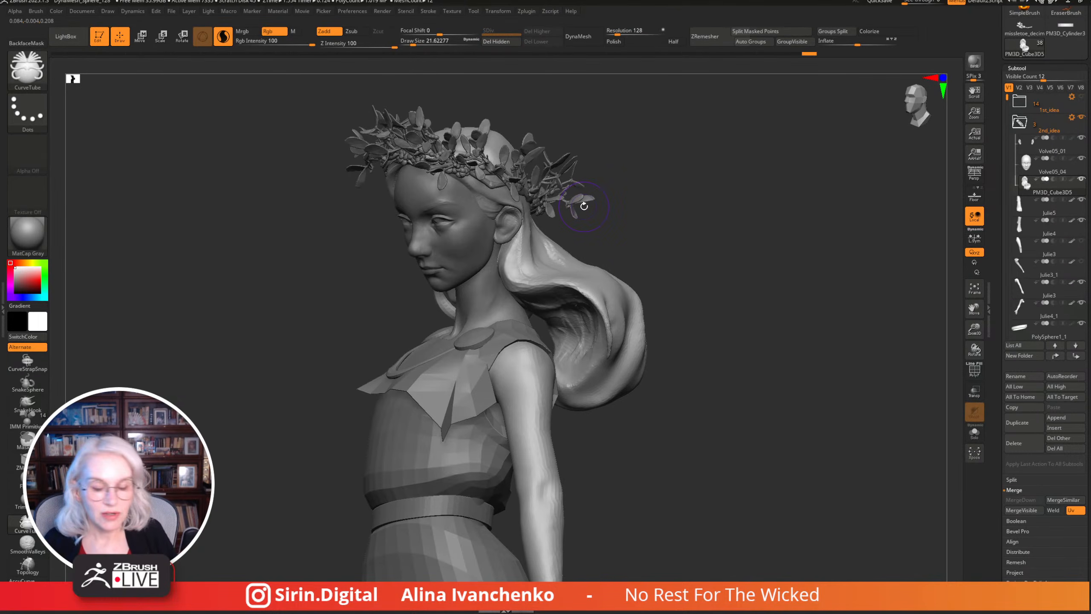
mouse_move(681, 188)
left_mouse_down()
mouse_move(646, 257)
mouse_move(623, 269)
left_mouse_up()
mouse_move(377, 45)
left_mouse_down()
mouse_move(388, 45)
mouse_move(367, 45)
left_mouse_up()
left_click(268, 32)
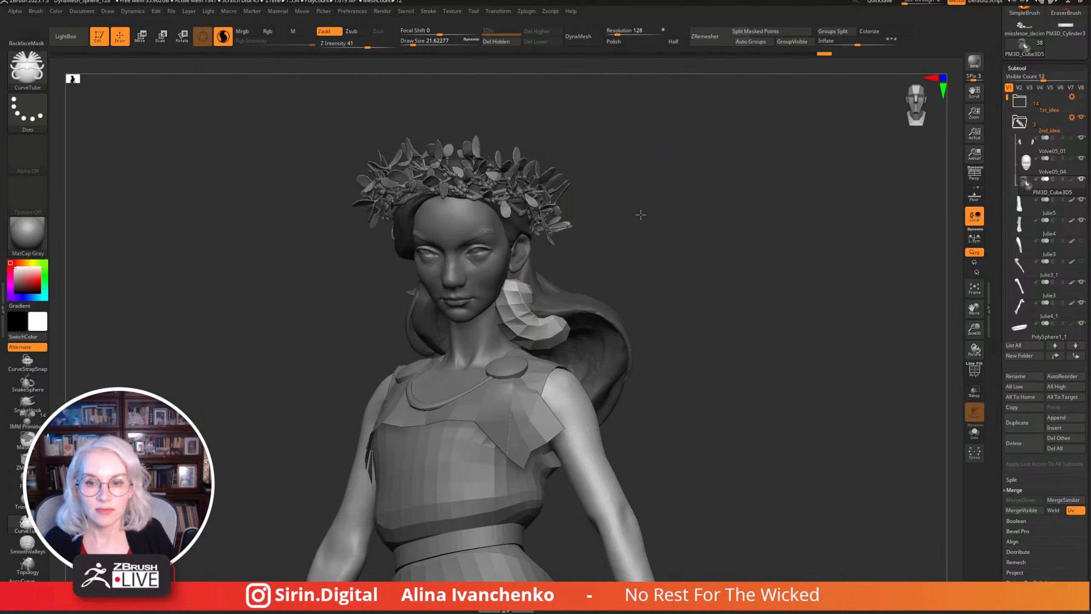
Set the draw size to about 10.5 and rework the tube strand below the ear so it is thinner.
mouse_move(640, 214)
left_mouse_down()
mouse_move(607, 238)
mouse_move(683, 176)
mouse_move(650, 228)
left_mouse_up()
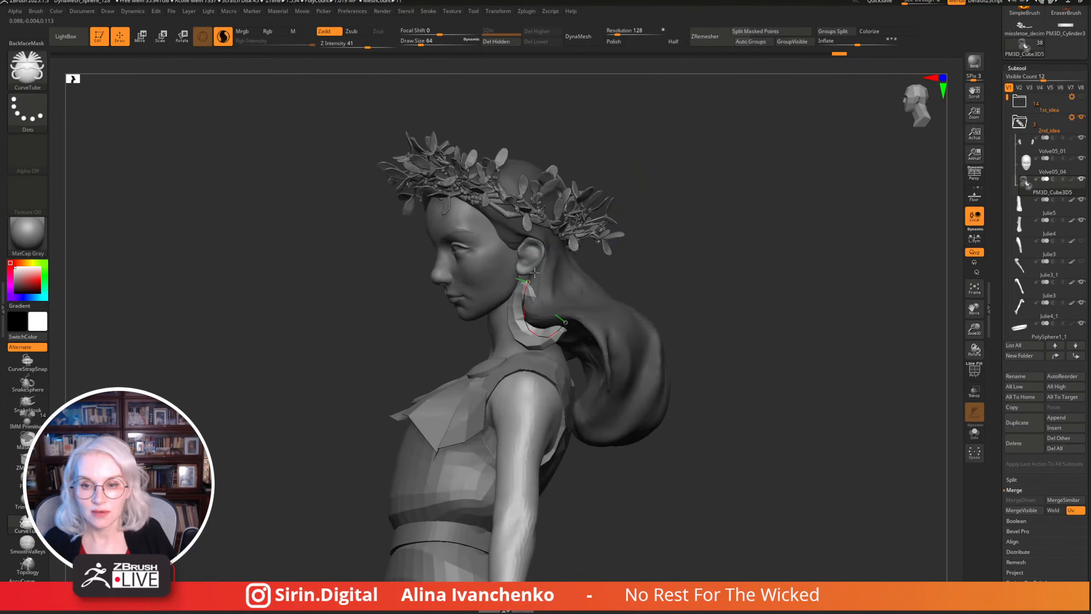
left_click_drag(413, 44, 407, 43)
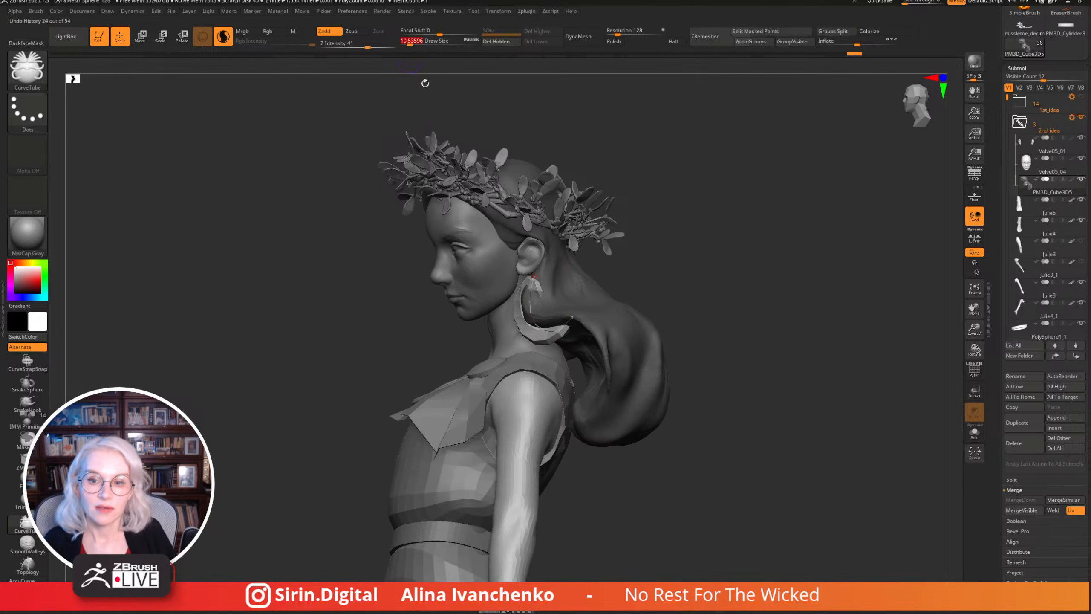
mouse_move(623, 231)
left_mouse_down()
mouse_move(711, 216)
mouse_move(672, 250)
mouse_move(529, 278)
left_mouse_up()
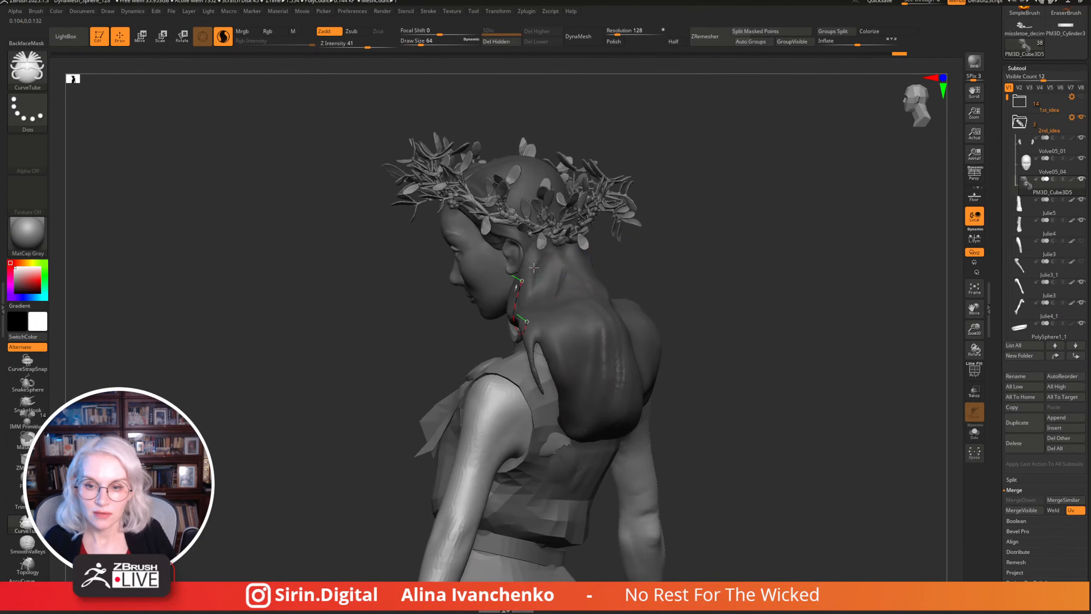
Shape the new strand into a smooth curve beside the neck using the Move brush at about 37, and clear the mask.
mouse_move(705, 241)
left_mouse_down()
mouse_move(652, 229)
mouse_move(537, 310)
mouse_move(628, 285)
mouse_move(673, 234)
mouse_move(571, 300)
mouse_move(750, 222)
mouse_move(633, 170)
left_mouse_up()
key("b")
key("m")
key("v")
left_click_drag(723, 261, 693, 232)
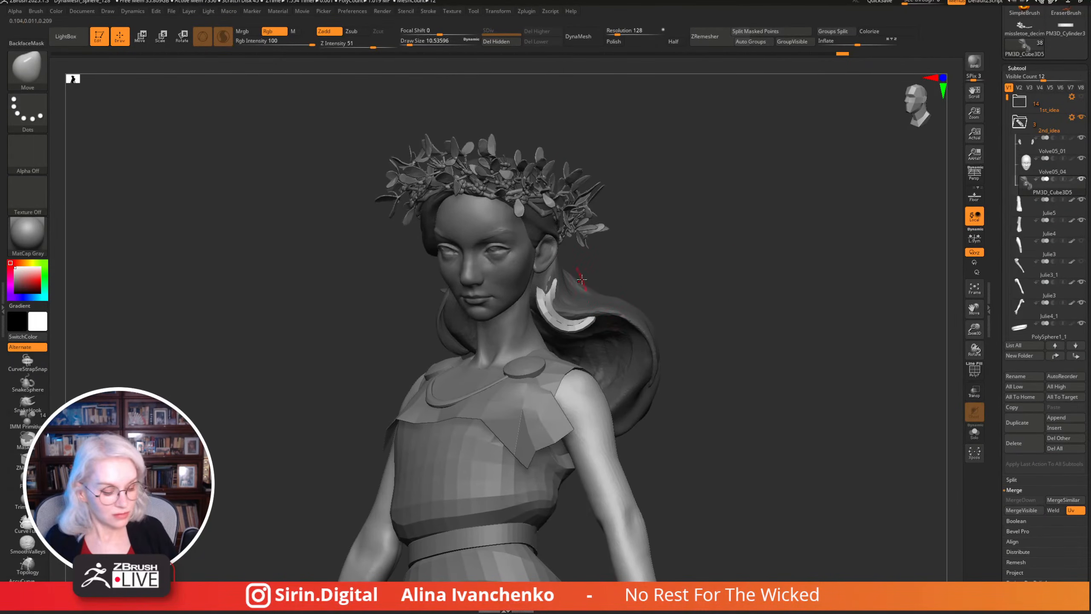
left_click_drag(469, 41, 429, 41)
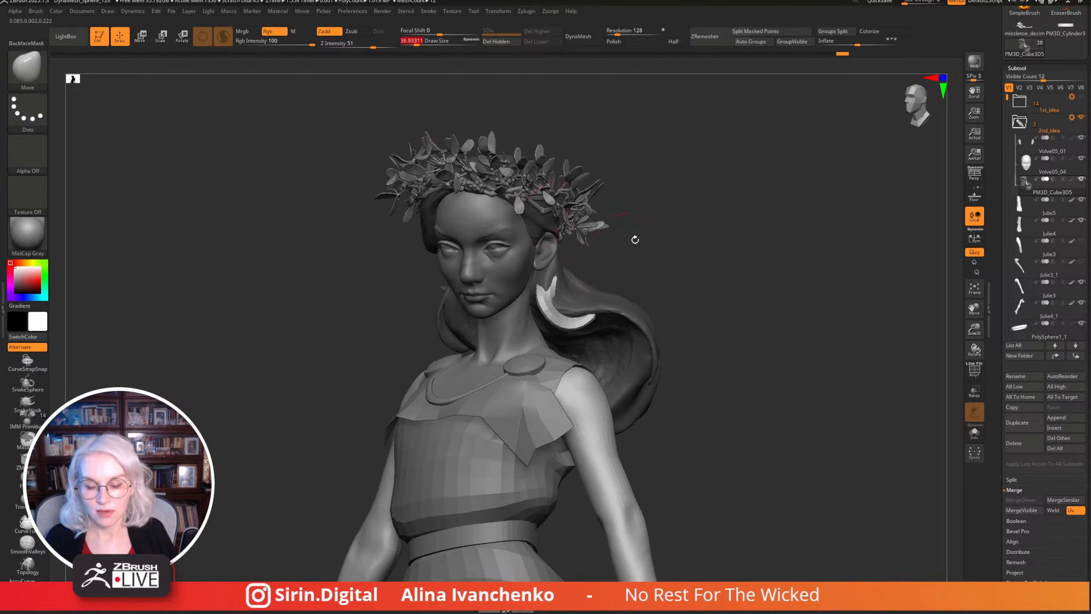
left_click_drag(633, 237, 558, 310)
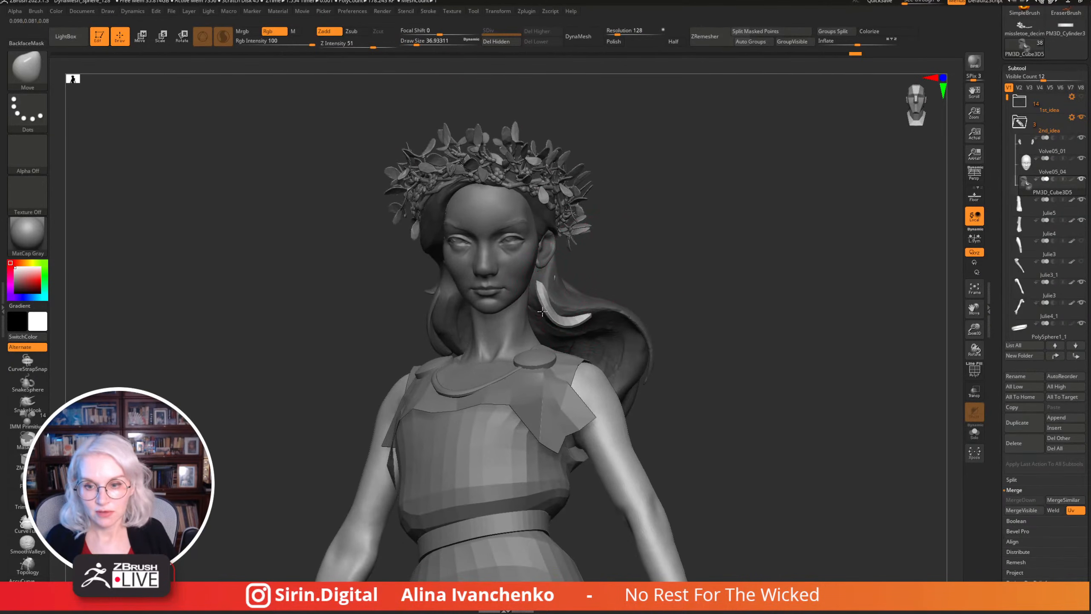
left_click_drag(648, 248, 710, 253)
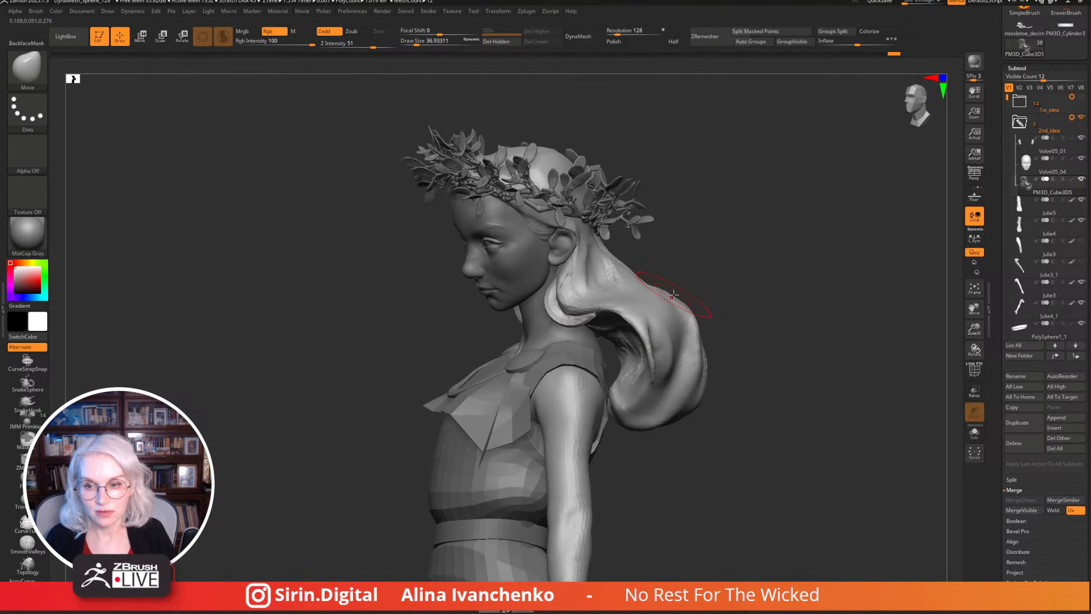
key("b")
key("c")
key("u")
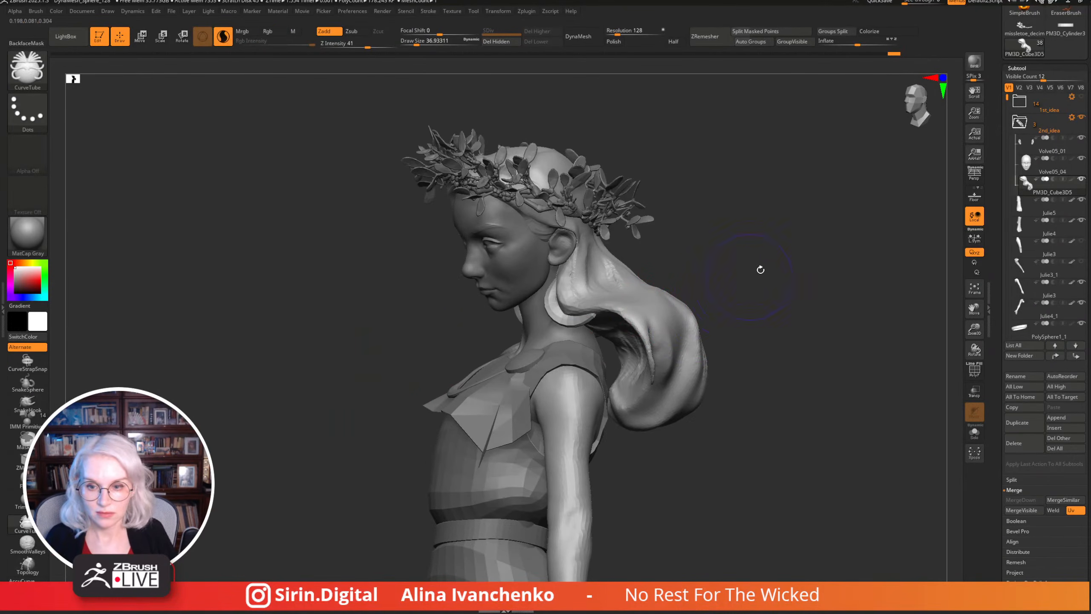
left_click_drag(761, 269, 375, 414)
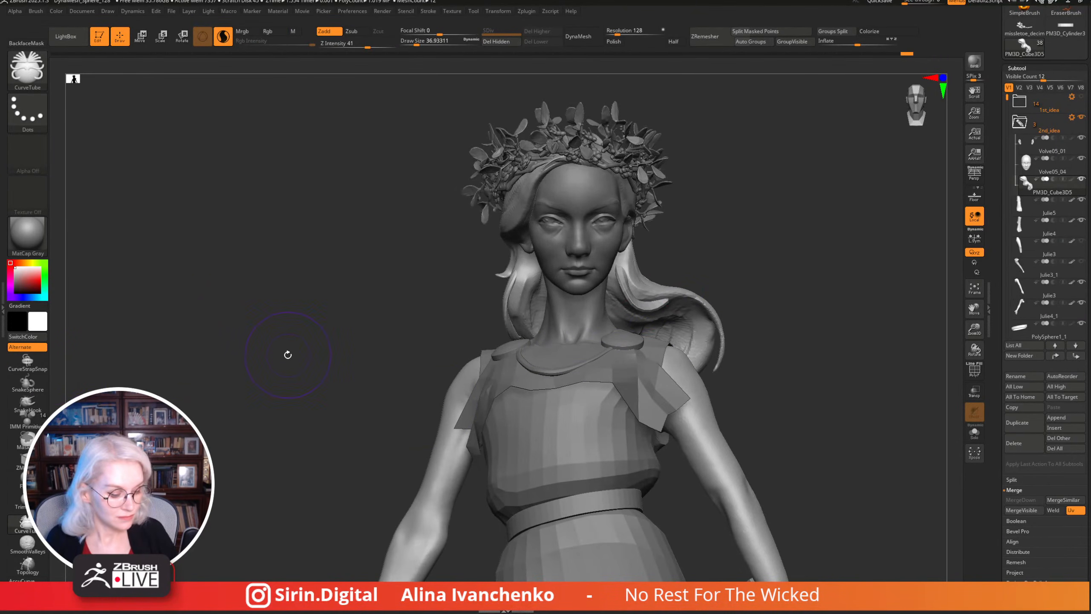
key("b")
key("c")
key("b")
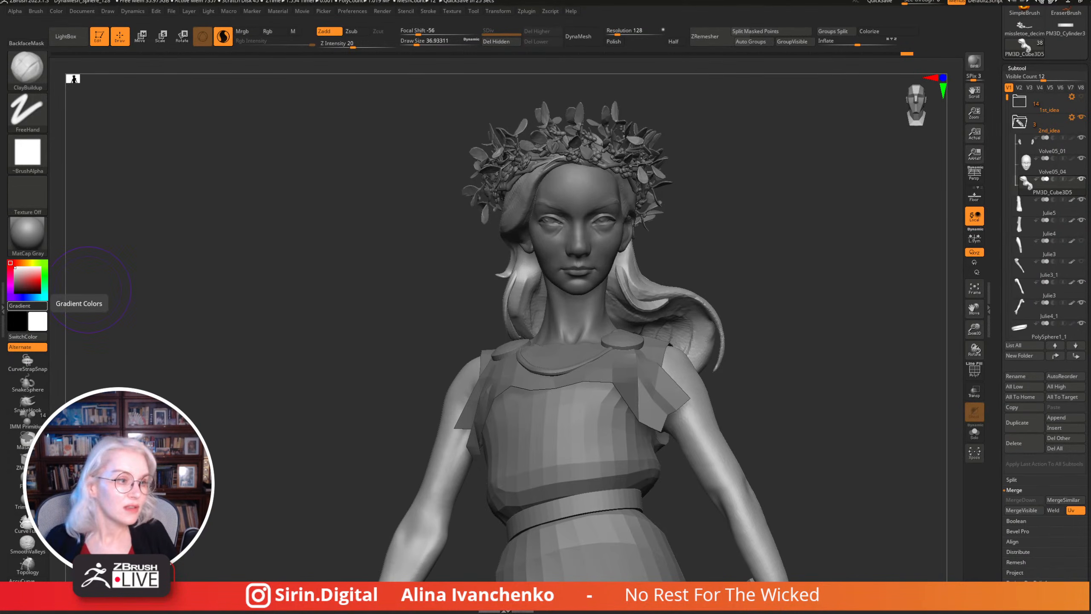
Mask all of the hair except the new strand beside the neck.
mouse_move(816, 279)
left_mouse_down()
mouse_move(689, 302)
mouse_move(732, 322)
mouse_move(608, 289)
left_mouse_up()
left_click_drag(616, 242, 493, 318, "shift")
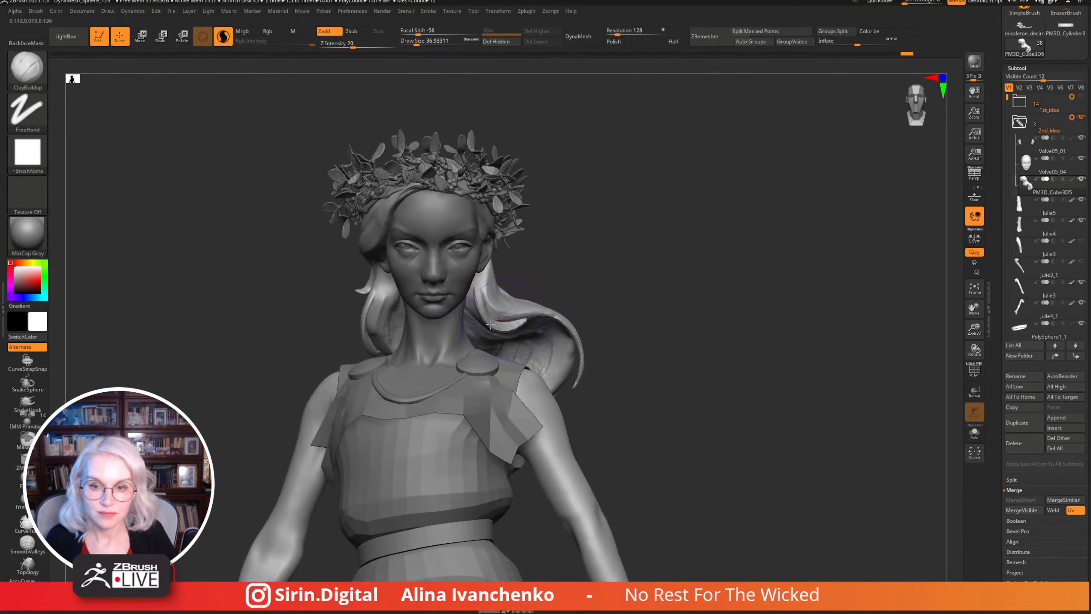
key("ctrl+shift")
left_click(487, 319, "ctrl+shift")
left_click(637, 244, "ctrl+shift")
left_click(635, 246, "ctrl")
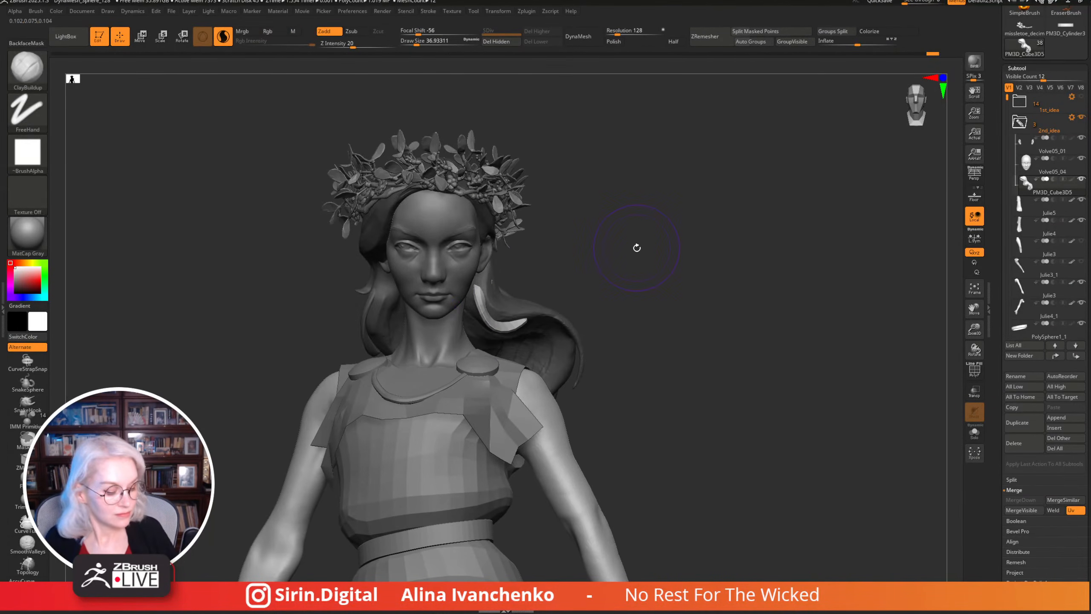
Reposition the unmasked strand against the neck and flowing hair using the Move brush at about 41.
mouse_move(416, 43)
left_mouse_down()
mouse_move(444, 43)
mouse_move(416, 43)
left_mouse_up()
left_click_drag(574, 244, 596, 219, "alt")
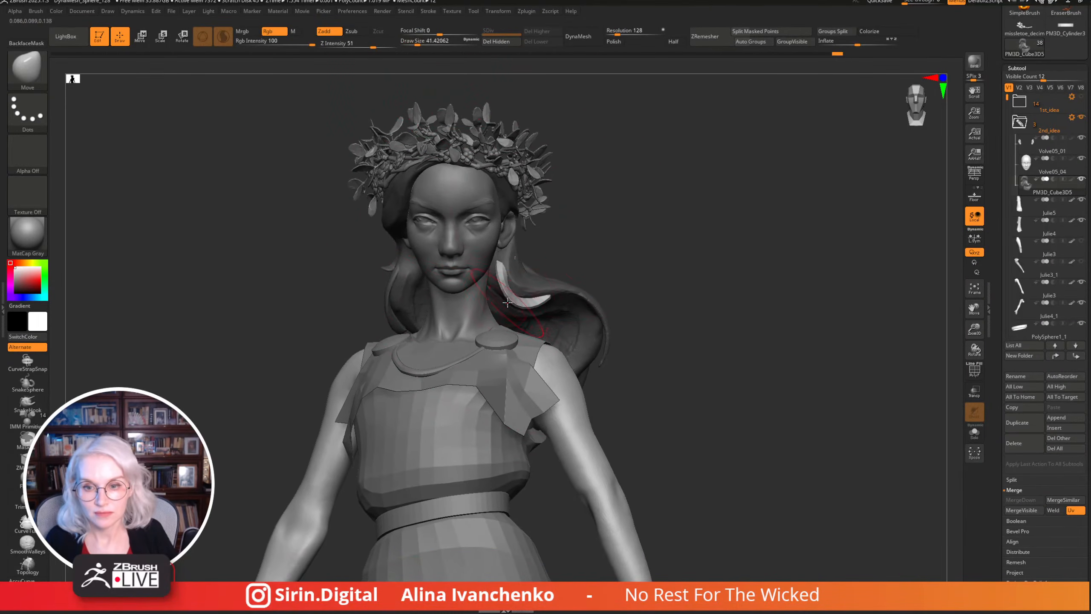
mouse_move(526, 301)
right_mouse_down()
mouse_move(539, 241)
mouse_move(666, 196)
right_mouse_up()
mouse_move(537, 235)
right_mouse_down("shift")
mouse_move(526, 246)
mouse_move(554, 253)
mouse_move(595, 211)
mouse_move(508, 285)
right_mouse_up("shift")
Thicken the unmasked strand beside the neck with the Inflate brush.
key("b")
key("i")
key("n")
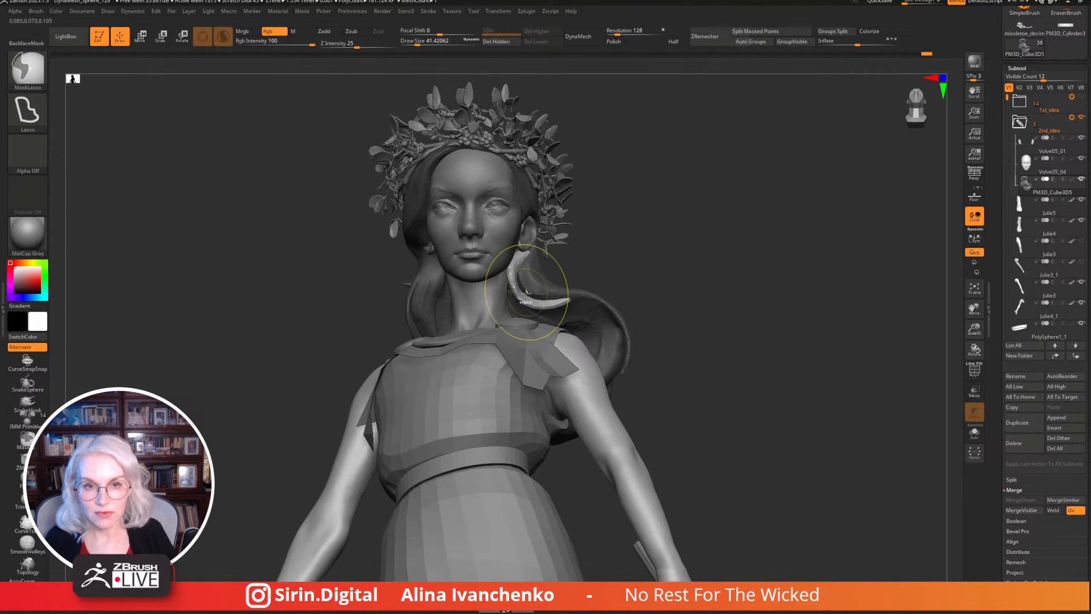
mouse_move(591, 244)
right_mouse_down()
mouse_move(629, 214)
mouse_move(353, 248)
right_mouse_up()
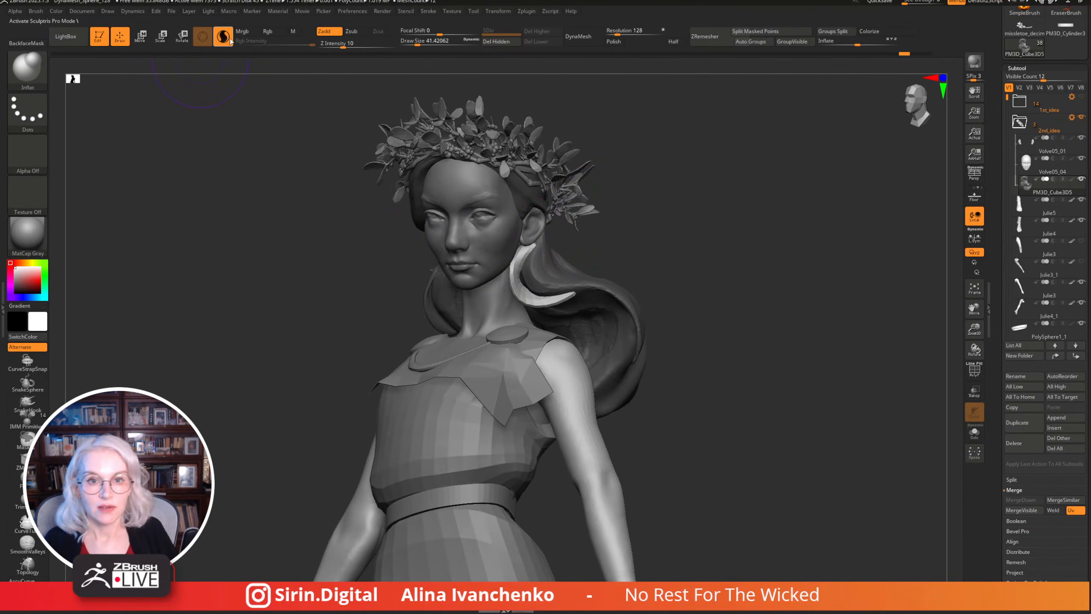
Fit the strand closer to the surrounding hair using the Move brush at about 31, and clear the mask.
mouse_move(633, 215)
right_mouse_down()
mouse_move(521, 249)
mouse_move(606, 226)
mouse_move(611, 236)
mouse_move(520, 249)
mouse_move(636, 237)
right_mouse_up()
key("b")
key("m")
key("v")
key("bracketleft")
key("bracketleft")
key("bracketleft")
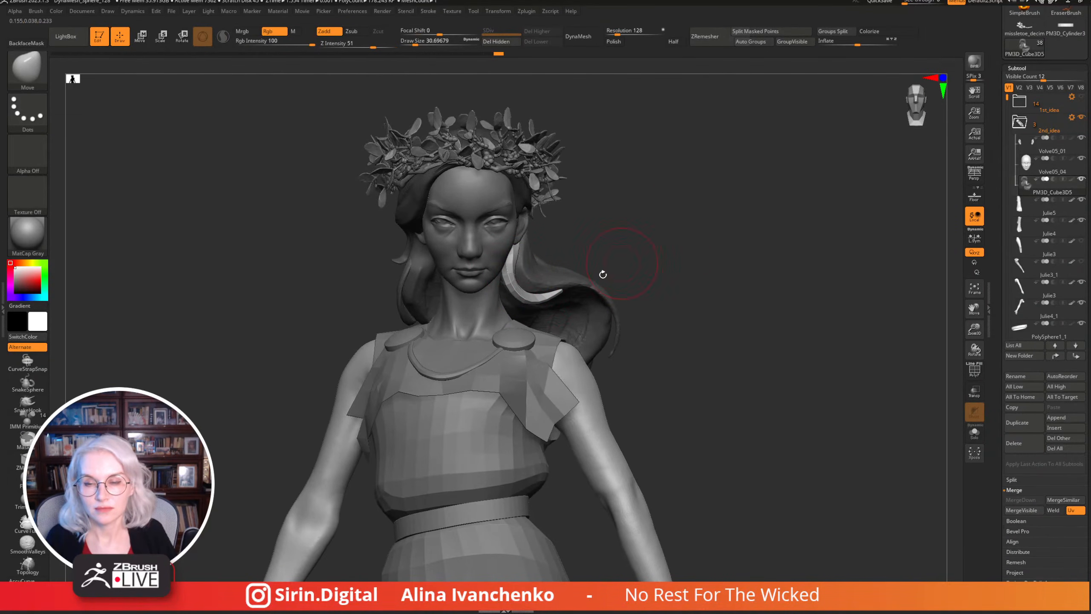
mouse_move(645, 244)
right_mouse_down()
mouse_move(578, 249)
mouse_move(699, 215)
mouse_move(564, 263)
right_mouse_up()
key("ctrl")
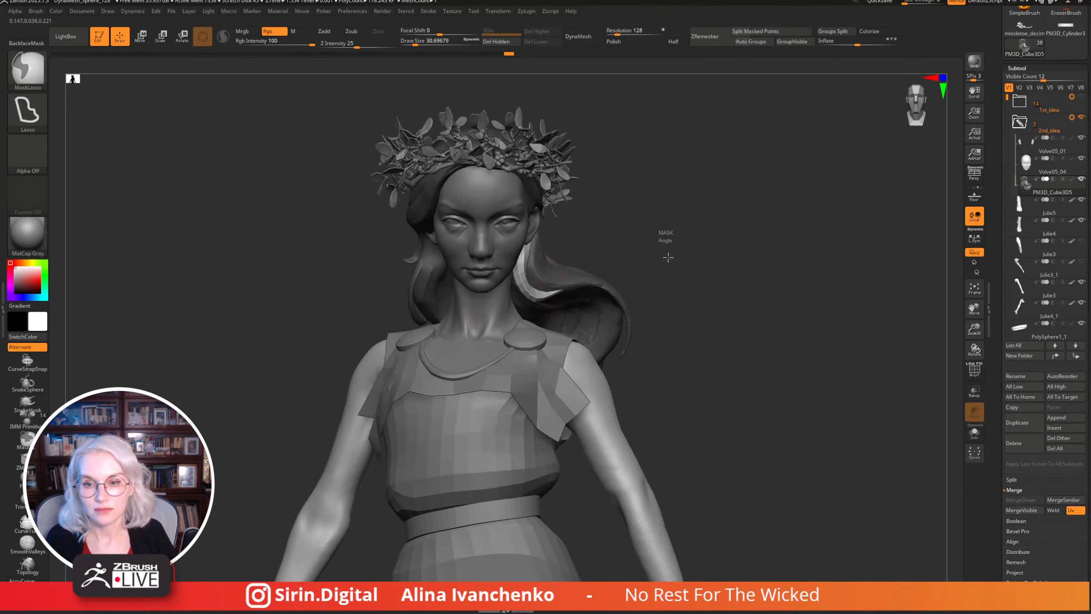
Isolate the hair and build up strands inside its billowing end using the ClayBuildup brush at about 31.
left_click_drag(974, 329, 786, 314)
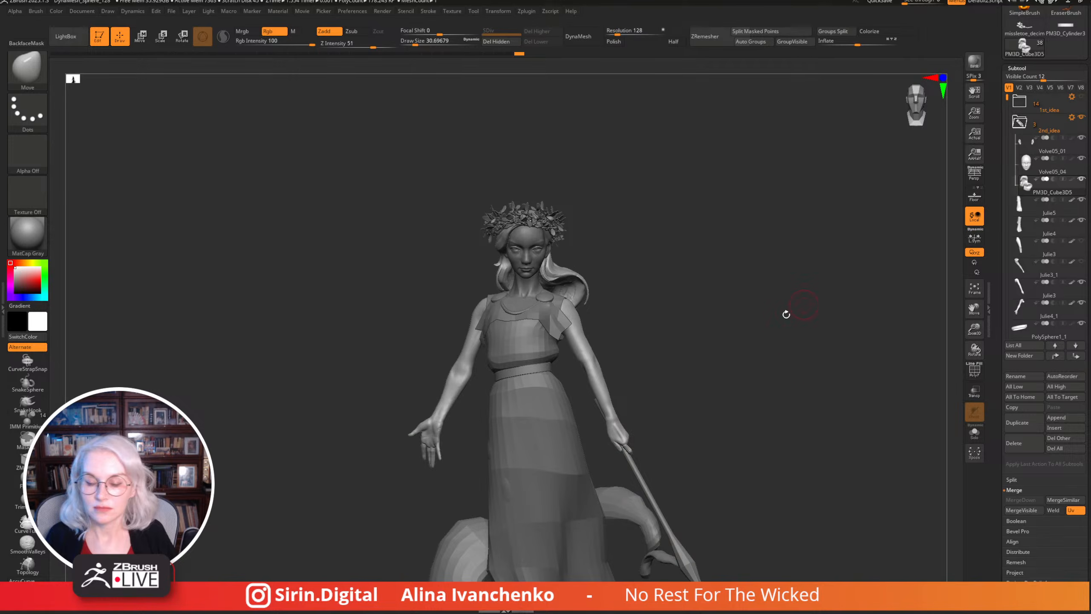
mouse_move(785, 314)
right_mouse_down()
mouse_move(763, 370)
mouse_move(748, 369)
mouse_move(775, 371)
mouse_move(713, 372)
mouse_move(720, 348)
mouse_move(609, 302)
mouse_move(643, 309)
mouse_move(575, 305)
mouse_move(618, 312)
mouse_move(570, 280)
mouse_move(670, 309)
right_mouse_up()
key("b")
key("c")
key("b")
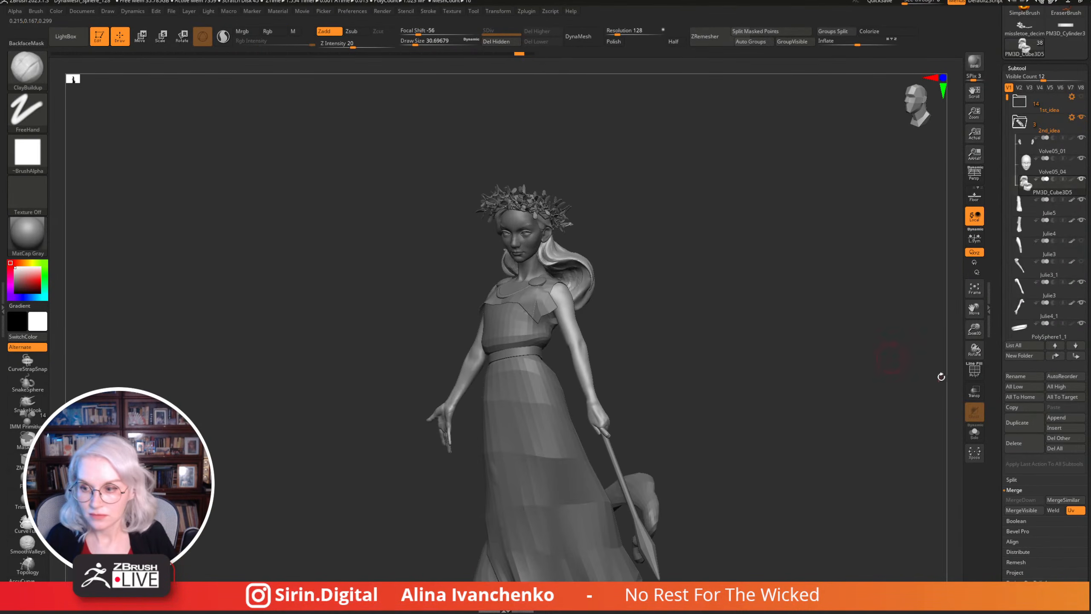
left_click(974, 432)
key("f")
key("shift")
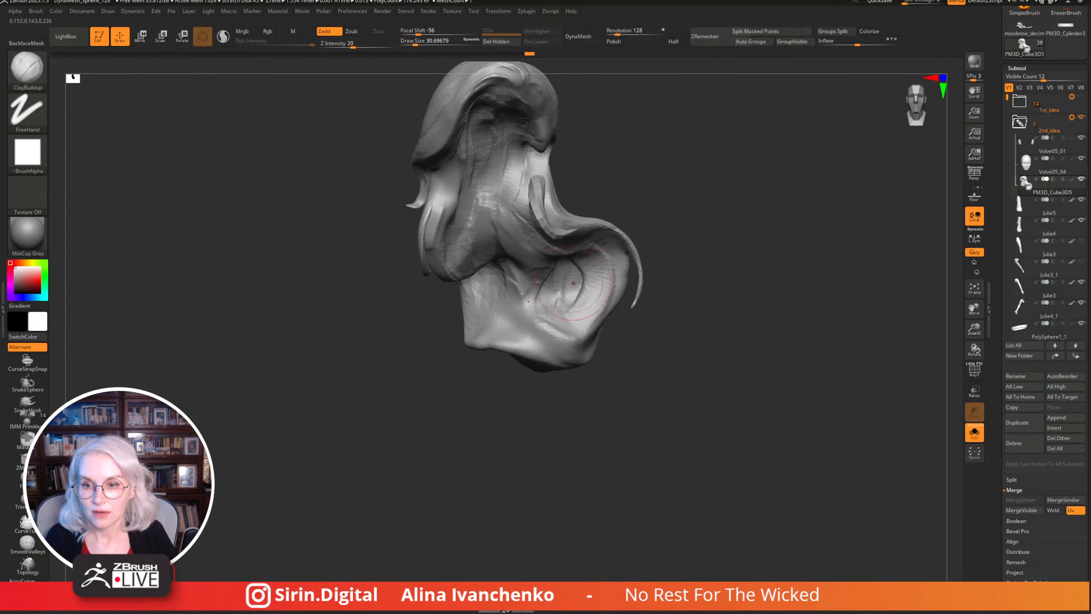
left_click_drag(592, 262, 556, 289)
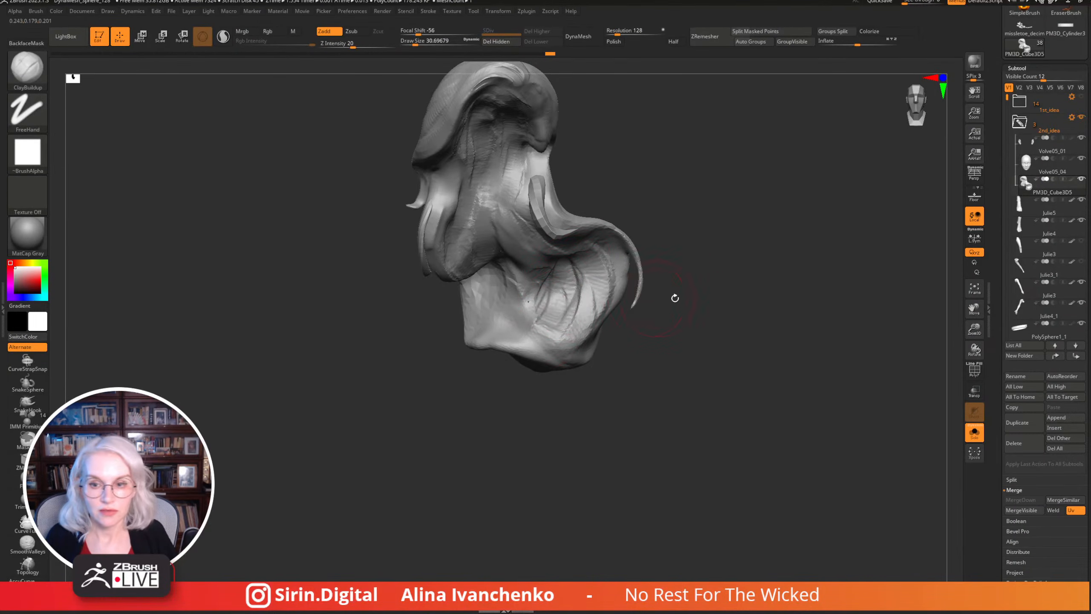
Blend and smooth the strands across the inner side of the billowing end down to its lower edge.
right_click_drag(674, 297, 531, 297)
key("shift")
left_click_drag(531, 296, 529, 316, "shift")
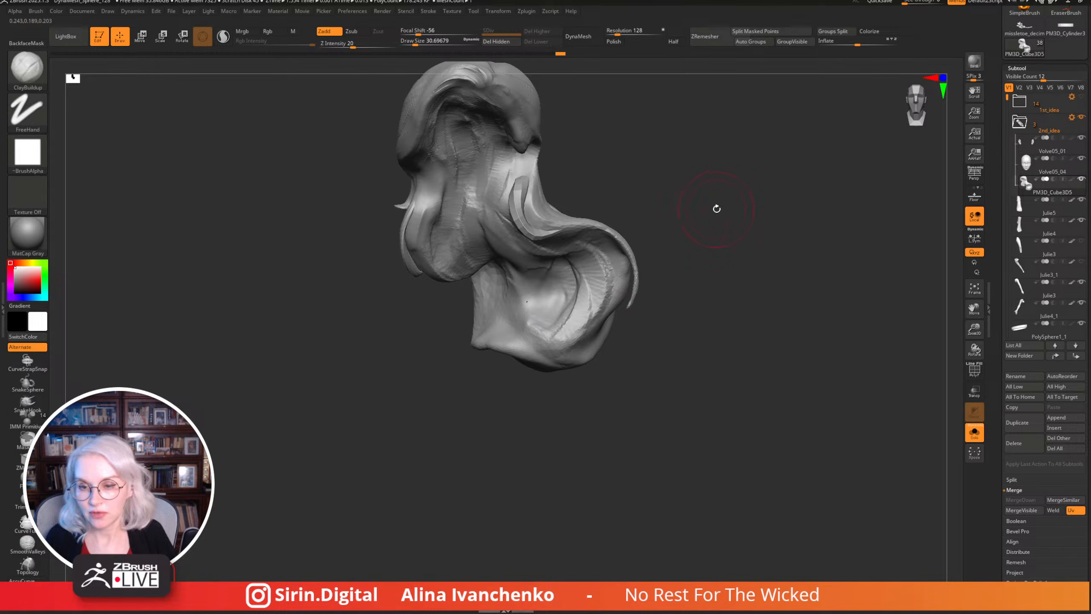
mouse_move(716, 208)
right_mouse_down()
mouse_move(613, 255)
mouse_move(713, 236)
mouse_move(706, 292)
mouse_move(562, 318)
right_mouse_up()
mouse_move(563, 318)
left_mouse_down("shift")
mouse_move(550, 343)
mouse_move(529, 342)
mouse_move(518, 300)
mouse_move(537, 345)
left_mouse_up("shift")
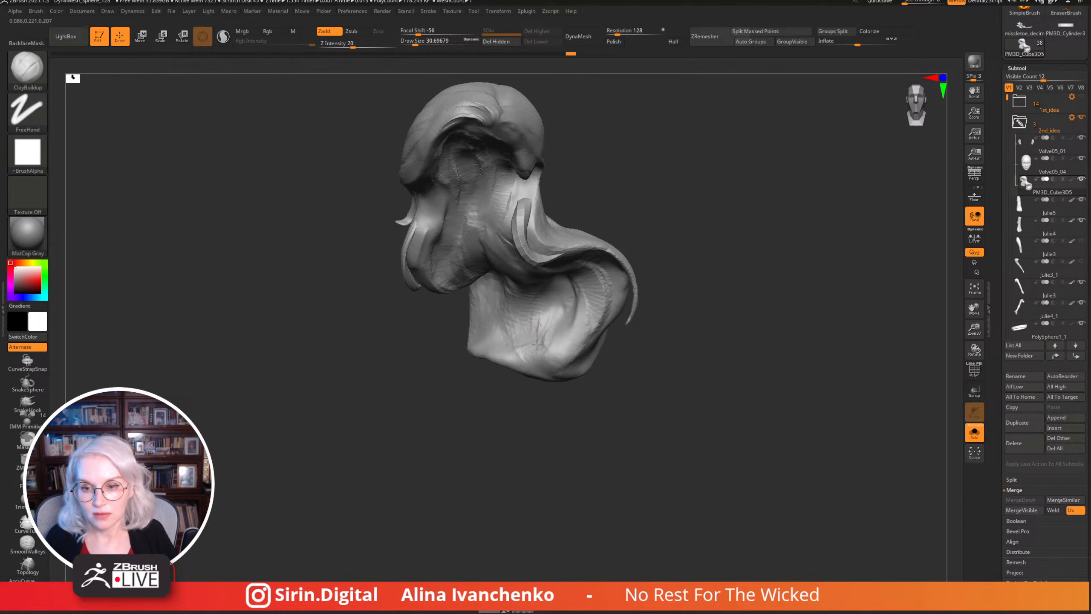
right_click_drag(537, 345, 565, 419)
mouse_move(494, 336)
left_mouse_down("shift")
mouse_move(459, 344)
mouse_move(463, 371)
left_mouse_up("shift")
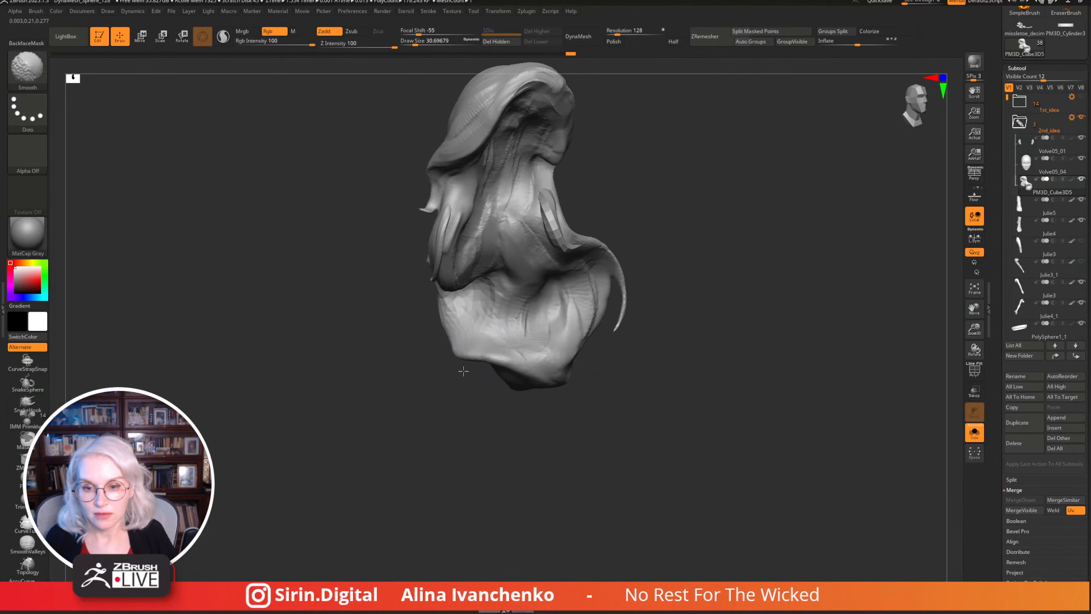
right_click_drag(462, 371, 451, 402)
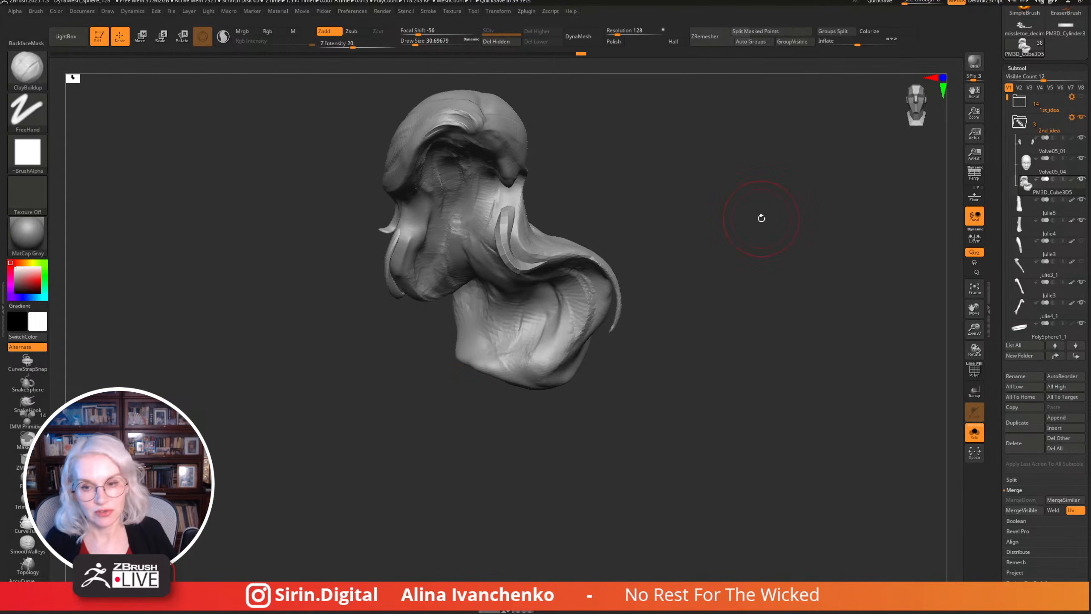
Show the rest of the figure again and check the hair from the front.
left_click_drag(760, 217, 722, 322)
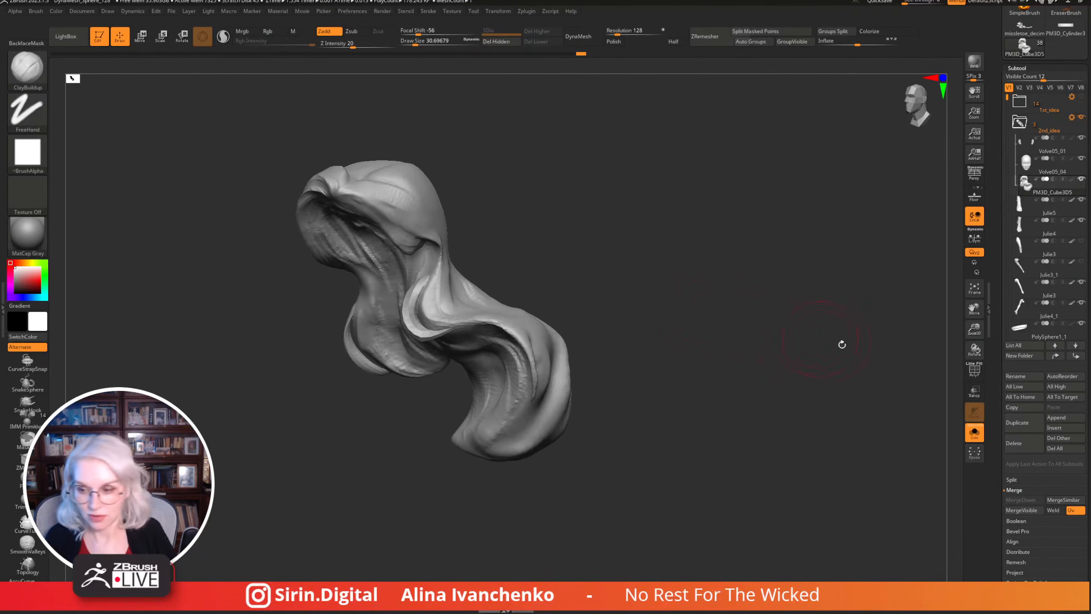
left_click(974, 431)
left_click_drag(891, 418, 735, 341)
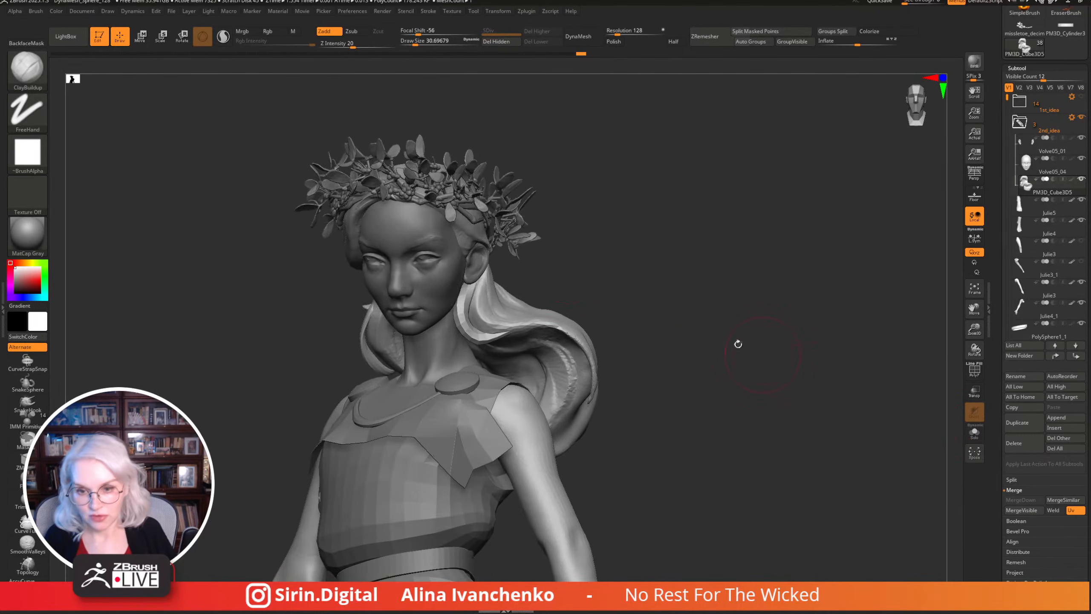
left_click_drag(591, 253, 604, 310, "alt")
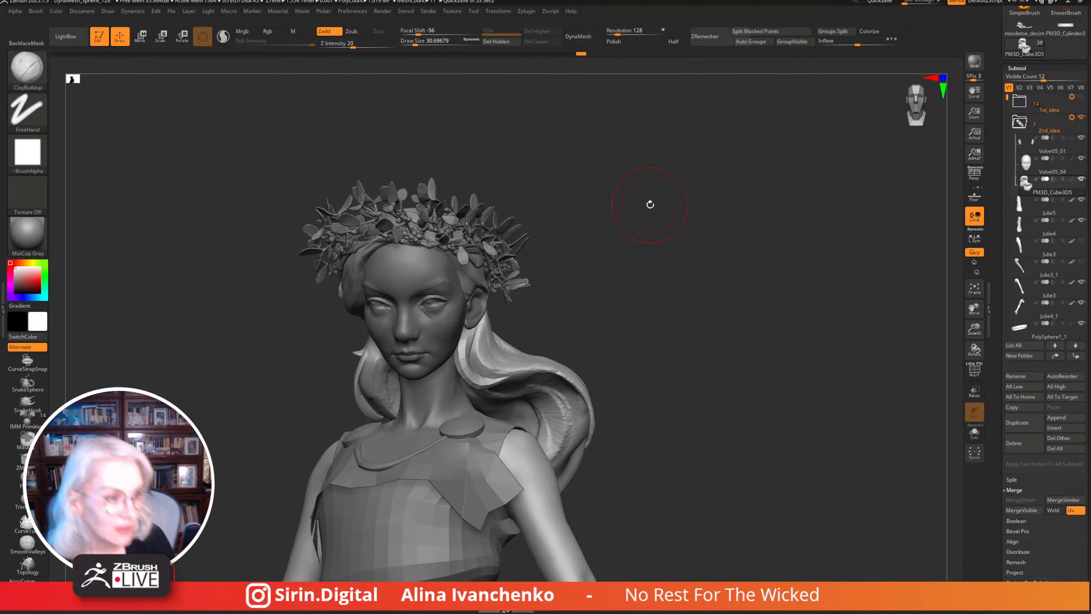
mouse_move(667, 311)
left_mouse_down()
mouse_move(657, 305)
mouse_move(660, 339)
mouse_move(636, 390)
mouse_move(632, 373)
mouse_move(575, 390)
left_mouse_up()
key("b")
key("i")
key("n")
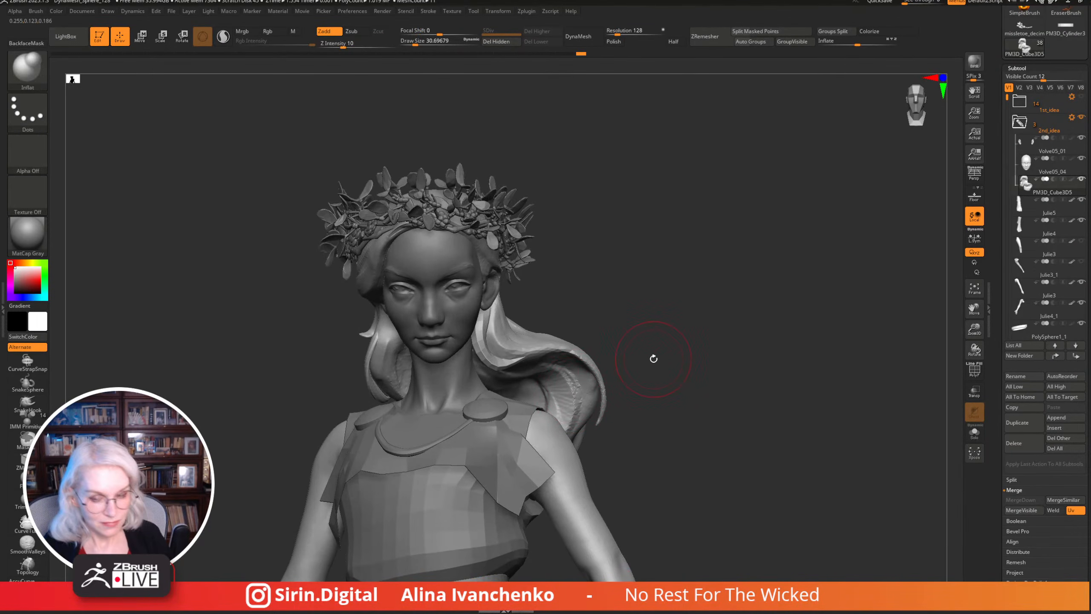
left_click_drag(650, 358, 662, 331)
left_click_drag(411, 35, 423, 42)
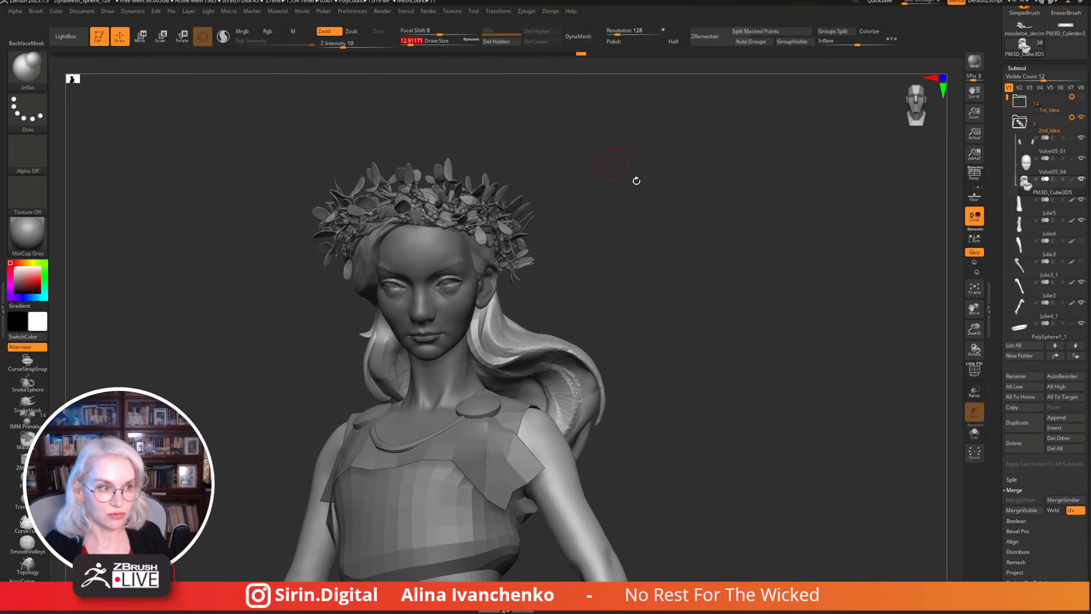
mouse_move(633, 178)
left_mouse_down()
mouse_move(660, 263)
mouse_move(564, 208)
left_mouse_up()
Carve creases between the strands of the billowing hair end using the DamStandard brush at about 17.
key("b")
key("d")
key("s")
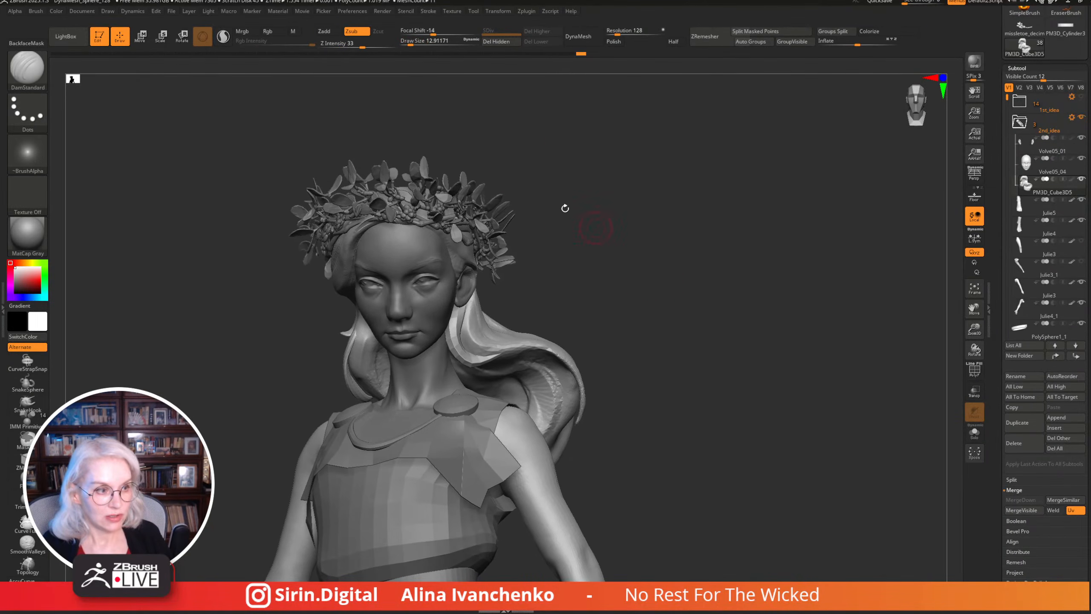
left_click(406, 41)
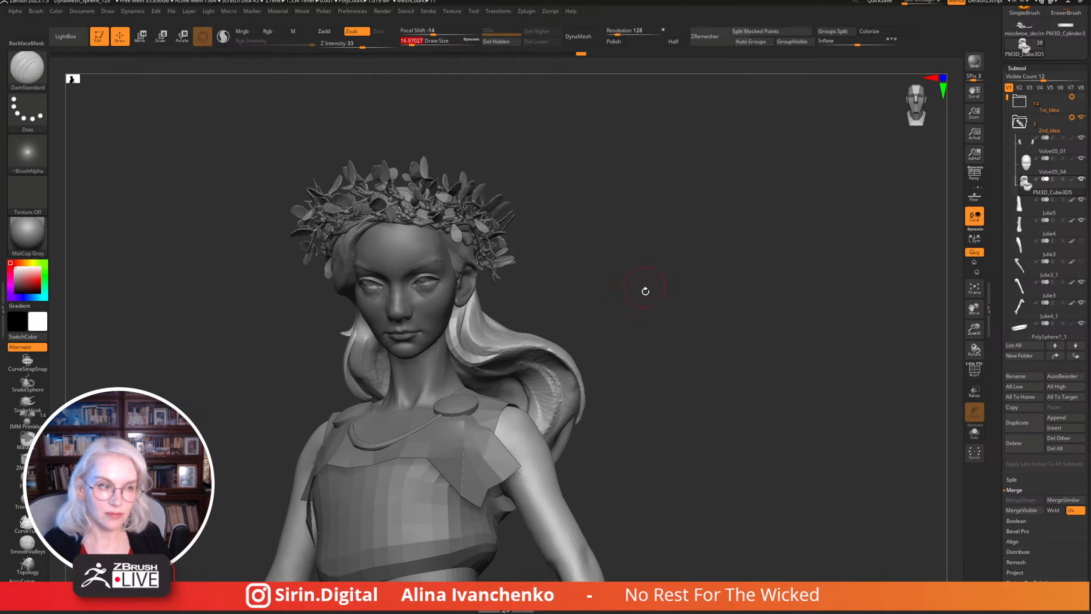
left_click_drag(646, 290, 539, 387)
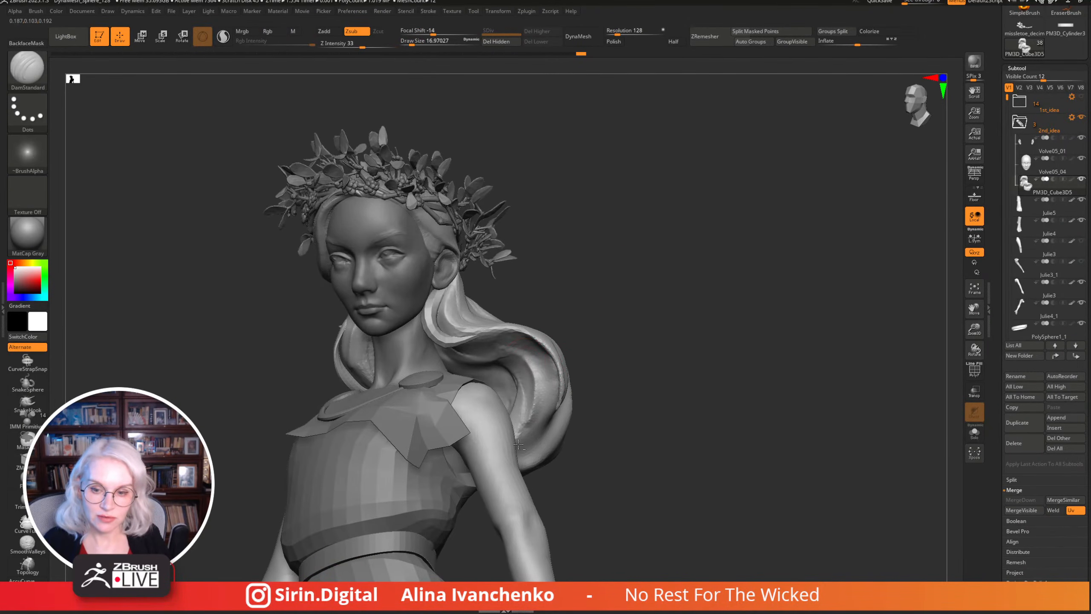
mouse_move(638, 319)
left_mouse_down("shift")
mouse_move(652, 344)
mouse_move(631, 320)
mouse_move(550, 344)
mouse_move(587, 348)
left_mouse_up("shift")
Isolate the hair, turn on Sculptris Pro and deepen the creases inside the billowing end with DamStandard.
left_click(974, 432)
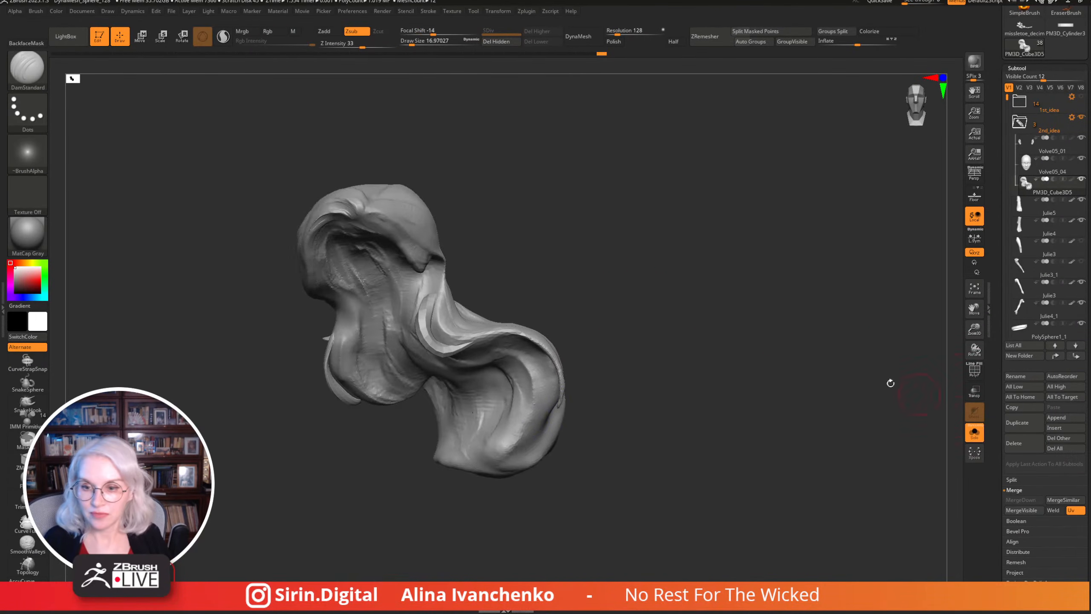
left_click_drag(889, 382, 523, 324)
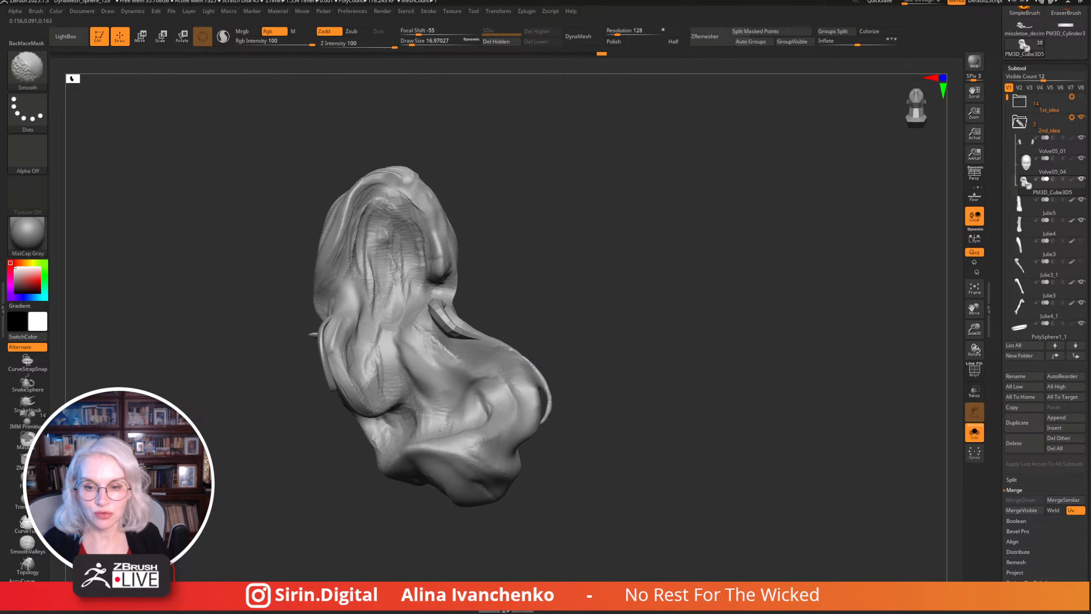
left_click(227, 41)
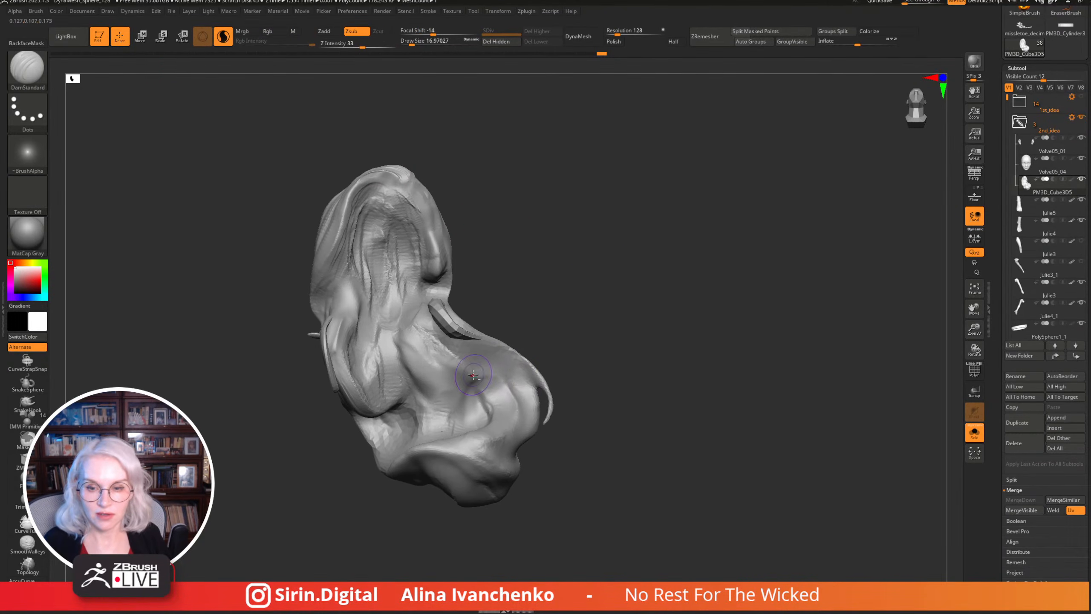
key("ctrl+z")
key("ctrl+z")
key("ctrl+z")
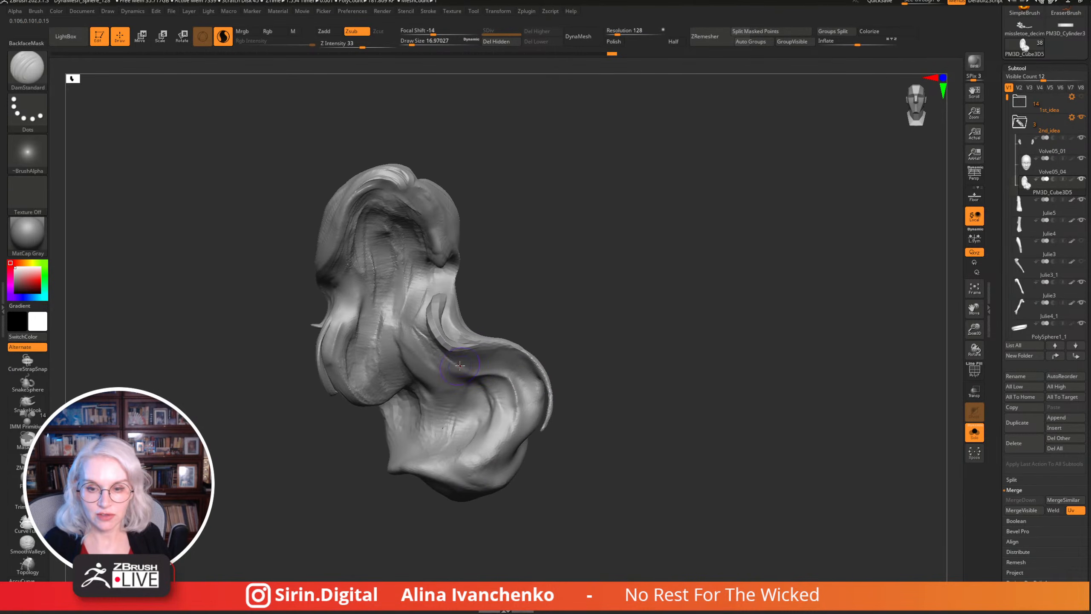
key("shift")
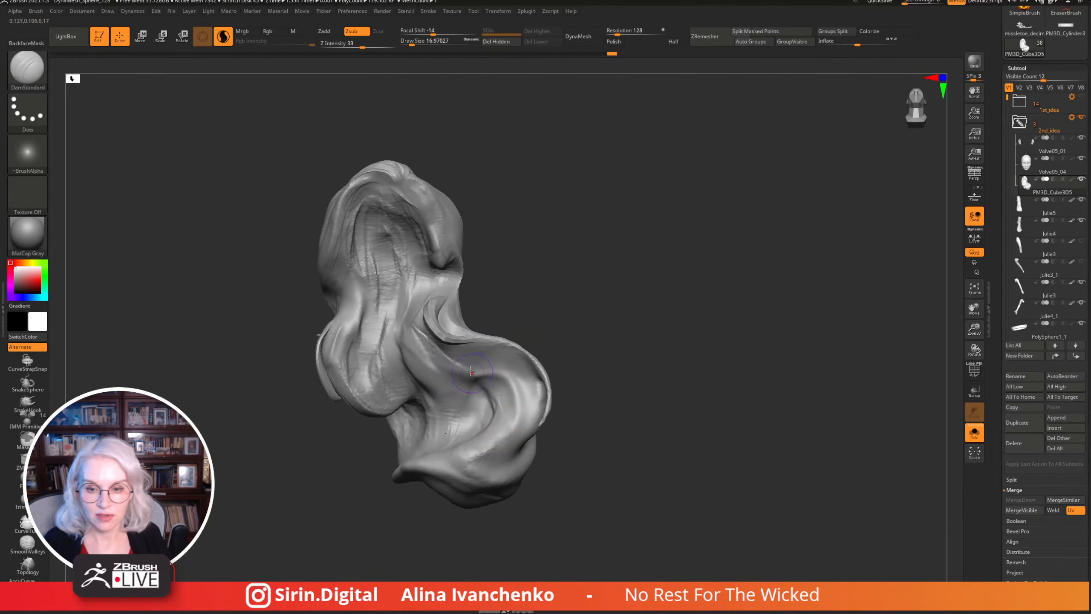
Refine and smooth the creased strands along the inner curl of the billowing end.
key("ctrl+shift+z")
key("ctrl+shift+z")
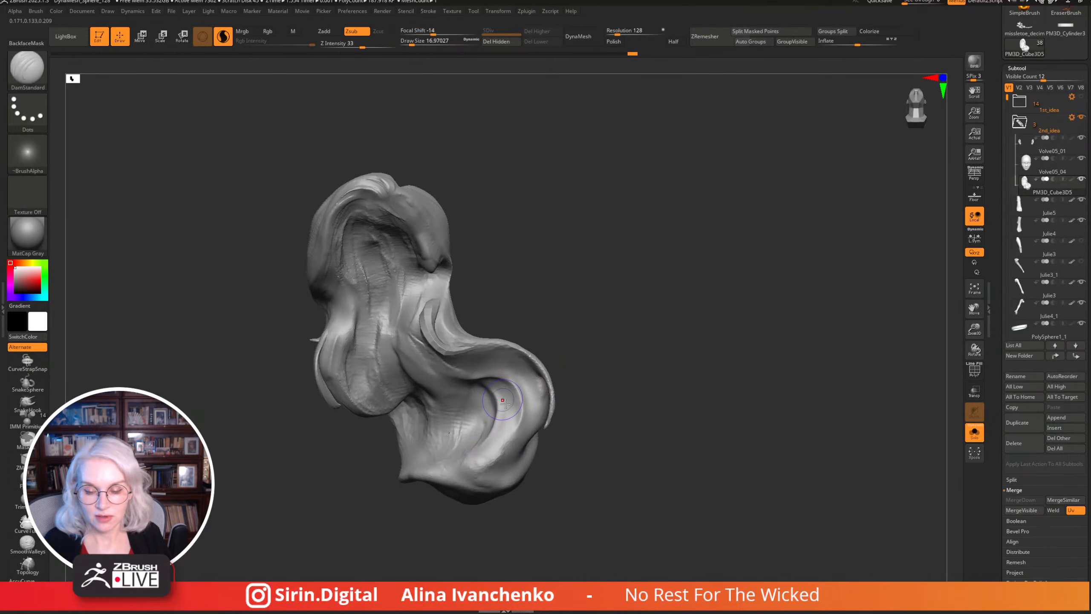
key("ctrl+shift+z")
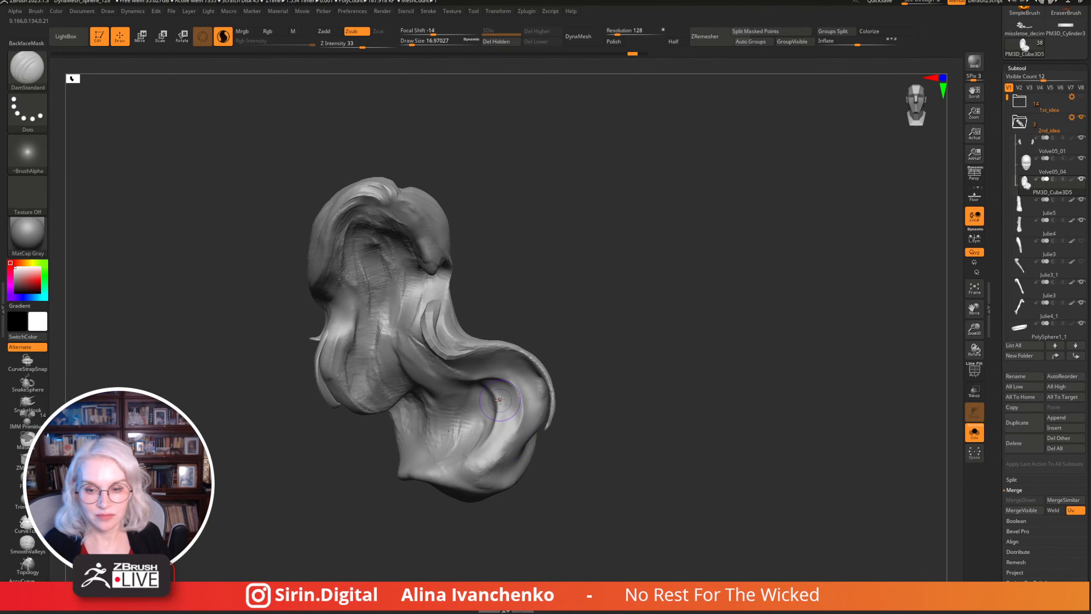
key("ctrl+shift+z")
key("shift")
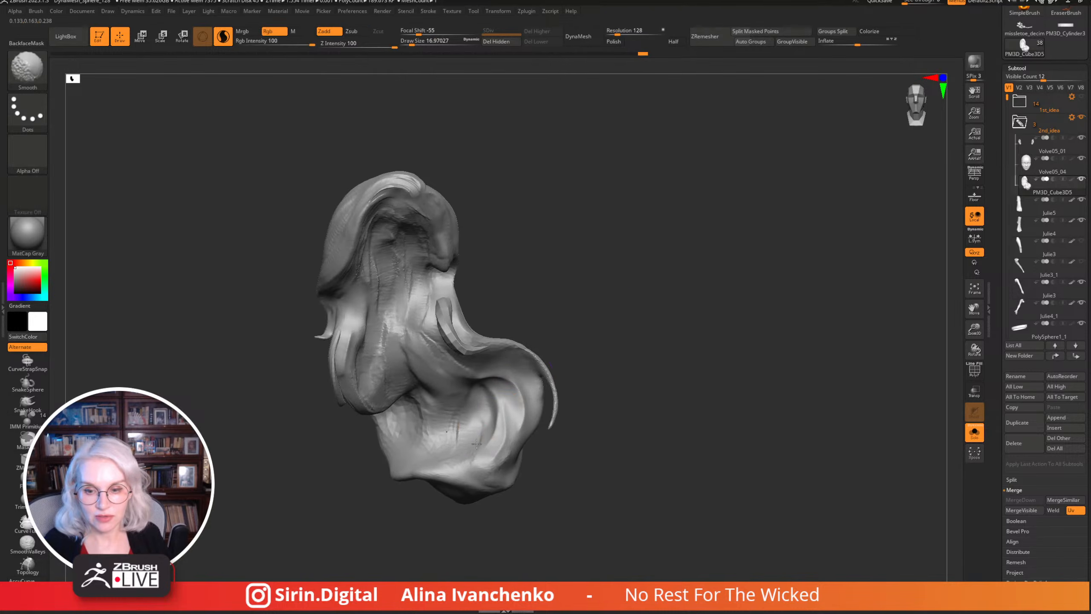
mouse_move(591, 282)
left_mouse_down()
mouse_move(653, 302)
mouse_move(653, 317)
mouse_move(645, 301)
mouse_move(625, 329)
left_mouse_up()
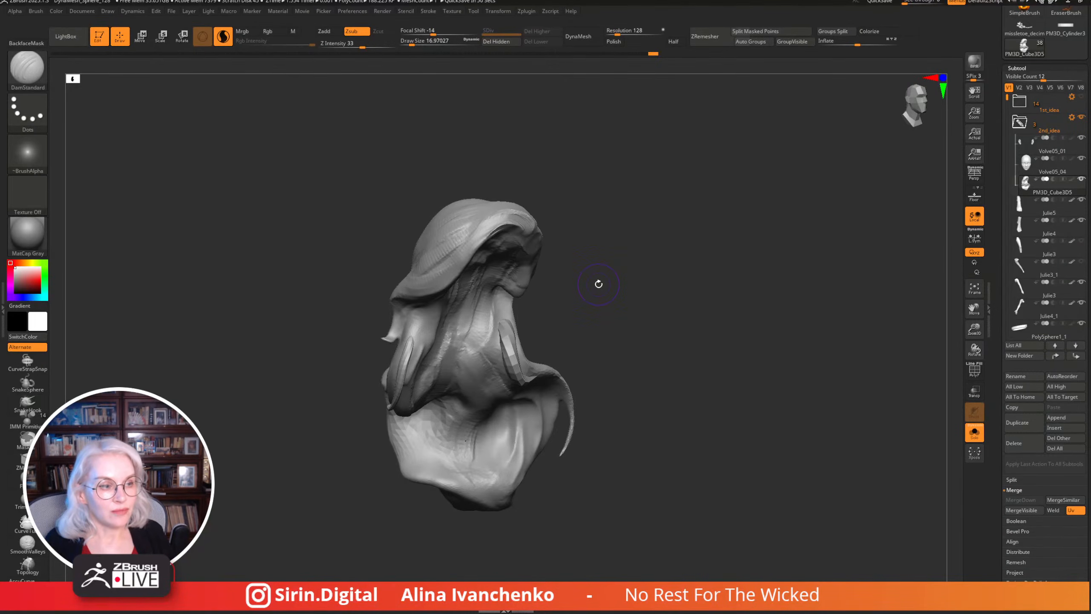
mouse_move(599, 284)
left_mouse_down()
mouse_move(679, 260)
mouse_move(664, 339)
mouse_move(655, 287)
mouse_move(658, 324)
mouse_move(672, 335)
left_mouse_up()
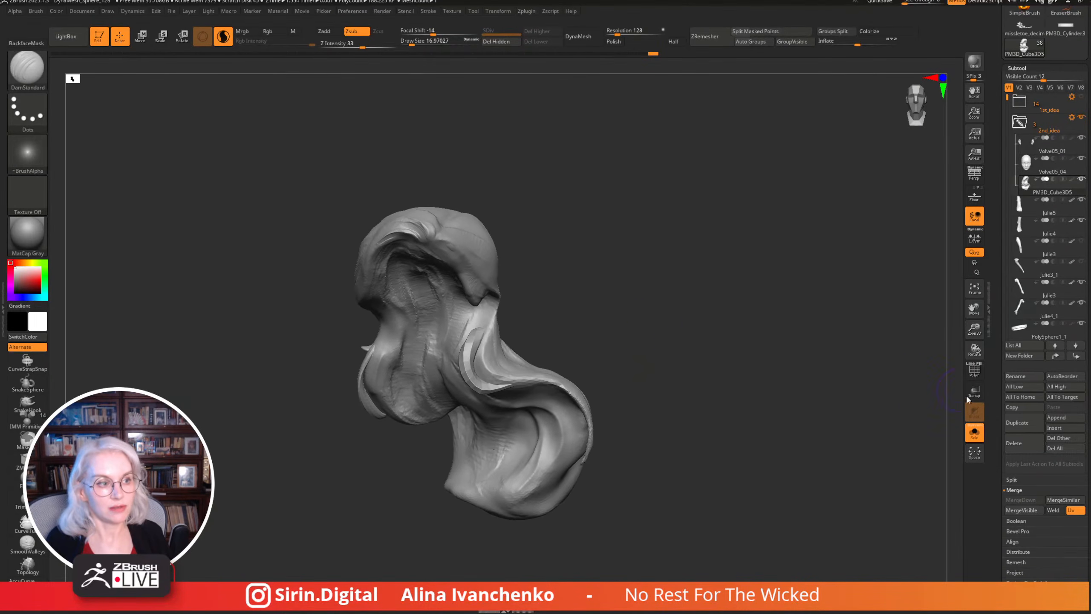
Mask everything except the loose tube strand, bend and smooth it along the surrounding hair with Move, and clear the mask.
left_click_drag(974, 328, 974, 322)
mouse_move(726, 275)
left_mouse_down()
mouse_move(666, 317)
mouse_move(536, 319)
mouse_move(567, 295)
left_mouse_up()
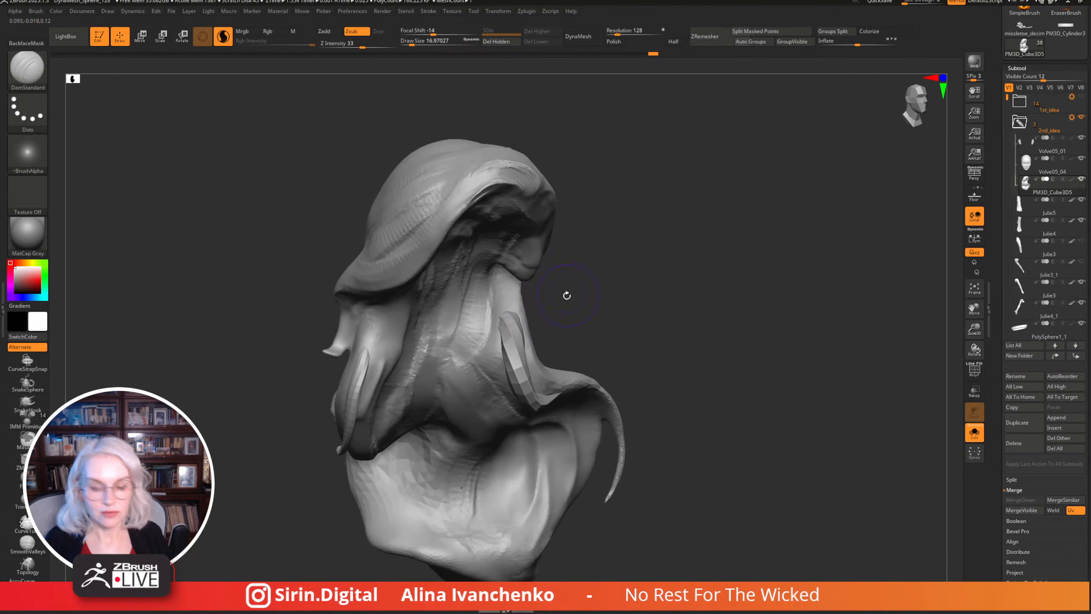
left_click(515, 339, "ctrl+shift")
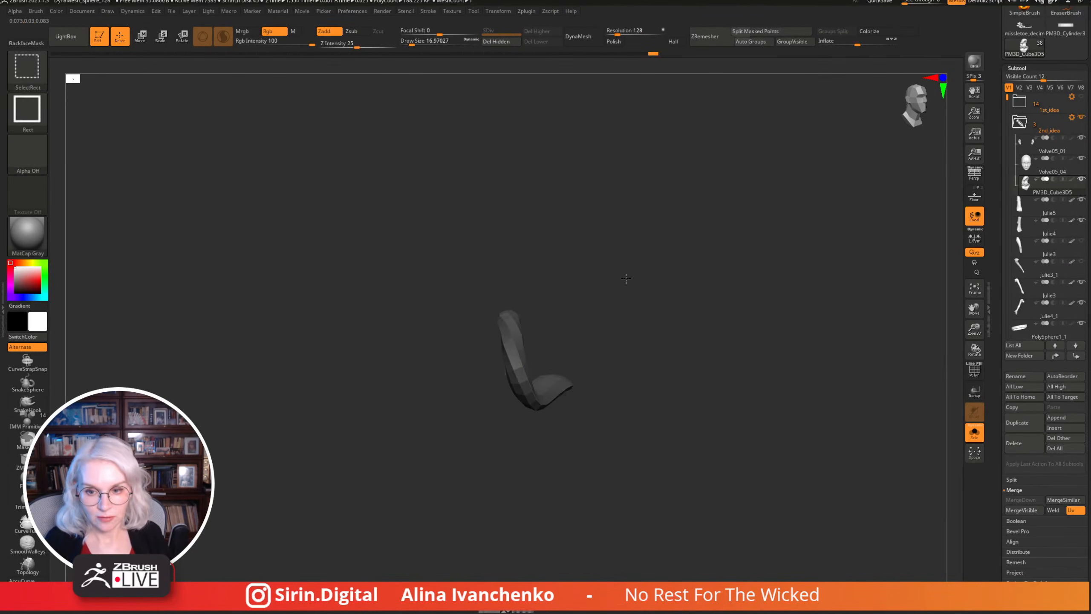
left_click(629, 277, "ctrl+shift")
left_click_drag(623, 280, 608, 273)
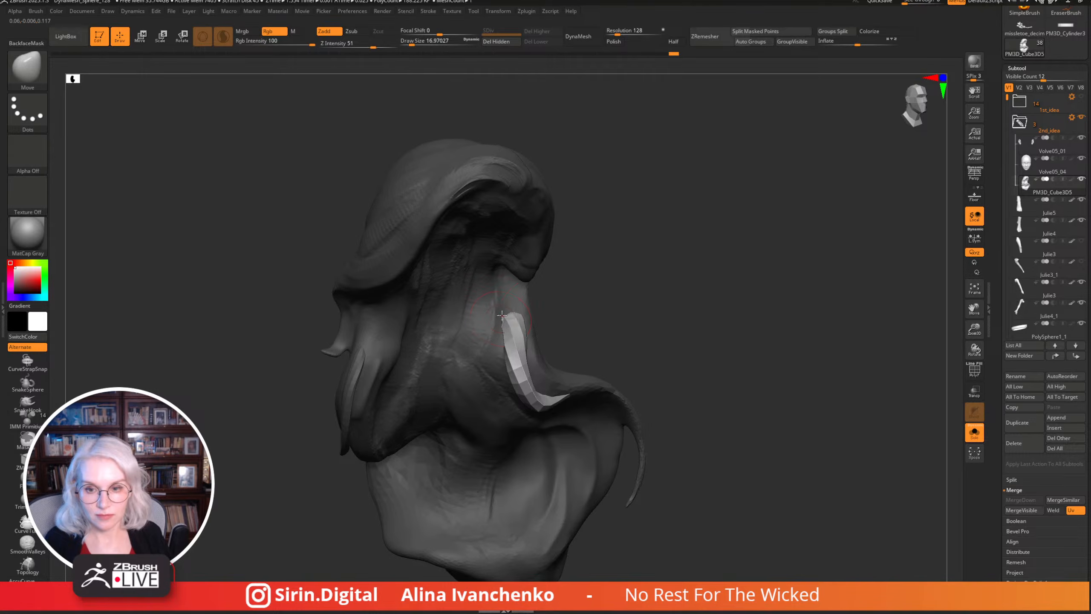
left_click_drag(509, 310, 704, 241)
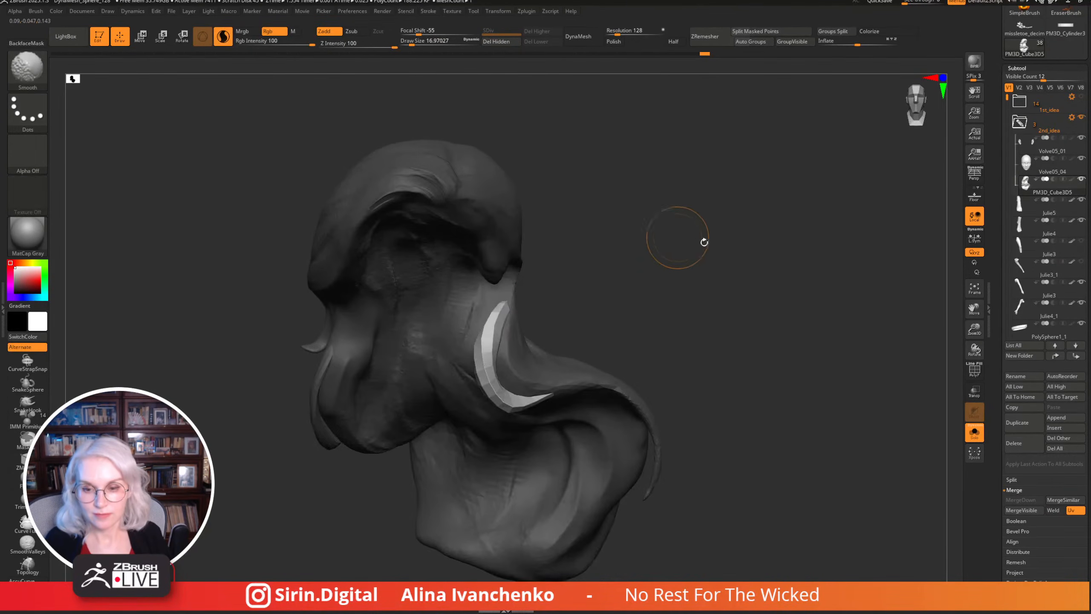
left_click_drag(974, 334, 647, 437)
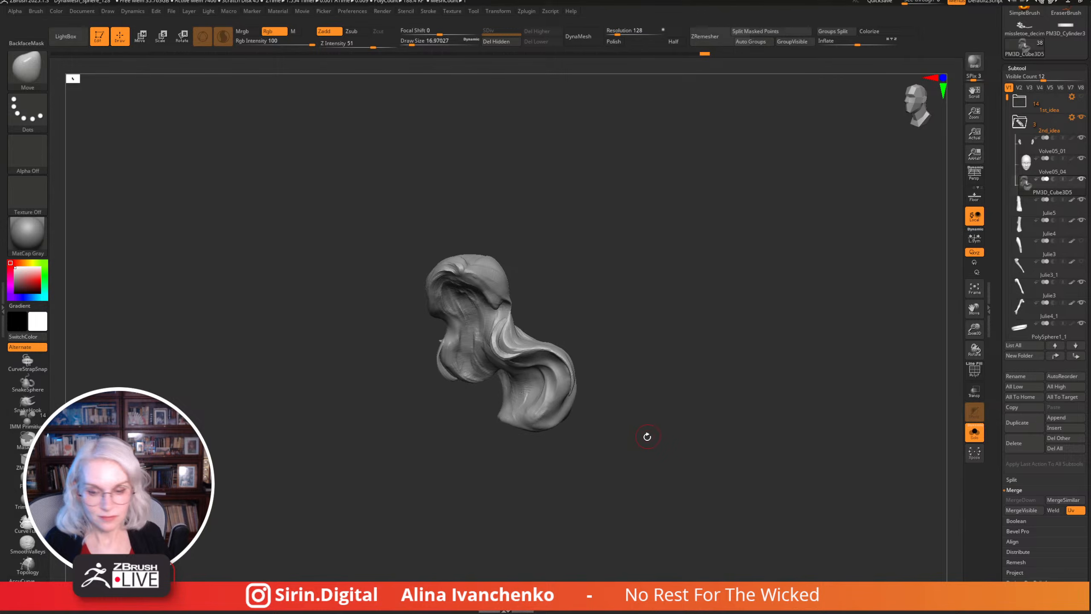
Show the rest of the figure again and adjust the flowing hair beside the shoulder with the Move brush at about 14.
left_click_drag(412, 44, 420, 45)
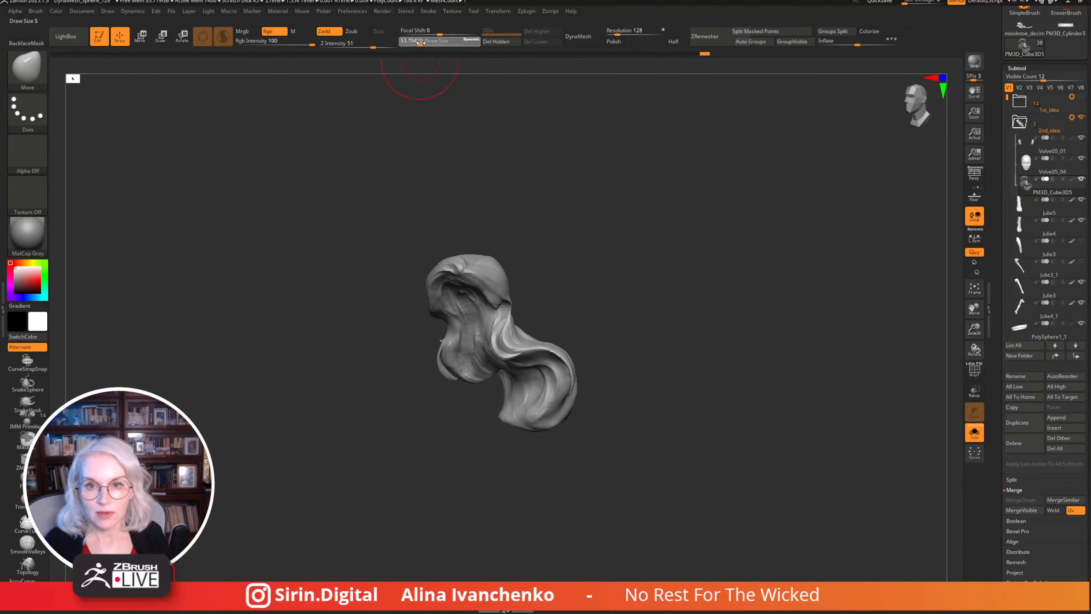
left_click(974, 432)
mouse_move(766, 304)
left_mouse_down()
mouse_move(636, 283)
mouse_move(644, 313)
left_mouse_up()
key("ctrl")
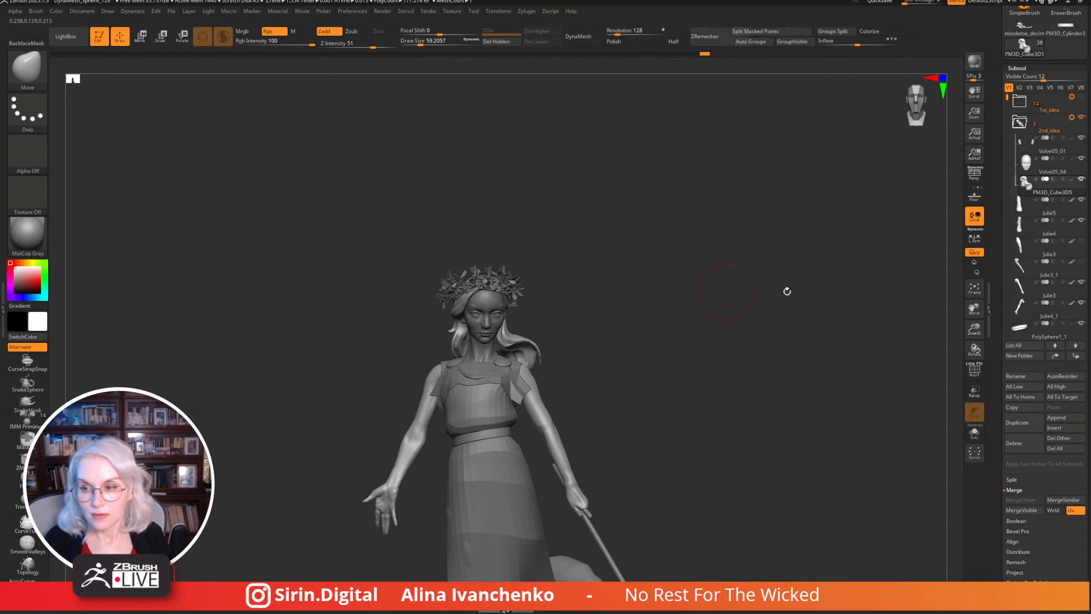
mouse_move(974, 328)
left_mouse_down()
mouse_move(730, 266)
mouse_move(584, 212)
left_mouse_up()
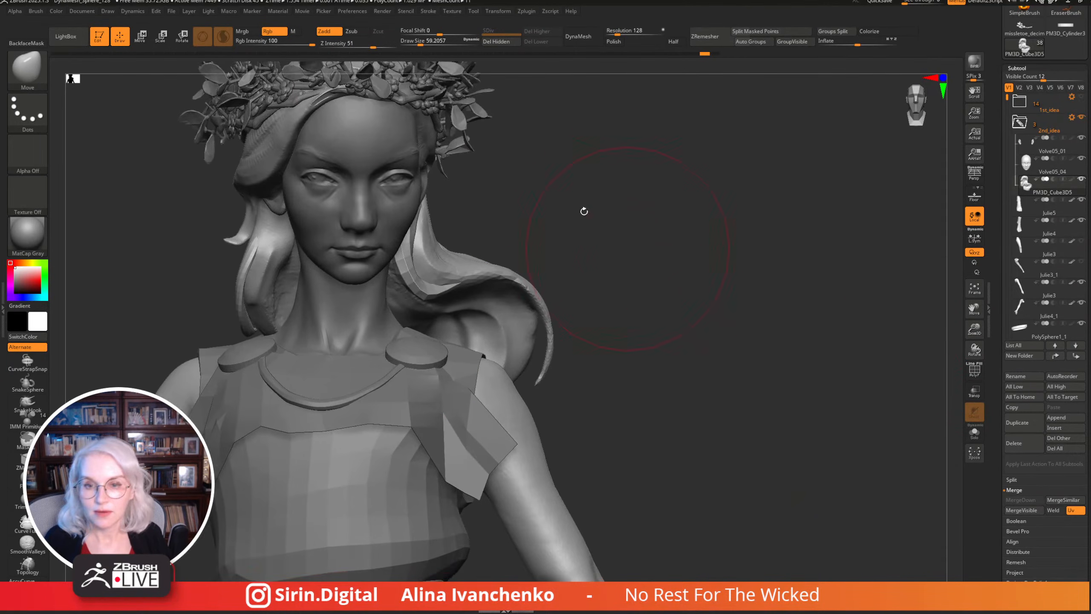
left_click_drag(419, 39, 411, 39)
left_click_drag(553, 168, 492, 330)
key("shift")
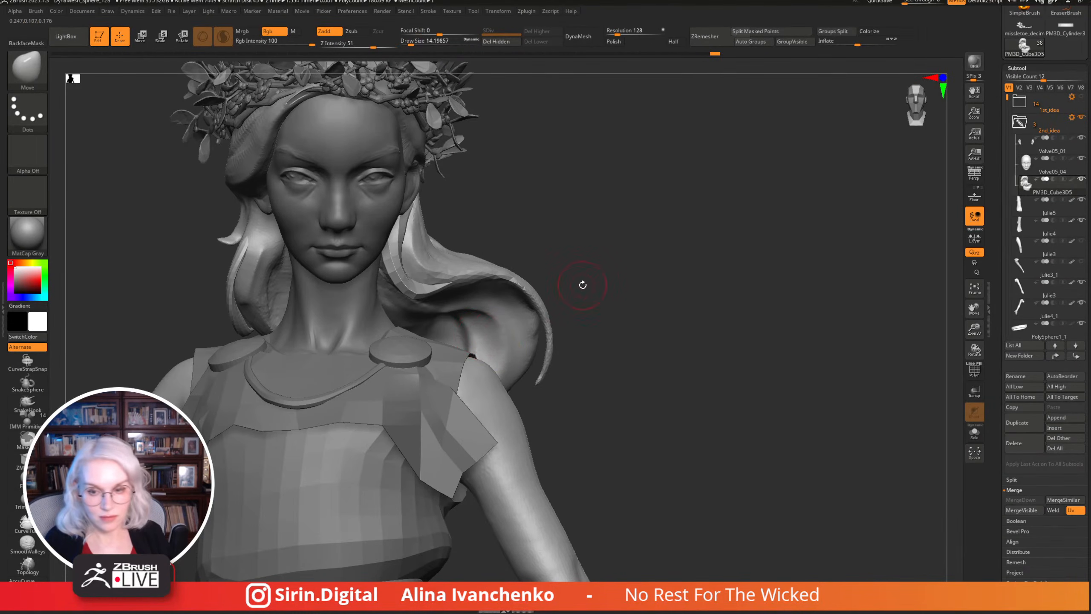
Build up and smooth strands inside the billowing hair above the shoulder using the ClayBuildup brush at about 14.
key("b")
key("c")
key("b")
left_click_drag(577, 277, 539, 300)
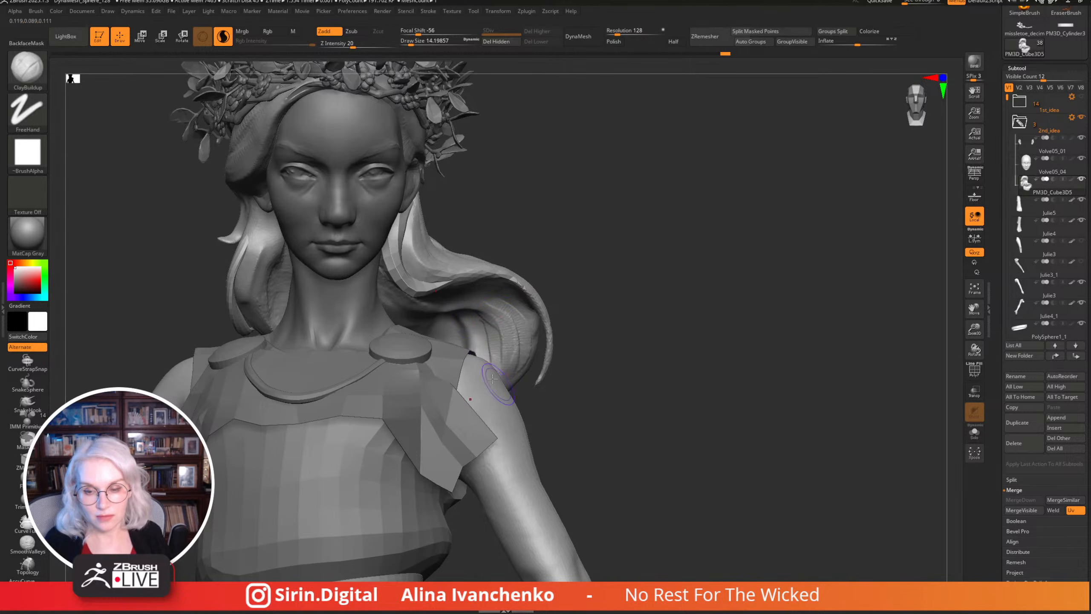
mouse_move(630, 261)
left_mouse_down()
mouse_move(584, 260)
mouse_move(471, 296)
left_mouse_up()
key("shift")
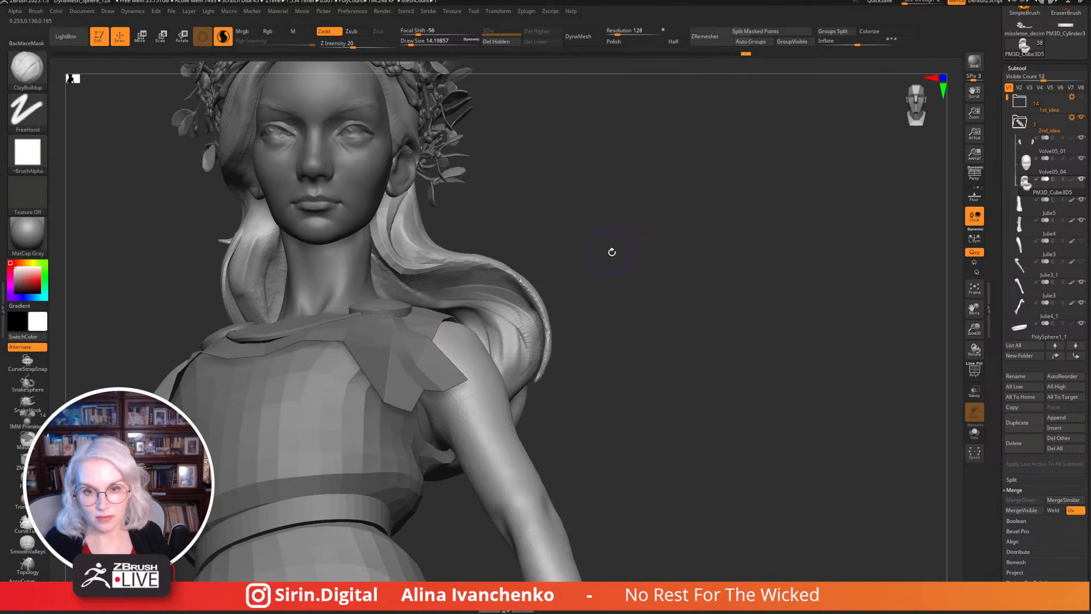
left_click_drag(608, 249, 585, 317)
mouse_move(609, 275)
left_mouse_down()
mouse_move(885, 246)
mouse_move(756, 255)
left_mouse_up()
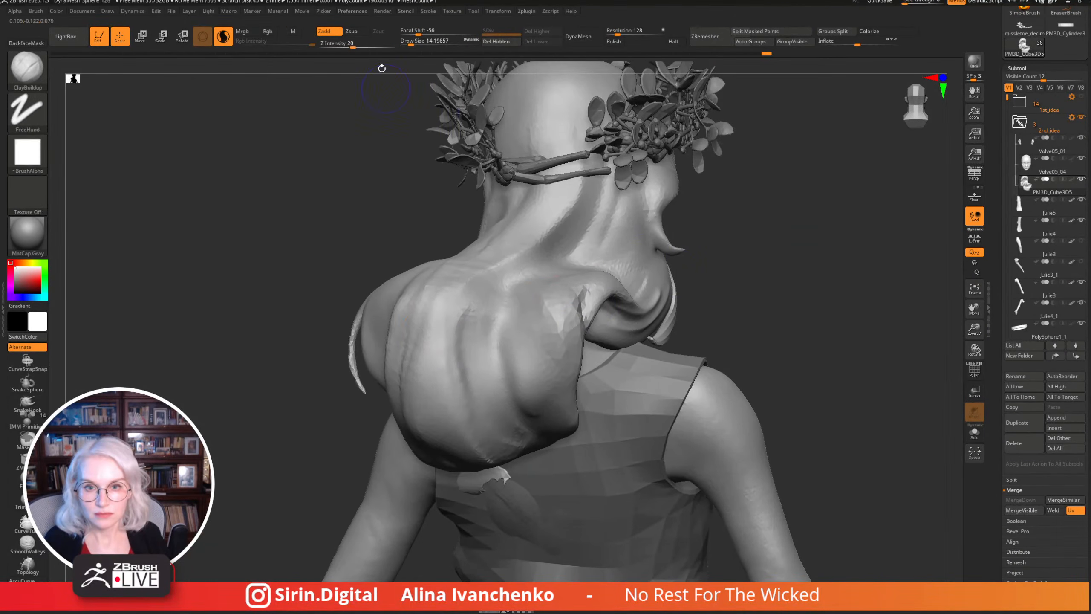
Reshape the billowing hair volume from the back and front using the Move brush at about 37.
left_click_drag(407, 45, 425, 44)
mouse_move(974, 328)
left_mouse_down()
mouse_move(870, 295)
mouse_move(823, 321)
mouse_move(748, 321)
mouse_move(445, 87)
left_mouse_up()
key("b")
key("m")
key("v")
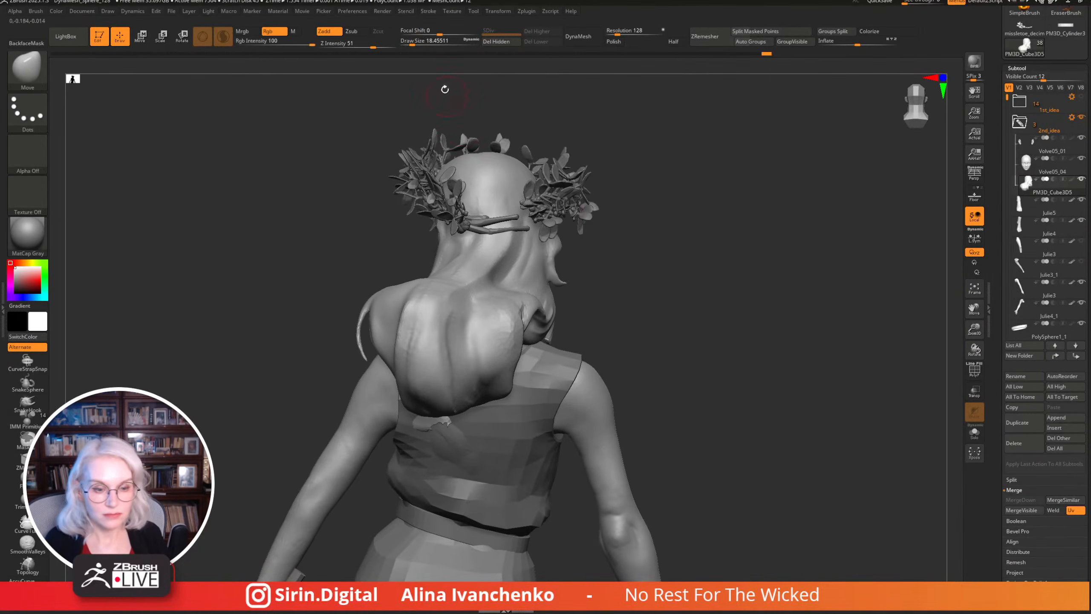
left_click_drag(727, 278, 703, 285, "alt")
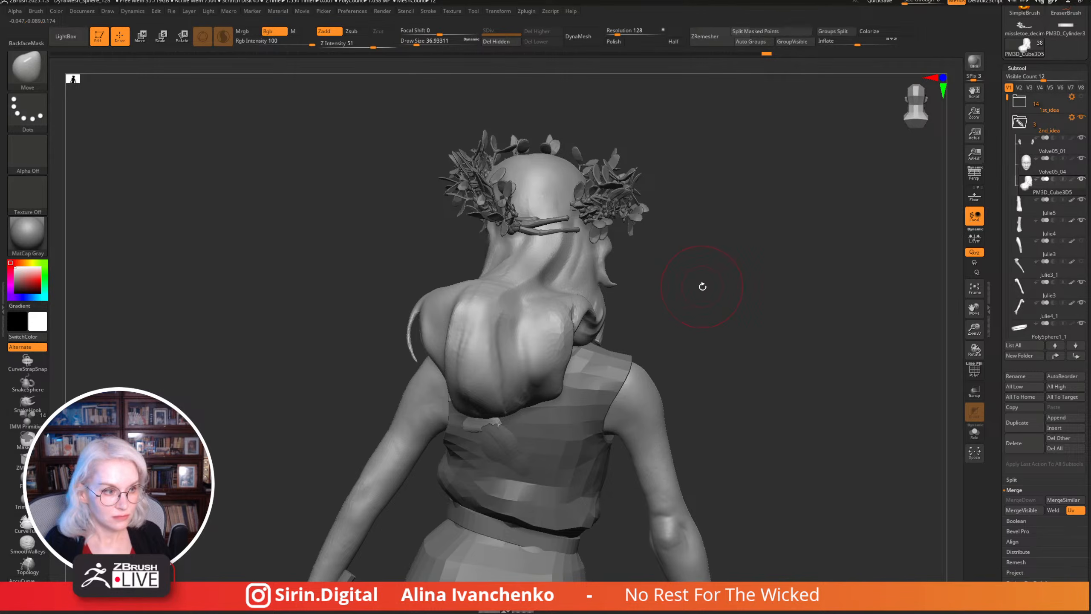
mouse_move(484, 344)
left_mouse_down()
mouse_move(461, 339)
mouse_move(473, 324)
left_mouse_up()
mouse_move(640, 300)
left_mouse_down()
mouse_move(650, 276)
mouse_move(455, 318)
mouse_move(459, 326)
mouse_move(472, 301)
mouse_move(489, 356)
mouse_move(575, 314)
mouse_move(496, 357)
mouse_move(505, 323)
left_mouse_up()
left_click_drag(540, 283, 430, 348)
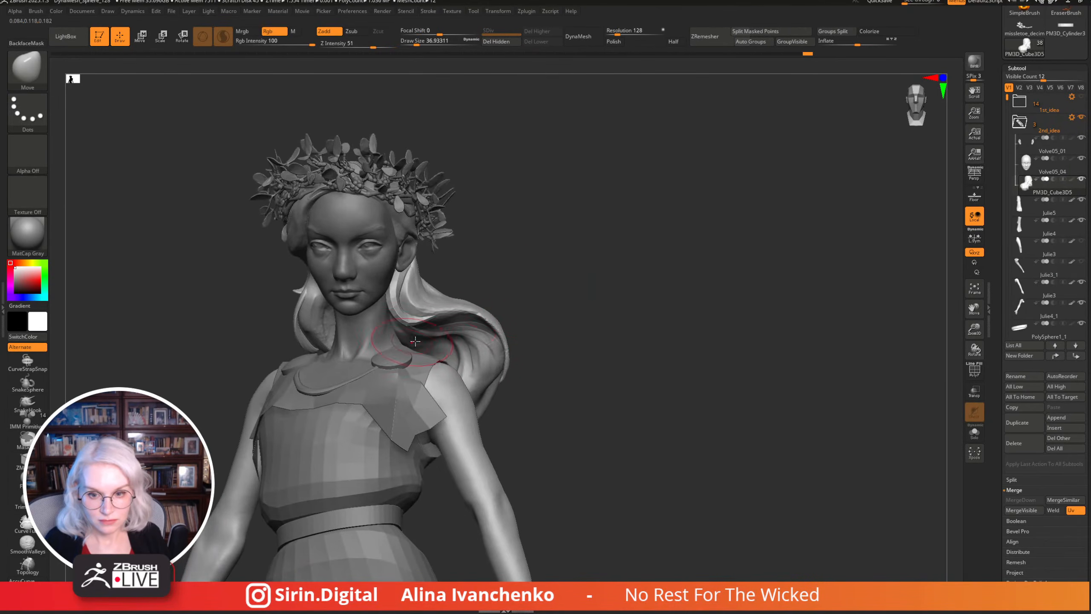
Place the historical dress reference photo beside the figure and compare the costume from several sides.
left_click_drag(528, 300, 693, 324)
key("f")
mouse_move(945, 297)
left_mouse_down()
mouse_move(779, 324)
mouse_move(684, 372)
mouse_move(730, 370)
left_mouse_up()
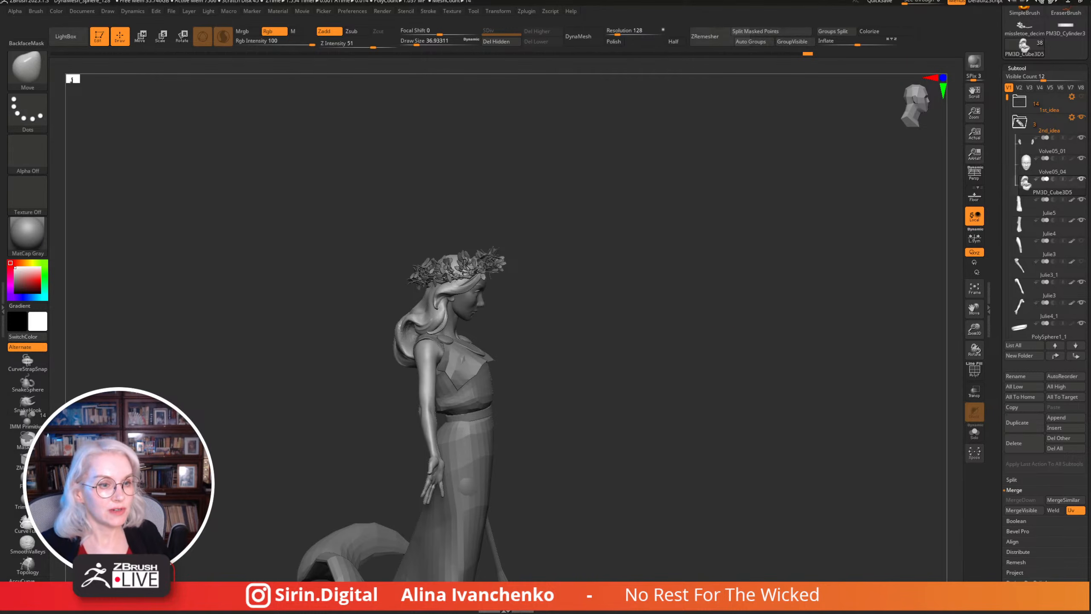
left_click_drag(0, 387, 275, 435)
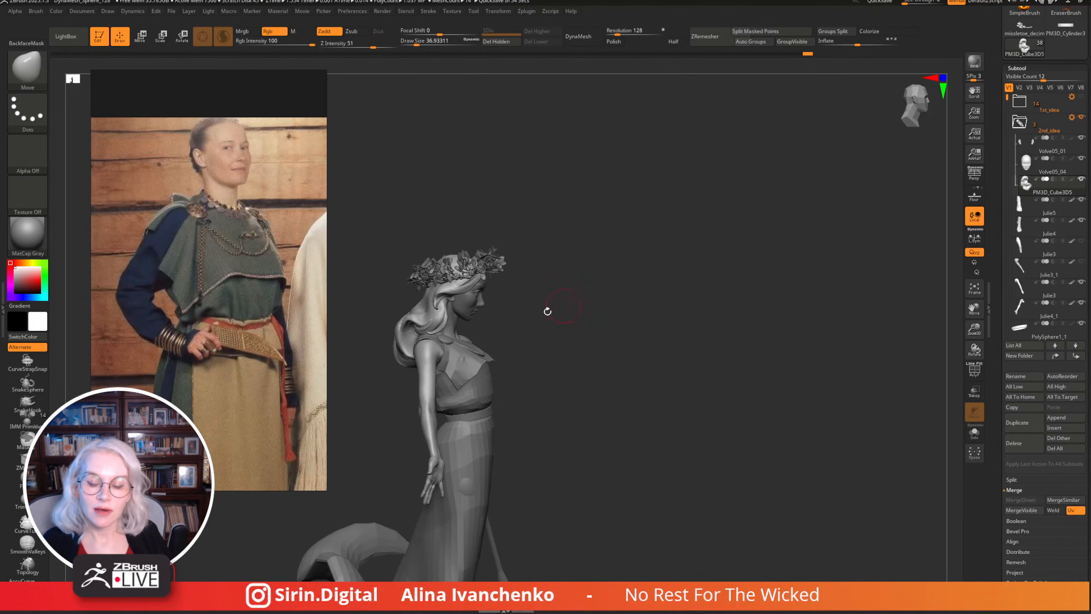
mouse_move(560, 317)
left_mouse_down()
mouse_move(577, 316)
mouse_move(490, 350)
left_mouse_up()
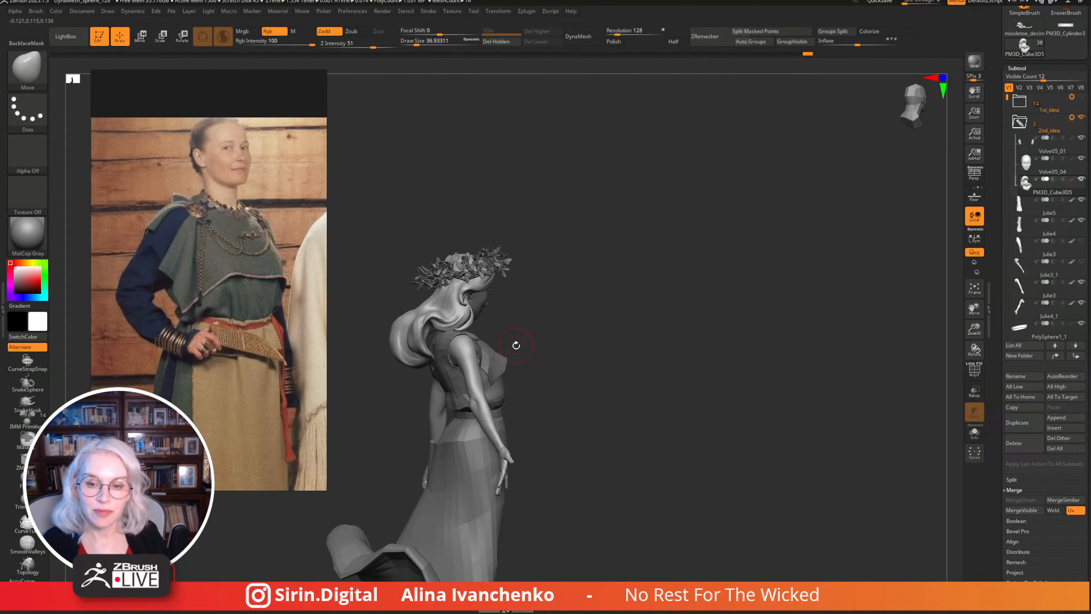
mouse_move(578, 297)
left_mouse_down()
mouse_move(557, 305)
mouse_move(517, 400)
left_mouse_up()
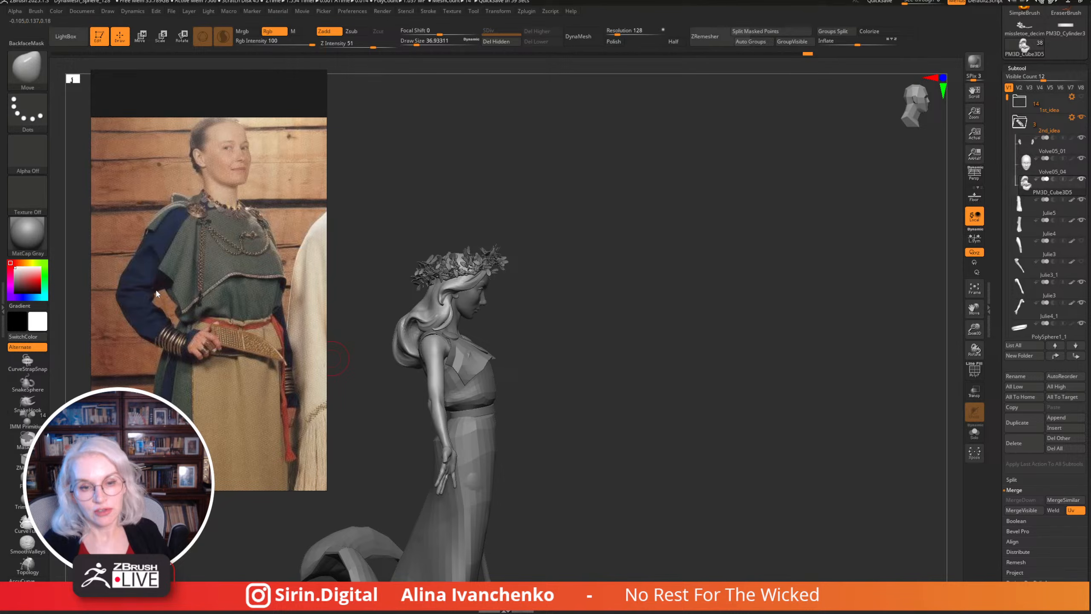
left_click_drag(612, 242, 447, 376)
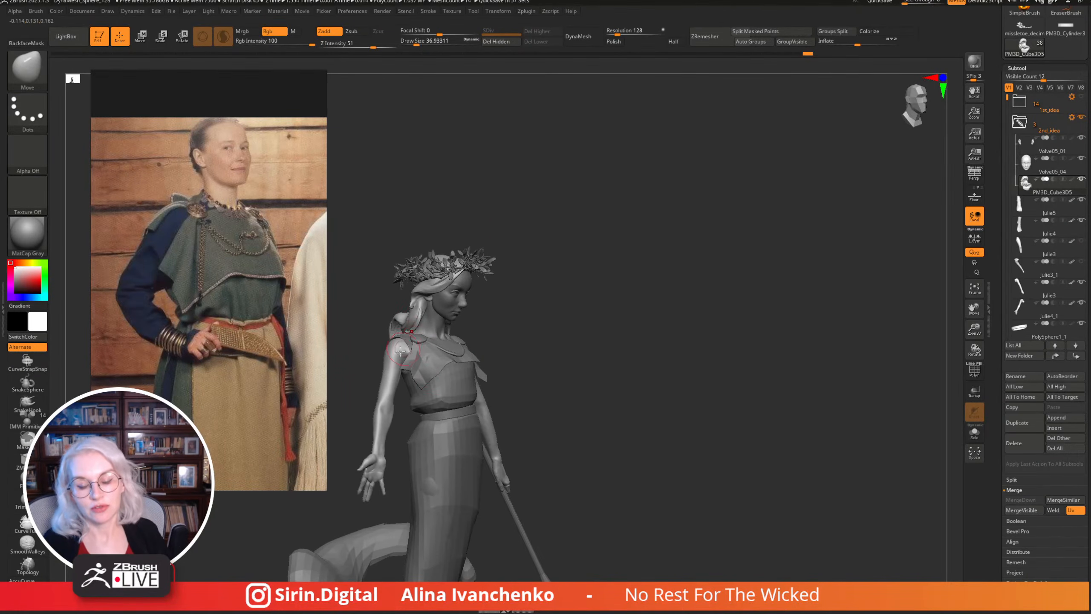
Compare the figure with the costume reference, select the bodice and skirt mesh, and isolate it in a close view of the bodice's back.
mouse_move(506, 316)
left_mouse_down()
mouse_move(571, 283)
mouse_move(550, 286)
left_mouse_up()
right_click_drag(448, 329, 519, 311)
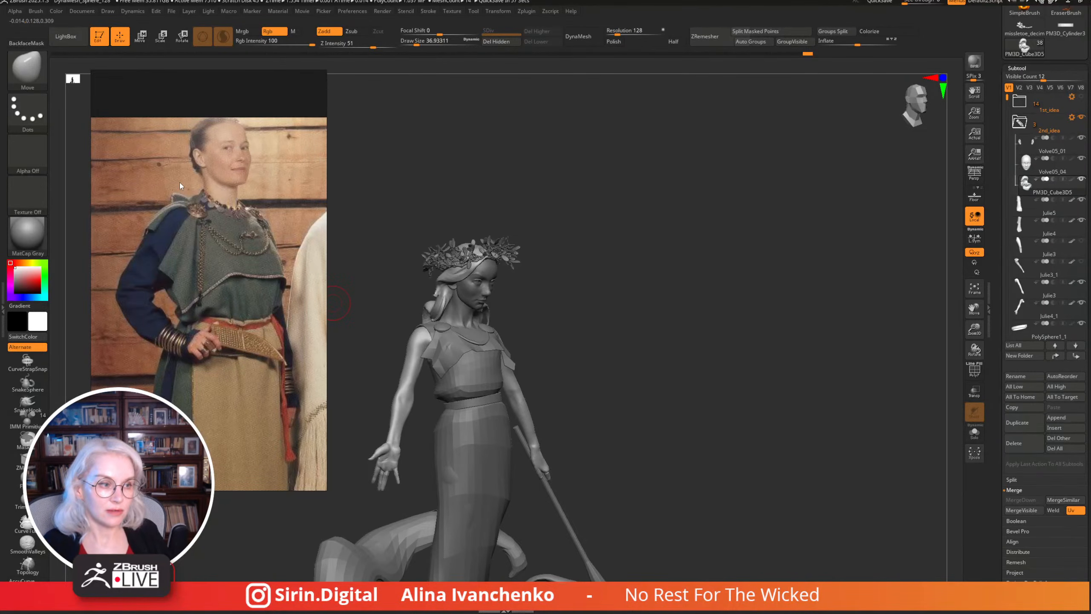
mouse_move(644, 260)
left_mouse_down()
mouse_move(663, 248)
mouse_move(630, 299)
mouse_move(653, 309)
mouse_move(543, 315)
mouse_move(639, 302)
mouse_move(582, 315)
mouse_move(687, 319)
mouse_move(660, 318)
mouse_move(631, 292)
mouse_move(650, 309)
mouse_move(482, 313)
mouse_move(576, 333)
left_mouse_up()
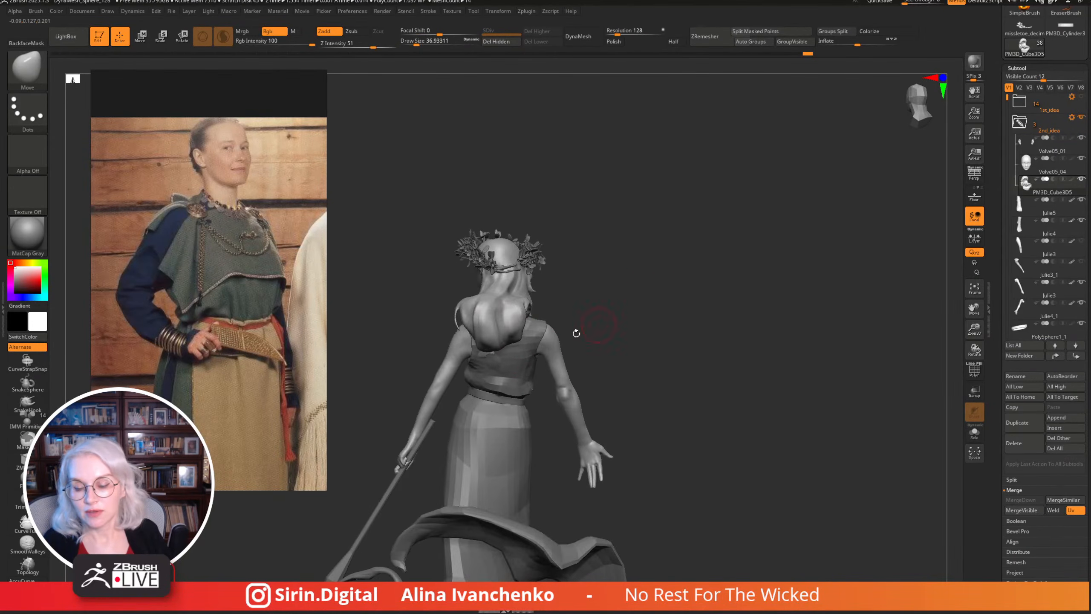
left_click(514, 359, "alt")
left_click(974, 432)
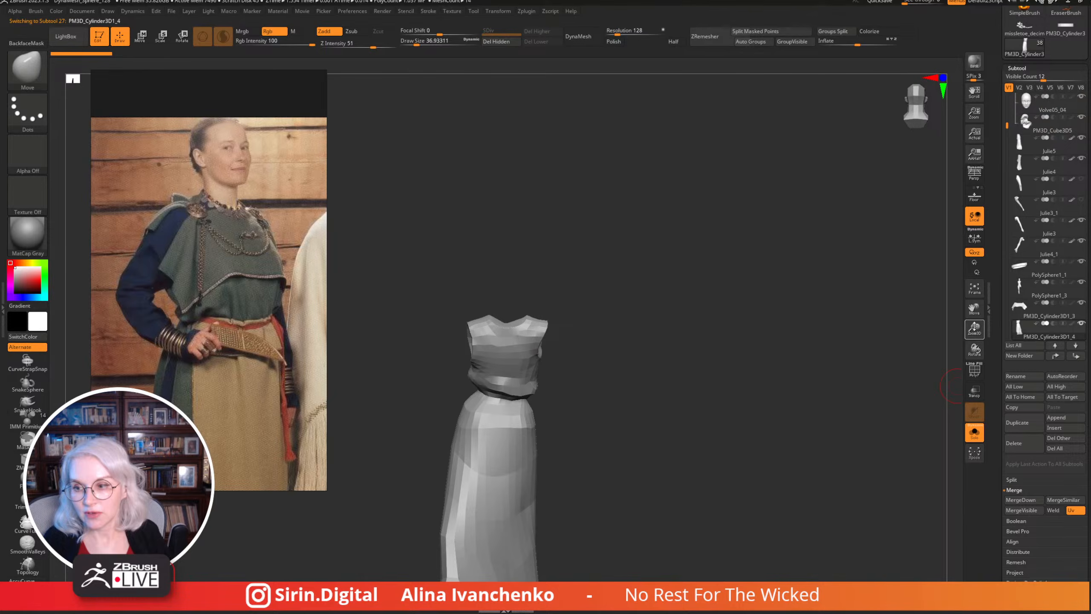
left_click_drag(974, 326, 858, 378)
left_click_drag(704, 227, 717, 392)
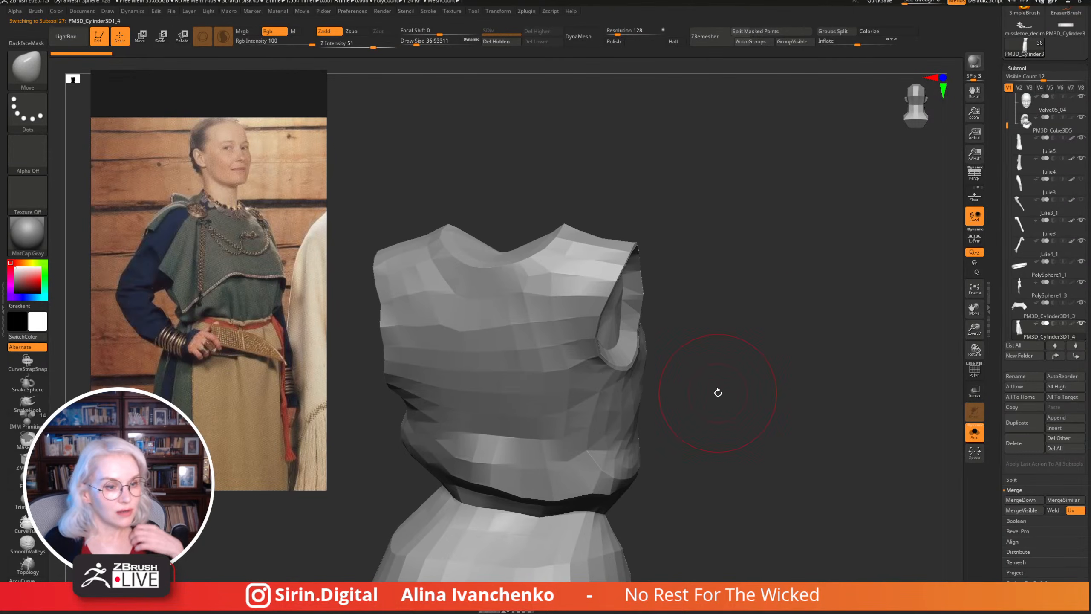
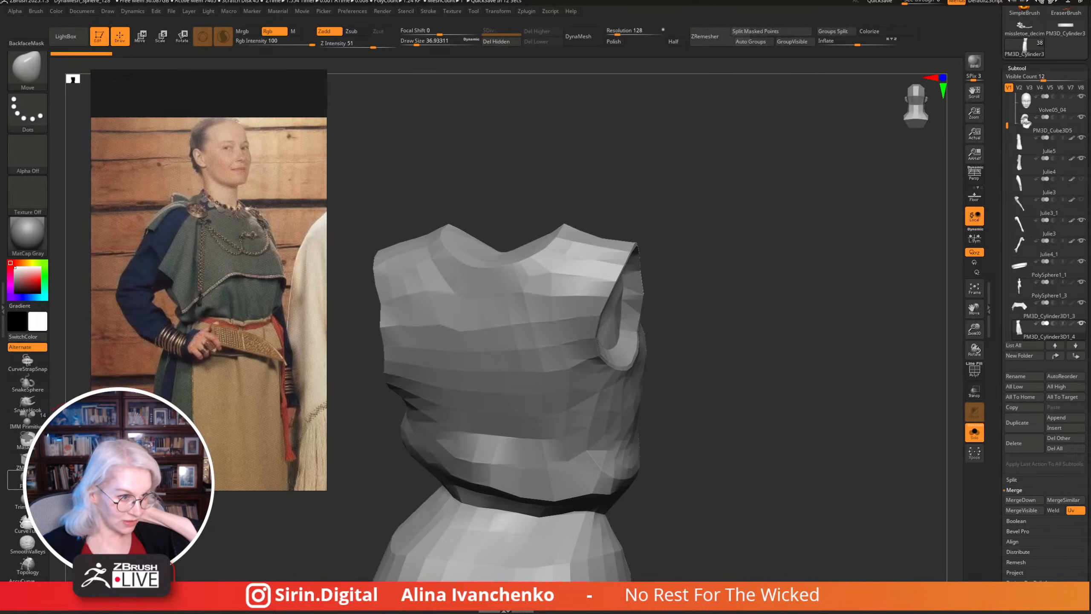
Switch to the Pretzel Rocks music player, start the Classical station, and return to the isolated dress in ZBrush.
key("alt+Tab")
left_click_drag(573, 137, 714, 108)
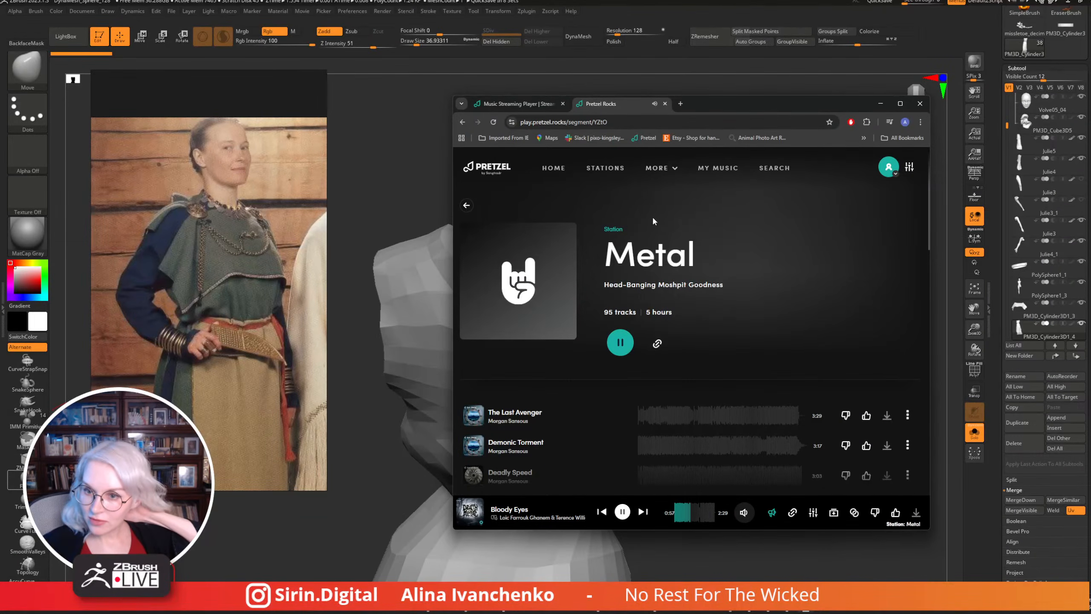
left_click(608, 170)
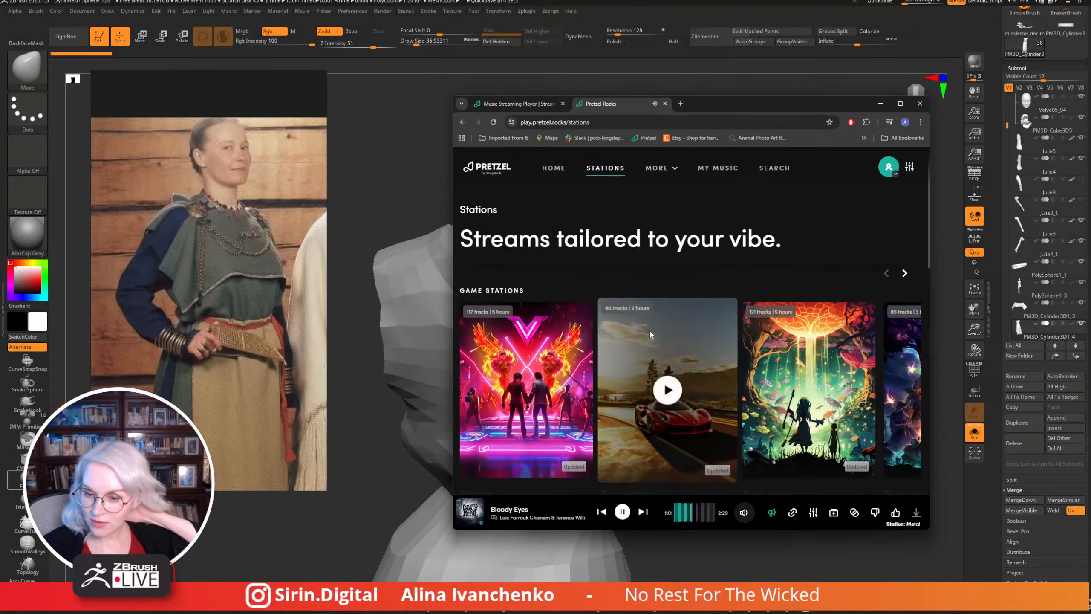
scroll(650, 334, "down", 1)
scroll(649, 329, "down", 8)
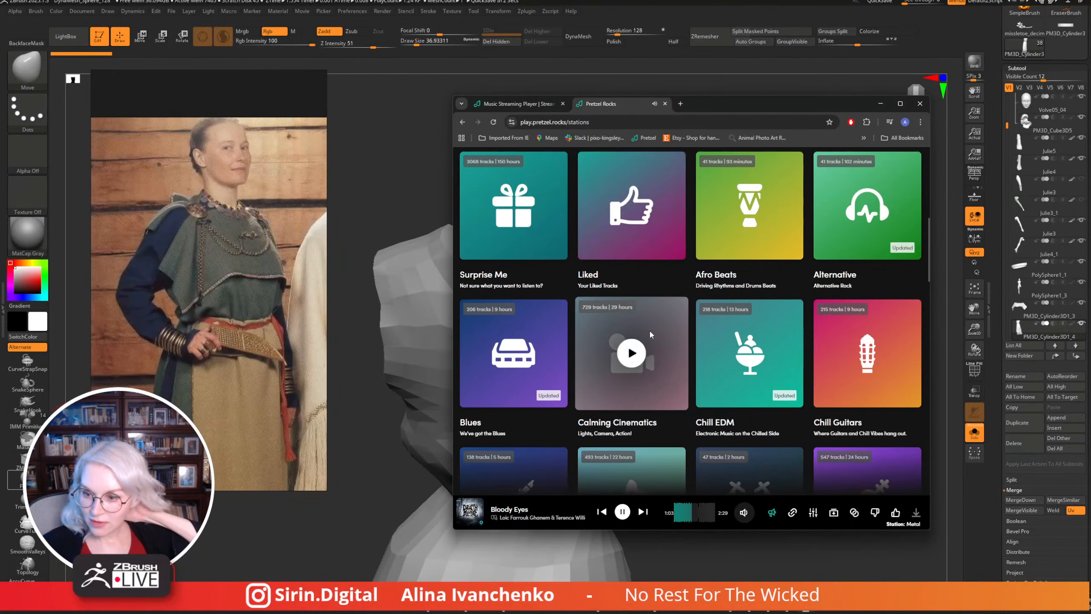
scroll(649, 328, "down", 3)
scroll(650, 329, "down", 3)
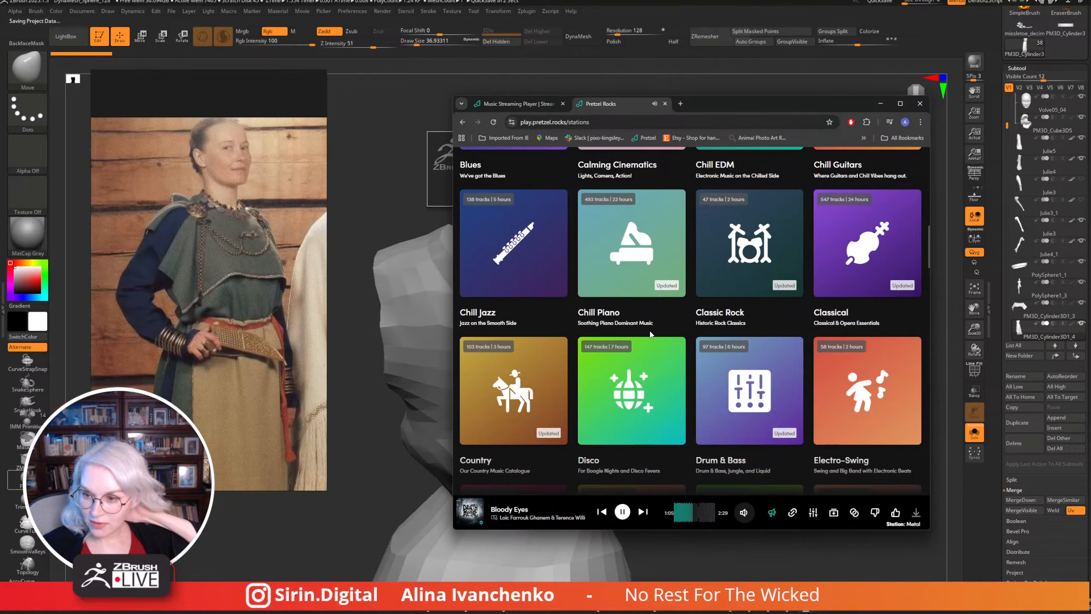
left_click(876, 247)
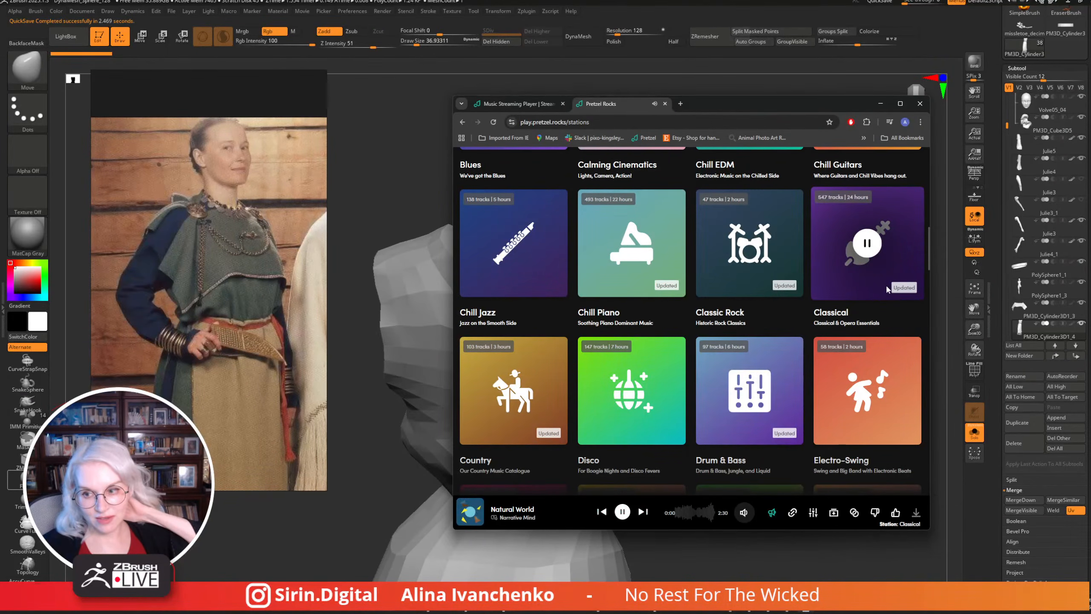
left_click(853, 256)
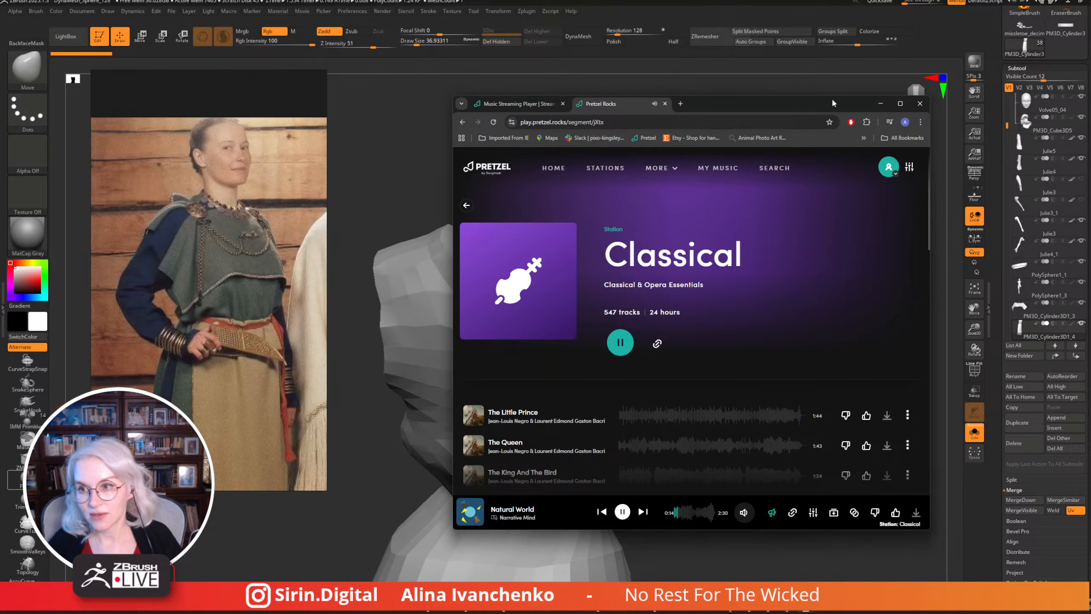
left_click(880, 103)
left_click_drag(499, 139, 676, 214)
left_click_drag(741, 300, 727, 248, "alt")
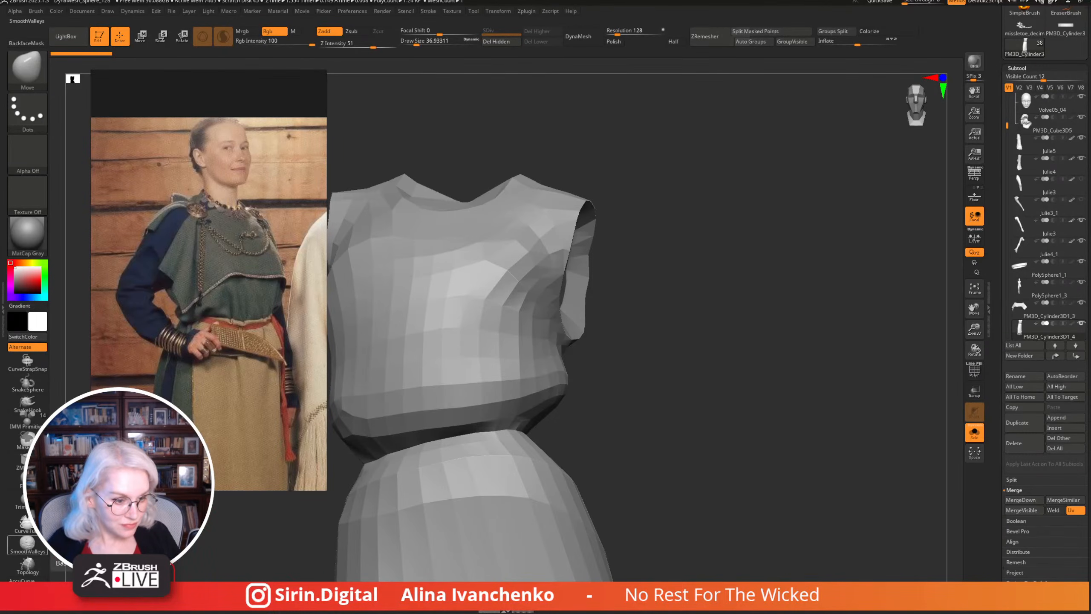
Switch to the Pretzel Rocks music player, start the Epic station, and return to ZBrush.
key("alt+Tab")
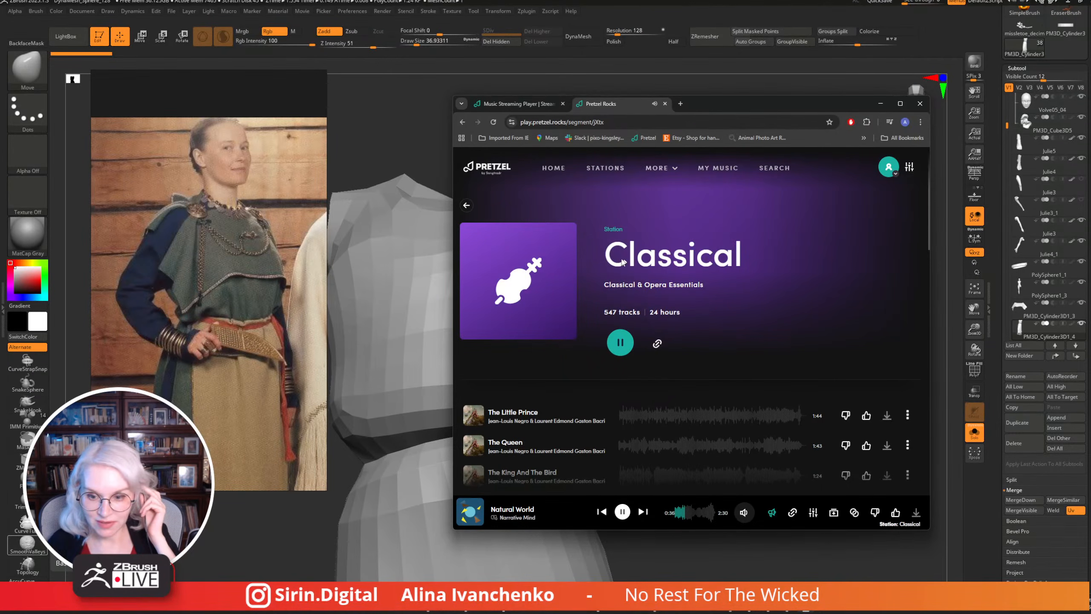
left_click(458, 121)
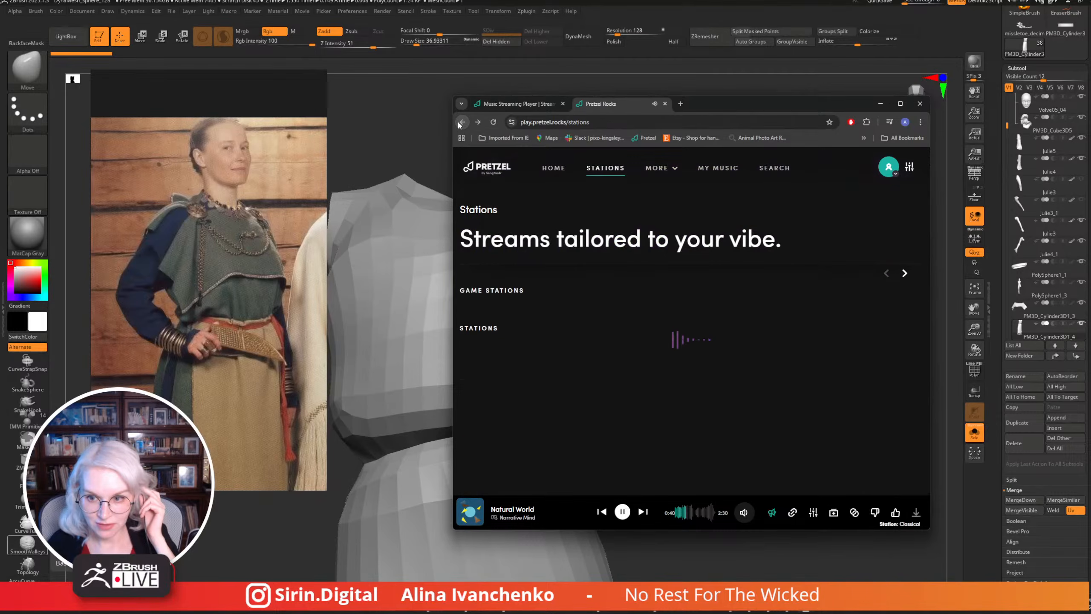
scroll(773, 283, "down", 15)
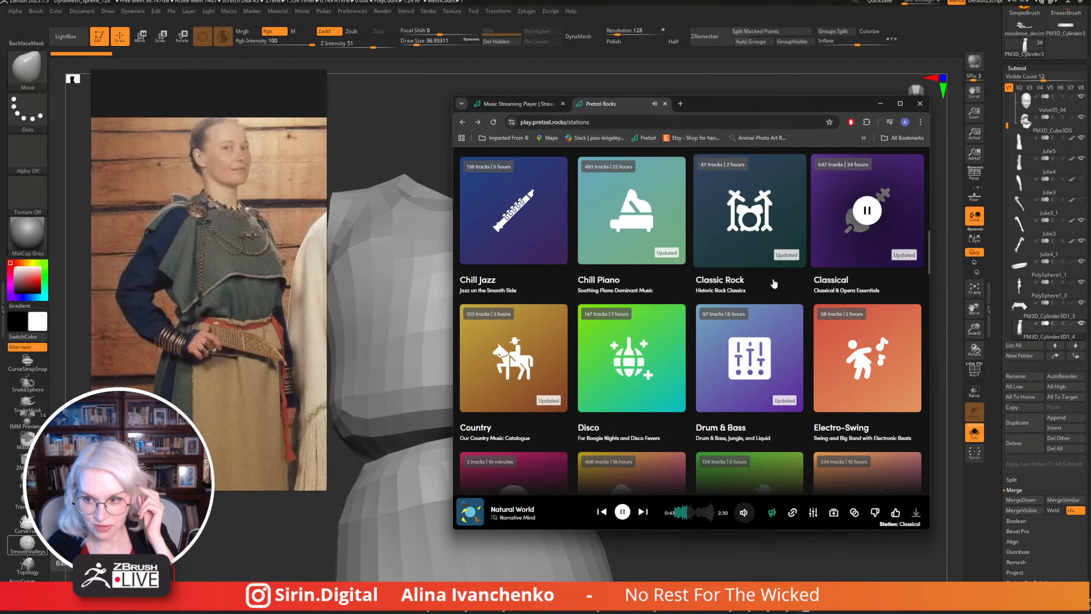
scroll(773, 283, "down", 5)
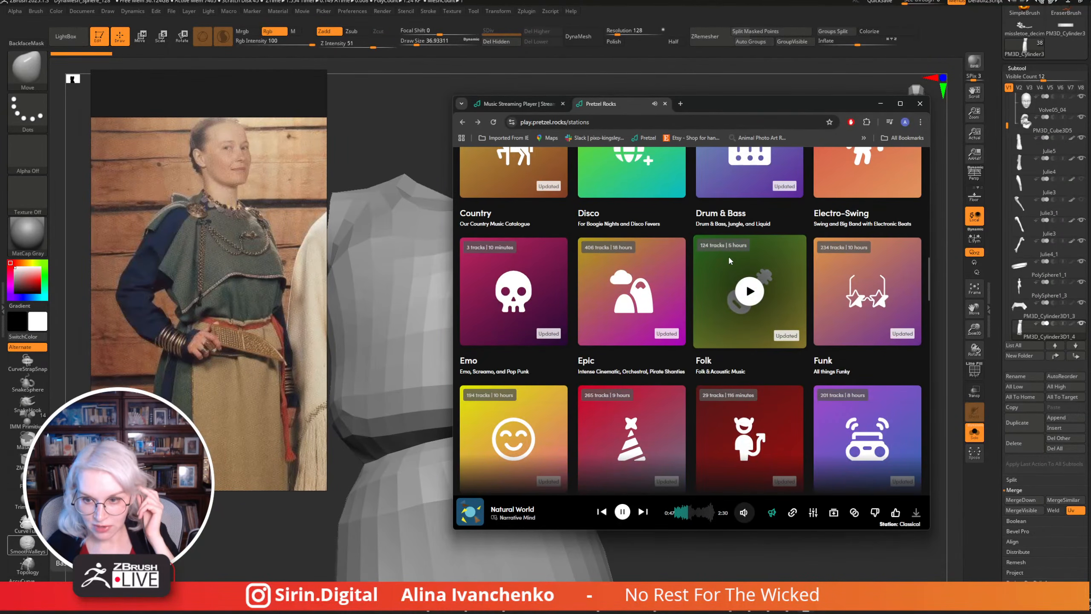
left_click(657, 301)
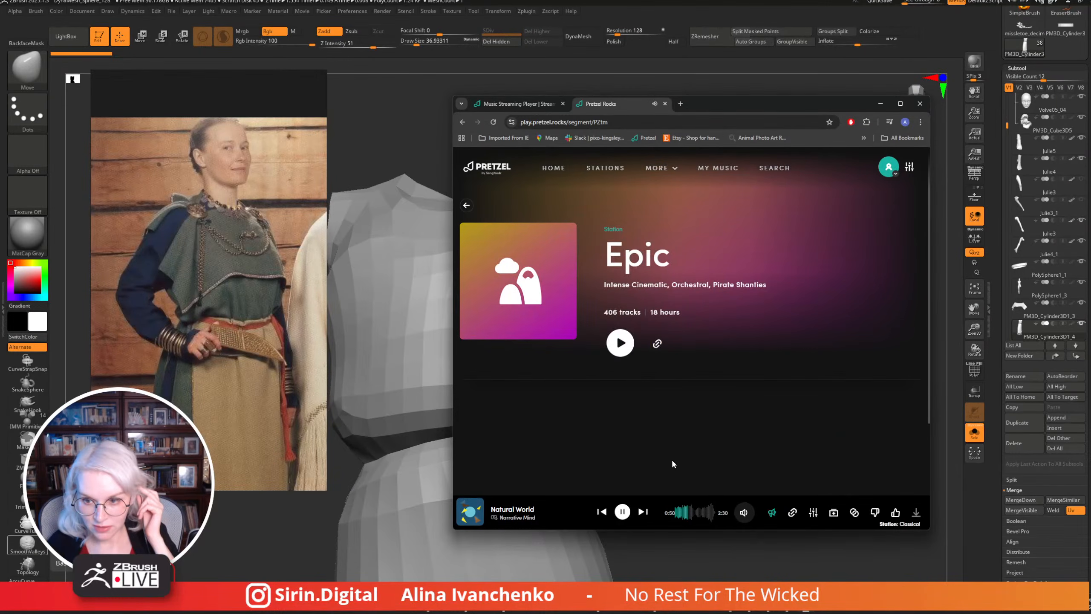
left_click(623, 343)
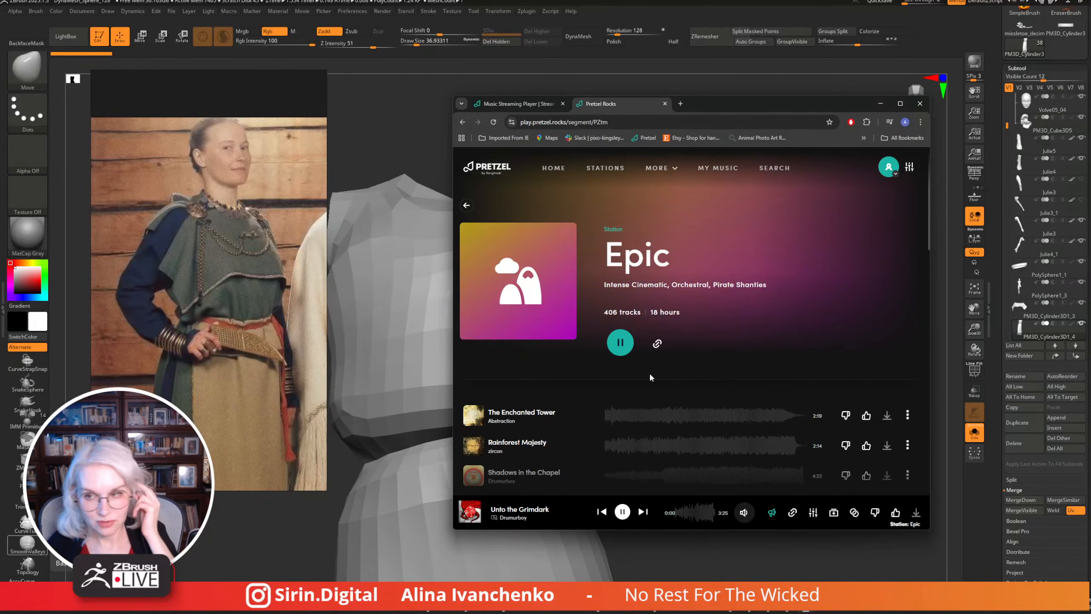
left_click(880, 103)
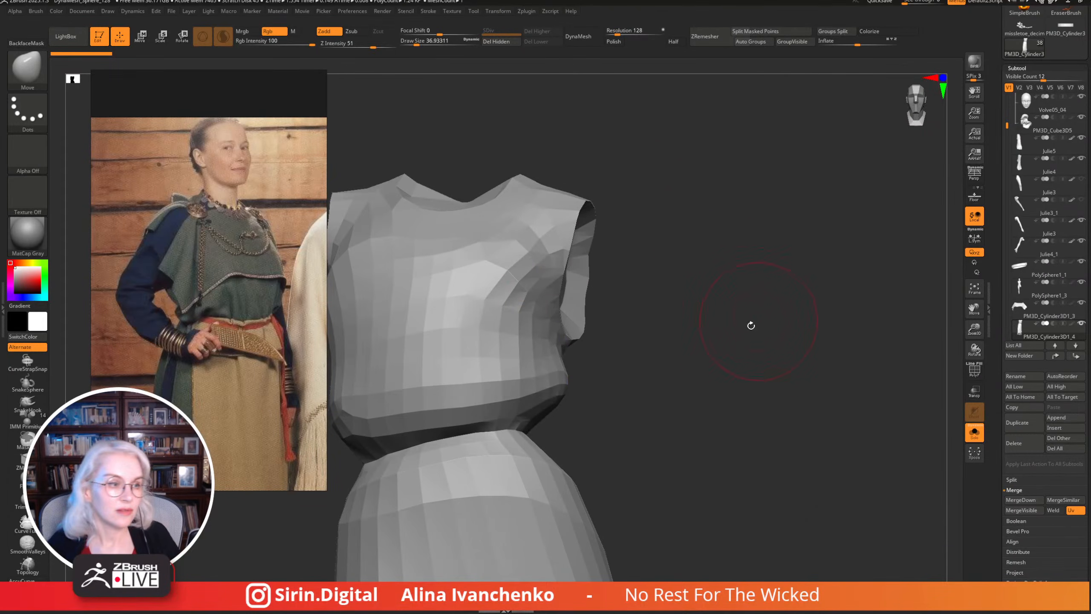
Examine the bodice and skirt from the back and sides against the costume reference.
mouse_move(774, 331)
left_mouse_down()
mouse_move(750, 322)
mouse_move(786, 342)
mouse_move(735, 358)
mouse_move(816, 336)
mouse_move(743, 360)
mouse_move(784, 380)
mouse_move(783, 354)
mouse_move(801, 339)
mouse_move(757, 363)
mouse_move(772, 355)
mouse_move(755, 327)
left_mouse_up()
left_click_drag(416, 44, 413, 45)
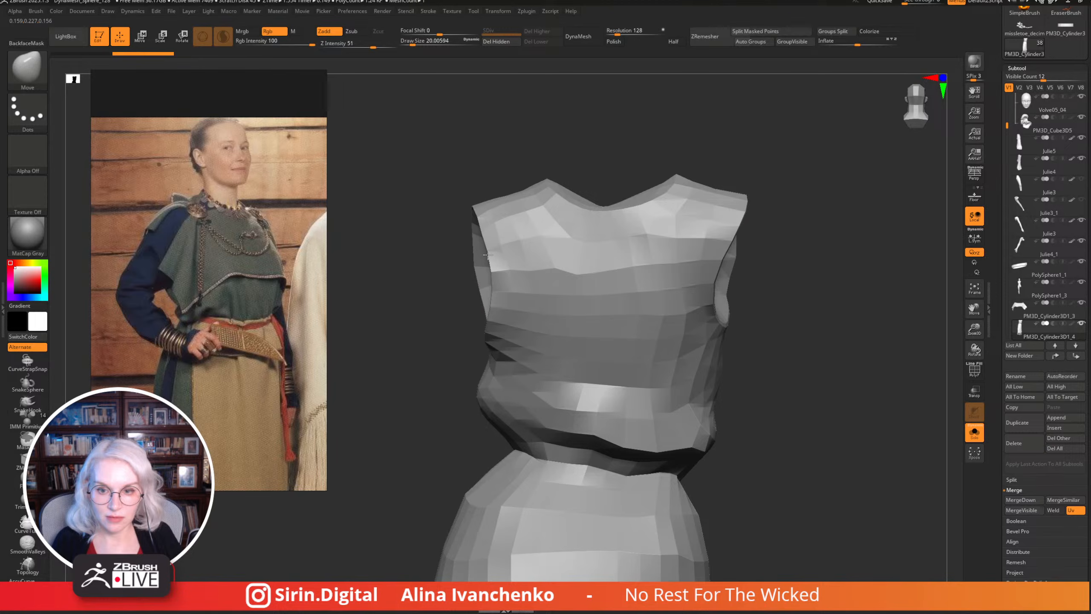
left_click_drag(796, 224, 784, 243, "alt")
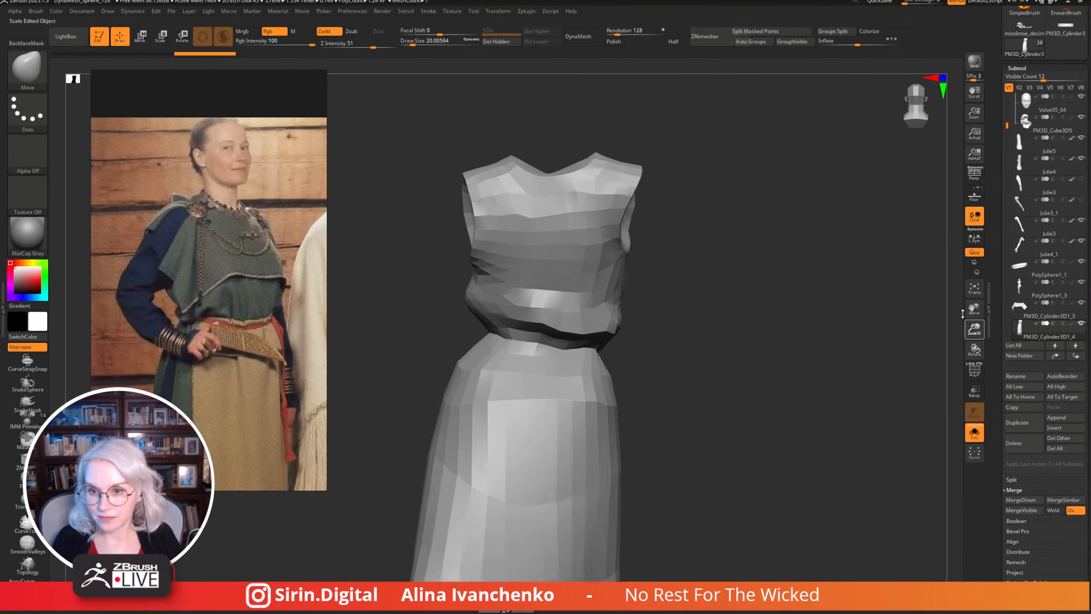
left_click_drag(963, 313, 763, 427)
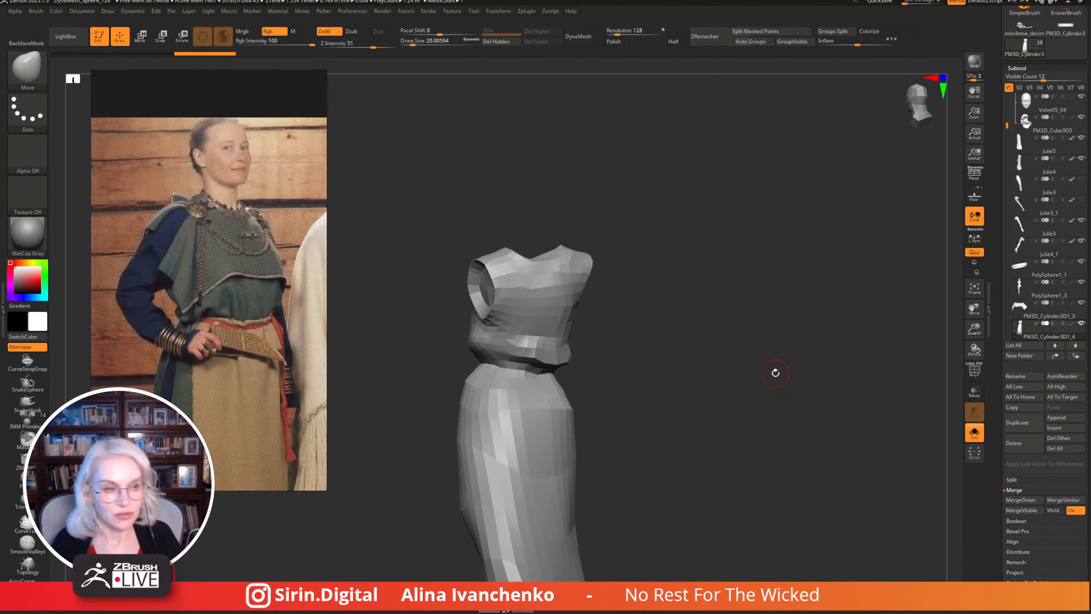
mouse_move(730, 215)
left_mouse_down()
mouse_move(683, 266)
mouse_move(691, 286)
mouse_move(674, 305)
mouse_move(680, 284)
left_mouse_up()
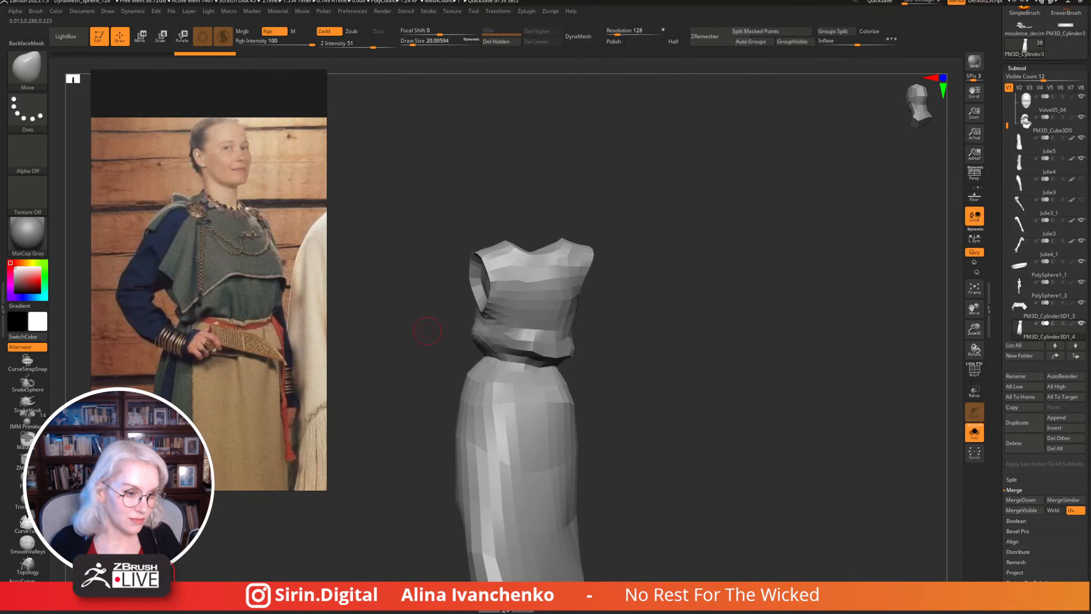
key("alt+Tab")
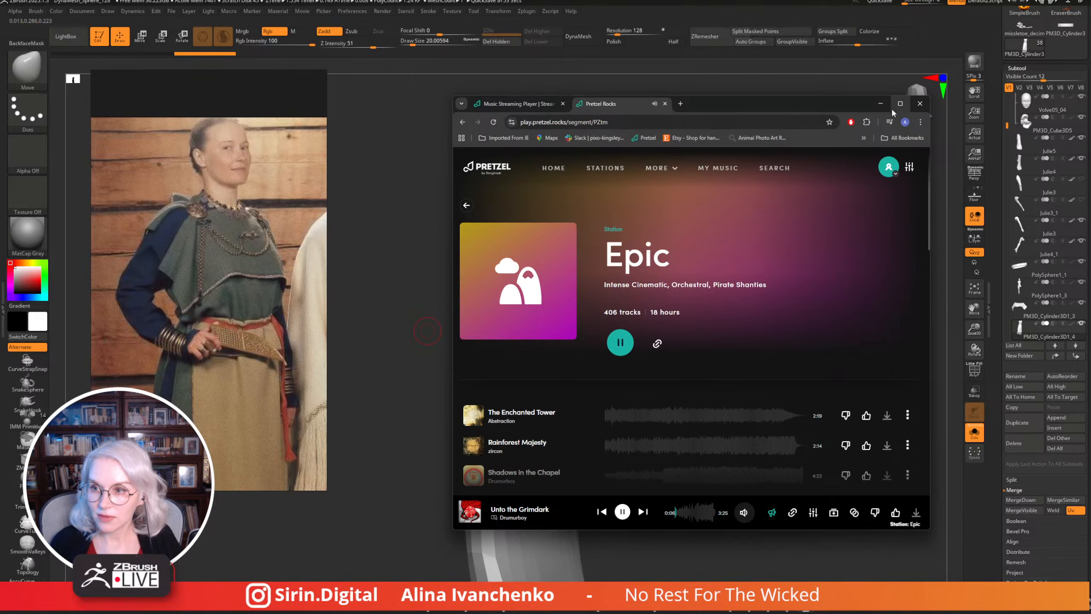
left_click(880, 103)
mouse_move(735, 283)
left_mouse_down()
mouse_move(721, 355)
mouse_move(704, 382)
mouse_move(689, 370)
mouse_move(665, 416)
left_mouse_up()
left_click(20, 462)
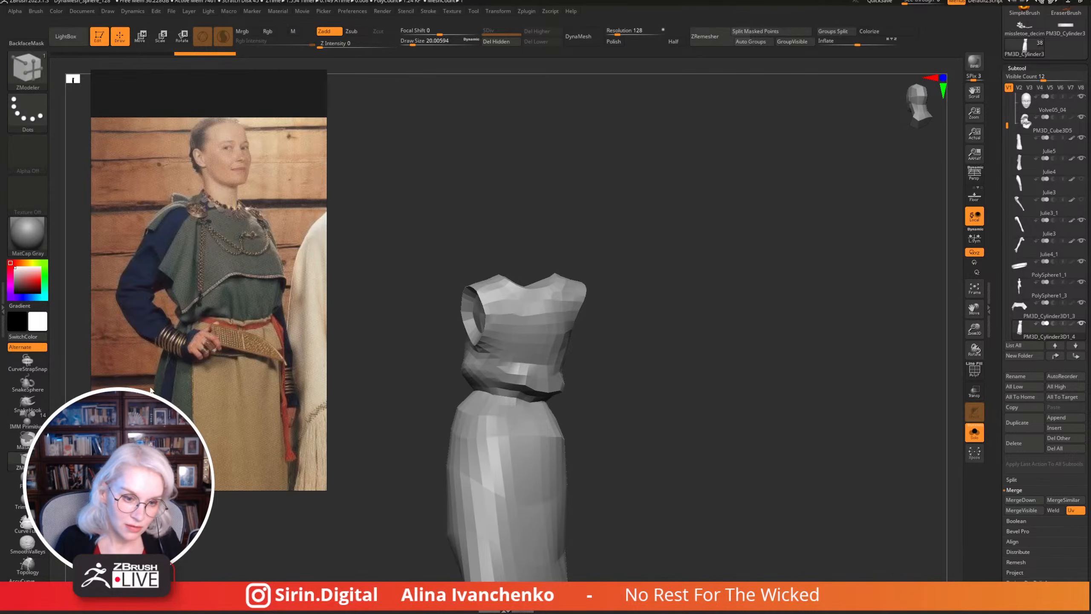
left_click_drag(598, 220, 539, 229)
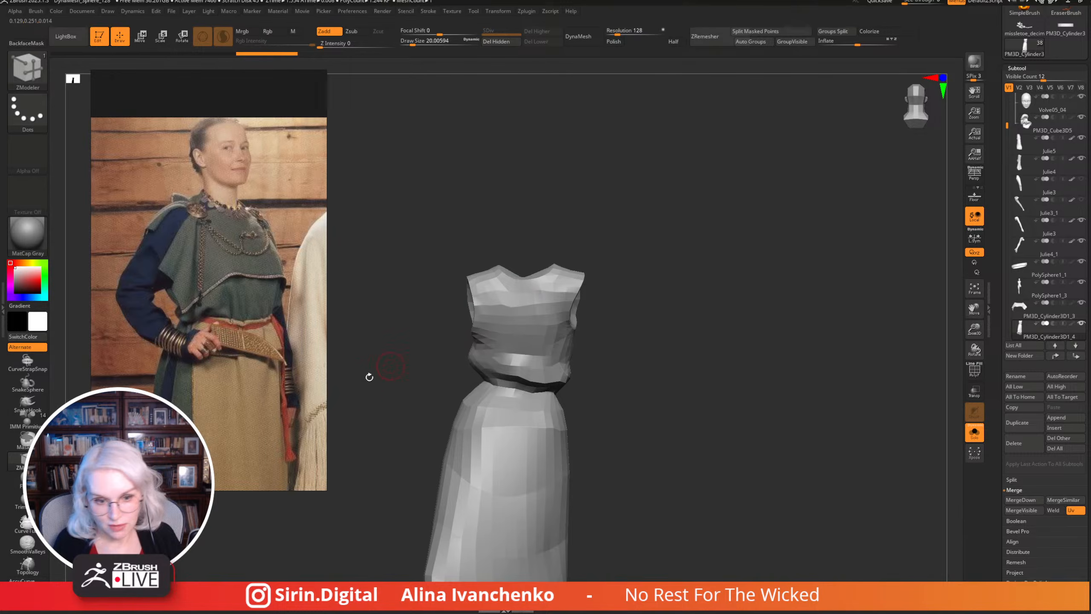
Lay out horizontal curves across the back of the bodice with the Topology brush, undoing and redrawing the lower ones closer together.
left_click(27, 566)
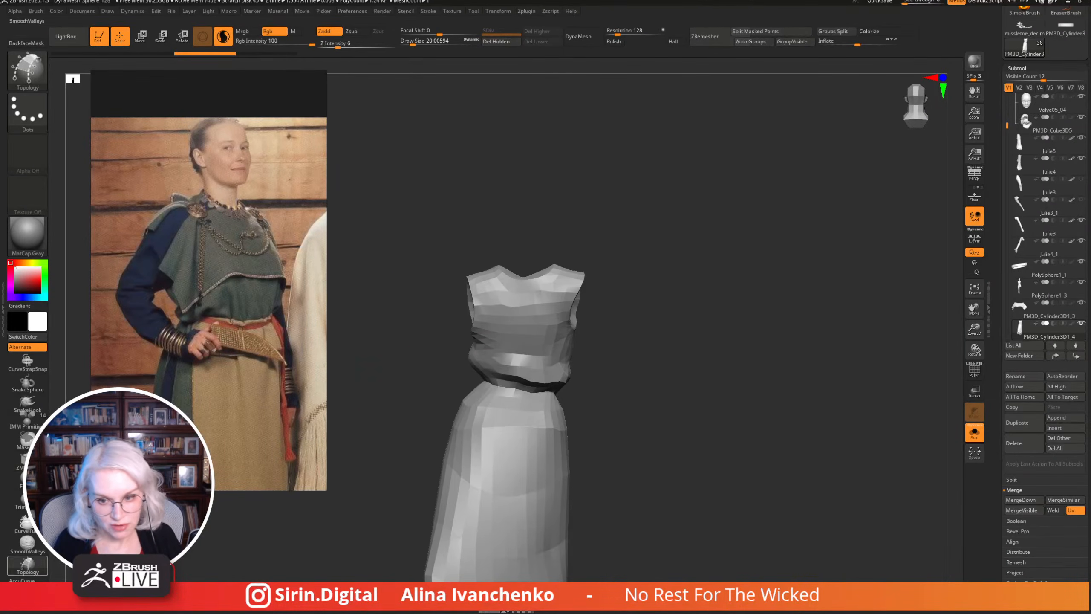
mouse_move(471, 285)
left_mouse_down()
mouse_move(572, 283)
mouse_move(559, 310)
mouse_move(569, 326)
left_mouse_up()
left_click_drag(473, 334, 575, 336)
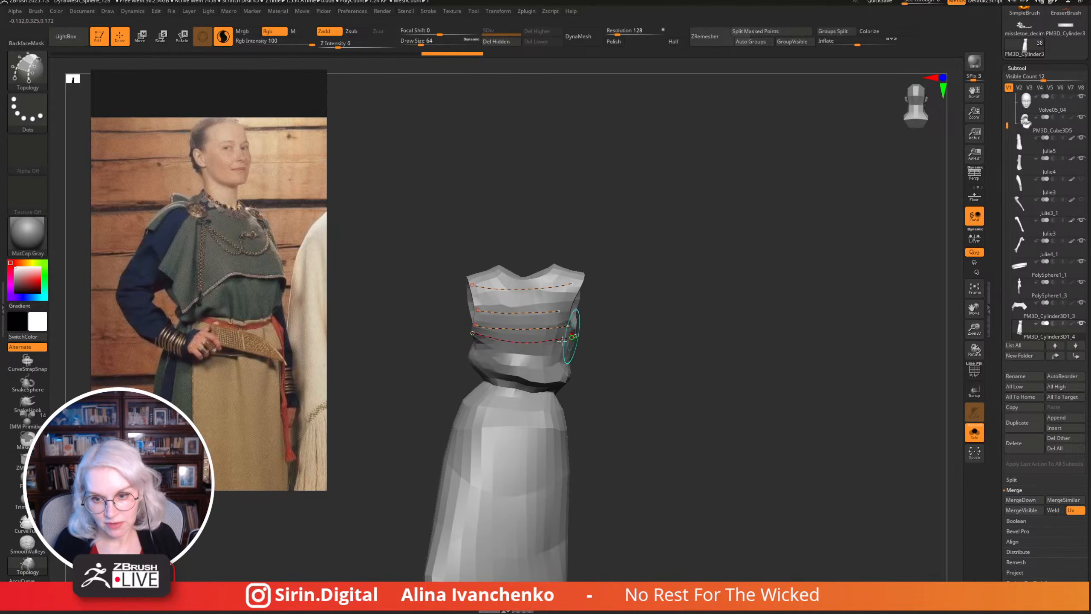
key("ctrl+z")
key("ctrl+z")
key("ctrl+z")
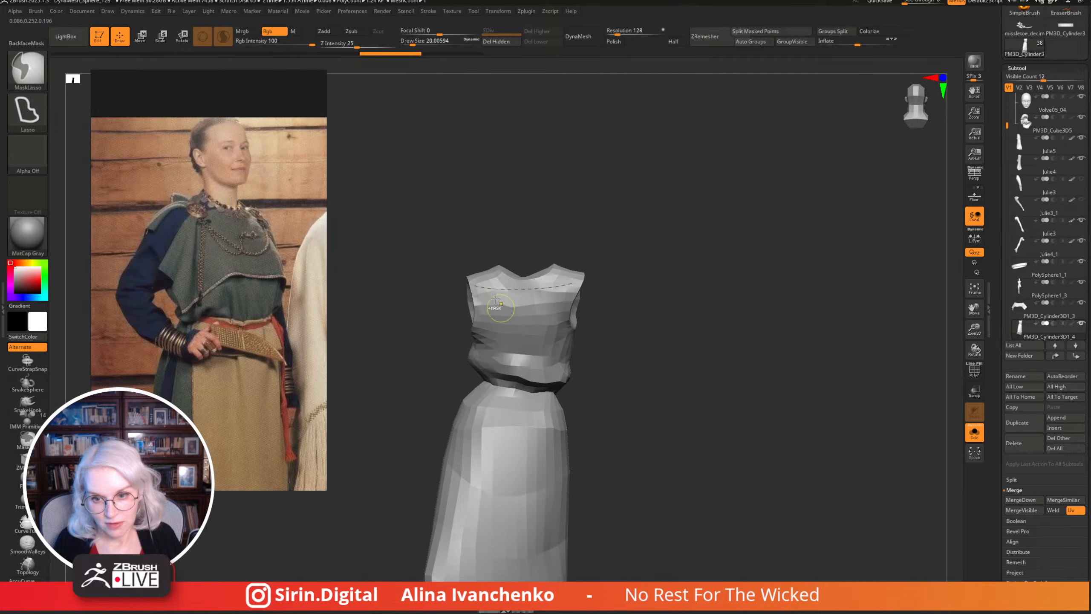
left_click_drag(476, 295, 570, 301)
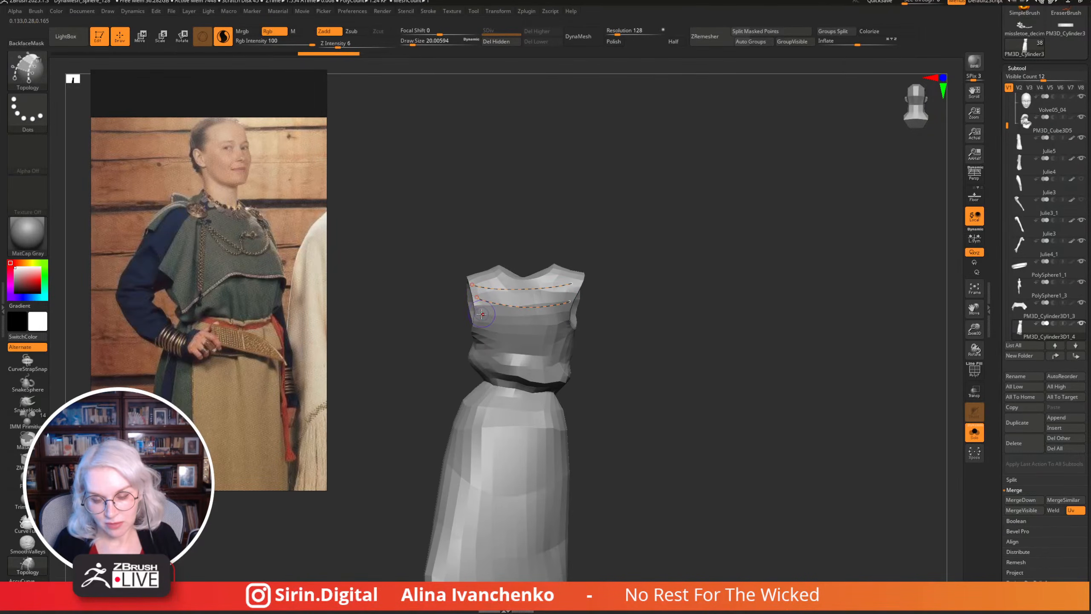
mouse_move(482, 315)
left_mouse_down()
mouse_move(572, 318)
mouse_move(483, 329)
mouse_move(571, 329)
left_mouse_up()
Draw vertical topology curves down the back of the bodice, crossing the horizontal ones to form a grid.
mouse_move(483, 285)
left_mouse_down()
mouse_move(481, 344)
mouse_move(514, 356)
left_mouse_up()
left_click_drag(531, 284, 531, 361)
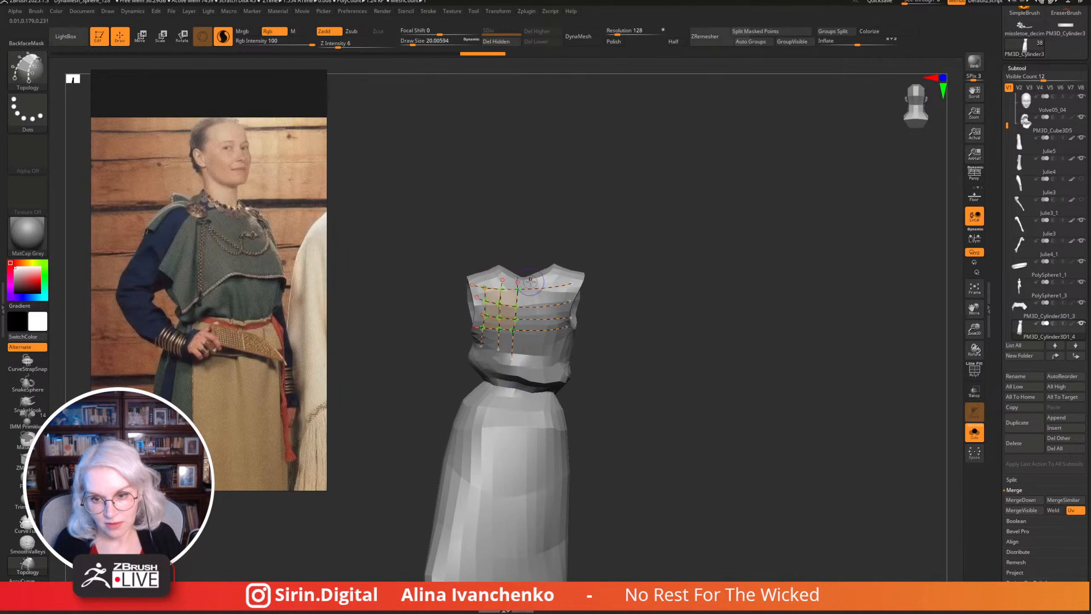
left_click_drag(549, 282, 548, 365)
left_click_drag(564, 275, 561, 386)
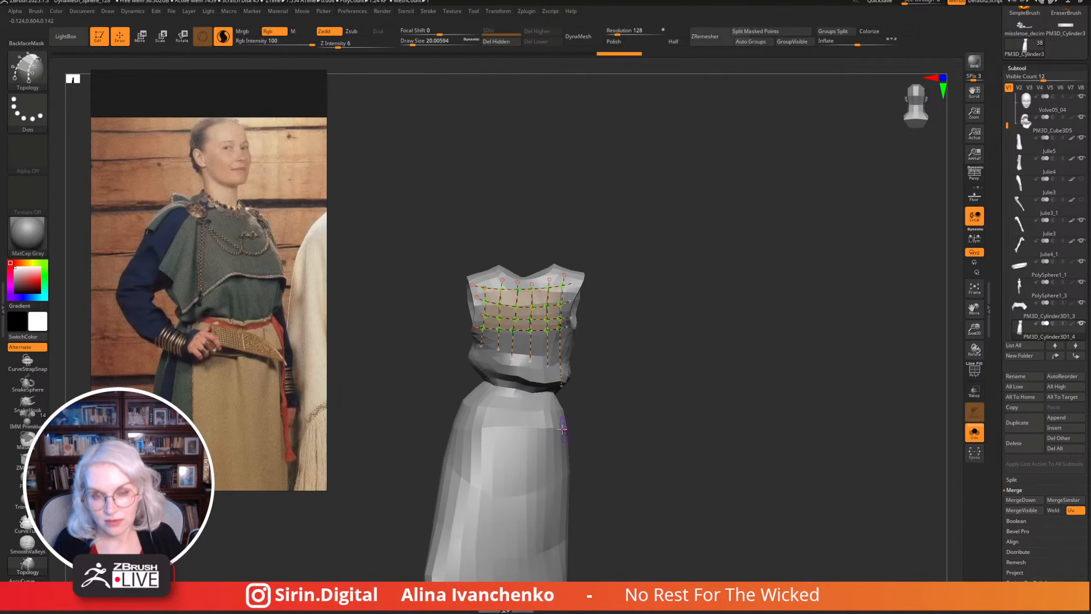
Set the draw size to 1, generate a thin cloth patch from the topology grid, and separate it from the dress.
left_click(425, 41)
type("1")
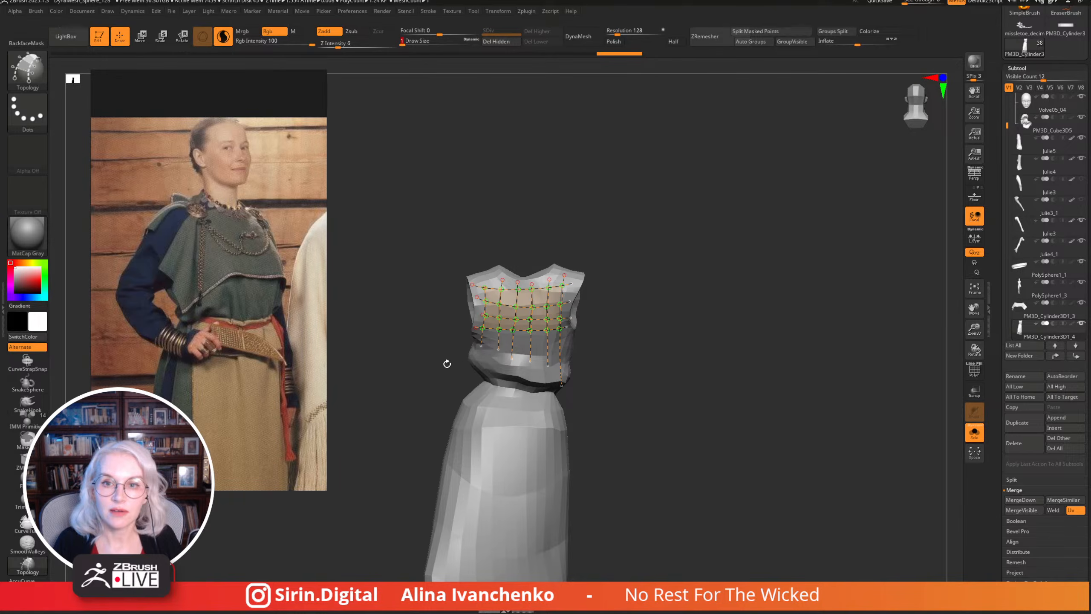
key("Return")
left_click(481, 438)
mouse_move(738, 312)
left_mouse_down()
mouse_move(694, 302)
mouse_move(589, 200)
mouse_move(792, 41)
left_mouse_up()
left_click(792, 41)
Shift the new cloth patch sideways with the Move brush enlarged to about 149.
key("b")
key("m")
key("v")
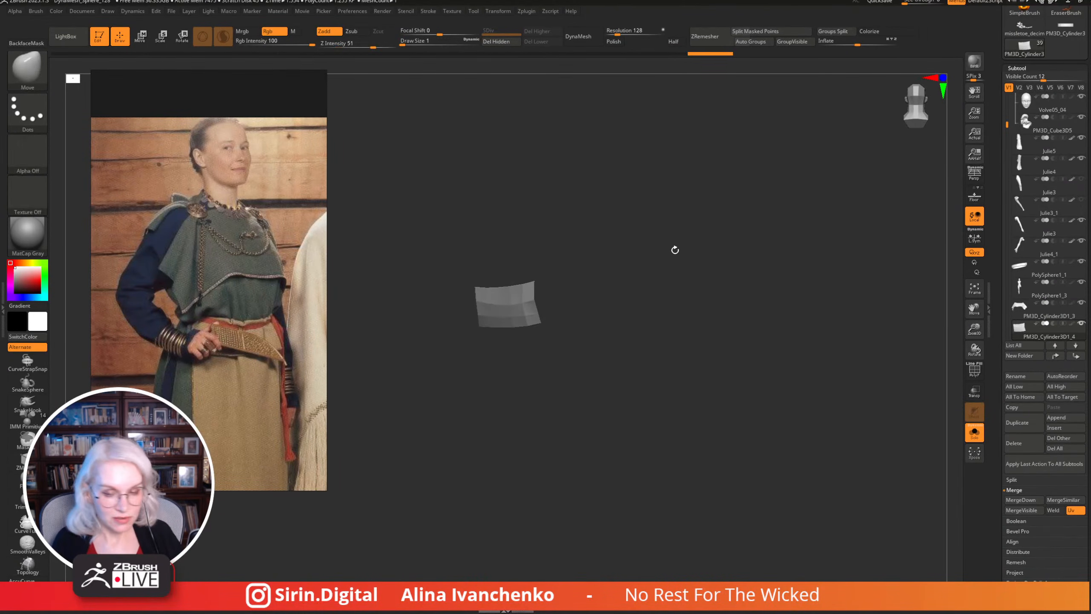
left_click_drag(373, 46, 425, 56)
left_click_drag(509, 303, 528, 303)
mouse_move(388, 44)
left_mouse_down()
mouse_move(365, 46)
mouse_move(431, 45)
left_mouse_up()
left_click_drag(537, 306, 558, 306)
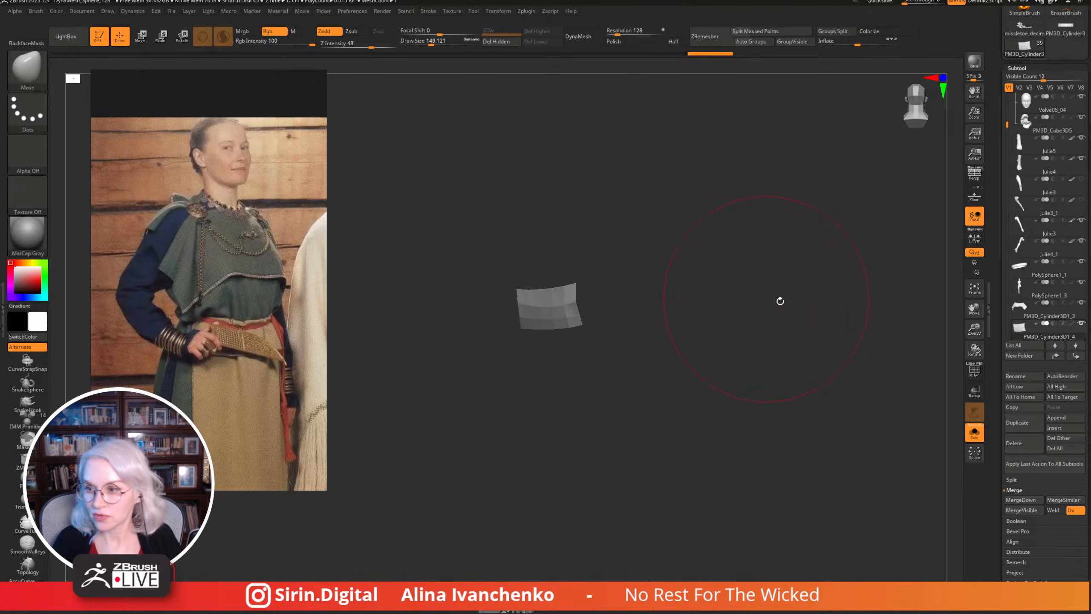
Show the whole figure again and pull the cloth patch toward the shoulder with the Move brush at draw size about 56.
left_click(974, 431)
mouse_move(872, 353)
left_mouse_down()
mouse_move(677, 239)
mouse_move(653, 241)
left_mouse_up()
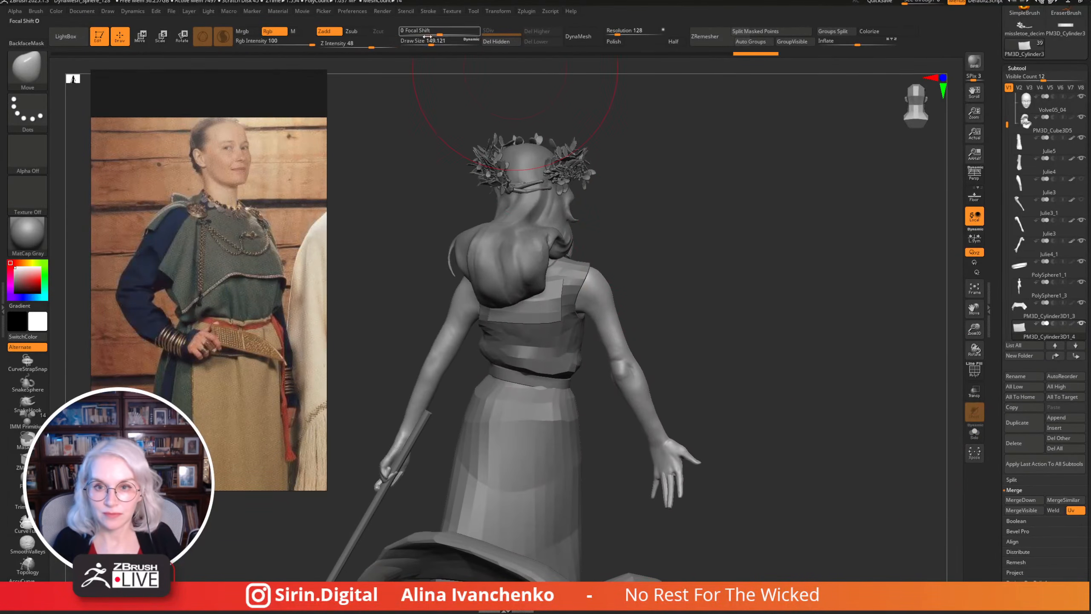
left_click_drag(431, 41, 423, 41)
left_click_drag(621, 105, 593, 113, "alt")
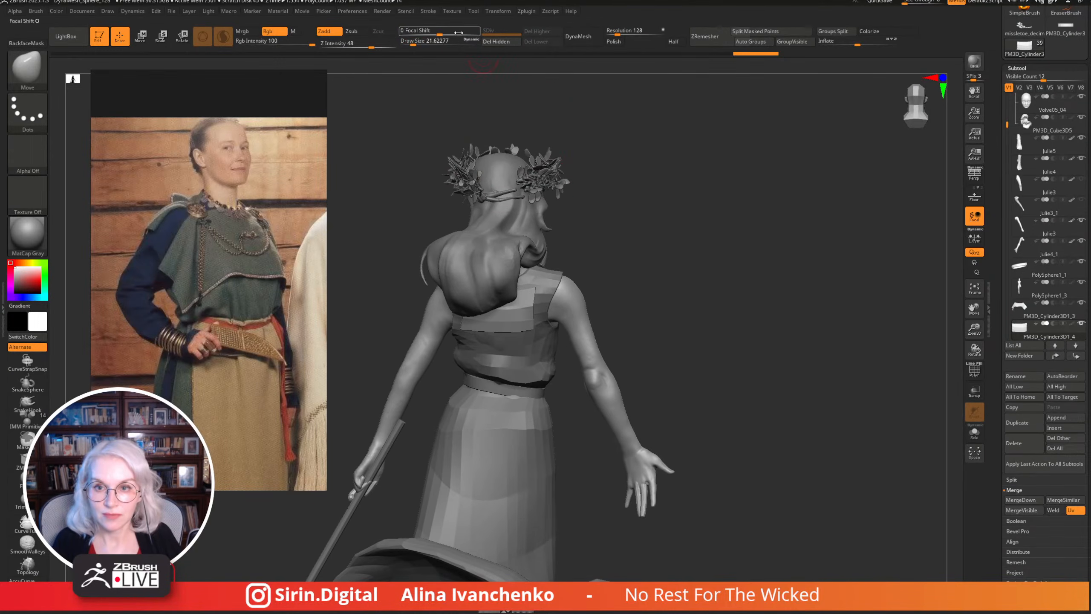
left_click_drag(422, 42, 420, 42)
left_click_drag(636, 200, 616, 253)
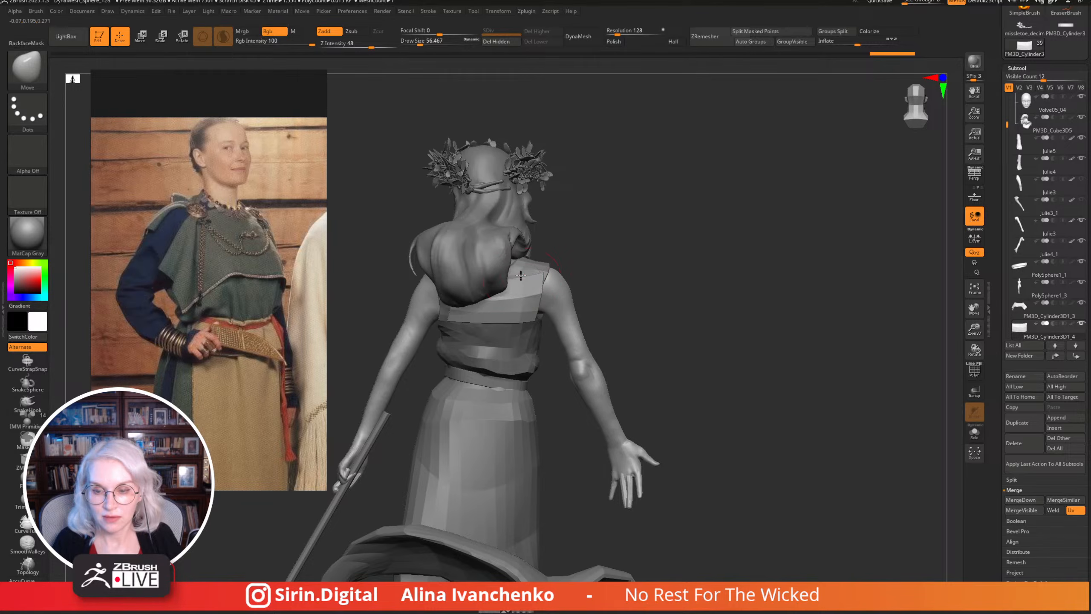
left_click_drag(600, 249, 540, 266)
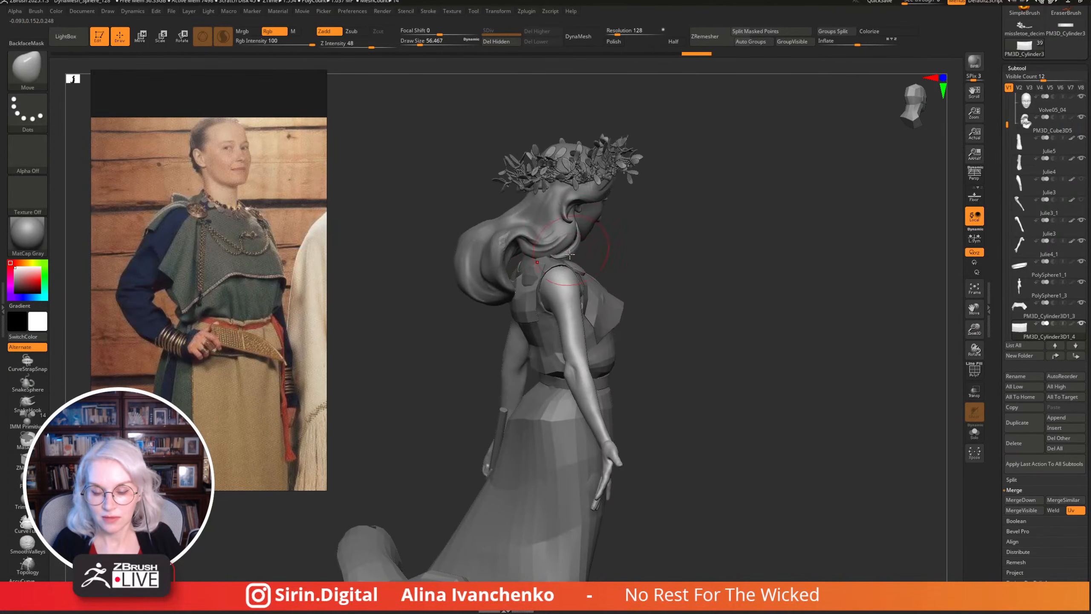
Stretch the cloth patch across the upper back and raise its top corners toward both shoulders.
key("ctrl")
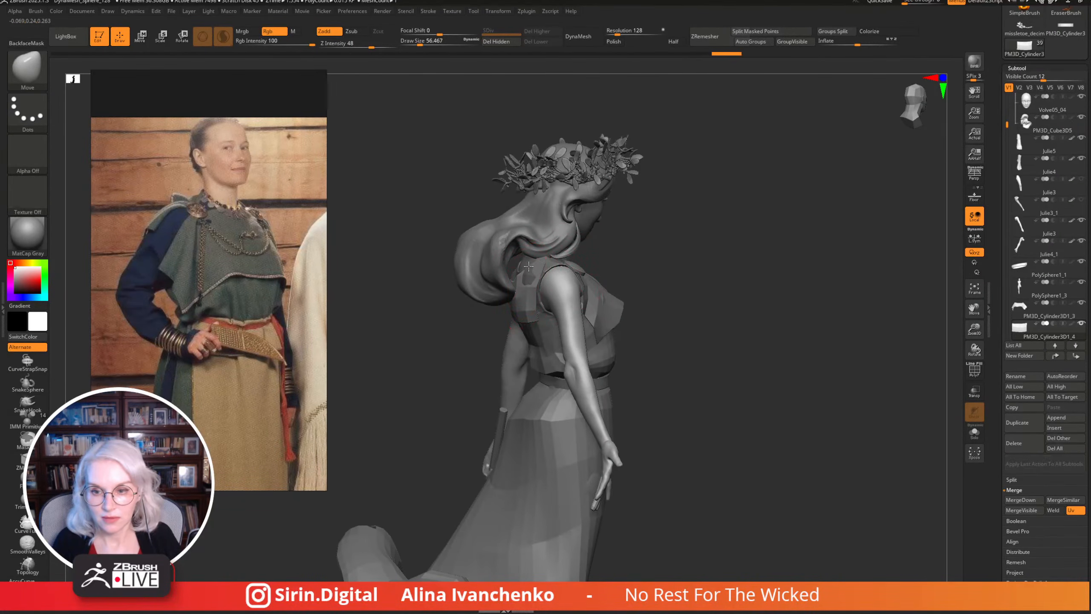
left_click_drag(699, 209, 672, 238)
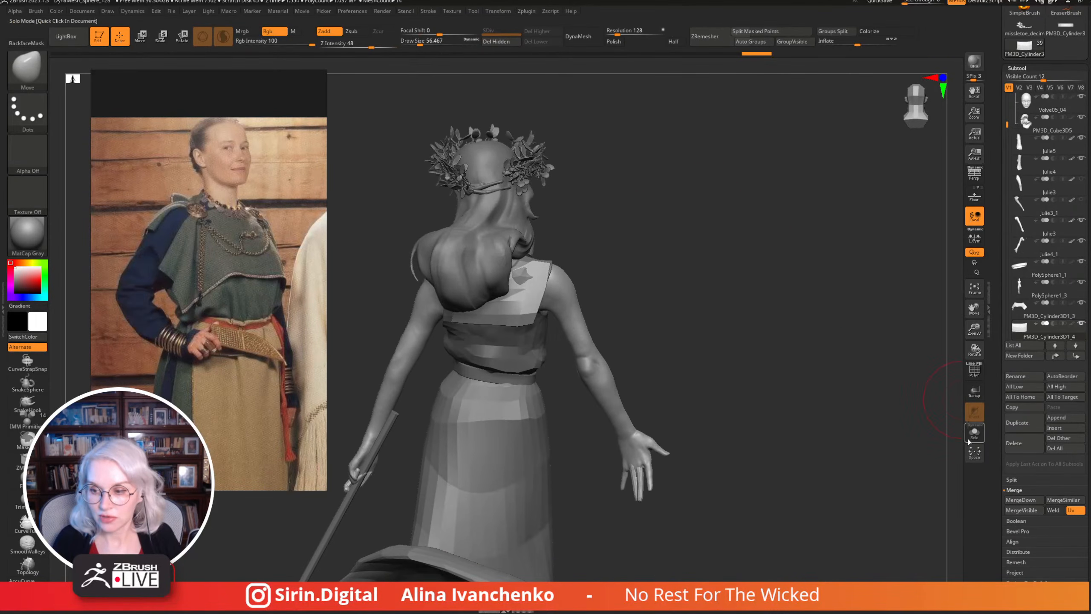
mouse_move(786, 355)
left_mouse_down()
mouse_move(704, 304)
mouse_move(624, 299)
mouse_move(602, 318)
mouse_move(552, 294)
mouse_move(592, 293)
mouse_move(625, 297)
mouse_move(526, 306)
left_mouse_up()
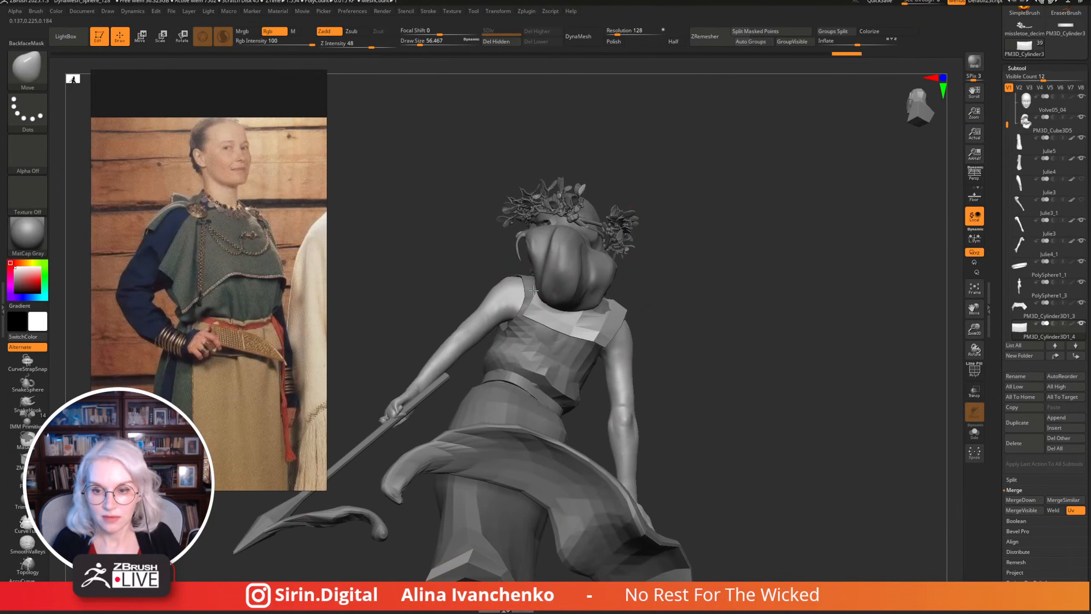
mouse_move(765, 241)
left_mouse_down()
mouse_move(748, 239)
mouse_move(713, 282)
mouse_move(699, 249)
mouse_move(537, 277)
left_mouse_up()
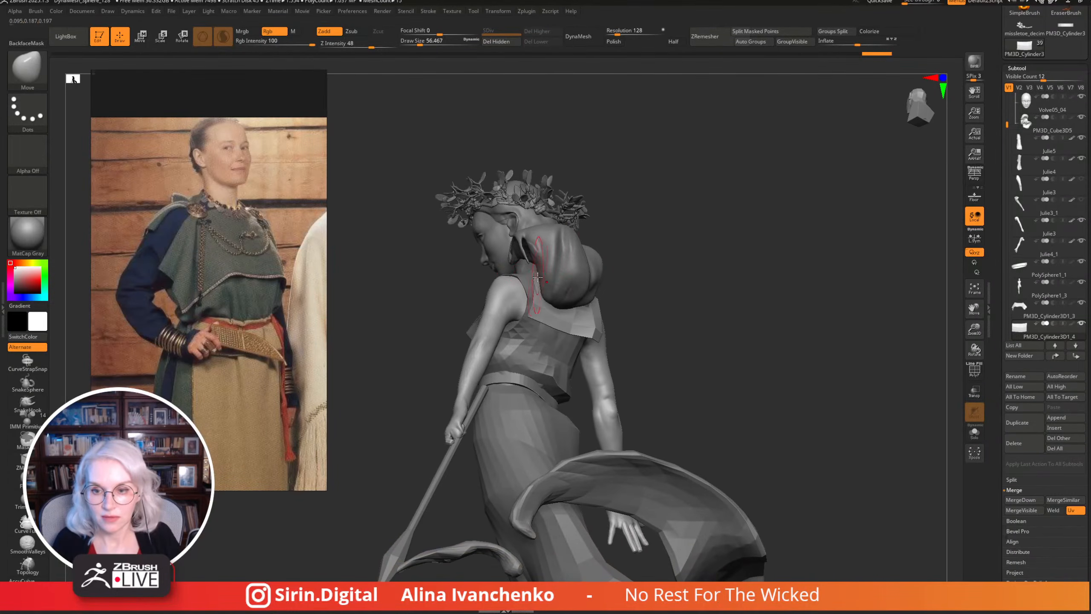
left_click_drag(628, 246, 541, 267)
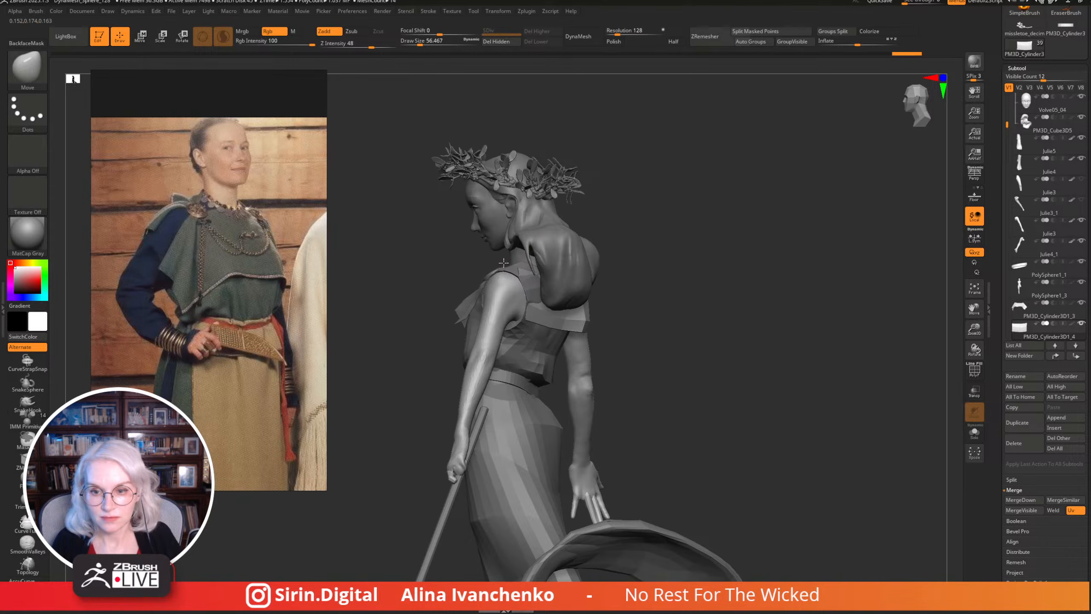
Isolate the cloth patch, reduce the draw size to about 22, even out its neckline edge and pull a lower corner outward.
right_click_drag(504, 262, 652, 234)
left_click(975, 433)
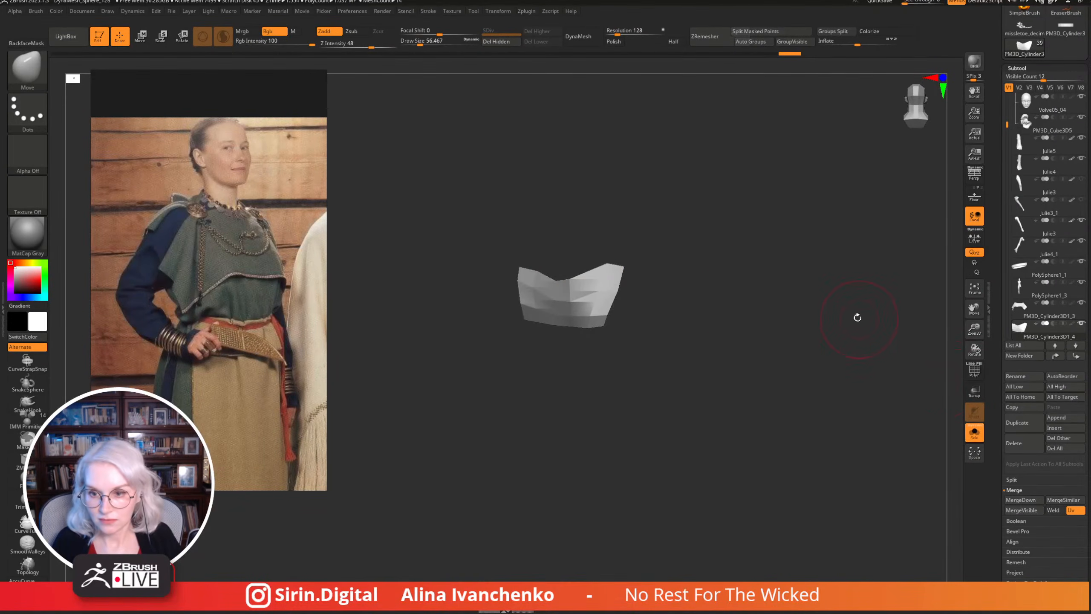
right_click_drag(857, 316, 784, 379)
left_click_drag(417, 43, 412, 44)
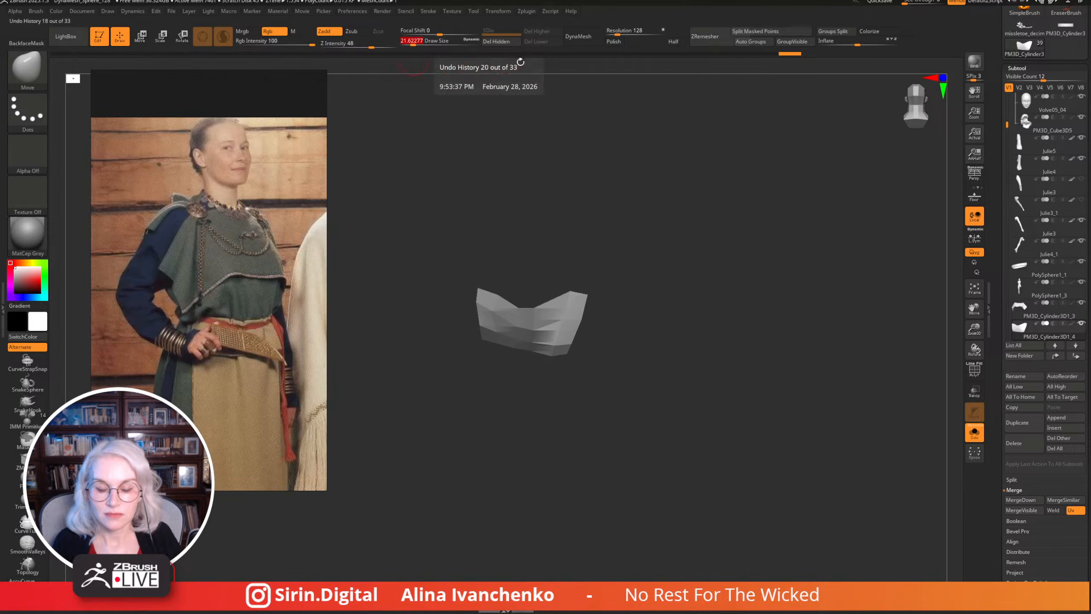
mouse_move(592, 275)
right_mouse_down()
mouse_move(601, 265)
mouse_move(536, 349)
right_mouse_up()
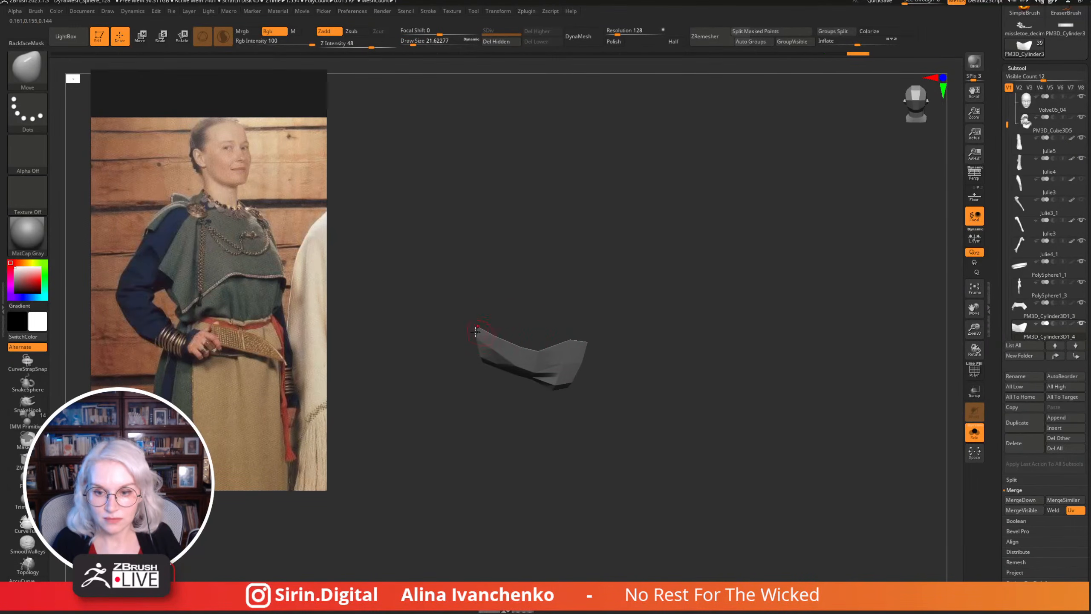
right_click_drag(476, 330, 497, 338)
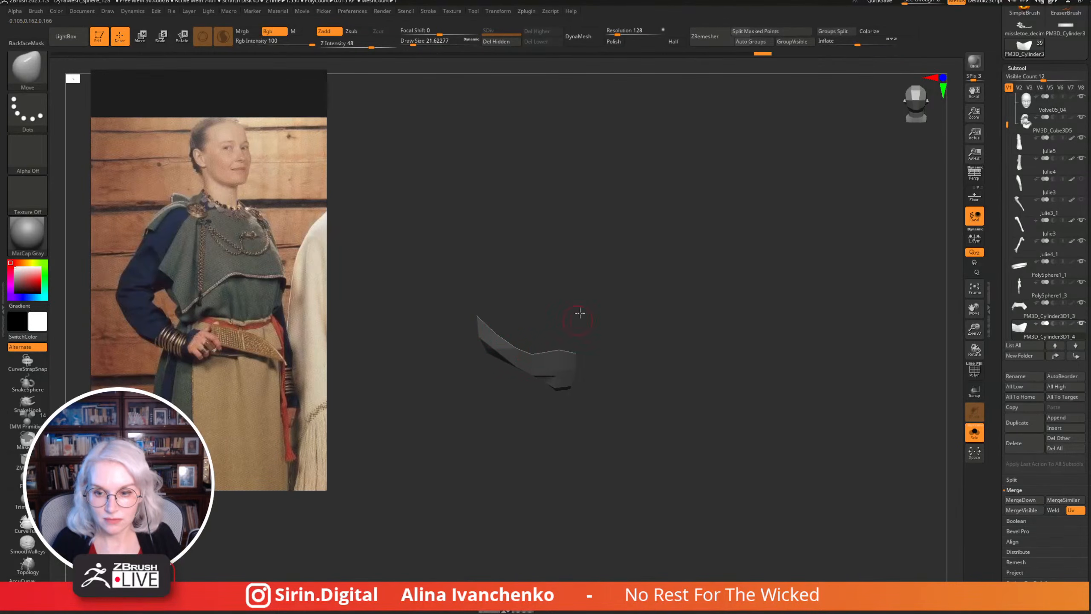
right_click_drag(580, 313, 540, 359)
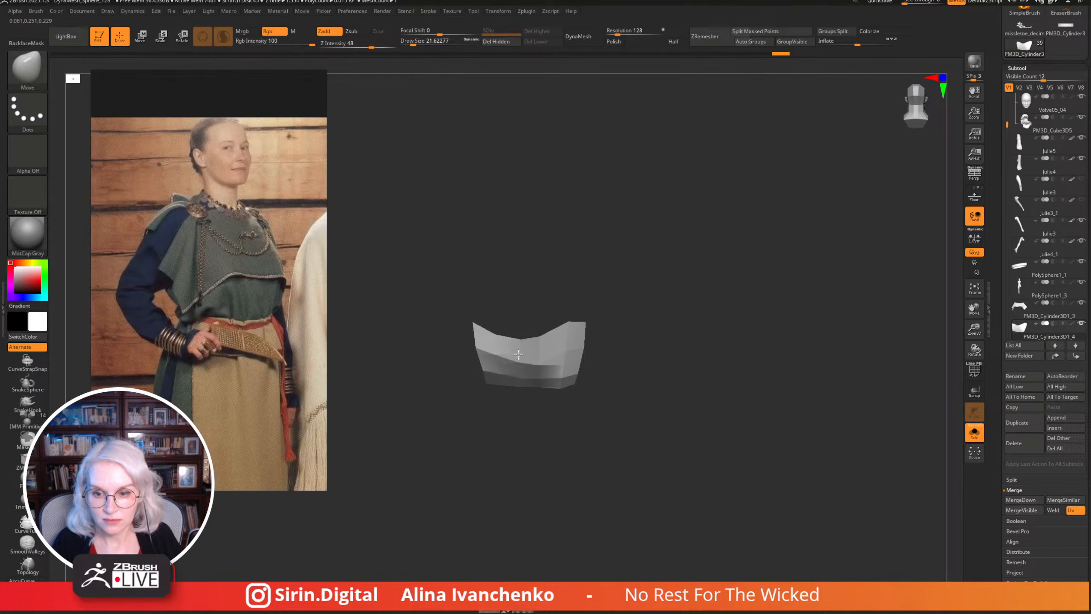
mouse_move(519, 331)
left_mouse_down()
mouse_move(493, 320)
mouse_move(542, 326)
left_mouse_up()
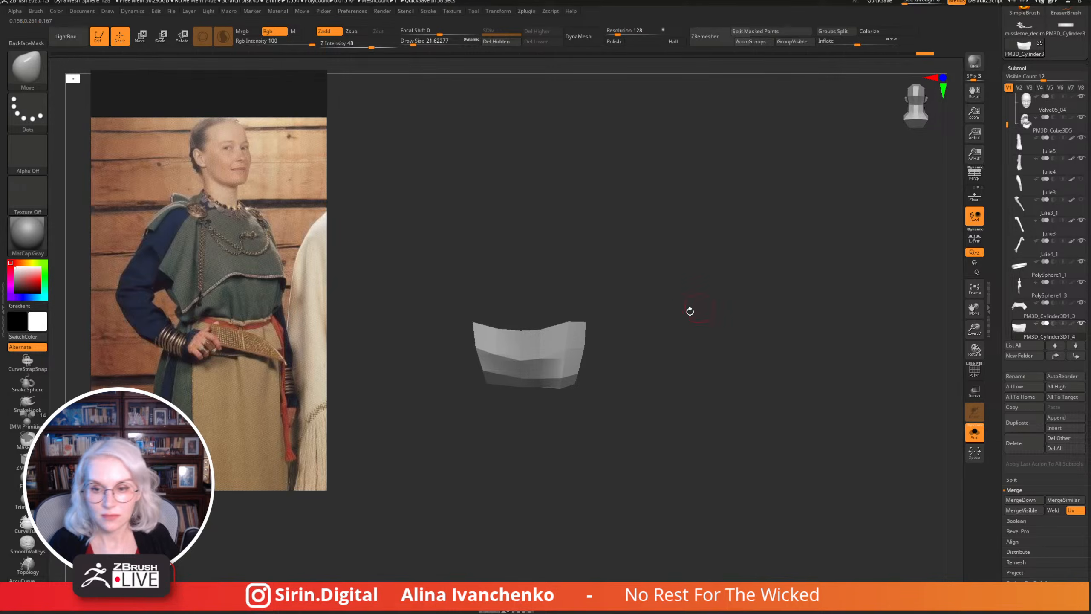
left_click_drag(466, 339, 458, 350)
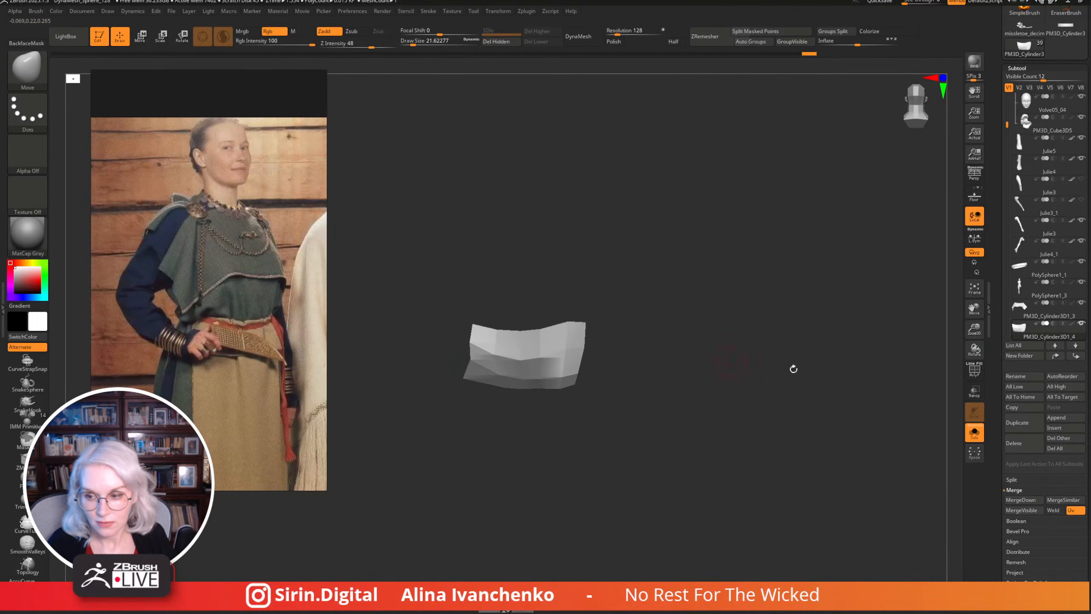
Show the full figure and reposition the patch around the upper back with the Move brush at draw size about 94.
key("ctrl+shift+s")
left_click_drag(677, 241, 665, 276)
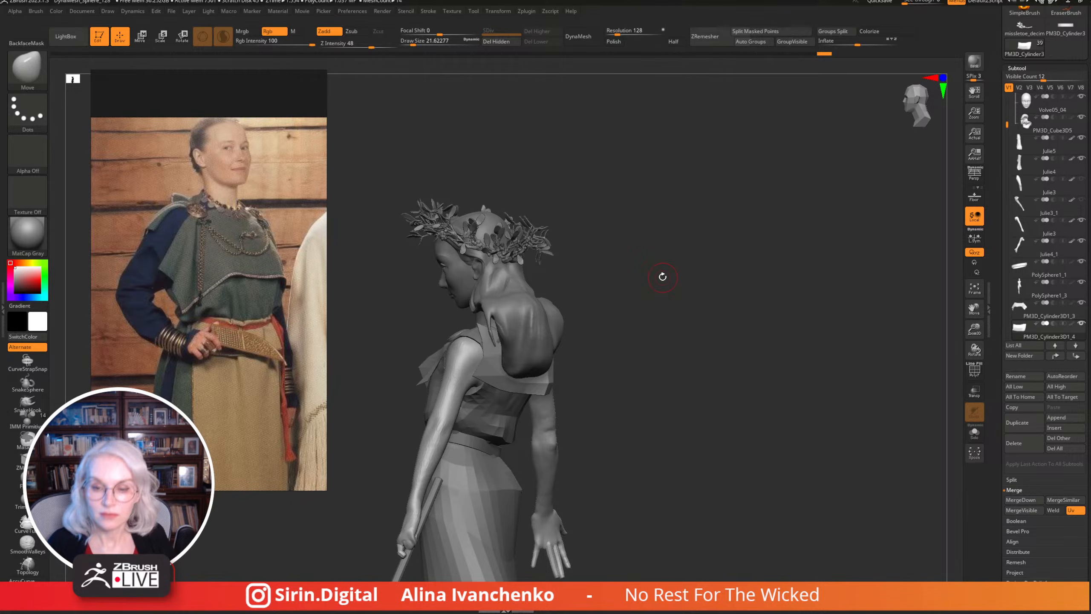
left_click_drag(631, 256, 504, 375)
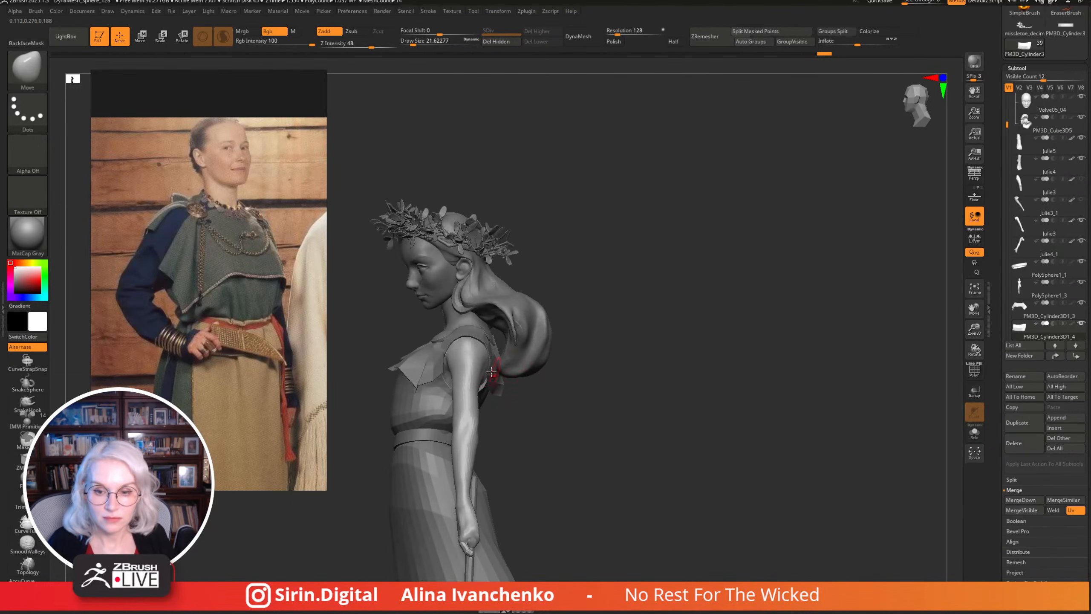
left_click_drag(413, 43, 425, 43)
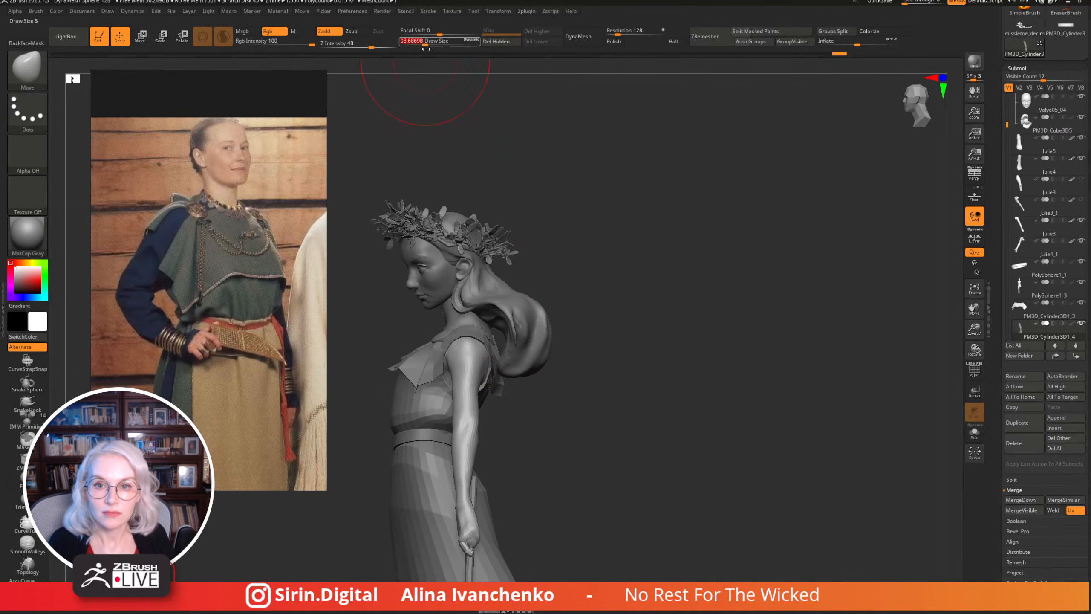
mouse_move(588, 386)
left_mouse_down("alt")
mouse_move(629, 358)
mouse_move(610, 359)
left_mouse_up("alt")
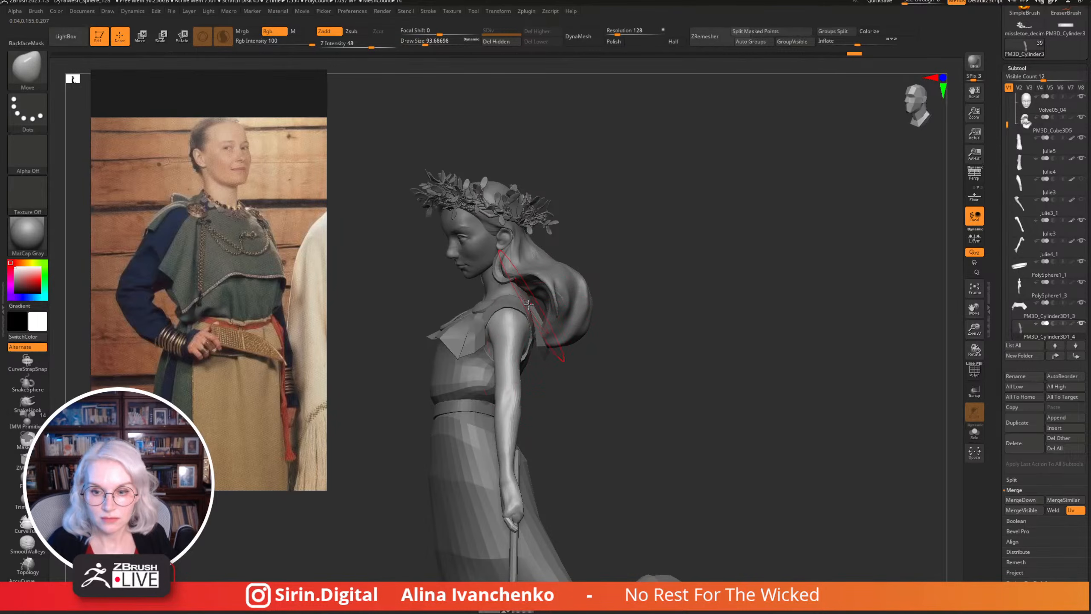
mouse_move(664, 257)
left_mouse_down()
mouse_move(704, 251)
mouse_move(544, 303)
mouse_move(657, 244)
mouse_move(730, 264)
mouse_move(689, 279)
mouse_move(583, 259)
left_mouse_up()
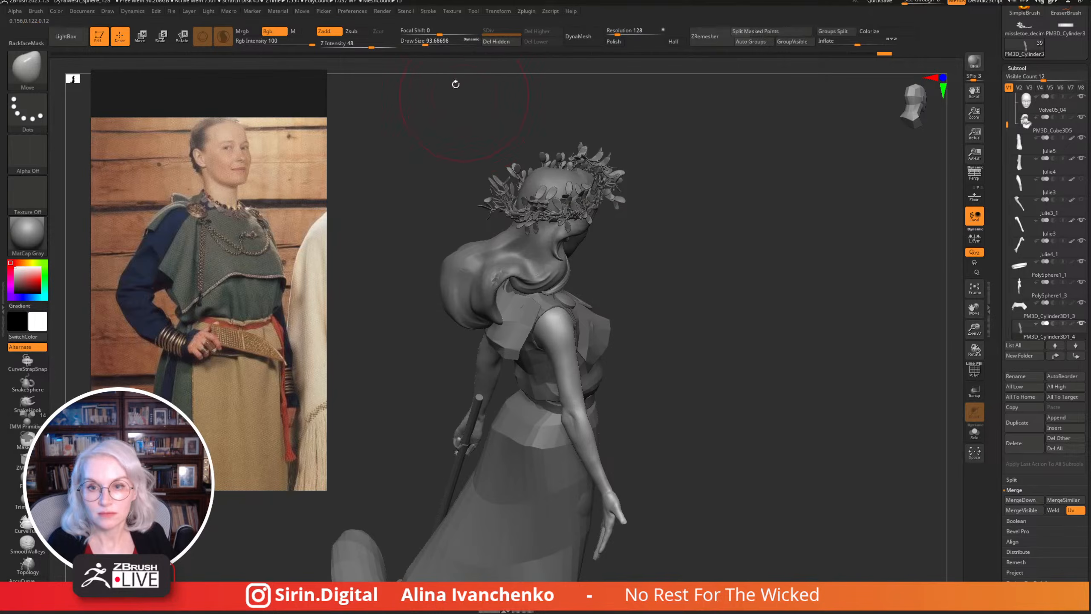
Reduce the draw size to about 44 and pull the patch's side edges and lower corners outward over the shoulder blades.
left_click_drag(425, 45, 418, 45)
mouse_move(516, 275)
left_mouse_down()
mouse_move(489, 325)
mouse_move(606, 288)
mouse_move(657, 318)
left_mouse_up()
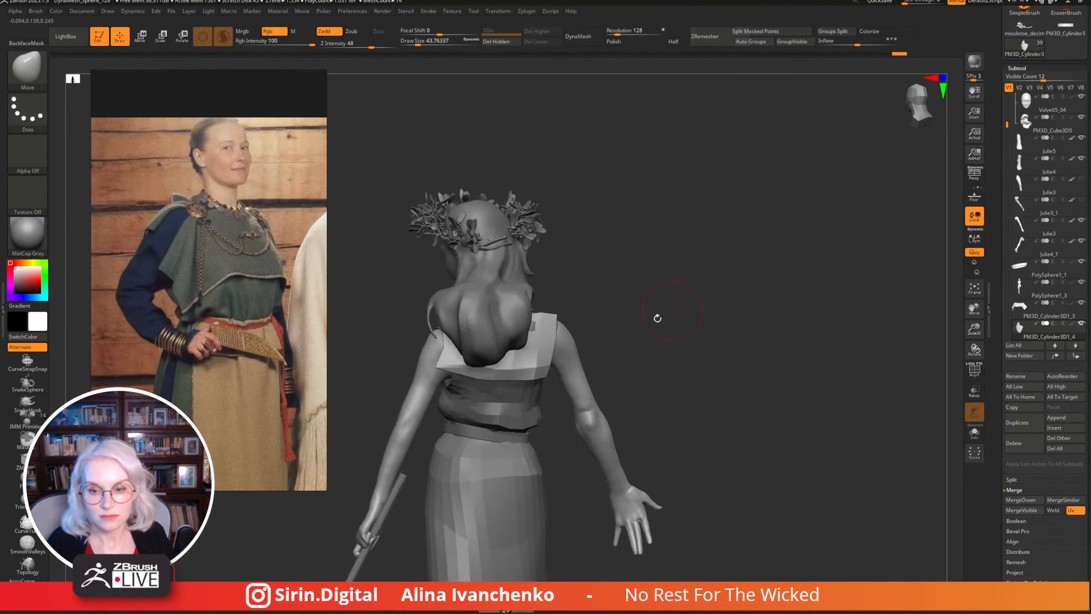
left_click_drag(540, 380, 542, 387)
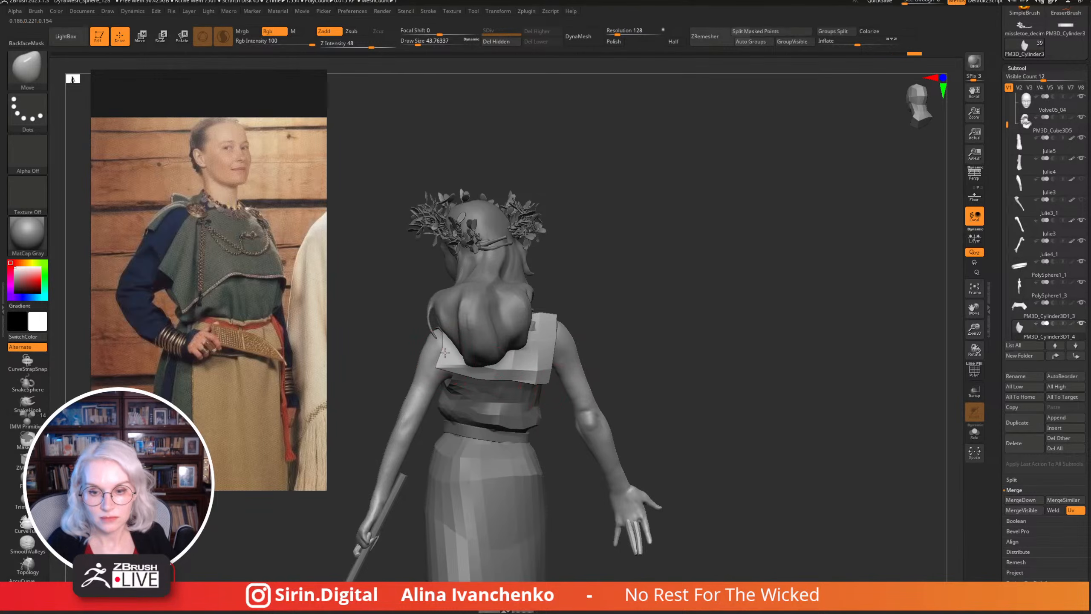
mouse_move(445, 352)
left_mouse_down()
mouse_move(429, 346)
mouse_move(411, 363)
left_mouse_up()
mouse_move(473, 296)
left_mouse_down()
mouse_move(543, 293)
mouse_move(582, 261)
left_mouse_up()
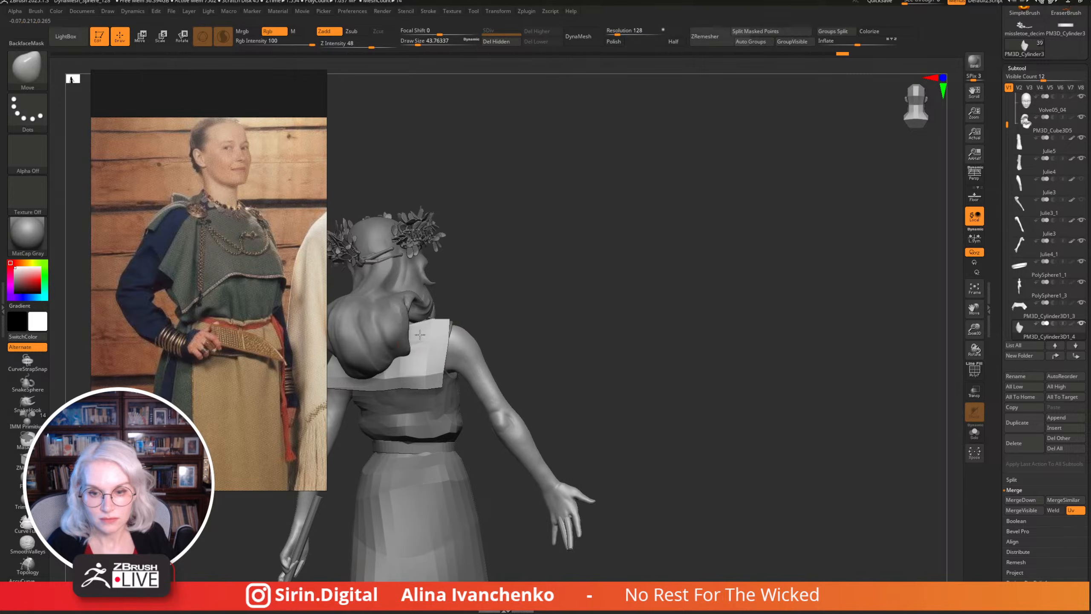
left_click_drag(580, 301, 430, 315)
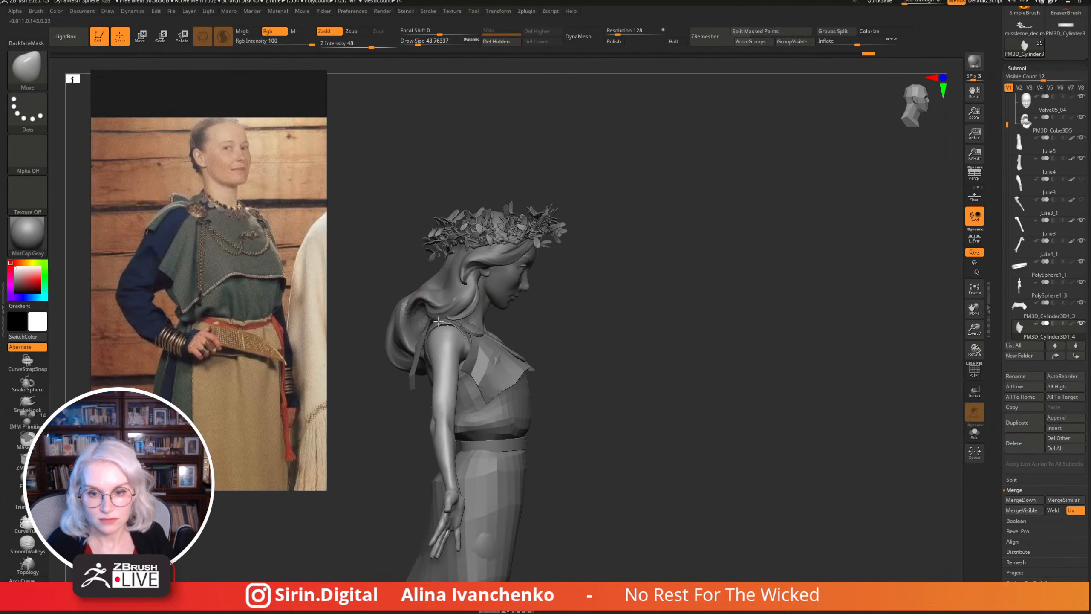
mouse_move(537, 316)
left_mouse_down()
mouse_move(623, 299)
mouse_move(584, 309)
left_mouse_up()
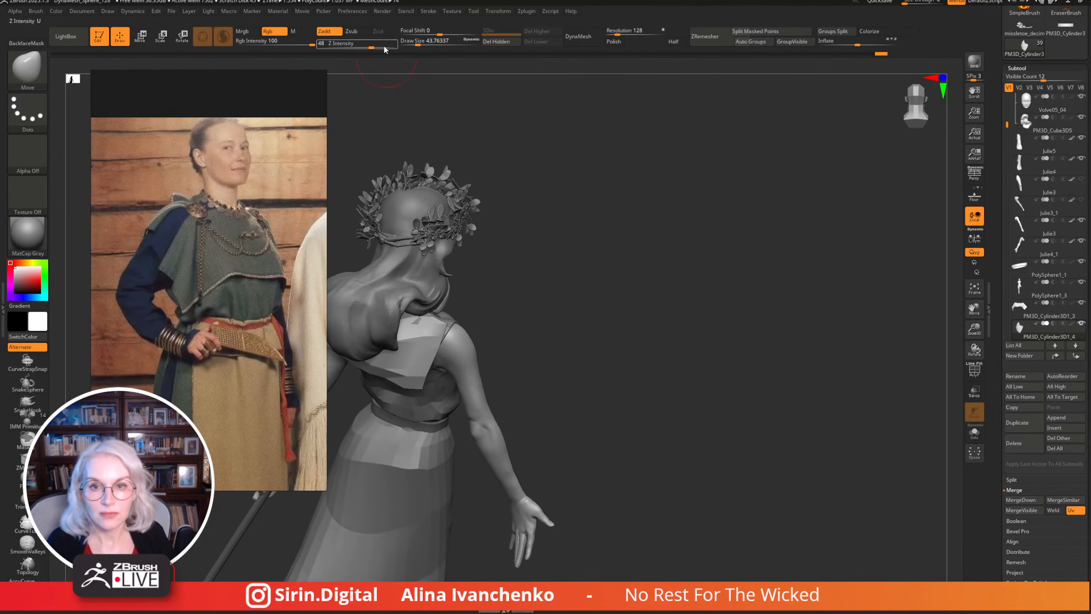
Fit the patch's upper edges over the shoulders with the Move brush at draw size about 20, then smooth them.
left_click_drag(417, 41, 413, 43)
left_click_drag(545, 214, 545, 304)
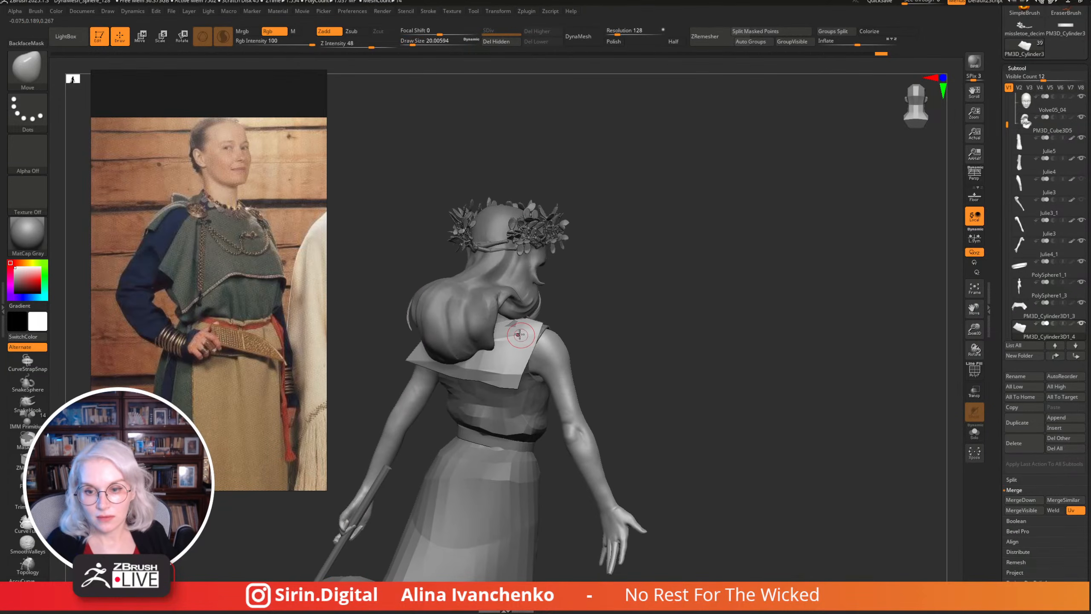
left_click_drag(506, 353, 557, 308)
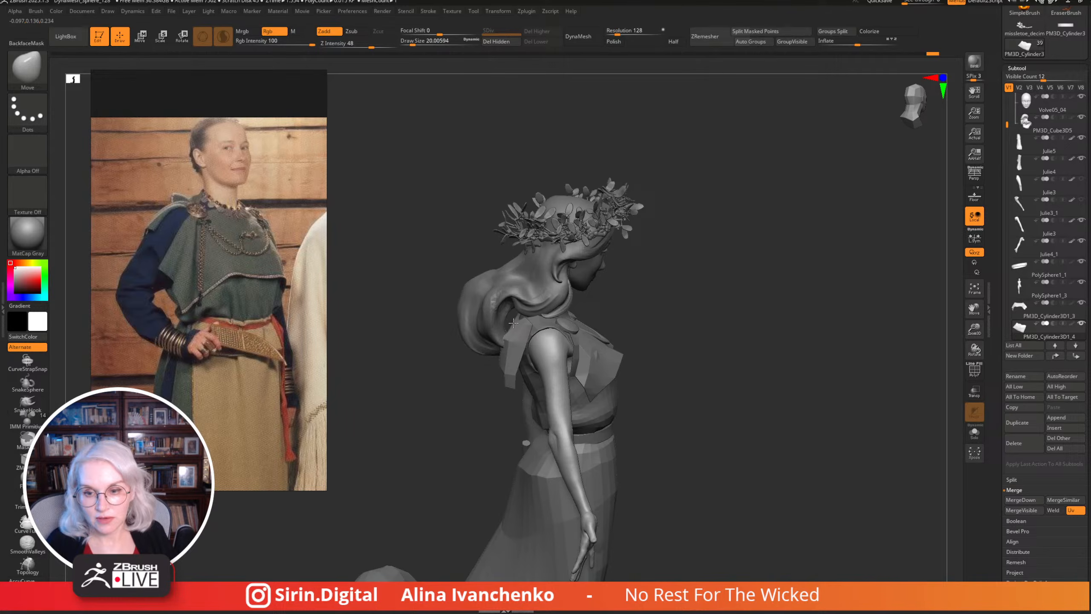
left_click_drag(674, 295, 543, 333)
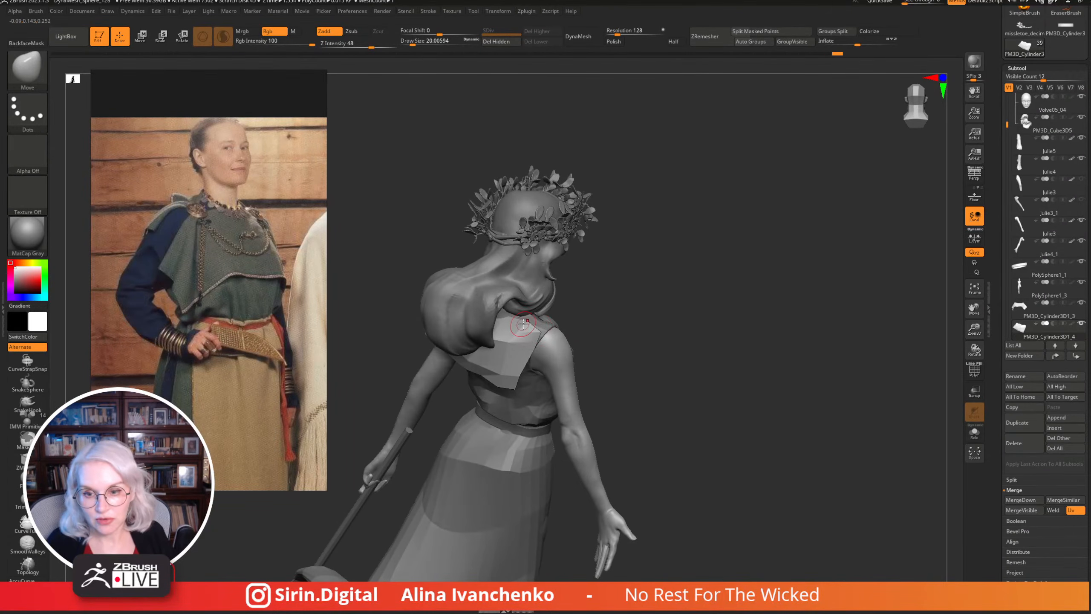
mouse_move(603, 302)
left_mouse_down()
mouse_move(669, 288)
mouse_move(658, 304)
mouse_move(660, 293)
mouse_move(491, 346)
left_mouse_up()
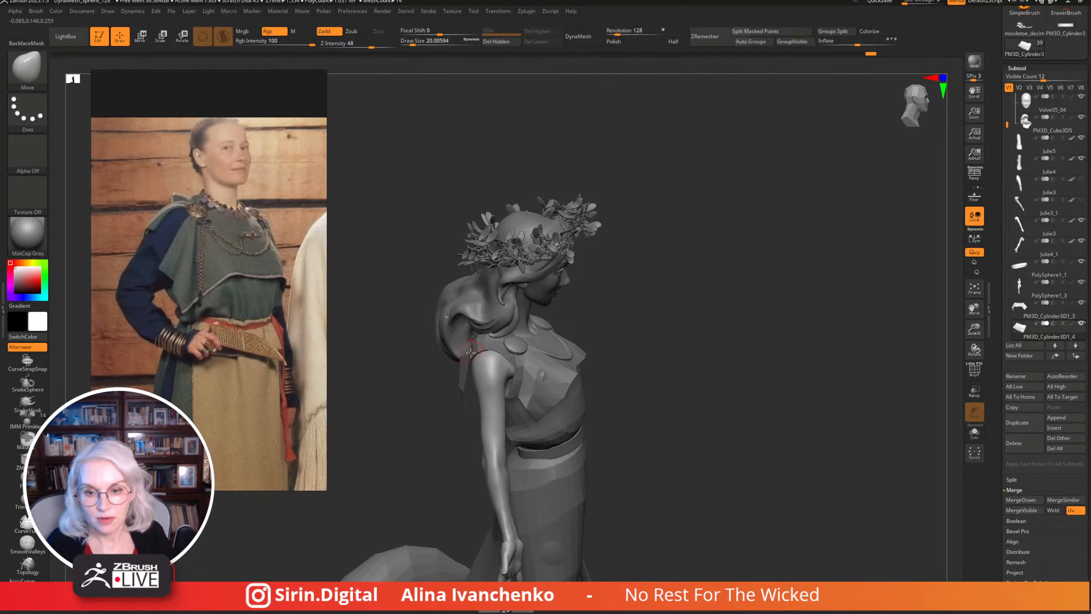
left_click_drag(483, 347, 580, 314)
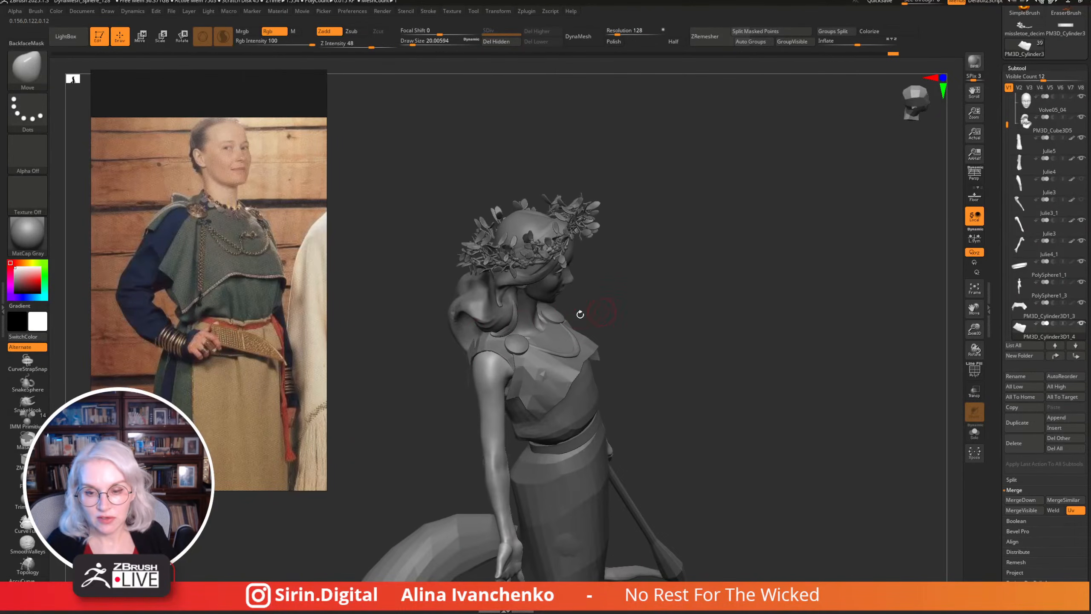
left_click_drag(478, 339, 601, 330)
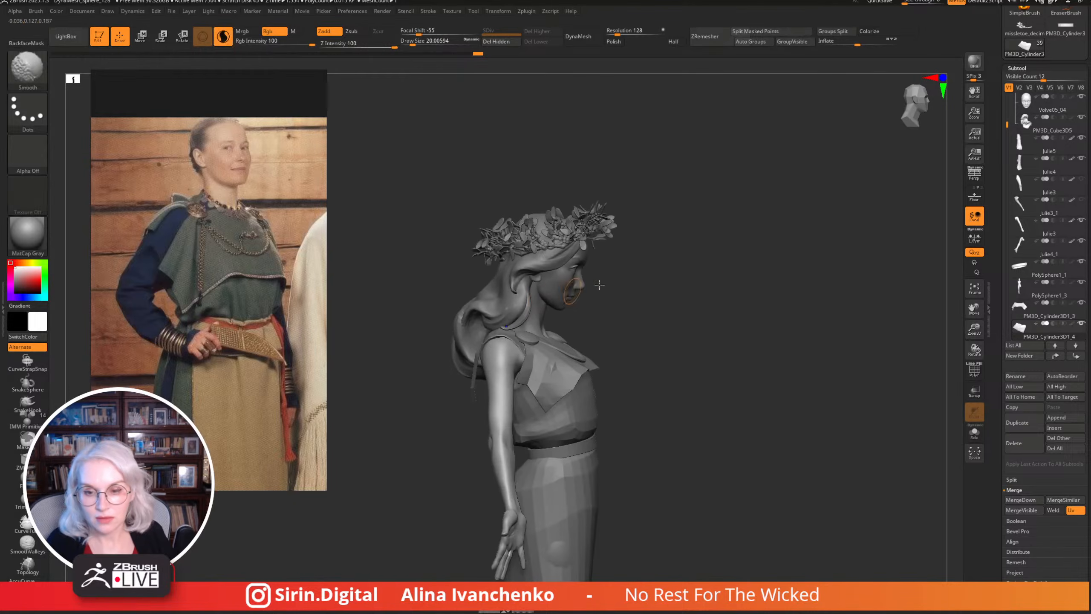
Set ZModeler's edge action to Extrude Move with the EdgeLoop target and extend the back patch's upper edge forward over the shoulder.
left_click_drag(974, 330, 476, 377)
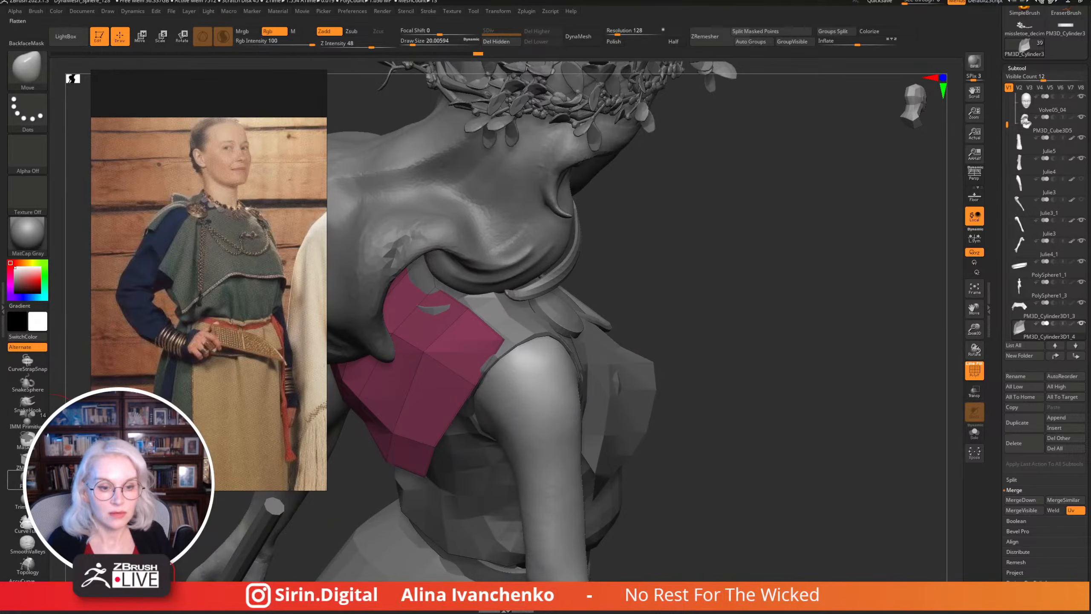
key("b")
key("z")
key("m")
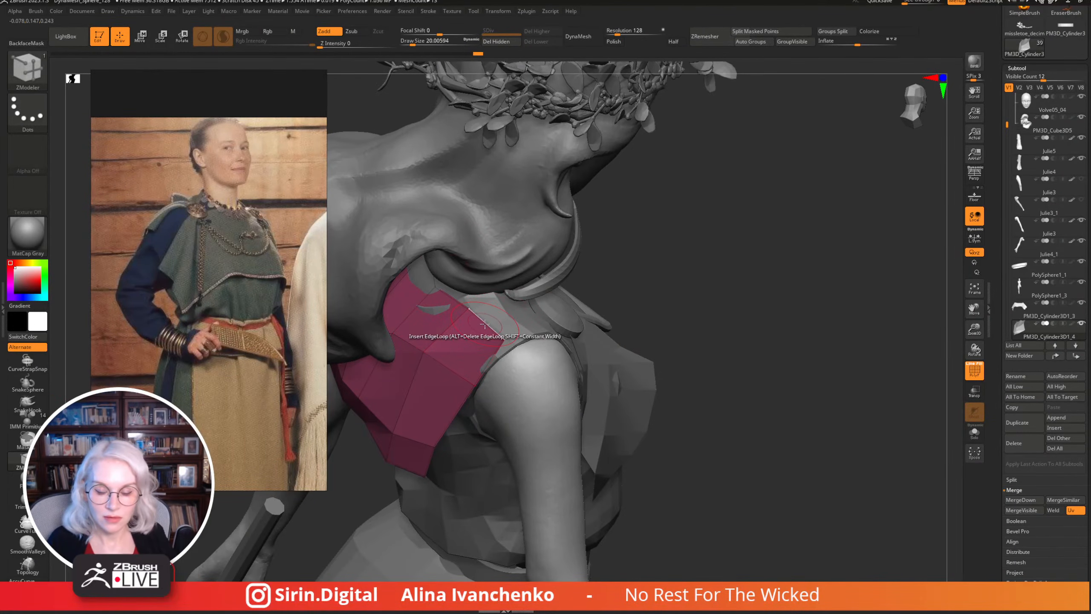
key("space")
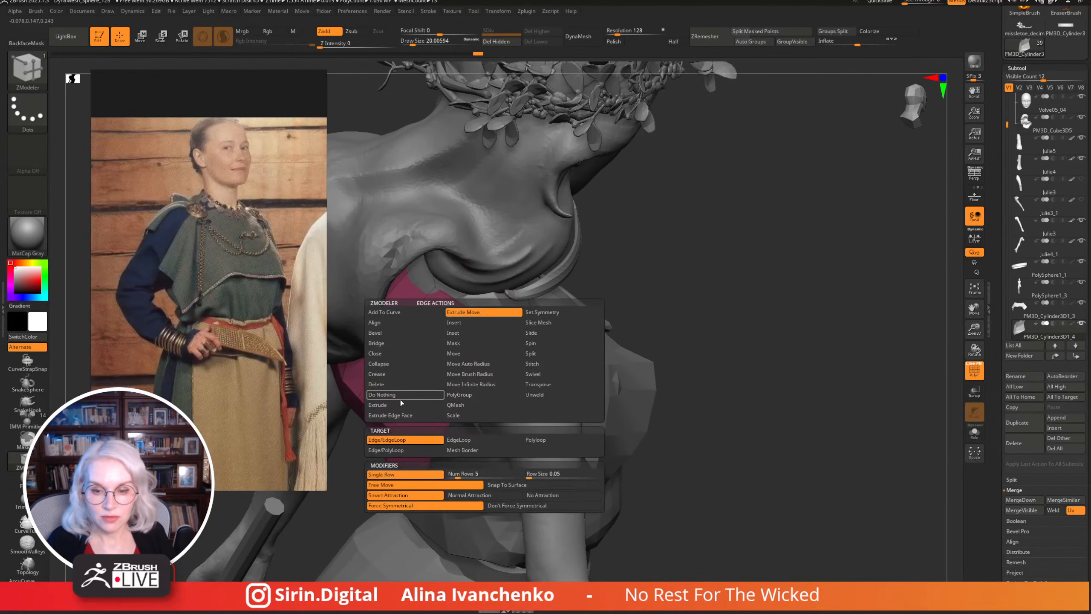
left_click(464, 440)
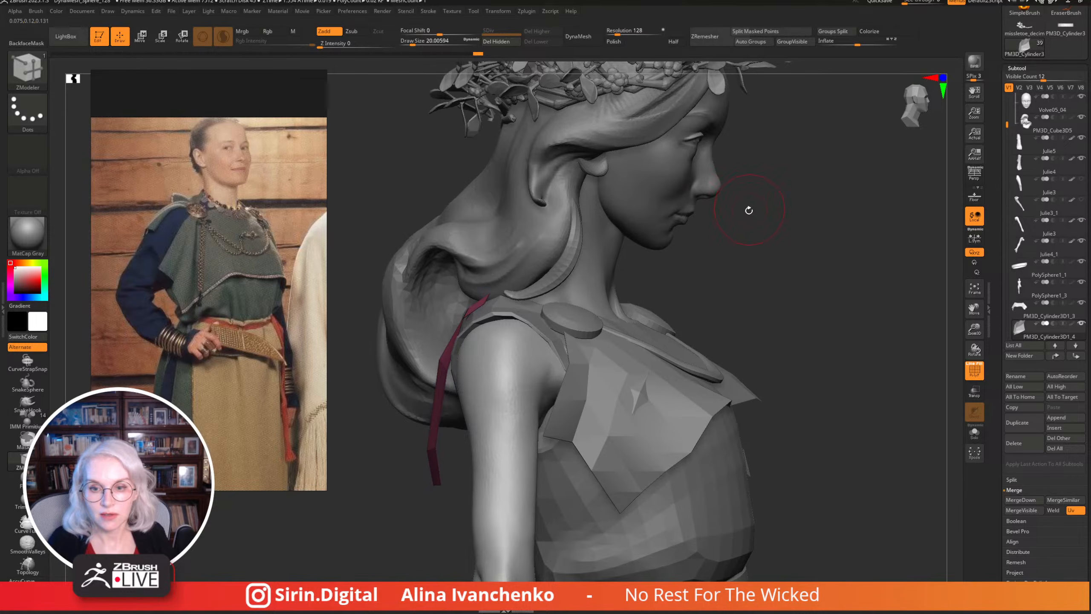
right_click_drag(747, 207, 451, 312)
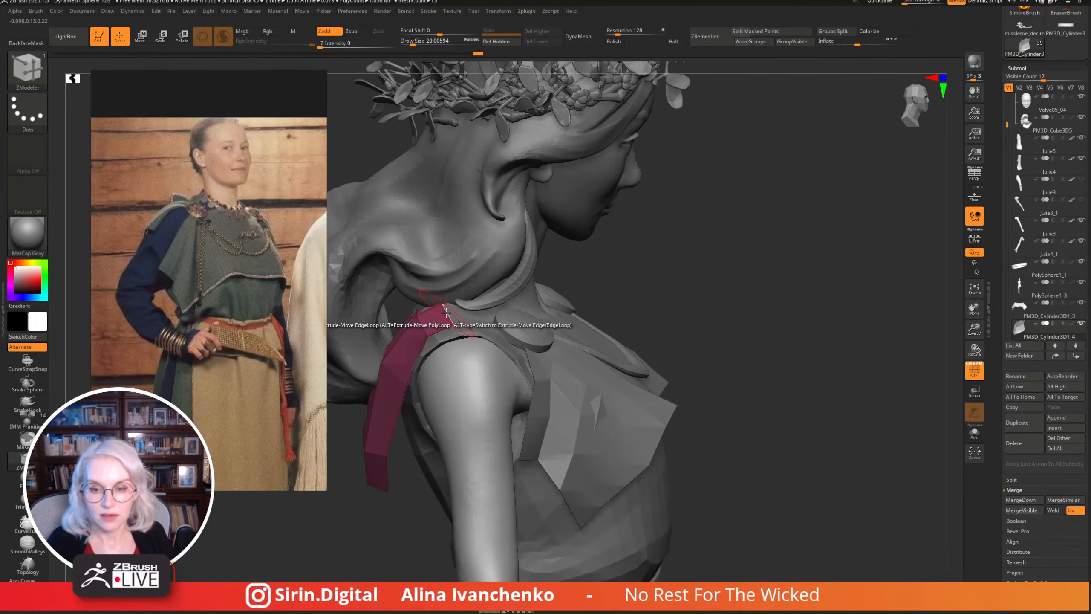
left_click_drag(446, 311, 470, 311)
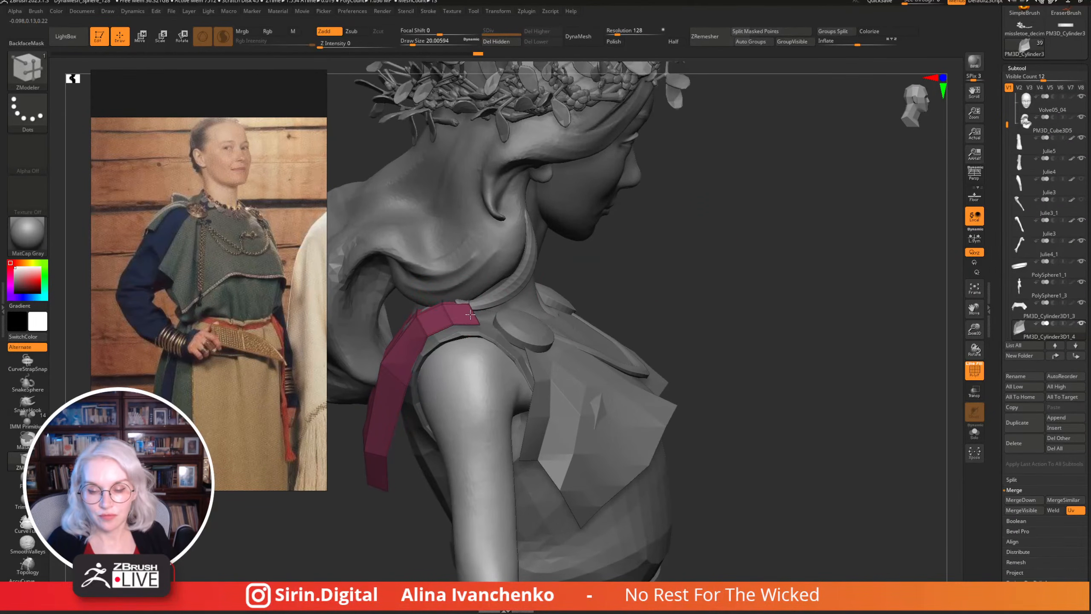
Extrude the back patch's side edge loop outward by one row of polygons towards the upper arm.
right_click_drag(752, 265, 854, 352)
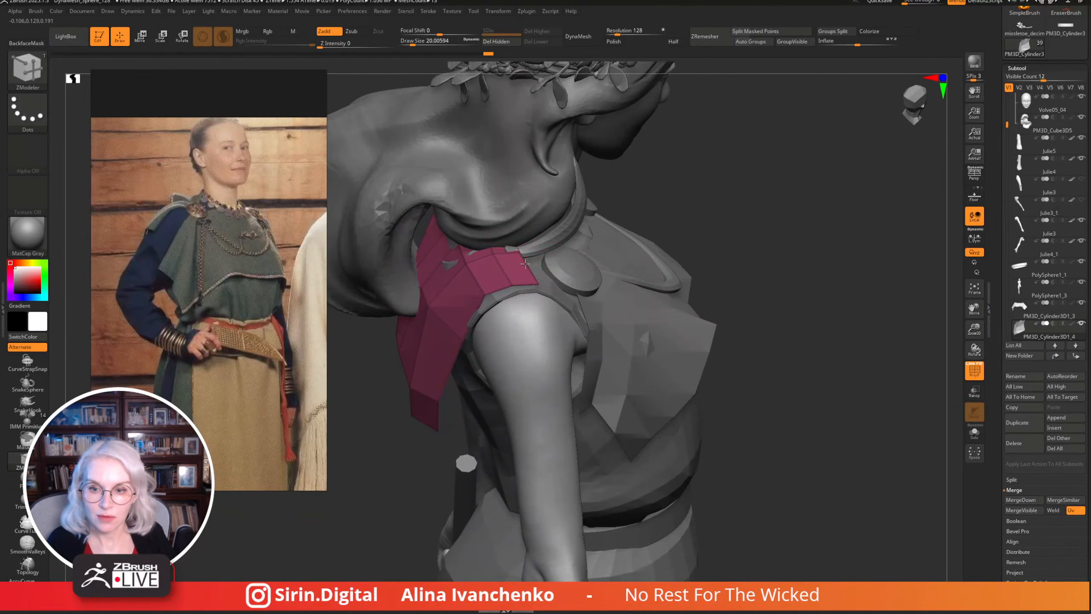
right_click_drag(713, 213, 704, 289)
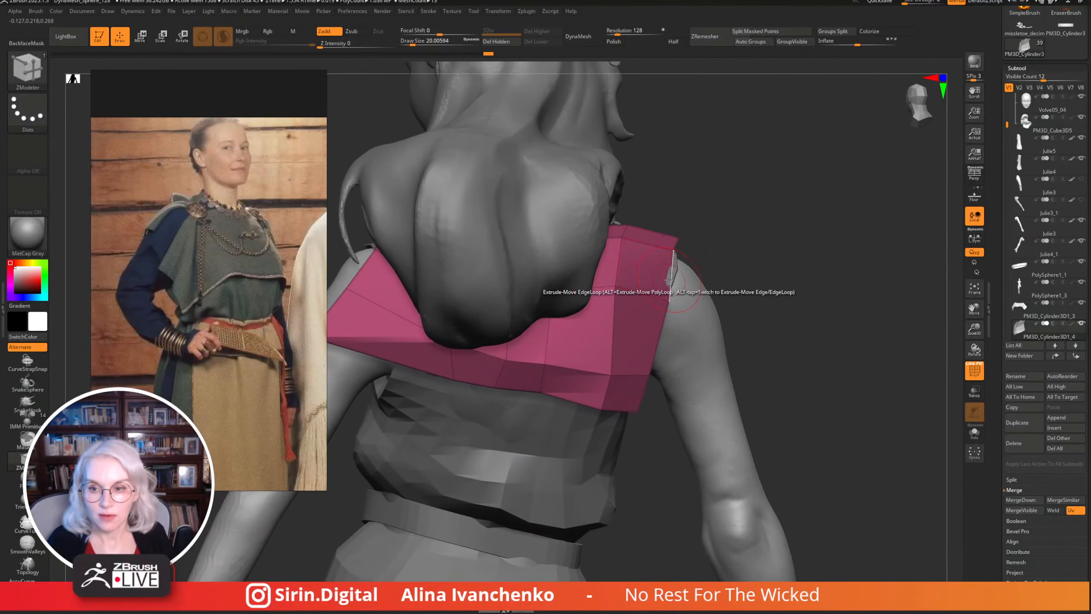
left_click_drag(705, 289, 693, 304)
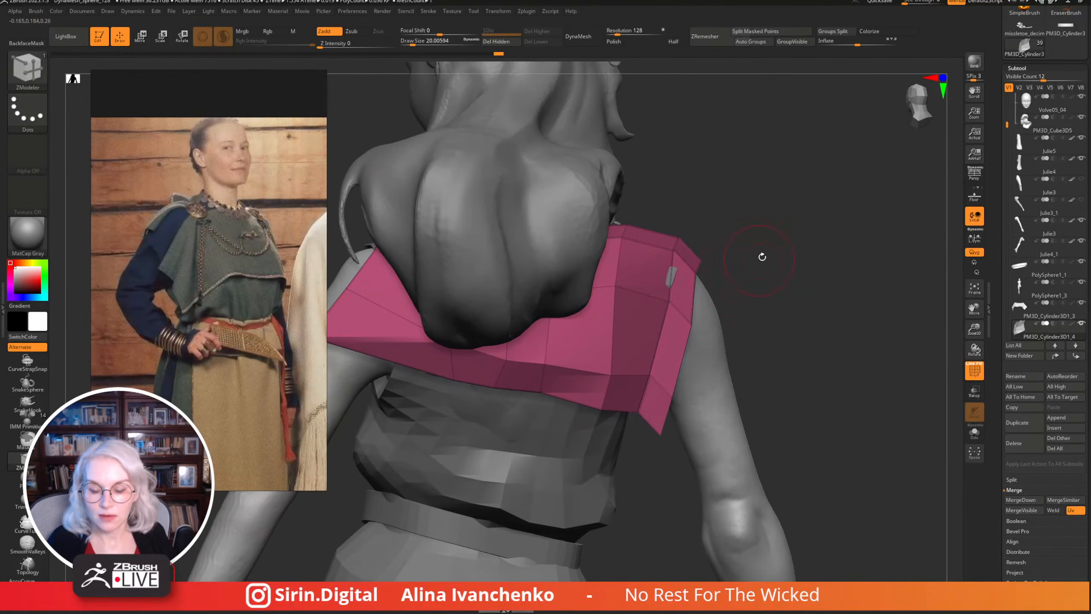
Switch to the Move brush at draw size about 80 and adjust the extended patch around the shoulder.
right_click_drag(762, 257, 429, 304)
scroll(495, 288, "up", 3)
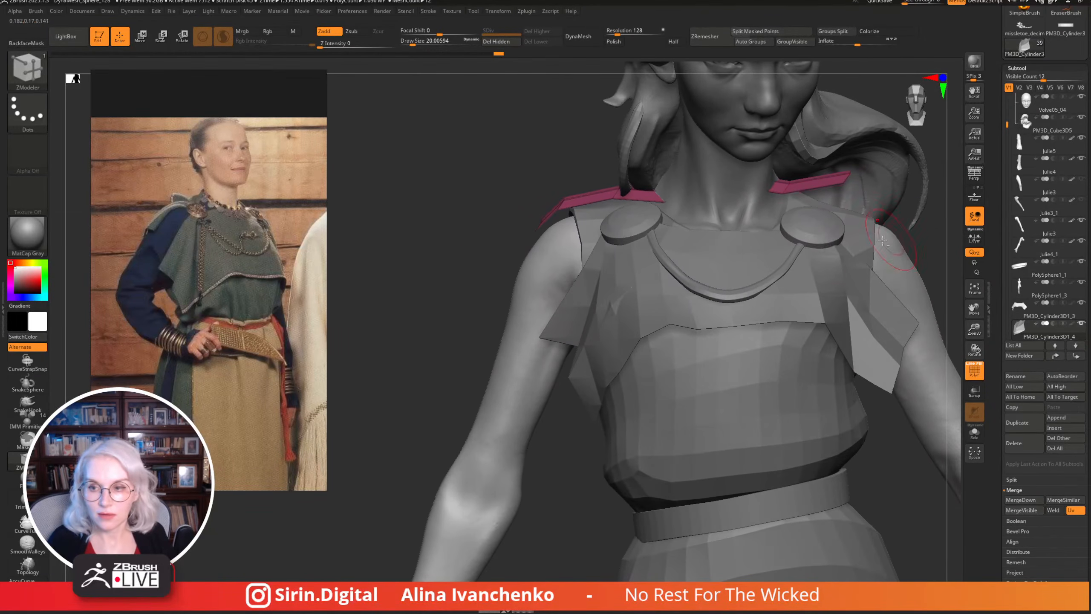
scroll(468, 342, "down", 3)
scroll(832, 249, "down", 3)
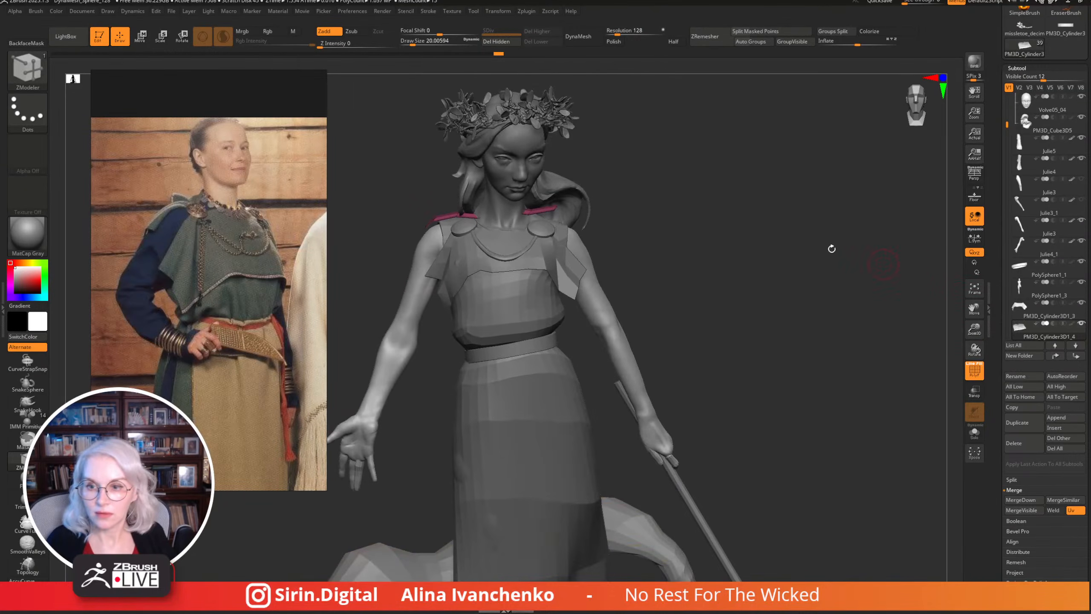
right_click_drag(832, 249, 641, 247)
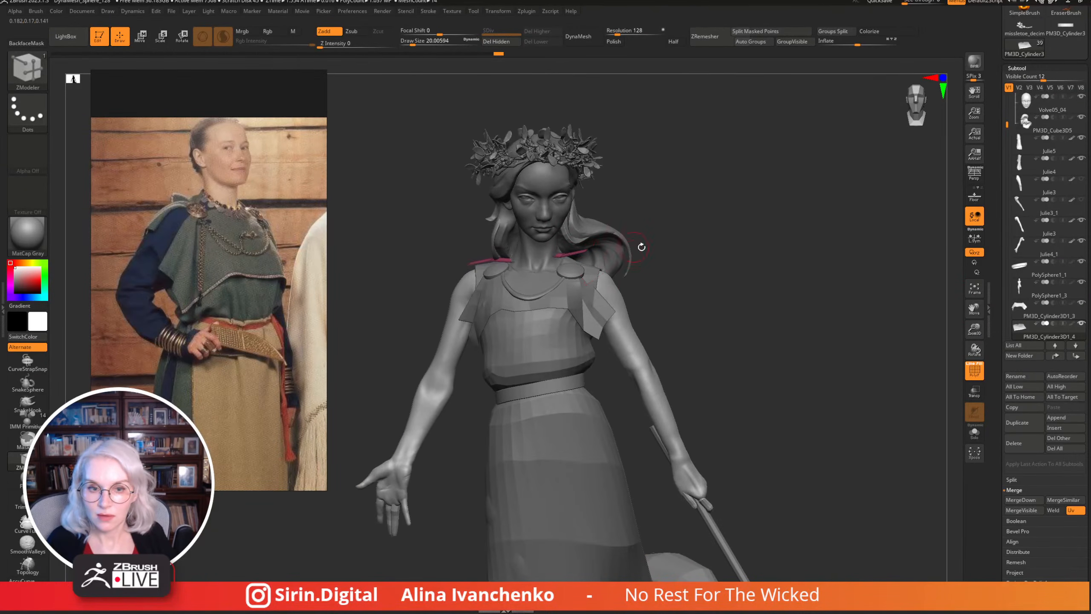
key("b")
key("m")
key("v")
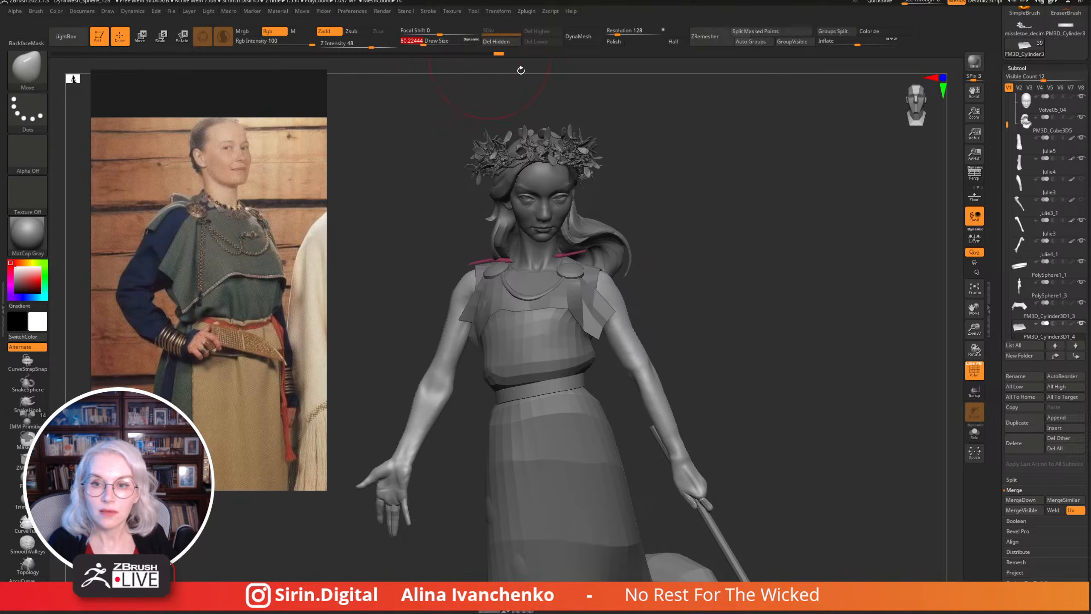
mouse_move(607, 246)
right_mouse_down("alt")
mouse_move(608, 269)
mouse_move(664, 288)
right_mouse_up("alt")
right_click_drag(694, 233, 773, 284)
right_click_drag(537, 279, 665, 299)
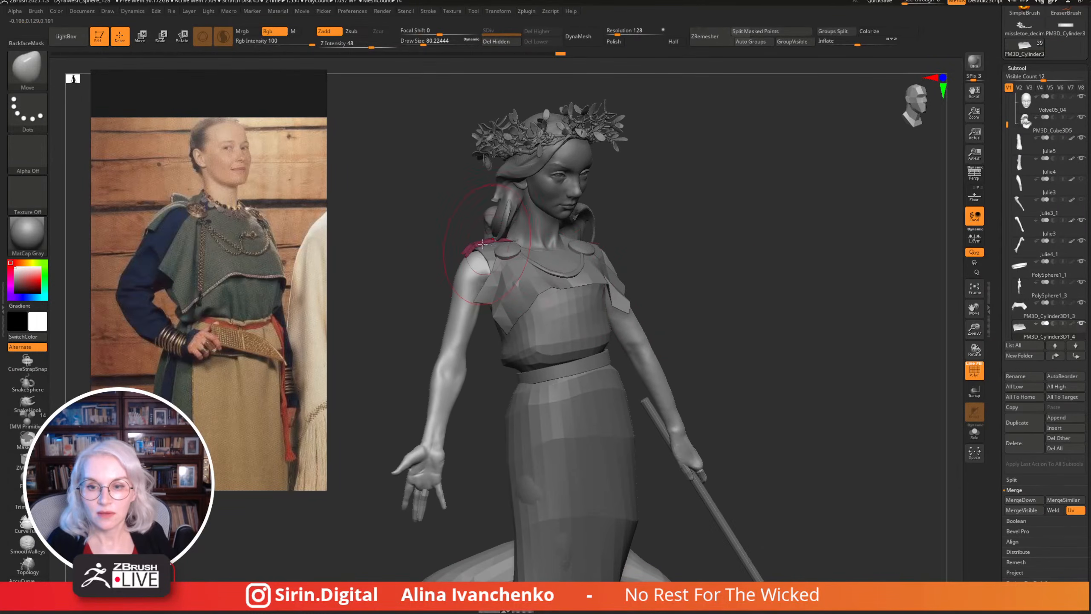
mouse_move(488, 244)
right_mouse_down()
mouse_move(723, 199)
mouse_move(696, 234)
mouse_move(644, 193)
right_mouse_up()
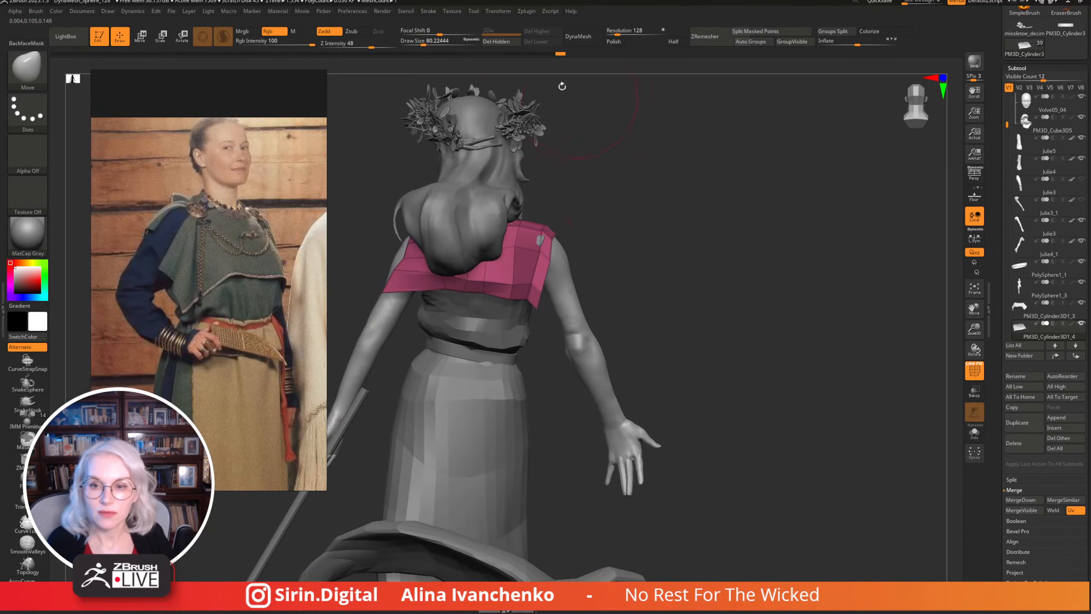
Reduce the draw size to about 33 and shape the patch's outer corners and front edges to sit on the shoulders beside the brooches.
left_click_drag(427, 45, 415, 45)
right_click_drag(652, 231, 614, 248)
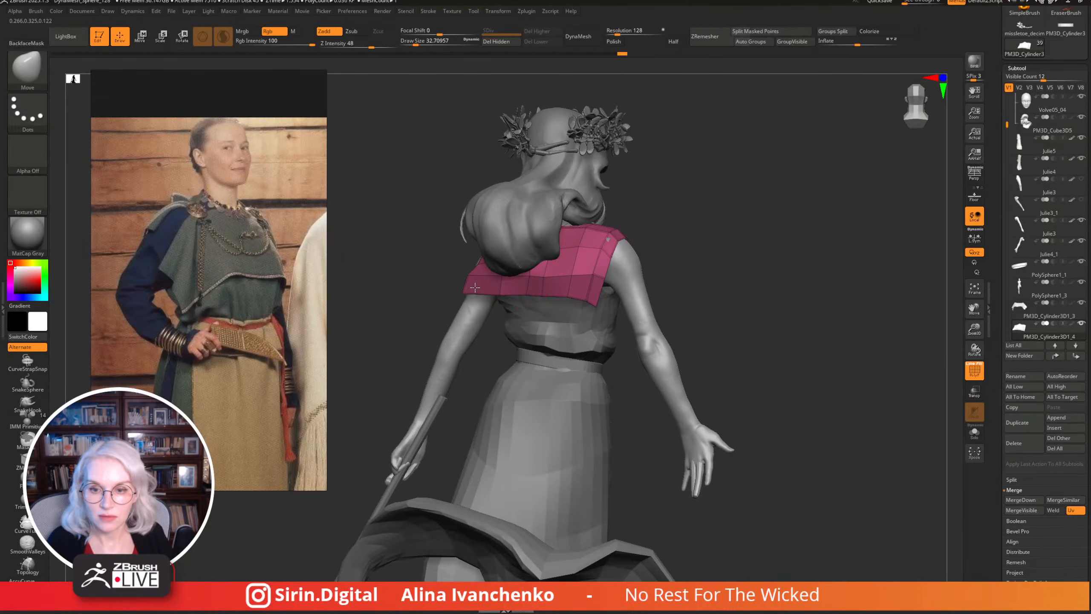
mouse_move(655, 202)
left_mouse_down()
mouse_move(745, 204)
mouse_move(702, 217)
left_mouse_up()
mouse_move(689, 275)
left_mouse_down()
mouse_move(646, 287)
mouse_move(705, 300)
mouse_move(710, 317)
mouse_move(676, 316)
mouse_move(693, 281)
mouse_move(663, 284)
left_mouse_up()
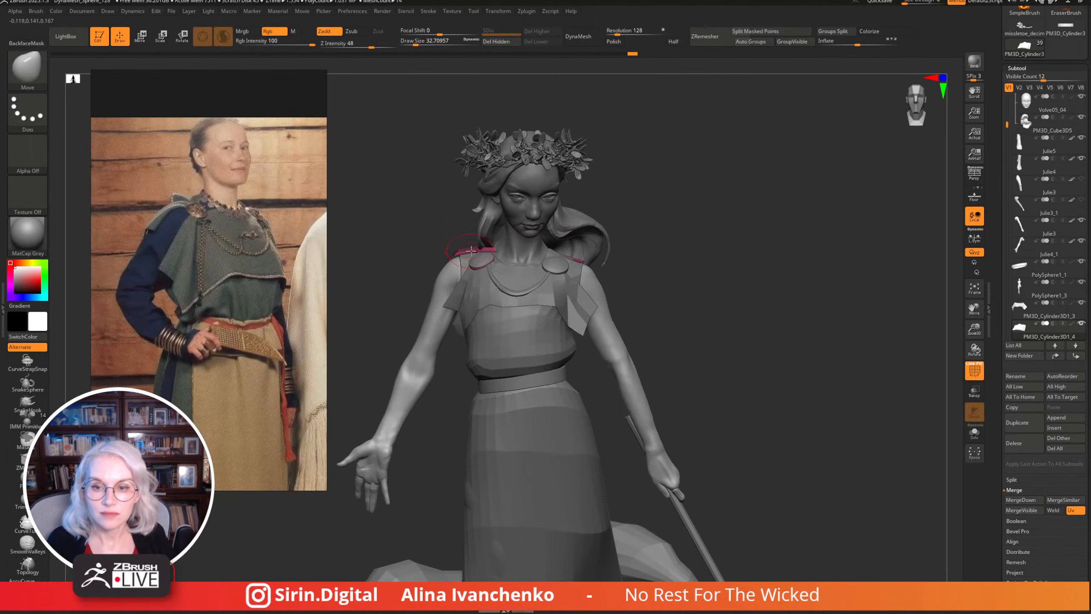
right_click_drag(472, 259, 461, 246)
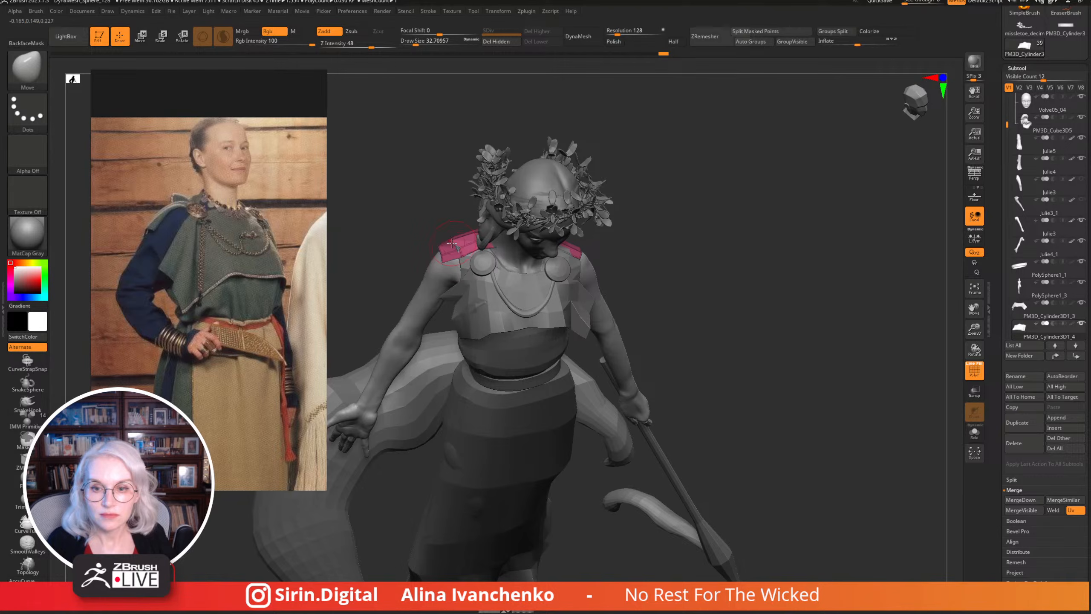
right_click_drag(467, 246, 460, 246)
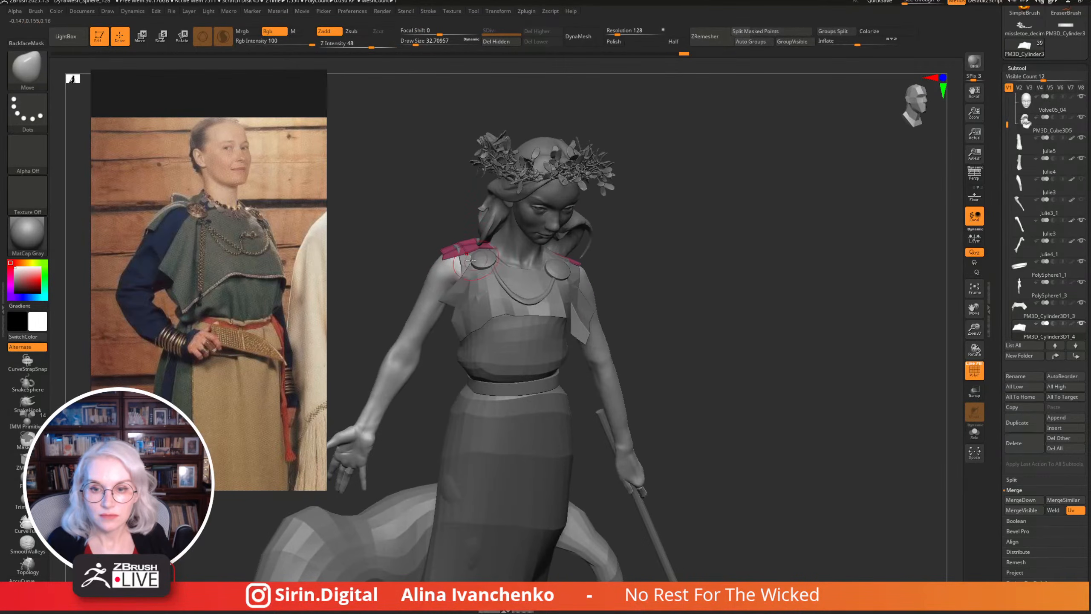
right_click_drag(457, 237, 449, 250)
mouse_move(555, 233)
right_mouse_down()
mouse_move(474, 245)
mouse_move(720, 136)
mouse_move(614, 195)
mouse_move(643, 229)
mouse_move(597, 251)
right_mouse_up()
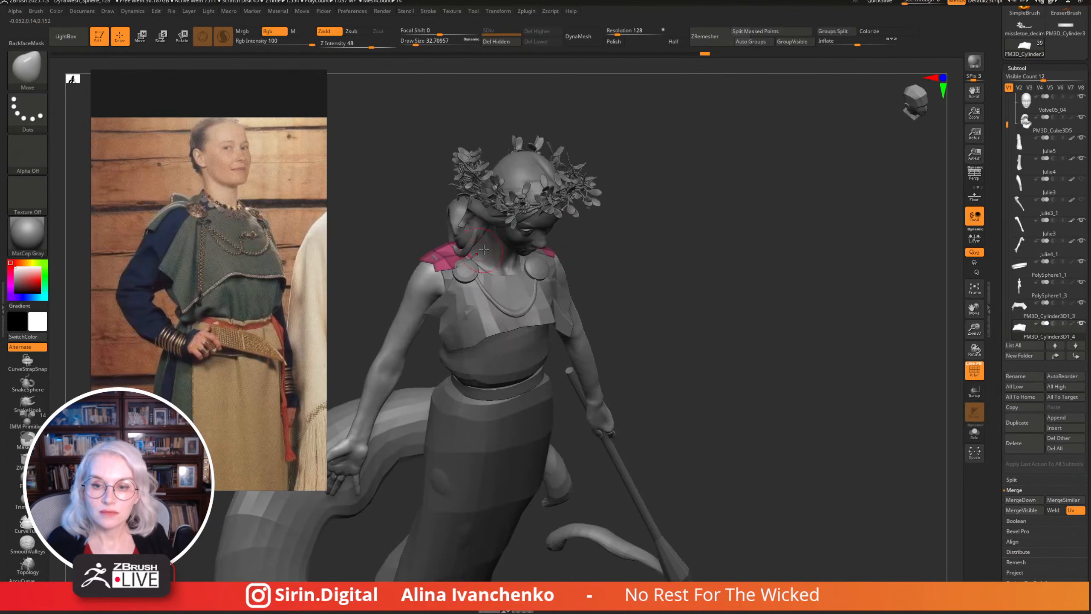
mouse_move(506, 242)
right_mouse_down()
mouse_move(633, 244)
mouse_move(454, 257)
right_mouse_up()
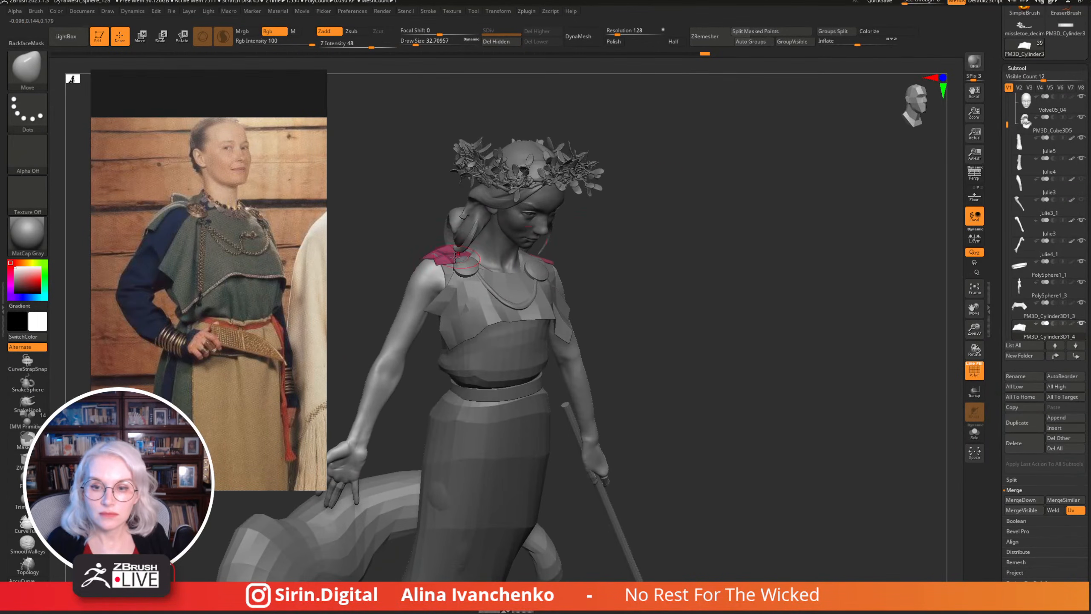
mouse_move(618, 242)
right_mouse_down()
mouse_move(615, 226)
mouse_move(611, 248)
mouse_move(593, 240)
right_mouse_up()
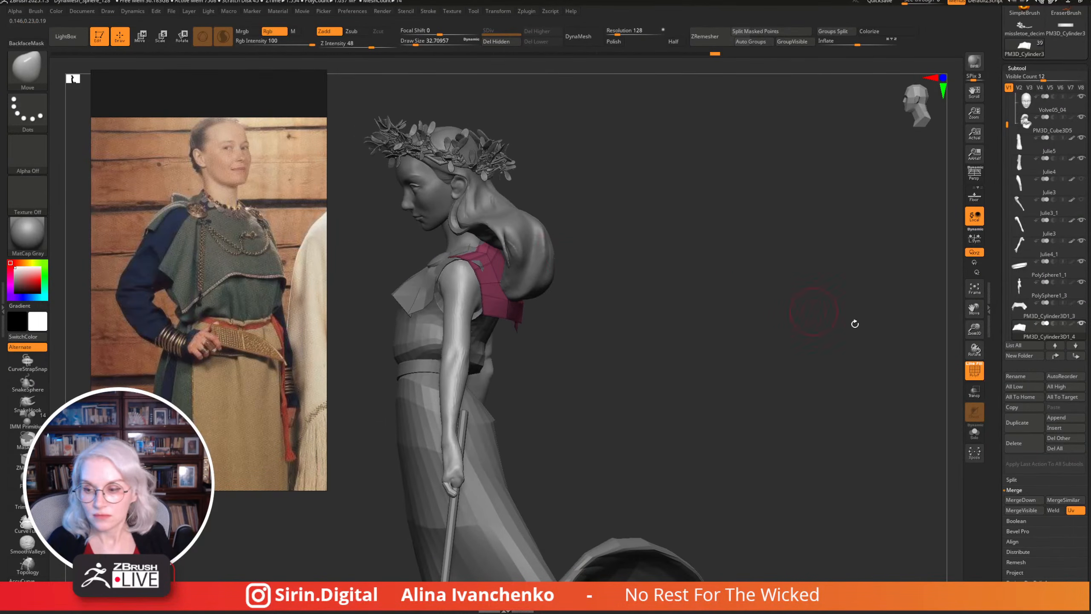
Isolate the back patch, smooth its surface at draw size about 74, and show the full figure again.
left_click(974, 431)
right_click_drag(775, 339, 610, 292)
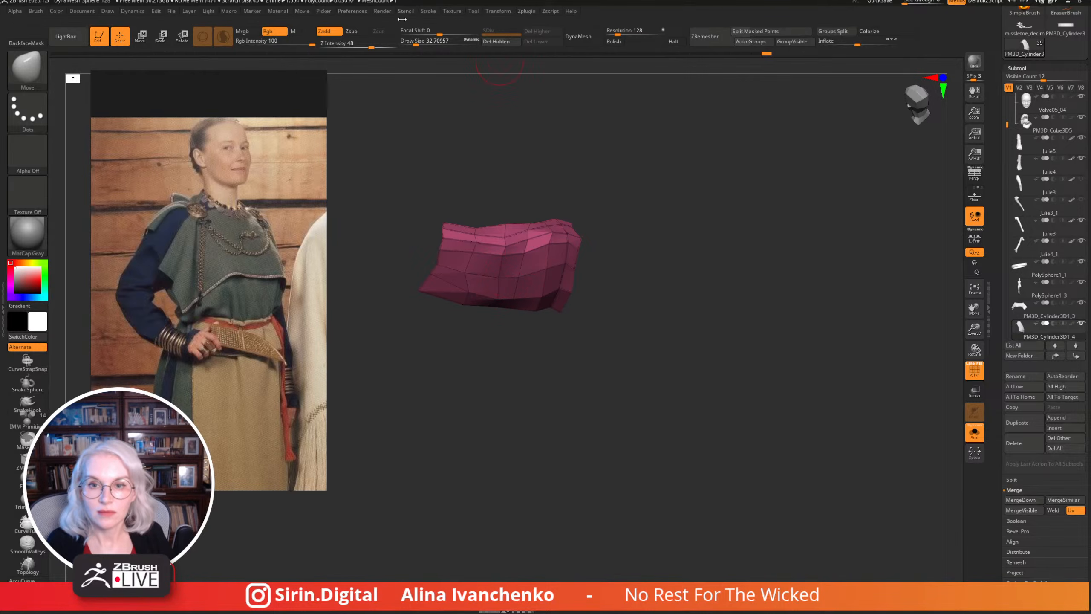
left_click_drag(416, 41, 423, 41)
right_click_drag(602, 212, 515, 250)
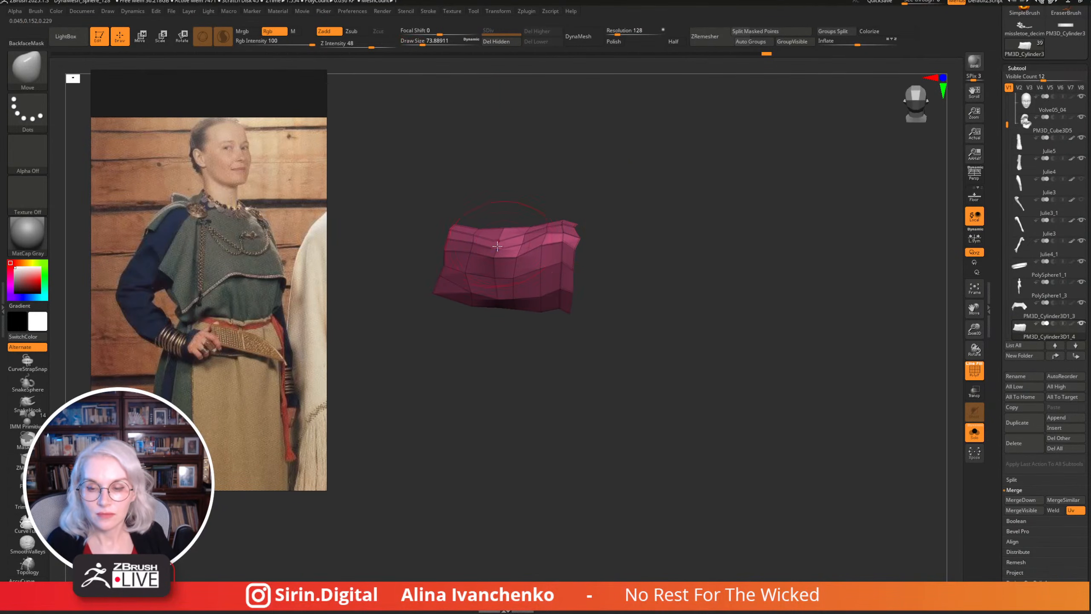
left_click(497, 246)
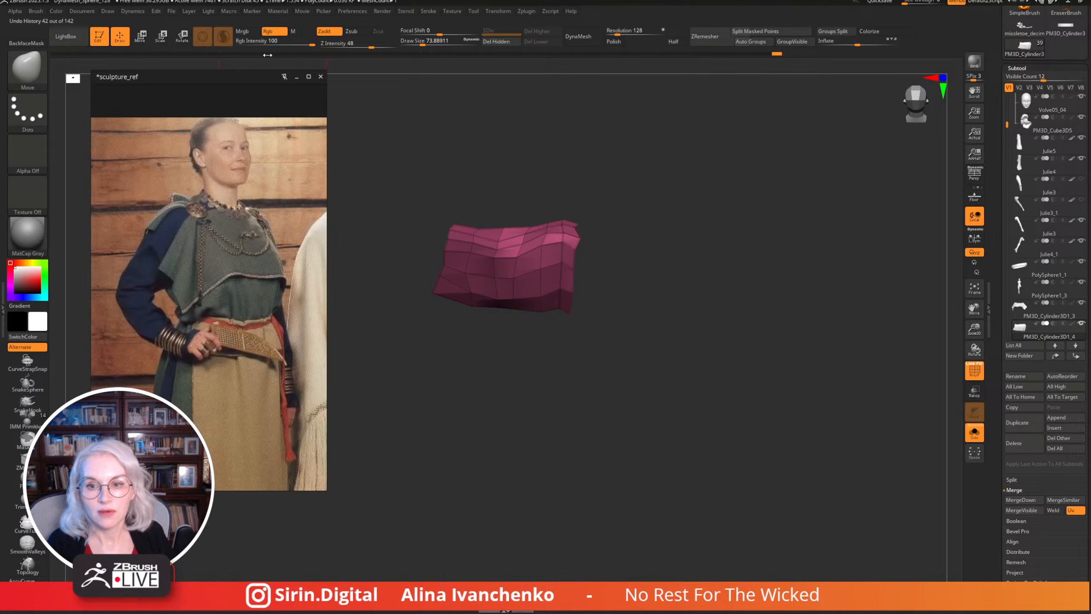
key("ctrl")
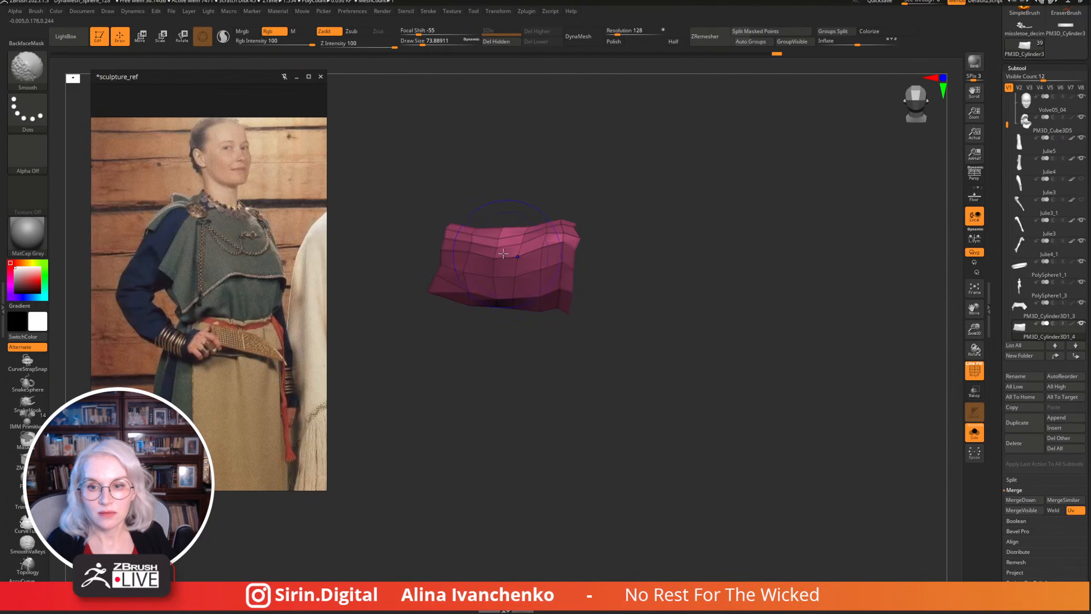
left_click(973, 440)
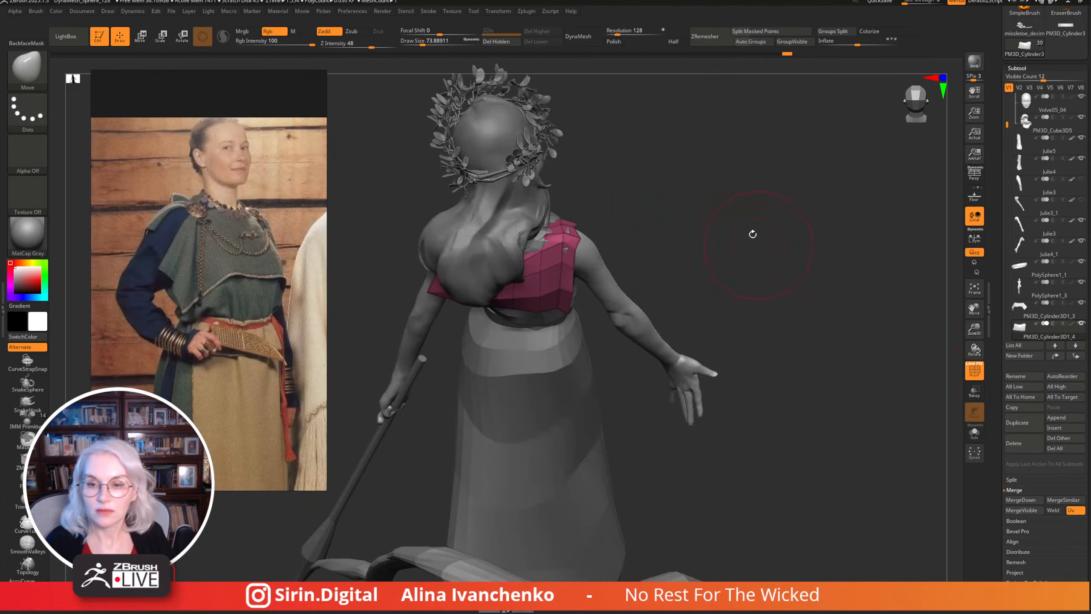
Reduce the draw size to about 39 and fit the back patch's shoulder edges closer to the shoulder and brooch with the Move brush.
mouse_move(752, 234)
left_mouse_down()
mouse_move(713, 195)
mouse_move(728, 211)
mouse_move(716, 245)
mouse_move(701, 240)
left_mouse_up()
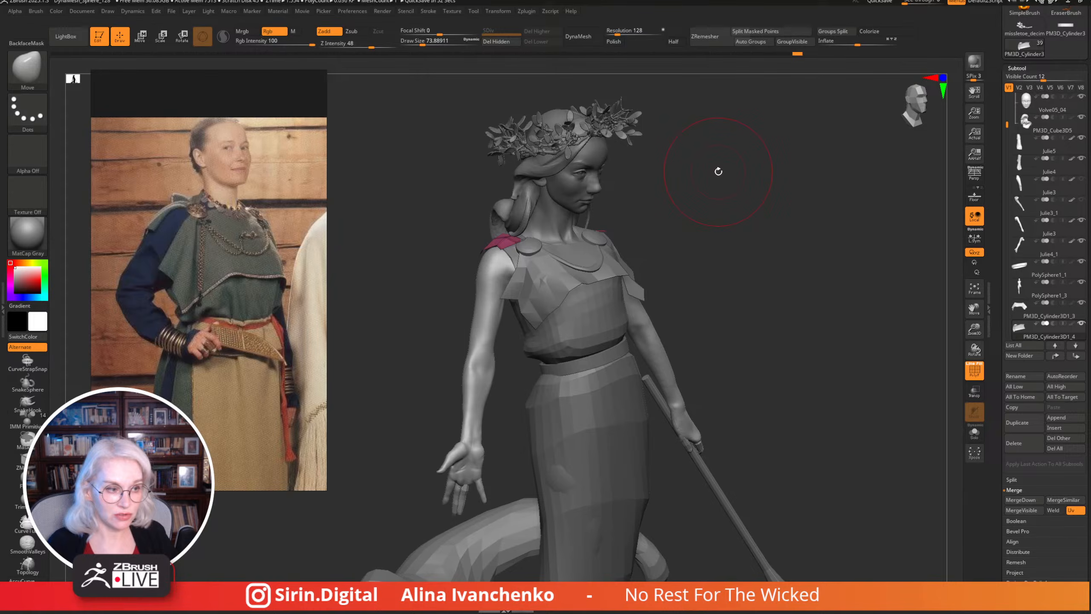
mouse_move(754, 179)
left_mouse_down()
mouse_move(782, 180)
mouse_move(699, 215)
mouse_move(695, 249)
mouse_move(665, 258)
mouse_move(636, 242)
left_mouse_up()
key("bracketleft")
key("bracketleft")
key("bracketleft")
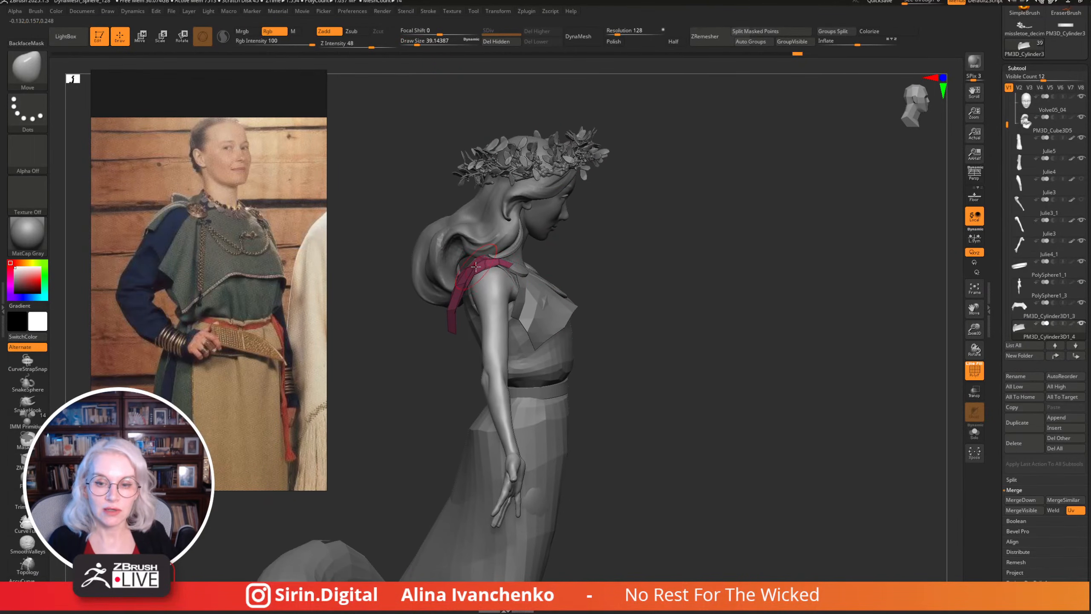
left_click_drag(556, 241, 488, 260)
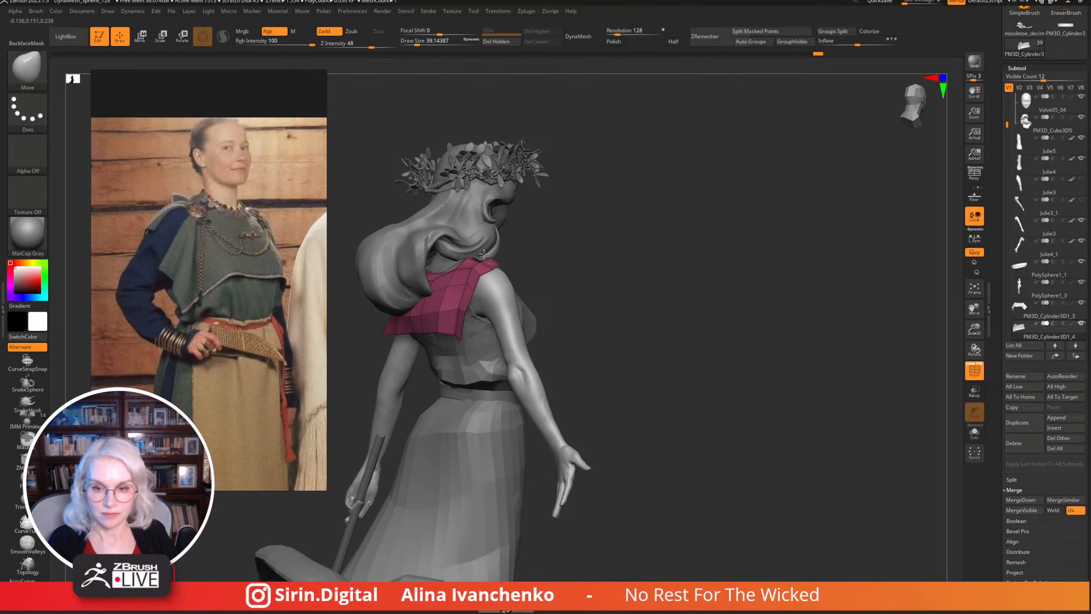
left_click_drag(562, 241, 505, 261)
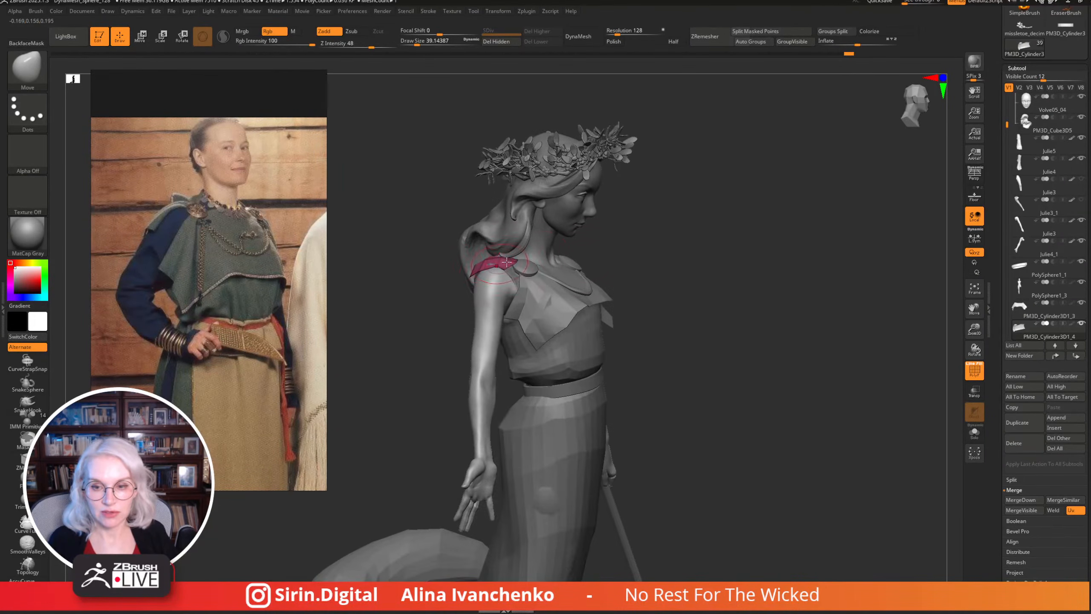
left_click_drag(620, 250, 554, 289)
Try to thicken the front chest piece with the ZModeler Extrude action applied to All Polygons.
left_click(553, 289, "alt")
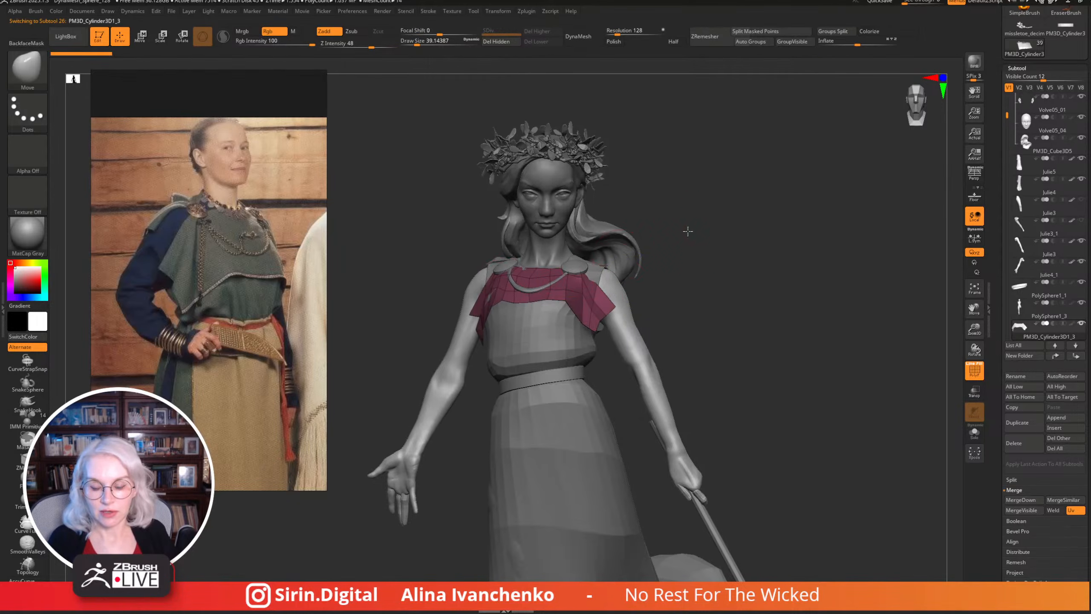
left_click_drag(689, 234, 550, 285)
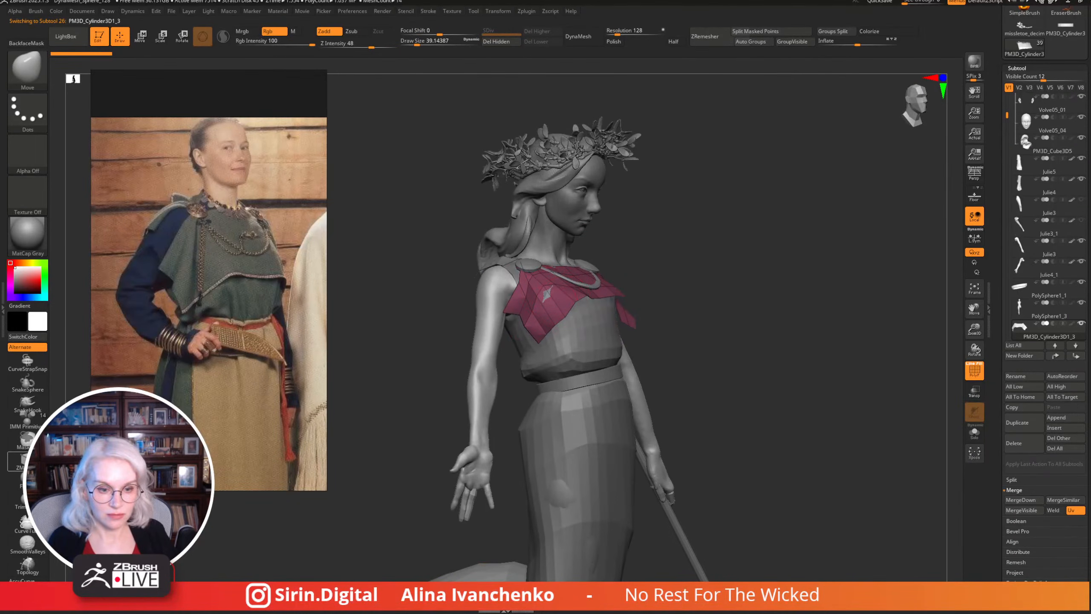
key("b")
key("z")
key("m")
left_click_drag(693, 239, 661, 243)
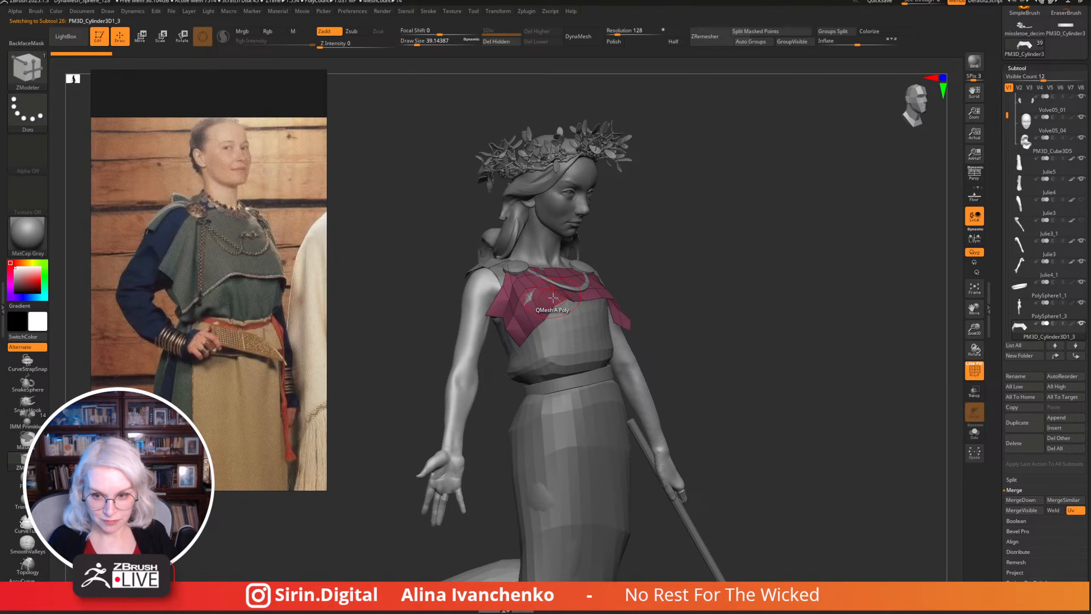
key("space")
left_click(438, 378)
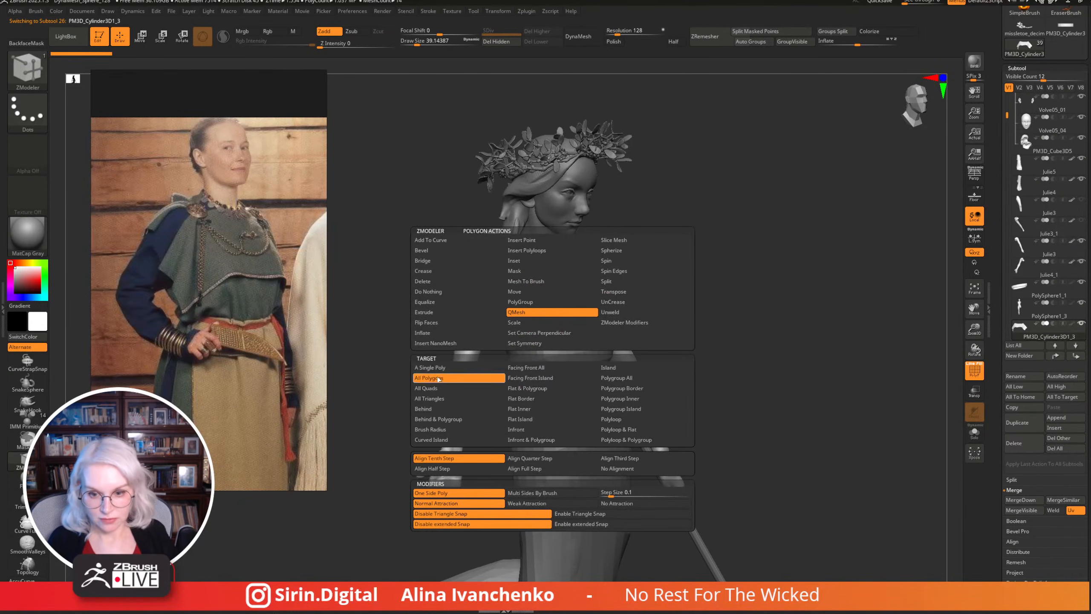
left_click(434, 312)
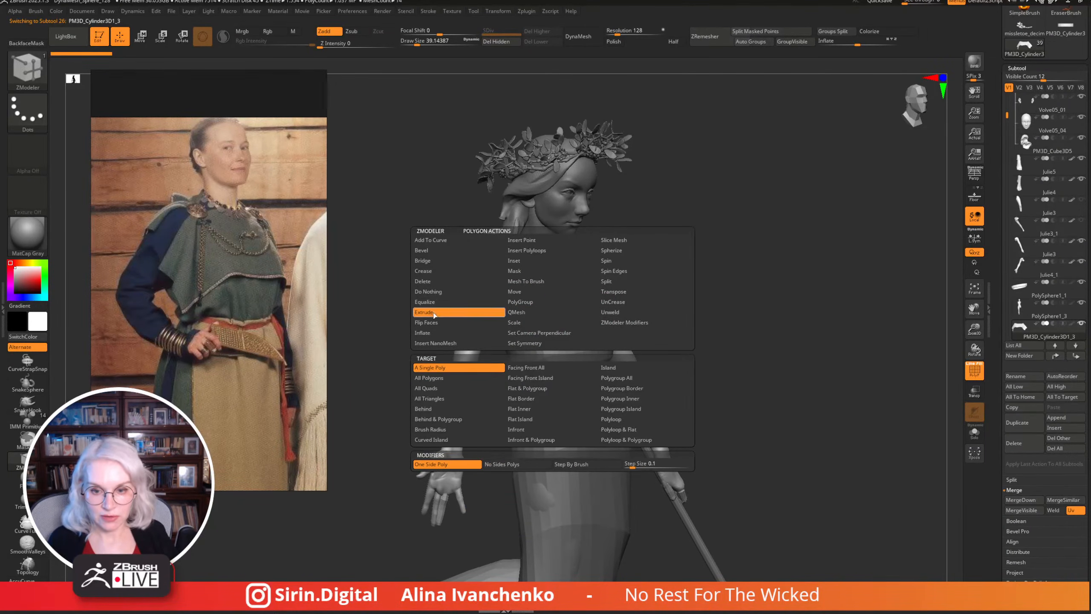
left_click(435, 378)
left_click_drag(704, 326, 581, 294)
left_click_drag(792, 219, 746, 201)
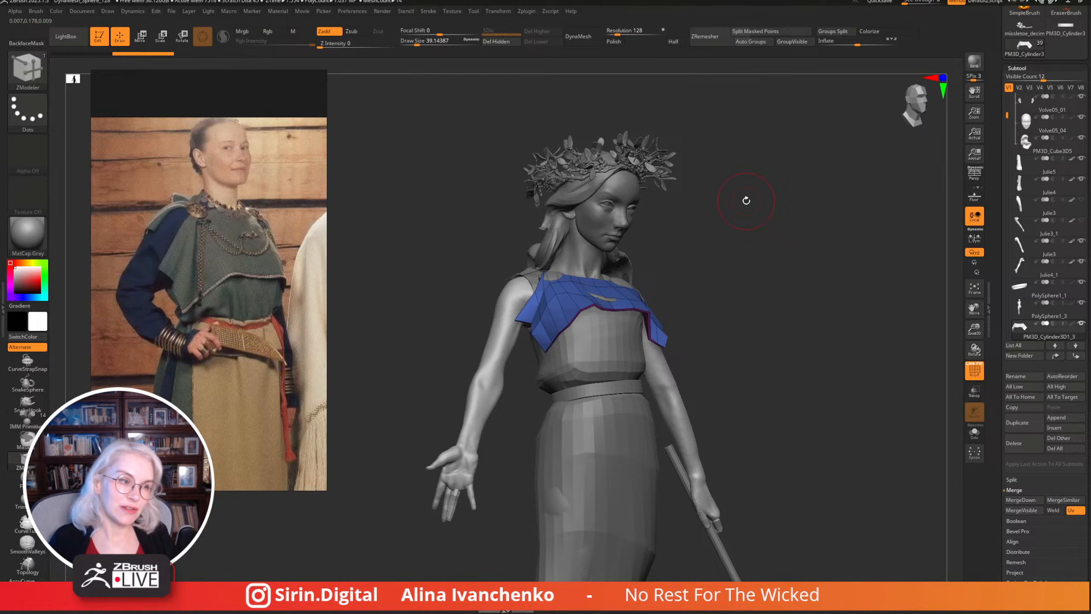
mouse_move(746, 200)
left_mouse_down()
mouse_move(725, 277)
mouse_move(702, 297)
mouse_move(668, 293)
left_mouse_up()
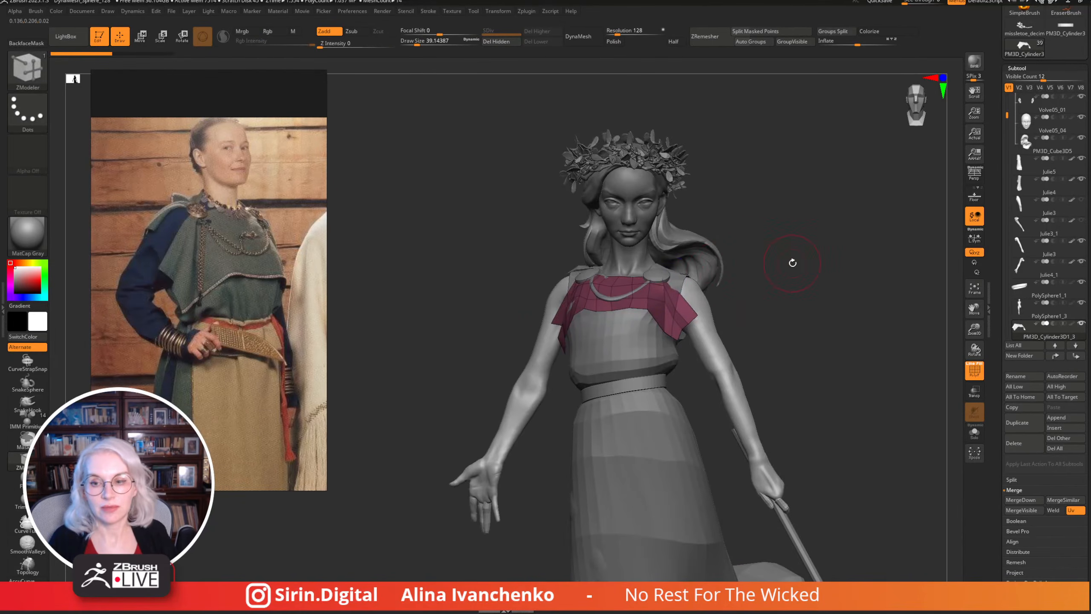
Switch to the Move brush at draw size about 65 and adjust the back patch near the shoulder.
left_click_drag(792, 261, 694, 298)
left_click_drag(754, 267, 703, 235)
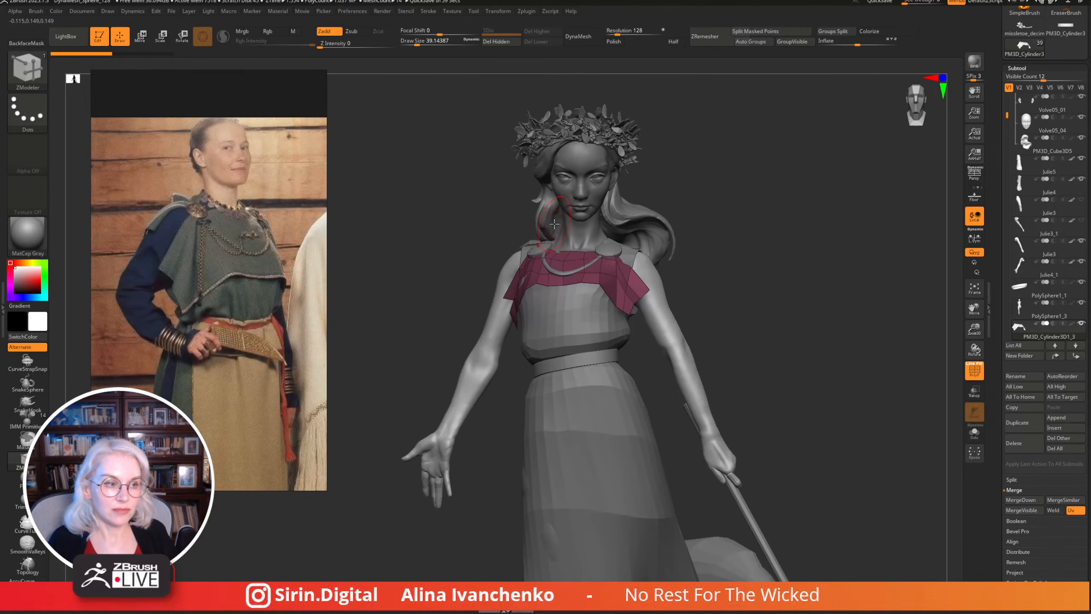
mouse_move(764, 221)
left_mouse_down()
mouse_move(726, 219)
mouse_move(692, 280)
mouse_move(726, 295)
mouse_move(709, 246)
left_mouse_up()
key("b")
key("m")
key("v")
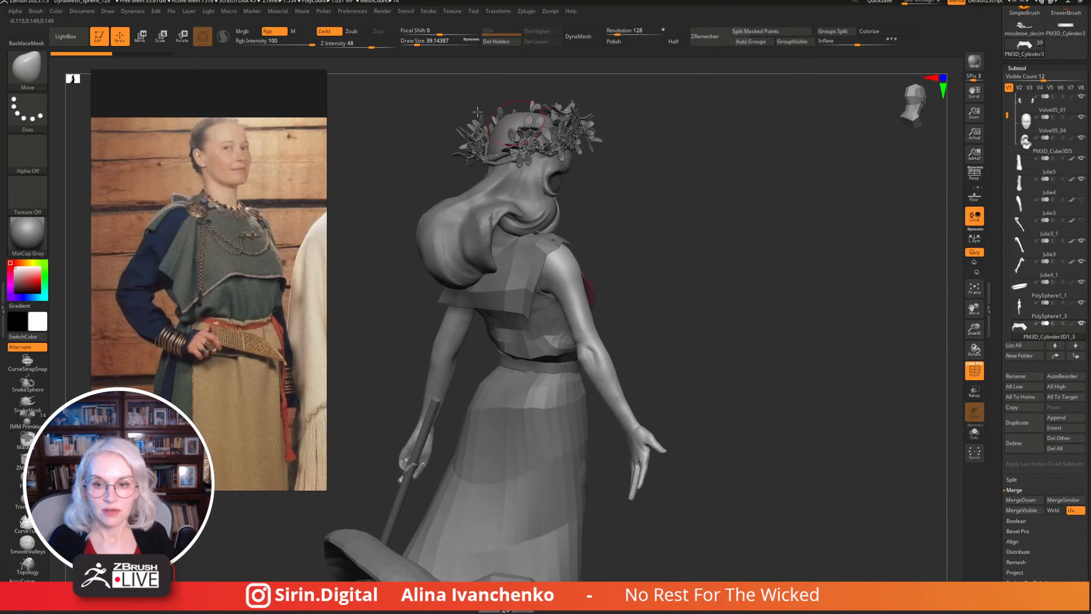
left_click_drag(416, 41, 418, 40)
left_click_drag(669, 223, 682, 237, "alt")
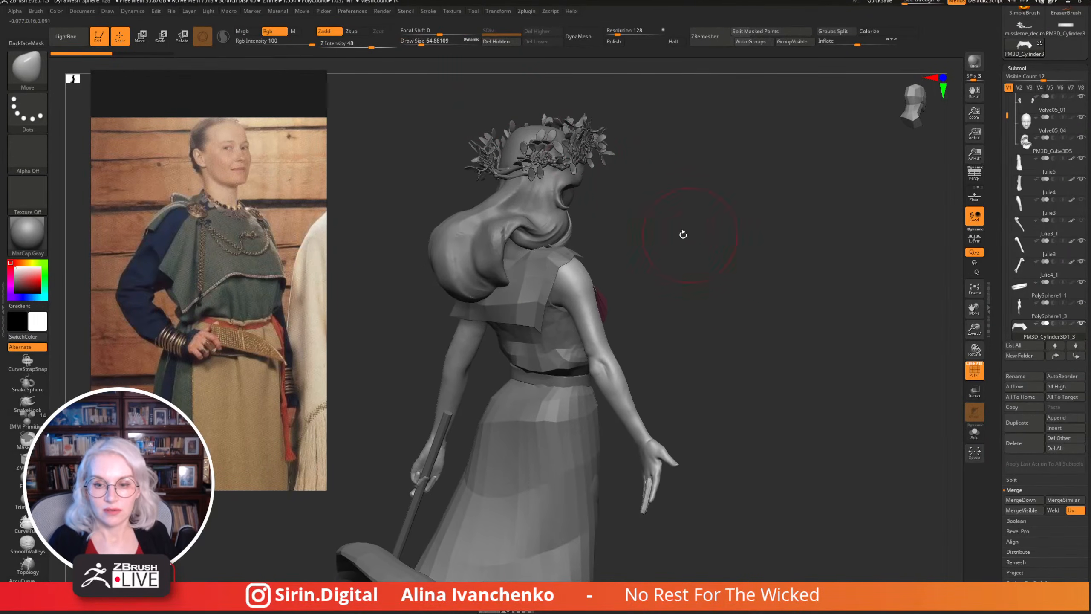
left_click(513, 260, "alt")
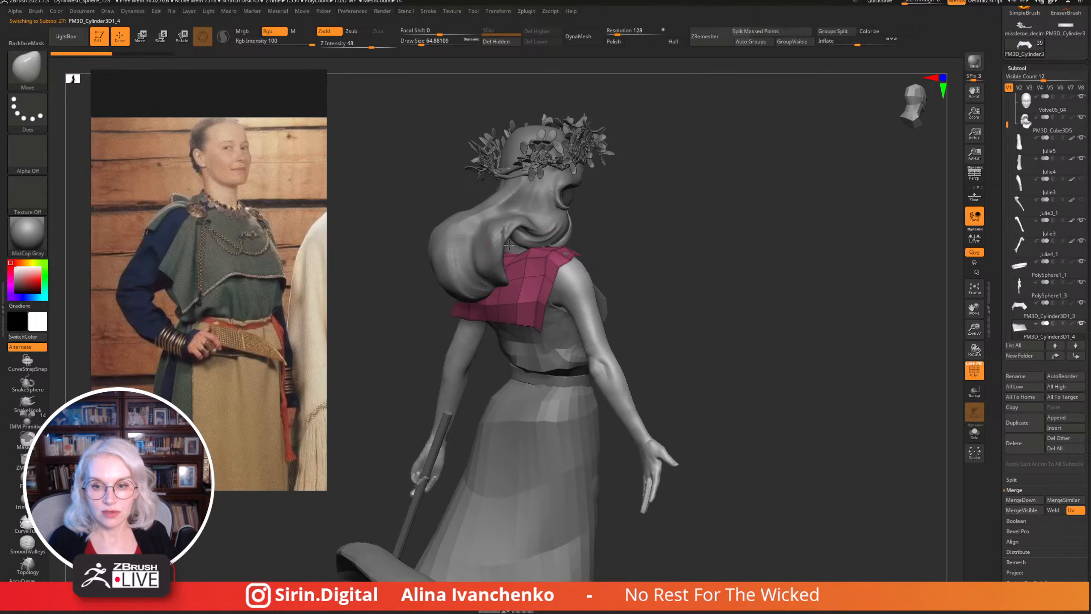
left_click_drag(508, 244, 509, 248, "shift")
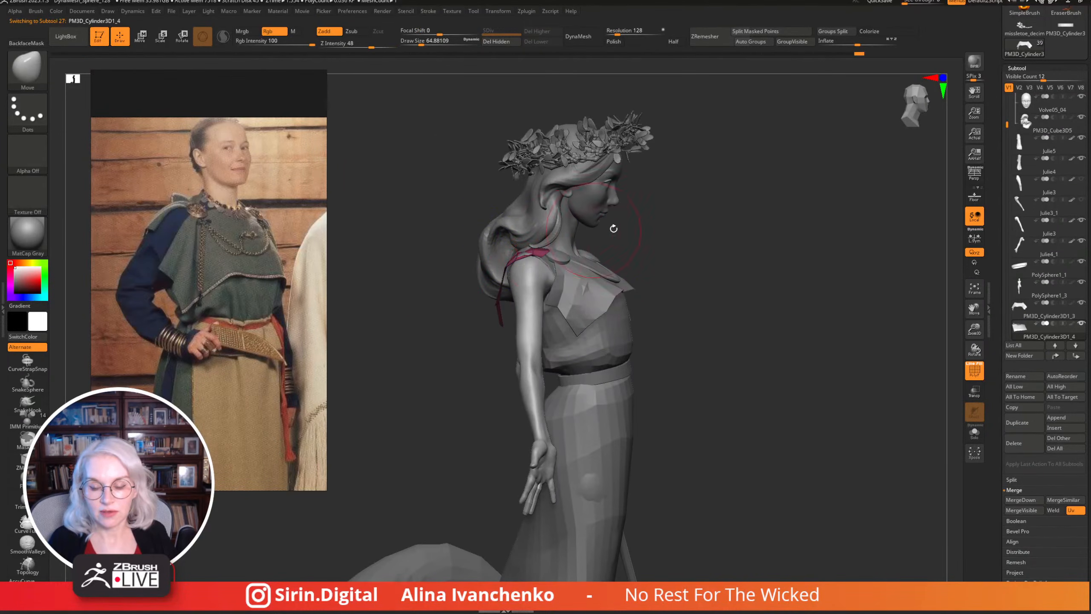
Reduce the draw size to about 25 and refine the back patch's shoulder corner and side edge on the open-hand side.
left_click_drag(614, 226, 616, 241)
key("s")
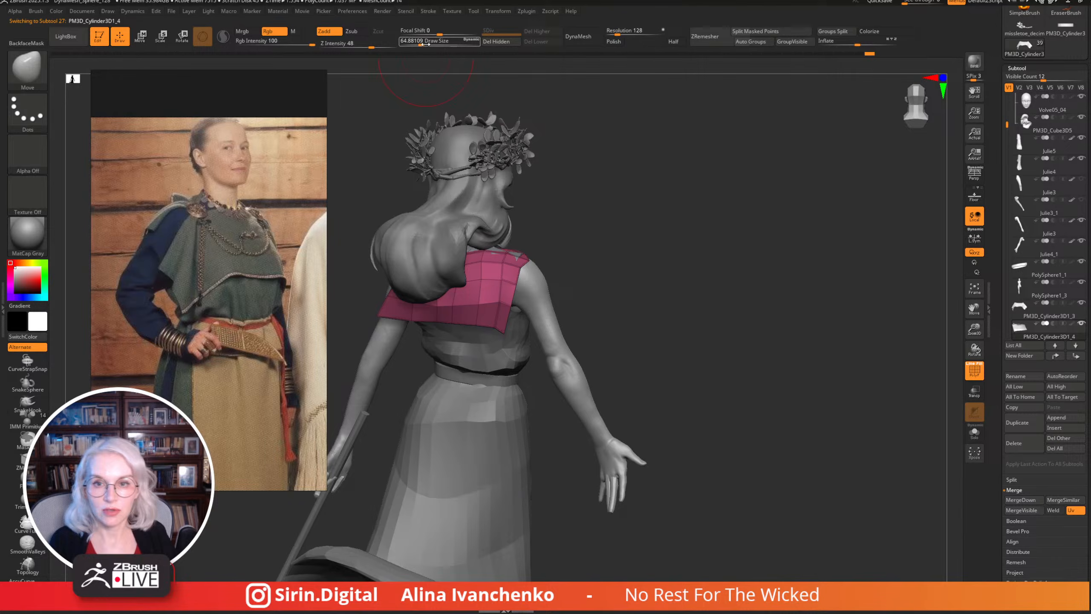
mouse_move(564, 139)
left_mouse_down()
mouse_move(546, 138)
mouse_move(633, 263)
left_mouse_up()
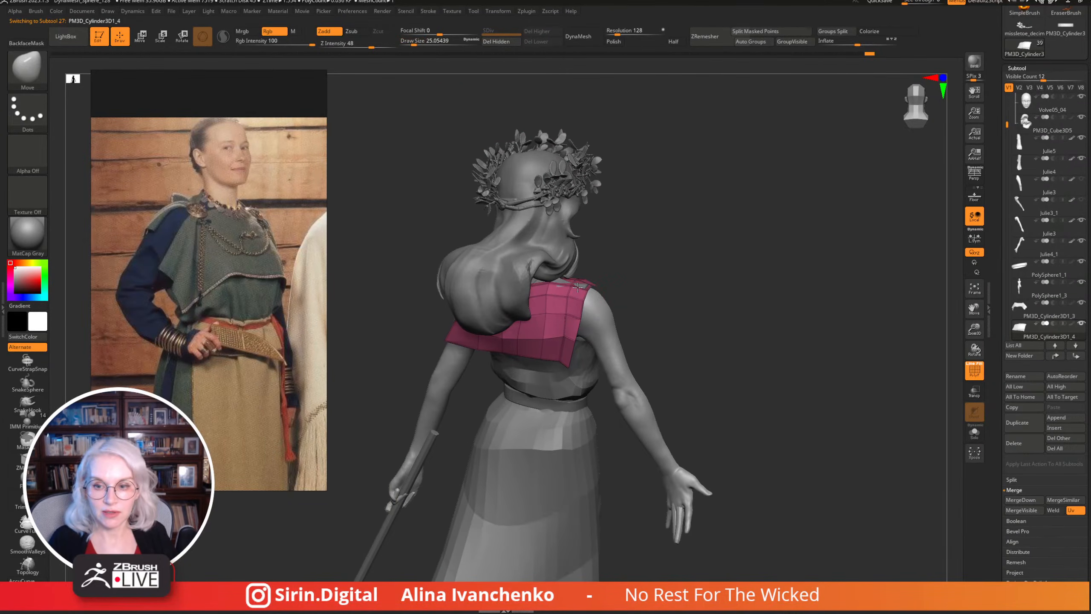
left_click_drag(578, 287, 515, 350)
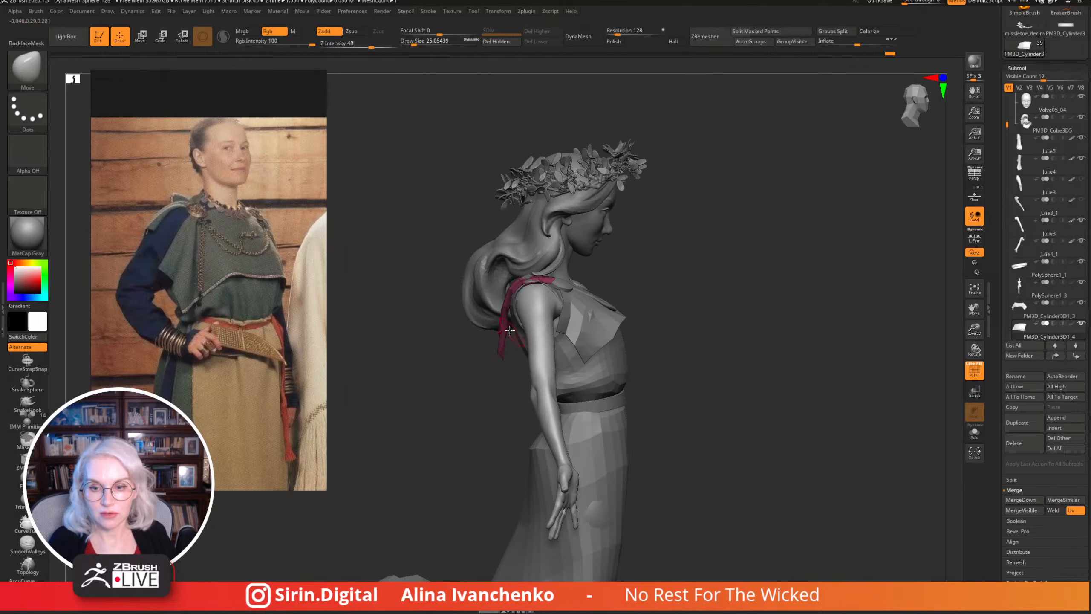
mouse_move(499, 313)
left_mouse_down()
mouse_move(597, 305)
mouse_move(589, 292)
mouse_move(556, 306)
mouse_move(610, 308)
mouse_move(567, 317)
left_mouse_up()
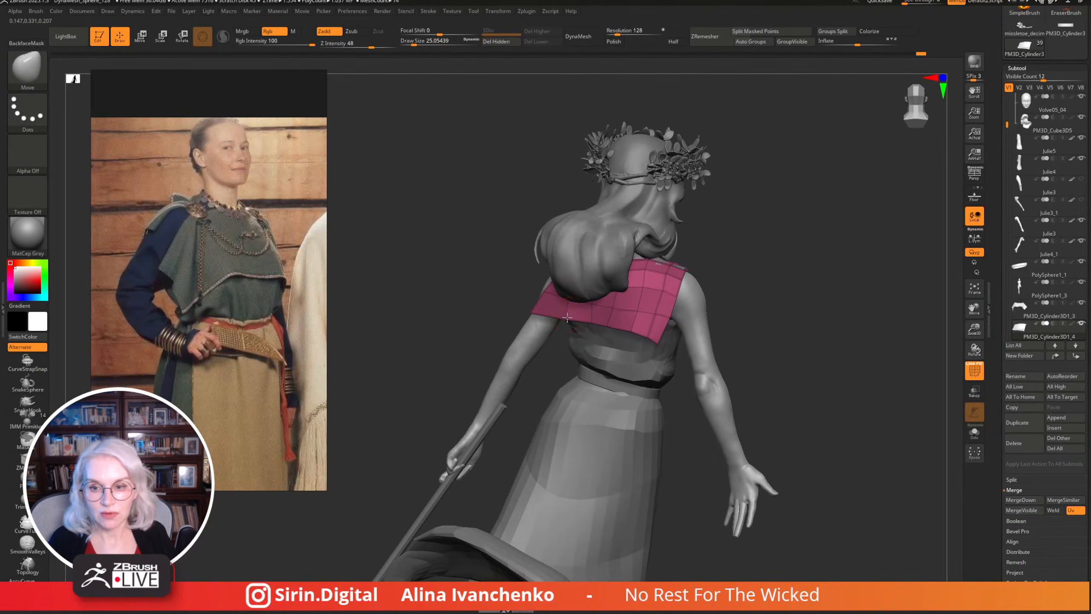
Set the draw size to about 49 and fit the back patch to the shoulder on the staff-arm side.
left_click_drag(753, 249, 672, 205)
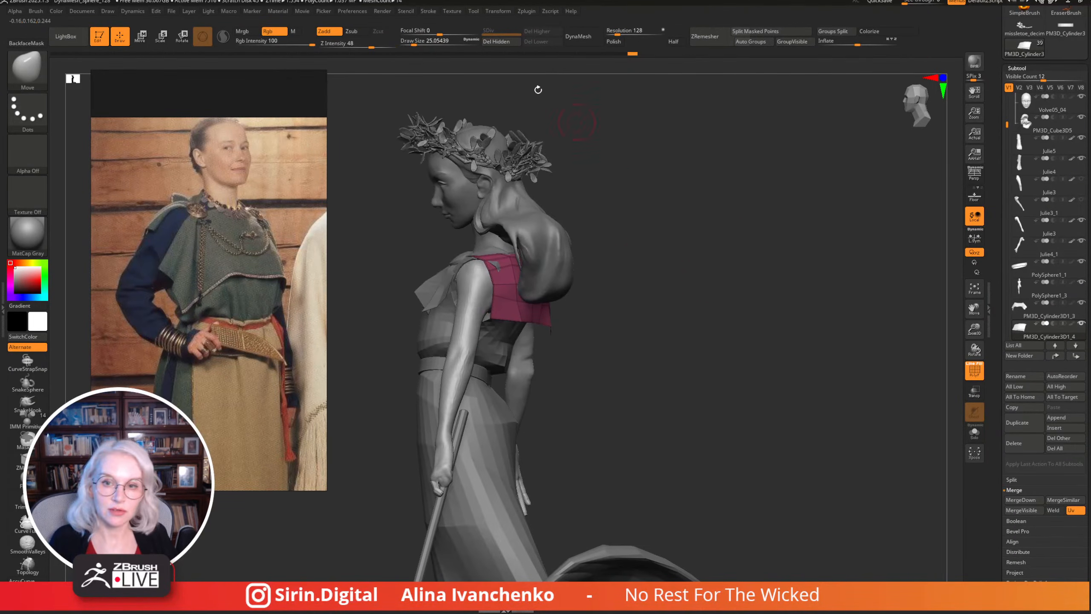
mouse_move(537, 90)
left_mouse_down("shift")
mouse_move(703, 309)
mouse_move(687, 303)
left_mouse_up("shift")
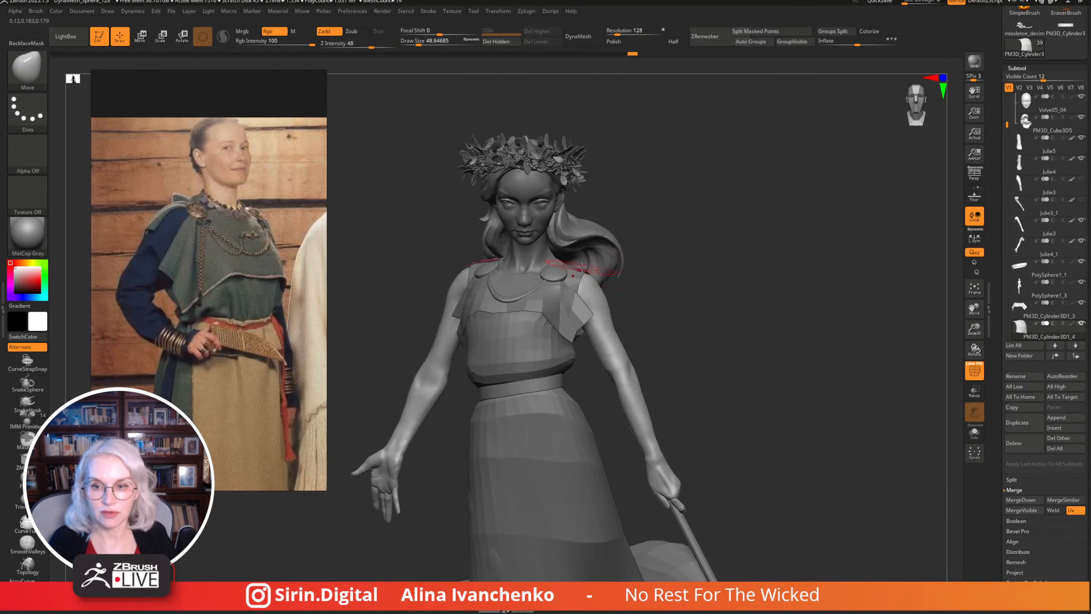
left_click_drag(617, 269, 563, 269)
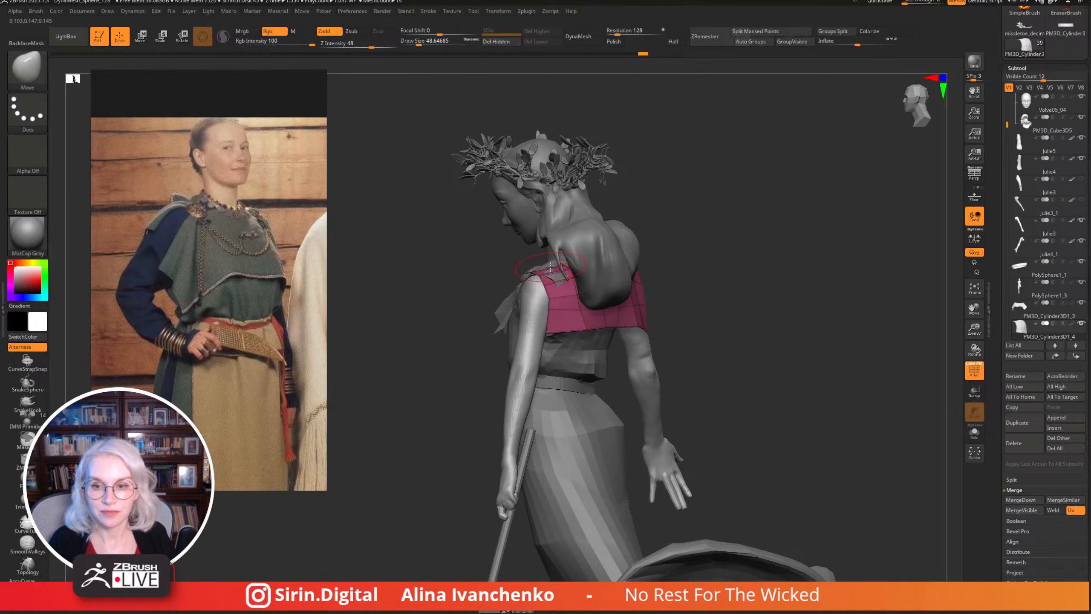
left_click_drag(721, 254, 351, 362)
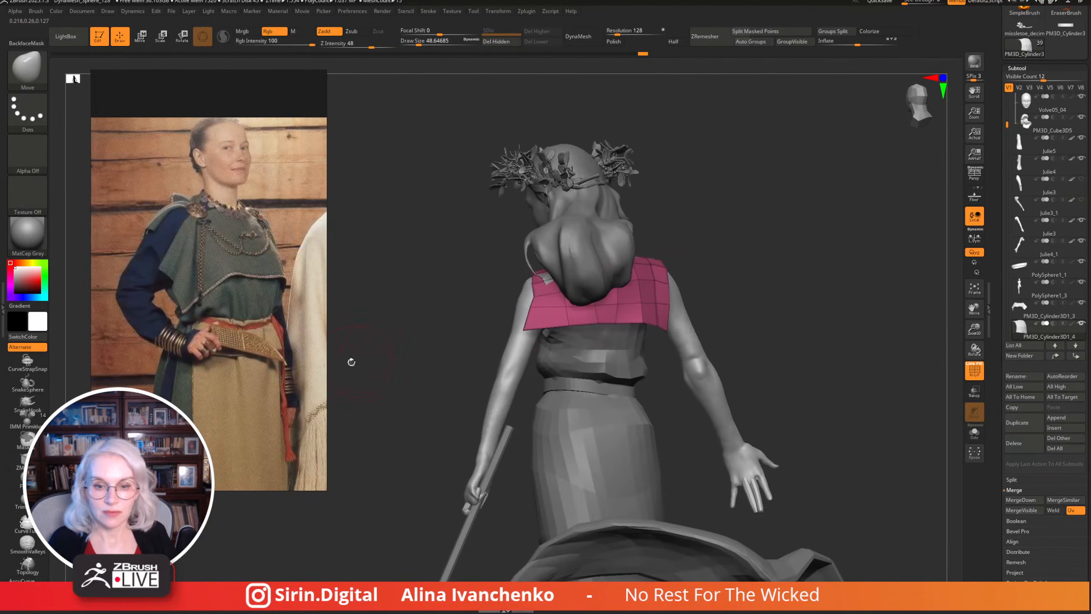
Insert a single edge loop into the back patch with the ZModeler Insert edge action.
left_click(19, 463)
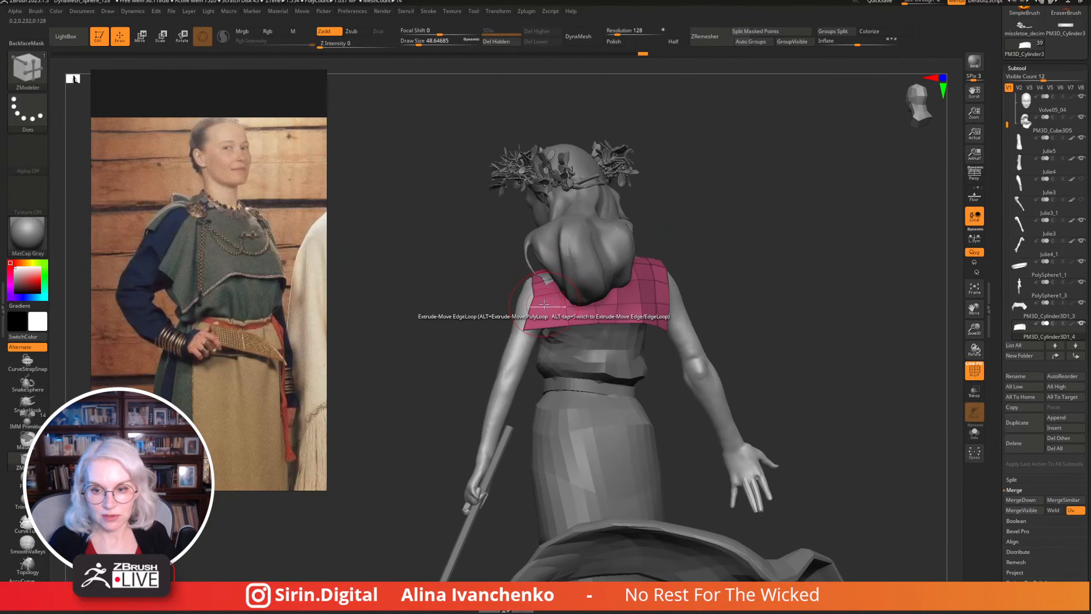
key("space")
left_click(521, 315)
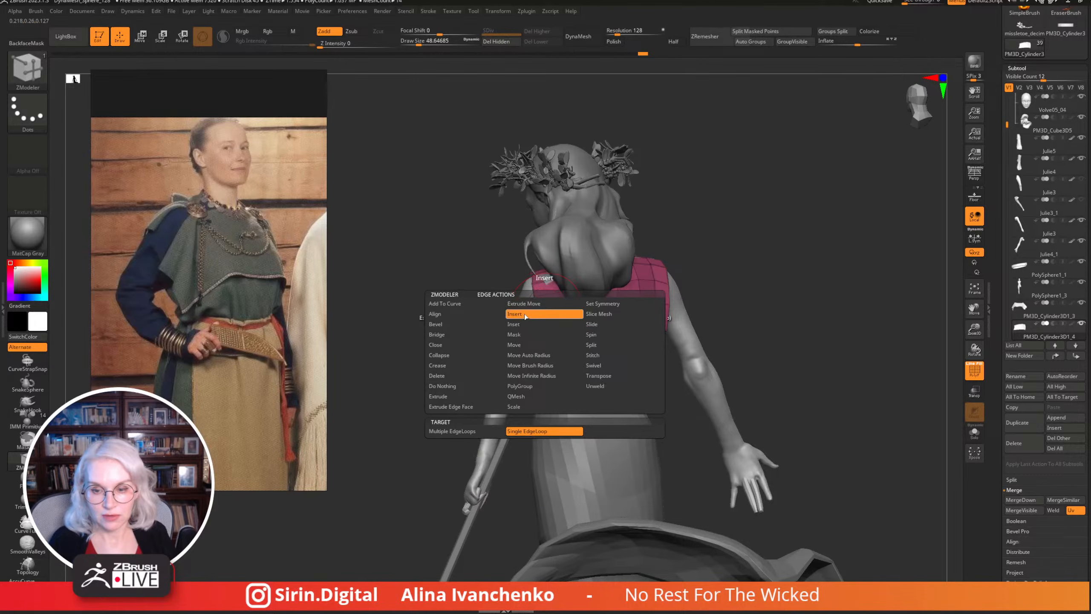
left_click_drag(650, 242, 558, 318)
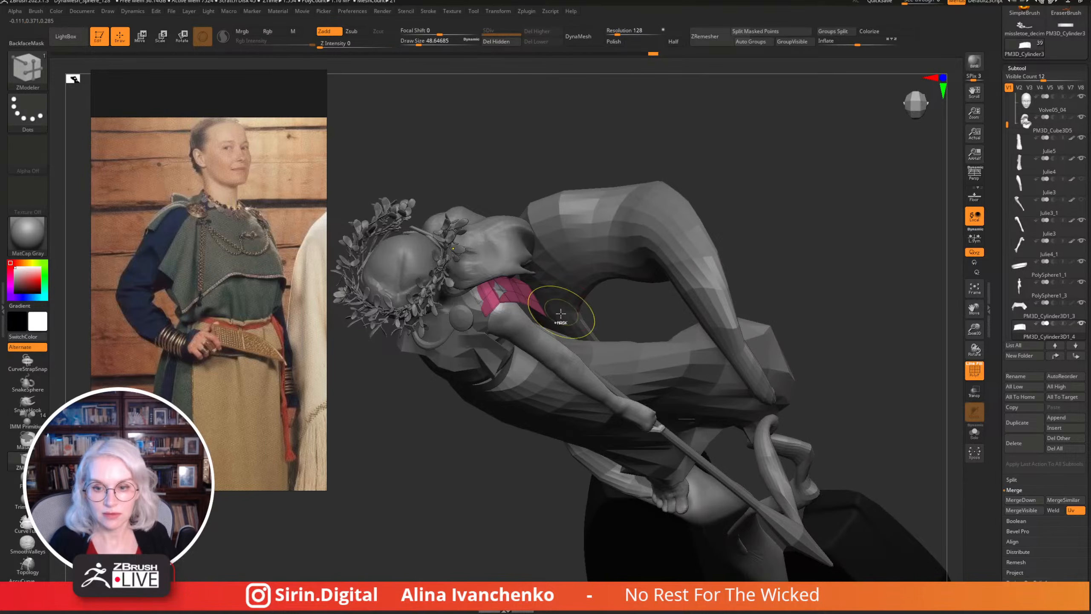
mouse_move(696, 241)
left_mouse_down()
mouse_move(796, 160)
mouse_move(759, 151)
mouse_move(711, 232)
mouse_move(666, 274)
mouse_move(574, 224)
left_mouse_up()
Return to the Move brush at draw size about 80 and reshape the back patch on the staff-arm side.
key("b")
key("m")
key("v")
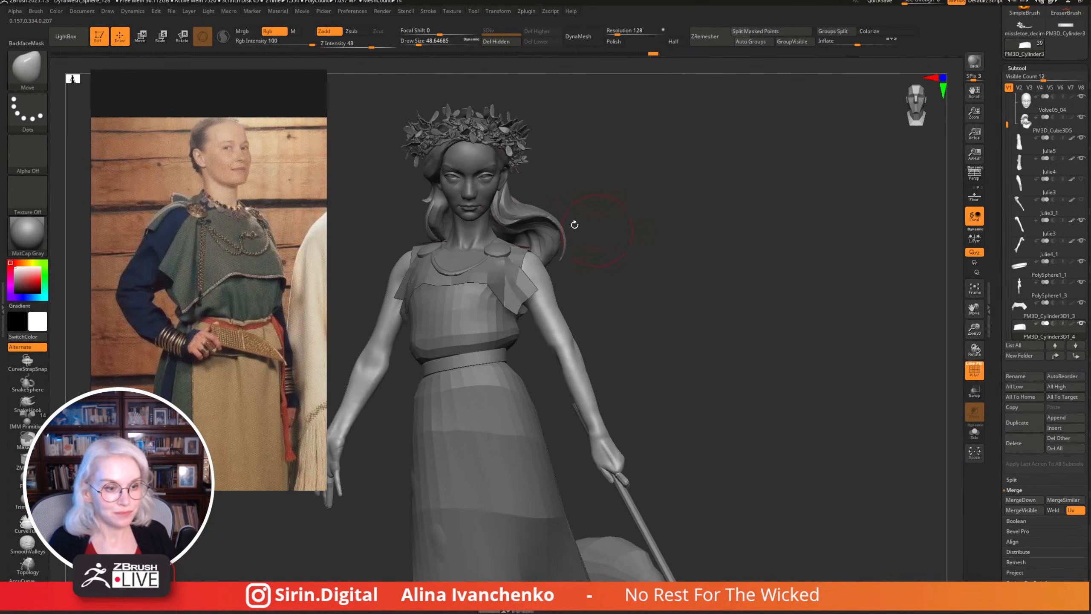
left_click_drag(418, 43, 424, 43)
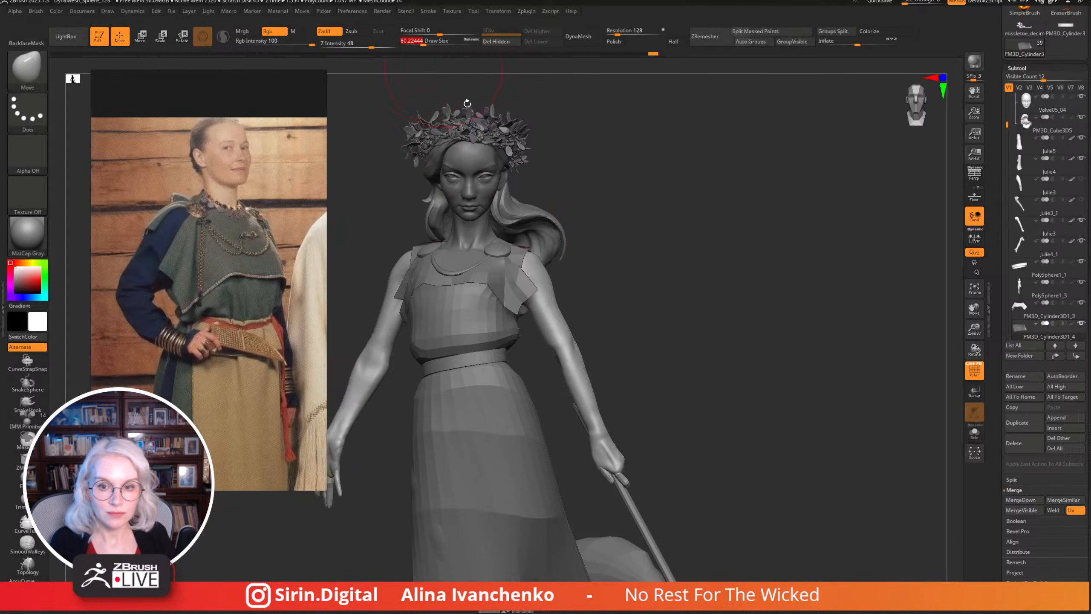
mouse_move(622, 202)
left_mouse_down()
mouse_move(650, 226)
mouse_move(603, 251)
mouse_move(782, 222)
mouse_move(655, 197)
left_mouse_up()
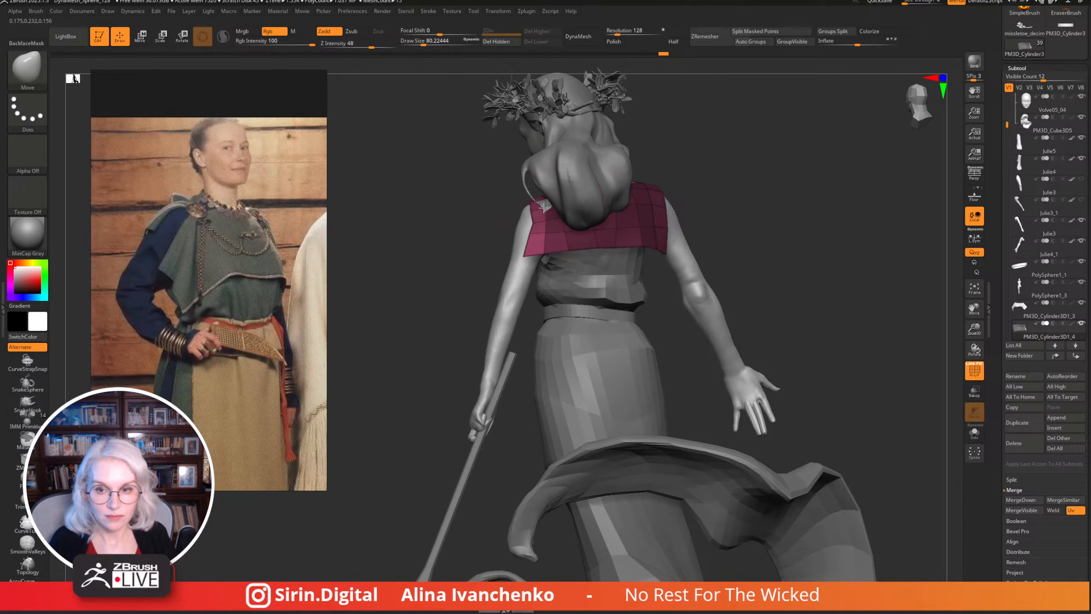
mouse_move(503, 209)
left_mouse_down()
mouse_move(752, 190)
mouse_move(690, 205)
mouse_move(718, 183)
mouse_move(666, 249)
mouse_move(657, 239)
left_mouse_up()
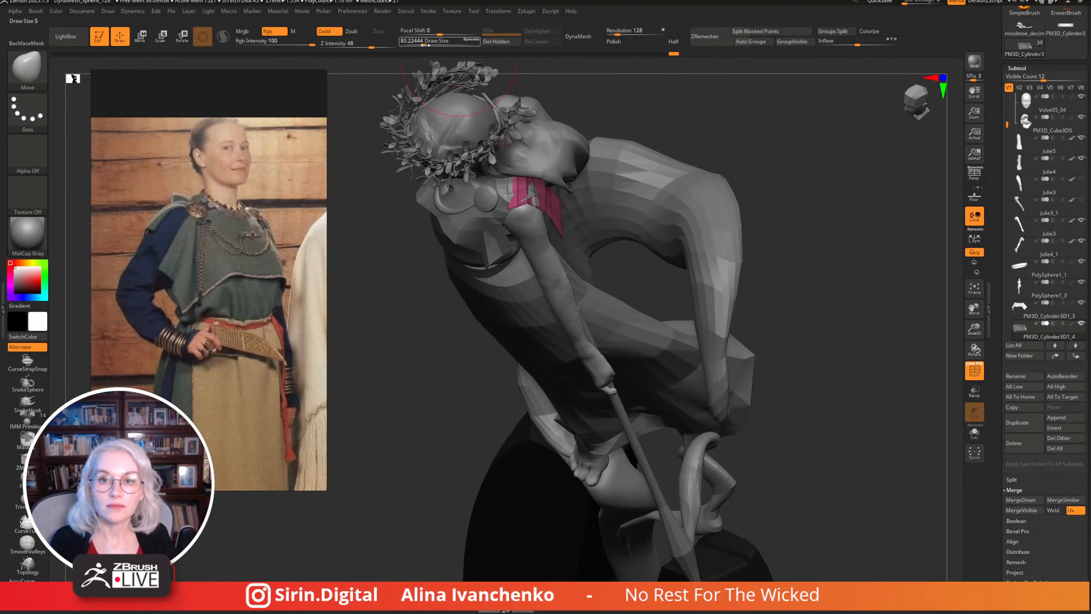
Reduce the draw size to about 37 and shape the back patch's shoulder edge beside the brooch above the staff arm.
left_click_drag(425, 44, 416, 45)
mouse_move(756, 180)
left_mouse_down()
mouse_move(771, 171)
mouse_move(729, 199)
left_mouse_up()
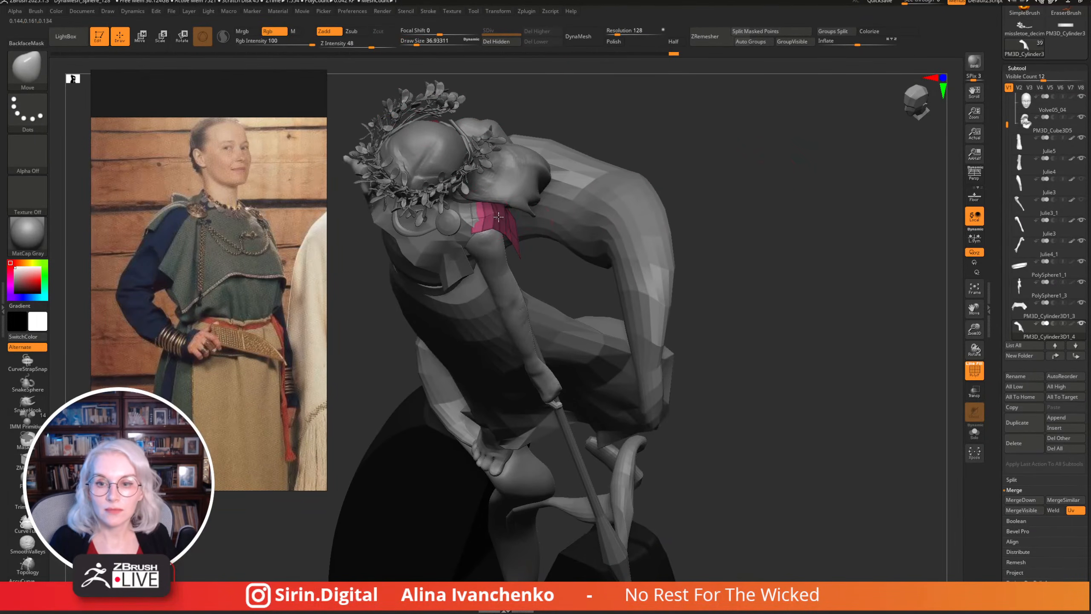
mouse_move(750, 163)
left_mouse_down()
mouse_move(758, 107)
mouse_move(670, 163)
left_mouse_up()
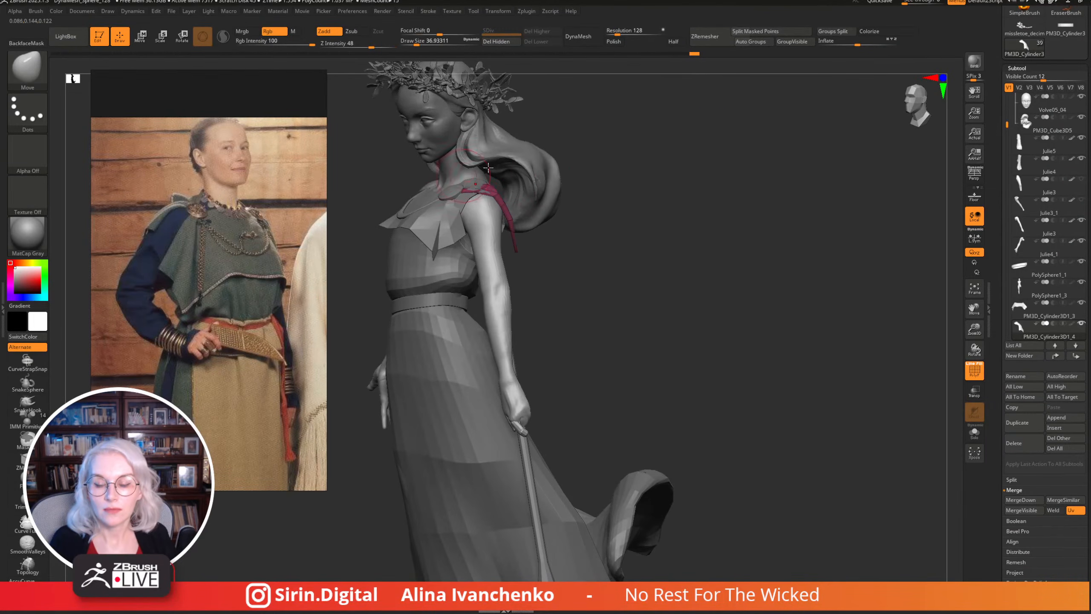
mouse_move(480, 191)
left_mouse_down()
mouse_move(626, 112)
mouse_move(478, 176)
left_mouse_up()
left_click_drag(583, 145, 644, 265)
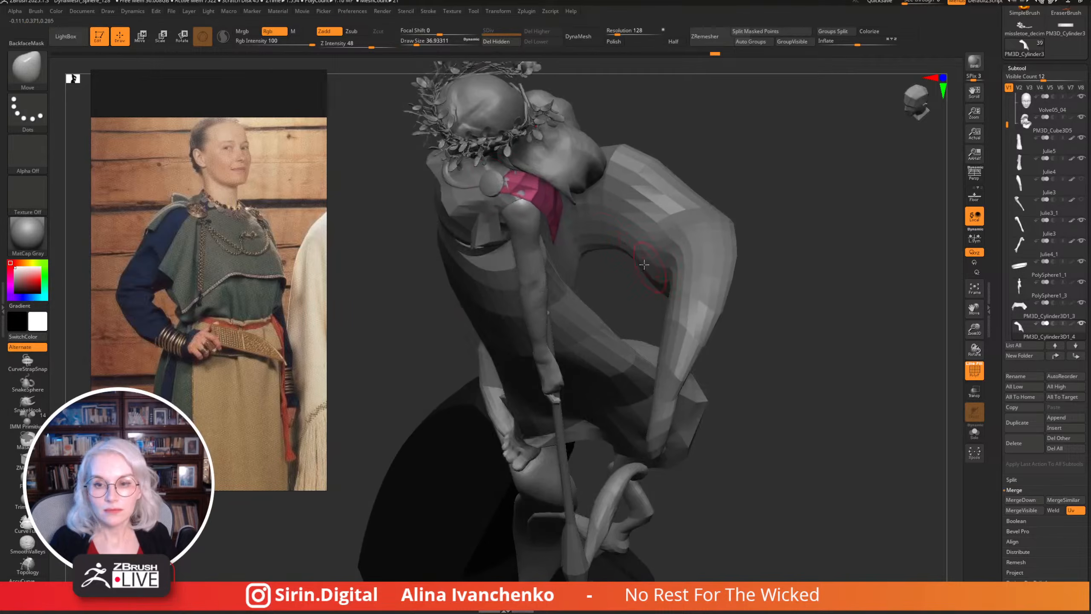
Fit the back patch's shoulder and side edges around the open-hand arm with the Move brush.
left_click_drag(681, 119, 656, 184)
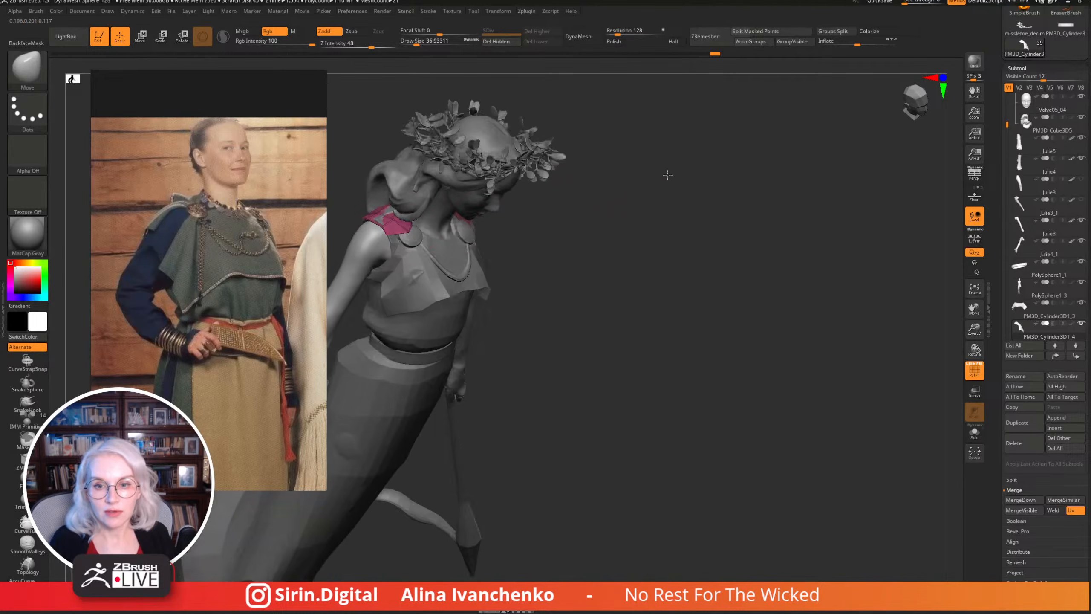
left_click_drag(519, 217, 590, 180)
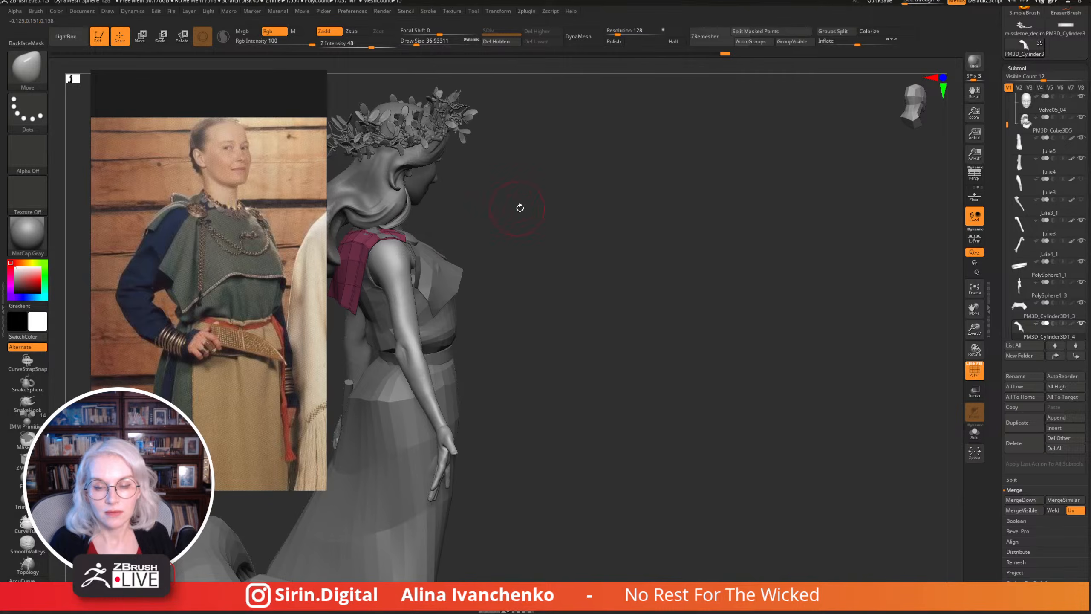
left_click_drag(519, 208, 481, 232)
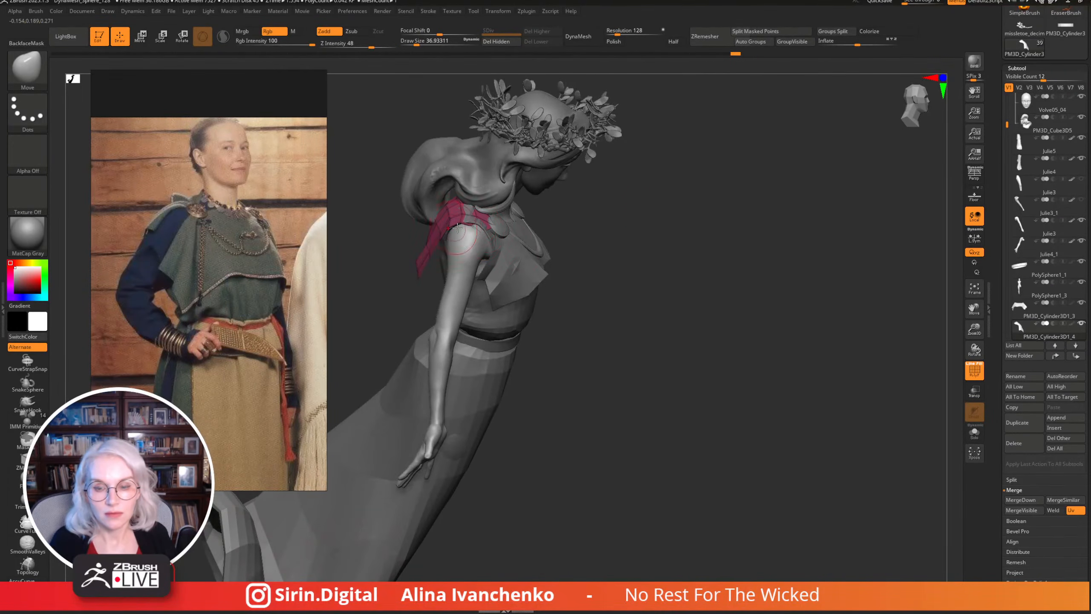
left_click_drag(540, 215, 515, 191)
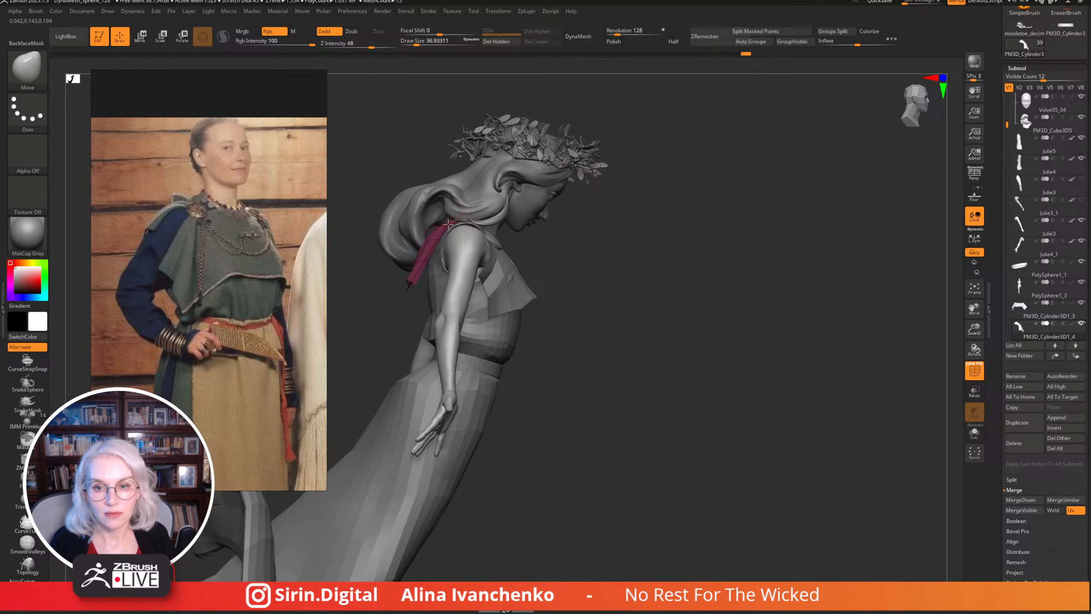
left_click_drag(472, 234, 544, 264)
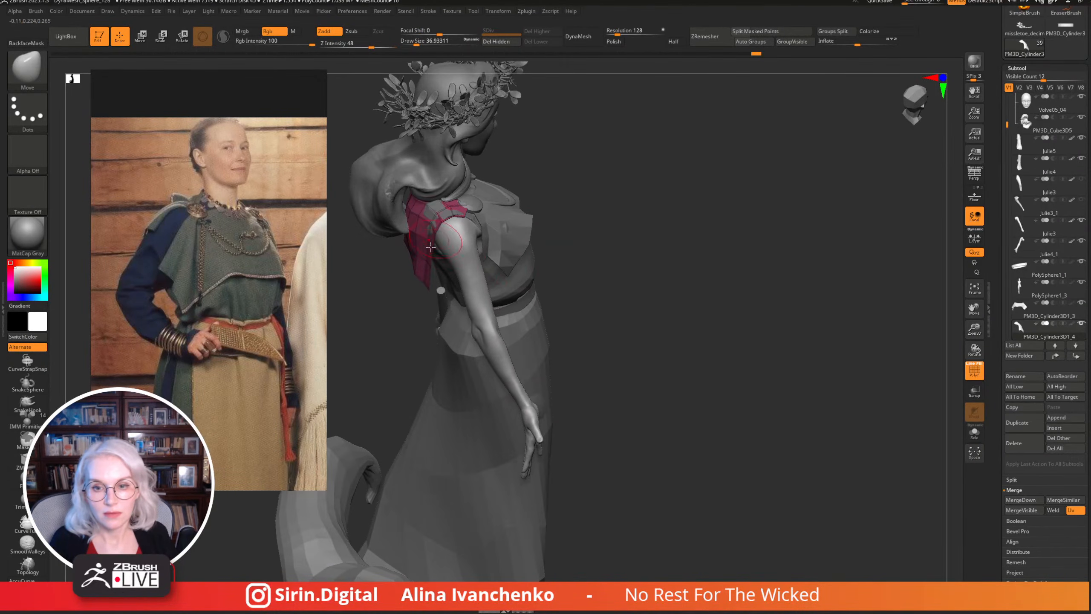
Fine-tune the back patch's shoulder edge near the open-hand arm with the Move brush, setting the draw size to about 35.
left_click_drag(437, 204, 881, 352)
left_click_drag(974, 328, 953, 297)
mouse_move(818, 312)
left_mouse_down()
mouse_move(822, 332)
mouse_move(772, 332)
mouse_move(820, 343)
mouse_move(803, 358)
mouse_move(831, 363)
mouse_move(811, 365)
mouse_move(718, 305)
left_mouse_up()
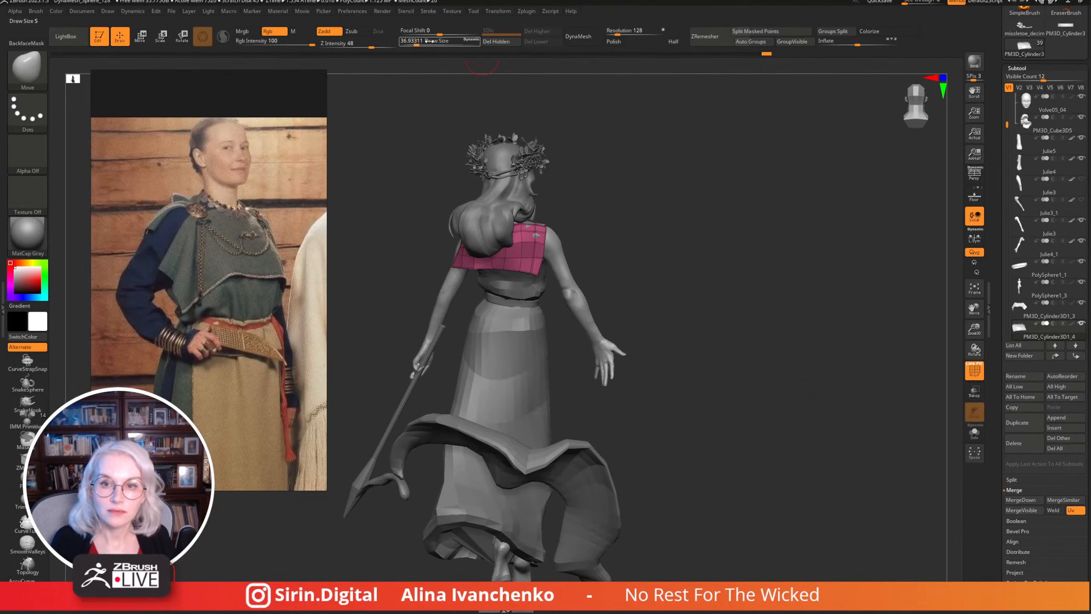
left_click_drag(429, 41, 433, 41)
mouse_move(730, 241)
left_mouse_down()
mouse_move(674, 253)
mouse_move(667, 240)
mouse_move(687, 242)
mouse_move(700, 282)
mouse_move(500, 84)
left_mouse_up()
left_click_drag(420, 43, 416, 43)
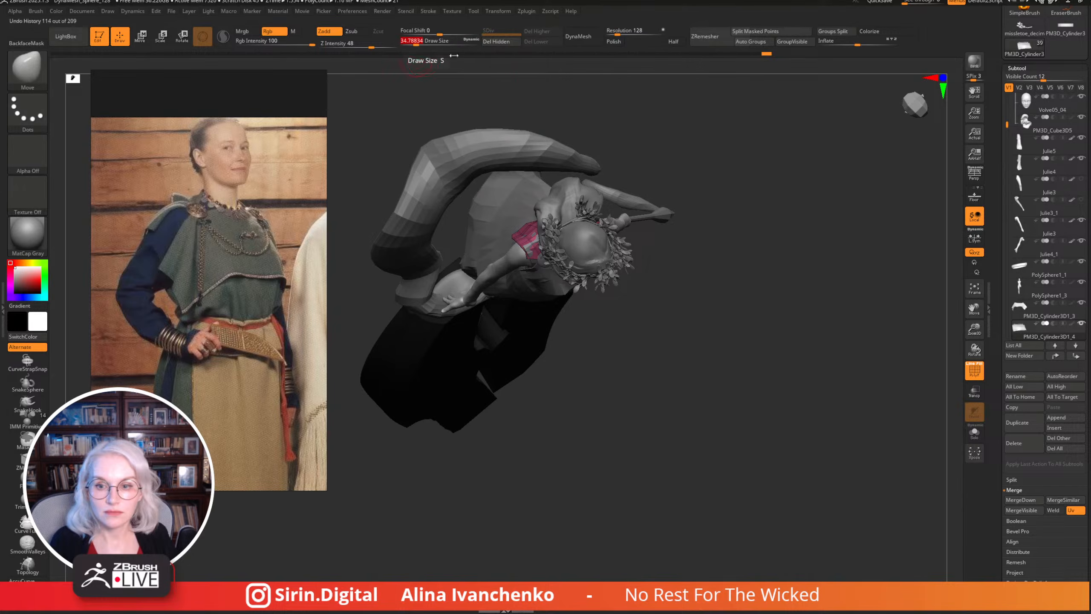
mouse_move(708, 262)
left_mouse_down()
mouse_move(735, 280)
mouse_move(725, 274)
left_mouse_up()
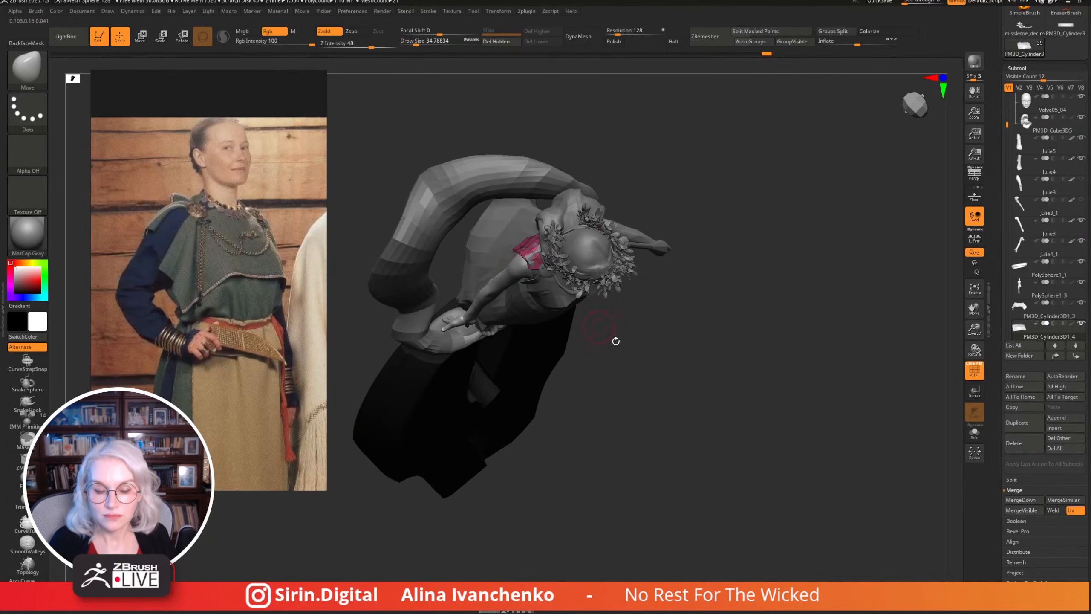
Sketch the shoulder drape above the open-hand arm in red on a temporary screenshot of the figure.
left_click_drag(616, 341, 680, 278)
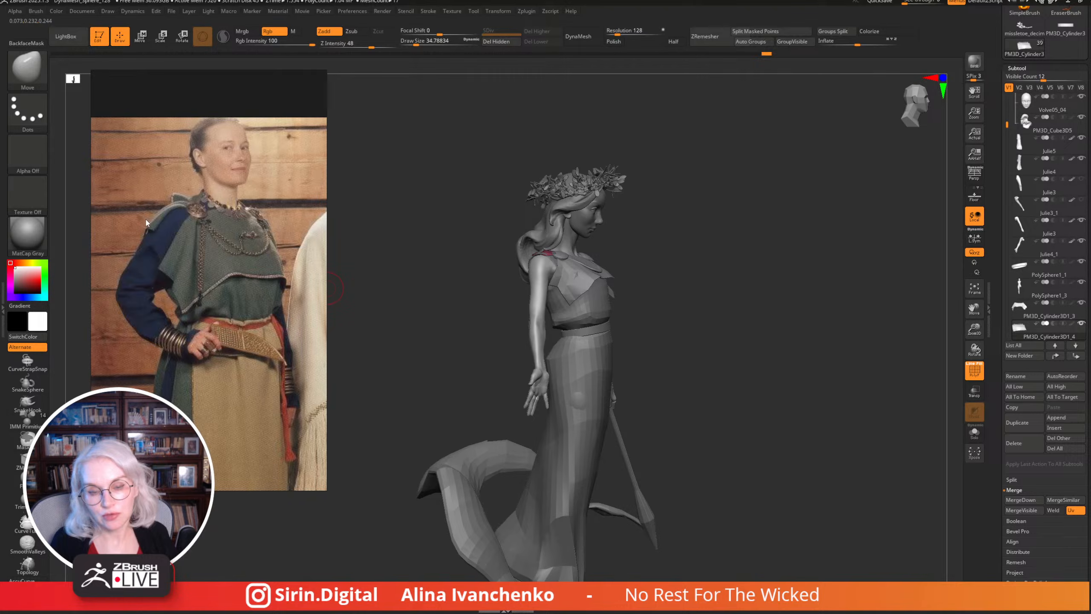
mouse_move(683, 250)
left_mouse_down()
mouse_move(672, 239)
mouse_move(657, 247)
left_mouse_up()
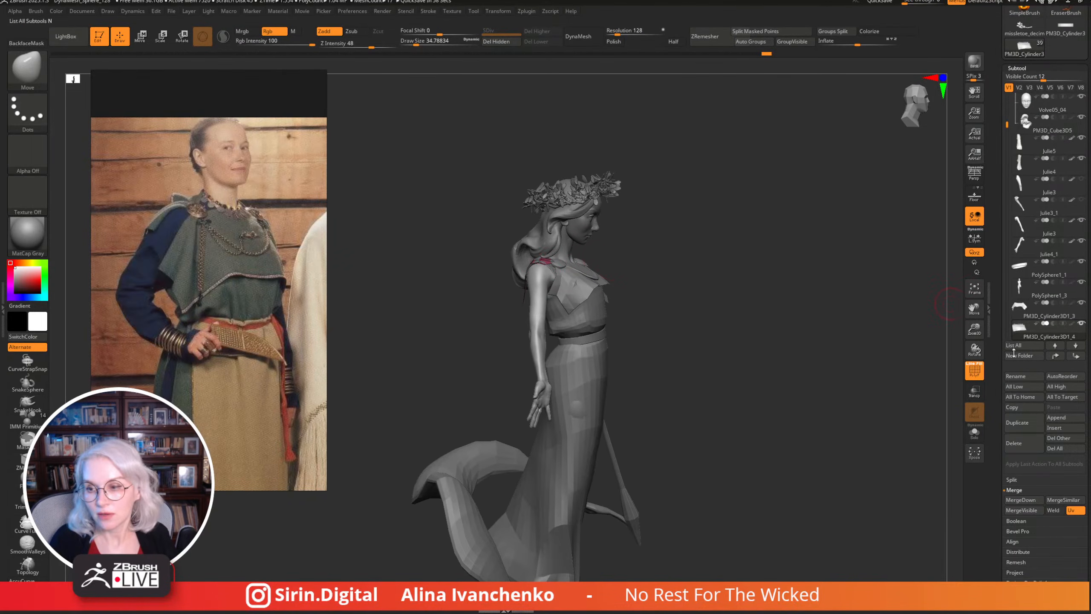
scroll(580, 279, "up", 5)
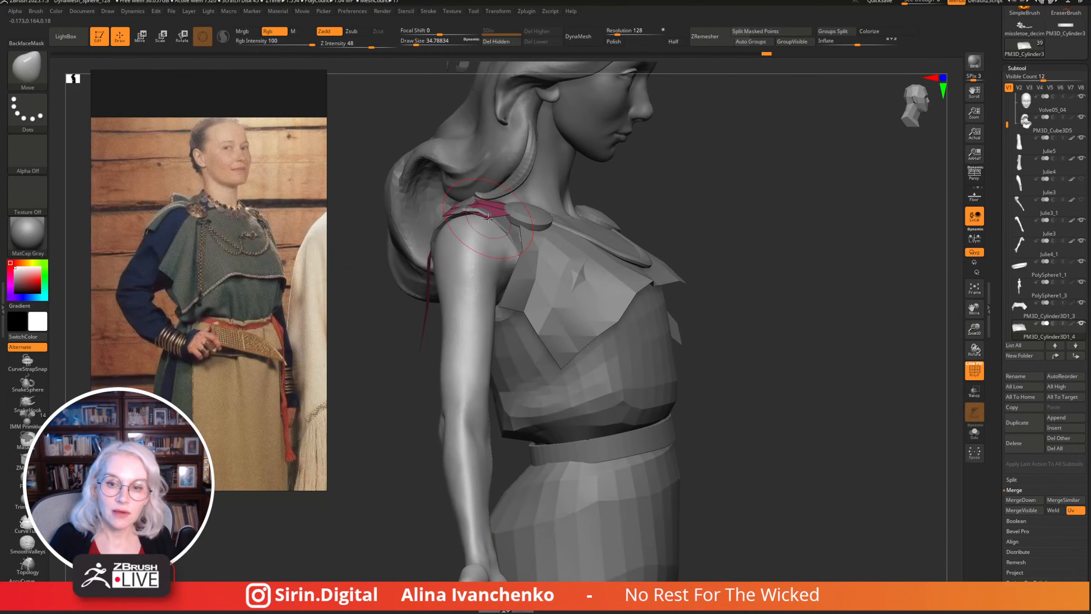
scroll(724, 201, "down", 6)
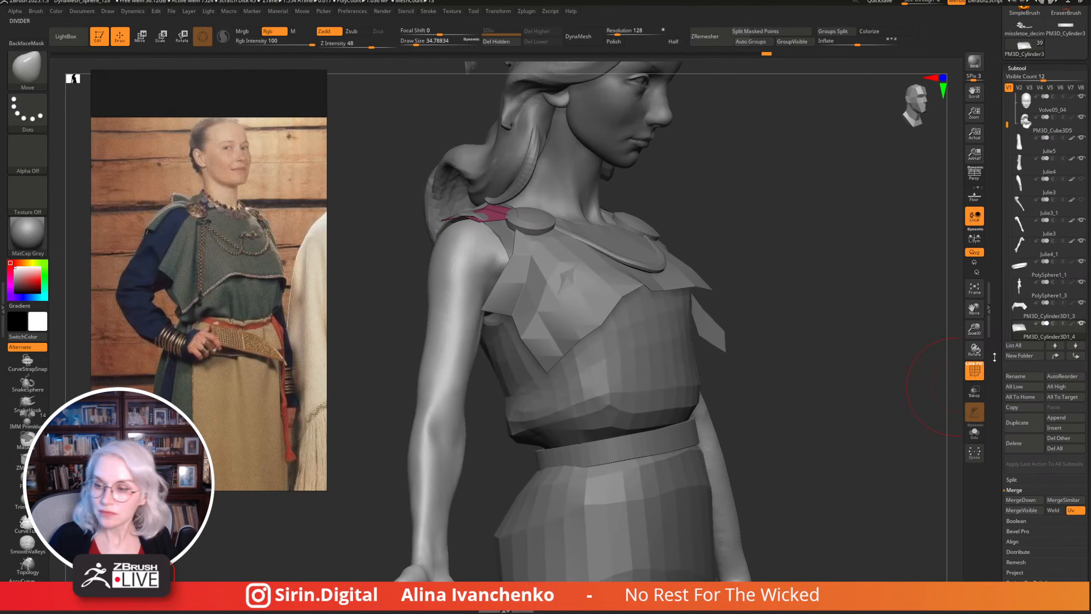
left_click_drag(674, 317, 955, 338)
scroll(774, 266, "up", 3)
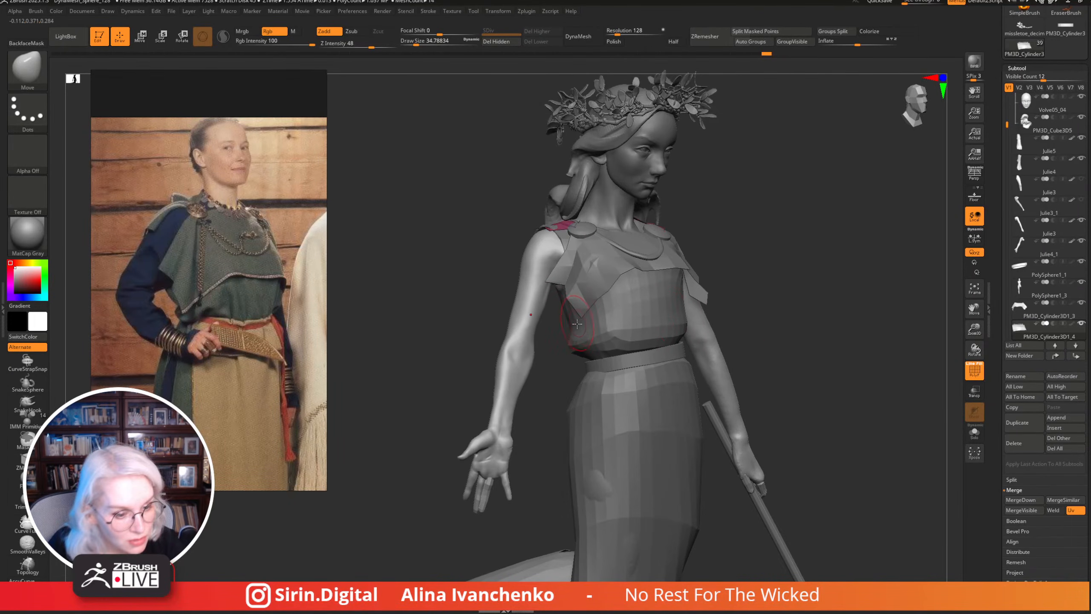
key("Print")
mouse_move(399, 104)
left_mouse_down()
mouse_move(677, 558)
mouse_move(844, 606)
left_mouse_up()
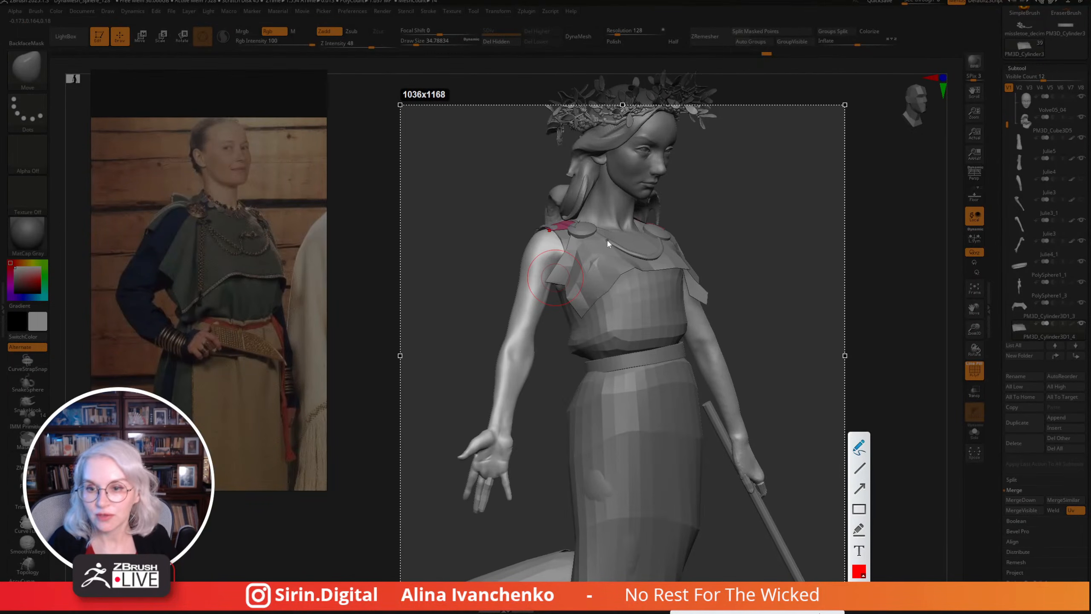
left_click_drag(575, 231, 549, 237)
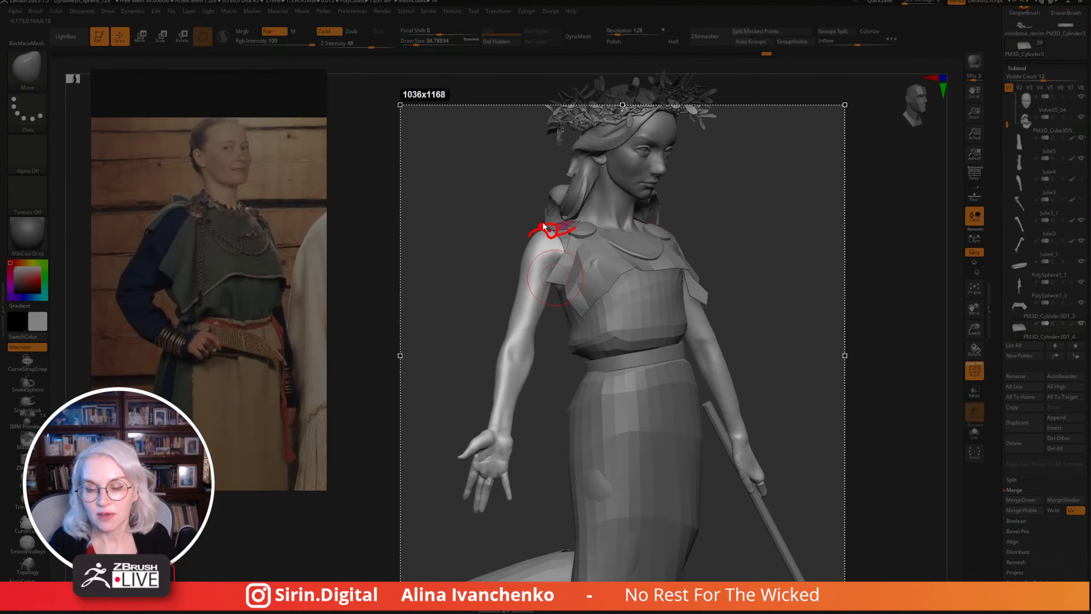
left_click_drag(572, 228, 576, 224)
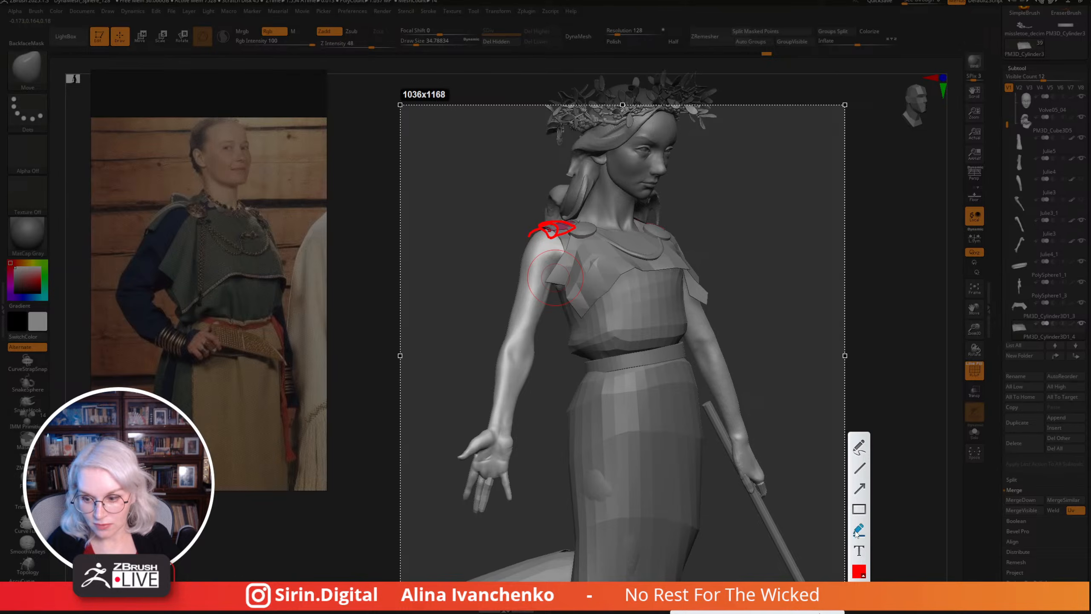
key("Escape")
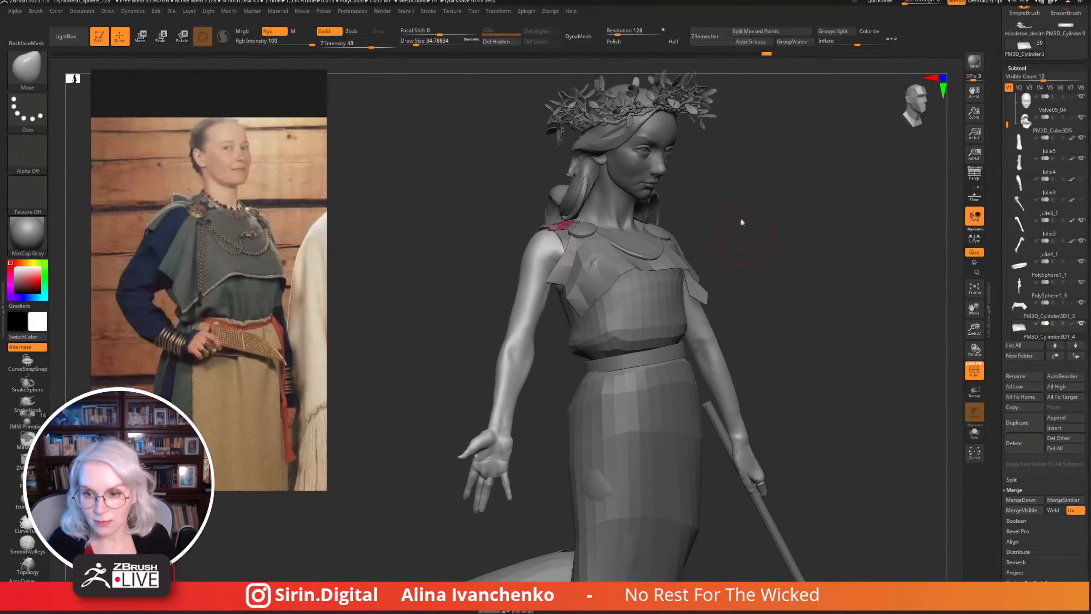
Reshape the back patch's shoulder and outer side edge above the open-hand arm with the Move brush.
mouse_move(739, 216)
left_mouse_down()
mouse_move(738, 258)
mouse_move(526, 276)
left_mouse_up()
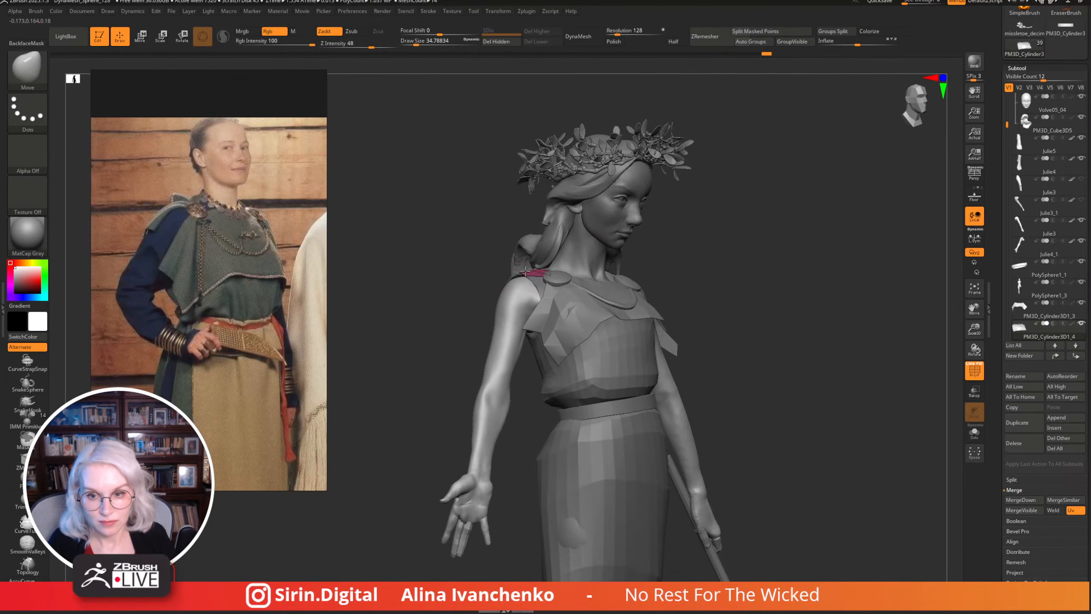
left_click_drag(718, 226, 706, 268)
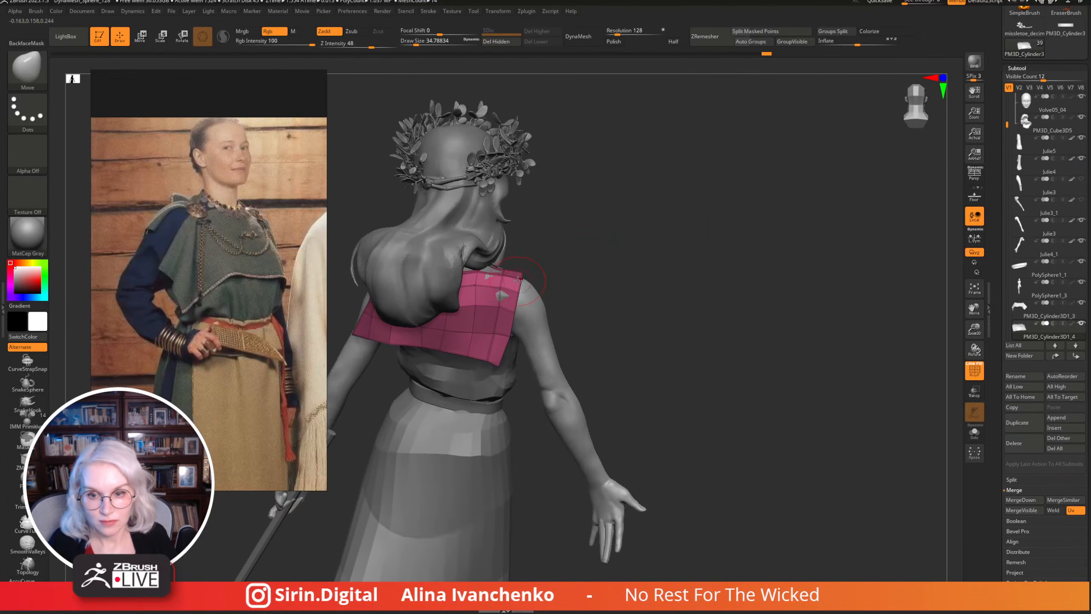
left_click_drag(599, 303, 537, 327)
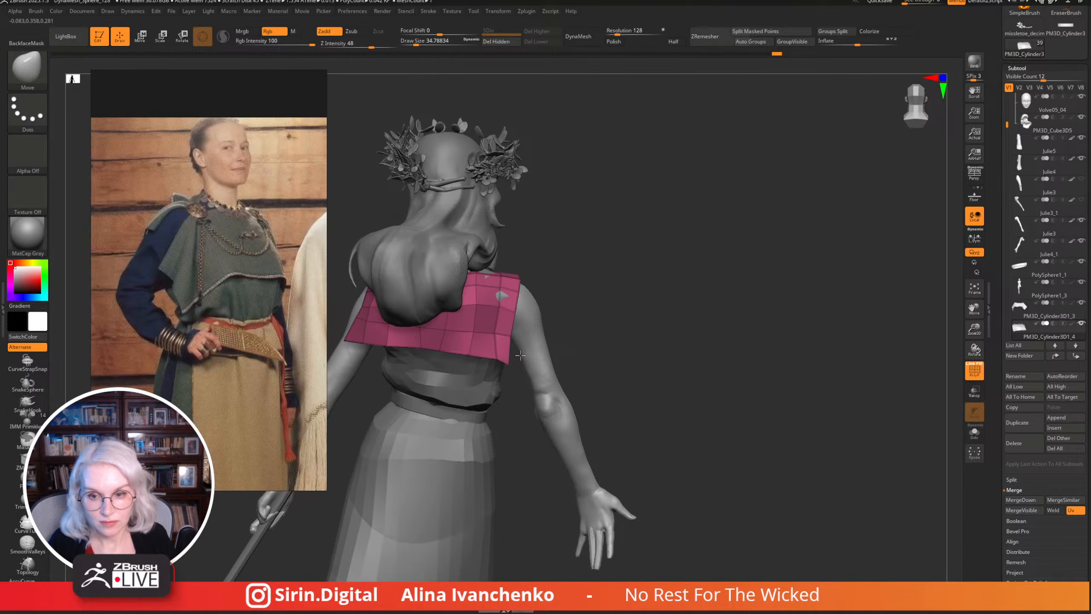
mouse_move(604, 297)
left_mouse_down("shift")
mouse_move(580, 276)
mouse_move(701, 254)
mouse_move(699, 298)
mouse_move(496, 296)
left_mouse_up("shift")
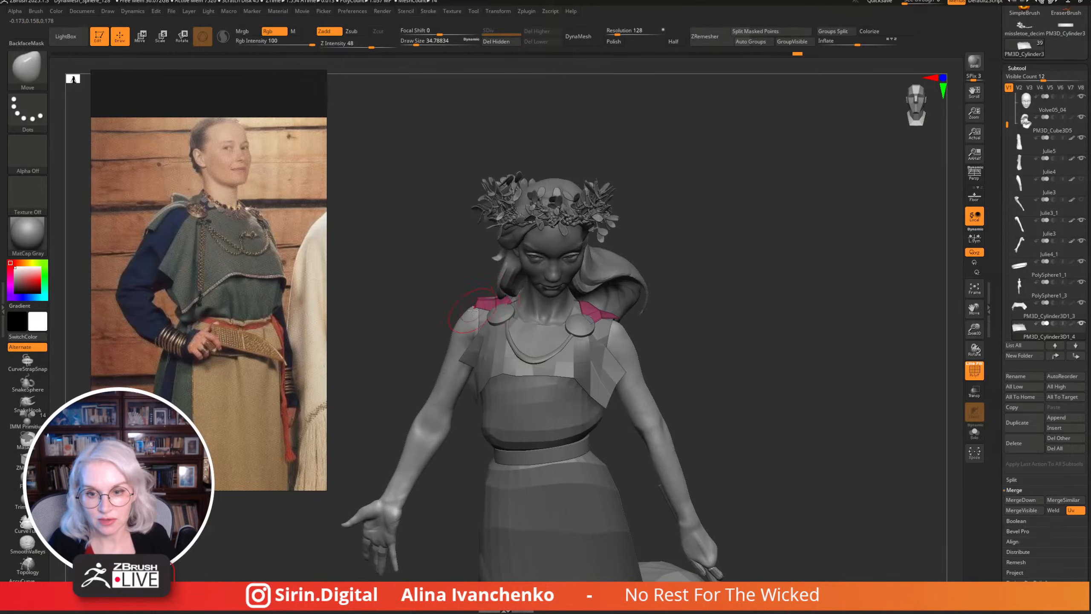
left_click_drag(677, 209, 706, 256)
Set the draw size to about 11 and pull the back patch's shoulder edge outward beside the brooch on the open-hand side.
left_click_drag(417, 42, 408, 43)
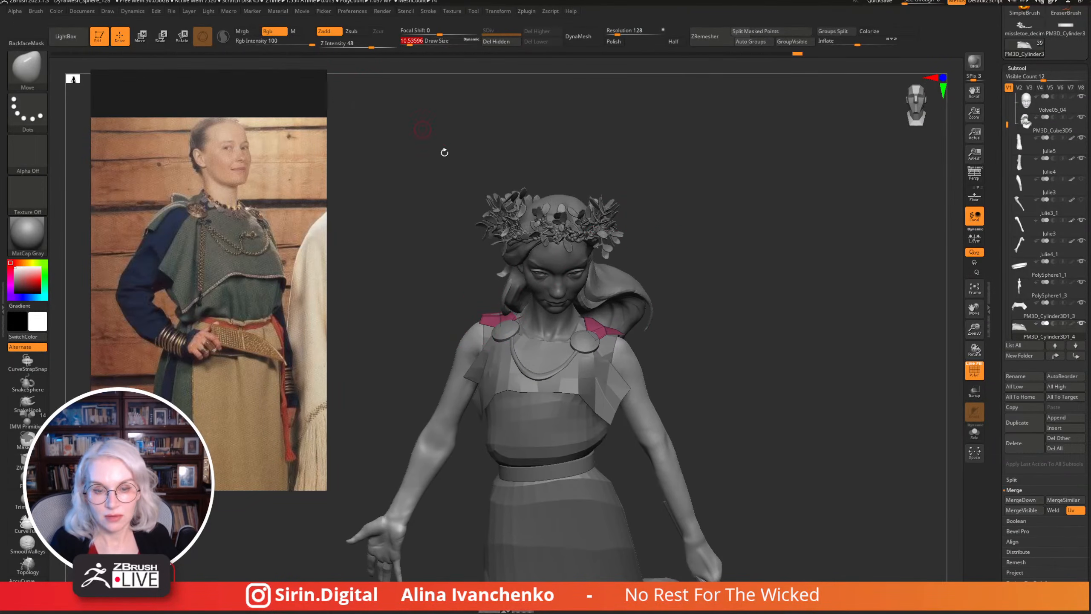
left_click_drag(443, 152, 555, 174)
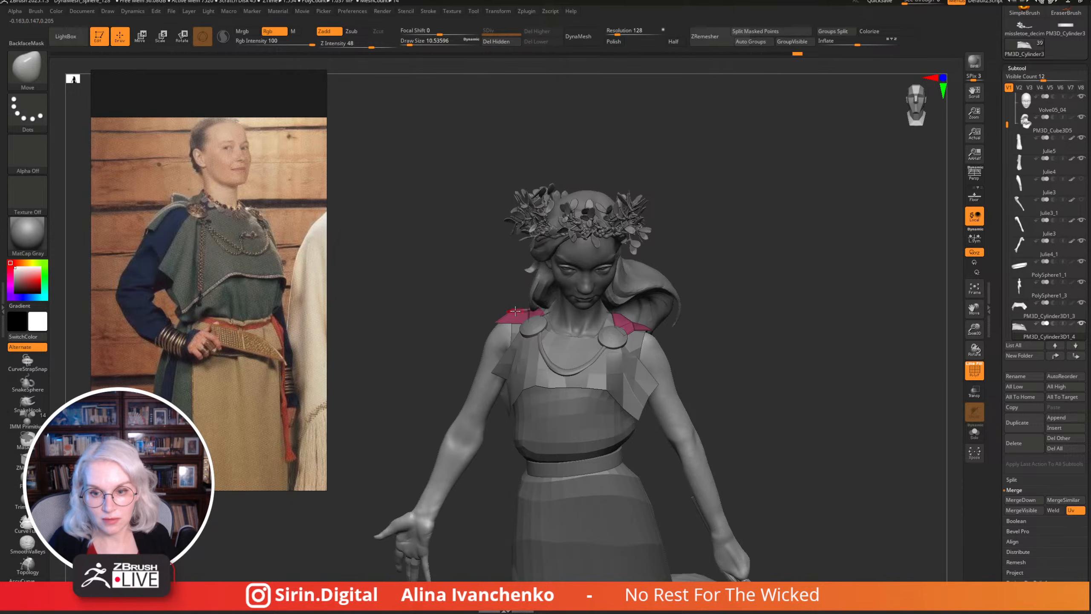
left_click_drag(491, 313, 506, 317)
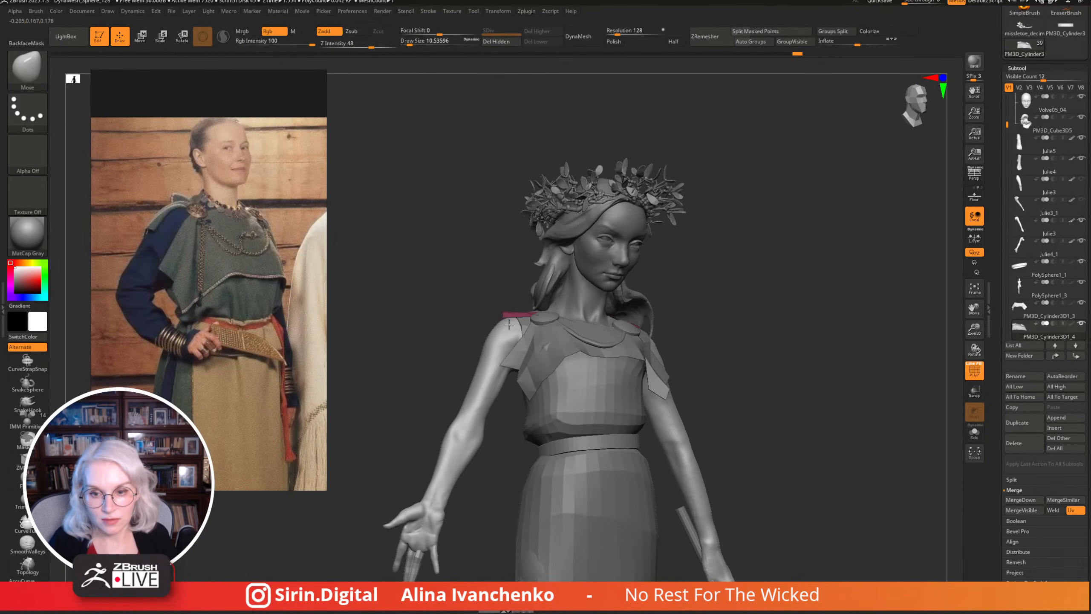
Set the draw size to about 25 and curve the back patch's side over the open-hand shoulder.
left_click_drag(723, 265, 837, 275)
left_click_drag(409, 43, 413, 43)
left_click_drag(729, 258, 520, 308)
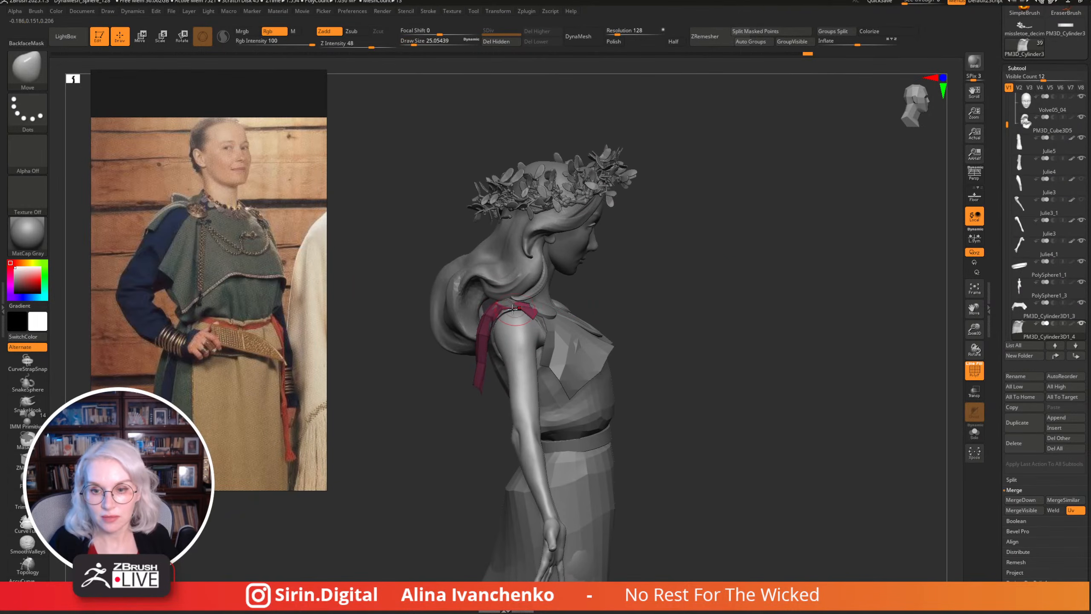
mouse_move(599, 288)
left_mouse_down()
mouse_move(527, 304)
mouse_move(672, 246)
mouse_move(757, 297)
left_mouse_up()
Switch to the hair subtool, hide the polyframe, and adjust the hair above the back patch at draw size about 31.
left_click(455, 275, "alt")
mouse_move(644, 258)
left_mouse_down()
mouse_move(681, 252)
mouse_move(645, 268)
mouse_move(755, 262)
mouse_move(761, 276)
mouse_move(628, 188)
left_mouse_up()
key("shift+f")
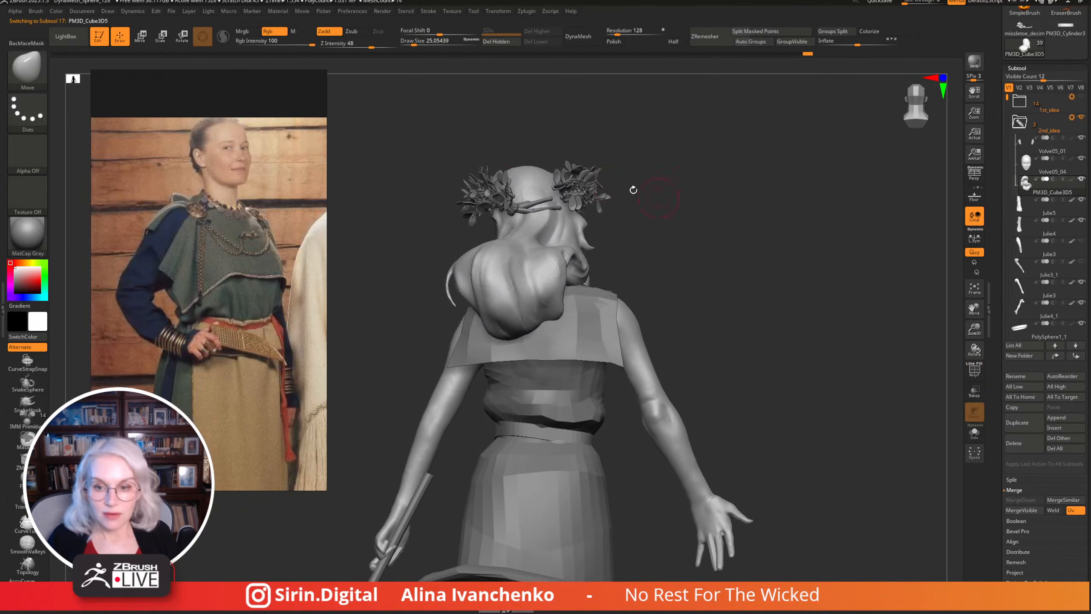
key("bracketright")
key("bracketright")
mouse_move(691, 214)
left_mouse_down()
mouse_move(584, 267)
mouse_move(558, 301)
mouse_move(593, 327)
mouse_move(631, 331)
mouse_move(611, 368)
mouse_move(619, 361)
left_mouse_up()
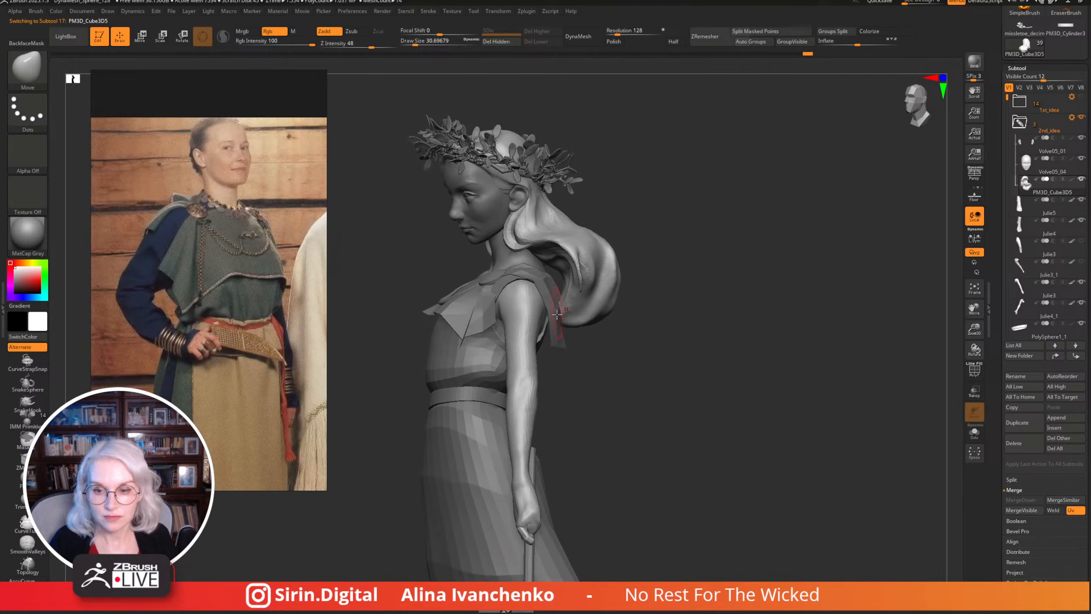
Reactivate the back patch with the draw size at about 46 and inspect its shape in isolation.
left_click(571, 189, "alt")
key("bracketright")
key("bracketright")
key("bracketright")
key("bracketright")
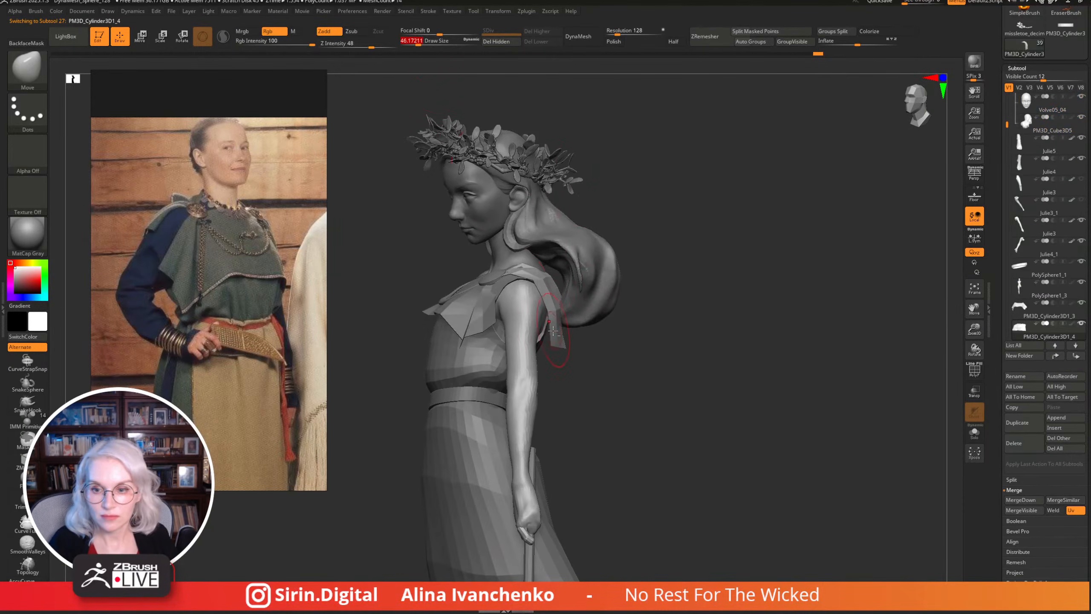
key("ctrl+shift+s")
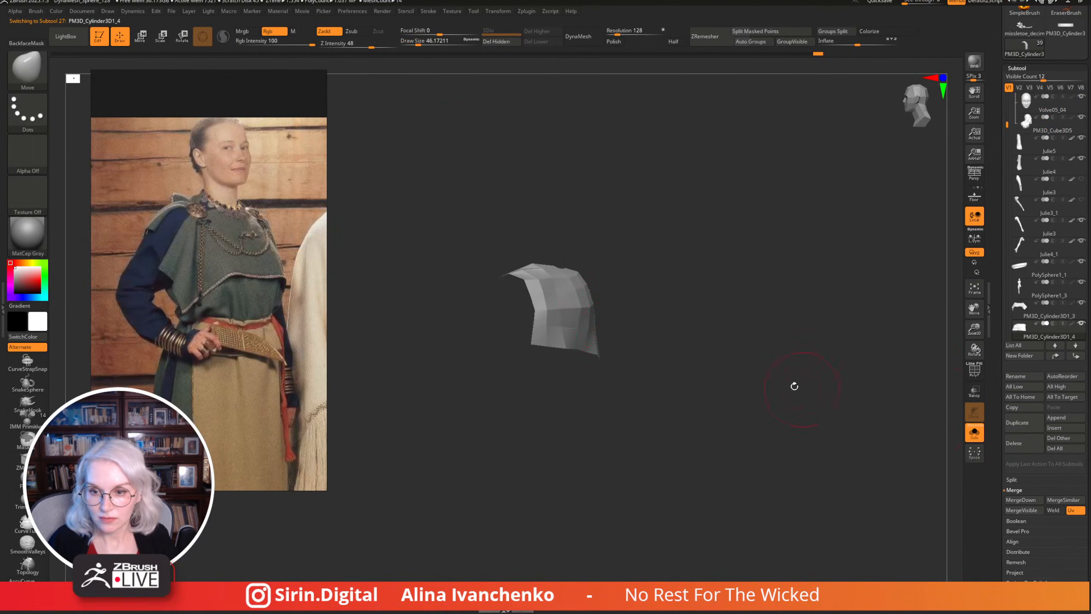
key("shift")
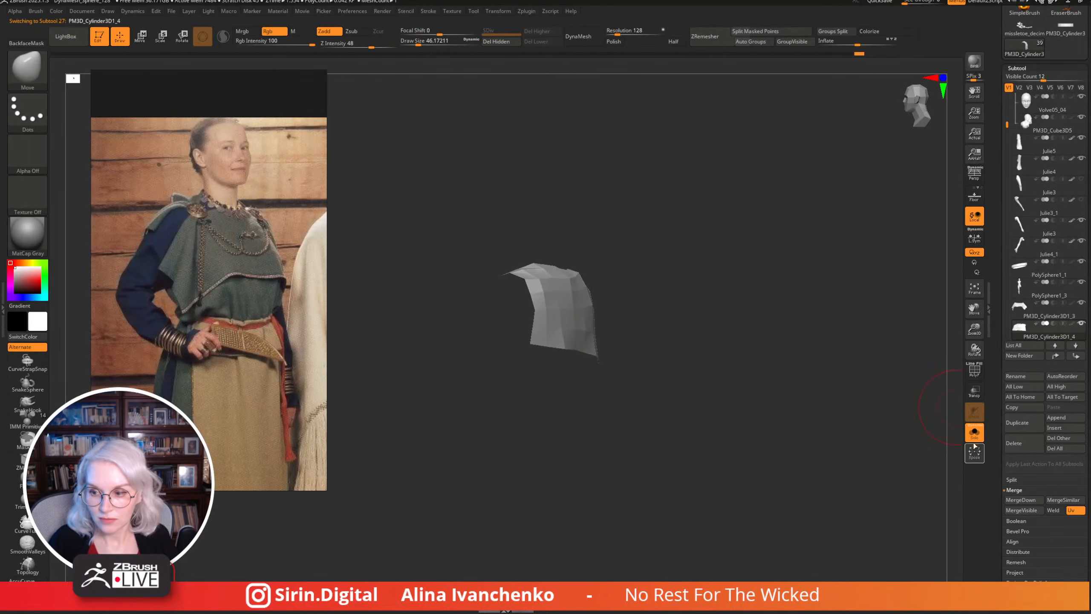
key("ctrl+shift+s")
Pull the back patch's lower edge and side corners outward beneath the hair with the Move brush.
mouse_move(799, 270)
left_mouse_down()
mouse_move(726, 224)
mouse_move(758, 255)
mouse_move(616, 298)
mouse_move(667, 254)
left_mouse_up()
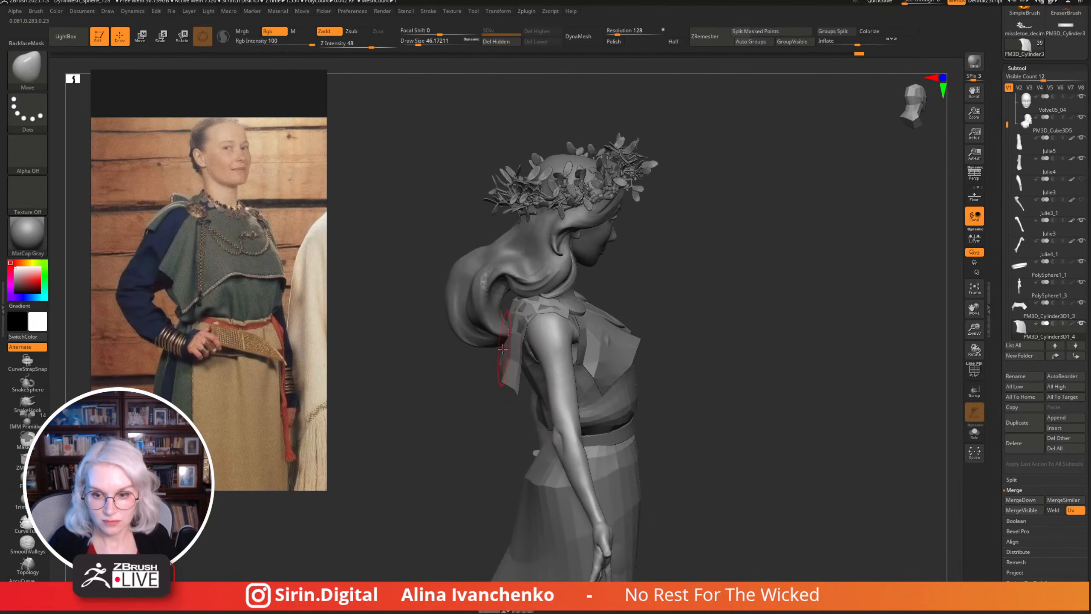
mouse_move(446, 382)
left_mouse_down()
mouse_move(592, 358)
mouse_move(529, 318)
mouse_move(551, 348)
mouse_move(540, 353)
mouse_move(601, 322)
mouse_move(698, 317)
mouse_move(546, 312)
left_mouse_up()
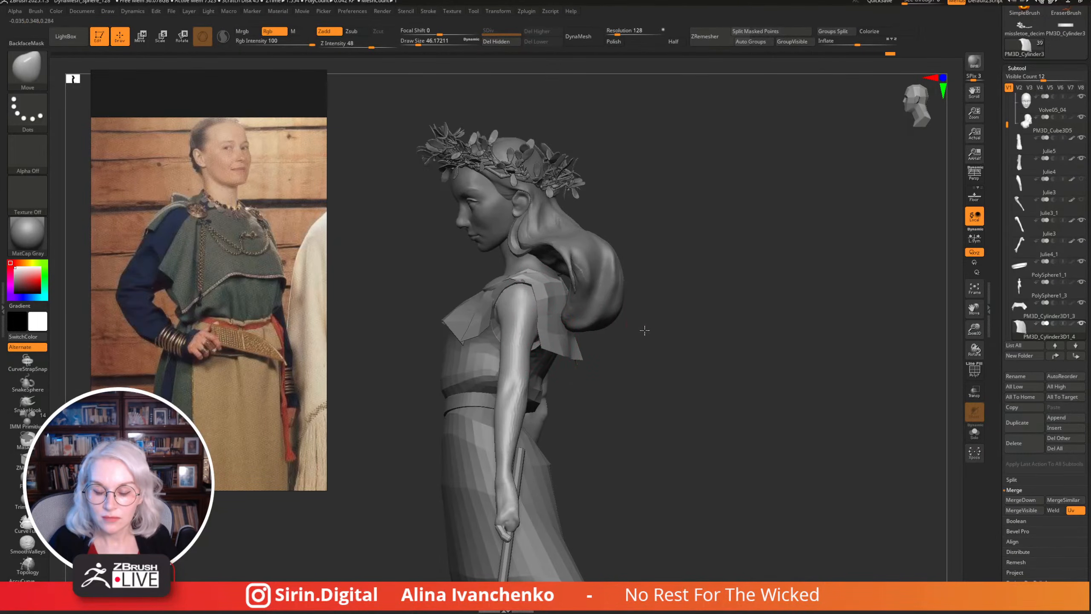
left_click_drag(645, 329, 718, 277)
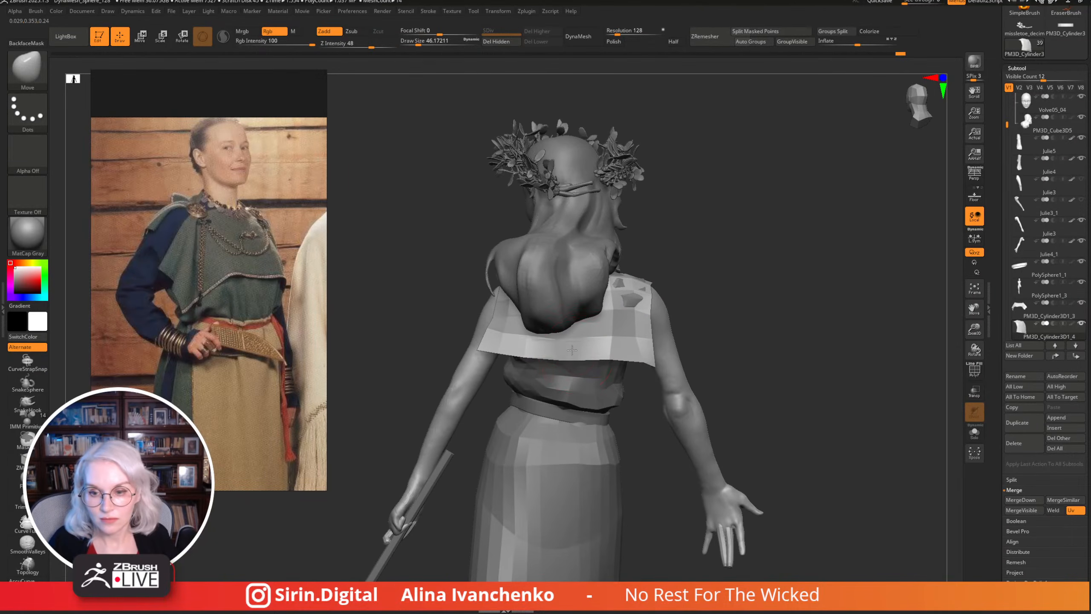
right_click_drag(575, 305, 604, 280)
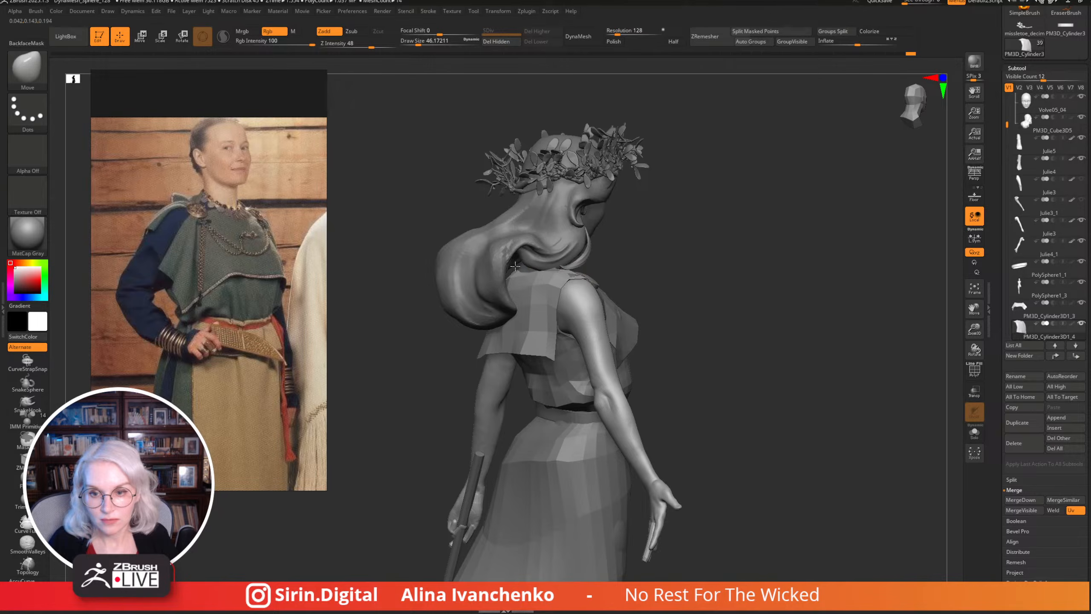
right_click_drag(515, 266, 940, 343)
Switch to the curled root piece near the spear tip and reshape it with the Move brush at draw size about 27.
left_click_drag(974, 329, 663, 224)
mouse_move(657, 244)
right_mouse_down()
mouse_move(658, 232)
mouse_move(669, 255)
right_mouse_up()
left_click(645, 418, "alt")
mouse_move(644, 419)
right_mouse_down()
mouse_move(688, 314)
mouse_move(619, 173)
mouse_move(729, 266)
mouse_move(671, 286)
right_mouse_up()
mouse_move(609, 394)
right_mouse_down()
mouse_move(629, 401)
mouse_move(615, 407)
right_mouse_up()
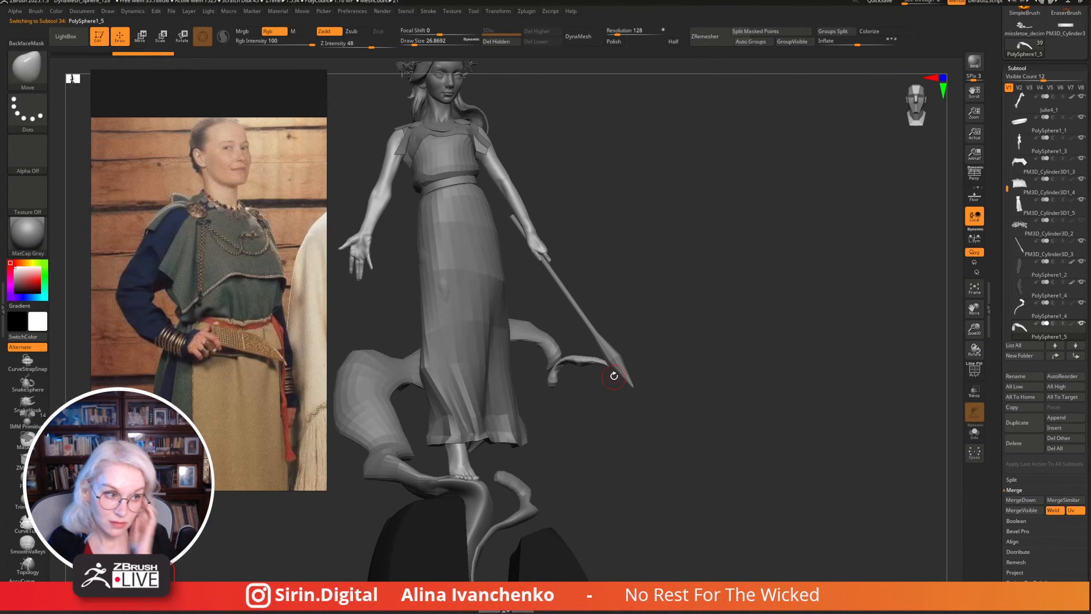
mouse_move(639, 286)
right_mouse_down()
mouse_move(585, 398)
mouse_move(578, 364)
mouse_move(536, 416)
mouse_move(578, 357)
mouse_move(563, 361)
mouse_move(562, 316)
mouse_move(580, 361)
mouse_move(567, 360)
mouse_move(576, 334)
mouse_move(587, 358)
right_mouse_up()
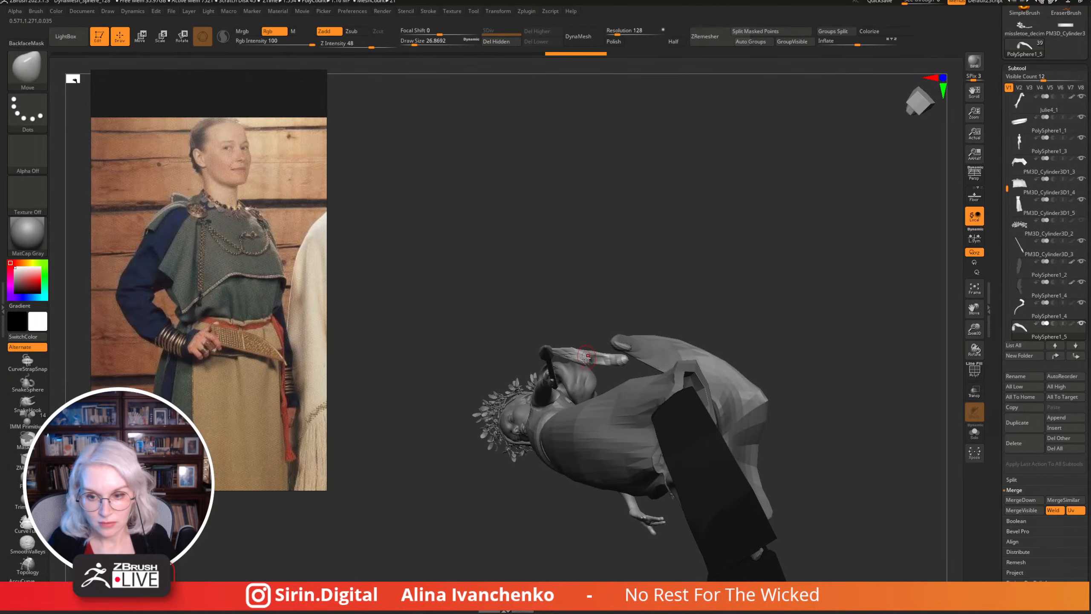
Thicken the curled root's end near the spear tip using the Inflat brush at draw size about 35.
key("b")
key("i")
key("n")
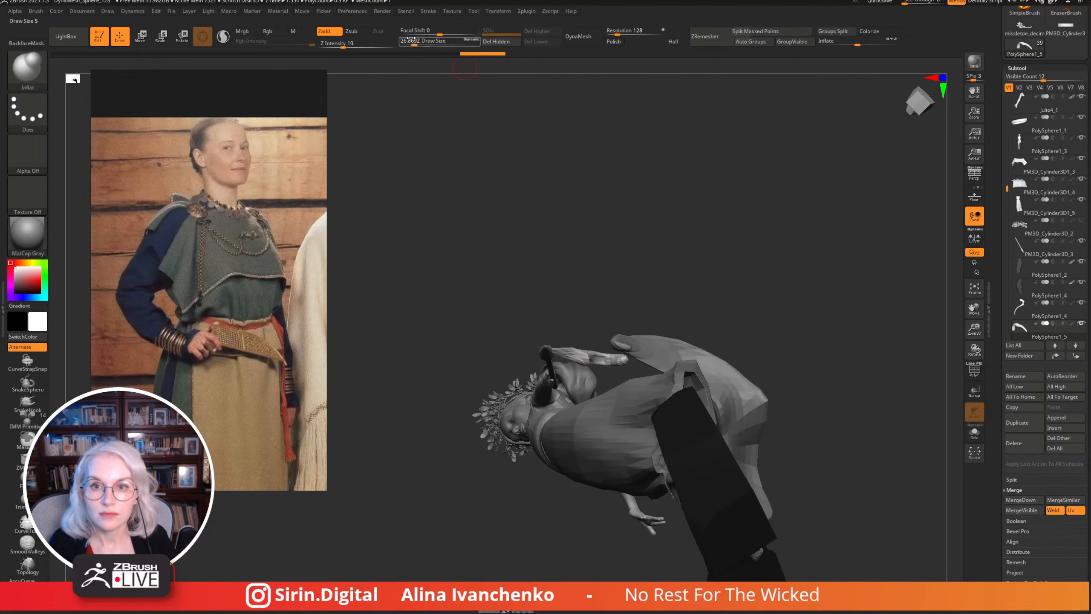
left_click_drag(408, 39, 410, 39)
mouse_move(578, 339)
right_mouse_down()
mouse_move(592, 314)
mouse_move(570, 384)
mouse_move(604, 322)
mouse_move(589, 419)
mouse_move(584, 370)
mouse_move(574, 374)
mouse_move(650, 377)
mouse_move(639, 360)
mouse_move(674, 326)
mouse_move(653, 309)
mouse_move(681, 325)
right_mouse_up()
mouse_move(647, 408)
right_mouse_down()
mouse_move(620, 406)
mouse_move(674, 353)
mouse_move(588, 428)
mouse_move(589, 446)
mouse_move(616, 446)
mouse_move(553, 446)
mouse_move(532, 396)
mouse_move(597, 446)
mouse_move(730, 404)
mouse_move(689, 410)
right_mouse_up()
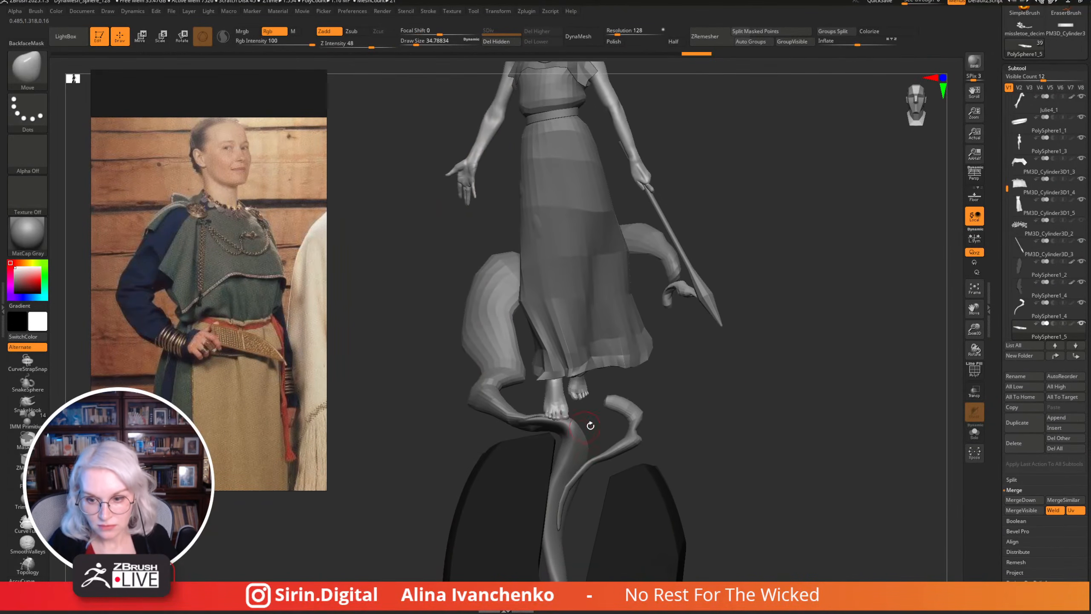
Make the root piece beneath the figure's feet, PolySphere1_6, the active subtool.
right_click_drag(591, 425, 514, 409)
left_click(580, 465, "alt")
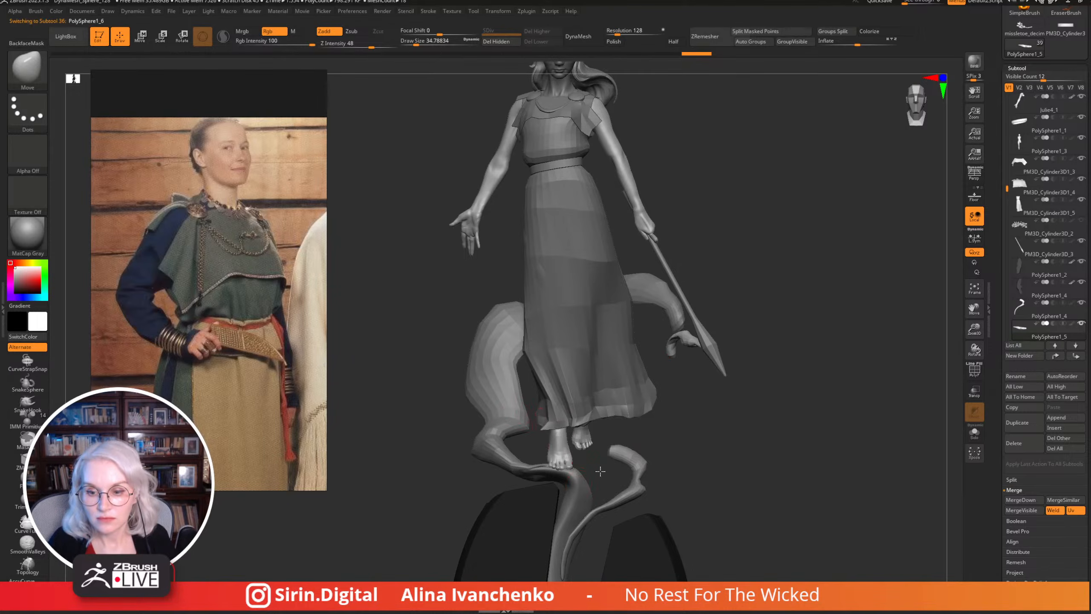
right_click_drag(580, 465, 774, 234, "alt")
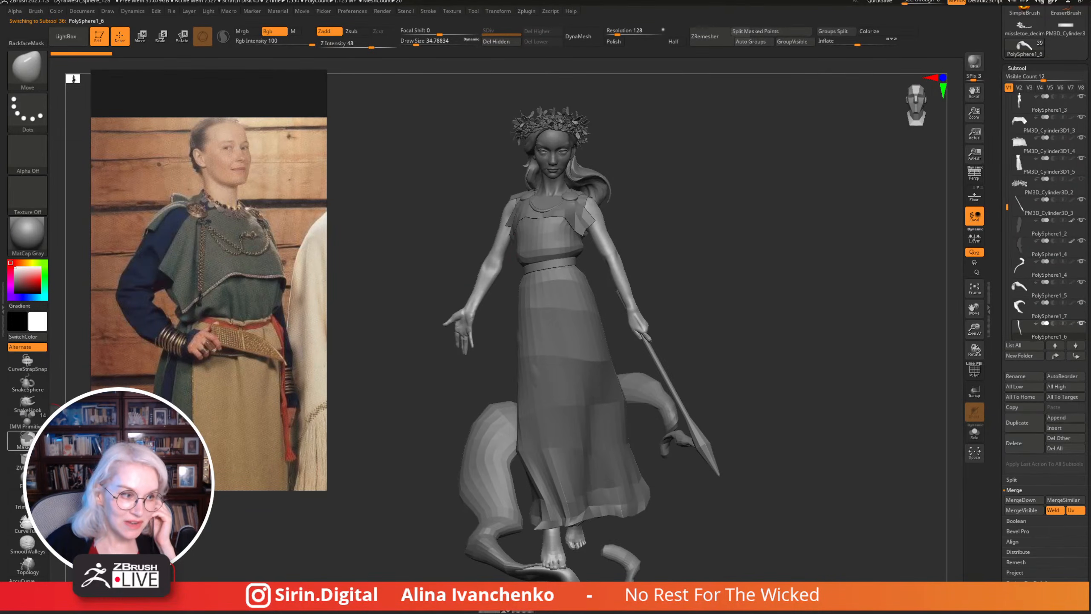
Switch to the Pretzel music player in the browser, skip to the next track of the Epic station, and return to ZBrush.
left_click(683, 514)
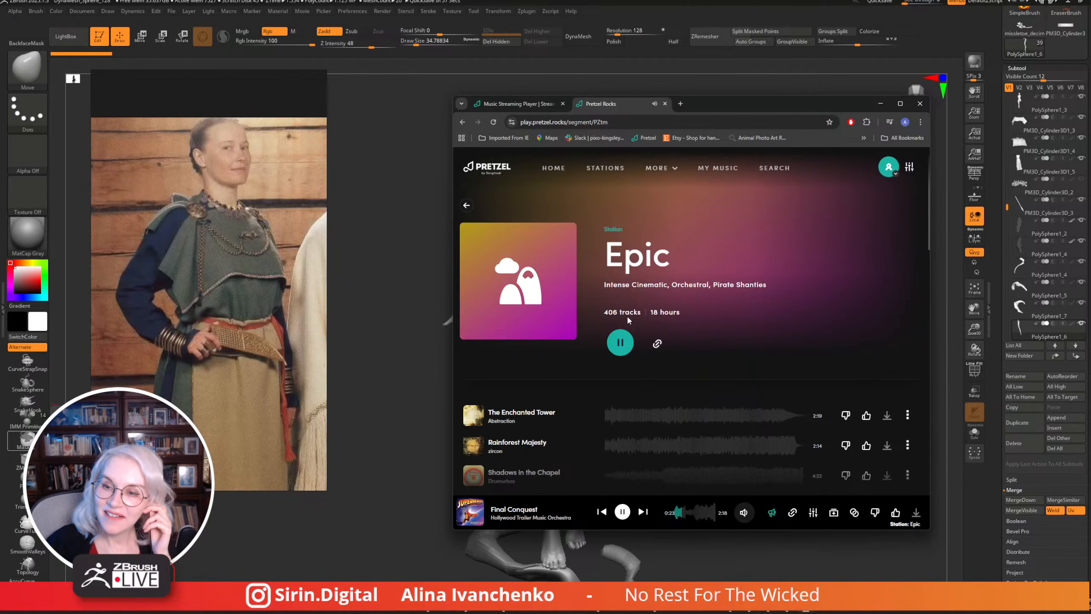
scroll(627, 318, "down", 3)
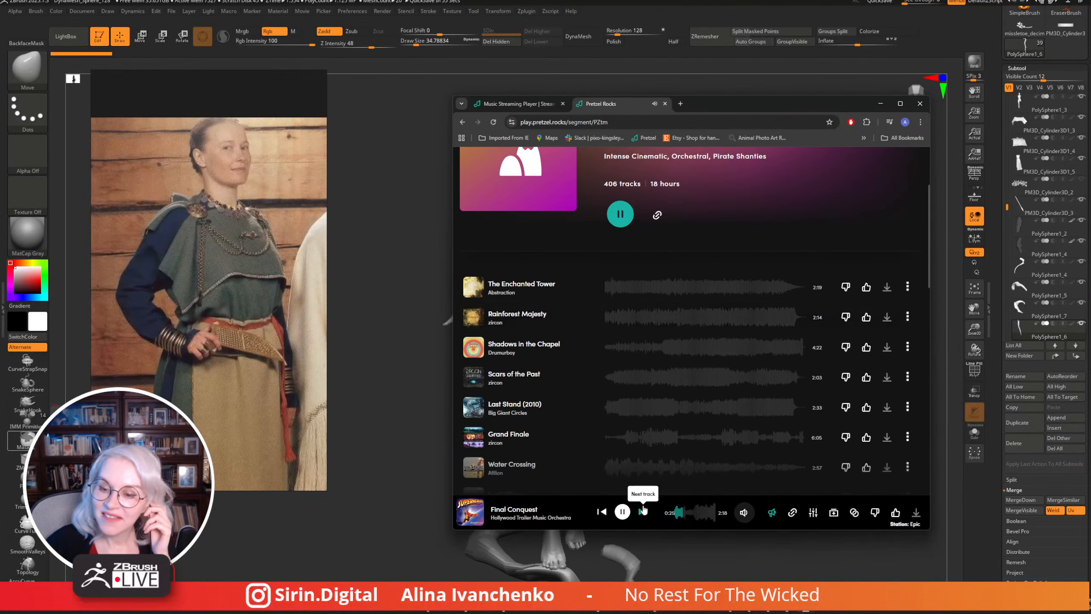
left_click(646, 517)
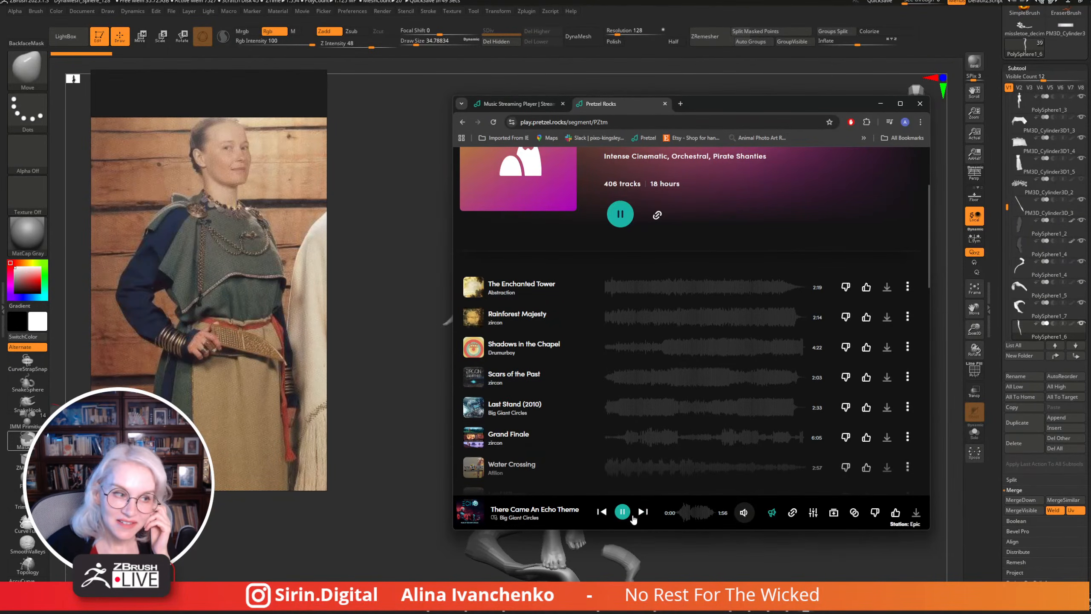
left_click(367, 500)
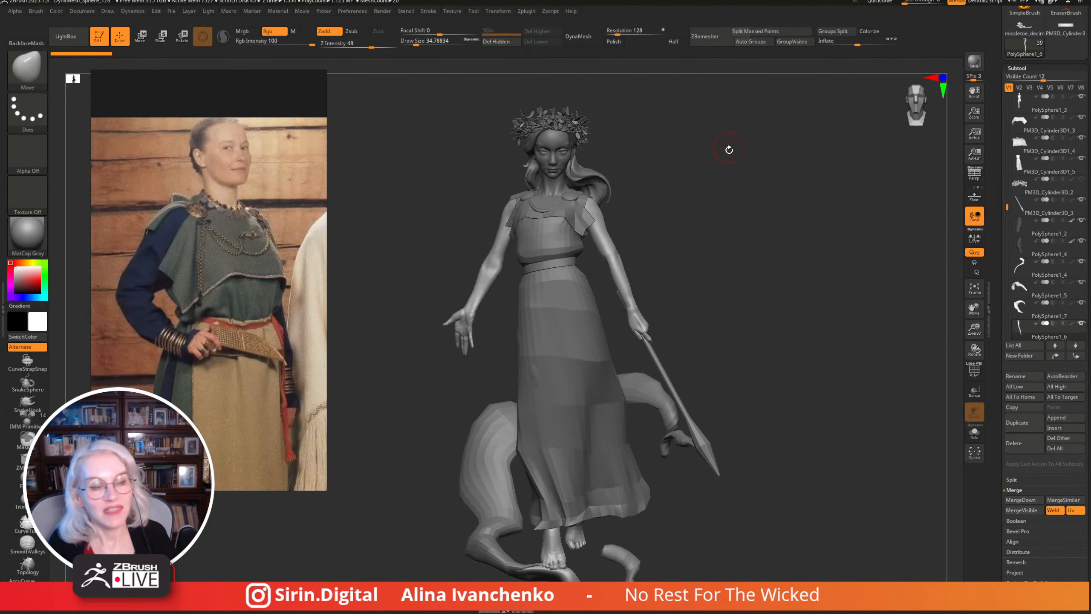
Make the long dress piece, PM3D_Cylinder3D1_5, the active subtool.
mouse_move(727, 183)
left_mouse_down()
mouse_move(700, 272)
mouse_move(527, 286)
left_mouse_up()
left_click(542, 287, "alt")
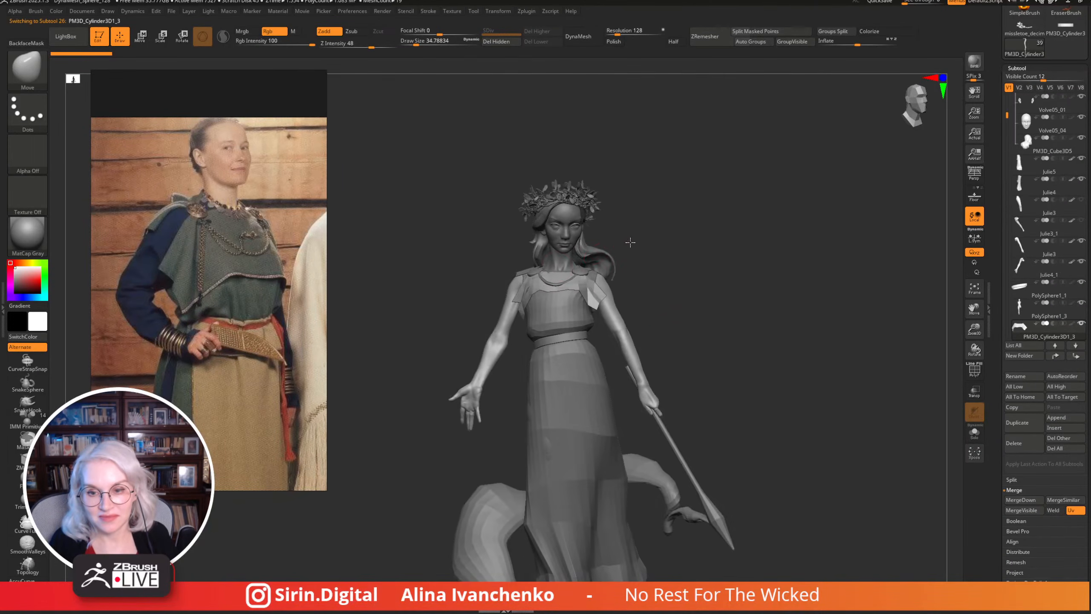
mouse_move(652, 223)
left_mouse_down()
mouse_move(669, 228)
mouse_move(633, 270)
mouse_move(546, 301)
left_mouse_up()
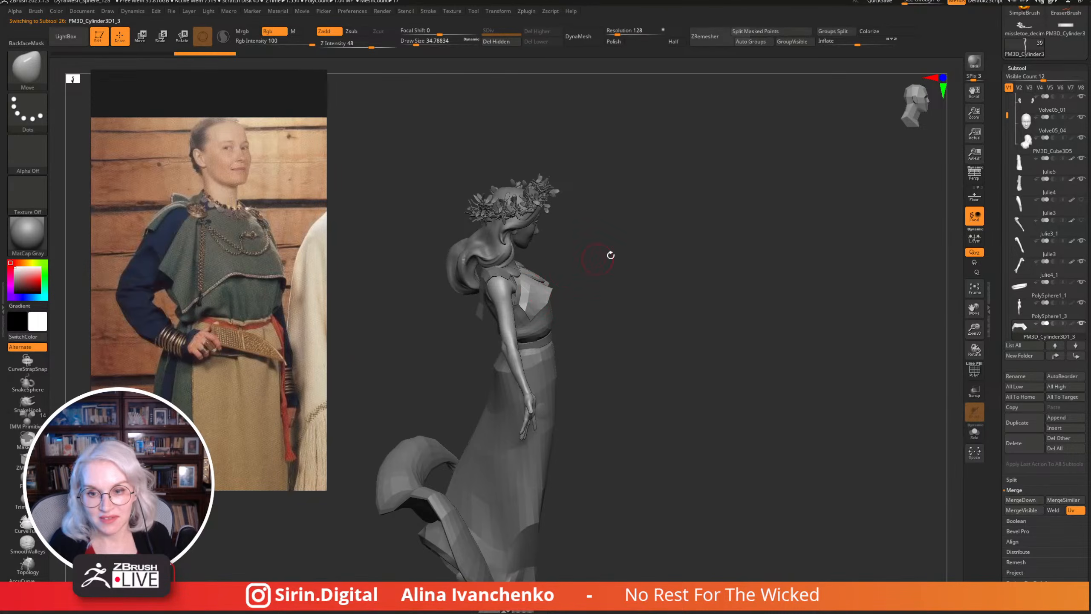
mouse_move(611, 256)
left_mouse_down()
mouse_move(621, 236)
mouse_move(641, 261)
mouse_move(631, 260)
mouse_move(661, 262)
mouse_move(648, 249)
mouse_move(642, 291)
mouse_move(665, 273)
mouse_move(629, 273)
mouse_move(648, 284)
left_mouse_up()
left_click(580, 366, "alt")
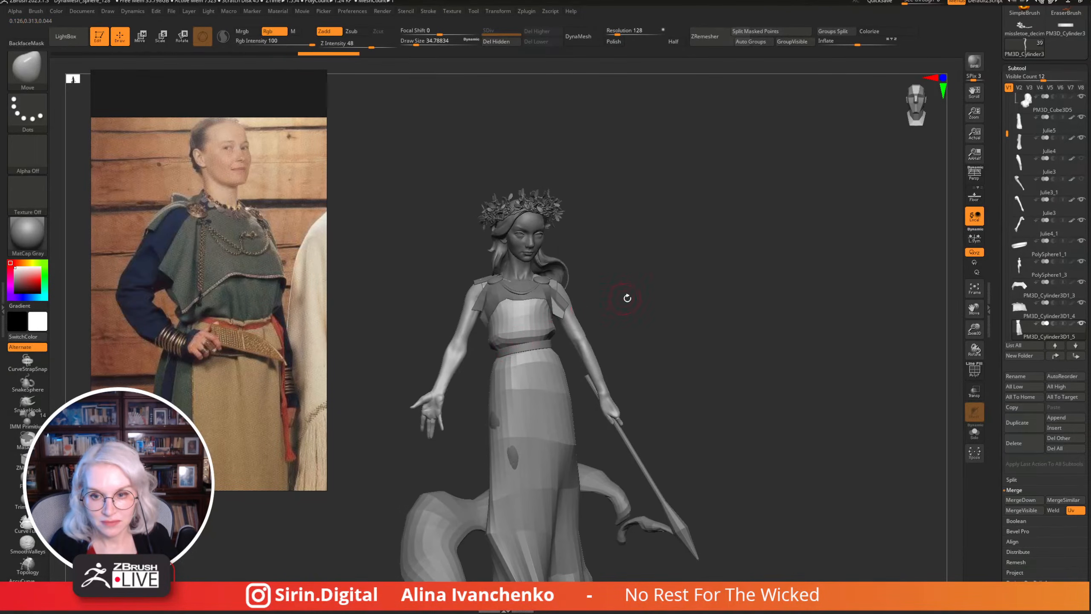
Set the Move brush's draw size to about 94 and display the dress's polygon wireframe with its polygroup colours.
mouse_move(642, 304)
left_mouse_down("alt")
mouse_move(619, 298)
mouse_move(636, 335)
mouse_move(661, 336)
mouse_move(571, 244)
left_mouse_up("alt")
left_click_drag(415, 47, 425, 43)
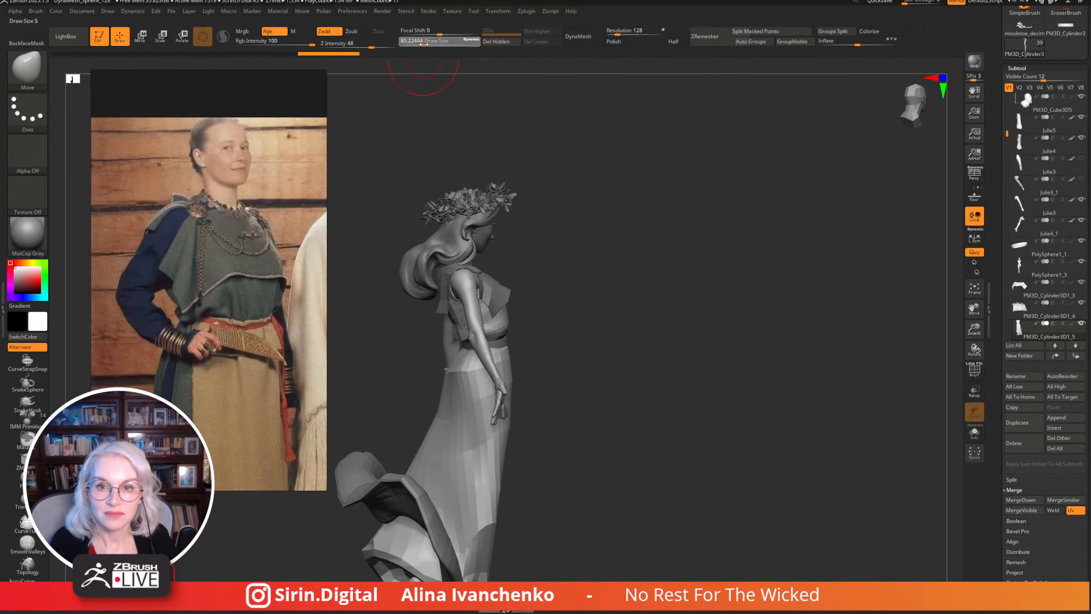
mouse_move(590, 354)
left_mouse_down()
mouse_move(585, 319)
mouse_move(546, 351)
mouse_move(575, 312)
left_mouse_up()
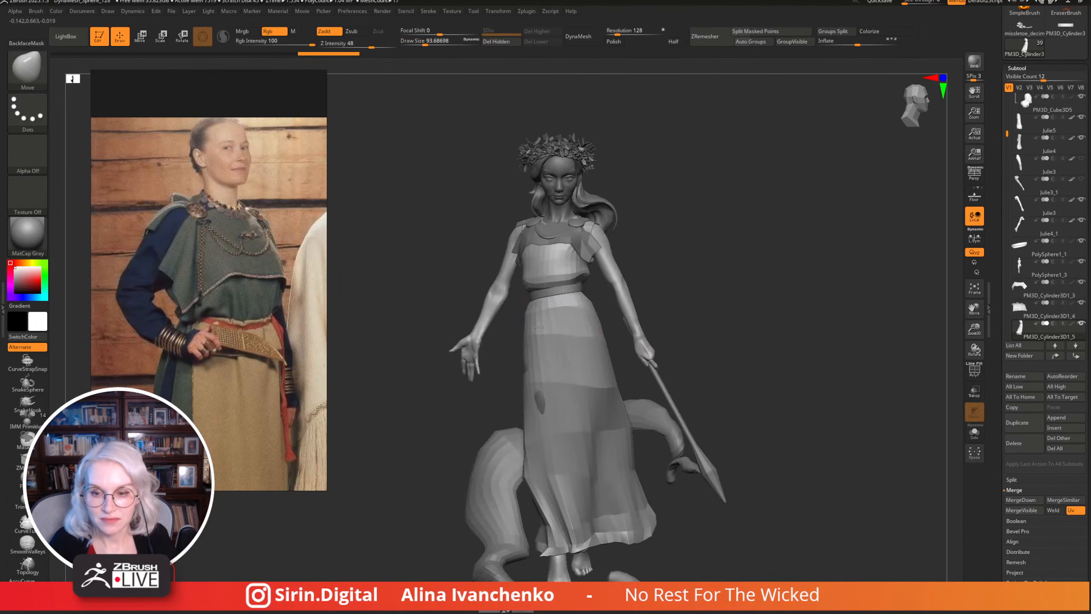
mouse_move(734, 251)
left_mouse_down()
mouse_move(745, 266)
mouse_move(655, 307)
mouse_move(524, 336)
left_mouse_up()
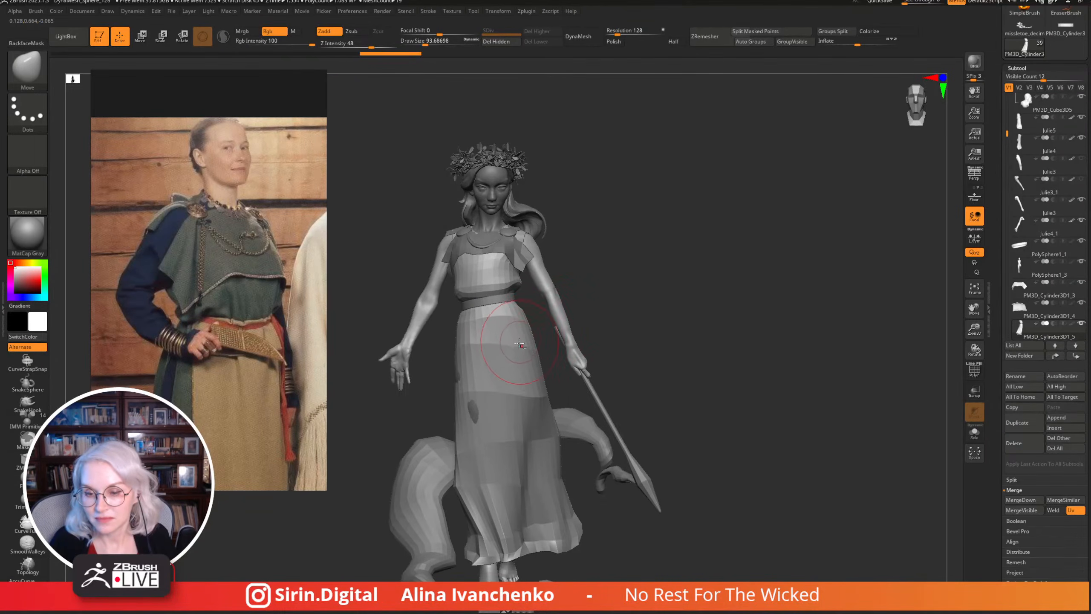
left_click(974, 370)
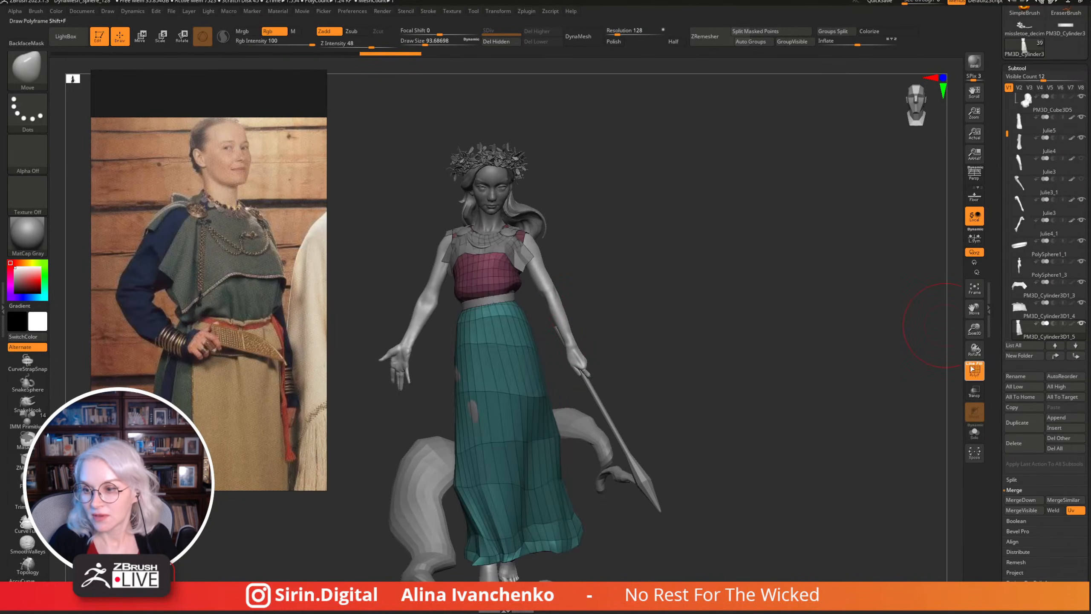
Insert an edge loop around the upper skirt, through the tall polygon row below the hips, using ZModeler with the wireframe shown.
left_click(974, 370)
mouse_move(968, 336)
left_mouse_down()
mouse_move(806, 241)
mouse_move(739, 226)
left_mouse_up()
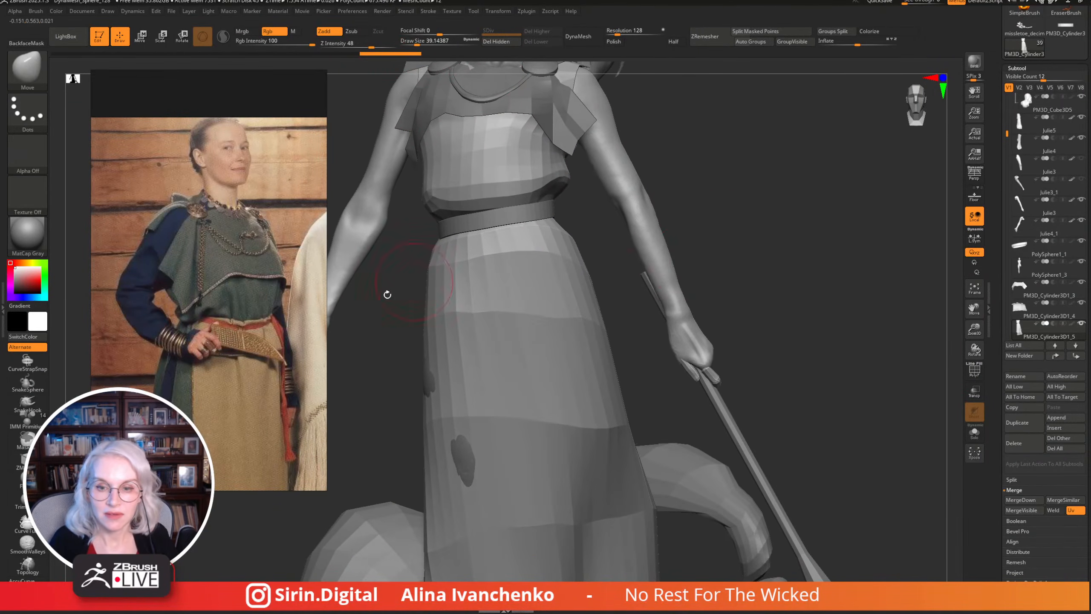
left_click(17, 461)
left_click(975, 370)
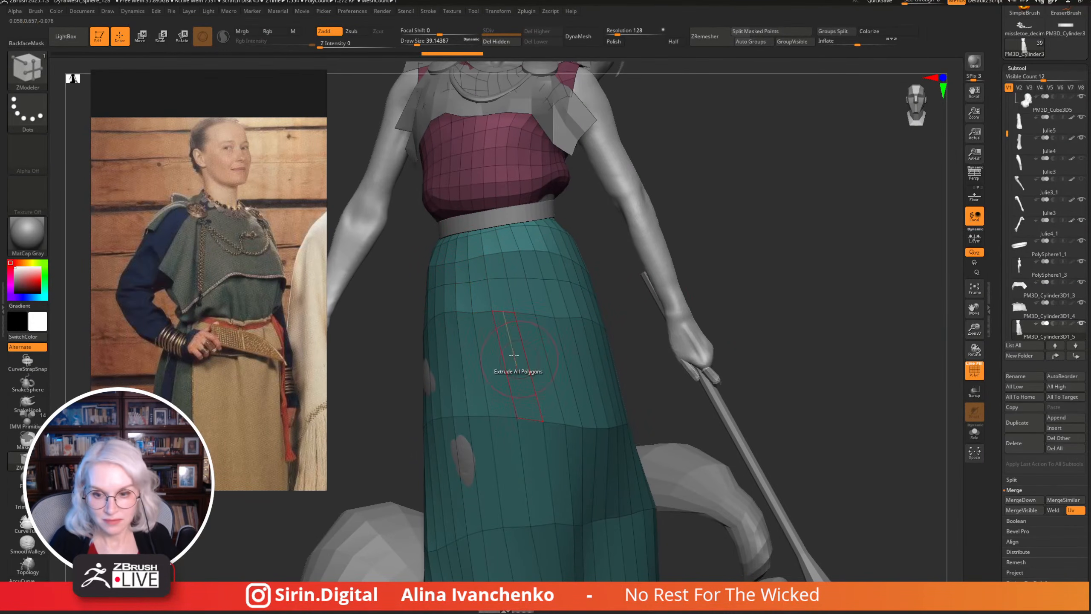
left_click(499, 360)
Adjust the dress's waistline just below the belt with the Move brush, keeping the dress as the active subtool.
key("shift")
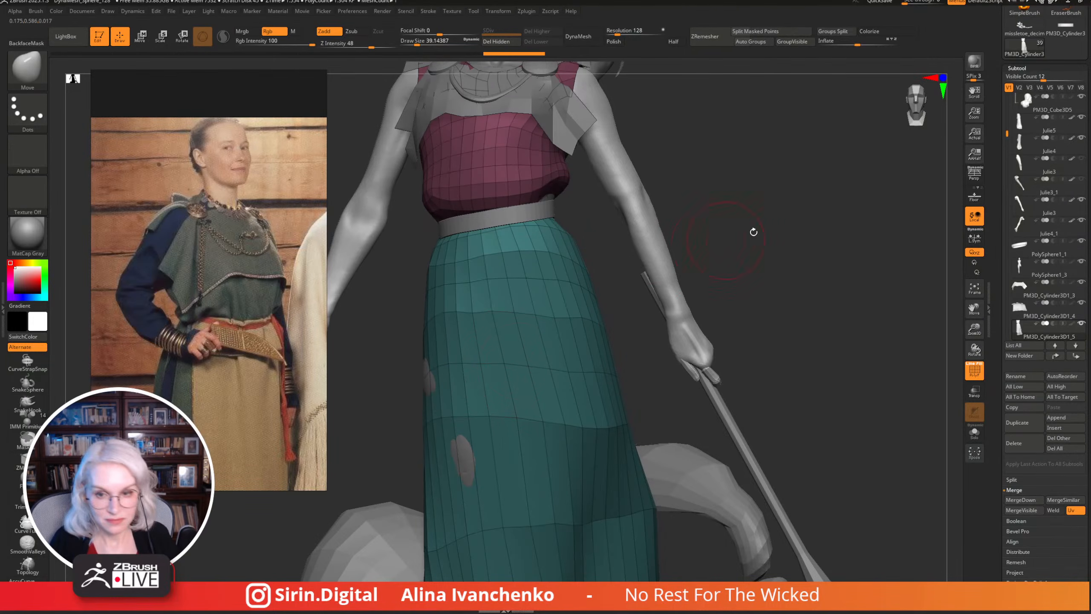
left_click_drag(752, 231, 763, 231)
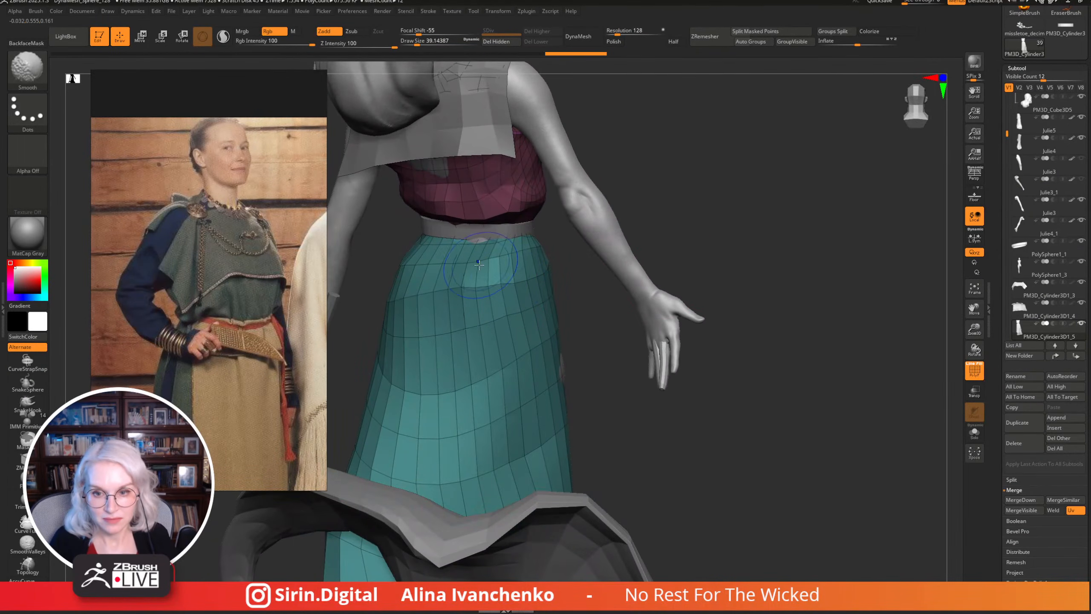
key("b")
key("m")
key("v")
left_click_drag(696, 142, 698, 160)
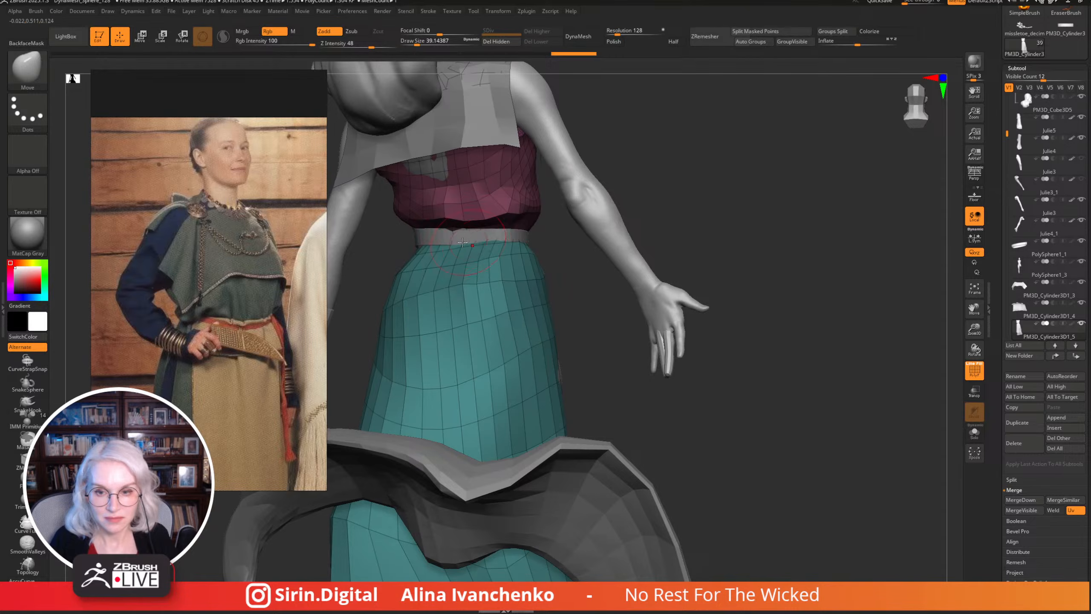
left_click(477, 232, "alt")
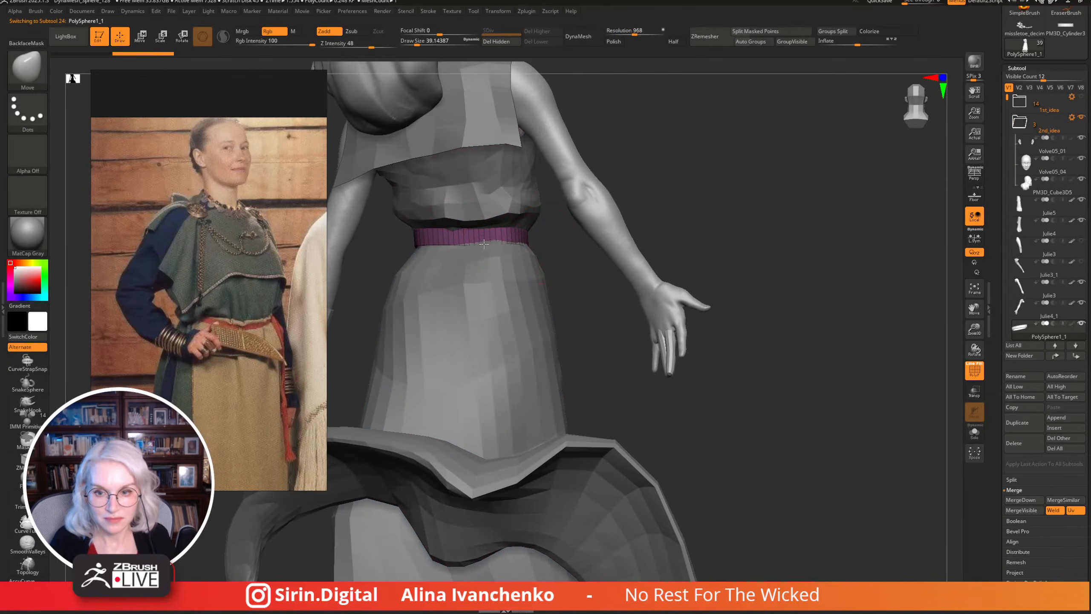
left_click_drag(528, 246, 522, 231)
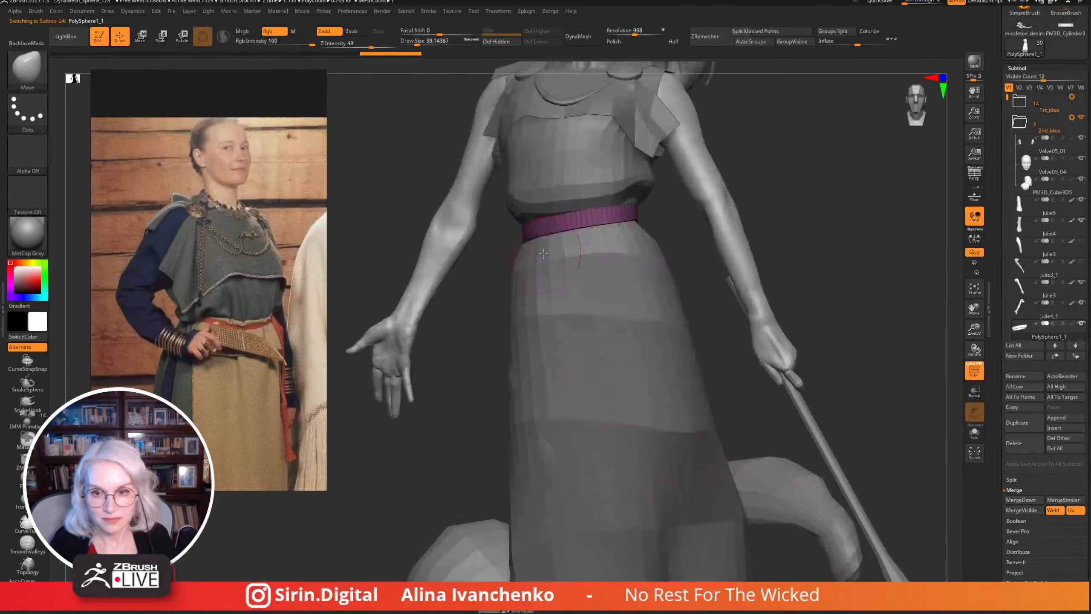
left_click(634, 207, "alt")
mouse_move(649, 205)
left_mouse_down()
mouse_move(635, 196)
mouse_move(804, 251)
mouse_move(769, 259)
mouse_move(777, 362)
mouse_move(720, 353)
mouse_move(635, 257)
left_mouse_up()
Smooth the skirt's polygons directly beneath the belt at the front and at the back of the waist.
key("shift")
mouse_move(515, 268)
left_mouse_down("shift")
mouse_move(549, 244)
mouse_move(588, 260)
left_mouse_up("shift")
mouse_move(902, 223)
left_mouse_down()
mouse_move(828, 176)
mouse_move(534, 233)
left_mouse_up()
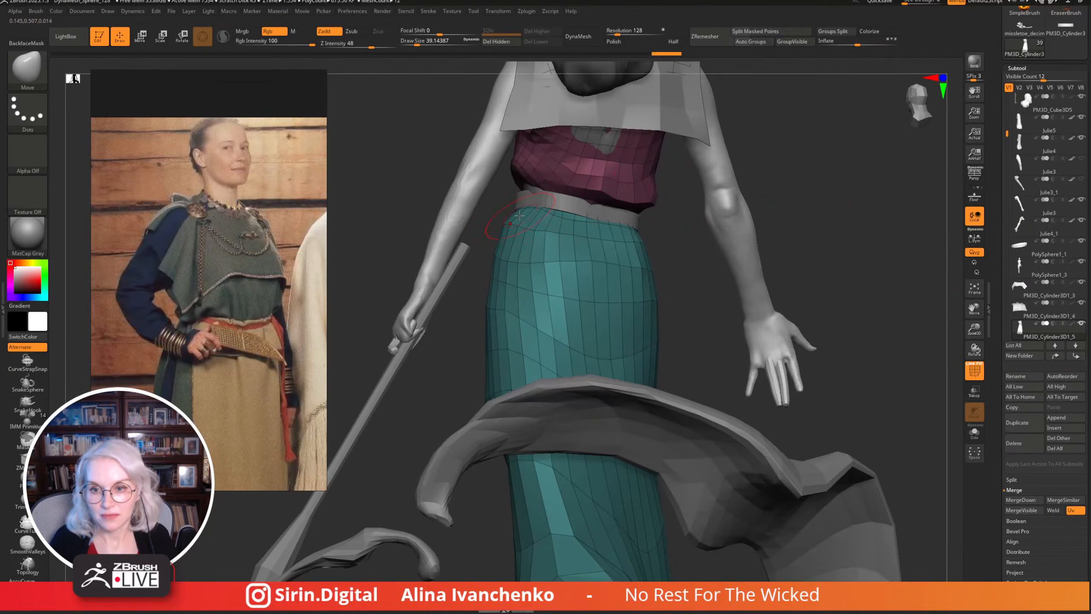
key("shift")
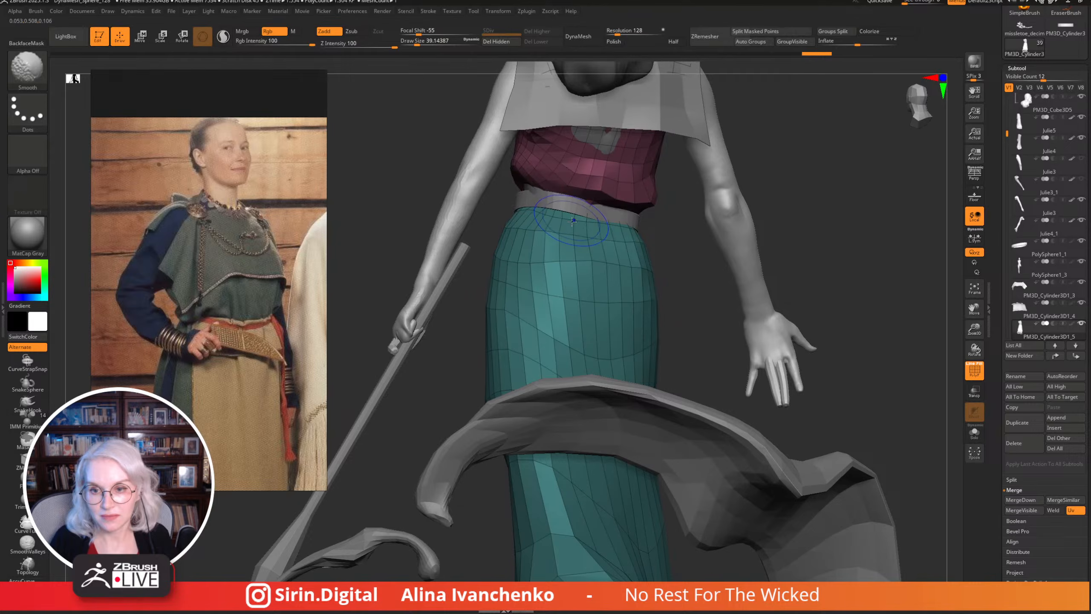
left_click_drag(572, 221, 563, 237, "shift")
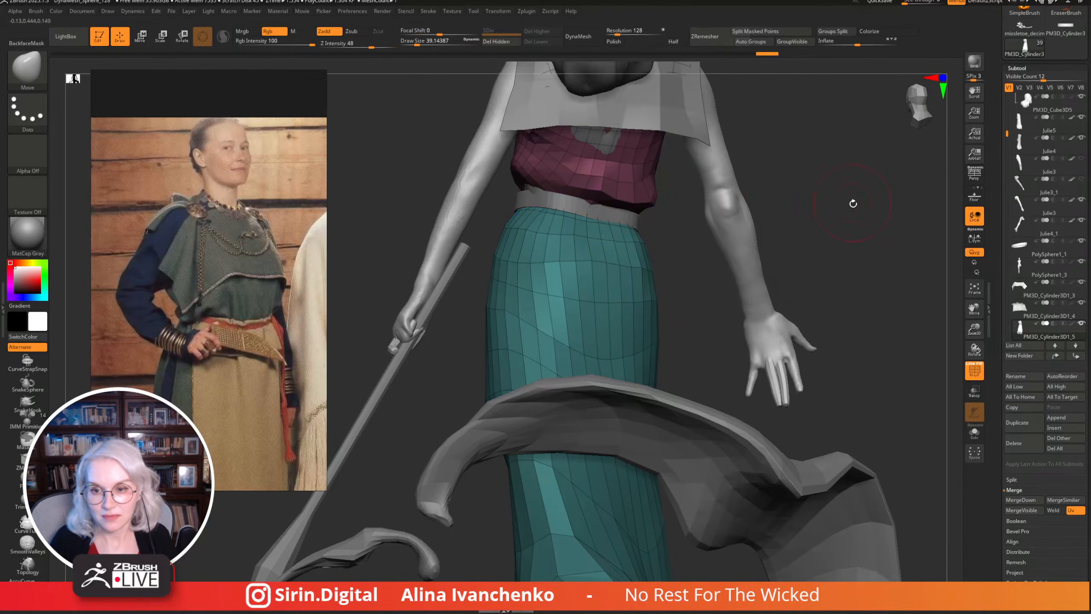
Smooth the skirt's upper edge across the back of the hips and around the side of the bare hand.
left_click_drag(853, 204, 752, 241)
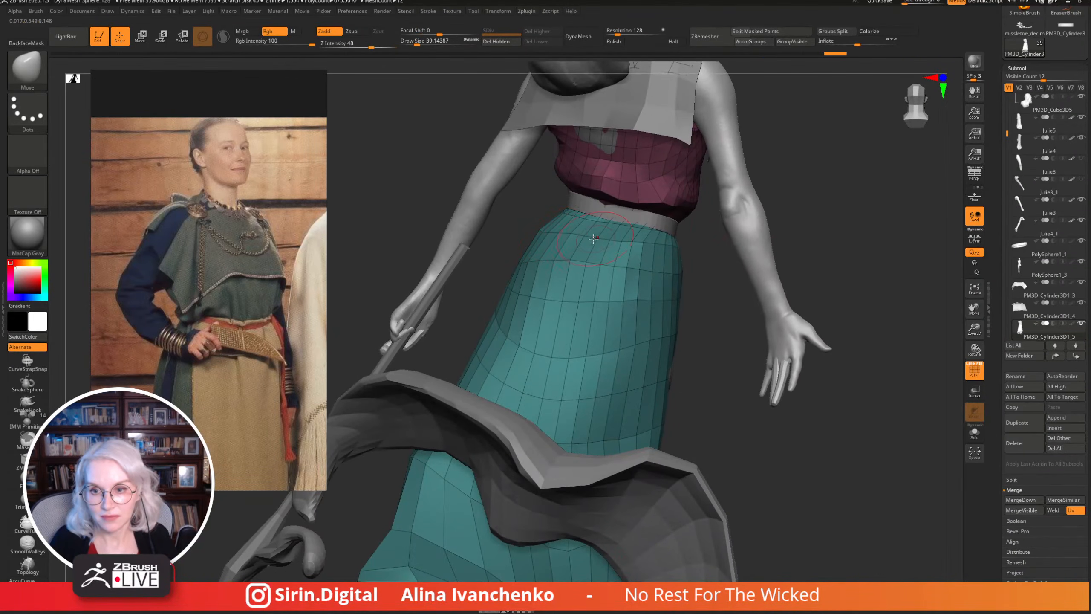
key("shift")
left_click_drag(557, 259, 614, 251, "shift")
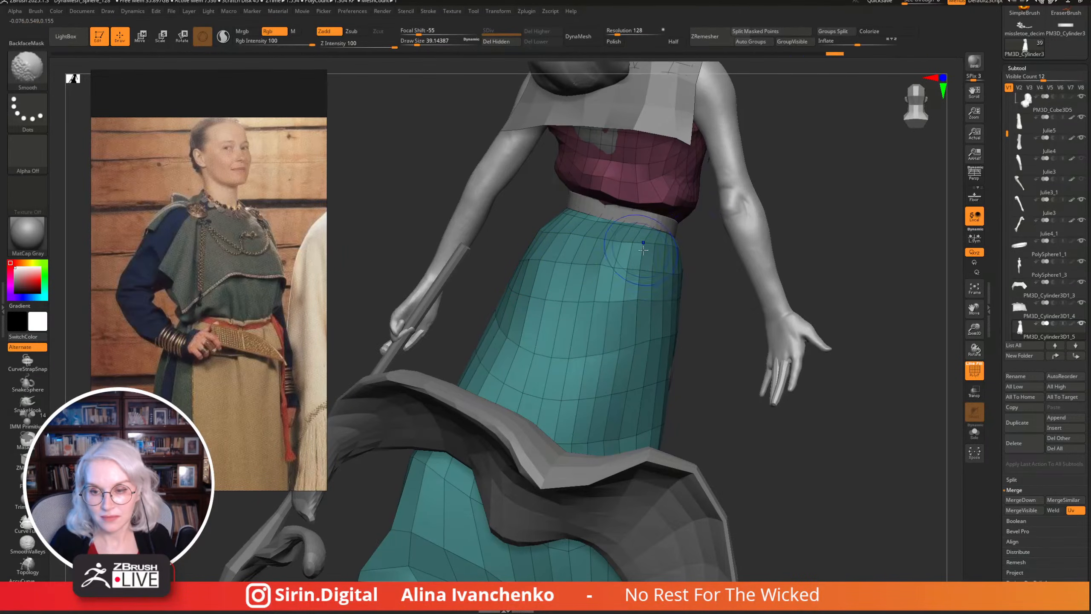
mouse_move(729, 241)
left_mouse_down()
mouse_move(820, 195)
mouse_move(743, 222)
left_mouse_up()
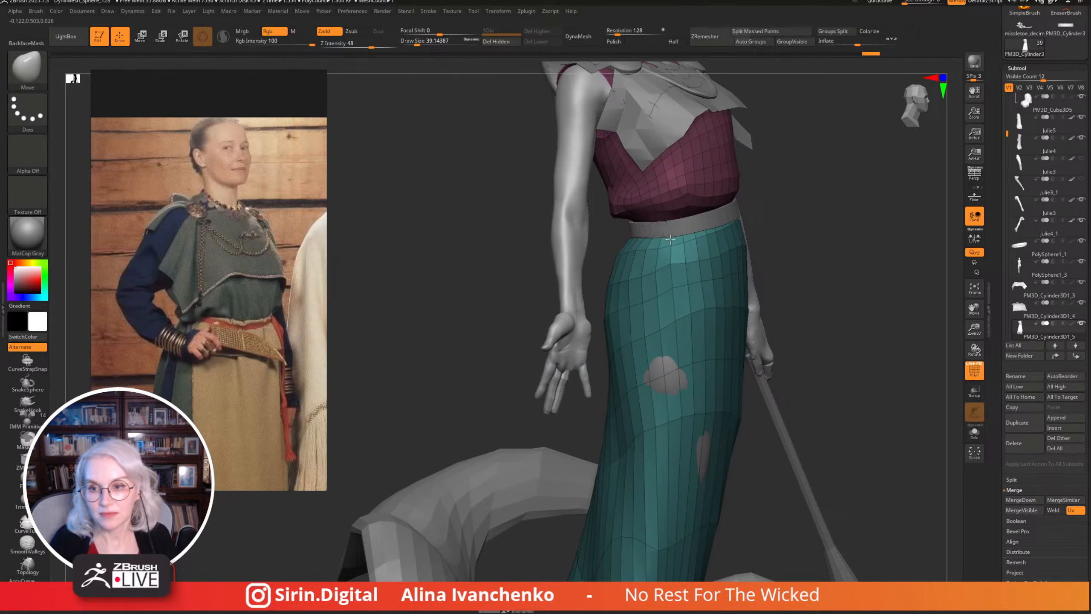
key("shift")
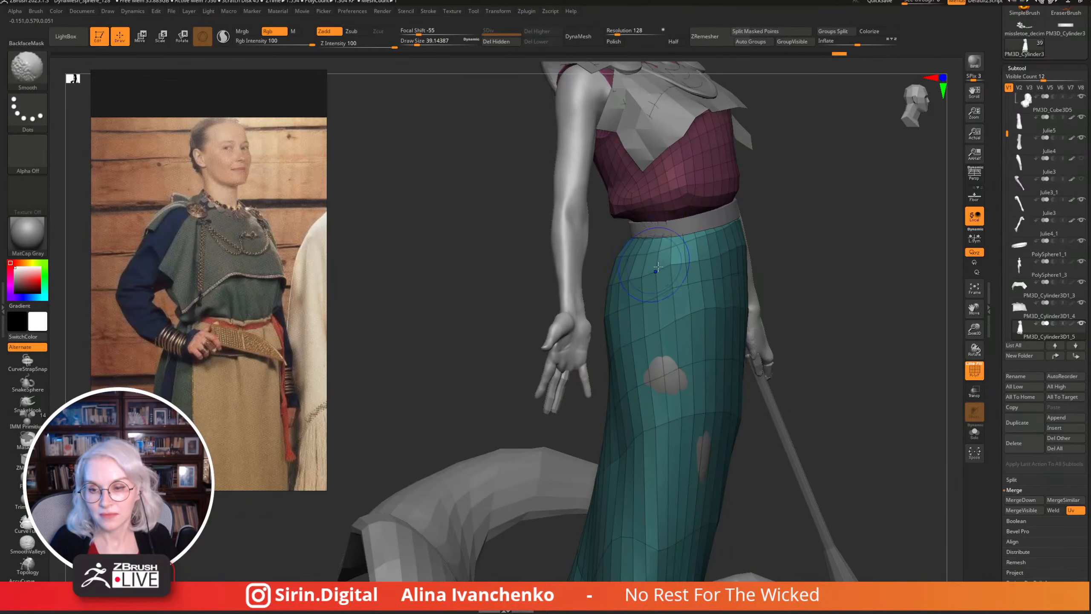
left_click_drag(816, 223, 730, 232)
left_click_drag(974, 309, 994, 318)
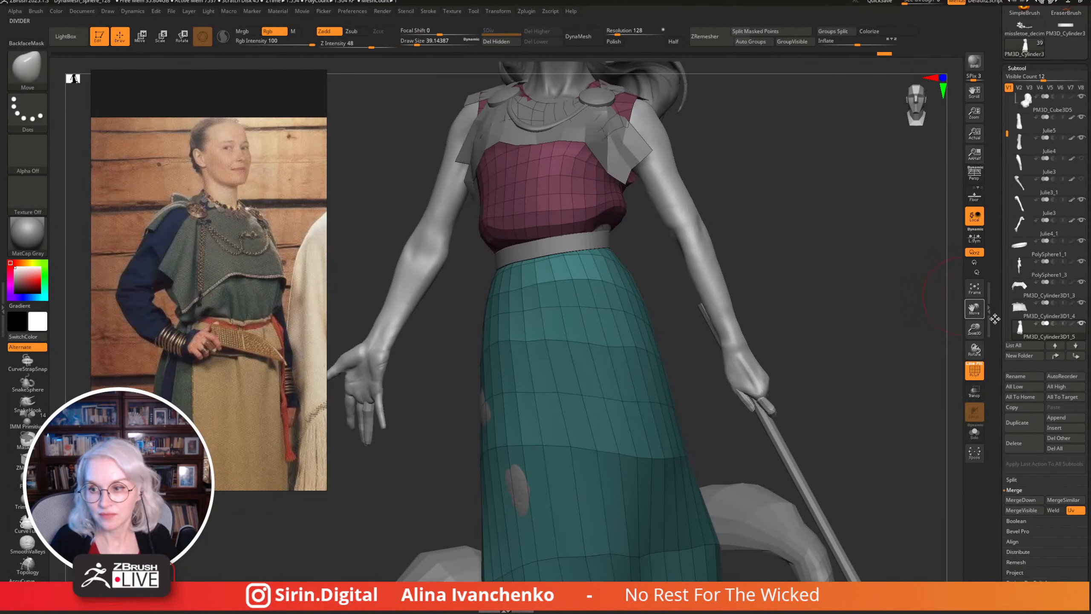
Select the necklace subtool and turn off the polygon wireframe display.
key("f")
left_click_drag(821, 273, 886, 404)
key("shift+f")
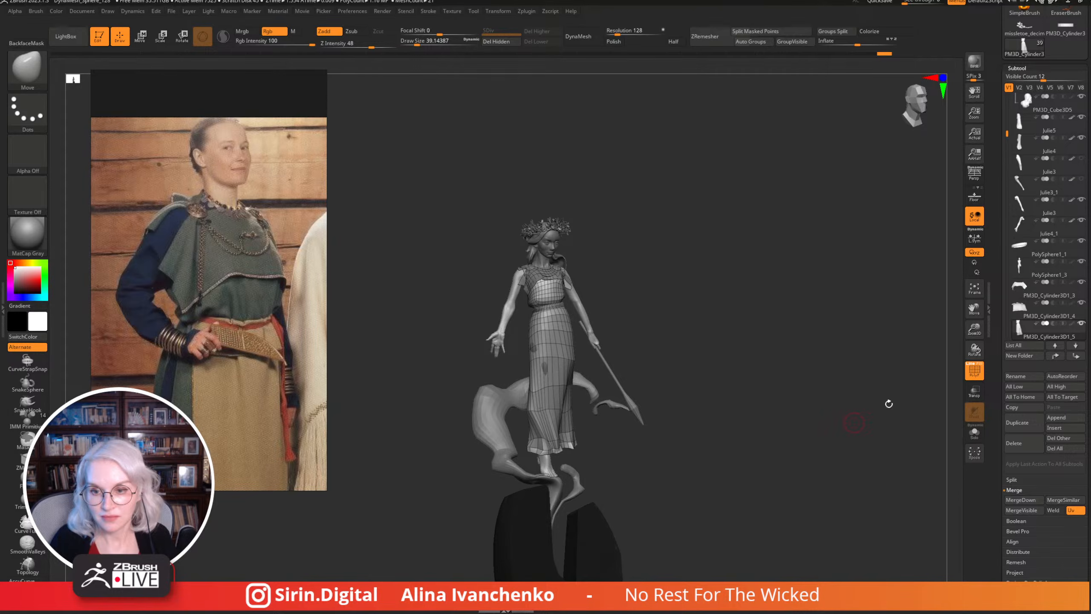
left_click_drag(974, 328, 974, 377)
left_click_drag(842, 352, 560, 312)
left_click(552, 318, "alt")
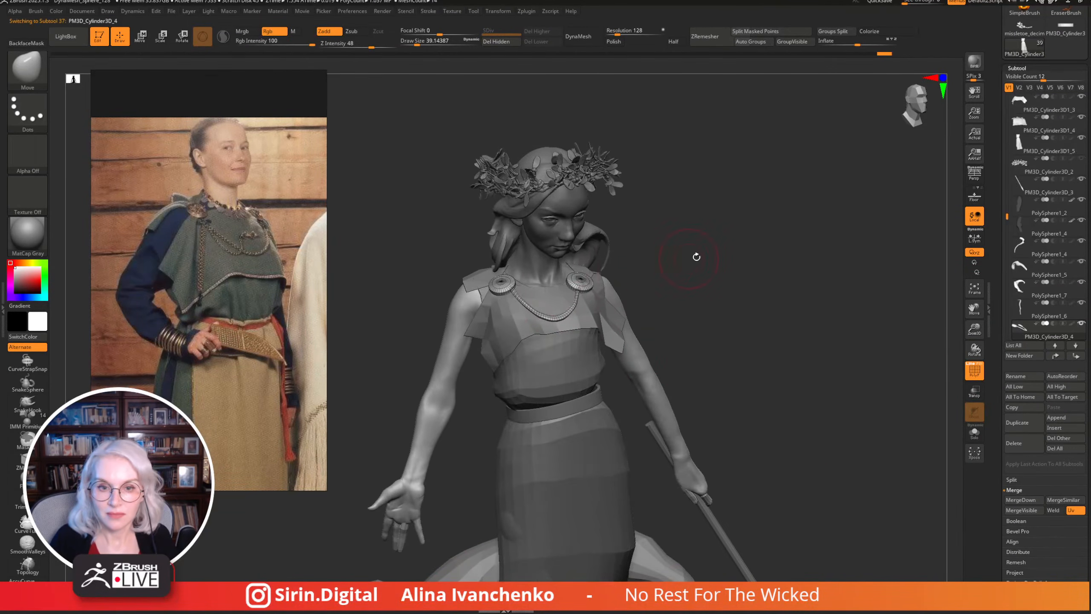
left_click_drag(694, 254, 645, 312)
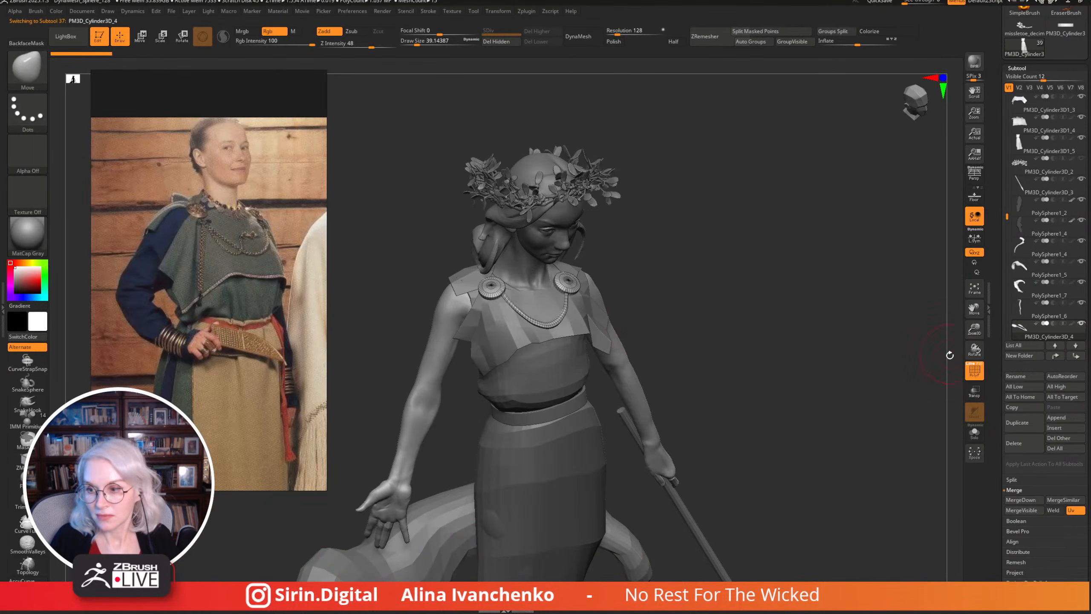
left_click_drag(822, 354, 688, 278)
Fit the necklace against the chest from the front and side with the Move brush, reducing its size from about 104 to 56.
left_click_drag(416, 43, 426, 43)
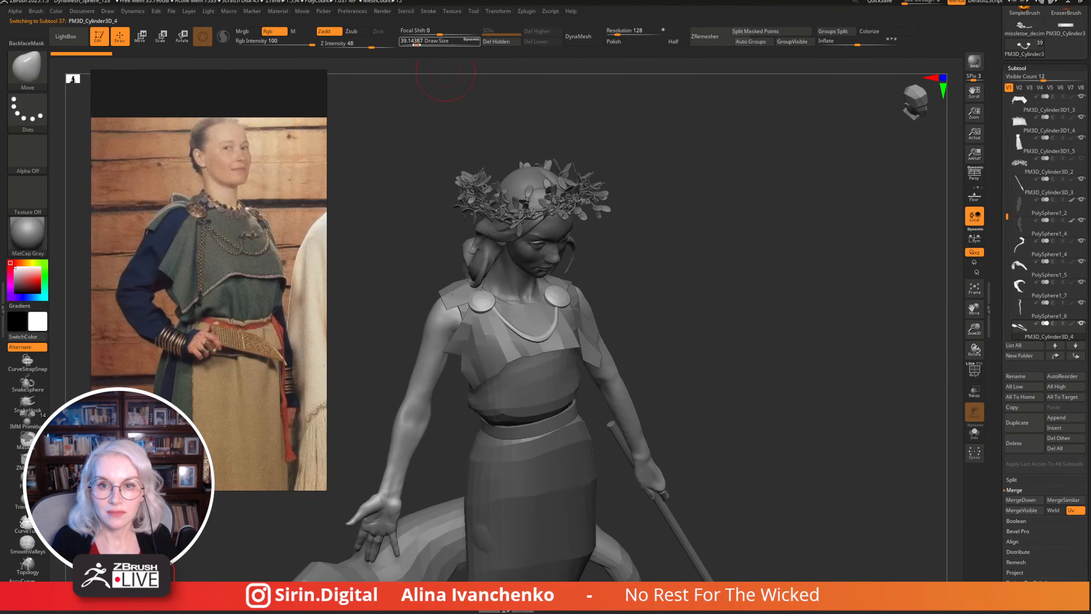
mouse_move(752, 172)
left_mouse_down()
mouse_move(684, 248)
mouse_move(537, 355)
left_mouse_up()
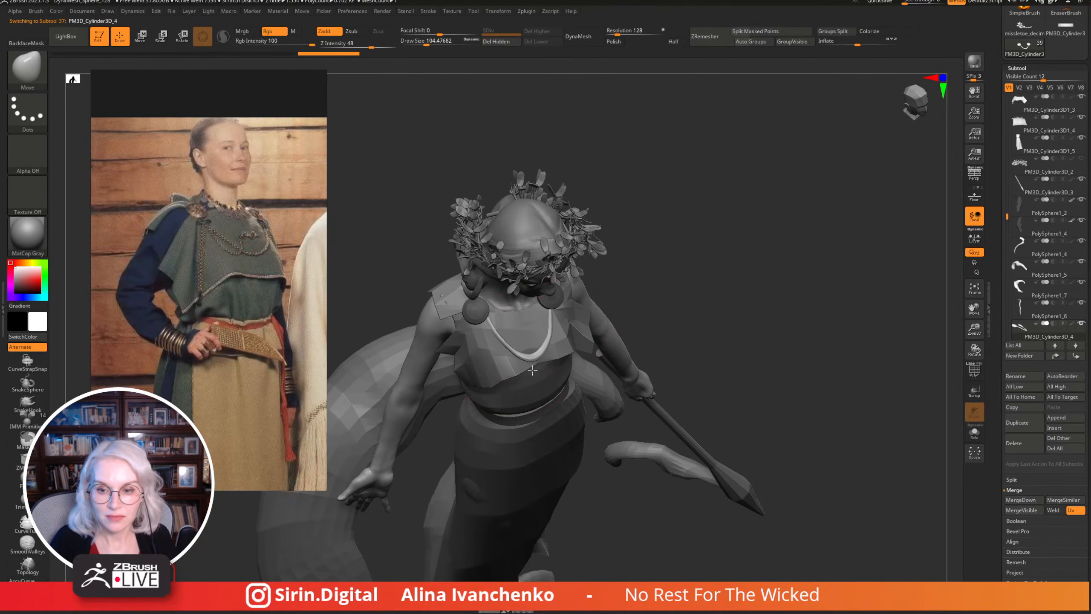
left_click_drag(689, 244, 650, 138, "shift")
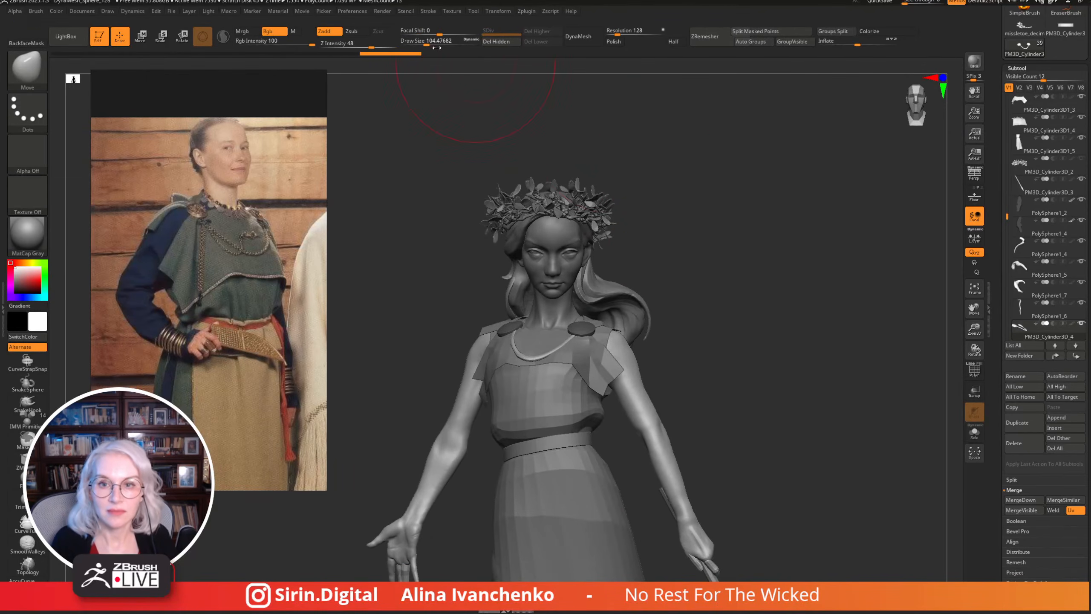
left_click_drag(426, 42, 425, 41)
mouse_move(769, 185)
left_mouse_down()
mouse_move(527, 316)
mouse_move(519, 298)
left_mouse_up()
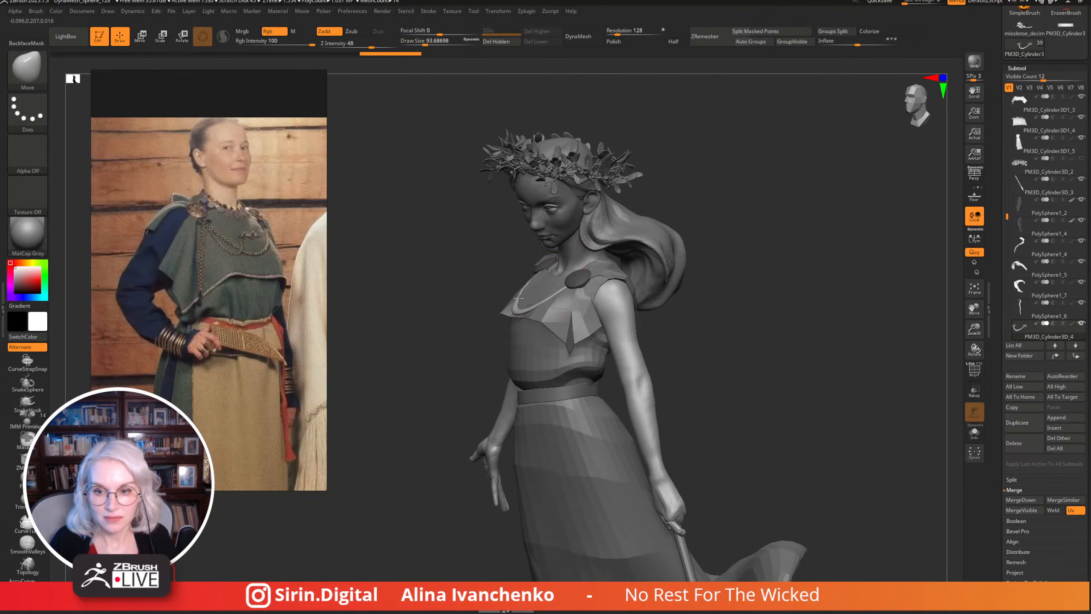
left_click_drag(425, 42, 419, 42)
mouse_move(426, 104)
left_mouse_down()
mouse_move(409, 317)
mouse_move(515, 295)
left_mouse_up()
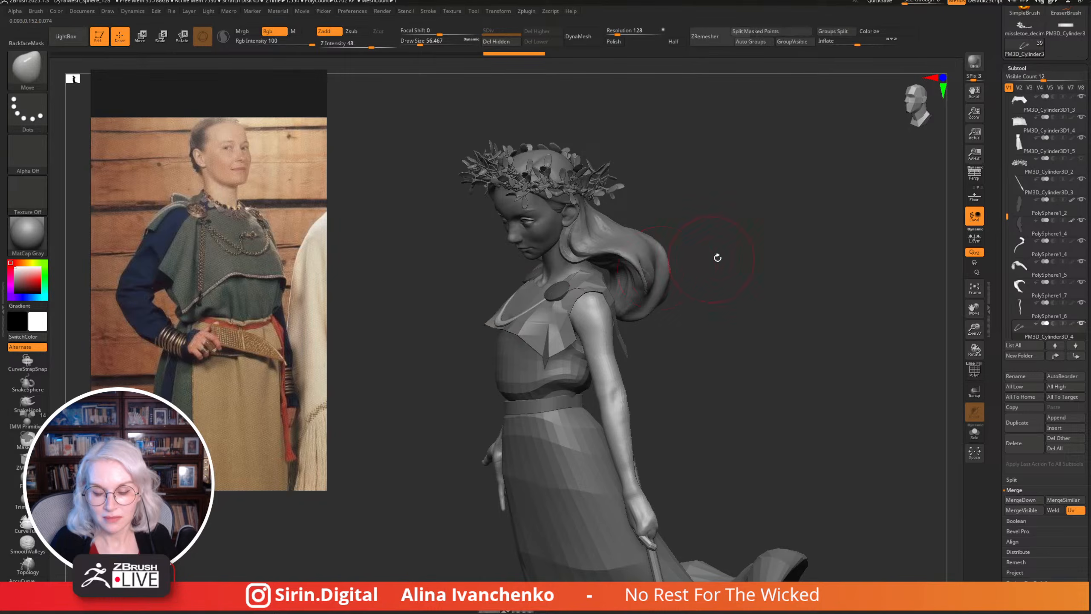
mouse_move(716, 256)
left_mouse_down("shift")
mouse_move(681, 274)
mouse_move(628, 248)
mouse_move(449, 291)
mouse_move(640, 224)
mouse_move(752, 231)
mouse_move(680, 270)
left_mouse_up("shift")
Select the shoulder cape and adjust its front over the chest using the Move brush at a draw size of about 35.
left_click(570, 278, "alt")
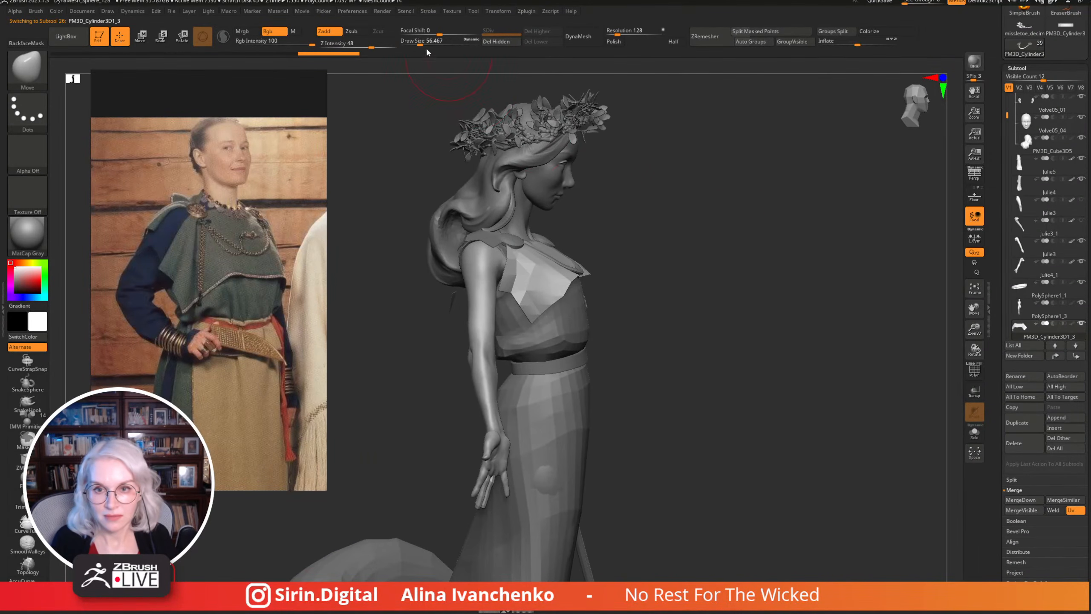
key("bracketleft")
key("bracketleft")
left_click_drag(652, 223, 628, 268)
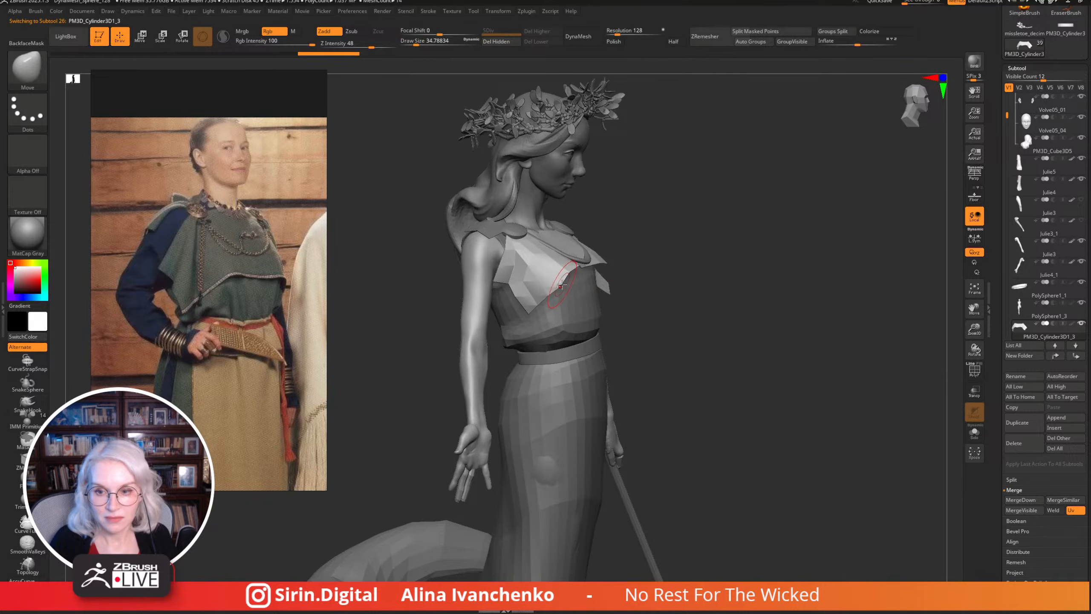
left_click_drag(698, 258, 674, 257)
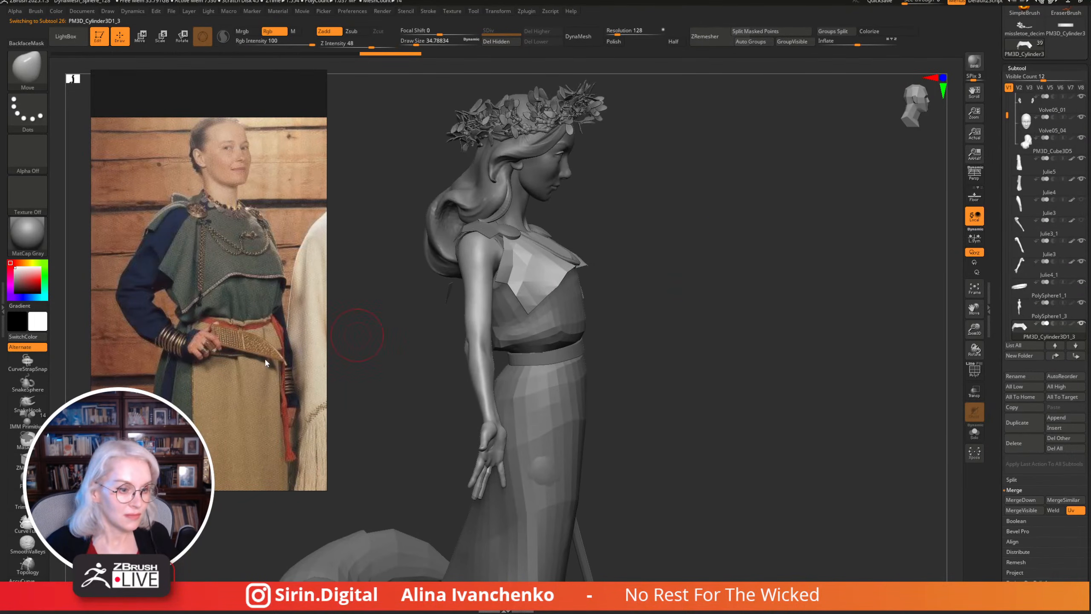
Switch to the Pretzel Rocks music player, skip to the next track, and return to ZBrush.
key("alt+Tab")
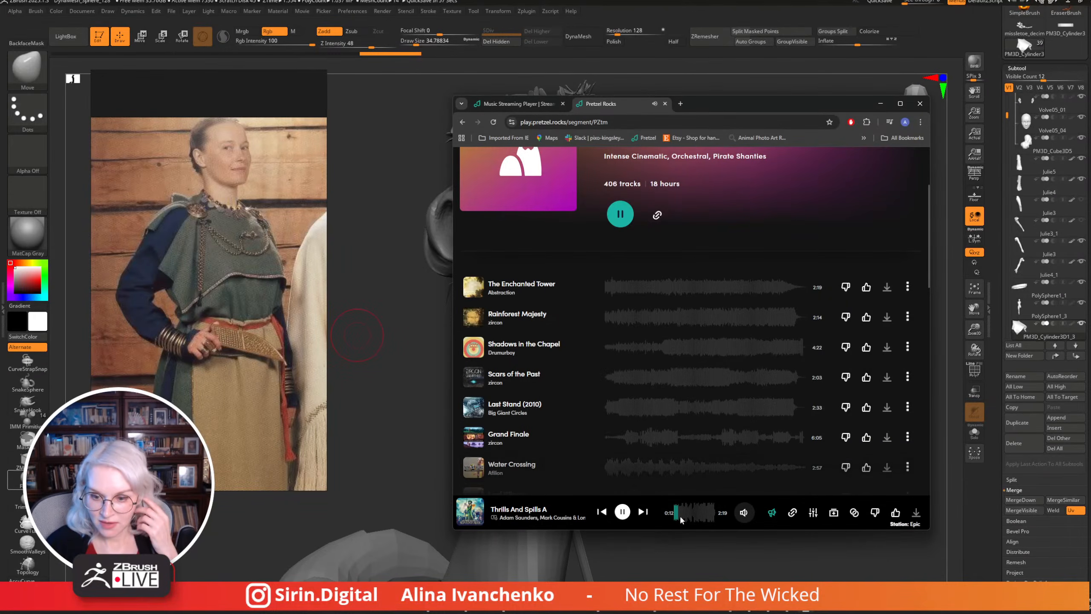
left_click(643, 511)
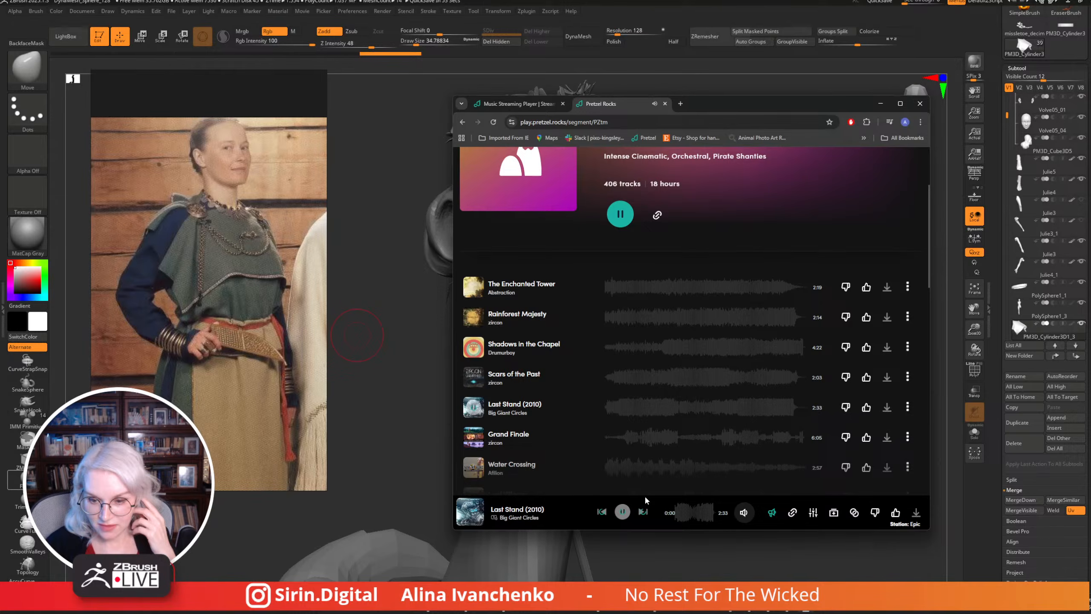
left_click(406, 436)
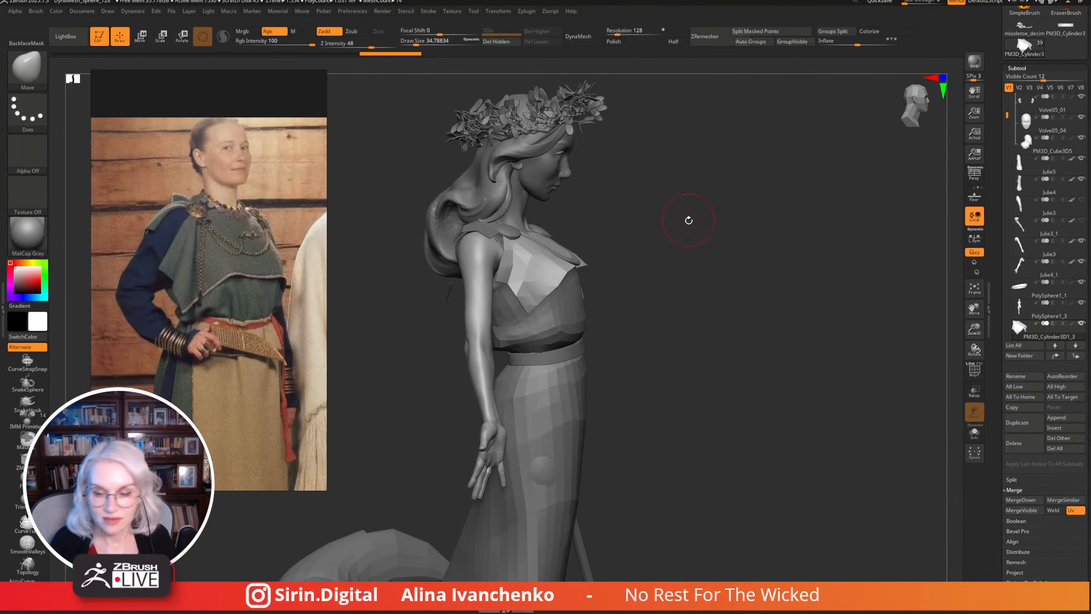
Select the dress and reshape the bodice fabric overhanging the belt at the side and back with the Move brush.
mouse_move(689, 220)
left_mouse_down()
mouse_move(652, 215)
mouse_move(755, 214)
mouse_move(688, 264)
mouse_move(585, 291)
left_mouse_up()
left_click(562, 319, "alt")
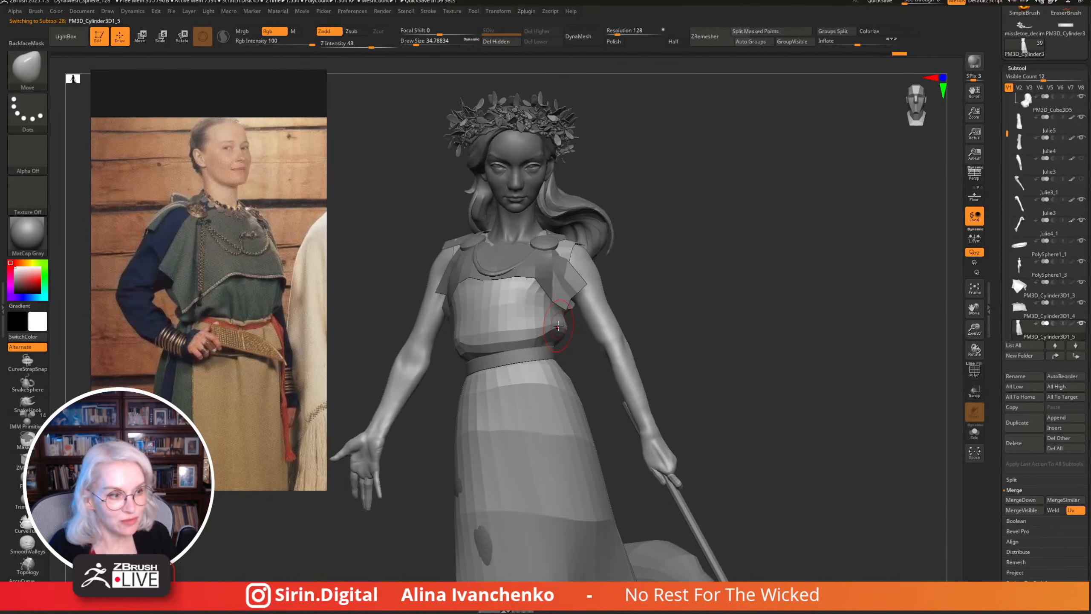
mouse_move(759, 270)
left_mouse_down()
mouse_move(710, 283)
mouse_move(702, 305)
mouse_move(742, 307)
mouse_move(725, 322)
mouse_move(650, 341)
left_mouse_up()
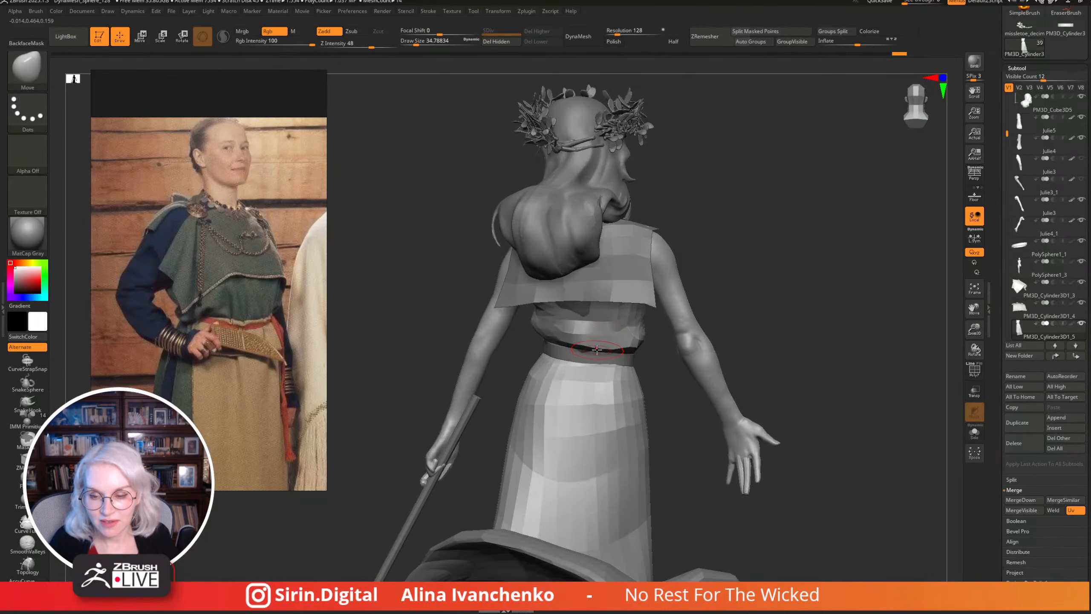
mouse_move(657, 372)
left_mouse_down()
mouse_move(642, 361)
mouse_move(616, 377)
mouse_move(573, 373)
left_mouse_up()
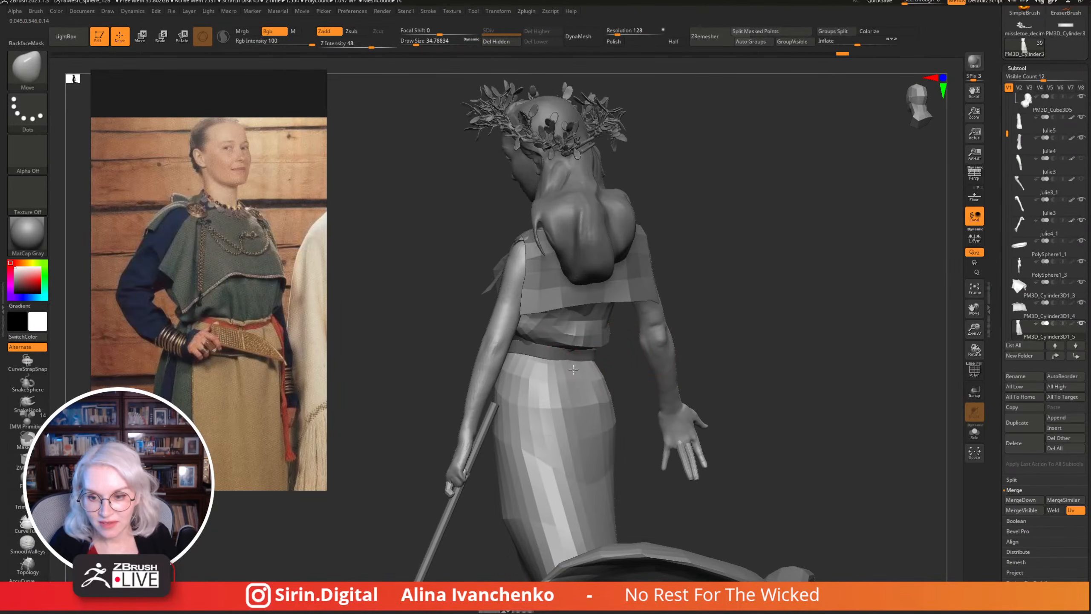
mouse_move(670, 318)
left_mouse_down()
mouse_move(742, 273)
mouse_move(723, 269)
mouse_move(570, 358)
left_mouse_up()
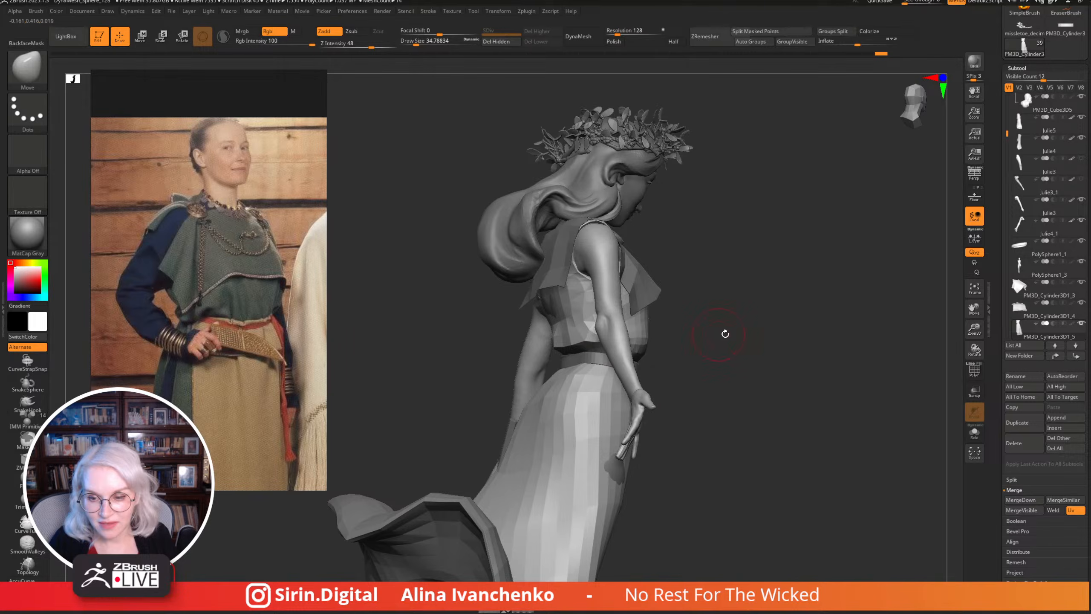
mouse_move(723, 331)
left_mouse_down()
mouse_move(733, 334)
mouse_move(699, 309)
mouse_move(601, 362)
mouse_move(706, 339)
mouse_move(750, 305)
mouse_move(653, 287)
mouse_move(640, 297)
left_mouse_up()
Make the dress the active subtool again and frame it in the view.
left_click(495, 350, "alt")
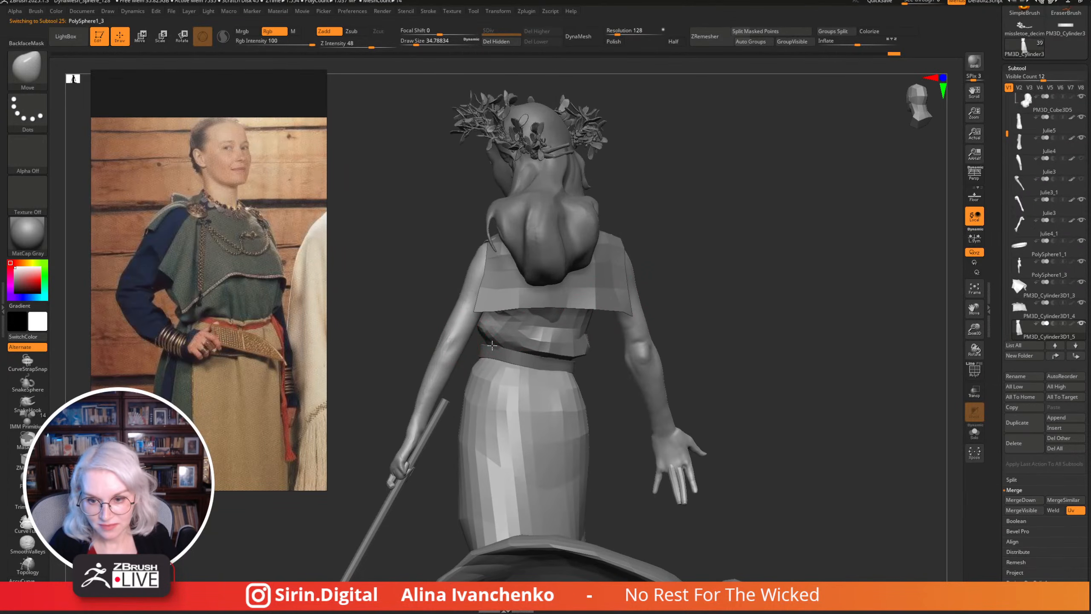
mouse_move(699, 247)
left_mouse_down()
mouse_move(788, 277)
mouse_move(730, 284)
left_mouse_up()
left_click(536, 387, "alt")
key("f")
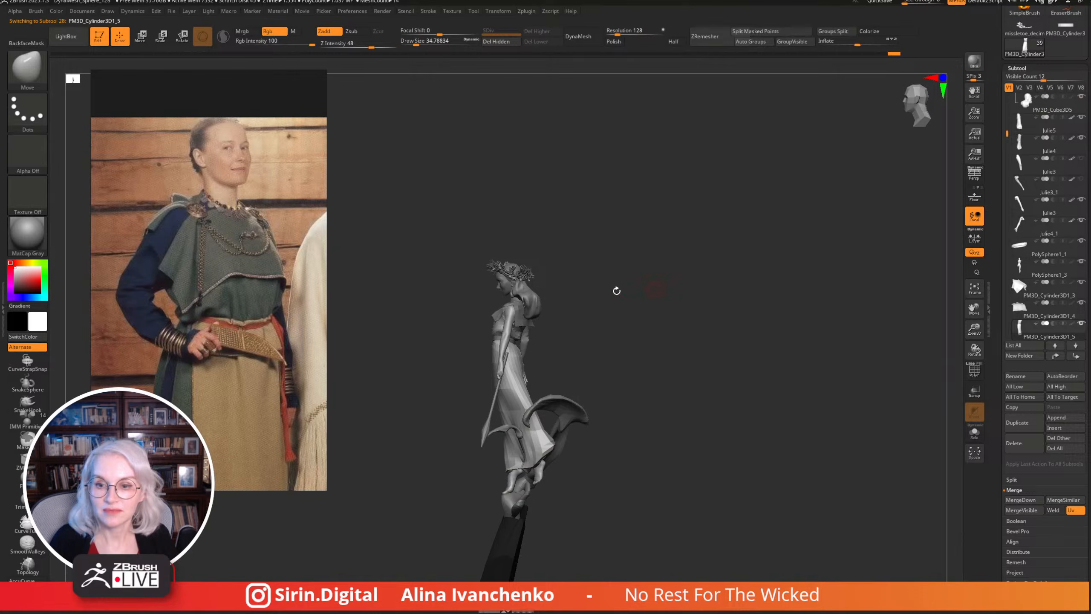
mouse_move(616, 287)
left_mouse_down("shift")
mouse_move(640, 292)
mouse_move(669, 360)
left_mouse_up("shift")
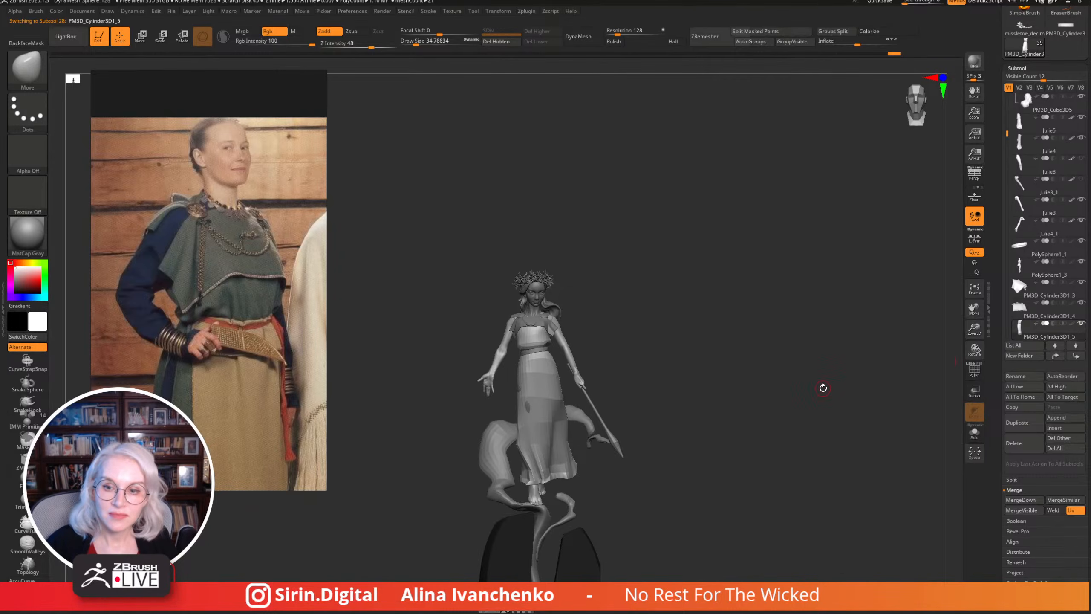
left_click_drag(786, 248, 756, 270)
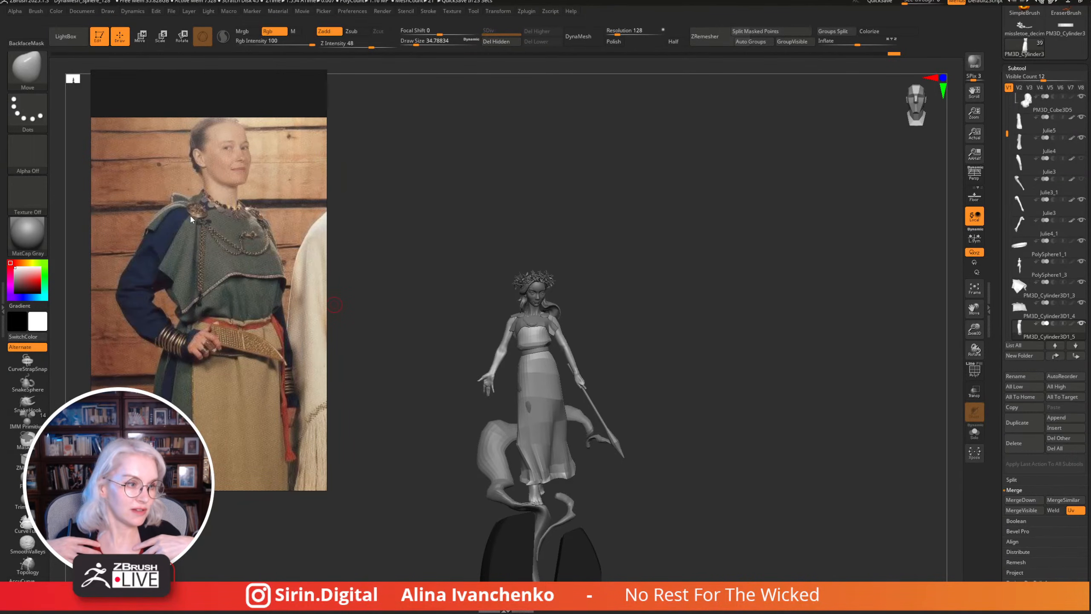
mouse_move(683, 221)
left_mouse_down()
mouse_move(654, 234)
mouse_move(645, 292)
left_mouse_up()
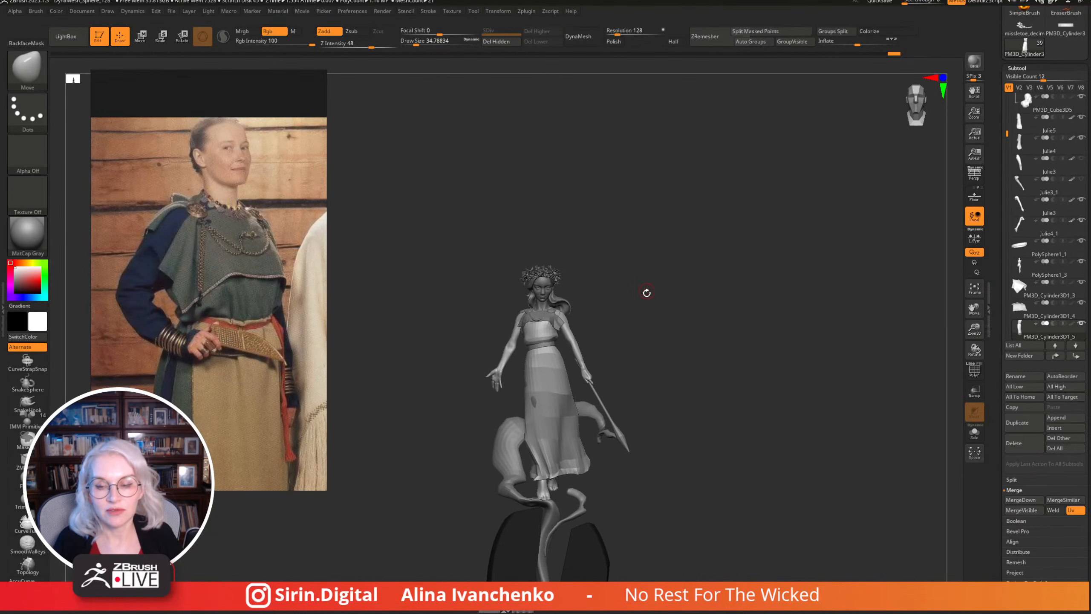
Select the necklace chain and adjust its ends at the shoulder brooches with the Move brush at a draw size of about 46.
left_click_drag(974, 328, 975, 395)
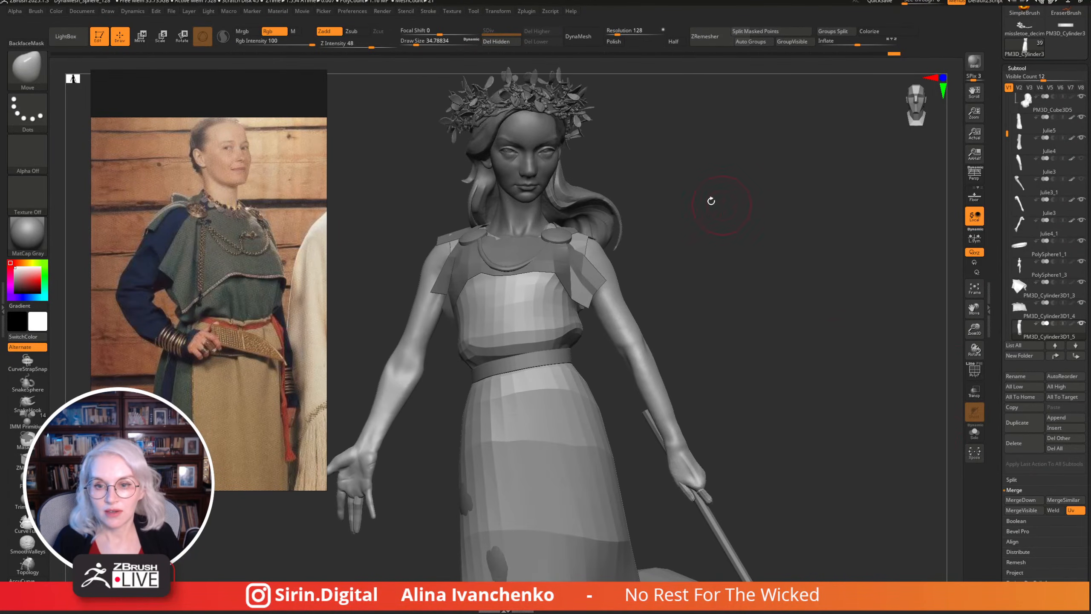
mouse_move(512, 282)
left_mouse_down()
mouse_move(665, 237)
mouse_move(633, 246)
mouse_move(562, 153)
left_mouse_up()
left_click(633, 246, "alt")
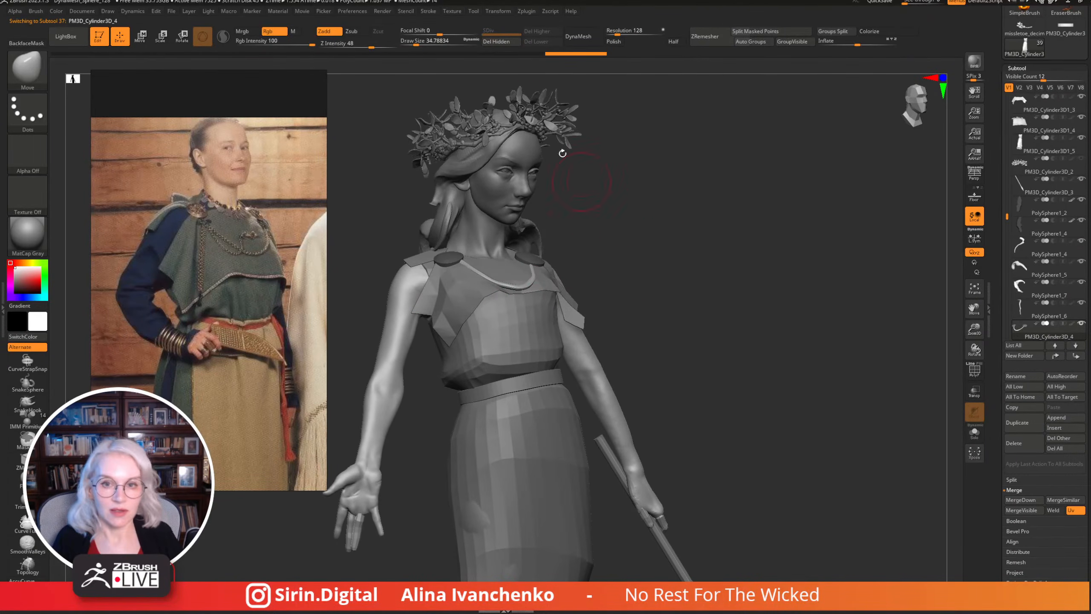
left_click_drag(416, 45, 418, 45)
mouse_move(618, 185)
left_mouse_down()
mouse_move(638, 216)
mouse_move(569, 242)
left_mouse_up()
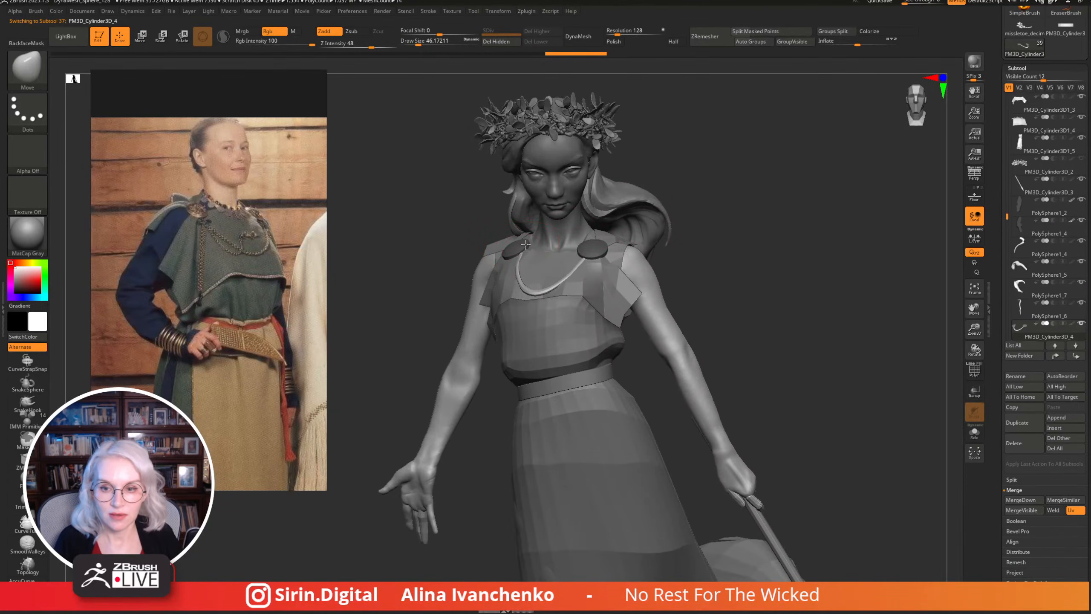
mouse_move(698, 201)
left_mouse_down()
mouse_move(709, 183)
mouse_move(657, 213)
mouse_move(689, 224)
mouse_move(663, 236)
mouse_move(674, 226)
mouse_move(514, 259)
left_mouse_up()
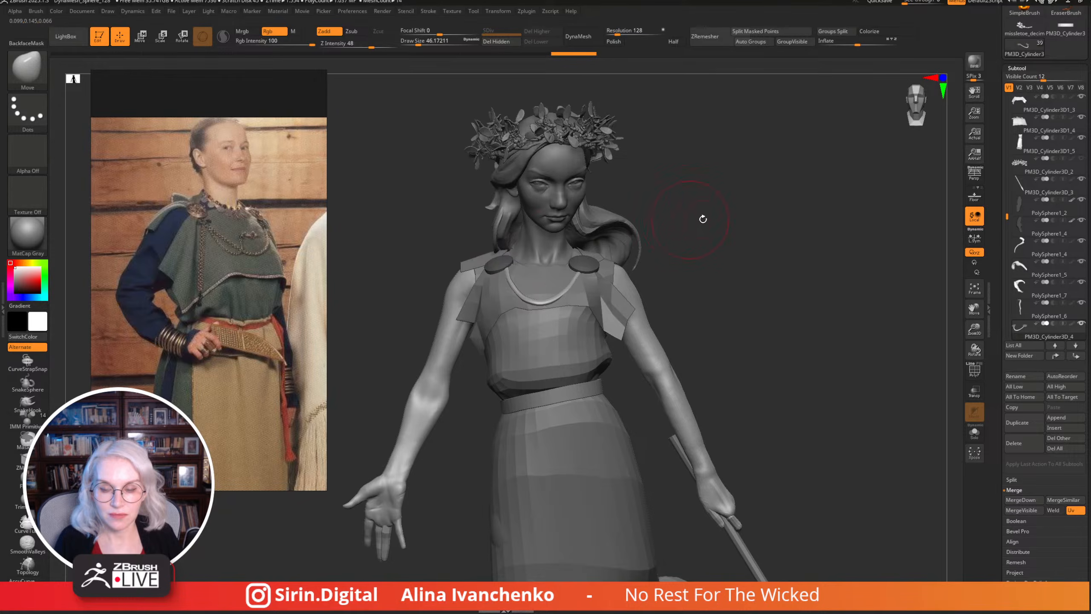
mouse_move(702, 219)
left_mouse_down()
mouse_move(669, 207)
mouse_move(510, 268)
left_mouse_up()
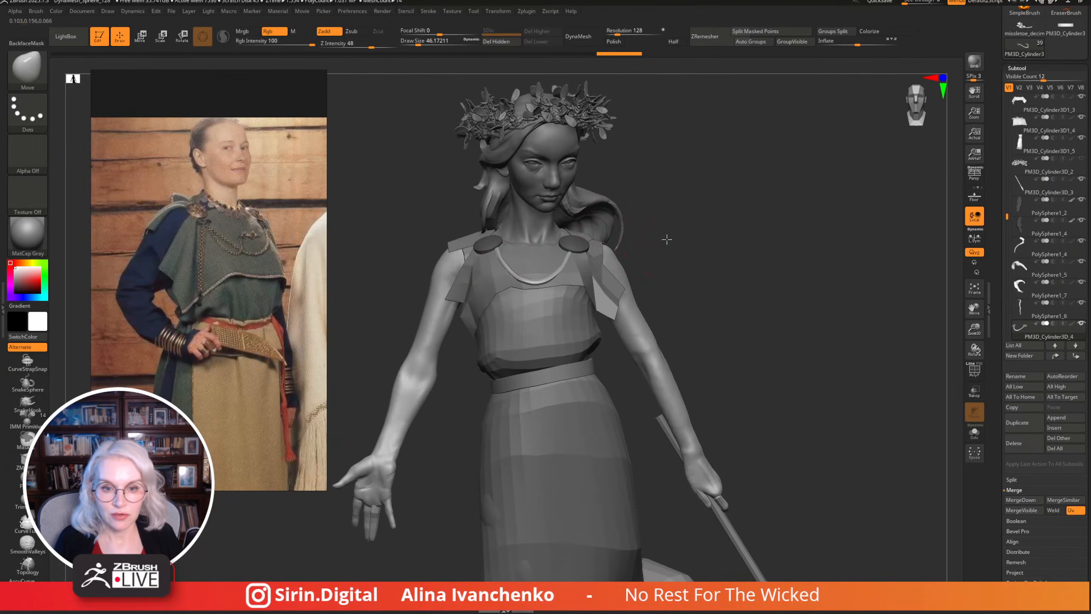
left_click_drag(668, 239, 654, 243)
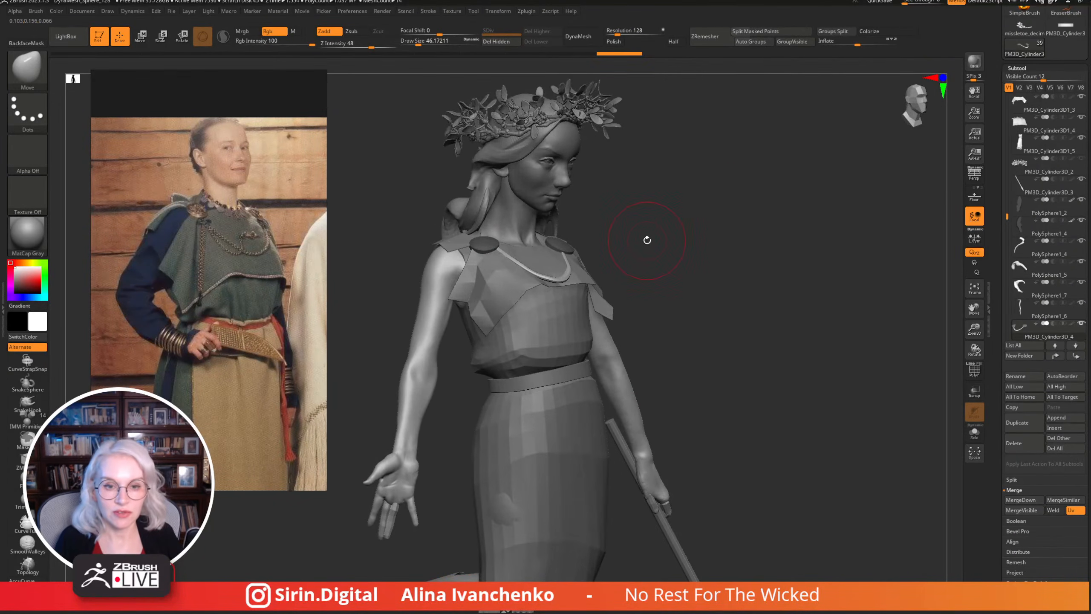
mouse_move(647, 240)
left_mouse_down()
mouse_move(728, 185)
mouse_move(667, 251)
mouse_move(662, 294)
mouse_move(730, 268)
mouse_move(710, 291)
left_mouse_up()
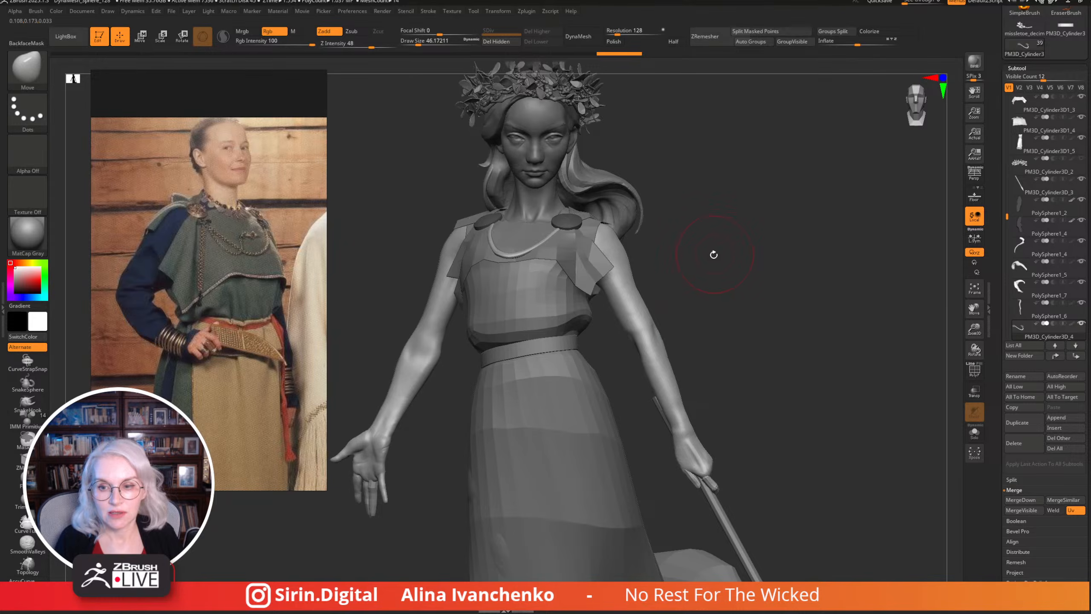
left_click_drag(713, 255, 686, 272)
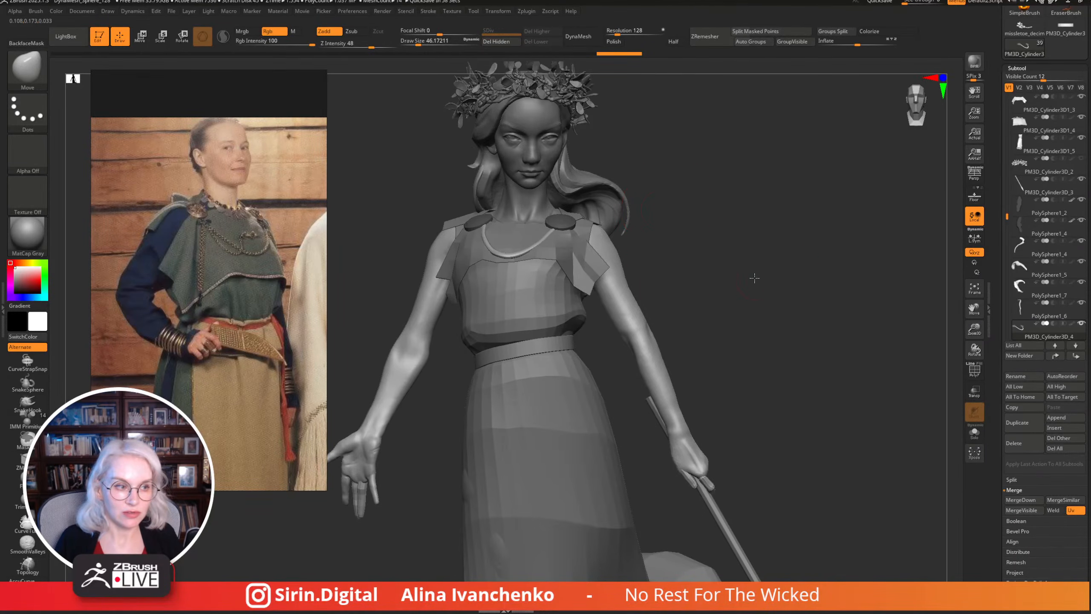
mouse_move(974, 328)
left_mouse_down()
mouse_move(953, 302)
mouse_move(963, 303)
mouse_move(678, 220)
mouse_move(543, 248)
left_mouse_up()
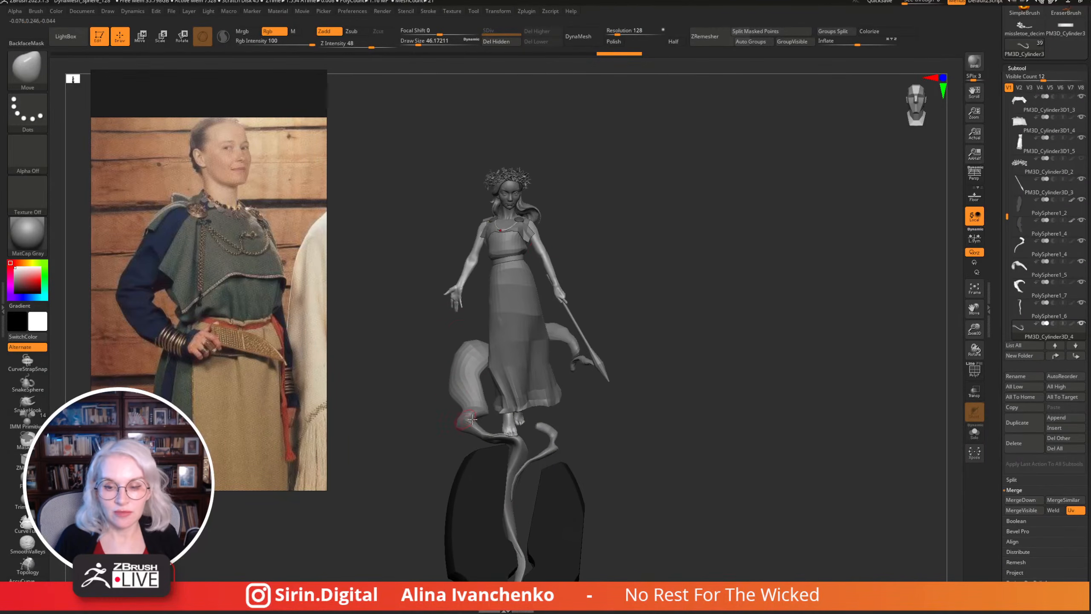
left_click_drag(623, 387, 784, 298)
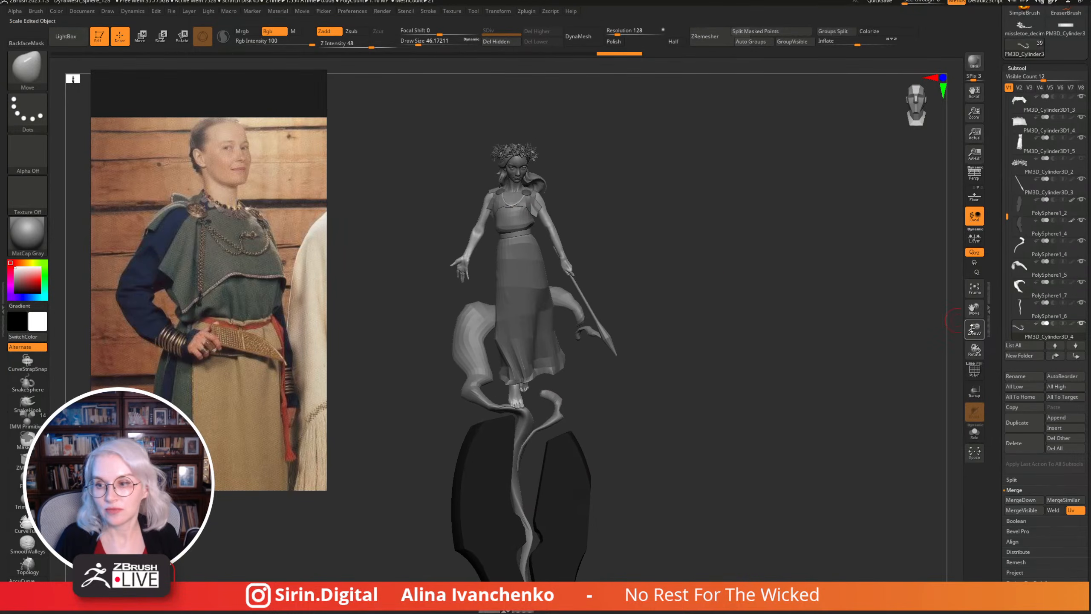
mouse_move(972, 329)
left_mouse_down()
mouse_move(799, 312)
mouse_move(750, 386)
left_mouse_up()
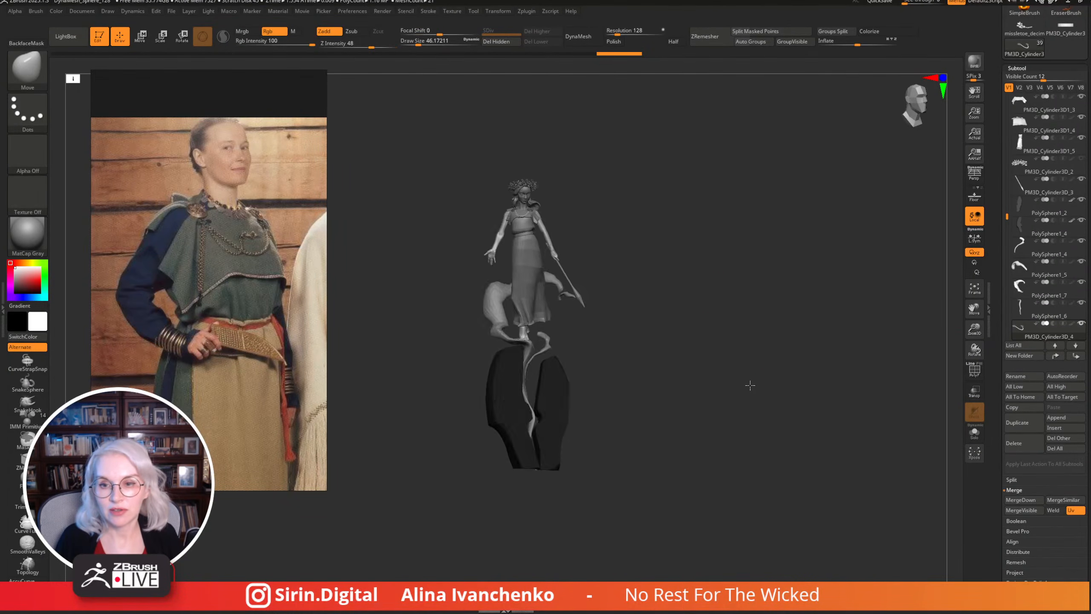
left_click_drag(974, 329, 757, 371)
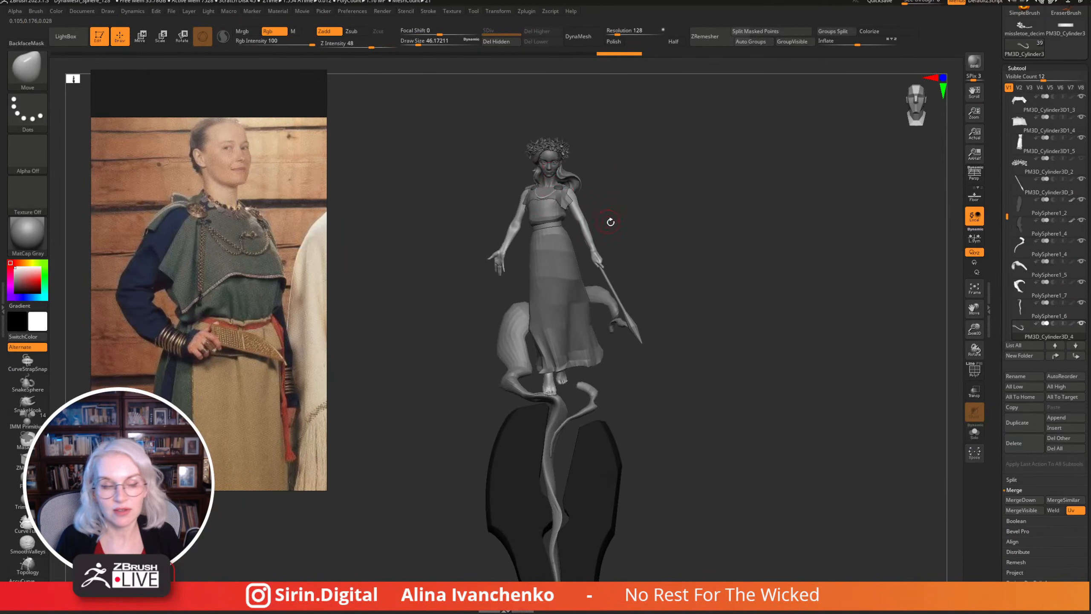
left_click_drag(974, 329, 630, 270)
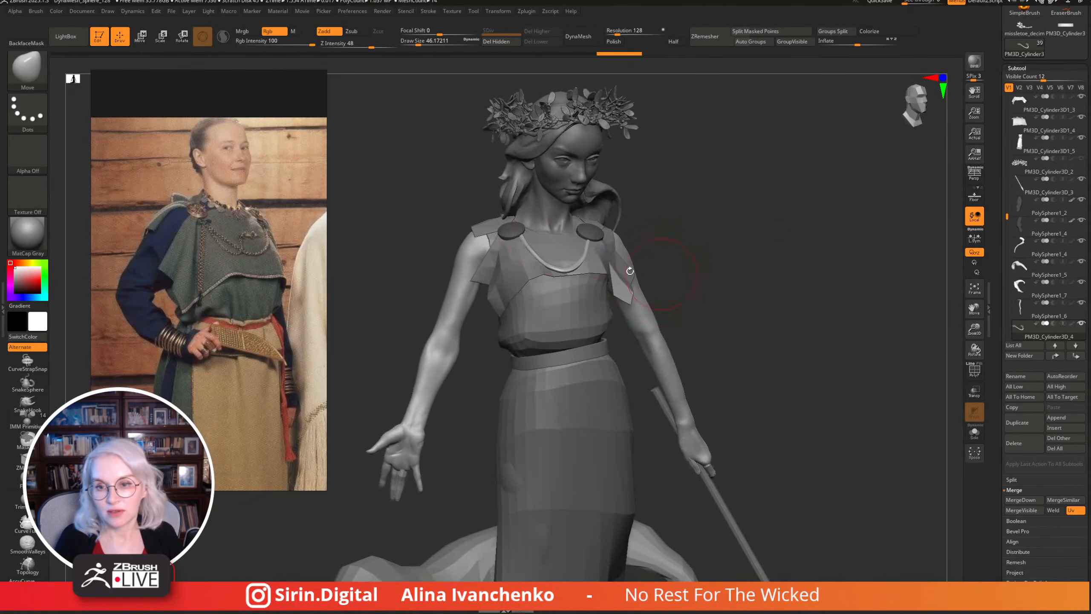
On the necklace subtool, draw a hanging strand with the CurveTube brush from the shoulder brooch down the side of the bodice toward the belt.
left_click(522, 241, "alt")
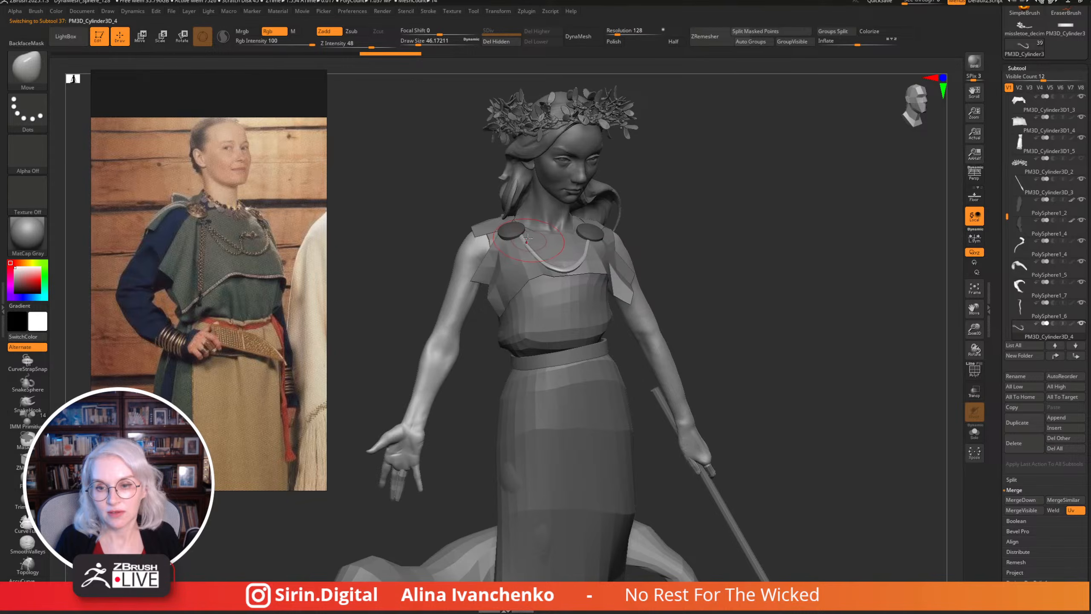
left_click(521, 235, "alt")
mouse_move(527, 248)
right_mouse_down()
mouse_move(533, 255)
mouse_move(533, 228)
right_mouse_up()
key("shift")
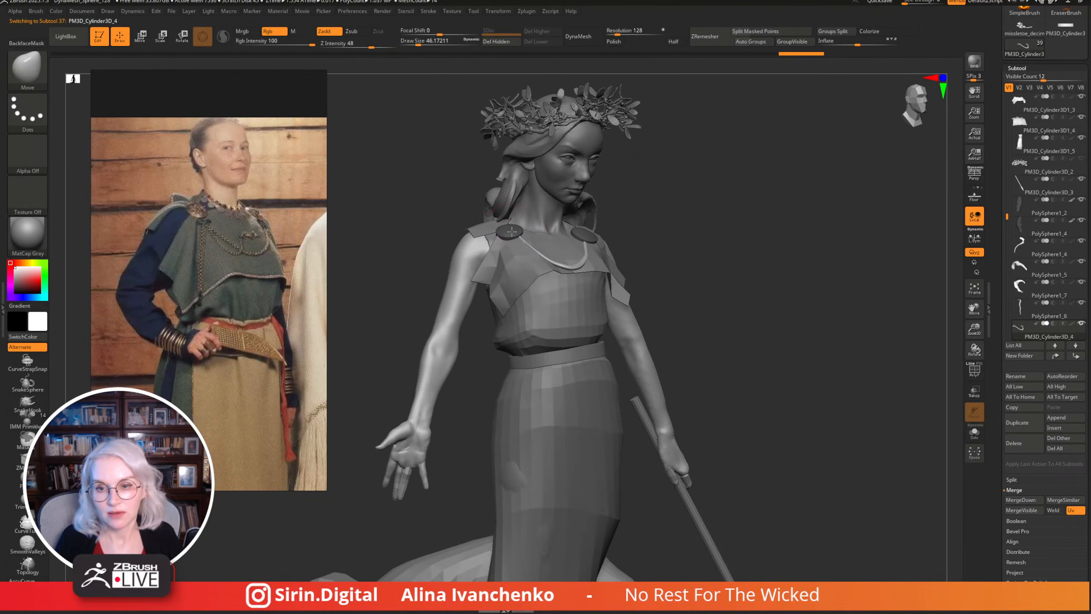
right_click_drag(638, 214, 575, 248)
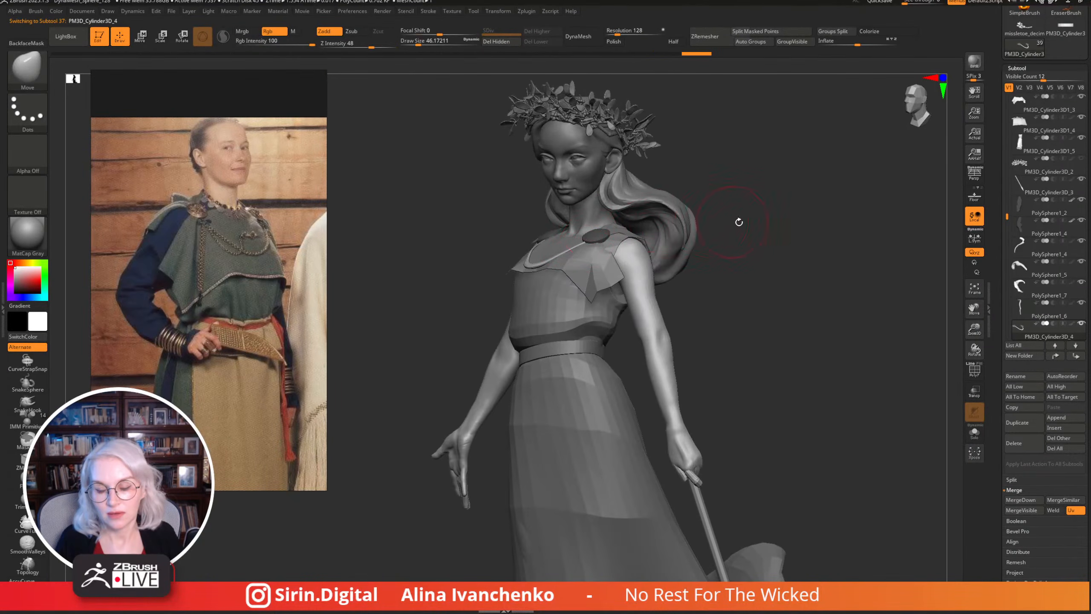
right_click_drag(739, 222, 670, 229)
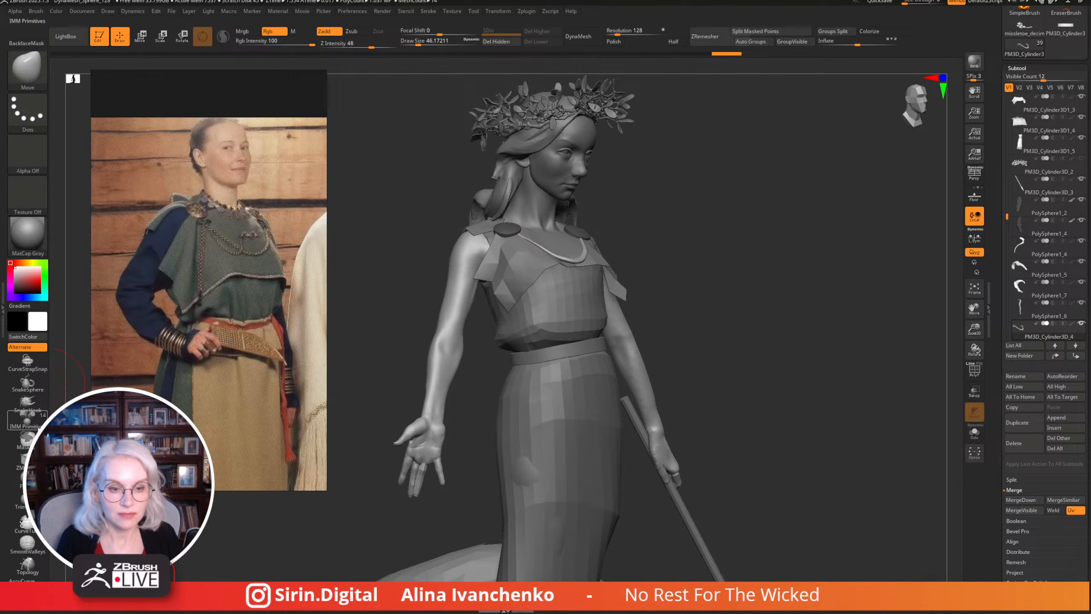
left_click(24, 525)
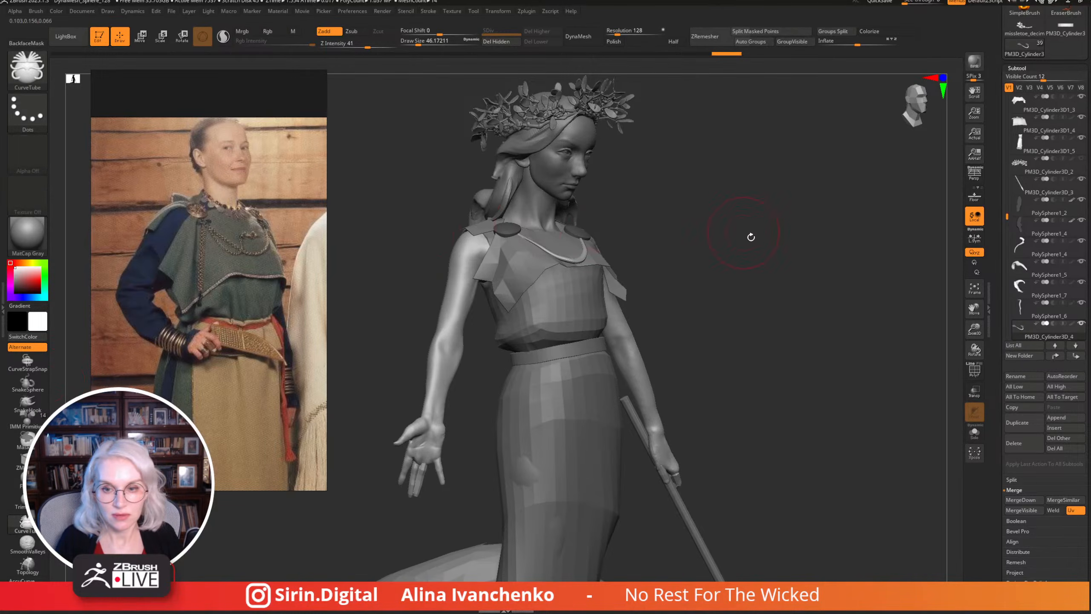
right_click_drag(751, 237, 758, 233)
left_click_drag(508, 281, 499, 361)
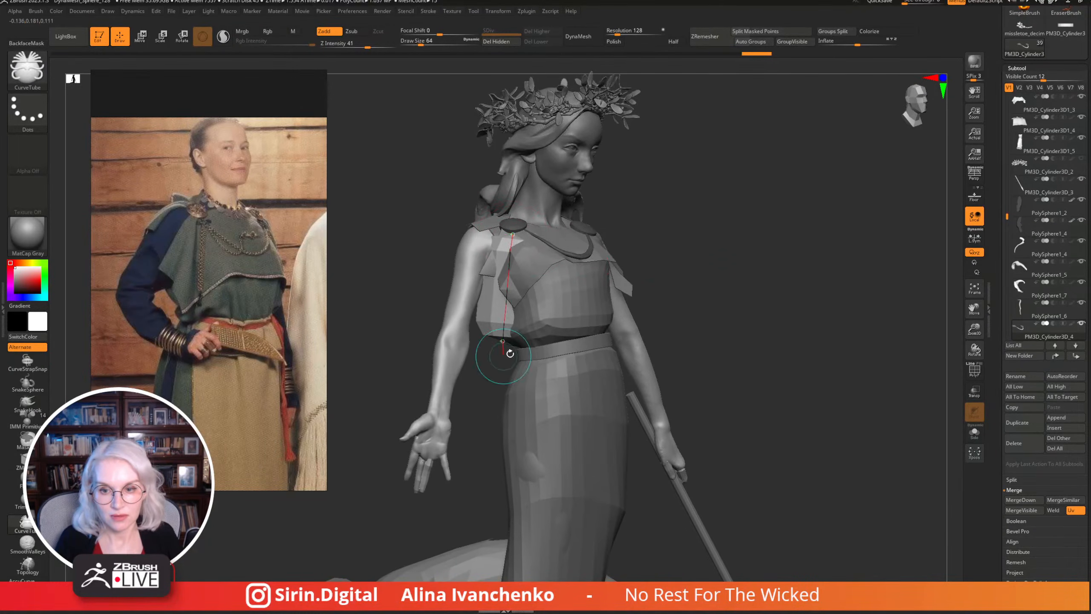
right_click_drag(499, 360, 430, 127)
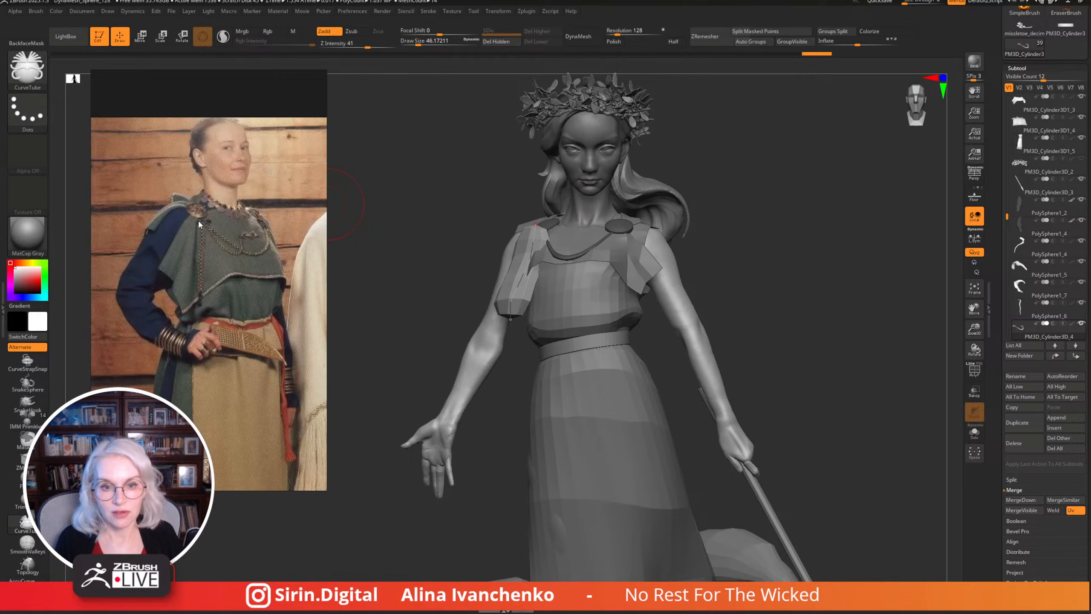
Thin the hanging curve tube using a draw size of about 12 and adjust its curve from the brooch along the bodice.
key("bracketleft")
key("bracketleft")
key("bracketleft")
key("bracketleft")
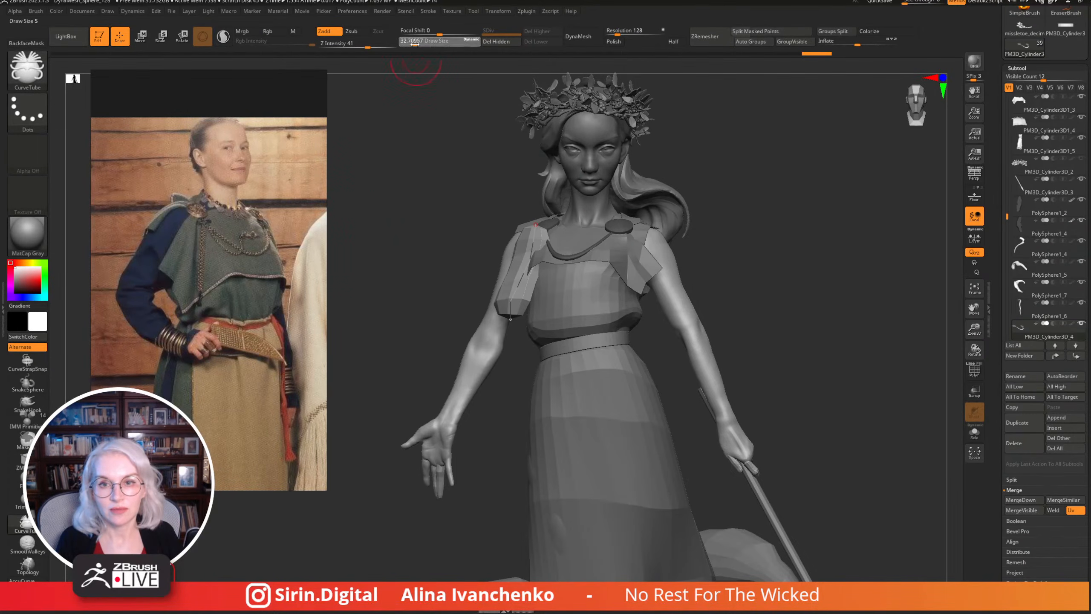
key("bracketleft")
key("bracketleft")
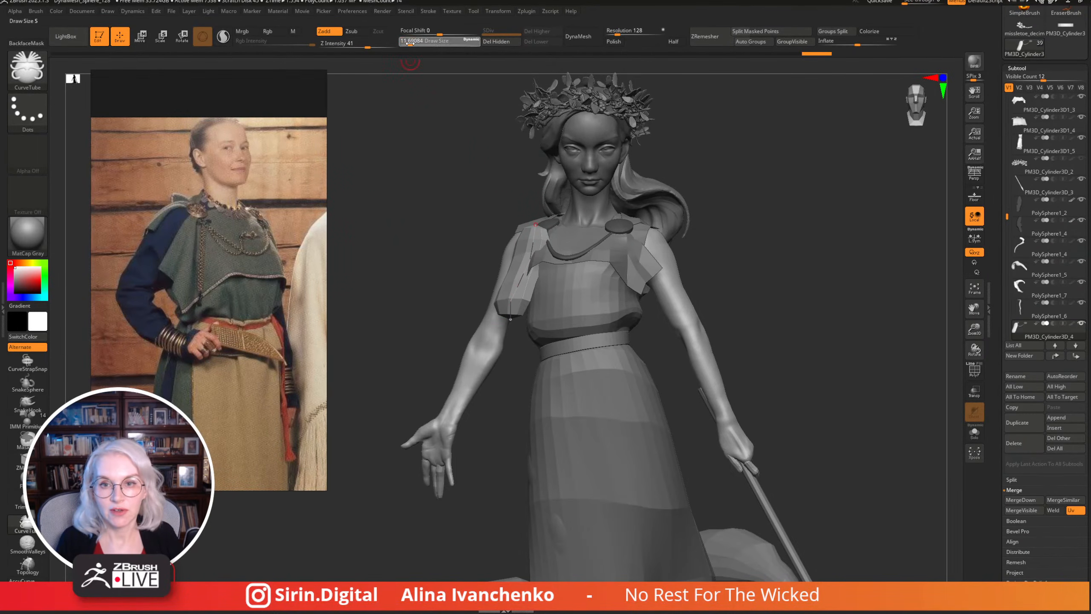
left_click(524, 271)
mouse_move(515, 249)
right_mouse_down()
mouse_move(457, 248)
mouse_move(600, 236)
mouse_move(529, 223)
right_mouse_up()
left_click(530, 224)
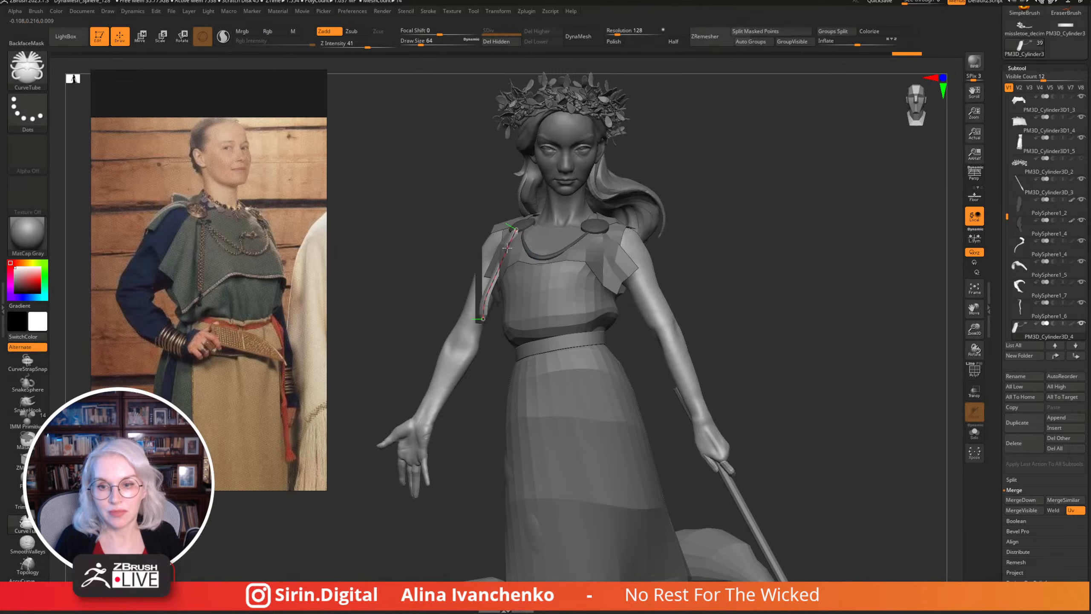
mouse_move(456, 207)
right_mouse_down()
mouse_move(524, 237)
mouse_move(645, 236)
mouse_move(545, 229)
mouse_move(548, 183)
right_mouse_up()
left_click(515, 224)
Fine-tune the hanging tube's thickness, trying a draw size of about 3 and then about 6.6.
left_click(407, 40)
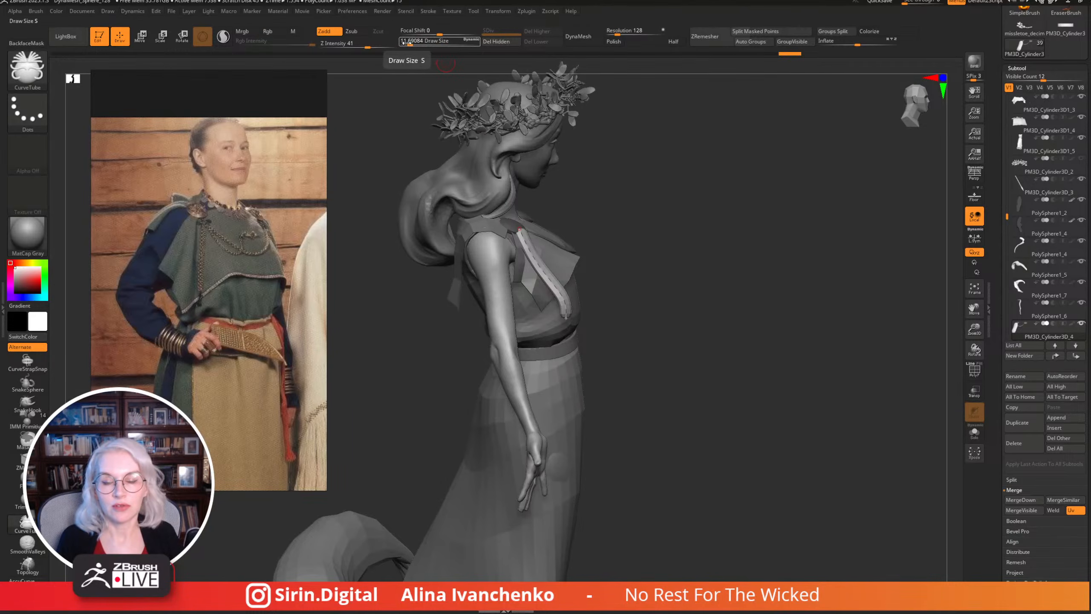
left_click(380, 43)
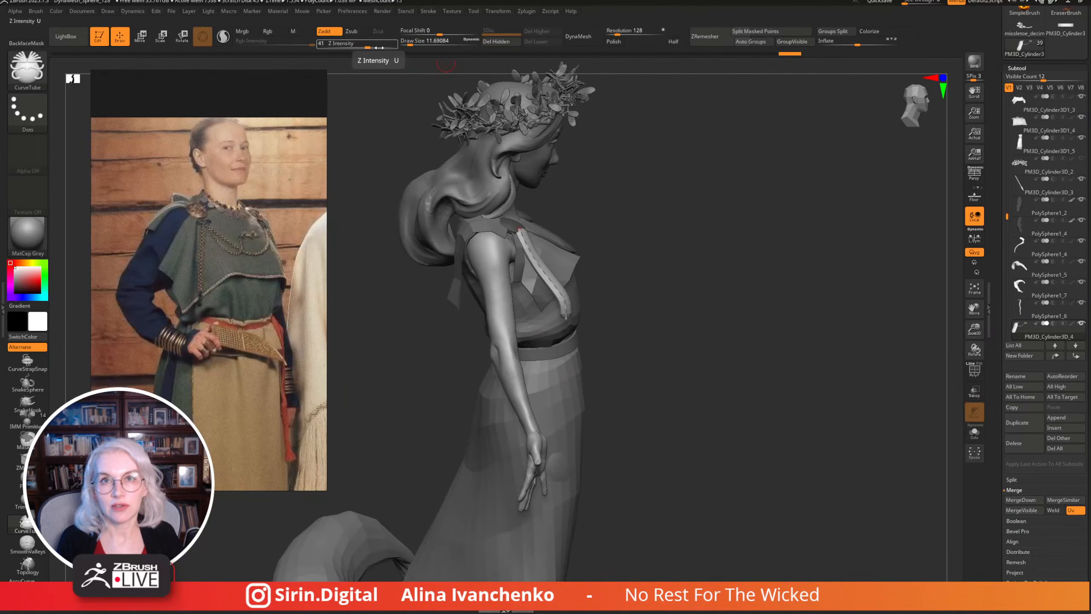
left_click(401, 43)
type("64")
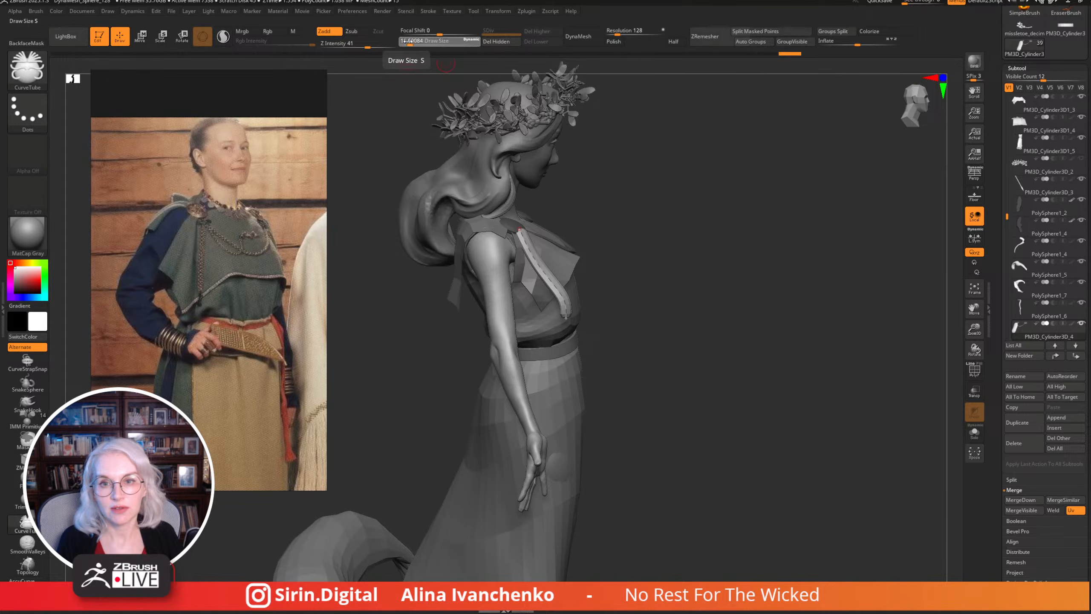
key("Return")
right_click_drag(571, 258, 527, 254)
left_click_drag(527, 254, 531, 302)
mouse_move(523, 303)
right_mouse_down()
mouse_move(532, 315)
mouse_move(585, 253)
mouse_move(631, 225)
right_mouse_up()
left_click(547, 320)
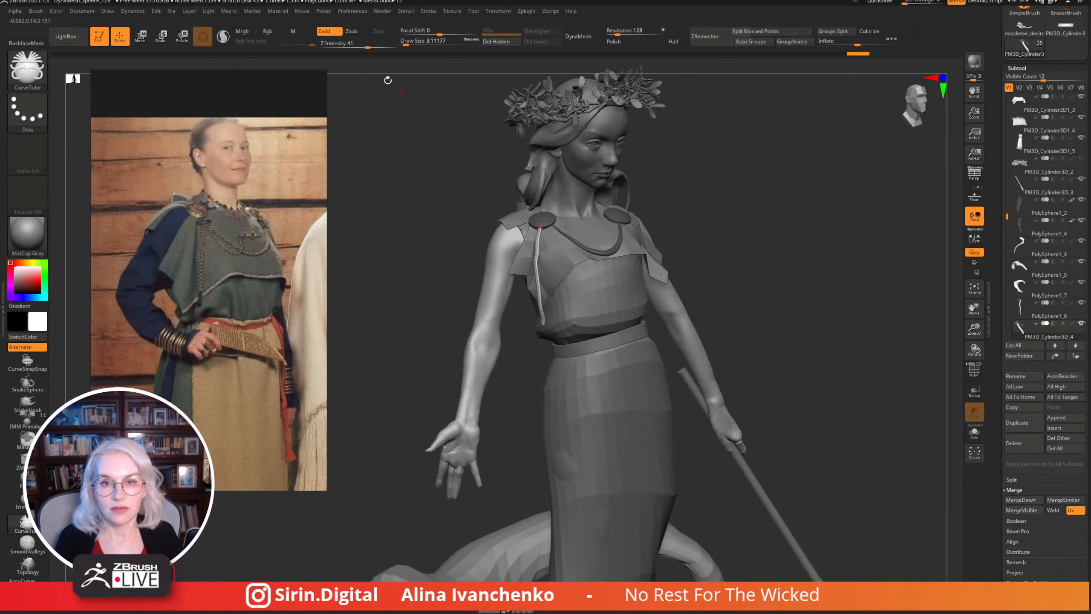
left_click_drag(405, 44, 420, 45)
mouse_move(730, 214)
right_mouse_down()
mouse_move(784, 199)
mouse_move(552, 317)
mouse_move(669, 207)
mouse_move(745, 183)
mouse_move(623, 249)
right_mouse_up()
key("ctrl+z")
Select the shoulder cape, switch to the Move brush at a draw size of about 41, and turn on the polygon wireframe display.
left_click(597, 271, "alt")
key("b")
key("m")
key("v")
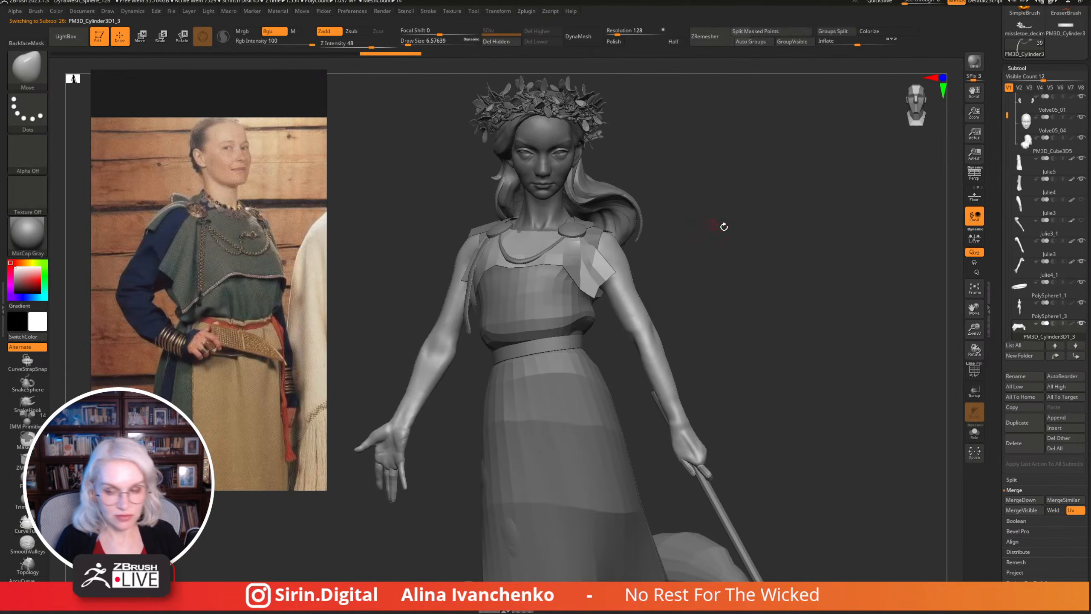
right_click_drag(723, 227, 454, 68)
left_click_drag(408, 44, 418, 44)
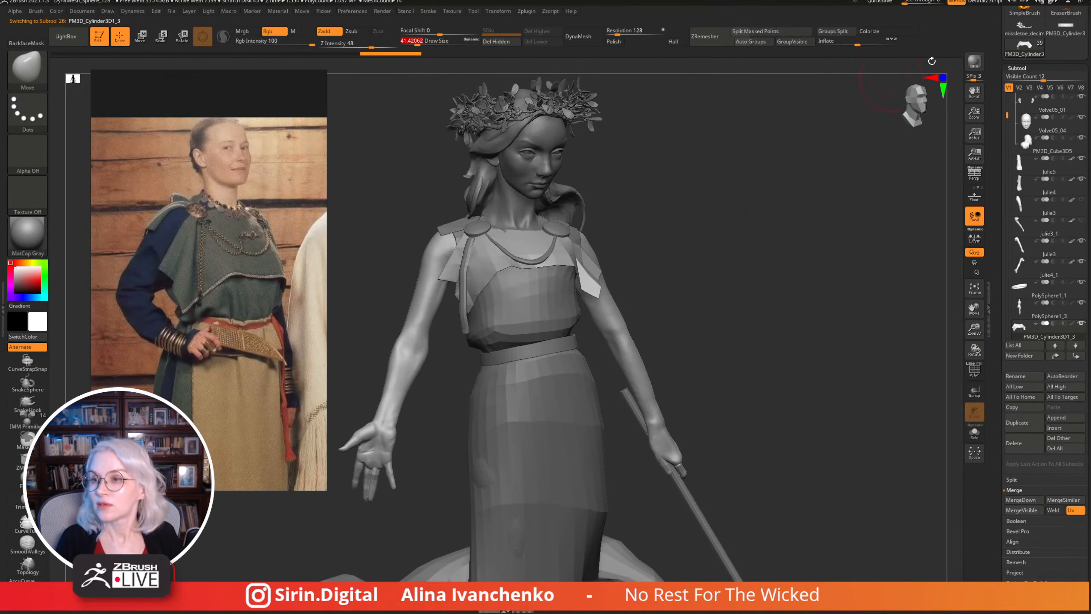
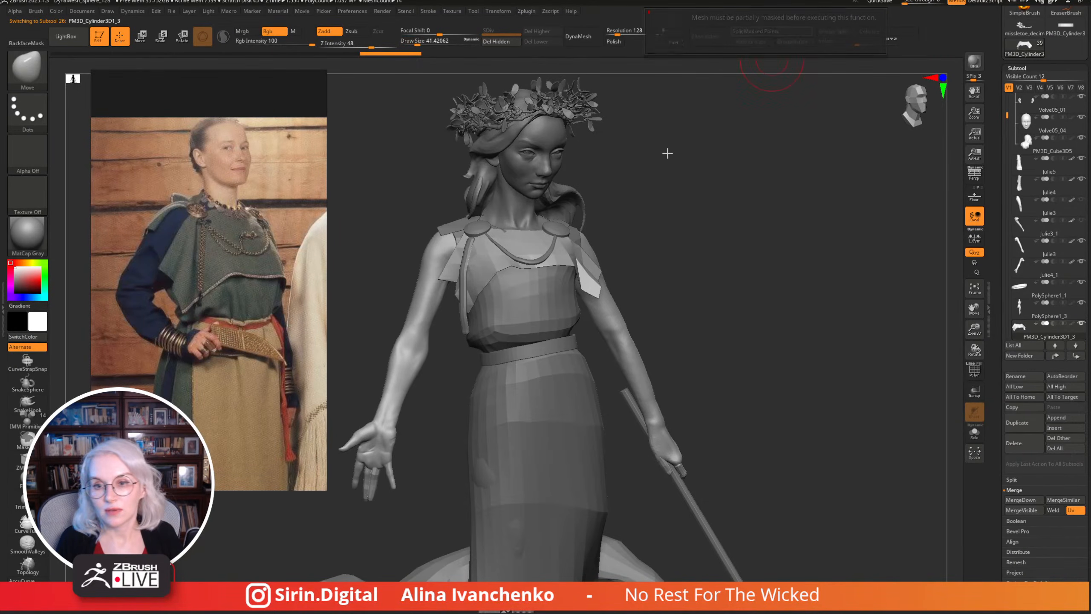
right_click_drag(696, 156, 471, 277)
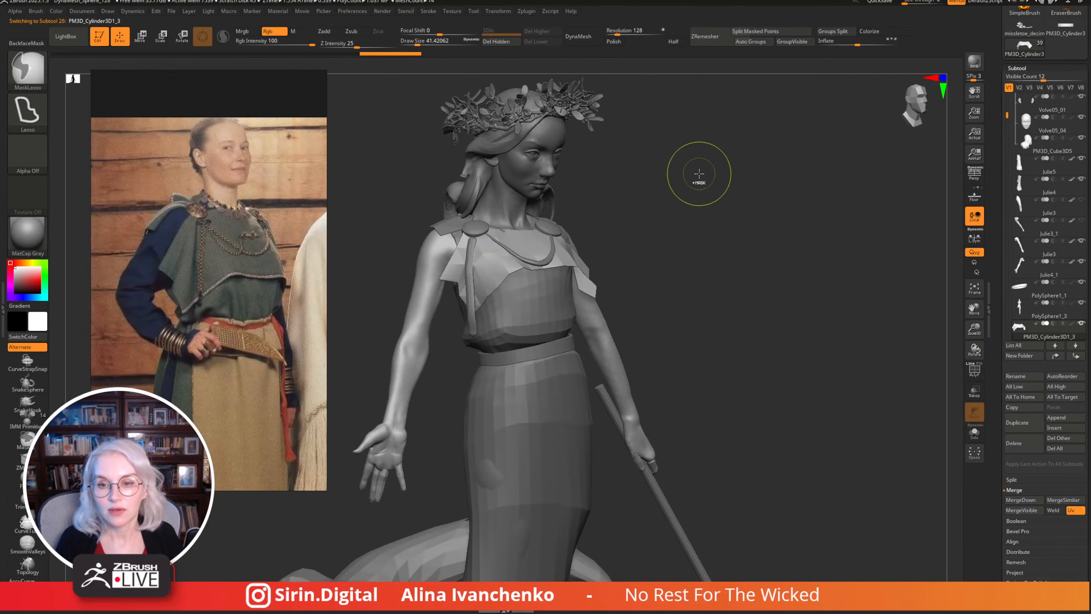
key("shift+f")
left_click_drag(974, 330, 974, 334)
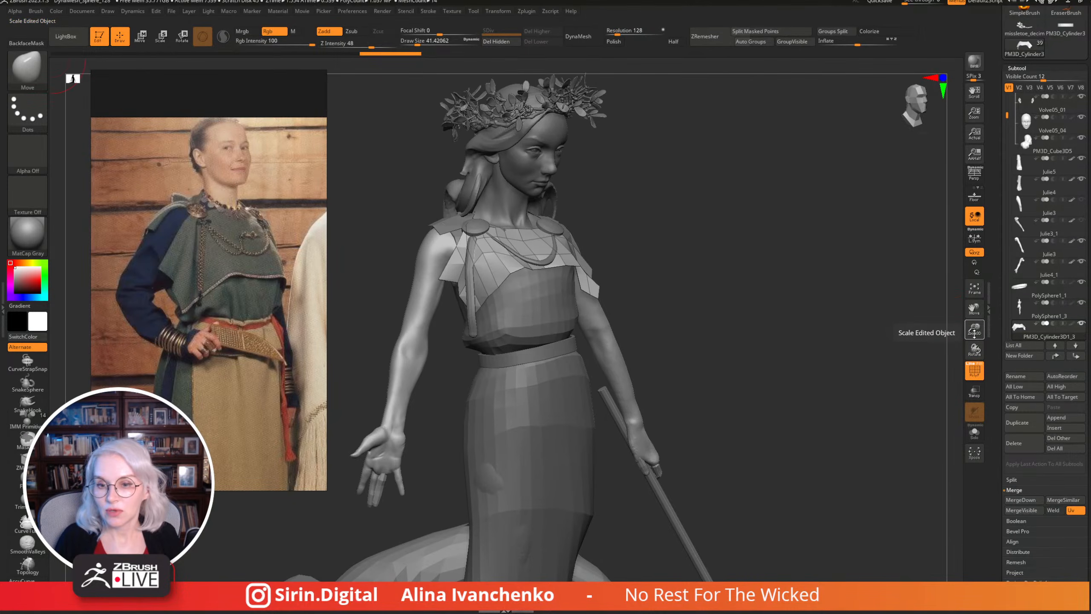
Select the necklace subtool and auto-group it so the hanging strand and the other pieces become separate polygroups.
left_click(474, 320, "alt")
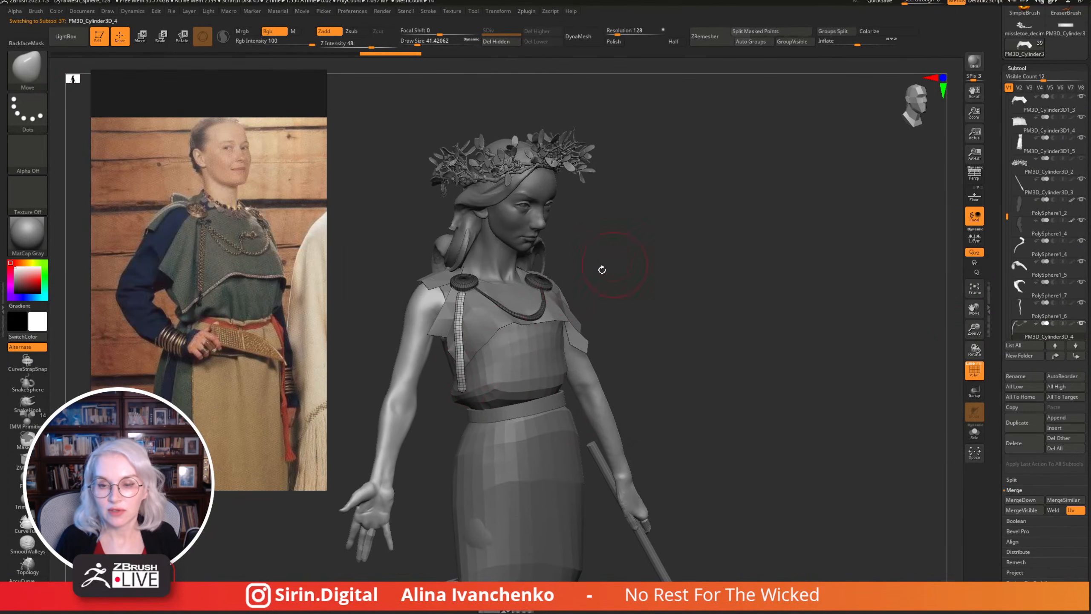
right_click_drag(475, 320, 462, 302)
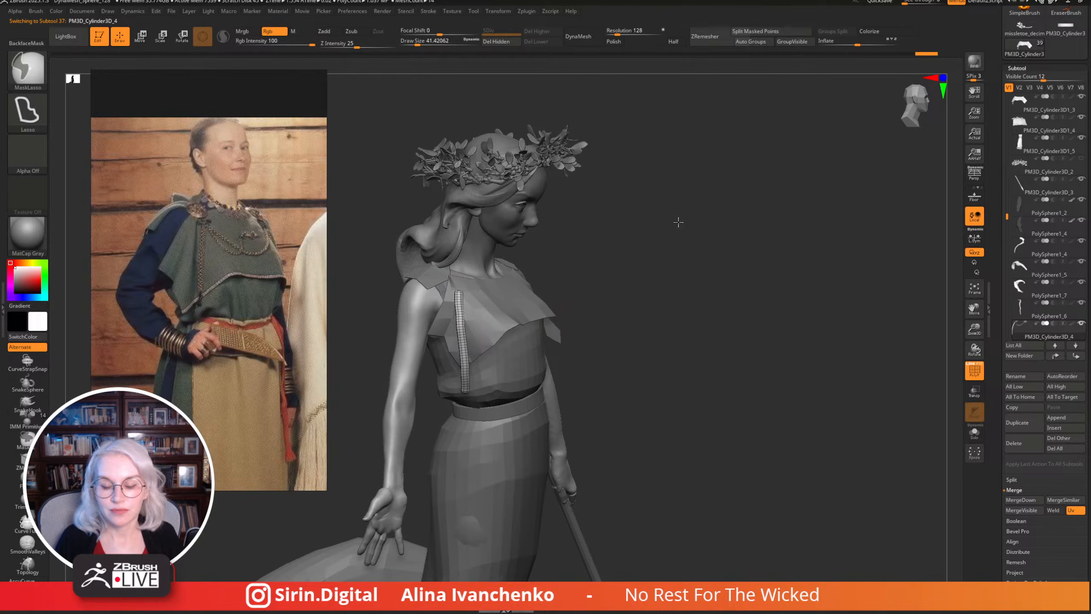
right_click_drag(674, 227, 494, 300)
left_click(763, 43)
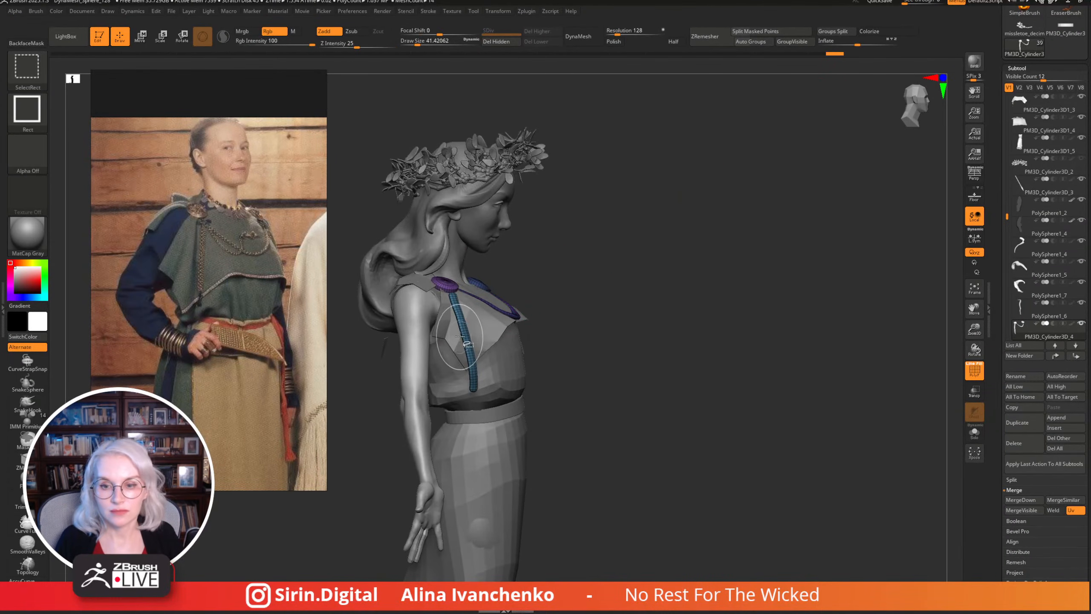
Shape and smooth the hanging strand beside the bodice with the Move brush at a draw size of about 41.
right_click_drag(626, 256, 464, 331)
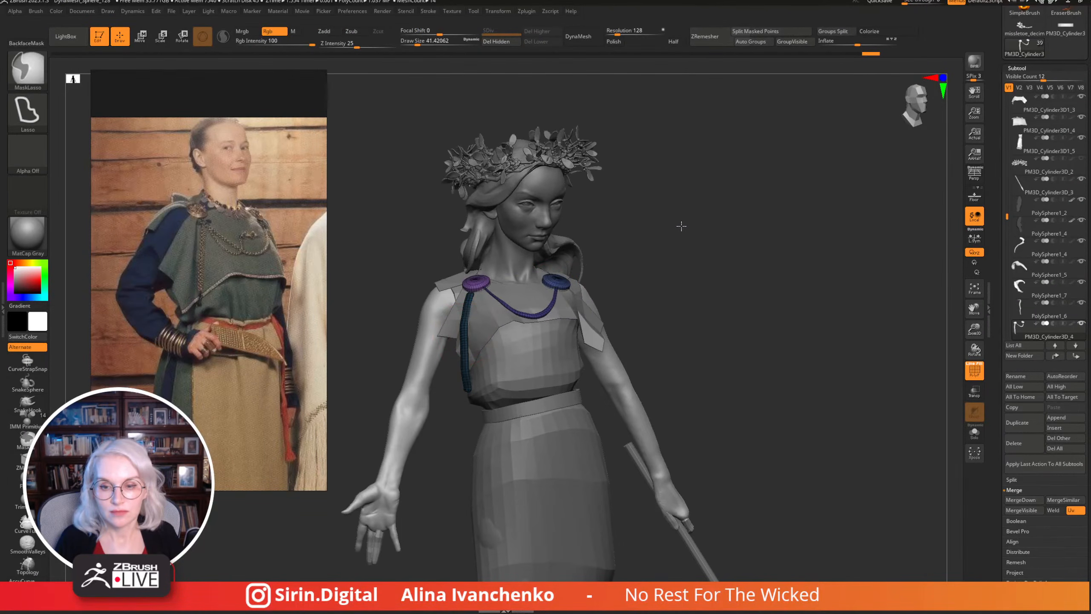
mouse_move(680, 226)
right_mouse_down()
mouse_move(676, 253)
mouse_move(475, 283)
mouse_move(604, 272)
right_mouse_up()
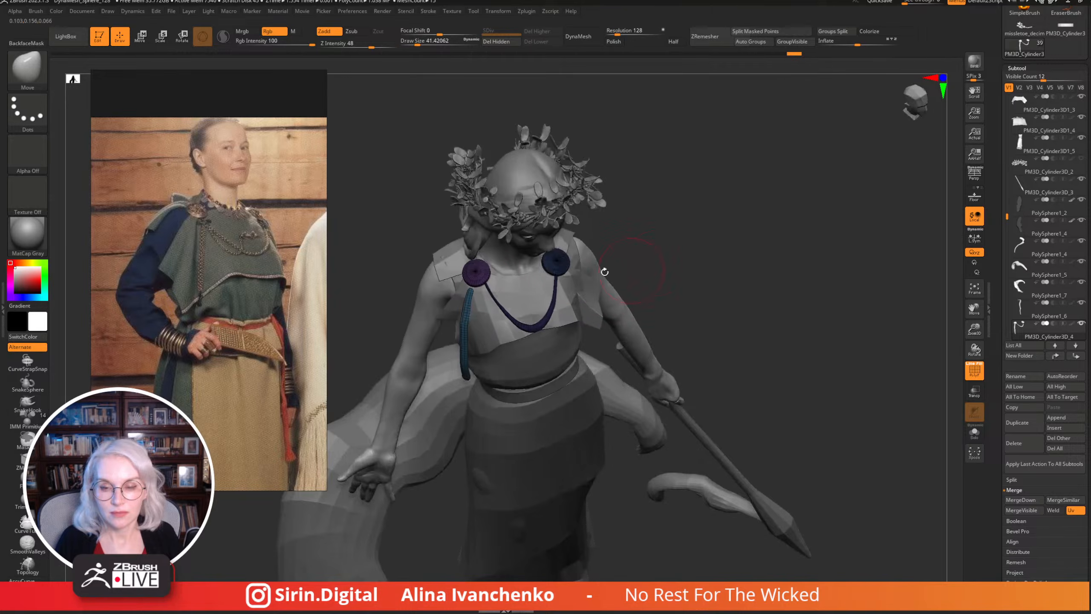
right_click_drag(472, 278, 465, 367)
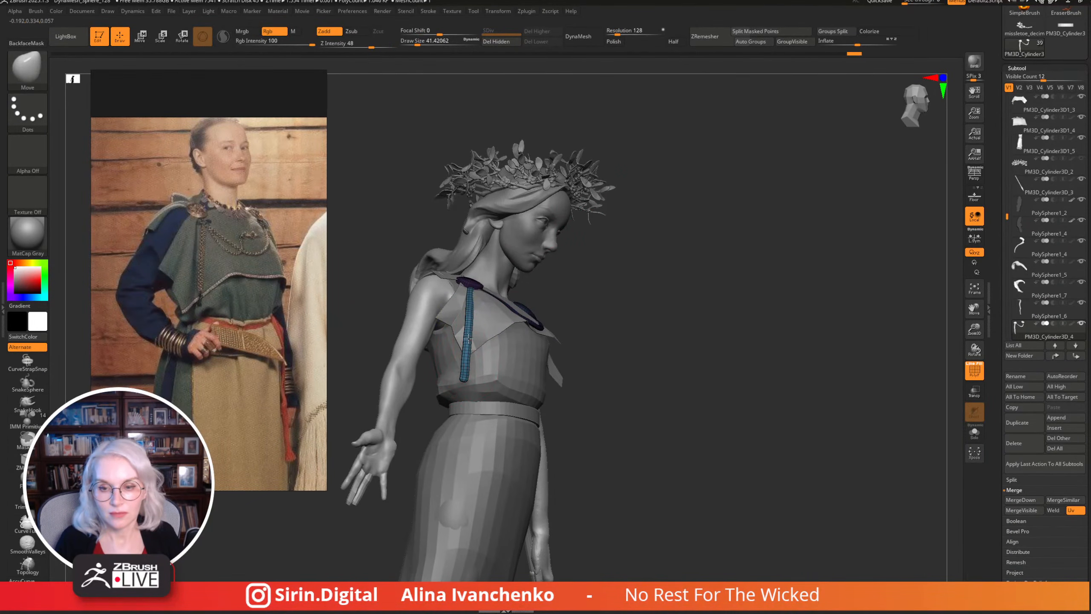
right_click_drag(599, 269, 467, 363)
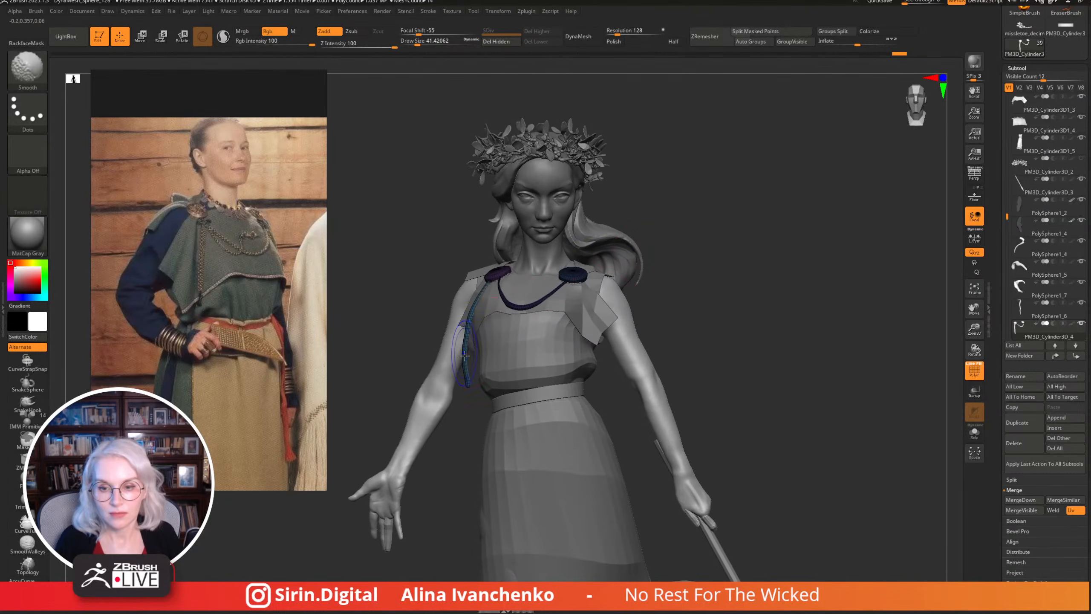
mouse_move(601, 266)
right_mouse_down()
mouse_move(720, 246)
mouse_move(558, 275)
right_mouse_up()
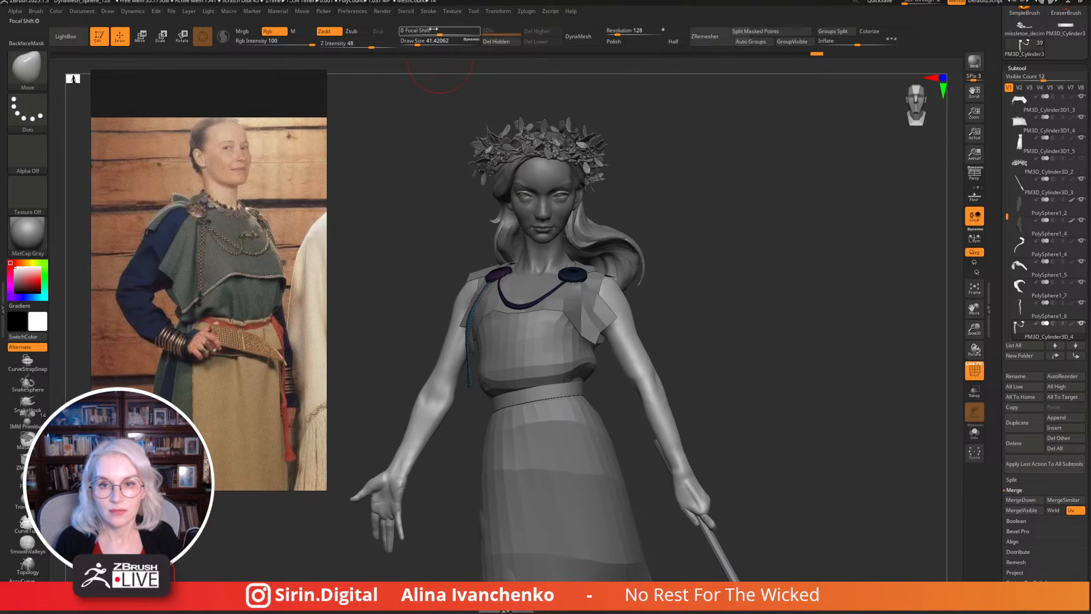
Move the hanging strand closer to the bodice at a draw size of about 94 and turn off the polygon wireframe.
left_click_drag(417, 43, 428, 44)
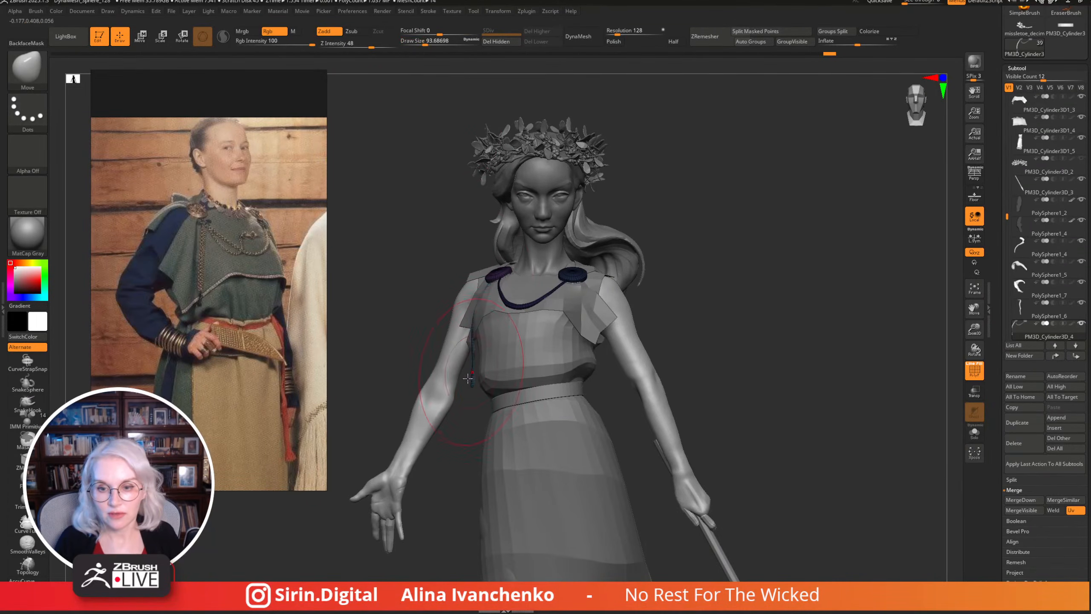
mouse_move(467, 378)
right_mouse_down()
mouse_move(515, 377)
mouse_move(470, 378)
mouse_move(658, 288)
mouse_move(536, 323)
mouse_move(478, 369)
right_mouse_up()
right_click_drag(536, 311, 622, 300)
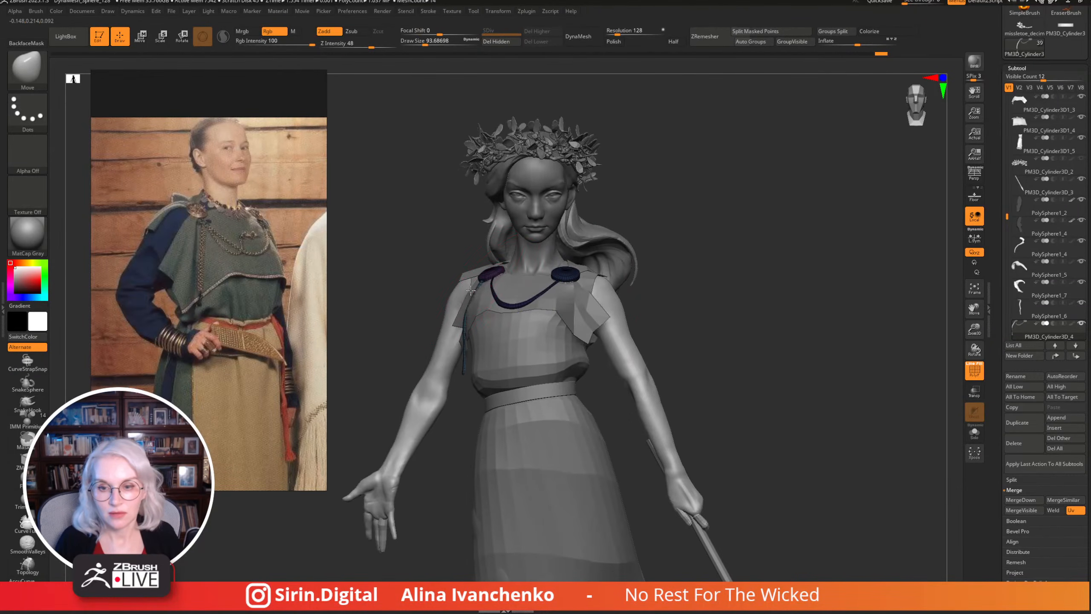
left_click(974, 370)
left_click_drag(974, 328, 974, 357)
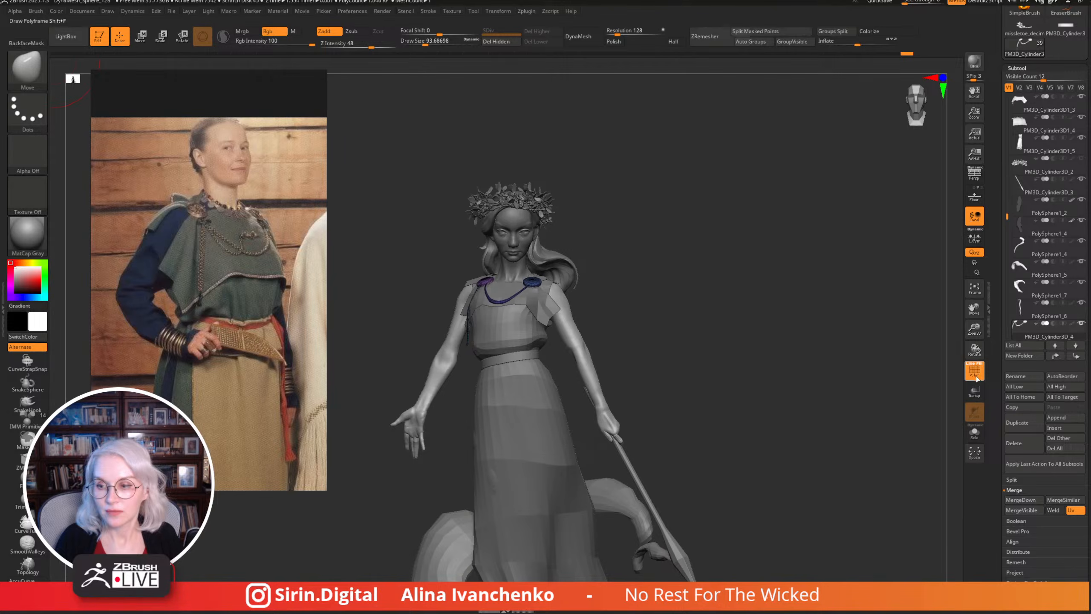
right_click_drag(876, 331, 797, 364)
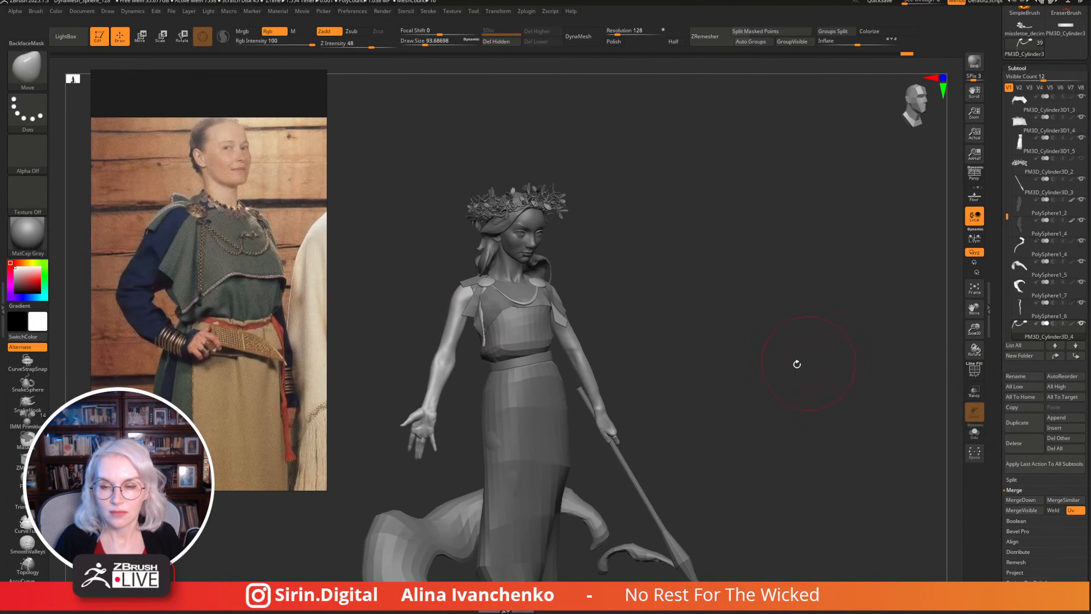
right_click_drag(523, 300, 599, 273)
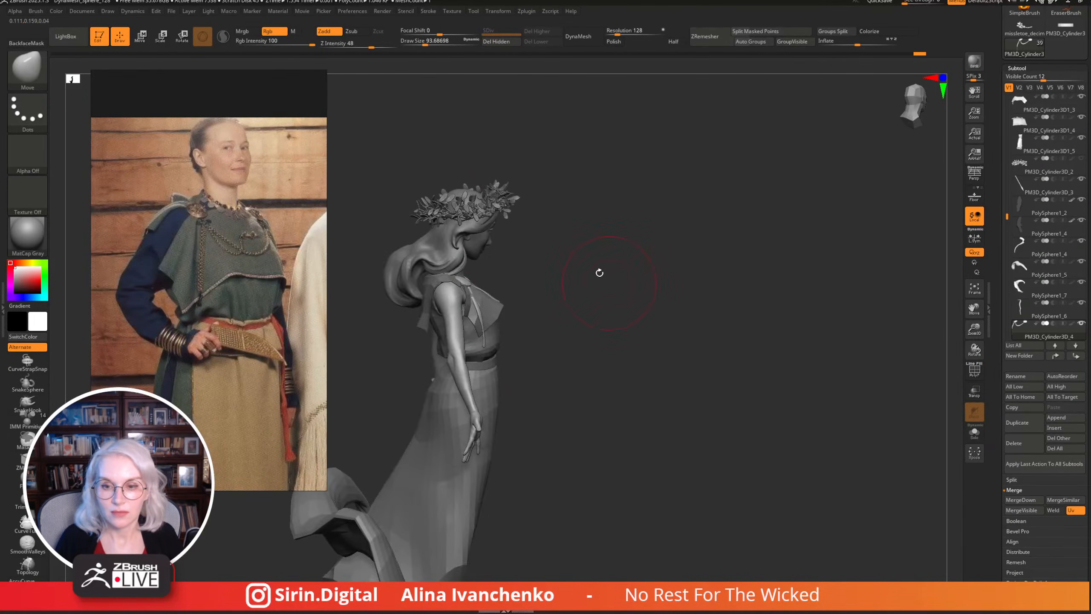
Reduce the Move brush to a draw size of about 41 and refine the strand's drop from the shoulder brooch.
left_click_drag(433, 47, 417, 48)
mouse_move(563, 266)
right_mouse_down()
mouse_move(584, 281)
mouse_move(687, 258)
mouse_move(753, 305)
mouse_move(725, 312)
right_mouse_up()
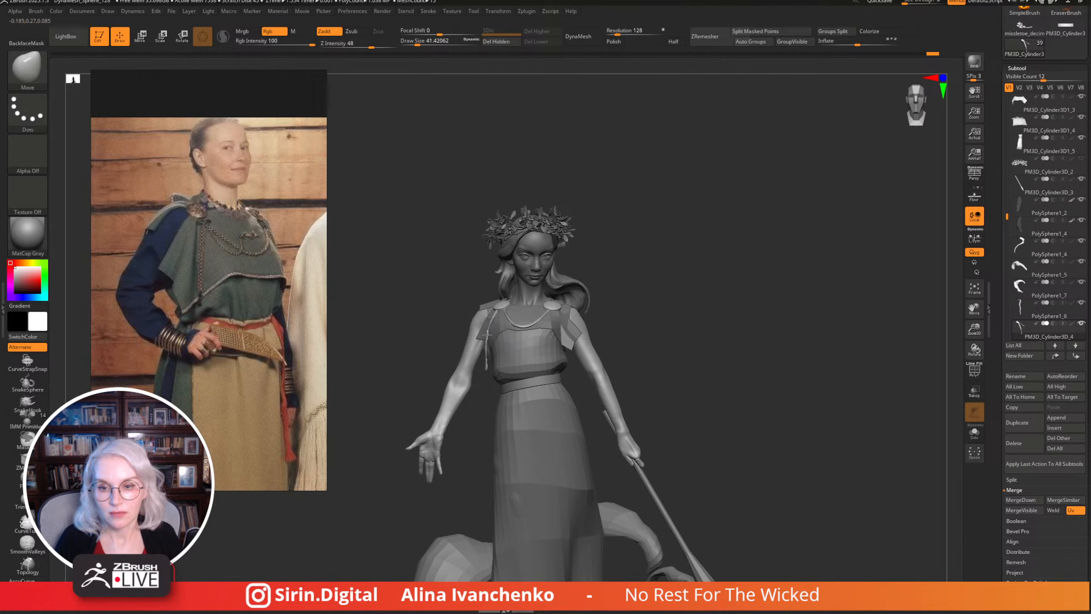
right_click_drag(692, 258, 534, 291)
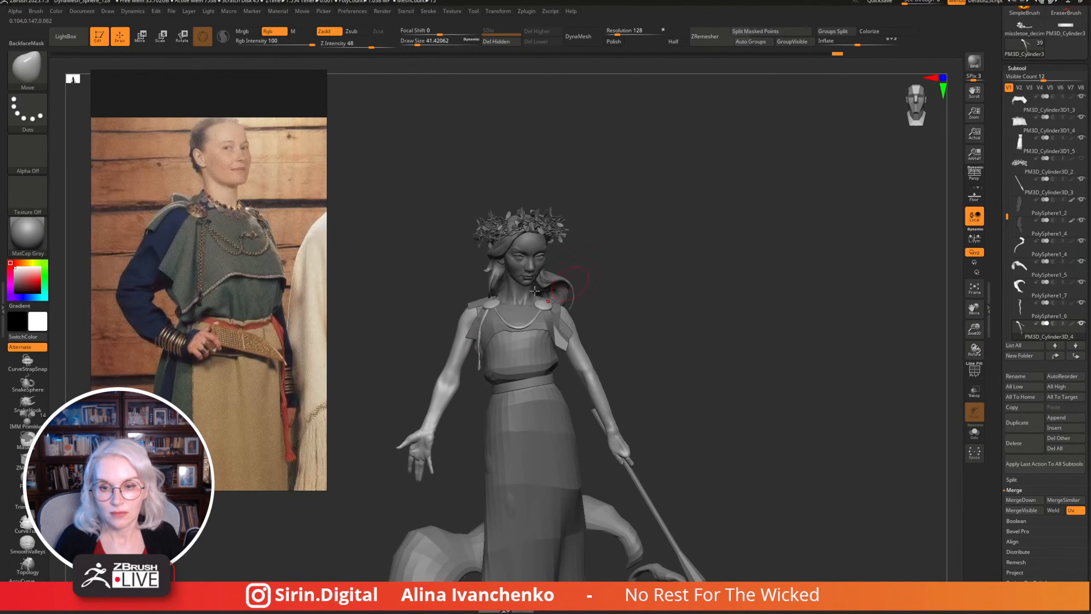
right_click_drag(656, 280, 501, 317)
key("ctrl")
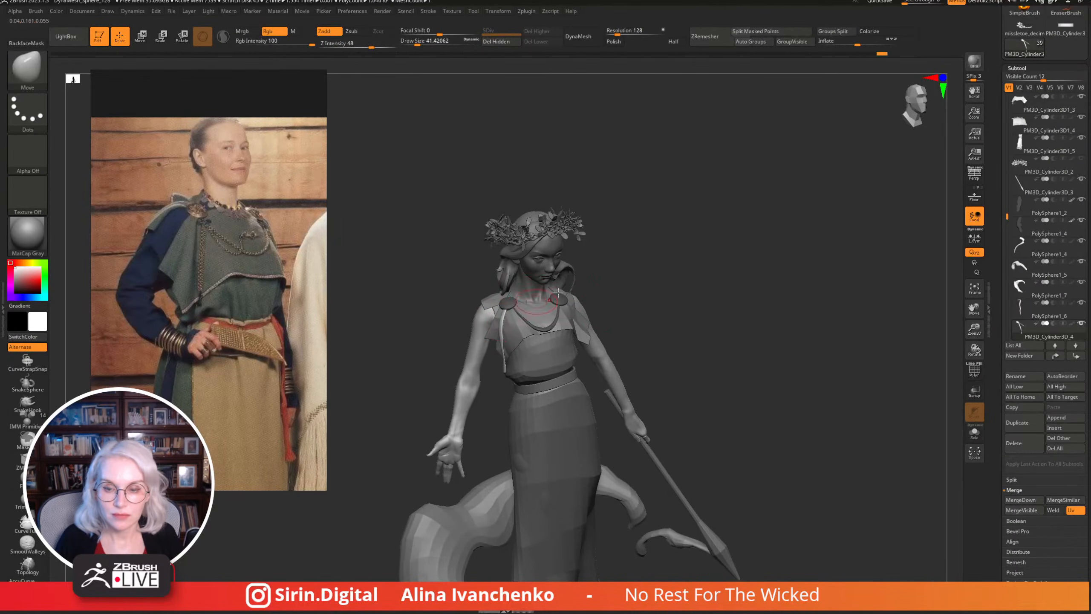
Smooth the hanging strand and fit it along the side of the bodice, working from front and side views.
right_click_drag(558, 293, 498, 318)
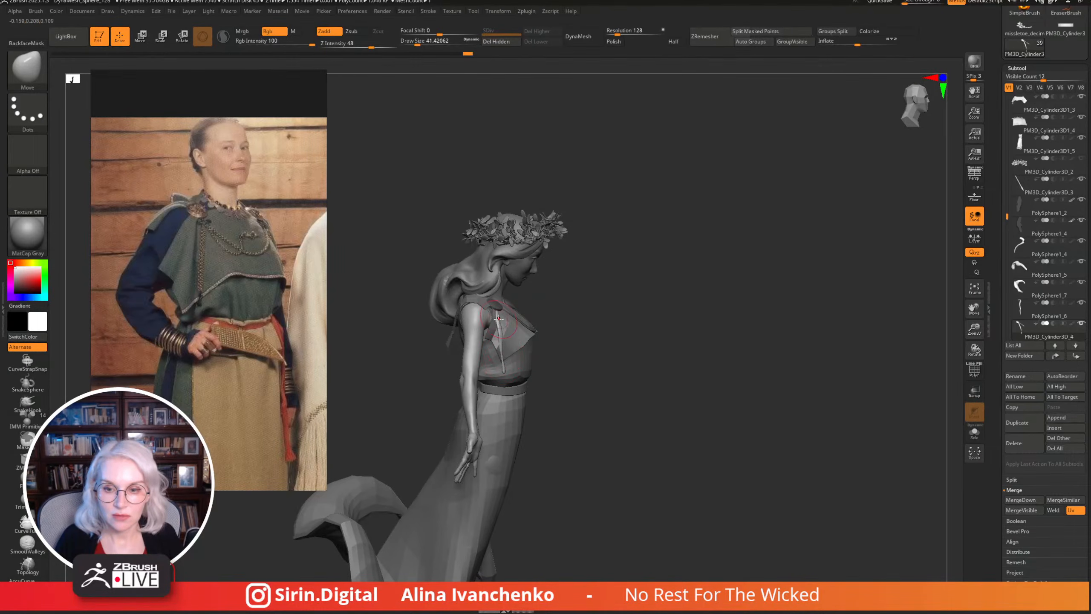
mouse_move(498, 318)
right_mouse_down()
mouse_move(567, 315)
mouse_move(492, 320)
right_mouse_up()
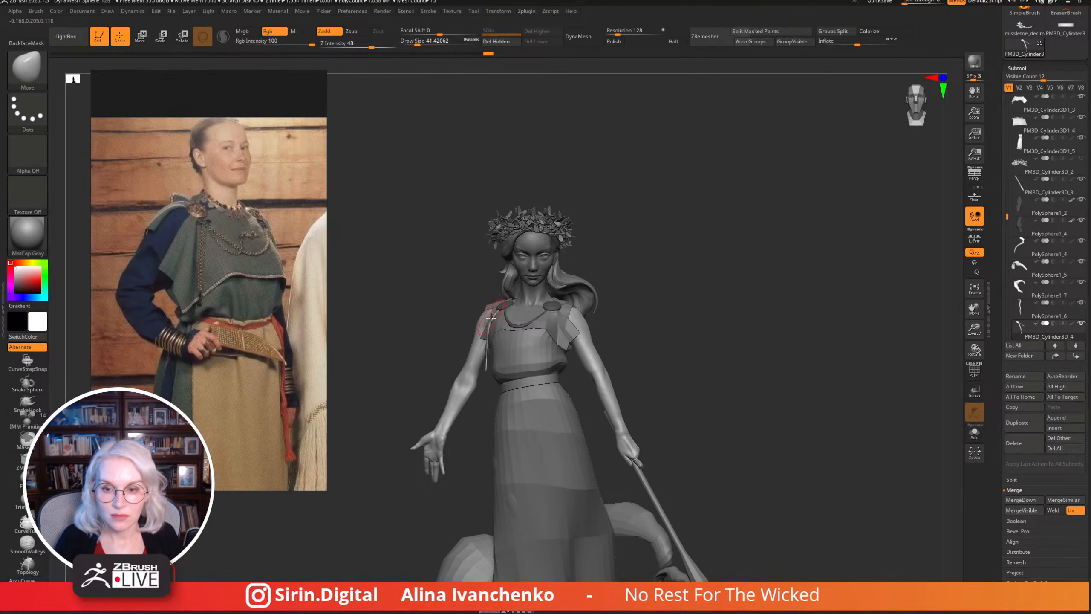
mouse_move(491, 317)
right_mouse_down()
mouse_move(706, 243)
mouse_move(626, 275)
right_mouse_up()
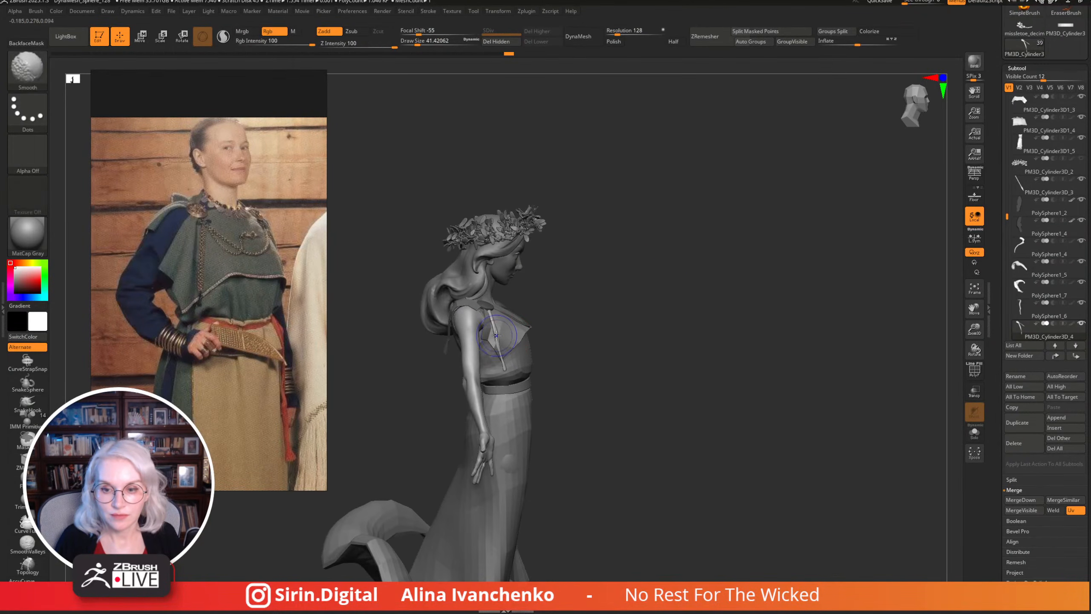
mouse_move(549, 312)
right_mouse_down()
mouse_move(498, 347)
mouse_move(502, 358)
mouse_move(719, 261)
right_mouse_up()
left_click_drag(651, 292, 515, 327)
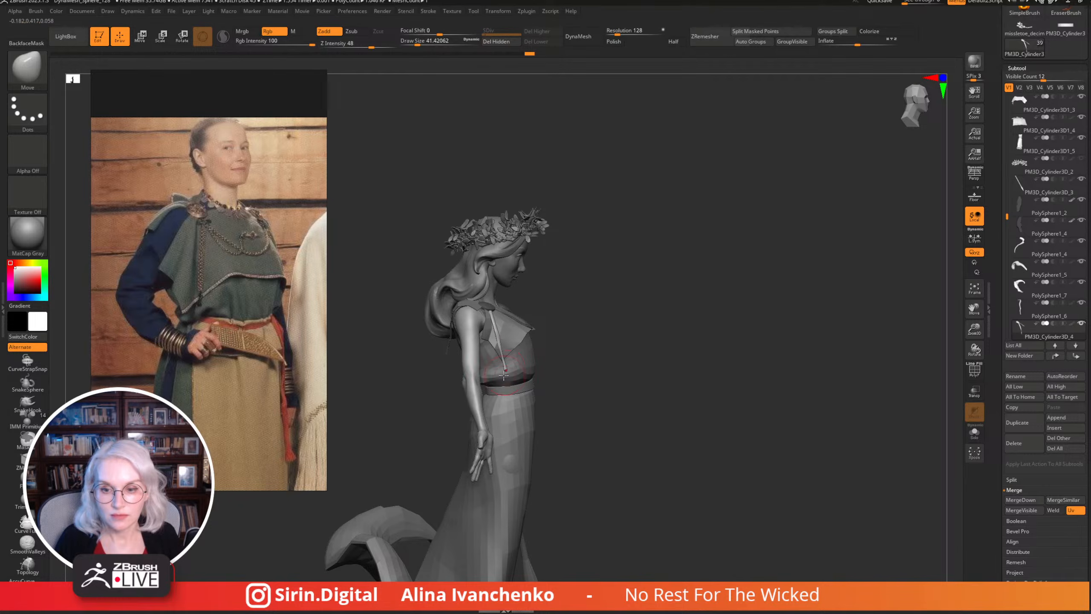
Adjust the strand's lower part near the belt using draw sizes of about 97 and about 54.
key("bracketright")
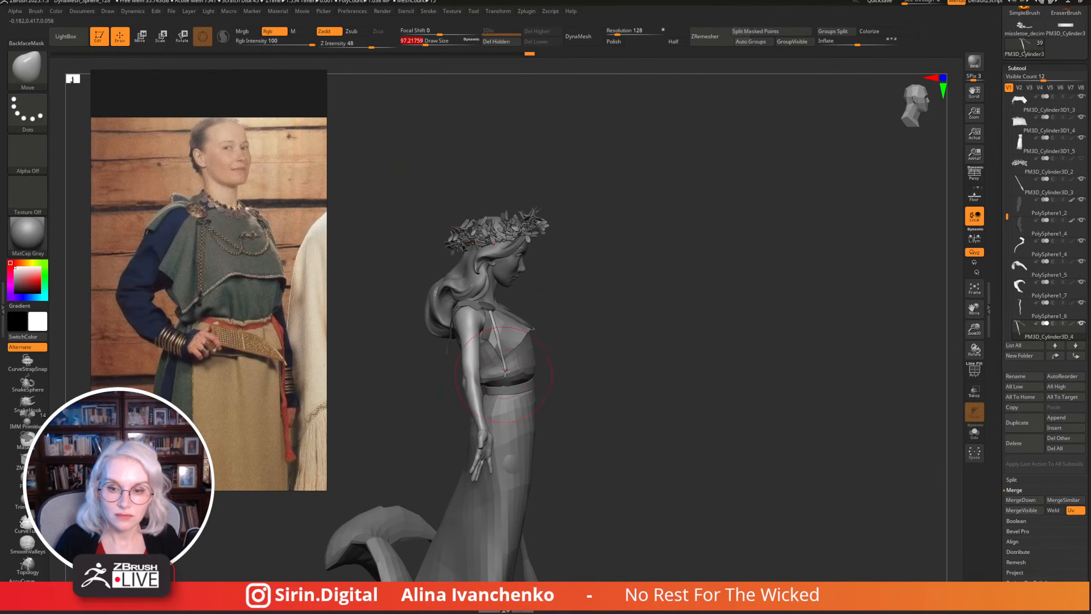
mouse_move(653, 301)
left_mouse_down()
mouse_move(621, 309)
mouse_move(521, 139)
left_mouse_up()
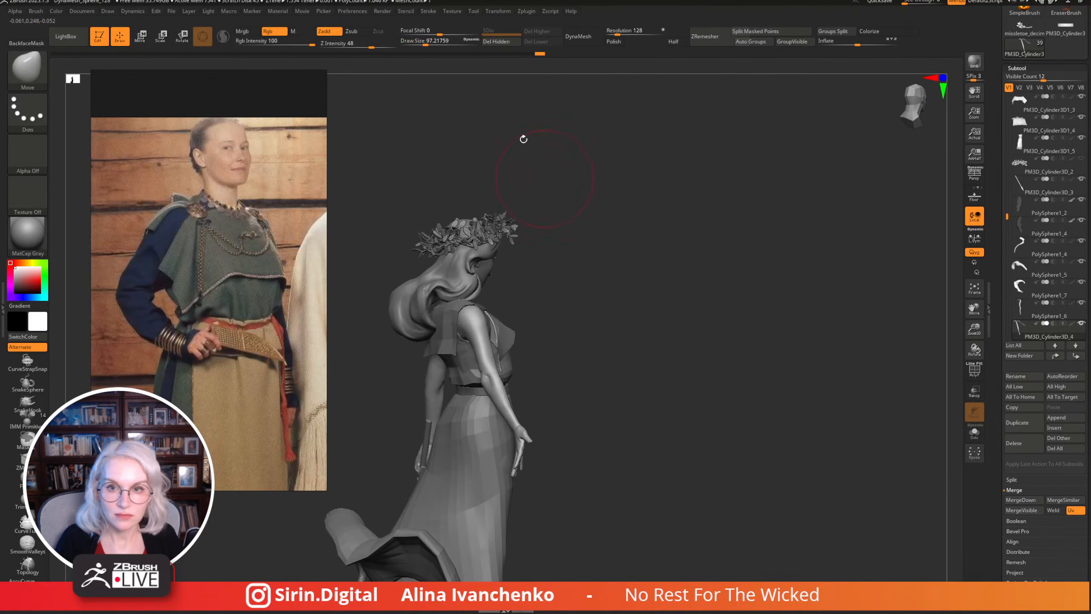
key("bracketleft")
key("bracketleft")
left_click_drag(546, 321, 594, 311, "alt")
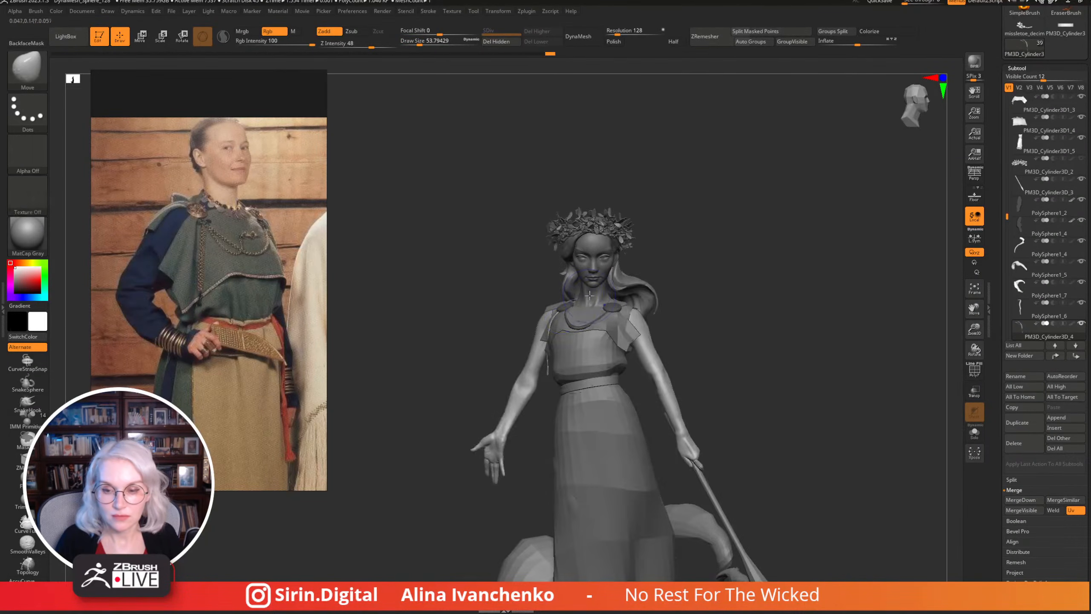
left_click_drag(545, 338, 549, 353, "shift")
left_click_drag(652, 247, 739, 249)
Select the shoulder cape and adjust its edge beside the hanging strand at a draw size of about 54.
left_click(553, 352, "alt")
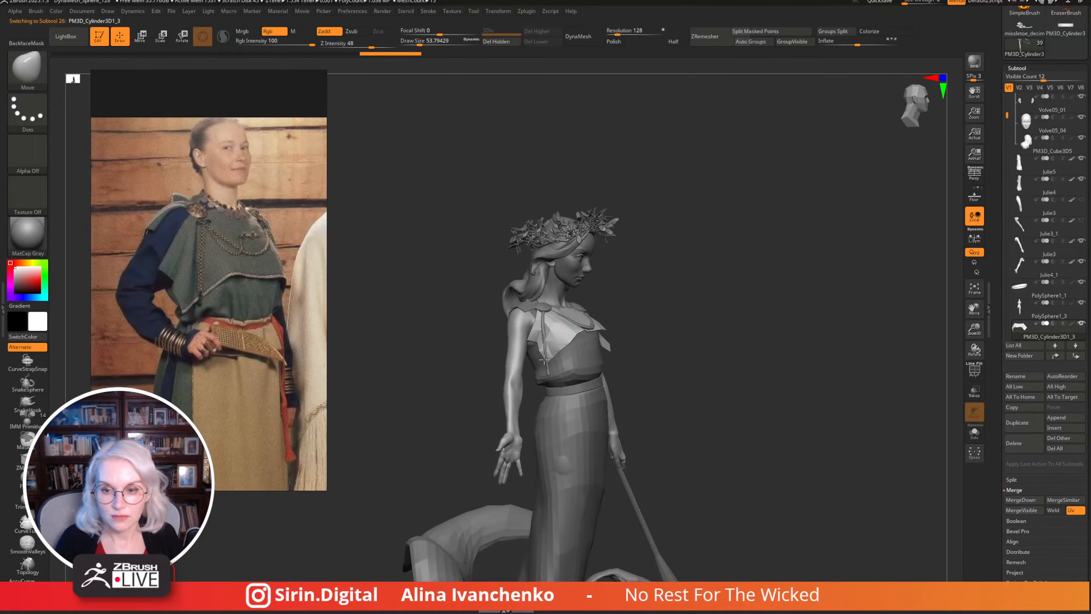
left_click_drag(541, 359, 553, 339, "shift")
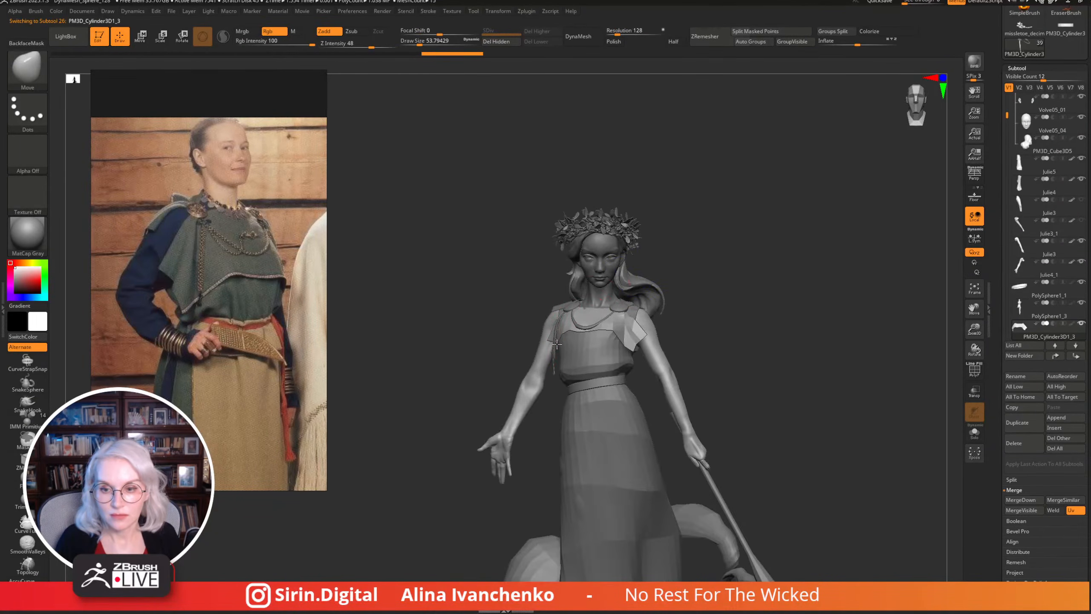
mouse_move(646, 277)
left_mouse_down()
mouse_move(741, 255)
mouse_move(691, 275)
mouse_move(669, 268)
left_mouse_up()
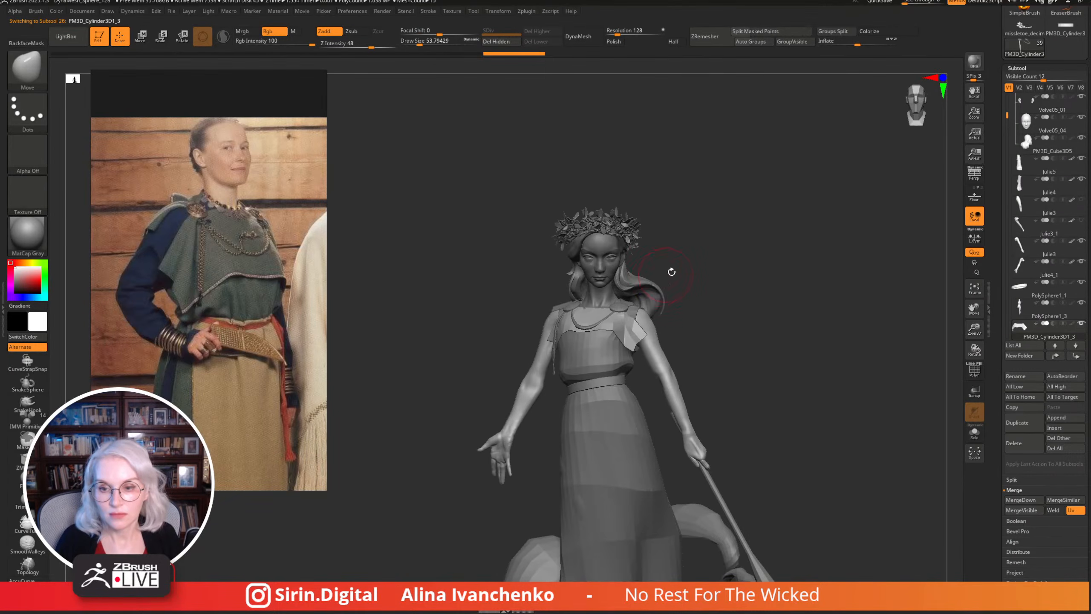
Reselect the necklace subtool and refine the hanging strand's position, reducing the Move brush to a draw size of 28.75.
left_click(554, 328, "alt")
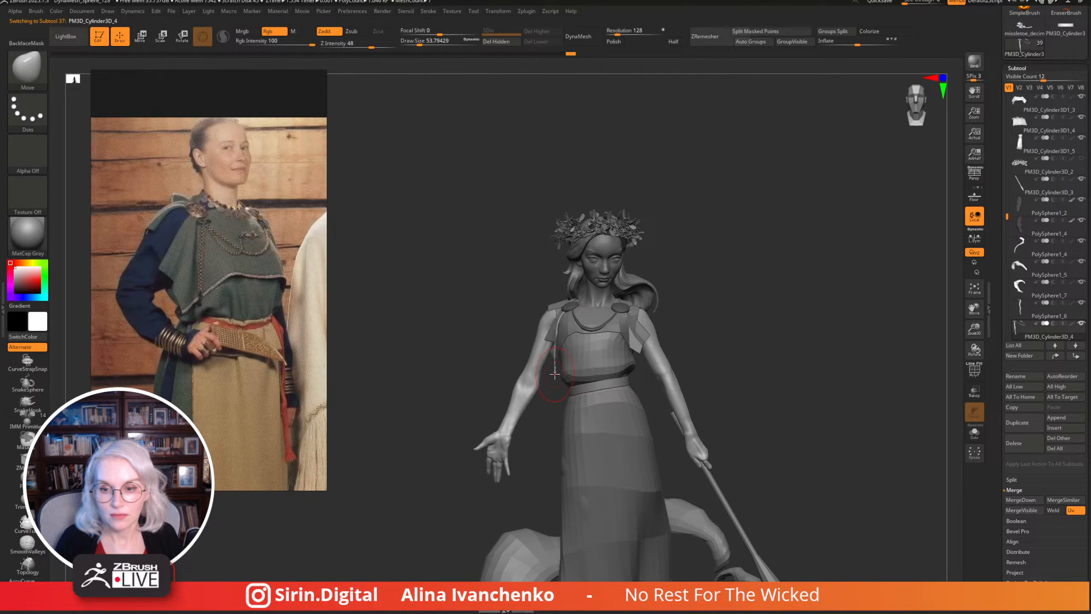
mouse_move(837, 331)
left_mouse_down()
mouse_move(781, 351)
mouse_move(756, 333)
left_mouse_up()
mouse_move(994, 333)
left_mouse_down()
mouse_move(648, 272)
mouse_move(679, 279)
mouse_move(645, 332)
left_mouse_up()
left_click_drag(959, 342, 730, 310)
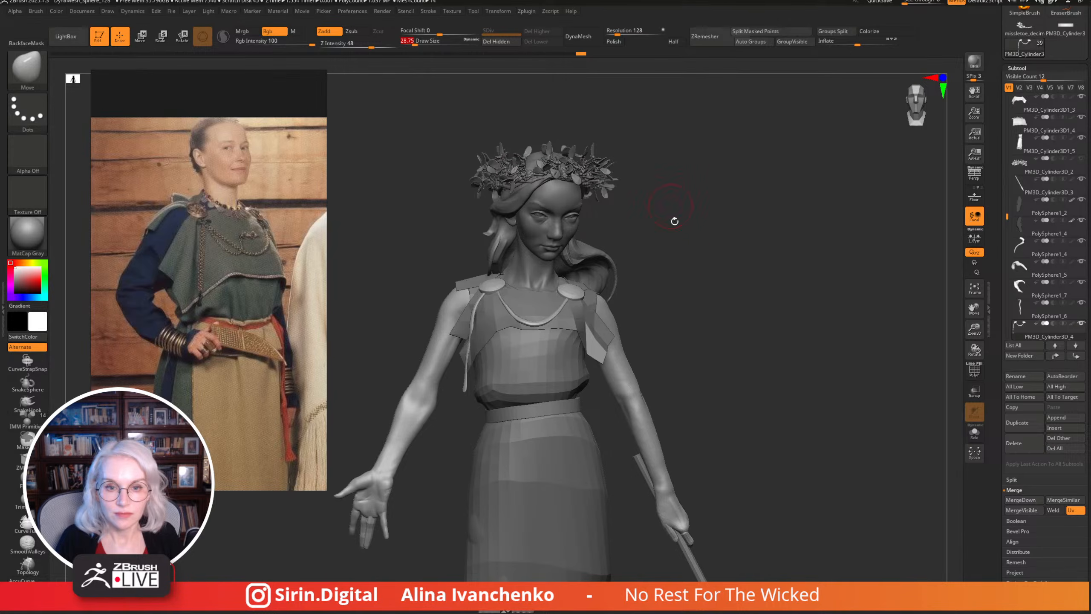
left_click_drag(674, 222, 463, 307)
On the shoulder cape subtool, draw a CurveTube strip from the opposite brooch down the bodice at a draw size of about 17.
left_click(462, 350, "alt")
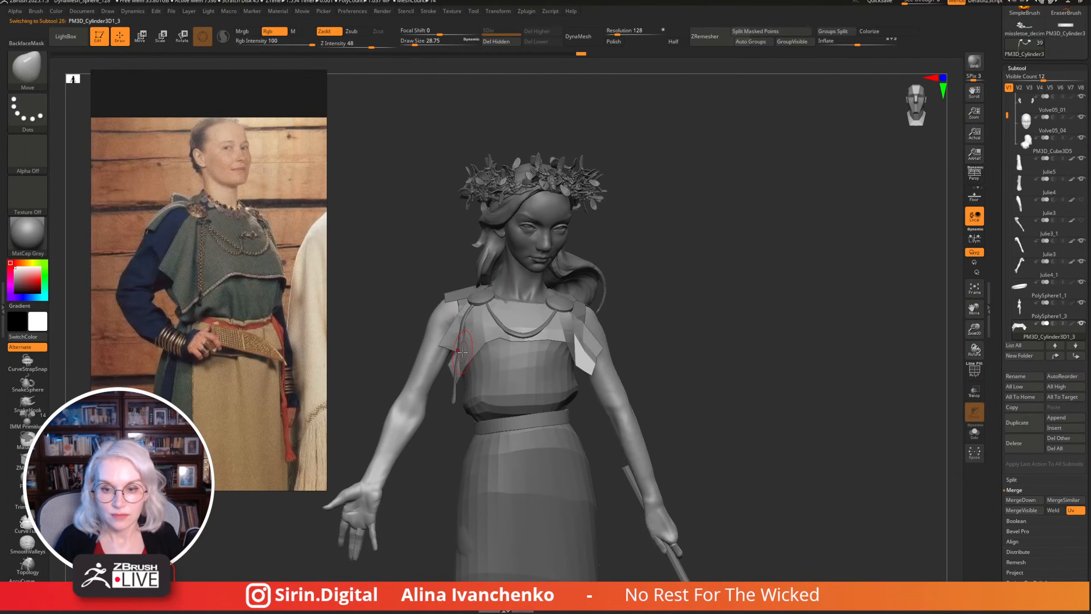
mouse_move(673, 263)
left_mouse_down()
mouse_move(685, 251)
mouse_move(662, 231)
mouse_move(671, 252)
left_mouse_up()
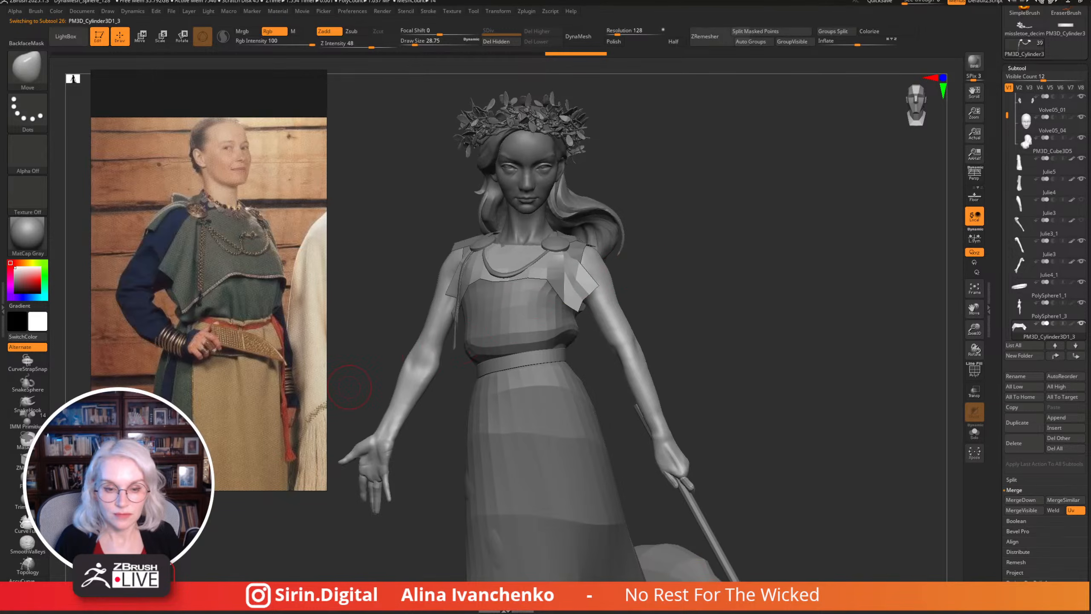
left_click(25, 524)
mouse_move(659, 192)
left_mouse_down()
mouse_move(652, 210)
mouse_move(511, 140)
left_mouse_up()
left_click_drag(414, 40, 411, 40)
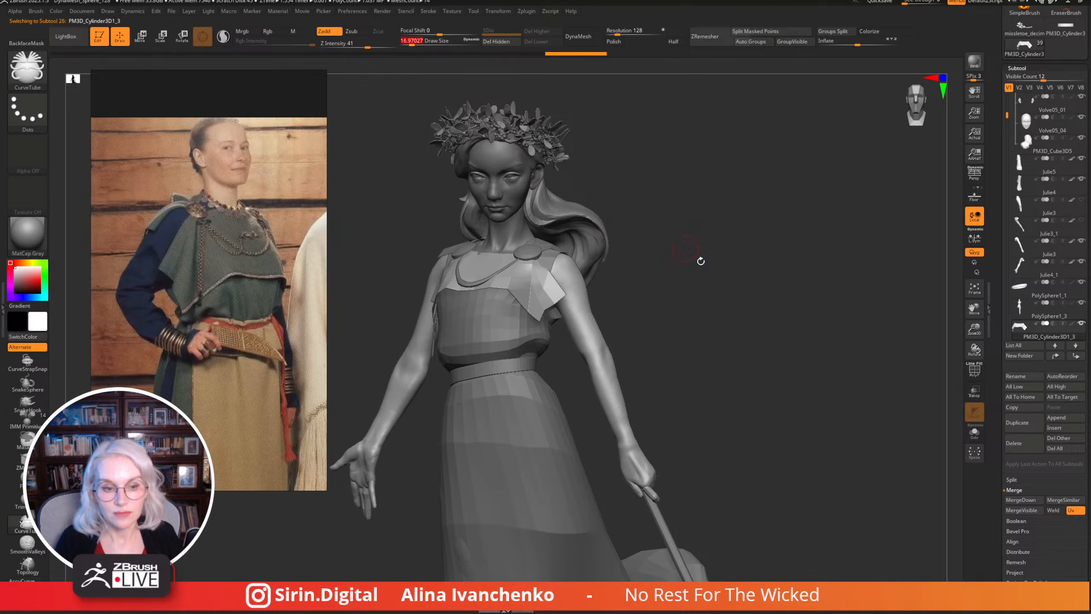
mouse_move(699, 255)
left_mouse_down()
mouse_move(658, 275)
mouse_move(519, 251)
mouse_move(526, 303)
left_mouse_up()
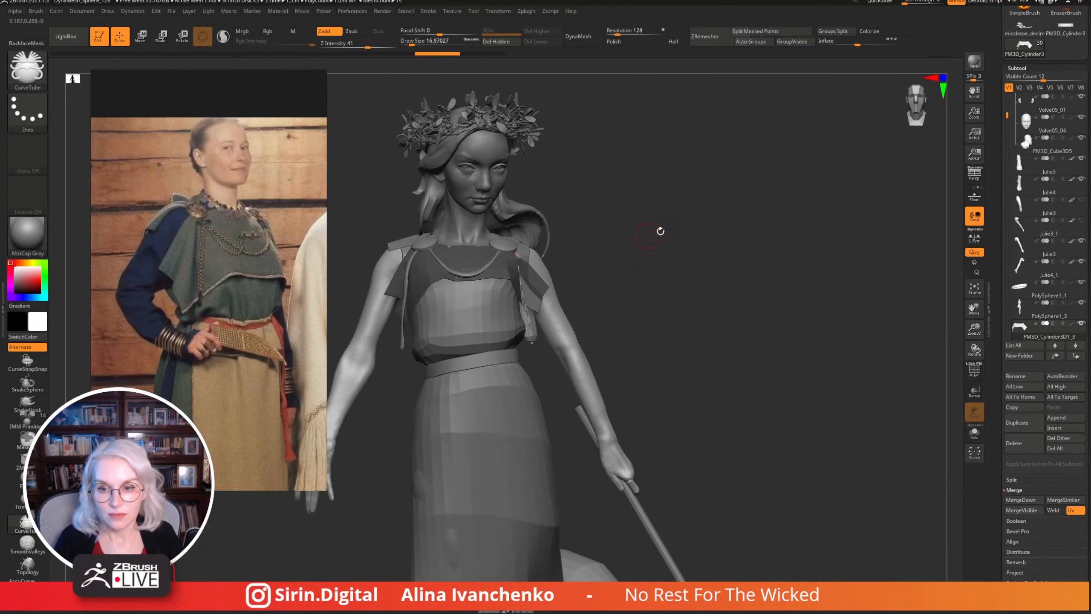
mouse_move(658, 232)
left_mouse_down()
mouse_move(520, 254)
mouse_move(490, 335)
left_mouse_up()
left_click_drag(510, 251, 504, 280)
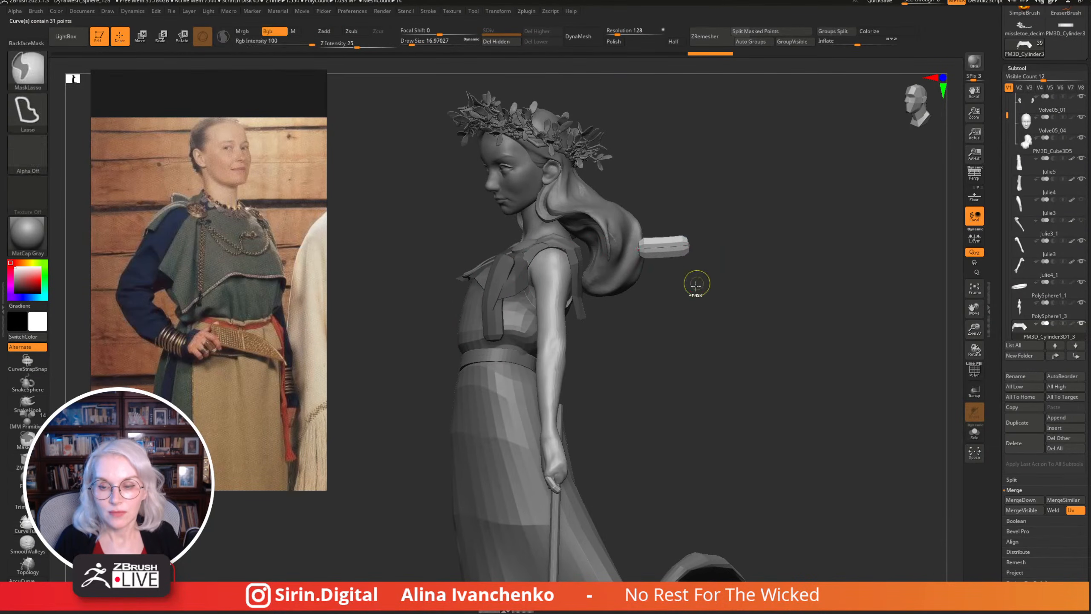
mouse_move(694, 283)
left_mouse_down()
mouse_move(714, 324)
mouse_move(711, 312)
mouse_move(644, 293)
mouse_move(601, 301)
mouse_move(547, 248)
mouse_move(647, 234)
mouse_move(554, 284)
mouse_move(576, 255)
left_mouse_up()
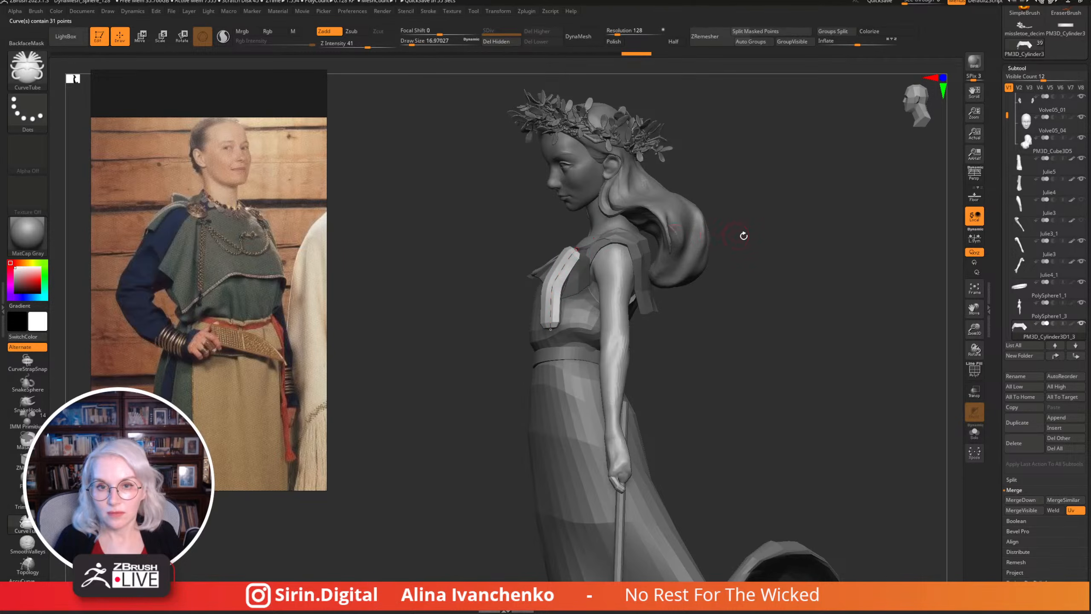
Raise Z Intensity to 100 for the CurveTube strip and update its shape along the bodice.
left_click_drag(744, 236, 618, 271)
left_click_drag(388, 47, 400, 47)
left_click_drag(704, 495, 769, 338)
scroll(571, 242, "up", 5)
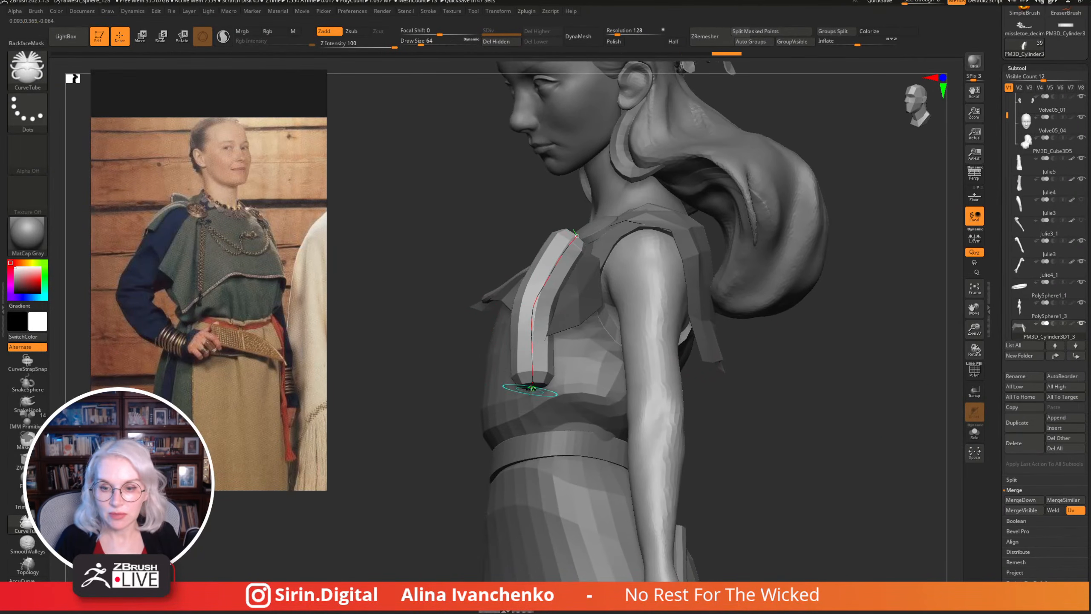
mouse_move(468, 259)
left_mouse_down()
mouse_move(446, 266)
mouse_move(458, 286)
left_mouse_up()
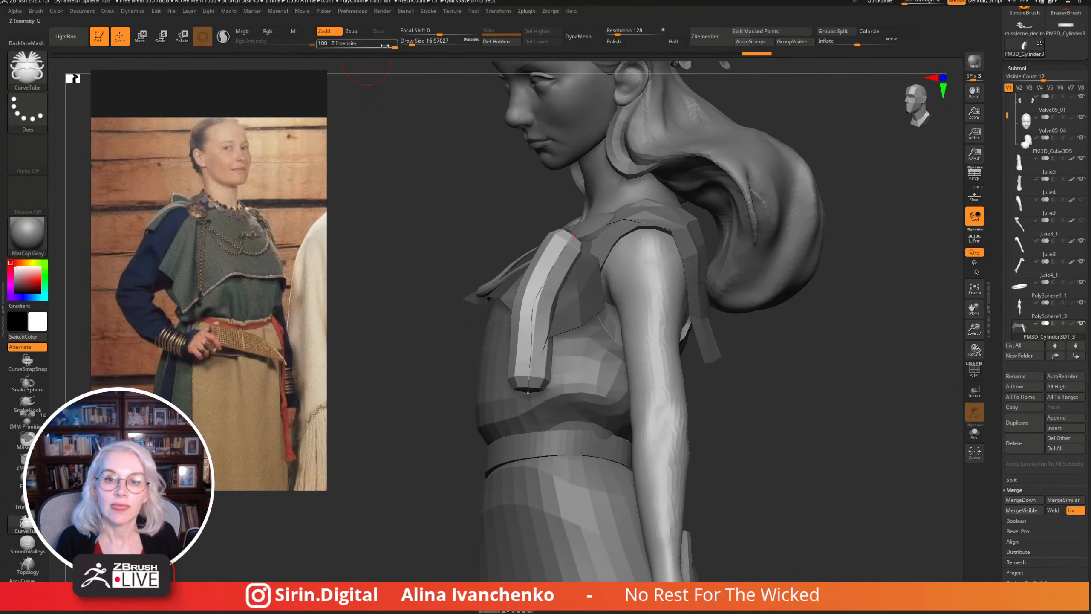
left_click_drag(506, 212, 482, 218)
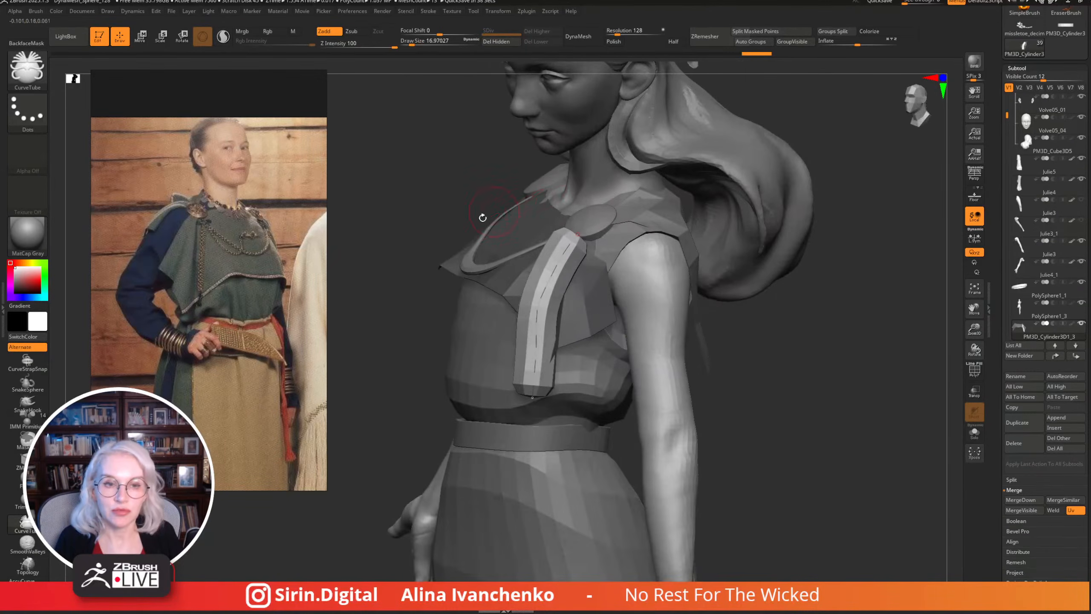
Lower Z Intensity to 30 and pull the strip's curve to reposition it beneath the brooch.
left_click_drag(391, 44, 371, 46)
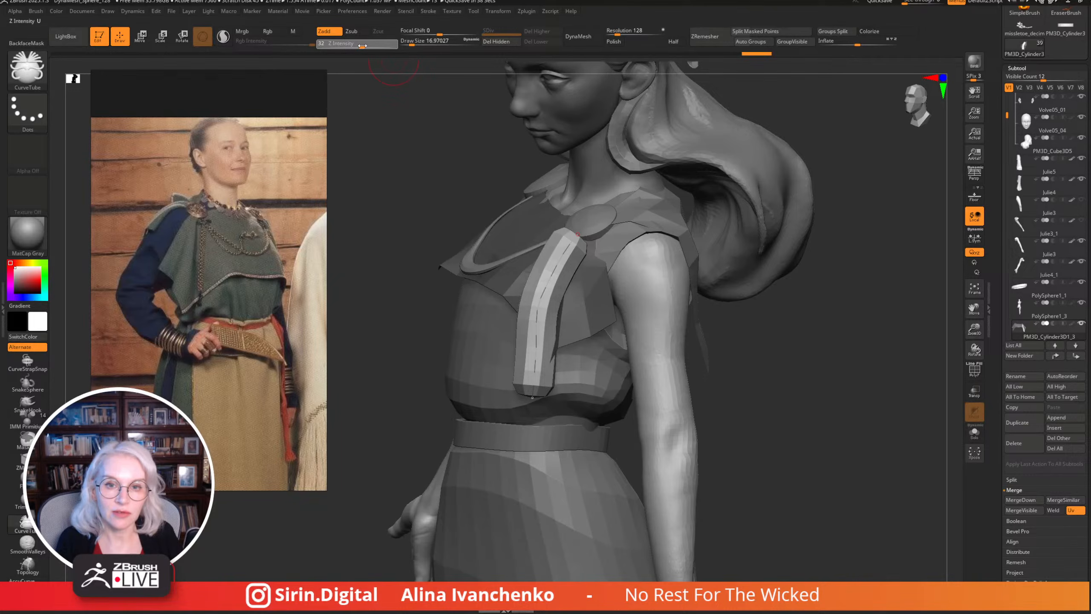
left_click_drag(361, 46, 363, 47)
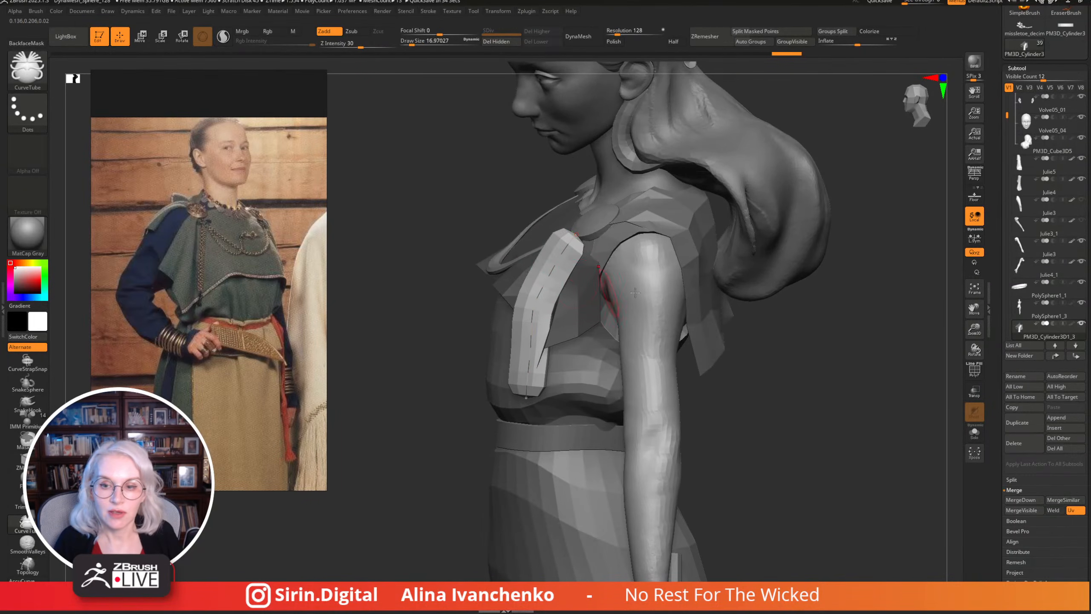
left_click_drag(550, 266, 637, 314)
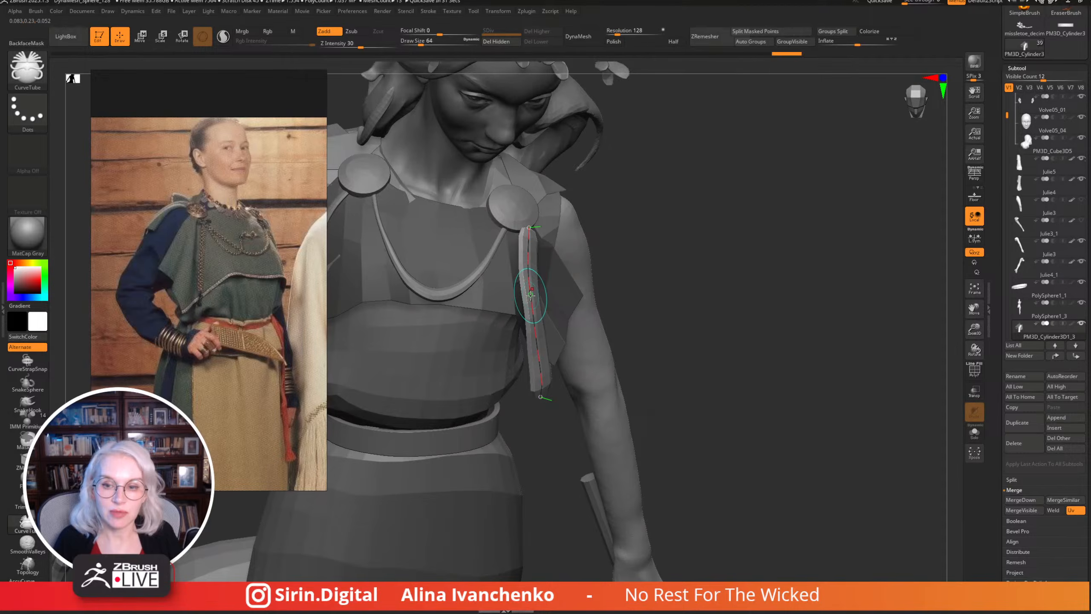
mouse_move(531, 295)
left_mouse_down()
mouse_move(571, 274)
mouse_move(644, 274)
mouse_move(543, 287)
left_mouse_up()
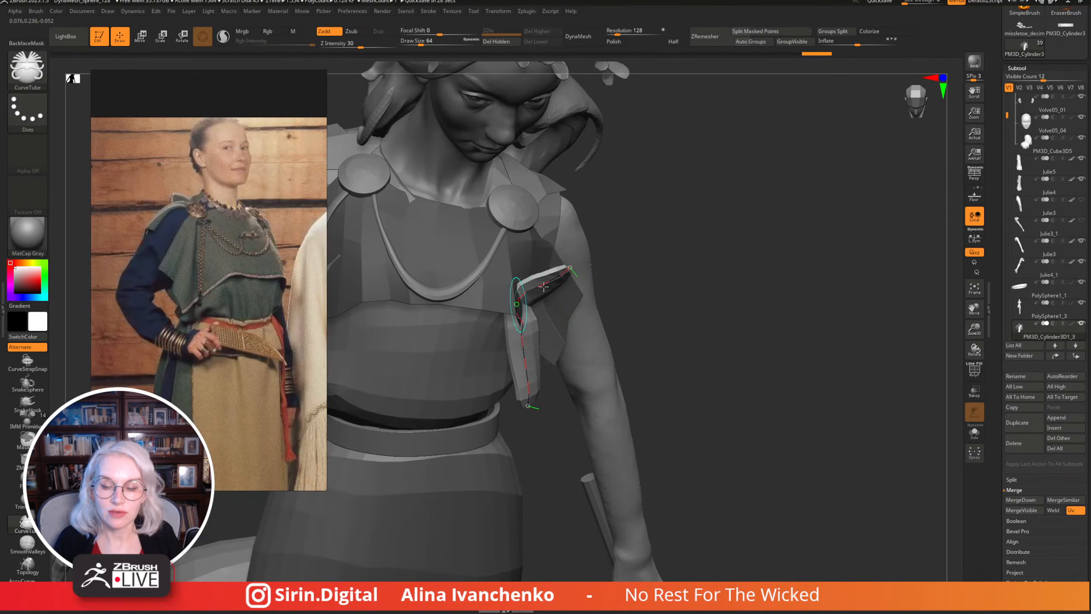
left_click_drag(730, 279, 421, 161)
Restore Z Intensity to 100 and thin the curve strip into a narrow strand with a draw size of about 5.
left_click_drag(362, 46, 395, 47)
mouse_move(462, 248)
left_mouse_down()
mouse_move(498, 268)
mouse_move(677, 205)
mouse_move(645, 215)
mouse_move(548, 207)
mouse_move(524, 231)
left_mouse_up()
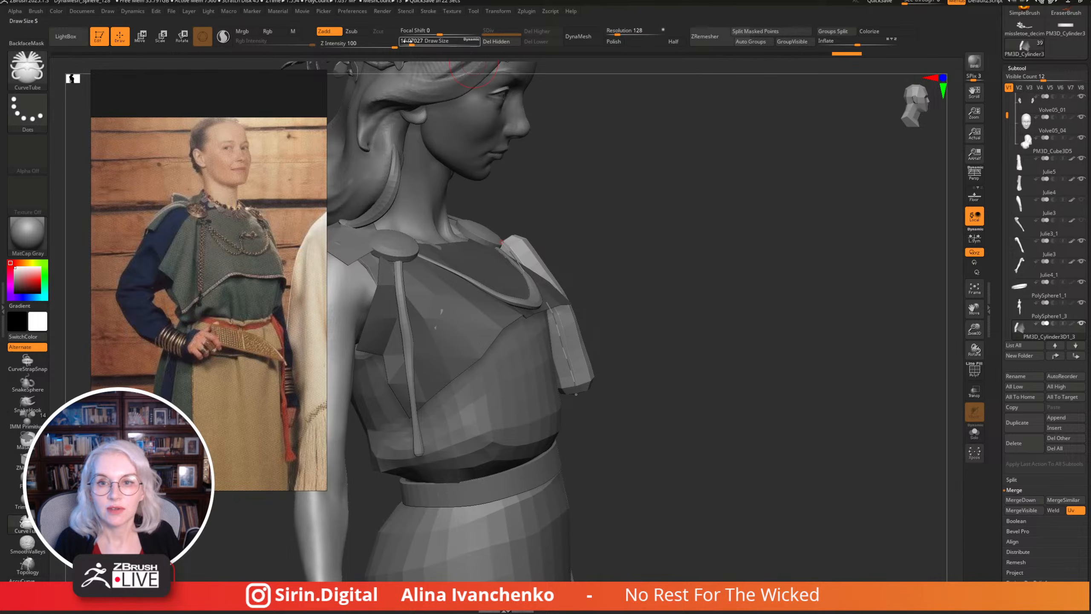
left_click_drag(404, 41, 402, 42)
mouse_move(730, 206)
left_mouse_down()
mouse_move(569, 212)
mouse_move(670, 215)
mouse_move(558, 241)
left_mouse_up()
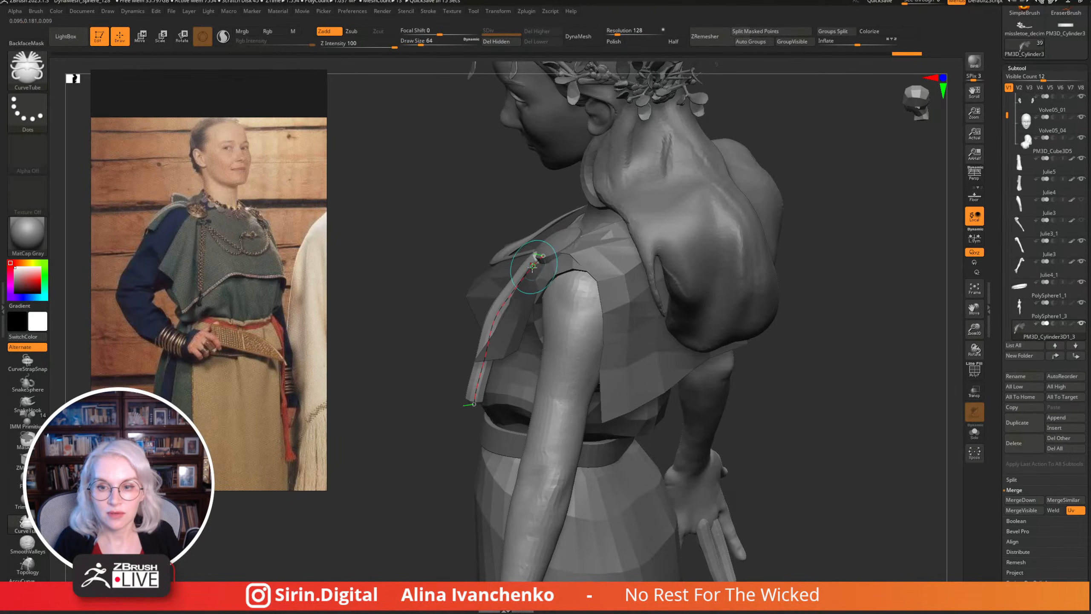
left_click_drag(420, 41, 407, 41)
mouse_move(443, 319)
left_mouse_down()
mouse_move(538, 286)
mouse_move(714, 297)
left_mouse_up()
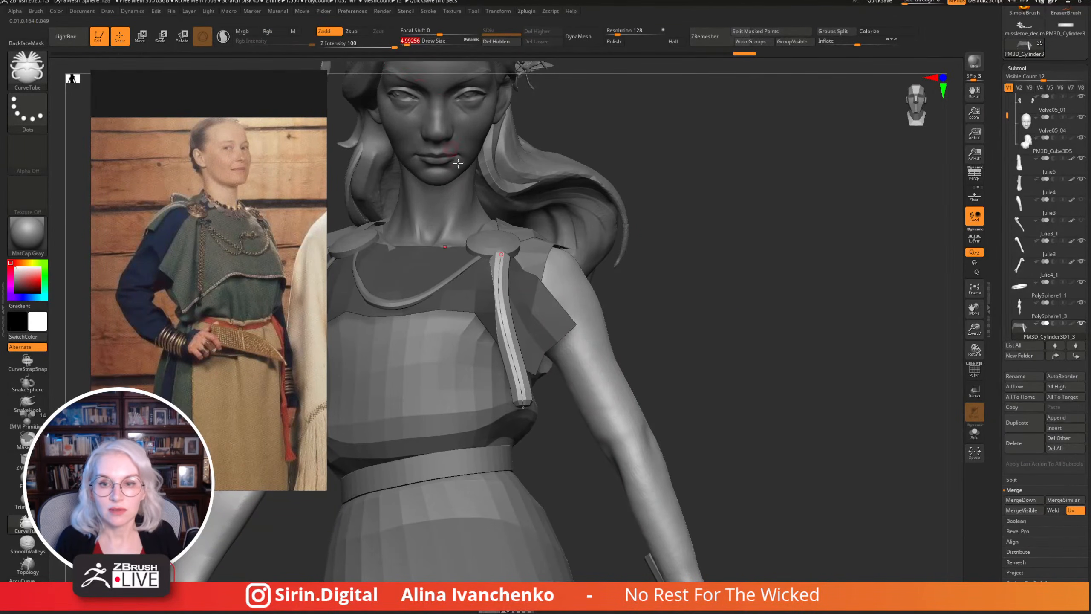
left_click_drag(682, 272, 560, 295)
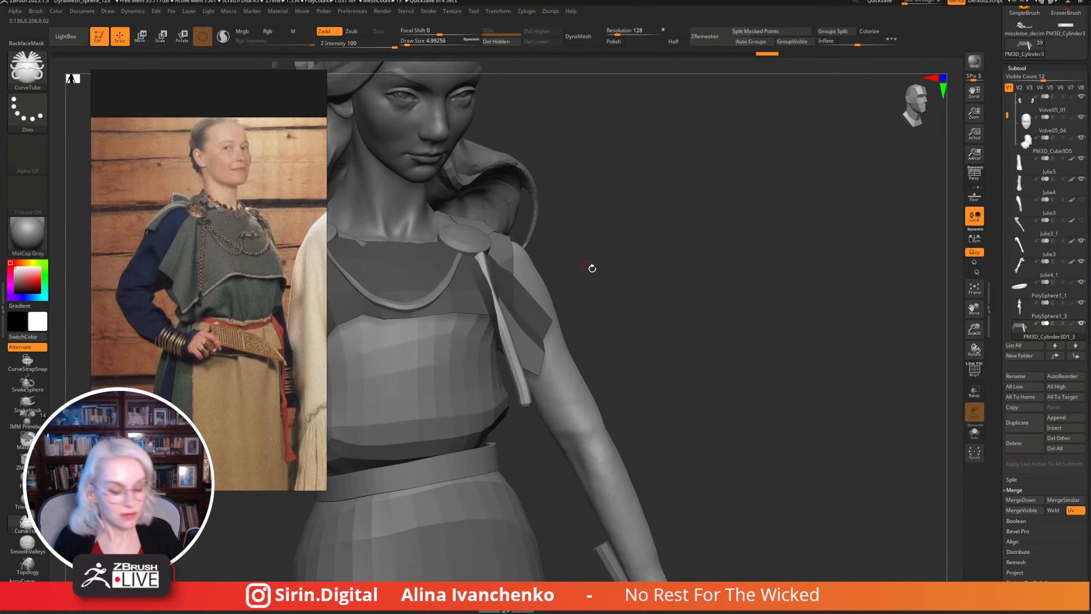
Reposition the thin strand below the brooch using the Move brush at a draw size of about 59.
key("b")
key("m")
key("v")
left_click_drag(432, 49, 420, 45)
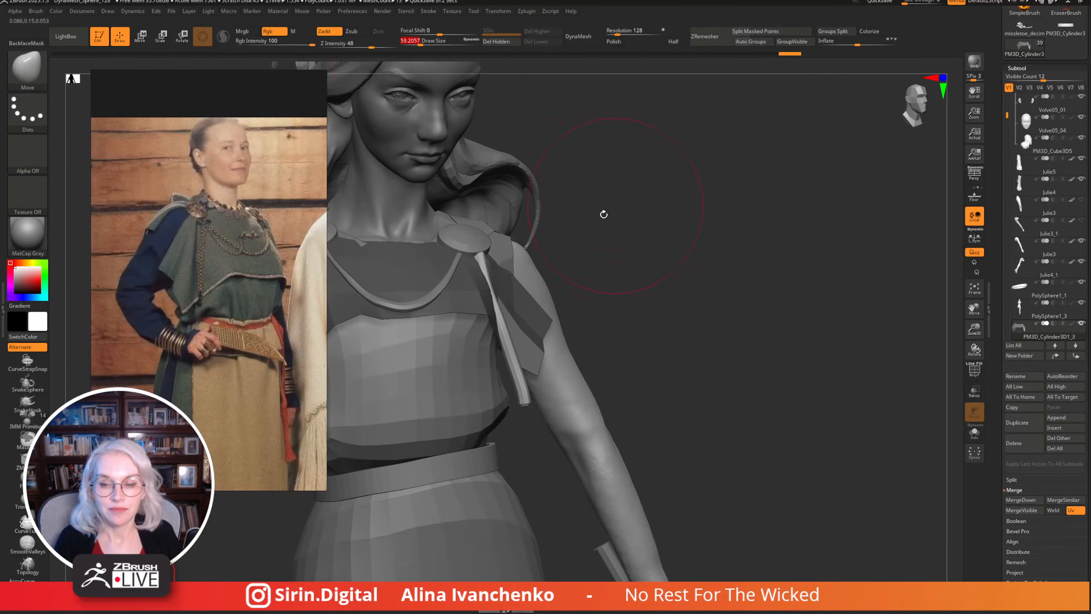
left_click_drag(603, 214, 486, 244)
key("shift")
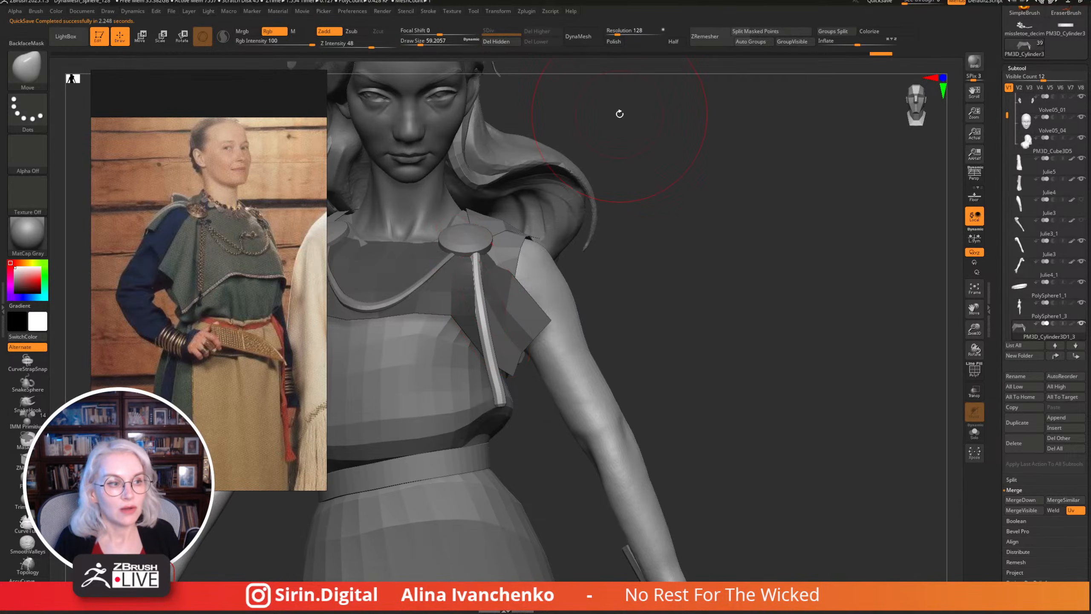
left_click_drag(712, 235, 858, 214)
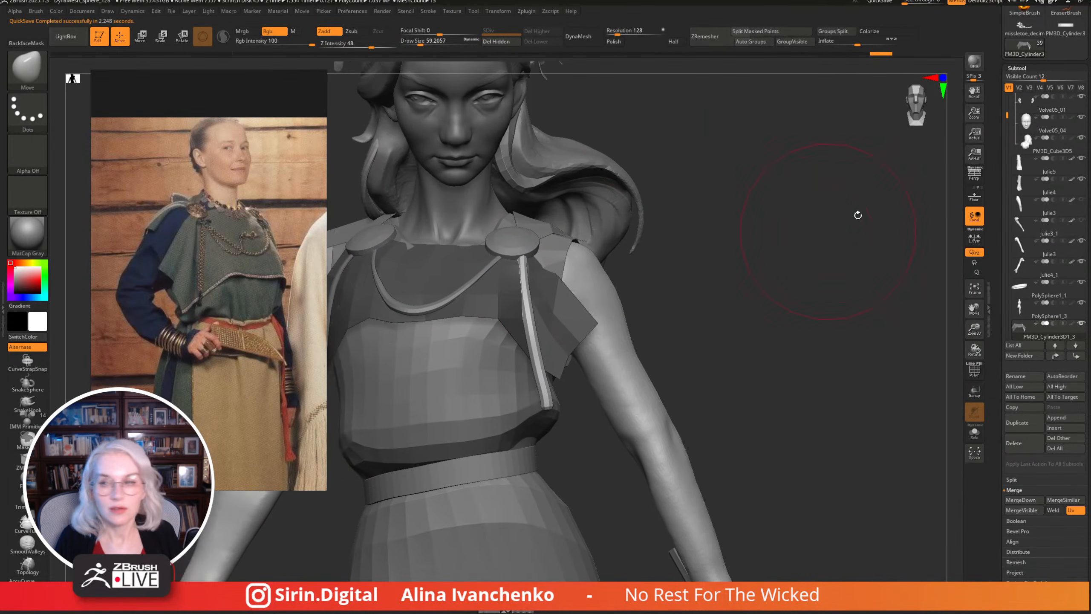
Save the tool over the existing Volve_Stream file.
key("ctrl+s")
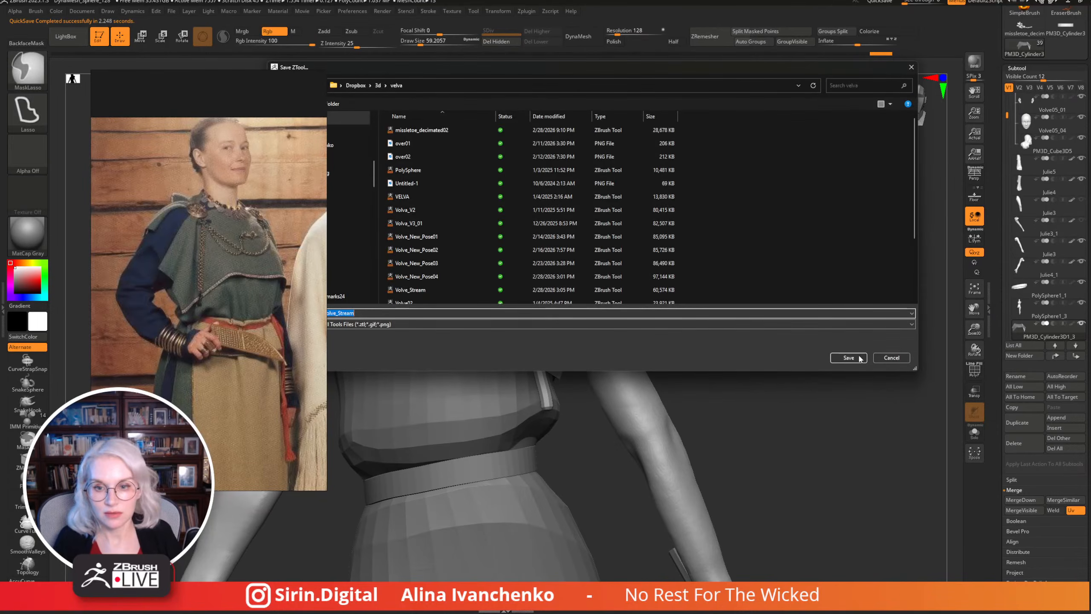
left_click(848, 357)
left_click(605, 294)
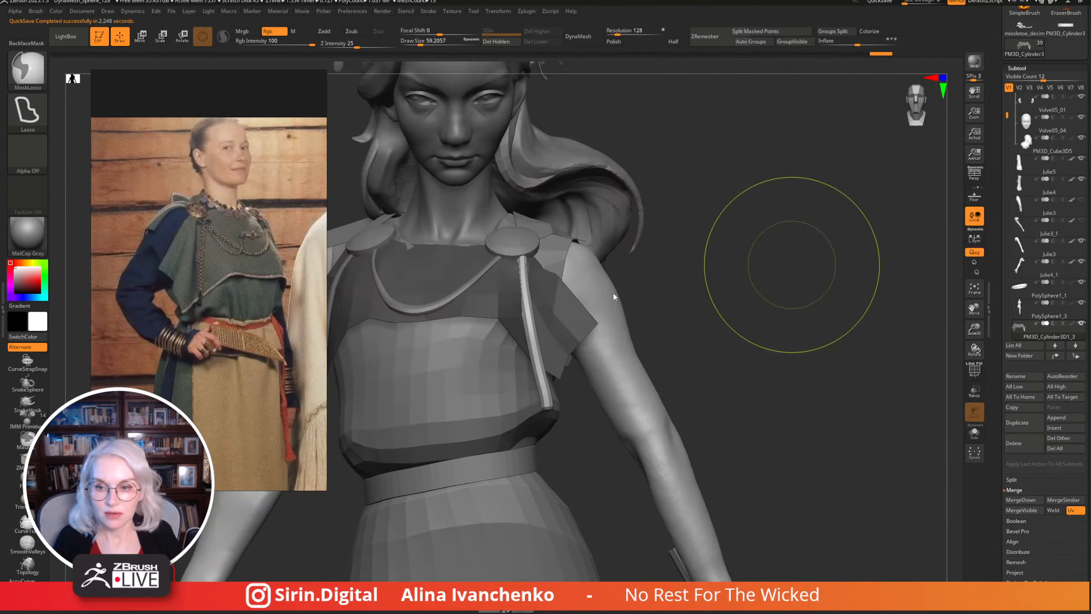
Move and smooth the thin strand in side view so it follows the chest.
mouse_move(696, 292)
left_mouse_down()
mouse_move(775, 297)
mouse_move(577, 243)
left_mouse_up()
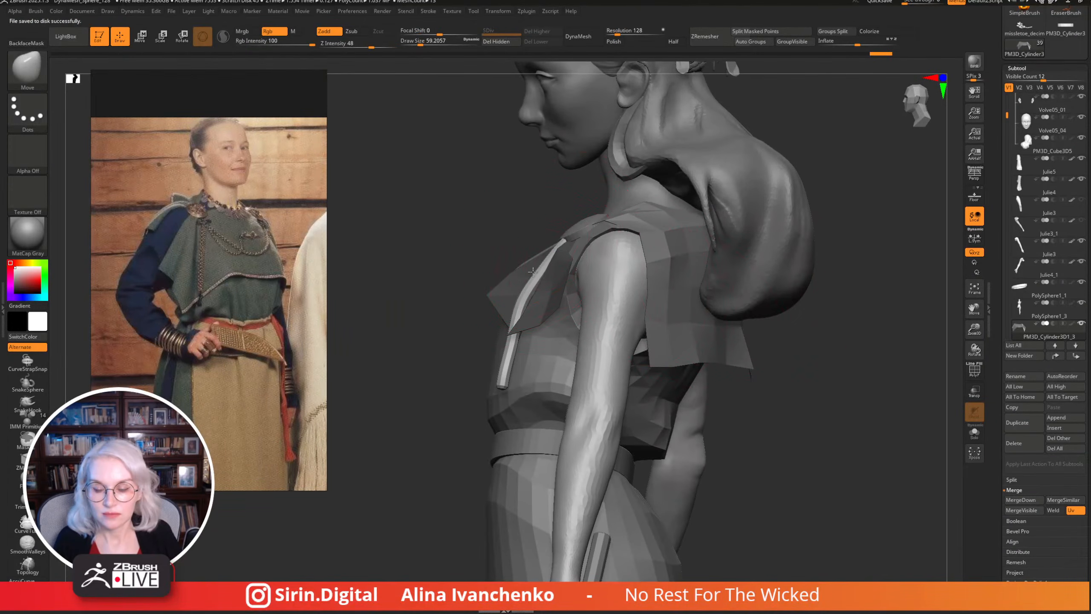
left_click_drag(533, 271, 537, 250)
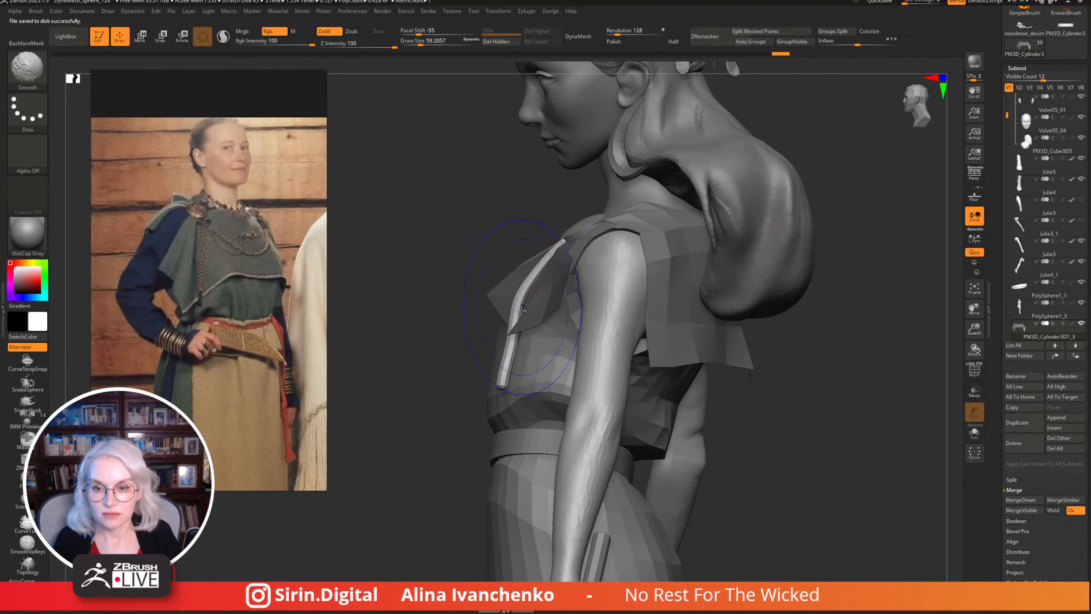
left_click_drag(500, 333, 504, 329, "shift")
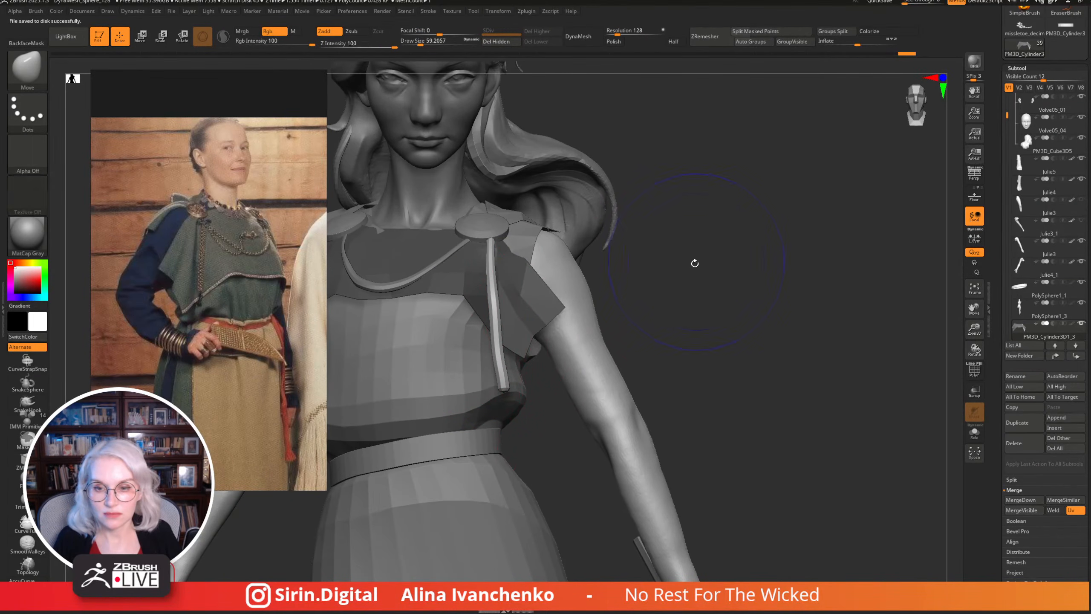
mouse_move(694, 261)
left_mouse_down()
mouse_move(811, 261)
mouse_move(962, 318)
mouse_move(767, 314)
mouse_move(711, 229)
mouse_move(714, 300)
mouse_move(557, 306)
left_mouse_up()
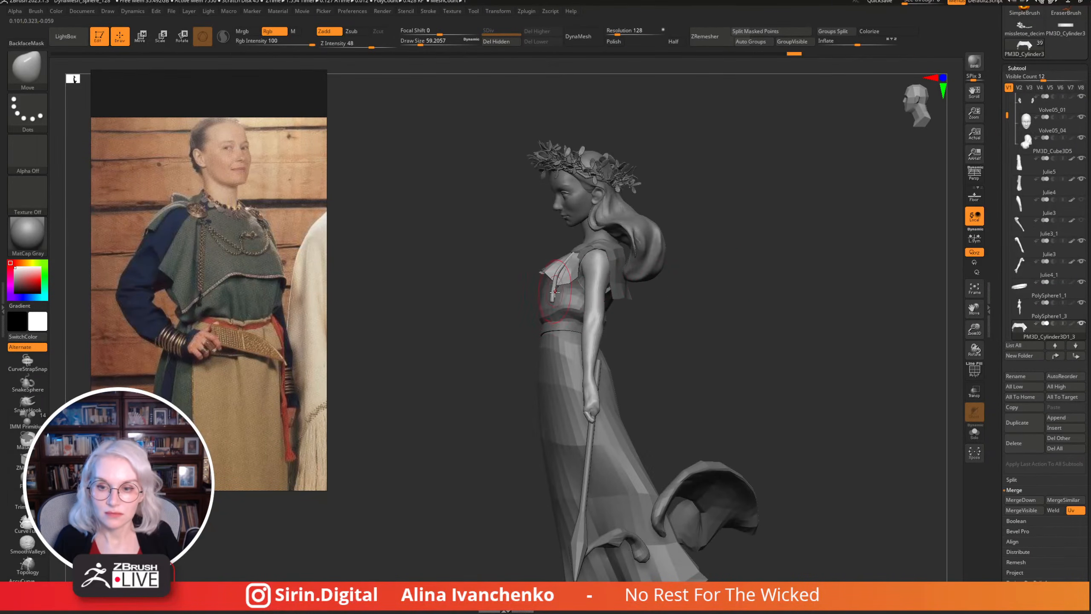
Separate the strand from the masked shoulder cape into its own subtool with Split Masked Points.
left_click_drag(704, 279, 756, 275)
key("ctrl")
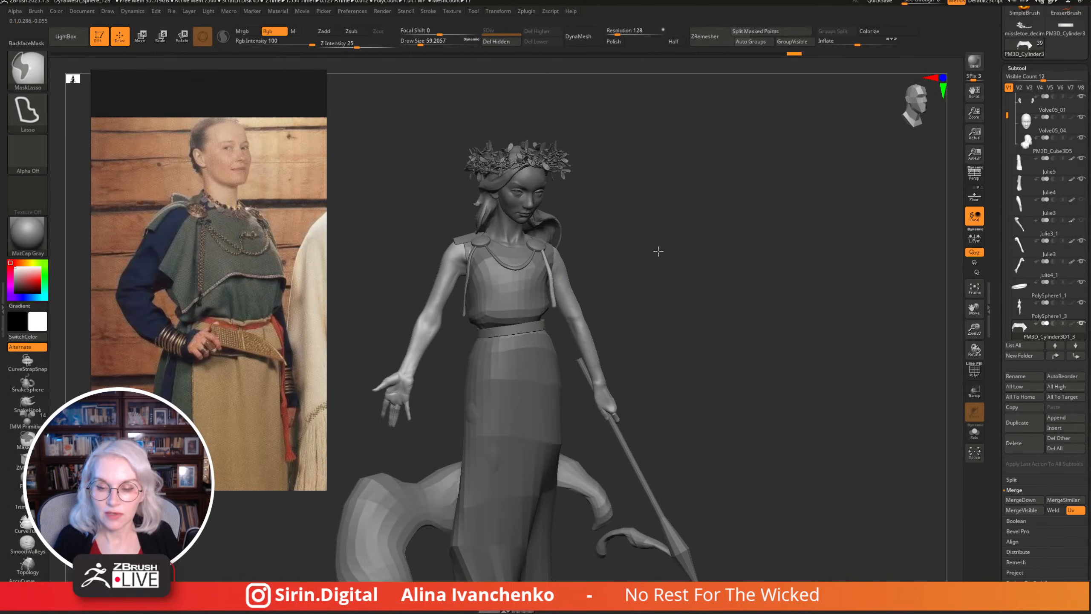
left_click_drag(694, 246, 721, 243)
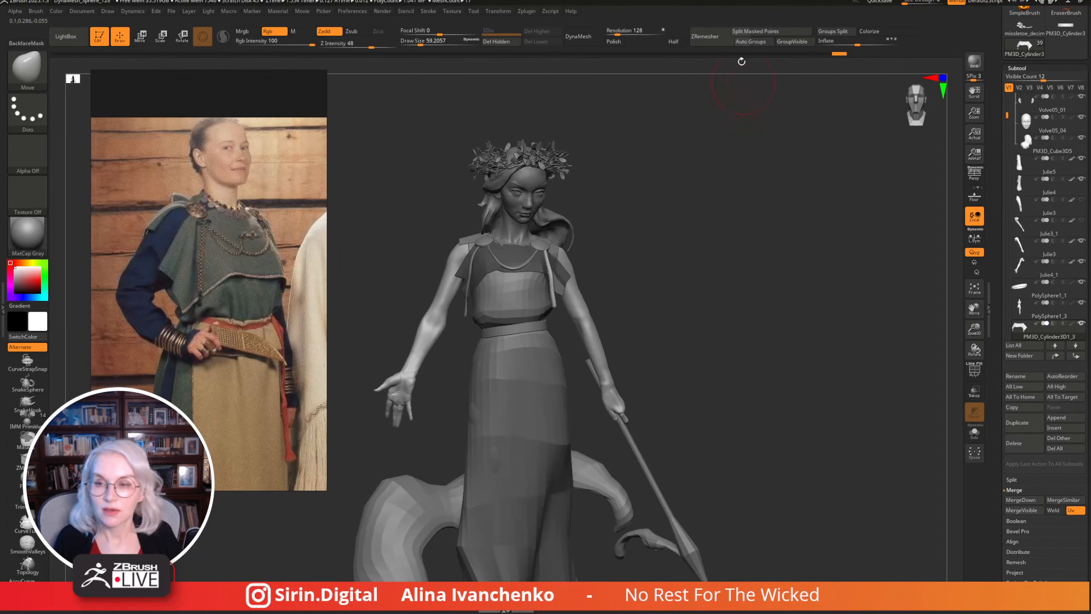
left_click(768, 34)
Shape the separated strand along the bodice with Move and Smooth at a draw size of about 59.
left_click_drag(645, 305, 557, 288)
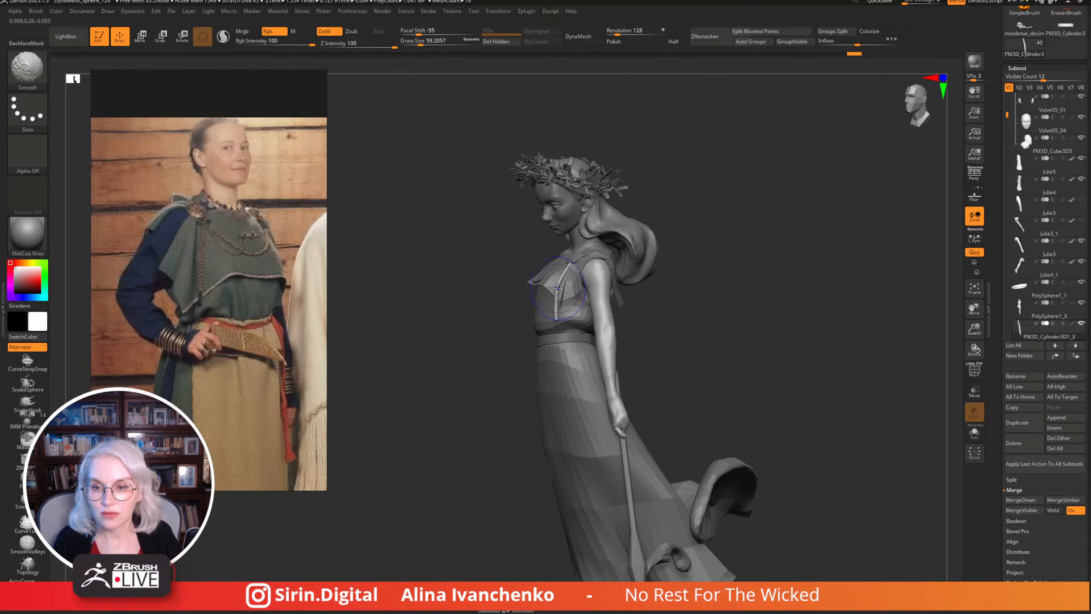
left_click_drag(691, 272, 565, 316)
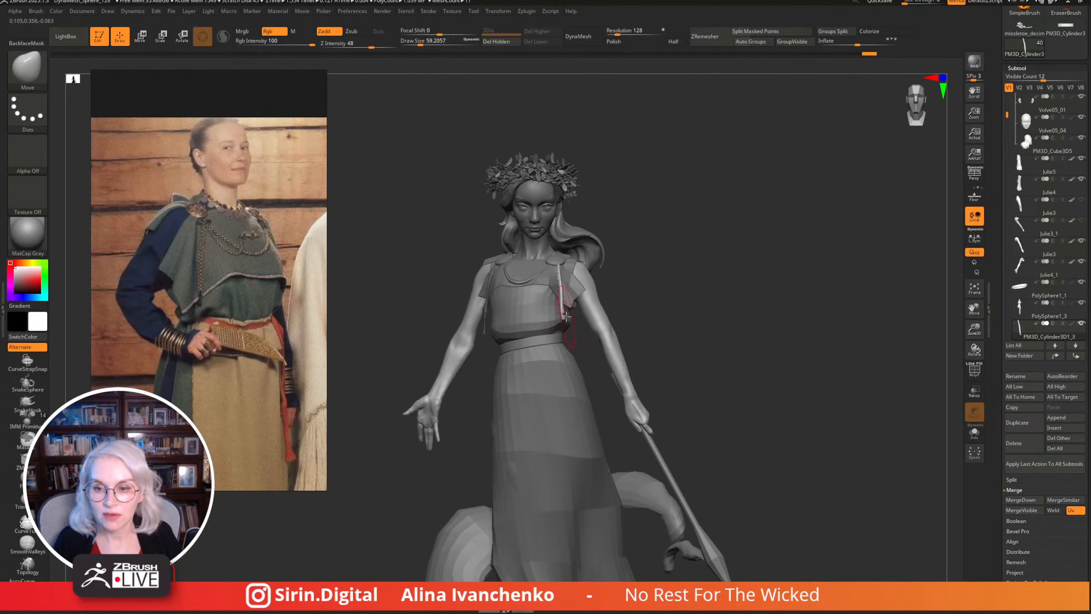
key("shift")
left_click_drag(561, 290, 564, 277)
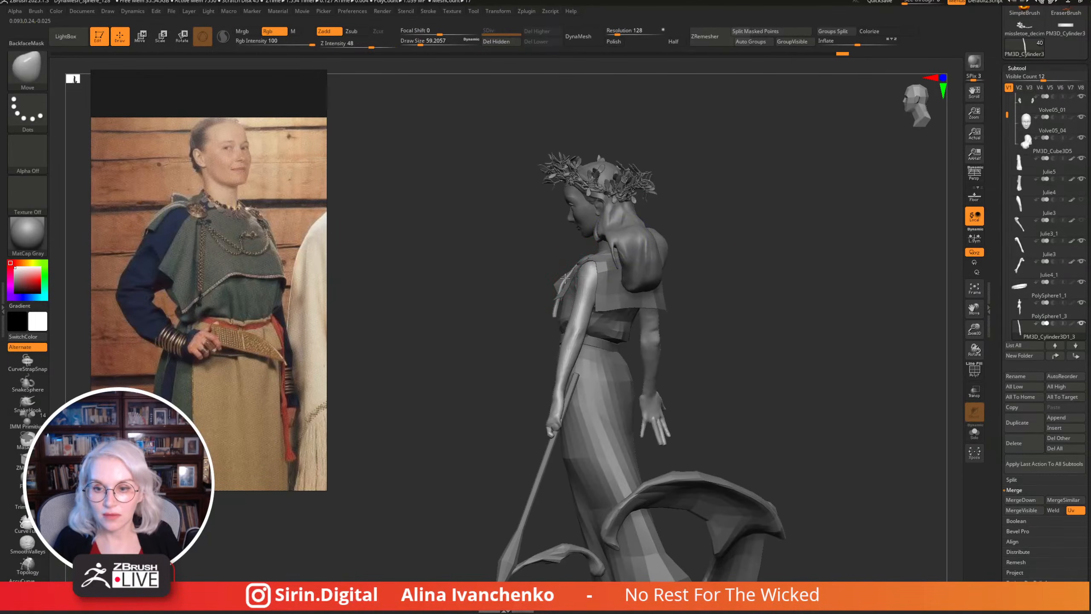
left_click_drag(974, 331, 500, 162)
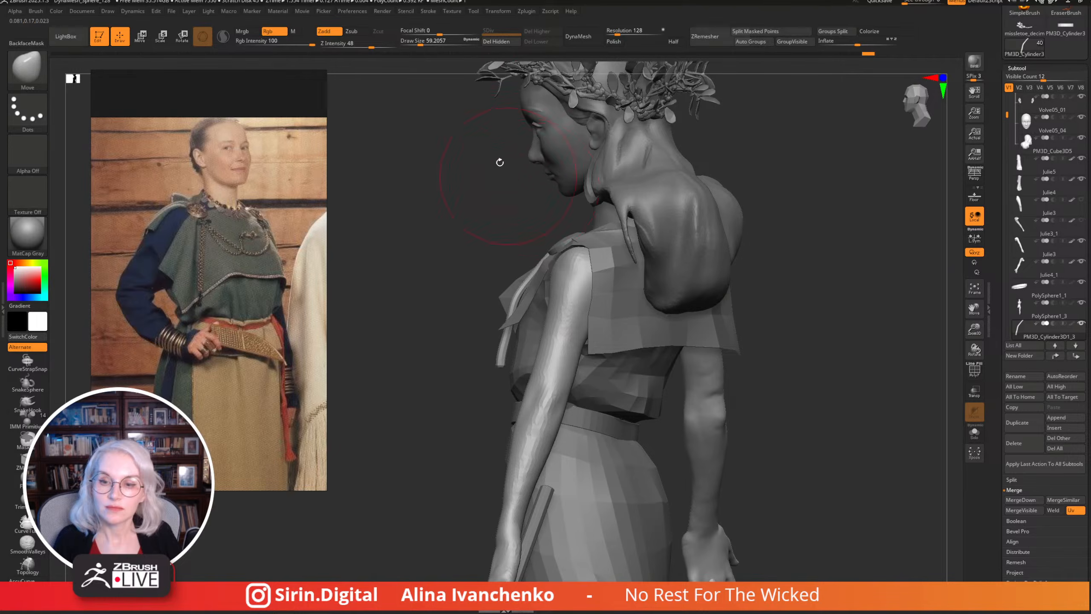
Refine the strand's fall over the cape edge with the Move brush at a draw size of about 49.
left_click_drag(428, 41, 418, 50)
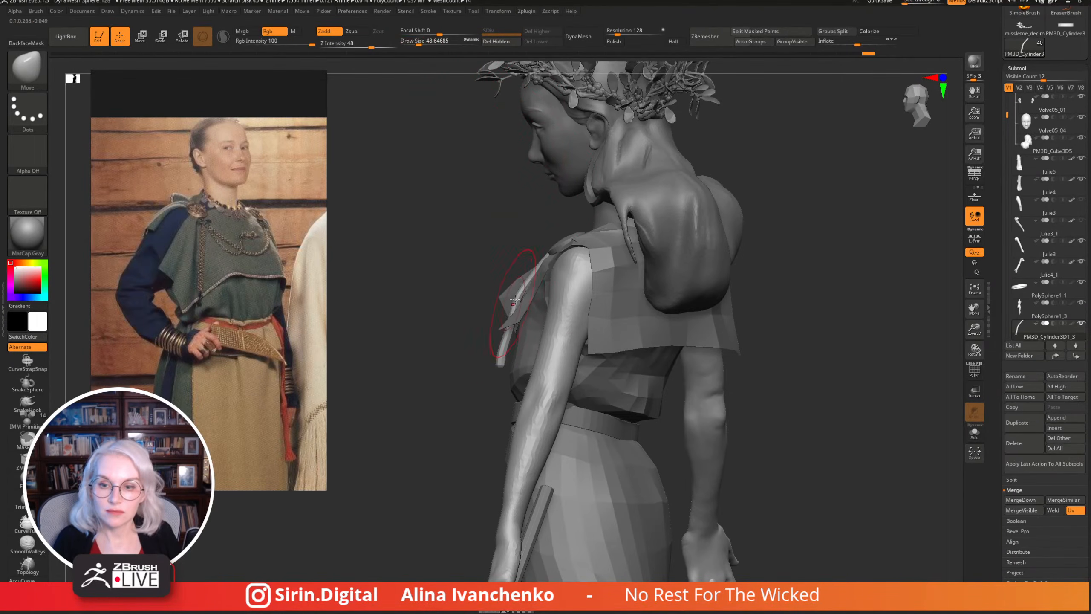
key("shift")
mouse_move(526, 279)
left_mouse_down()
mouse_move(580, 207)
mouse_move(515, 262)
left_mouse_up()
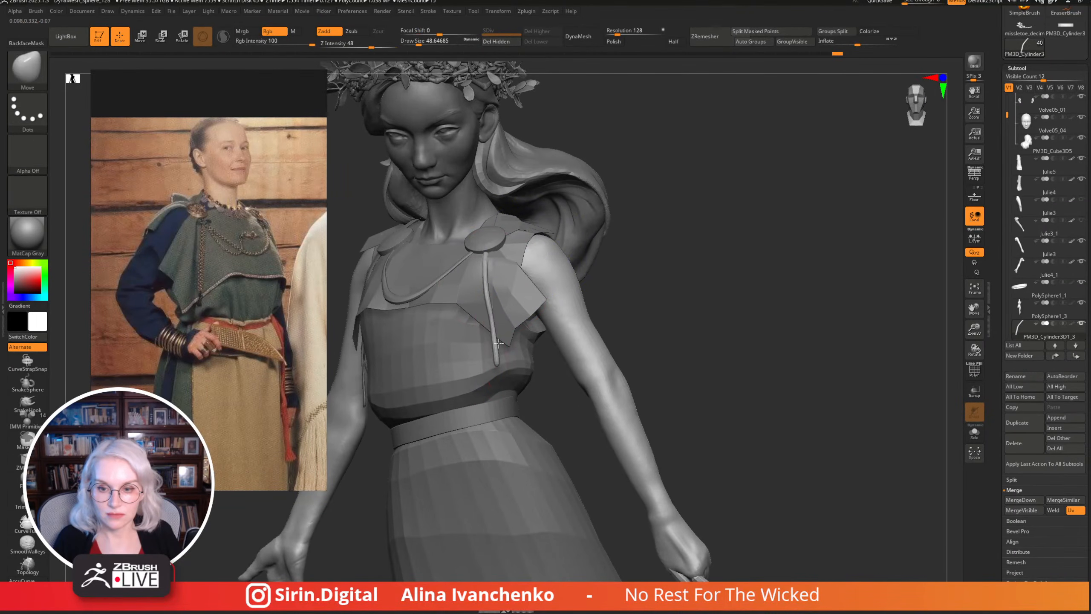
Thicken the hanging strand with the Inflate brush at Z Intensity 10.
key("b")
key("i")
key("n")
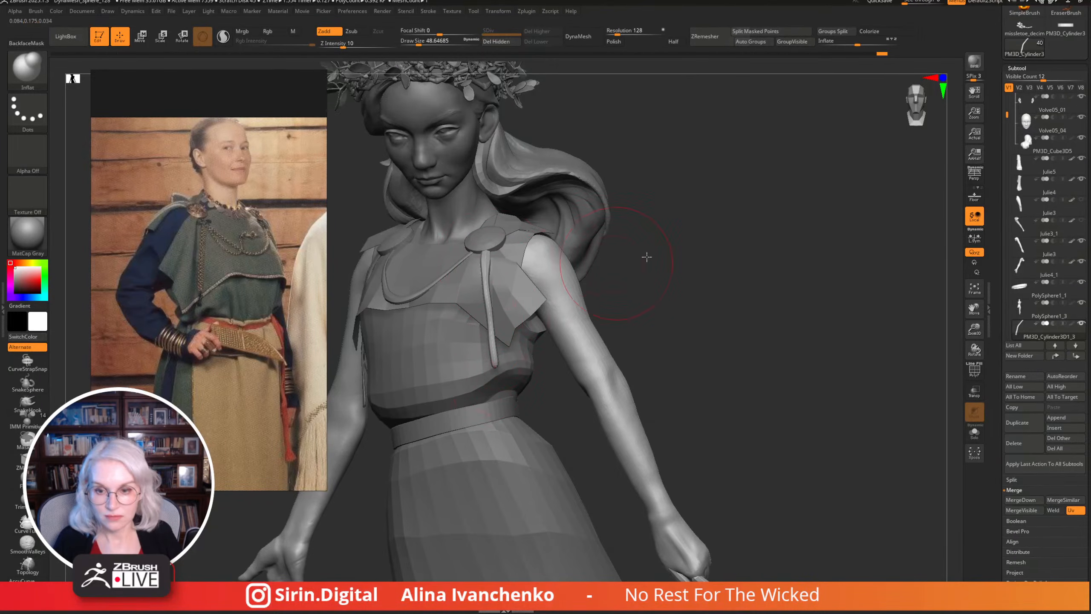
left_click_drag(646, 257, 582, 279, "shift")
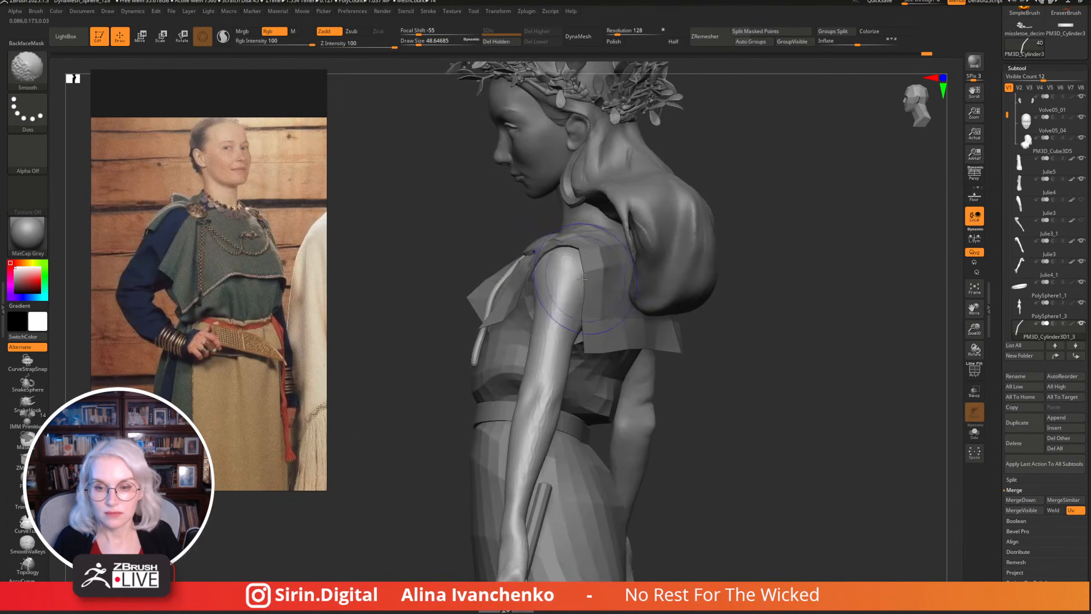
Ready the Move brush and make the curling root branch beneath the figure's feet the active subtool.
key("b")
key("m")
key("v")
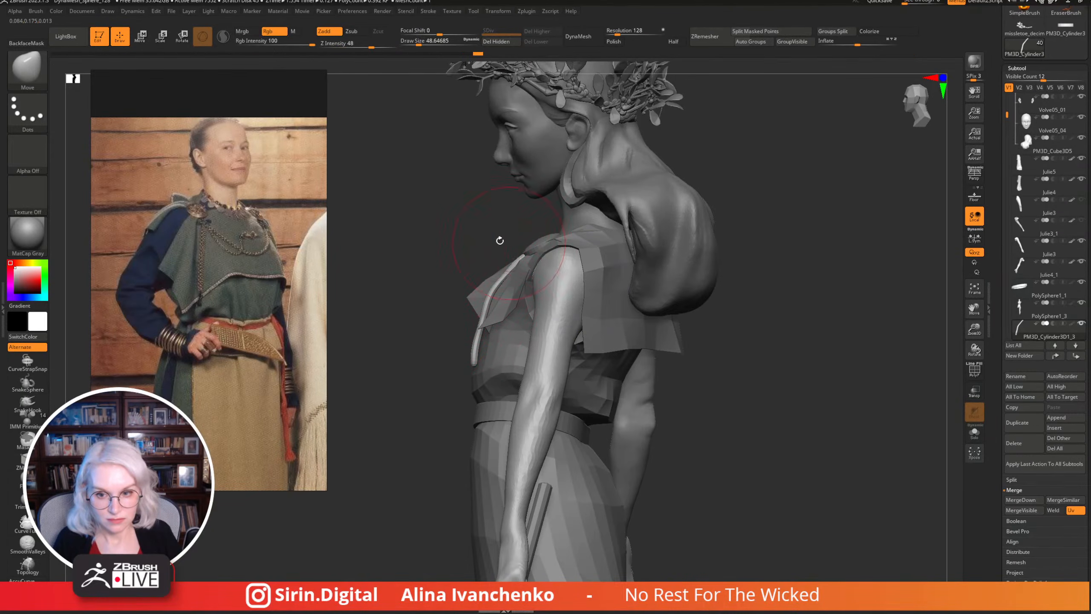
right_click_drag(499, 241, 720, 353)
key("f")
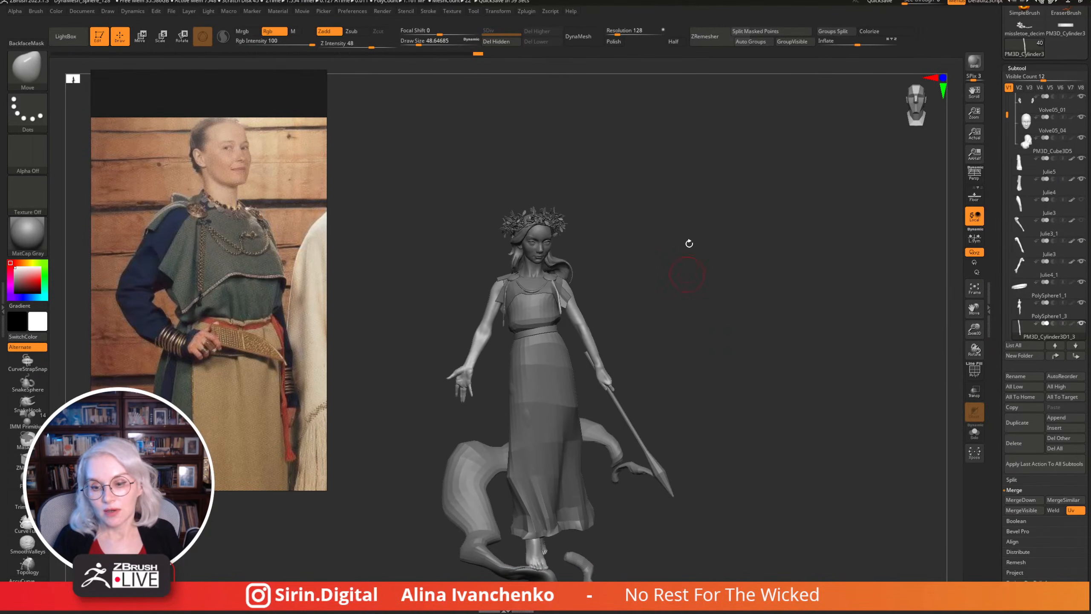
right_click_drag(689, 243, 652, 287)
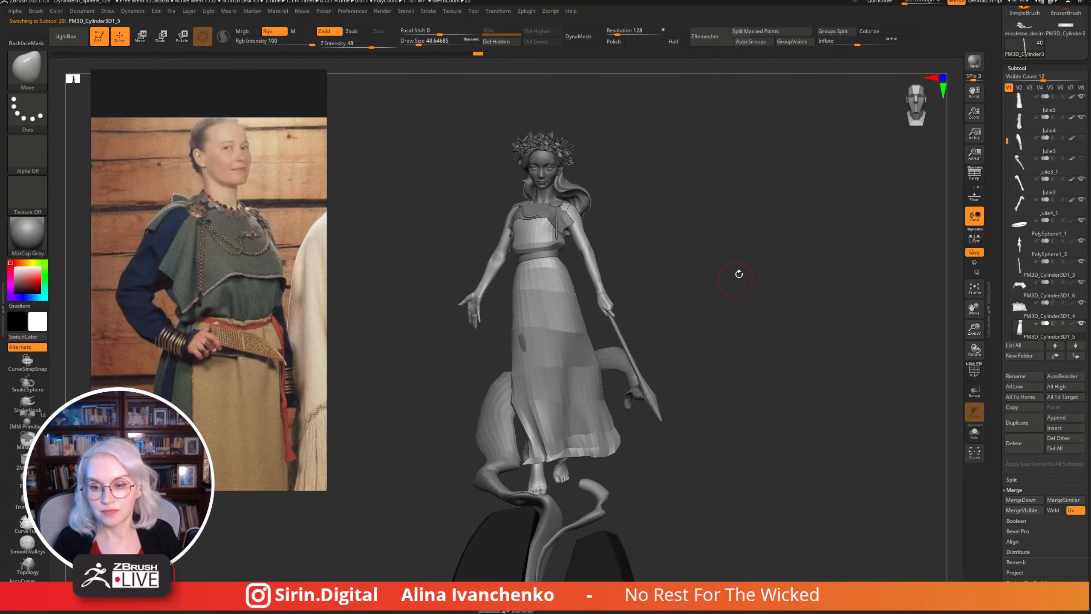
right_click_drag(725, 271, 688, 327)
left_click(651, 363, "alt")
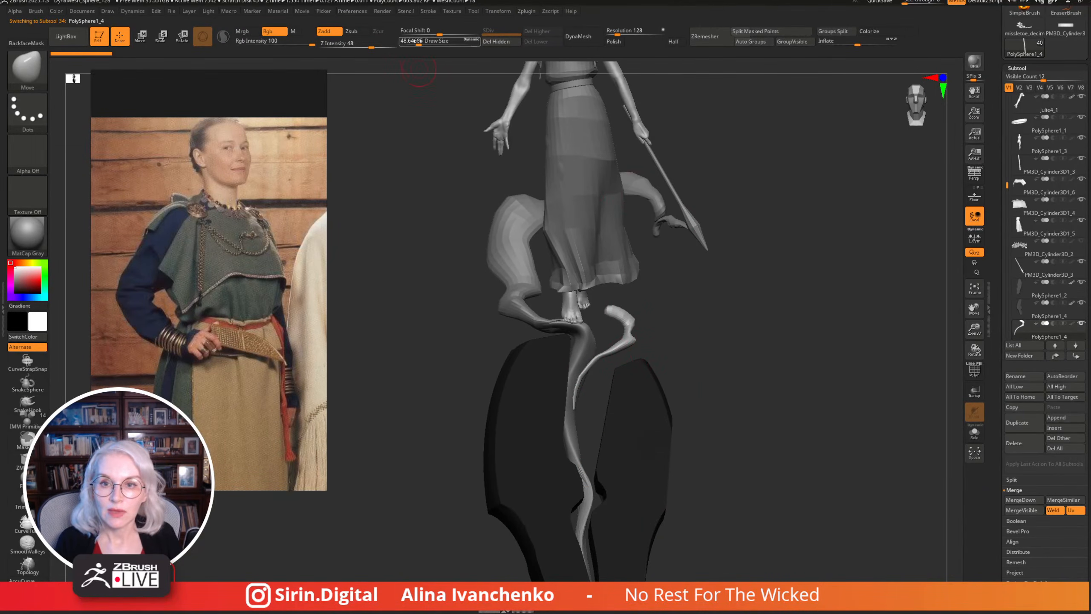
Shape the curling root branch alongside the main root with the Move brush at a draw size of about 74.
left_click_drag(419, 41, 428, 42)
right_click_drag(701, 341, 717, 351, "alt")
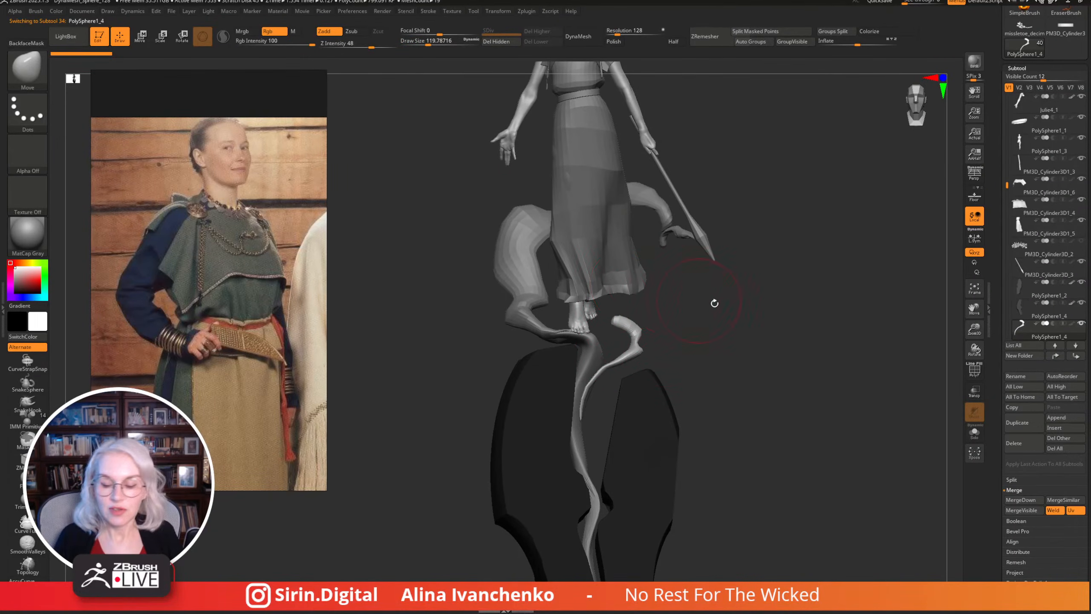
right_click_drag(714, 303, 686, 334, "alt")
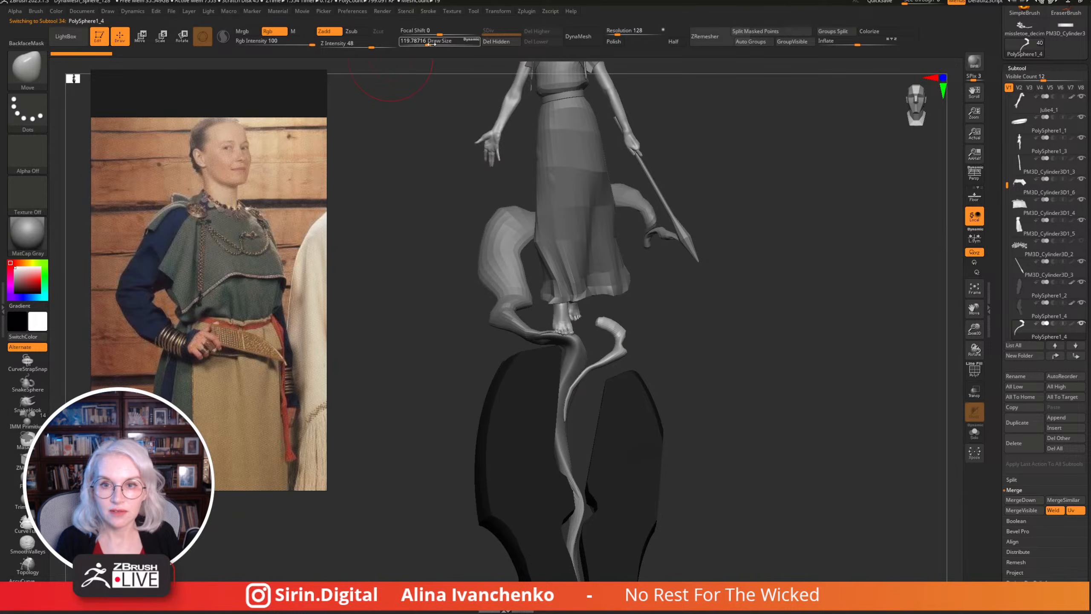
left_click_drag(429, 44, 421, 67)
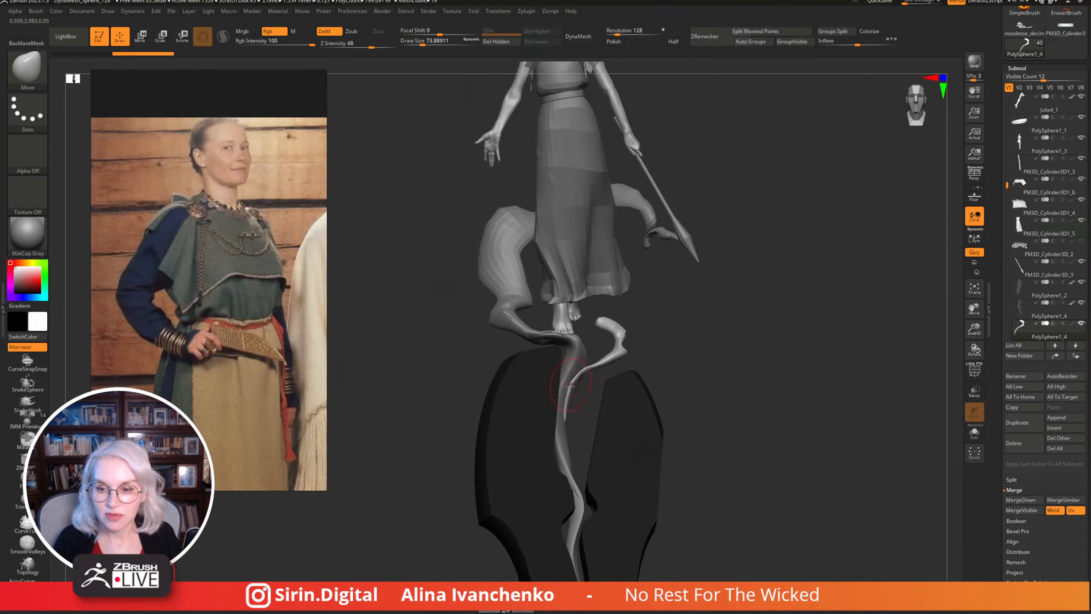
left_click_drag(661, 356, 605, 336)
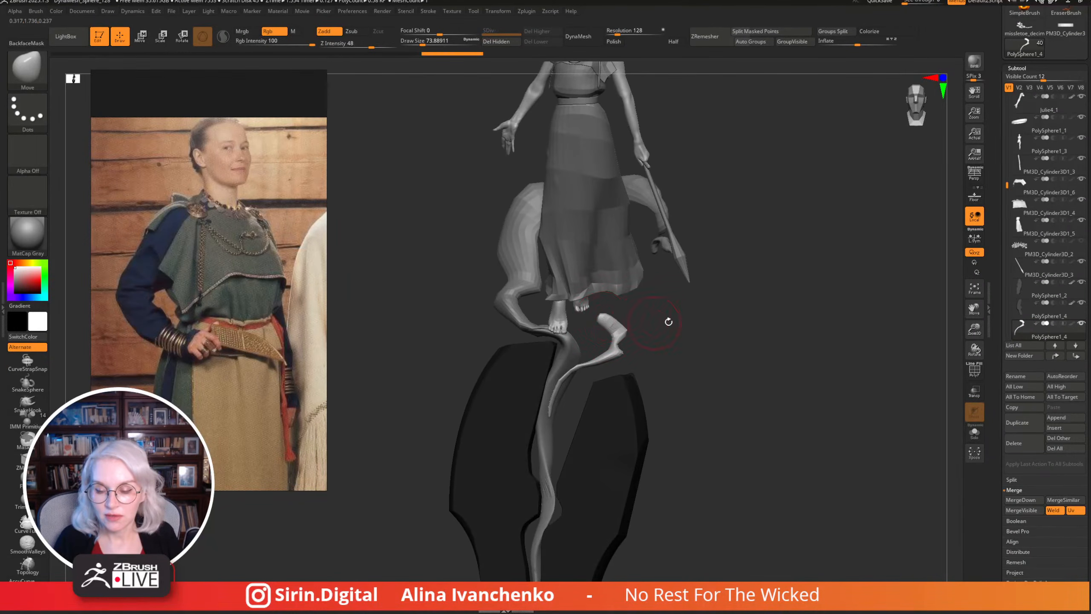
left_click_drag(666, 317, 617, 313)
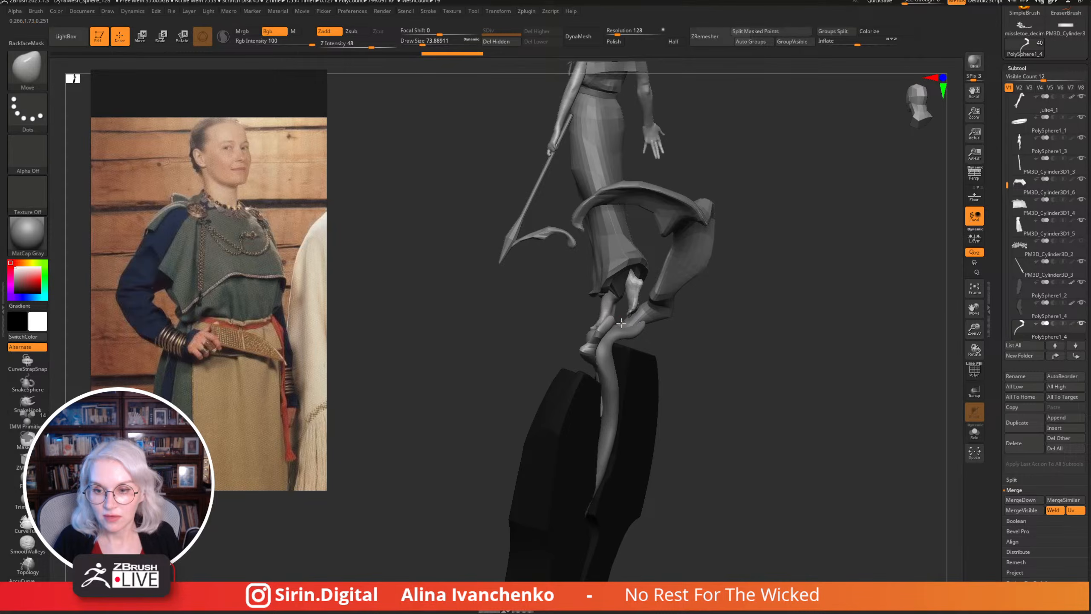
mouse_move(645, 328)
right_mouse_down()
mouse_move(672, 334)
mouse_move(622, 322)
mouse_move(596, 343)
right_mouse_up()
left_click(596, 344, "alt")
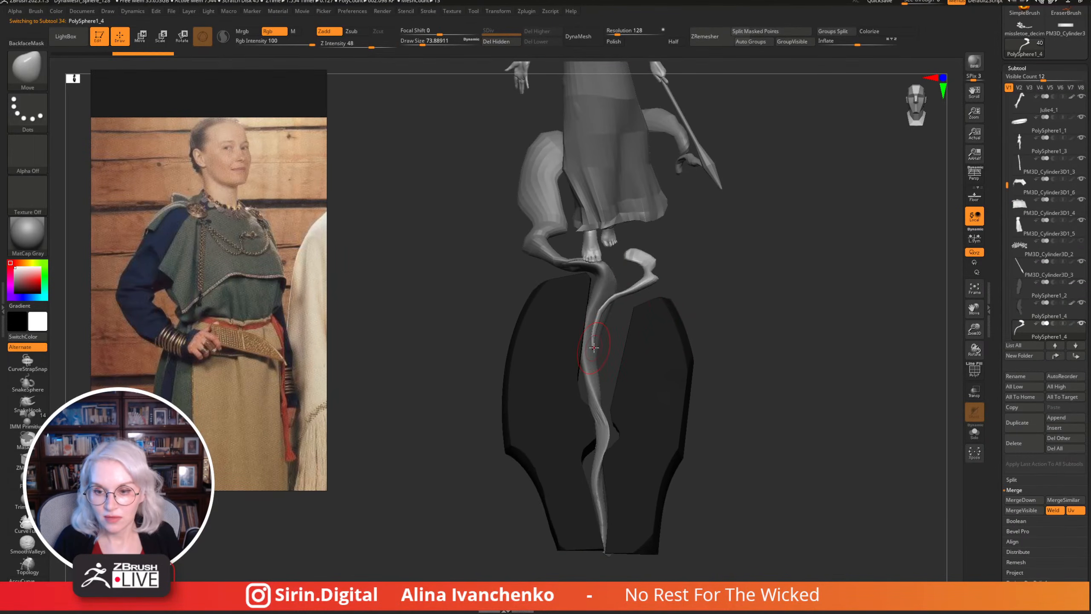
Hide the costume reference photo and review the full figure together with its root base.
right_click_drag(595, 359, 752, 274)
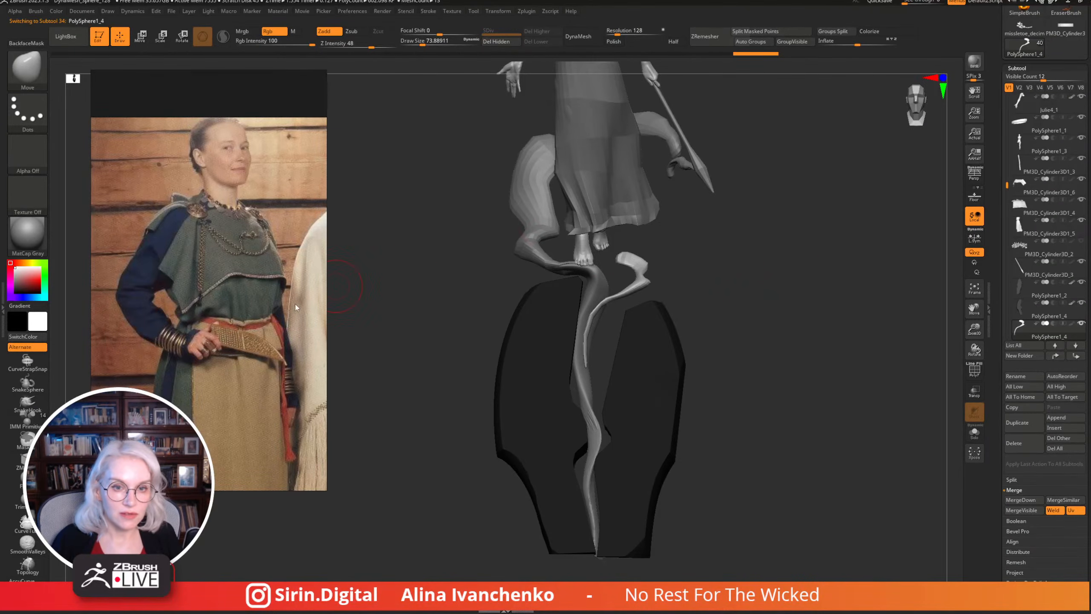
key("Escape")
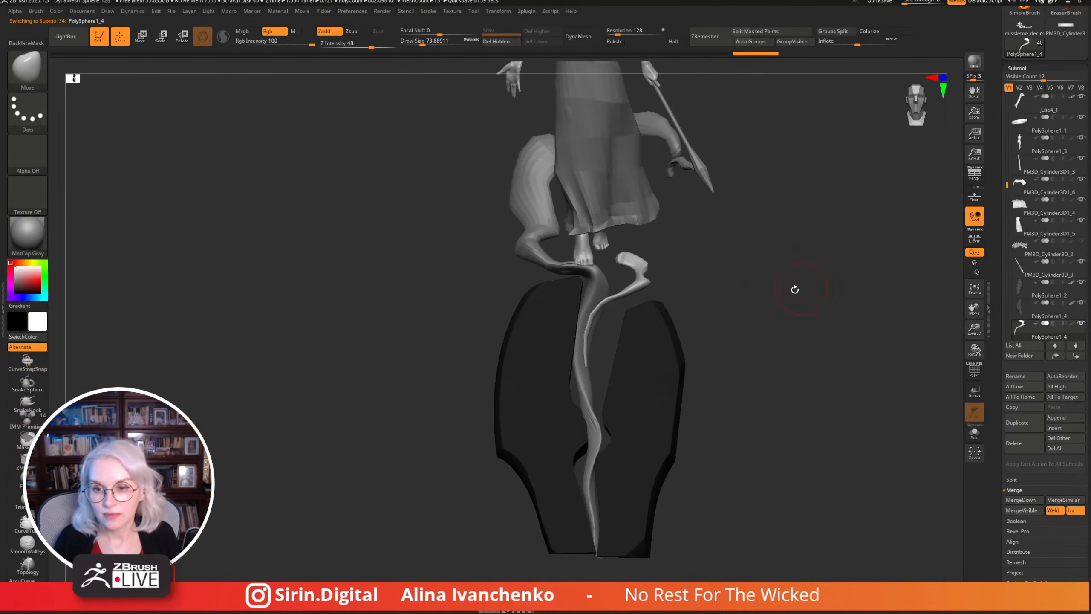
right_click_drag(795, 289, 733, 363)
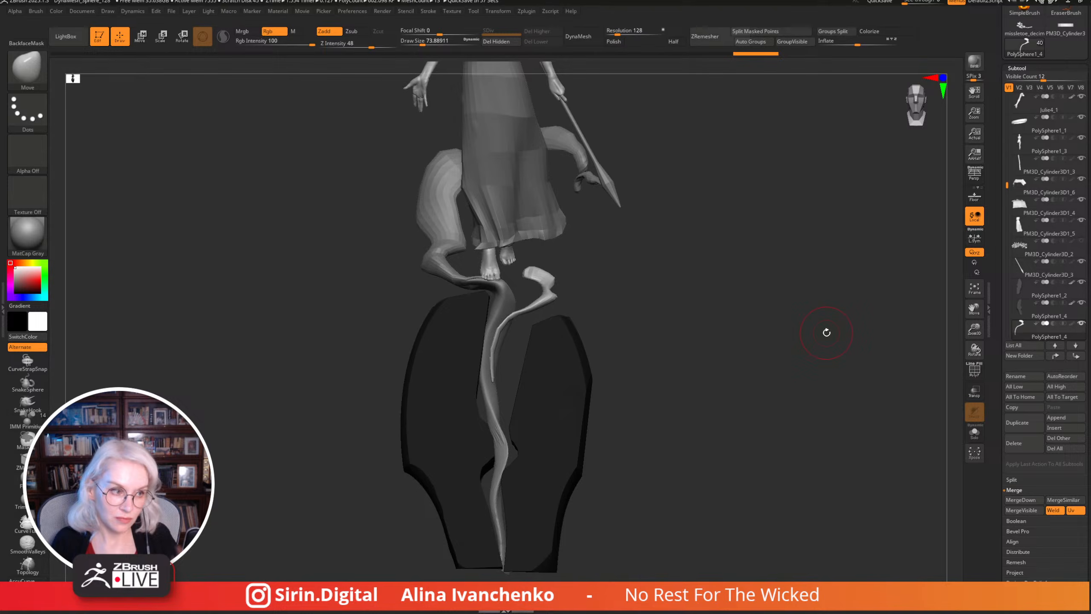
right_click_drag(720, 289, 672, 409, "alt")
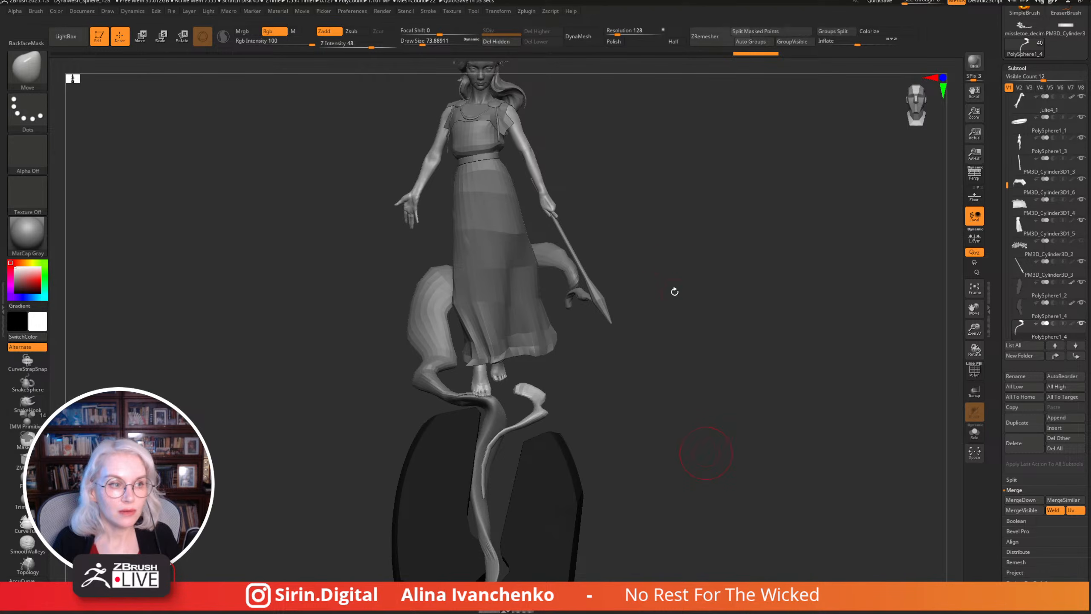
mouse_move(674, 291)
right_mouse_down()
mouse_move(674, 273)
mouse_move(623, 297)
mouse_move(643, 328)
right_mouse_up()
Adjust the branch's course down the main root with the Move brush at a draw size of about 187.
left_click_drag(424, 43, 432, 49)
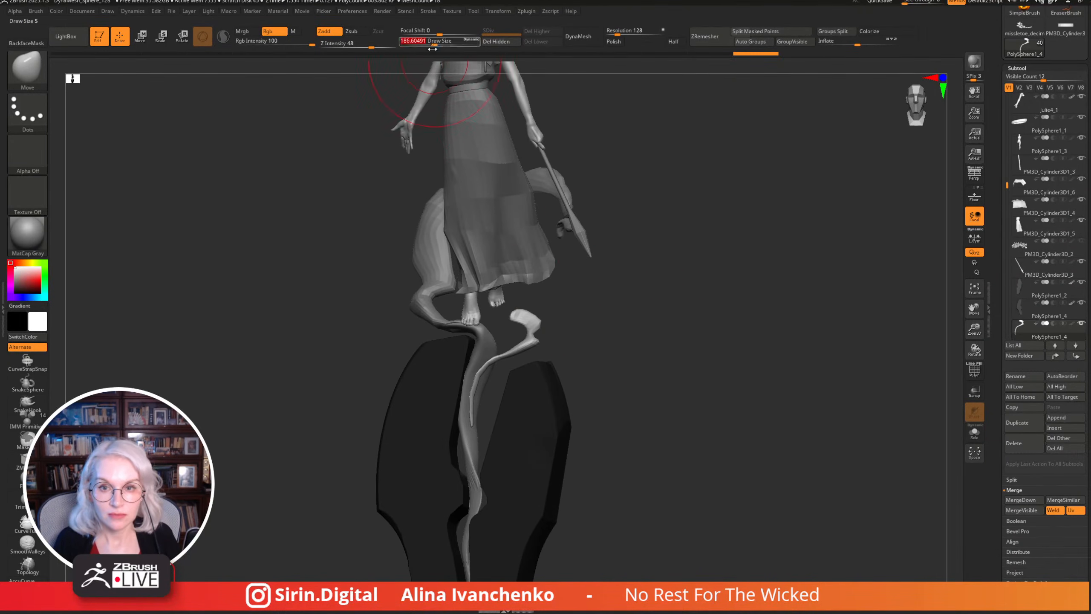
right_click_drag(645, 342, 694, 261, "alt")
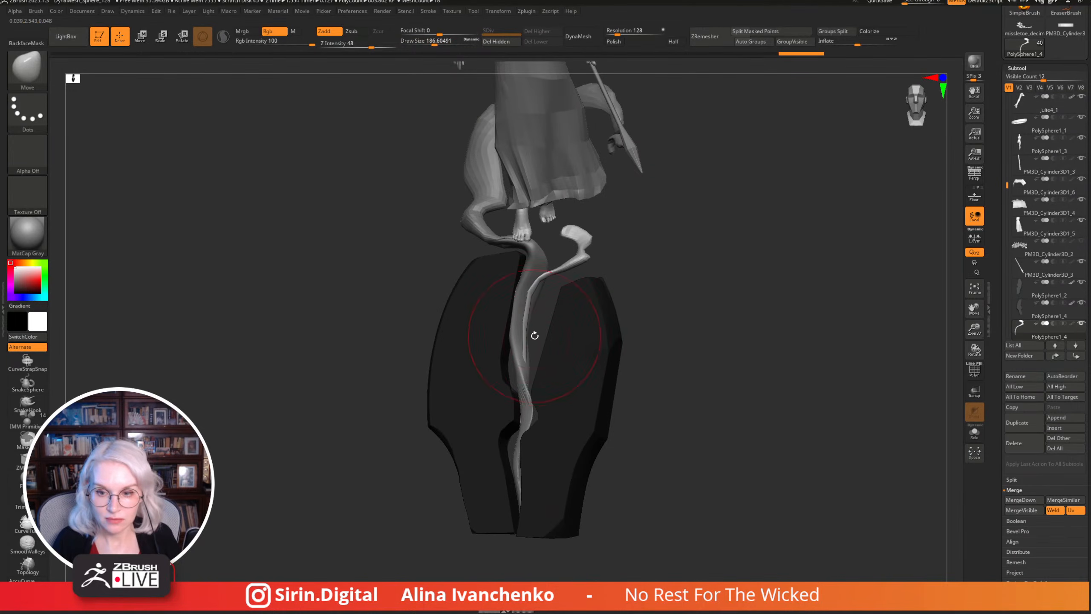
right_click_drag(535, 336, 601, 301)
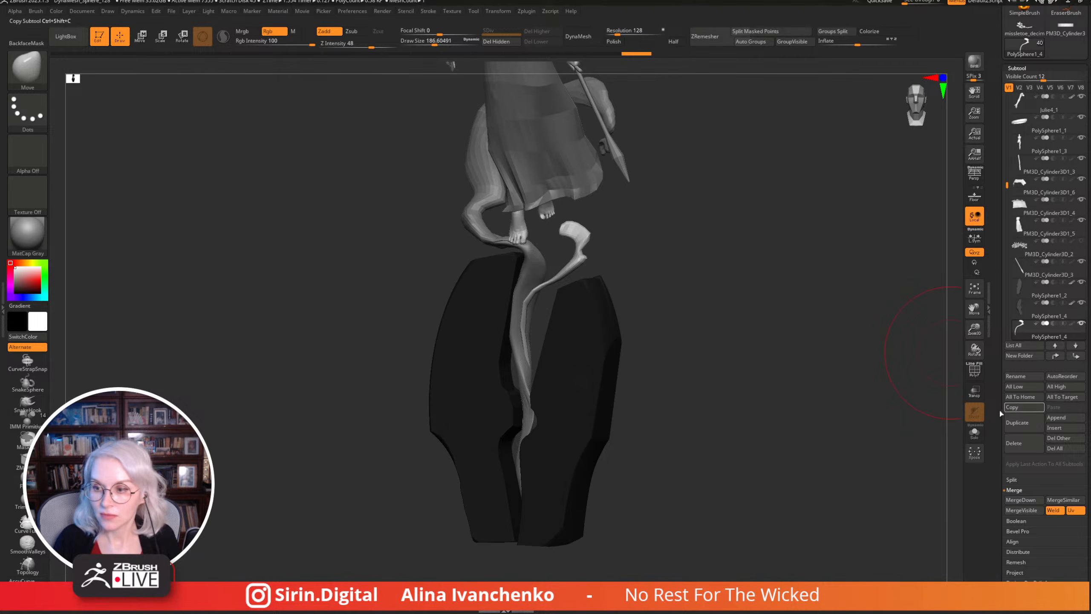
Inflate the lower root branch at Z Intensity 10 and display its polygon wireframe for checking the topology.
key("b")
key("i")
key("n")
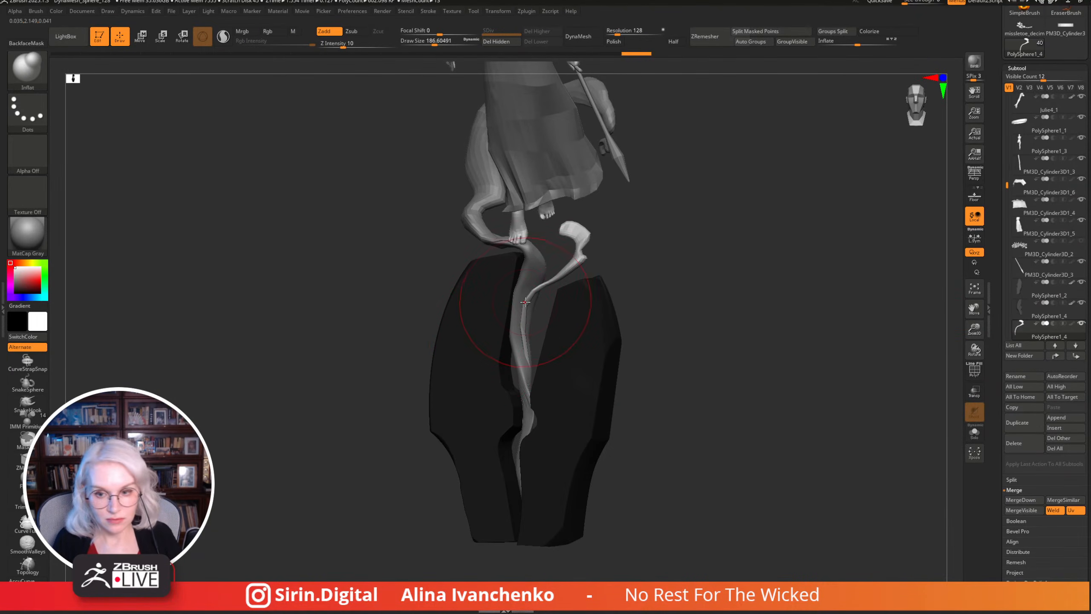
right_click_drag(711, 290, 690, 311)
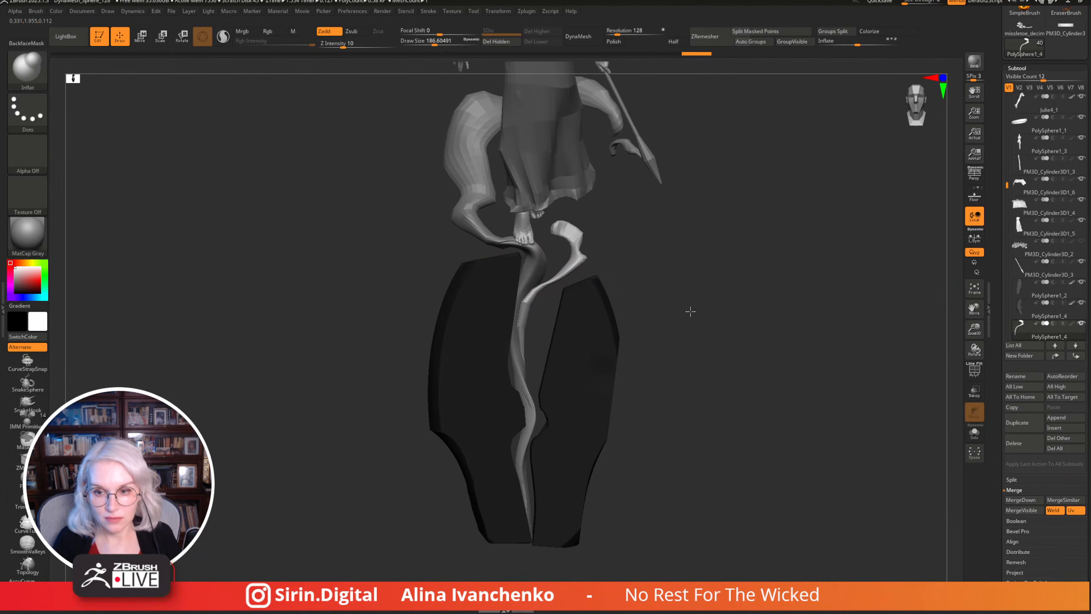
left_click(974, 370)
left_click_drag(974, 329, 834, 342)
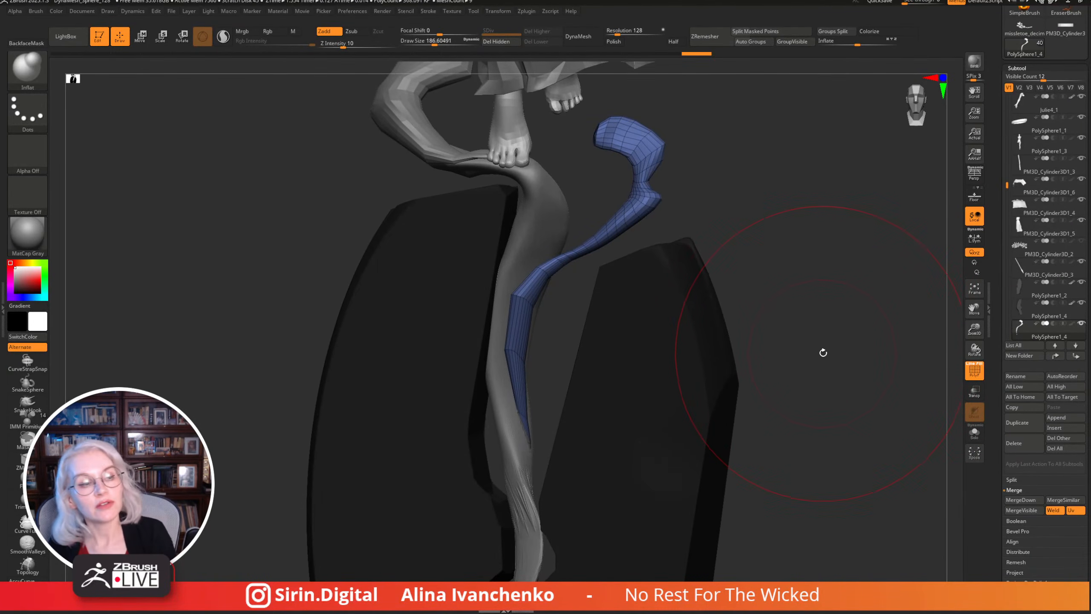
right_click_drag(826, 353, 637, 344)
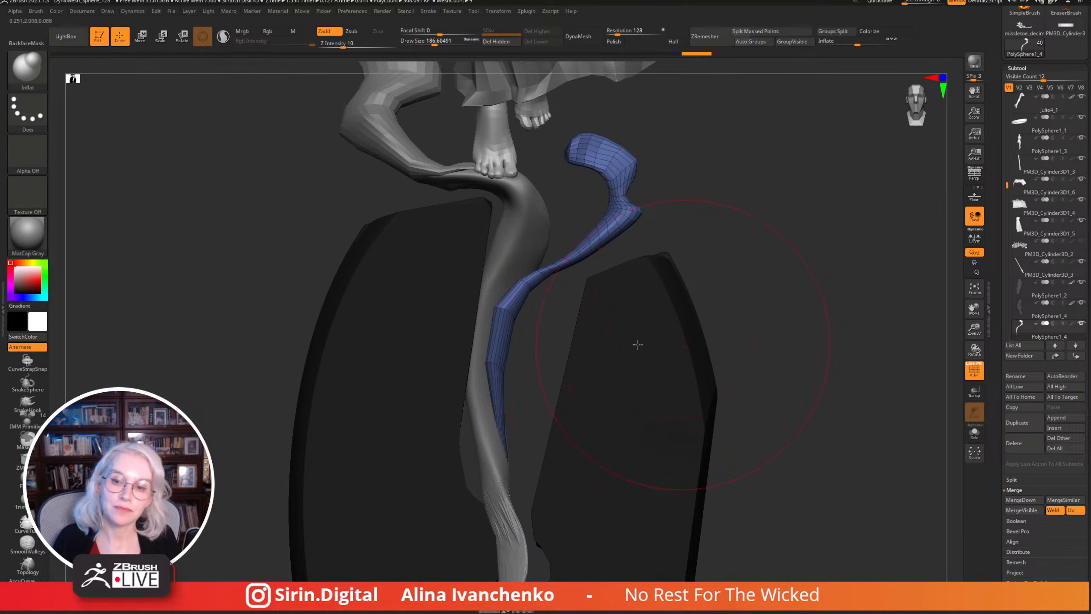
right_click_drag(703, 198, 614, 279)
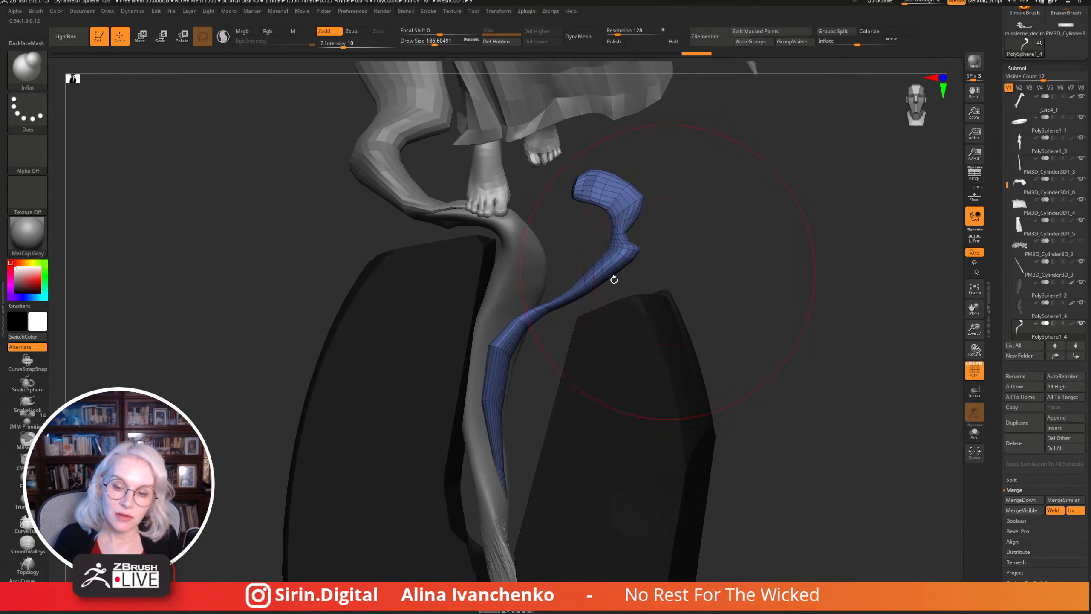
mouse_move(750, 236)
right_mouse_down()
mouse_move(723, 246)
mouse_move(735, 256)
right_mouse_up()
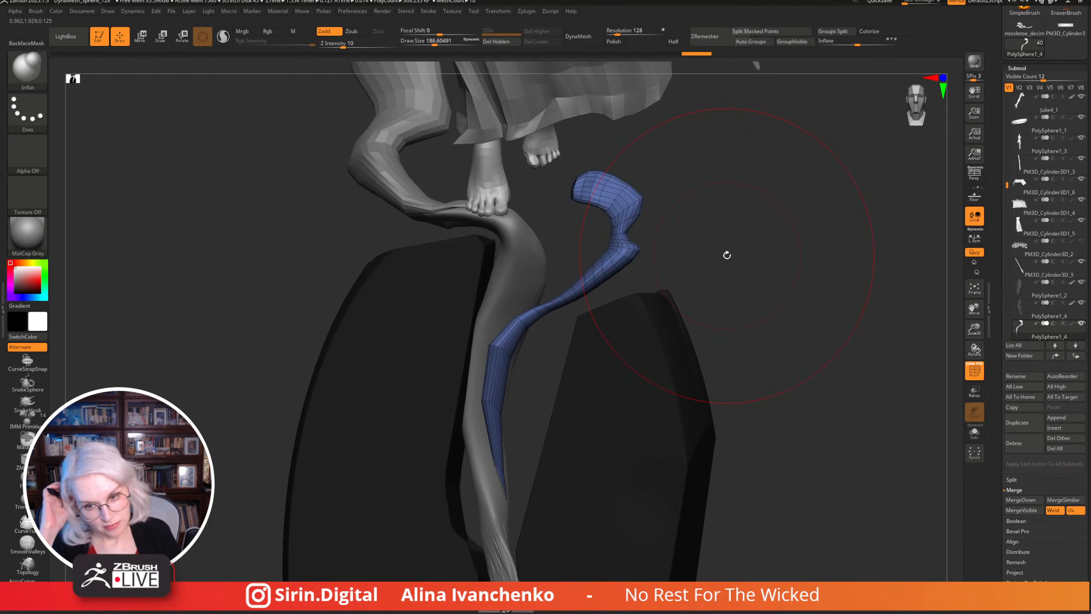
right_click_drag(787, 236, 655, 336)
Smooth the angular bend in the lower part of the root branch at a draw size of about 68.
left_click(19, 462)
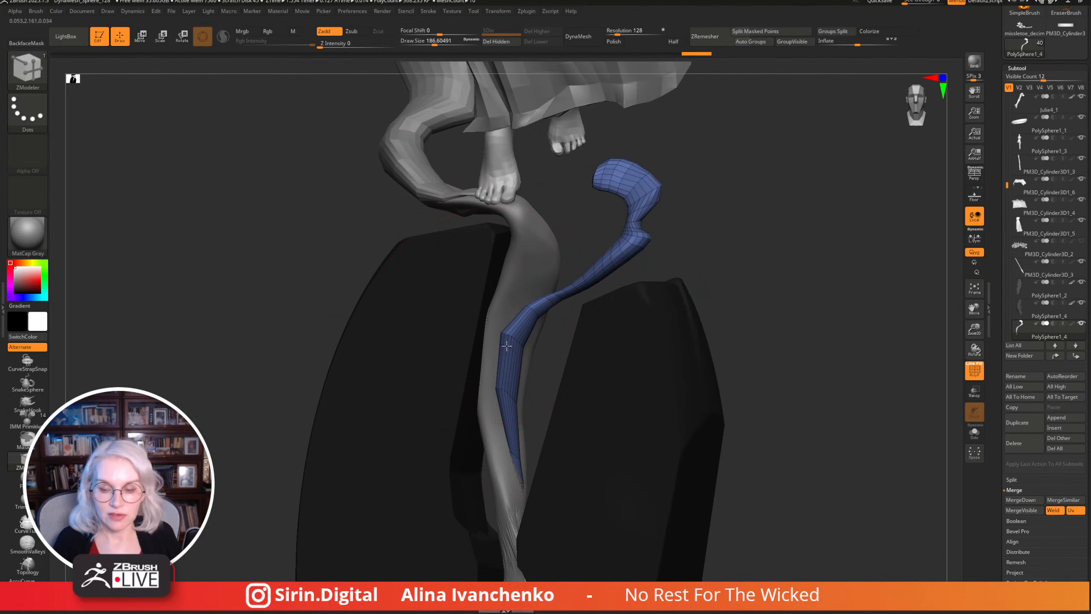
key("b")
key("m")
key("v")
right_click_drag(696, 241, 711, 225)
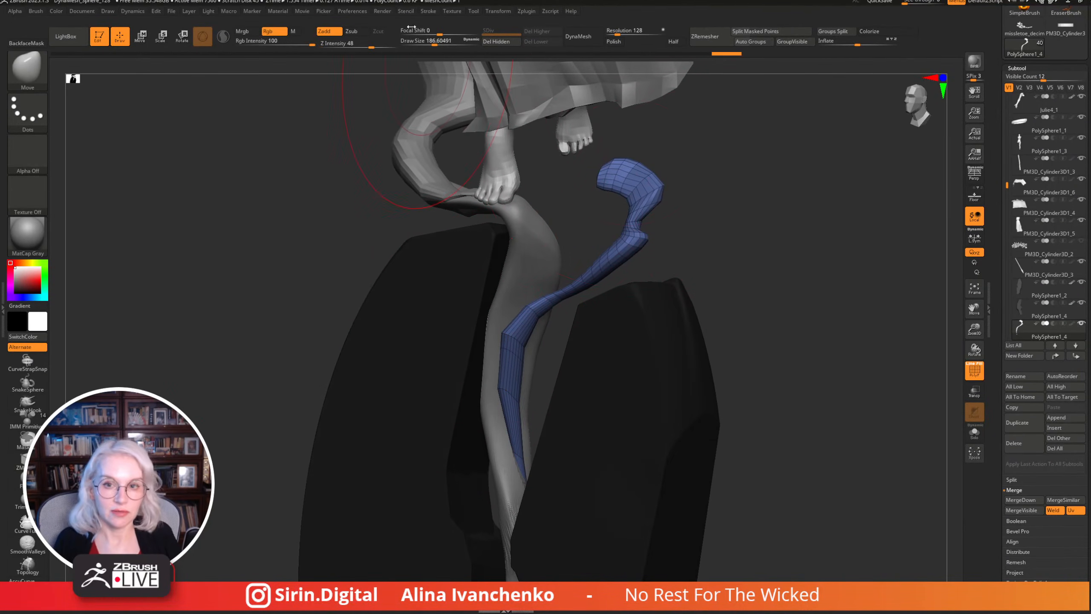
left_click_drag(435, 44, 431, 44)
right_click_drag(754, 210, 786, 205, "alt")
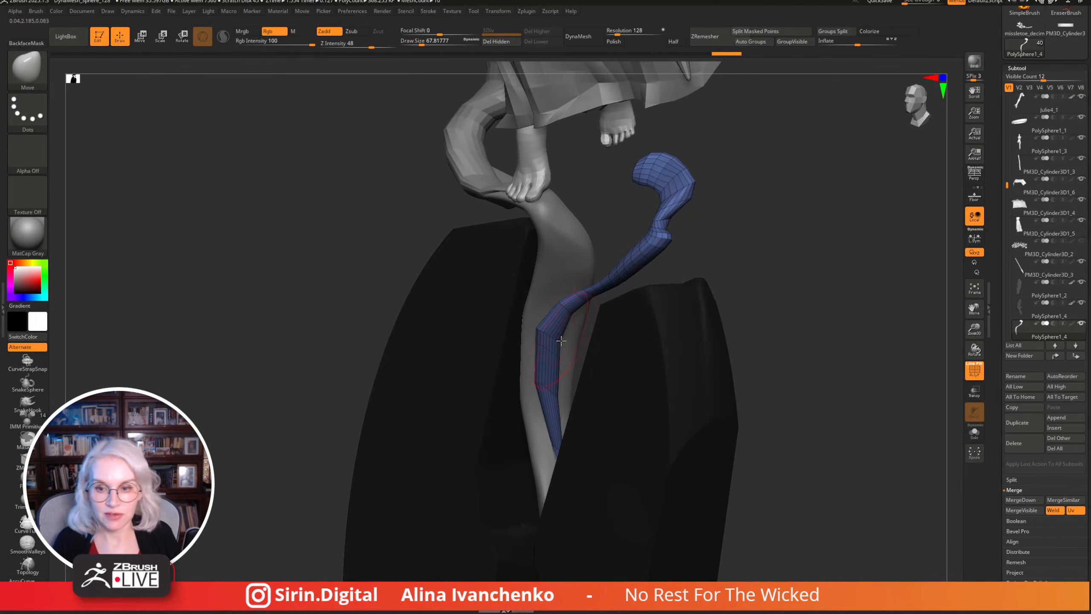
key("b")
key("i")
key("n")
left_click_drag(540, 335, 544, 369, "shift")
left_click_drag(716, 249, 463, 355)
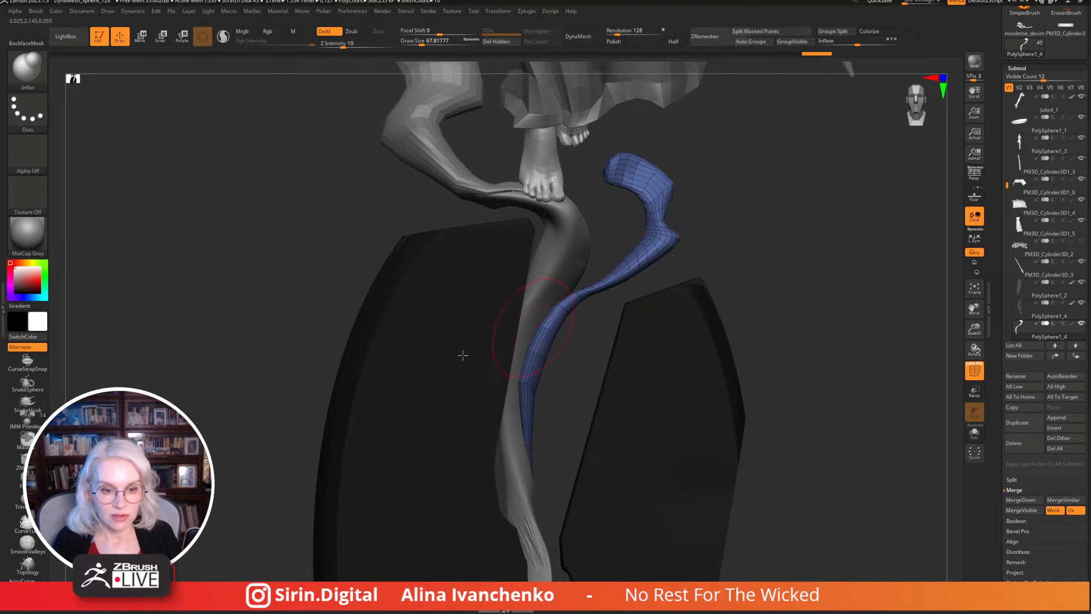
Insert an edge loop across the lower bend of the root branch with the ZModeler brush.
key("b")
key("z")
key("m")
mouse_move(833, 258)
left_mouse_down()
mouse_move(852, 253)
mouse_move(837, 262)
left_mouse_up()
left_click_drag(541, 346, 540, 351)
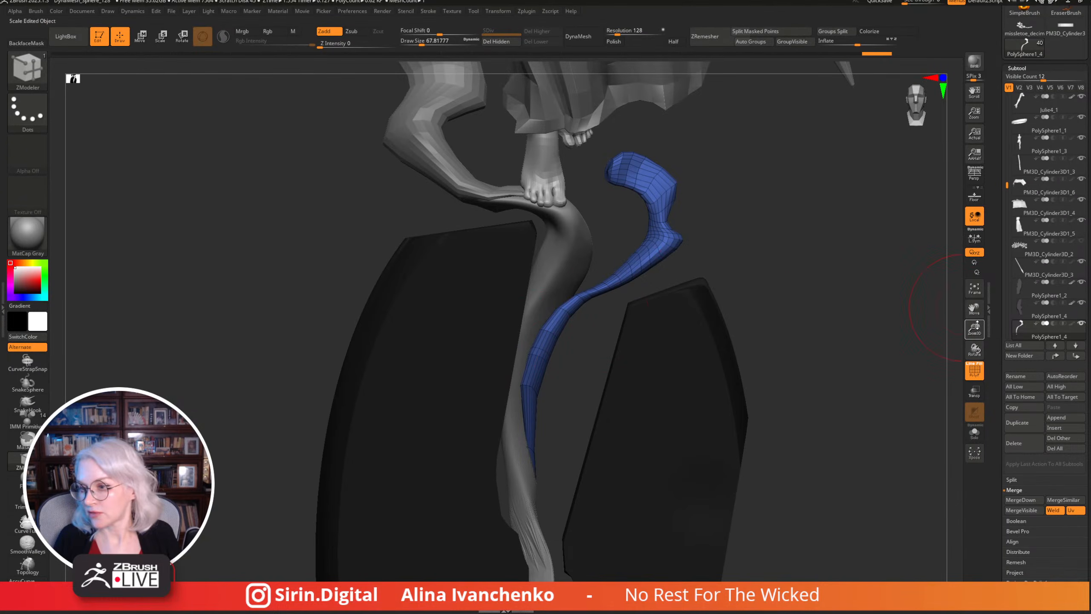
Round out the branch's lower curve where it joins the main root, using Move and Smooth at a draw size of about 68.
left_click_drag(921, 285, 866, 253)
key("b")
key("s")
key("t")
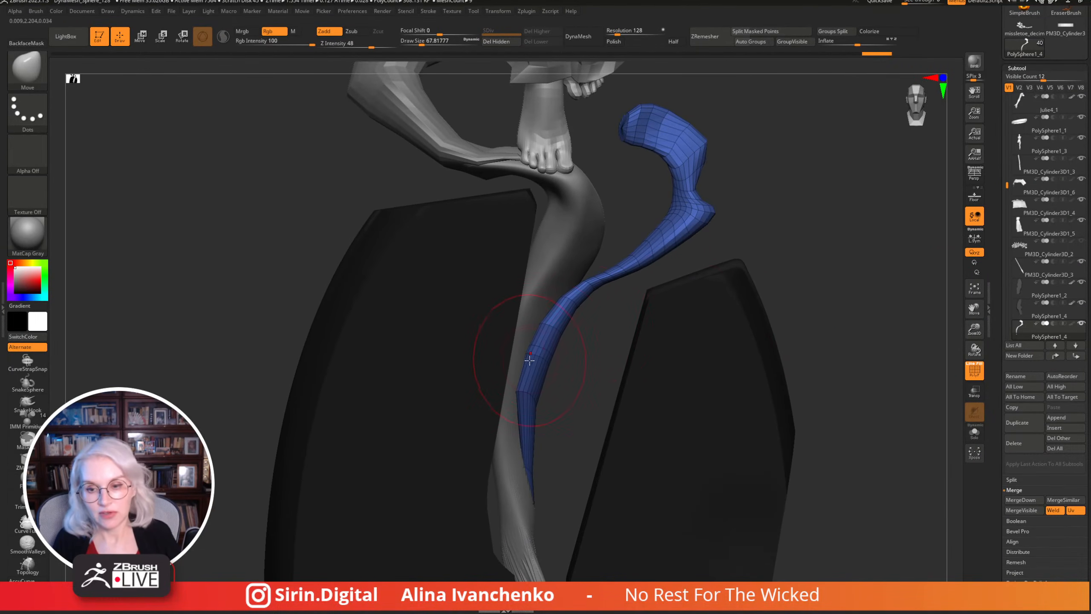
key("shift")
mouse_move(579, 348)
left_mouse_down()
mouse_move(597, 348)
mouse_move(585, 366)
mouse_move(616, 237)
left_mouse_up()
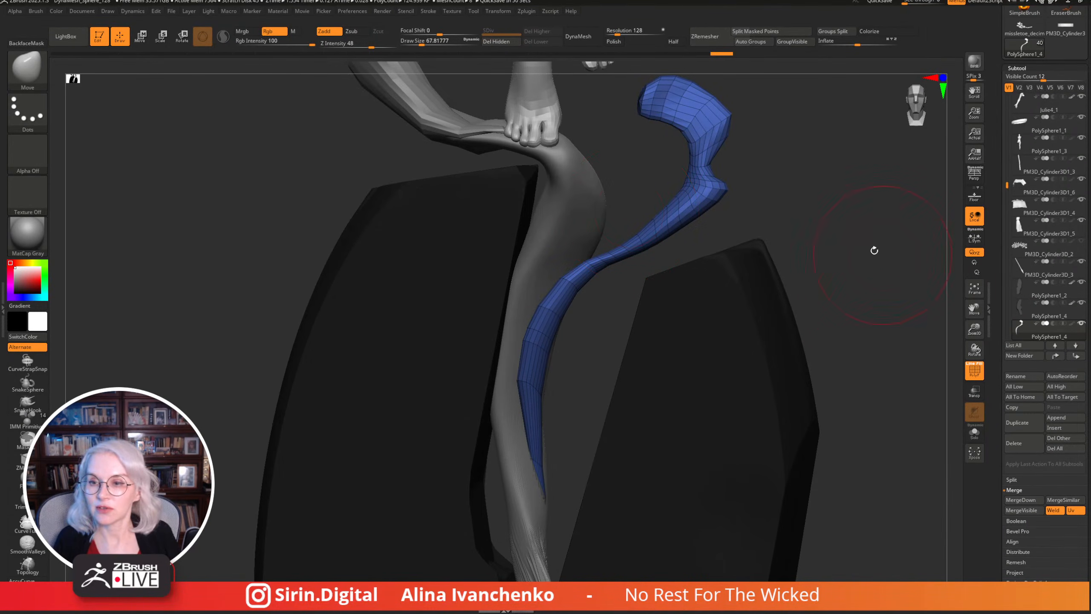
left_click_drag(873, 250, 825, 260, "alt")
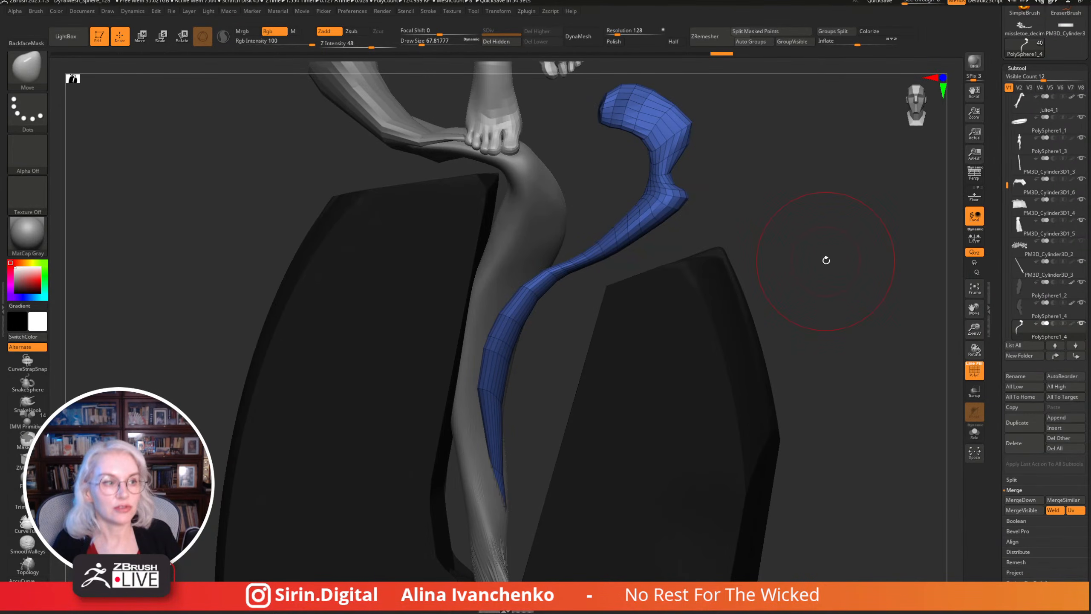
left_click_drag(824, 217, 739, 218)
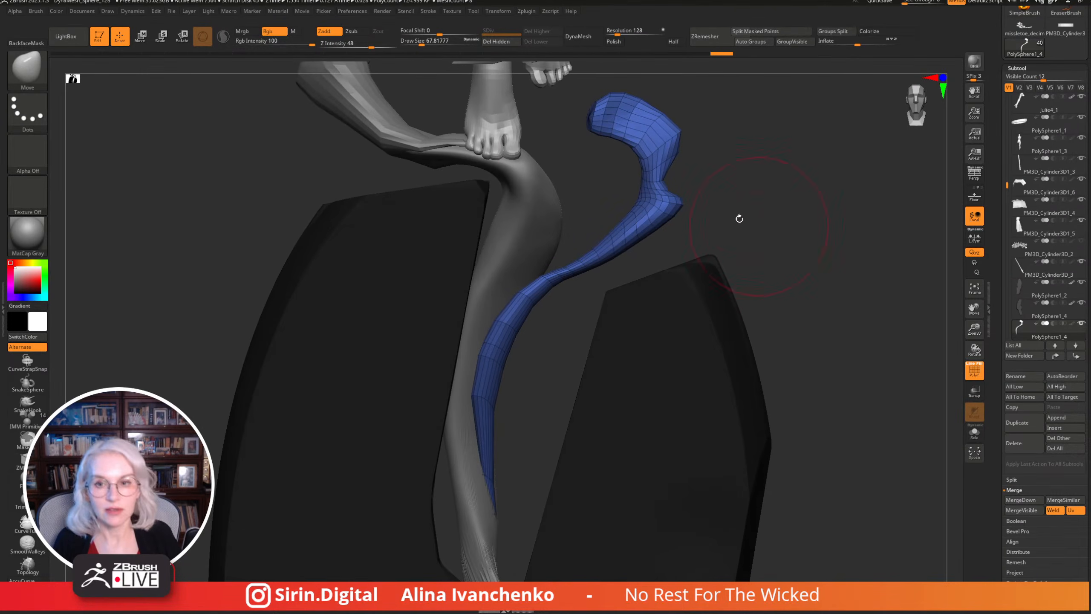
Refine the contour of the branch's lower bend with the Move brush at a draw size of about 31.
left_click_drag(422, 45, 415, 45)
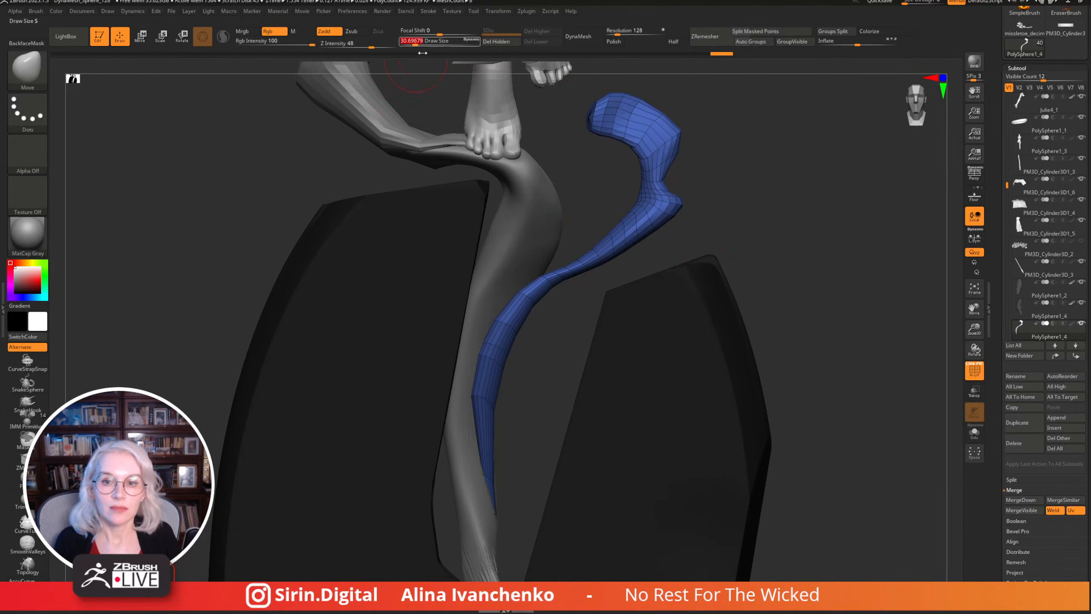
mouse_move(528, 368)
left_mouse_down()
mouse_move(496, 361)
mouse_move(484, 321)
mouse_move(511, 357)
mouse_move(547, 340)
mouse_move(492, 362)
left_mouse_up()
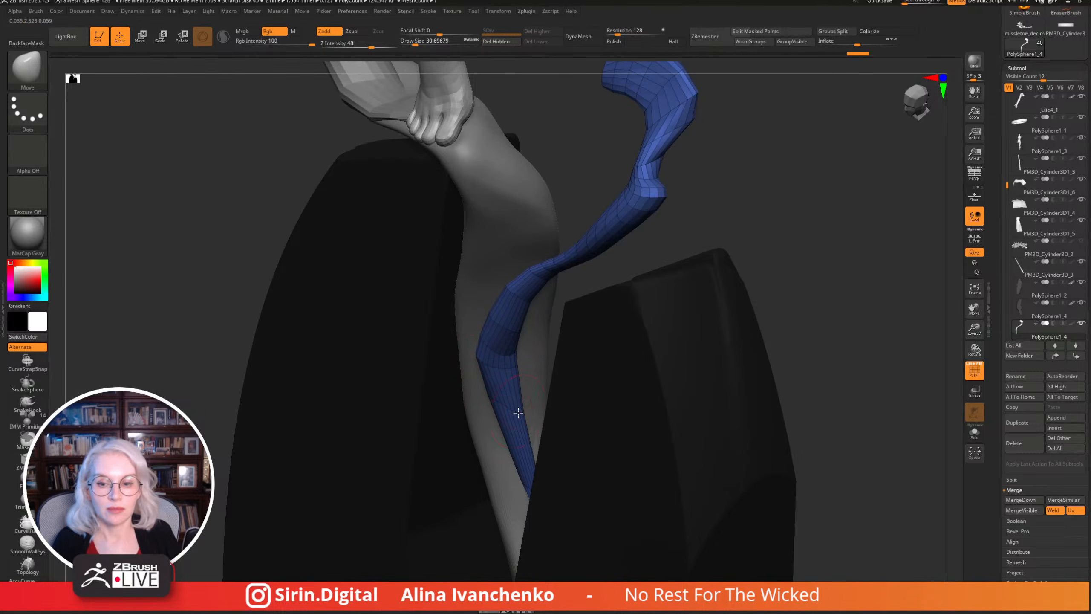
left_click_drag(638, 251, 579, 365)
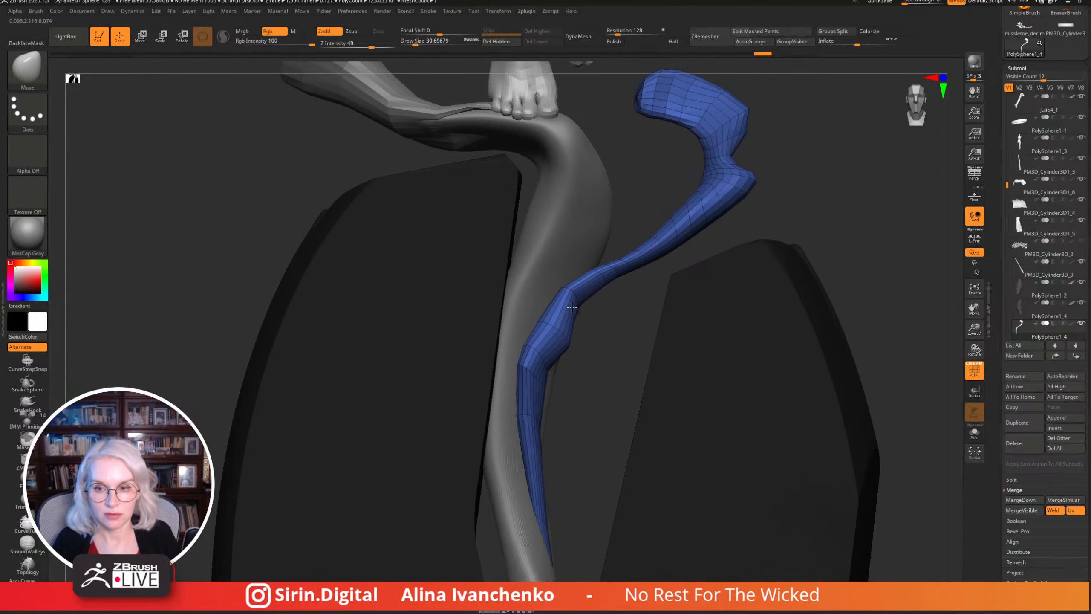
Fit the root branch's thin middle section and lower bend against the main root, using Move at a draw size of about 31.
left_click_drag(571, 299, 592, 346)
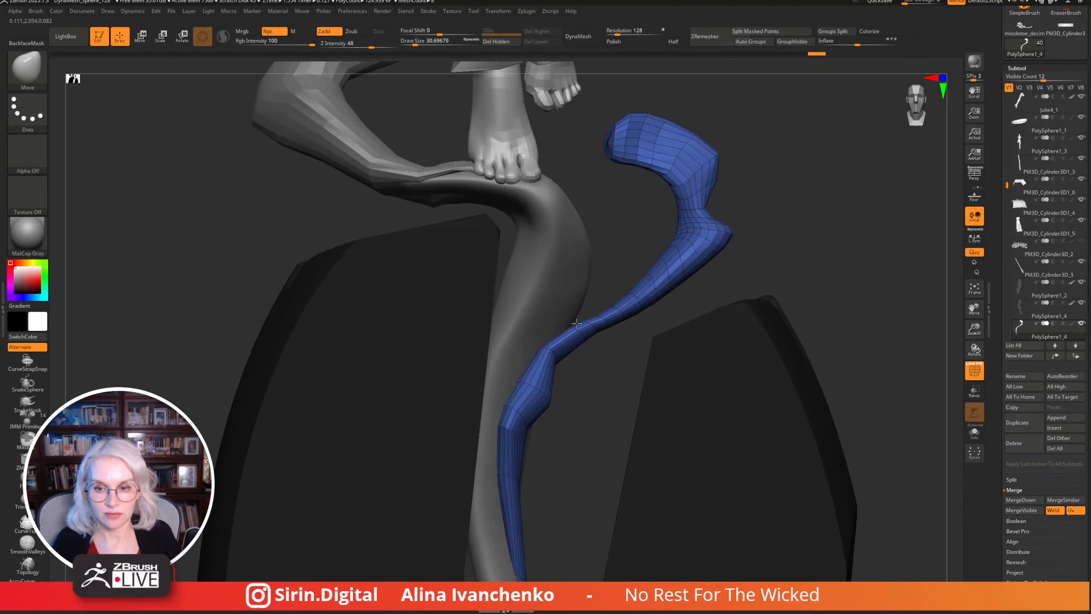
left_click_drag(592, 341, 582, 425)
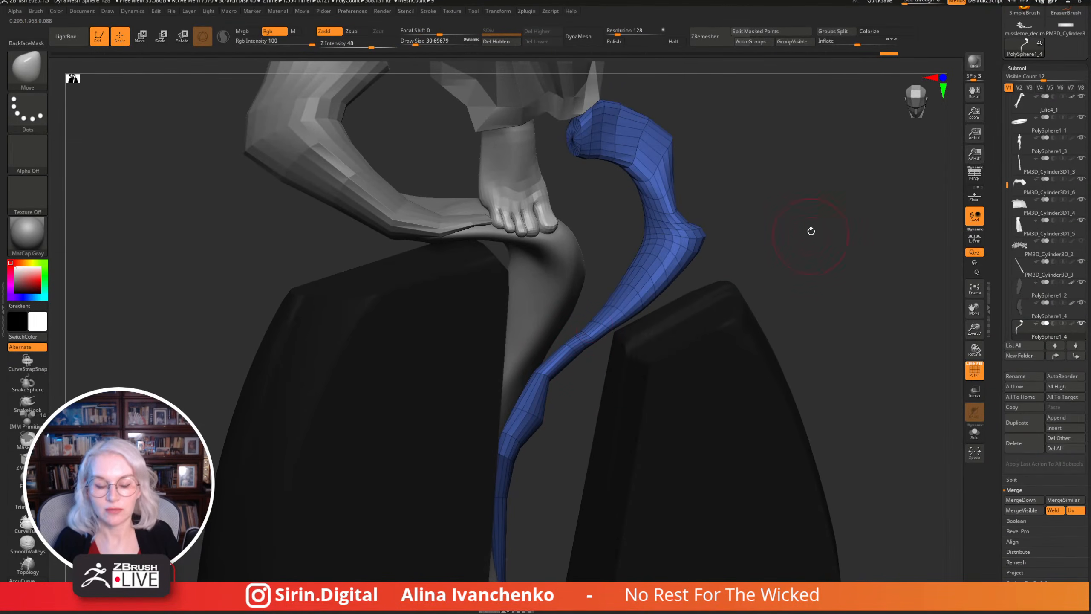
left_click_drag(775, 243, 545, 443)
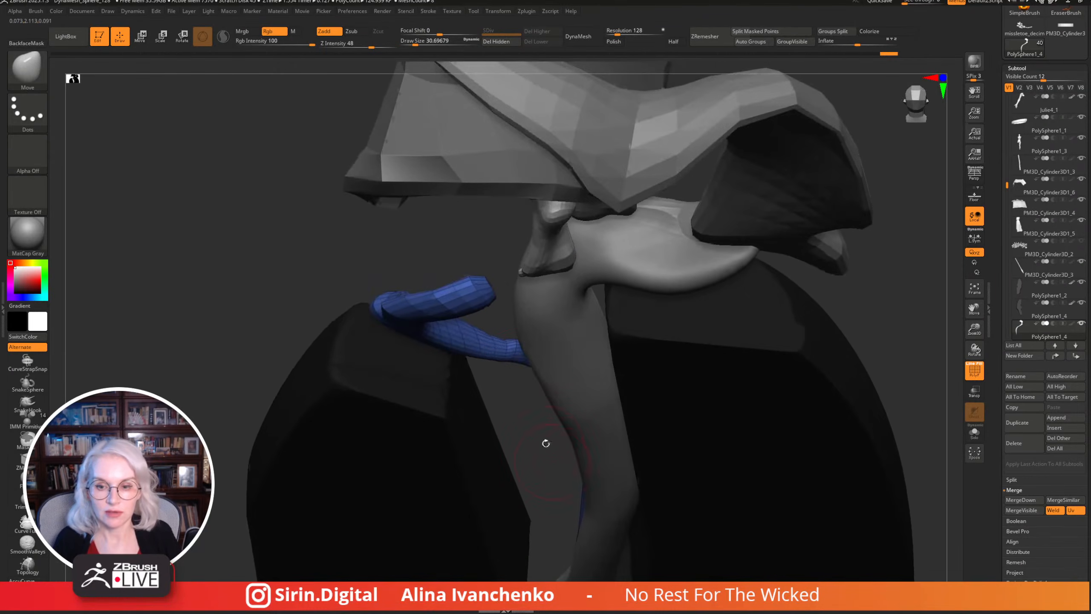
left_click_drag(494, 380, 932, 288)
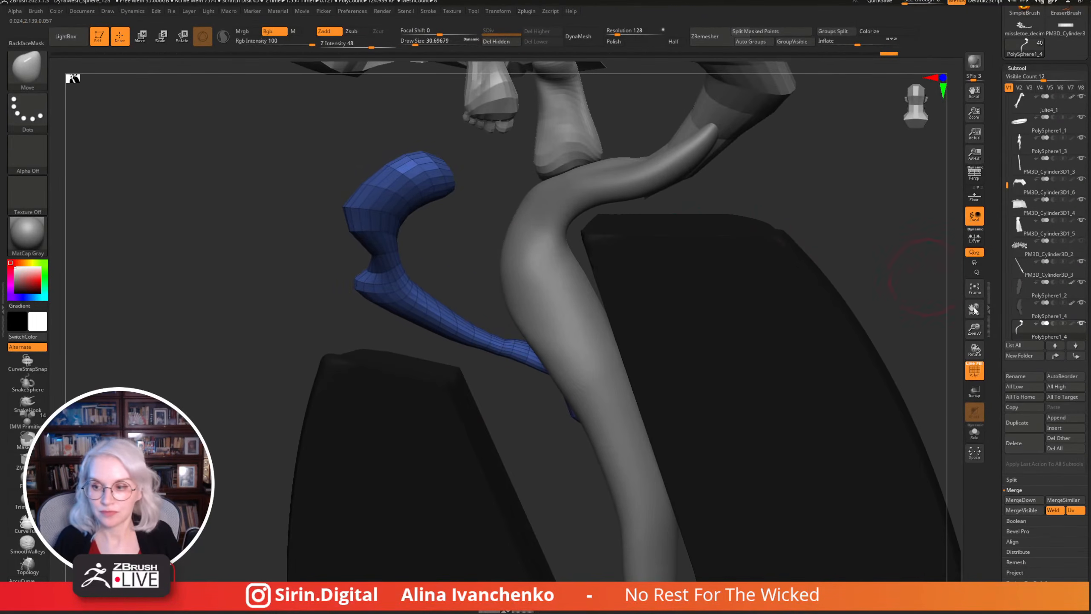
left_click_drag(970, 329, 830, 365)
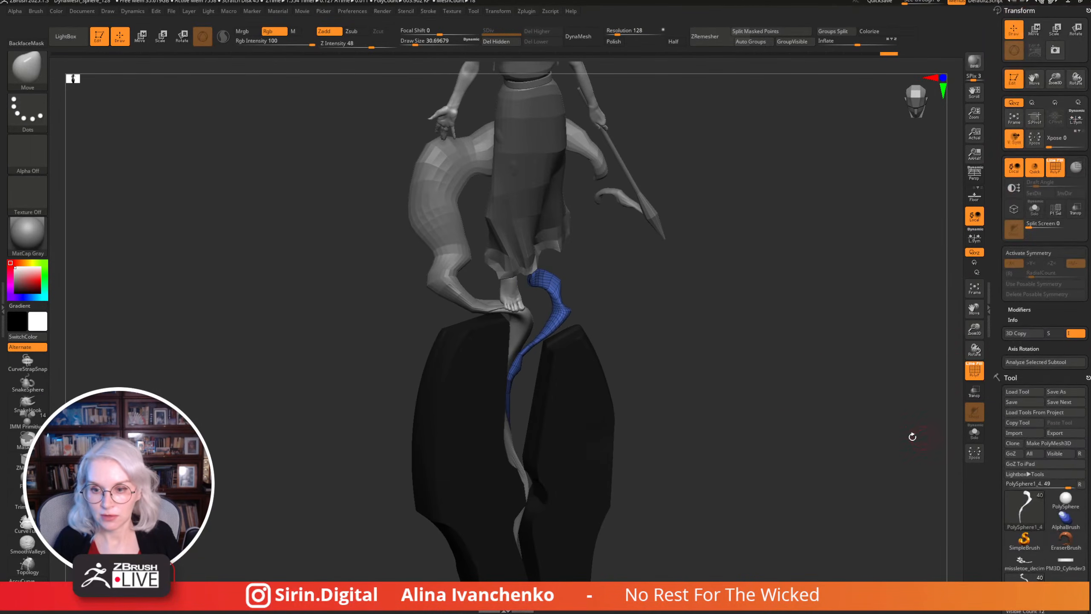
left_click_drag(974, 328, 605, 291)
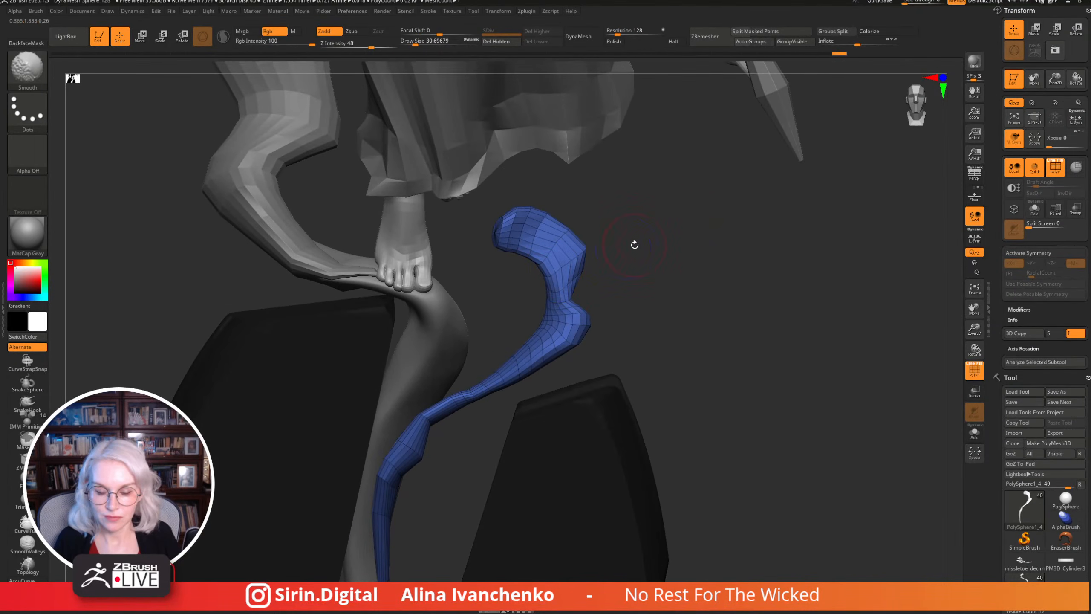
Refine the upper hooked end of the root branch with the ZModeler, Move and Smooth brushes at a draw size of about 31.
left_click_drag(633, 244, 301, 378)
left_click(20, 459)
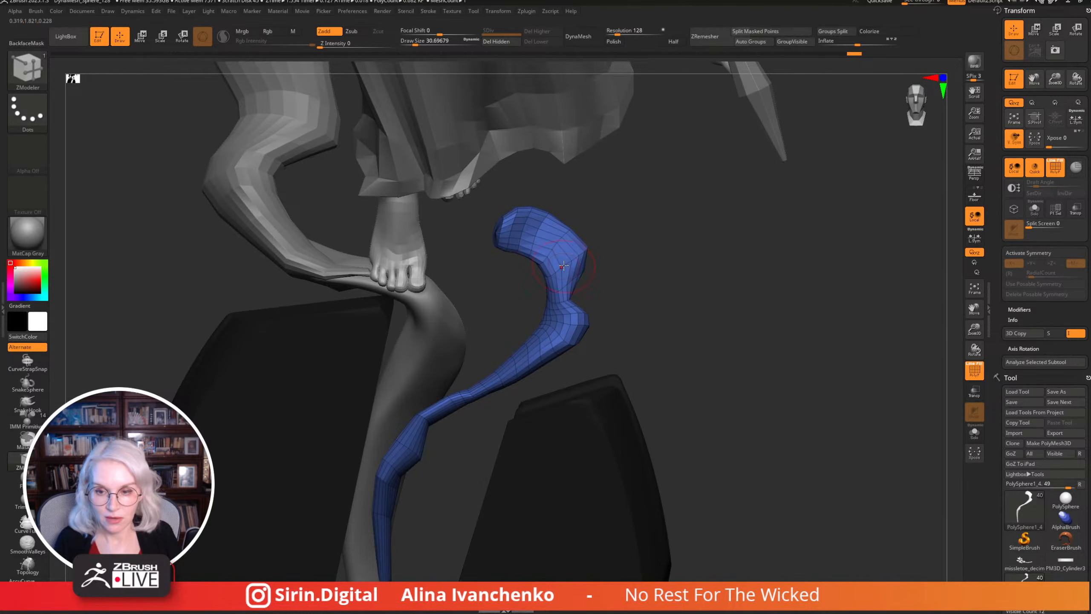
key("shift")
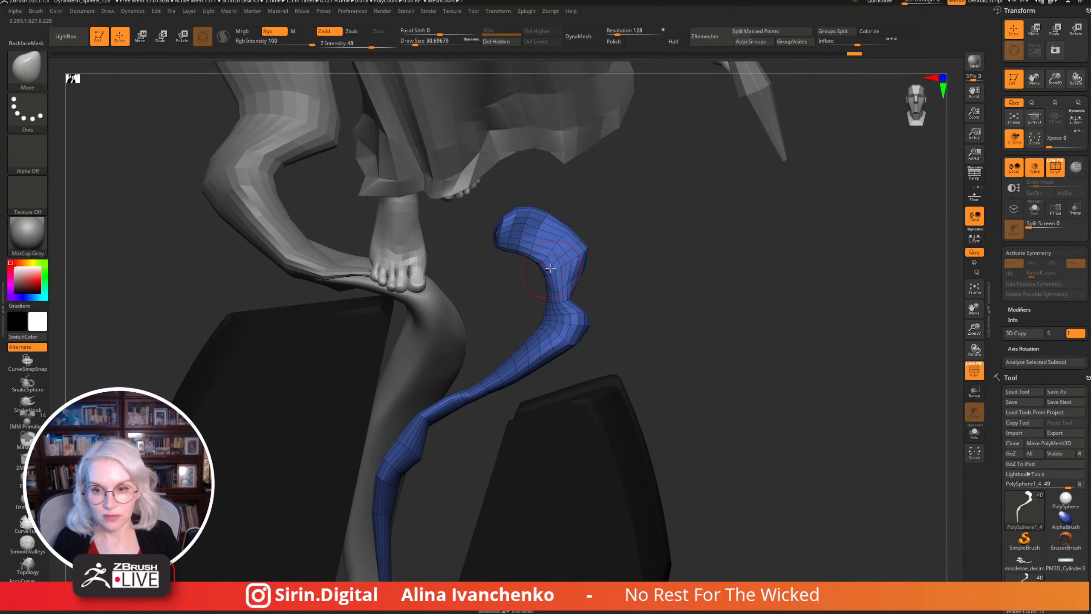
mouse_move(597, 256)
left_mouse_down()
mouse_move(652, 256)
mouse_move(743, 351)
mouse_move(769, 256)
left_mouse_up()
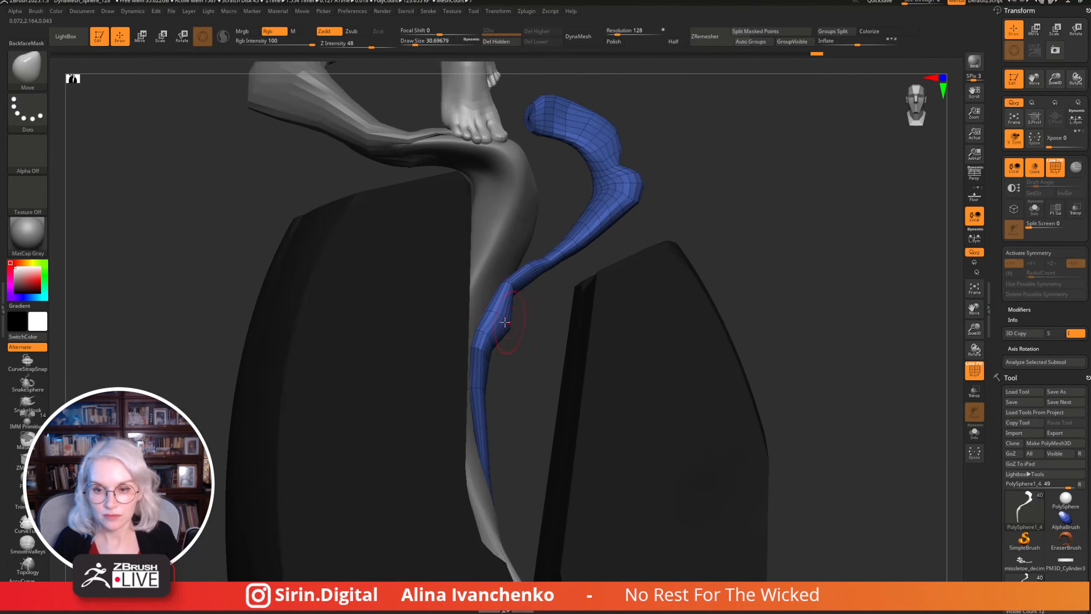
left_click_drag(526, 322, 670, 401, "alt")
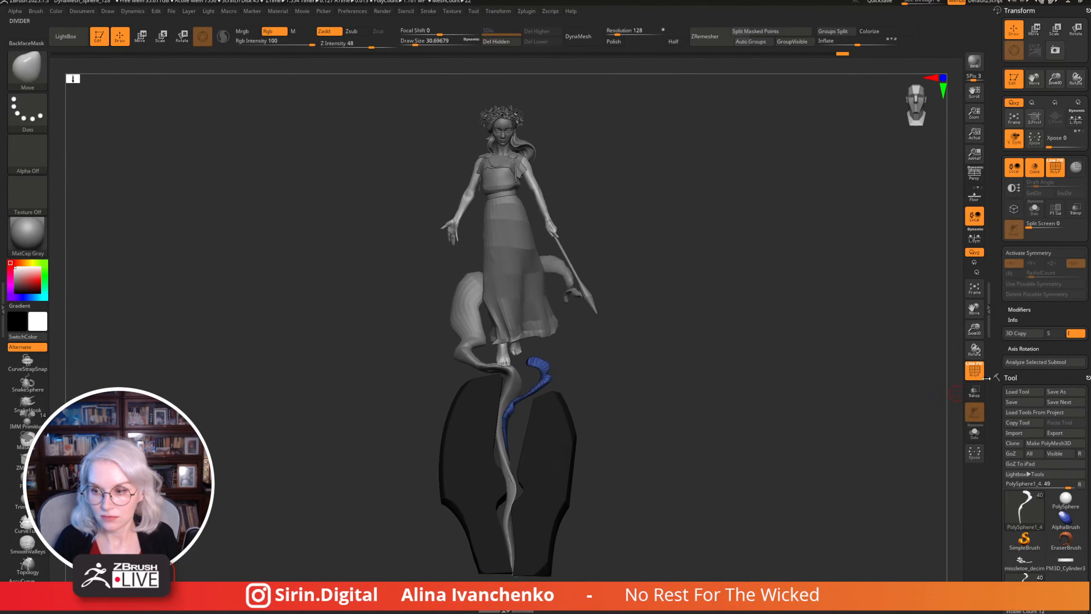
Hide the polygon wireframe and adjust the branch's upper curve with the Move brush at a draw size of about 71.
key("shift+f")
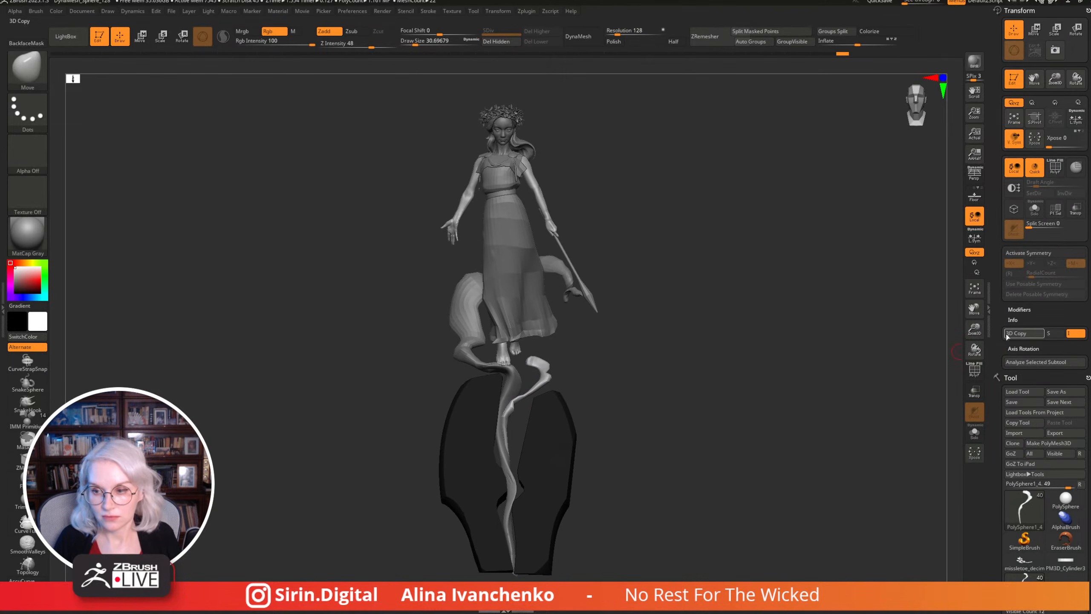
left_click_drag(974, 328, 973, 356)
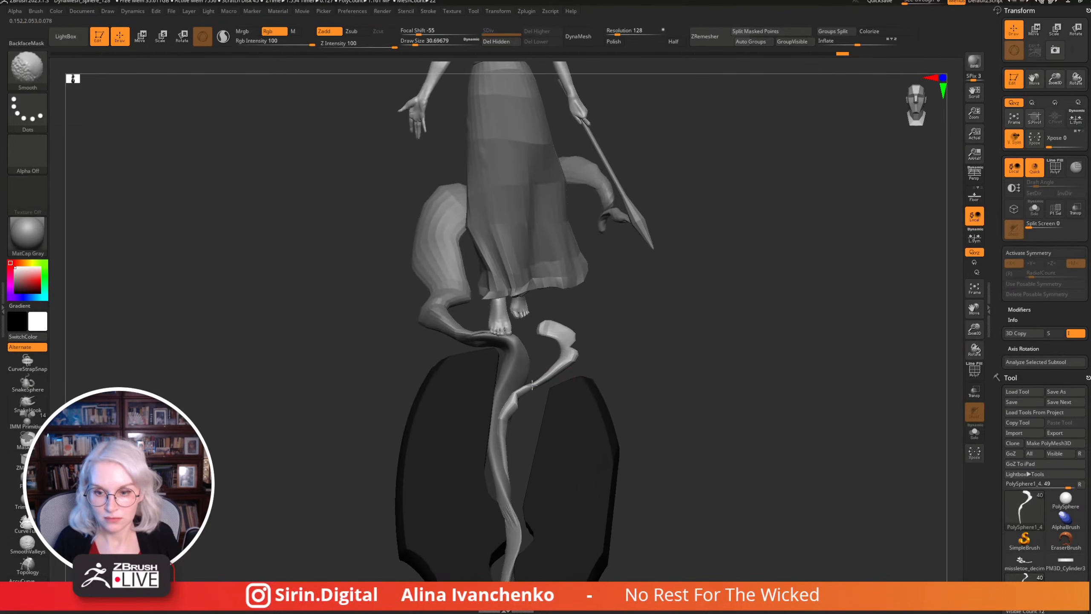
key("]")
key("]")
key("]")
key("]")
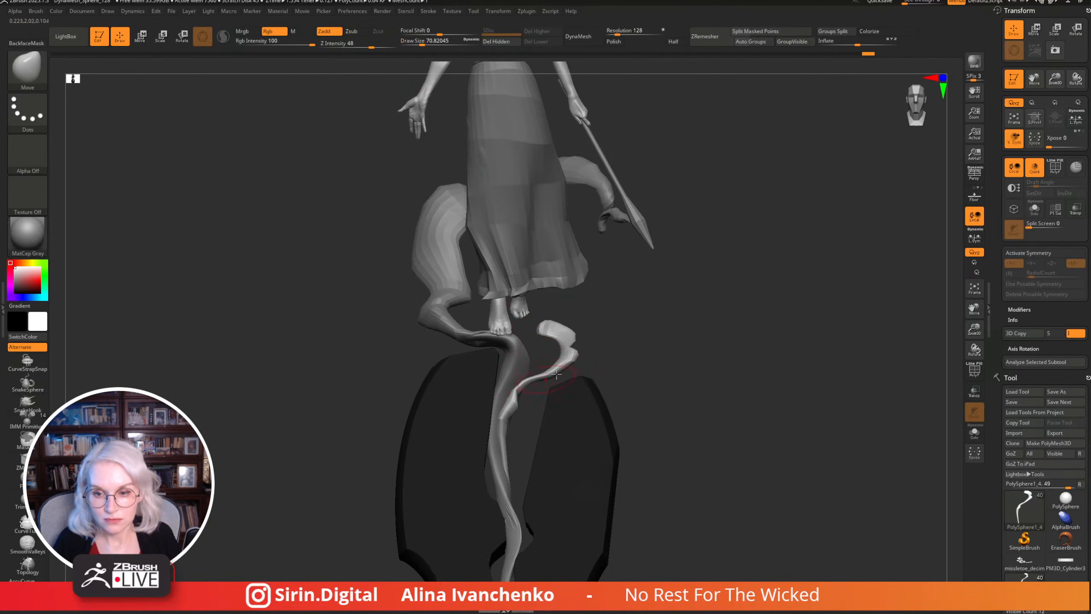
mouse_move(558, 377)
left_mouse_down()
mouse_move(616, 352)
mouse_move(561, 356)
mouse_move(583, 335)
mouse_move(631, 326)
mouse_move(590, 331)
mouse_move(628, 356)
mouse_move(617, 358)
mouse_move(648, 316)
left_mouse_up()
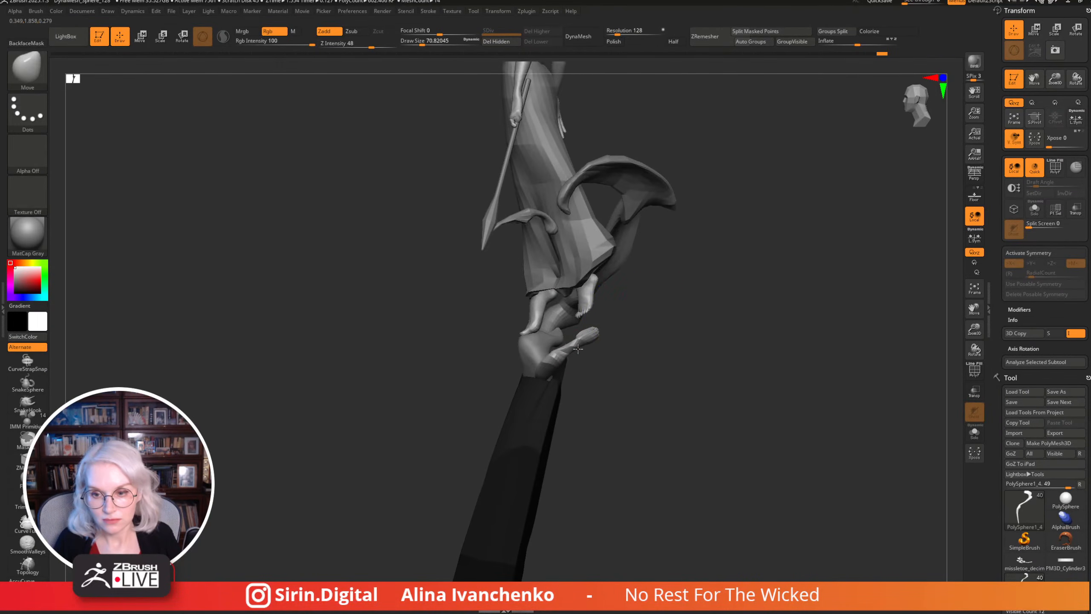
Reposition the branch's tip in side view and bend its lower stretch along the main root, using Move at a draw size of about 71.
mouse_move(586, 345)
left_mouse_down()
mouse_move(658, 344)
mouse_move(563, 330)
mouse_move(587, 324)
mouse_move(610, 356)
left_mouse_up()
key("shift")
left_click_drag(659, 356, 533, 374)
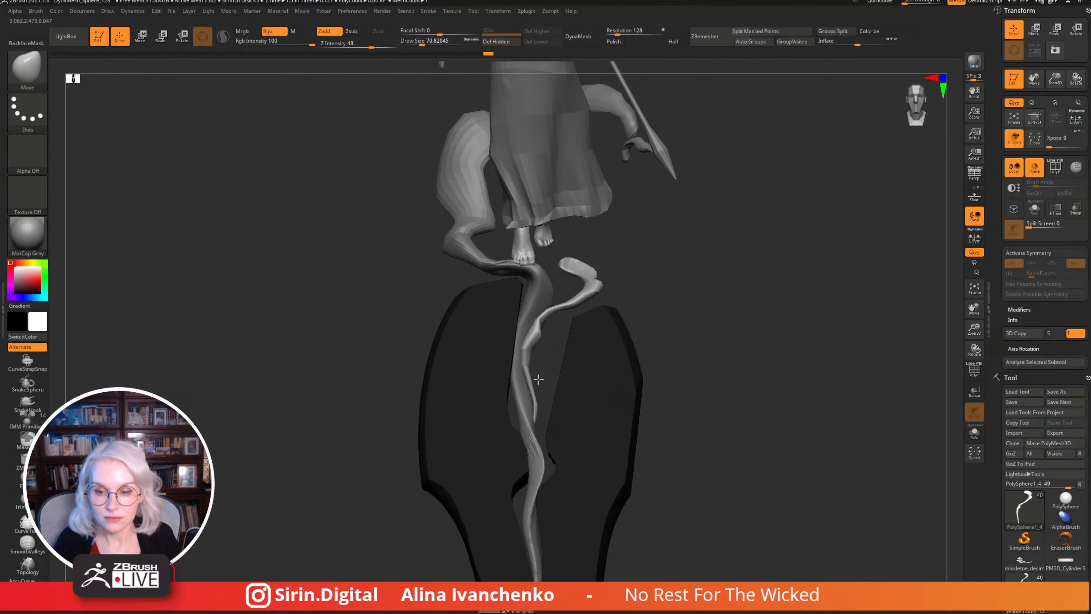
left_click_drag(538, 379, 702, 317)
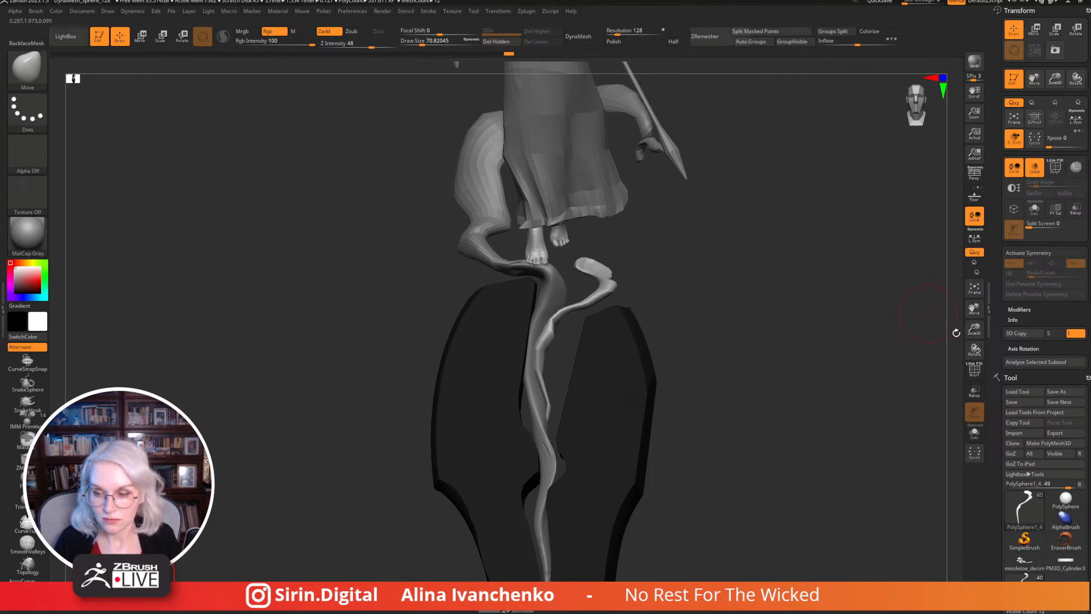
Thicken the lower part of the root branch with the Inflat brush at Z Intensity 10 and a draw size of about 71.
key("b")
key("i")
key("n")
mouse_move(713, 382)
left_mouse_down()
mouse_move(774, 371)
mouse_move(545, 394)
left_mouse_up()
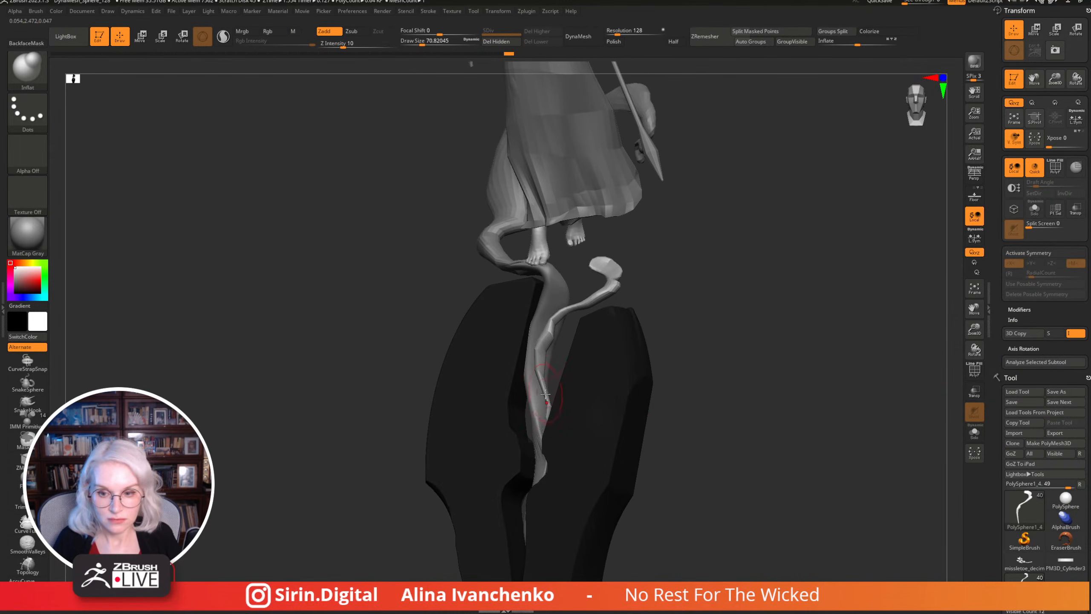
left_click_drag(684, 343, 735, 454)
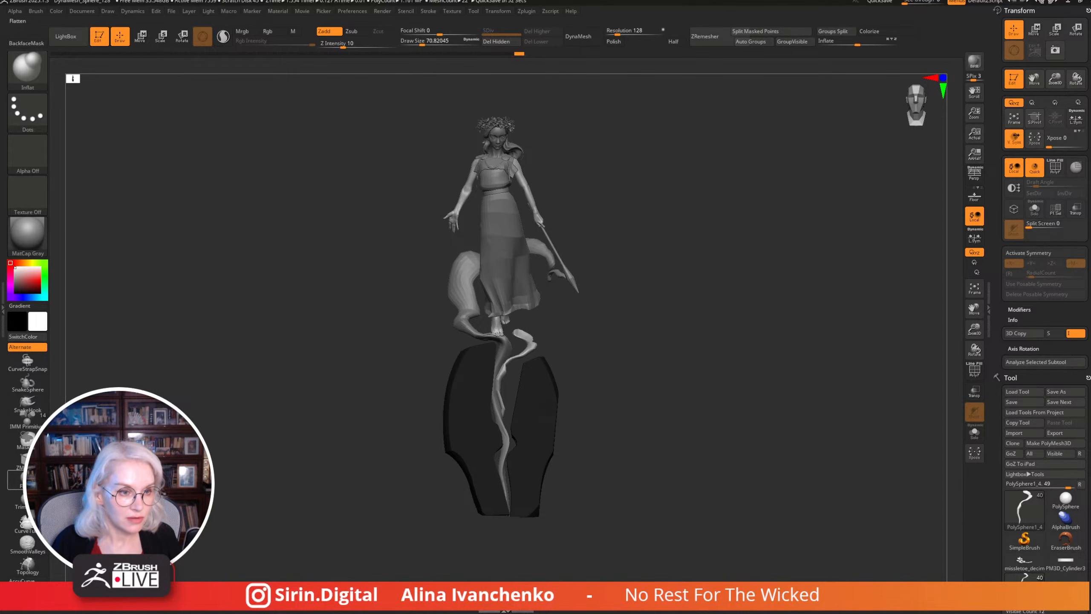
Compare the whole sculpt's pose and root silhouette with the reference sketch from the front.
left_click_drag(208, 389, 311, 519)
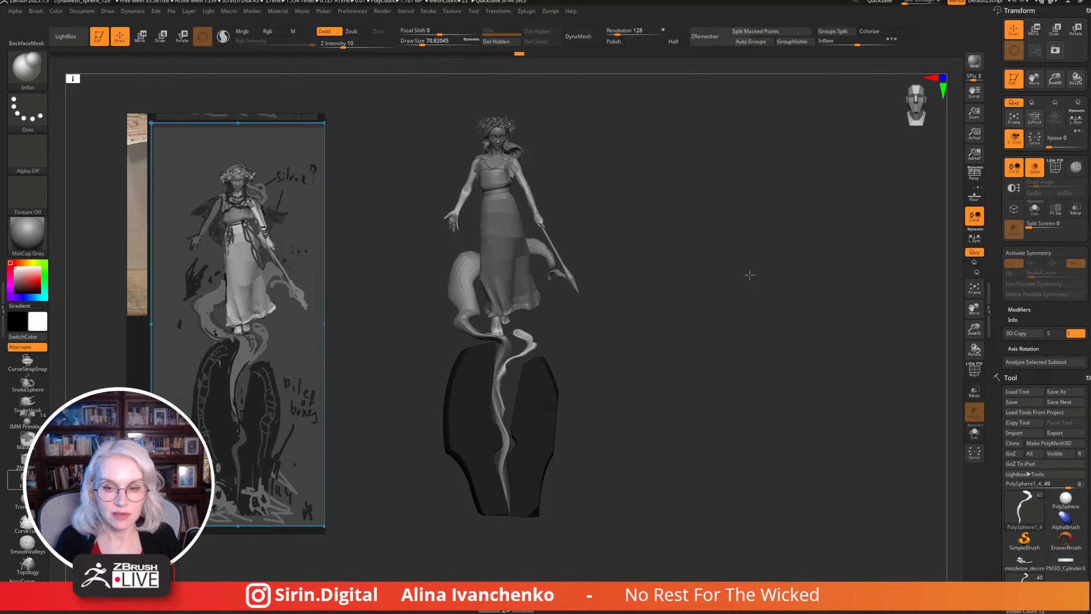
left_click_drag(687, 324, 524, 411)
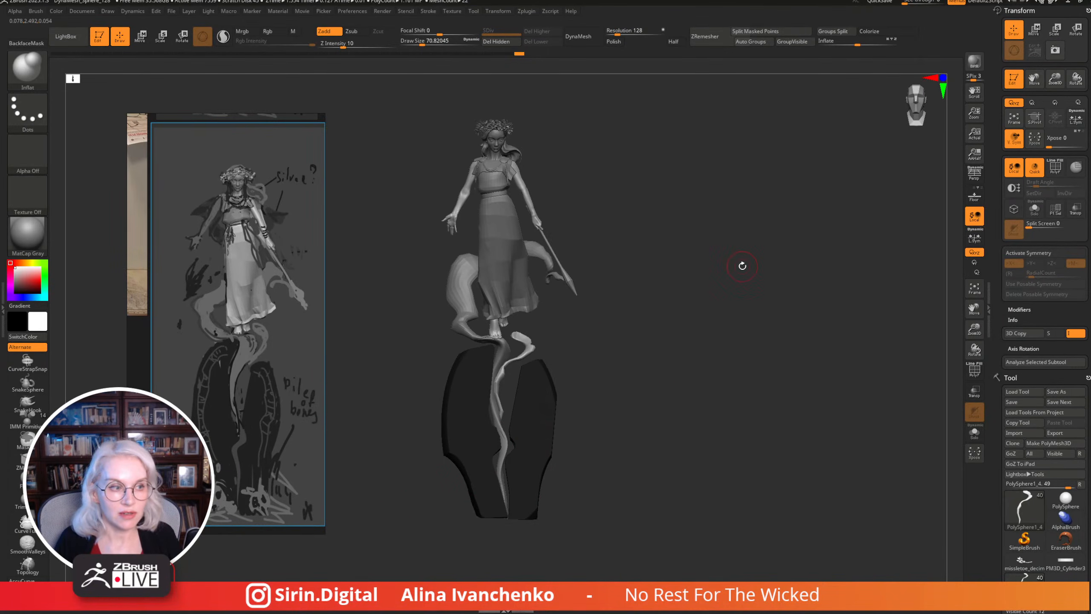
left_click_drag(656, 340, 633, 388)
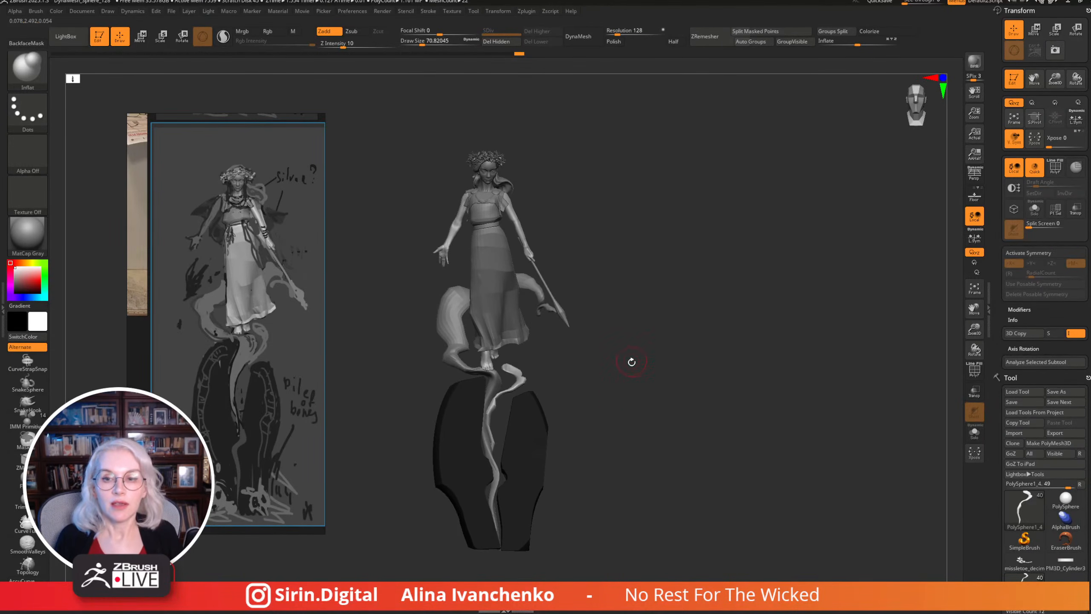
left_click_drag(632, 362, 617, 372)
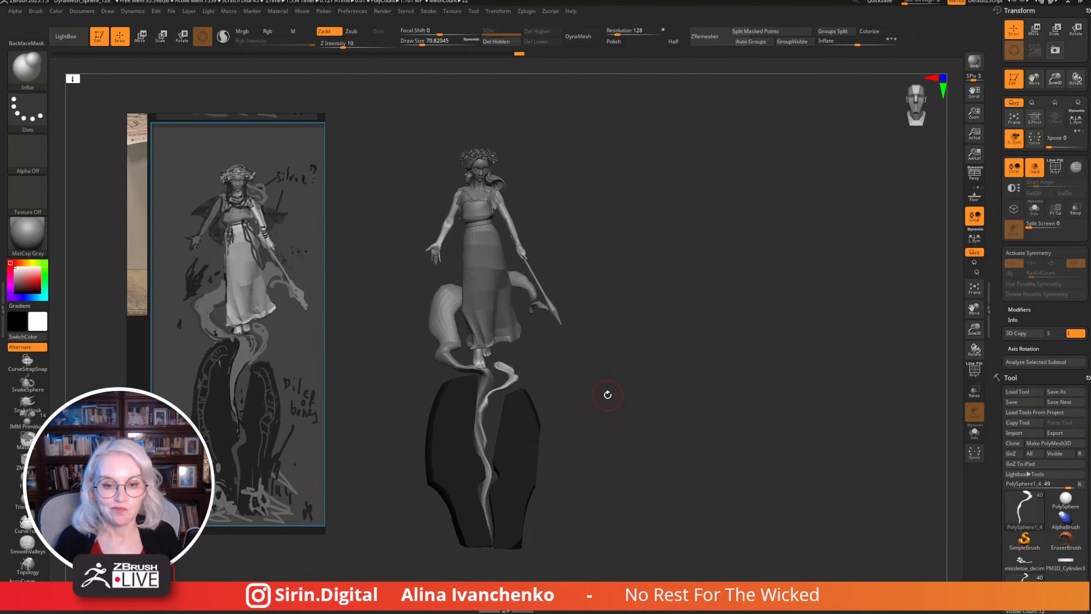
mouse_move(610, 373)
left_mouse_down()
mouse_move(604, 390)
mouse_move(620, 348)
left_mouse_up()
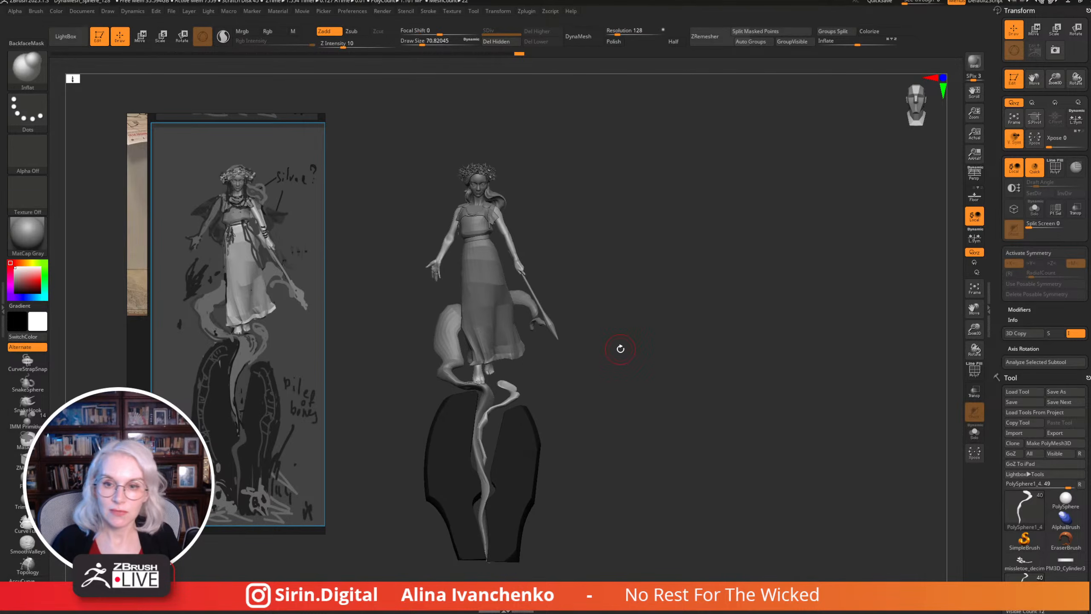
left_click_drag(974, 328, 974, 322)
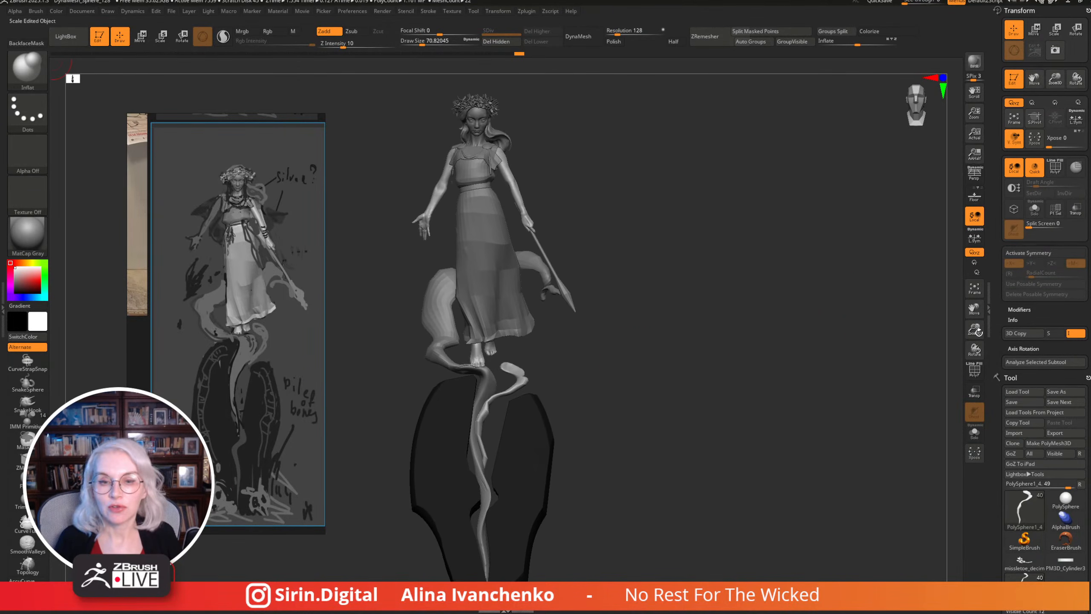
left_click_drag(748, 361, 737, 370)
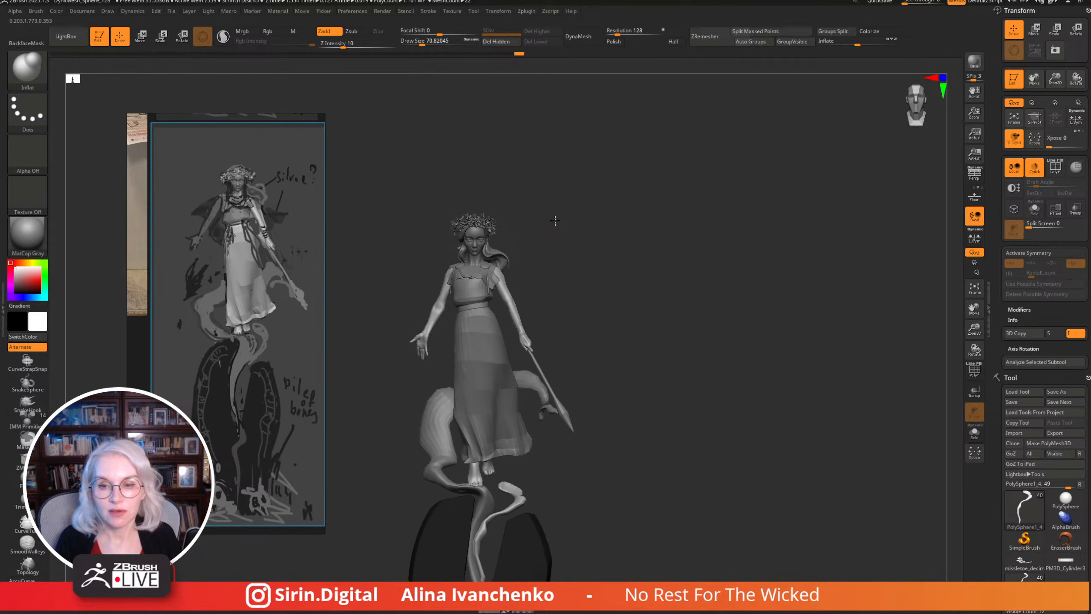
left_click_drag(517, 213, 537, 211)
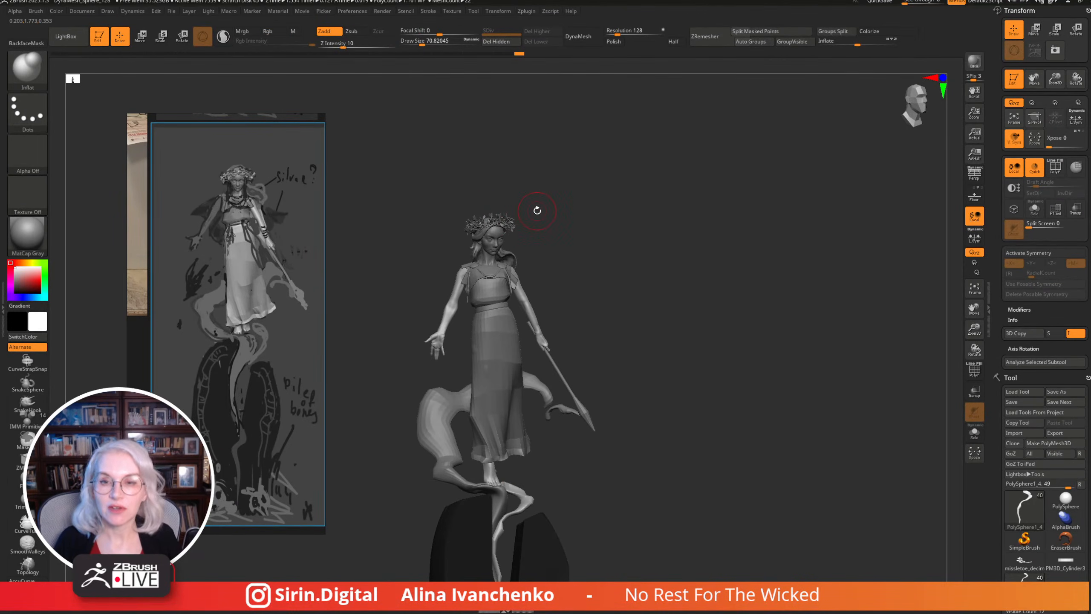
Select the flower wreath on the head and adjust its shape with the Move brush at a draw size of about 177.
key("b")
key("m")
key("v")
mouse_move(423, 42)
left_mouse_down()
mouse_move(452, 60)
mouse_move(575, 262)
left_mouse_up()
left_click(494, 223, "alt")
mouse_move(558, 223)
left_mouse_down()
mouse_move(575, 215)
mouse_move(486, 235)
left_mouse_up()
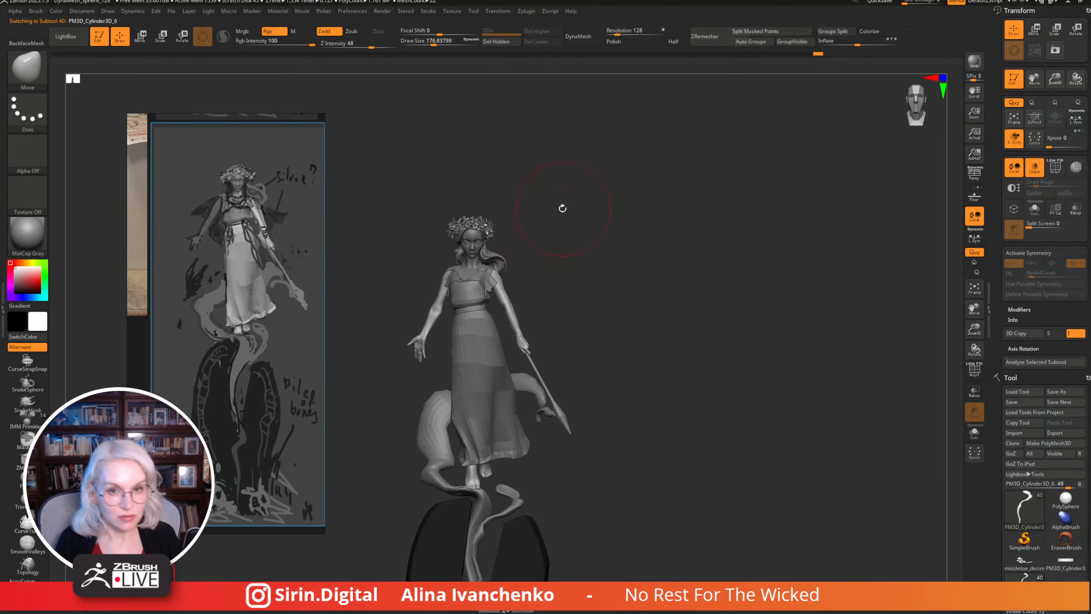
mouse_move(562, 208)
left_mouse_down()
mouse_move(485, 189)
mouse_move(579, 195)
mouse_move(580, 211)
left_mouse_up()
key("w")
key("q")
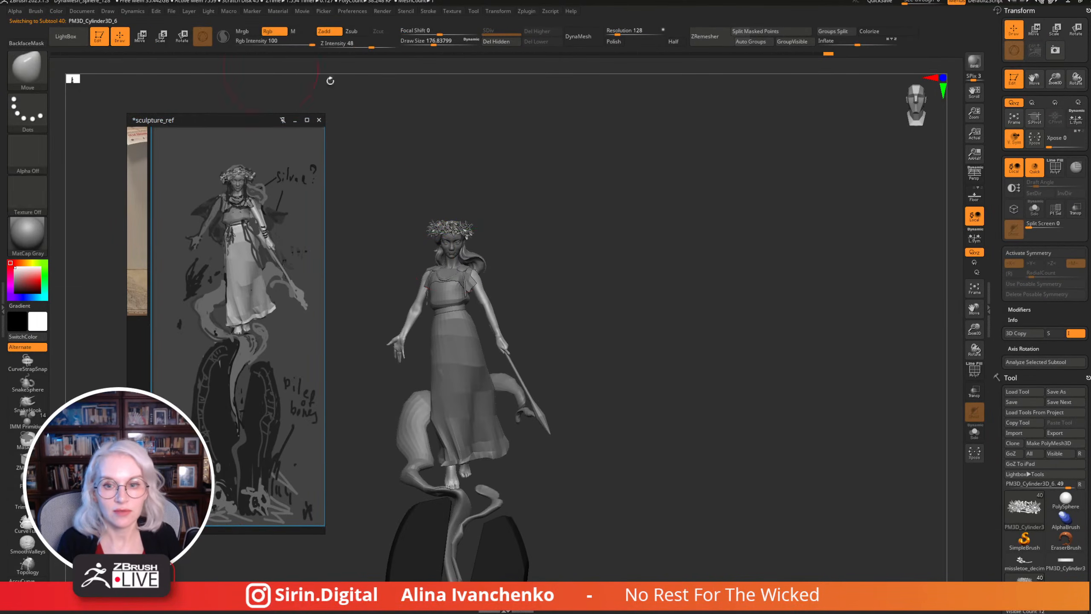
mouse_move(545, 217)
left_mouse_down()
mouse_move(557, 215)
mouse_move(579, 260)
mouse_move(606, 262)
left_mouse_up()
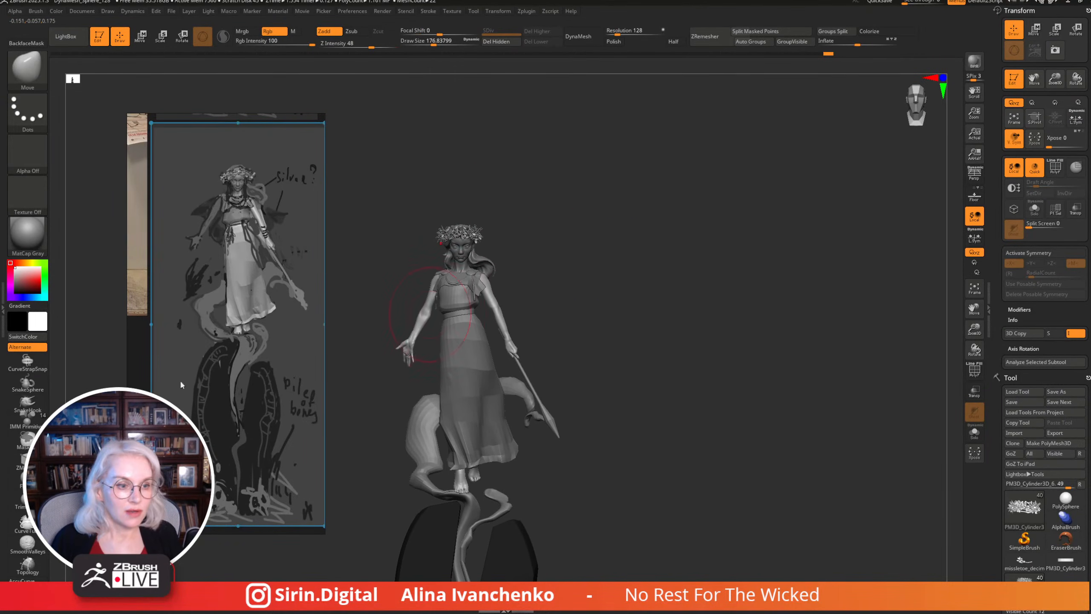
Hide the reference board and examine the wreath and upper figure up close.
left_click(115, 394)
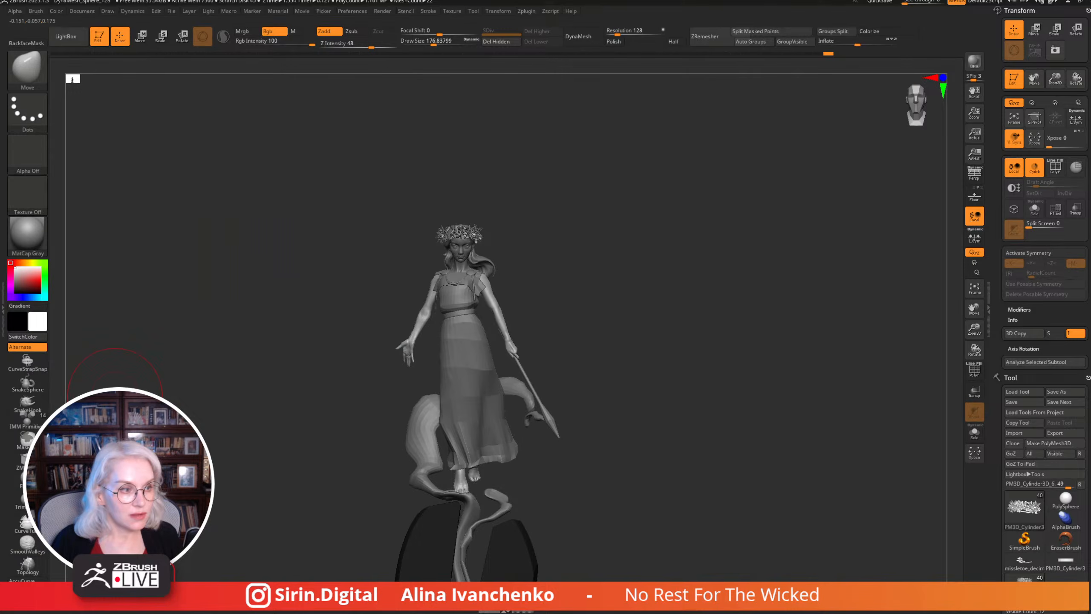
left_click_drag(638, 243, 613, 271)
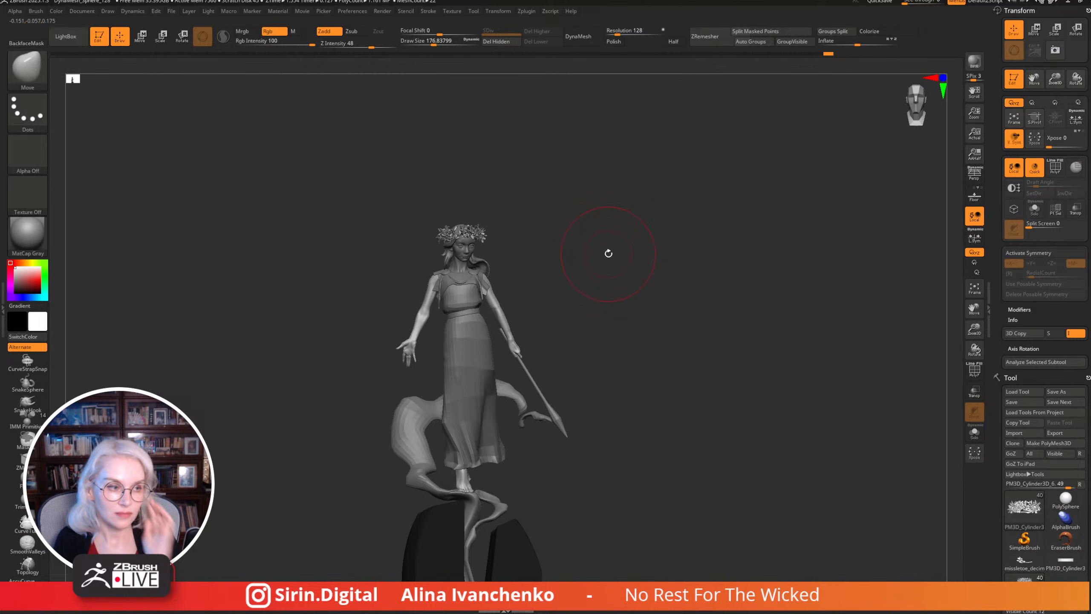
mouse_move(594, 270)
left_mouse_down()
mouse_move(601, 303)
mouse_move(626, 290)
mouse_move(578, 305)
mouse_move(648, 249)
left_mouse_up()
mouse_move(987, 330)
left_mouse_down("alt")
mouse_move(947, 354)
mouse_move(633, 141)
left_mouse_up("alt")
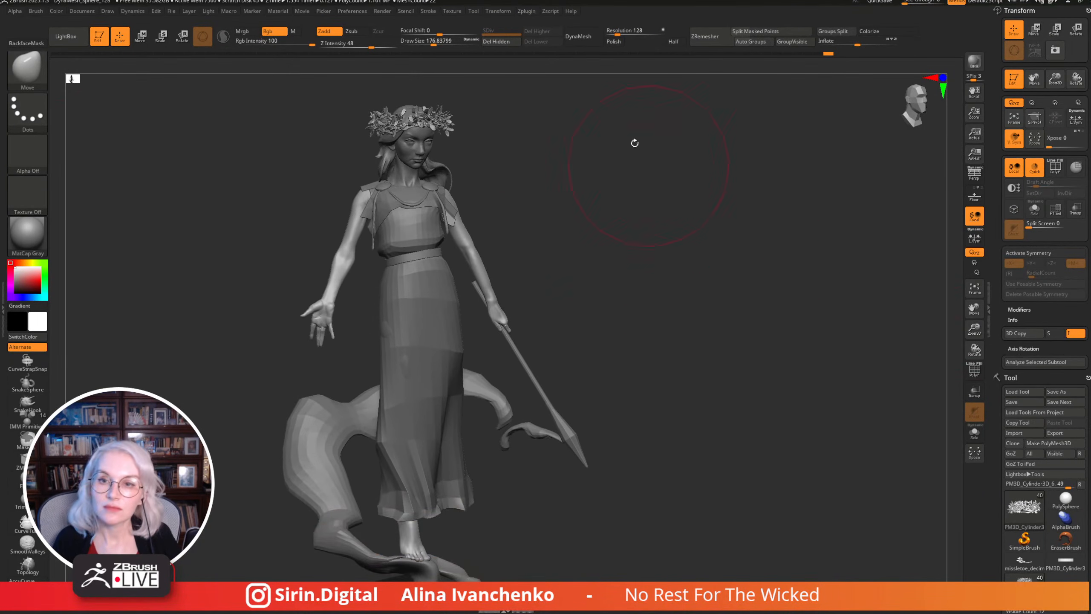
Select the cloth panel at the front neckline, reducing the Move brush to a draw size of about 22.
left_click_drag(434, 41, 420, 42)
mouse_move(453, 92)
left_mouse_down()
mouse_move(604, 232)
mouse_move(578, 233)
mouse_move(598, 219)
mouse_move(582, 231)
left_mouse_up()
key("[")
key("[")
key("[")
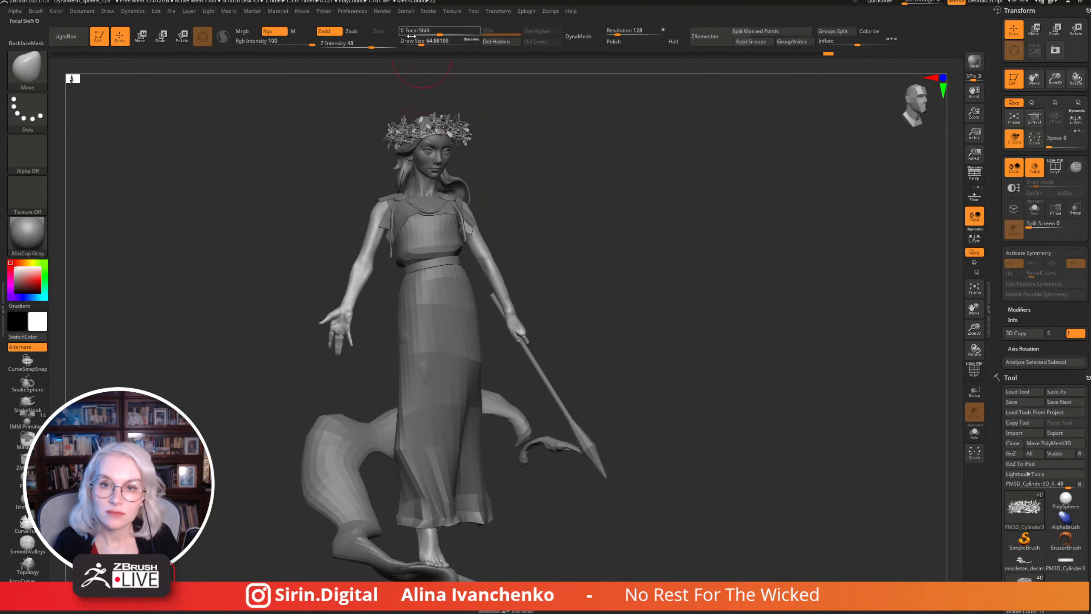
mouse_move(528, 98)
left_mouse_down()
mouse_move(550, 224)
mouse_move(537, 228)
left_mouse_up()
left_click(389, 232, "alt")
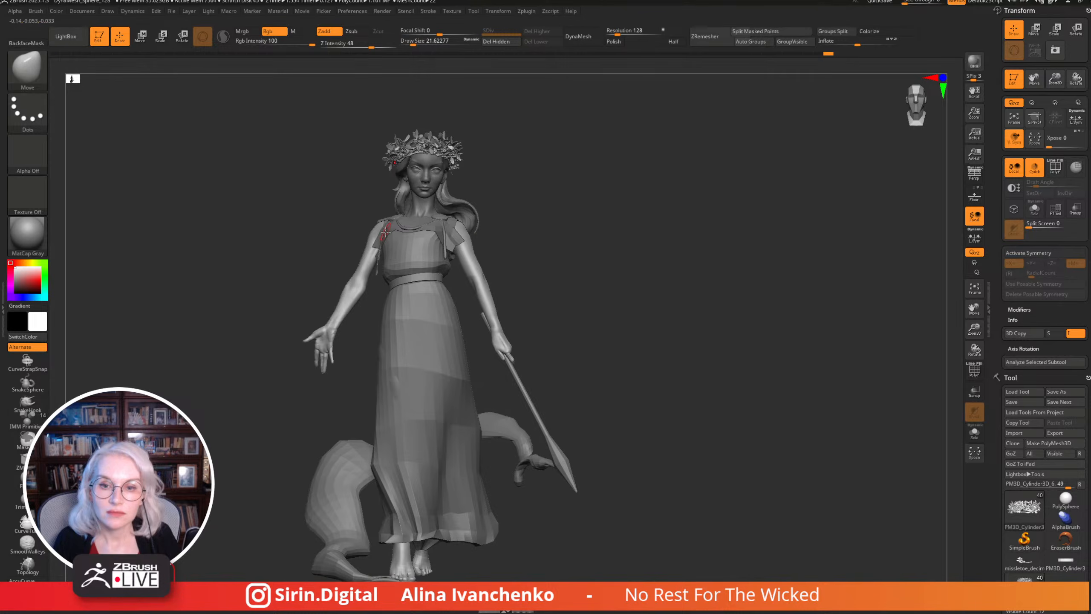
mouse_move(540, 188)
left_mouse_down()
mouse_move(582, 192)
mouse_move(516, 217)
mouse_move(389, 233)
left_mouse_up()
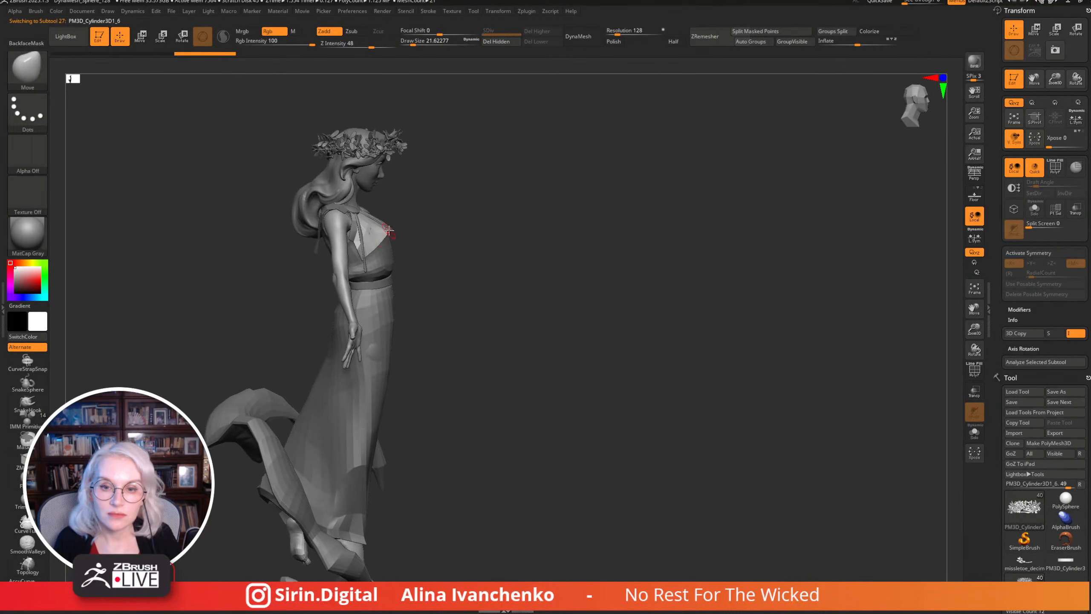
left_click_drag(494, 222, 447, 219, "shift")
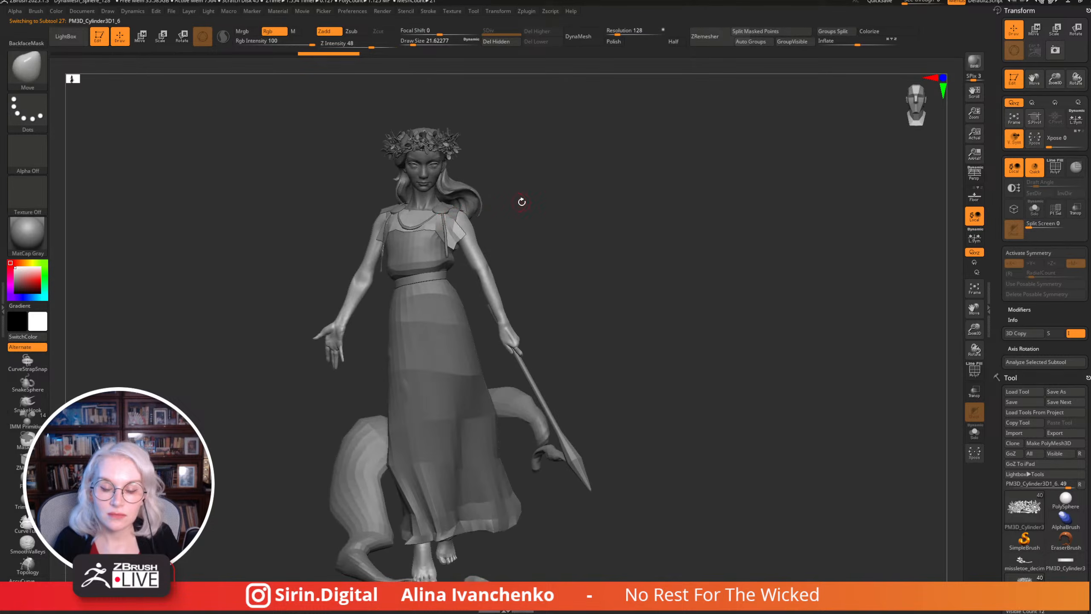
Reshape the front neckline cloth around the chest and shoulders with the Move brush at a draw size of about 41.
mouse_move(521, 201)
left_mouse_down()
mouse_move(422, 223)
mouse_move(415, 215)
mouse_move(578, 168)
mouse_move(543, 183)
mouse_move(446, 127)
mouse_move(488, 243)
left_mouse_up()
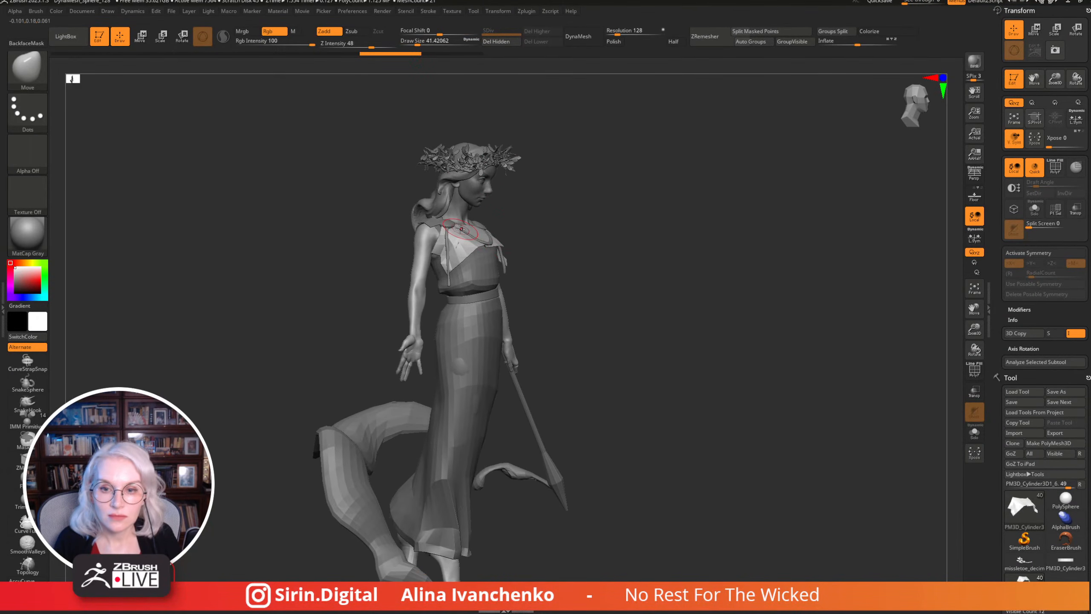
mouse_move(459, 230)
right_mouse_down()
mouse_move(567, 202)
mouse_move(629, 234)
mouse_move(599, 304)
mouse_move(601, 205)
mouse_move(488, 233)
right_mouse_up()
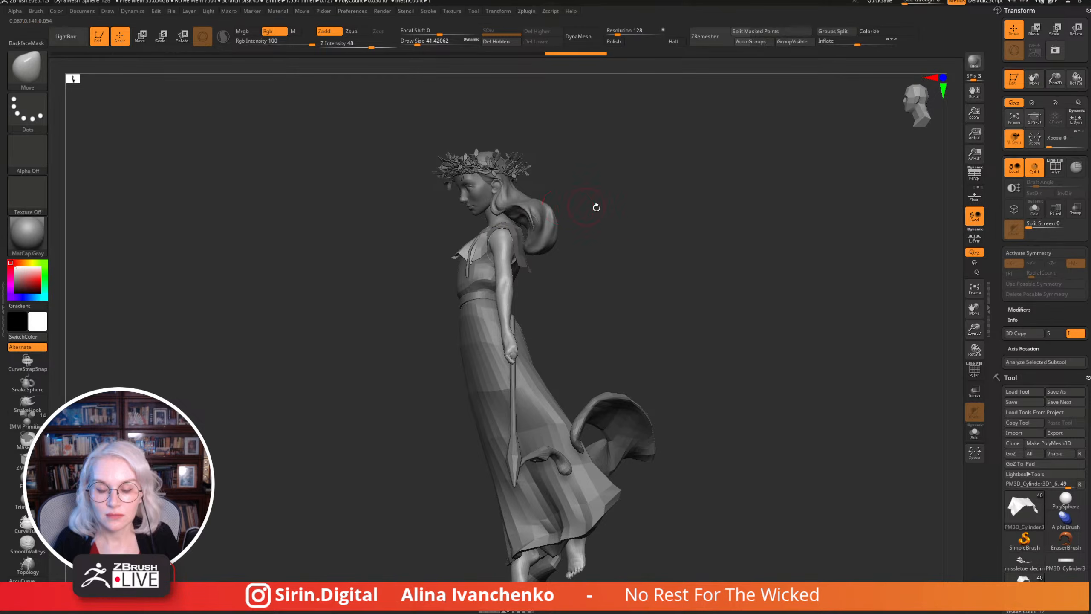
mouse_move(594, 205)
right_mouse_down()
mouse_move(497, 222)
mouse_move(516, 253)
mouse_move(488, 279)
right_mouse_up()
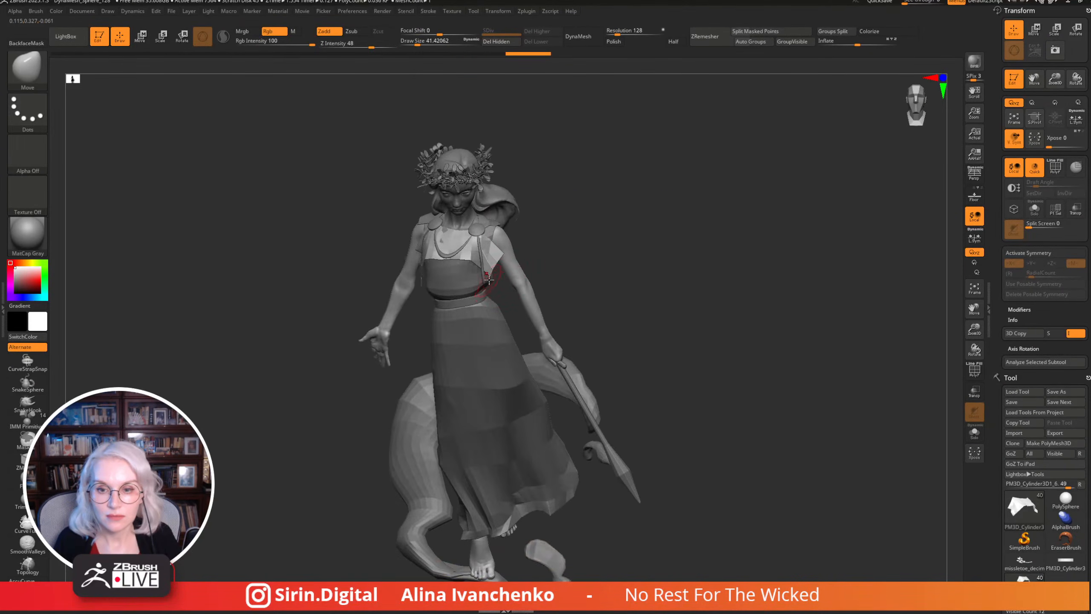
right_click_drag(552, 232, 578, 218)
right_click_drag(615, 276, 653, 295, "ctrl")
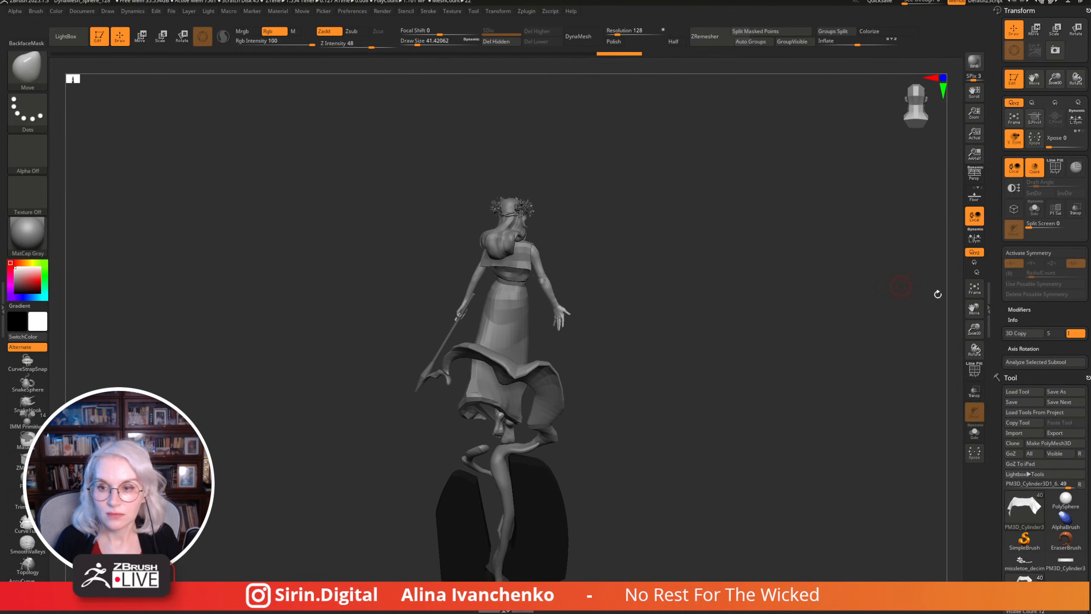
right_click_drag(859, 309, 614, 207, "ctrl")
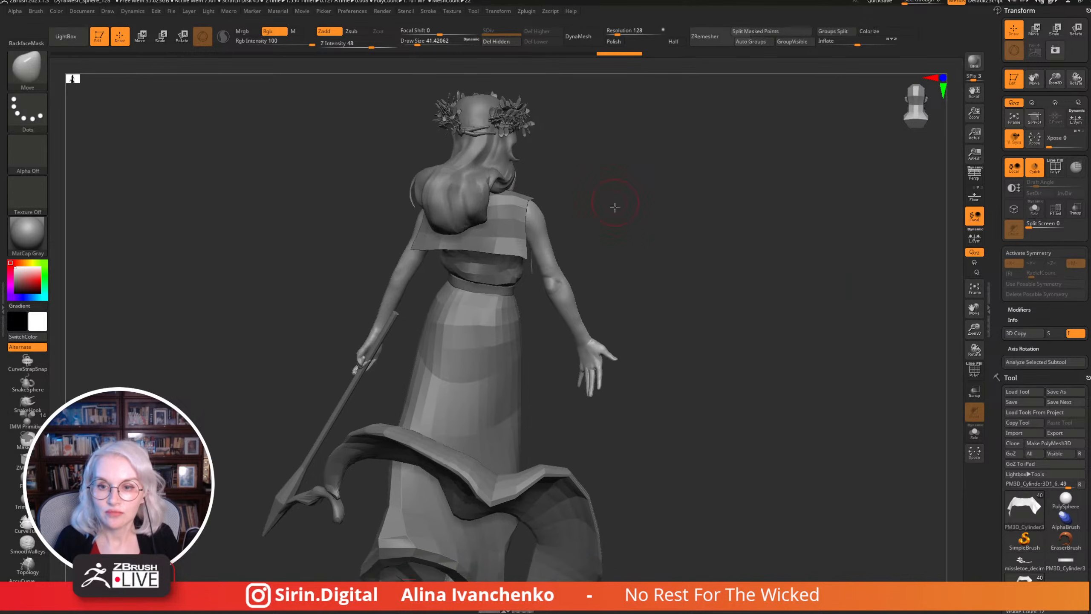
Select the cloth panel on the upper back and pull its lower edge away from the body with the Move brush.
left_click(529, 206, "alt")
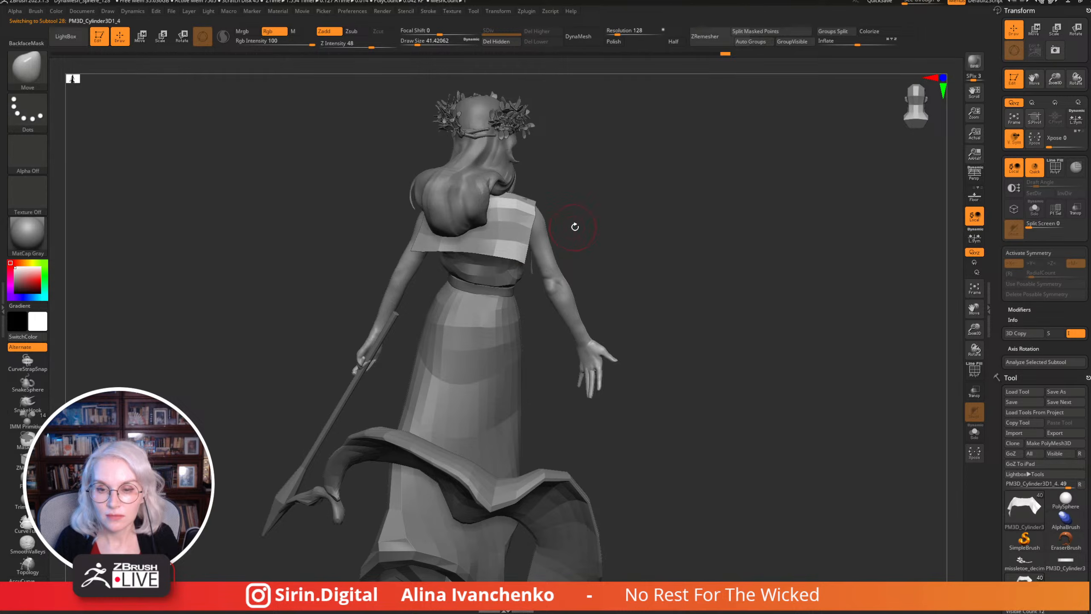
left_click_drag(574, 226, 569, 239)
left_click_drag(503, 250, 643, 202)
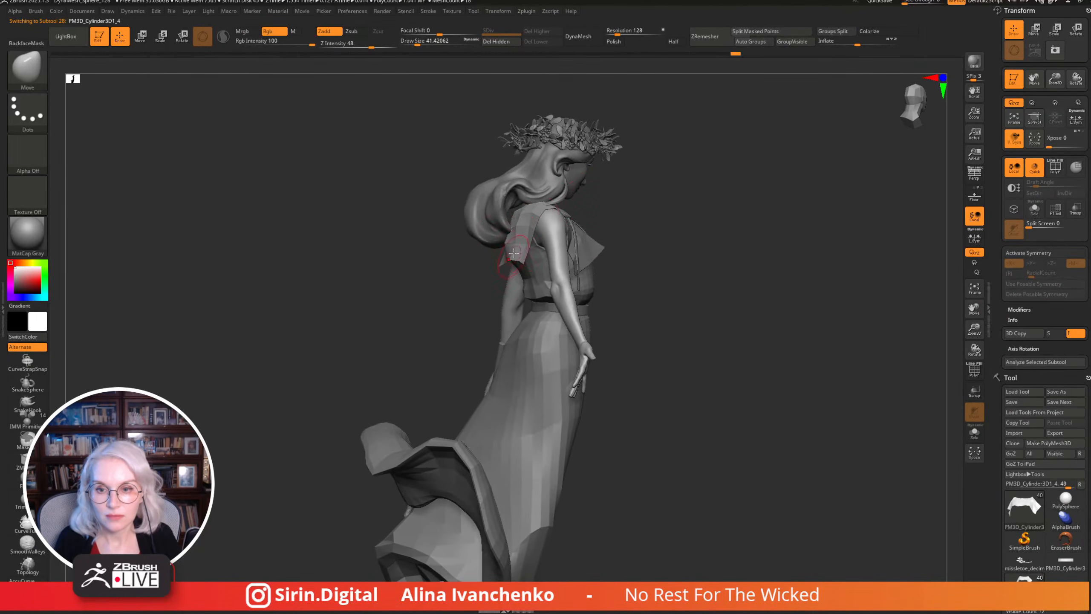
left_click_drag(475, 246, 494, 266)
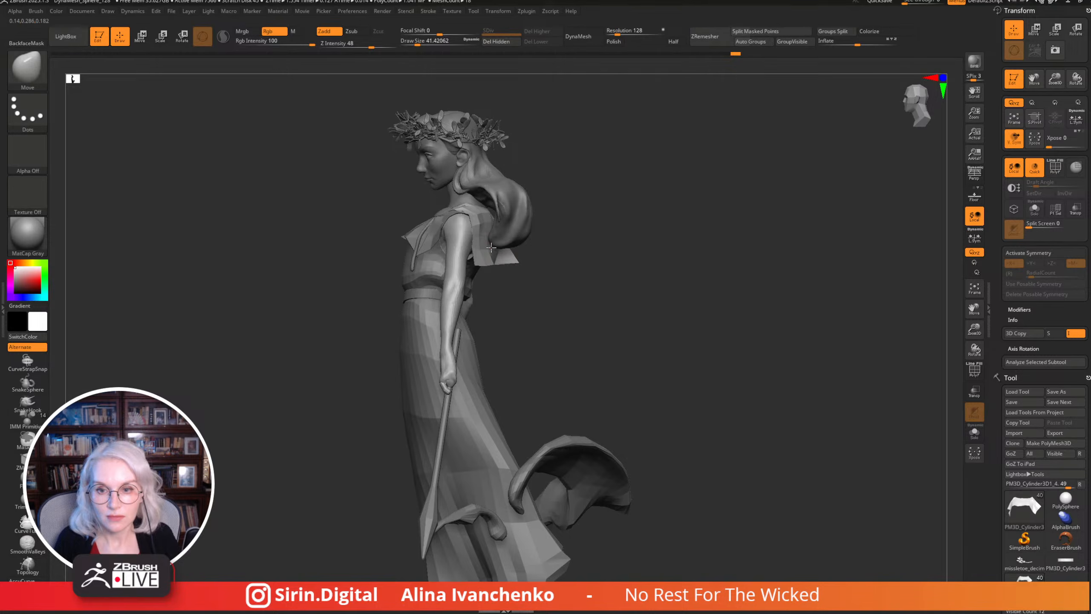
left_click_drag(628, 195, 618, 252)
left_click_drag(974, 329, 974, 350)
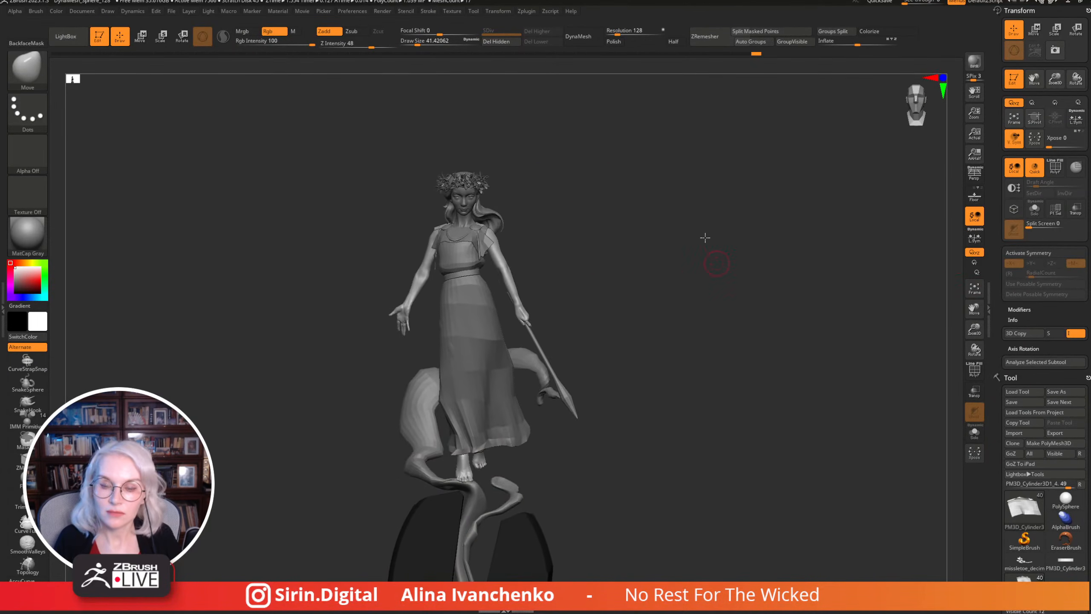
Select the small side root and thicken its curled end with the Inflat brush at Z Intensity 10 and a draw size of about 41.
mouse_move(706, 237)
left_mouse_down()
mouse_move(716, 239)
mouse_move(696, 268)
mouse_move(714, 285)
mouse_move(674, 287)
mouse_move(721, 292)
mouse_move(730, 270)
mouse_move(715, 330)
mouse_move(693, 341)
mouse_move(689, 267)
mouse_move(630, 322)
left_mouse_up()
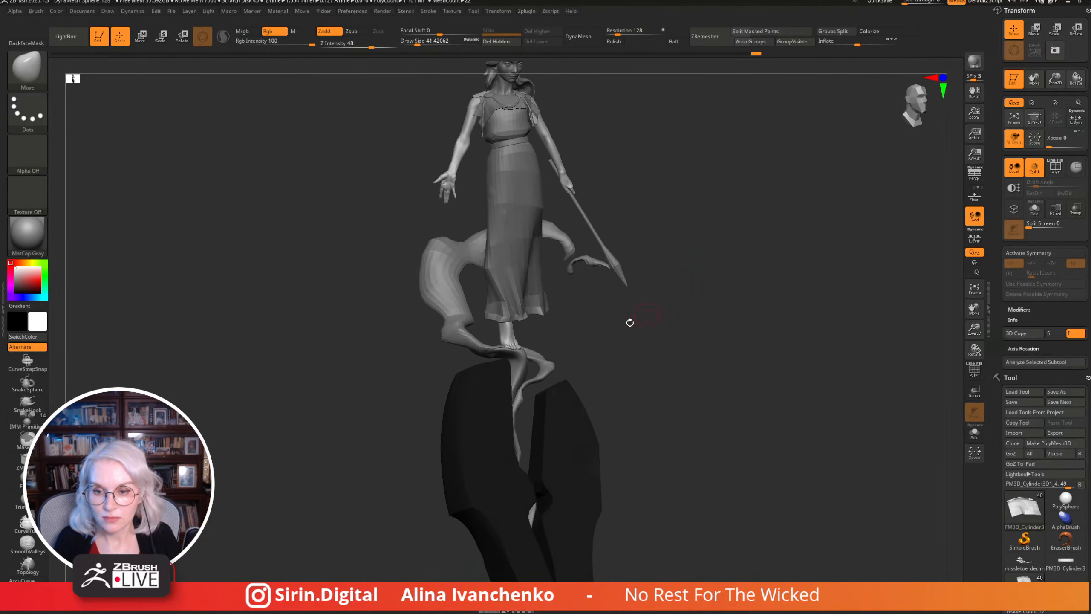
left_click(548, 364, "alt")
left_click_drag(556, 362, 711, 341)
key("f")
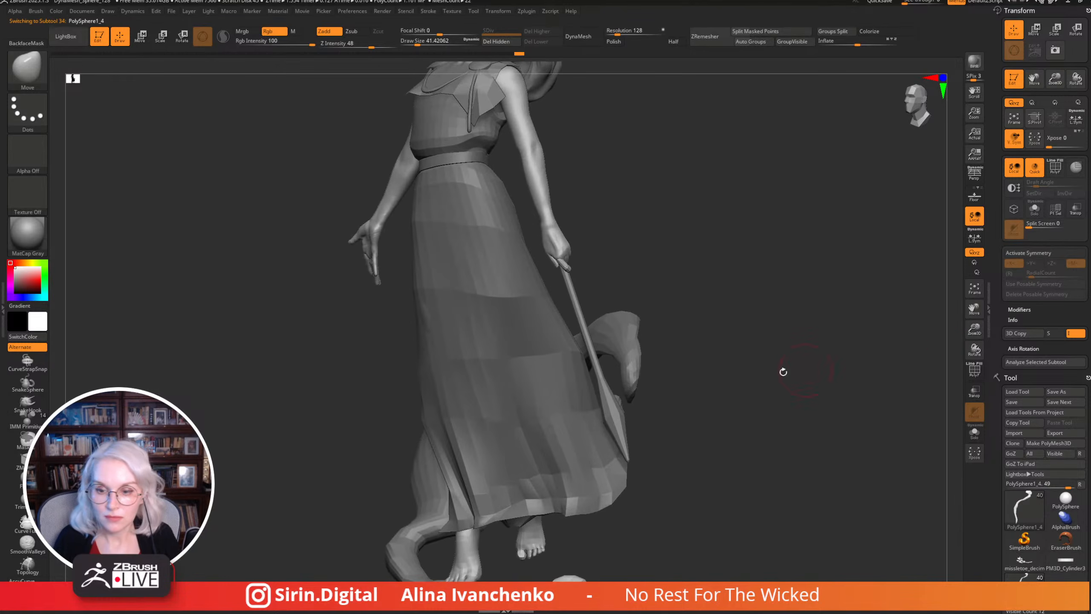
left_click_drag(783, 371, 702, 219, "shift")
key("b")
key("i")
key("n")
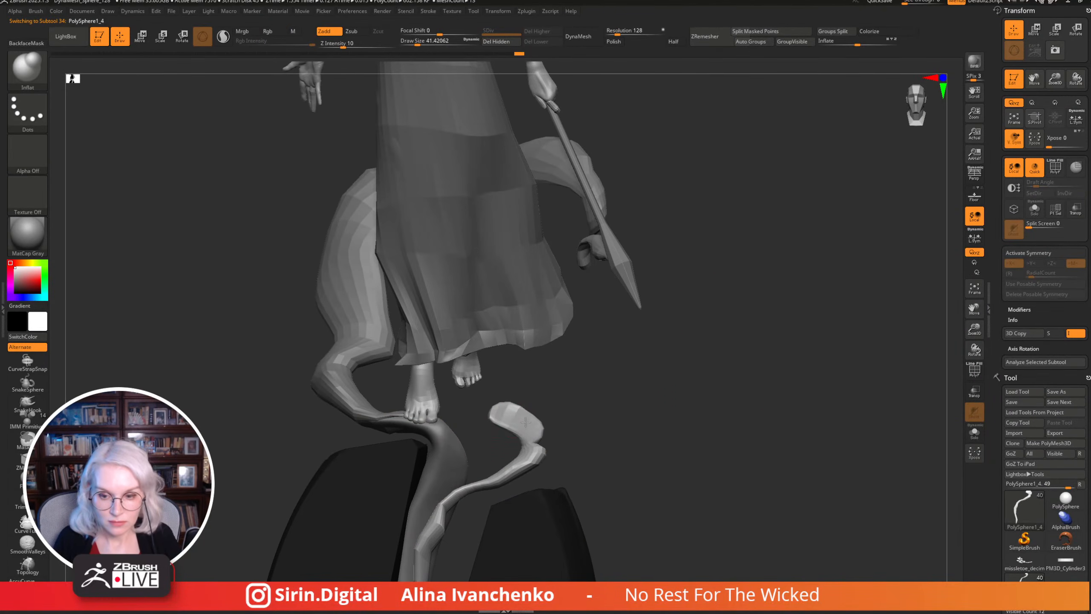
mouse_move(527, 415)
right_mouse_down()
mouse_move(611, 402)
mouse_move(549, 418)
mouse_move(569, 419)
mouse_move(532, 387)
right_mouse_up()
Smooth the side root's curled end and refine its bend with the Move brush.
key("shift")
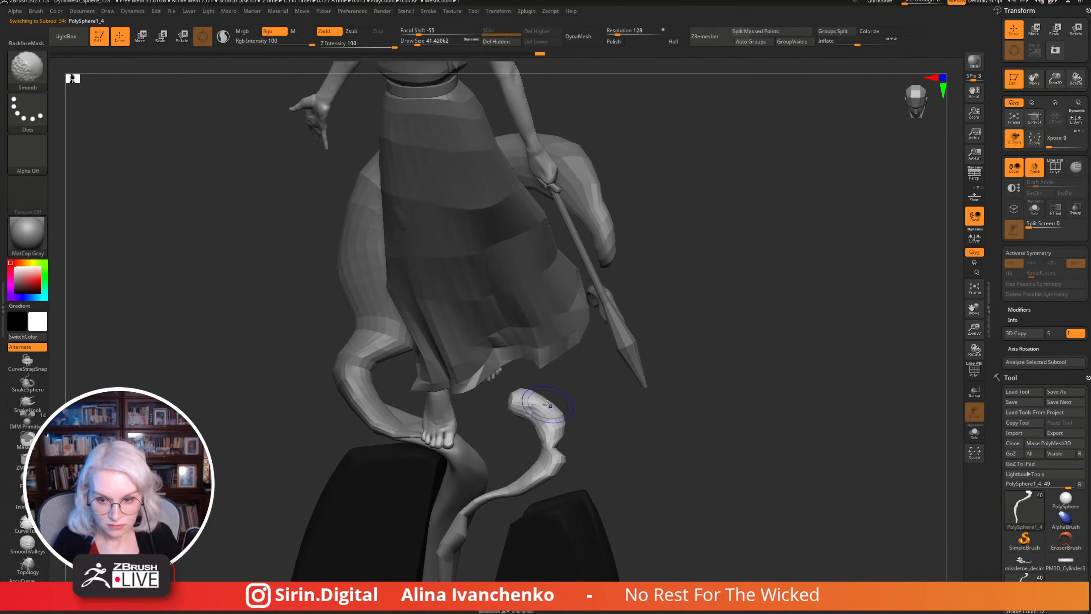
right_click_drag(590, 418, 596, 401)
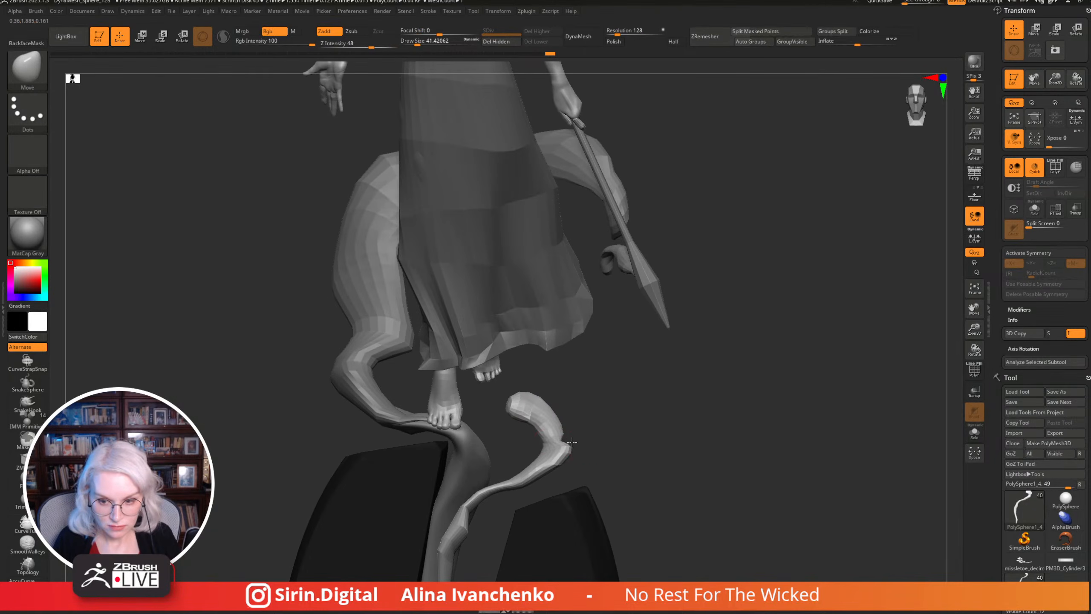
mouse_move(558, 437)
right_mouse_down()
mouse_move(688, 404)
mouse_move(702, 365)
mouse_move(475, 445)
mouse_move(912, 257)
mouse_move(691, 290)
mouse_move(691, 385)
mouse_move(774, 395)
mouse_move(718, 377)
mouse_move(764, 366)
right_mouse_up()
Select the dress and smooth the back of its hem around the ankles.
left_click_drag(974, 328, 970, 377)
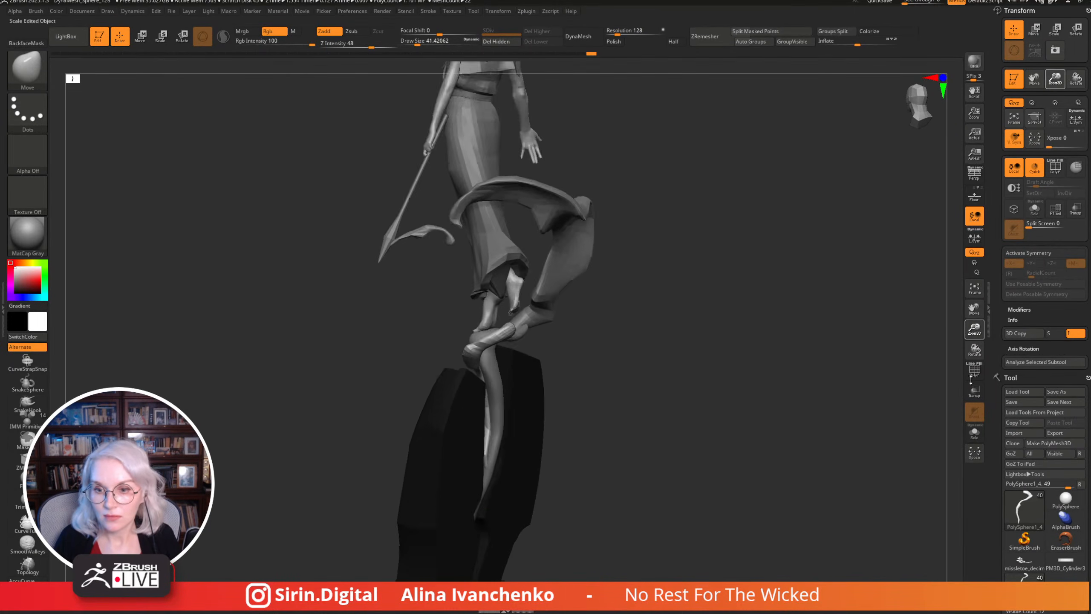
right_click_drag(902, 376, 765, 339)
left_click(505, 302, "alt")
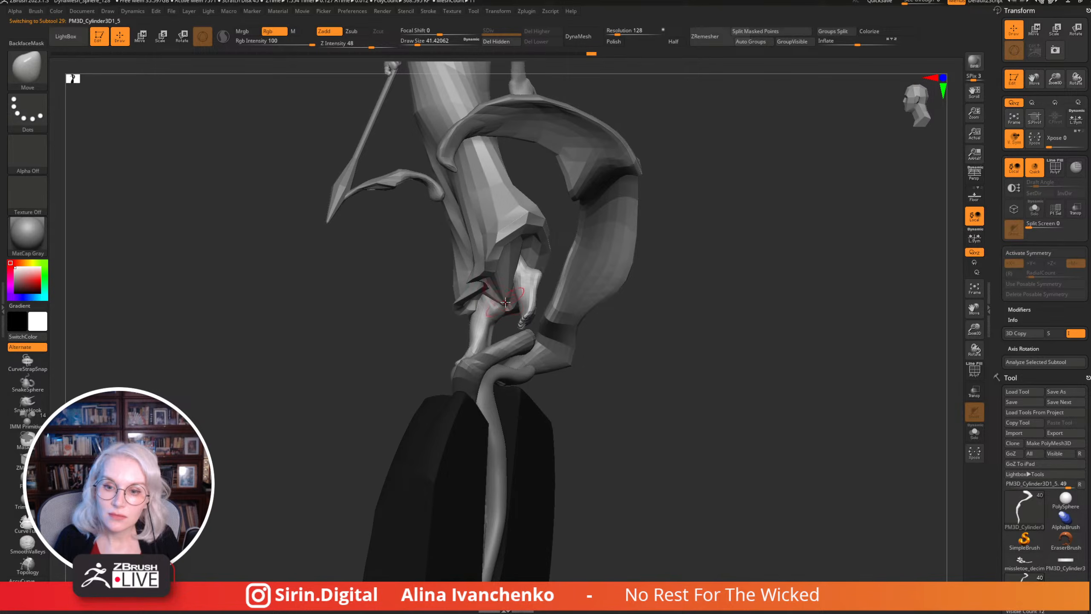
key("shift")
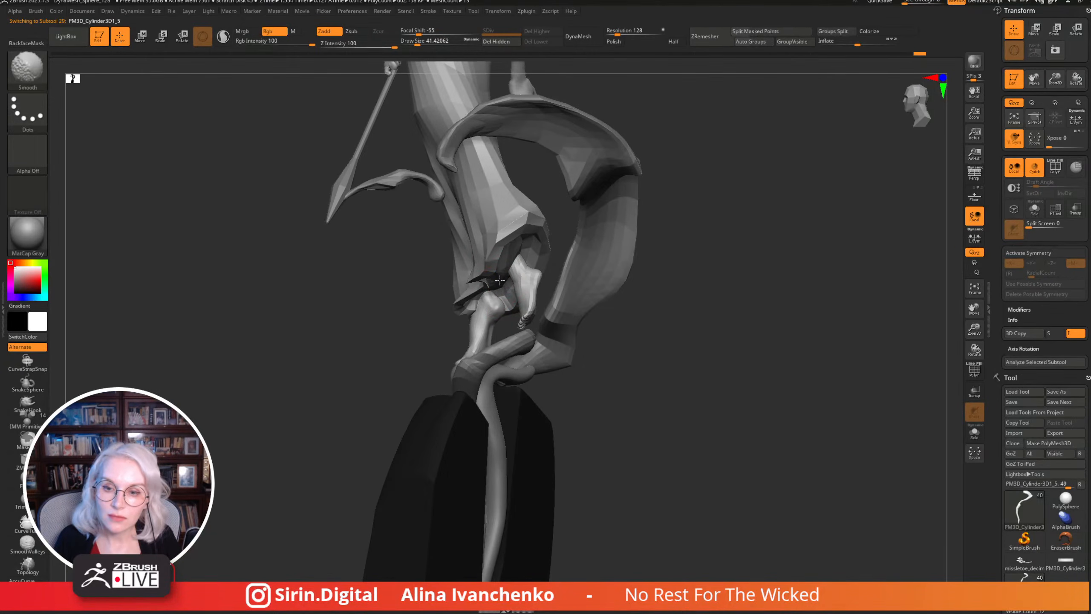
right_click_drag(500, 280, 676, 207)
mouse_move(735, 244)
right_mouse_down("shift")
mouse_move(809, 292)
mouse_move(741, 326)
mouse_move(713, 316)
mouse_move(689, 390)
mouse_move(965, 352)
right_mouse_up("shift")
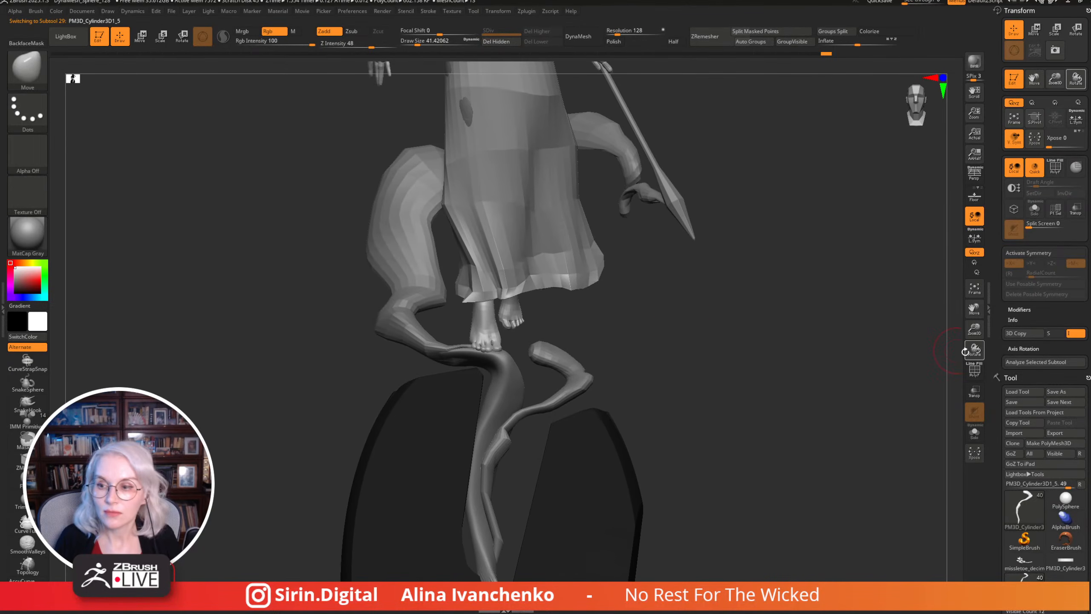
key("f")
right_click_drag(840, 402, 808, 417)
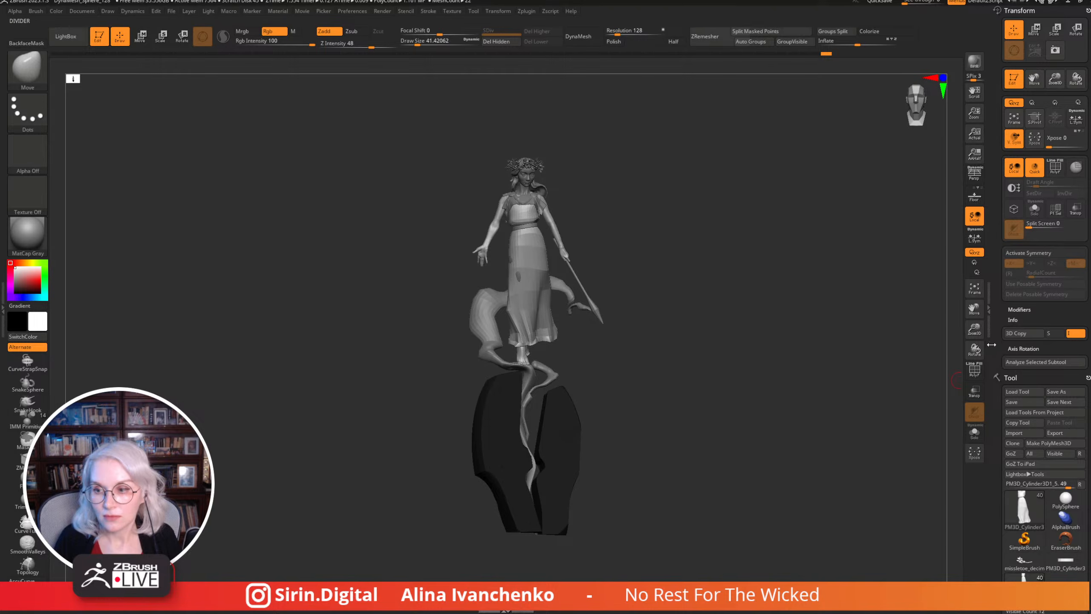
Select the main root under the standing foot, then inflate and smooth its upper part at a draw size of about 80.
mouse_move(974, 328)
left_mouse_down()
mouse_move(971, 392)
mouse_move(753, 441)
mouse_move(757, 458)
mouse_move(463, 378)
left_mouse_up()
left_click_drag(670, 404, 520, 416)
left_click(520, 415, "alt")
left_click(514, 421, "alt")
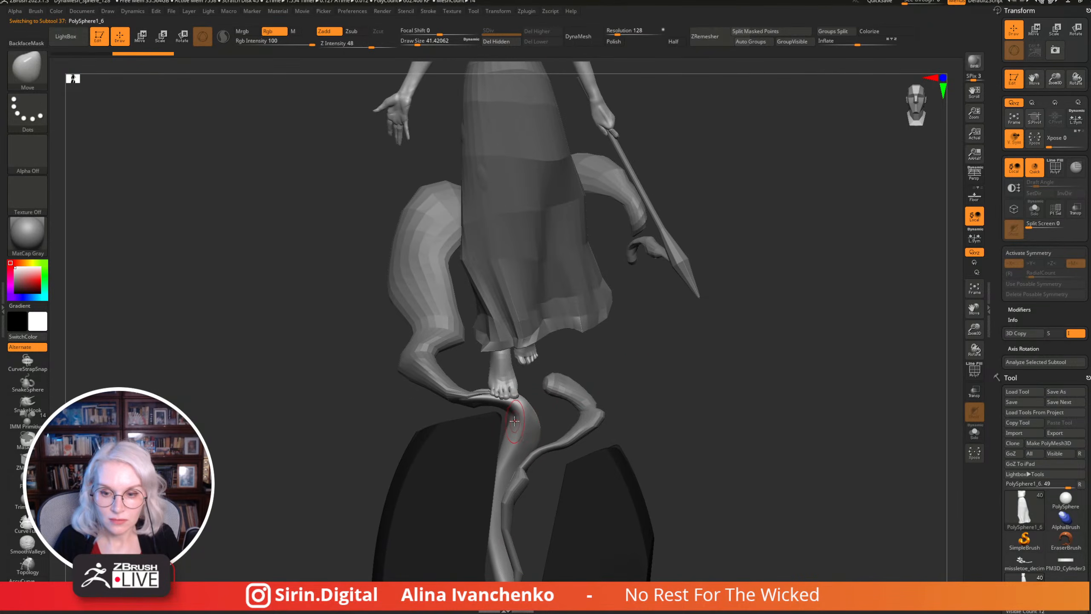
left_click_drag(618, 403, 696, 400)
left_click_drag(417, 42, 423, 42)
mouse_move(633, 349)
left_mouse_down()
mouse_move(657, 369)
mouse_move(525, 377)
left_mouse_up()
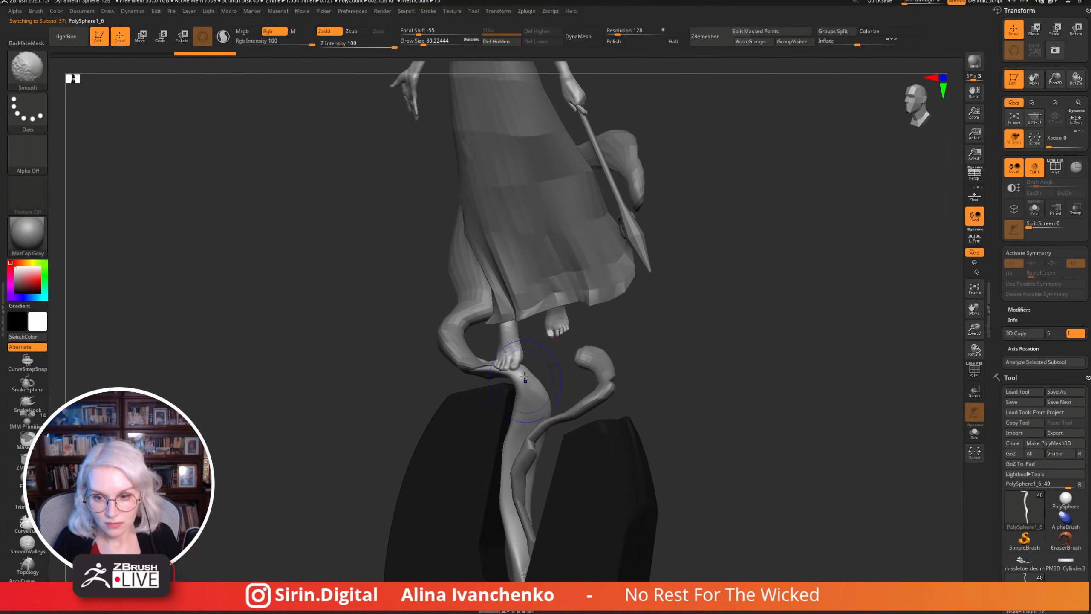
key("shift")
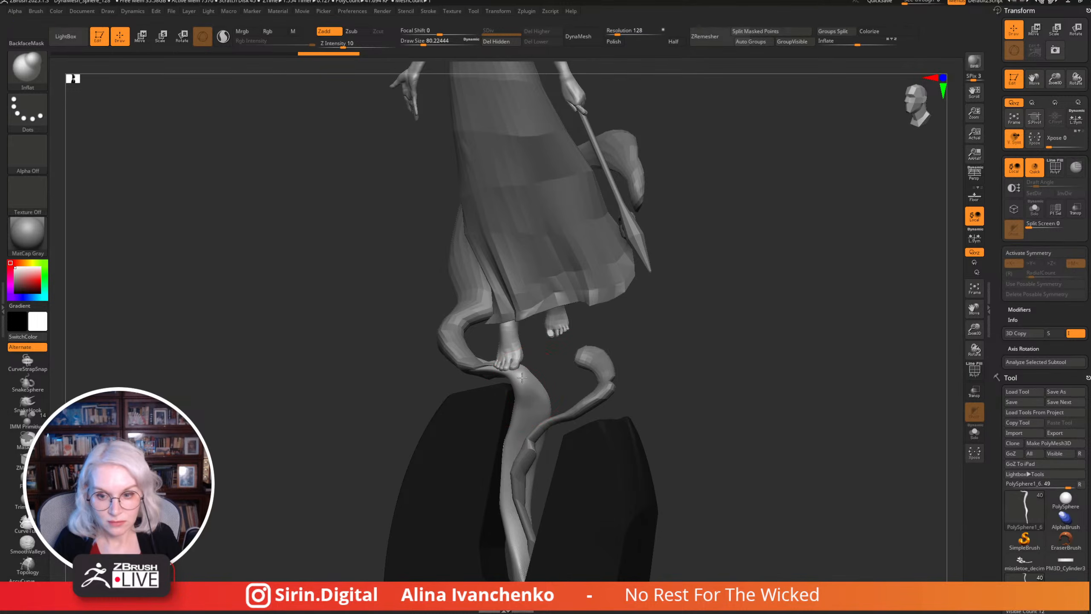
Enable Sculptris Pro and thicken and smooth the main root down the gap between the two dark slabs.
left_click(223, 38)
mouse_move(752, 309)
left_mouse_down()
mouse_move(677, 329)
mouse_move(556, 402)
left_mouse_up()
key("shift")
key("shift")
mouse_move(629, 368)
left_mouse_down()
mouse_move(659, 328)
mouse_move(511, 389)
left_mouse_up()
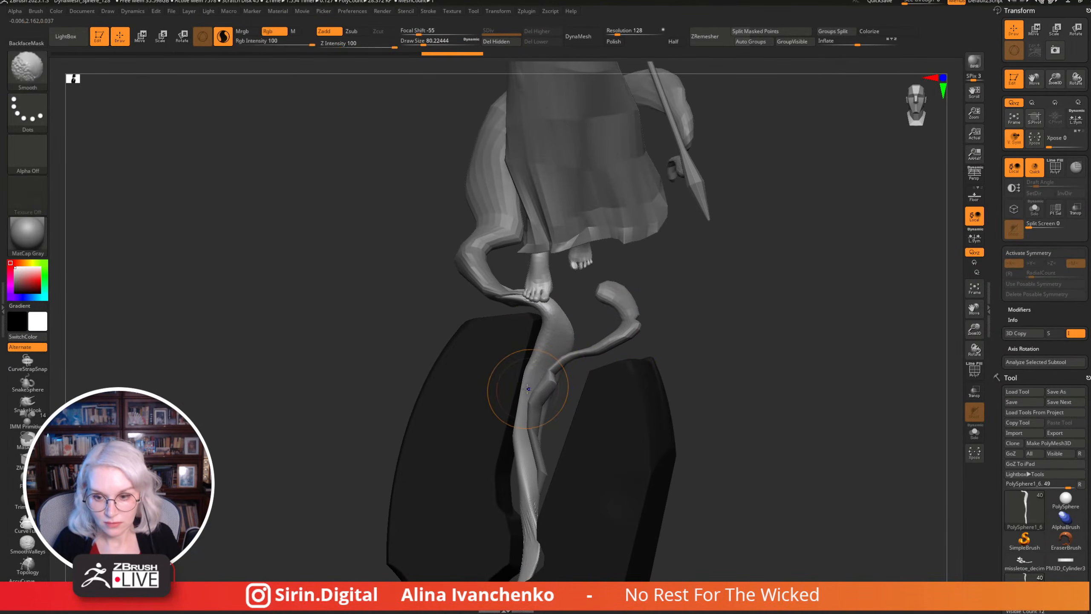
left_click_drag(764, 367, 712, 310)
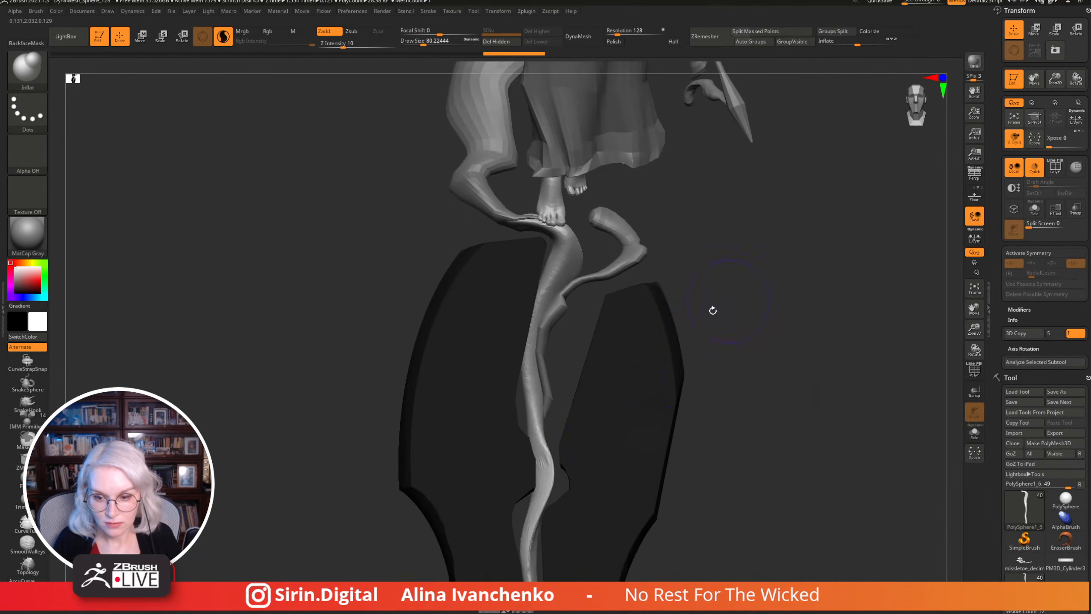
left_click_drag(553, 501, 557, 570, "shift")
Adjust the main root's outline below the foot with the Move brush at a draw size of about 80.
mouse_move(704, 387)
left_mouse_down()
mouse_move(738, 348)
mouse_move(657, 349)
mouse_move(519, 390)
left_mouse_up()
mouse_move(541, 302)
left_mouse_down()
mouse_move(622, 259)
mouse_move(655, 258)
mouse_move(511, 292)
mouse_move(551, 250)
mouse_move(627, 241)
mouse_move(627, 280)
mouse_move(541, 226)
mouse_move(566, 241)
mouse_move(614, 239)
left_mouse_up()
key("b")
key("c")
key("b")
key("b")
key("m")
key("v")
left_click_drag(533, 238, 519, 268)
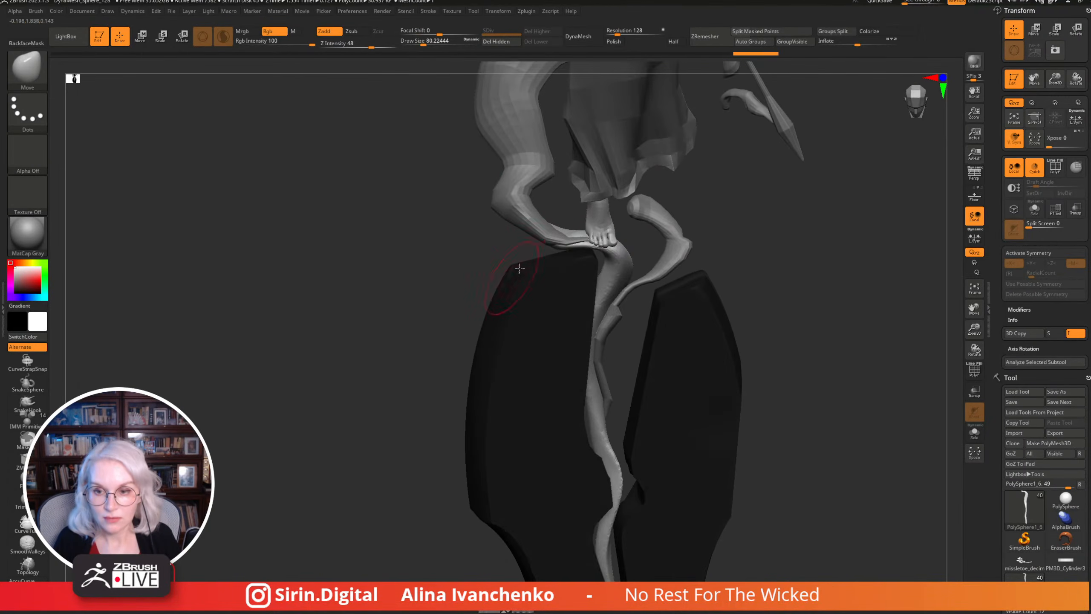
Refine and smooth the root's bend directly beneath the foot, using the Move brush at a draw size of about 54.
left_click_drag(423, 44, 419, 44)
mouse_move(404, 240)
left_mouse_down()
mouse_move(382, 314)
mouse_move(425, 357)
left_mouse_up()
left_click_drag(446, 301, 576, 304)
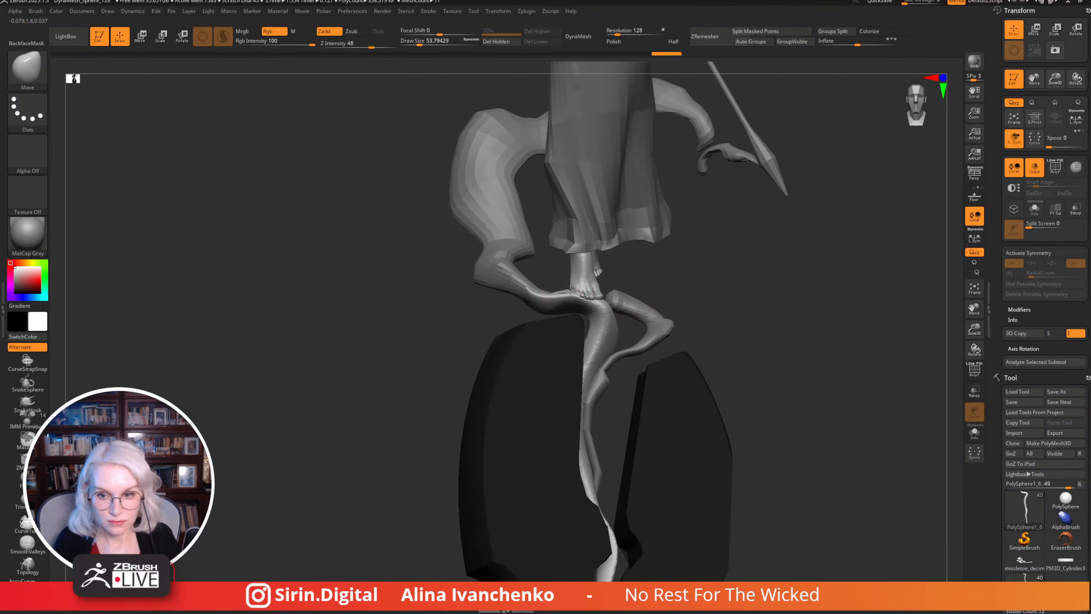
left_click_drag(758, 262, 682, 285)
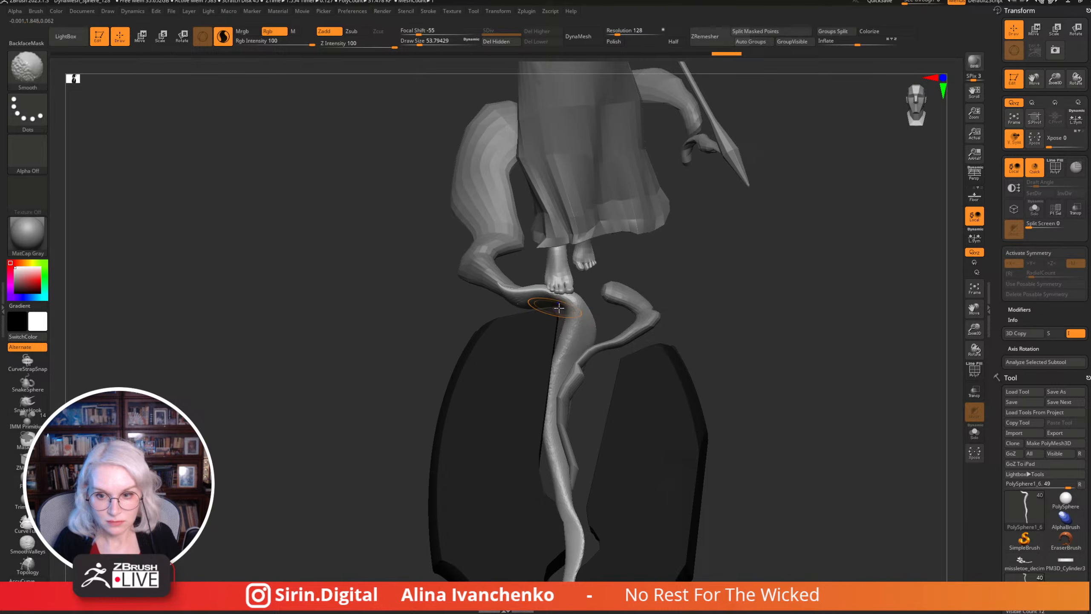
left_click_drag(747, 292, 729, 297)
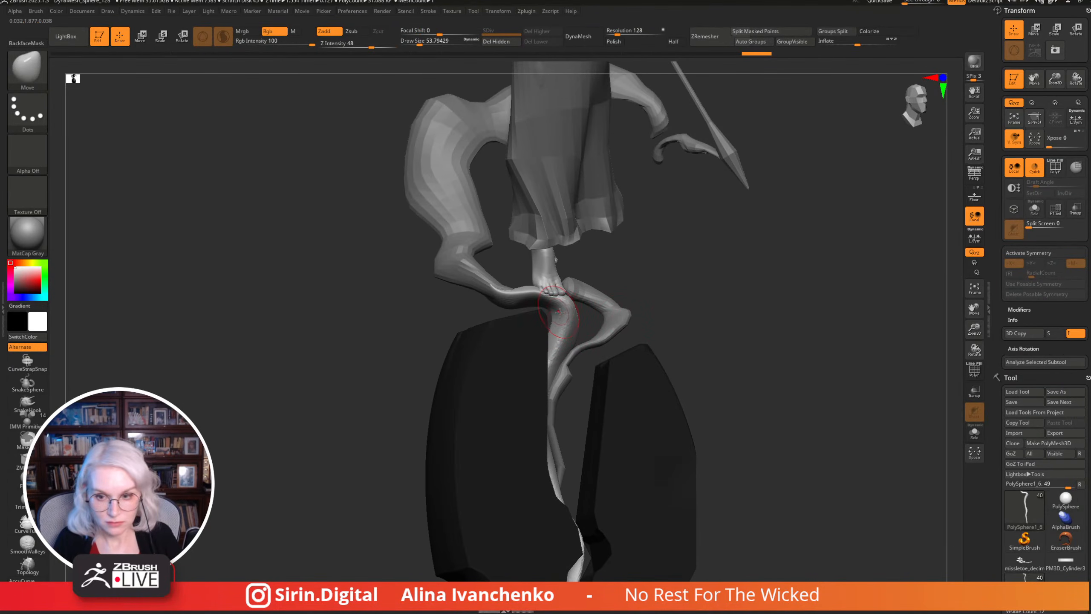
mouse_move(559, 312)
left_mouse_down()
mouse_move(567, 329)
mouse_move(558, 339)
left_mouse_up()
left_click_drag(725, 285, 577, 309)
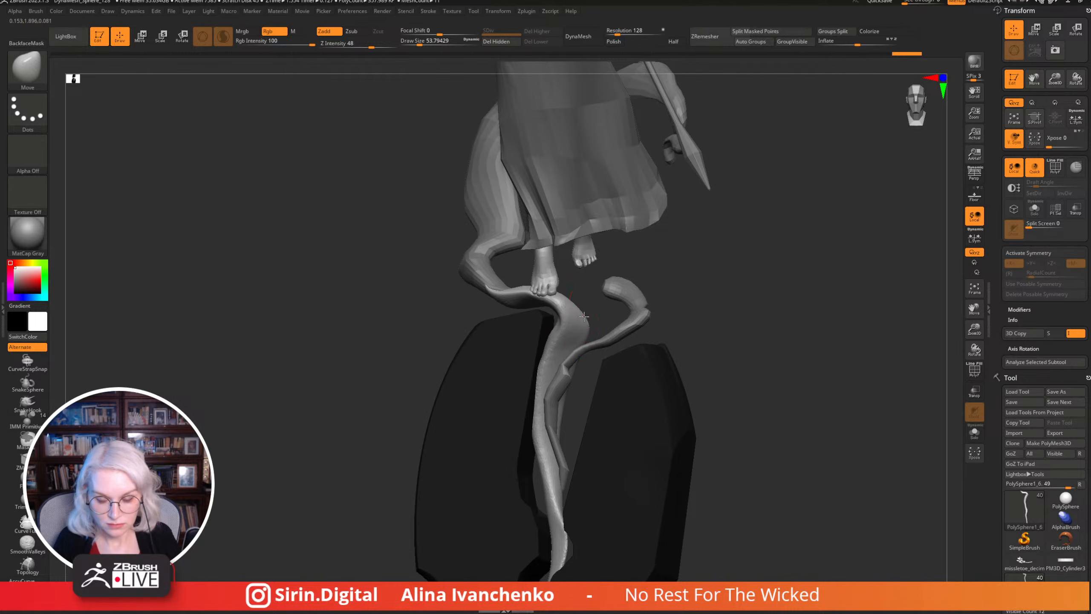
Redo the recent shape edits on the main root beneath the foot.
mouse_move(752, 263)
left_mouse_down()
mouse_move(779, 273)
mouse_move(711, 314)
mouse_move(684, 260)
mouse_move(568, 288)
left_mouse_up()
key("ctrl+shift+z")
key("ctrl+shift+z")
key("ctrl+shift+z")
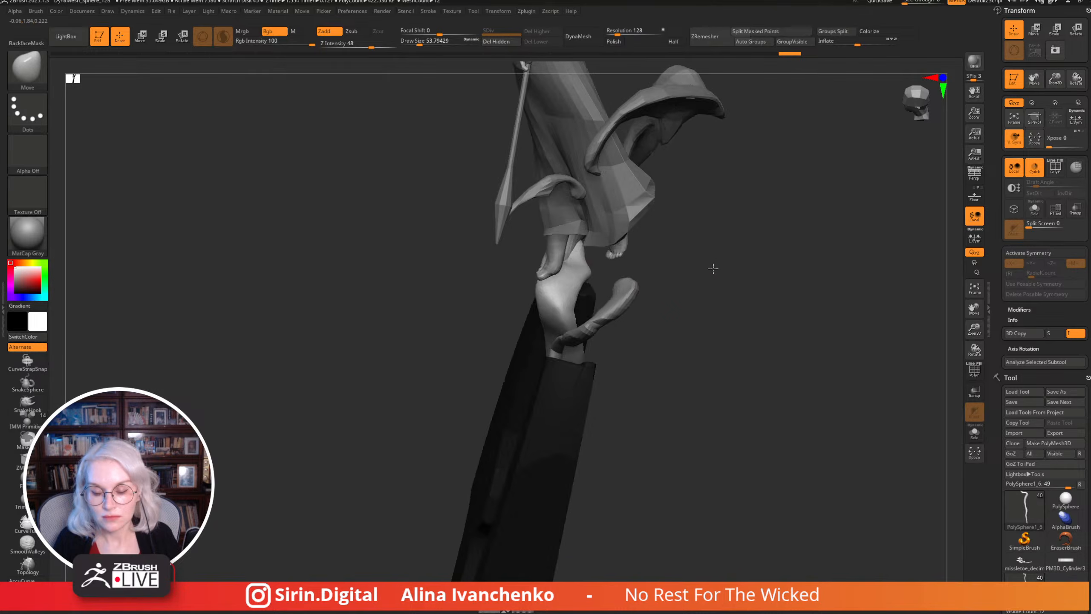
key("ctrl+shift+z")
key("ctrl+shift+z")
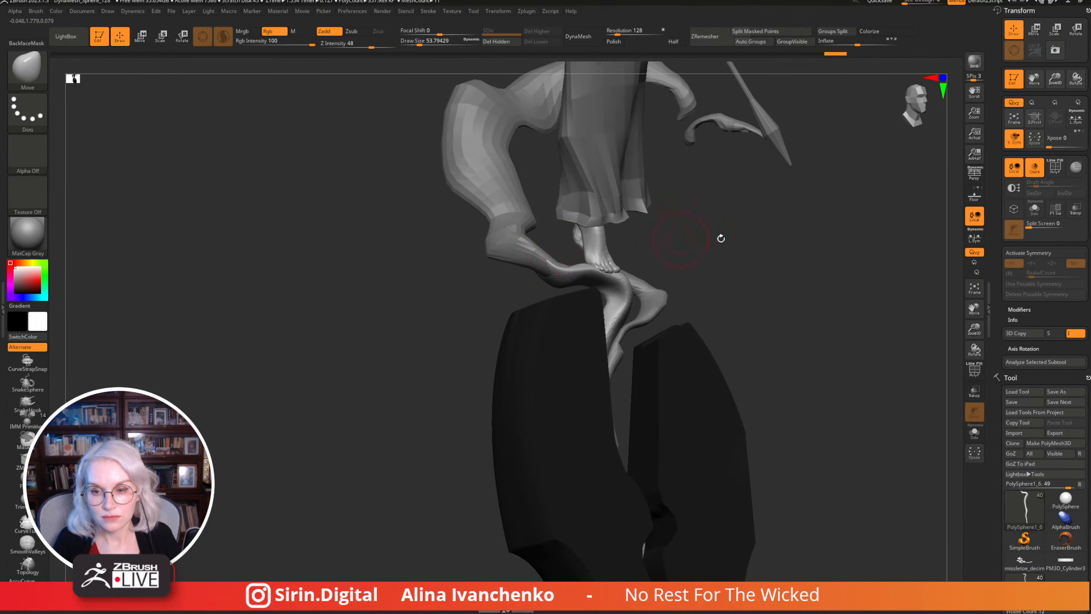
Redo the remaining shape edits on the main root running down the gap between the dark slabs.
key("ctrl+shift+z")
key("ctrl+shift+z")
key("ctrl+shift+z")
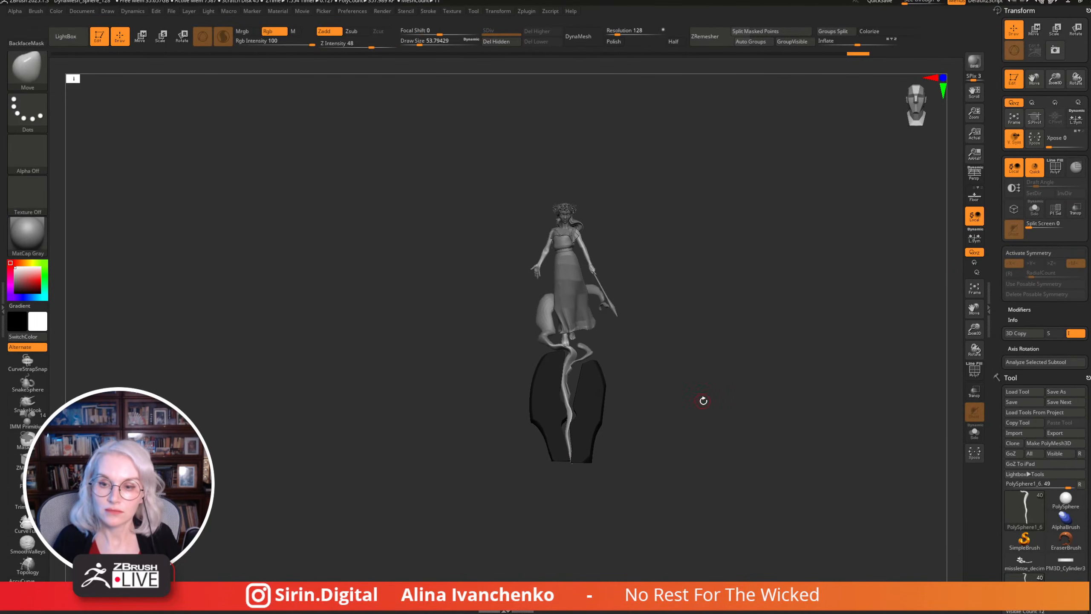
key("ctrl+shift+z")
key("ctrl+shift+z")
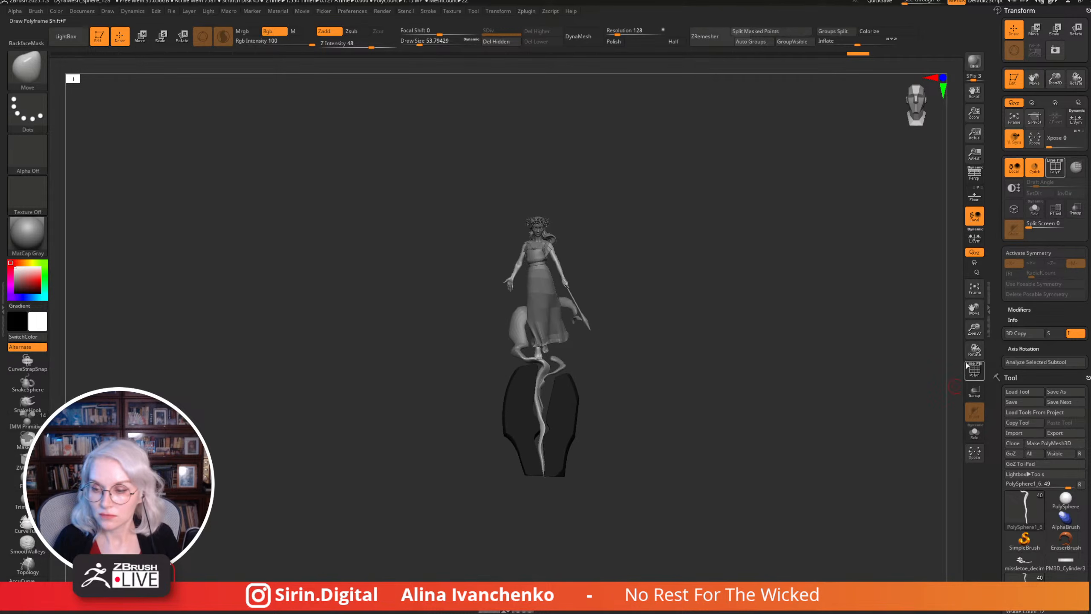
key("ctrl+shift+z")
key("ctrl+shift+z")
key("ctrl+shift+z")
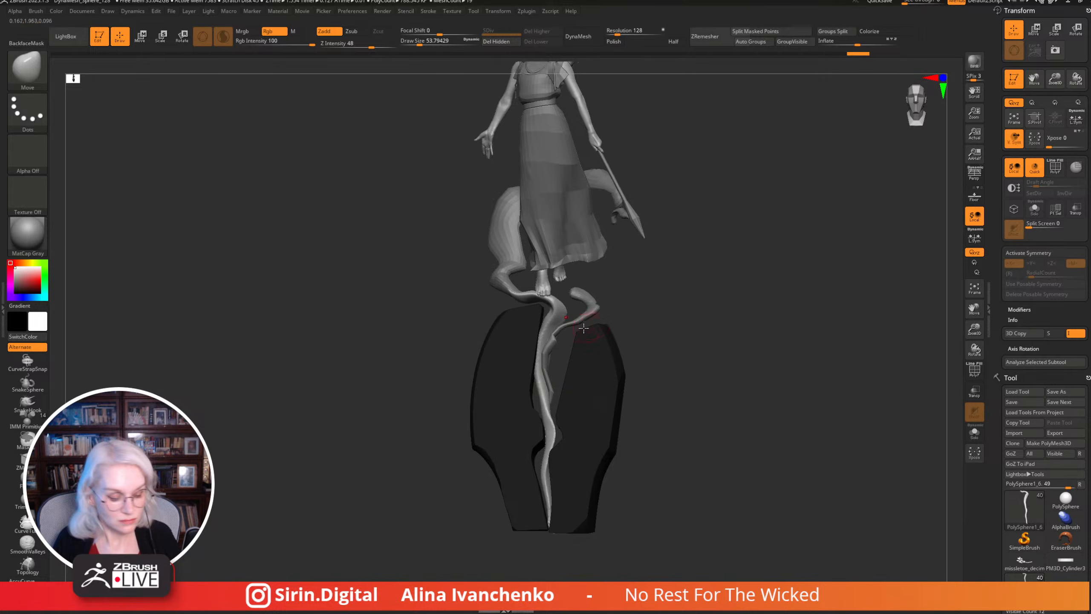
Carve creases along the upper main root with the DamStandard brush at a draw size of about 54, undoing the unwanted stroke.
key("b")
key("d")
key("s")
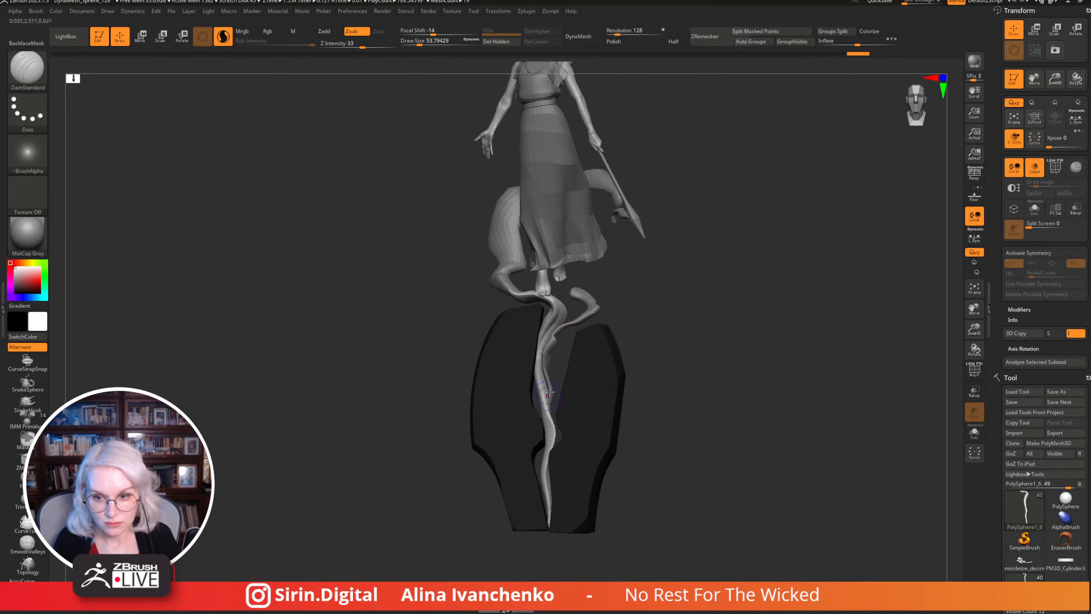
mouse_move(539, 350)
right_mouse_down()
mouse_move(628, 317)
mouse_move(545, 358)
right_mouse_up()
key("ctrl+z")
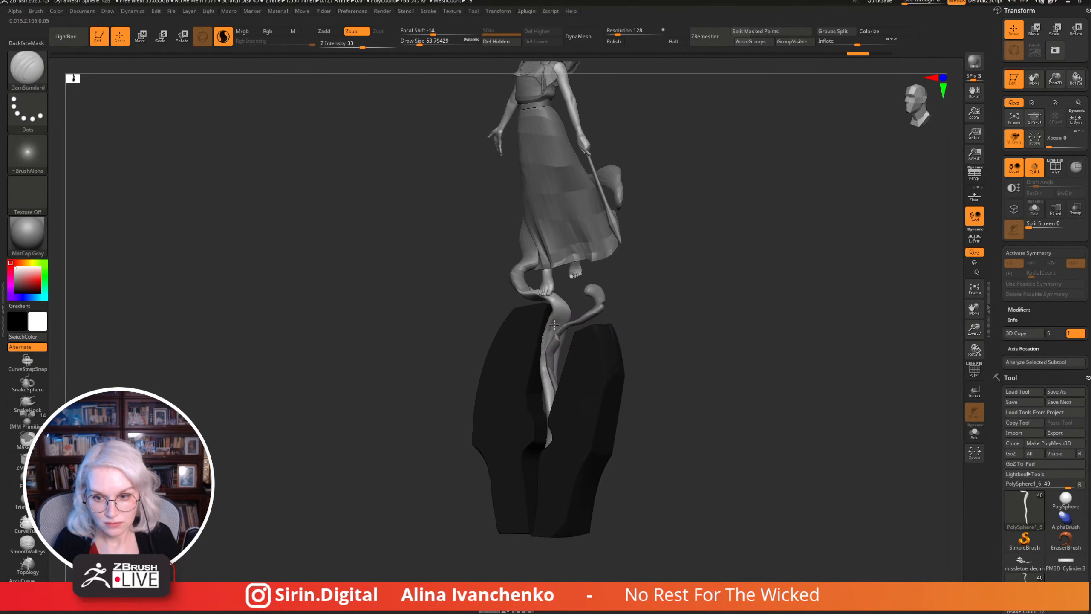
left_click_drag(556, 312, 554, 303)
right_click_drag(682, 319, 697, 405)
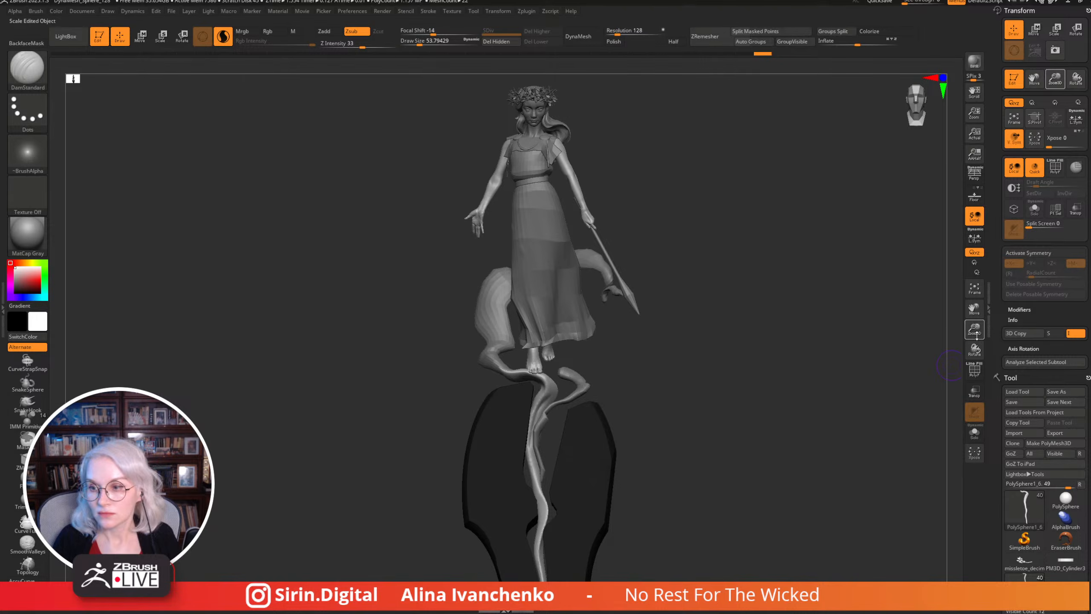
Compare the full figure and its root support with the reference sketch.
left_click_drag(974, 328, 950, 565)
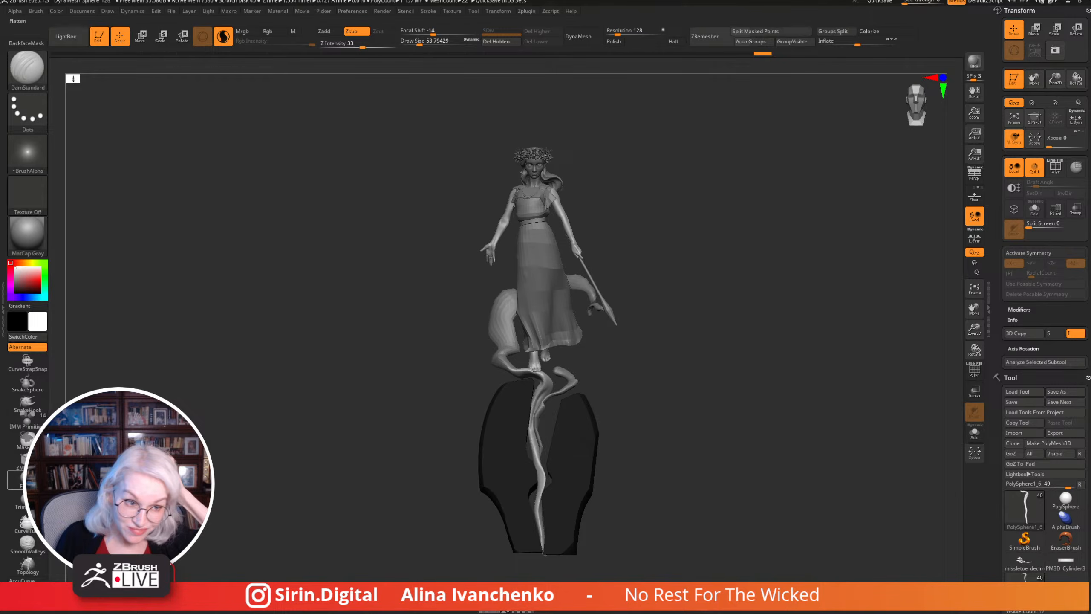
key("alt+Tab")
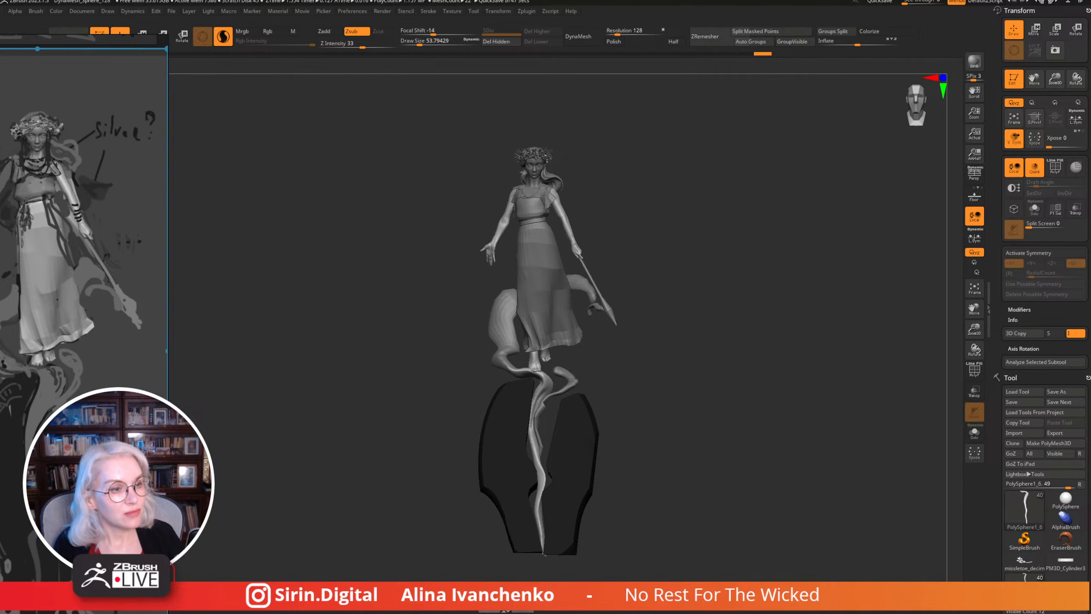
left_click_drag(168, 610, 104, 444)
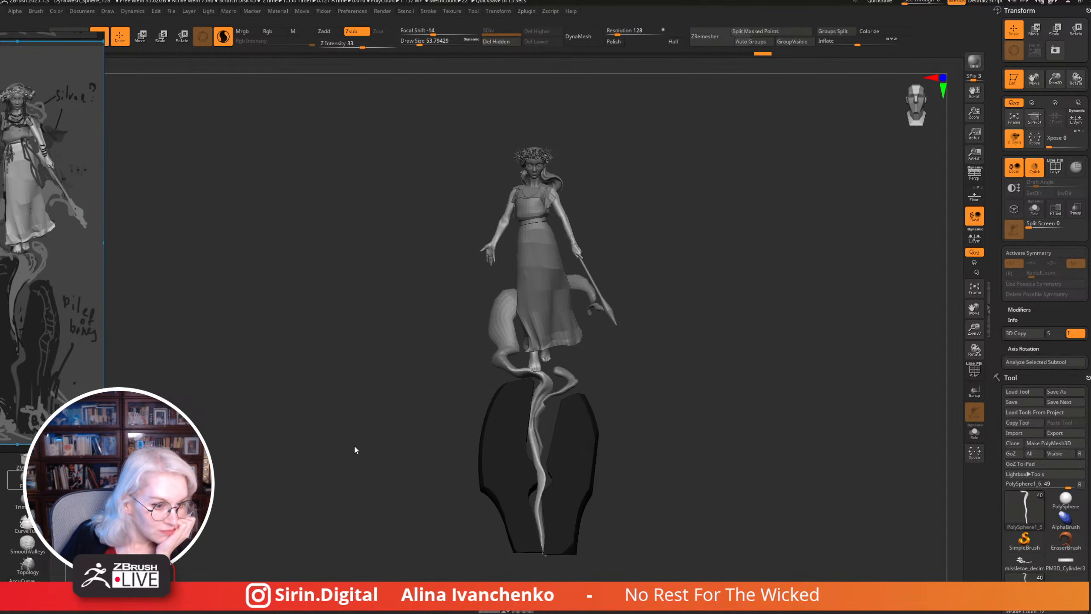
key("super+Down")
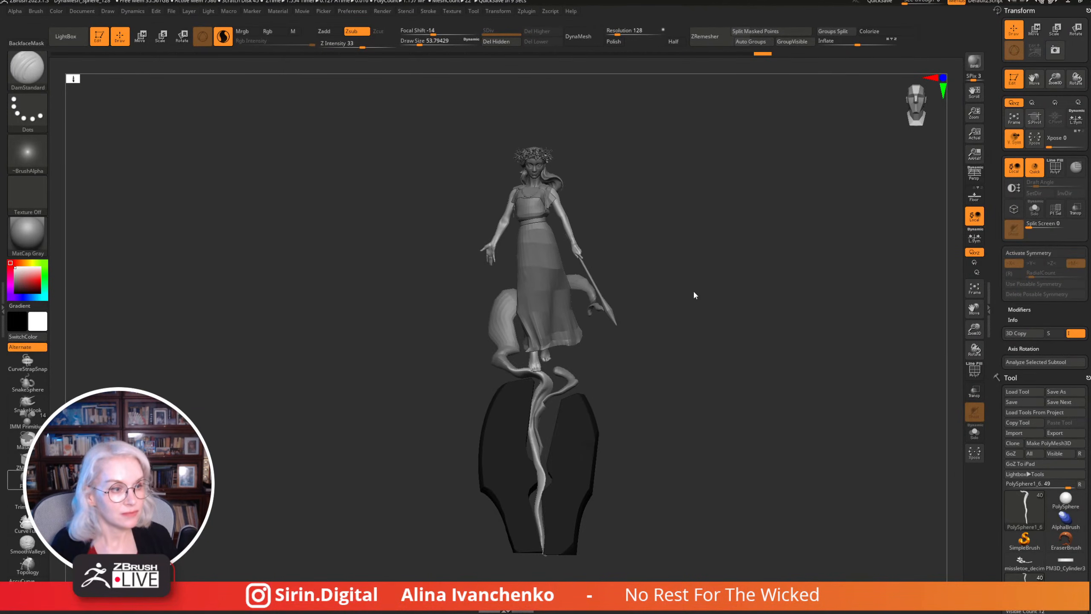
mouse_move(701, 285)
left_mouse_down("alt")
mouse_move(665, 307)
mouse_move(653, 350)
mouse_move(616, 351)
left_mouse_up("alt")
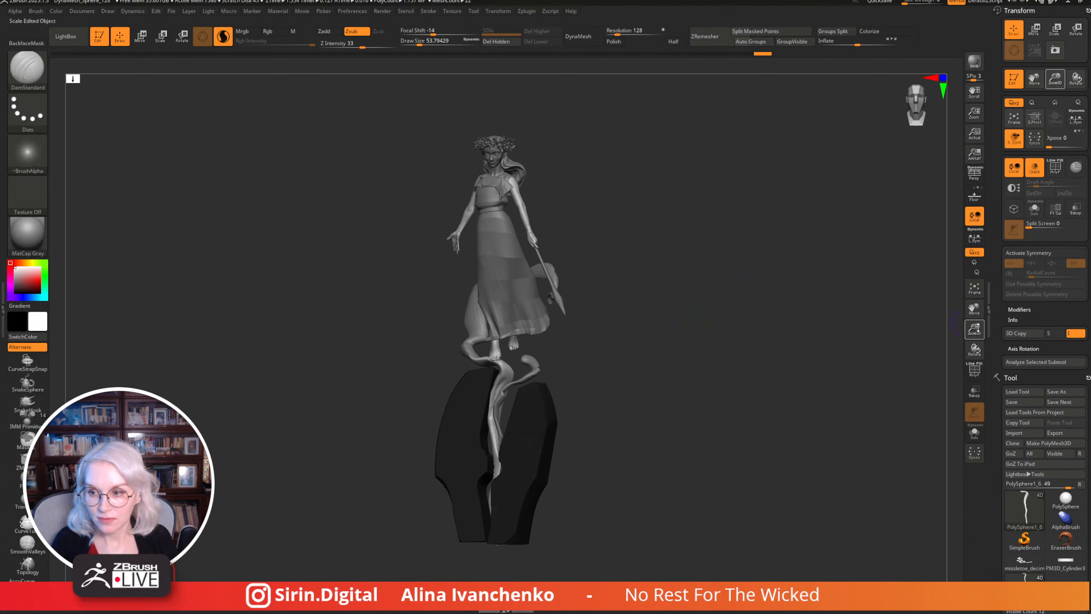
Refine and smooth the main root's creases below the foot with the brush at a draw size of about 41.
mouse_move(974, 328)
left_mouse_down()
mouse_move(797, 402)
mouse_move(470, 342)
left_mouse_up()
key("shift")
mouse_move(468, 386)
left_mouse_down("shift")
mouse_move(423, 345)
mouse_move(658, 341)
mouse_move(659, 372)
left_mouse_up("shift")
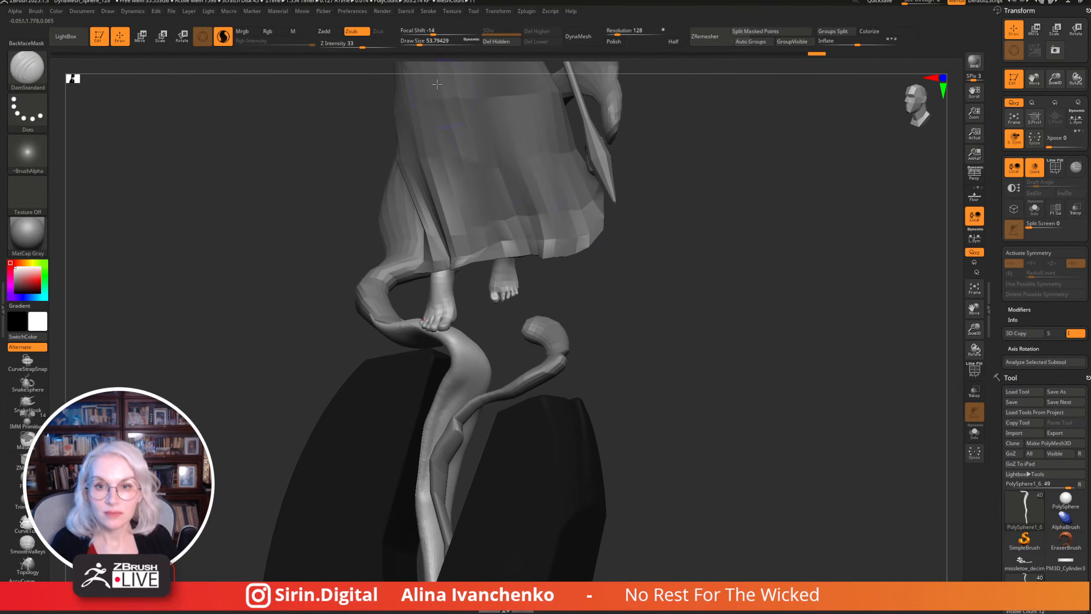
left_click_drag(610, 344, 602, 328)
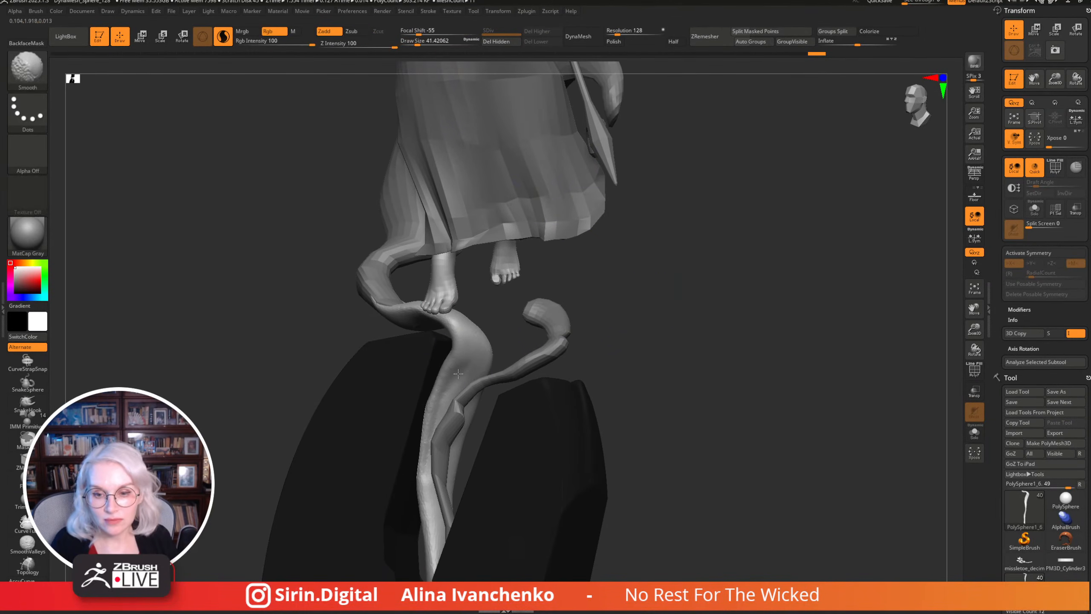
left_click_drag(567, 376, 594, 356)
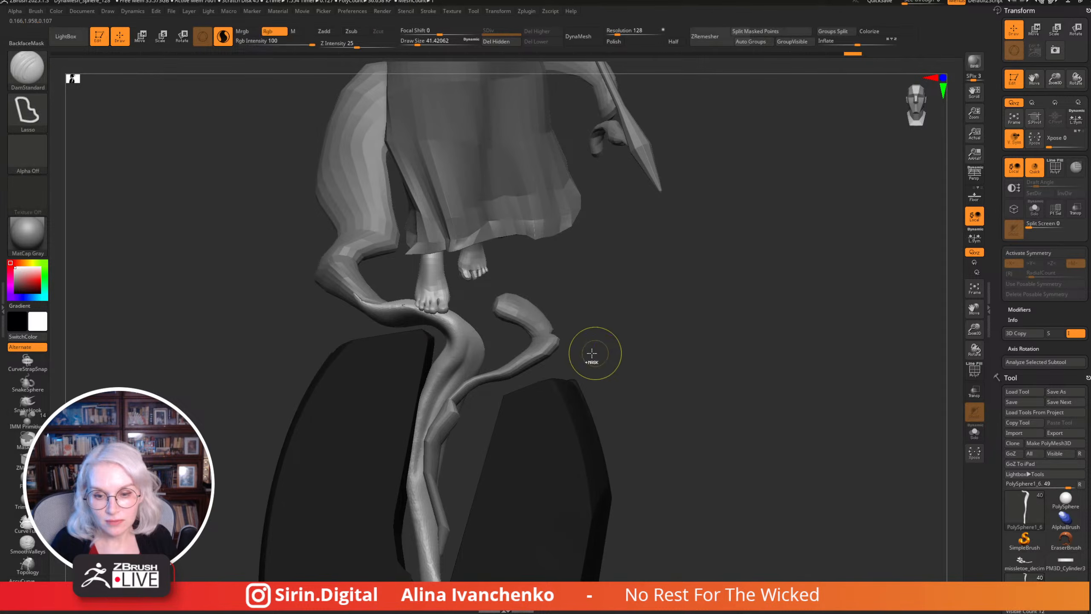
mouse_move(487, 301)
left_mouse_down()
mouse_move(504, 324)
mouse_move(601, 316)
mouse_move(580, 319)
mouse_move(592, 313)
left_mouse_up()
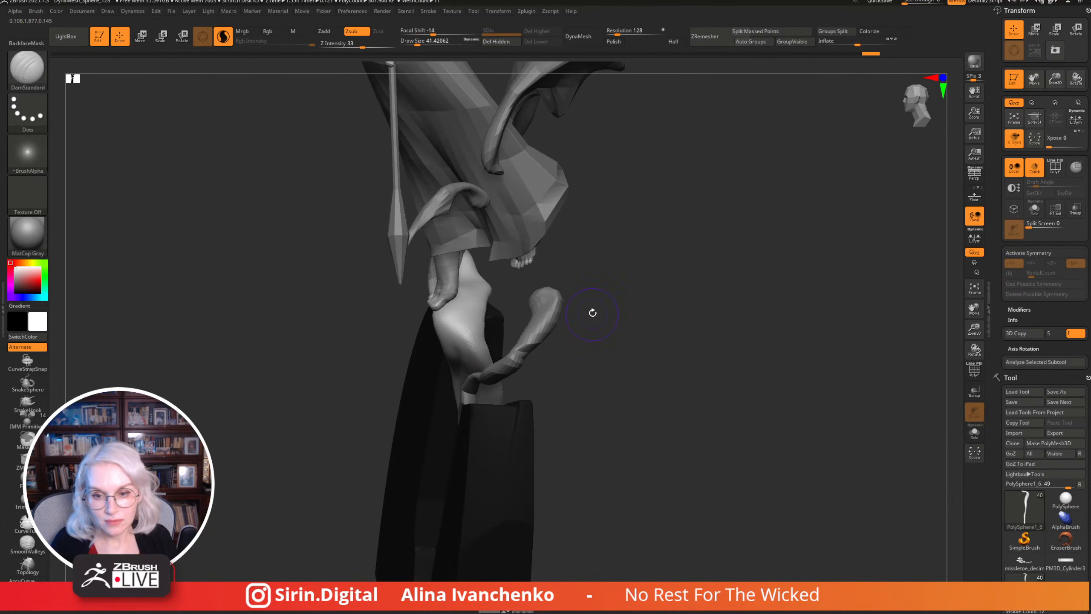
Reshape the main root's side profile beneath the foot with the Move brush at a draw size of about 65.
key("b")
key("m")
key("v")
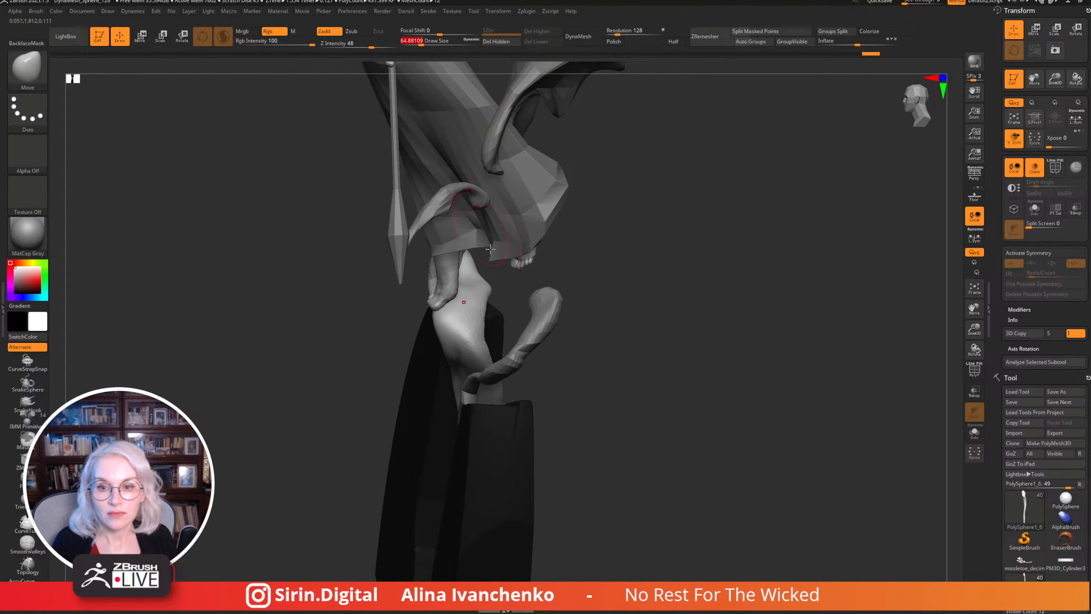
mouse_move(484, 317)
left_mouse_down()
mouse_move(652, 297)
mouse_move(504, 285)
left_mouse_up()
key("shift")
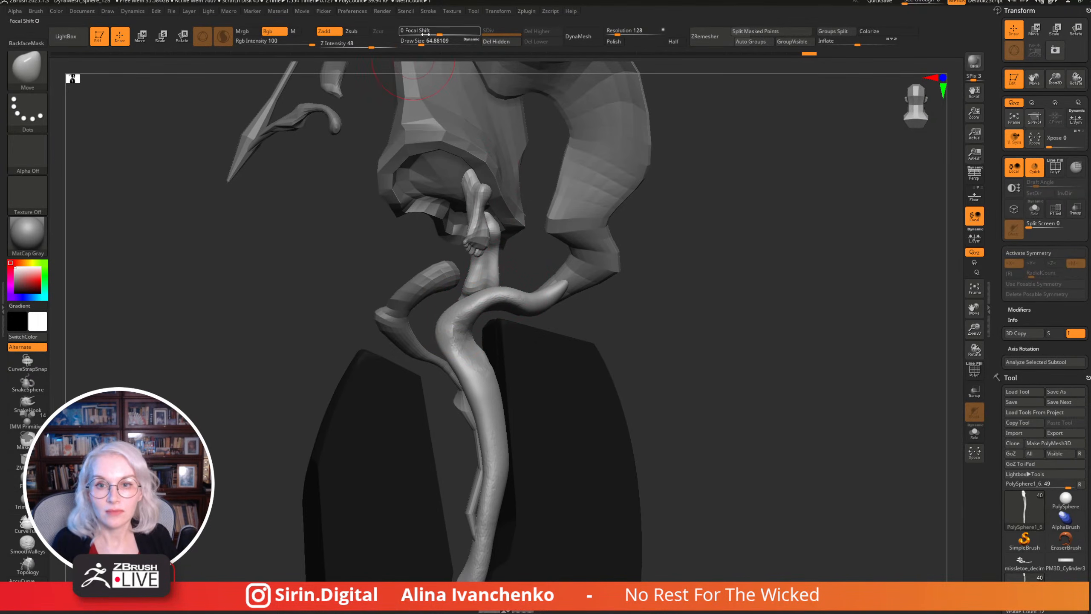
Refine the back of the root bend under the foot with a smaller Move brush and smooth its surface.
key("bracketleft")
key("bracketleft")
key("bracketleft")
key("shift")
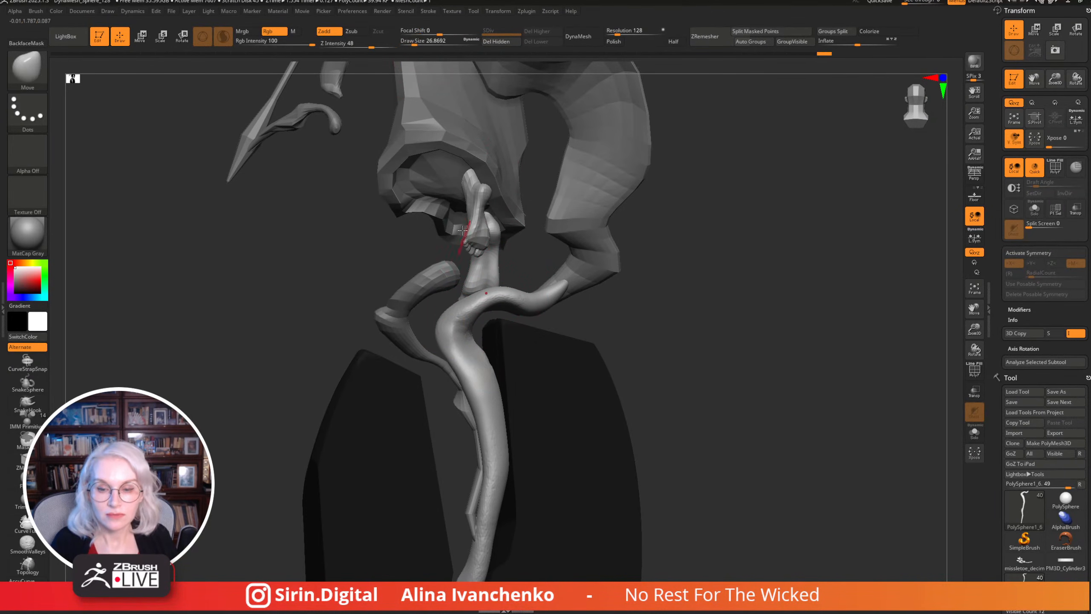
key("bracketright")
key("bracketright")
left_click_drag(610, 301, 621, 291)
mouse_move(445, 311)
left_mouse_down("shift")
mouse_move(475, 365)
mouse_move(470, 344)
mouse_move(493, 470)
mouse_move(472, 361)
mouse_move(486, 380)
left_mouse_up("shift")
Build up volume along the main root's bend with ClayBuildup at a draw size of about 44 and smooth it.
key("b")
key("c")
key("b")
mouse_move(627, 326)
left_mouse_down()
mouse_move(648, 316)
mouse_move(478, 396)
left_mouse_up()
mouse_move(658, 311)
left_mouse_down()
mouse_move(527, 304)
mouse_move(594, 314)
mouse_move(499, 317)
mouse_move(633, 323)
mouse_move(706, 309)
mouse_move(568, 297)
left_mouse_up()
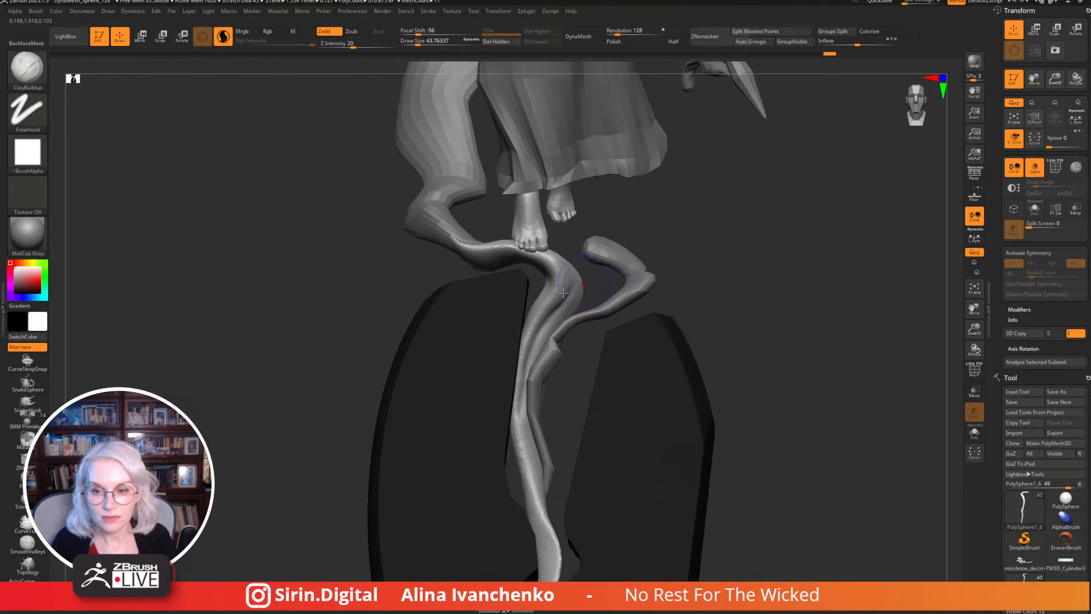
key("shift")
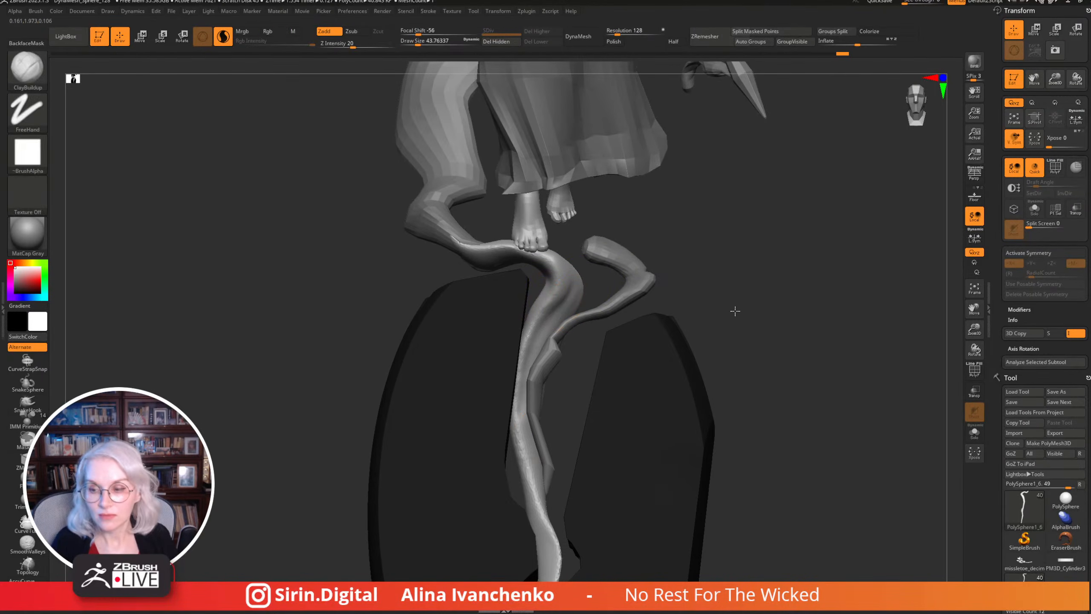
Review the full figure from the front and the upper body and arms from behind.
key("f")
mouse_move(871, 250)
left_mouse_down()
mouse_move(785, 363)
mouse_move(792, 385)
mouse_move(767, 419)
mouse_move(907, 421)
mouse_move(837, 339)
mouse_move(655, 316)
mouse_move(717, 305)
mouse_move(767, 395)
mouse_move(762, 224)
mouse_move(758, 276)
mouse_move(797, 267)
mouse_move(759, 297)
mouse_move(701, 513)
mouse_move(710, 367)
mouse_move(753, 319)
mouse_move(753, 349)
left_mouse_up()
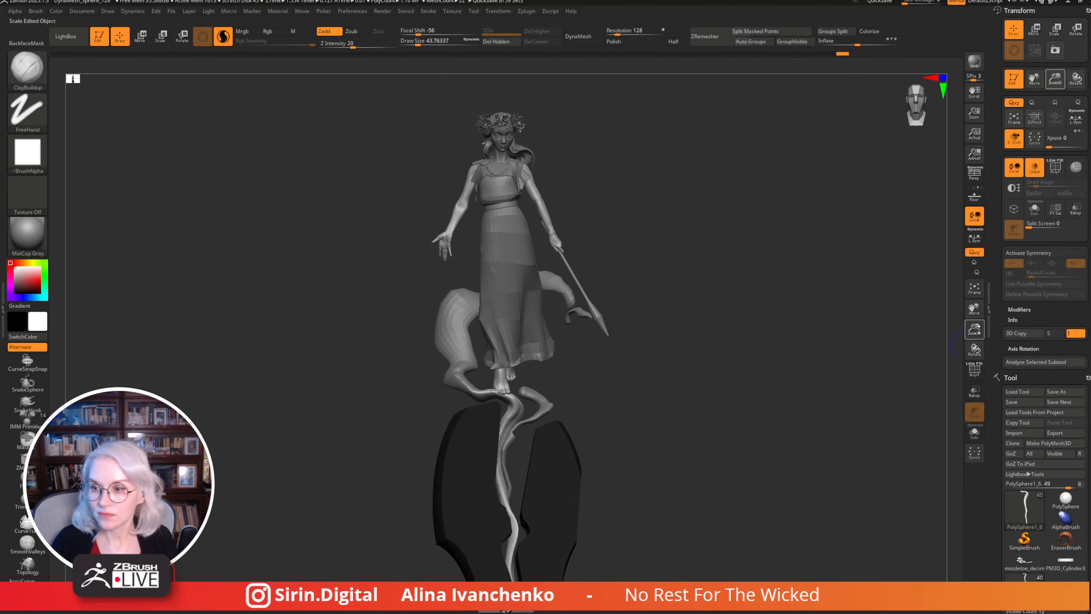
left_click_drag(974, 328, 758, 345)
left_click_drag(830, 346, 794, 427)
mouse_move(980, 332)
left_mouse_down()
mouse_move(370, 500)
mouse_move(388, 328)
left_mouse_up()
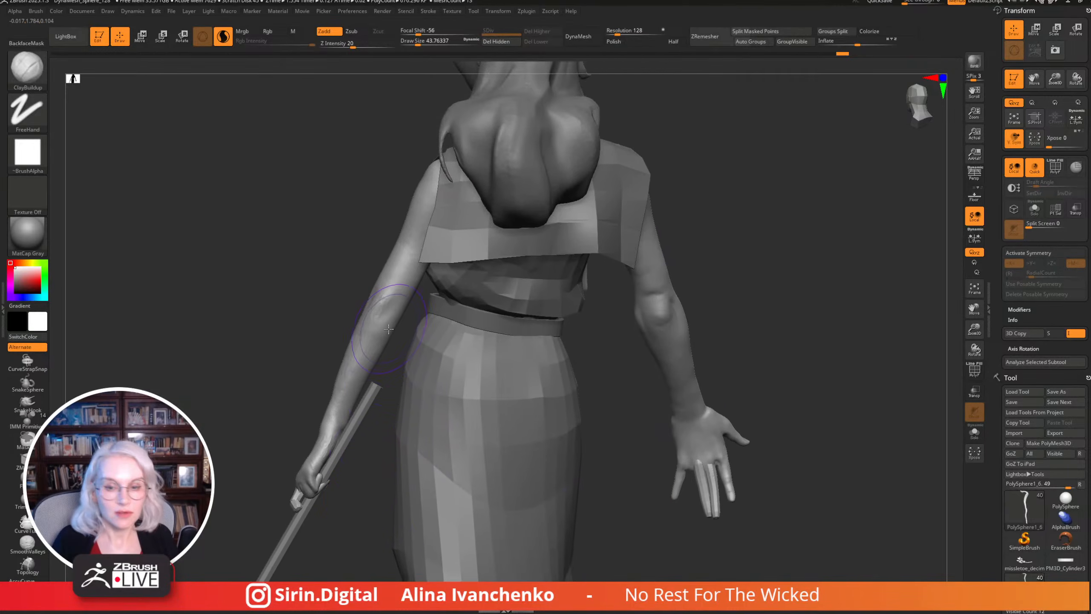
Make the body mesh active and set the Move brush's draw size to about 27 for the staff-holding arm.
key("b")
key("m")
key("v")
mouse_move(391, 363)
right_mouse_down()
mouse_move(380, 346)
mouse_move(365, 356)
right_mouse_up()
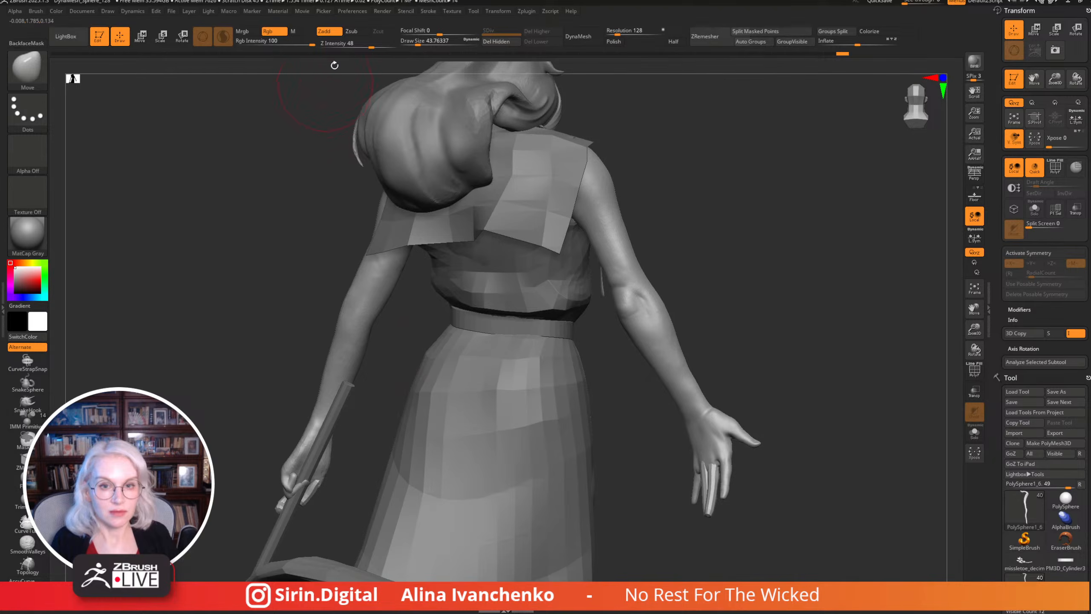
key("bracketleft")
key("bracketleft")
key("bracketleft")
key("bracketleft")
right_click_drag(303, 194, 387, 281)
left_click(372, 318, "alt")
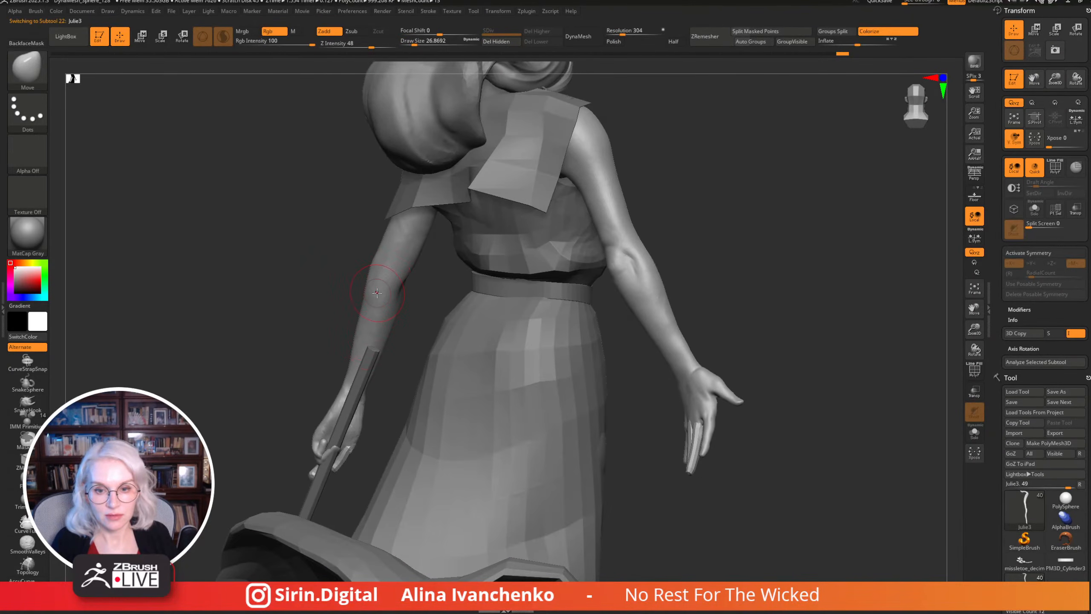
Build up and smooth the elbow and forearm of the staff-holding arm with ClayBuildup at a draw size of about 27.
key("b")
key("c")
key("b")
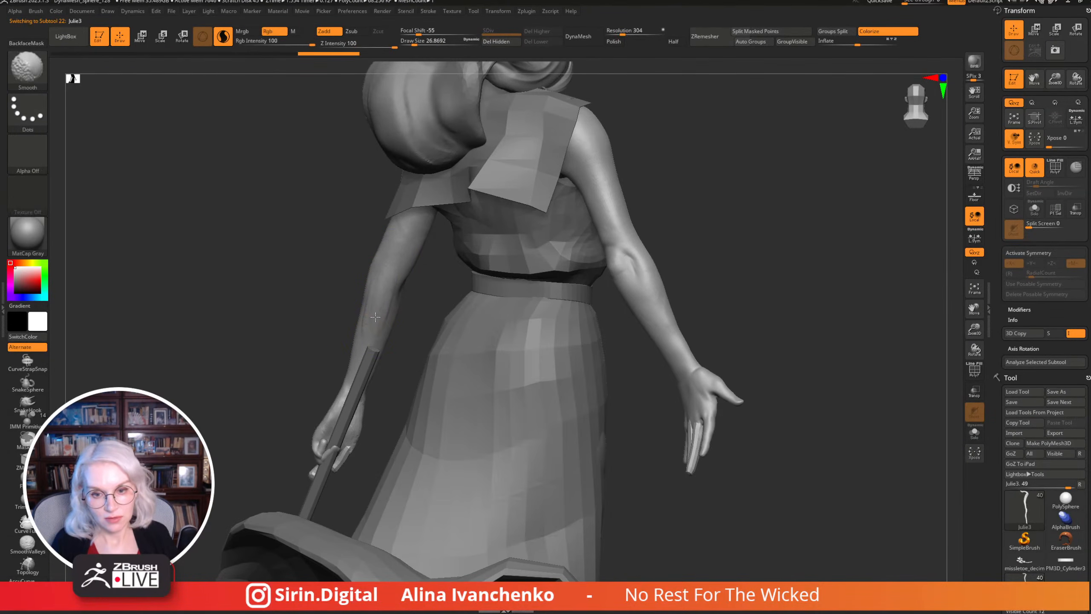
right_click_drag(376, 334, 425, 254)
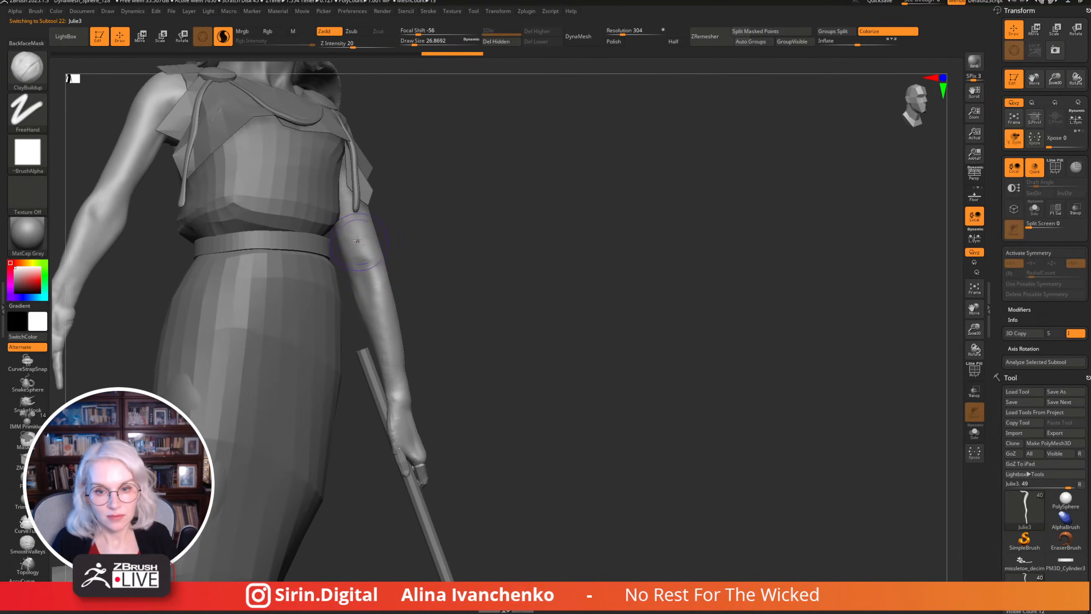
right_click_drag(431, 292, 497, 303)
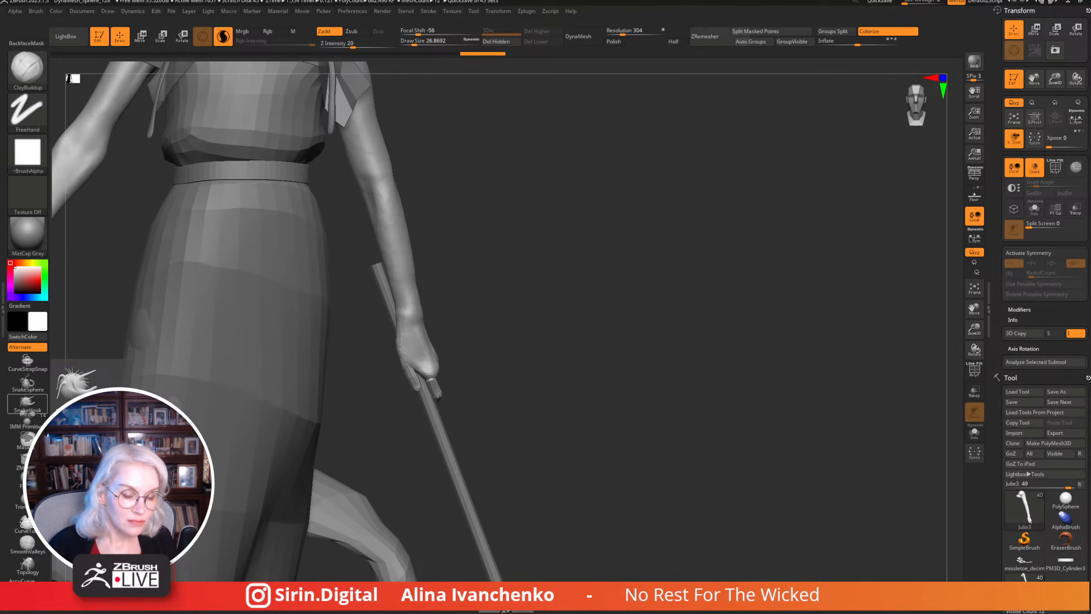
left_click_drag(549, 215, 544, 260)
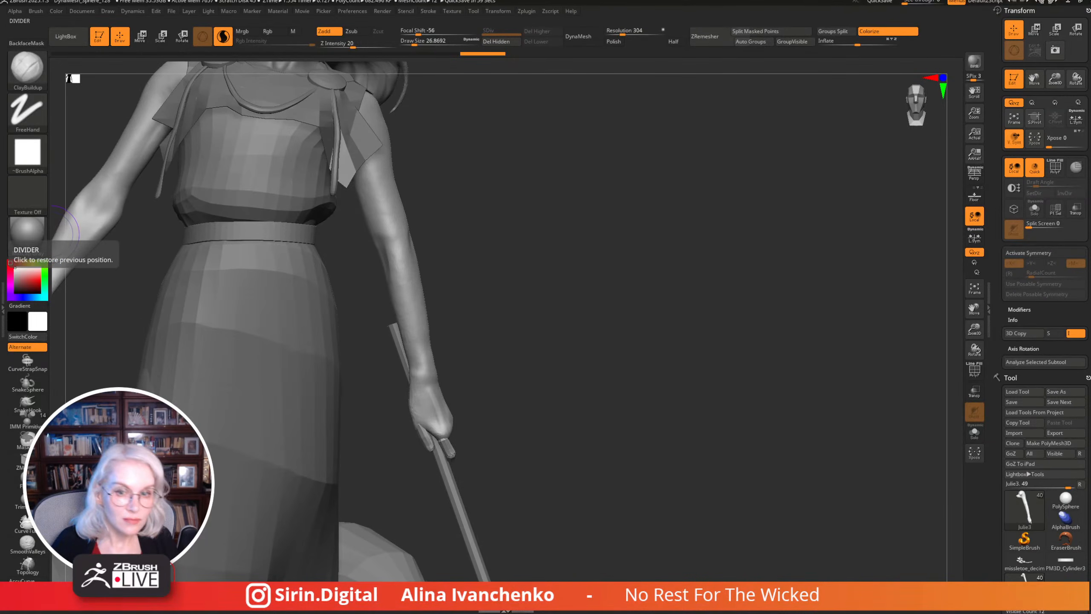
mouse_move(548, 187)
left_mouse_down()
mouse_move(560, 226)
mouse_move(537, 269)
mouse_move(502, 275)
mouse_move(655, 212)
mouse_move(640, 246)
mouse_move(365, 300)
left_mouse_up()
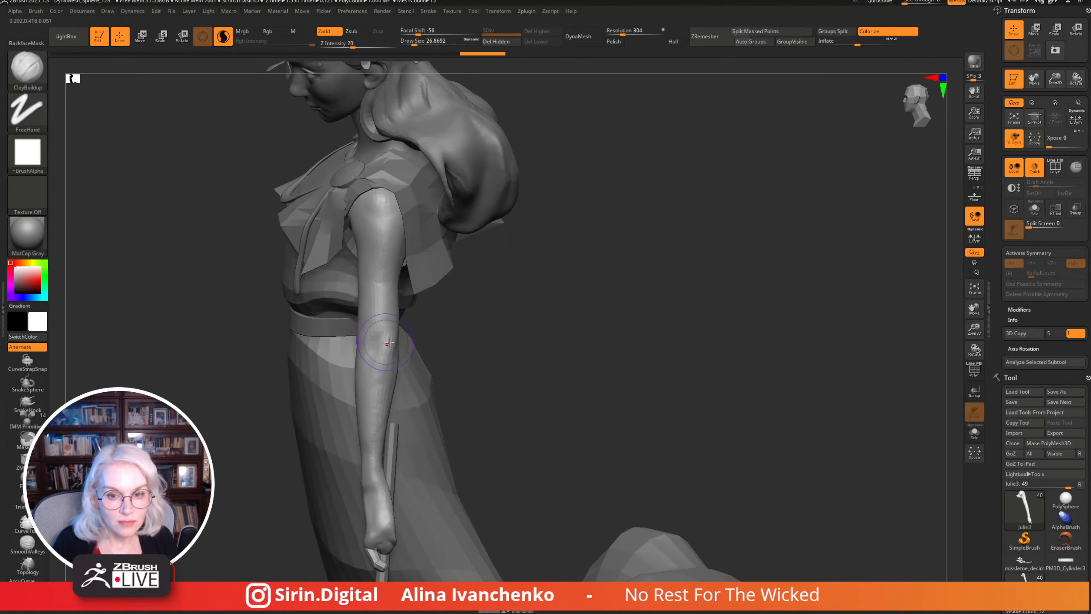
Refine the staff-holding forearm down to the wrist with ClayBuildup and Smooth at a draw size of about 14.
left_click_drag(566, 185, 528, 179)
left_click_drag(415, 40, 413, 40)
left_click_drag(628, 224, 657, 225)
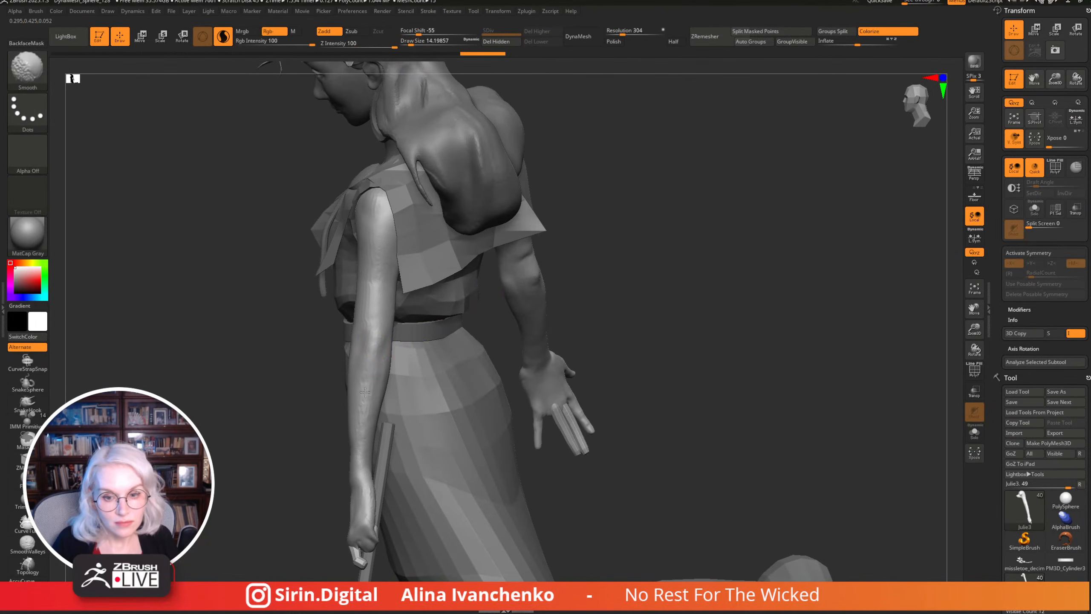
mouse_move(386, 404)
left_mouse_down()
mouse_move(643, 248)
mouse_move(387, 454)
left_mouse_up()
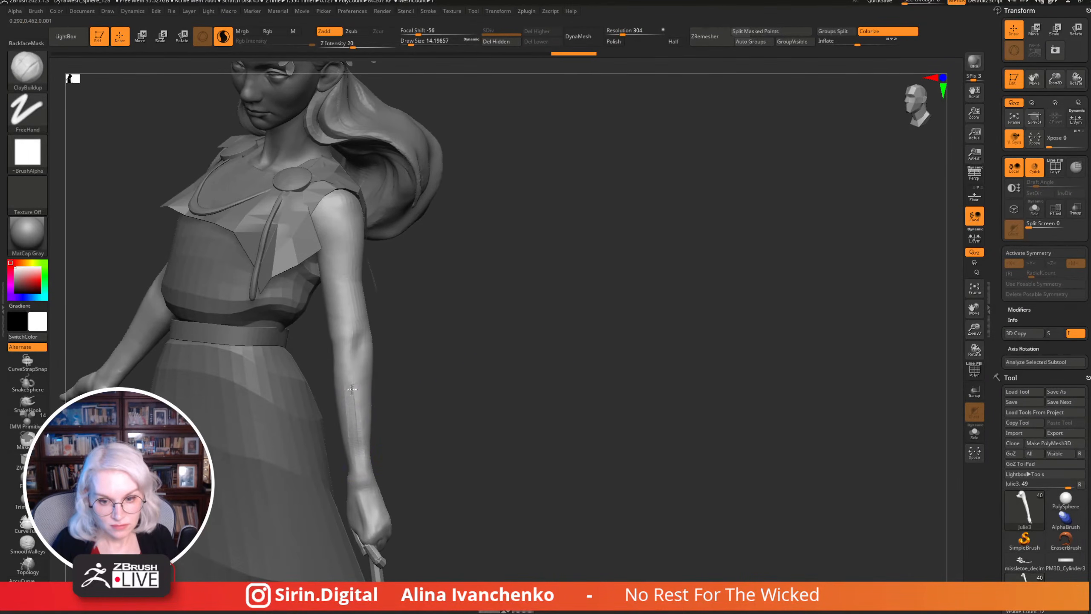
mouse_move(360, 447)
left_mouse_down("shift")
mouse_move(390, 404)
mouse_move(356, 443)
mouse_move(438, 429)
mouse_move(346, 474)
mouse_move(372, 433)
mouse_move(475, 409)
mouse_move(338, 476)
mouse_move(273, 463)
mouse_move(263, 433)
mouse_move(254, 444)
mouse_move(327, 457)
left_mouse_up("shift")
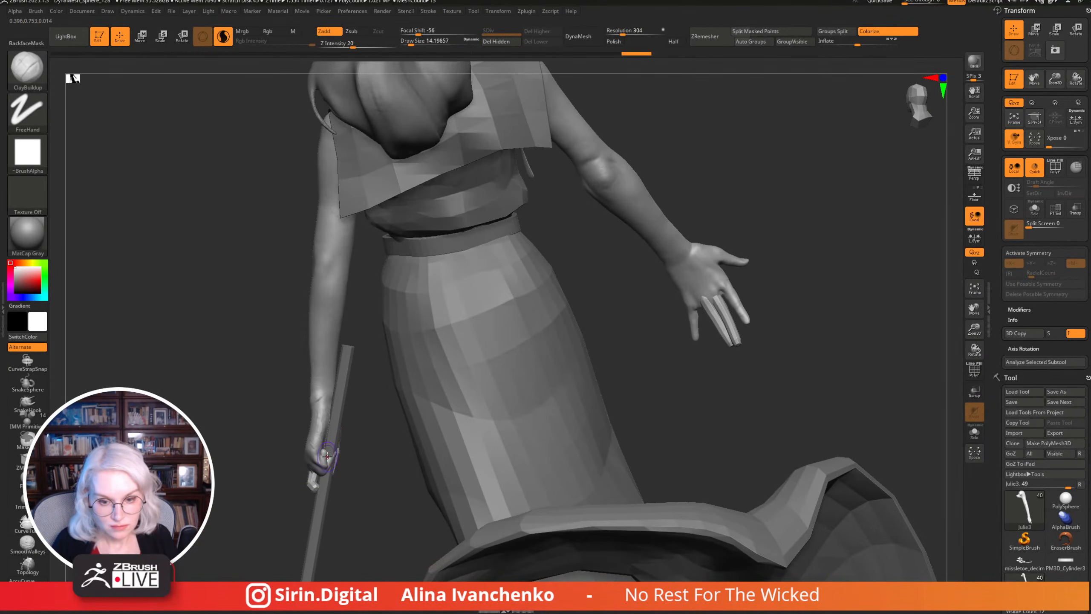
Adjust the hand gripping the staff with the Move brush at a draw size of about 14.
key("b")
key("m")
key("v")
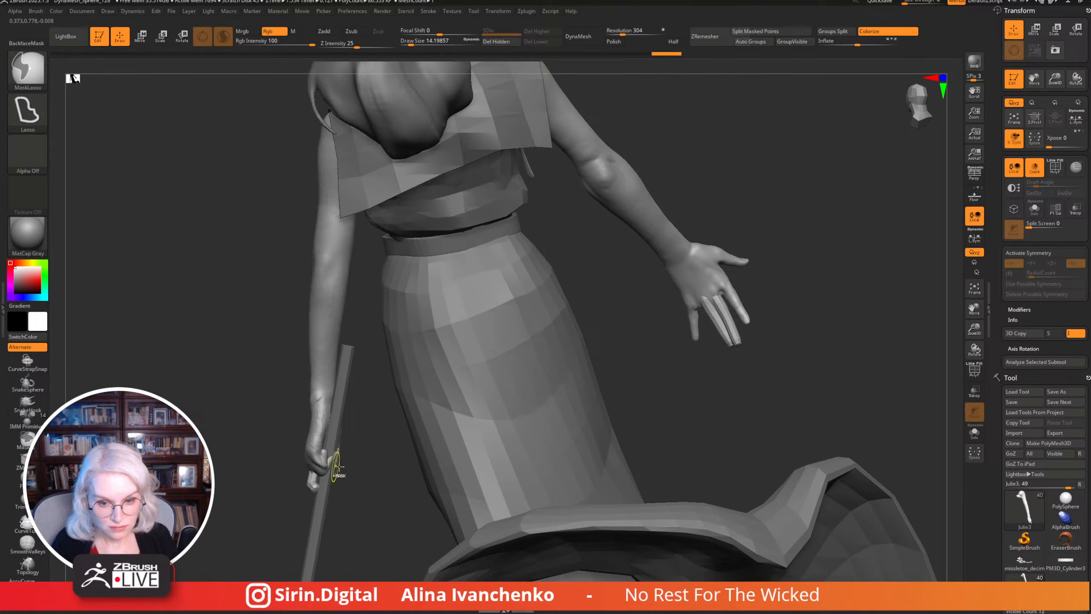
mouse_move(326, 454)
left_mouse_down()
mouse_move(367, 462)
mouse_move(616, 358)
mouse_move(558, 377)
mouse_move(615, 348)
mouse_move(613, 312)
mouse_move(647, 314)
mouse_move(640, 295)
mouse_move(667, 292)
mouse_move(672, 266)
mouse_move(552, 300)
mouse_move(383, 309)
mouse_move(671, 284)
mouse_move(623, 304)
mouse_move(643, 297)
mouse_move(601, 300)
left_mouse_up()
Smooth the wrist of the staff-holding arm and mask that arm.
key("shift")
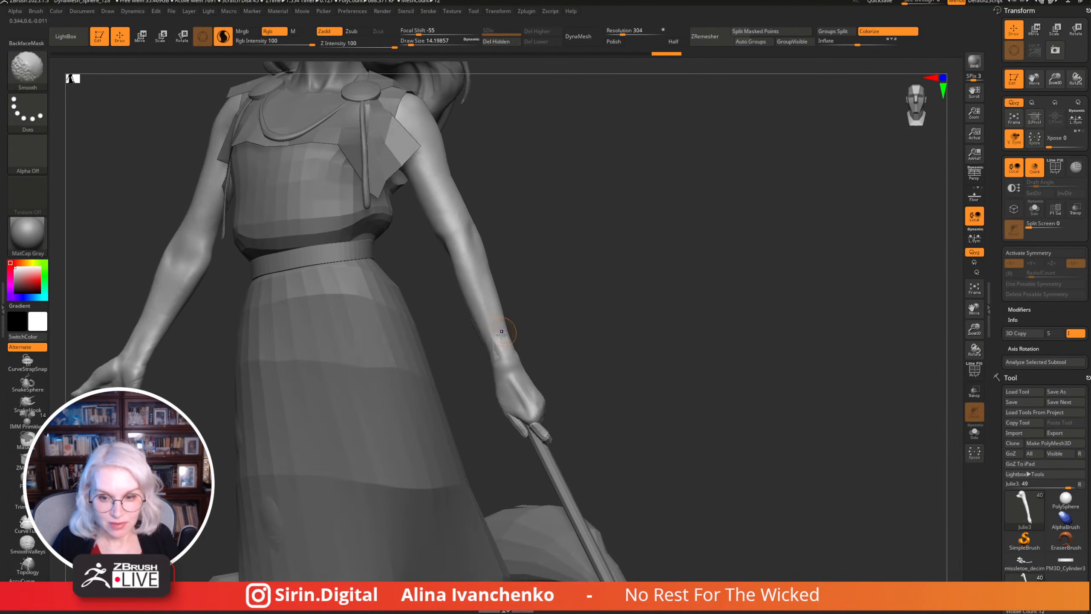
mouse_move(514, 319)
left_mouse_down()
mouse_move(614, 317)
mouse_move(610, 334)
mouse_move(613, 319)
mouse_move(635, 319)
mouse_move(523, 356)
mouse_move(618, 334)
left_mouse_up()
key("ctrl+shift")
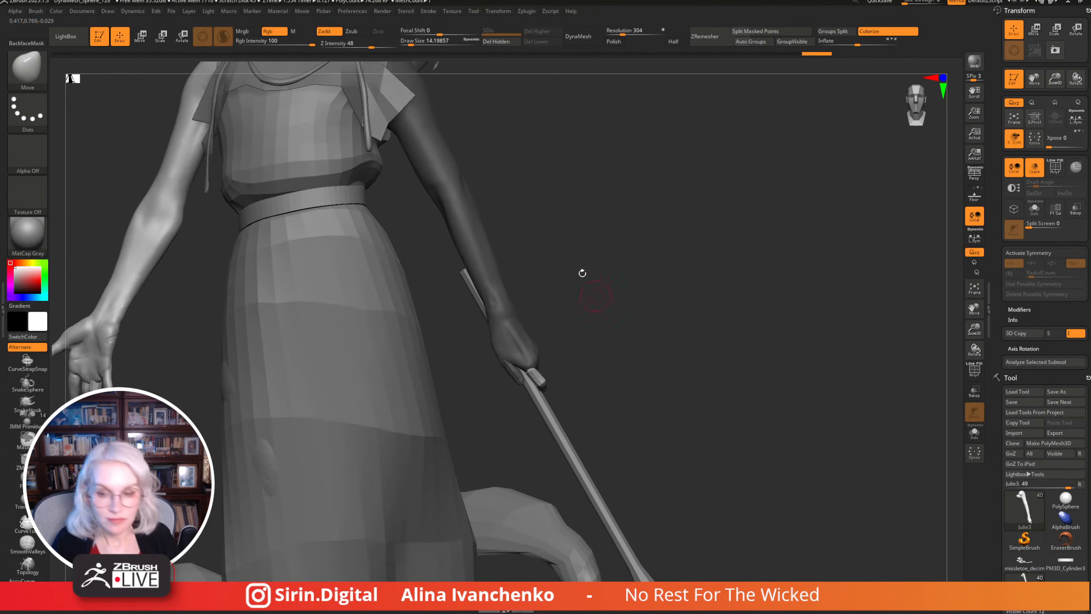
Reshape the hand gripping the staff with the Move brush at a draw size of about 29, masking part of the hand.
left_click_drag(407, 45, 414, 44)
mouse_move(574, 327)
left_mouse_down()
mouse_move(571, 353)
mouse_move(526, 393)
mouse_move(793, 293)
mouse_move(666, 304)
left_mouse_up()
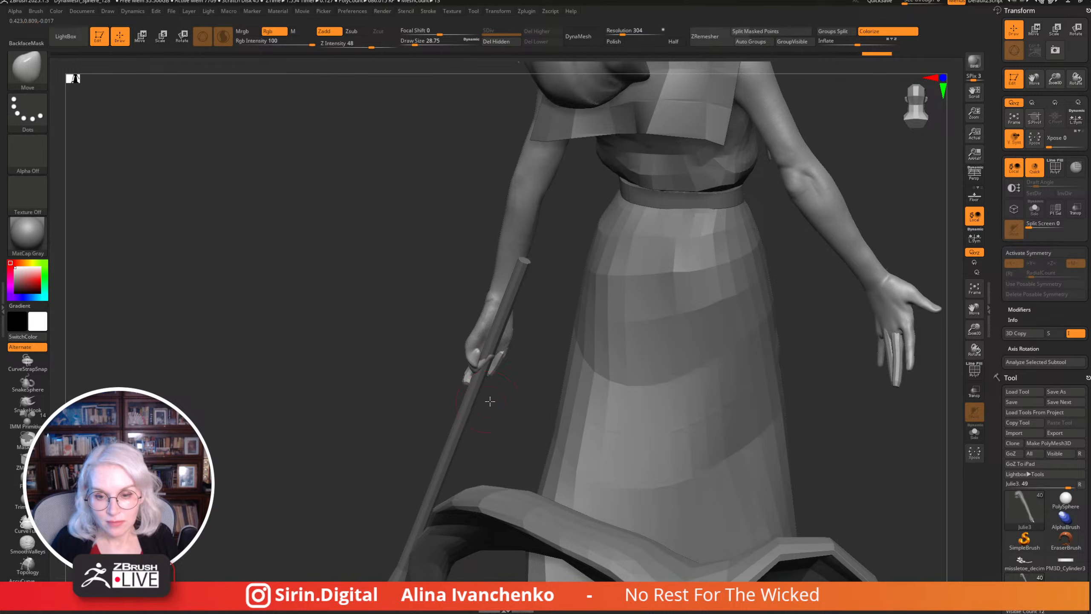
mouse_move(489, 400)
left_mouse_down()
mouse_move(511, 389)
mouse_move(501, 374)
mouse_move(540, 414)
left_mouse_up()
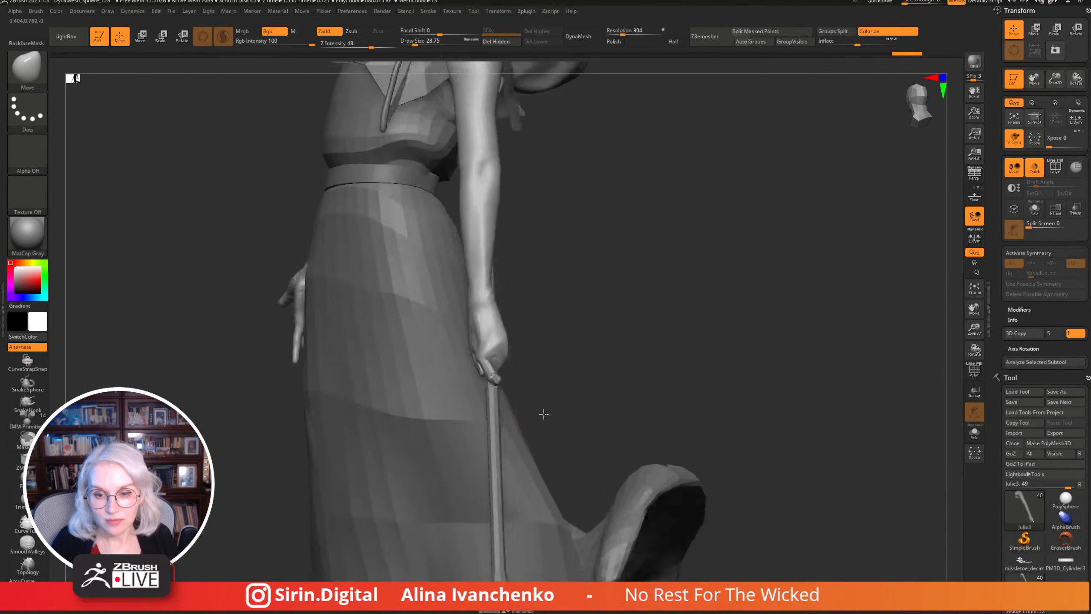
key("ctrl+shift")
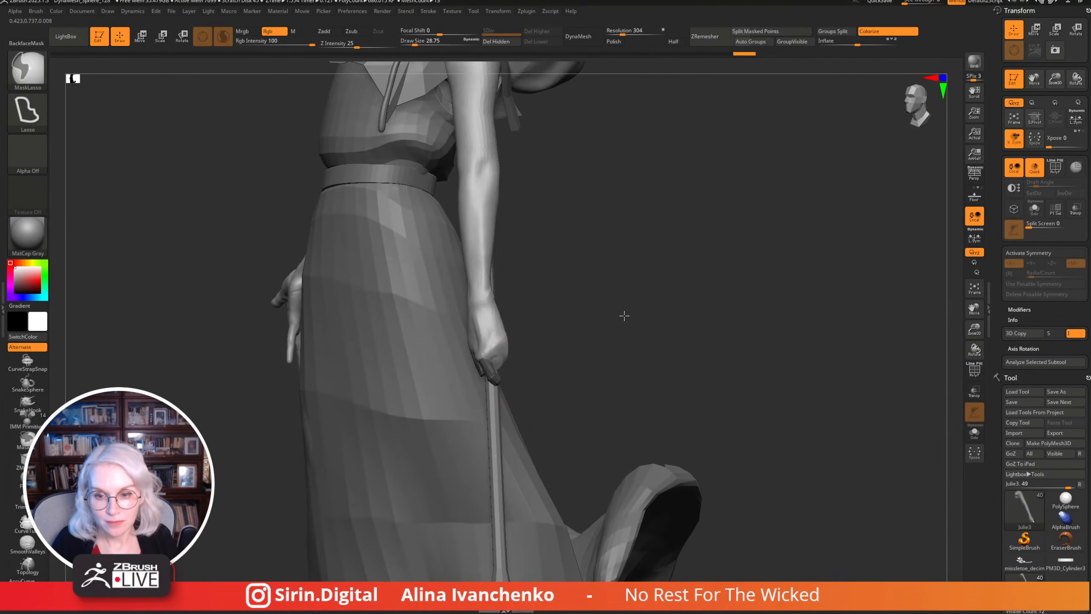
left_click_drag(618, 319, 500, 367)
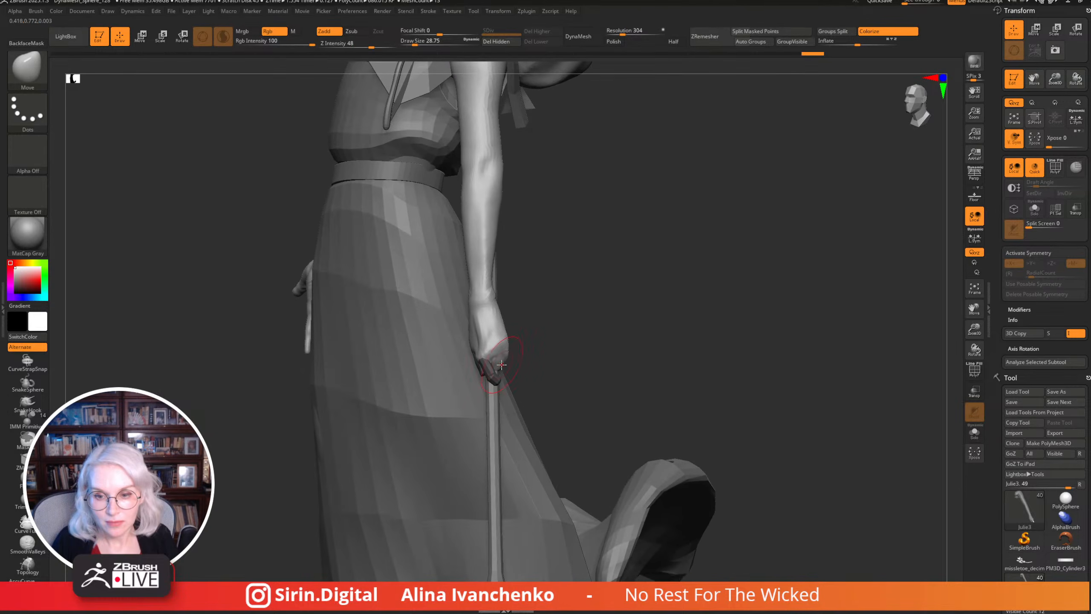
left_click_drag(611, 329, 629, 361)
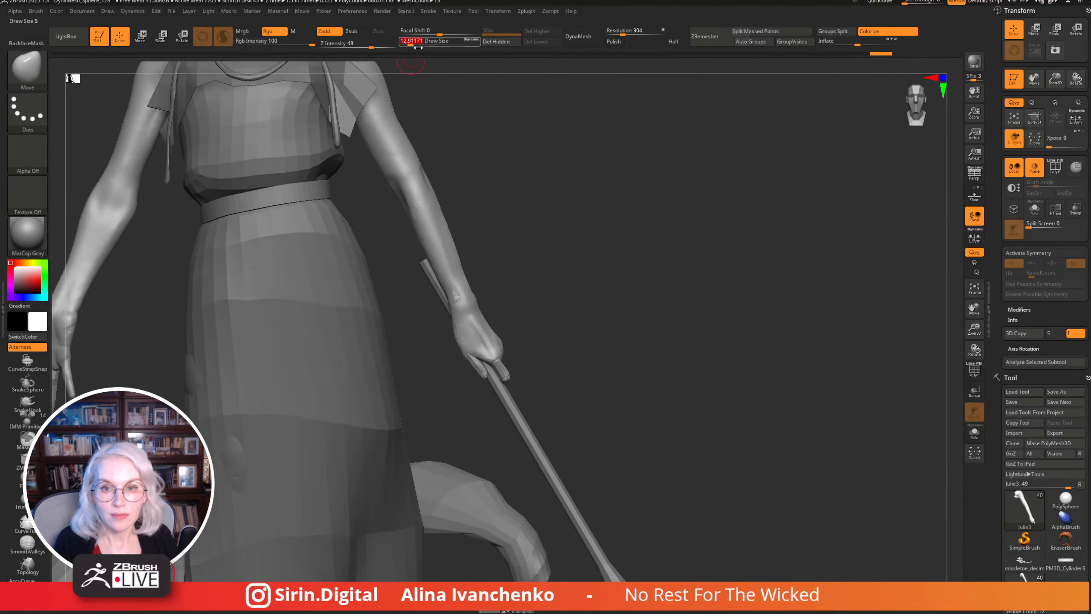
Refine the contours of both arms with the Move brush at a draw size of about 13, smoothing the surface.
mouse_move(459, 116)
left_mouse_down("shift")
mouse_move(491, 332)
mouse_move(592, 283)
mouse_move(586, 241)
mouse_move(604, 283)
mouse_move(623, 271)
mouse_move(567, 241)
mouse_move(589, 276)
left_mouse_up("shift")
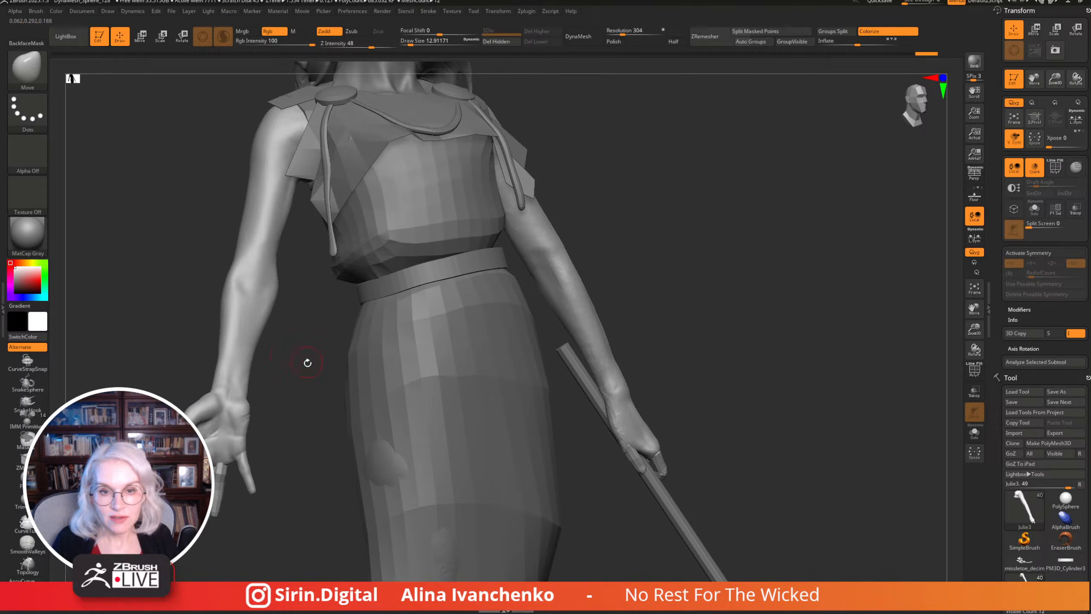
left_click_drag(308, 362, 737, 282)
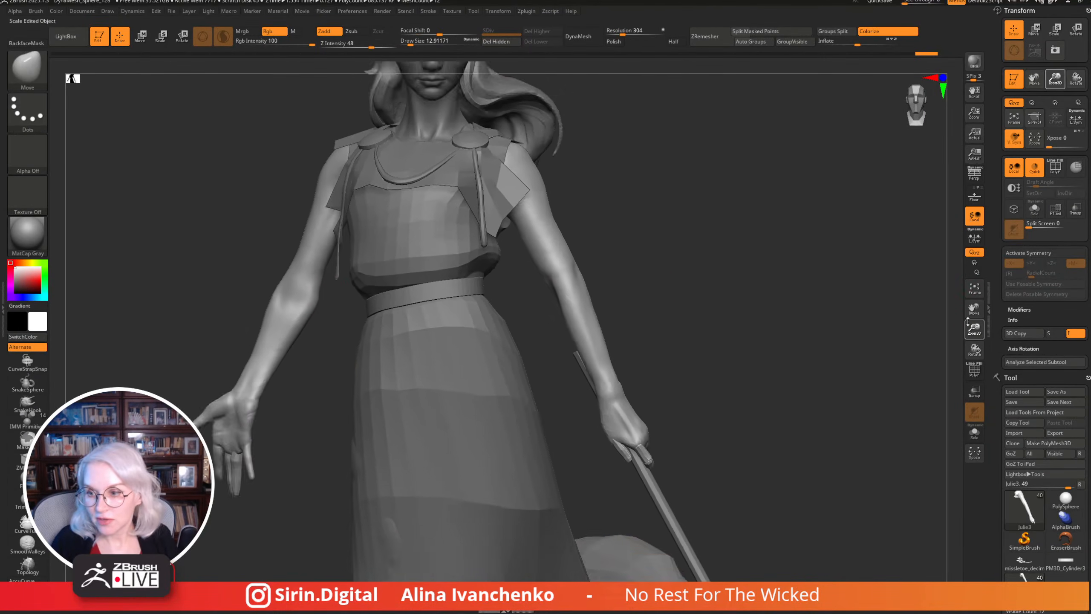
mouse_move(971, 328)
left_mouse_down()
mouse_move(774, 353)
mouse_move(804, 371)
mouse_move(857, 341)
mouse_move(625, 349)
mouse_move(706, 358)
mouse_move(721, 351)
mouse_move(704, 346)
mouse_move(945, 326)
mouse_move(752, 310)
mouse_move(601, 428)
left_mouse_up()
key("shift")
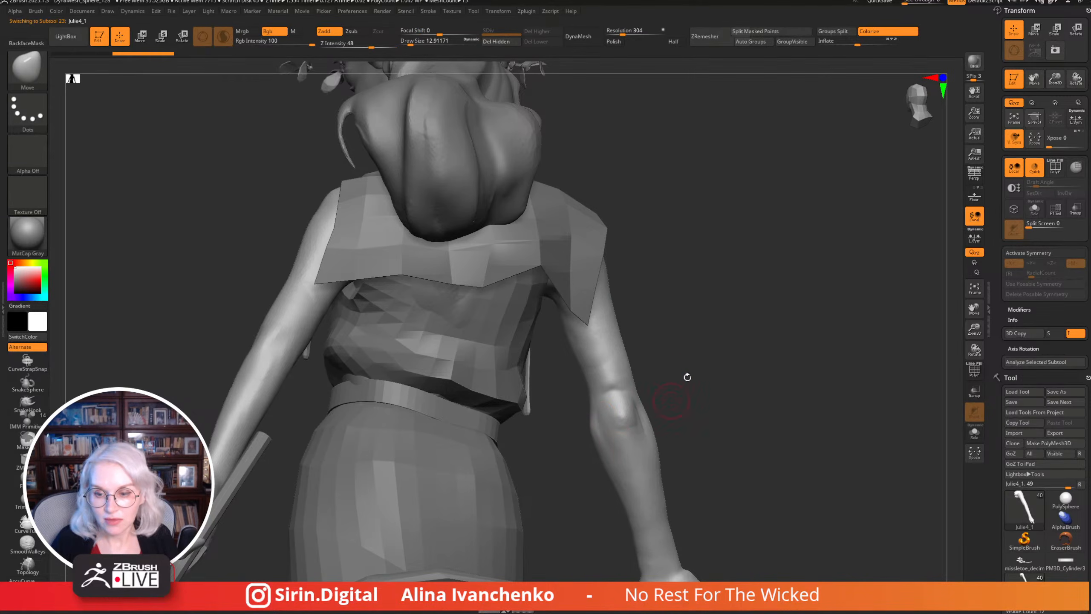
left_click_drag(687, 377, 545, 348)
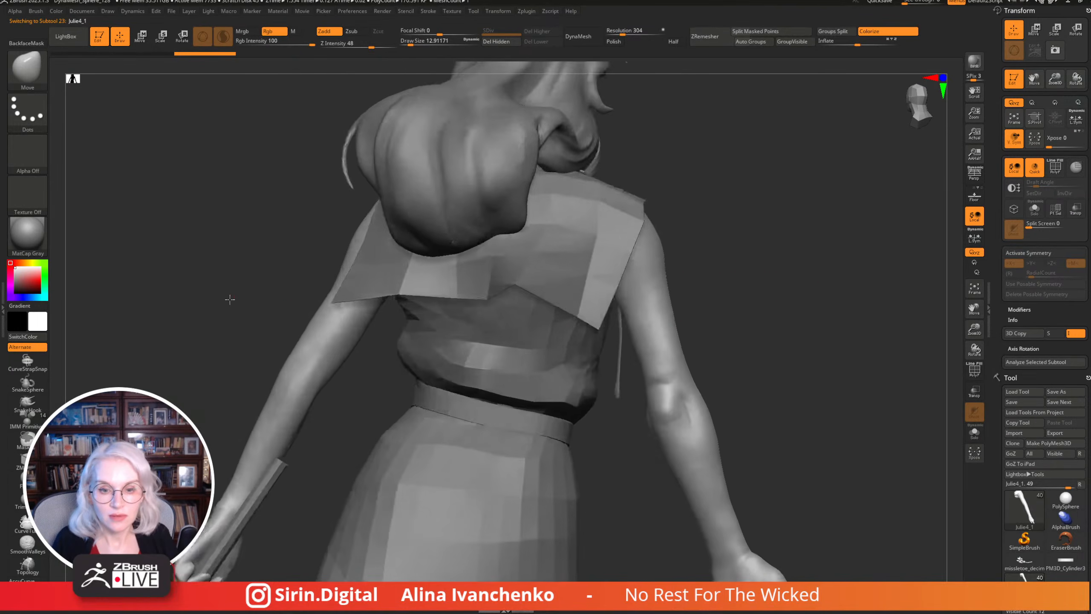
mouse_move(253, 297)
left_mouse_down()
mouse_move(253, 281)
mouse_move(279, 348)
left_mouse_up()
Build up the elbow of the staff-holding arm with ClayBuildup, define its creases with DamStandard at draw size 13, and smooth them.
key("b")
key("c")
key("b")
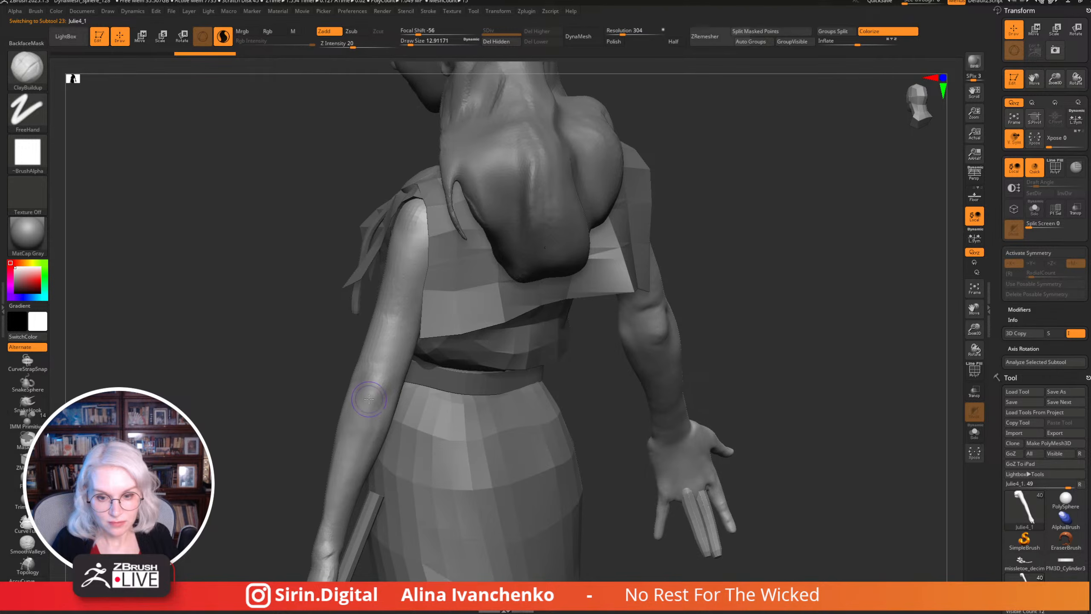
left_click_drag(369, 400, 349, 377)
key("b")
key("d")
key("s")
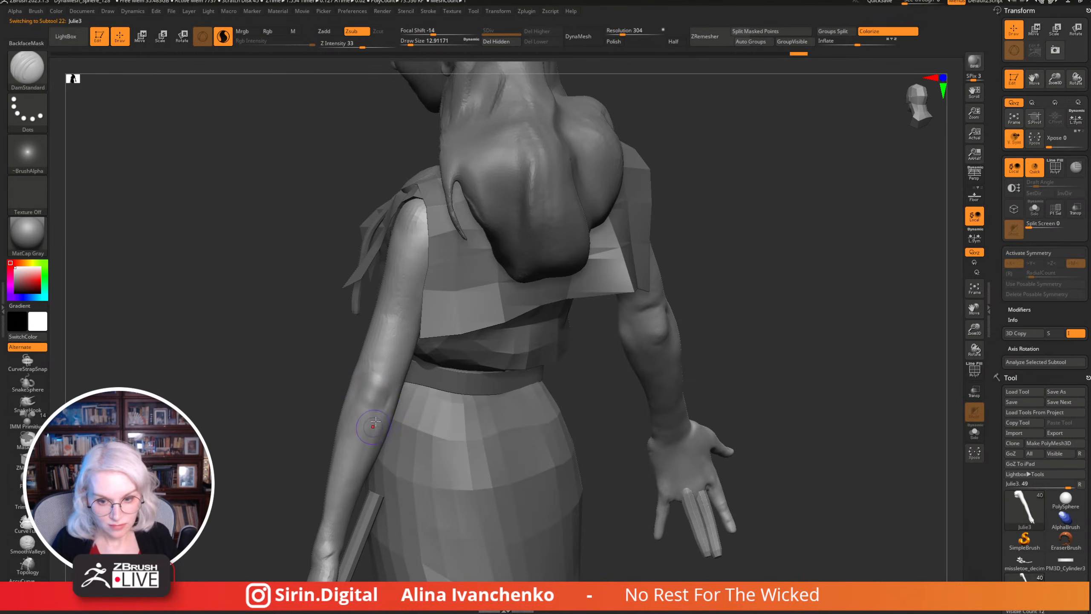
mouse_move(283, 382)
left_mouse_down()
mouse_move(541, 328)
mouse_move(387, 396)
mouse_move(292, 409)
mouse_move(471, 362)
mouse_move(472, 336)
mouse_move(470, 380)
mouse_move(525, 307)
mouse_move(537, 321)
left_mouse_up()
key("shift")
key("shift")
Adjust the elbow and forearm outline of the staff-holding arm with the Move brush at a draw size of about 14, smoothing the transitions.
key("b")
key("m")
key("v")
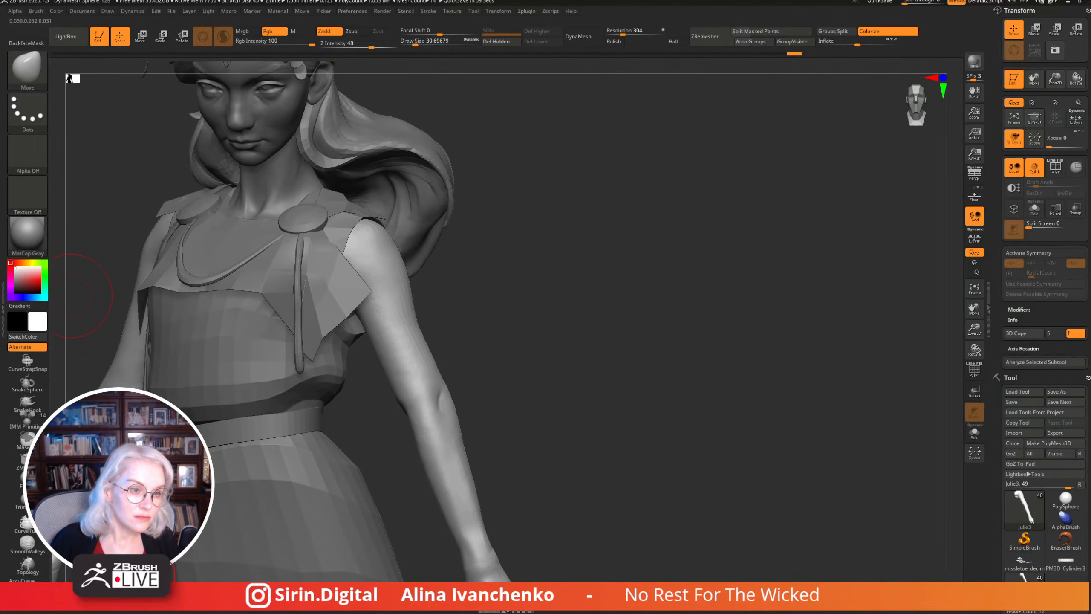
left_click_drag(579, 285, 487, 365)
left_click_drag(412, 45, 410, 44)
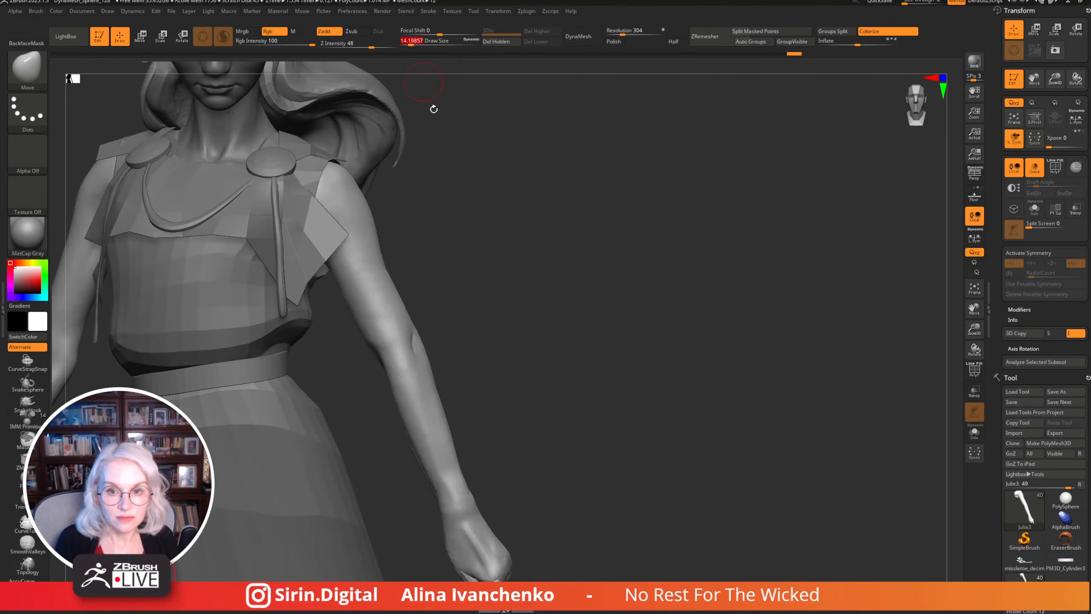
mouse_move(433, 107)
left_mouse_down()
mouse_move(531, 348)
mouse_move(431, 370)
mouse_move(452, 368)
left_mouse_up()
key("shift")
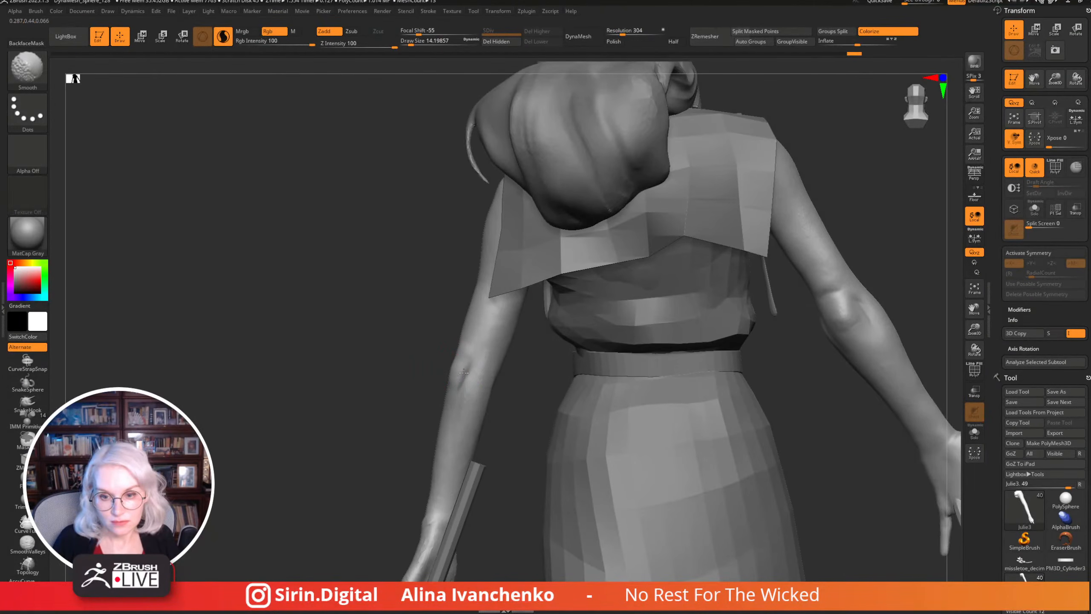
mouse_move(453, 412)
left_mouse_down()
mouse_move(516, 357)
mouse_move(471, 357)
left_mouse_up()
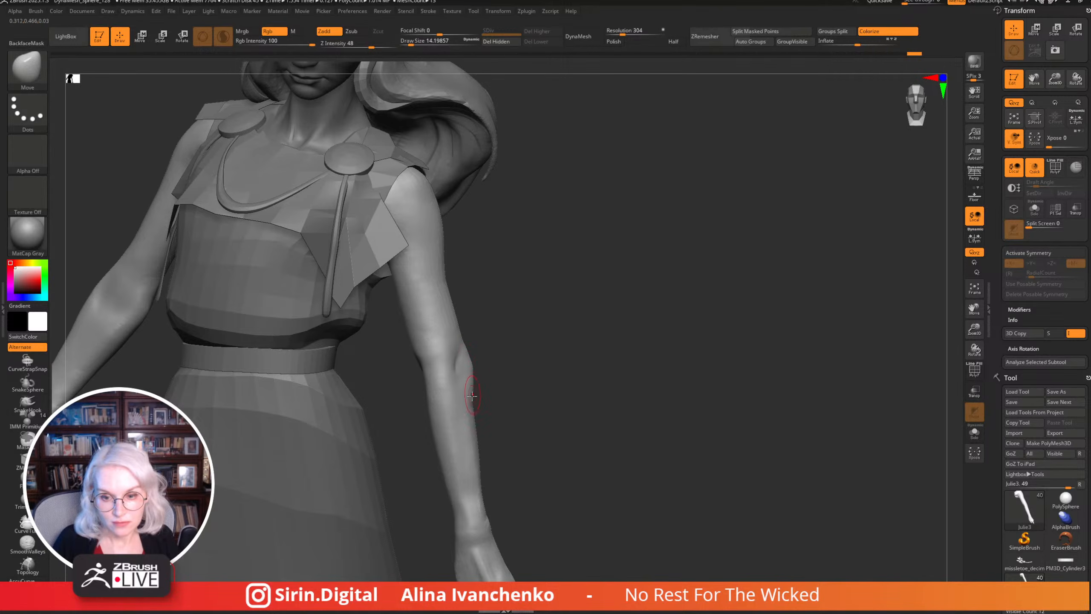
mouse_move(535, 370)
left_mouse_down()
mouse_move(360, 441)
mouse_move(473, 397)
mouse_move(402, 414)
mouse_move(512, 379)
mouse_move(487, 412)
mouse_move(487, 390)
mouse_move(495, 455)
mouse_move(498, 412)
left_mouse_up()
key("shift")
key("shift")
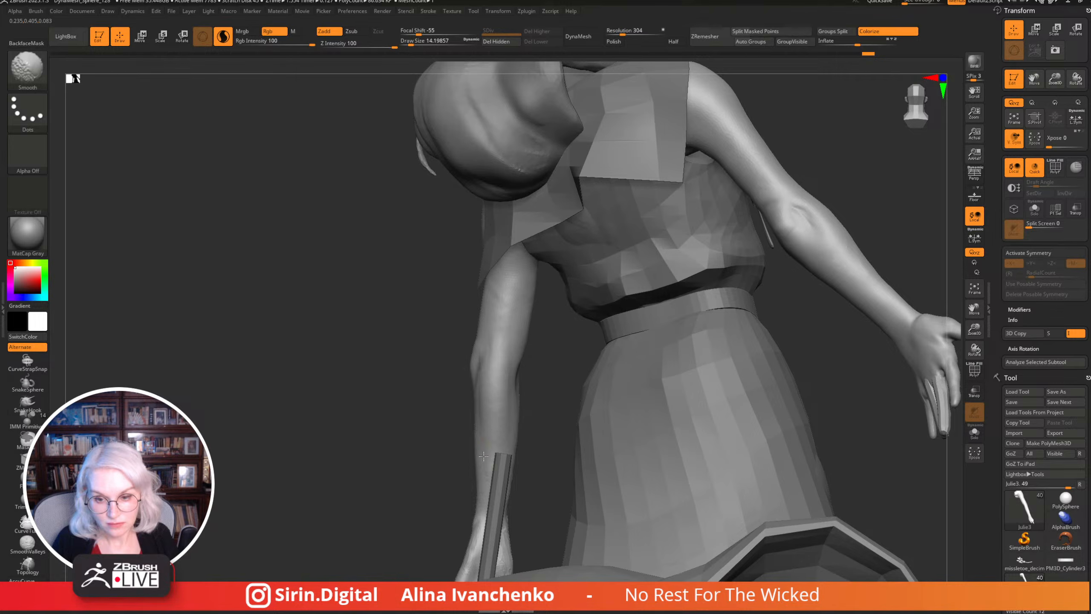
Add volume around the outer elbow of the staff-holding arm with ClayBuildup at a draw size of about 14 and smooth it.
mouse_move(483, 456)
right_mouse_down()
mouse_move(594, 346)
mouse_move(594, 365)
mouse_move(546, 357)
right_mouse_up()
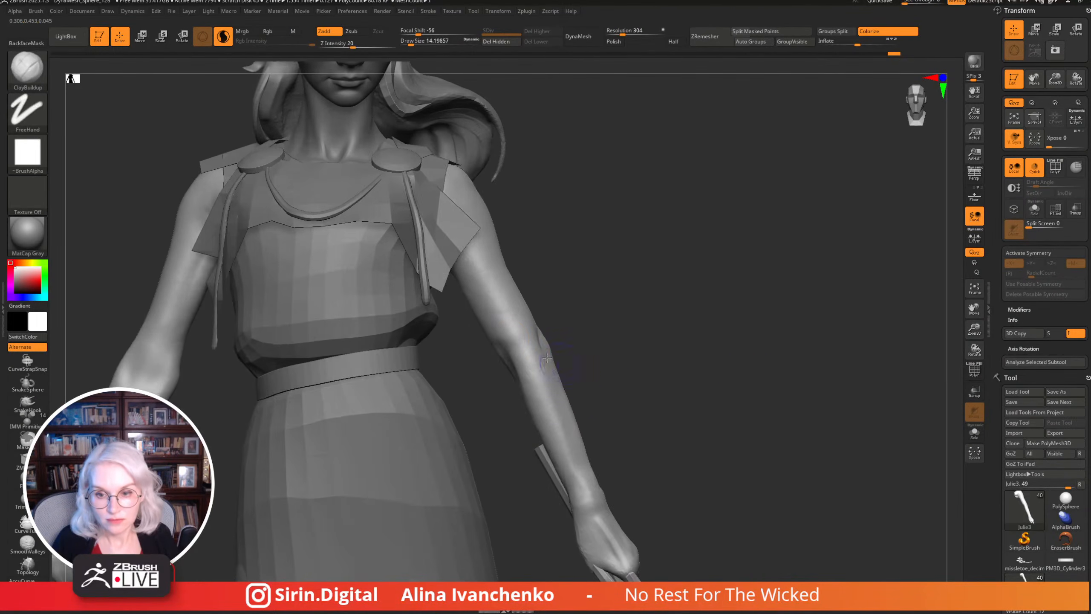
key("shift")
right_click_drag(533, 313, 597, 276)
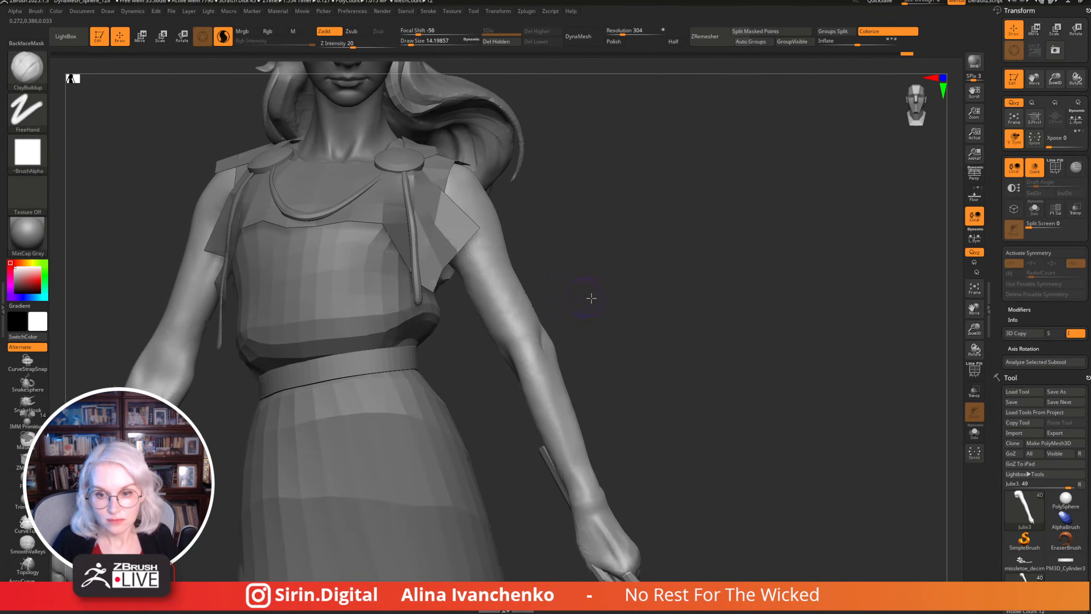
mouse_move(658, 297)
right_mouse_down()
mouse_move(567, 310)
mouse_move(497, 375)
right_mouse_up()
key("shift")
right_click_drag(577, 324, 804, 273)
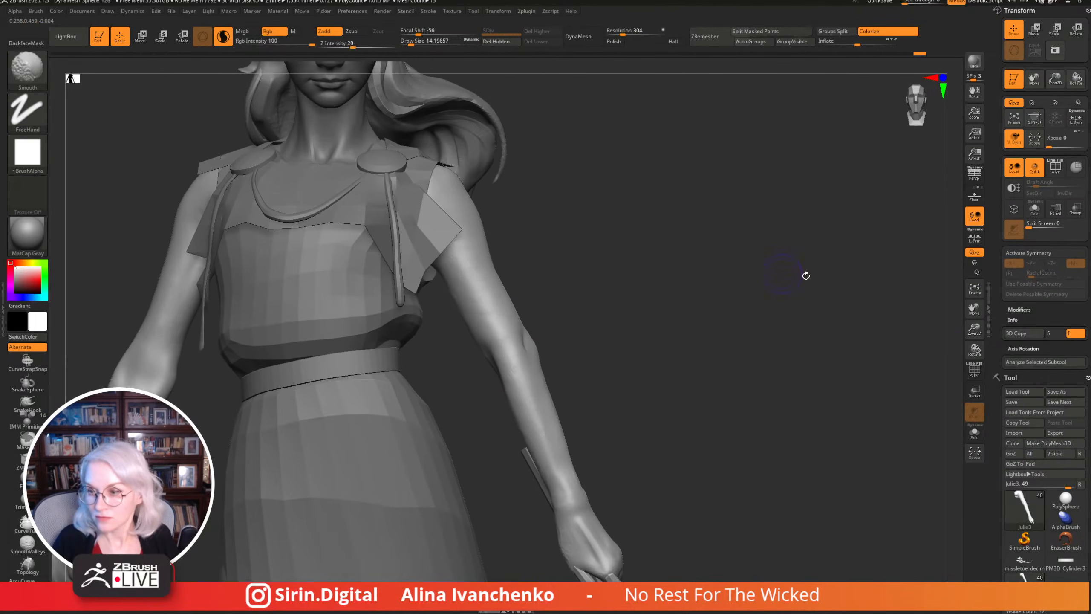
Select the small root touching the spearhead and adjust it with the Move brush at a draw size of about 14.
key("f")
right_click_drag(662, 346, 984, 336)
right_click_drag(708, 301, 651, 305, "ctrl")
left_click(566, 332, "alt")
mouse_move(565, 332)
right_mouse_down()
mouse_move(584, 377)
mouse_move(670, 329)
mouse_move(685, 334)
mouse_move(674, 346)
right_mouse_up()
key("b")
key("m")
key("v")
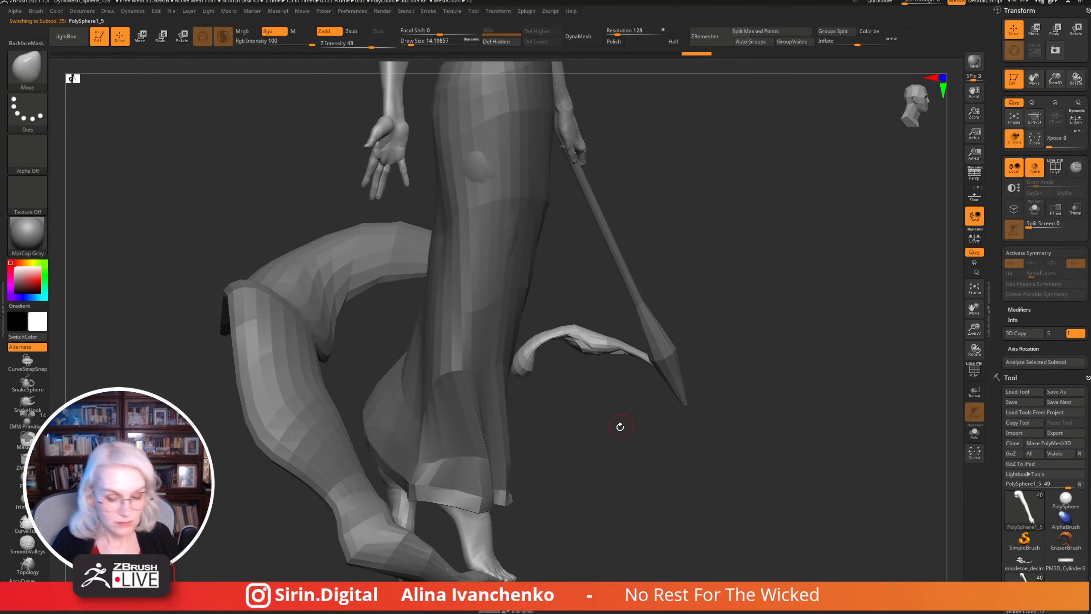
right_click_drag(619, 426, 725, 350)
Thicken the small root beside the spearhead with the Inflat brush at a draw size of about 33.
key("b")
key("i")
key("n")
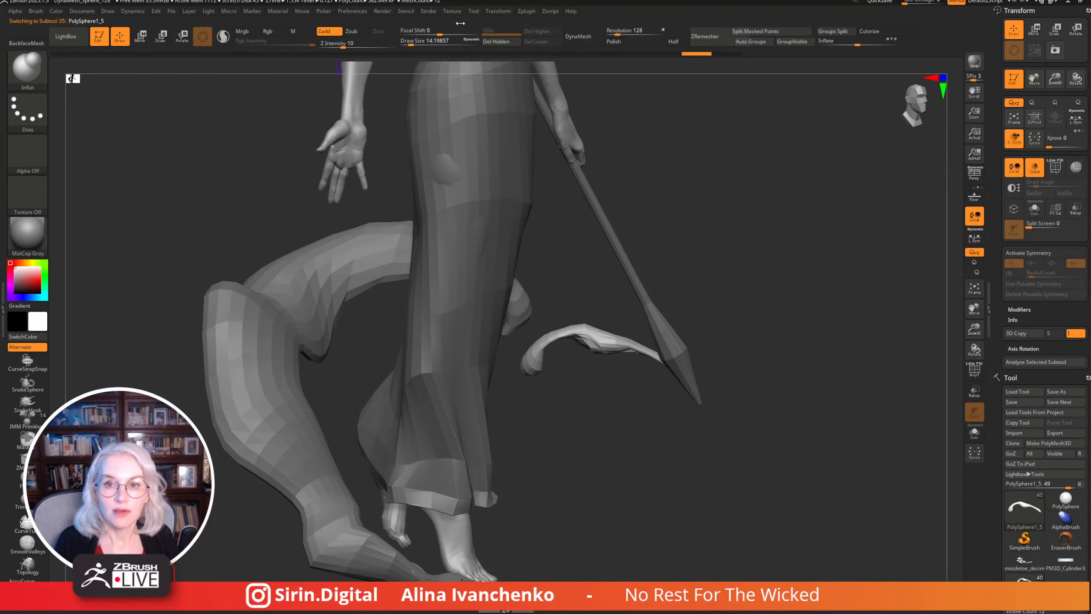
left_click_drag(460, 23, 468, 23)
mouse_move(756, 180)
left_mouse_down()
mouse_move(701, 213)
mouse_move(617, 401)
mouse_move(665, 431)
mouse_move(665, 407)
mouse_move(660, 453)
mouse_move(671, 415)
mouse_move(636, 354)
left_mouse_up()
Reshape the curve of the small root beside the spearhead with the Move brush at a draw size of about 33.
key("b")
key("m")
key("v")
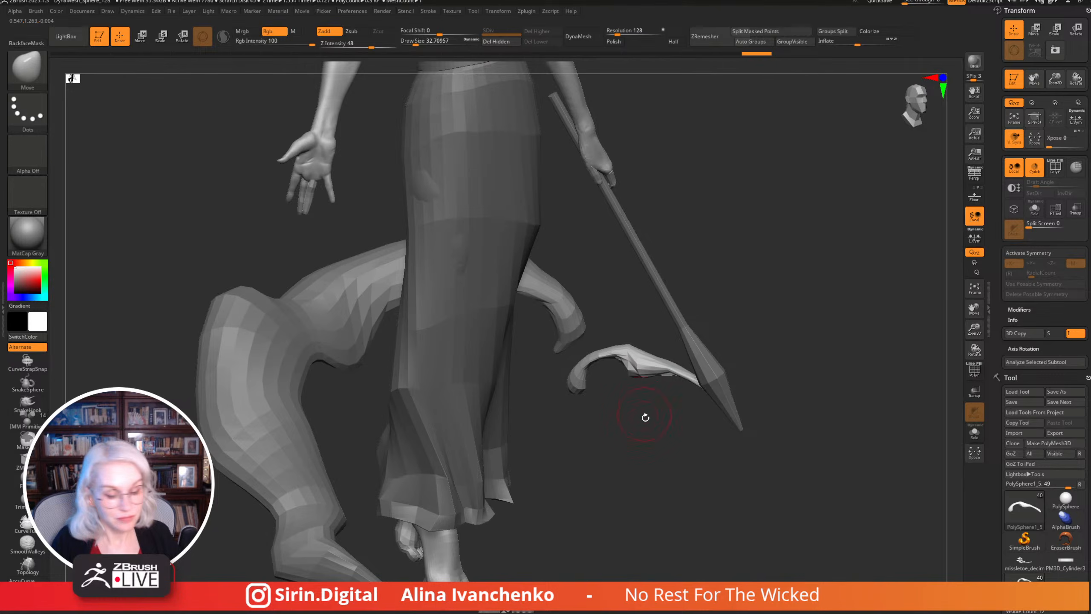
left_click_drag(645, 414, 640, 399)
mouse_move(639, 346)
left_mouse_down()
mouse_move(613, 497)
mouse_move(643, 387)
left_mouse_up()
mouse_move(764, 344)
left_mouse_down()
mouse_move(865, 316)
mouse_move(840, 319)
mouse_move(786, 361)
mouse_move(824, 327)
mouse_move(801, 363)
left_mouse_up()
Select the central root beneath the standing foot and fit its top to the sole with the Move brush at draw size 33.
key("f")
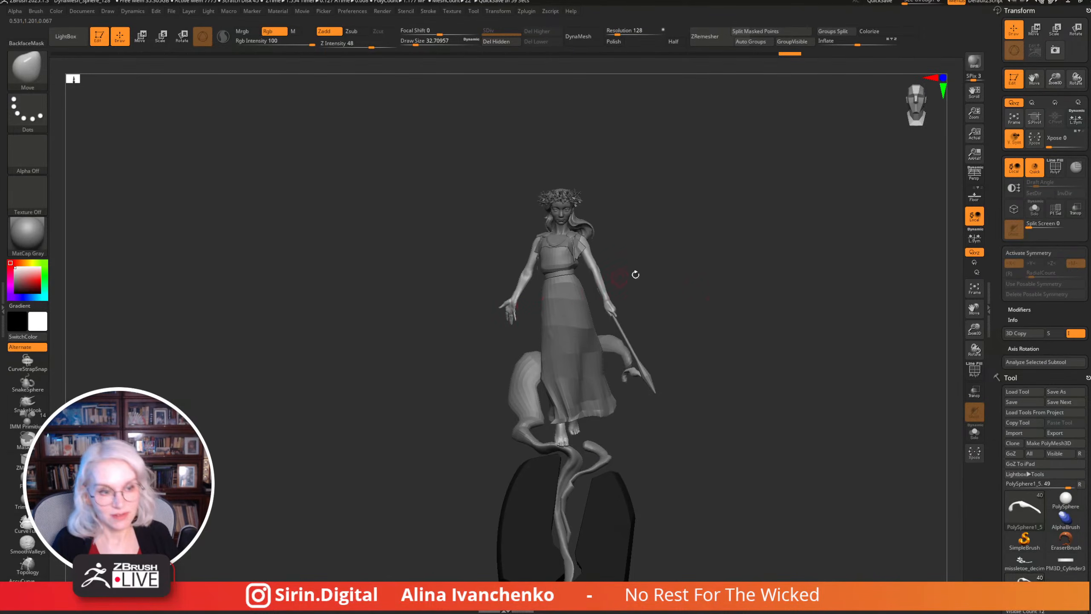
mouse_move(635, 272)
left_mouse_down("alt")
mouse_move(646, 270)
mouse_move(645, 310)
mouse_move(650, 280)
mouse_move(657, 302)
mouse_move(653, 270)
mouse_move(847, 275)
left_mouse_up("alt")
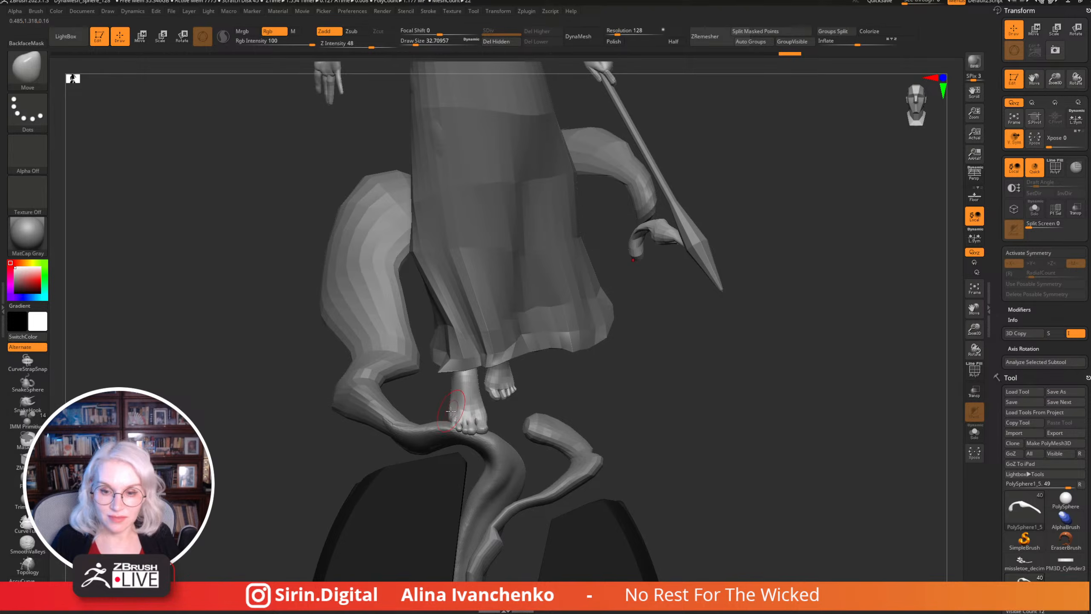
left_click(450, 428, "alt")
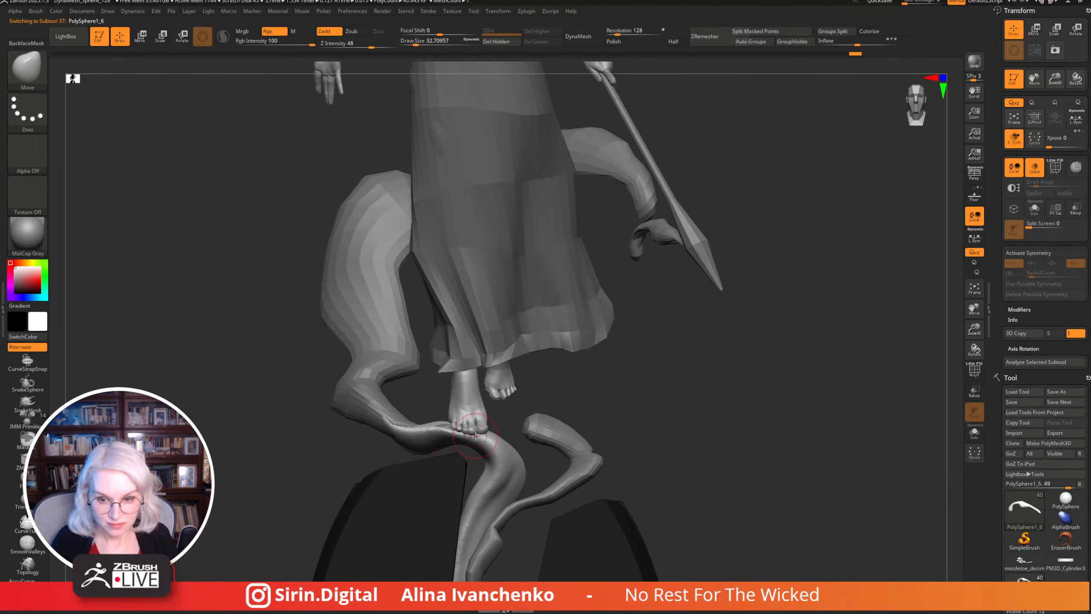
left_click_drag(589, 388, 438, 420)
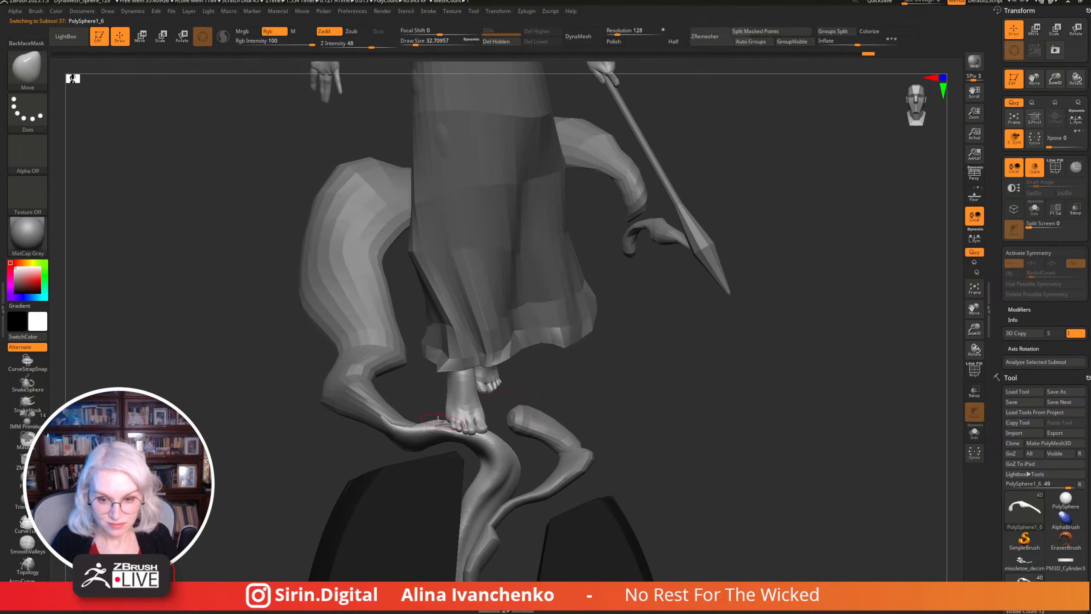
left_click(398, 424, "alt")
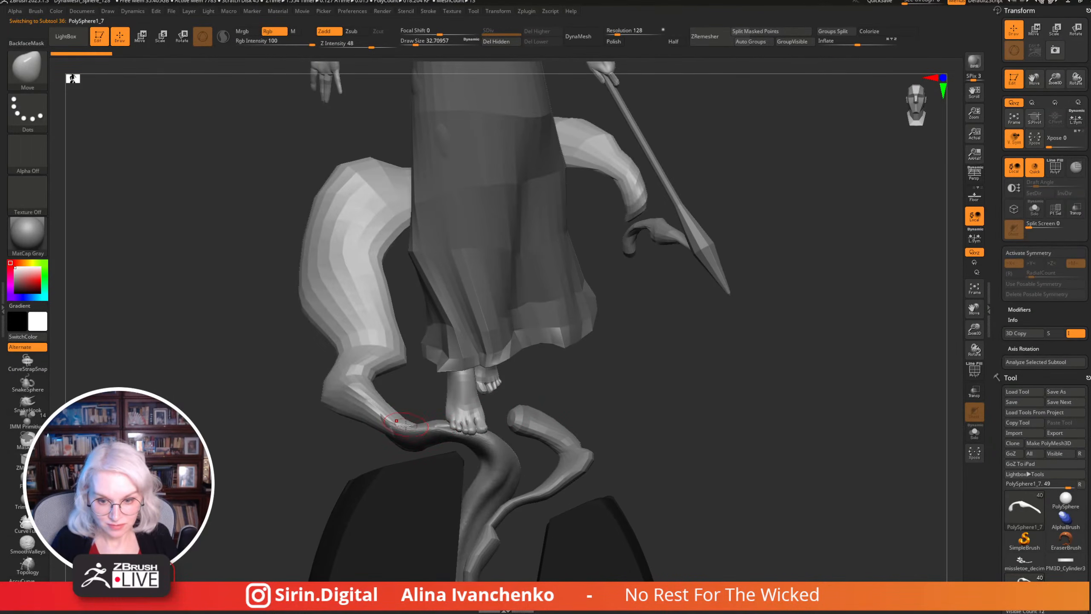
left_click(497, 420, "alt")
left_click_drag(658, 431, 489, 411)
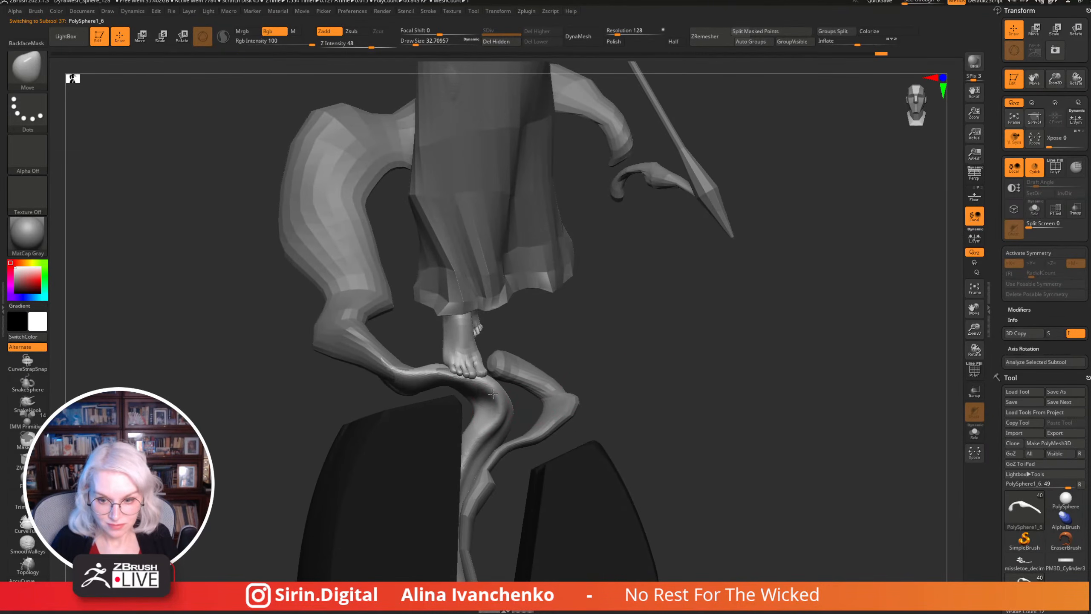
left_click_drag(664, 341, 595, 337)
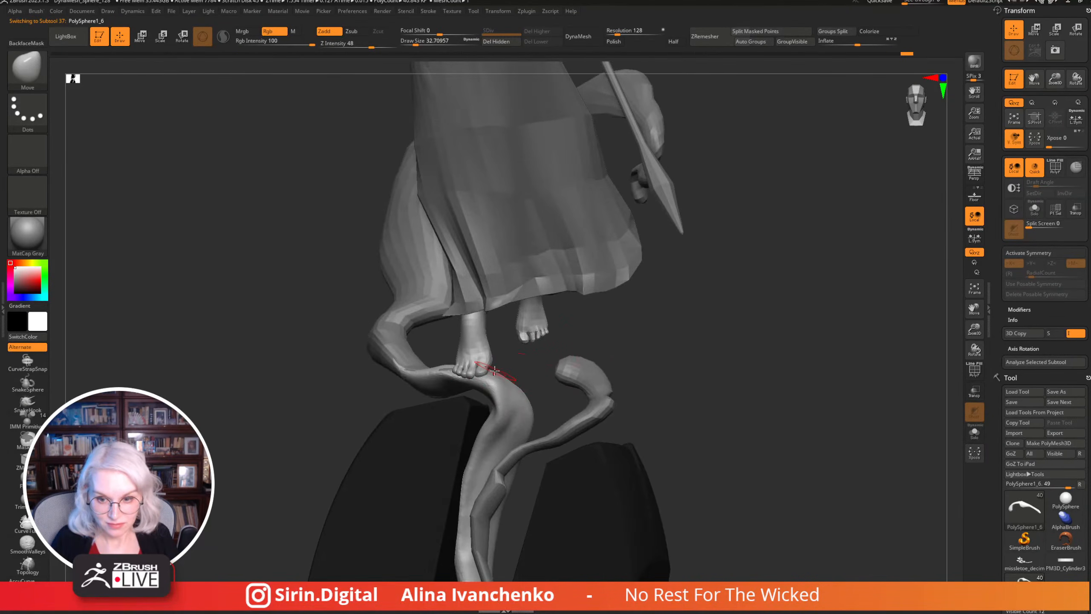
left_click_drag(662, 356, 489, 365)
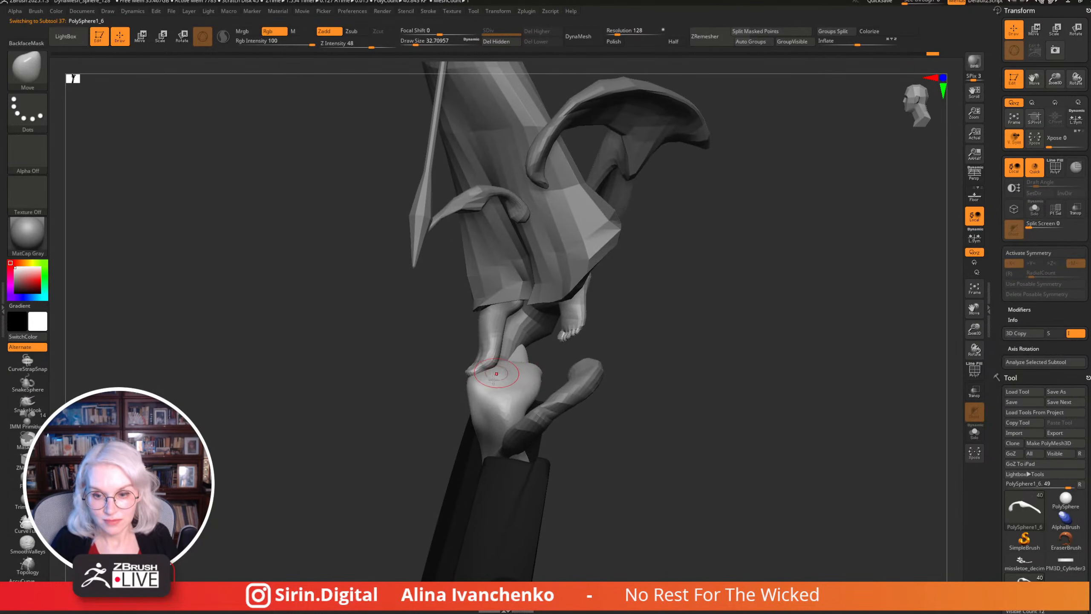
left_click_drag(499, 365, 473, 371)
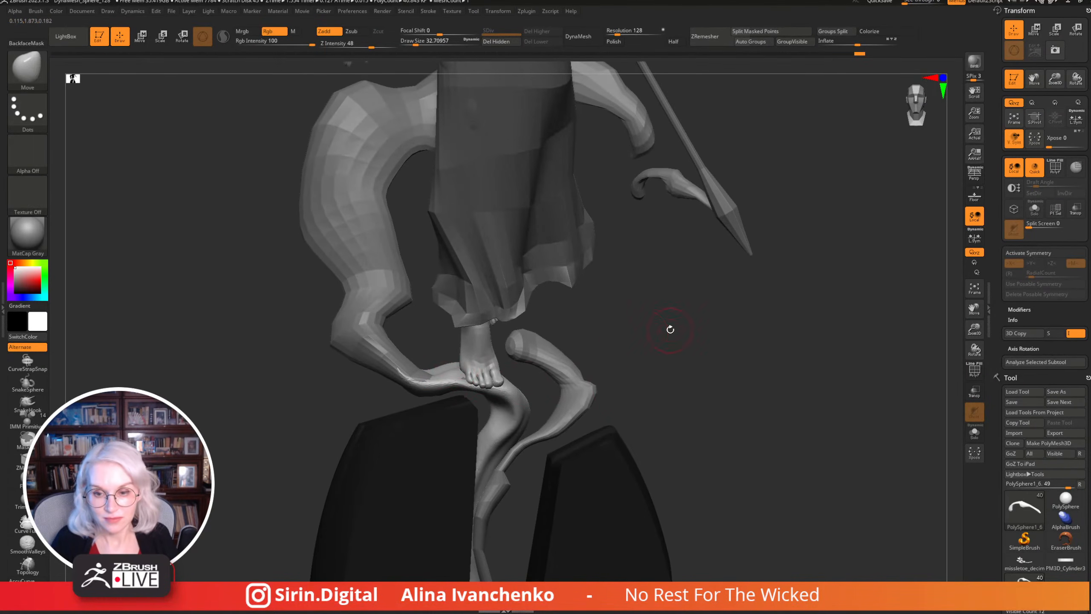
left_click_drag(666, 327, 577, 360)
Select the curled root beneath the raised foot and smooth its upper end.
left_click(557, 370, "alt")
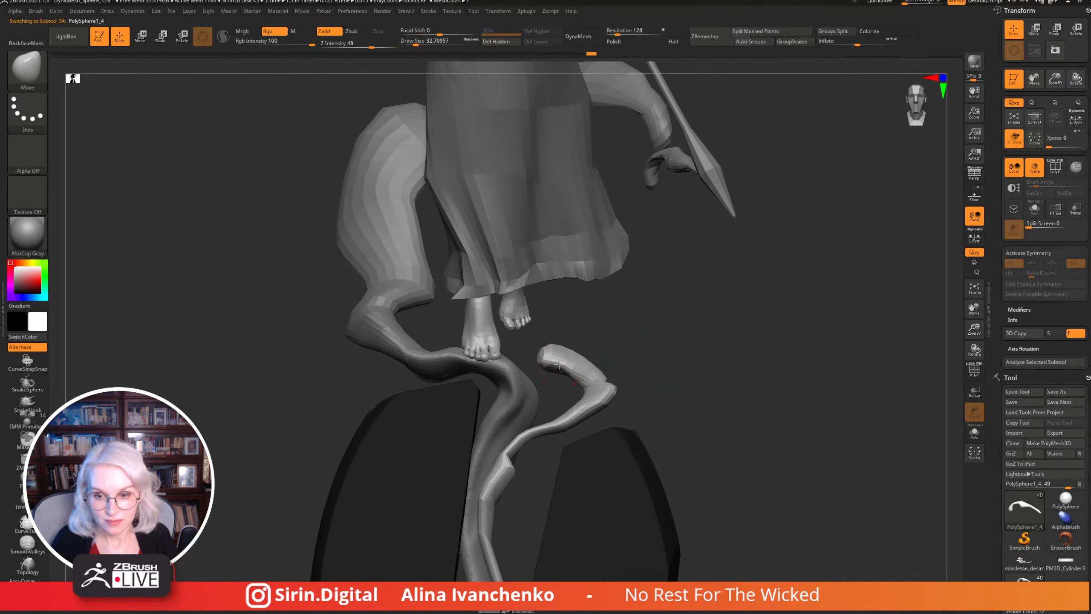
key("shift")
left_click_drag(627, 352, 622, 326)
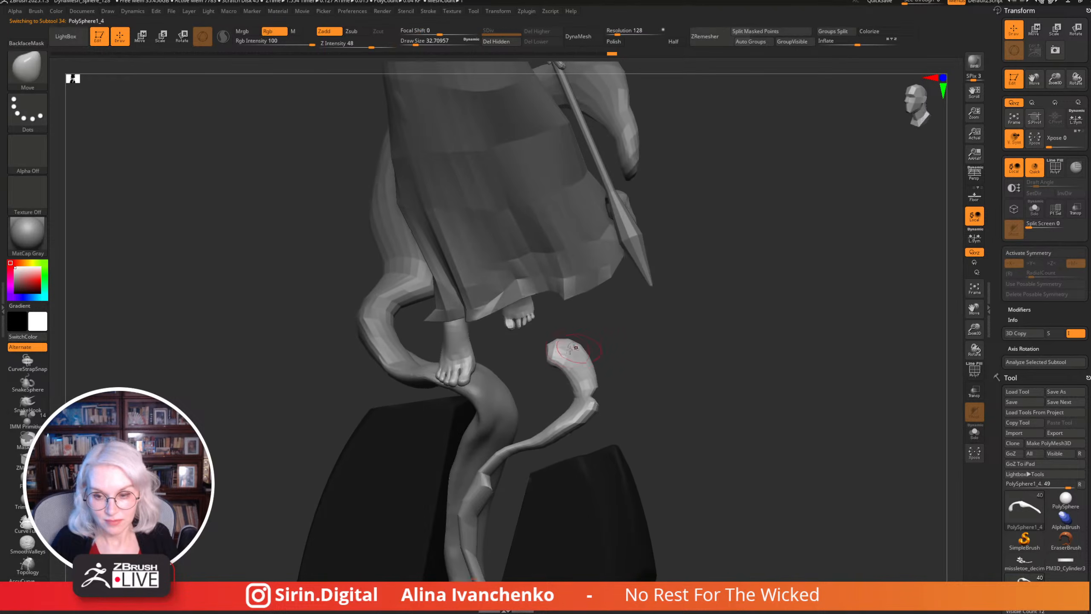
left_click_drag(554, 357, 584, 365, "shift")
mouse_move(610, 361)
left_mouse_down("shift")
mouse_move(748, 375)
mouse_move(712, 382)
left_mouse_up("shift")
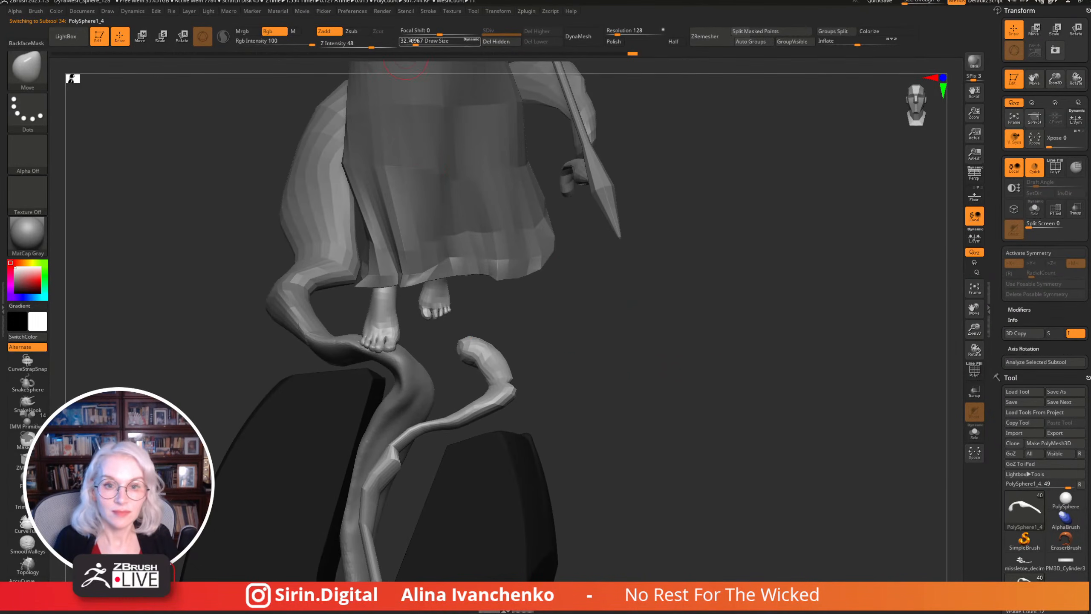
Reshape the curled root beneath the raised foot with the Move brush at a draw size of about 49.
left_click(417, 43)
mouse_move(575, 244)
left_mouse_down()
mouse_move(638, 349)
mouse_move(578, 358)
mouse_move(531, 382)
mouse_move(500, 378)
mouse_move(636, 407)
mouse_move(597, 410)
left_mouse_up()
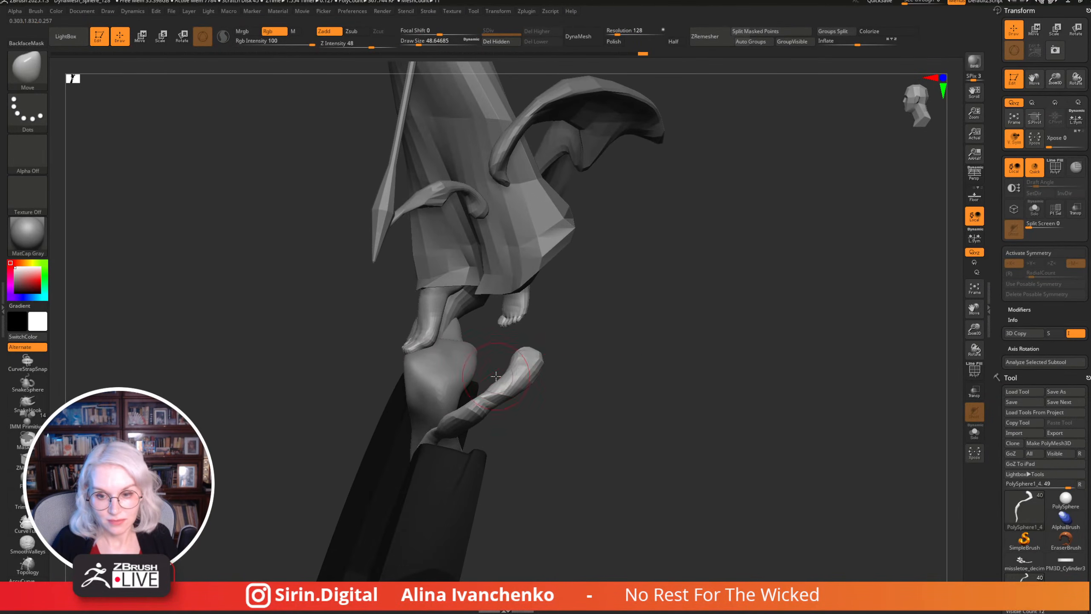
mouse_move(496, 376)
left_mouse_down()
mouse_move(536, 390)
mouse_move(694, 342)
mouse_move(641, 339)
mouse_move(661, 344)
mouse_move(614, 358)
left_mouse_up()
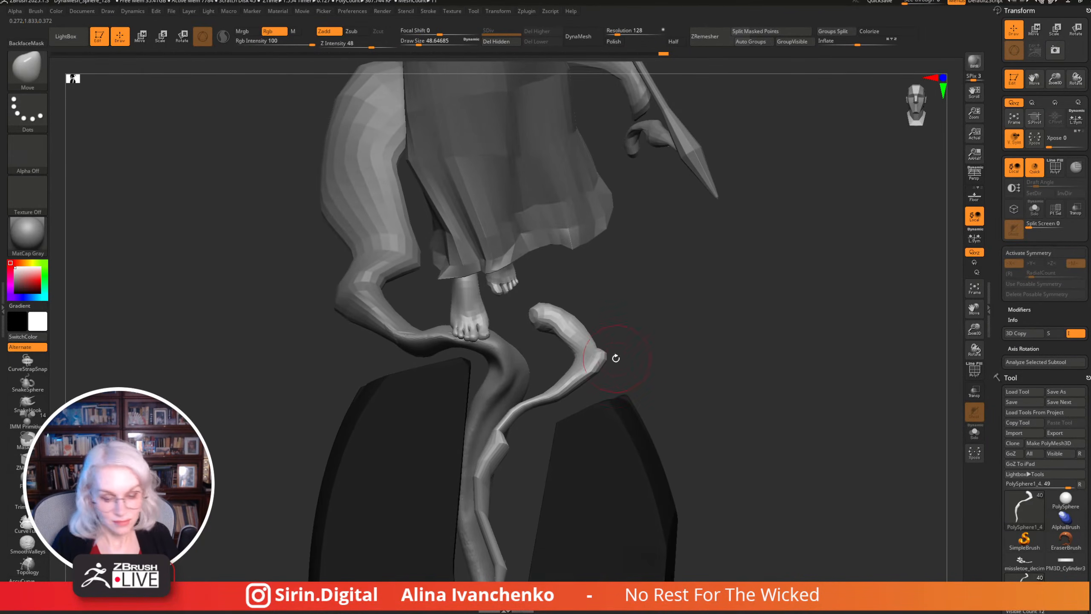
Thicken the upper part of the curled root with the Inflat brush at a draw size of about 49.
key("b")
key("i")
key("n")
mouse_move(561, 388)
left_mouse_down()
mouse_move(595, 365)
mouse_move(592, 322)
mouse_move(576, 313)
mouse_move(617, 311)
mouse_move(591, 308)
left_mouse_up()
Refine the hooked tip of the curled root with the Move brush at a draw size of about 49.
key("b")
key("m")
key("v")
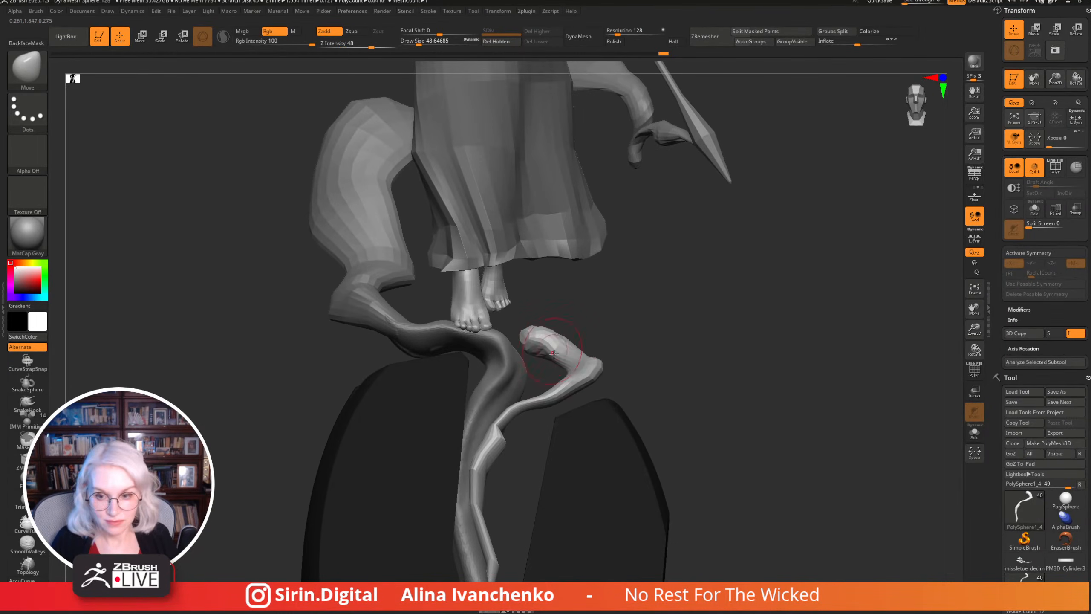
mouse_move(527, 344)
left_mouse_down()
mouse_move(604, 336)
mouse_move(560, 319)
mouse_move(548, 339)
mouse_move(613, 380)
mouse_move(531, 329)
left_mouse_up()
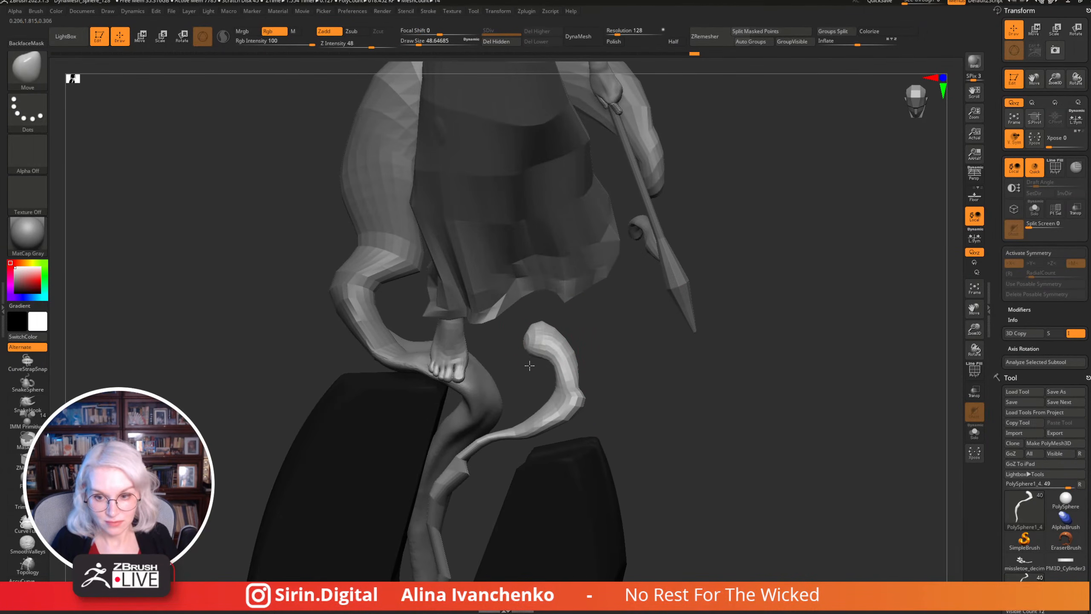
left_click_drag(610, 348, 726, 267)
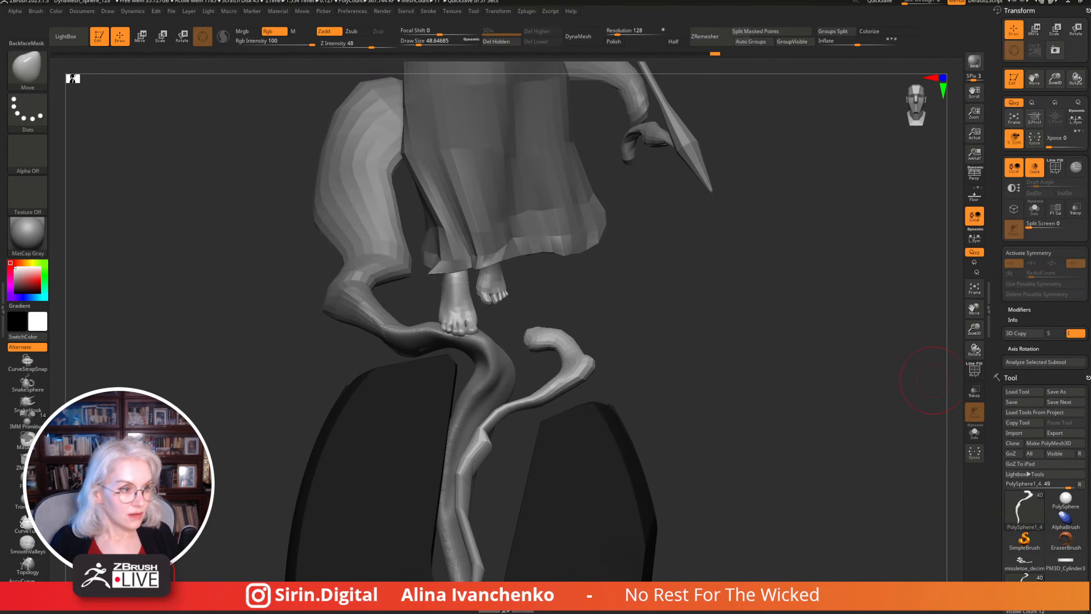
left_click_drag(739, 381, 746, 363, "alt")
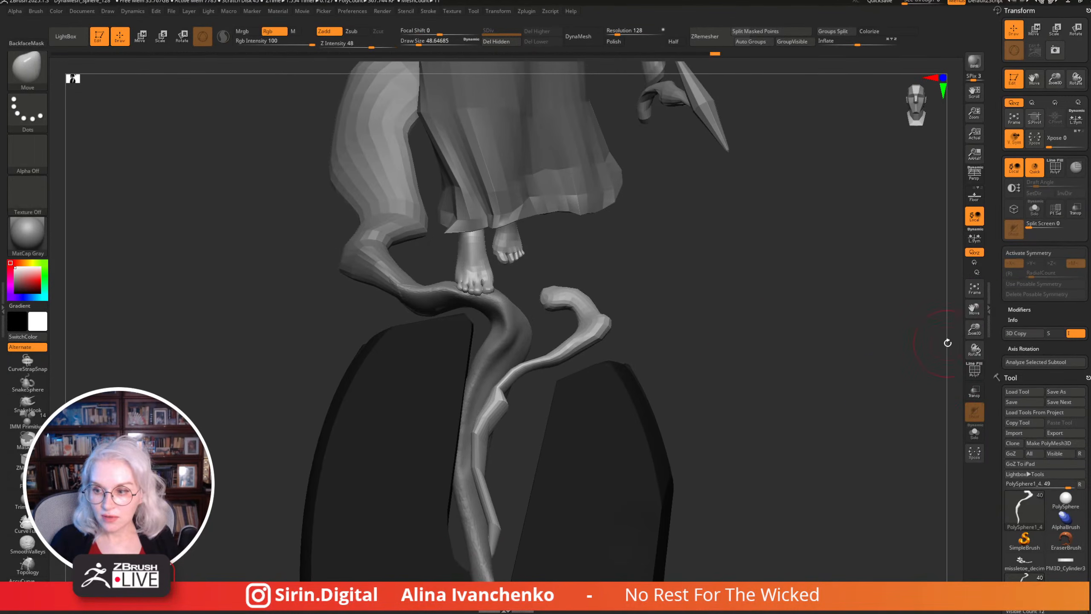
left_click_drag(974, 329, 778, 329)
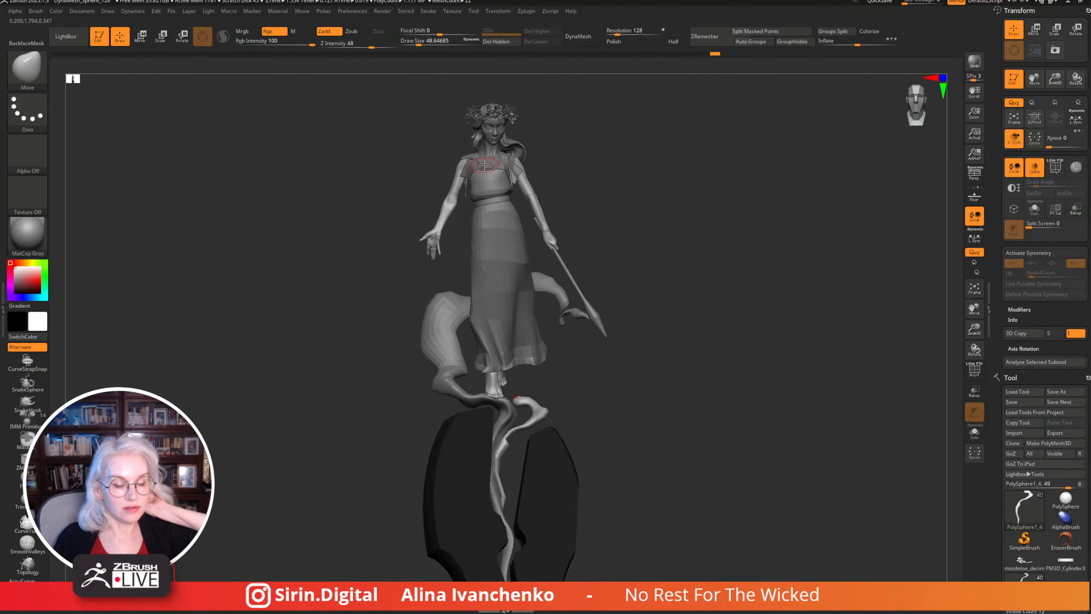
left_click_drag(617, 170, 624, 178)
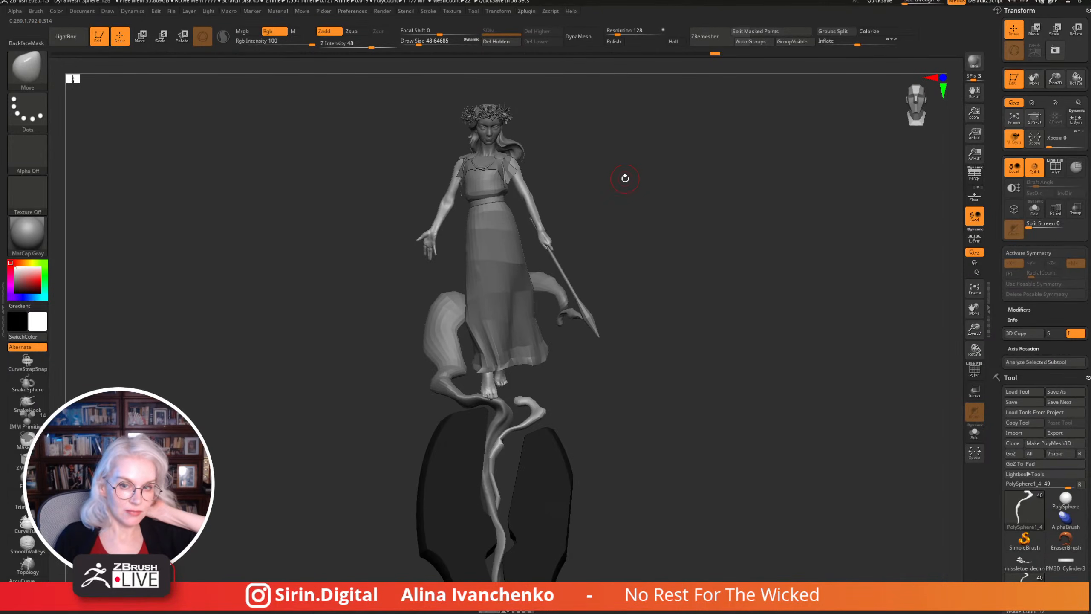
mouse_move(624, 178)
left_mouse_down()
mouse_move(615, 226)
mouse_move(628, 237)
mouse_move(635, 219)
left_mouse_up()
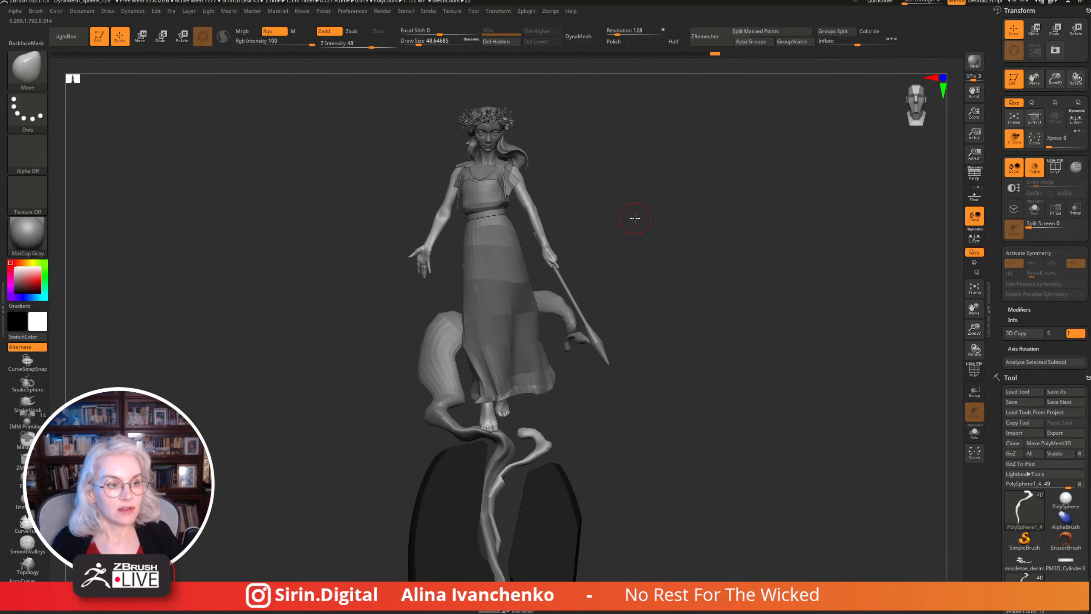